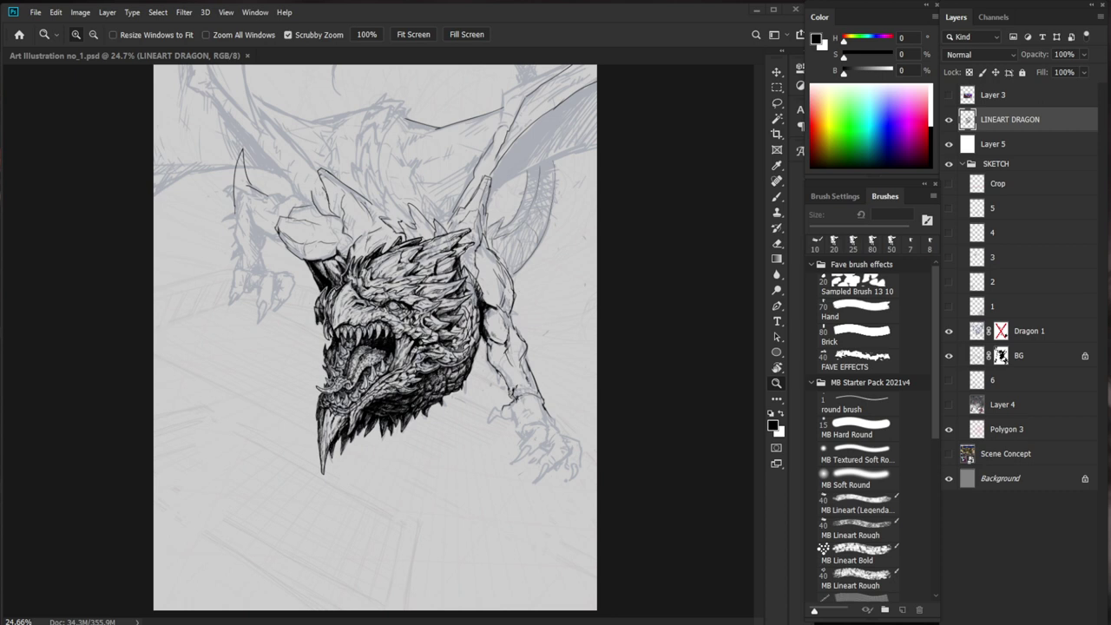
- Open a second window of Art Illustration no_1.psd and place it beside the main canvas as an overview
{"action": "key", "text": "F5"}
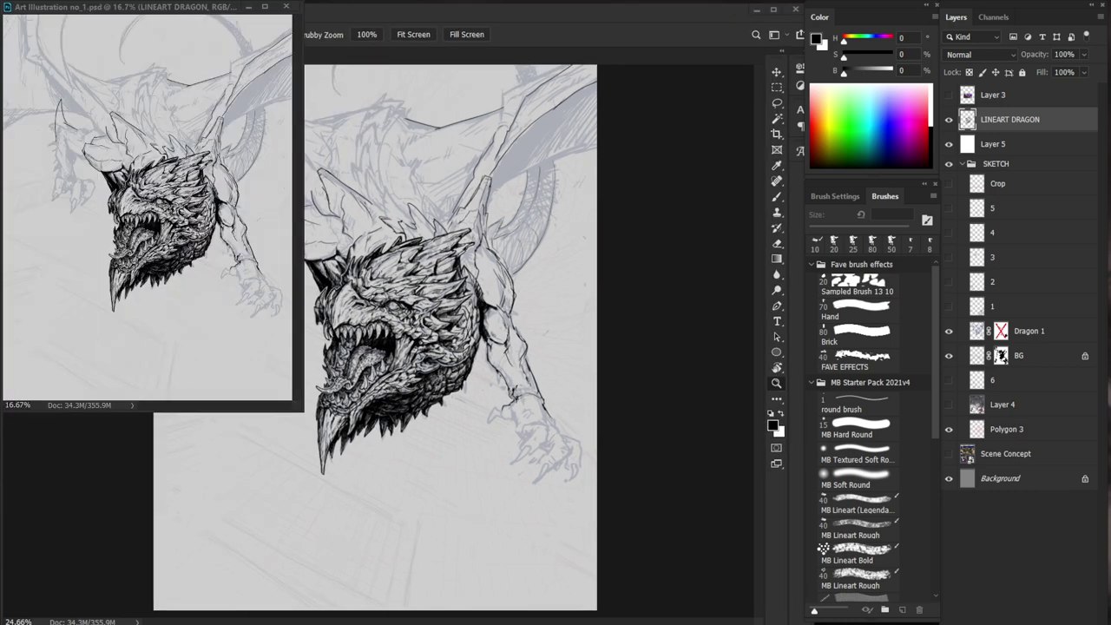
{"action": "left_click_drag", "start_coordinate": [147, 7], "coordinate": [936, 219]}
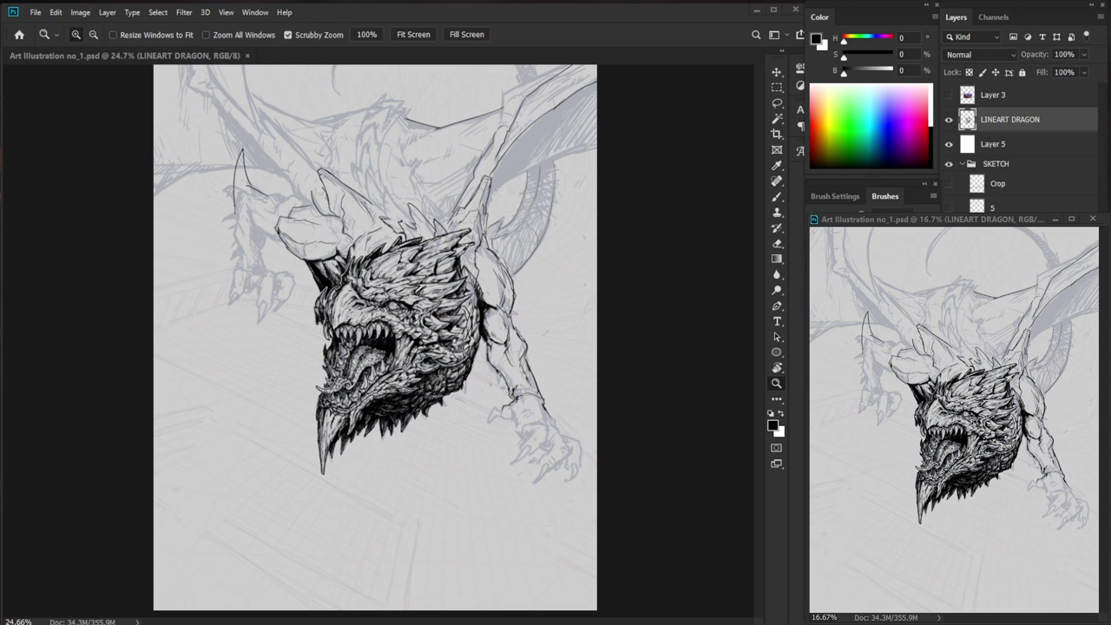
- Set the brush size to 5 and ink the pointed tip of the dragon's tongue in front of the lower jaw
{"action": "mouse_move", "coordinate": [346, 396]}
{"action": "left_mouse_down"}
{"action": "mouse_move", "coordinate": [434, 396]}
{"action": "mouse_move", "coordinate": [443, 457]}
{"action": "left_mouse_up"}
{"action": "key", "text": "b"}
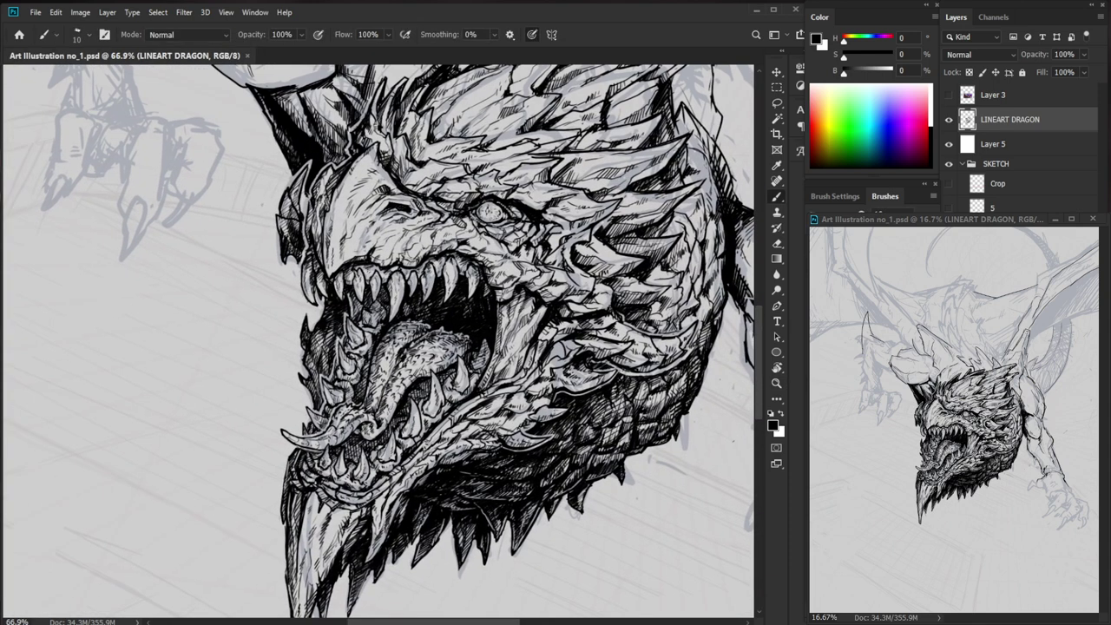
{"action": "key", "text": "e"}
{"action": "key", "text": "bracketleft"}
{"action": "key", "text": "b"}
{"action": "key", "text": "bracketleft"}
{"action": "key", "text": "bracketleft"}
{"action": "key", "text": "bracketleft"}
{"action": "key", "text": "bracketleft"}
{"action": "key", "text": "bracketleft"}
{"action": "key", "text": "bracketleft"}
{"action": "key", "text": "bracketleft"}
{"action": "key", "text": "bracketleft"}
{"action": "key", "text": "bracketleft"}
{"action": "key", "text": "e"}
{"action": "key", "text": "b"}
{"action": "key", "text": "z"}
{"action": "left_click_drag", "start_coordinate": [322, 458], "coordinate": [417, 459]}
{"action": "key", "text": "b"}
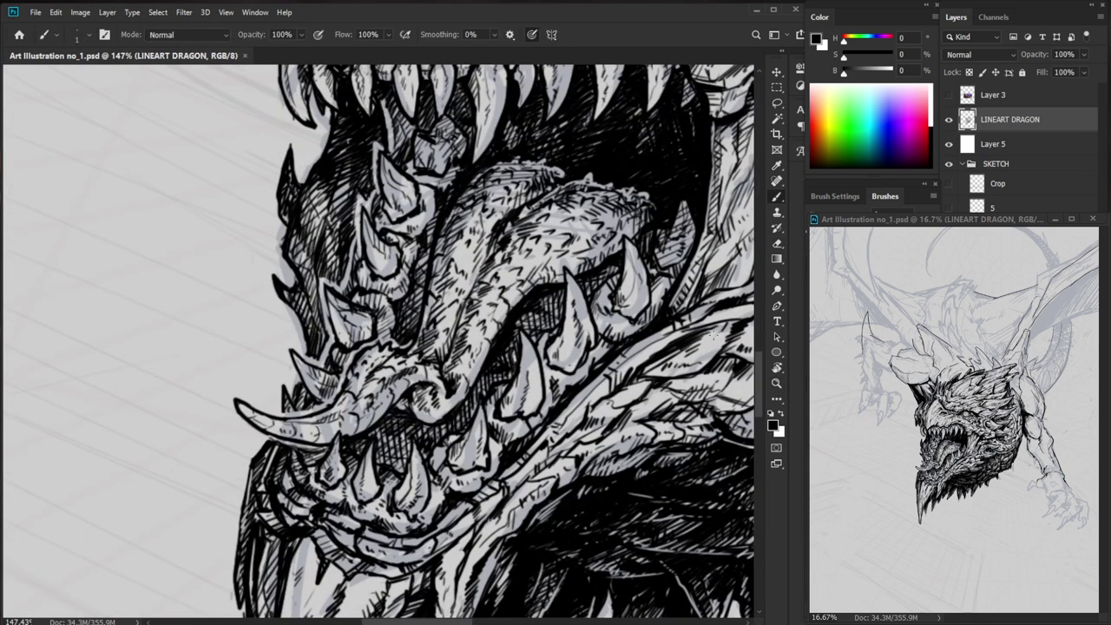
{"action": "key", "text": "bracketright"}
{"action": "key", "text": "bracketright"}
{"action": "key", "text": "bracketright"}
{"action": "key", "text": "bracketright"}
{"action": "mouse_move", "coordinate": [317, 413]}
{"action": "left_mouse_down"}
{"action": "mouse_move", "coordinate": [292, 421]}
{"action": "mouse_move", "coordinate": [238, 401]}
{"action": "mouse_move", "coordinate": [239, 412]}
{"action": "left_mouse_up"}
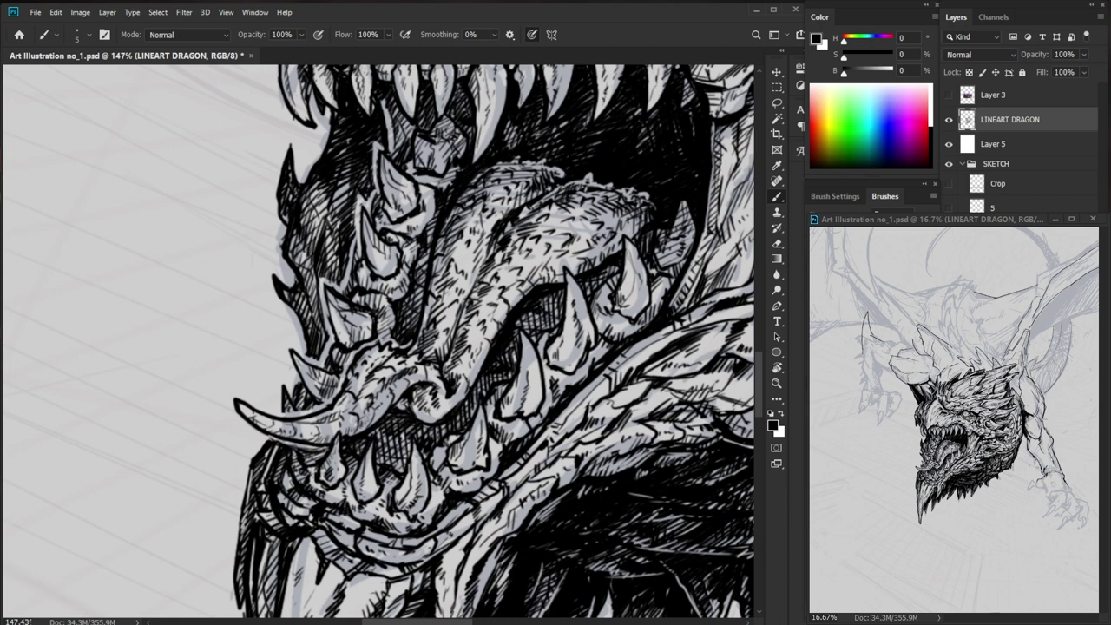
- Set the eraser size to 10 for cleaning up the dragon's head lineart
{"action": "key", "text": "z"}
{"action": "left_click_drag", "start_coordinate": [403, 429], "coordinate": [317, 429]}
{"action": "left_click_drag", "start_coordinate": [667, 422], "coordinate": [523, 509]}
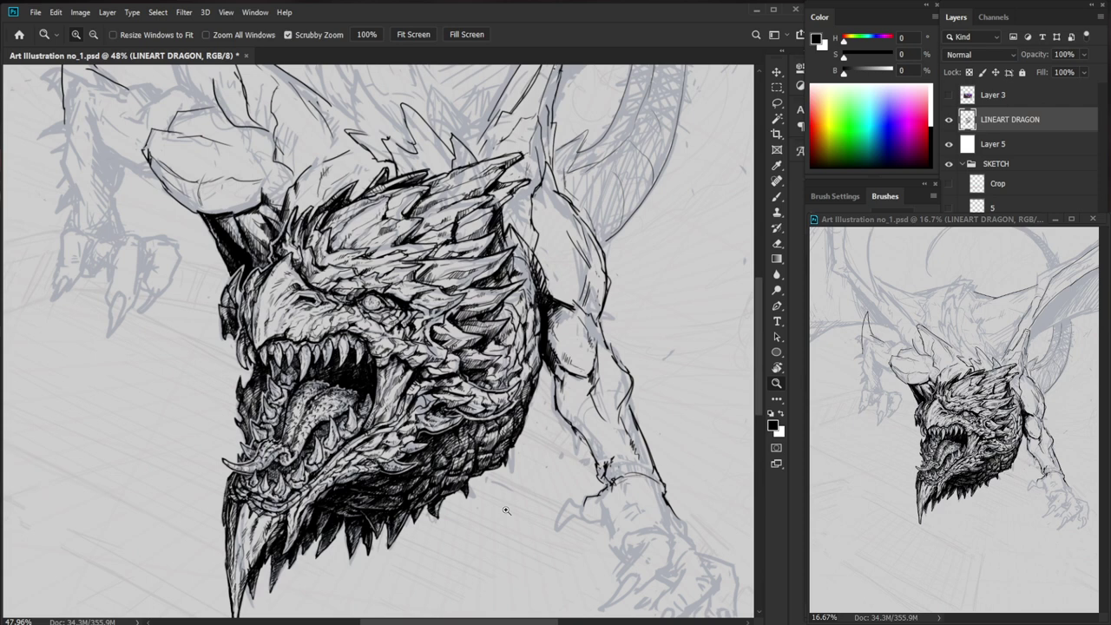
{"action": "scroll", "coordinate": [415, 356], "scroll_direction": "up", "scroll_amount": 5}
{"action": "key", "text": "b"}
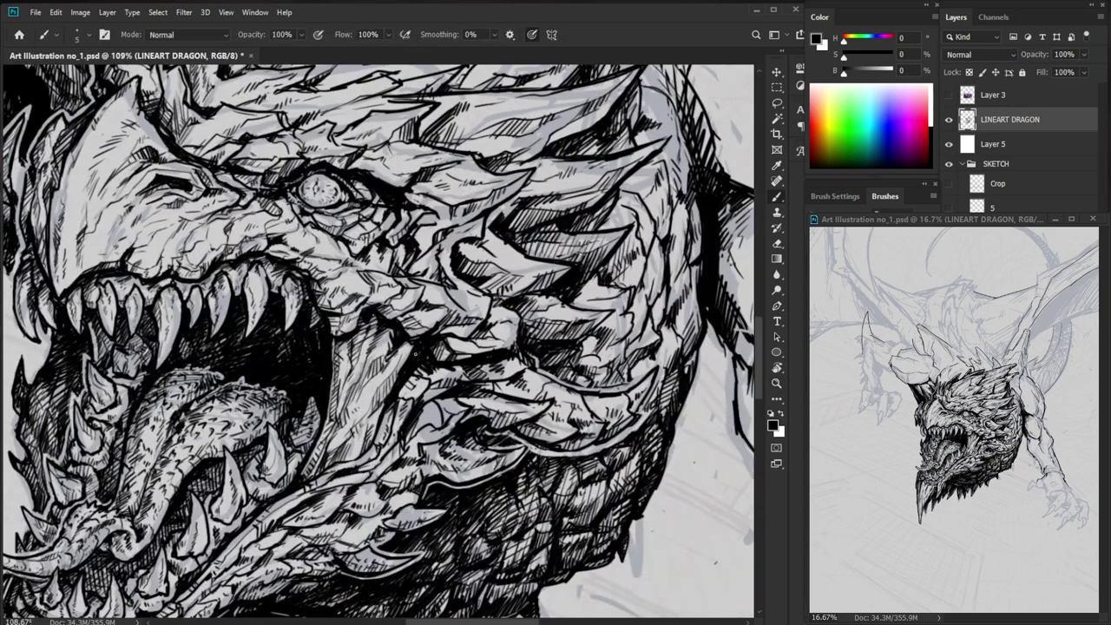
{"action": "key", "text": "ctrl+space"}
{"action": "mouse_move", "coordinate": [483, 389]}
{"action": "left_mouse_down"}
{"action": "mouse_move", "coordinate": [390, 389]}
{"action": "mouse_move", "coordinate": [547, 395]}
{"action": "left_mouse_up"}
{"action": "key", "text": "ctrl+space"}
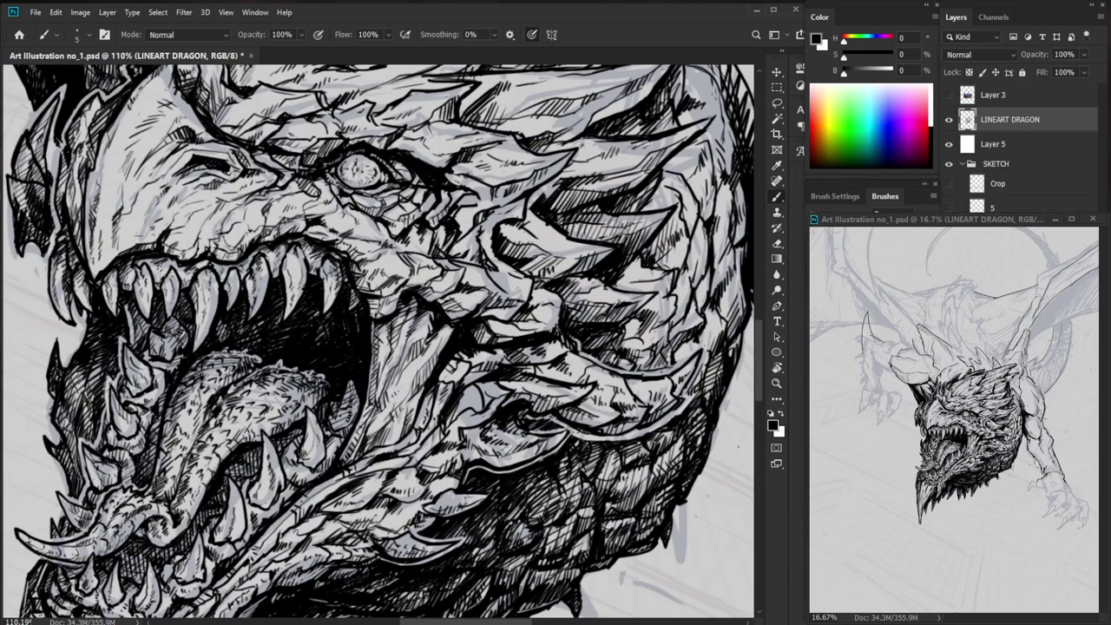
{"action": "key", "text": "e"}
{"action": "key", "text": "bracketright"}
{"action": "key", "text": "bracketright"}
{"action": "key", "text": "bracketright"}
{"action": "key", "text": "bracketright"}
{"action": "key", "text": "bracketright"}
{"action": "key", "text": "bracketright"}
{"action": "key", "text": "bracketright"}
{"action": "key", "text": "bracketright"}
{"action": "key", "text": "bracketright"}
- Ink short shading strokes on the cheek scales just behind the corner of the open mouth
{"action": "key", "text": "b"}
{"action": "key", "text": "z"}
{"action": "left_click_drag", "start_coordinate": [458, 370], "coordinate": [338, 370]}
{"action": "left_click_drag", "start_coordinate": [540, 364], "coordinate": [486, 424]}
{"action": "key", "text": "b"}
{"action": "mouse_move", "coordinate": [408, 427]}
{"action": "left_mouse_down"}
{"action": "mouse_move", "coordinate": [501, 415]}
{"action": "mouse_move", "coordinate": [472, 452]}
{"action": "mouse_move", "coordinate": [481, 441]}
{"action": "left_mouse_up"}
{"action": "left_click_drag", "start_coordinate": [494, 415], "coordinate": [490, 434]}
{"action": "mouse_move", "coordinate": [503, 415]}
{"action": "left_mouse_down"}
{"action": "mouse_move", "coordinate": [486, 441]}
{"action": "mouse_move", "coordinate": [498, 446]}
{"action": "left_mouse_up"}
{"action": "key", "text": "e"}
{"action": "key", "text": "b"}
{"action": "key", "text": "b"}
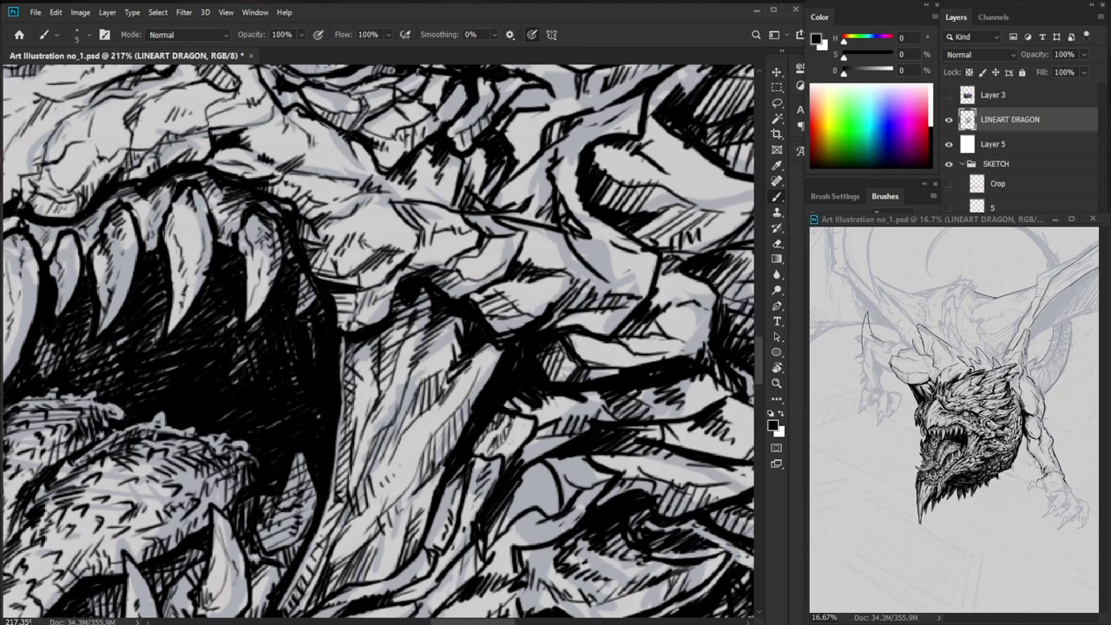
- Erase excess ink between the cheek scales behind the mouth and touch up their edges with the brush
{"action": "key", "text": "e"}
{"action": "mouse_move", "coordinate": [526, 410]}
{"action": "left_mouse_down"}
{"action": "mouse_move", "coordinate": [560, 398]}
{"action": "mouse_move", "coordinate": [552, 458]}
{"action": "left_mouse_up"}
{"action": "key", "text": "b"}
{"action": "key", "text": "e"}
{"action": "key", "text": "b"}
{"action": "key", "text": "e"}
{"action": "key", "text": "b"}
- Refine the dark crease at the corner of the mouth with alternating brush and eraser strokes
{"action": "key", "text": "z"}
{"action": "left_click_drag", "start_coordinate": [586, 451], "coordinate": [487, 504]}
{"action": "left_click_drag", "start_coordinate": [663, 563], "coordinate": [543, 493]}
{"action": "left_click_drag", "start_coordinate": [496, 378], "coordinate": [573, 378]}
{"action": "key", "text": "b"}
{"action": "mouse_move", "coordinate": [395, 361]}
{"action": "left_mouse_down"}
{"action": "mouse_move", "coordinate": [415, 357]}
{"action": "mouse_move", "coordinate": [403, 354]}
{"action": "mouse_move", "coordinate": [418, 339]}
{"action": "left_mouse_up"}
{"action": "key", "text": "e"}
{"action": "key", "text": "b"}
{"action": "key", "text": "e"}
{"action": "key", "text": "b"}
- Add short hatch strokes to the upper edge of the scales behind the mouth corner
{"action": "key", "text": "z"}
{"action": "mouse_move", "coordinate": [477, 348]}
{"action": "left_mouse_down"}
{"action": "mouse_move", "coordinate": [400, 349]}
{"action": "mouse_move", "coordinate": [529, 351]}
{"action": "left_mouse_up"}
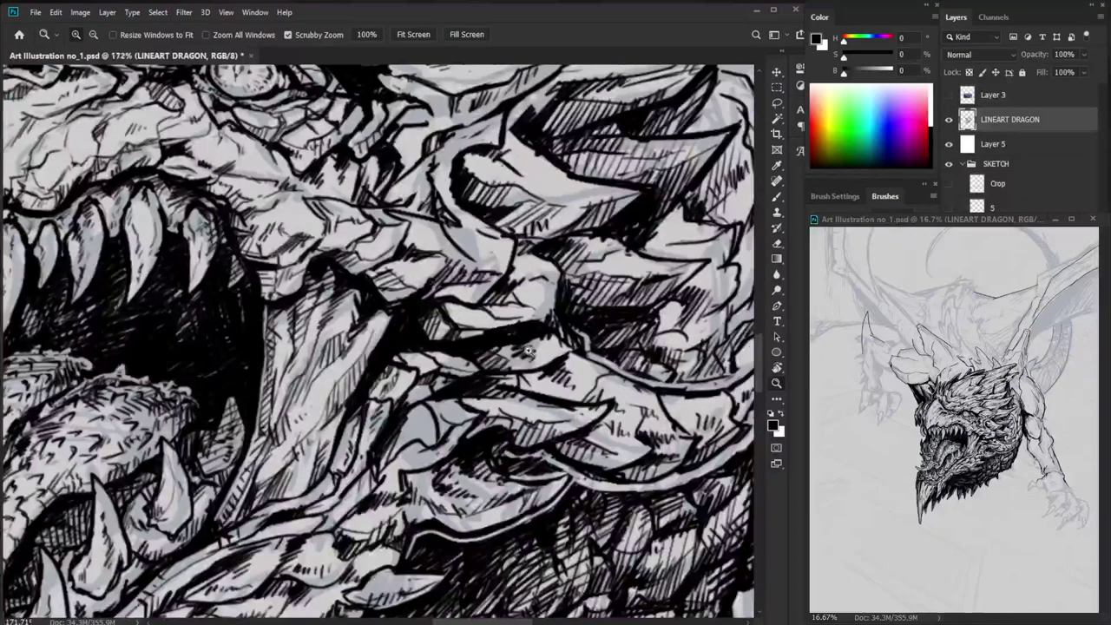
{"action": "key", "text": "b"}
{"action": "left_click_drag", "start_coordinate": [443, 377], "coordinate": [455, 368]}
{"action": "left_click_drag", "start_coordinate": [454, 376], "coordinate": [468, 370]}
- Erase along the dark crease between the neck and the snout ridge and add short hatch strokes there
{"action": "key", "text": "z"}
{"action": "left_click_drag", "start_coordinate": [536, 360], "coordinate": [443, 360]}
{"action": "key", "text": "b"}
{"action": "left_click_drag", "start_coordinate": [655, 425], "coordinate": [594, 434]}
{"action": "key", "text": "z"}
{"action": "left_click_drag", "start_coordinate": [316, 240], "coordinate": [401, 240]}
{"action": "key", "text": "b"}
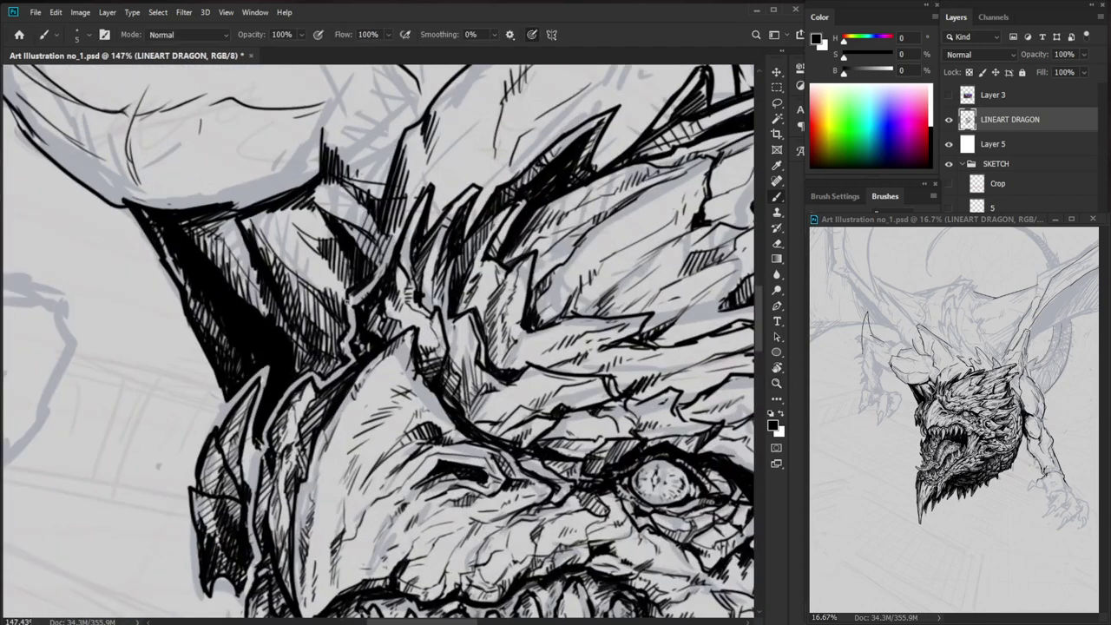
{"action": "key", "text": "e"}
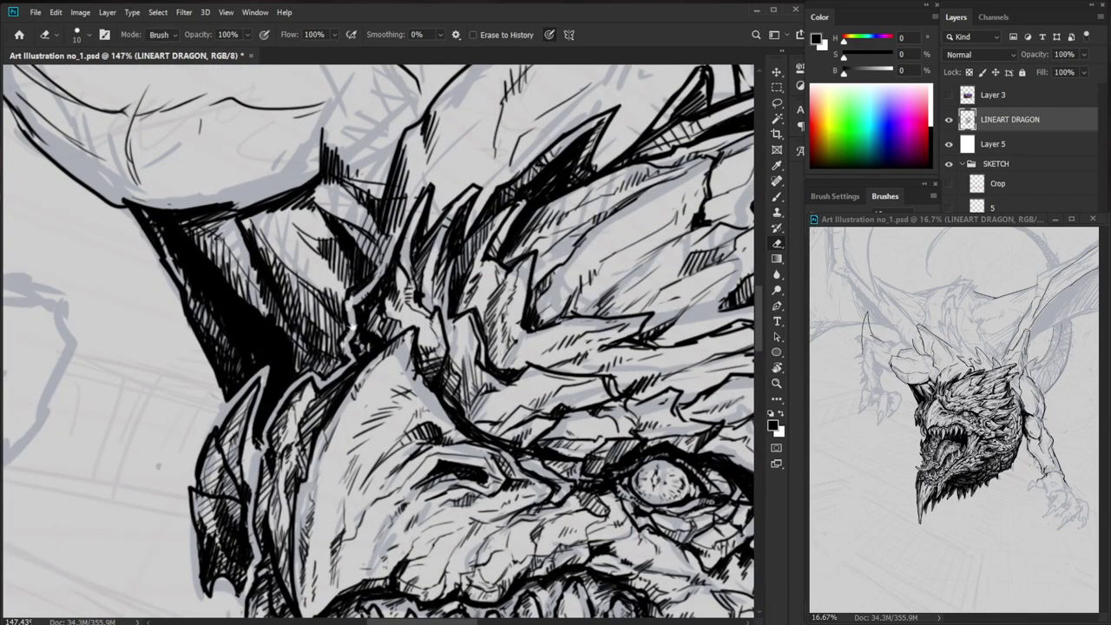
{"action": "left_click_drag", "start_coordinate": [352, 326], "coordinate": [399, 401]}
{"action": "key", "text": "b"}
{"action": "left_click_drag", "start_coordinate": [383, 365], "coordinate": [379, 377]}
{"action": "left_click_drag", "start_coordinate": [388, 366], "coordinate": [389, 376]}
- Touch up the shading of the dark spikes along the top of the head with brush and eraser
{"action": "key", "text": "z"}
{"action": "left_click_drag", "start_coordinate": [442, 331], "coordinate": [364, 343]}
{"action": "mouse_move", "coordinate": [677, 484]}
{"action": "left_mouse_down"}
{"action": "mouse_move", "coordinate": [510, 545]}
{"action": "mouse_move", "coordinate": [548, 542]}
{"action": "mouse_move", "coordinate": [574, 500]}
{"action": "left_mouse_up"}
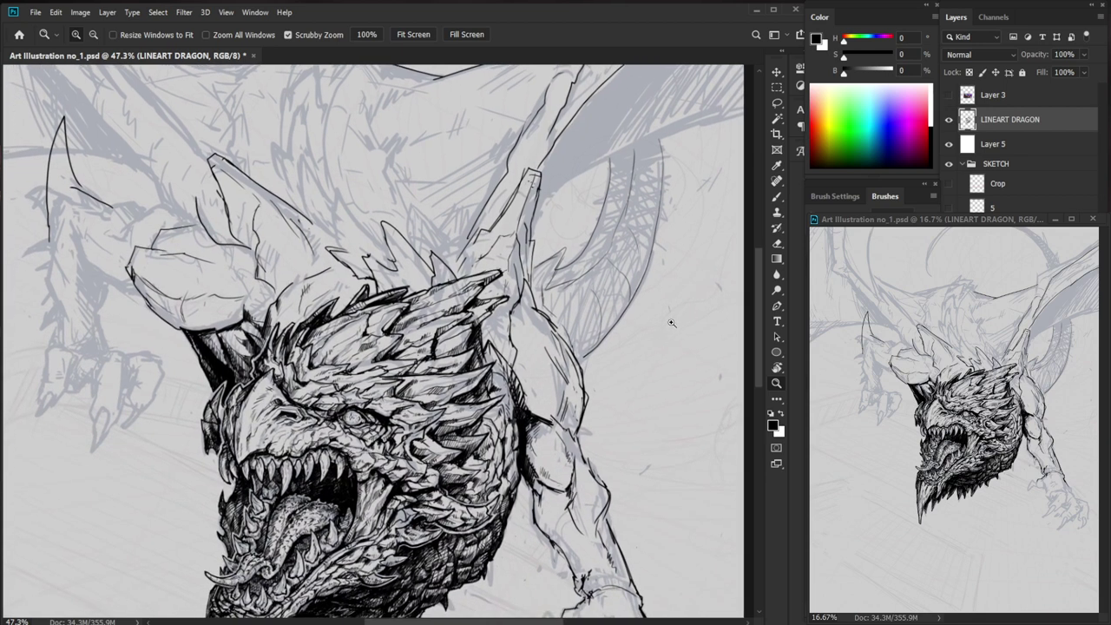
{"action": "left_click_drag", "start_coordinate": [596, 425], "coordinate": [576, 464]}
{"action": "left_click_drag", "start_coordinate": [444, 269], "coordinate": [512, 269]}
{"action": "key", "text": "b"}
{"action": "key", "text": "e"}
{"action": "key", "text": "b"}
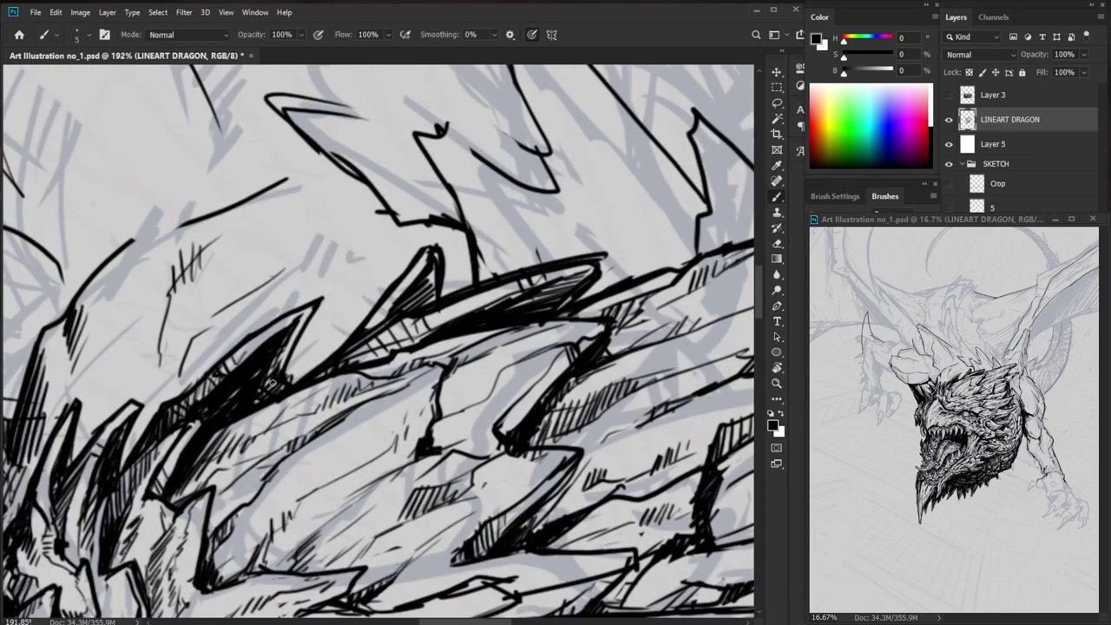
{"action": "key", "text": "z"}
{"action": "left_click_drag", "start_coordinate": [333, 366], "coordinate": [275, 367]}
{"action": "left_click_drag", "start_coordinate": [630, 556], "coordinate": [561, 495]}
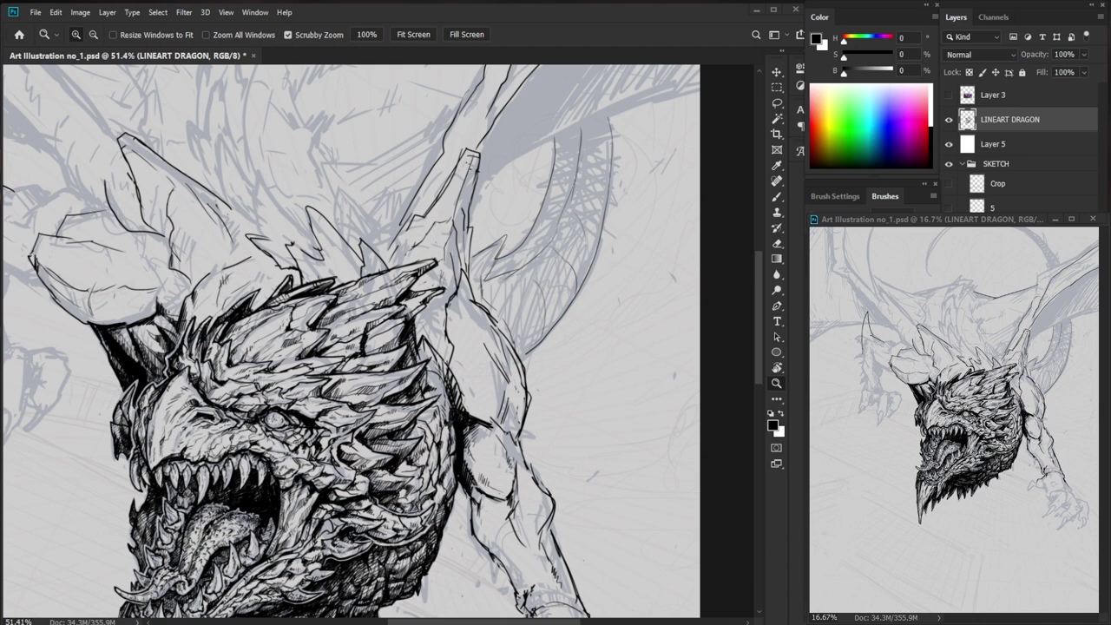
- Return to the main drawing window and add small hatch strokes to the scales above the eye
{"action": "left_click", "coordinate": [853, 222]}
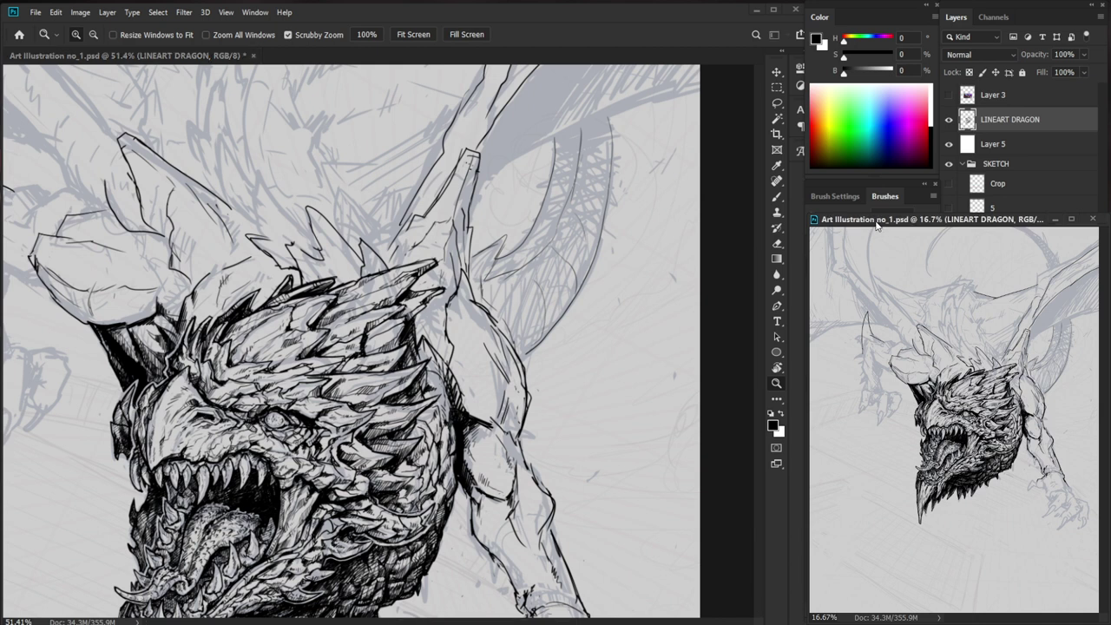
{"action": "key", "text": "ctrl+Tab"}
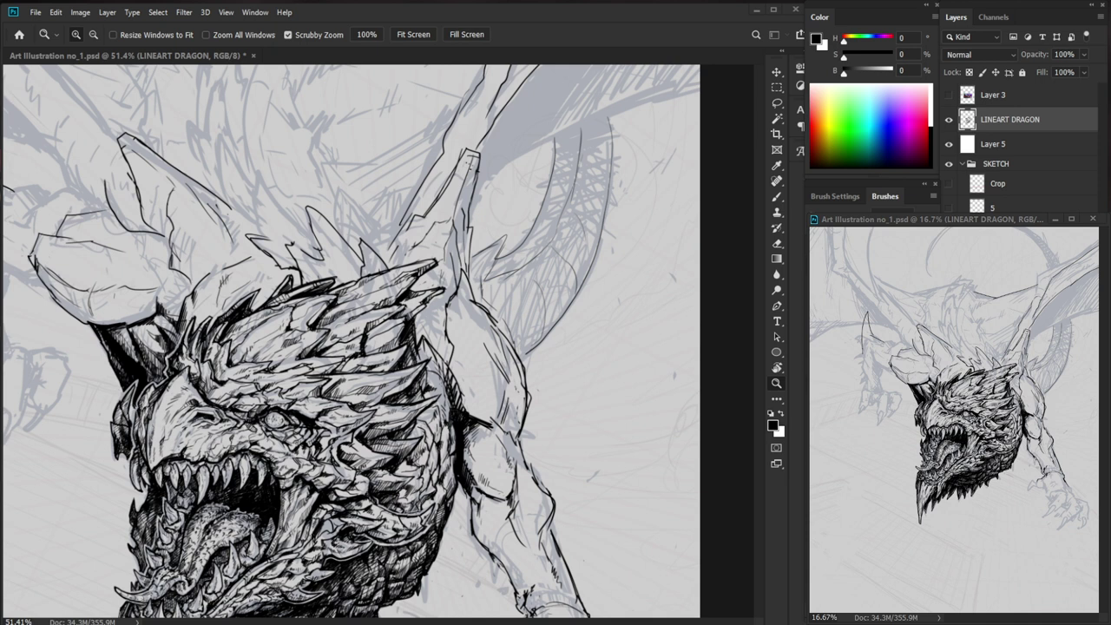
{"action": "left_click_drag", "start_coordinate": [396, 348], "coordinate": [483, 354]}
{"action": "key", "text": "b"}
{"action": "left_click_drag", "start_coordinate": [269, 395], "coordinate": [277, 390]}
{"action": "left_click_drag", "start_coordinate": [273, 393], "coordinate": [282, 389]}
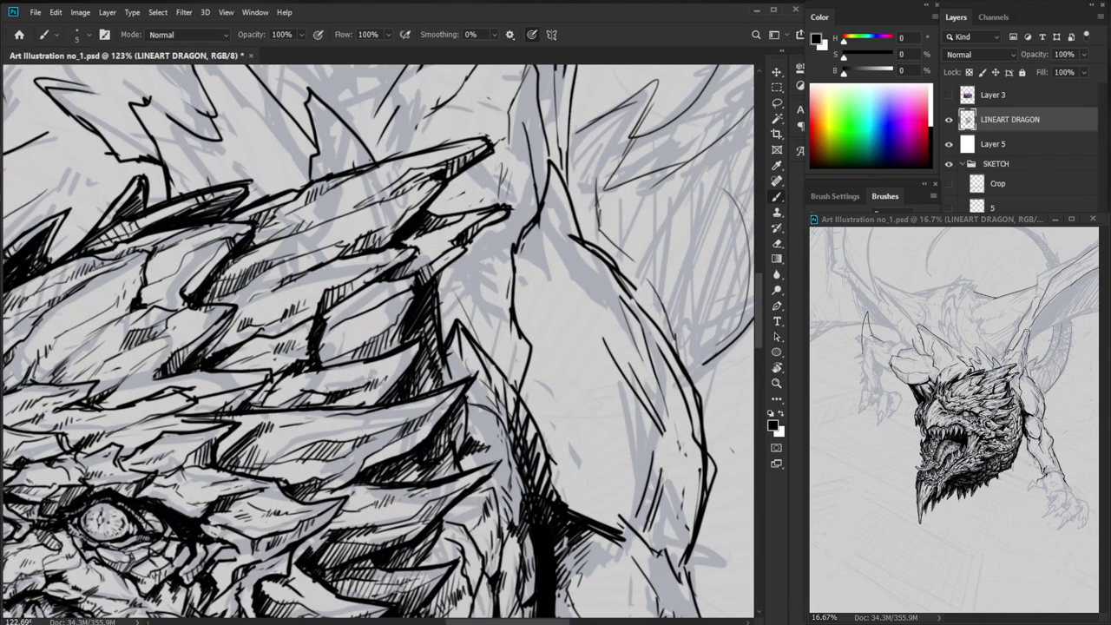
- Refine the shadows under the pointed scales at the back of the head, alternating eraser and brush
{"action": "key", "text": "e"}
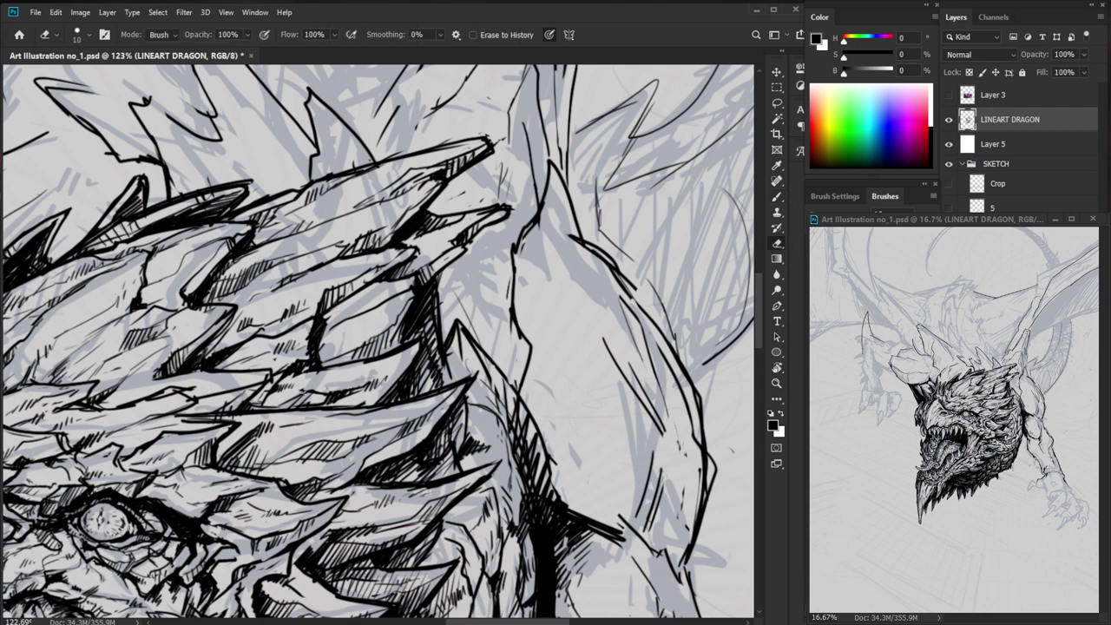
{"action": "key", "text": "b"}
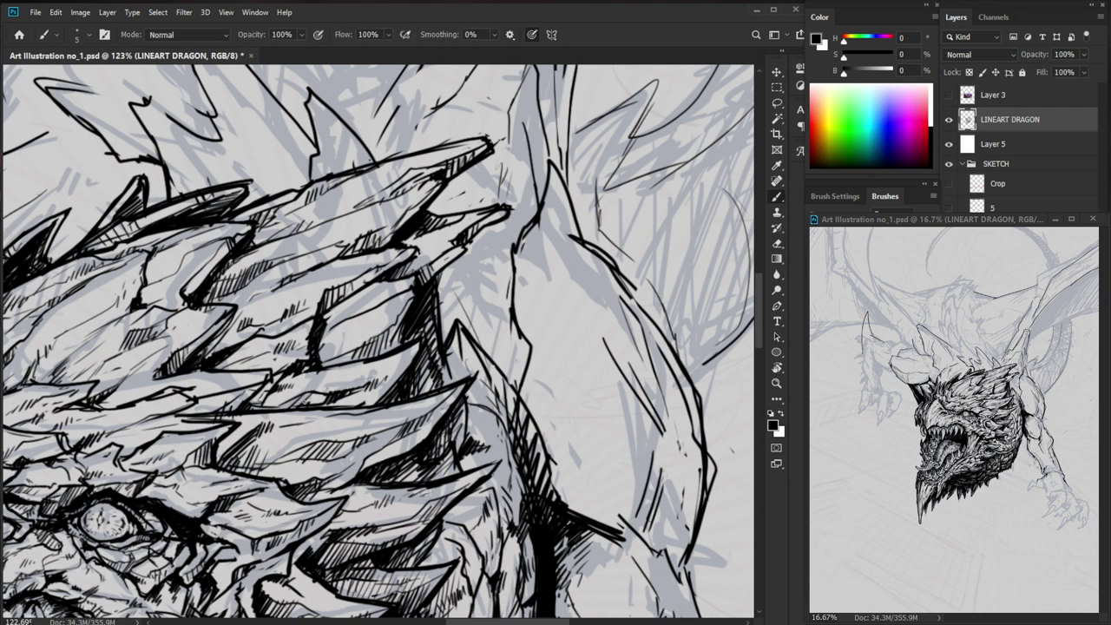
{"action": "key", "text": "e"}
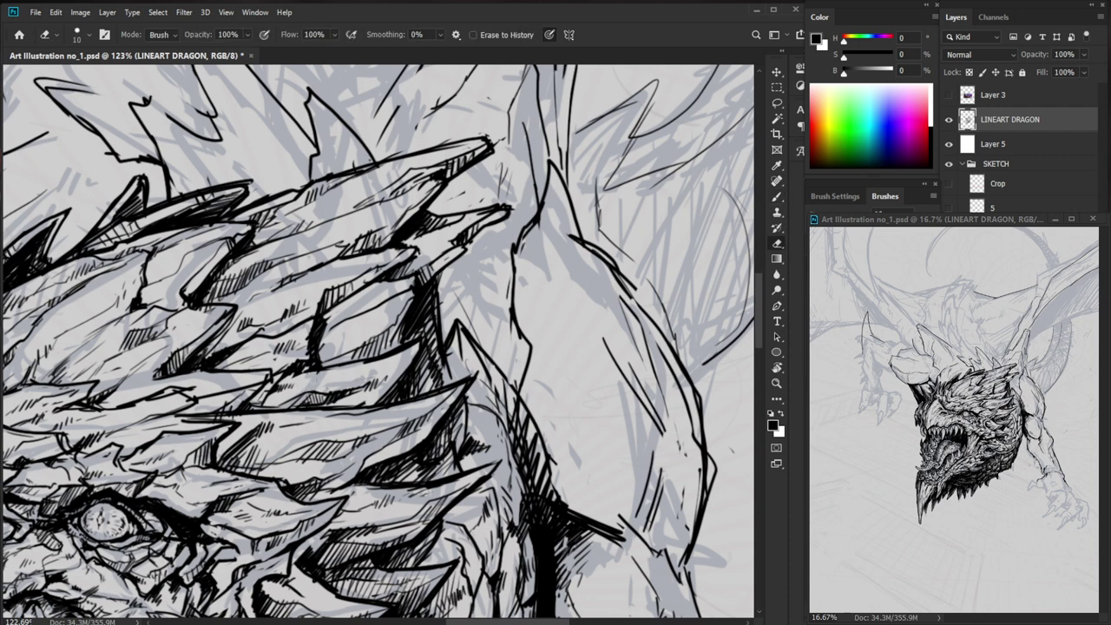
{"action": "key", "text": "b"}
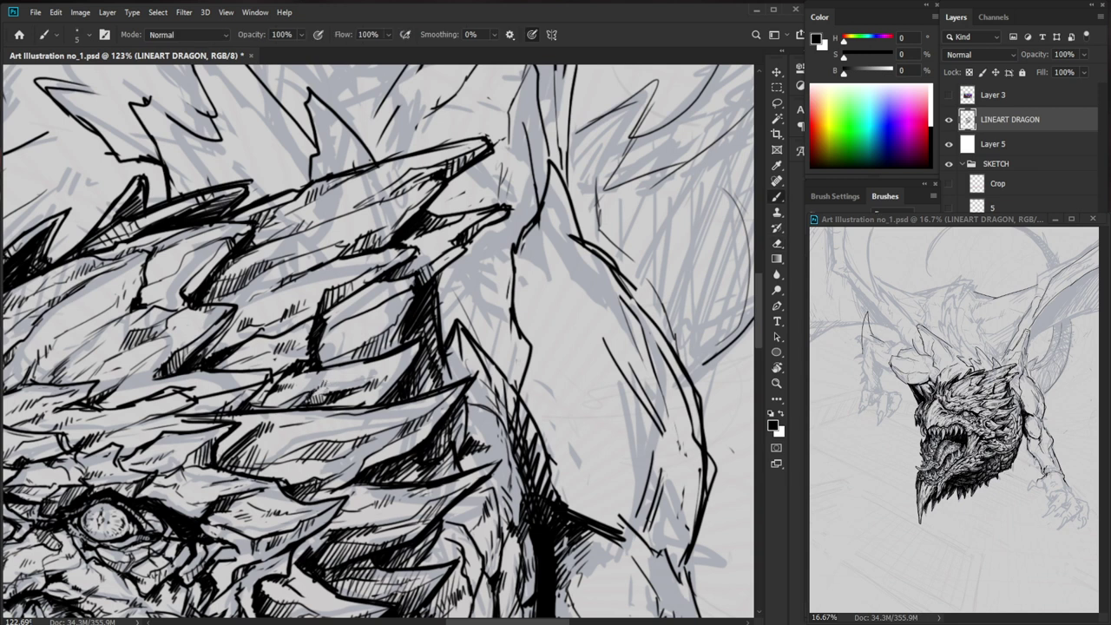
{"action": "left_click_drag", "start_coordinate": [365, 364], "coordinate": [361, 374]}
{"action": "mouse_move", "coordinate": [416, 352]}
{"action": "left_mouse_down"}
{"action": "mouse_move", "coordinate": [376, 406]}
{"action": "mouse_move", "coordinate": [339, 407]}
{"action": "left_mouse_up"}
{"action": "key", "text": "e"}
{"action": "key", "text": "b"}
{"action": "key", "text": "e"}
{"action": "key", "text": "b"}
- Examine the inked dragon head from the back scales and shoulder to the open mouth at several magnifications
{"action": "key", "text": "z"}
{"action": "left_click_drag", "start_coordinate": [613, 407], "coordinate": [512, 406]}
{"action": "key", "text": "b"}
{"action": "mouse_move", "coordinate": [545, 561]}
{"action": "left_mouse_down"}
{"action": "mouse_move", "coordinate": [468, 458]}
{"action": "mouse_move", "coordinate": [477, 467]}
{"action": "left_mouse_up"}
{"action": "key", "text": "z"}
{"action": "key", "text": "z"}
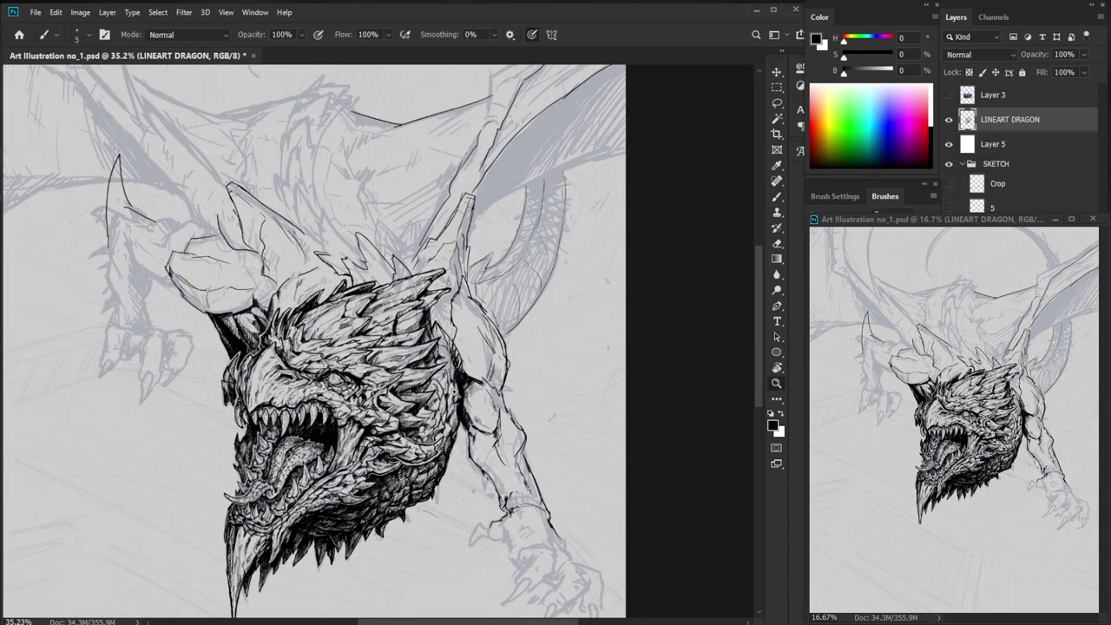
{"action": "left_click_drag", "start_coordinate": [435, 378], "coordinate": [643, 330]}
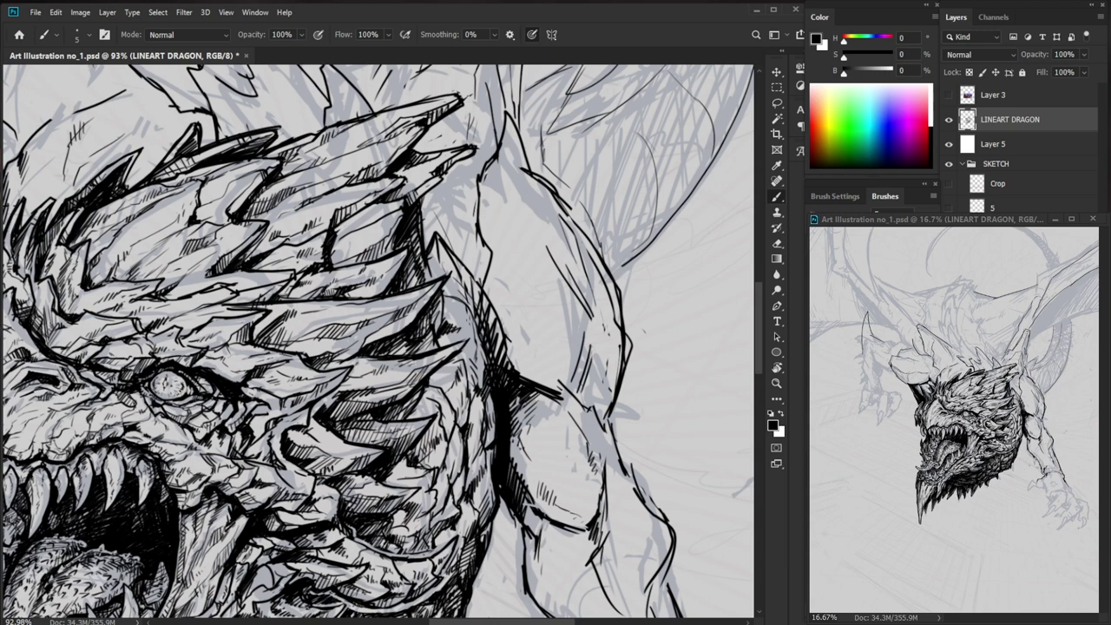
{"action": "key", "text": "z"}
{"action": "mouse_move", "coordinate": [430, 382]}
{"action": "left_mouse_down"}
{"action": "mouse_move", "coordinate": [445, 382]}
{"action": "mouse_move", "coordinate": [408, 370]}
{"action": "left_mouse_up"}
{"action": "left_click_drag", "start_coordinate": [608, 498], "coordinate": [612, 438]}
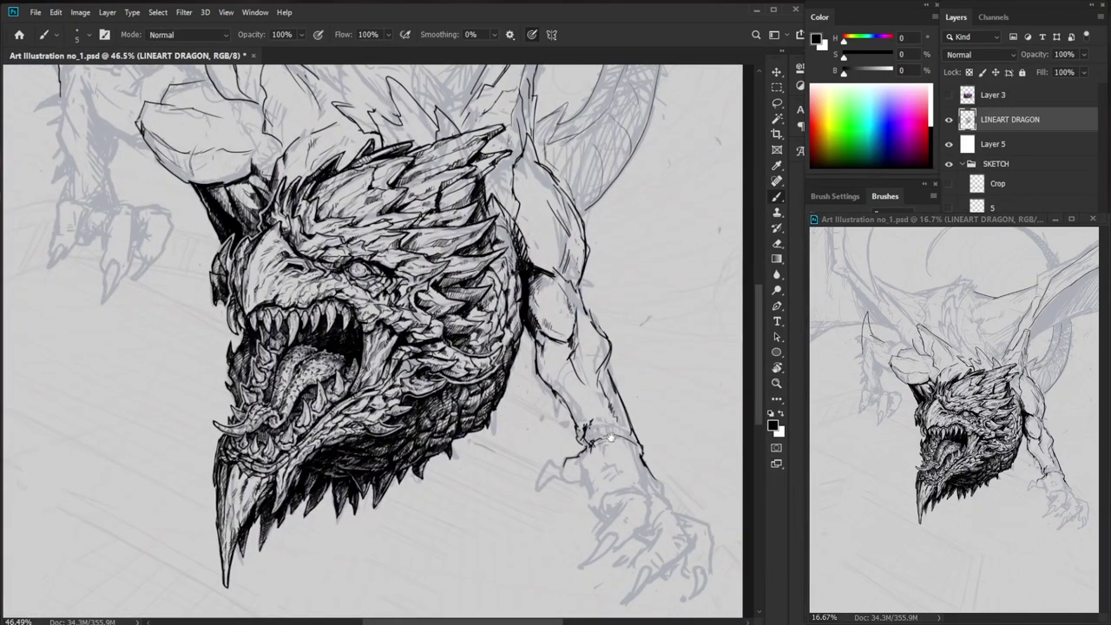
{"action": "key", "text": "z"}
{"action": "left_click_drag", "start_coordinate": [318, 391], "coordinate": [366, 387]}
{"action": "key", "text": "e"}
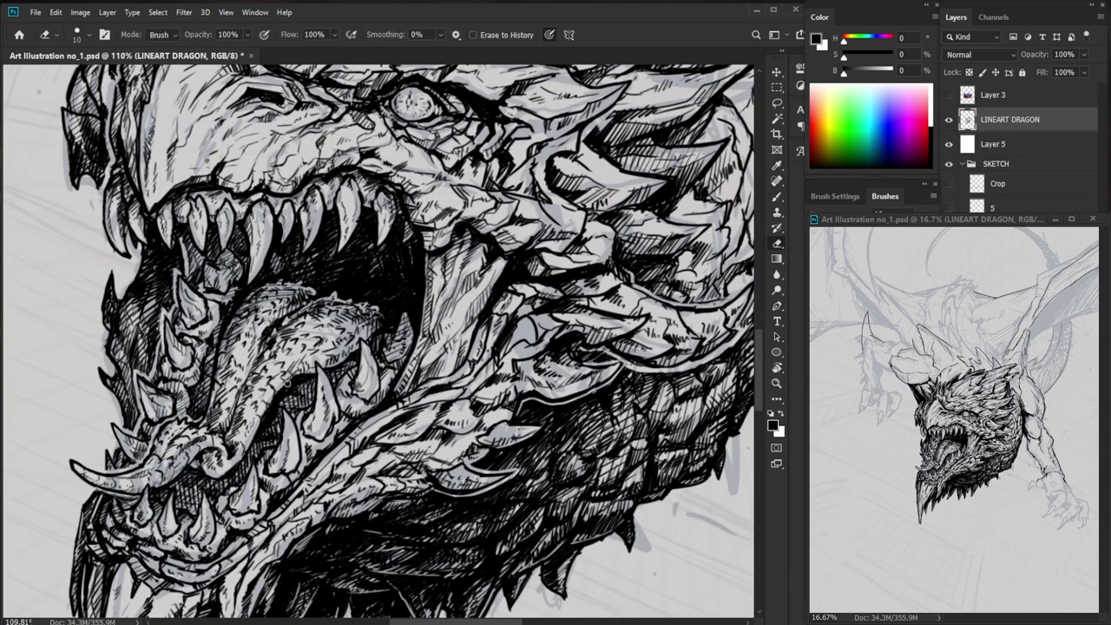
{"action": "key", "text": "b"}
{"action": "key", "text": "z"}
{"action": "left_click_drag", "start_coordinate": [272, 411], "coordinate": [224, 411]}
{"action": "mouse_move", "coordinate": [600, 489]}
{"action": "left_mouse_down"}
{"action": "mouse_move", "coordinate": [505, 529]}
{"action": "mouse_move", "coordinate": [498, 479]}
{"action": "left_mouse_up"}
- Ink short strokes on the small scales at the rear of the cheek, near the neck
{"action": "key", "text": "z"}
{"action": "left_click_drag", "start_coordinate": [392, 365], "coordinate": [441, 363]}
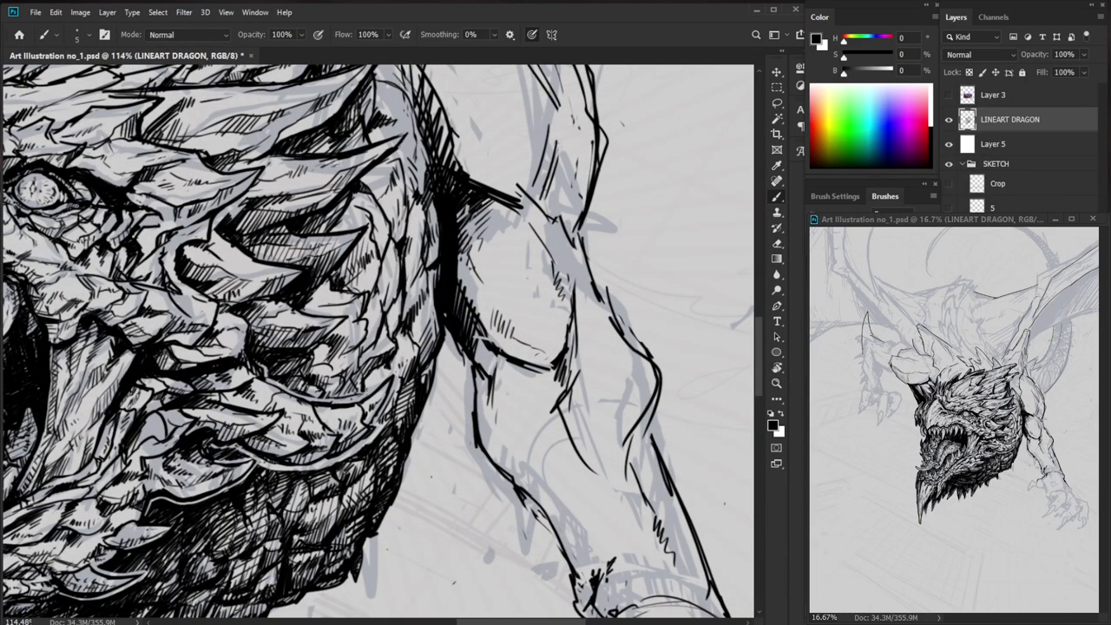
{"action": "mouse_move", "coordinate": [350, 396]}
{"action": "left_mouse_down"}
{"action": "mouse_move", "coordinate": [366, 390]}
{"action": "mouse_move", "coordinate": [338, 399]}
{"action": "mouse_move", "coordinate": [356, 382]}
{"action": "mouse_move", "coordinate": [327, 369]}
{"action": "mouse_move", "coordinate": [335, 376]}
{"action": "mouse_move", "coordinate": [352, 351]}
{"action": "mouse_move", "coordinate": [332, 358]}
{"action": "mouse_move", "coordinate": [358, 355]}
{"action": "mouse_move", "coordinate": [371, 332]}
{"action": "left_mouse_up"}
{"action": "left_click_drag", "start_coordinate": [381, 318], "coordinate": [376, 326]}
{"action": "key", "text": "ctrl+space"}
{"action": "mouse_move", "coordinate": [368, 364]}
{"action": "left_mouse_down"}
{"action": "mouse_move", "coordinate": [349, 365]}
{"action": "mouse_move", "coordinate": [377, 365]}
{"action": "left_mouse_up"}
{"action": "left_click_drag", "start_coordinate": [393, 323], "coordinate": [390, 340]}
{"action": "mouse_move", "coordinate": [394, 322]}
{"action": "left_mouse_down"}
{"action": "mouse_move", "coordinate": [389, 339]}
{"action": "mouse_move", "coordinate": [396, 329]}
{"action": "left_mouse_up"}
{"action": "scroll", "coordinate": [403, 316], "scroll_direction": "down", "scroll_amount": 6}
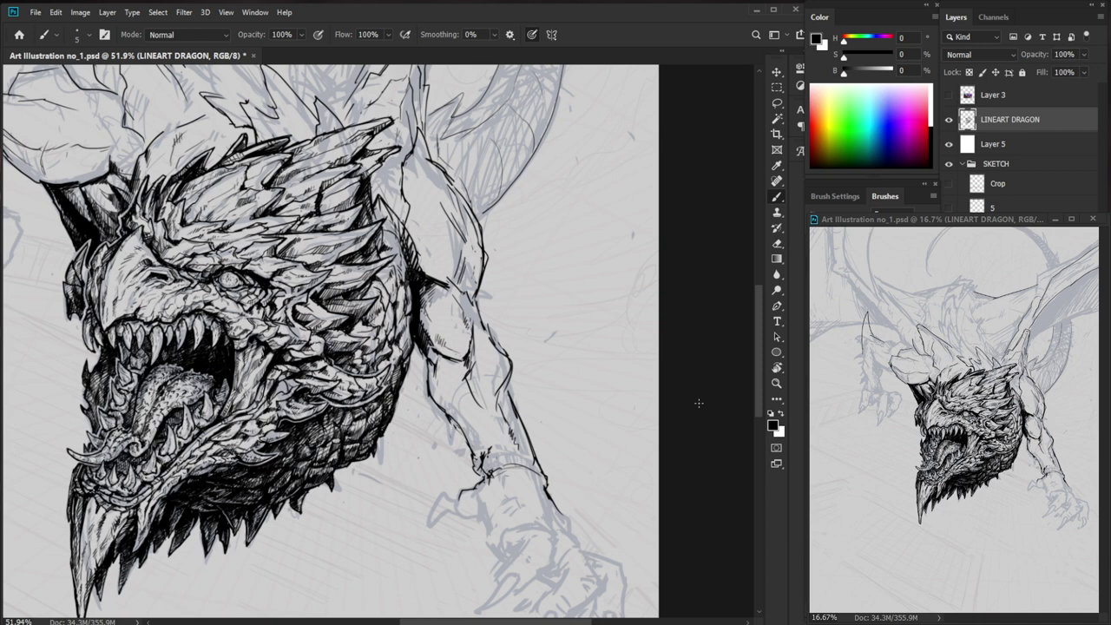
{"action": "key", "text": "z"}
{"action": "left_click_drag", "start_coordinate": [311, 285], "coordinate": [382, 287]}
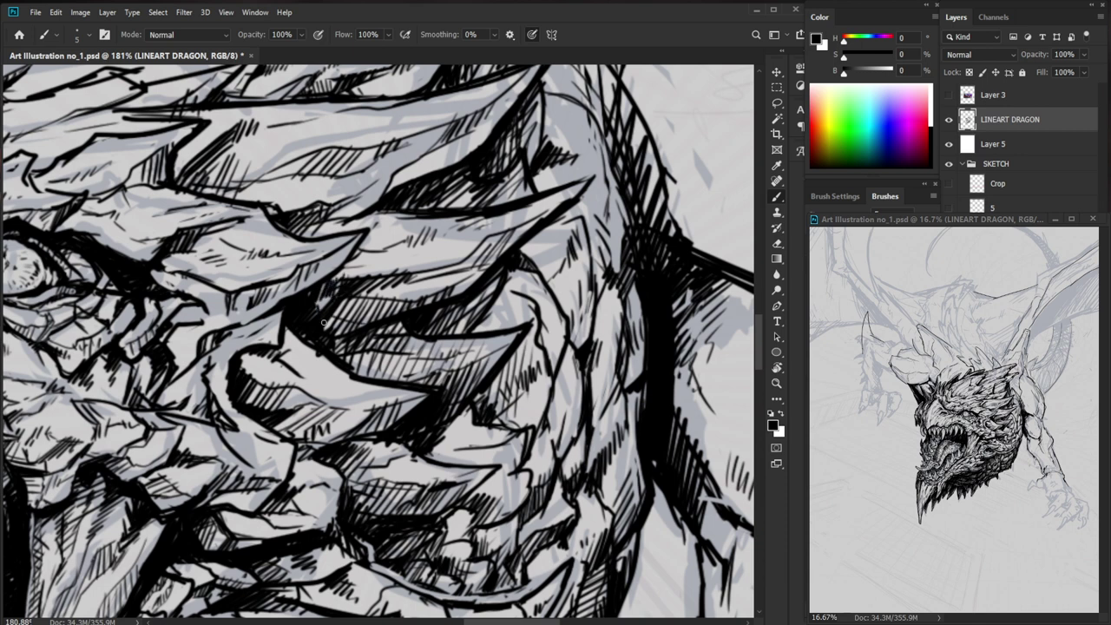
{"action": "scroll", "coordinate": [343, 336], "scroll_direction": "down", "scroll_amount": 6}
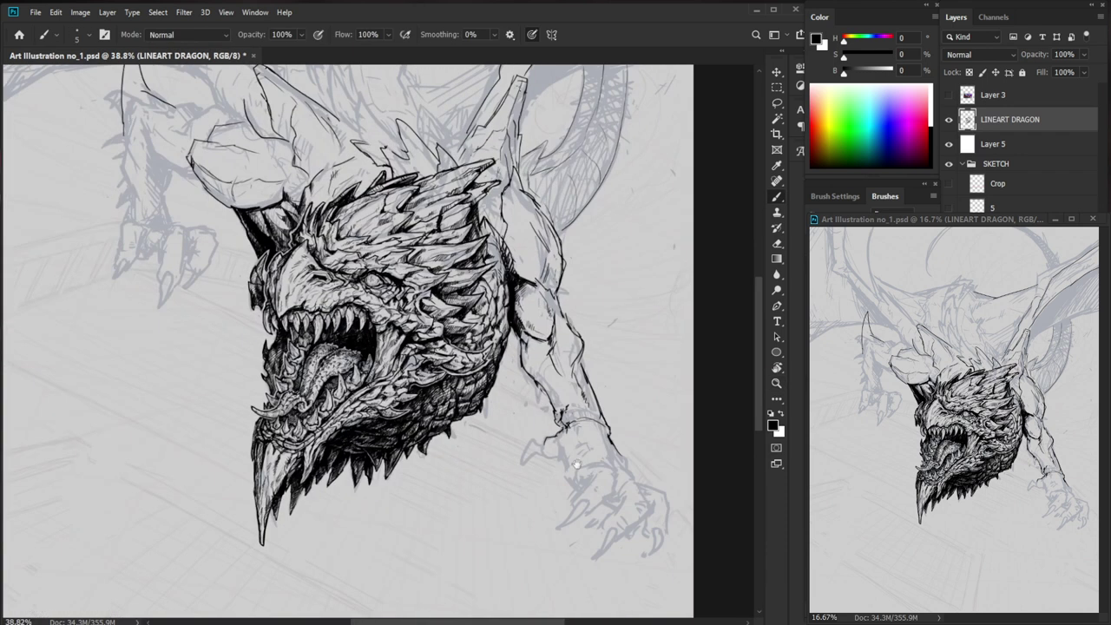
{"action": "scroll", "coordinate": [414, 259], "scroll_direction": "up", "scroll_amount": 6}
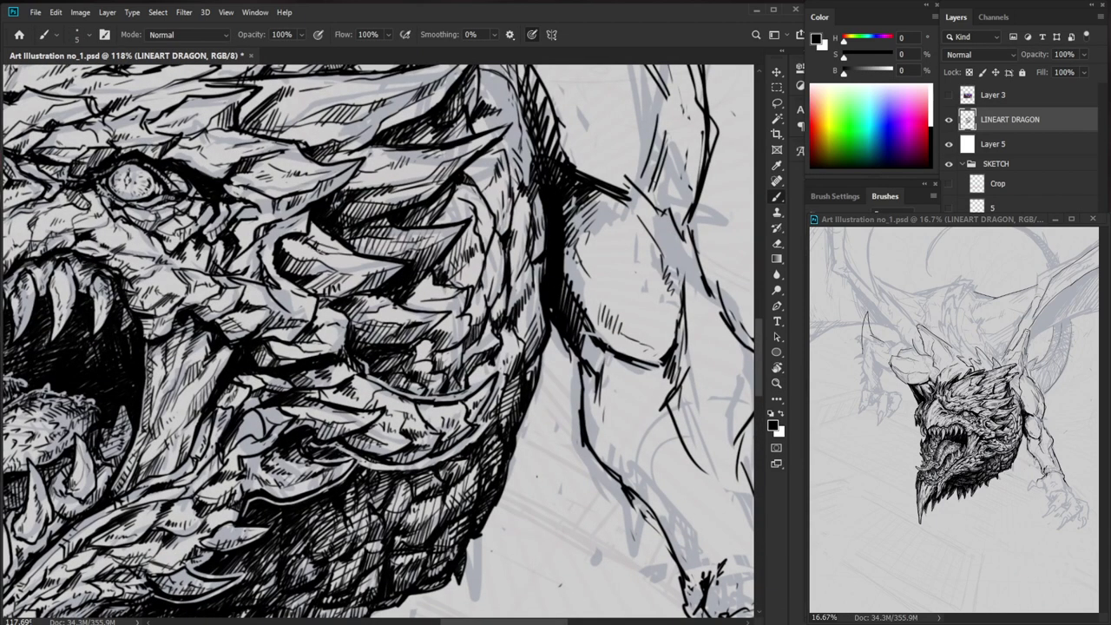
- Clean up the curved pointed scale behind the eye with the eraser
{"action": "key", "text": "e"}
{"action": "mouse_move", "coordinate": [323, 260]}
{"action": "left_mouse_down"}
{"action": "mouse_move", "coordinate": [300, 258]}
{"action": "mouse_move", "coordinate": [303, 244]}
{"action": "left_mouse_up"}
{"action": "key", "text": "b"}
{"action": "key", "text": "z"}
{"action": "left_click_drag", "start_coordinate": [410, 263], "coordinate": [317, 269]}
{"action": "key", "text": "space"}
{"action": "left_click_drag", "start_coordinate": [658, 452], "coordinate": [582, 511]}
- Touch up the lines of the foreleg behind the head, alternating eraser and brush
{"action": "left_click_drag", "start_coordinate": [478, 401], "coordinate": [518, 401]}
{"action": "key", "text": "e"}
{"action": "mouse_move", "coordinate": [436, 372]}
{"action": "left_mouse_down"}
{"action": "mouse_move", "coordinate": [436, 393]}
{"action": "mouse_move", "coordinate": [457, 413]}
{"action": "left_mouse_up"}
{"action": "key", "text": "b"}
{"action": "key", "text": "e"}
{"action": "key", "text": "b"}
{"action": "mouse_move", "coordinate": [595, 463]}
{"action": "left_mouse_down"}
{"action": "mouse_move", "coordinate": [537, 468]}
{"action": "mouse_move", "coordinate": [473, 450]}
{"action": "mouse_move", "coordinate": [489, 479]}
{"action": "left_mouse_up"}
{"action": "key", "text": "e"}
{"action": "key", "text": "z"}
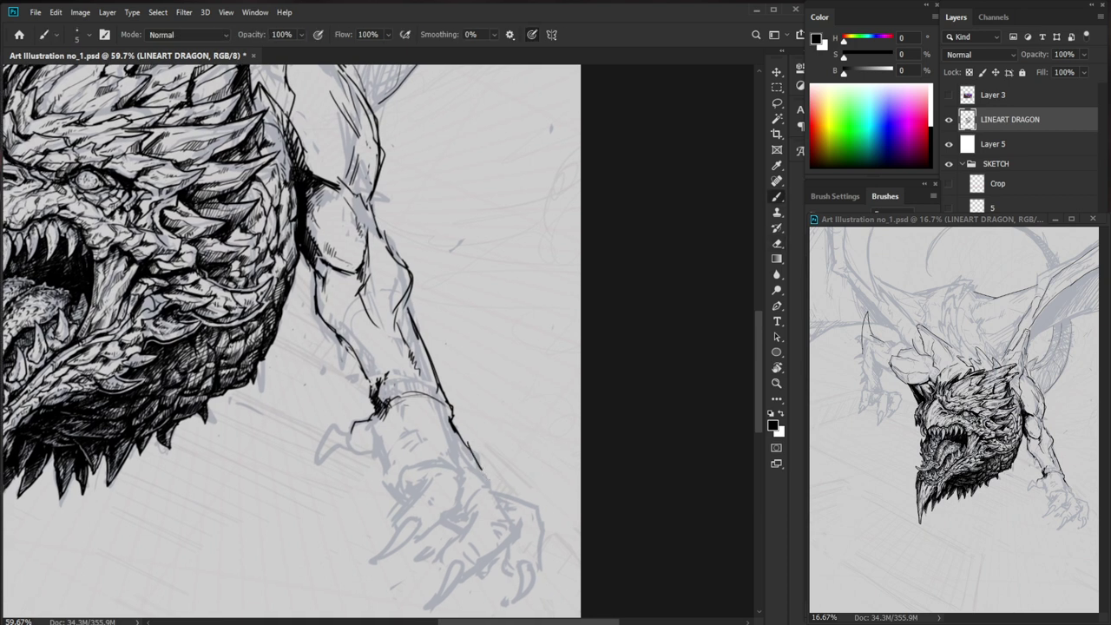
{"action": "left_click_drag", "start_coordinate": [552, 497], "coordinate": [541, 499]}
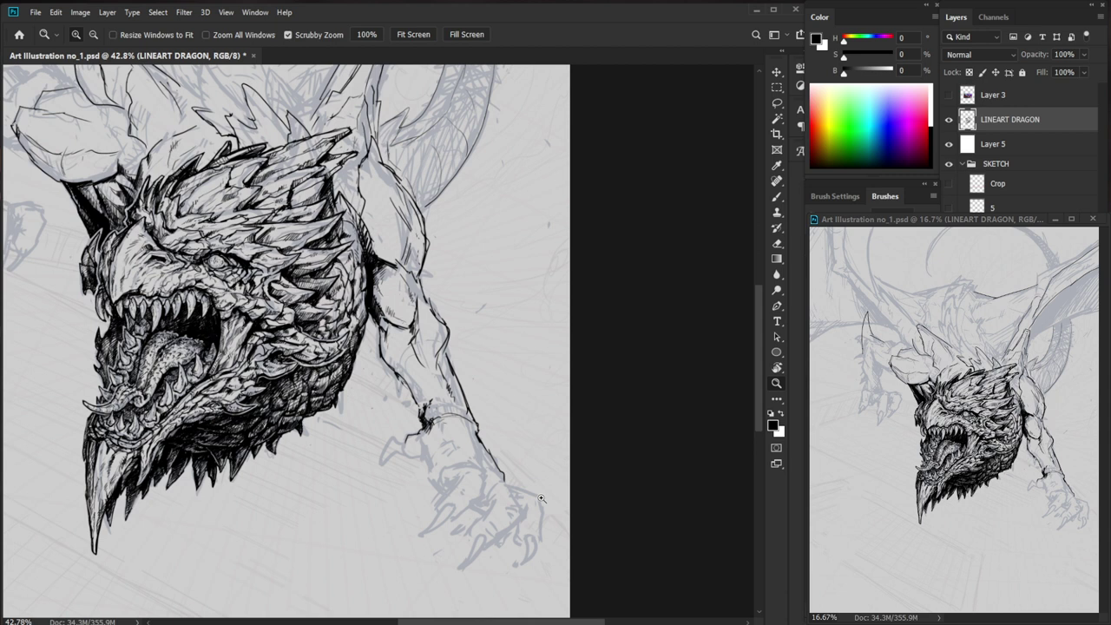
- Ink over the inner contour of the forearm above the wrist to make it continuous
{"action": "left_click_drag", "start_coordinate": [437, 411], "coordinate": [486, 410]}
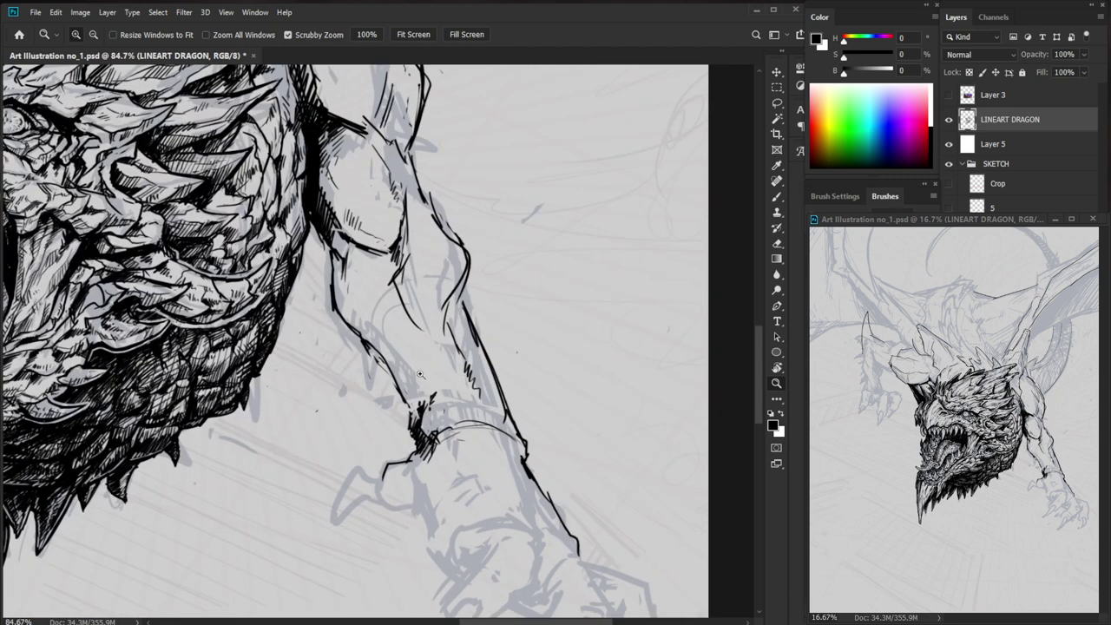
{"action": "key", "text": "b"}
{"action": "key", "text": "e"}
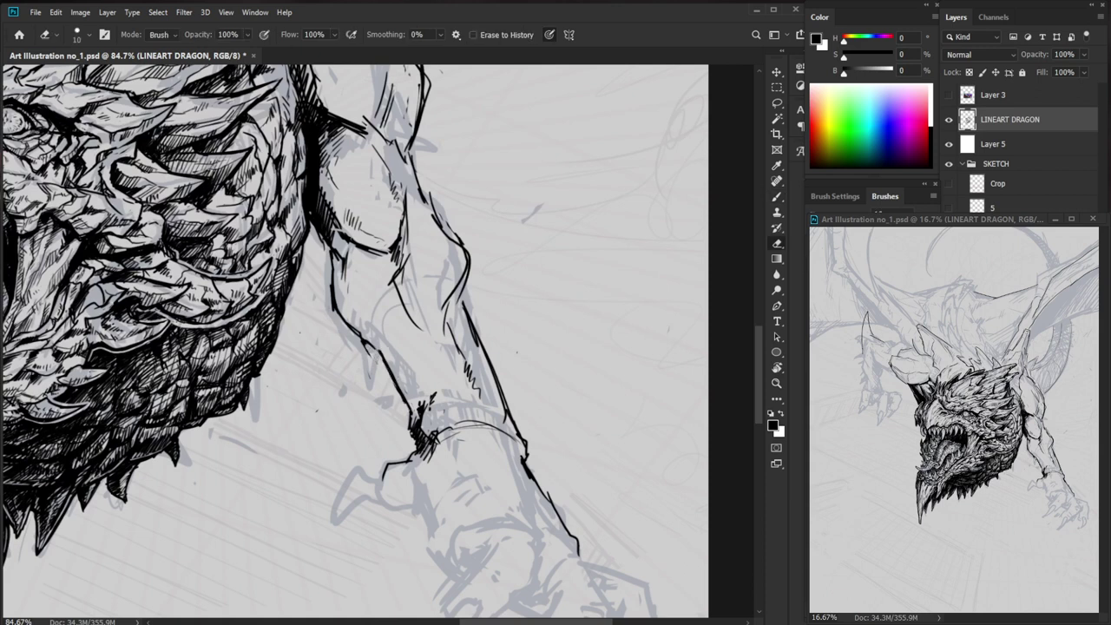
{"action": "key", "text": "b"}
{"action": "left_click_drag", "start_coordinate": [356, 331], "coordinate": [378, 350]}
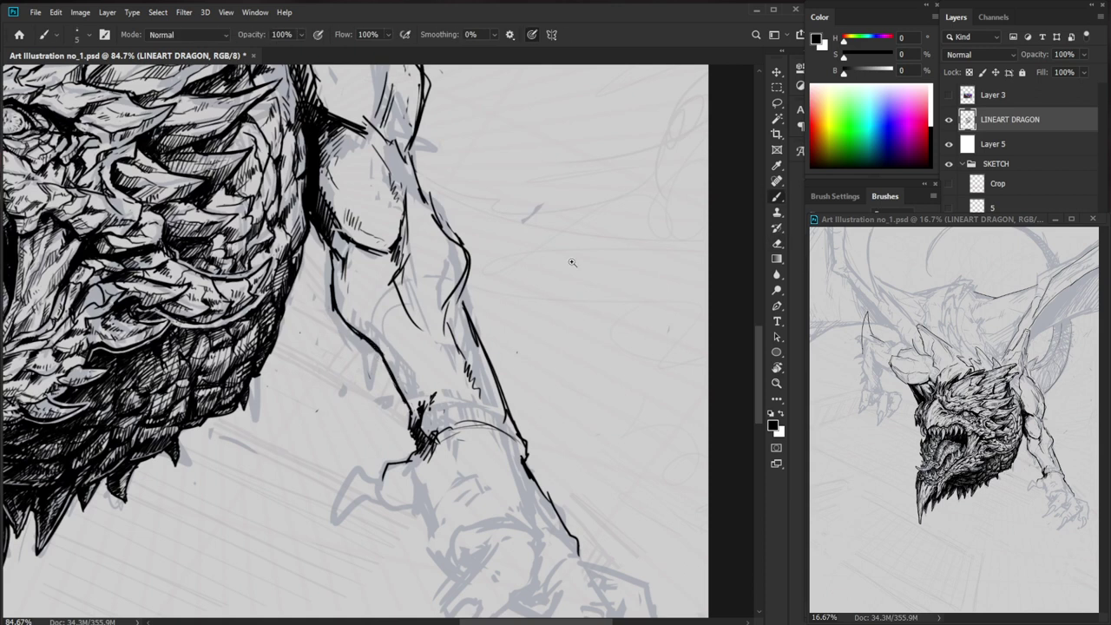
{"action": "key", "text": "z"}
{"action": "left_click_drag", "start_coordinate": [643, 267], "coordinate": [595, 267]}
{"action": "key", "text": "b"}
{"action": "mouse_move", "coordinate": [654, 361]}
{"action": "left_mouse_down"}
{"action": "mouse_move", "coordinate": [620, 428]}
{"action": "mouse_move", "coordinate": [602, 426]}
{"action": "left_mouse_up"}
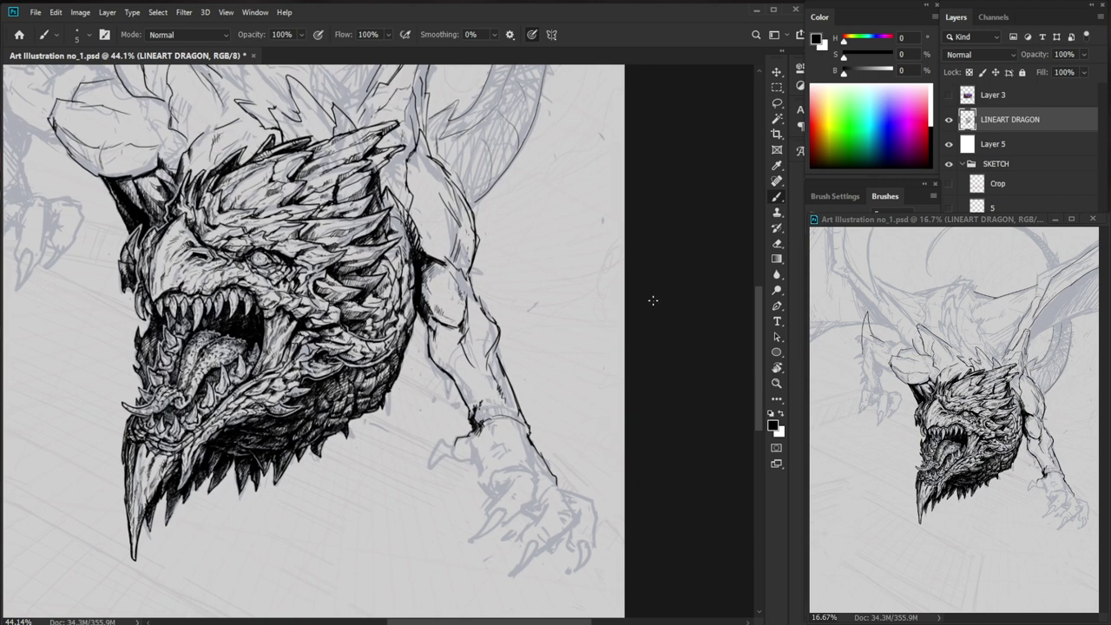
- Add ink shading to the rounded arm muscle directly behind the head
{"action": "key", "text": "z"}
{"action": "left_click_drag", "start_coordinate": [442, 310], "coordinate": [466, 310]}
{"action": "key", "text": "b"}
{"action": "left_click_drag", "start_coordinate": [414, 265], "coordinate": [411, 289]}
{"action": "key", "text": "ctrl+space"}
{"action": "mouse_move", "coordinate": [480, 315]}
{"action": "left_mouse_down"}
{"action": "mouse_move", "coordinate": [508, 315]}
{"action": "mouse_move", "coordinate": [496, 382]}
{"action": "mouse_move", "coordinate": [479, 405]}
{"action": "left_mouse_up"}
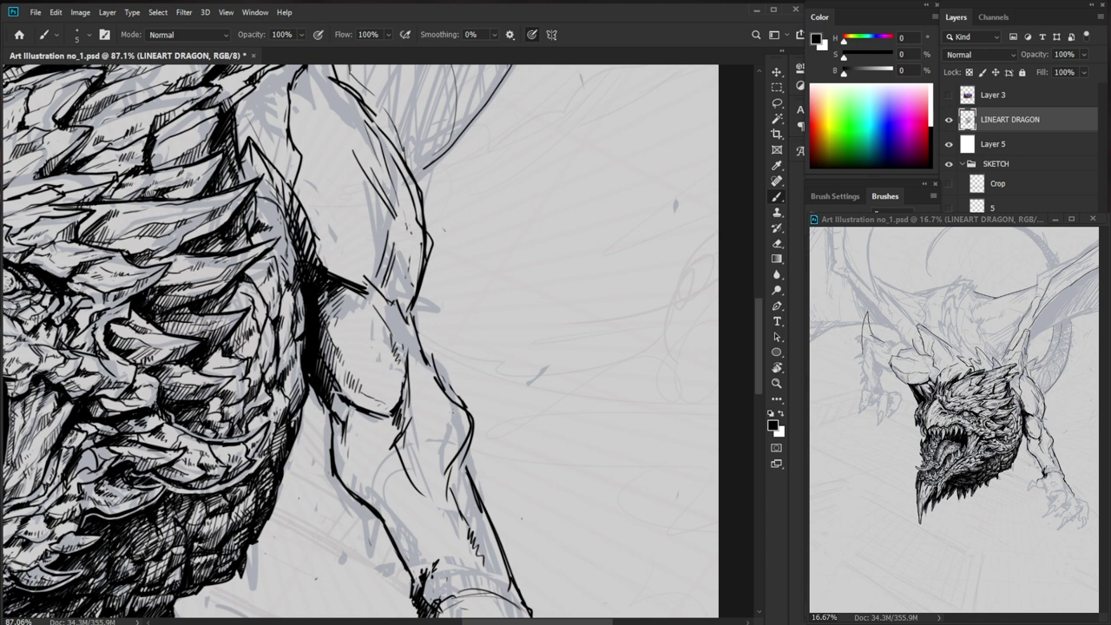
- Refine the dark end of the crease between the upper arm and the rounded muscle with brush and eraser
{"action": "key", "text": "z"}
{"action": "left_click_drag", "start_coordinate": [407, 431], "coordinate": [400, 435]}
{"action": "left_click_drag", "start_coordinate": [419, 473], "coordinate": [438, 487]}
{"action": "left_click_drag", "start_coordinate": [522, 422], "coordinate": [507, 429]}
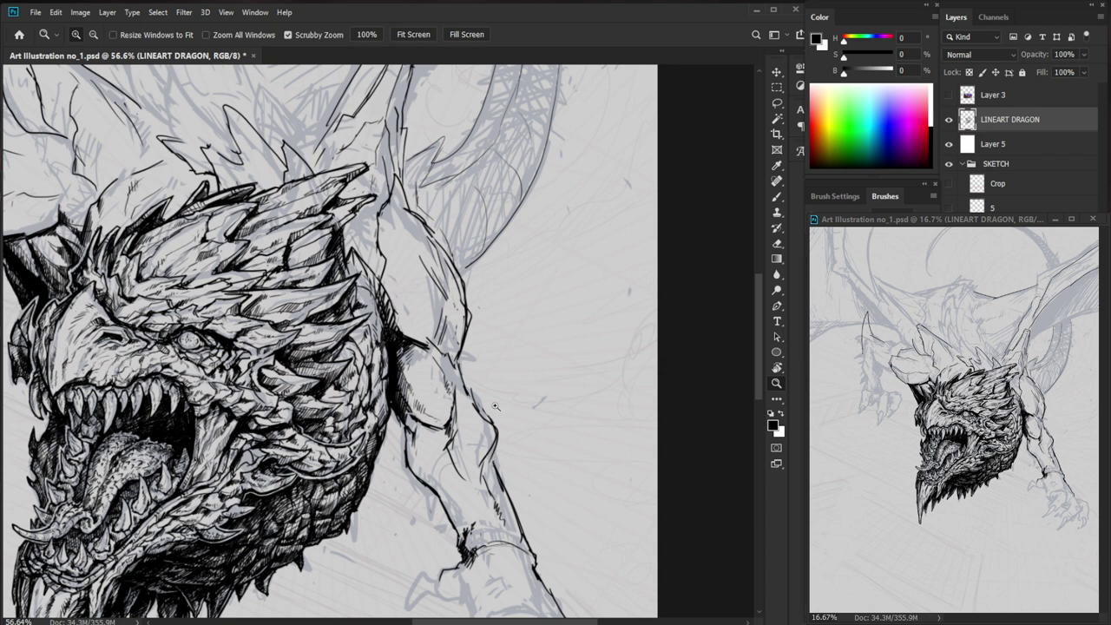
{"action": "scroll", "coordinate": [419, 327], "scroll_direction": "up", "scroll_amount": 4}
{"action": "key", "text": "e"}
{"action": "mouse_move", "coordinate": [443, 359]}
{"action": "left_mouse_down"}
{"action": "mouse_move", "coordinate": [433, 354]}
{"action": "mouse_move", "coordinate": [454, 354]}
{"action": "left_mouse_up"}
{"action": "key", "text": "b"}
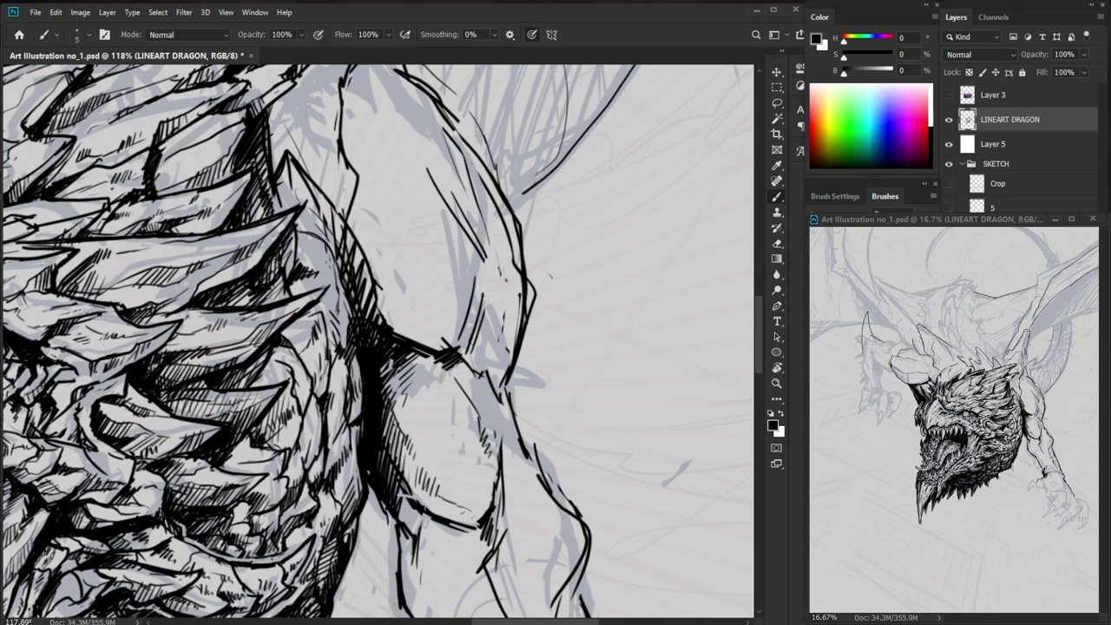
{"action": "key", "text": "z"}
{"action": "scroll", "coordinate": [608, 447], "scroll_direction": "down", "scroll_amount": 3}
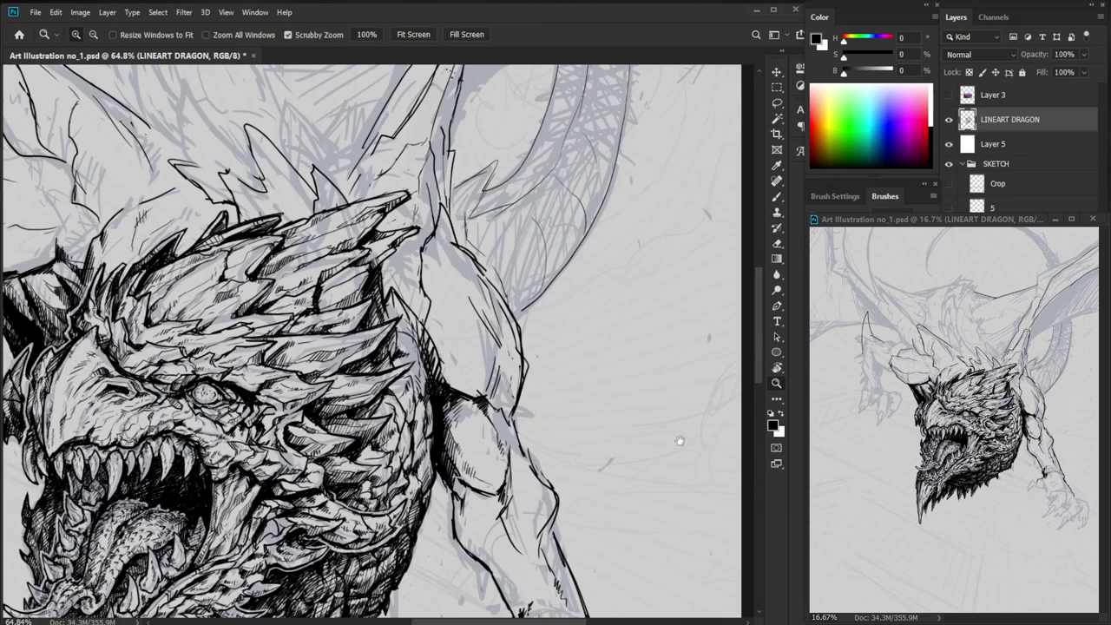
- Erase excess ink around the crease and shadow where the upper arm meets the head
{"action": "scroll", "coordinate": [585, 460], "scroll_direction": "up", "scroll_amount": 4}
{"action": "key", "text": "e"}
{"action": "mouse_move", "coordinate": [413, 308]}
{"action": "left_mouse_down"}
{"action": "mouse_move", "coordinate": [434, 338]}
{"action": "mouse_move", "coordinate": [438, 314]}
{"action": "mouse_move", "coordinate": [438, 331]}
{"action": "left_mouse_up"}
{"action": "key", "text": "b"}
{"action": "mouse_move", "coordinate": [436, 320]}
{"action": "left_mouse_down"}
{"action": "mouse_move", "coordinate": [443, 342]}
{"action": "mouse_move", "coordinate": [369, 339]}
{"action": "left_mouse_up"}
{"action": "key", "text": "z"}
{"action": "key", "text": "space"}
{"action": "left_click_drag", "start_coordinate": [583, 390], "coordinate": [615, 441]}
{"action": "key", "text": "z"}
{"action": "left_click_drag", "start_coordinate": [486, 360], "coordinate": [563, 360]}
{"action": "scroll", "coordinate": [491, 377], "scroll_direction": "up", "scroll_amount": 2}
{"action": "key", "text": "b"}
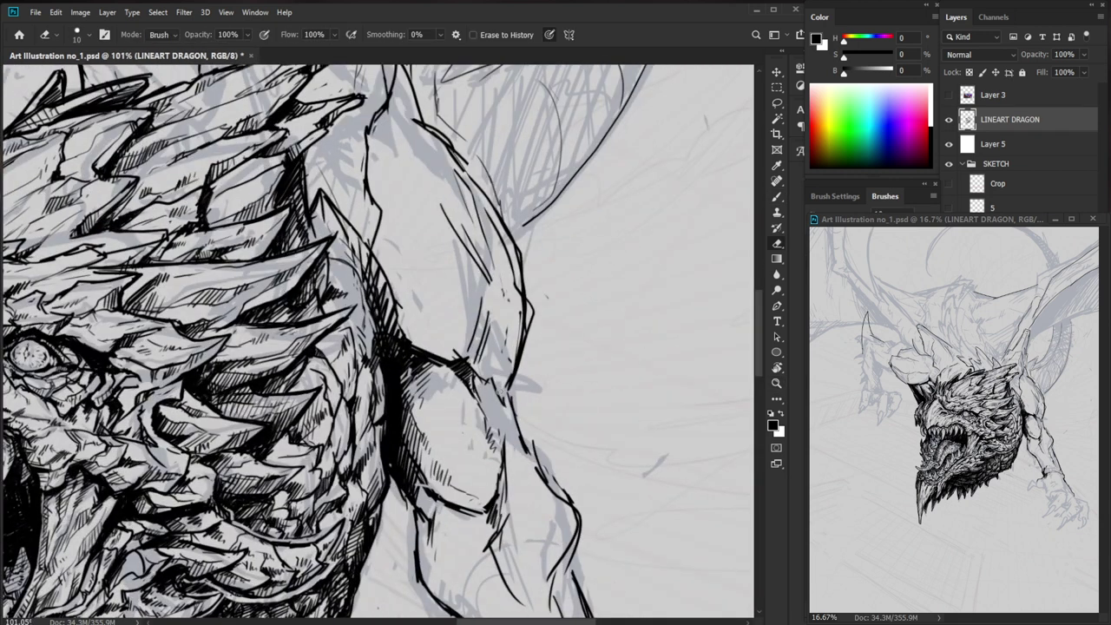
- Ink the outer contour of the upper arm down to the elbow and the lines around the rounded muscle
{"action": "left_click_drag", "start_coordinate": [469, 377], "coordinate": [490, 397]}
{"action": "mouse_move", "coordinate": [529, 333]}
{"action": "left_mouse_down"}
{"action": "mouse_move", "coordinate": [512, 410]}
{"action": "mouse_move", "coordinate": [513, 398]}
{"action": "left_mouse_up"}
{"action": "left_click_drag", "start_coordinate": [521, 371], "coordinate": [514, 382]}
{"action": "mouse_move", "coordinate": [524, 364]}
{"action": "left_mouse_down"}
{"action": "mouse_move", "coordinate": [517, 375]}
{"action": "mouse_move", "coordinate": [521, 361]}
{"action": "left_mouse_up"}
{"action": "left_click_drag", "start_coordinate": [547, 297], "coordinate": [474, 297]}
{"action": "left_click_drag", "start_coordinate": [666, 511], "coordinate": [633, 489]}
{"action": "mouse_move", "coordinate": [497, 270]}
{"action": "left_mouse_down"}
{"action": "mouse_move", "coordinate": [560, 269]}
{"action": "mouse_move", "coordinate": [508, 264]}
{"action": "mouse_move", "coordinate": [509, 307]}
{"action": "left_mouse_up"}
- Erase unwanted lines inside the outer edge of the upper arm with an enlarged eraser
{"action": "key", "text": "e"}
{"action": "key", "text": "]"}
{"action": "key", "text": "]"}
{"action": "key", "text": "]"}
{"action": "key", "text": "]"}
{"action": "key", "text": "]"}
{"action": "mouse_move", "coordinate": [509, 243]}
{"action": "left_mouse_down"}
{"action": "mouse_move", "coordinate": [515, 306]}
{"action": "mouse_move", "coordinate": [519, 258]}
{"action": "mouse_move", "coordinate": [525, 278]}
{"action": "mouse_move", "coordinate": [517, 308]}
{"action": "left_mouse_up"}
{"action": "key", "text": "b"}
{"action": "key", "text": "z"}
{"action": "scroll", "coordinate": [588, 299], "scroll_direction": "down", "scroll_amount": 5}
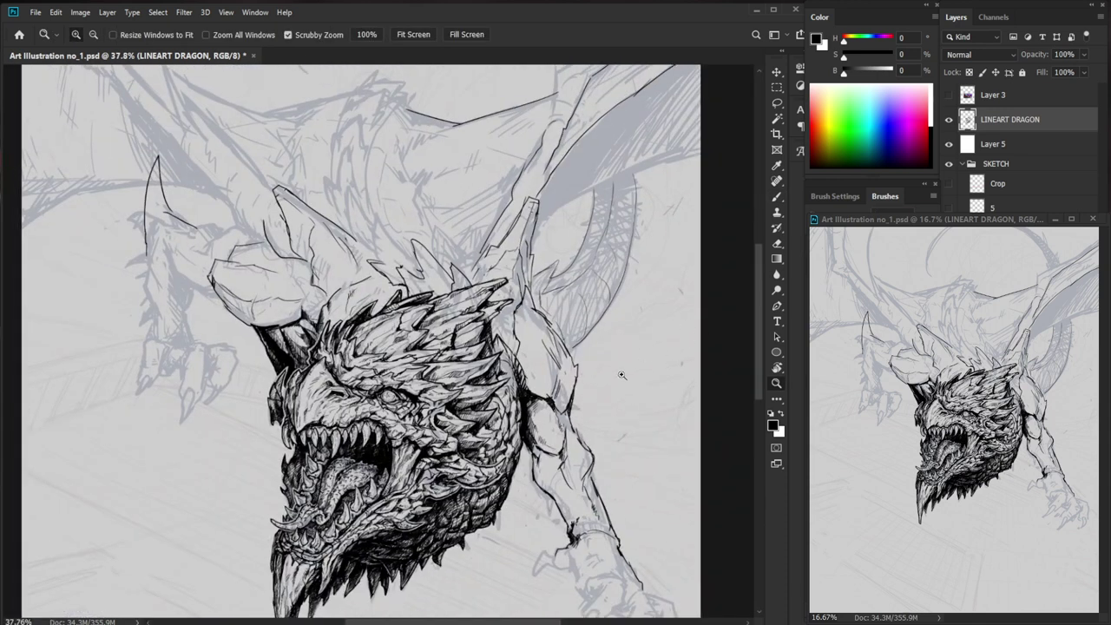
- Add hatch strokes to the pointed scales at the upper back of the head
{"action": "scroll", "coordinate": [492, 501], "scroll_direction": "up", "scroll_amount": 4}
{"action": "key", "text": "b"}
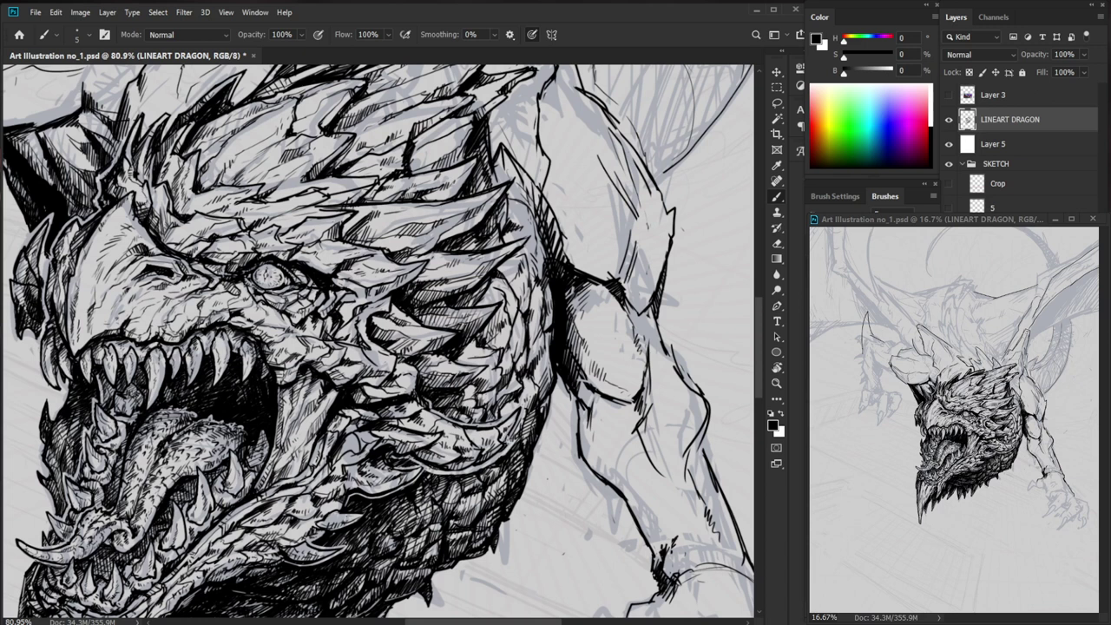
{"action": "key", "text": "ctrl+0"}
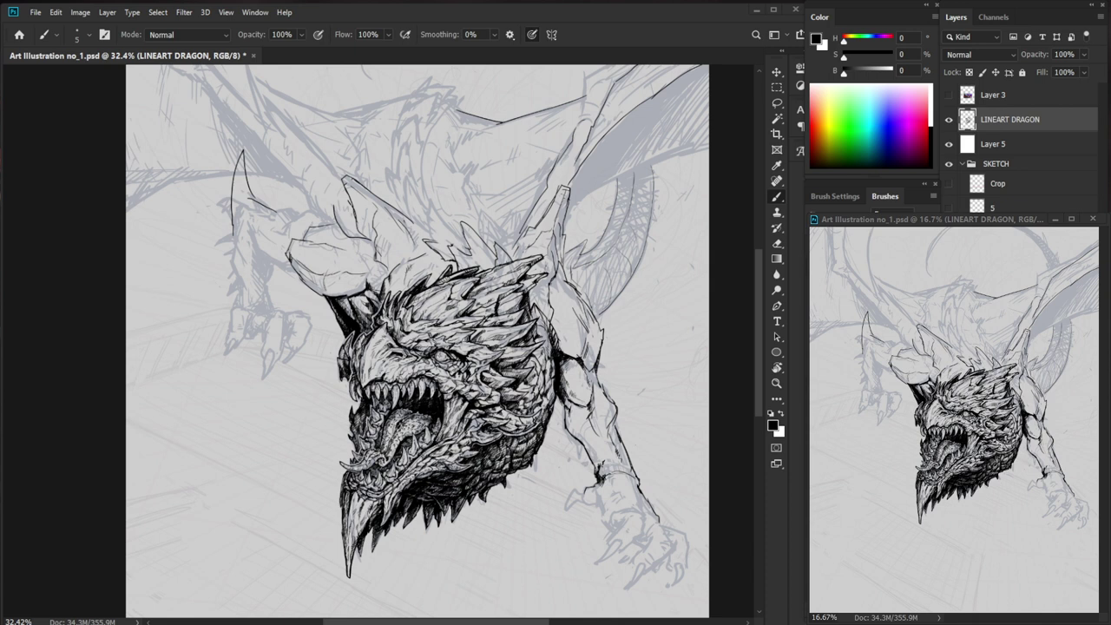
{"action": "key", "text": "z"}
{"action": "left_click_drag", "start_coordinate": [514, 296], "coordinate": [599, 297]}
{"action": "mouse_move", "coordinate": [476, 324]}
{"action": "left_mouse_down"}
{"action": "mouse_move", "coordinate": [454, 344]}
{"action": "mouse_move", "coordinate": [498, 317]}
{"action": "left_mouse_up"}
{"action": "left_click_drag", "start_coordinate": [494, 320], "coordinate": [530, 295]}
{"action": "key", "text": "e"}
{"action": "key", "text": "b"}
{"action": "mouse_move", "coordinate": [500, 314]}
{"action": "left_mouse_down"}
{"action": "mouse_move", "coordinate": [513, 310]}
{"action": "mouse_move", "coordinate": [488, 311]}
{"action": "left_mouse_up"}
{"action": "mouse_move", "coordinate": [584, 319]}
{"action": "left_mouse_down"}
{"action": "mouse_move", "coordinate": [538, 351]}
{"action": "mouse_move", "coordinate": [532, 323]}
{"action": "mouse_move", "coordinate": [478, 329]}
{"action": "left_mouse_up"}
- Ink additional short strokes between the scales at the back of the head
{"action": "key", "text": "z"}
{"action": "key", "text": "b"}
{"action": "left_click_drag", "start_coordinate": [474, 338], "coordinate": [485, 327]}
{"action": "mouse_move", "coordinate": [483, 335]}
{"action": "left_mouse_down"}
{"action": "mouse_move", "coordinate": [491, 324]}
{"action": "mouse_move", "coordinate": [460, 316]}
{"action": "left_mouse_up"}
{"action": "key", "text": "z"}
{"action": "key", "text": "b"}
- Reduce the eraser to 8 px and clean up fine lines among the head scales
{"action": "key", "text": "ctrl+space"}
{"action": "left_click_drag", "start_coordinate": [609, 314], "coordinate": [643, 312]}
{"action": "key", "text": "e"}
{"action": "key", "text": "bracketleft"}
{"action": "key", "text": "bracketleft"}
{"action": "key", "text": "bracketleft"}
{"action": "key", "text": "bracketleft"}
{"action": "key", "text": "bracketleft"}
{"action": "key", "text": "bracketleft"}
{"action": "key", "text": "bracketleft"}
{"action": "mouse_move", "coordinate": [471, 337]}
{"action": "left_mouse_down"}
{"action": "mouse_move", "coordinate": [467, 351]}
{"action": "mouse_move", "coordinate": [378, 344]}
{"action": "mouse_move", "coordinate": [335, 262]}
{"action": "left_mouse_up"}
{"action": "key", "text": "b"}
- Add small ink strokes to the brow scales directly above the eye
{"action": "key", "text": "ctrl+space"}
{"action": "key", "text": "space"}
{"action": "key", "text": "ctrl+space"}
{"action": "left_click_drag", "start_coordinate": [286, 325], "coordinate": [350, 320]}
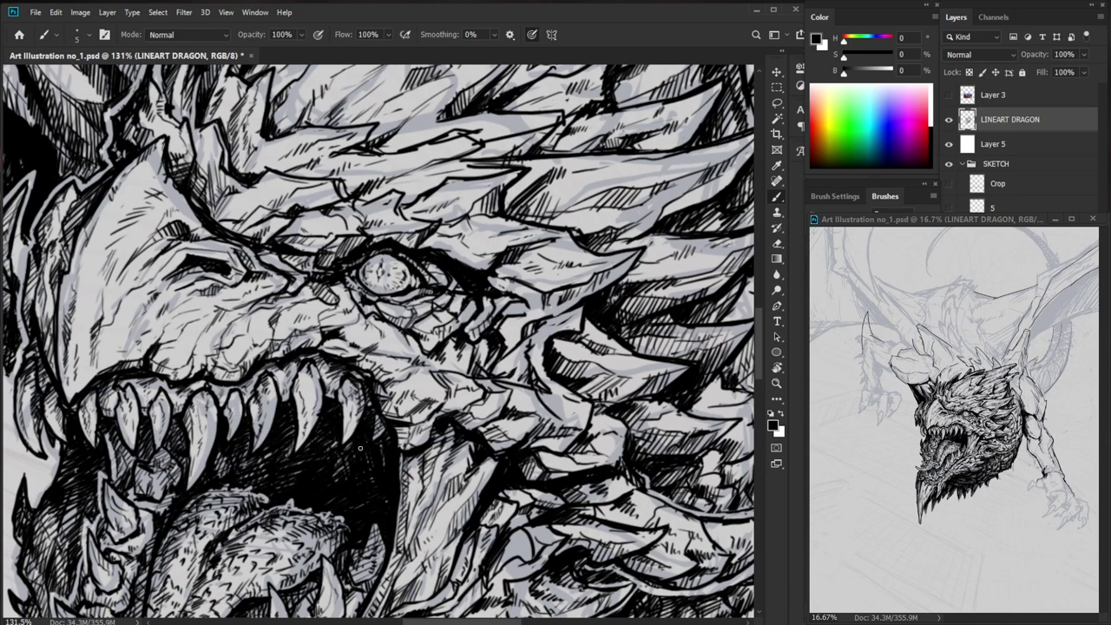
{"action": "key", "text": "ctrl+space"}
{"action": "left_click_drag", "start_coordinate": [352, 459], "coordinate": [382, 458]}
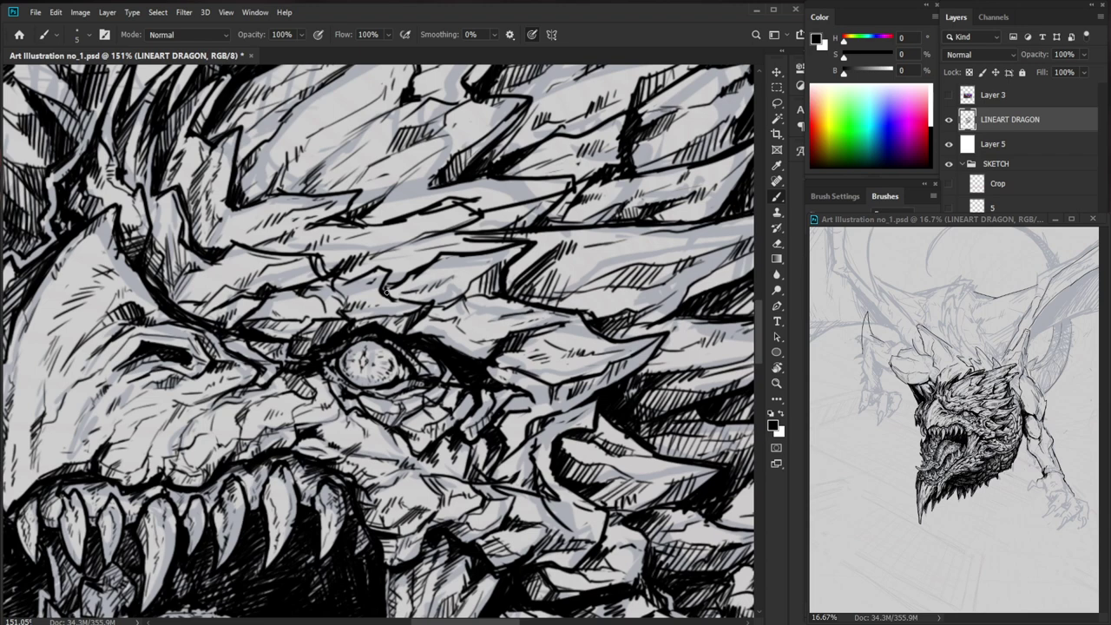
{"action": "left_click_drag", "start_coordinate": [394, 301], "coordinate": [402, 292]}
{"action": "left_click_drag", "start_coordinate": [395, 301], "coordinate": [404, 292]}
{"action": "left_click_drag", "start_coordinate": [401, 297], "coordinate": [414, 292]}
- Refine the linework of the brow scales behind the eye with short brush strokes
{"action": "key", "text": "ctrl+space"}
{"action": "left_click_drag", "start_coordinate": [491, 278], "coordinate": [365, 278]}
{"action": "key", "text": "space"}
{"action": "left_click_drag", "start_coordinate": [703, 406], "coordinate": [600, 351]}
{"action": "mouse_move", "coordinate": [588, 451]}
{"action": "left_mouse_down"}
{"action": "mouse_move", "coordinate": [585, 461]}
{"action": "mouse_move", "coordinate": [576, 449]}
{"action": "left_mouse_up"}
{"action": "key", "text": "ctrl+space"}
{"action": "left_click_drag", "start_coordinate": [355, 243], "coordinate": [419, 249]}
{"action": "mouse_move", "coordinate": [314, 254]}
{"action": "left_mouse_down"}
{"action": "mouse_move", "coordinate": [354, 261]}
{"action": "mouse_move", "coordinate": [323, 259]}
{"action": "left_mouse_up"}
{"action": "mouse_move", "coordinate": [307, 273]}
{"action": "left_mouse_down"}
{"action": "mouse_move", "coordinate": [347, 262]}
{"action": "mouse_move", "coordinate": [405, 298]}
{"action": "mouse_move", "coordinate": [365, 286]}
{"action": "mouse_move", "coordinate": [382, 302]}
{"action": "mouse_move", "coordinate": [420, 308]}
{"action": "mouse_move", "coordinate": [365, 296]}
{"action": "left_mouse_up"}
- Touch up the small scales between the eye and the cheek spikes
{"action": "key", "text": "z"}
{"action": "left_click_drag", "start_coordinate": [723, 543], "coordinate": [665, 450]}
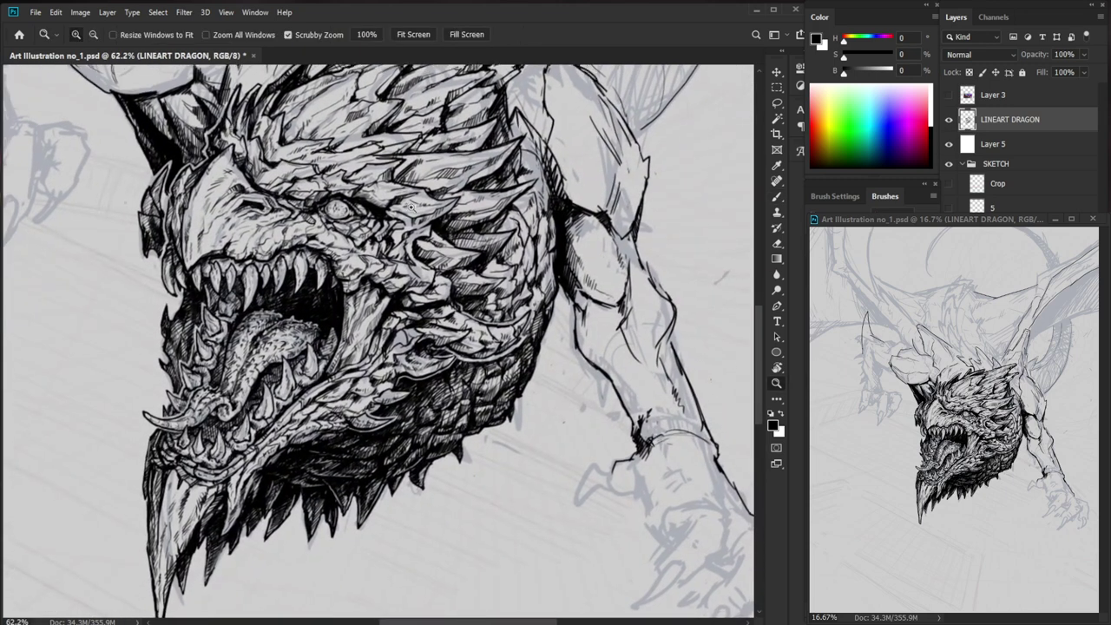
{"action": "left_click_drag", "start_coordinate": [399, 205], "coordinate": [495, 205]}
{"action": "key", "text": "b"}
{"action": "mouse_move", "coordinate": [386, 194]}
{"action": "left_mouse_down"}
{"action": "mouse_move", "coordinate": [419, 306]}
{"action": "mouse_move", "coordinate": [460, 300]}
{"action": "mouse_move", "coordinate": [347, 347]}
{"action": "left_mouse_up"}
{"action": "left_click_drag", "start_coordinate": [660, 499], "coordinate": [679, 497]}
{"action": "mouse_move", "coordinate": [618, 512]}
{"action": "left_mouse_down"}
{"action": "mouse_move", "coordinate": [577, 487]}
{"action": "mouse_move", "coordinate": [529, 502]}
{"action": "left_mouse_up"}
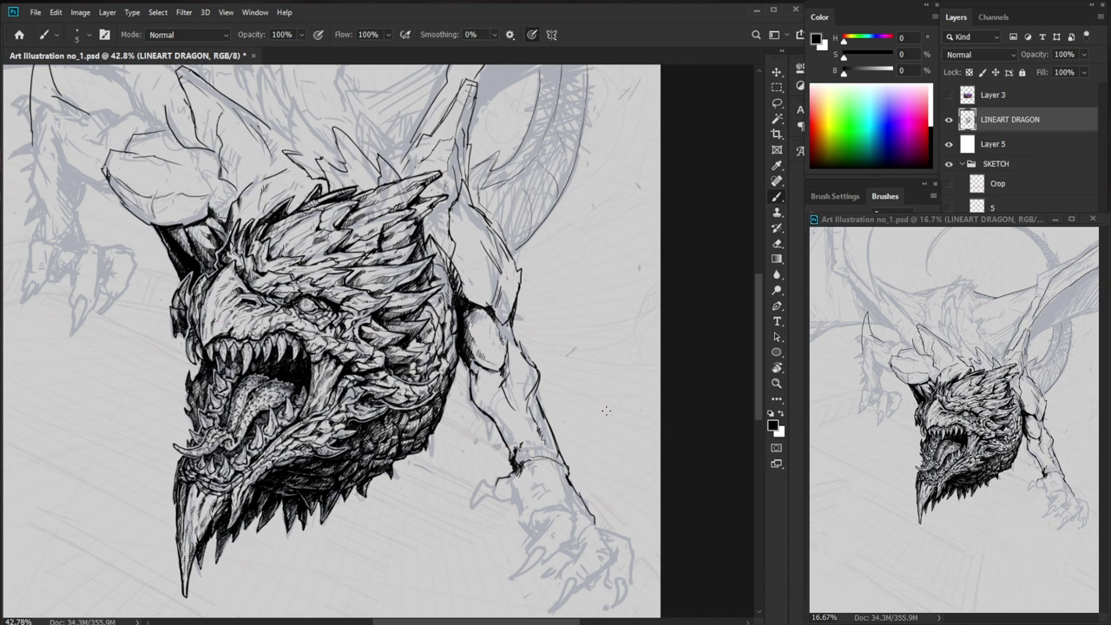
- Enlarge the eraser to 50 px and remove the hatch lines inside the upper arm
{"action": "scroll", "coordinate": [524, 259], "scroll_direction": "up", "scroll_amount": 3}
{"action": "key", "text": "e"}
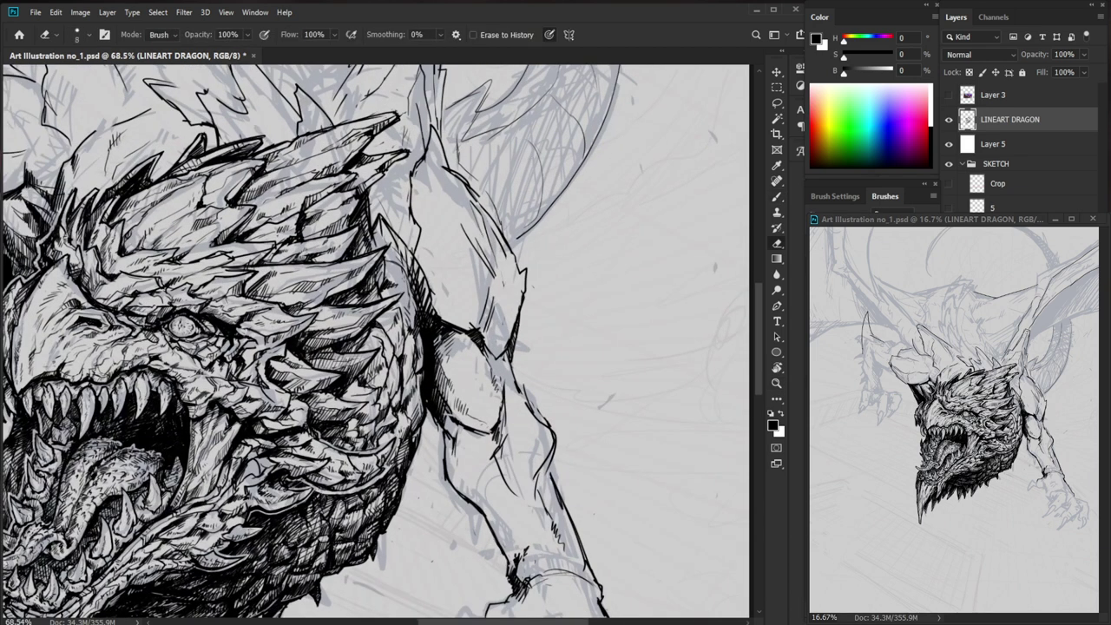
{"action": "key", "text": "bracketright"}
{"action": "key", "text": "bracketright"}
{"action": "key", "text": "bracketright"}
{"action": "key", "text": "bracketright"}
{"action": "key", "text": "bracketright"}
{"action": "key", "text": "bracketright"}
{"action": "key", "text": "bracketright"}
{"action": "key", "text": "bracketright"}
{"action": "key", "text": "bracketright"}
{"action": "key", "text": "bracketright"}
{"action": "mouse_move", "coordinate": [483, 244]}
{"action": "left_mouse_down"}
{"action": "mouse_move", "coordinate": [470, 218]}
{"action": "mouse_move", "coordinate": [494, 273]}
{"action": "left_mouse_up"}
{"action": "key", "text": "z"}
{"action": "left_click_drag", "start_coordinate": [414, 305], "coordinate": [455, 305]}
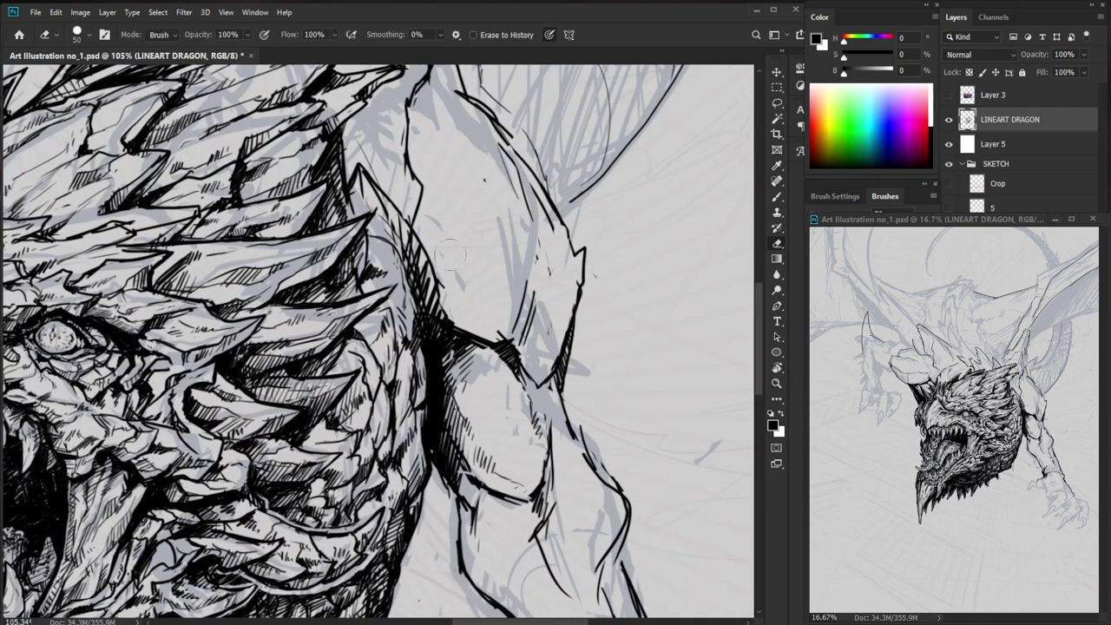
- Ink short dark strokes along the rear edge of the head beside the arm
{"action": "key", "text": "b"}
{"action": "left_click_drag", "start_coordinate": [412, 347], "coordinate": [397, 319]}
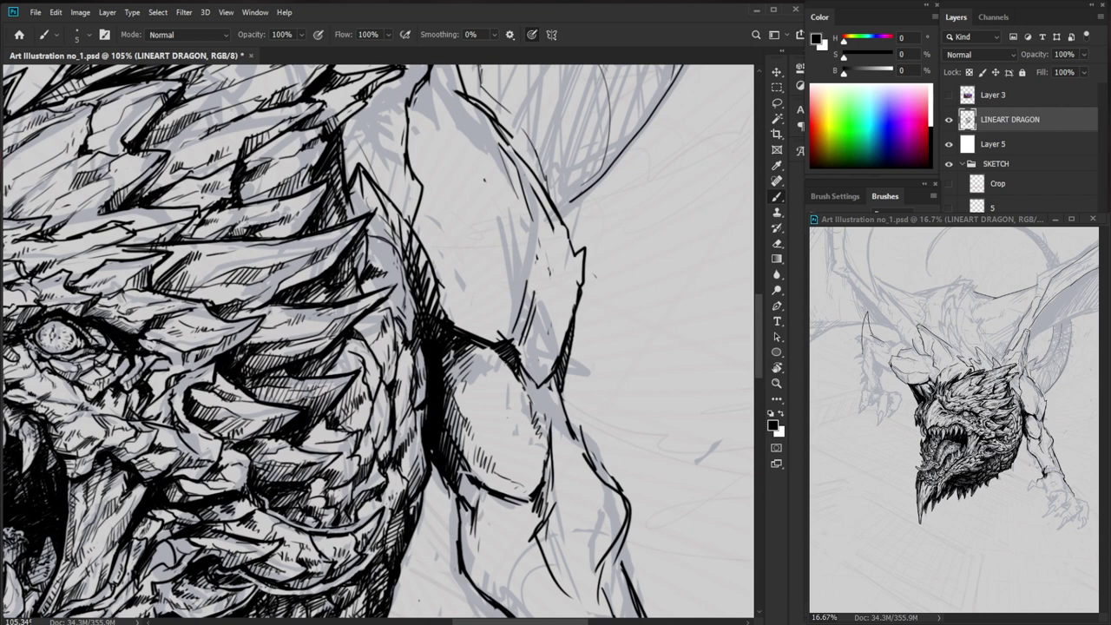
{"action": "left_click_drag", "start_coordinate": [400, 338], "coordinate": [399, 357]}
{"action": "key", "text": "z"}
{"action": "left_click_drag", "start_coordinate": [441, 307], "coordinate": [382, 309]}
{"action": "mouse_move", "coordinate": [474, 486]}
{"action": "left_mouse_down"}
{"action": "mouse_move", "coordinate": [495, 514]}
{"action": "mouse_move", "coordinate": [508, 474]}
{"action": "left_mouse_up"}
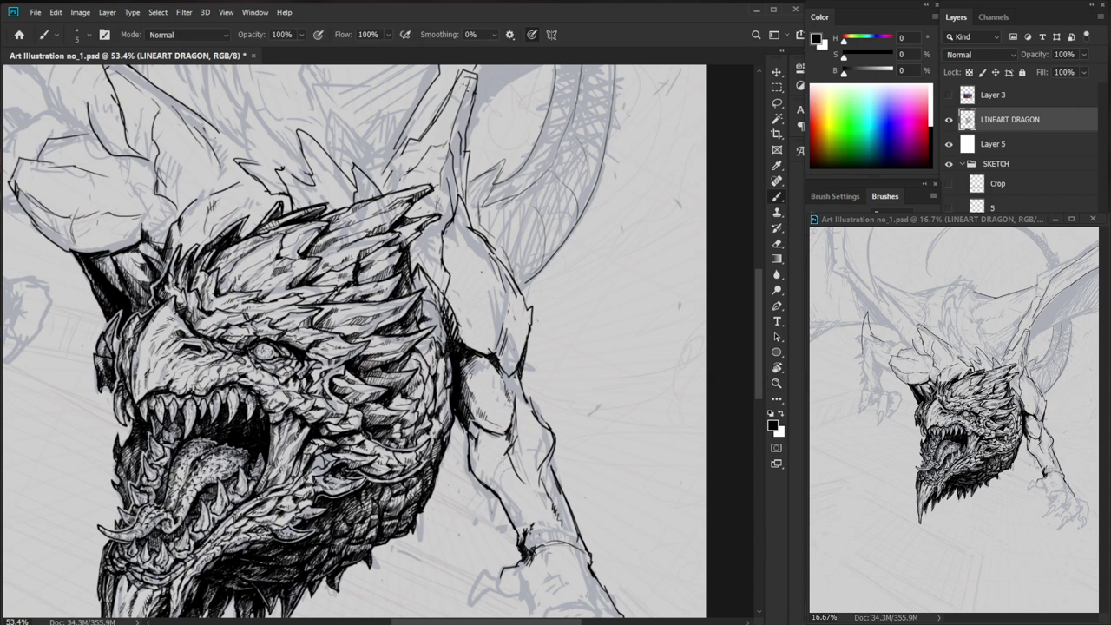
- Refine the inner contour of the upper arm near the shoulder with eraser and brush
{"action": "key", "text": "z"}
{"action": "left_click_drag", "start_coordinate": [491, 299], "coordinate": [543, 299]}
{"action": "key", "text": "b"}
{"action": "key", "text": "e"}
{"action": "left_click_drag", "start_coordinate": [434, 255], "coordinate": [433, 264]}
{"action": "key", "text": "b"}
{"action": "left_click_drag", "start_coordinate": [431, 219], "coordinate": [441, 270]}
{"action": "key", "text": "z"}
{"action": "left_click_drag", "start_coordinate": [499, 235], "coordinate": [365, 235]}
{"action": "key", "text": "b"}
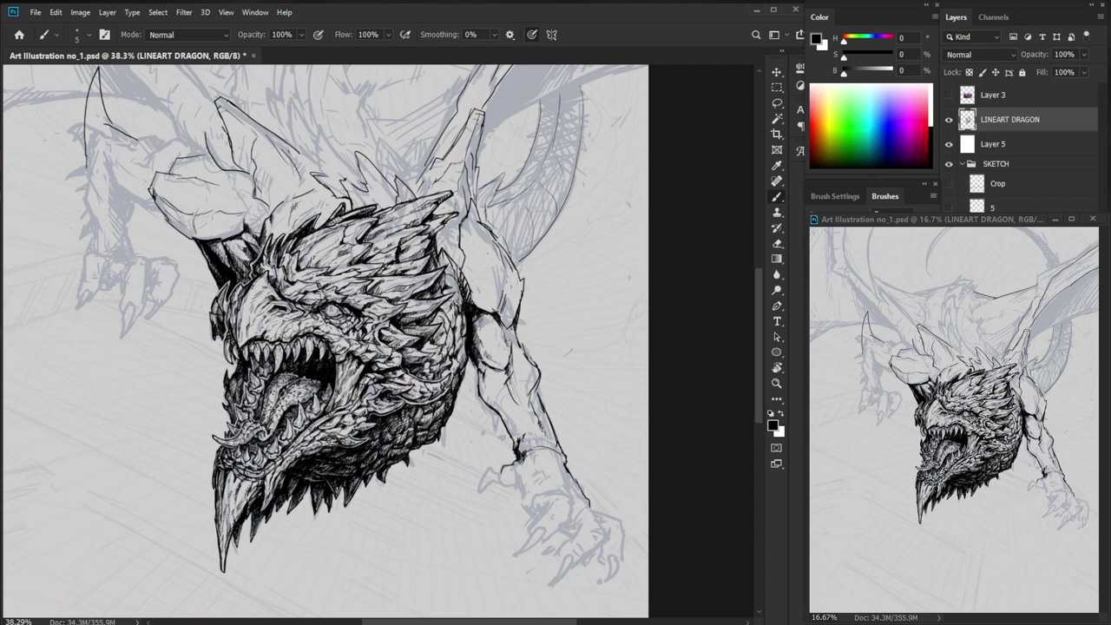
{"action": "left_click_drag", "start_coordinate": [464, 383], "coordinate": [530, 383]}
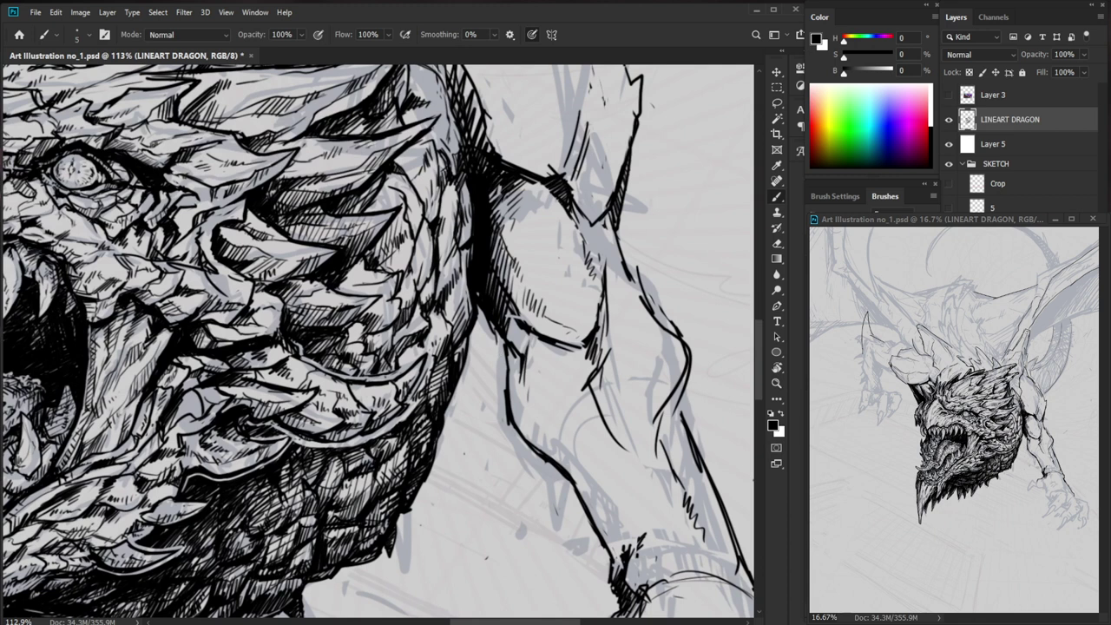
- Clean up the elbow lines with the eraser and re-ink the arm contour from the upper arm past the elbow
{"action": "key", "text": "z"}
{"action": "left_click_drag", "start_coordinate": [498, 345], "coordinate": [454, 345]}
{"action": "mouse_move", "coordinate": [653, 446]}
{"action": "left_mouse_down"}
{"action": "mouse_move", "coordinate": [553, 470]}
{"action": "mouse_move", "coordinate": [607, 452]}
{"action": "mouse_move", "coordinate": [582, 449]}
{"action": "left_mouse_up"}
{"action": "scroll", "coordinate": [599, 384], "scroll_direction": "up", "scroll_amount": 2}
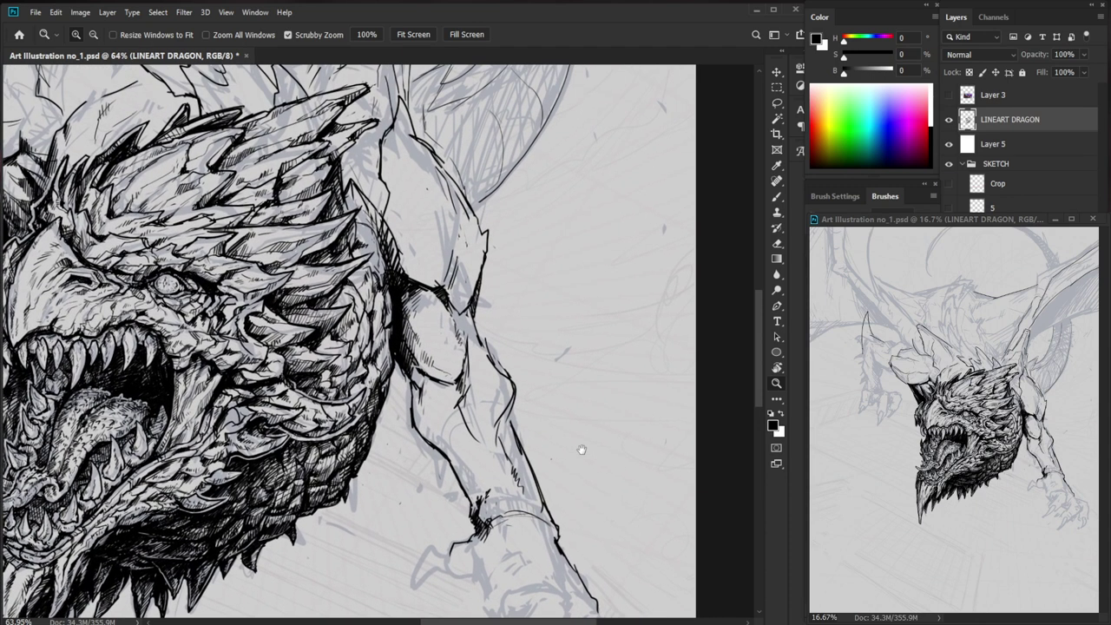
{"action": "scroll", "coordinate": [481, 264], "scroll_direction": "up", "scroll_amount": 2}
{"action": "key", "text": "b"}
{"action": "key", "text": "e"}
{"action": "mouse_move", "coordinate": [457, 257]}
{"action": "left_mouse_down"}
{"action": "mouse_move", "coordinate": [445, 295]}
{"action": "mouse_move", "coordinate": [441, 286]}
{"action": "left_mouse_up"}
{"action": "key", "text": "b"}
{"action": "mouse_move", "coordinate": [455, 199]}
{"action": "left_mouse_down"}
{"action": "mouse_move", "coordinate": [440, 305]}
{"action": "mouse_move", "coordinate": [469, 334]}
{"action": "left_mouse_up"}
{"action": "key", "text": "e"}
{"action": "key", "text": "b"}
- Erase the old contour and muscle lines of the foreleg between the elbow and the wrist
{"action": "key", "text": "z"}
{"action": "left_click_drag", "start_coordinate": [551, 290], "coordinate": [495, 348]}
{"action": "mouse_move", "coordinate": [680, 479]}
{"action": "left_mouse_down"}
{"action": "mouse_move", "coordinate": [645, 460]}
{"action": "mouse_move", "coordinate": [643, 499]}
{"action": "left_mouse_up"}
{"action": "left_click_drag", "start_coordinate": [614, 350], "coordinate": [645, 350]}
{"action": "key", "text": "e"}
{"action": "left_click_drag", "start_coordinate": [450, 337], "coordinate": [451, 385]}
{"action": "left_click_drag", "start_coordinate": [470, 334], "coordinate": [490, 357]}
{"action": "mouse_move", "coordinate": [434, 410]}
{"action": "left_mouse_down"}
{"action": "mouse_move", "coordinate": [420, 372]}
{"action": "mouse_move", "coordinate": [454, 445]}
{"action": "left_mouse_up"}
{"action": "left_click_drag", "start_coordinate": [484, 379], "coordinate": [476, 426]}
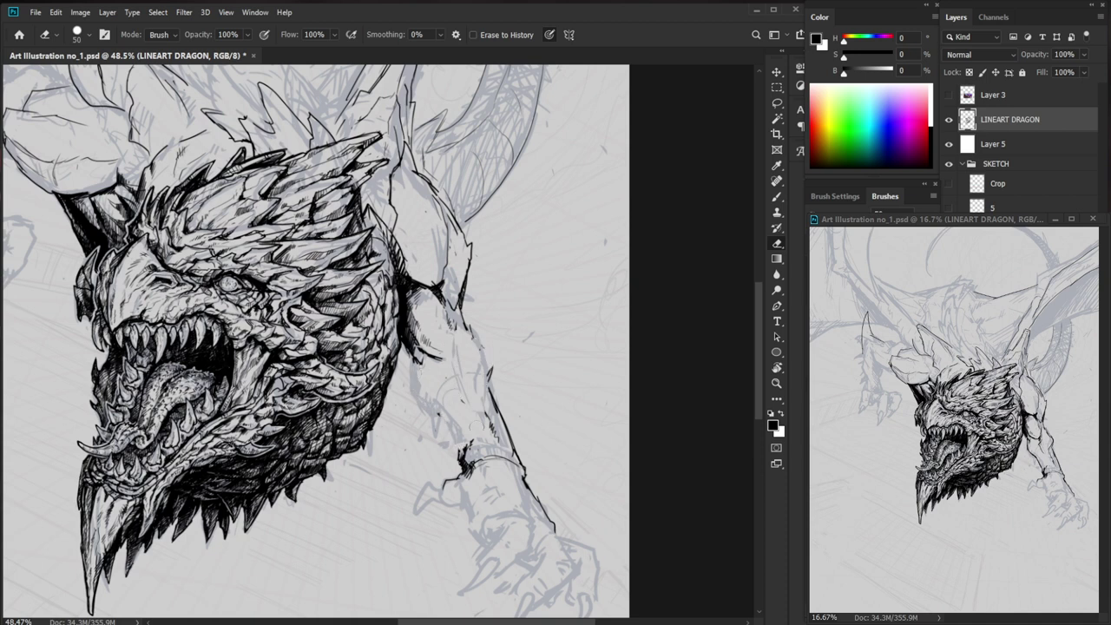
- Ink a new outer contour for the forearm from below the elbow toward the wrist
{"action": "key", "text": "b"}
{"action": "left_click_drag", "start_coordinate": [466, 325], "coordinate": [498, 410]}
{"action": "key", "text": "e"}
{"action": "key", "text": "b"}
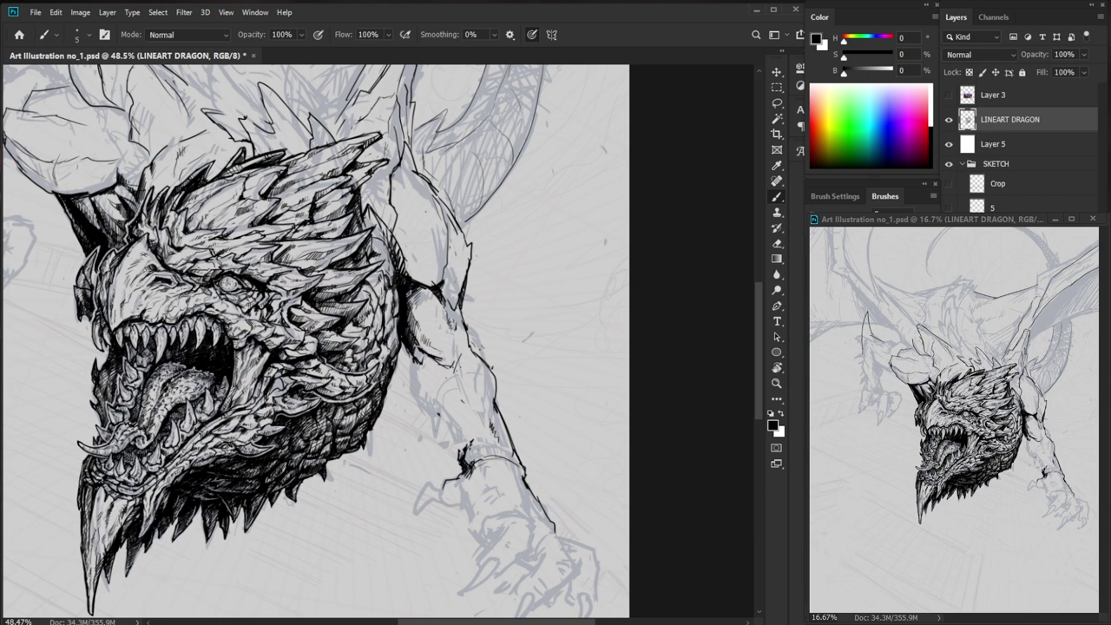
- Ink the forearm's inner contour beside the head down to the dark notch at the wrist
{"action": "left_click_drag", "start_coordinate": [418, 369], "coordinate": [454, 441]}
{"action": "key", "text": "e"}
{"action": "key", "text": "b"}
{"action": "left_click_drag", "start_coordinate": [439, 437], "coordinate": [462, 465]}
{"action": "key", "text": "z"}
{"action": "left_click_drag", "start_coordinate": [626, 403], "coordinate": [569, 438]}
{"action": "key", "text": "b"}
{"action": "key", "text": "z"}
{"action": "left_click_drag", "start_coordinate": [544, 394], "coordinate": [607, 395]}
{"action": "key", "text": "b"}
{"action": "left_click_drag", "start_coordinate": [656, 339], "coordinate": [577, 360]}
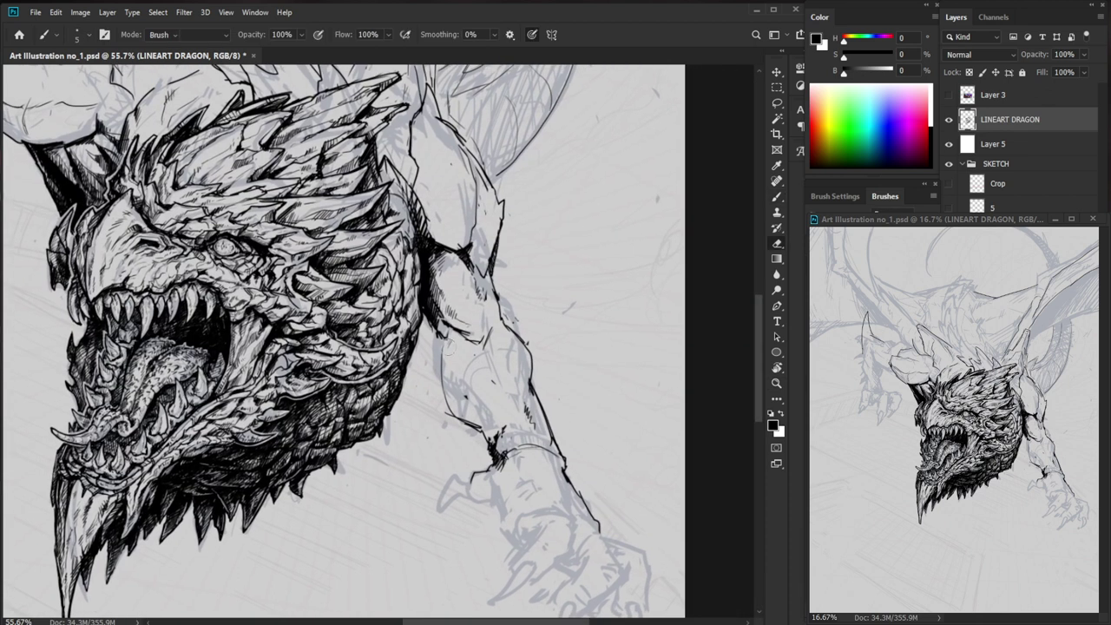
- Rework the forearm's inner contour and ink the muscle crease crossing the arm below the elbow
{"action": "left_click_drag", "start_coordinate": [439, 334], "coordinate": [445, 403]}
{"action": "left_click_drag", "start_coordinate": [452, 352], "coordinate": [511, 326]}
{"action": "mouse_move", "coordinate": [441, 342]}
{"action": "left_mouse_down"}
{"action": "mouse_move", "coordinate": [447, 393]}
{"action": "mouse_move", "coordinate": [436, 372]}
{"action": "mouse_move", "coordinate": [467, 425]}
{"action": "left_mouse_up"}
{"action": "key", "text": "e"}
{"action": "key", "text": "b"}
{"action": "key", "text": "e"}
{"action": "key", "text": "b"}
{"action": "left_click_drag", "start_coordinate": [592, 432], "coordinate": [515, 444]}
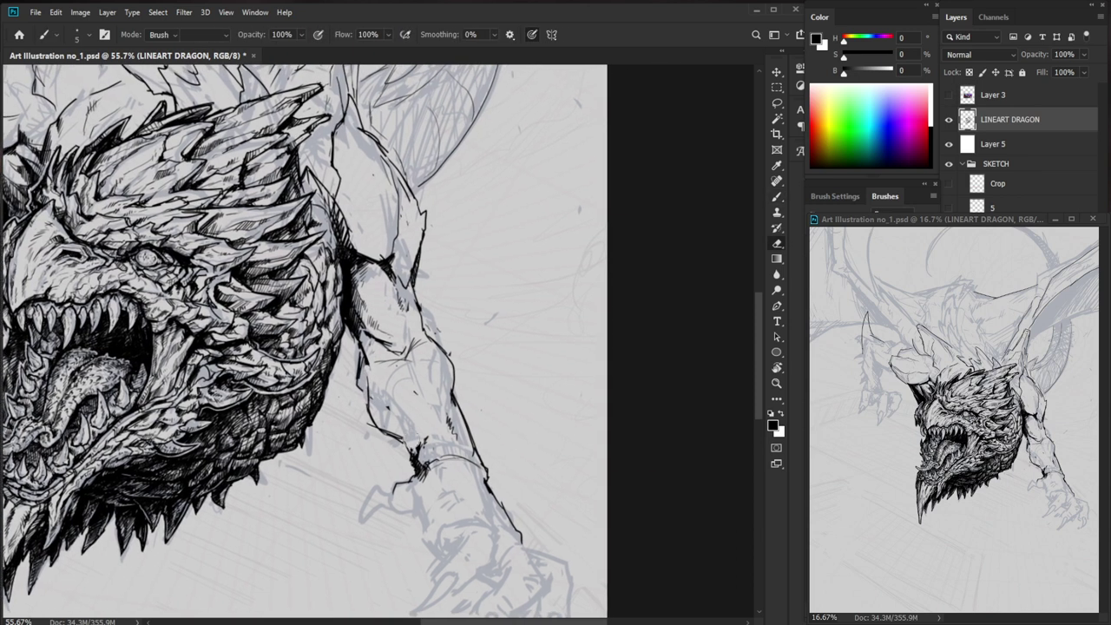
- Erase the rough spot on the forearm's inner contour and tidy the line above the wrist
{"action": "key", "text": "e"}
{"action": "mouse_move", "coordinate": [375, 424]}
{"action": "left_mouse_down"}
{"action": "mouse_move", "coordinate": [405, 439]}
{"action": "mouse_move", "coordinate": [374, 423]}
{"action": "left_mouse_up"}
{"action": "key", "text": "b"}
{"action": "left_click_drag", "start_coordinate": [502, 398], "coordinate": [506, 369]}
{"action": "left_click_drag", "start_coordinate": [556, 410], "coordinate": [550, 400]}
{"action": "key", "text": "z"}
{"action": "left_click_drag", "start_coordinate": [524, 436], "coordinate": [533, 431]}
{"action": "key", "text": "b"}
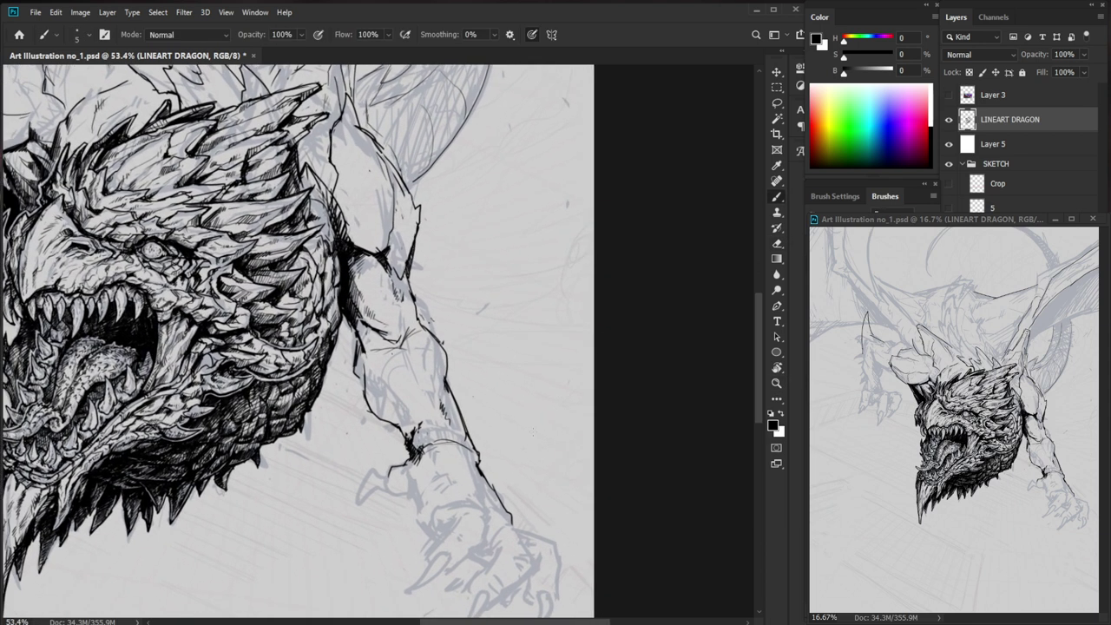
- Ink short hatching strokes on the scales at the rear edge of the dragon's cheek
{"action": "key", "text": "z"}
{"action": "left_click_drag", "start_coordinate": [292, 389], "coordinate": [416, 389]}
{"action": "key", "text": "b"}
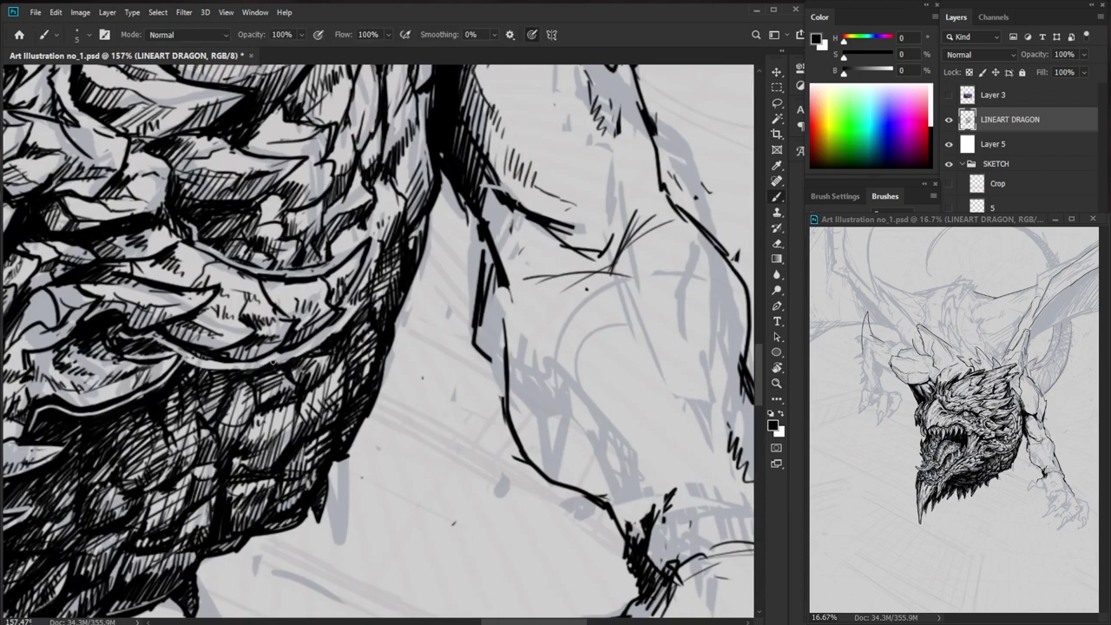
{"action": "mouse_move", "coordinate": [317, 348]}
{"action": "left_mouse_down"}
{"action": "mouse_move", "coordinate": [348, 325]}
{"action": "mouse_move", "coordinate": [356, 295]}
{"action": "left_mouse_up"}
{"action": "key", "text": "space"}
{"action": "left_click_drag", "start_coordinate": [414, 233], "coordinate": [409, 265]}
{"action": "mouse_move", "coordinate": [352, 324]}
{"action": "left_mouse_down"}
{"action": "mouse_move", "coordinate": [364, 313]}
{"action": "mouse_move", "coordinate": [367, 326]}
{"action": "left_mouse_up"}
{"action": "key", "text": "e"}
{"action": "key", "text": "b"}
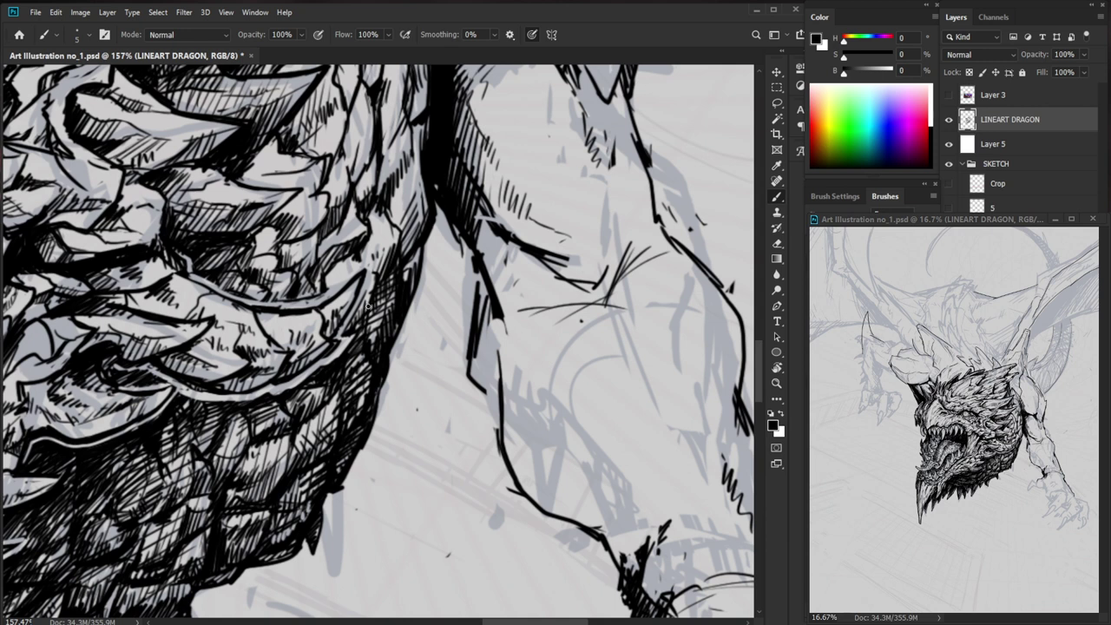
{"action": "left_click_drag", "start_coordinate": [328, 288], "coordinate": [340, 276]}
{"action": "left_click_drag", "start_coordinate": [443, 257], "coordinate": [365, 257]}
{"action": "left_click_drag", "start_coordinate": [542, 535], "coordinate": [523, 446]}
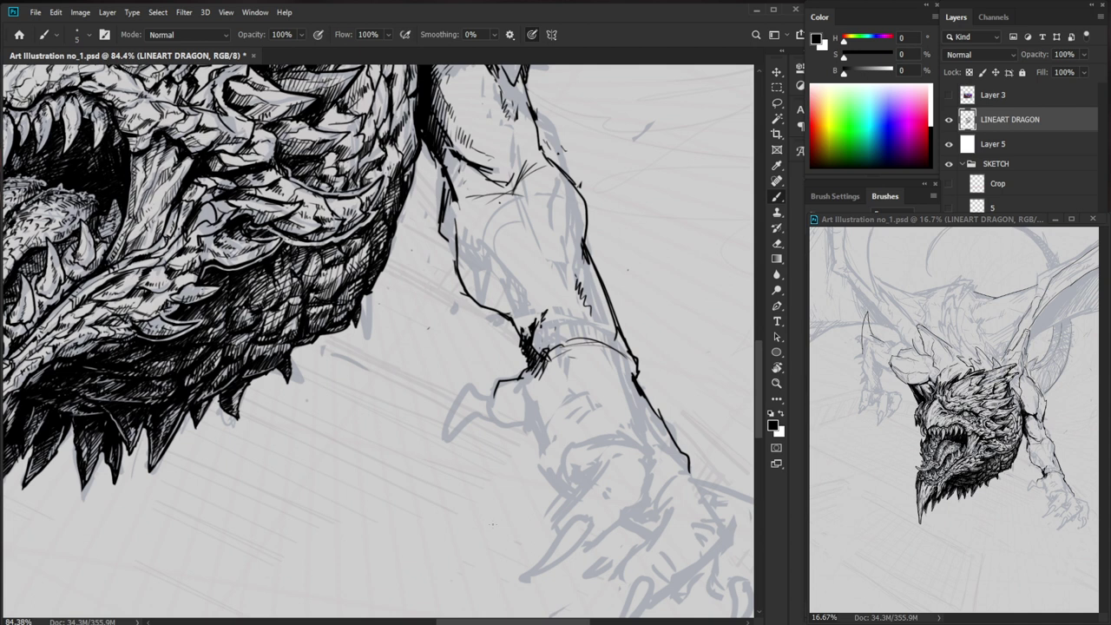
- Erase excess ink around the inner end of the wrist line
{"action": "key", "text": "e"}
{"action": "mouse_move", "coordinate": [543, 373]}
{"action": "left_mouse_down"}
{"action": "mouse_move", "coordinate": [531, 375]}
{"action": "mouse_move", "coordinate": [540, 363]}
{"action": "mouse_move", "coordinate": [520, 367]}
{"action": "mouse_move", "coordinate": [574, 341]}
{"action": "left_mouse_up"}
{"action": "key", "text": "b"}
{"action": "key", "text": "z"}
{"action": "left_click_drag", "start_coordinate": [625, 368], "coordinate": [578, 419]}
{"action": "left_click_drag", "start_coordinate": [637, 461], "coordinate": [477, 455]}
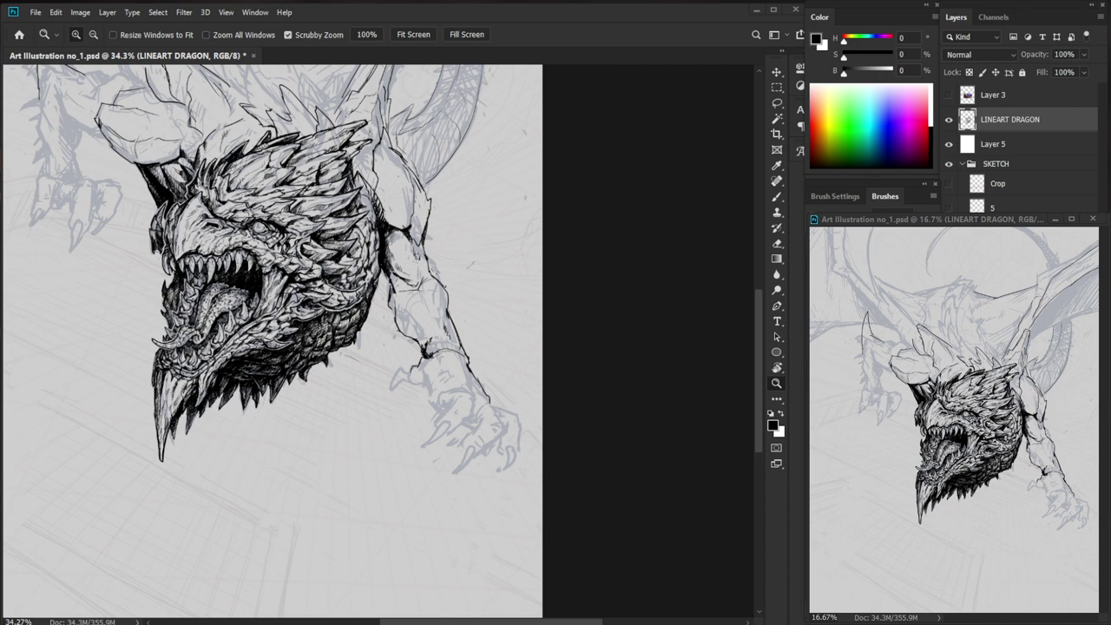
- Erase and re-ink the arm's outer contour around the pointed elbow
{"action": "left_click_drag", "start_coordinate": [436, 195], "coordinate": [491, 196]}
{"action": "key", "text": "e"}
{"action": "left_click_drag", "start_coordinate": [425, 242], "coordinate": [402, 310]}
{"action": "key", "text": "b"}
{"action": "mouse_move", "coordinate": [428, 219]}
{"action": "left_mouse_down"}
{"action": "mouse_move", "coordinate": [436, 251]}
{"action": "mouse_move", "coordinate": [396, 335]}
{"action": "mouse_move", "coordinate": [375, 339]}
{"action": "mouse_move", "coordinate": [398, 351]}
{"action": "left_mouse_up"}
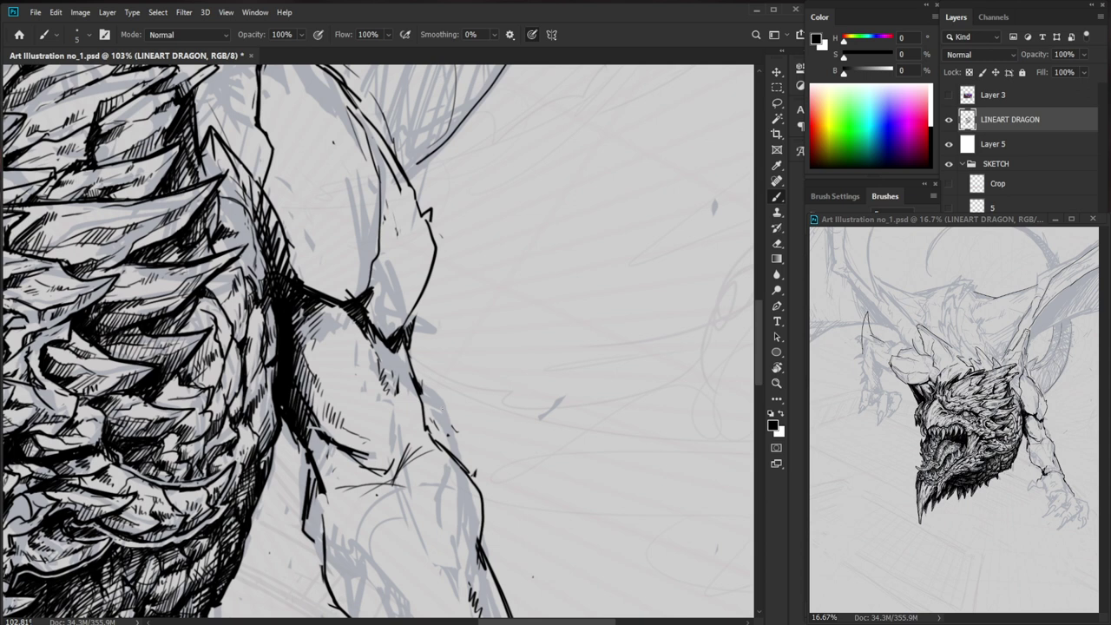
- Refine the crease directly below the elbow with the eraser and short ink strokes
{"action": "key", "text": "ctrl+space"}
{"action": "left_click_drag", "start_coordinate": [420, 389], "coordinate": [443, 389]}
{"action": "key", "text": "e"}
{"action": "left_click_drag", "start_coordinate": [411, 304], "coordinate": [405, 324]}
{"action": "key", "text": "b"}
{"action": "mouse_move", "coordinate": [420, 274]}
{"action": "left_mouse_down"}
{"action": "mouse_move", "coordinate": [404, 329]}
{"action": "mouse_move", "coordinate": [404, 315]}
{"action": "left_mouse_up"}
{"action": "left_click_drag", "start_coordinate": [414, 293], "coordinate": [411, 308]}
{"action": "key", "text": "ctrl+space"}
{"action": "left_click_drag", "start_coordinate": [492, 249], "coordinate": [404, 249]}
{"action": "left_click_drag", "start_coordinate": [660, 481], "coordinate": [589, 416]}
{"action": "key", "text": "ctrl+space"}
{"action": "mouse_move", "coordinate": [393, 213]}
{"action": "left_mouse_down"}
{"action": "mouse_move", "coordinate": [452, 214]}
{"action": "mouse_move", "coordinate": [372, 225]}
{"action": "mouse_move", "coordinate": [379, 283]}
{"action": "left_mouse_up"}
{"action": "left_click_drag", "start_coordinate": [485, 326], "coordinate": [445, 371]}
{"action": "key", "text": "ctrl+space"}
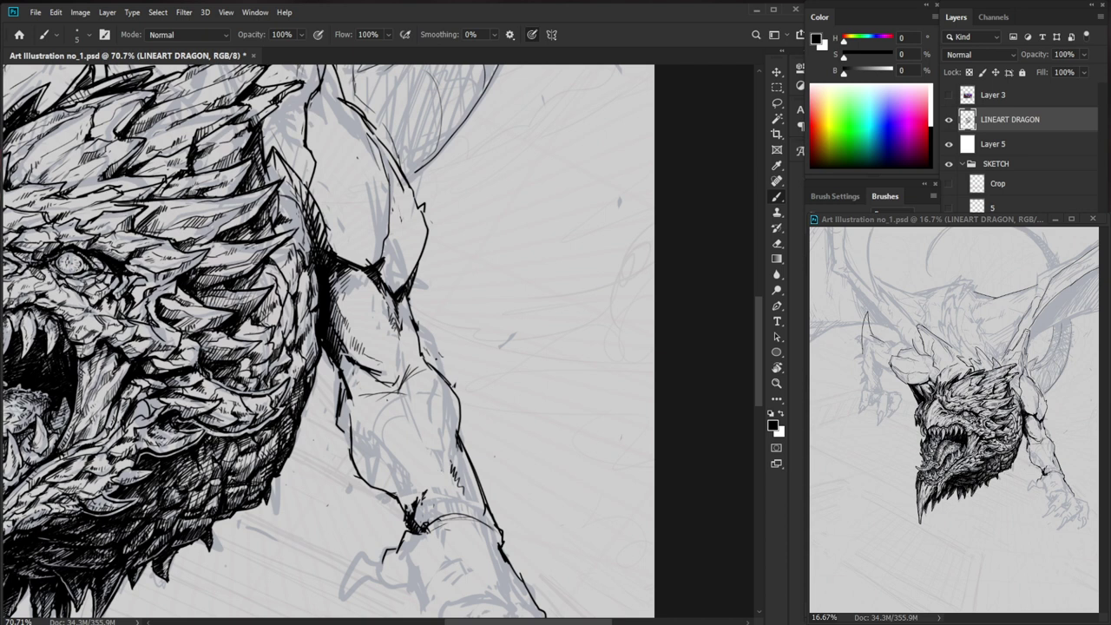
- Touch up the outer elbow edge and add short hatching strokes to the muscle below it
{"action": "mouse_move", "coordinate": [341, 397]}
{"action": "left_mouse_down"}
{"action": "mouse_move", "coordinate": [338, 424]}
{"action": "mouse_move", "coordinate": [351, 428]}
{"action": "left_mouse_up"}
{"action": "left_click_drag", "start_coordinate": [429, 398], "coordinate": [375, 399]}
{"action": "mouse_move", "coordinate": [516, 476]}
{"action": "left_mouse_down"}
{"action": "mouse_move", "coordinate": [481, 356]}
{"action": "mouse_move", "coordinate": [480, 304]}
{"action": "left_mouse_up"}
{"action": "mouse_move", "coordinate": [335, 268]}
{"action": "left_mouse_down"}
{"action": "mouse_move", "coordinate": [325, 280]}
{"action": "mouse_move", "coordinate": [351, 268]}
{"action": "mouse_move", "coordinate": [333, 250]}
{"action": "mouse_move", "coordinate": [353, 253]}
{"action": "left_mouse_up"}
{"action": "key", "text": "e"}
{"action": "key", "text": "b"}
{"action": "key", "text": "e"}
{"action": "key", "text": "b"}
{"action": "left_click_drag", "start_coordinate": [408, 208], "coordinate": [422, 278]}
{"action": "mouse_move", "coordinate": [366, 319]}
{"action": "left_mouse_down"}
{"action": "mouse_move", "coordinate": [360, 331]}
{"action": "mouse_move", "coordinate": [369, 331]}
{"action": "left_mouse_up"}
{"action": "left_click_drag", "start_coordinate": [374, 317], "coordinate": [369, 329]}
{"action": "left_click_drag", "start_coordinate": [384, 311], "coordinate": [380, 326]}
- Redraw the arm's outer edge from the elbow to the bulge of the forearm, erasing the overlapping strokes
{"action": "mouse_move", "coordinate": [388, 285]}
{"action": "left_mouse_down"}
{"action": "mouse_move", "coordinate": [383, 318]}
{"action": "mouse_move", "coordinate": [397, 314]}
{"action": "mouse_move", "coordinate": [387, 304]}
{"action": "mouse_move", "coordinate": [419, 326]}
{"action": "mouse_move", "coordinate": [426, 371]}
{"action": "left_mouse_up"}
{"action": "key", "text": "e"}
{"action": "key", "text": "b"}
{"action": "key", "text": "e"}
{"action": "mouse_move", "coordinate": [419, 318]}
{"action": "left_mouse_down"}
{"action": "mouse_move", "coordinate": [401, 338]}
{"action": "mouse_move", "coordinate": [429, 367]}
{"action": "left_mouse_up"}
{"action": "key", "text": "b"}
{"action": "key", "text": "z"}
{"action": "mouse_move", "coordinate": [456, 322]}
{"action": "left_mouse_down"}
{"action": "mouse_move", "coordinate": [408, 335]}
{"action": "mouse_move", "coordinate": [481, 347]}
{"action": "mouse_move", "coordinate": [418, 382]}
{"action": "mouse_move", "coordinate": [441, 388]}
{"action": "mouse_move", "coordinate": [416, 374]}
{"action": "mouse_move", "coordinate": [430, 354]}
{"action": "mouse_move", "coordinate": [432, 378]}
{"action": "left_mouse_up"}
- Ink a curved line across the top of the forearm below the muscle crease, correcting it with the eraser
{"action": "key", "text": "b"}
{"action": "key", "text": "e"}
{"action": "key", "text": "b"}
{"action": "key", "text": "e"}
{"action": "key", "text": "b"}
{"action": "mouse_move", "coordinate": [361, 367]}
{"action": "left_mouse_down"}
{"action": "mouse_move", "coordinate": [395, 401]}
{"action": "mouse_move", "coordinate": [448, 407]}
{"action": "left_mouse_up"}
{"action": "key", "text": "e"}
{"action": "key", "text": "b"}
- Refine the forearm's outer contour from the bulge down to the wrist with brush and eraser
{"action": "mouse_move", "coordinate": [432, 355]}
{"action": "left_mouse_down"}
{"action": "mouse_move", "coordinate": [457, 415]}
{"action": "mouse_move", "coordinate": [407, 421]}
{"action": "mouse_move", "coordinate": [403, 412]}
{"action": "mouse_move", "coordinate": [397, 423]}
{"action": "mouse_move", "coordinate": [469, 446]}
{"action": "mouse_move", "coordinate": [489, 482]}
{"action": "left_mouse_up"}
{"action": "key", "text": "e"}
{"action": "key", "text": "b"}
{"action": "key", "text": "e"}
{"action": "key", "text": "b"}
{"action": "key", "text": "e"}
{"action": "key", "text": "b"}
- Ink curved armour-plate bands across the forearm above the wrist, trimming them with the eraser
{"action": "key", "text": "z"}
{"action": "key", "text": "ctrl+0"}
{"action": "left_click_drag", "start_coordinate": [552, 382], "coordinate": [630, 395]}
{"action": "key", "text": "b"}
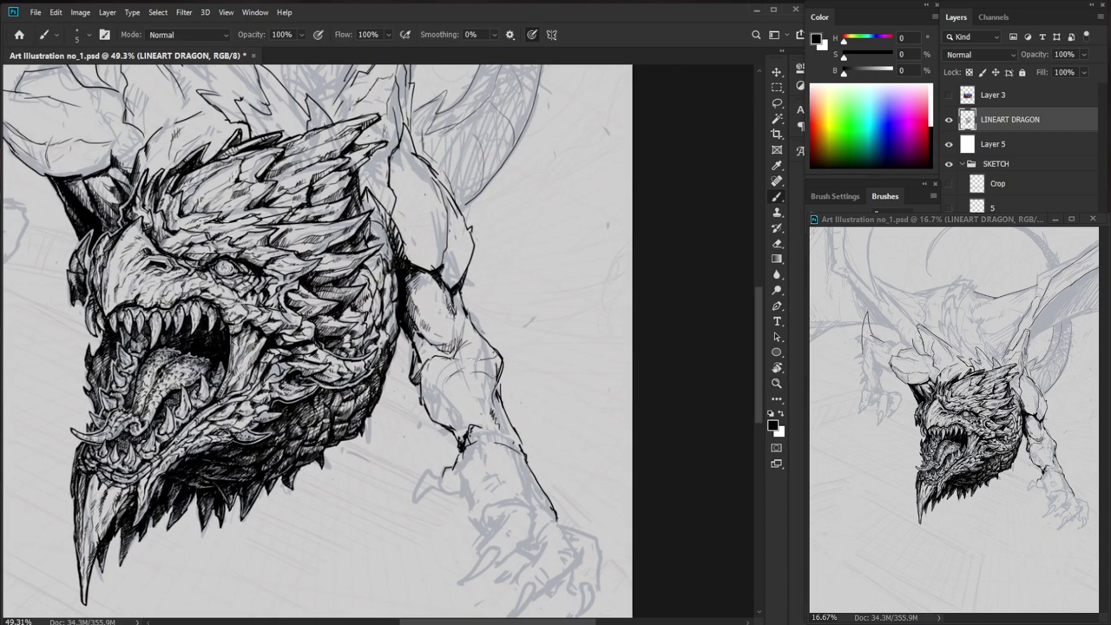
{"action": "key", "text": "e"}
{"action": "key", "text": "b"}
{"action": "mouse_move", "coordinate": [441, 409]}
{"action": "left_mouse_down"}
{"action": "mouse_move", "coordinate": [492, 393]}
{"action": "mouse_move", "coordinate": [489, 411]}
{"action": "mouse_move", "coordinate": [493, 393]}
{"action": "mouse_move", "coordinate": [499, 414]}
{"action": "mouse_move", "coordinate": [461, 423]}
{"action": "mouse_move", "coordinate": [444, 406]}
{"action": "mouse_move", "coordinate": [456, 422]}
{"action": "mouse_move", "coordinate": [491, 414]}
{"action": "left_mouse_up"}
{"action": "key", "text": "e"}
{"action": "key", "text": "b"}
{"action": "key", "text": "e"}
{"action": "key", "text": "b"}
{"action": "key", "text": "e"}
{"action": "key", "text": "b"}
{"action": "key", "text": "e"}
{"action": "key", "text": "b"}
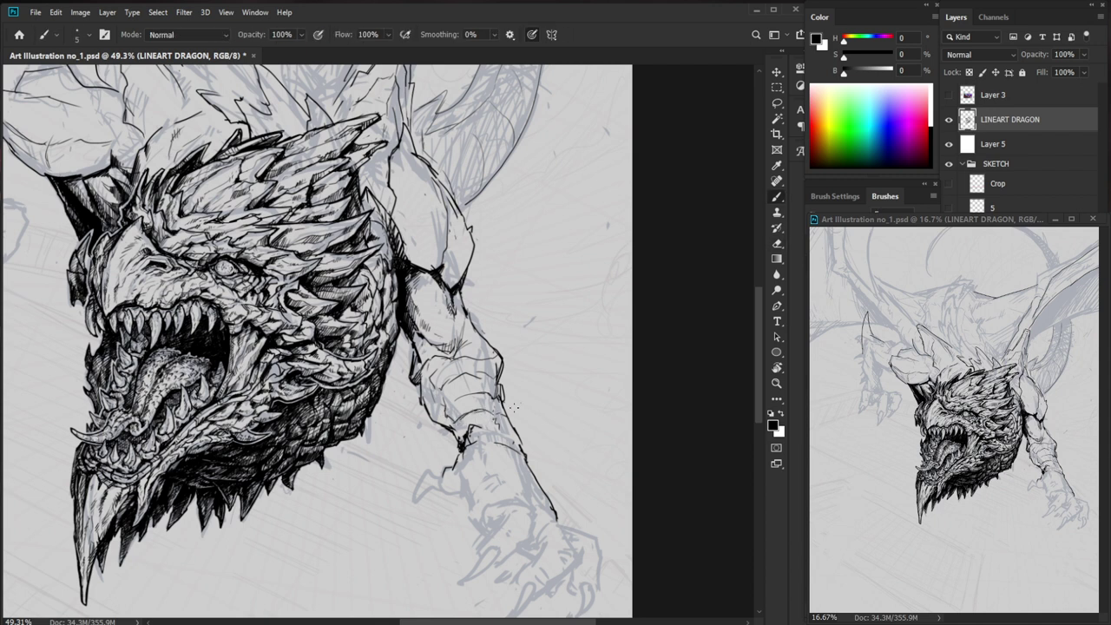
- Refine the curved plate lines on the forearm and add detail strokes near its inner edge
{"action": "scroll", "coordinate": [514, 408], "scroll_direction": "down", "scroll_amount": 2}
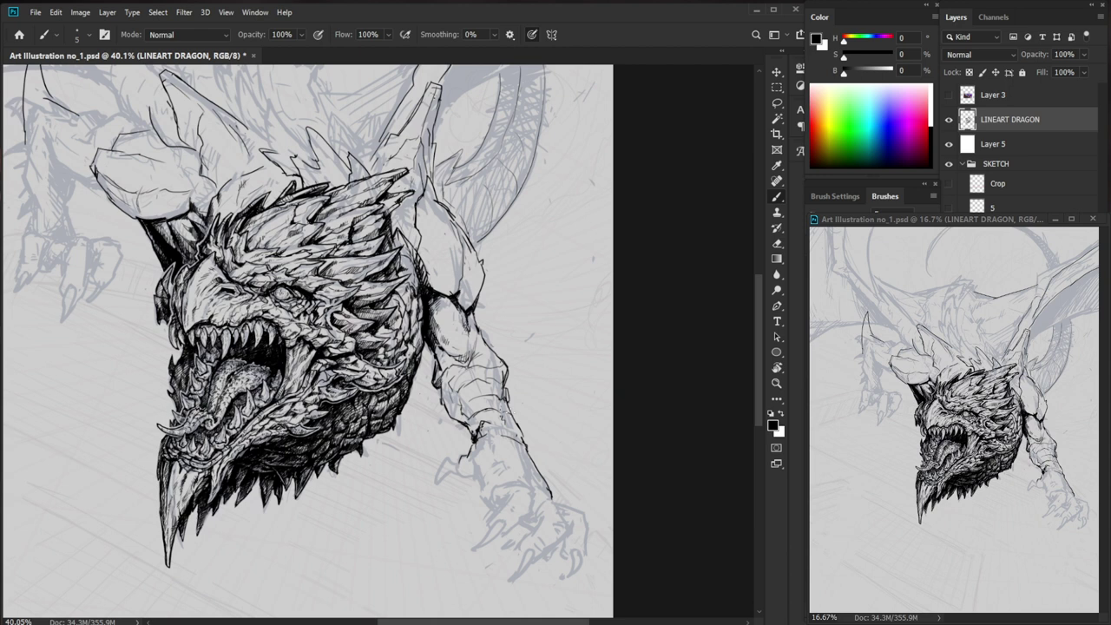
{"action": "left_click_drag", "start_coordinate": [333, 474], "coordinate": [374, 474]}
{"action": "left_click_drag", "start_coordinate": [650, 441], "coordinate": [570, 424]}
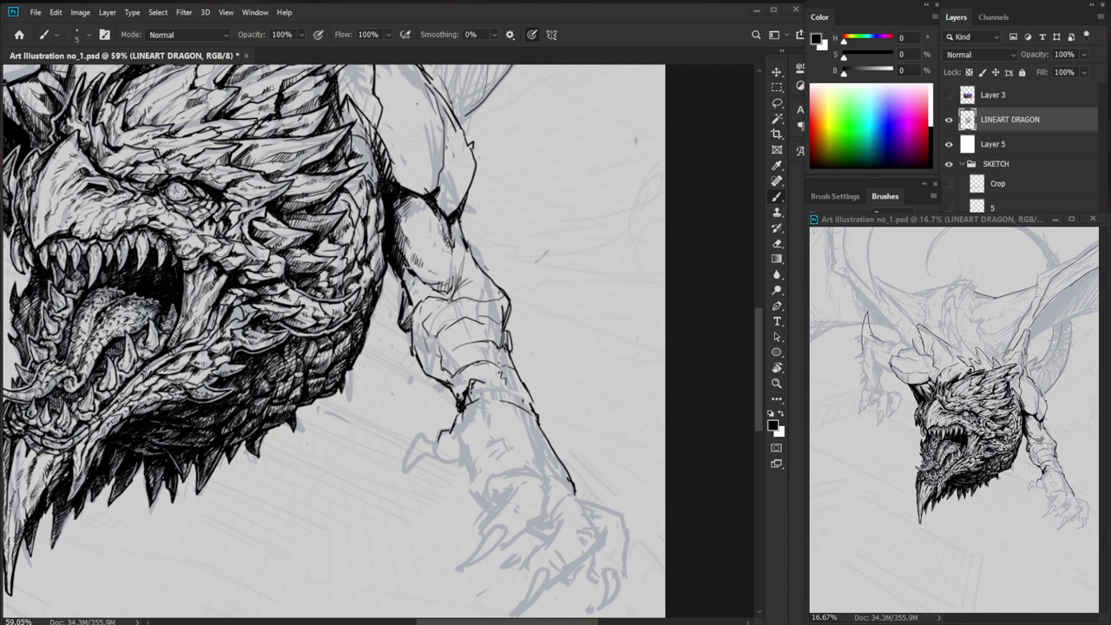
{"action": "key", "text": "ctrl+space"}
{"action": "left_click_drag", "start_coordinate": [480, 382], "coordinate": [538, 382]}
{"action": "key", "text": "e"}
{"action": "key", "text": "b"}
{"action": "mouse_move", "coordinate": [420, 347]}
{"action": "left_mouse_down"}
{"action": "mouse_move", "coordinate": [442, 372]}
{"action": "mouse_move", "coordinate": [463, 357]}
{"action": "mouse_move", "coordinate": [498, 360]}
{"action": "mouse_move", "coordinate": [458, 351]}
{"action": "mouse_move", "coordinate": [473, 347]}
{"action": "left_mouse_up"}
{"action": "key", "text": "e"}
{"action": "key", "text": "b"}
{"action": "left_click_drag", "start_coordinate": [444, 331], "coordinate": [425, 353]}
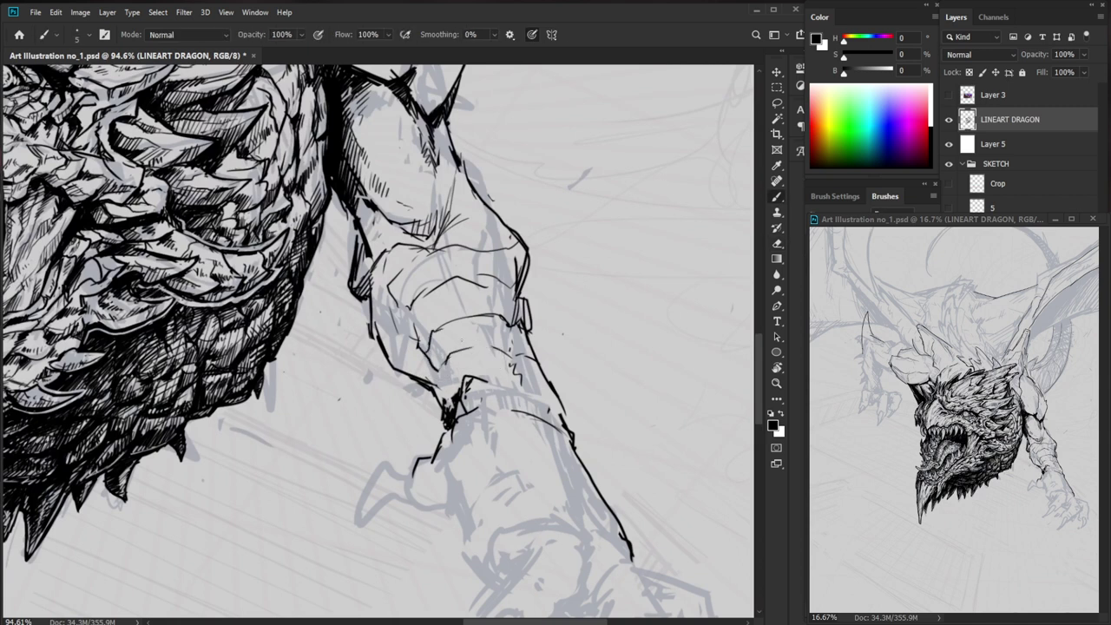
- Ink small plate divisions and short accent strokes along the banded part of the forearm
{"action": "key", "text": "ctrl+space"}
{"action": "left_click_drag", "start_coordinate": [508, 358], "coordinate": [435, 357]}
{"action": "left_click_drag", "start_coordinate": [550, 360], "coordinate": [616, 359]}
{"action": "left_click_drag", "start_coordinate": [422, 330], "coordinate": [432, 356]}
{"action": "mouse_move", "coordinate": [399, 309]}
{"action": "left_mouse_down"}
{"action": "mouse_move", "coordinate": [401, 328]}
{"action": "mouse_move", "coordinate": [401, 294]}
{"action": "left_mouse_up"}
{"action": "key", "text": "ctrl+space"}
{"action": "left_click_drag", "start_coordinate": [486, 312], "coordinate": [441, 312]}
{"action": "mouse_move", "coordinate": [640, 413]}
{"action": "left_mouse_down"}
{"action": "mouse_move", "coordinate": [597, 425]}
{"action": "mouse_move", "coordinate": [587, 442]}
{"action": "left_mouse_up"}
{"action": "left_click_drag", "start_coordinate": [473, 392], "coordinate": [531, 393]}
{"action": "key", "text": "b"}
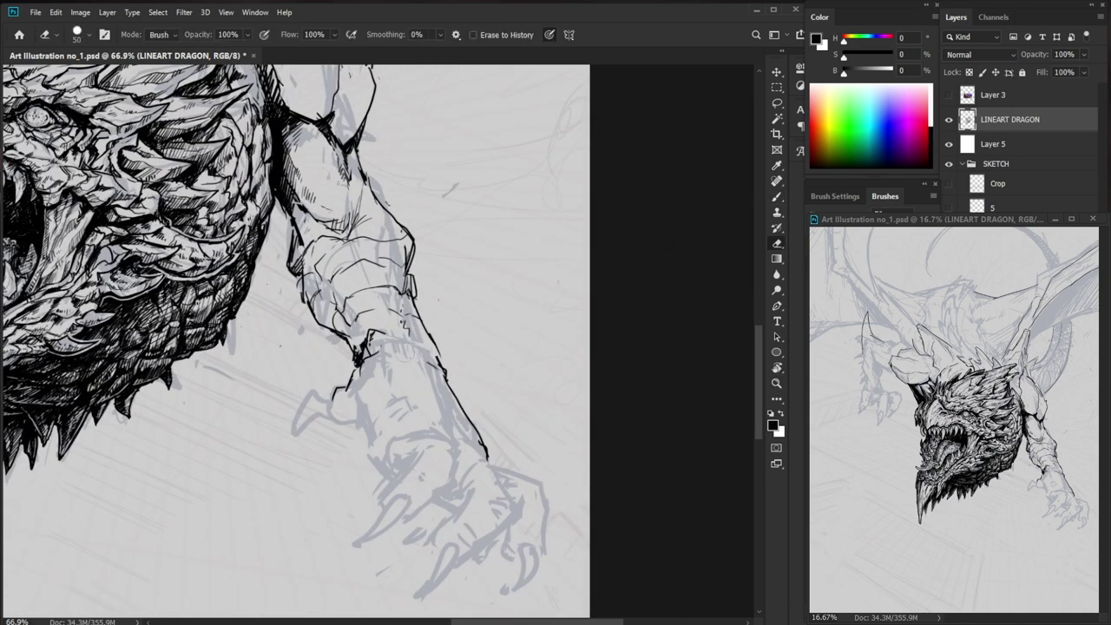
- Ink a curved plate edge across the narrow part of the forearm and notch the adjoining outer contour
{"action": "mouse_move", "coordinate": [373, 332]}
{"action": "left_mouse_down"}
{"action": "mouse_move", "coordinate": [436, 346]}
{"action": "mouse_move", "coordinate": [412, 299]}
{"action": "mouse_move", "coordinate": [433, 347]}
{"action": "left_mouse_up"}
{"action": "key", "text": "e"}
{"action": "key", "text": "b"}
{"action": "key", "text": "e"}
{"action": "key", "text": "b"}
{"action": "key", "text": "z"}
{"action": "mouse_move", "coordinate": [514, 352]}
{"action": "left_mouse_down"}
{"action": "mouse_move", "coordinate": [449, 352]}
{"action": "mouse_move", "coordinate": [554, 337]}
{"action": "left_mouse_up"}
{"action": "key", "text": "b"}
{"action": "key", "text": "z"}
{"action": "key", "text": "b"}
{"action": "key", "text": "e"}
{"action": "mouse_move", "coordinate": [455, 356]}
{"action": "left_mouse_down"}
{"action": "mouse_move", "coordinate": [431, 352]}
{"action": "mouse_move", "coordinate": [452, 355]}
{"action": "mouse_move", "coordinate": [459, 374]}
{"action": "left_mouse_up"}
{"action": "key", "text": "b"}
{"action": "key", "text": "e"}
{"action": "key", "text": "b"}
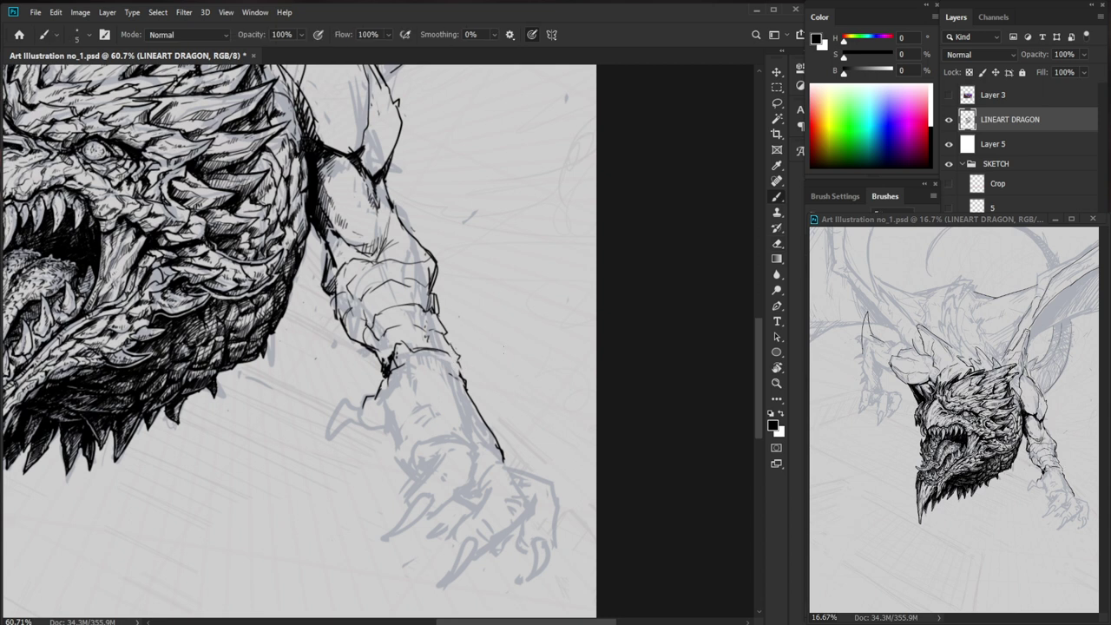
- Ink the next curved plate band below it on the forearm, giving it a stepped outer edge
{"action": "scroll", "coordinate": [502, 341], "scroll_direction": "down", "scroll_amount": 2}
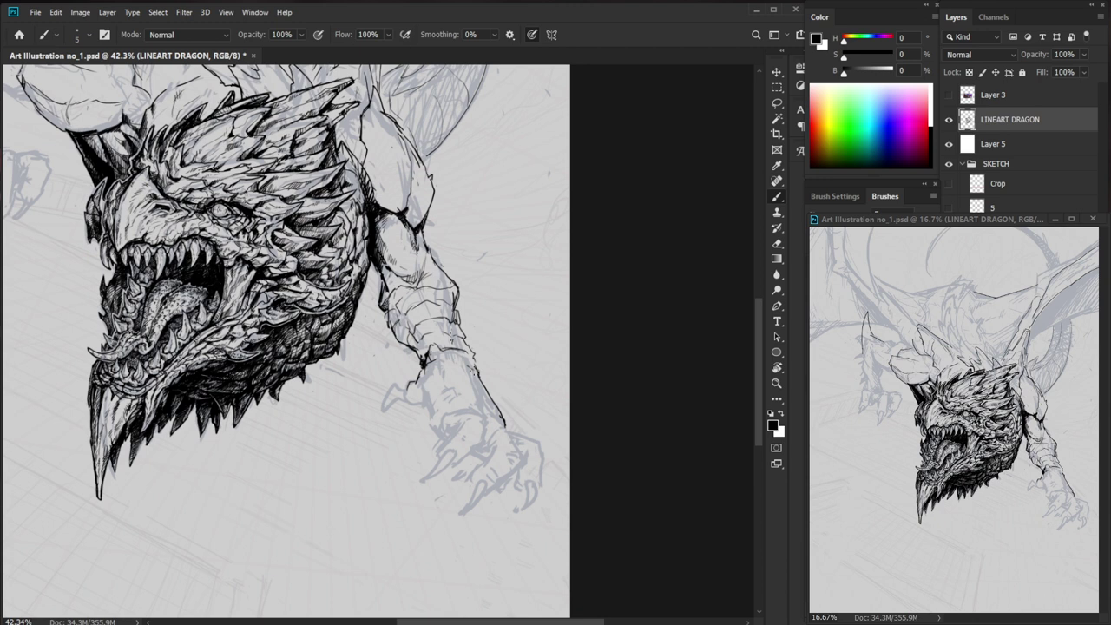
{"action": "key", "text": "z"}
{"action": "mouse_move", "coordinate": [471, 380]}
{"action": "left_mouse_down"}
{"action": "mouse_move", "coordinate": [495, 380]}
{"action": "mouse_move", "coordinate": [440, 349]}
{"action": "left_mouse_up"}
{"action": "key", "text": "e"}
{"action": "key", "text": "b"}
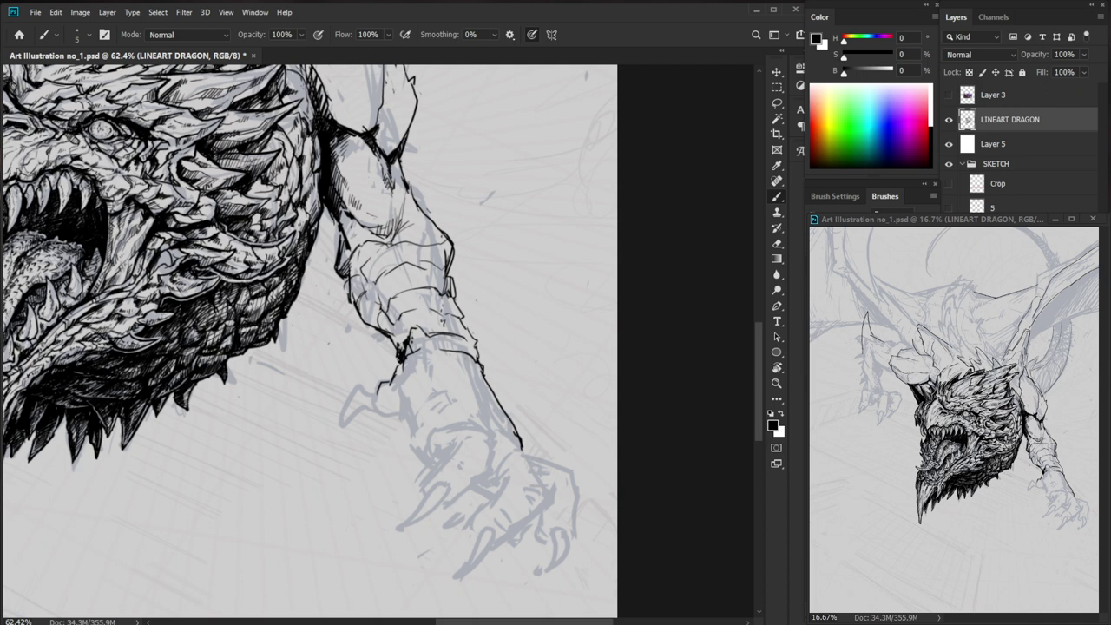
{"action": "mouse_move", "coordinate": [420, 347]}
{"action": "left_mouse_down"}
{"action": "mouse_move", "coordinate": [478, 380]}
{"action": "mouse_move", "coordinate": [483, 366]}
{"action": "mouse_move", "coordinate": [478, 380]}
{"action": "left_mouse_up"}
{"action": "key", "text": "e"}
{"action": "key", "text": "b"}
{"action": "key", "text": "e"}
{"action": "key", "text": "b"}
{"action": "key", "text": "z"}
{"action": "left_click_drag", "start_coordinate": [500, 356], "coordinate": [437, 426]}
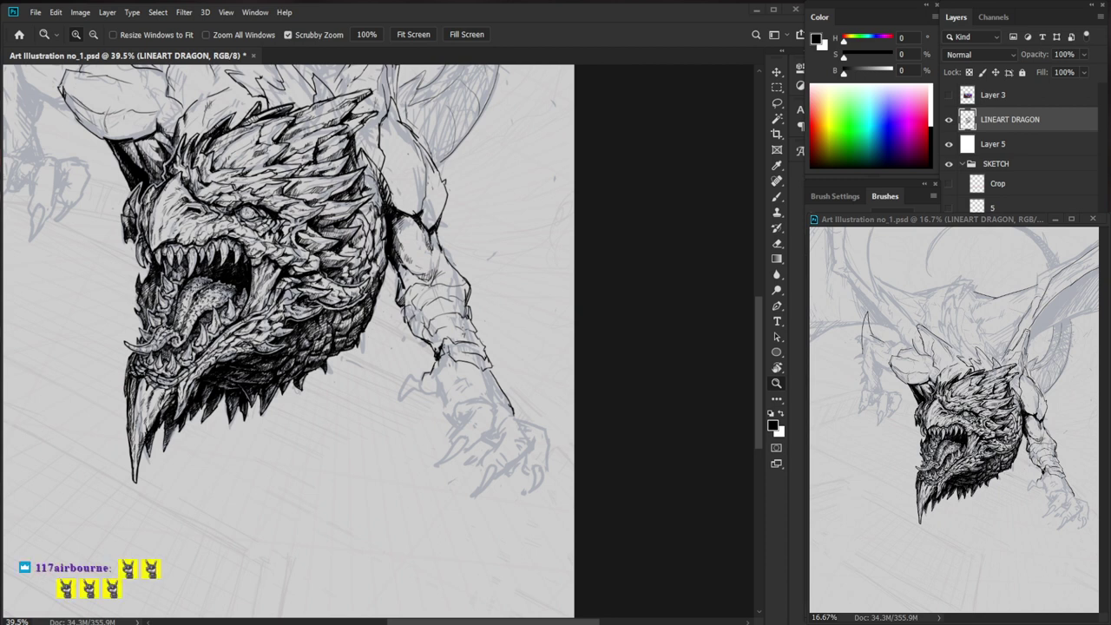
- Ink further angled plate bands down the lower forearm to the wrist, including their inner-edge corners
{"action": "left_click", "coordinate": [586, 461]}
{"action": "key", "text": "b"}
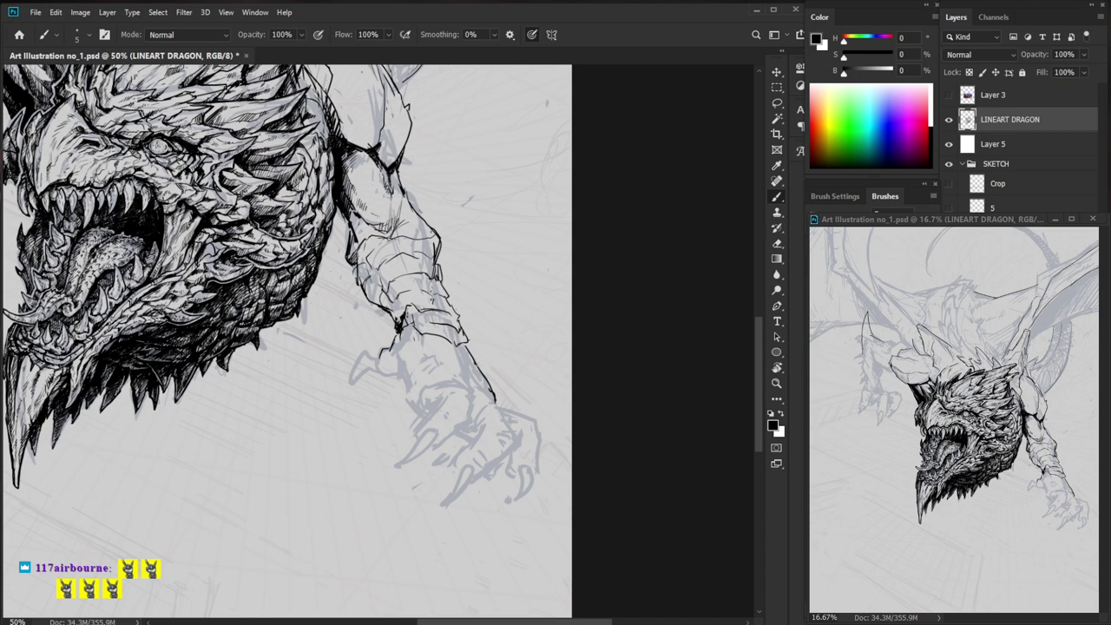
{"action": "scroll", "coordinate": [511, 373], "scroll_direction": "up", "scroll_amount": 2}
{"action": "key", "text": "e"}
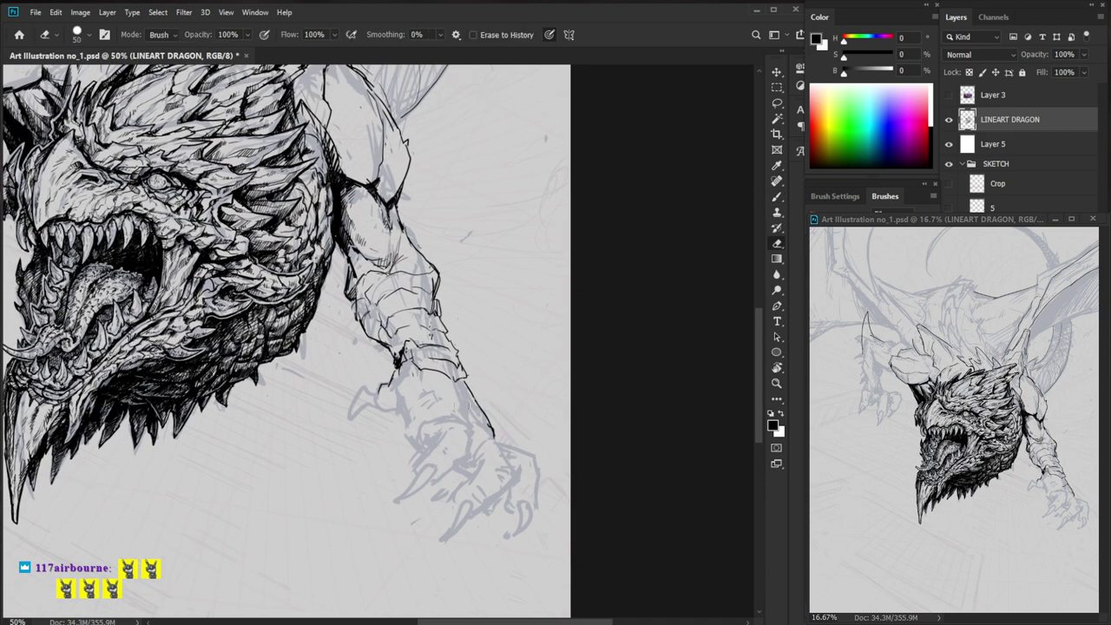
{"action": "key", "text": "b"}
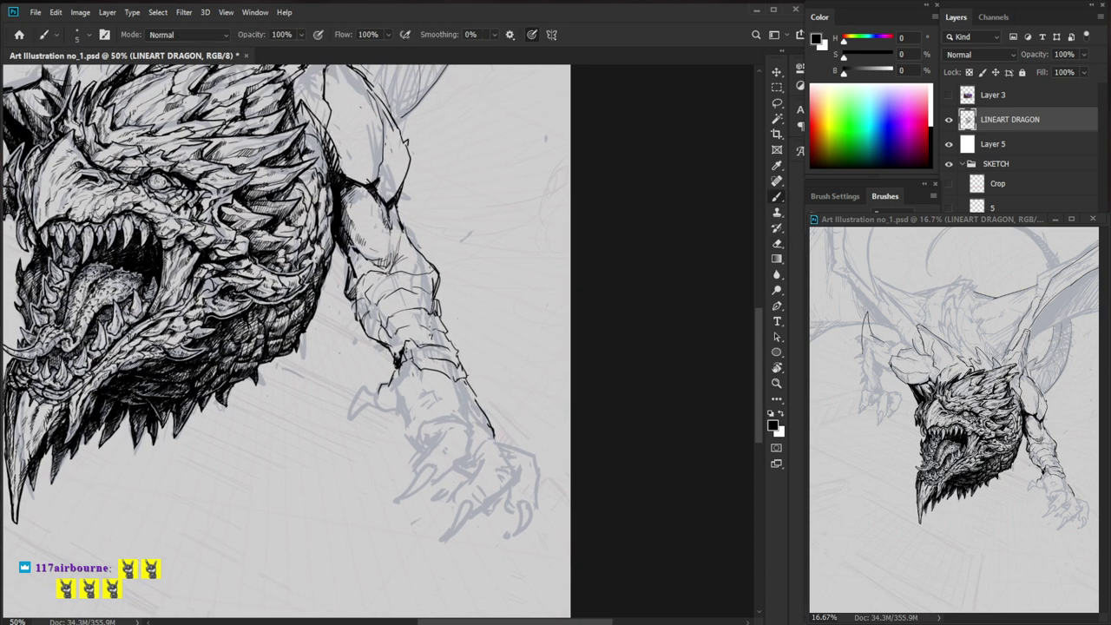
{"action": "left_click_drag", "start_coordinate": [477, 402], "coordinate": [417, 385]}
{"action": "scroll", "coordinate": [557, 330], "scroll_direction": "down", "scroll_amount": 2}
{"action": "mouse_move", "coordinate": [578, 451]}
{"action": "left_mouse_down"}
{"action": "mouse_move", "coordinate": [559, 437]}
{"action": "mouse_move", "coordinate": [570, 436]}
{"action": "left_mouse_up"}
{"action": "key", "text": "z"}
{"action": "key", "text": "e"}
{"action": "key", "text": "b"}
{"action": "key", "text": "z"}
{"action": "mouse_move", "coordinate": [456, 388]}
{"action": "left_mouse_down"}
{"action": "mouse_move", "coordinate": [482, 409]}
{"action": "mouse_move", "coordinate": [418, 382]}
{"action": "mouse_move", "coordinate": [399, 359]}
{"action": "left_mouse_up"}
{"action": "key", "text": "b"}
{"action": "left_click_drag", "start_coordinate": [520, 410], "coordinate": [493, 424]}
{"action": "key", "text": "e"}
{"action": "left_click_drag", "start_coordinate": [375, 375], "coordinate": [386, 393]}
{"action": "key", "text": "b"}
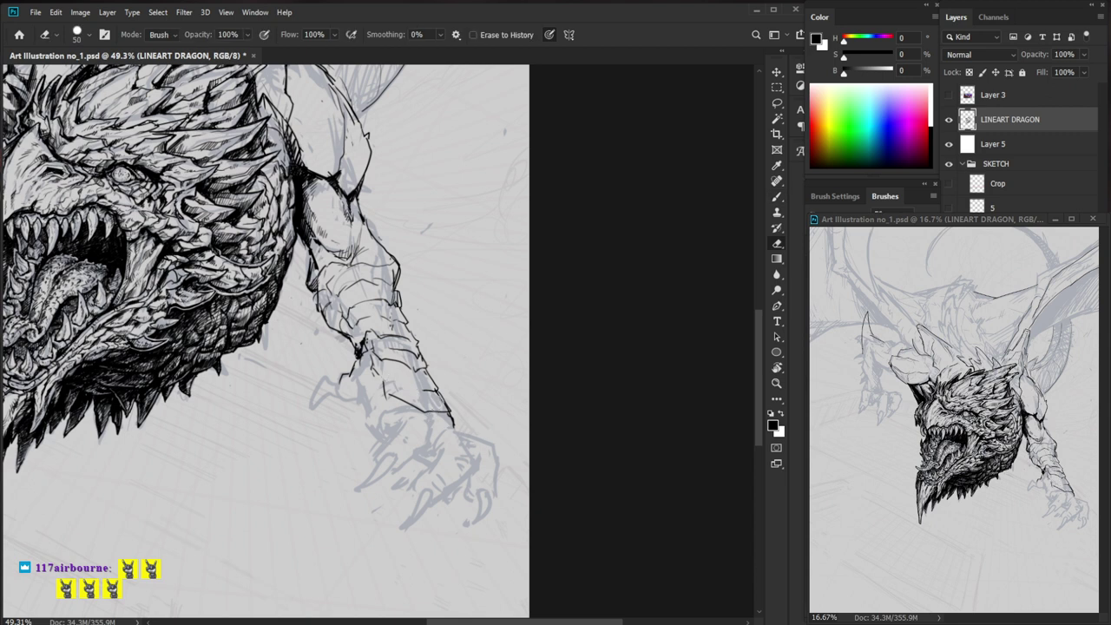
- Add parallel second edges to the lower forearm plates to give them thickness, trimming overlaps with the eraser
{"action": "key", "text": "b"}
{"action": "mouse_move", "coordinate": [391, 379]}
{"action": "left_mouse_down"}
{"action": "mouse_move", "coordinate": [437, 394]}
{"action": "mouse_move", "coordinate": [423, 382]}
{"action": "mouse_move", "coordinate": [441, 418]}
{"action": "mouse_move", "coordinate": [460, 423]}
{"action": "left_mouse_up"}
{"action": "scroll", "coordinate": [434, 400], "scroll_direction": "up", "scroll_amount": 2}
{"action": "key", "text": "e"}
{"action": "key", "text": "b"}
{"action": "key", "text": "e"}
{"action": "key", "text": "b"}
{"action": "mouse_move", "coordinate": [382, 397]}
{"action": "left_mouse_down"}
{"action": "mouse_move", "coordinate": [439, 419]}
{"action": "mouse_move", "coordinate": [462, 415]}
{"action": "mouse_move", "coordinate": [373, 390]}
{"action": "mouse_move", "coordinate": [442, 392]}
{"action": "mouse_move", "coordinate": [429, 405]}
{"action": "mouse_move", "coordinate": [450, 379]}
{"action": "mouse_move", "coordinate": [486, 379]}
{"action": "mouse_move", "coordinate": [416, 405]}
{"action": "mouse_move", "coordinate": [439, 407]}
{"action": "left_mouse_up"}
{"action": "key", "text": "e"}
{"action": "key", "text": "b"}
{"action": "key", "text": "e"}
{"action": "key", "text": "b"}
{"action": "key", "text": "z"}
{"action": "key", "text": "b"}
{"action": "key", "text": "e"}
{"action": "key", "text": "b"}
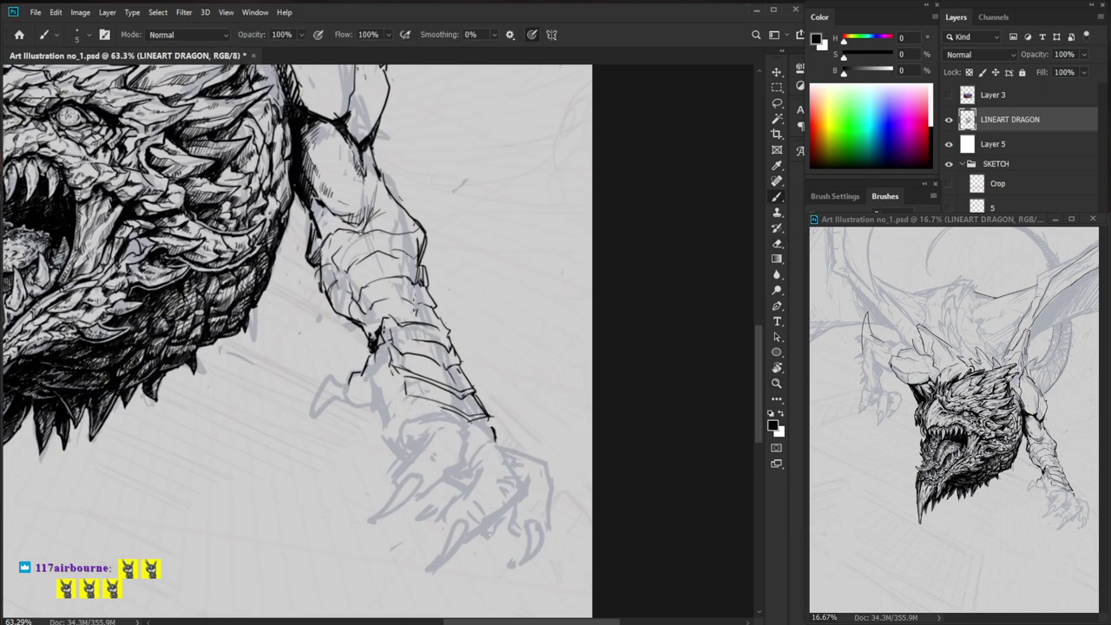
- Clean up and sharpen the inner ends of the lowest forearm plate bands with eraser and brush
{"action": "mouse_move", "coordinate": [443, 409]}
{"action": "left_mouse_down"}
{"action": "mouse_move", "coordinate": [402, 393]}
{"action": "mouse_move", "coordinate": [396, 458]}
{"action": "left_mouse_up"}
{"action": "key", "text": "z"}
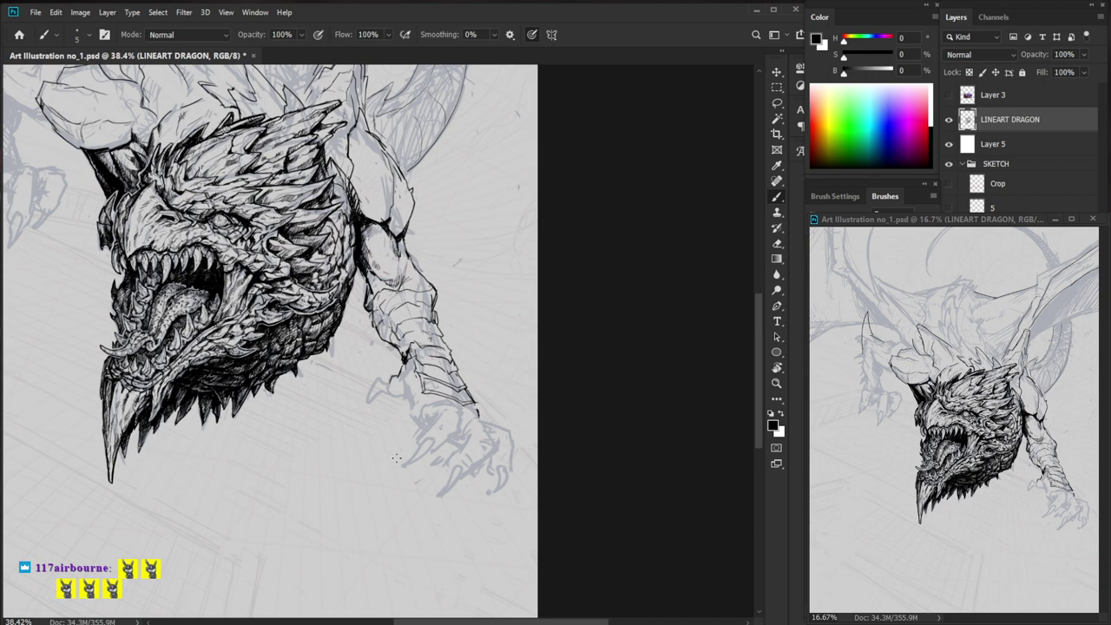
{"action": "key", "text": "z"}
{"action": "left_click_drag", "start_coordinate": [440, 385], "coordinate": [504, 385]}
{"action": "key", "text": "e"}
{"action": "left_click_drag", "start_coordinate": [395, 391], "coordinate": [460, 414]}
{"action": "key", "text": "z"}
{"action": "key", "text": "b"}
{"action": "key", "text": "e"}
{"action": "left_click_drag", "start_coordinate": [401, 384], "coordinate": [410, 388]}
{"action": "key", "text": "b"}
{"action": "left_click_drag", "start_coordinate": [408, 383], "coordinate": [405, 393]}
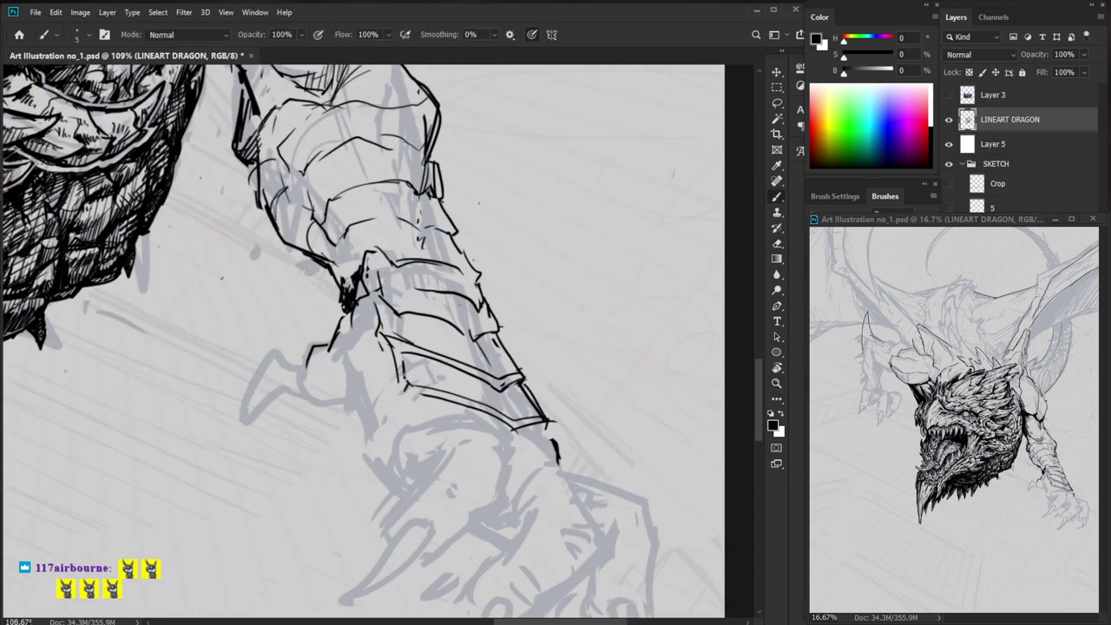
- Thicken the inner side edge of the lowest plate band and tidy its corner lines
{"action": "left_click_drag", "start_coordinate": [385, 336], "coordinate": [408, 381]}
{"action": "key", "text": "e"}
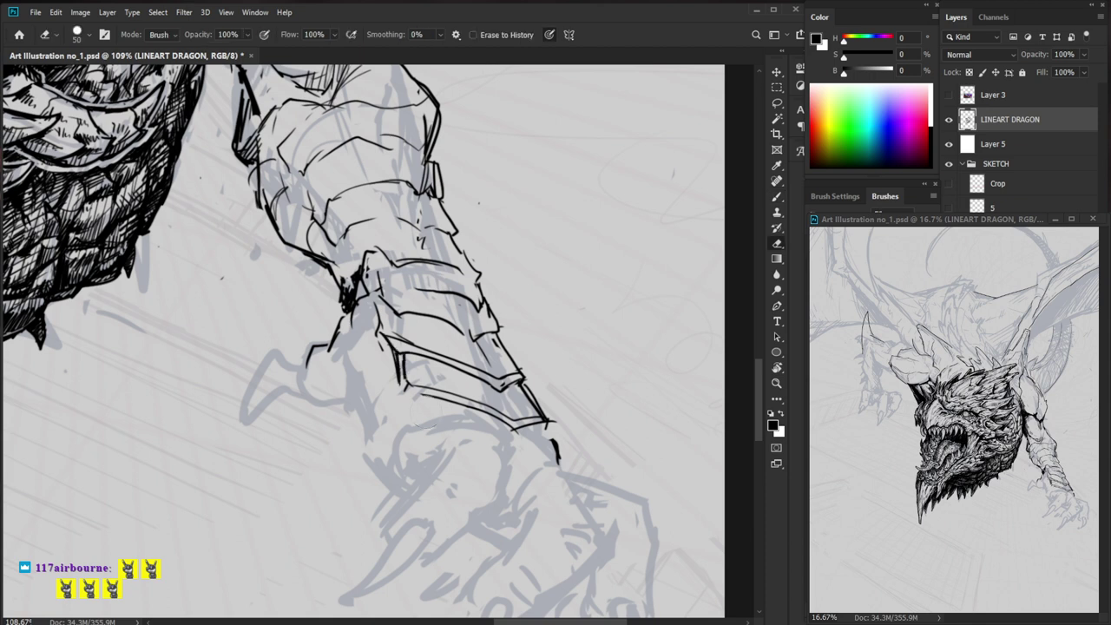
{"action": "key", "text": "b"}
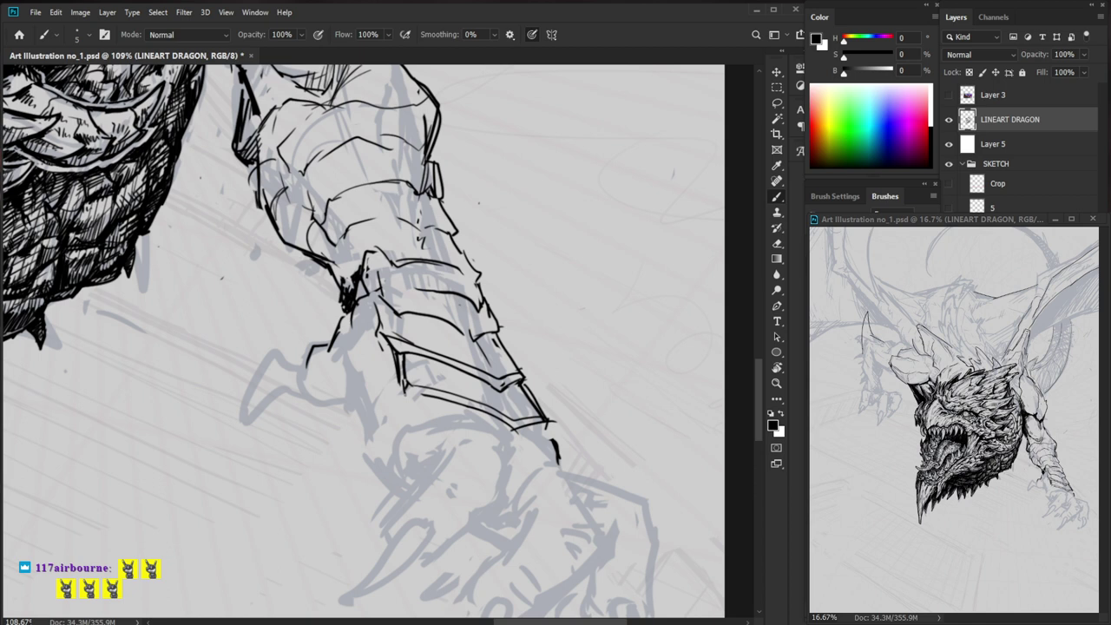
{"action": "left_click_drag", "start_coordinate": [575, 362], "coordinate": [542, 362]}
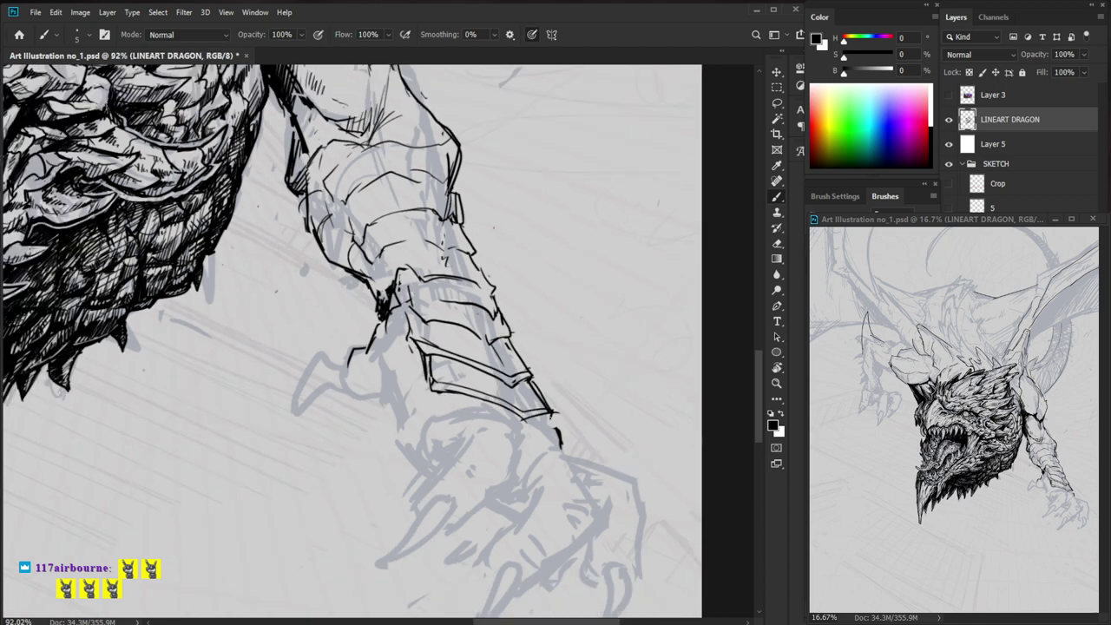
{"action": "key", "text": "ctrl+z"}
{"action": "left_click_drag", "start_coordinate": [560, 408], "coordinate": [513, 408]}
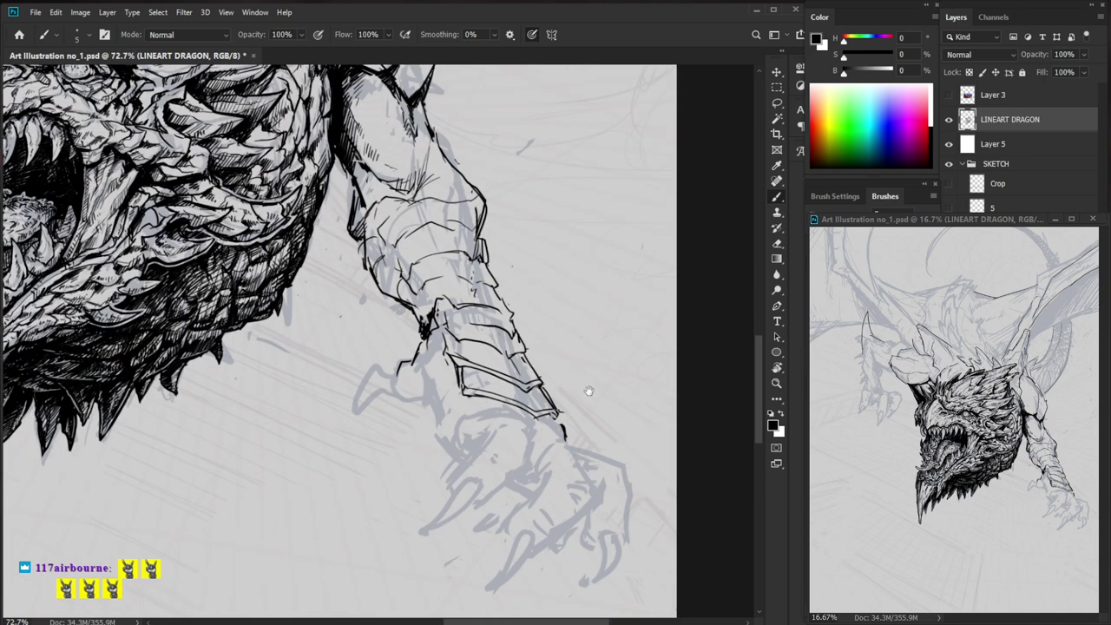
{"action": "left_click_drag", "start_coordinate": [587, 392], "coordinate": [571, 422]}
{"action": "left_click_drag", "start_coordinate": [521, 454], "coordinate": [590, 454]}
{"action": "key", "text": "e"}
{"action": "key", "text": "b"}
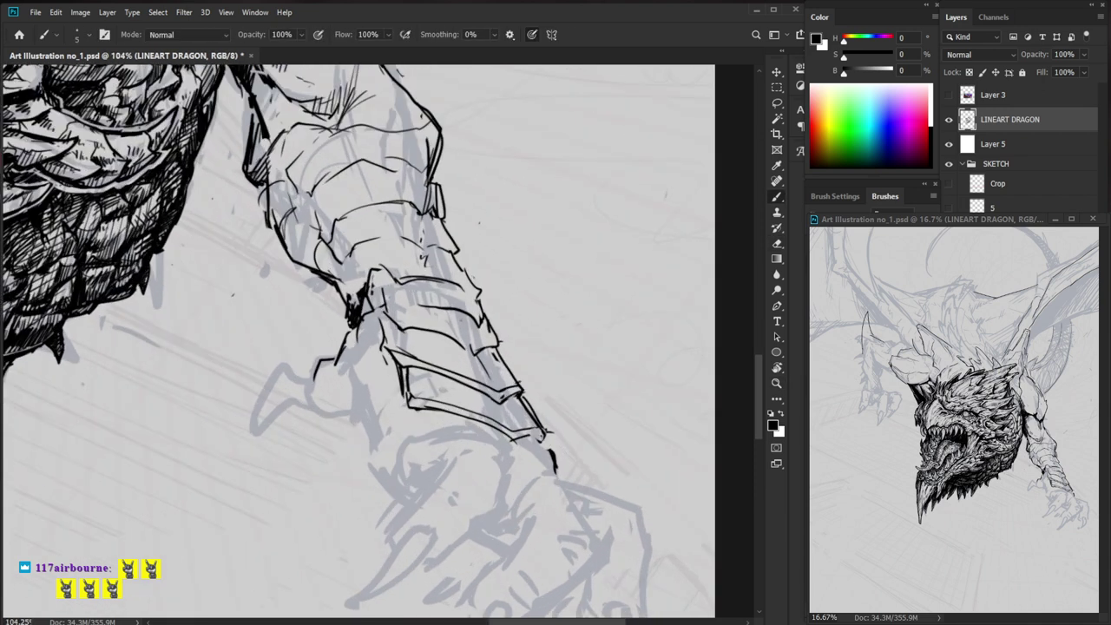
- Hatch the thin rim at the inner corner of the lowest plate above the wrist
{"action": "key", "text": "ctrl+0"}
{"action": "left_click_drag", "start_coordinate": [595, 529], "coordinate": [553, 503]}
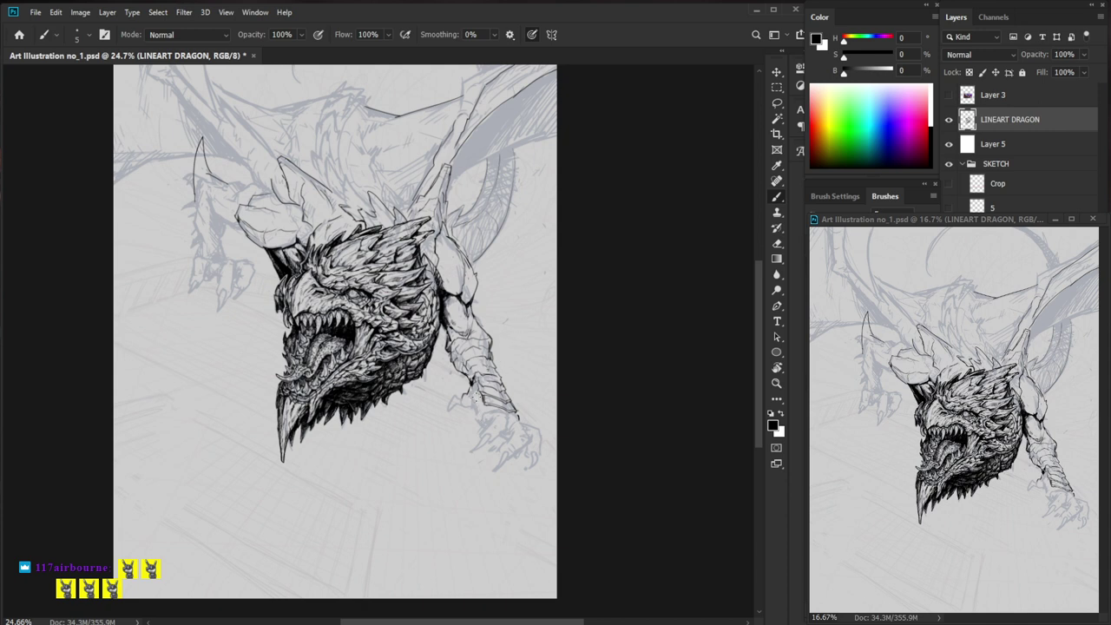
{"action": "key", "text": "z"}
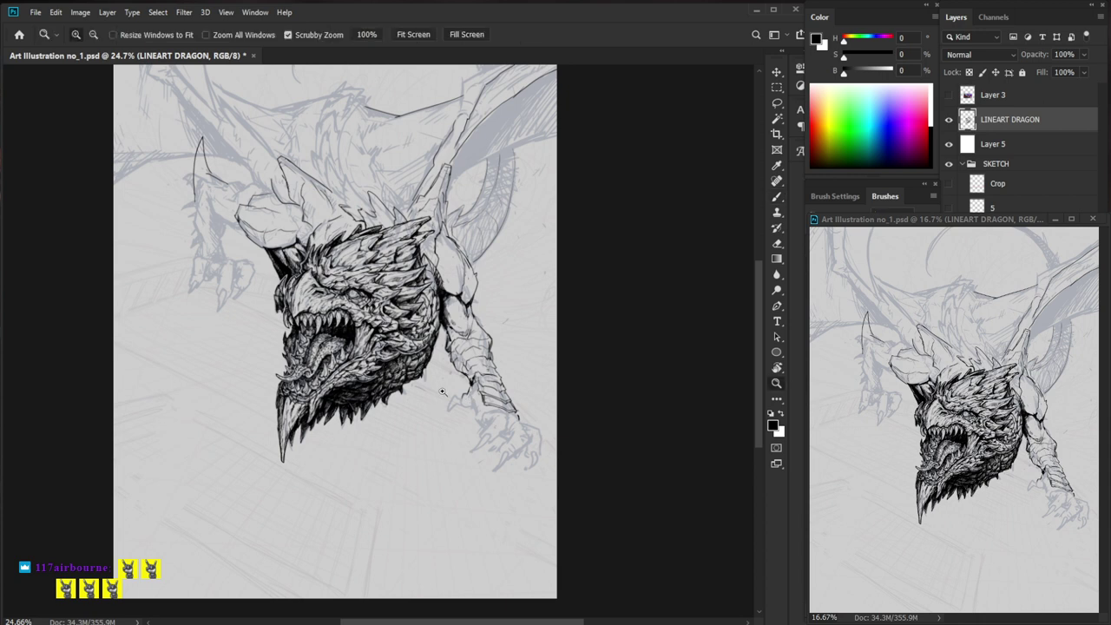
{"action": "left_click_drag", "start_coordinate": [447, 396], "coordinate": [495, 396]}
{"action": "left_click_drag", "start_coordinate": [659, 379], "coordinate": [625, 372]}
{"action": "key", "text": "z"}
{"action": "left_click_drag", "start_coordinate": [523, 426], "coordinate": [563, 434]}
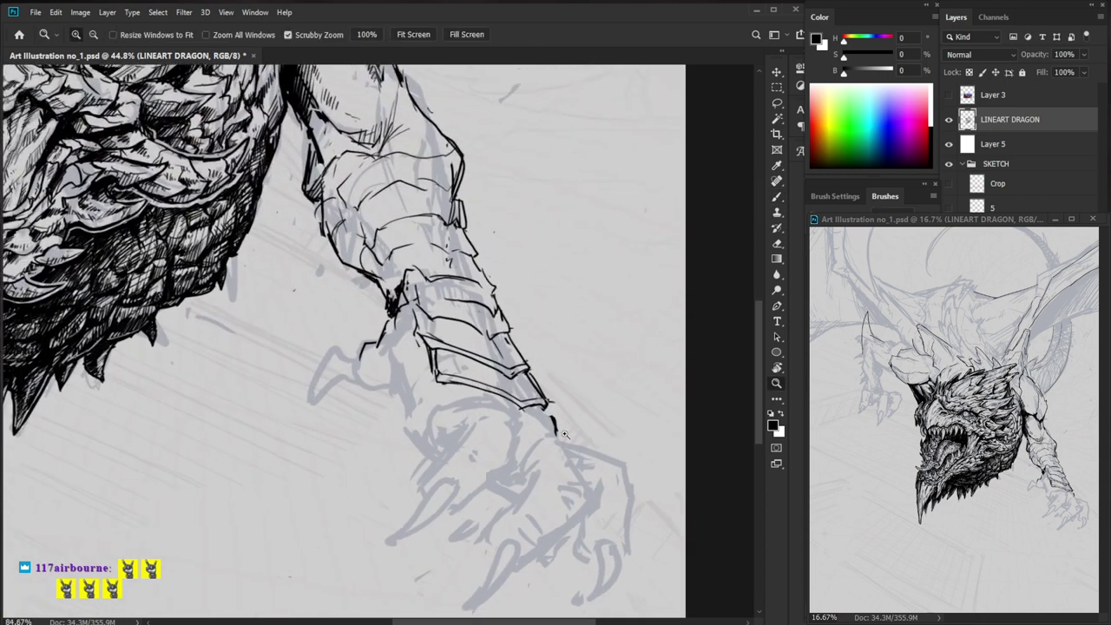
{"action": "key", "text": "b"}
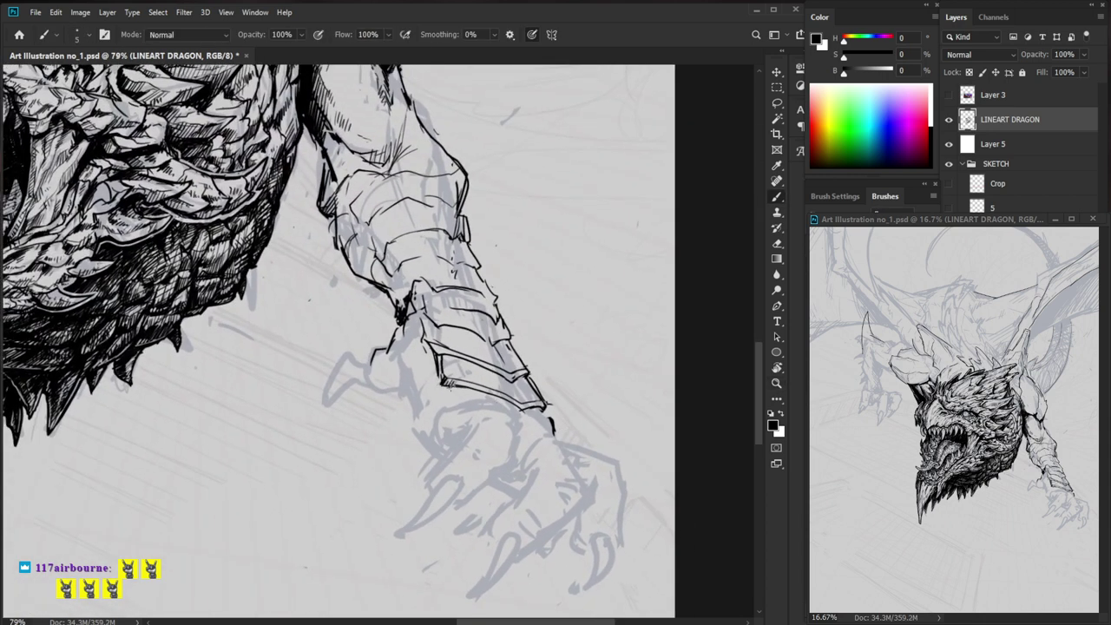
{"action": "key", "text": "e"}
{"action": "key", "text": "b"}
{"action": "mouse_move", "coordinate": [443, 384]}
{"action": "left_mouse_down"}
{"action": "mouse_move", "coordinate": [481, 392]}
{"action": "mouse_move", "coordinate": [499, 424]}
{"action": "mouse_move", "coordinate": [536, 425]}
{"action": "mouse_move", "coordinate": [493, 430]}
{"action": "mouse_move", "coordinate": [530, 427]}
{"action": "left_mouse_up"}
{"action": "key", "text": "z"}
{"action": "key", "text": "e"}
{"action": "key", "text": "b"}
{"action": "key", "text": "space"}
- Ink curved contour lines for the first knuckle beneath the lowest plate, plus short strokes at the wrist
{"action": "mouse_move", "coordinate": [617, 459]}
{"action": "left_mouse_down"}
{"action": "mouse_move", "coordinate": [587, 385]}
{"action": "mouse_move", "coordinate": [593, 355]}
{"action": "left_mouse_up"}
{"action": "key", "text": "z"}
{"action": "left_click_drag", "start_coordinate": [593, 356], "coordinate": [568, 355]}
{"action": "key", "text": "b"}
{"action": "key", "text": "e"}
{"action": "key", "text": "b"}
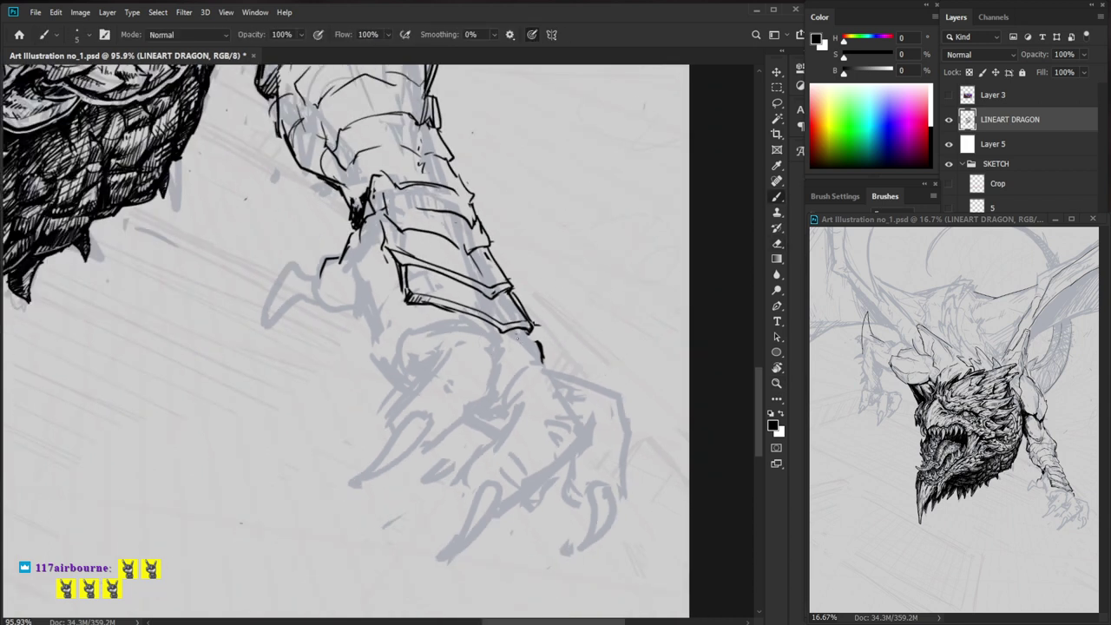
{"action": "mouse_move", "coordinate": [570, 344]}
{"action": "left_mouse_down"}
{"action": "mouse_move", "coordinate": [586, 345]}
{"action": "mouse_move", "coordinate": [492, 339]}
{"action": "left_mouse_up"}
{"action": "left_click_drag", "start_coordinate": [614, 444], "coordinate": [595, 429]}
{"action": "mouse_move", "coordinate": [419, 299]}
{"action": "left_mouse_down"}
{"action": "mouse_move", "coordinate": [365, 310]}
{"action": "mouse_move", "coordinate": [410, 299]}
{"action": "mouse_move", "coordinate": [397, 292]}
{"action": "mouse_move", "coordinate": [429, 305]}
{"action": "left_mouse_up"}
{"action": "key", "text": "z"}
{"action": "mouse_move", "coordinate": [551, 372]}
{"action": "left_mouse_down"}
{"action": "mouse_move", "coordinate": [528, 434]}
{"action": "mouse_move", "coordinate": [590, 365]}
{"action": "left_mouse_up"}
{"action": "key", "text": "b"}
{"action": "mouse_move", "coordinate": [420, 328]}
{"action": "left_mouse_down"}
{"action": "mouse_move", "coordinate": [398, 361]}
{"action": "mouse_move", "coordinate": [398, 345]}
{"action": "mouse_move", "coordinate": [464, 328]}
{"action": "mouse_move", "coordinate": [479, 345]}
{"action": "mouse_move", "coordinate": [478, 377]}
{"action": "left_mouse_up"}
{"action": "key", "text": "e"}
{"action": "key", "text": "b"}
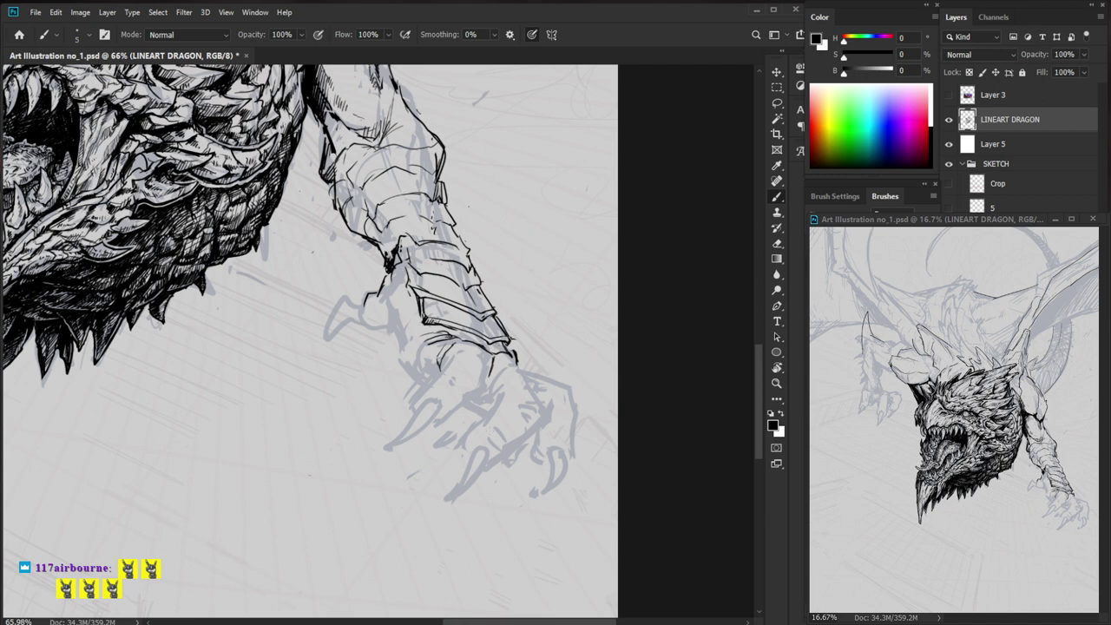
- Ink the first finger's long contour curving from the knuckle down toward its claw, correcting it with the eraser
{"action": "key", "text": "z"}
{"action": "mouse_move", "coordinate": [479, 349]}
{"action": "left_mouse_down"}
{"action": "mouse_move", "coordinate": [532, 348]}
{"action": "mouse_move", "coordinate": [500, 365]}
{"action": "left_mouse_up"}
{"action": "left_click_drag", "start_coordinate": [492, 354], "coordinate": [500, 366]}
{"action": "key", "text": "e"}
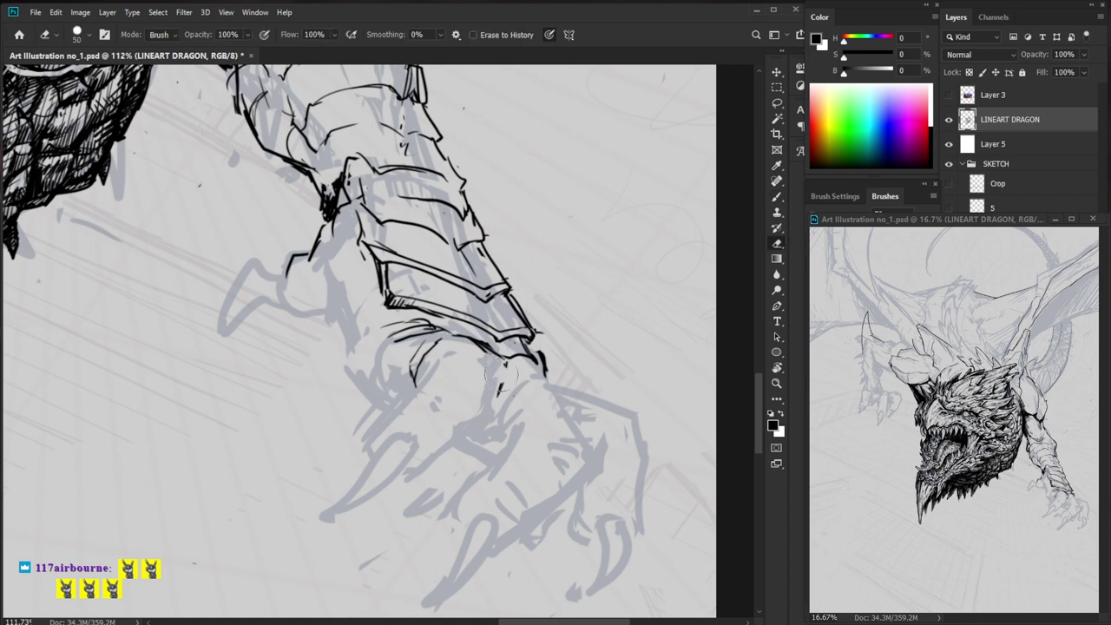
{"action": "key", "text": "b"}
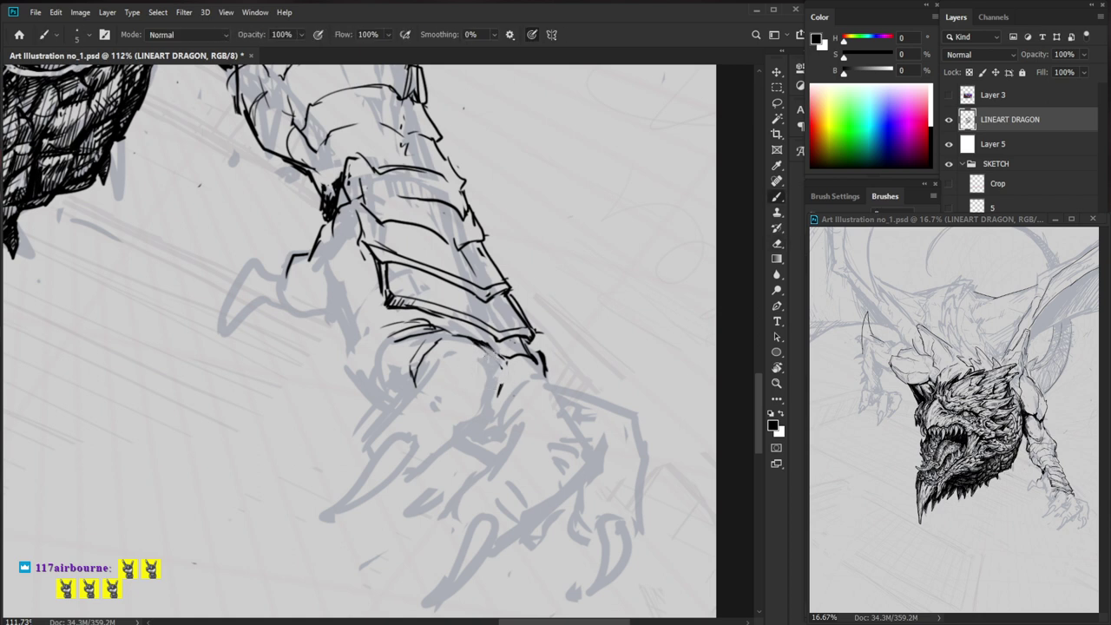
{"action": "mouse_move", "coordinate": [505, 378]}
{"action": "left_mouse_down"}
{"action": "mouse_move", "coordinate": [497, 408]}
{"action": "mouse_move", "coordinate": [435, 453]}
{"action": "left_mouse_up"}
{"action": "key", "text": "e"}
{"action": "key", "text": "b"}
{"action": "left_click_drag", "start_coordinate": [475, 417], "coordinate": [405, 478]}
{"action": "key", "text": "e"}
{"action": "left_click_drag", "start_coordinate": [475, 421], "coordinate": [402, 480]}
{"action": "key", "text": "b"}
{"action": "left_click_drag", "start_coordinate": [466, 458], "coordinate": [399, 489]}
- Ink small overlapping folds on the inner side of the first knuckle, just below the lowest plate
{"action": "scroll", "coordinate": [271, 321], "scroll_direction": "up", "scroll_amount": 5}
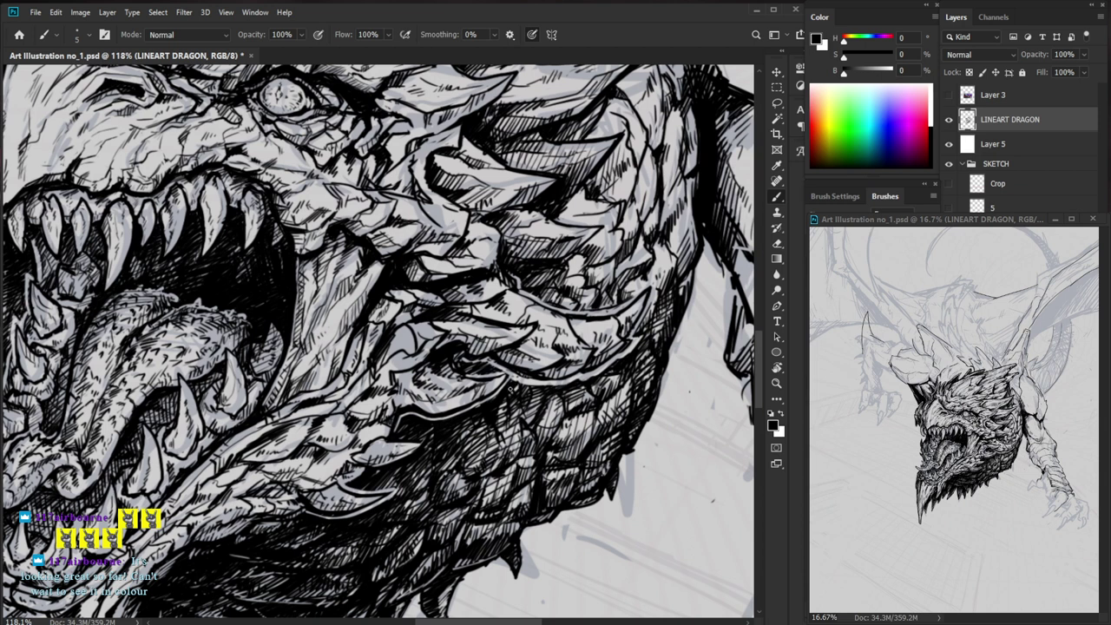
{"action": "key", "text": "z"}
{"action": "left_click_drag", "start_coordinate": [600, 386], "coordinate": [572, 457]}
{"action": "left_click_drag", "start_coordinate": [709, 446], "coordinate": [689, 400]}
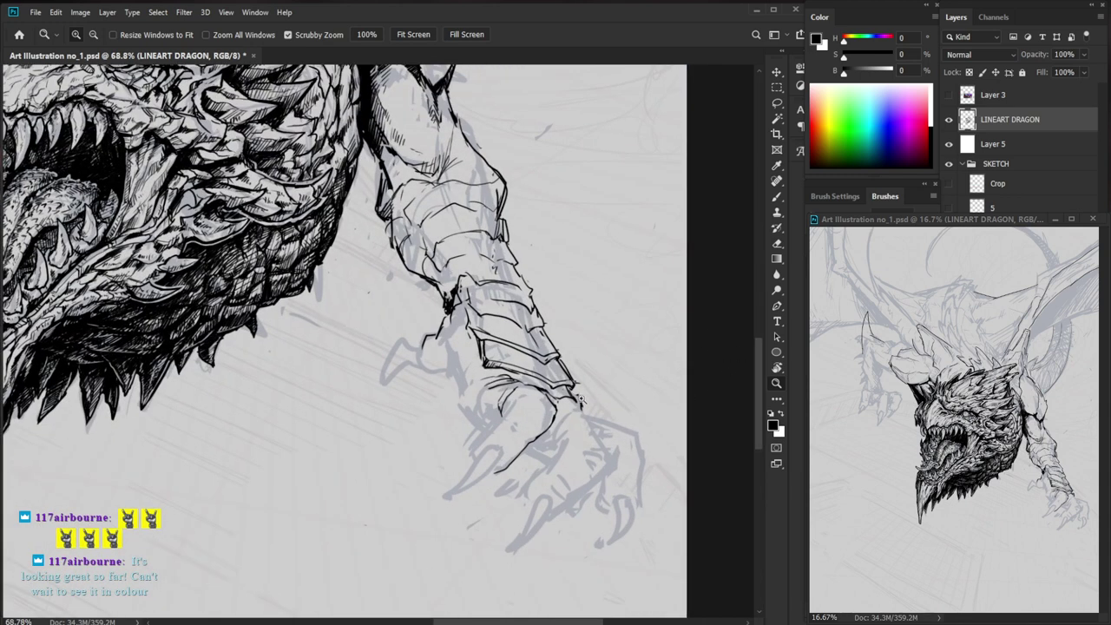
{"action": "left_click_drag", "start_coordinate": [557, 424], "coordinate": [614, 419]}
{"action": "key", "text": "b"}
{"action": "key", "text": "e"}
{"action": "left_click_drag", "start_coordinate": [474, 356], "coordinate": [452, 371]}
{"action": "key", "text": "b"}
{"action": "mouse_move", "coordinate": [459, 370]}
{"action": "left_mouse_down"}
{"action": "mouse_move", "coordinate": [449, 379]}
{"action": "mouse_move", "coordinate": [484, 356]}
{"action": "left_mouse_up"}
{"action": "left_click_drag", "start_coordinate": [436, 372], "coordinate": [450, 377]}
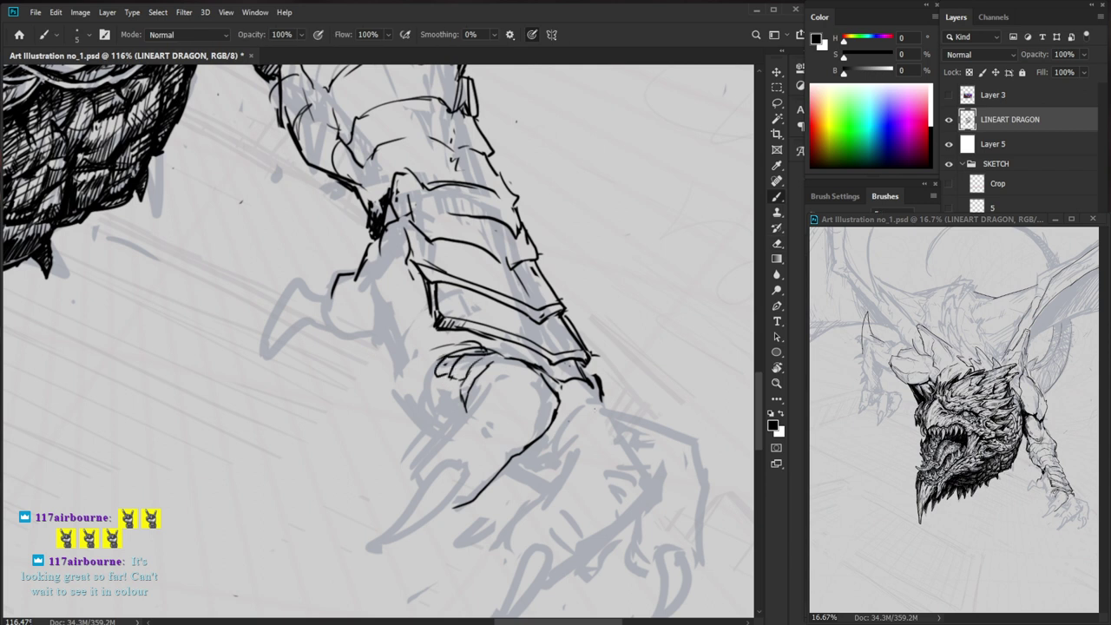
{"action": "left_click_drag", "start_coordinate": [647, 463], "coordinate": [593, 421]}
{"action": "left_click_drag", "start_coordinate": [442, 308], "coordinate": [462, 312]}
{"action": "key", "text": "e"}
{"action": "key", "text": "b"}
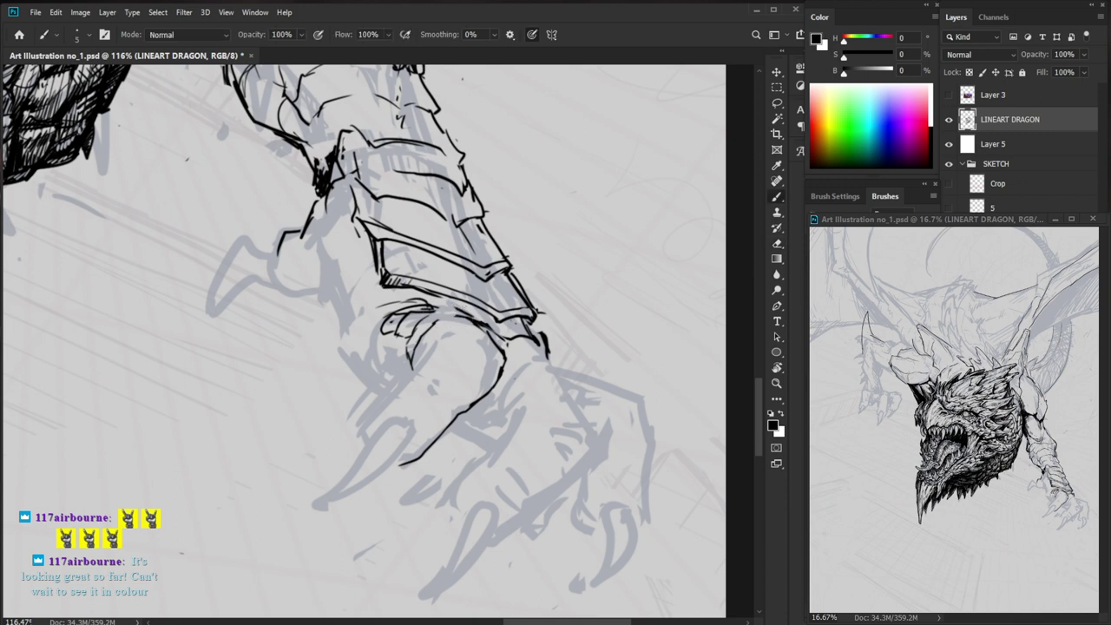
- Ink a second curved line rimming the top of the first knuckle and refine the folds beside it
{"action": "mouse_move", "coordinate": [469, 316]}
{"action": "left_mouse_down"}
{"action": "mouse_move", "coordinate": [433, 326]}
{"action": "mouse_move", "coordinate": [443, 342]}
{"action": "left_mouse_up"}
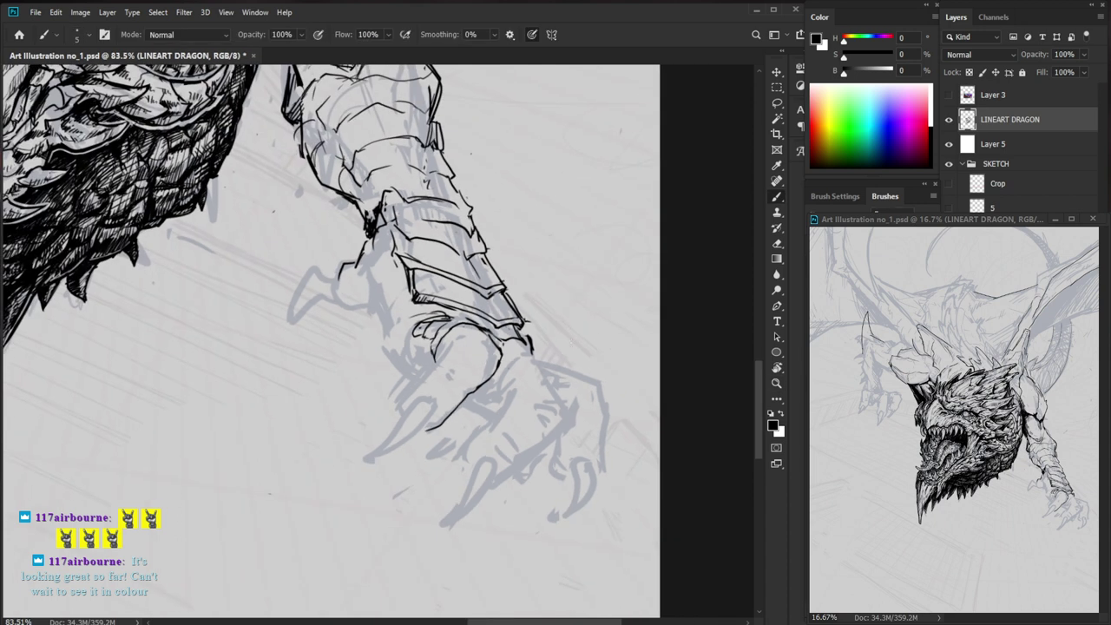
{"action": "left_click_drag", "start_coordinate": [551, 431], "coordinate": [538, 445]}
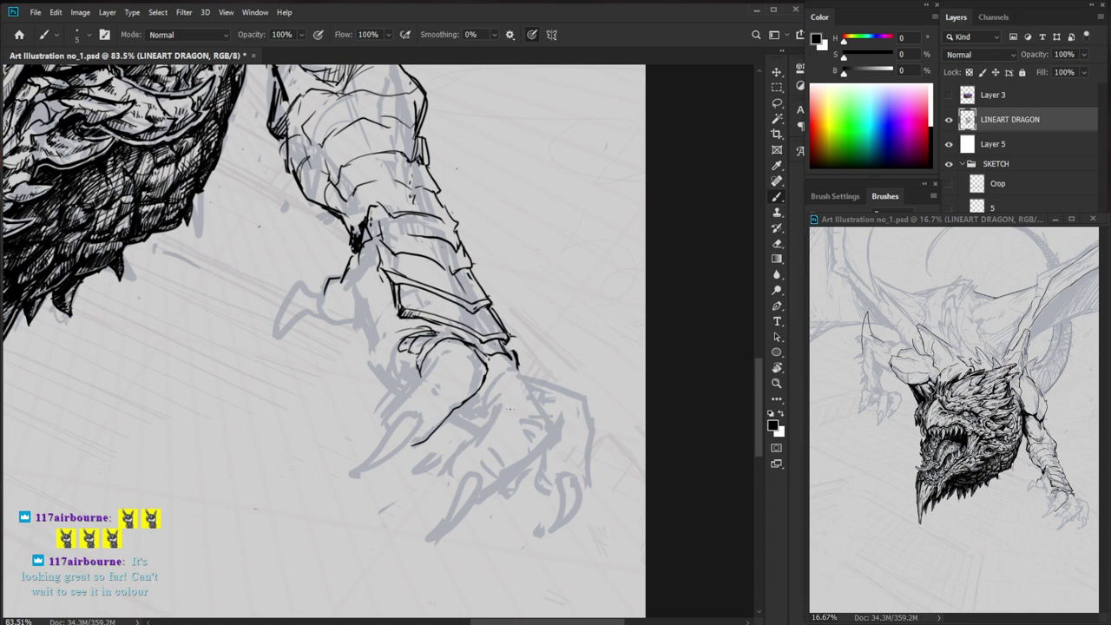
{"action": "scroll", "coordinate": [476, 346], "scroll_direction": "up", "scroll_amount": 3}
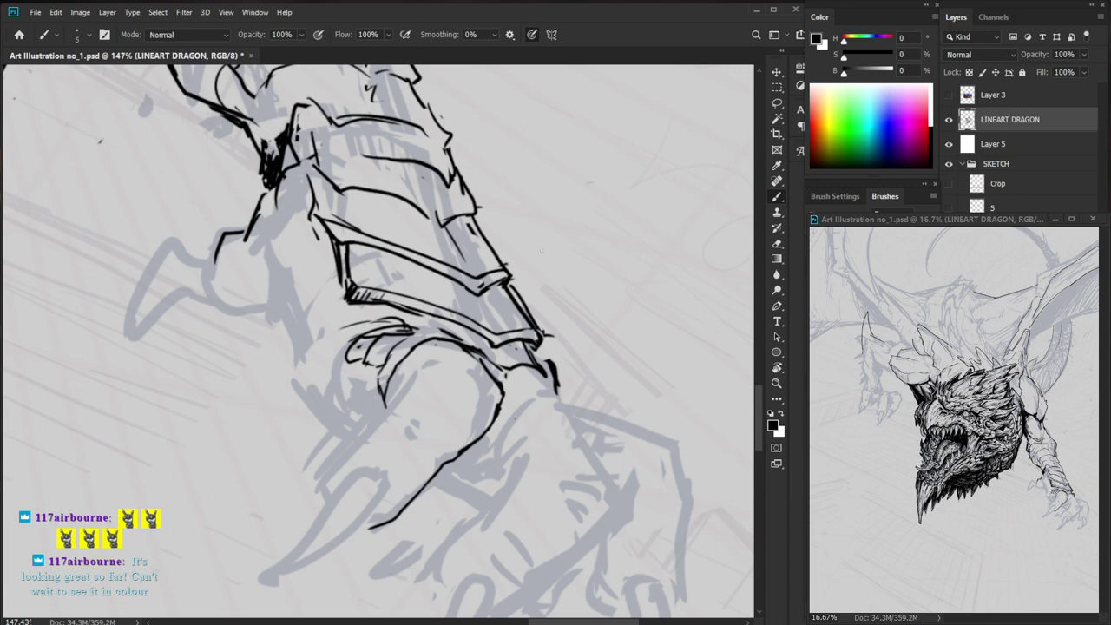
{"action": "key", "text": "e"}
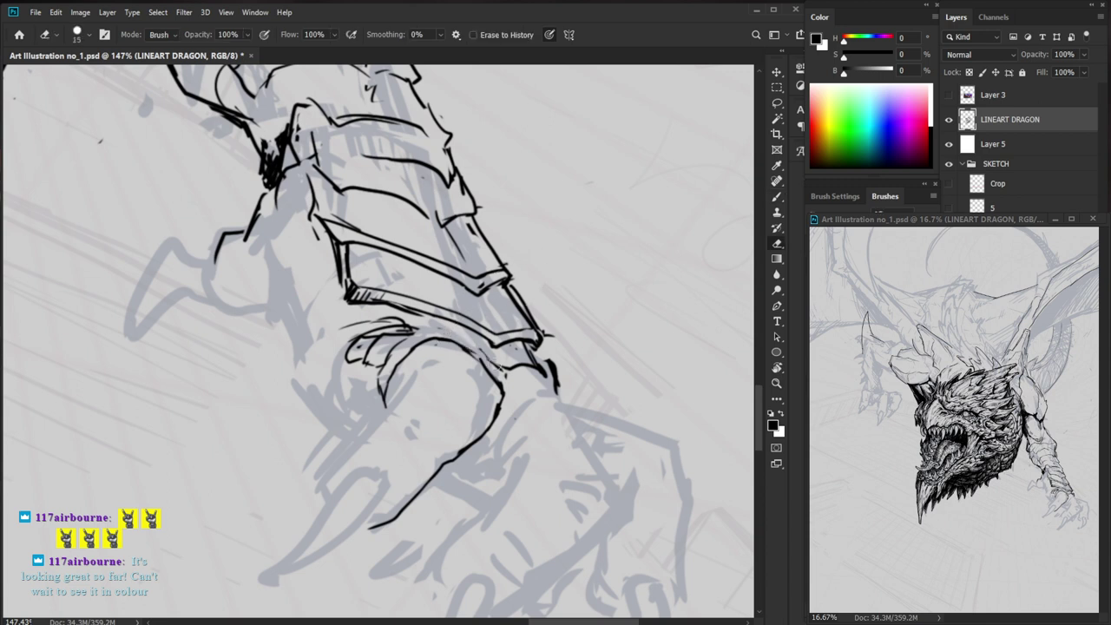
{"action": "key", "text": "b"}
{"action": "mouse_move", "coordinate": [488, 368]}
{"action": "left_mouse_down"}
{"action": "mouse_move", "coordinate": [485, 353]}
{"action": "mouse_move", "coordinate": [436, 332]}
{"action": "mouse_move", "coordinate": [404, 338]}
{"action": "mouse_move", "coordinate": [379, 372]}
{"action": "mouse_move", "coordinate": [387, 365]}
{"action": "mouse_move", "coordinate": [384, 405]}
{"action": "left_mouse_up"}
{"action": "key", "text": "e"}
{"action": "key", "text": "b"}
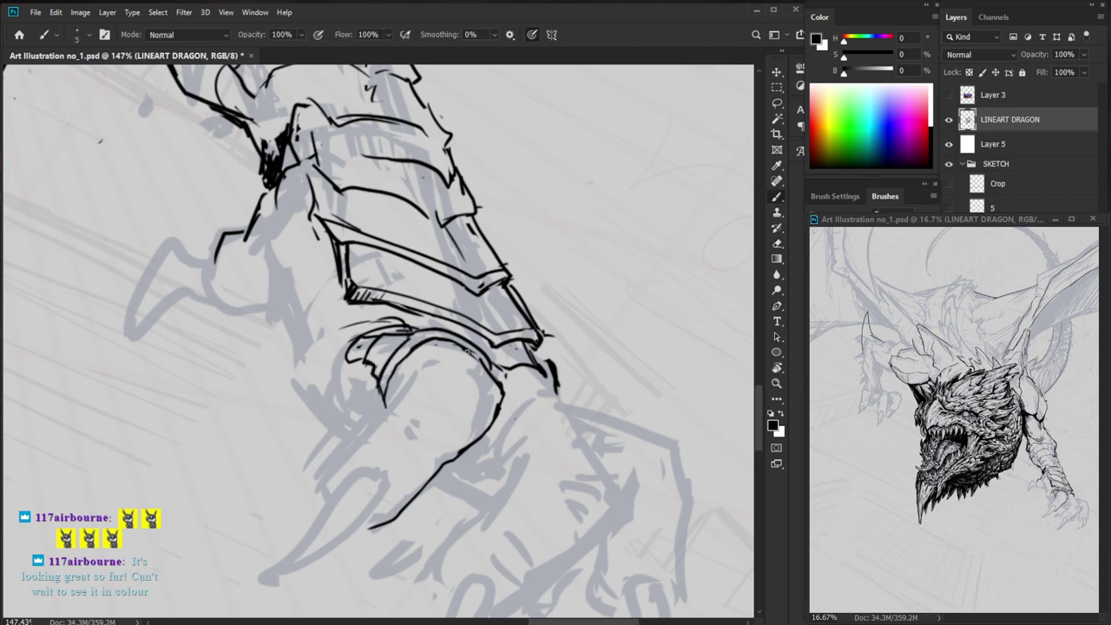
{"action": "key", "text": "z"}
{"action": "left_click_drag", "start_coordinate": [518, 418], "coordinate": [500, 417]}
{"action": "key", "text": "b"}
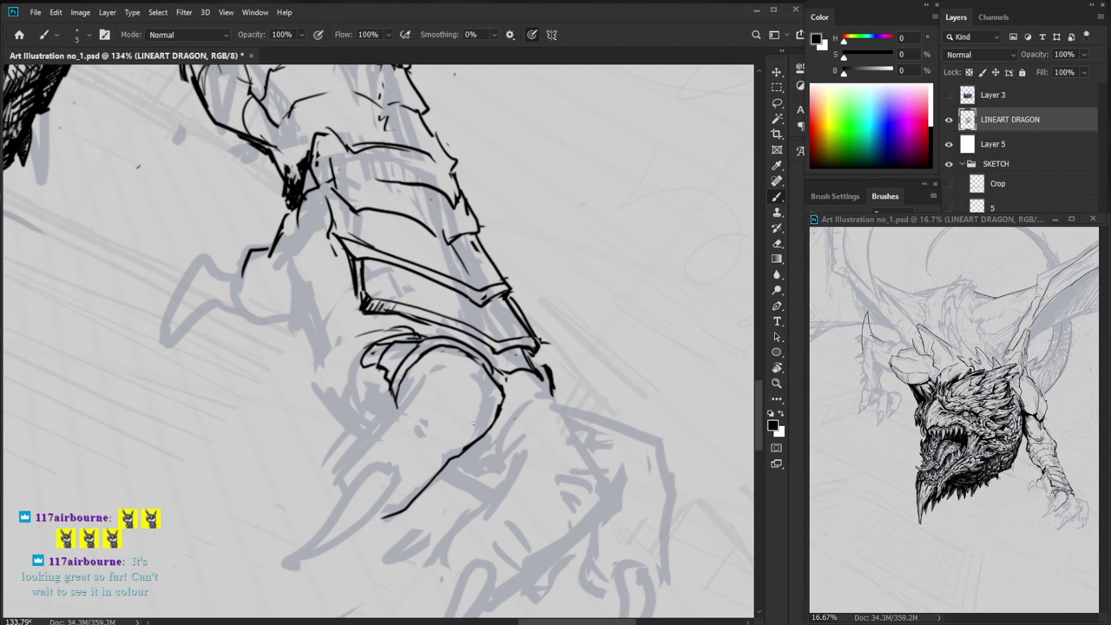
{"action": "key", "text": "z"}
{"action": "left_click_drag", "start_coordinate": [470, 422], "coordinate": [451, 422]}
{"action": "key", "text": "b"}
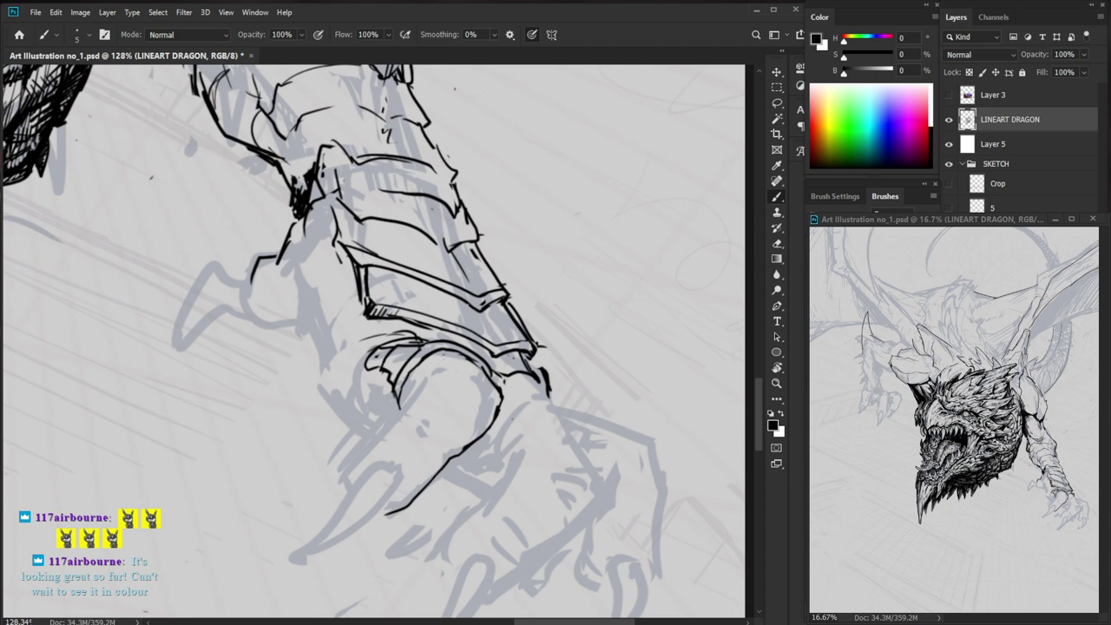
- Ink a second inner curve around the top of the first knuckle to form a banded rim, trimming overlaps with the eraser
{"action": "mouse_move", "coordinate": [432, 358]}
{"action": "left_mouse_down"}
{"action": "mouse_move", "coordinate": [440, 366]}
{"action": "mouse_move", "coordinate": [423, 365]}
{"action": "mouse_move", "coordinate": [428, 378]}
{"action": "mouse_move", "coordinate": [444, 364]}
{"action": "mouse_move", "coordinate": [491, 388]}
{"action": "left_mouse_up"}
{"action": "key", "text": "e"}
{"action": "key", "text": "b"}
{"action": "key", "text": "e"}
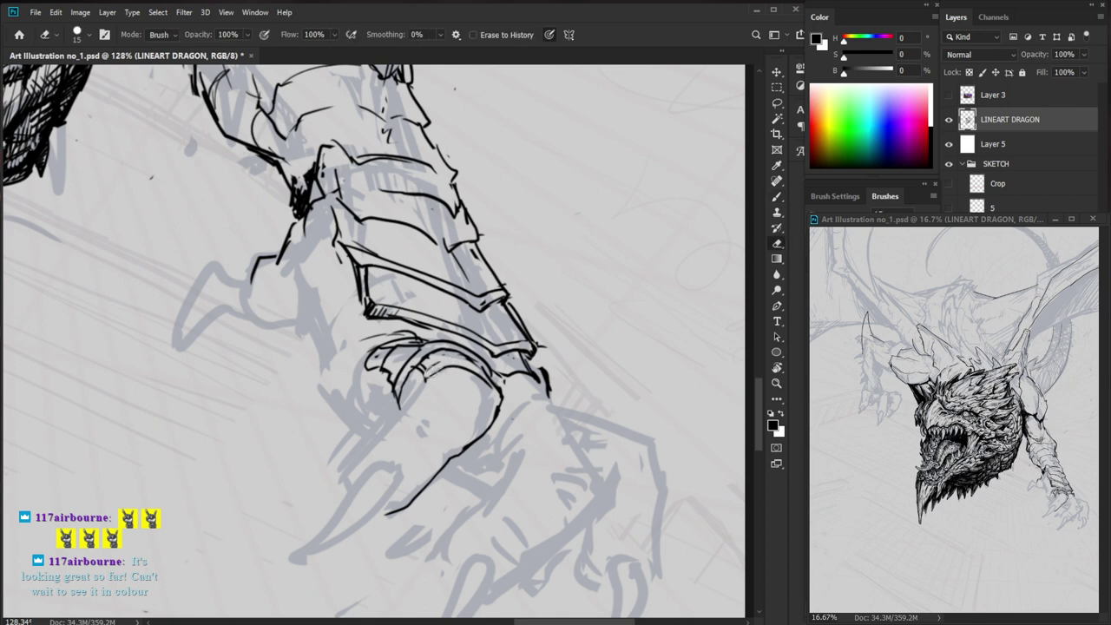
{"action": "mouse_move", "coordinate": [429, 380]}
{"action": "left_mouse_down"}
{"action": "mouse_move", "coordinate": [451, 355]}
{"action": "mouse_move", "coordinate": [497, 383]}
{"action": "mouse_move", "coordinate": [495, 367]}
{"action": "mouse_move", "coordinate": [505, 390]}
{"action": "mouse_move", "coordinate": [482, 373]}
{"action": "mouse_move", "coordinate": [494, 402]}
{"action": "left_mouse_up"}
{"action": "key", "text": "b"}
{"action": "key", "text": "e"}
{"action": "key", "text": "b"}
{"action": "key", "text": "e"}
{"action": "key", "text": "b"}
{"action": "key", "text": "e"}
{"action": "mouse_move", "coordinate": [465, 359]}
{"action": "left_mouse_down"}
{"action": "mouse_move", "coordinate": [493, 372]}
{"action": "mouse_move", "coordinate": [505, 411]}
{"action": "left_mouse_up"}
- Refine the outer end of the knuckle rim and the first finger's outer contour with brush and eraser
{"action": "key", "text": "b"}
{"action": "key", "text": "ctrl+space"}
{"action": "left_click_drag", "start_coordinate": [523, 407], "coordinate": [434, 406]}
{"action": "left_click_drag", "start_coordinate": [620, 515], "coordinate": [537, 512]}
{"action": "key", "text": "ctrl+space"}
{"action": "left_click_drag", "start_coordinate": [440, 411], "coordinate": [474, 410]}
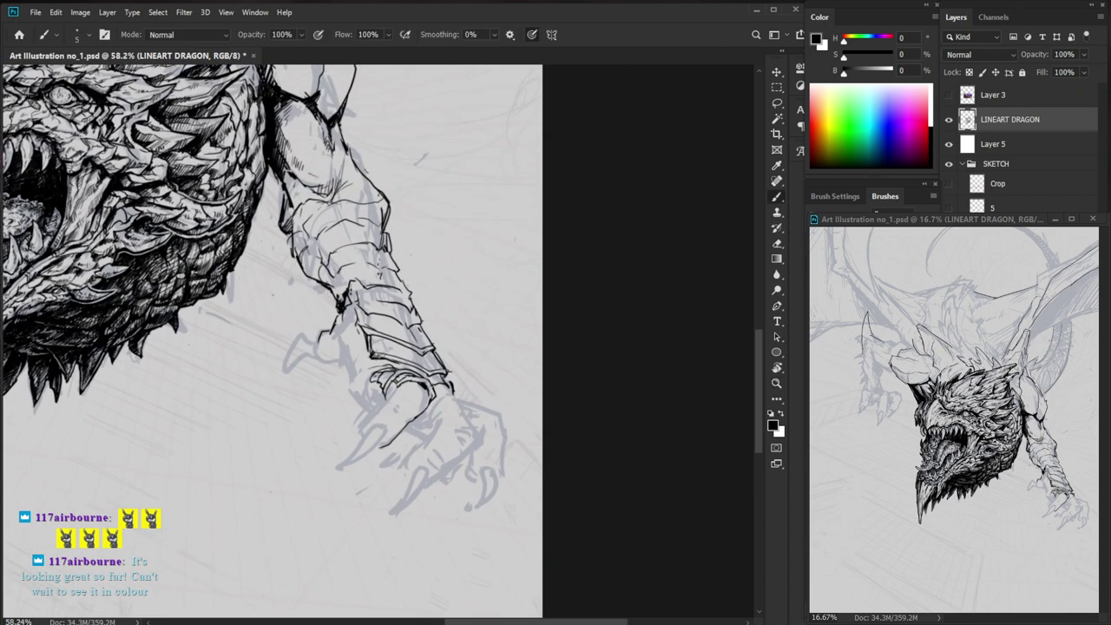
{"action": "key", "text": "ctrl+space"}
{"action": "left_click_drag", "start_coordinate": [408, 405], "coordinate": [426, 406]}
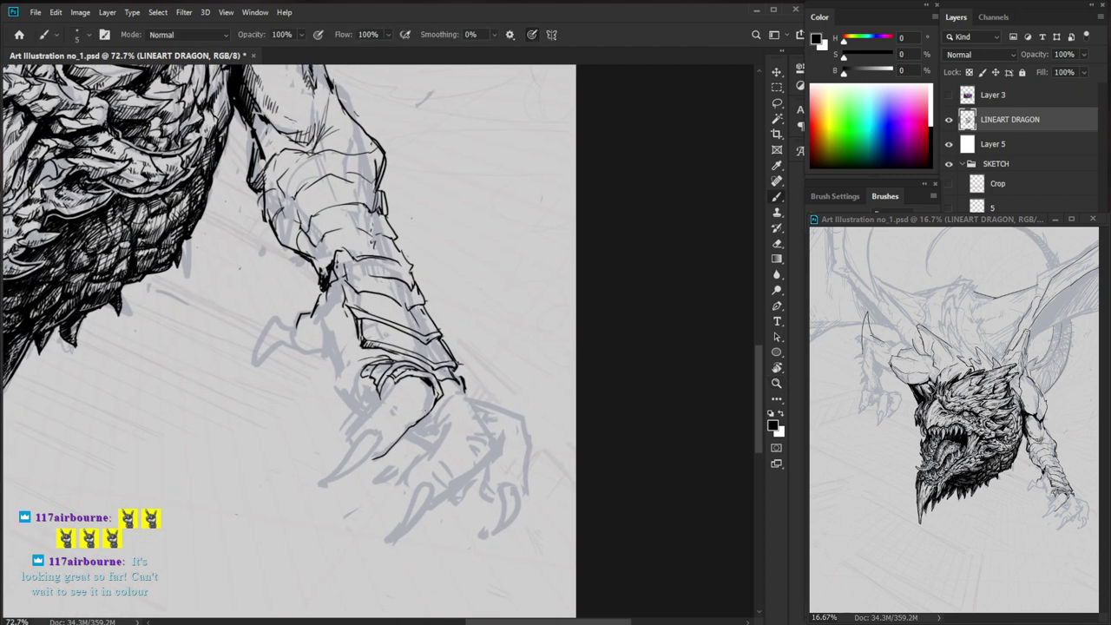
{"action": "key", "text": "ctrl+space"}
{"action": "mouse_move", "coordinate": [423, 412]}
{"action": "left_mouse_down"}
{"action": "mouse_move", "coordinate": [461, 411]}
{"action": "mouse_move", "coordinate": [446, 382]}
{"action": "mouse_move", "coordinate": [439, 408]}
{"action": "mouse_move", "coordinate": [433, 363]}
{"action": "mouse_move", "coordinate": [396, 355]}
{"action": "mouse_move", "coordinate": [415, 355]}
{"action": "mouse_move", "coordinate": [441, 388]}
{"action": "mouse_move", "coordinate": [431, 415]}
{"action": "left_mouse_up"}
{"action": "key", "text": "e"}
{"action": "key", "text": "b"}
{"action": "key", "text": "e"}
{"action": "key", "text": "b"}
{"action": "key", "text": "e"}
{"action": "key", "text": "b"}
{"action": "scroll", "coordinate": [470, 397], "scroll_direction": "down", "scroll_amount": 3}
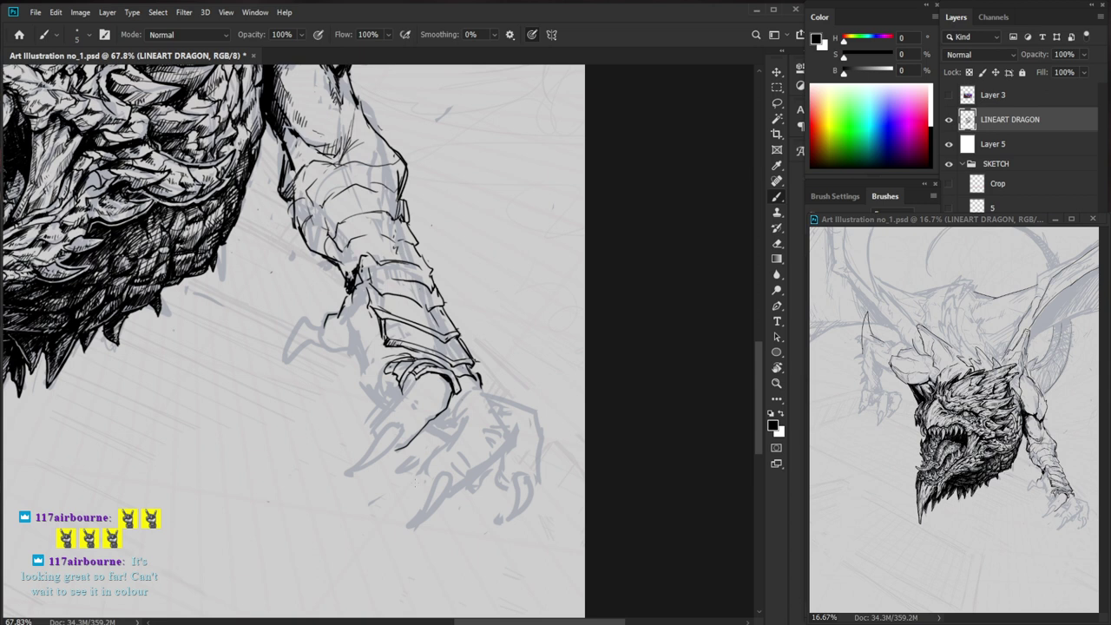
{"action": "key", "text": "z"}
{"action": "key", "text": "e"}
{"action": "mouse_move", "coordinate": [442, 418]}
{"action": "left_mouse_down"}
{"action": "mouse_move", "coordinate": [469, 418]}
{"action": "mouse_move", "coordinate": [399, 446]}
{"action": "mouse_move", "coordinate": [425, 427]}
{"action": "mouse_move", "coordinate": [378, 460]}
{"action": "left_mouse_up"}
{"action": "key", "text": "b"}
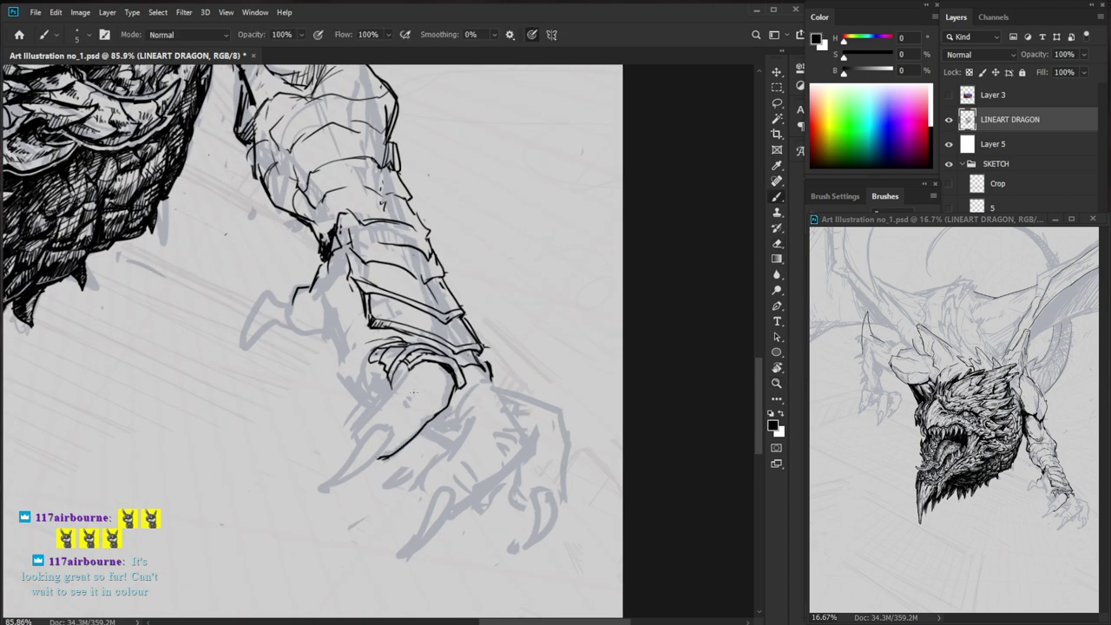
- Ink the first finger's inner contour from the knuckle rim down toward the claw
{"action": "left_click_drag", "start_coordinate": [408, 372], "coordinate": [383, 402]}
{"action": "key", "text": "z"}
{"action": "left_click_drag", "start_coordinate": [597, 403], "coordinate": [578, 417]}
{"action": "left_click_drag", "start_coordinate": [494, 441], "coordinate": [525, 453]}
{"action": "key", "text": "b"}
- Outline the long curved claw at the end of the first finger
{"action": "mouse_move", "coordinate": [382, 426]}
{"action": "left_mouse_down"}
{"action": "mouse_move", "coordinate": [391, 439]}
{"action": "mouse_move", "coordinate": [368, 467]}
{"action": "mouse_move", "coordinate": [327, 493]}
{"action": "left_mouse_up"}
{"action": "key", "text": "z"}
{"action": "left_click_drag", "start_coordinate": [408, 406], "coordinate": [334, 406]}
{"action": "key", "text": "b"}
{"action": "mouse_move", "coordinate": [490, 469]}
{"action": "left_mouse_down"}
{"action": "mouse_move", "coordinate": [564, 374]}
{"action": "mouse_move", "coordinate": [488, 375]}
{"action": "mouse_move", "coordinate": [610, 390]}
{"action": "mouse_move", "coordinate": [544, 387]}
{"action": "left_mouse_up"}
{"action": "key", "text": "z"}
{"action": "key", "text": "b"}
{"action": "key", "text": "z"}
{"action": "key", "text": "b"}
{"action": "key", "text": "z"}
{"action": "key", "text": "b"}
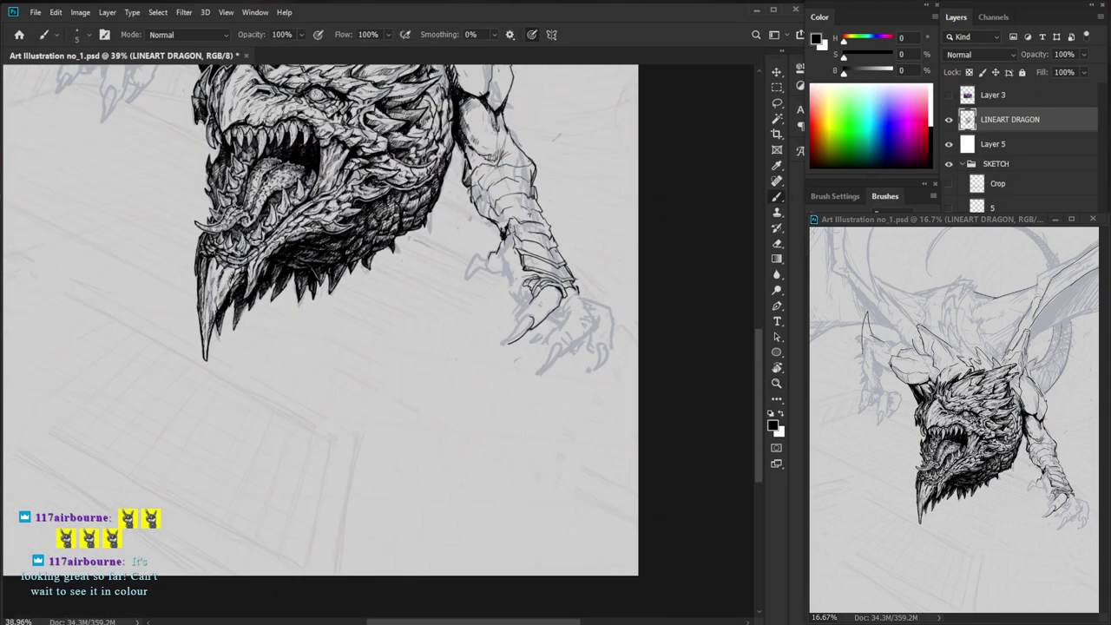
- Bring in the Polygon 3 perspective grid beneath the line art and make LINEART DRAGON the active layer
{"action": "left_click_drag", "start_coordinate": [1022, 144], "coordinate": [1029, 130]}
{"action": "left_click", "coordinate": [1034, 120]}
{"action": "key", "text": "z"}
{"action": "left_click_drag", "start_coordinate": [581, 440], "coordinate": [497, 477]}
{"action": "key", "text": "z"}
{"action": "left_click_drag", "start_coordinate": [484, 424], "coordinate": [556, 446]}
{"action": "key", "text": "z"}
{"action": "left_click_drag", "start_coordinate": [464, 408], "coordinate": [499, 409]}
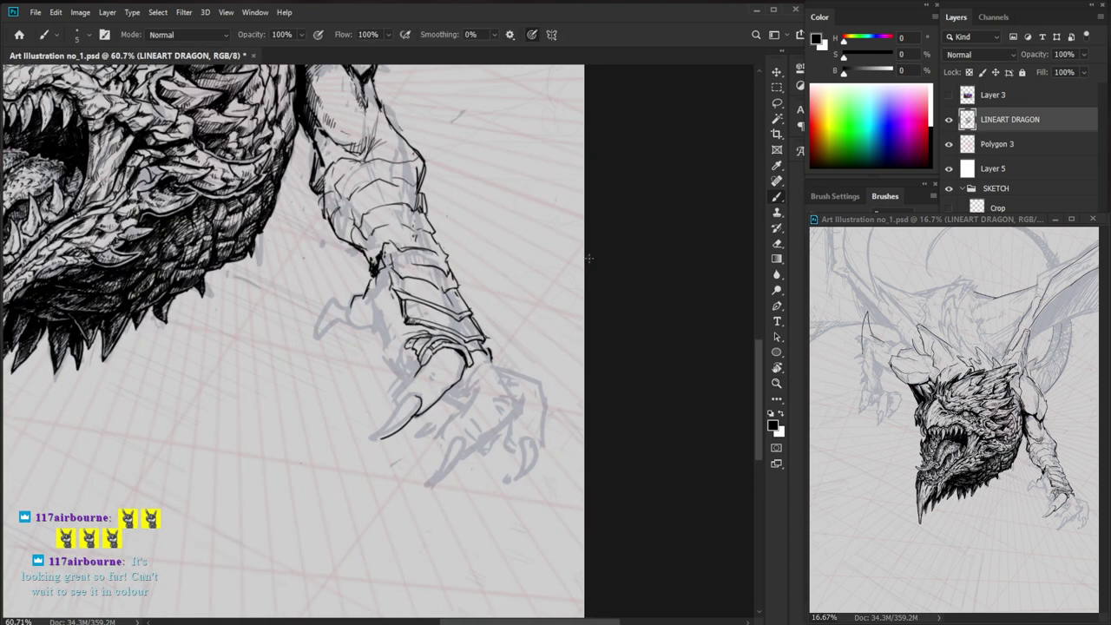
- Ink the fingertip contour wrapping around the base of the first finger's claw
{"action": "key", "text": "e"}
{"action": "key", "text": "b"}
{"action": "mouse_move", "coordinate": [422, 405]}
{"action": "left_mouse_down"}
{"action": "mouse_move", "coordinate": [370, 438]}
{"action": "mouse_move", "coordinate": [403, 400]}
{"action": "mouse_move", "coordinate": [425, 432]}
{"action": "mouse_move", "coordinate": [451, 426]}
{"action": "left_mouse_up"}
{"action": "key", "text": "z"}
{"action": "key", "text": "b"}
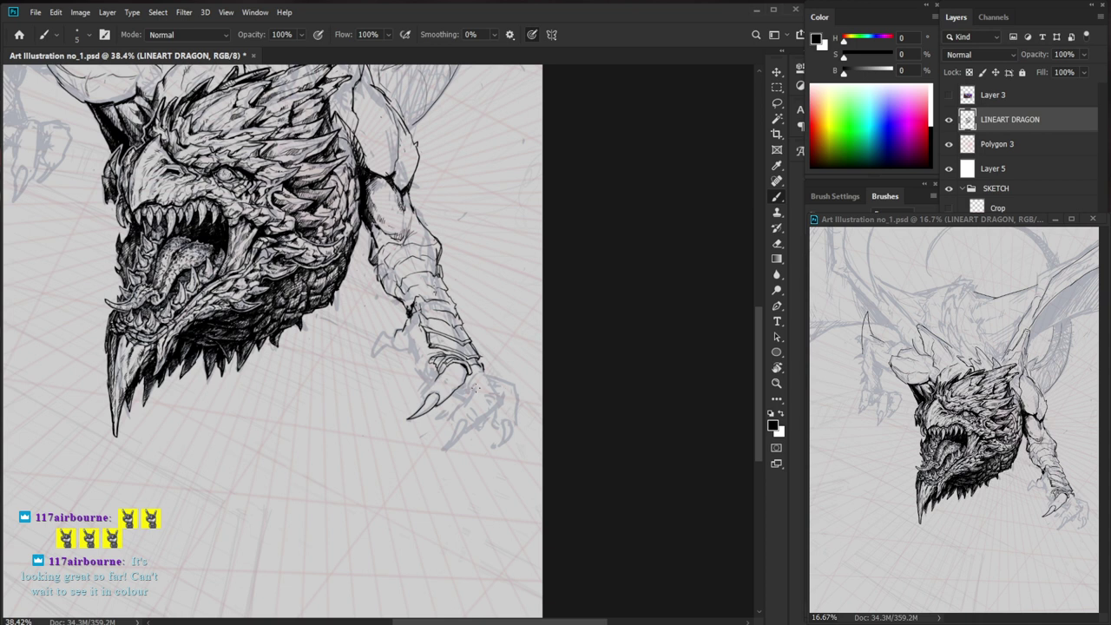
{"action": "key", "text": "z"}
{"action": "left_click_drag", "start_coordinate": [453, 392], "coordinate": [509, 393]}
{"action": "left_click_drag", "start_coordinate": [425, 369], "coordinate": [397, 404]}
{"action": "key", "text": "z"}
{"action": "left_click_drag", "start_coordinate": [525, 483], "coordinate": [477, 483]}
{"action": "key", "text": "z"}
{"action": "left_click_drag", "start_coordinate": [486, 431], "coordinate": [547, 432]}
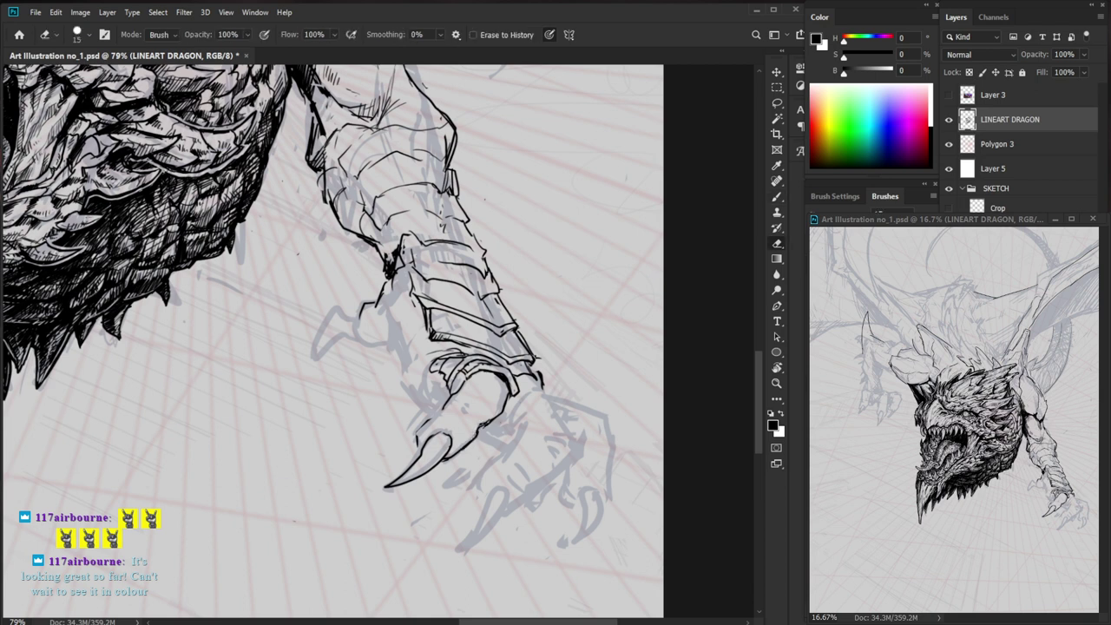
- Ink the lower edge of the rounded knuckle plate on the first finger and clean its outer side with the eraser
{"action": "left_click_drag", "start_coordinate": [486, 429], "coordinate": [456, 410]}
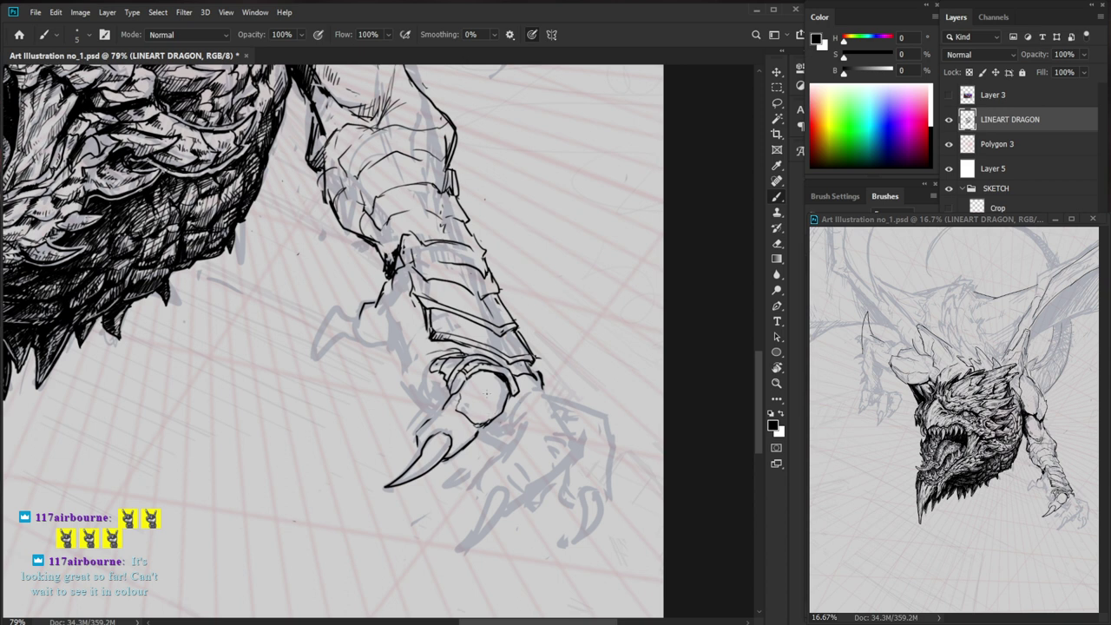
{"action": "key", "text": "e"}
{"action": "key", "text": "b"}
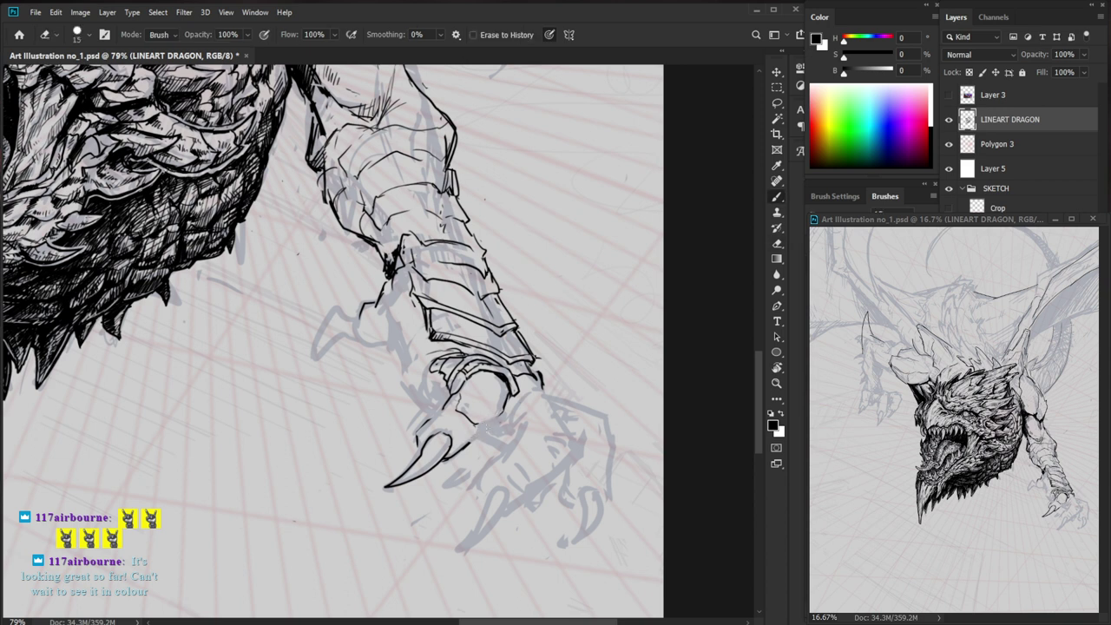
{"action": "key", "text": "e"}
{"action": "left_click_drag", "start_coordinate": [509, 396], "coordinate": [502, 412]}
{"action": "key", "text": "b"}
{"action": "mouse_move", "coordinate": [492, 412]}
{"action": "left_mouse_down"}
{"action": "mouse_move", "coordinate": [466, 390]}
{"action": "mouse_move", "coordinate": [471, 378]}
{"action": "mouse_move", "coordinate": [434, 421]}
{"action": "left_mouse_up"}
- Ink a second joint line below the knuckle plate and touch up the adjoining finger edge
{"action": "key", "text": "z"}
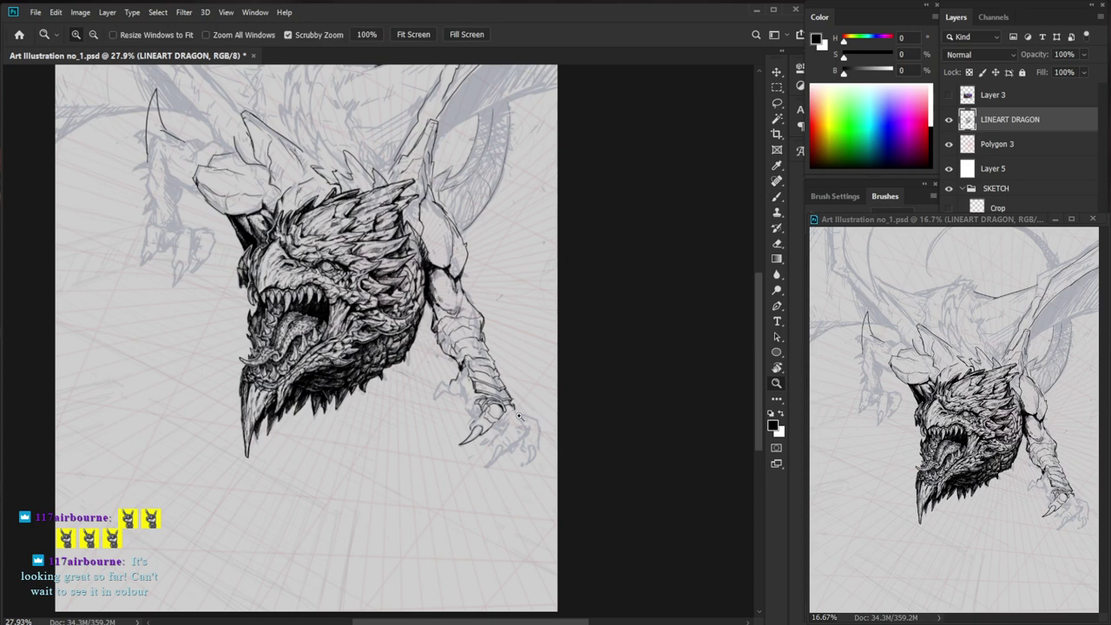
{"action": "scroll", "coordinate": [518, 416], "scroll_direction": "up", "scroll_amount": 5}
{"action": "key", "text": "b"}
{"action": "mouse_move", "coordinate": [469, 416]}
{"action": "left_mouse_down"}
{"action": "mouse_move", "coordinate": [483, 413]}
{"action": "mouse_move", "coordinate": [455, 429]}
{"action": "left_mouse_up"}
{"action": "key", "text": "e"}
{"action": "key", "text": "b"}
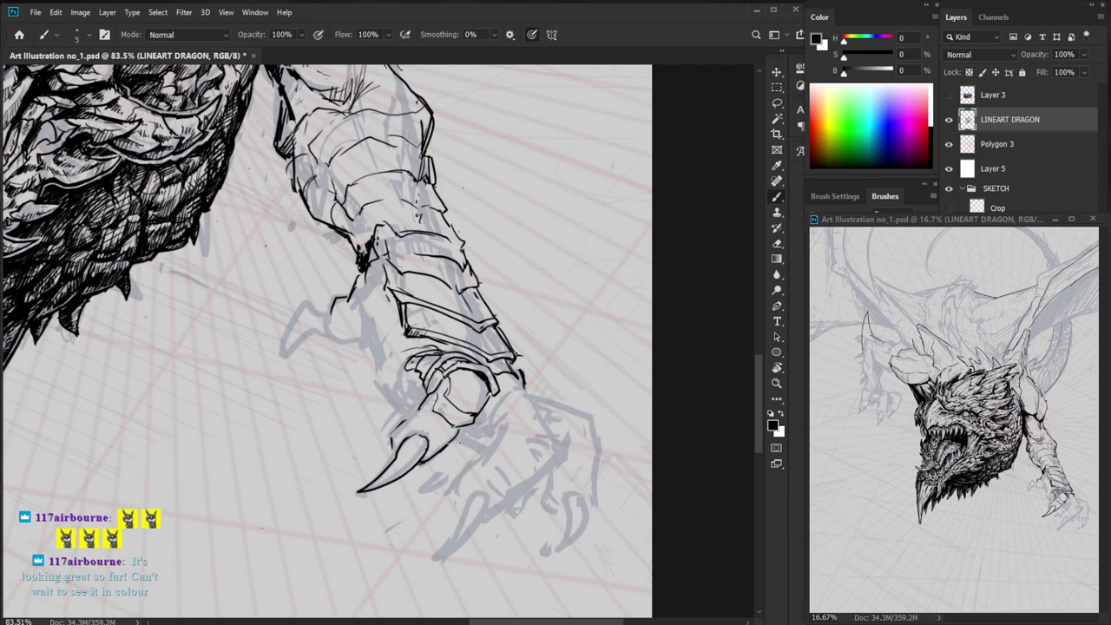
- Break the first finger's lower contour into stepped plate edges between the knuckle and the claw
{"action": "key", "text": "z"}
{"action": "mouse_move", "coordinate": [460, 439]}
{"action": "left_mouse_down"}
{"action": "mouse_move", "coordinate": [476, 439]}
{"action": "mouse_move", "coordinate": [435, 440]}
{"action": "mouse_move", "coordinate": [408, 414]}
{"action": "left_mouse_up"}
{"action": "key", "text": "e"}
{"action": "key", "text": "b"}
{"action": "key", "text": "z"}
{"action": "left_click_drag", "start_coordinate": [547, 421], "coordinate": [469, 421]}
{"action": "key", "text": "z"}
{"action": "left_click_drag", "start_coordinate": [534, 434], "coordinate": [599, 434]}
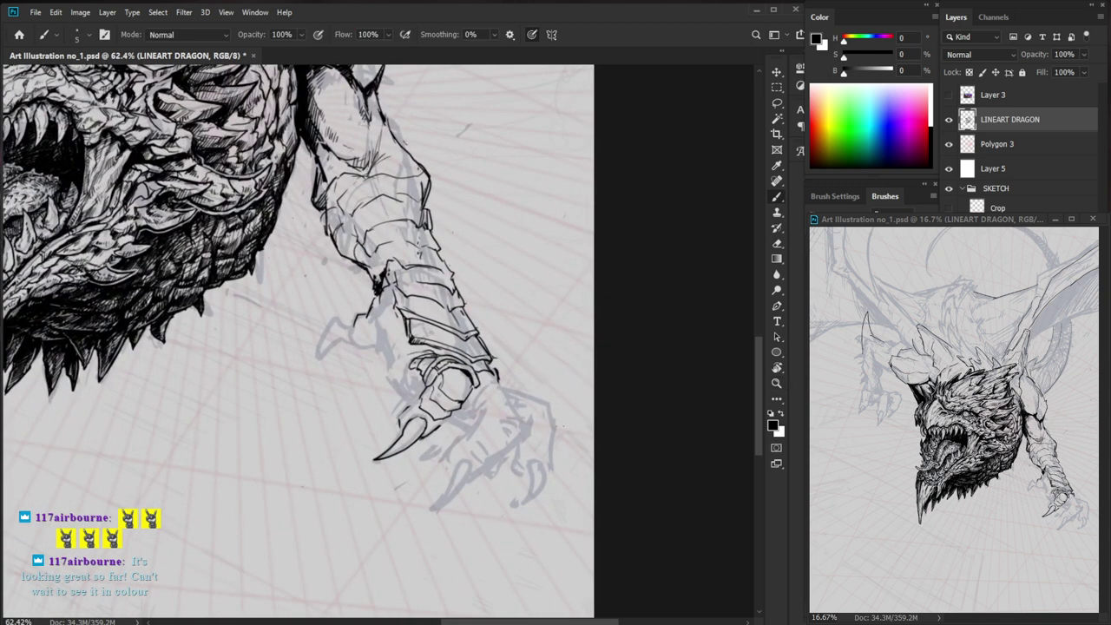
- Add short fold lines to the middle segment of the first finger, beside the knuckle plate
{"action": "key", "text": "z"}
{"action": "left_click", "coordinate": [493, 419]}
{"action": "key", "text": "e"}
{"action": "key", "text": "b"}
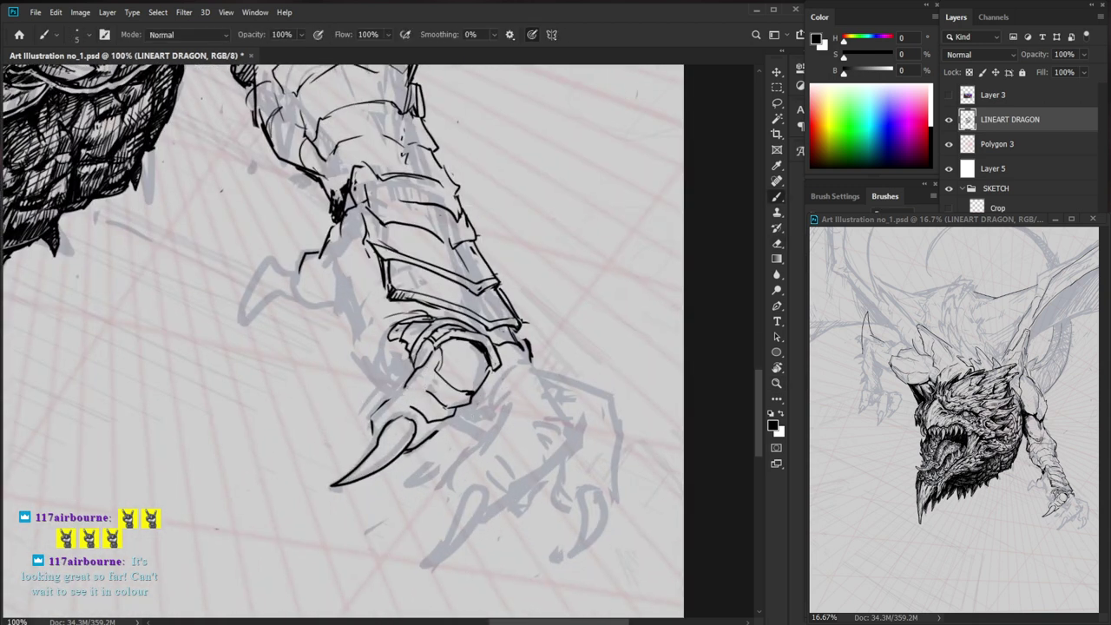
{"action": "left_click_drag", "start_coordinate": [411, 393], "coordinate": [407, 408]}
{"action": "key", "text": "space"}
{"action": "left_click_drag", "start_coordinate": [474, 434], "coordinate": [456, 437]}
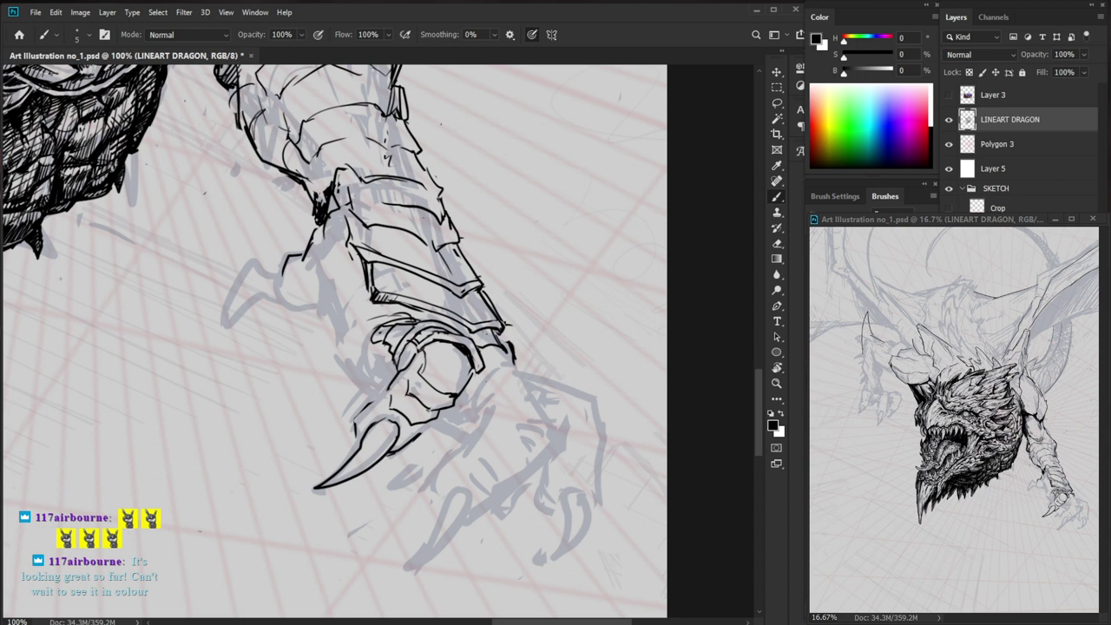
- Erase stray line work around the underside of the first finger's claw base
{"action": "key", "text": "e"}
{"action": "mouse_move", "coordinate": [399, 427]}
{"action": "left_mouse_down"}
{"action": "mouse_move", "coordinate": [368, 429]}
{"action": "mouse_move", "coordinate": [401, 429]}
{"action": "mouse_move", "coordinate": [387, 450]}
{"action": "left_mouse_up"}
{"action": "key", "text": "b"}
{"action": "key", "text": "z"}
{"action": "left_click_drag", "start_coordinate": [434, 440], "coordinate": [347, 440]}
{"action": "left_click_drag", "start_coordinate": [444, 450], "coordinate": [492, 451]}
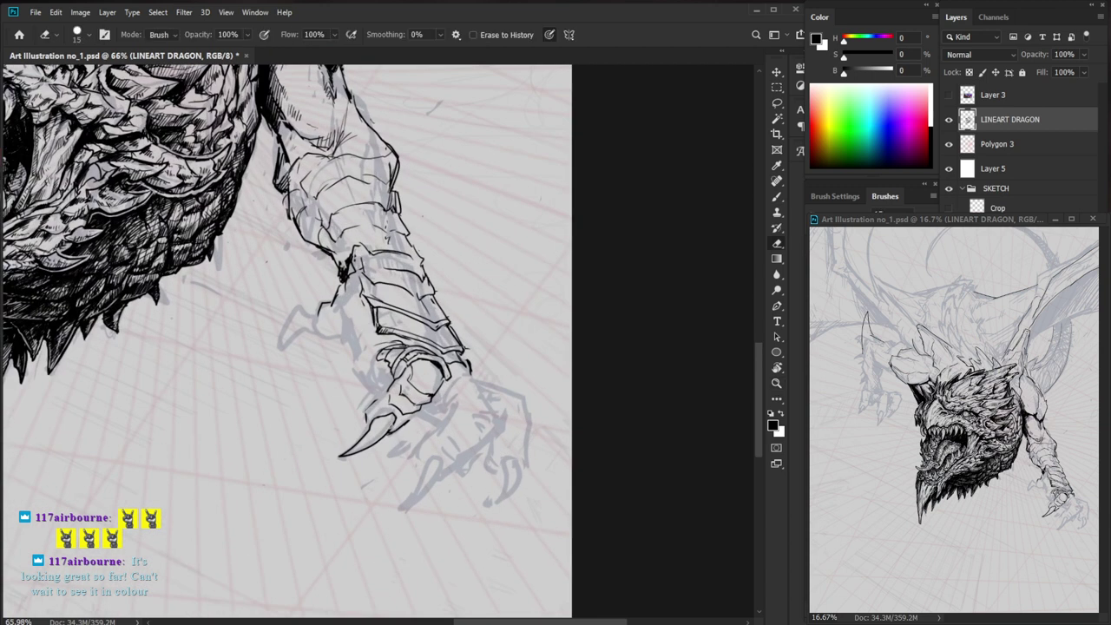
- Erase rough parts of the first claw's outline and redraw its lower edge toward the tip
{"action": "key", "text": "e"}
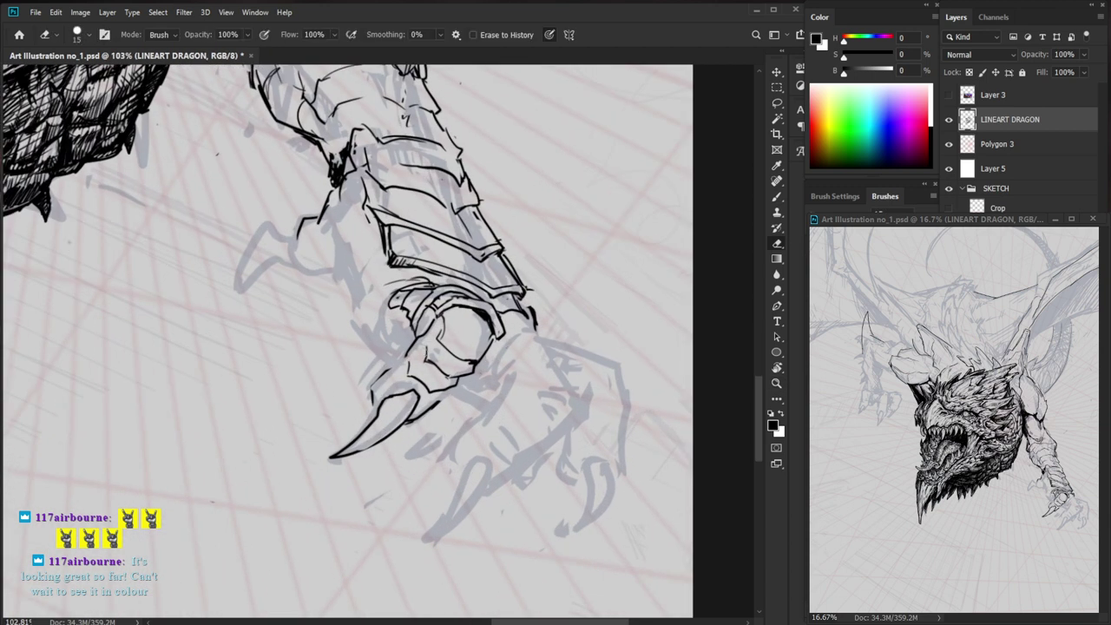
{"action": "mouse_move", "coordinate": [400, 394]}
{"action": "left_mouse_down"}
{"action": "mouse_move", "coordinate": [413, 391]}
{"action": "mouse_move", "coordinate": [332, 457]}
{"action": "left_mouse_up"}
{"action": "key", "text": "b"}
{"action": "key", "text": "z"}
{"action": "mouse_move", "coordinate": [442, 455]}
{"action": "left_mouse_down"}
{"action": "mouse_move", "coordinate": [390, 456]}
{"action": "mouse_move", "coordinate": [481, 441]}
{"action": "mouse_move", "coordinate": [369, 463]}
{"action": "left_mouse_up"}
{"action": "key", "text": "e"}
{"action": "key", "text": "b"}
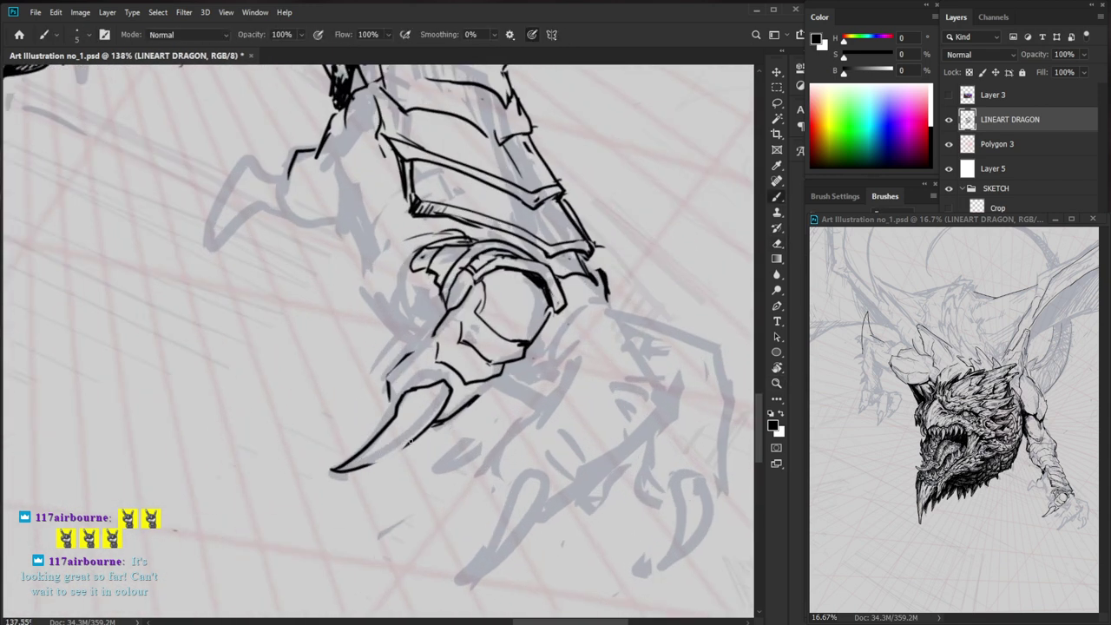
{"action": "left_click_drag", "start_coordinate": [425, 432], "coordinate": [340, 470]}
- Trim the first claw's outer edge and tip with the eraser and touch up the line
{"action": "left_click_drag", "start_coordinate": [589, 454], "coordinate": [514, 494]}
{"action": "key", "text": "e"}
{"action": "mouse_move", "coordinate": [364, 422]}
{"action": "left_mouse_down"}
{"action": "mouse_move", "coordinate": [286, 493]}
{"action": "mouse_move", "coordinate": [374, 425]}
{"action": "mouse_move", "coordinate": [333, 426]}
{"action": "mouse_move", "coordinate": [251, 509]}
{"action": "mouse_move", "coordinate": [235, 514]}
{"action": "mouse_move", "coordinate": [245, 516]}
{"action": "left_mouse_up"}
{"action": "key", "text": "b"}
{"action": "key", "text": "e"}
{"action": "key", "text": "b"}
{"action": "key", "text": "z"}
{"action": "left_click_drag", "start_coordinate": [447, 455], "coordinate": [382, 460]}
{"action": "left_click_drag", "start_coordinate": [463, 447], "coordinate": [504, 447]}
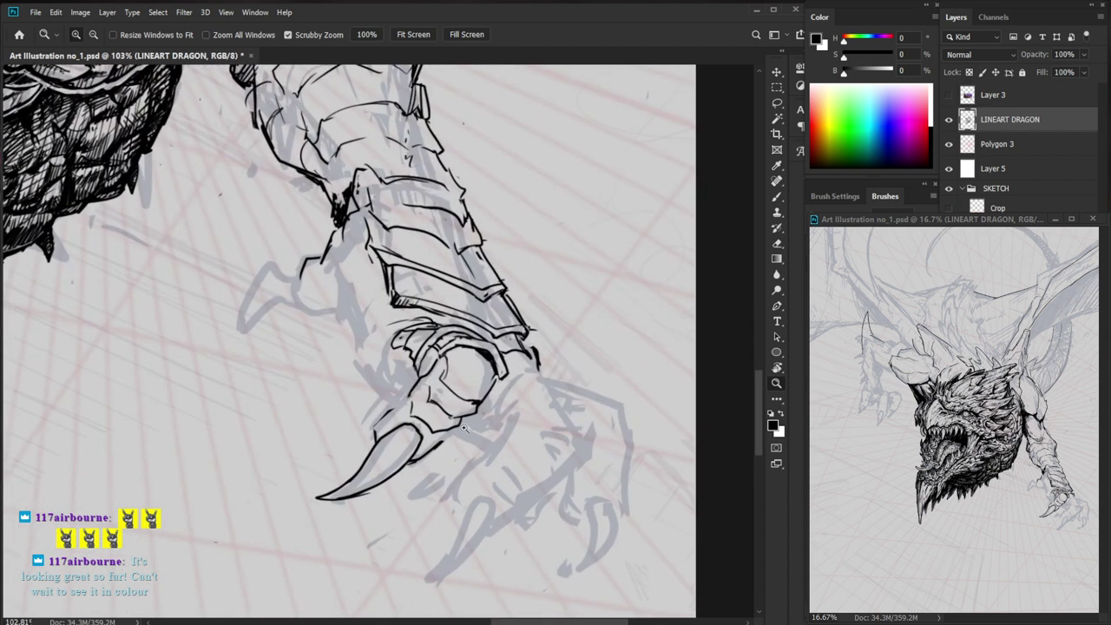
- Redraw the upper edge of the first claw as one cleaner curve running to its tip
{"action": "key", "text": "e"}
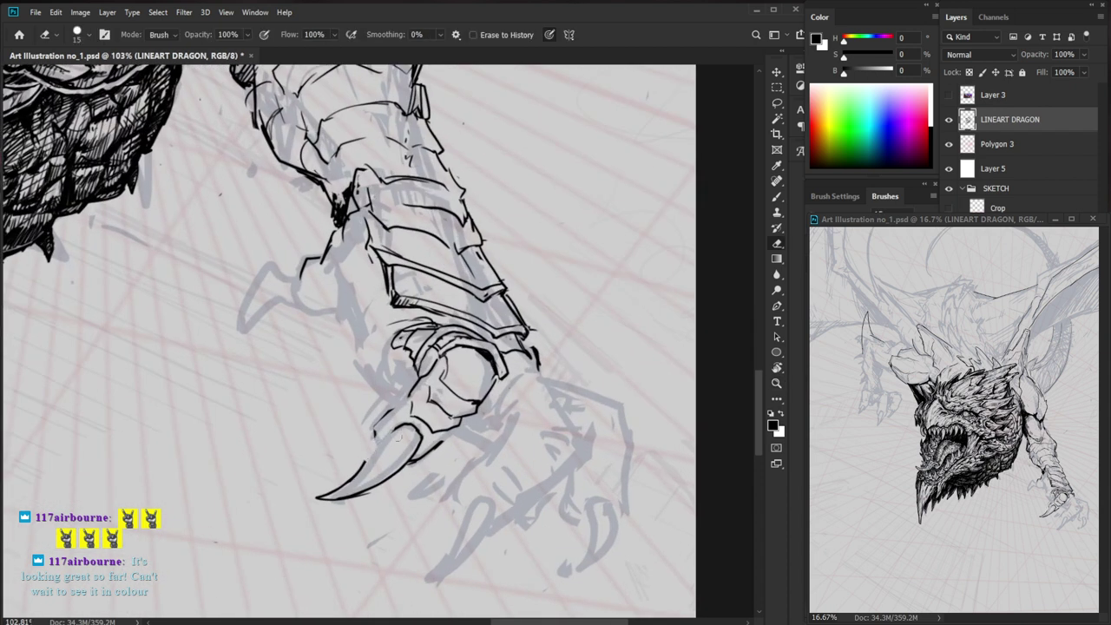
{"action": "key", "text": "b"}
{"action": "left_click_drag", "start_coordinate": [392, 430], "coordinate": [334, 489]}
{"action": "key", "text": "e"}
{"action": "key", "text": "b"}
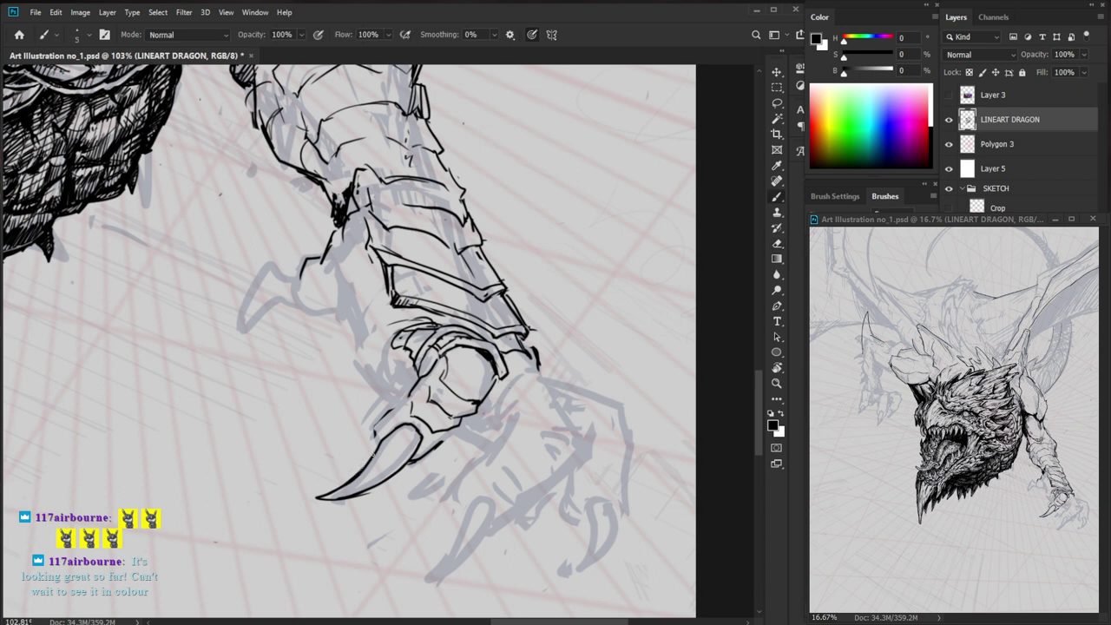
{"action": "mouse_move", "coordinate": [382, 441]}
{"action": "left_mouse_down"}
{"action": "mouse_move", "coordinate": [352, 480]}
{"action": "mouse_move", "coordinate": [316, 499]}
{"action": "left_mouse_up"}
{"action": "left_click_drag", "start_coordinate": [425, 475], "coordinate": [366, 526]}
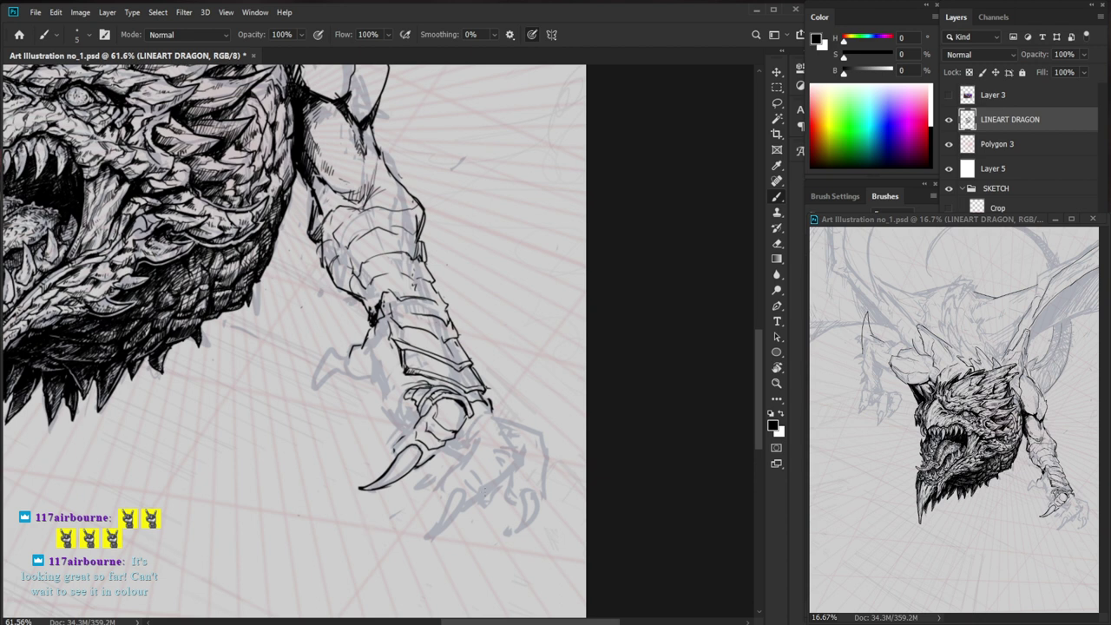
- Clean up the lines where the first claw meets the fingertip, alternating brush and eraser
{"action": "key", "text": "z"}
{"action": "left_click_drag", "start_coordinate": [434, 462], "coordinate": [473, 462]}
{"action": "key", "text": "e"}
{"action": "key", "text": "b"}
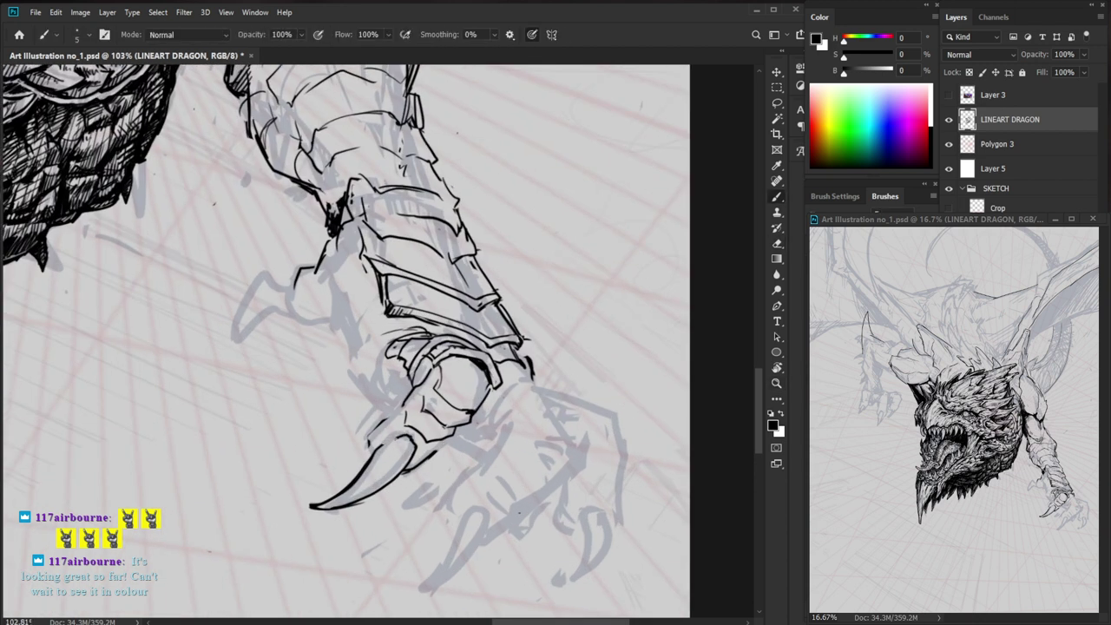
{"action": "key", "text": "e"}
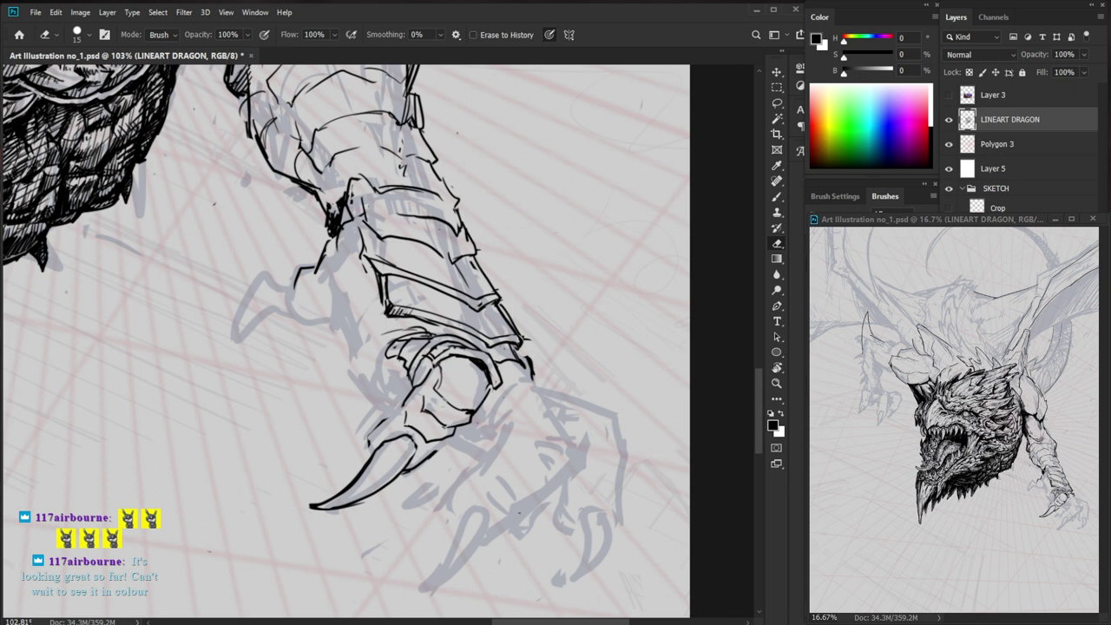
{"action": "key", "text": "b"}
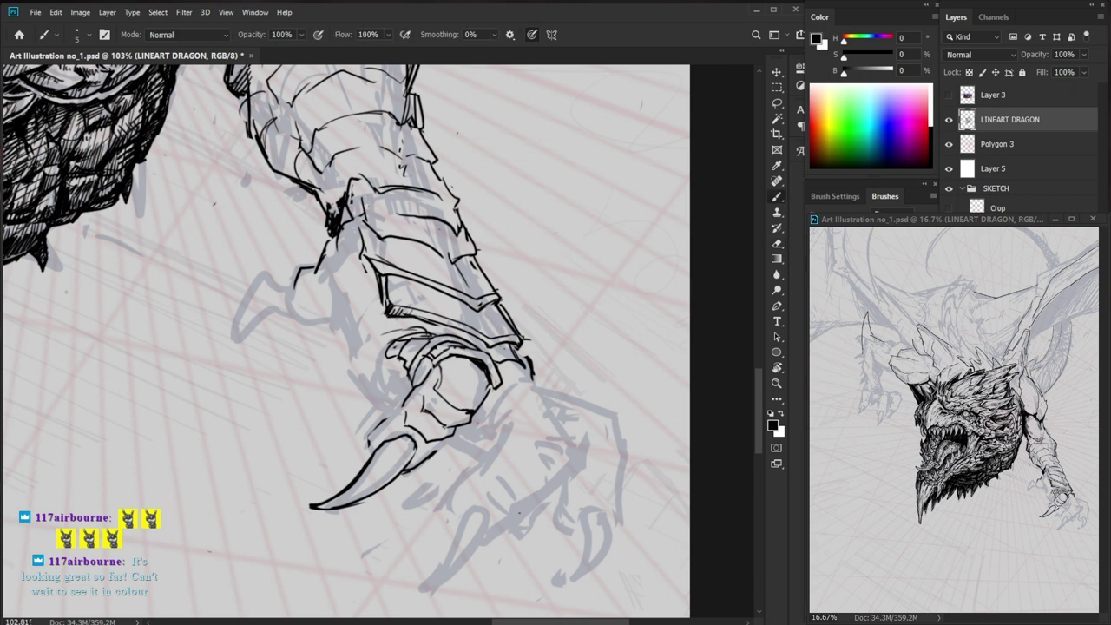
{"action": "key", "text": "e"}
{"action": "key", "text": "b"}
{"action": "key", "text": "e"}
{"action": "mouse_move", "coordinate": [427, 444]}
{"action": "left_mouse_down"}
{"action": "mouse_move", "coordinate": [446, 436]}
{"action": "mouse_move", "coordinate": [433, 453]}
{"action": "mouse_move", "coordinate": [373, 454]}
{"action": "left_mouse_up"}
{"action": "key", "text": "b"}
- Ink a rounded fold on the inner side of the first knuckle, extending below the existing small folds
{"action": "key", "text": "z"}
{"action": "left_click_drag", "start_coordinate": [478, 431], "coordinate": [470, 402]}
{"action": "key", "text": "b"}
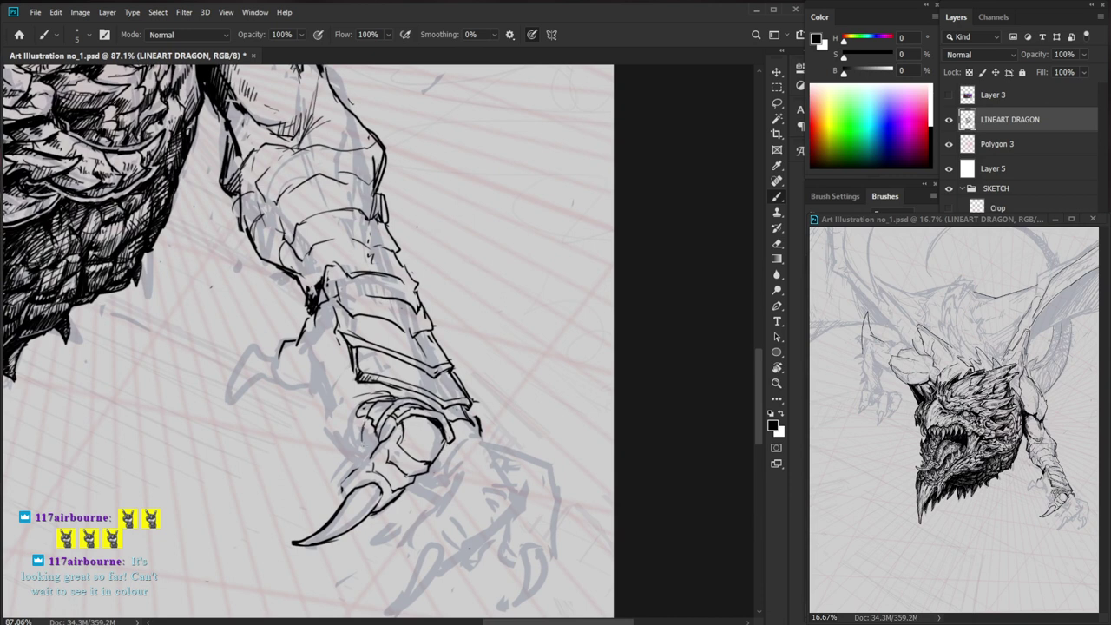
{"action": "mouse_move", "coordinate": [362, 438]}
{"action": "left_mouse_down"}
{"action": "mouse_move", "coordinate": [366, 452]}
{"action": "mouse_move", "coordinate": [351, 438]}
{"action": "mouse_move", "coordinate": [358, 459]}
{"action": "mouse_move", "coordinate": [371, 444]}
{"action": "left_mouse_up"}
{"action": "left_click_drag", "start_coordinate": [380, 436], "coordinate": [374, 450]}
{"action": "key", "text": "z"}
{"action": "mouse_move", "coordinate": [494, 439]}
{"action": "left_mouse_down"}
{"action": "mouse_move", "coordinate": [452, 475]}
{"action": "mouse_move", "coordinate": [539, 443]}
{"action": "left_mouse_up"}
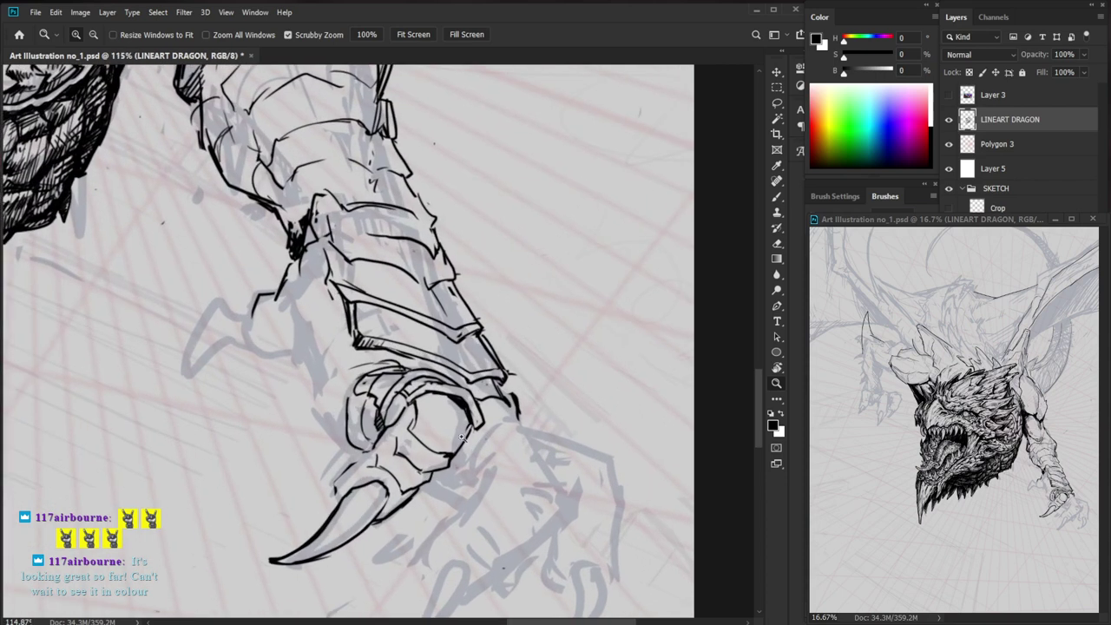
- Shade the rounded folds on the inner side of the first knuckle with short hatching strokes
{"action": "key", "text": "b"}
{"action": "mouse_move", "coordinate": [357, 417]}
{"action": "left_mouse_down"}
{"action": "mouse_move", "coordinate": [350, 436]}
{"action": "mouse_move", "coordinate": [362, 424]}
{"action": "left_mouse_up"}
{"action": "left_click_drag", "start_coordinate": [371, 421], "coordinate": [362, 426]}
{"action": "key", "text": "e"}
{"action": "key", "text": "b"}
{"action": "left_click_drag", "start_coordinate": [371, 419], "coordinate": [365, 429]}
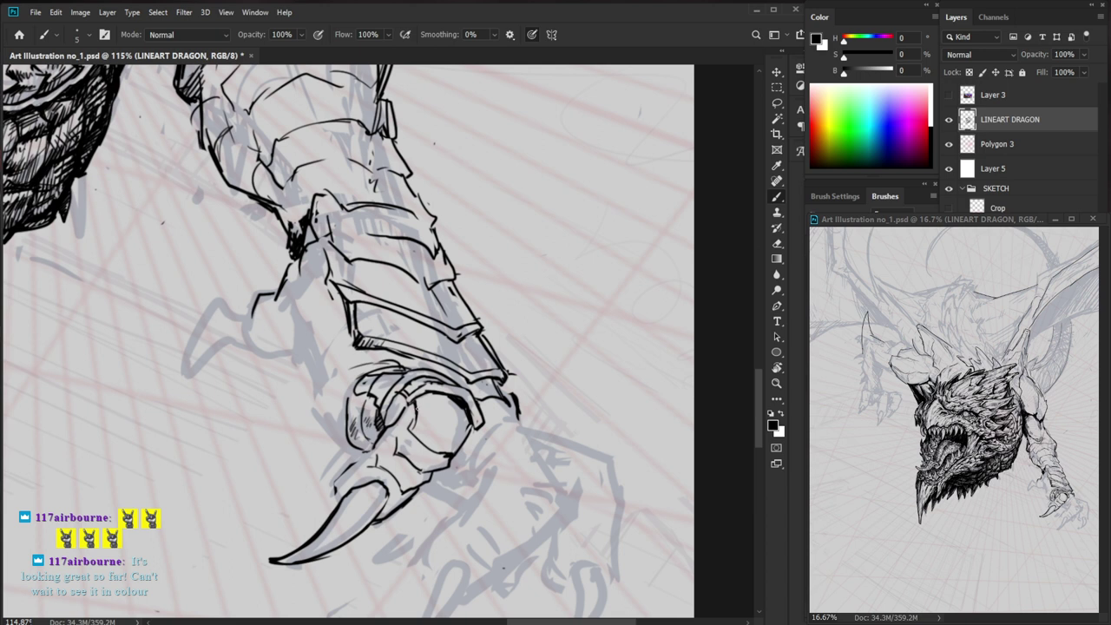
{"action": "key", "text": "e"}
{"action": "key", "text": "b"}
{"action": "left_click_drag", "start_coordinate": [370, 397], "coordinate": [363, 401]}
{"action": "left_click_drag", "start_coordinate": [367, 395], "coordinate": [363, 402]}
{"action": "key", "text": "z"}
{"action": "left_click_drag", "start_coordinate": [432, 460], "coordinate": [365, 460]}
{"action": "left_click_drag", "start_coordinate": [509, 385], "coordinate": [516, 441]}
{"action": "key", "text": "z"}
{"action": "left_click_drag", "start_coordinate": [434, 461], "coordinate": [447, 461]}
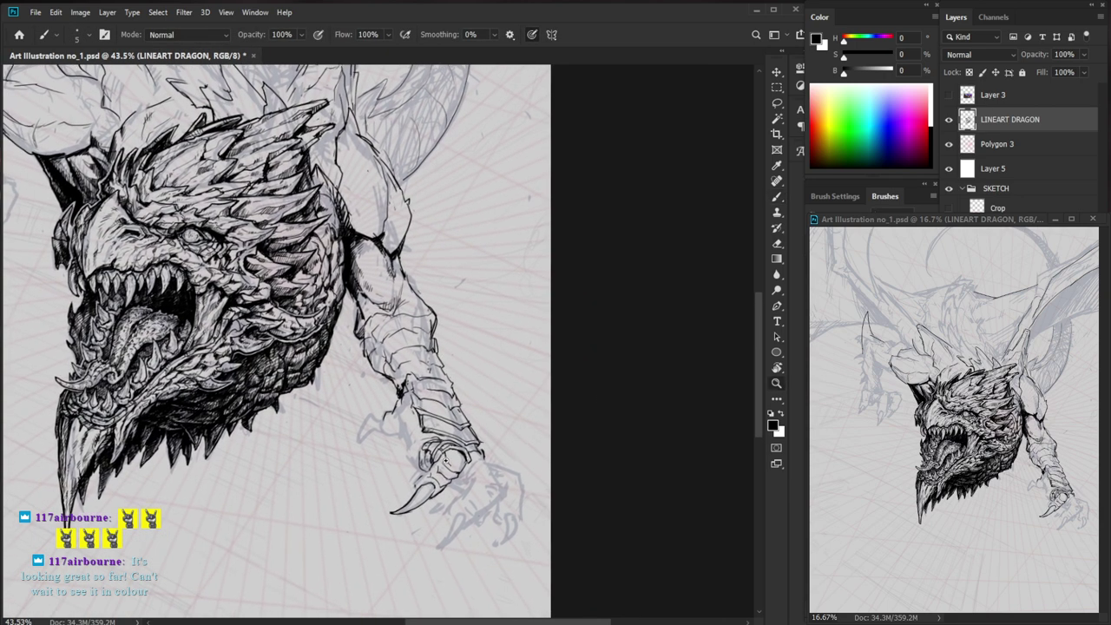
- Ink the inner edge of the wrist with short strokes running up from the base of the thumb
{"action": "scroll", "coordinate": [444, 459], "scroll_direction": "up", "scroll_amount": 2}
{"action": "key", "text": "z"}
{"action": "left_click_drag", "start_coordinate": [128, 165], "coordinate": [171, 198]}
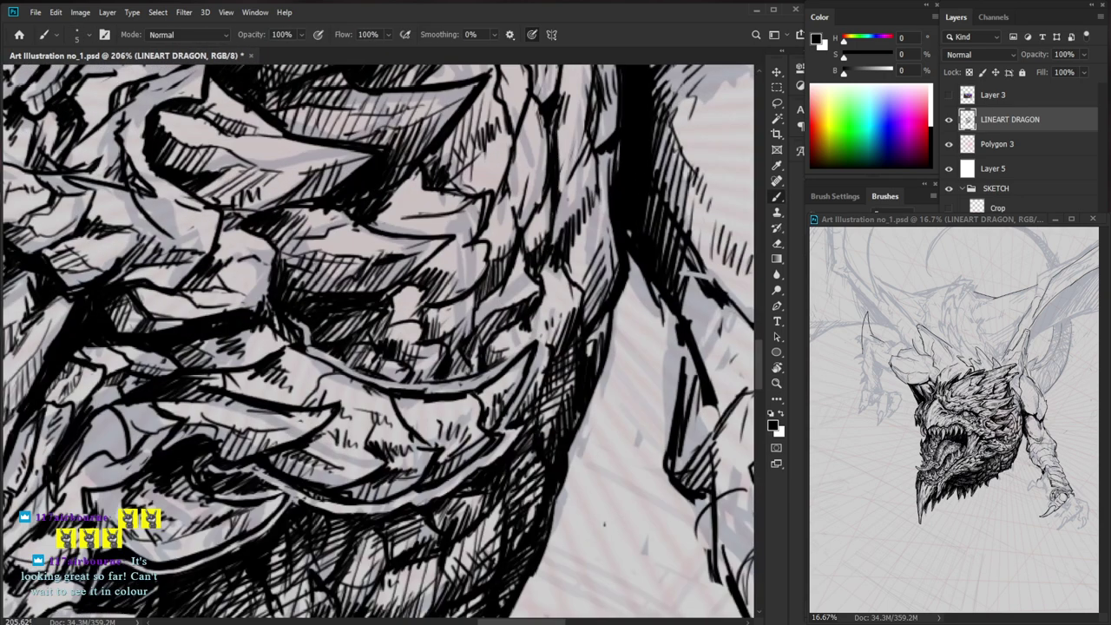
{"action": "key", "text": "z"}
{"action": "left_click_drag", "start_coordinate": [269, 205], "coordinate": [205, 205]}
{"action": "left_click_drag", "start_coordinate": [613, 513], "coordinate": [519, 461]}
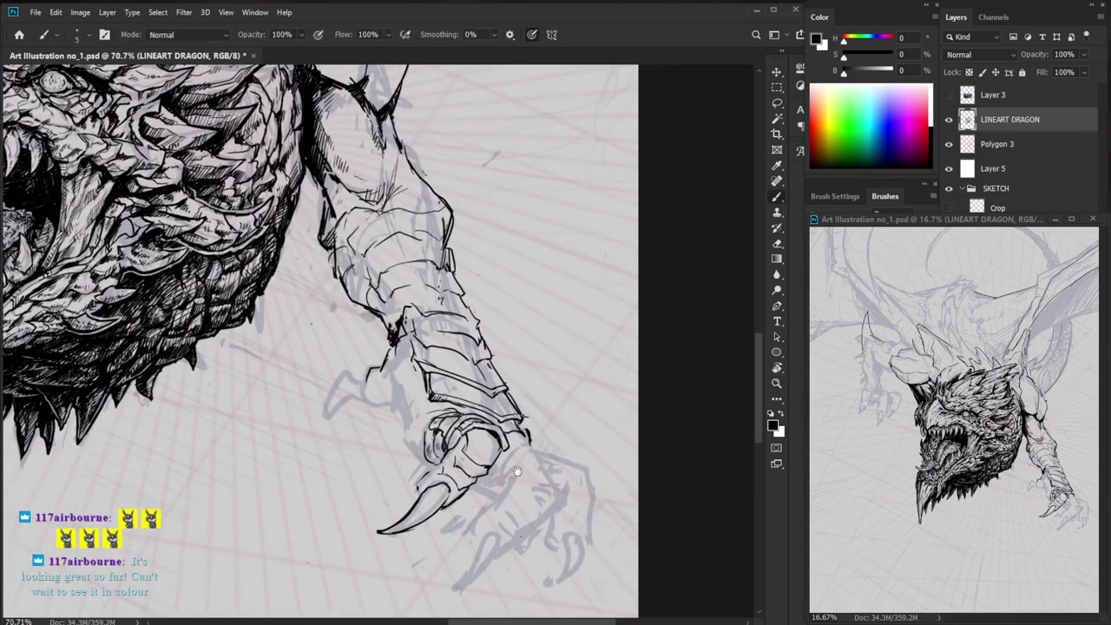
{"action": "key", "text": "z"}
{"action": "left_click_drag", "start_coordinate": [145, 120], "coordinate": [192, 120]}
{"action": "mouse_move", "coordinate": [192, 120]}
{"action": "left_mouse_down"}
{"action": "mouse_move", "coordinate": [335, 261]}
{"action": "mouse_move", "coordinate": [271, 285]}
{"action": "mouse_move", "coordinate": [278, 299]}
{"action": "left_mouse_up"}
{"action": "mouse_move", "coordinate": [279, 250]}
{"action": "left_mouse_down"}
{"action": "mouse_move", "coordinate": [315, 241]}
{"action": "mouse_move", "coordinate": [303, 238]}
{"action": "mouse_move", "coordinate": [305, 211]}
{"action": "mouse_move", "coordinate": [302, 235]}
{"action": "mouse_move", "coordinate": [269, 240]}
{"action": "mouse_move", "coordinate": [276, 301]}
{"action": "mouse_move", "coordinate": [263, 296]}
{"action": "mouse_move", "coordinate": [276, 304]}
{"action": "mouse_move", "coordinate": [227, 291]}
{"action": "mouse_move", "coordinate": [233, 283]}
{"action": "left_mouse_up"}
{"action": "key", "text": "e"}
{"action": "key", "text": "b"}
{"action": "key", "text": "e"}
{"action": "key", "text": "b"}
{"action": "key", "text": "e"}
{"action": "key", "text": "b"}
{"action": "key", "text": "e"}
{"action": "key", "text": "b"}
{"action": "left_click_drag", "start_coordinate": [230, 295], "coordinate": [239, 279]}
{"action": "left_click_drag", "start_coordinate": [246, 277], "coordinate": [252, 259]}
{"action": "left_click_drag", "start_coordinate": [253, 269], "coordinate": [269, 253]}
- Ink the inner edge of the palm running down from the base of the thumb
{"action": "left_click_drag", "start_coordinate": [351, 244], "coordinate": [273, 252]}
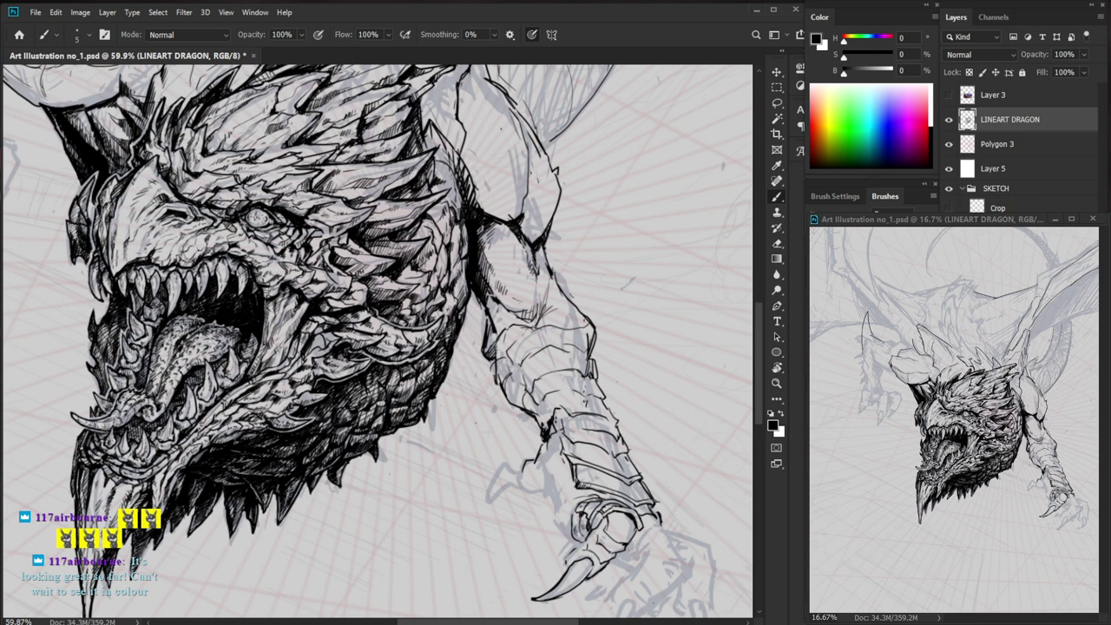
{"action": "key", "text": "z"}
{"action": "mouse_move", "coordinate": [630, 500]}
{"action": "left_mouse_down"}
{"action": "mouse_move", "coordinate": [677, 500]}
{"action": "mouse_move", "coordinate": [666, 459]}
{"action": "mouse_move", "coordinate": [603, 401]}
{"action": "left_mouse_up"}
{"action": "key", "text": "space"}
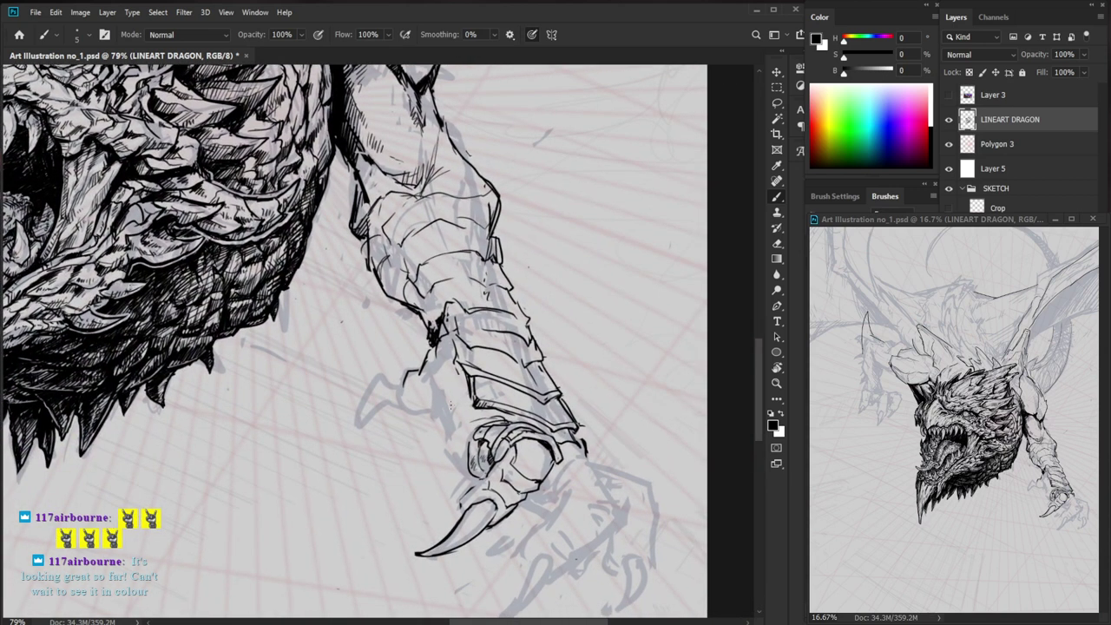
{"action": "mouse_move", "coordinate": [440, 412]}
{"action": "left_mouse_down"}
{"action": "mouse_move", "coordinate": [454, 461]}
{"action": "mouse_move", "coordinate": [464, 421]}
{"action": "mouse_move", "coordinate": [450, 433]}
{"action": "mouse_move", "coordinate": [448, 423]}
{"action": "left_mouse_up"}
{"action": "left_click_drag", "start_coordinate": [421, 384], "coordinate": [439, 411]}
{"action": "key", "text": "z"}
{"action": "left_click_drag", "start_coordinate": [544, 405], "coordinate": [490, 406]}
{"action": "left_click_drag", "start_coordinate": [589, 441], "coordinate": [632, 445]}
- Extend the palm's inner edge around the first knuckle and clean it up with brush and eraser
{"action": "key", "text": "e"}
{"action": "key", "text": "b"}
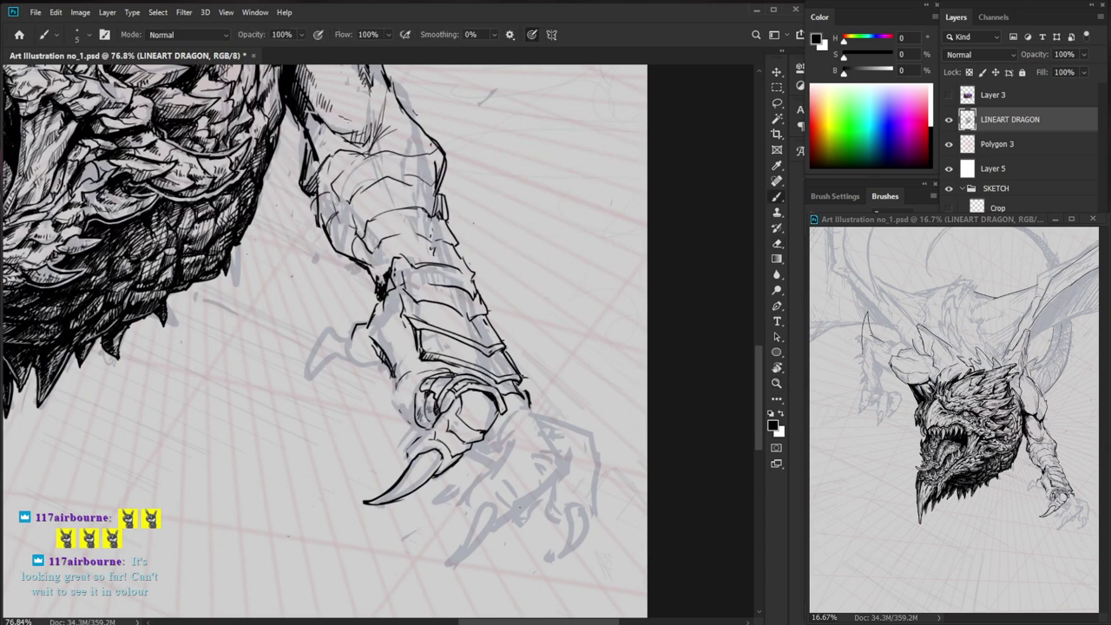
{"action": "left_click_drag", "start_coordinate": [397, 406], "coordinate": [420, 428]}
{"action": "left_click_drag", "start_coordinate": [398, 387], "coordinate": [399, 412]}
{"action": "key", "text": "z"}
{"action": "left_click_drag", "start_coordinate": [522, 413], "coordinate": [491, 413]}
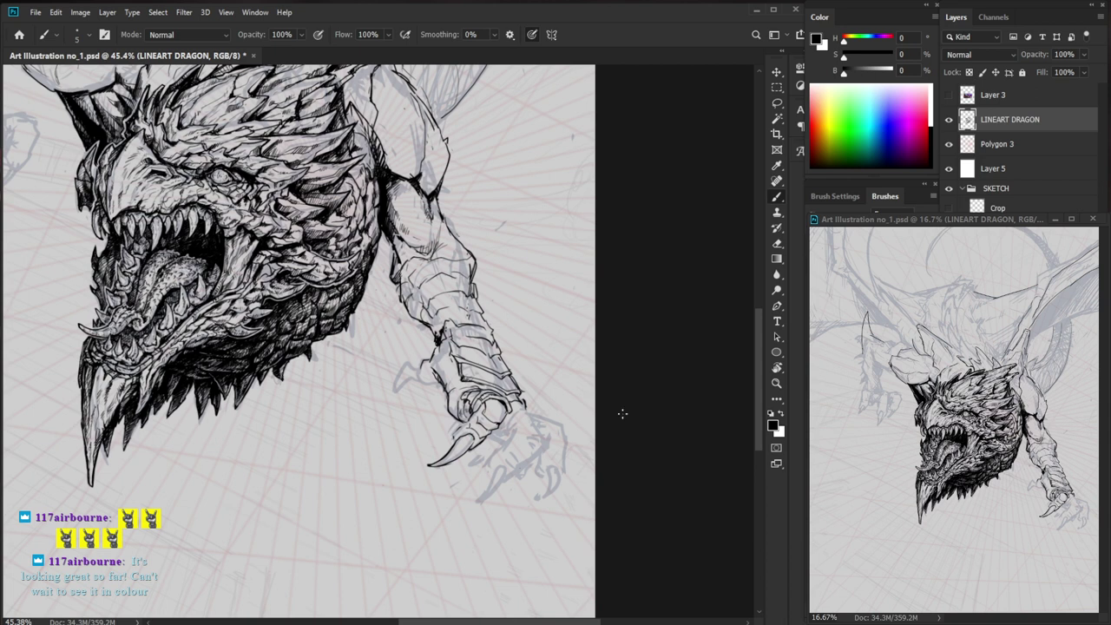
{"action": "key", "text": "e"}
{"action": "mouse_move", "coordinate": [485, 439]}
{"action": "left_mouse_down"}
{"action": "mouse_move", "coordinate": [564, 440]}
{"action": "mouse_move", "coordinate": [461, 437]}
{"action": "mouse_move", "coordinate": [486, 439]}
{"action": "mouse_move", "coordinate": [460, 426]}
{"action": "left_mouse_up"}
{"action": "key", "text": "b"}
{"action": "key", "text": "e"}
{"action": "key", "text": "b"}
- Ink the inner contour of the second finger as one long curve descending beside the first finger
{"action": "left_click_drag", "start_coordinate": [583, 497], "coordinate": [552, 445]}
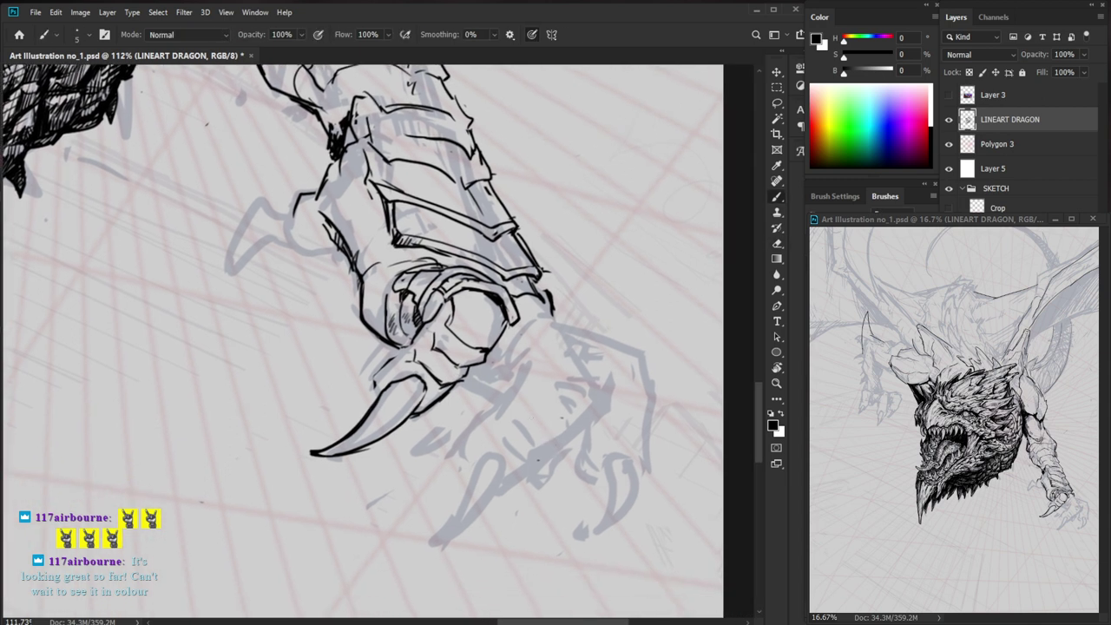
{"action": "key", "text": "e"}
{"action": "key", "text": "b"}
{"action": "mouse_move", "coordinate": [526, 363]}
{"action": "left_mouse_down"}
{"action": "mouse_move", "coordinate": [514, 396]}
{"action": "mouse_move", "coordinate": [465, 449]}
{"action": "mouse_move", "coordinate": [465, 479]}
{"action": "left_mouse_up"}
- Ink the outer contour of the second finger's first segment, running down from the wrist's outer edge
{"action": "key", "text": "z"}
{"action": "left_click_drag", "start_coordinate": [544, 444], "coordinate": [519, 469]}
{"action": "left_click_drag", "start_coordinate": [568, 411], "coordinate": [601, 412]}
{"action": "key", "text": "b"}
{"action": "mouse_move", "coordinate": [532, 383]}
{"action": "left_mouse_down"}
{"action": "mouse_move", "coordinate": [552, 420]}
{"action": "mouse_move", "coordinate": [551, 408]}
{"action": "mouse_move", "coordinate": [556, 416]}
{"action": "mouse_move", "coordinate": [500, 410]}
{"action": "mouse_move", "coordinate": [547, 426]}
{"action": "left_mouse_up"}
- Ink the rounded base of the thumb over the sketch on the inner side of the wrist
{"action": "key", "text": "e"}
{"action": "key", "text": "b"}
{"action": "mouse_move", "coordinate": [403, 319]}
{"action": "left_mouse_down"}
{"action": "mouse_move", "coordinate": [412, 338]}
{"action": "mouse_move", "coordinate": [386, 348]}
{"action": "mouse_move", "coordinate": [363, 339]}
{"action": "mouse_move", "coordinate": [374, 317]}
{"action": "left_mouse_up"}
{"action": "key", "text": "z"}
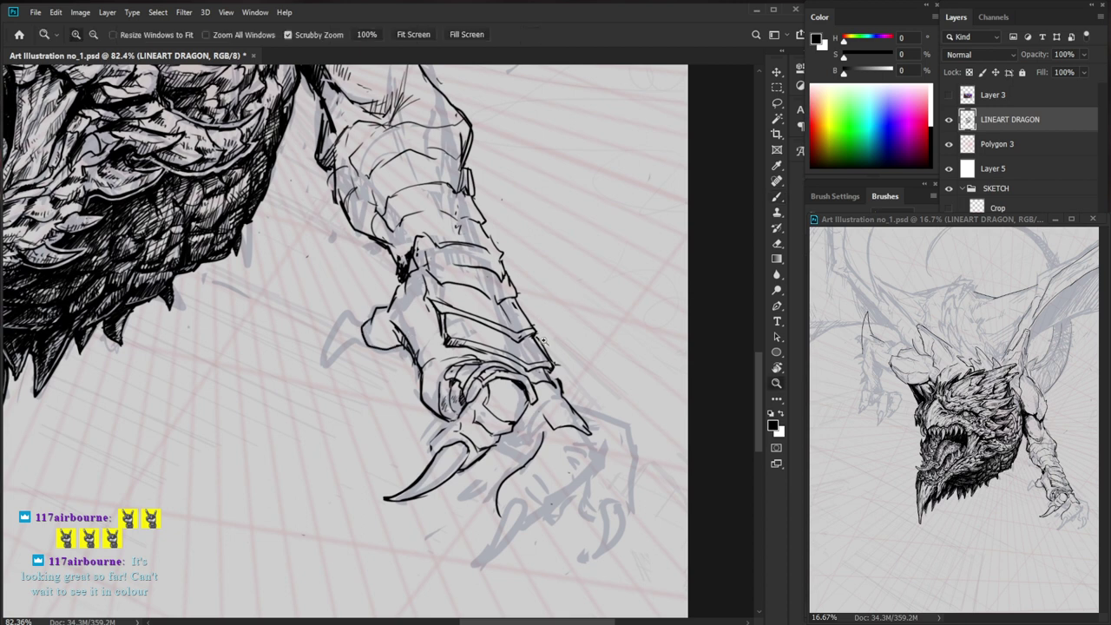
{"action": "left_click_drag", "start_coordinate": [543, 340], "coordinate": [511, 417]}
{"action": "left_click_drag", "start_coordinate": [470, 456], "coordinate": [541, 459]}
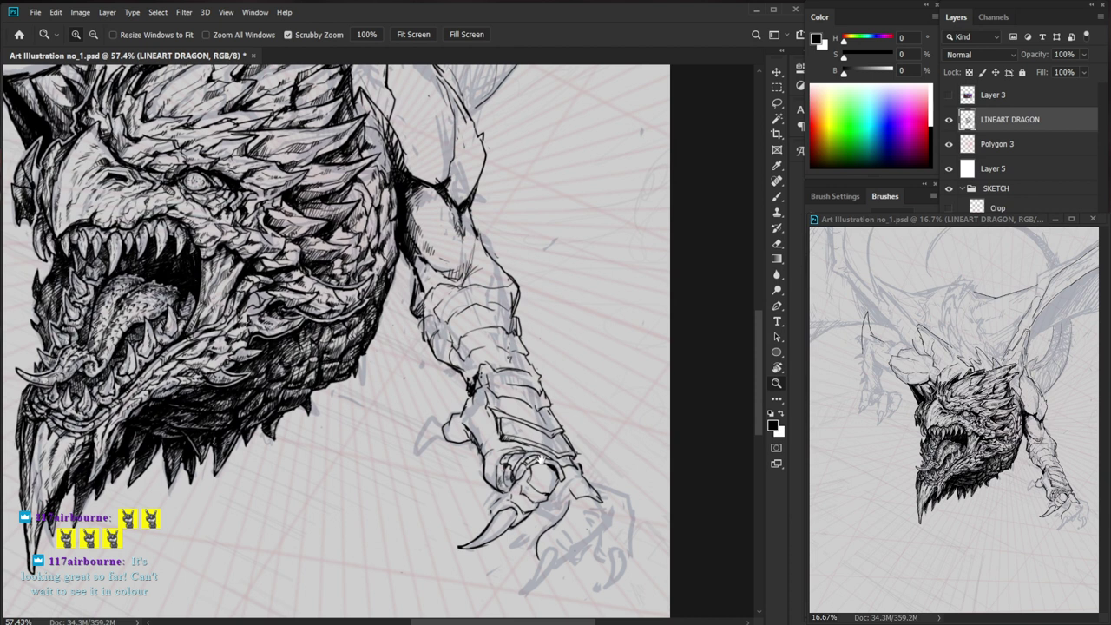
{"action": "scroll", "coordinate": [484, 460], "scroll_direction": "up", "scroll_amount": 2}
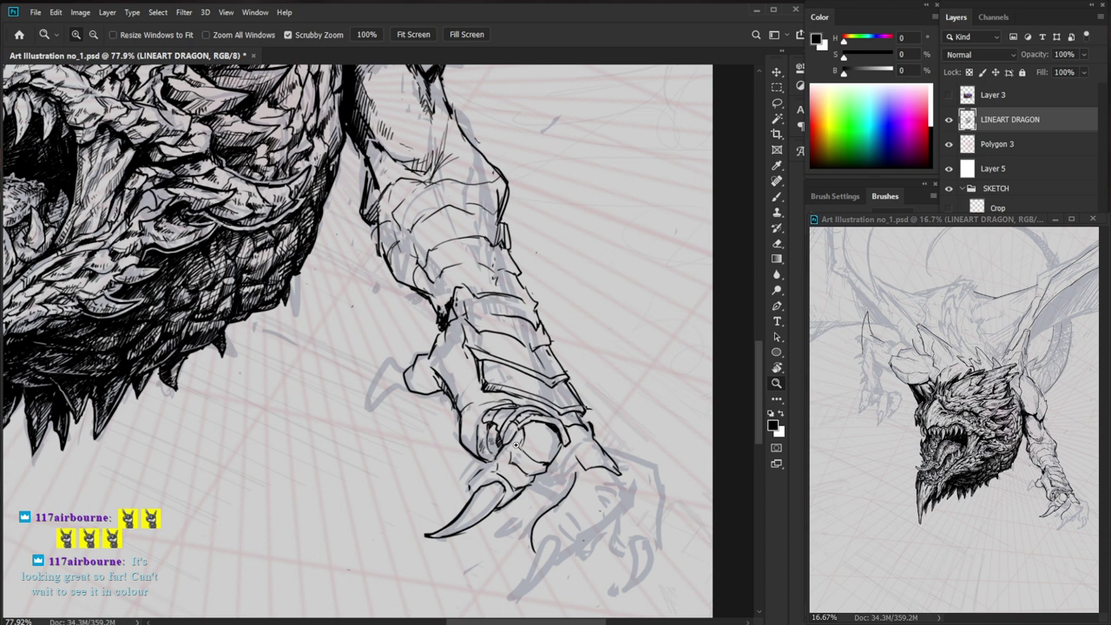
- Rework the second finger's first segment below the wrist, erasing and re-inking parts of its outer line
{"action": "left_click", "coordinate": [578, 550]}
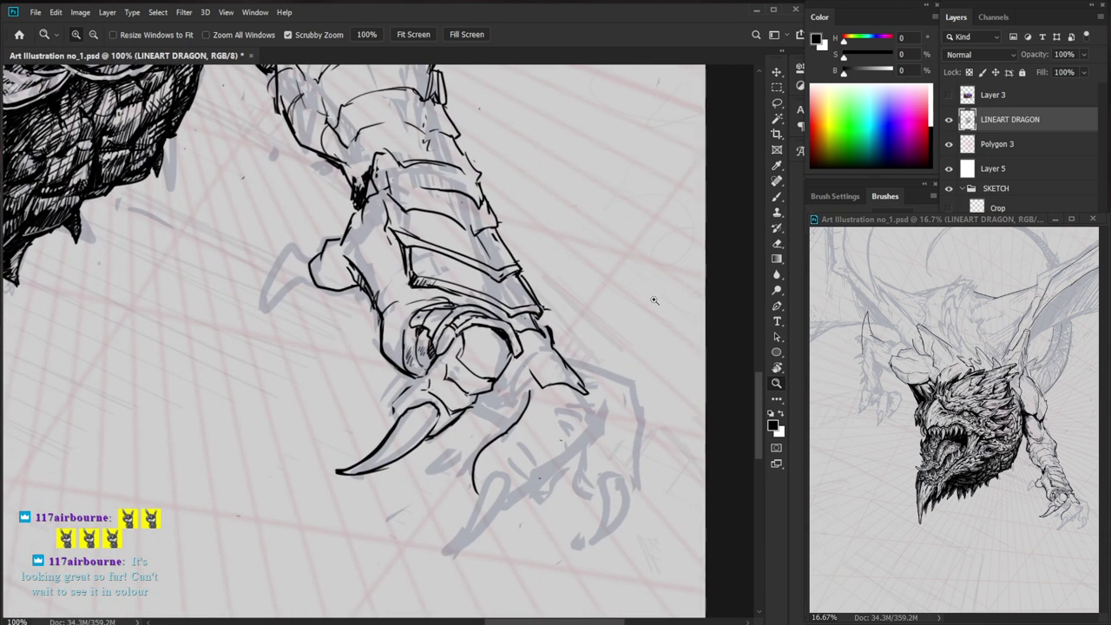
{"action": "left_click_drag", "start_coordinate": [604, 390], "coordinate": [589, 378]}
{"action": "key", "text": "b"}
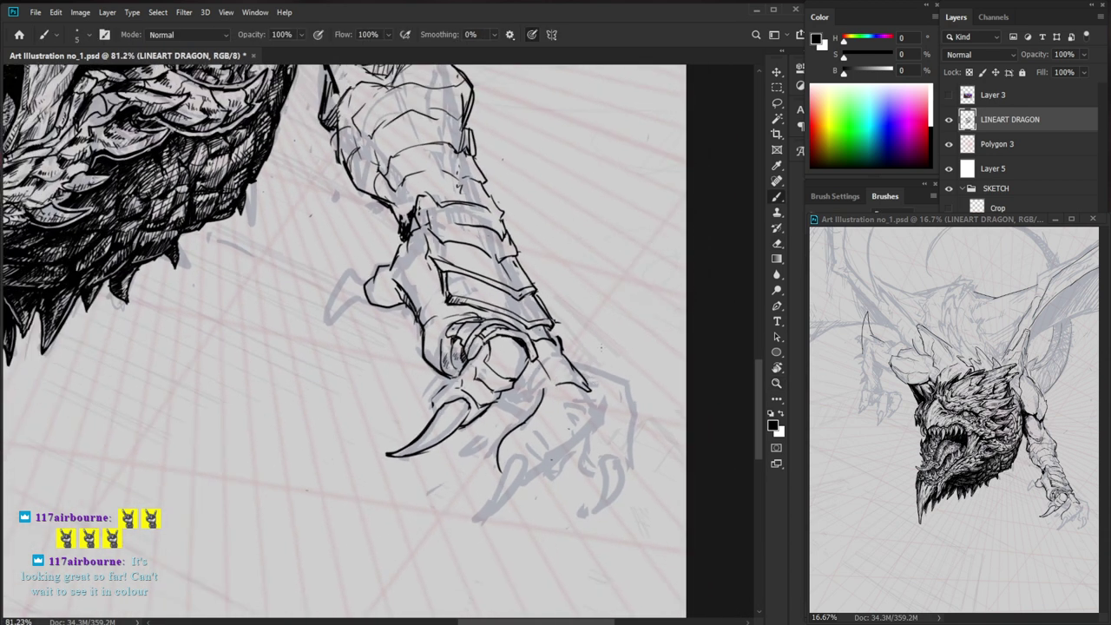
{"action": "left_click_drag", "start_coordinate": [622, 424], "coordinate": [588, 438]}
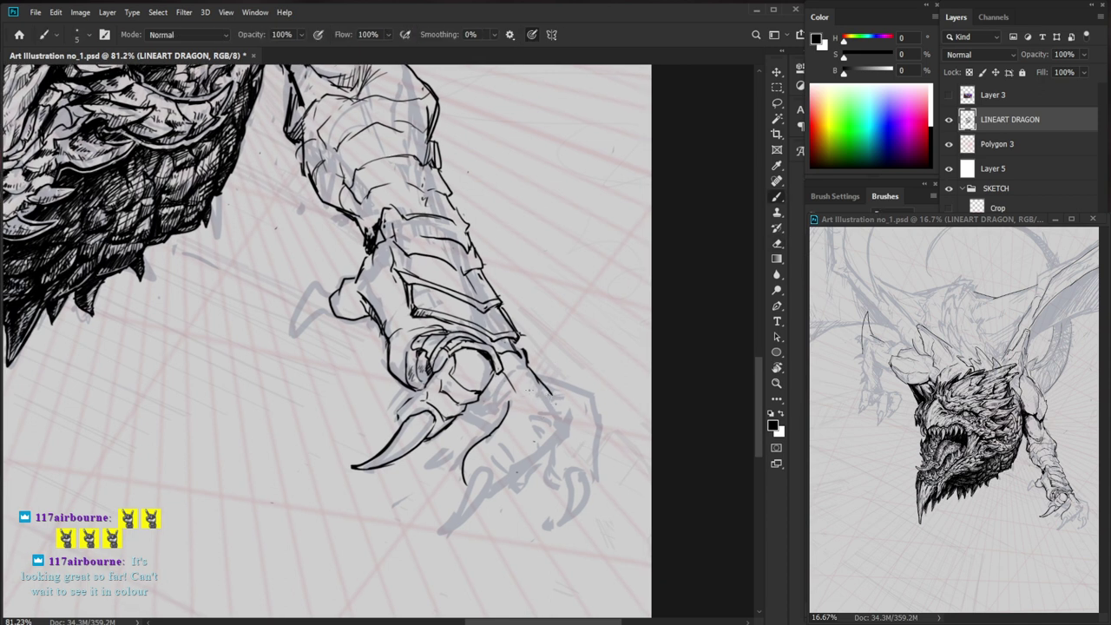
{"action": "left_click_drag", "start_coordinate": [612, 390], "coordinate": [566, 406]}
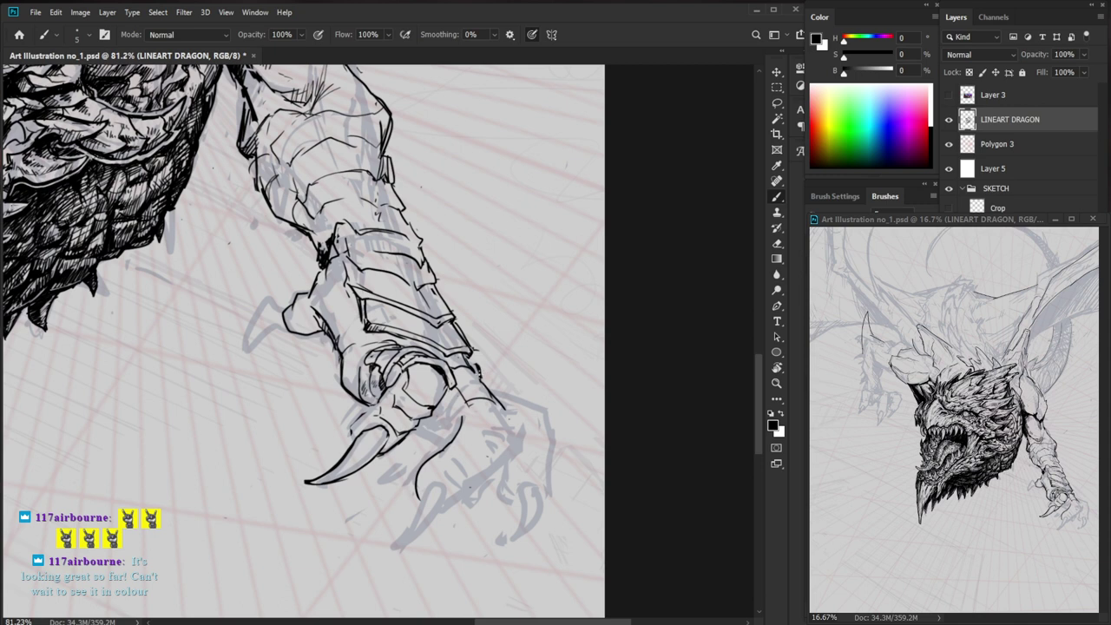
{"action": "key", "text": "e"}
{"action": "left_click_drag", "start_coordinate": [480, 382], "coordinate": [475, 368]}
{"action": "key", "text": "b"}
{"action": "mouse_move", "coordinate": [457, 354]}
{"action": "left_mouse_down"}
{"action": "mouse_move", "coordinate": [359, 331]}
{"action": "mouse_move", "coordinate": [478, 344]}
{"action": "left_mouse_up"}
{"action": "key", "text": "z"}
{"action": "key", "text": "e"}
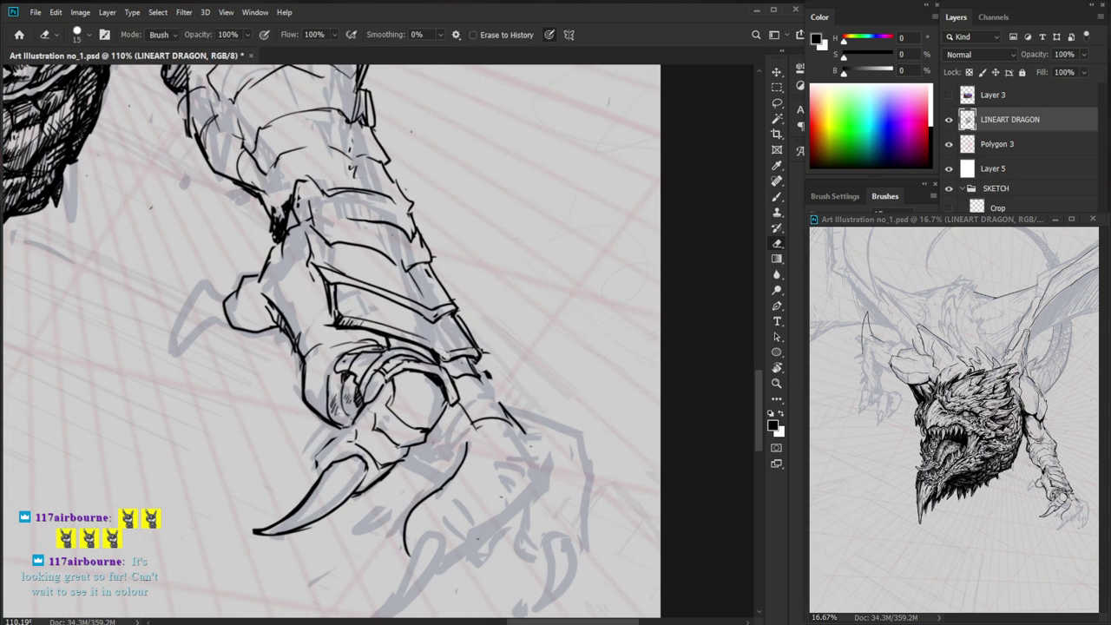
- Ink short lines under the outer corner of the lowest wrist plate
{"action": "key", "text": "b"}
{"action": "mouse_move", "coordinate": [461, 358]}
{"action": "left_mouse_down"}
{"action": "mouse_move", "coordinate": [448, 349]}
{"action": "mouse_move", "coordinate": [443, 373]}
{"action": "left_mouse_up"}
{"action": "mouse_move", "coordinate": [457, 363]}
{"action": "left_mouse_down"}
{"action": "mouse_move", "coordinate": [452, 374]}
{"action": "mouse_move", "coordinate": [440, 367]}
{"action": "left_mouse_up"}
{"action": "key", "text": "z"}
{"action": "left_click_drag", "start_coordinate": [520, 367], "coordinate": [492, 367]}
{"action": "key", "text": "b"}
{"action": "left_click_drag", "start_coordinate": [622, 463], "coordinate": [585, 485]}
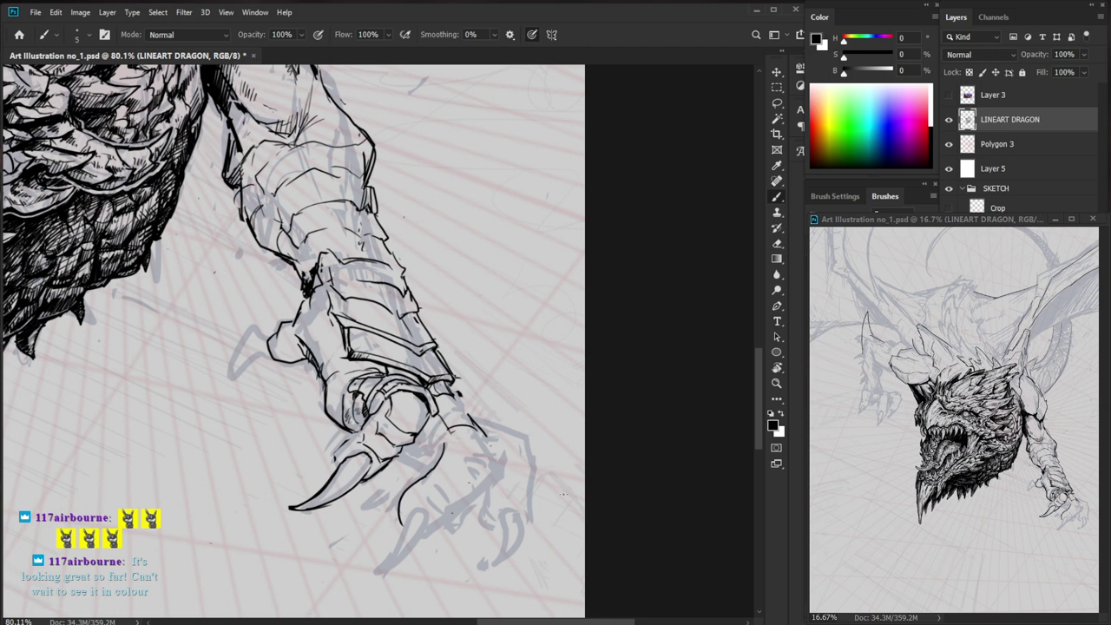
- Ink the inner contour of the first finger down to the claw base and trim it with the eraser
{"action": "scroll", "coordinate": [364, 450], "scroll_direction": "up", "scroll_amount": 2}
{"action": "key", "text": "e"}
{"action": "key", "text": "b"}
{"action": "left_click_drag", "start_coordinate": [356, 431], "coordinate": [322, 475]}
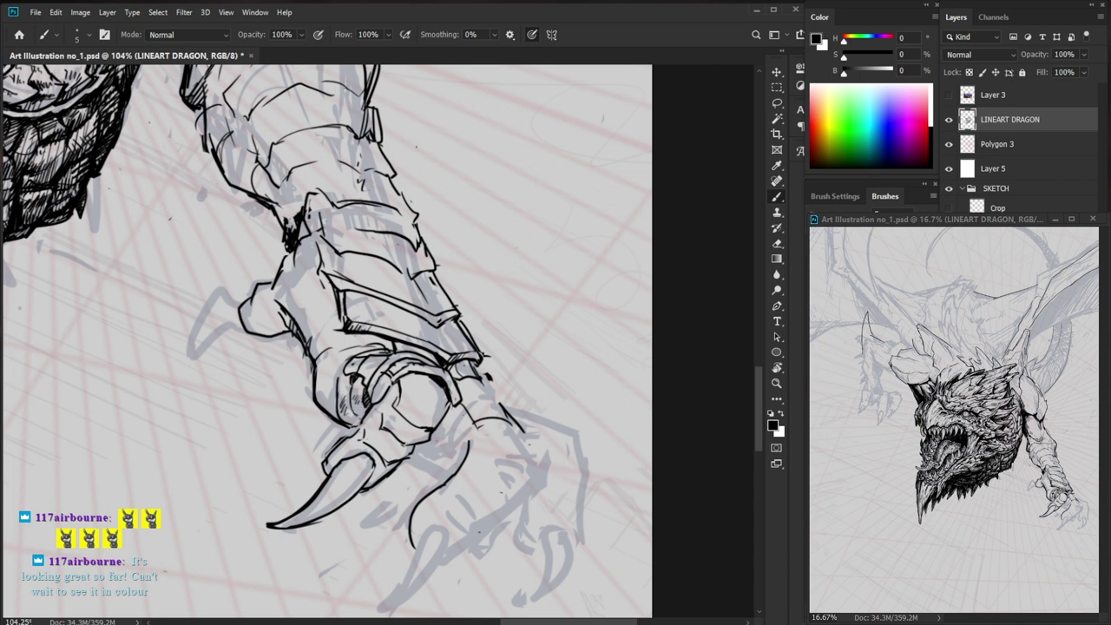
{"action": "key", "text": "e"}
{"action": "left_click_drag", "start_coordinate": [356, 431], "coordinate": [323, 465]}
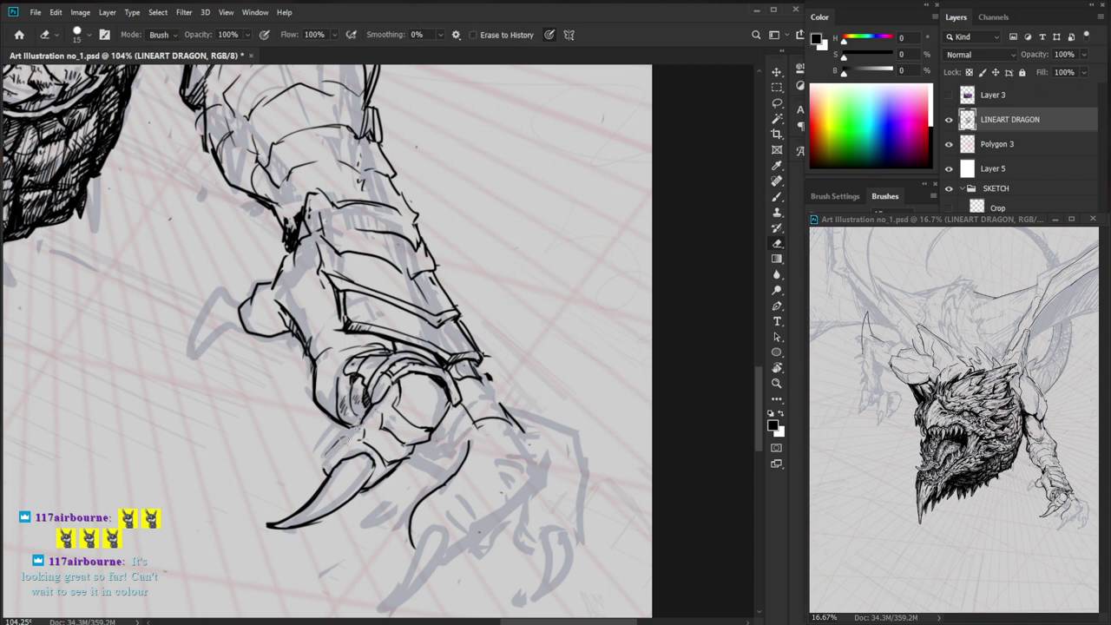
- Rework the lines where the first knuckle meets the finger, alternating brush and eraser
{"action": "key", "text": "b"}
{"action": "mouse_move", "coordinate": [365, 426]}
{"action": "left_mouse_down"}
{"action": "mouse_move", "coordinate": [381, 417]}
{"action": "mouse_move", "coordinate": [321, 408]}
{"action": "left_mouse_up"}
{"action": "key", "text": "z"}
{"action": "left_click_drag", "start_coordinate": [440, 428], "coordinate": [513, 427]}
{"action": "key", "text": "e"}
{"action": "mouse_move", "coordinate": [389, 434]}
{"action": "left_mouse_down"}
{"action": "mouse_move", "coordinate": [434, 395]}
{"action": "mouse_move", "coordinate": [397, 440]}
{"action": "mouse_move", "coordinate": [381, 442]}
{"action": "mouse_move", "coordinate": [401, 401]}
{"action": "mouse_move", "coordinate": [369, 449]}
{"action": "mouse_move", "coordinate": [330, 442]}
{"action": "left_mouse_up"}
{"action": "key", "text": "b"}
{"action": "key", "text": "e"}
{"action": "key", "text": "b"}
{"action": "key", "text": "z"}
{"action": "key", "text": "b"}
{"action": "key", "text": "z"}
{"action": "key", "text": "b"}
- Ink a cluster of small rounded scales on the upper foreleg just below the shoulder joint
{"action": "left_click_drag", "start_coordinate": [417, 447], "coordinate": [482, 469]}
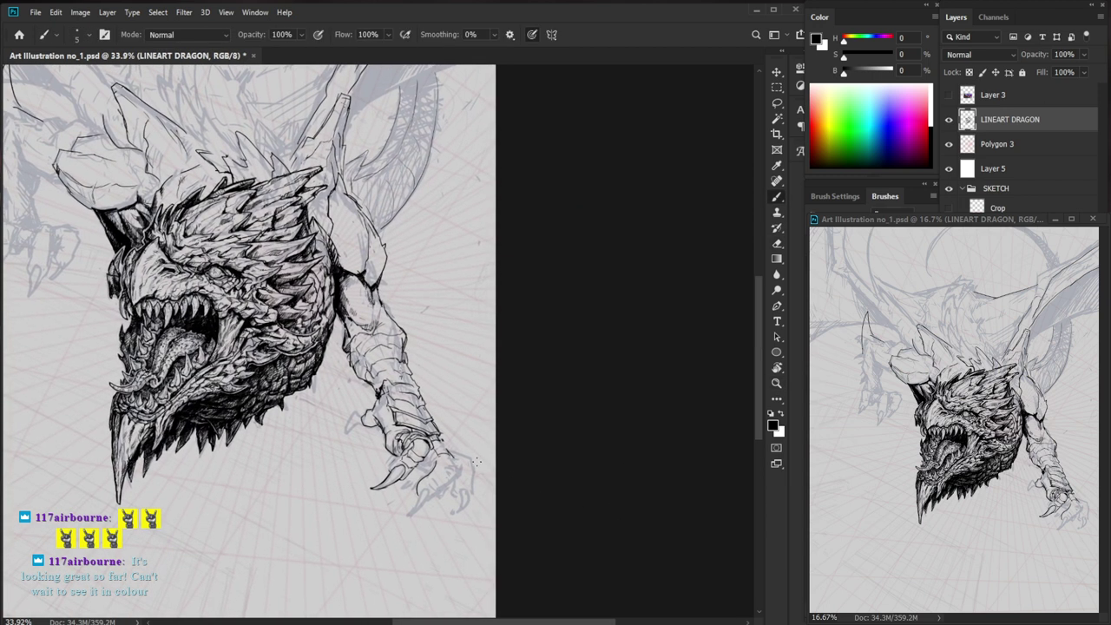
{"action": "scroll", "coordinate": [388, 240], "scroll_direction": "up", "scroll_amount": 2}
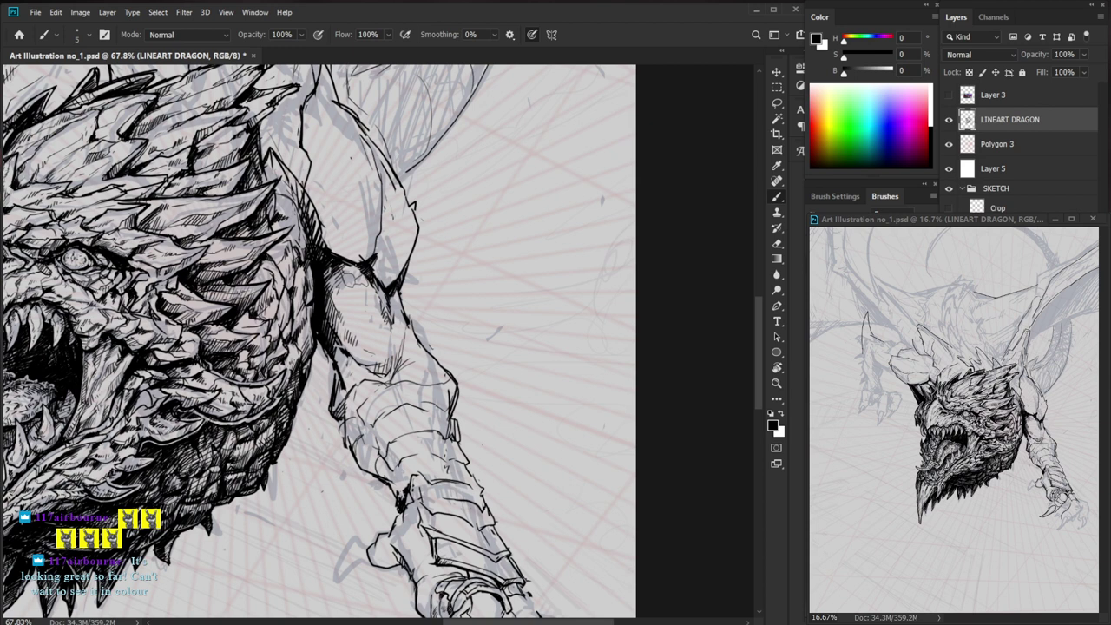
{"action": "left_click_drag", "start_coordinate": [337, 302], "coordinate": [334, 316]}
{"action": "mouse_move", "coordinate": [339, 287]}
{"action": "left_mouse_down"}
{"action": "mouse_move", "coordinate": [326, 295]}
{"action": "mouse_move", "coordinate": [359, 312]}
{"action": "mouse_move", "coordinate": [376, 296]}
{"action": "left_mouse_up"}
{"action": "key", "text": "z"}
{"action": "left_click_drag", "start_coordinate": [623, 400], "coordinate": [579, 445]}
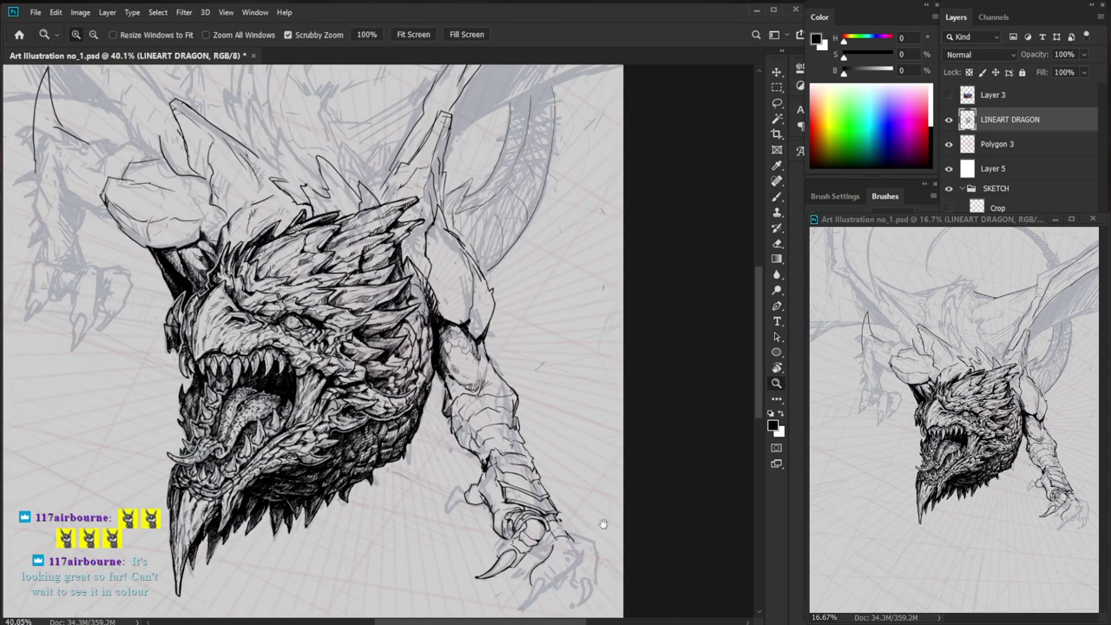
{"action": "left_click_drag", "start_coordinate": [603, 522], "coordinate": [563, 460]}
{"action": "left_click_drag", "start_coordinate": [454, 388], "coordinate": [500, 387]}
- Strengthen the inner contours of the upper forearm plates
{"action": "key", "text": "b"}
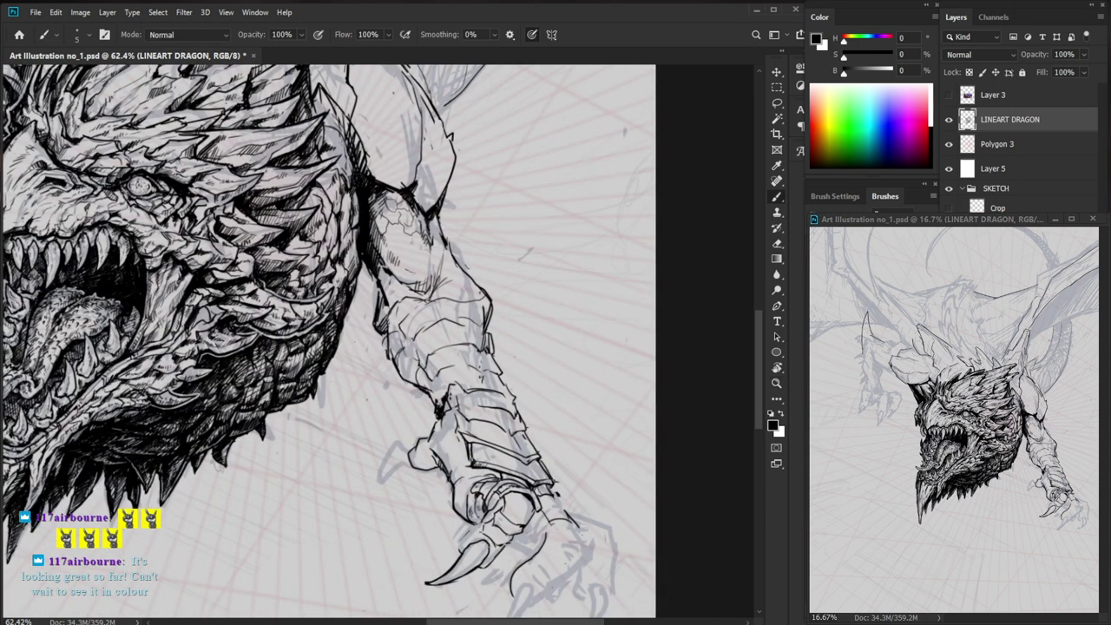
{"action": "key", "text": "e"}
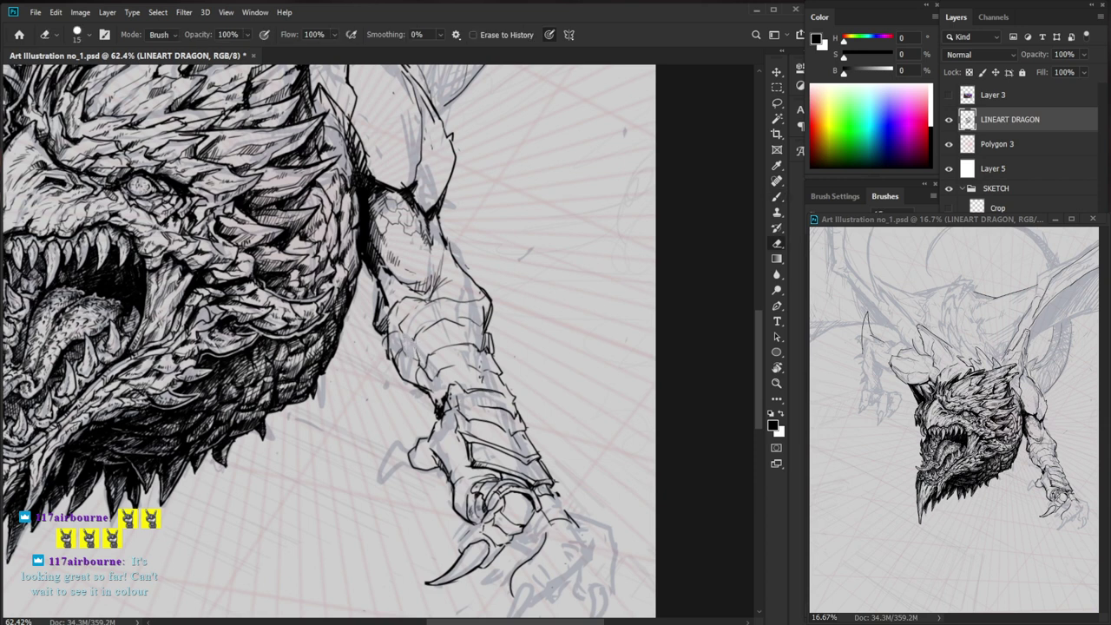
{"action": "key", "text": "b"}
{"action": "left_click_drag", "start_coordinate": [548, 357], "coordinate": [504, 327]}
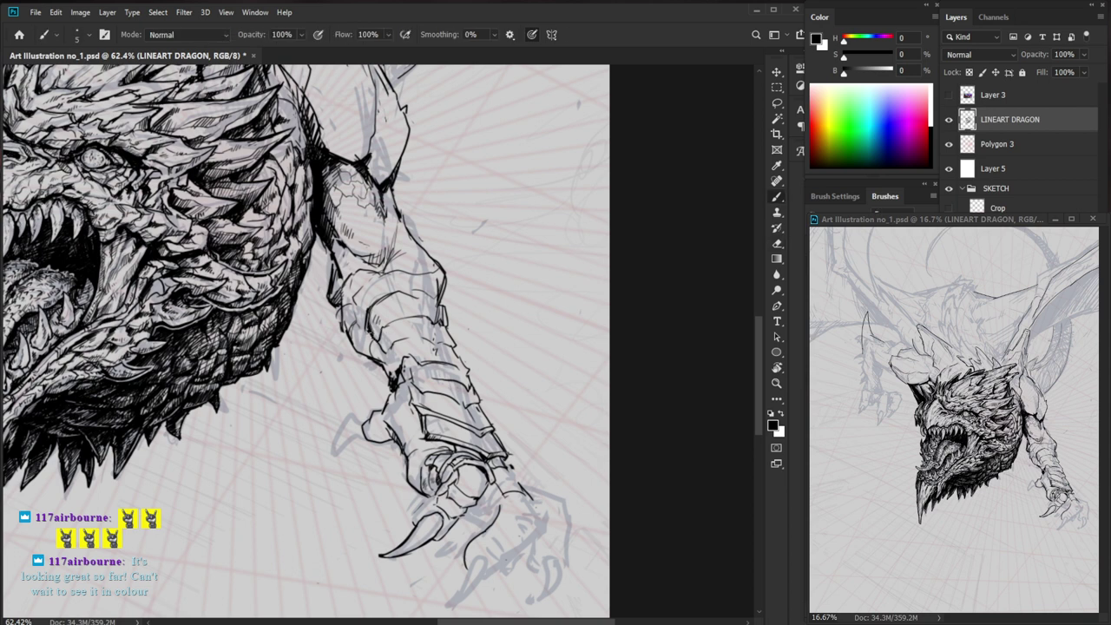
{"action": "left_click_drag", "start_coordinate": [356, 304], "coordinate": [358, 346]}
{"action": "key", "text": "z"}
{"action": "left_click_drag", "start_coordinate": [425, 363], "coordinate": [373, 363]}
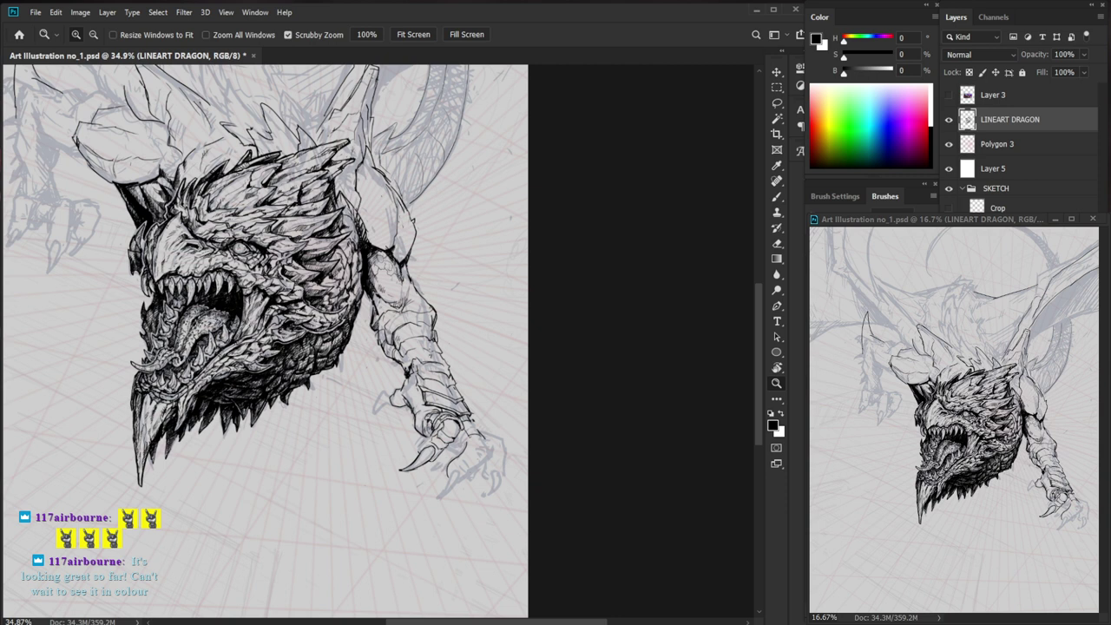
- Ink the inner edge of the lower forearm plates just above the wrist
{"action": "left_click_drag", "start_coordinate": [452, 375], "coordinate": [506, 347]}
{"action": "key", "text": "b"}
{"action": "key", "text": "e"}
{"action": "key", "text": "b"}
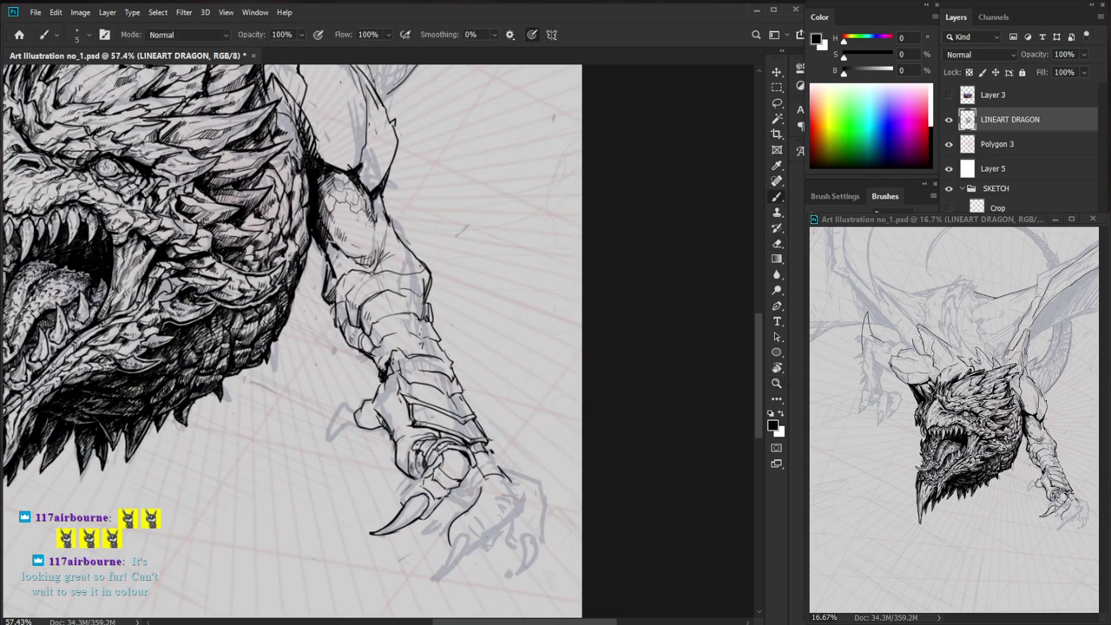
{"action": "left_click_drag", "start_coordinate": [478, 353], "coordinate": [444, 387]}
{"action": "mouse_move", "coordinate": [339, 376]}
{"action": "left_mouse_down"}
{"action": "mouse_move", "coordinate": [351, 405]}
{"action": "mouse_move", "coordinate": [355, 397]}
{"action": "left_mouse_up"}
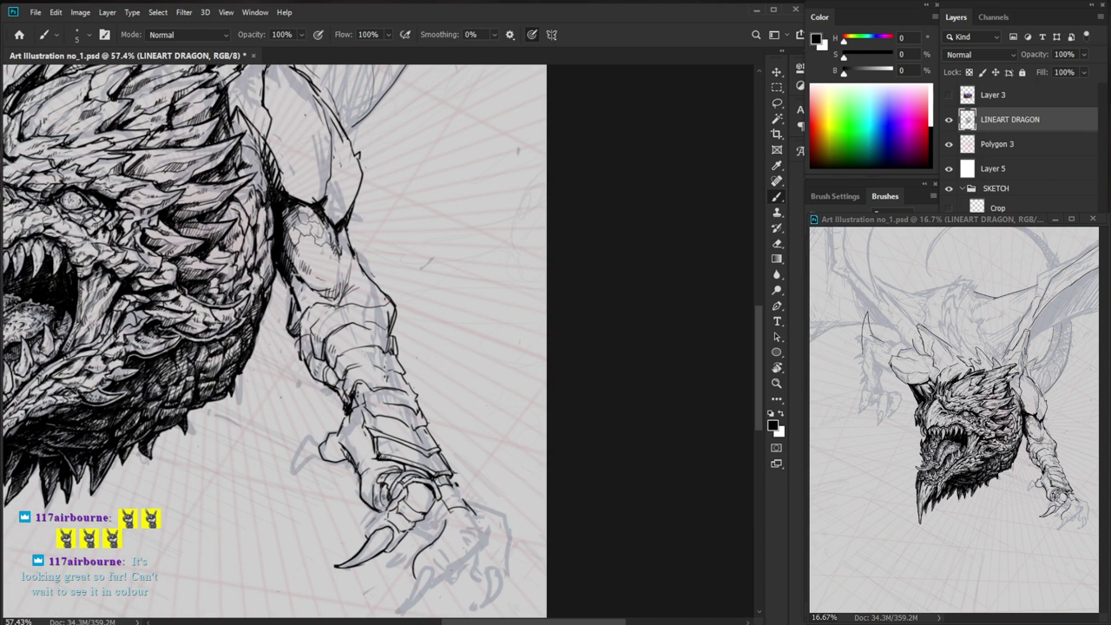
{"action": "left_click_drag", "start_coordinate": [498, 429], "coordinate": [478, 432]}
- Erase and redraw the upper edge of the first wrist plate across the forearm
{"action": "key", "text": "e"}
{"action": "left_click_drag", "start_coordinate": [350, 392], "coordinate": [393, 400]}
{"action": "key", "text": "b"}
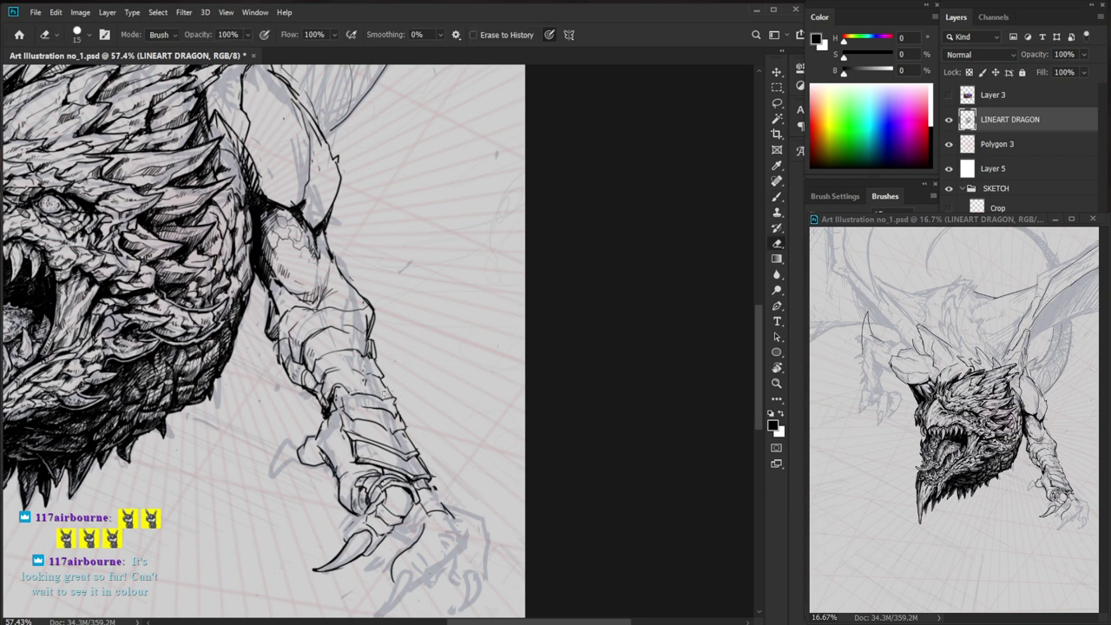
{"action": "key", "text": "e"}
{"action": "key", "text": "b"}
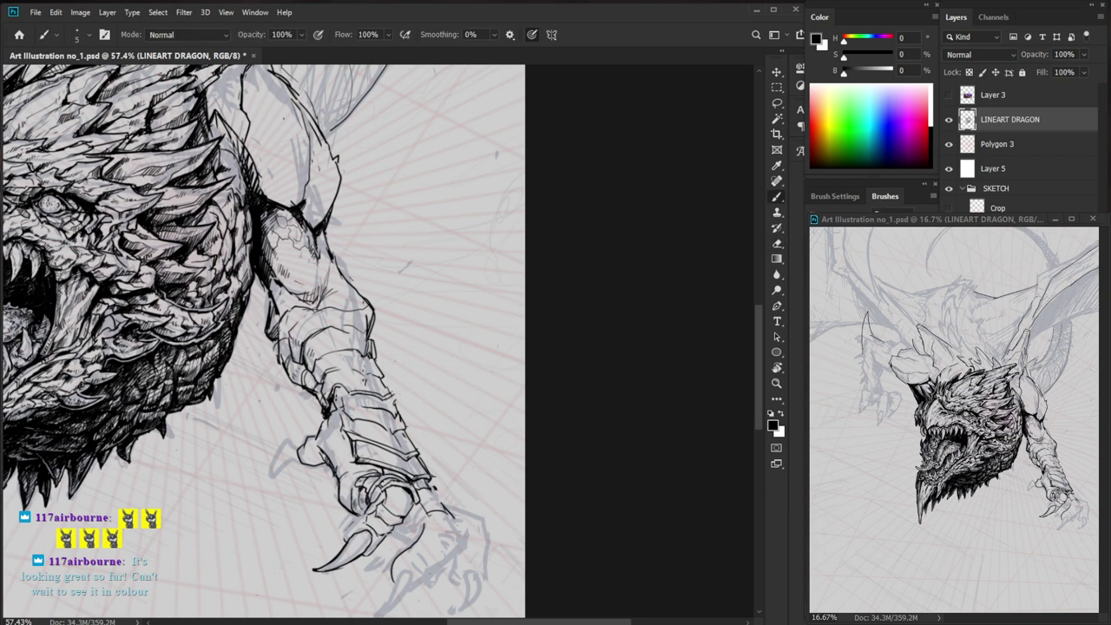
{"action": "key", "text": "e"}
{"action": "key", "text": "b"}
{"action": "left_click_drag", "start_coordinate": [385, 413], "coordinate": [341, 395]}
- Erase the forearm's outer edge beside the wrist plates and re-ink the first plate's outer corner
{"action": "scroll", "coordinate": [399, 417], "scroll_direction": "up", "scroll_amount": 2}
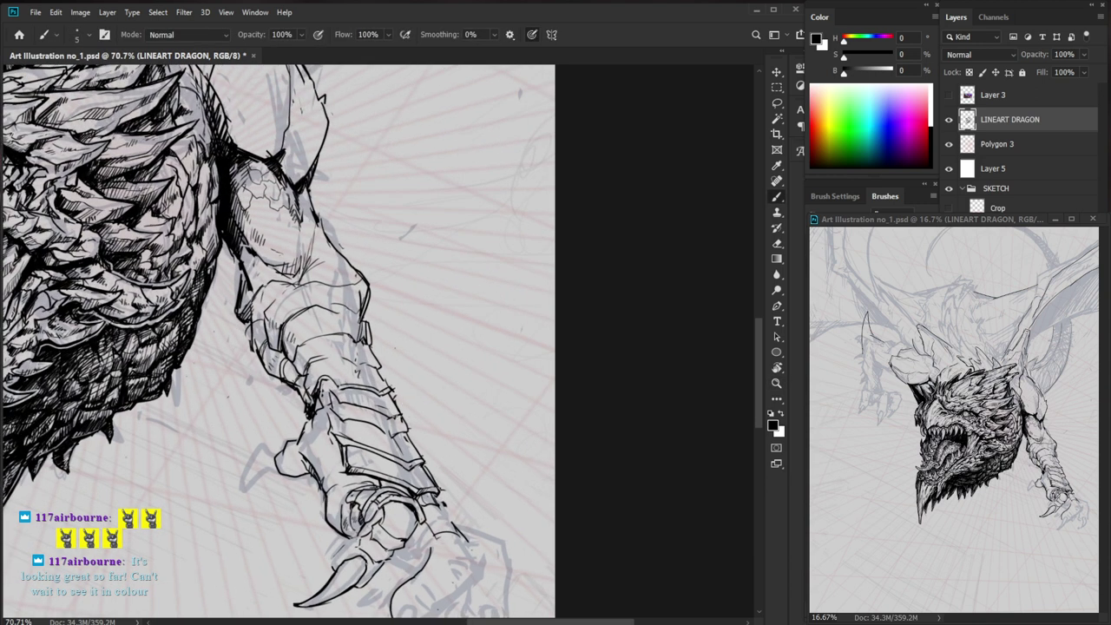
{"action": "key", "text": "e"}
{"action": "mouse_move", "coordinate": [393, 424]}
{"action": "left_mouse_down"}
{"action": "mouse_move", "coordinate": [360, 408]}
{"action": "mouse_move", "coordinate": [382, 375]}
{"action": "left_mouse_up"}
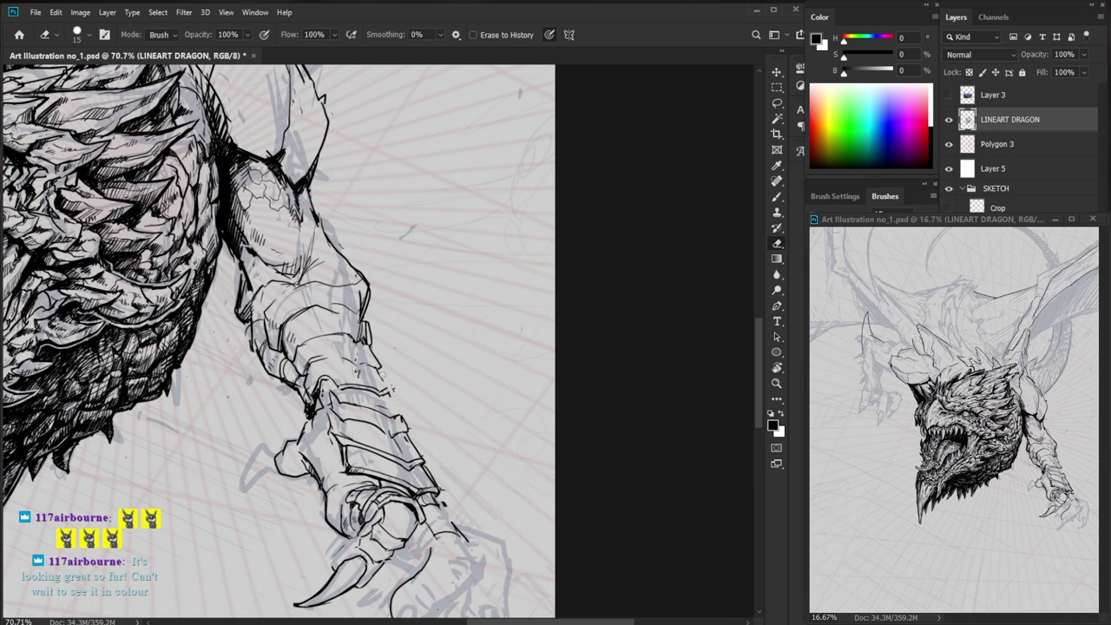
{"action": "key", "text": "b"}
{"action": "key", "text": "e"}
{"action": "key", "text": "b"}
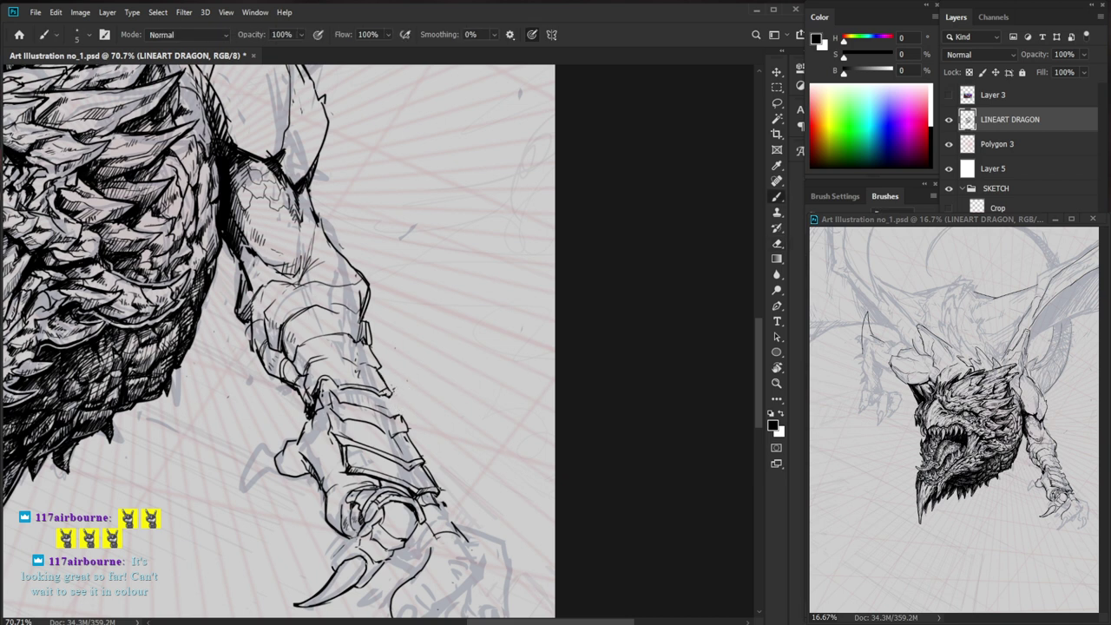
{"action": "key", "text": "e"}
{"action": "key", "text": "b"}
{"action": "left_click_drag", "start_coordinate": [454, 391], "coordinate": [382, 392]}
{"action": "key", "text": "z"}
{"action": "left_click_drag", "start_coordinate": [429, 364], "coordinate": [493, 364]}
{"action": "key", "text": "e"}
{"action": "mouse_move", "coordinate": [394, 344]}
{"action": "left_mouse_down"}
{"action": "mouse_move", "coordinate": [354, 346]}
{"action": "mouse_move", "coordinate": [396, 332]}
{"action": "mouse_move", "coordinate": [413, 339]}
{"action": "mouse_move", "coordinate": [371, 313]}
{"action": "mouse_move", "coordinate": [408, 339]}
{"action": "left_mouse_up"}
{"action": "key", "text": "b"}
{"action": "key", "text": "ctrl+z"}
- Ink and refine the outer side of the upper forearm plates, alternating brush and eraser
{"action": "key", "text": "z"}
{"action": "left_click_drag", "start_coordinate": [608, 469], "coordinate": [519, 470]}
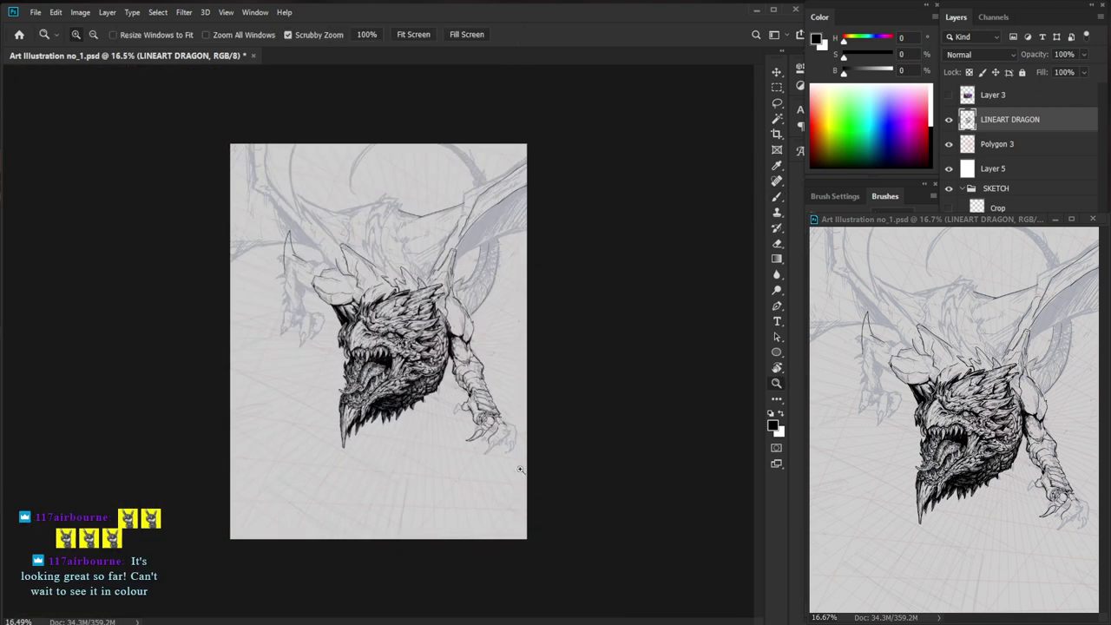
{"action": "left_click_drag", "start_coordinate": [497, 357], "coordinate": [599, 373]}
{"action": "key", "text": "e"}
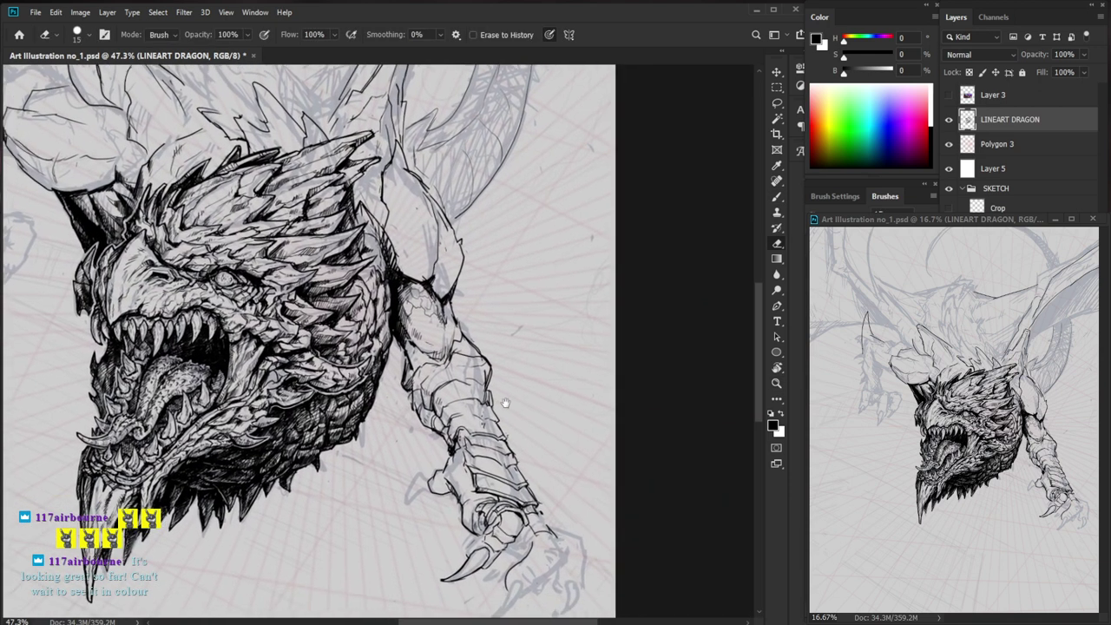
{"action": "left_click_drag", "start_coordinate": [504, 402], "coordinate": [483, 398]}
{"action": "key", "text": "b"}
{"action": "mouse_move", "coordinate": [434, 340]}
{"action": "left_mouse_down"}
{"action": "mouse_move", "coordinate": [423, 370]}
{"action": "mouse_move", "coordinate": [469, 394]}
{"action": "left_mouse_up"}
{"action": "key", "text": "e"}
{"action": "key", "text": "b"}
{"action": "key", "text": "e"}
{"action": "key", "text": "b"}
{"action": "left_click_drag", "start_coordinate": [429, 342], "coordinate": [474, 392]}
{"action": "key", "text": "e"}
{"action": "key", "text": "b"}
{"action": "scroll", "coordinate": [486, 382], "scroll_direction": "down", "scroll_amount": 3}
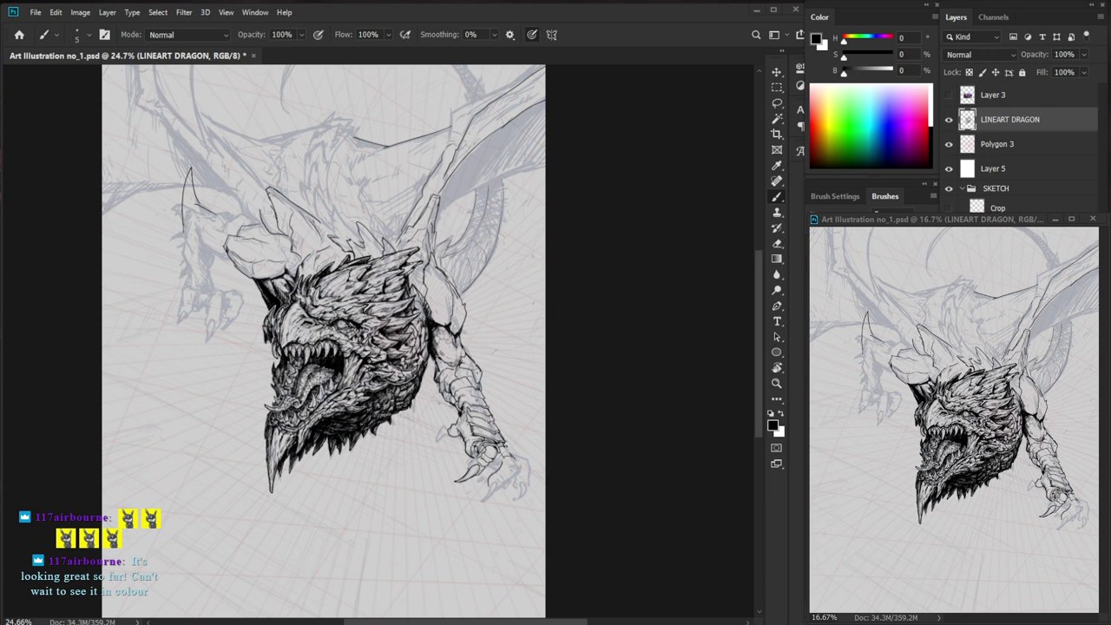
- Ink the start of the second finger's outer edge just below the wrist plates, cleaning it with the eraser
{"action": "key", "text": "ctrl+space"}
{"action": "left_click_drag", "start_coordinate": [508, 469], "coordinate": [595, 470]}
{"action": "key", "text": "e"}
{"action": "key", "text": "b"}
{"action": "left_click_drag", "start_coordinate": [455, 434], "coordinate": [478, 457]}
{"action": "key", "text": "space"}
{"action": "mouse_move", "coordinate": [568, 478]}
{"action": "left_mouse_down"}
{"action": "mouse_move", "coordinate": [529, 421]}
{"action": "mouse_move", "coordinate": [581, 427]}
{"action": "left_mouse_up"}
{"action": "key", "text": "z"}
{"action": "key", "text": "b"}
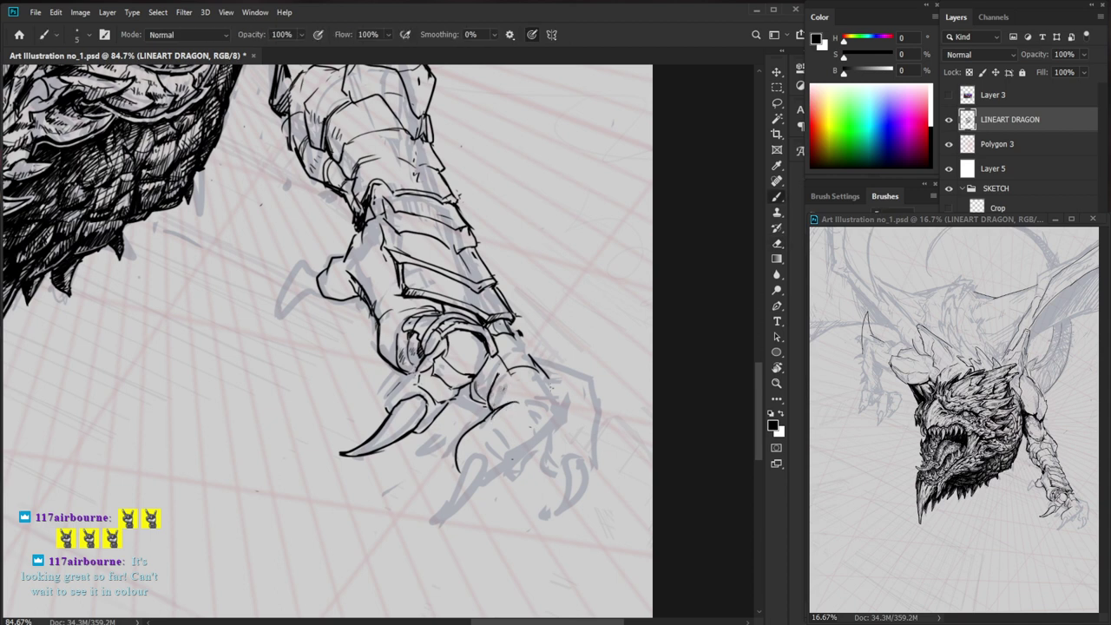
- Extend the second finger's outer edge down to its knuckle, alternating brush and eraser
{"action": "key", "text": "z"}
{"action": "left_click_drag", "start_coordinate": [573, 469], "coordinate": [533, 466]}
{"action": "key", "text": "z"}
{"action": "left_click_drag", "start_coordinate": [421, 302], "coordinate": [476, 302]}
{"action": "key", "text": "b"}
{"action": "key", "text": "e"}
{"action": "left_click_drag", "start_coordinate": [383, 287], "coordinate": [397, 337]}
{"action": "key", "text": "b"}
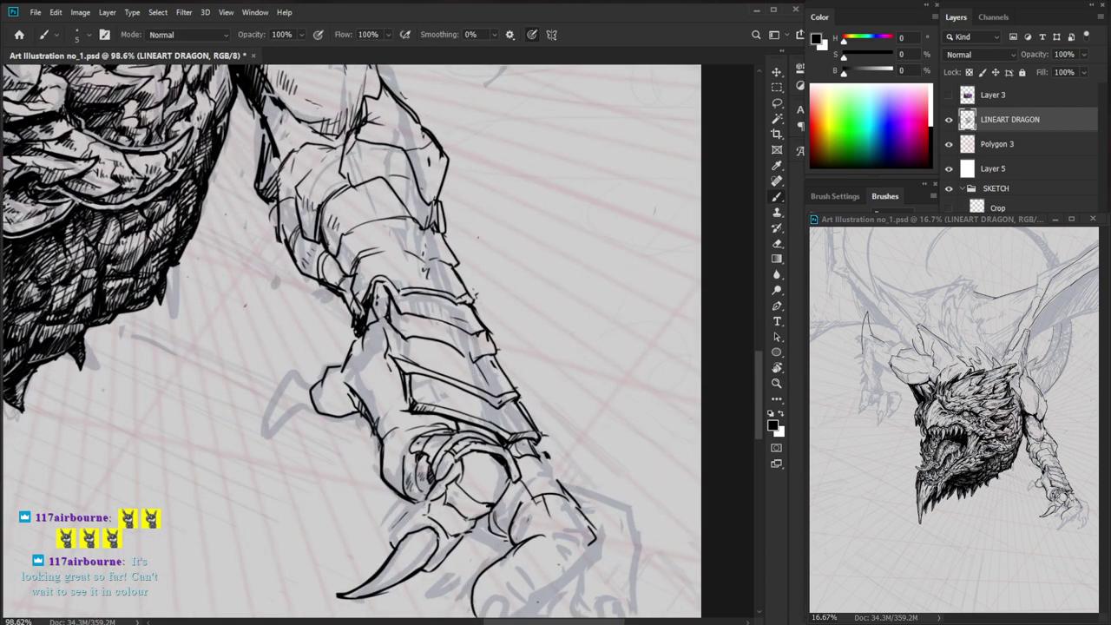
- Hide the sketch and background layers to check the dragon's line art alone, and show them again
{"action": "key", "text": "z"}
{"action": "left_click_drag", "start_coordinate": [508, 371], "coordinate": [460, 372]}
{"action": "key", "text": "b"}
{"action": "mouse_move", "coordinate": [540, 403]}
{"action": "left_mouse_down"}
{"action": "mouse_move", "coordinate": [547, 477]}
{"action": "mouse_move", "coordinate": [506, 455]}
{"action": "left_mouse_up"}
{"action": "key", "text": "z"}
{"action": "left_click_drag", "start_coordinate": [678, 392], "coordinate": [613, 393]}
{"action": "left_click_drag", "start_coordinate": [518, 437], "coordinate": [600, 422]}
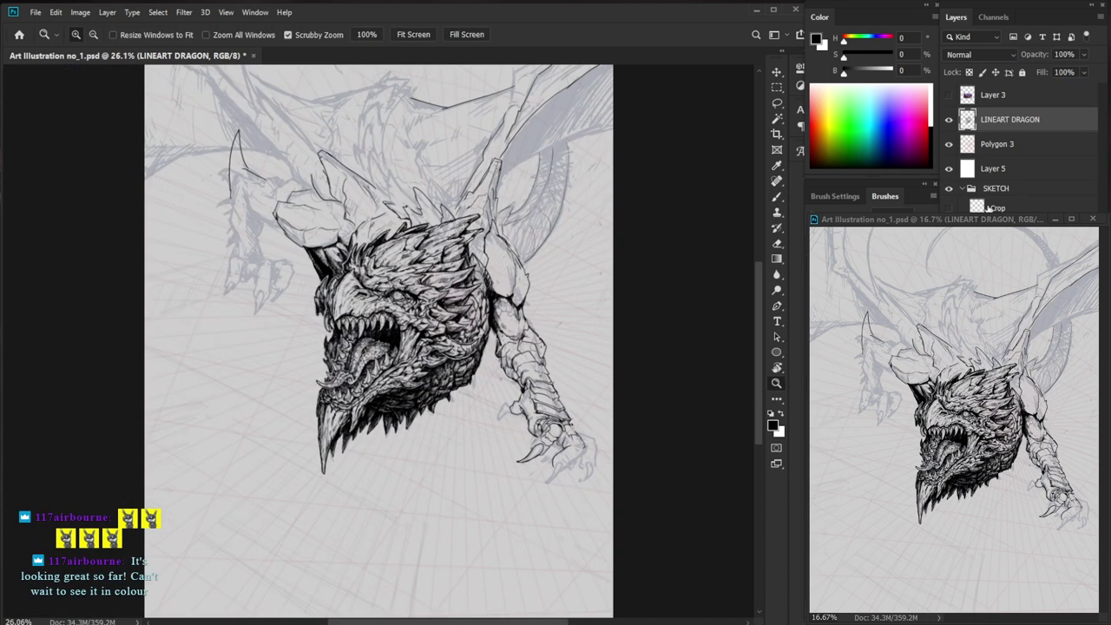
{"action": "left_click_drag", "start_coordinate": [949, 144], "coordinate": [952, 183]}
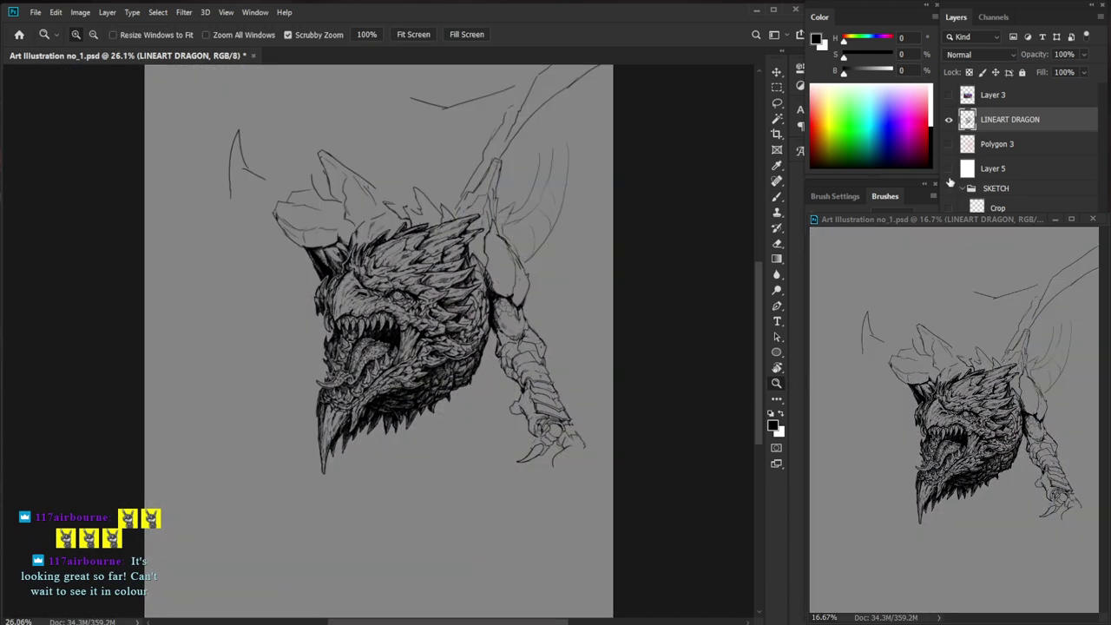
{"action": "left_click_drag", "start_coordinate": [949, 145], "coordinate": [949, 189]}
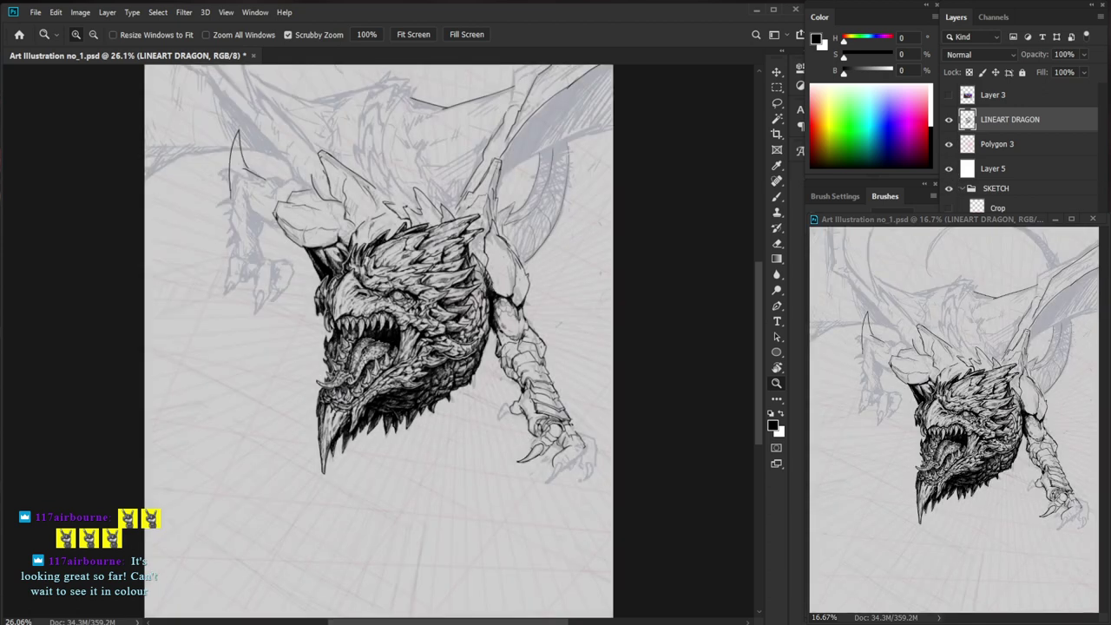
- Touch up the upper part of the second finger below the wrist plates with brush and eraser
{"action": "left_click_drag", "start_coordinate": [570, 412], "coordinate": [670, 412]}
{"action": "key", "text": "b"}
{"action": "key", "text": "e"}
{"action": "key", "text": "b"}
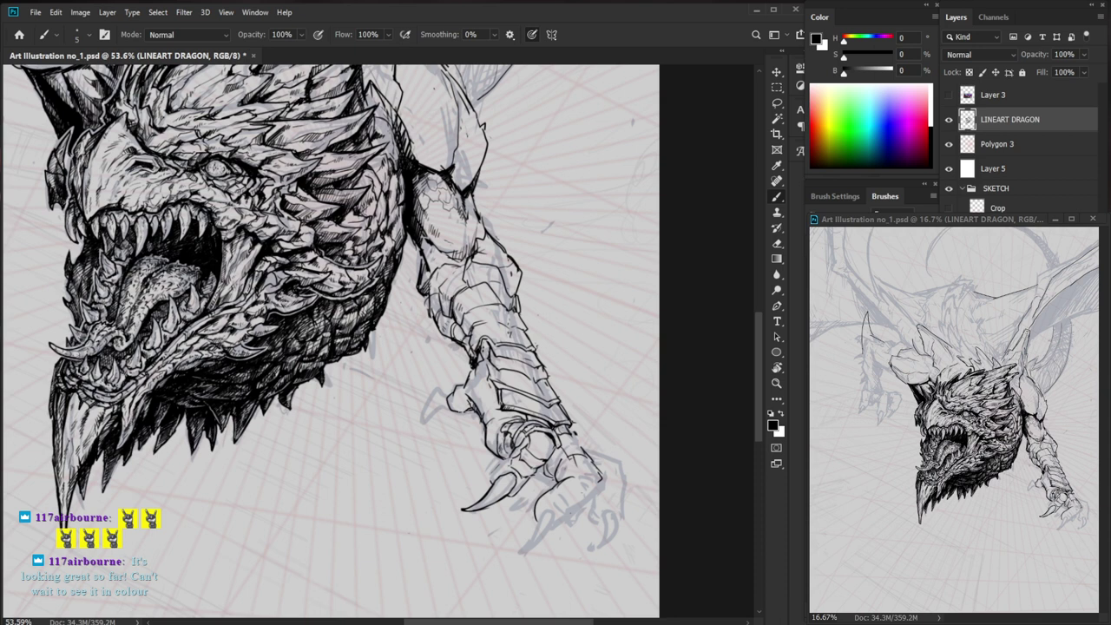
{"action": "left_click_drag", "start_coordinate": [500, 430], "coordinate": [411, 458]}
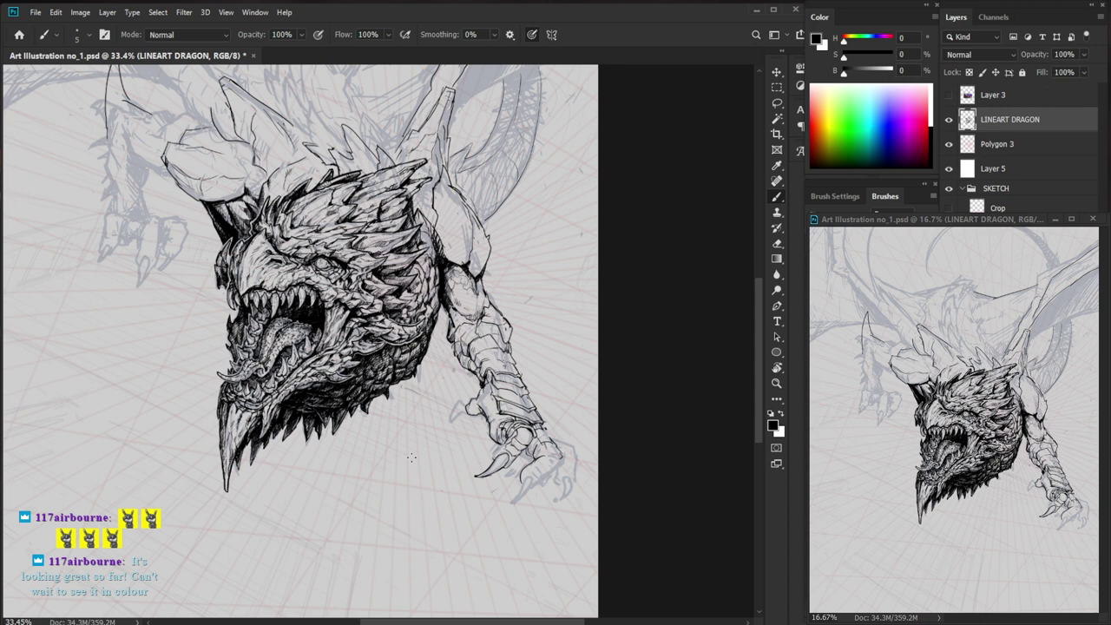
{"action": "scroll", "coordinate": [599, 426], "scroll_direction": "up", "scroll_amount": 5}
{"action": "key", "text": "e"}
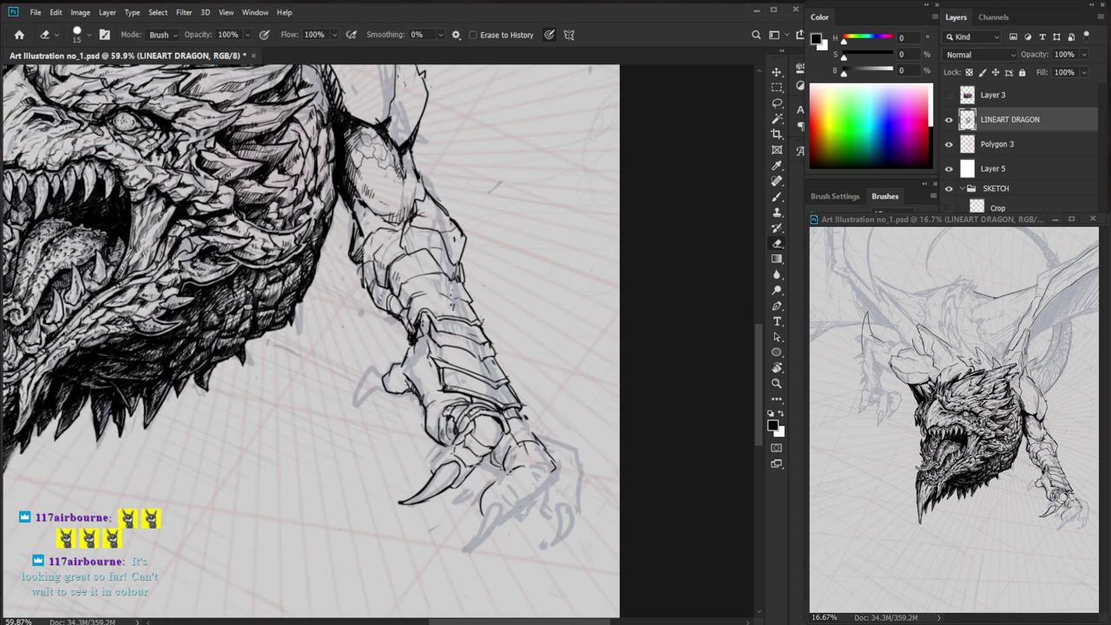
{"action": "scroll", "coordinate": [531, 510], "scroll_direction": "down", "scroll_amount": 2}
{"action": "key", "text": "b"}
{"action": "left_click_drag", "start_coordinate": [505, 407], "coordinate": [517, 403]}
{"action": "key", "text": "e"}
{"action": "key", "text": "z"}
{"action": "mouse_move", "coordinate": [564, 447]}
{"action": "left_mouse_down"}
{"action": "mouse_move", "coordinate": [554, 404]}
{"action": "mouse_move", "coordinate": [521, 438]}
{"action": "left_mouse_up"}
{"action": "key", "text": "space"}
{"action": "key", "text": "z"}
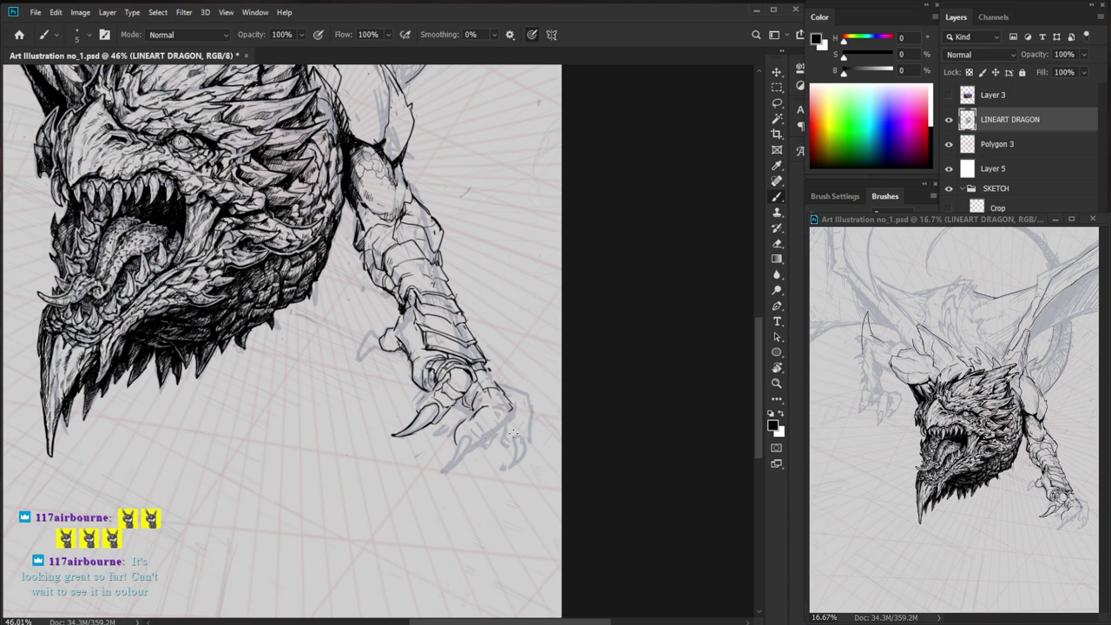
- Ink the second finger's knuckle line inward from its outer corner
{"action": "key", "text": "z"}
{"action": "left_click_drag", "start_coordinate": [519, 446], "coordinate": [508, 441]}
{"action": "key", "text": "space"}
{"action": "mouse_move", "coordinate": [507, 496]}
{"action": "left_mouse_down"}
{"action": "mouse_move", "coordinate": [530, 475]}
{"action": "mouse_move", "coordinate": [527, 424]}
{"action": "left_mouse_up"}
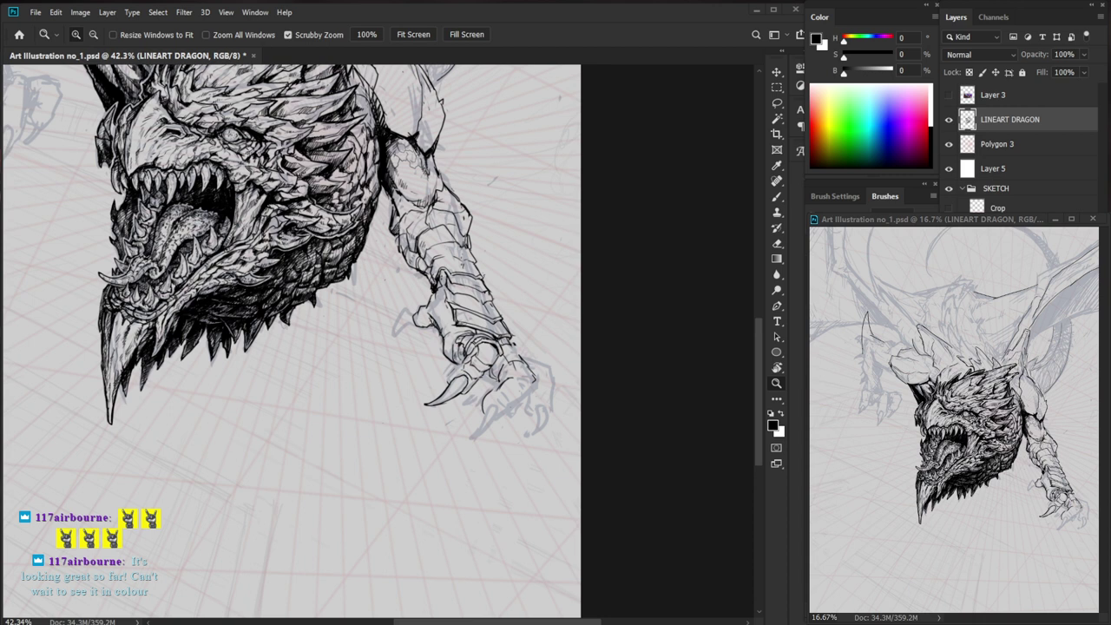
{"action": "left_click", "coordinate": [545, 400]}
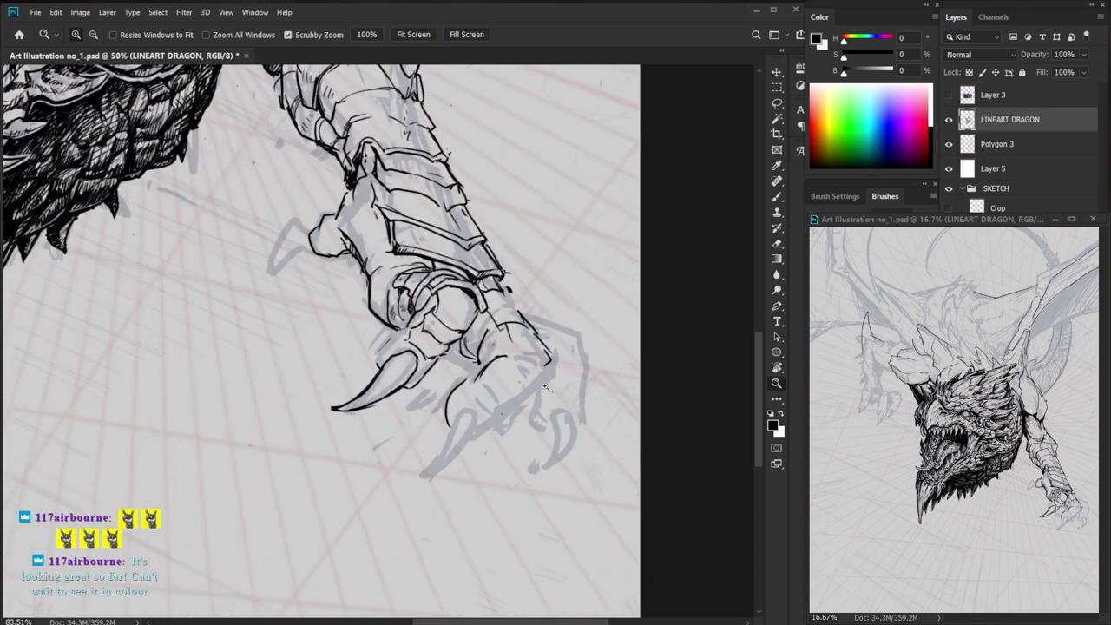
{"action": "key", "text": "b"}
{"action": "mouse_move", "coordinate": [545, 363]}
{"action": "left_mouse_down"}
{"action": "mouse_move", "coordinate": [508, 357]}
{"action": "mouse_move", "coordinate": [519, 346]}
{"action": "mouse_move", "coordinate": [549, 354]}
{"action": "mouse_move", "coordinate": [512, 372]}
{"action": "left_mouse_up"}
{"action": "key", "text": "e"}
{"action": "key", "text": "b"}
- Ink the knuckle plate and inner contour of the second finger, alternating brush and eraser
{"action": "key", "text": "z"}
{"action": "left_click_drag", "start_coordinate": [596, 370], "coordinate": [670, 370]}
{"action": "key", "text": "e"}
{"action": "key", "text": "b"}
{"action": "mouse_move", "coordinate": [502, 326]}
{"action": "left_mouse_down"}
{"action": "mouse_move", "coordinate": [533, 353]}
{"action": "mouse_move", "coordinate": [510, 376]}
{"action": "mouse_move", "coordinate": [474, 359]}
{"action": "mouse_move", "coordinate": [472, 377]}
{"action": "left_mouse_up"}
{"action": "key", "text": "e"}
{"action": "key", "text": "b"}
{"action": "key", "text": "e"}
{"action": "key", "text": "b"}
{"action": "key", "text": "e"}
{"action": "key", "text": "b"}
{"action": "left_click_drag", "start_coordinate": [536, 409], "coordinate": [513, 558]}
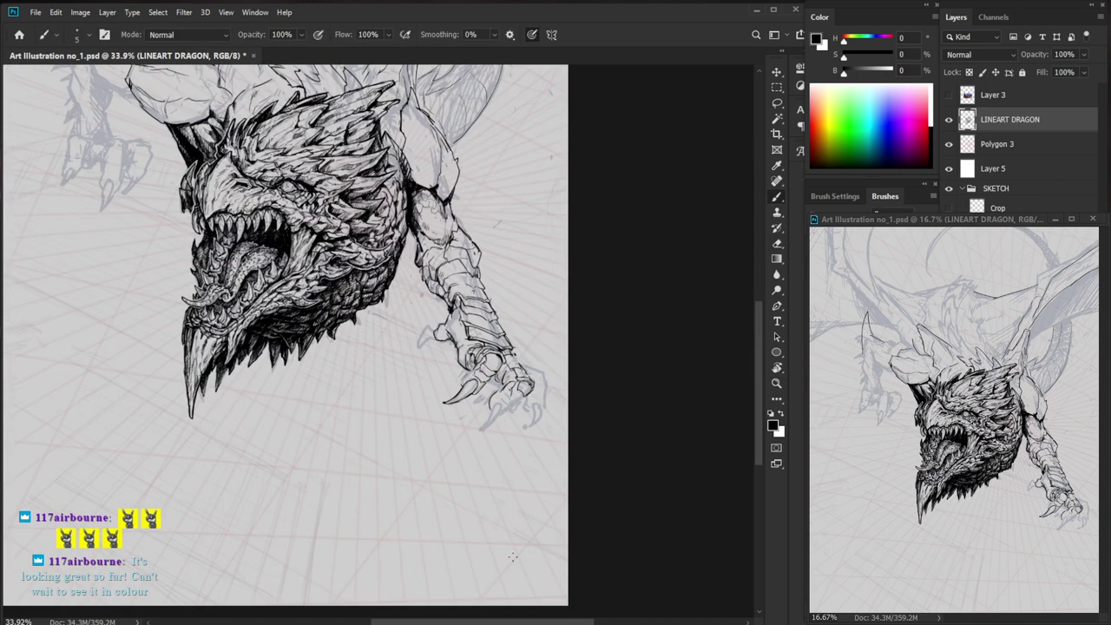
- Ink the end plate of the second finger just above its claw
{"action": "scroll", "coordinate": [521, 398], "scroll_direction": "up", "scroll_amount": 5}
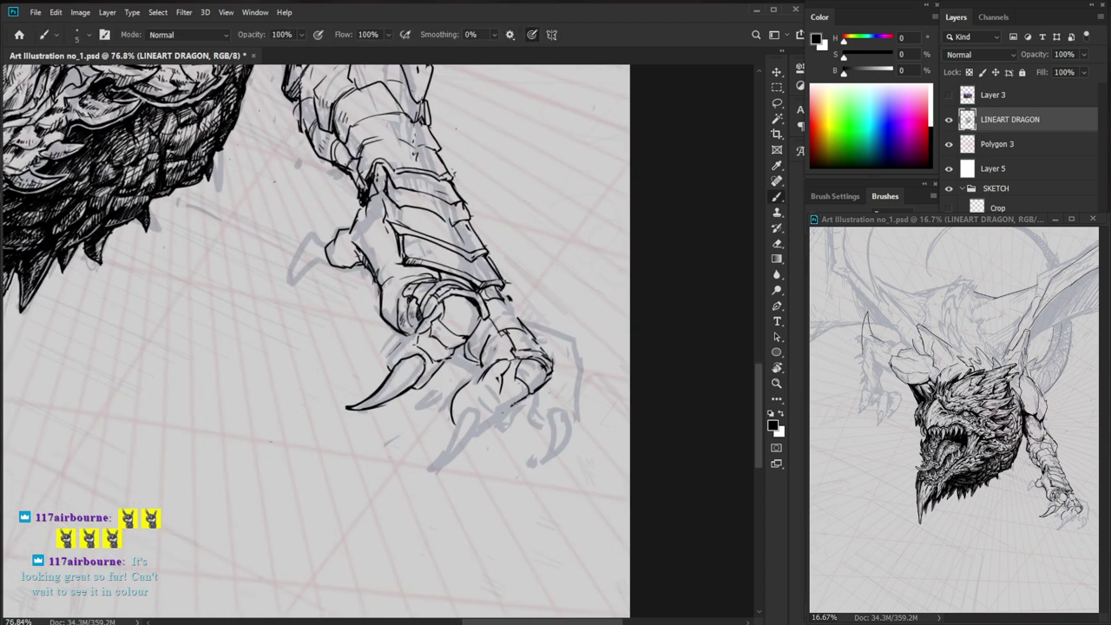
{"action": "mouse_move", "coordinate": [499, 395]}
{"action": "left_mouse_down"}
{"action": "mouse_move", "coordinate": [511, 404]}
{"action": "mouse_move", "coordinate": [491, 389]}
{"action": "mouse_move", "coordinate": [481, 400]}
{"action": "mouse_move", "coordinate": [493, 422]}
{"action": "mouse_move", "coordinate": [509, 410]}
{"action": "left_mouse_up"}
{"action": "scroll", "coordinate": [507, 418], "scroll_direction": "down", "scroll_amount": 3}
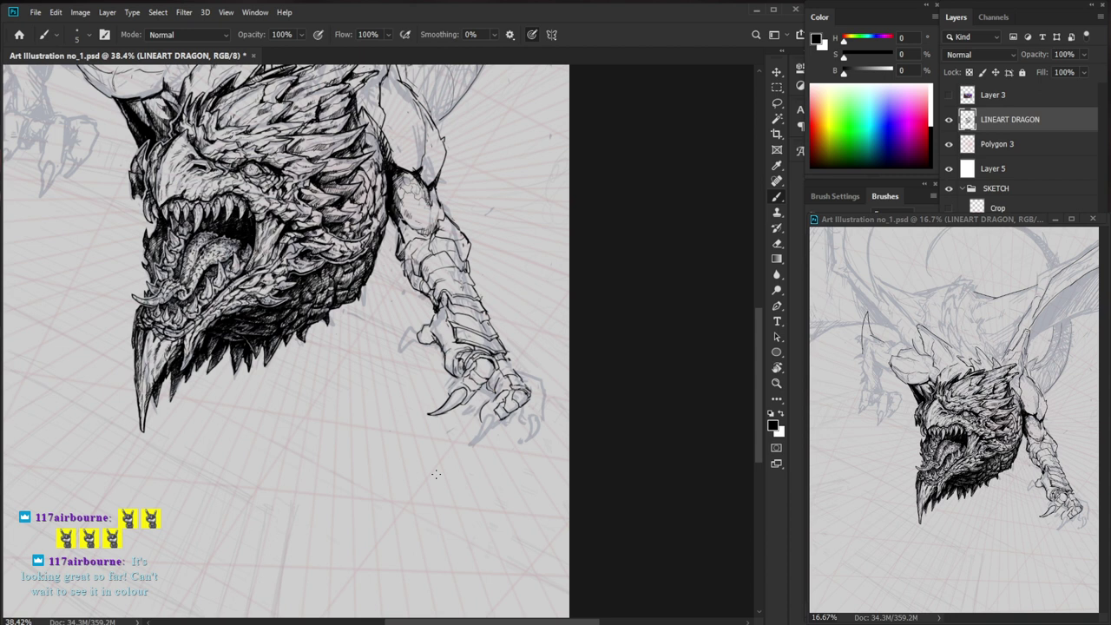
{"action": "key", "text": "z"}
{"action": "left_click_drag", "start_coordinate": [551, 401], "coordinate": [603, 359]}
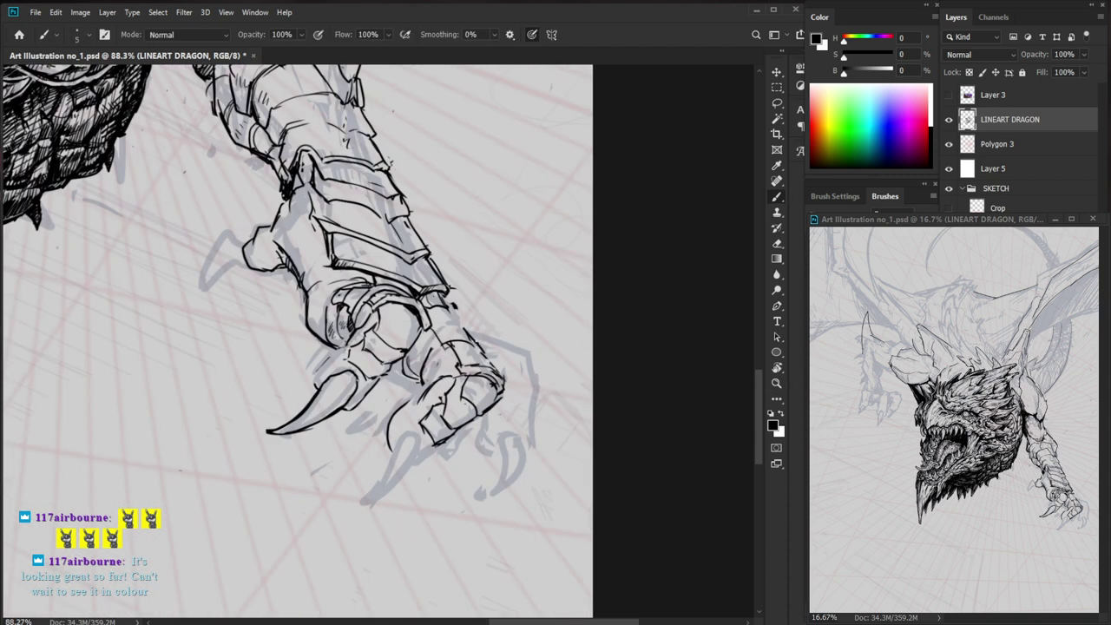
- Ink and clean up the inner edge of the second finger's upper segment beside the thumb base
{"action": "left_click_drag", "start_coordinate": [477, 337], "coordinate": [500, 337]}
{"action": "key", "text": "e"}
{"action": "key", "text": "b"}
{"action": "mouse_move", "coordinate": [433, 342]}
{"action": "left_mouse_down"}
{"action": "mouse_move", "coordinate": [451, 352]}
{"action": "mouse_move", "coordinate": [419, 322]}
{"action": "left_mouse_up"}
{"action": "key", "text": "e"}
{"action": "key", "text": "b"}
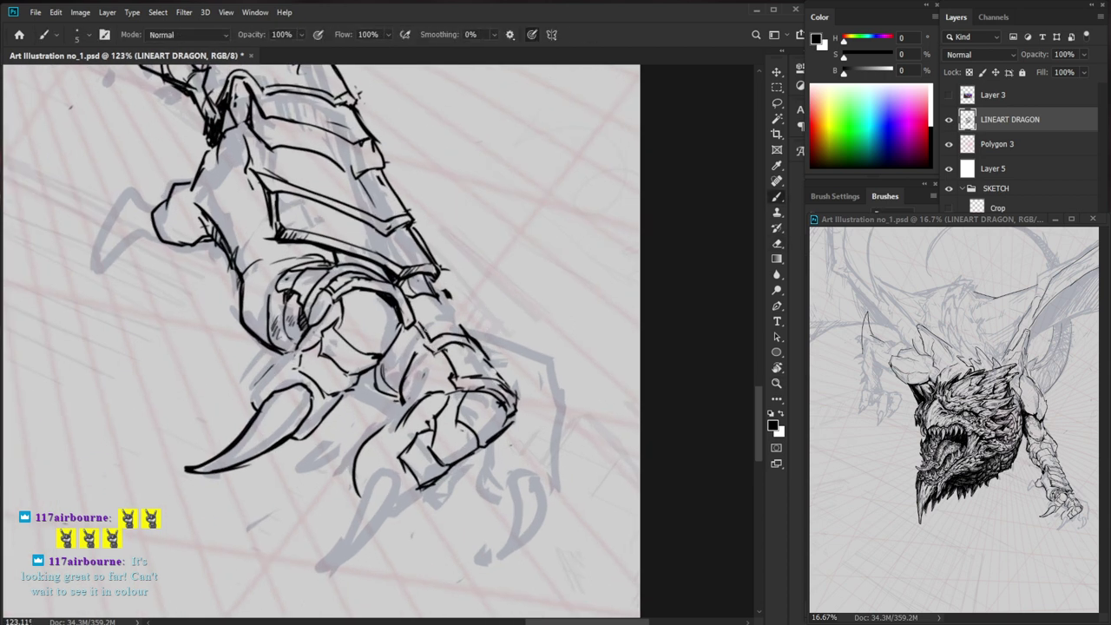
- Erase and re-ink the rim of the second finger's knuckle
{"action": "mouse_move", "coordinate": [485, 356]}
{"action": "left_mouse_down"}
{"action": "mouse_move", "coordinate": [497, 356]}
{"action": "mouse_move", "coordinate": [521, 404]}
{"action": "left_mouse_up"}
{"action": "key", "text": "e"}
{"action": "key", "text": "b"}
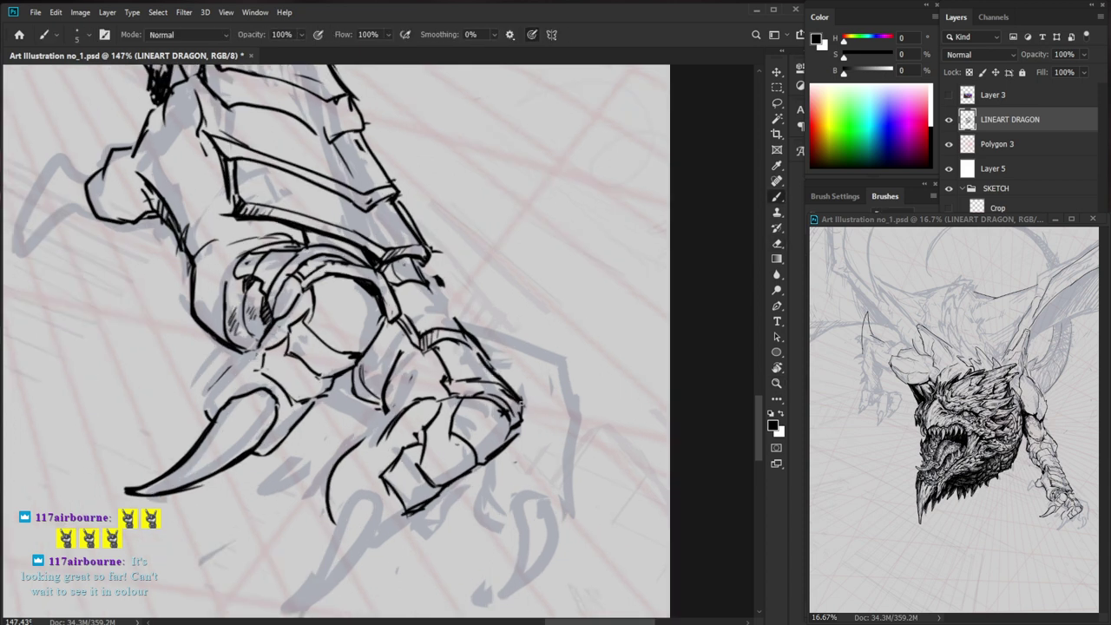
{"action": "key", "text": "e"}
{"action": "key", "text": "b"}
{"action": "key", "text": "e"}
{"action": "mouse_move", "coordinate": [478, 396]}
{"action": "left_mouse_down"}
{"action": "mouse_move", "coordinate": [516, 410]}
{"action": "mouse_move", "coordinate": [512, 399]}
{"action": "mouse_move", "coordinate": [512, 423]}
{"action": "mouse_move", "coordinate": [434, 411]}
{"action": "left_mouse_up"}
{"action": "key", "text": "b"}
{"action": "scroll", "coordinate": [578, 370], "scroll_direction": "up", "scroll_amount": 4}
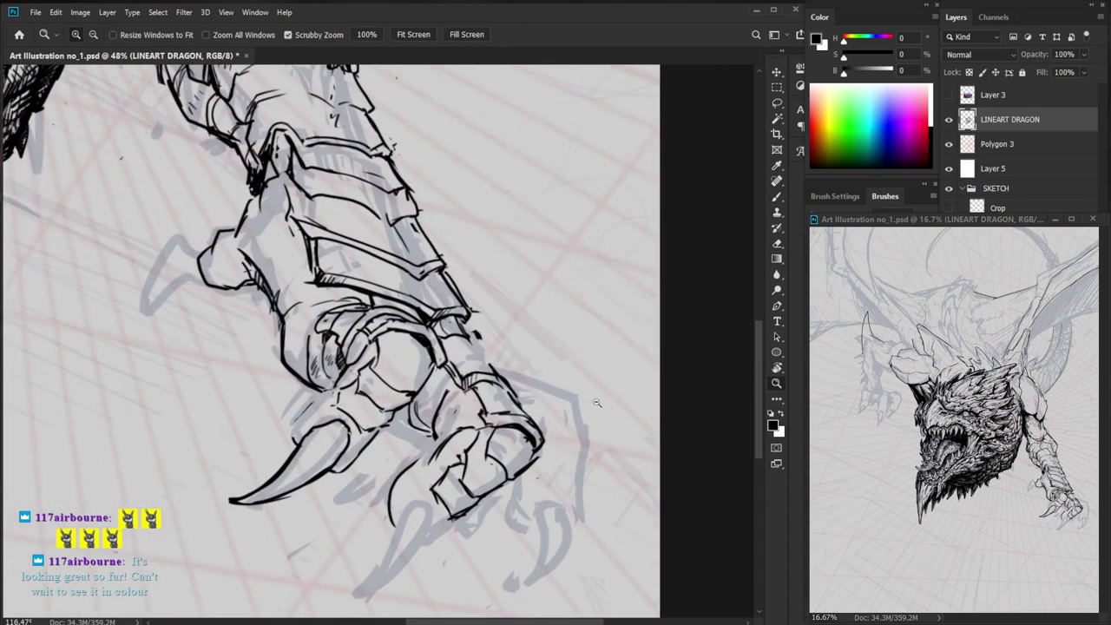
- Add short hatching strokes to the band above the second finger's knuckle
{"action": "key", "text": "e"}
{"action": "key", "text": "b"}
{"action": "mouse_move", "coordinate": [501, 412]}
{"action": "left_mouse_down"}
{"action": "mouse_move", "coordinate": [522, 417]}
{"action": "mouse_move", "coordinate": [498, 429]}
{"action": "left_mouse_up"}
{"action": "left_click_drag", "start_coordinate": [504, 414], "coordinate": [502, 429]}
{"action": "scroll", "coordinate": [448, 530], "scroll_direction": "down", "scroll_amount": 5}
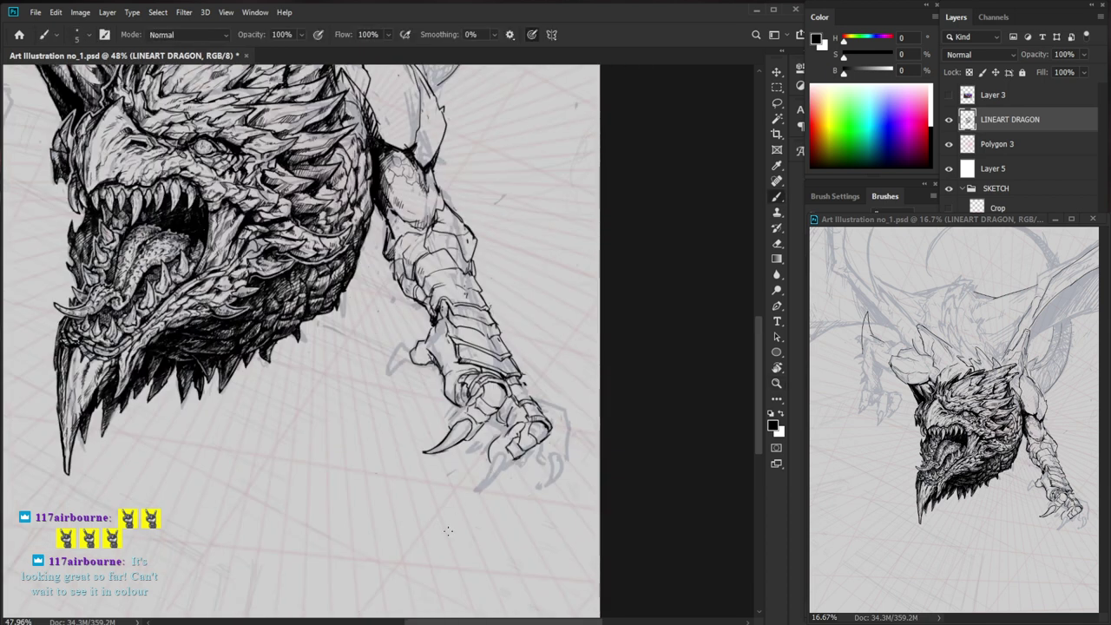
- Close the second finger's outer edge between the last wrist plate and the knuckle, cleaning stray marks
{"action": "scroll", "coordinate": [560, 412], "scroll_direction": "up", "scroll_amount": 4}
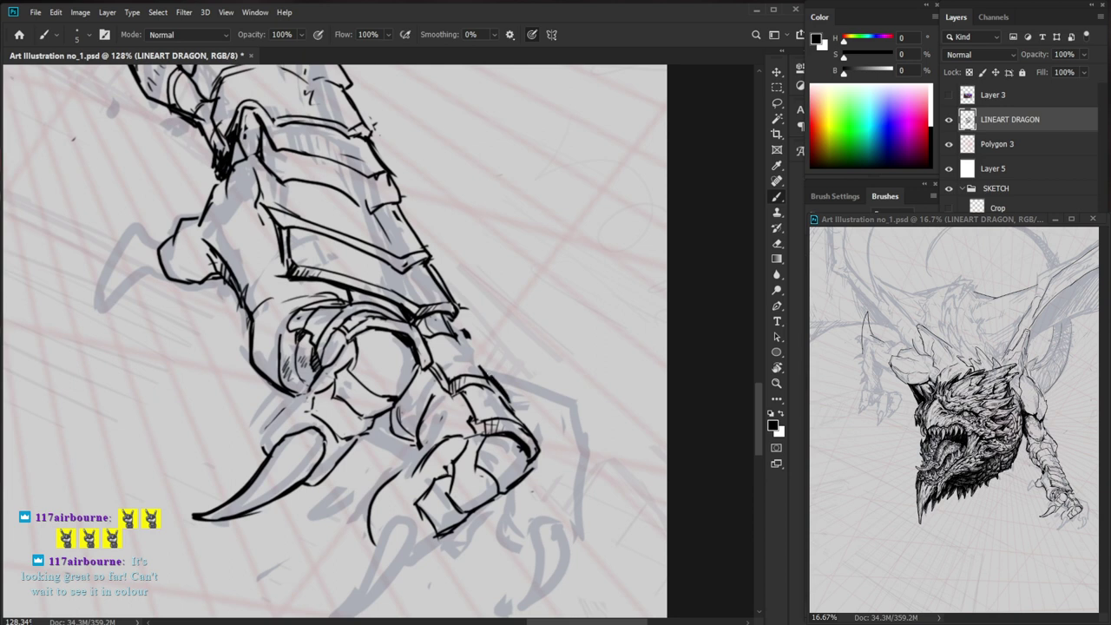
{"action": "key", "text": "e"}
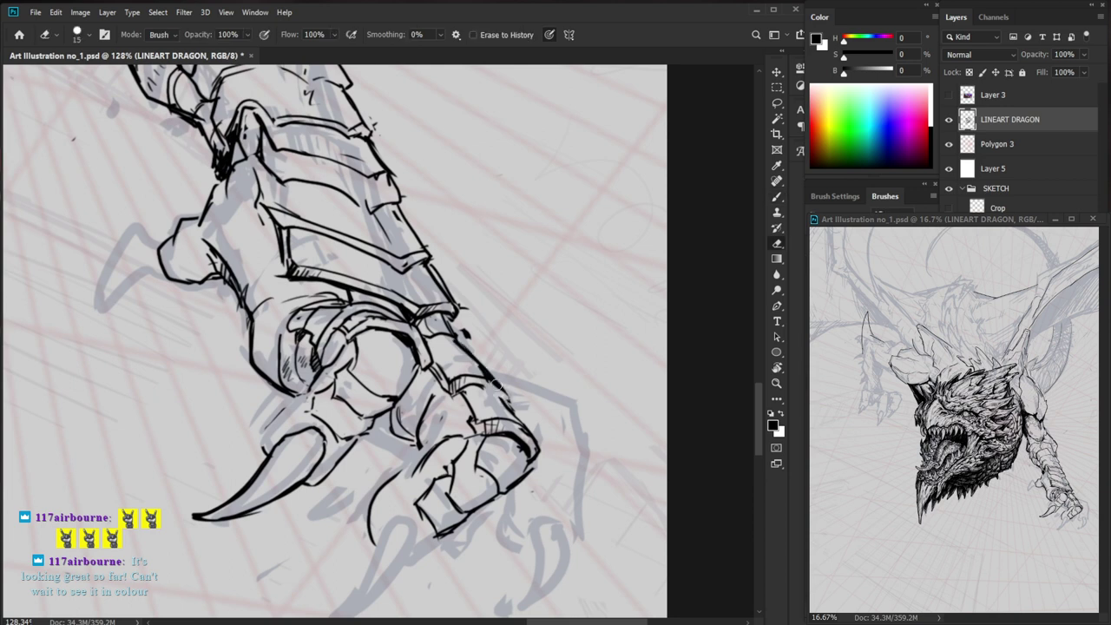
{"action": "key", "text": "b"}
{"action": "scroll", "coordinate": [626, 360], "scroll_direction": "down", "scroll_amount": 5}
{"action": "left_click_drag", "start_coordinate": [626, 359], "coordinate": [577, 468]}
{"action": "key", "text": "z"}
{"action": "left_click_drag", "start_coordinate": [492, 410], "coordinate": [569, 407]}
{"action": "key", "text": "e"}
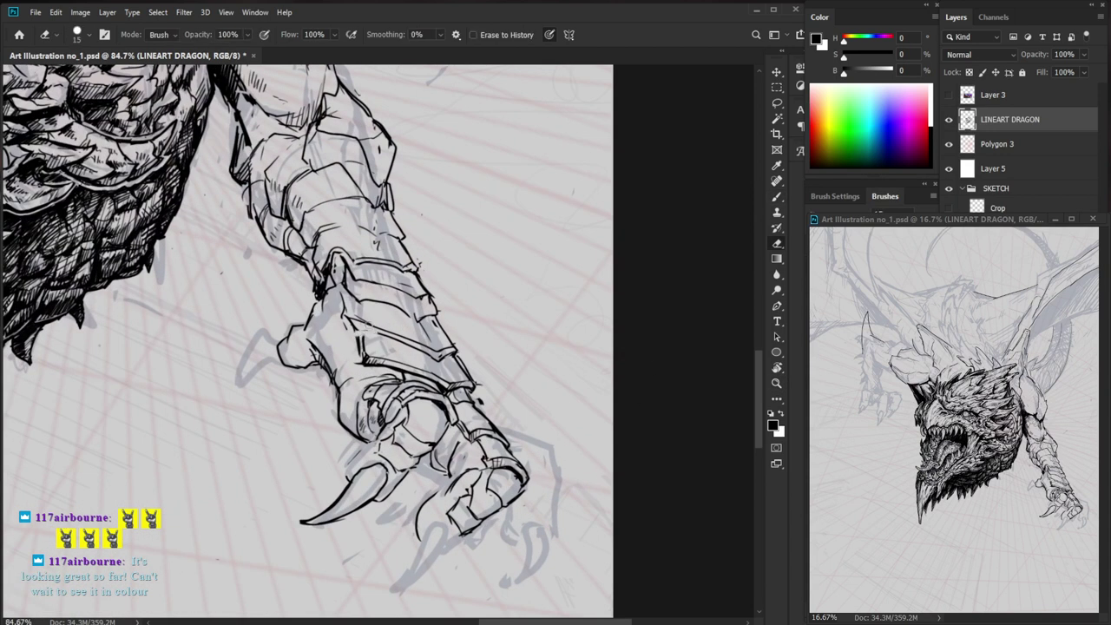
{"action": "key", "text": "b"}
{"action": "key", "text": "e"}
{"action": "key", "text": "b"}
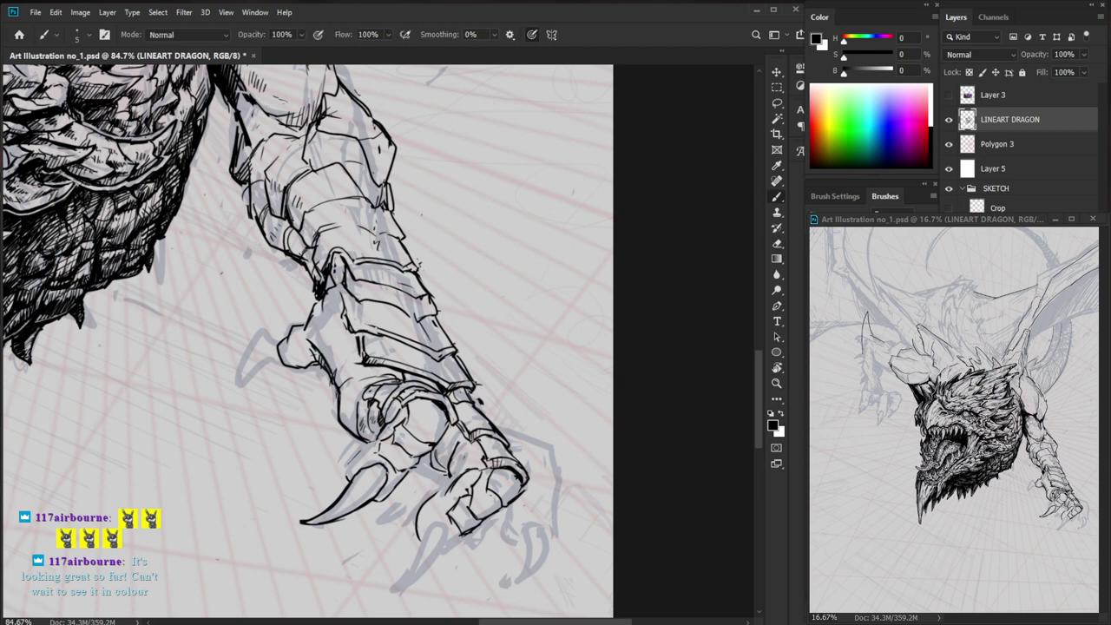
- Thicken and tidy the inner corner of the lowest forearm plate
{"action": "mouse_move", "coordinate": [359, 363]}
{"action": "left_mouse_down"}
{"action": "mouse_move", "coordinate": [372, 395]}
{"action": "mouse_move", "coordinate": [365, 367]}
{"action": "left_mouse_up"}
{"action": "key", "text": "e"}
{"action": "key", "text": "b"}
{"action": "key", "text": "e"}
{"action": "key", "text": "b"}
{"action": "key", "text": "ctrl+space"}
{"action": "mouse_move", "coordinate": [499, 385]}
{"action": "left_mouse_down"}
{"action": "mouse_move", "coordinate": [417, 387]}
{"action": "mouse_move", "coordinate": [540, 395]}
{"action": "left_mouse_up"}
- Redraw the small spur on the inner side of the wrist, alternating eraser and brush
{"action": "key", "text": "ctrl+space"}
{"action": "key", "text": "space"}
{"action": "mouse_move", "coordinate": [376, 338]}
{"action": "left_mouse_down"}
{"action": "mouse_move", "coordinate": [352, 336]}
{"action": "mouse_move", "coordinate": [351, 322]}
{"action": "mouse_move", "coordinate": [346, 363]}
{"action": "mouse_move", "coordinate": [335, 340]}
{"action": "mouse_move", "coordinate": [332, 366]}
{"action": "mouse_move", "coordinate": [354, 368]}
{"action": "mouse_move", "coordinate": [317, 374]}
{"action": "mouse_move", "coordinate": [333, 371]}
{"action": "left_mouse_up"}
{"action": "key", "text": "e"}
{"action": "key", "text": "b"}
{"action": "key", "text": "e"}
{"action": "key", "text": "b"}
{"action": "key", "text": "e"}
{"action": "key", "text": "b"}
{"action": "key", "text": "e"}
{"action": "key", "text": "b"}
- Erase the first finger's claw outline and re-ink its lower edge
{"action": "left_click_drag", "start_coordinate": [632, 444], "coordinate": [597, 413]}
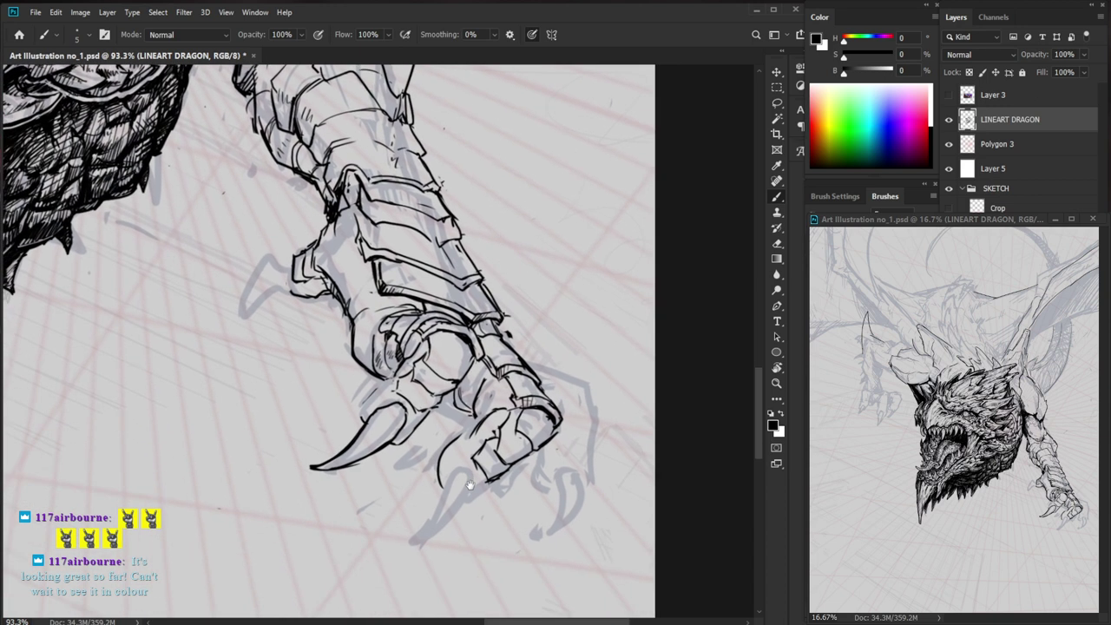
{"action": "left_click_drag", "start_coordinate": [463, 534], "coordinate": [470, 459]}
{"action": "key", "text": "e"}
{"action": "mouse_move", "coordinate": [359, 420]}
{"action": "left_mouse_down"}
{"action": "mouse_move", "coordinate": [314, 453]}
{"action": "mouse_move", "coordinate": [347, 432]}
{"action": "mouse_move", "coordinate": [338, 466]}
{"action": "mouse_move", "coordinate": [388, 429]}
{"action": "mouse_move", "coordinate": [351, 453]}
{"action": "left_mouse_up"}
{"action": "key", "text": "b"}
{"action": "key", "text": "e"}
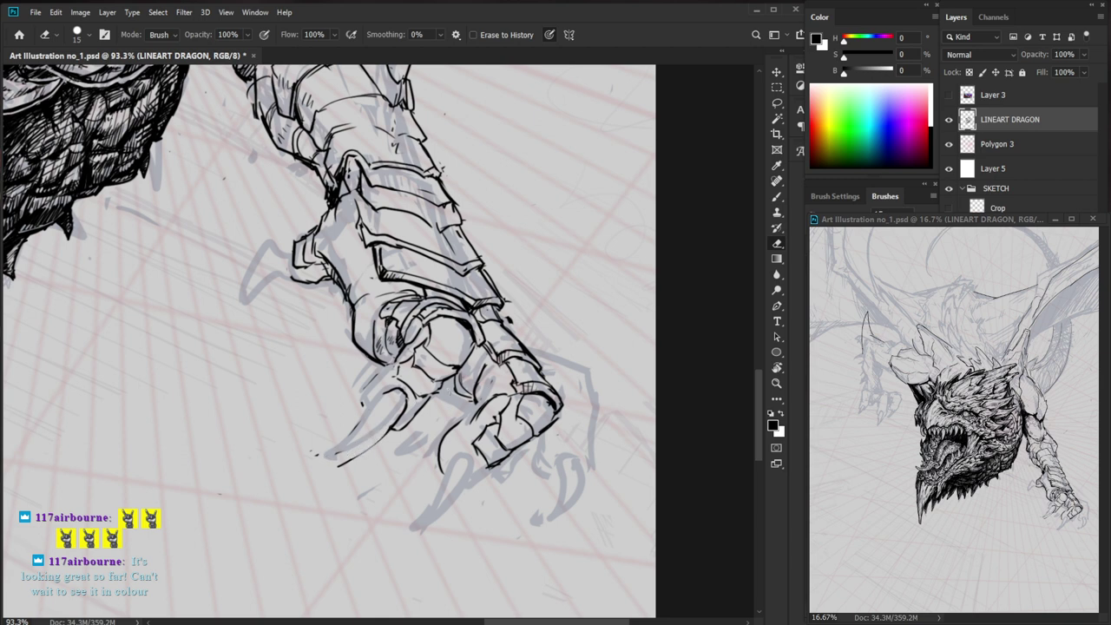
{"action": "mouse_move", "coordinate": [405, 391]}
{"action": "left_mouse_down"}
{"action": "mouse_move", "coordinate": [390, 391]}
{"action": "mouse_move", "coordinate": [409, 404]}
{"action": "mouse_move", "coordinate": [397, 410]}
{"action": "mouse_move", "coordinate": [404, 392]}
{"action": "mouse_move", "coordinate": [383, 397]}
{"action": "mouse_move", "coordinate": [337, 468]}
{"action": "left_mouse_up"}
{"action": "key", "text": "b"}
{"action": "key", "text": "e"}
{"action": "key", "text": "b"}
- Redraw the first finger's claw with a shorter, straighter outline and erase the excess at its tip
{"action": "key", "text": "z"}
{"action": "left_click_drag", "start_coordinate": [438, 391], "coordinate": [347, 391]}
{"action": "key", "text": "z"}
{"action": "left_click_drag", "start_coordinate": [419, 384], "coordinate": [521, 384]}
{"action": "key", "text": "e"}
{"action": "mouse_move", "coordinate": [409, 477]}
{"action": "left_mouse_down"}
{"action": "mouse_move", "coordinate": [372, 503]}
{"action": "mouse_move", "coordinate": [420, 469]}
{"action": "mouse_move", "coordinate": [363, 498]}
{"action": "left_mouse_up"}
{"action": "key", "text": "b"}
{"action": "left_click_drag", "start_coordinate": [434, 447], "coordinate": [352, 496]}
{"action": "left_click_drag", "start_coordinate": [396, 455], "coordinate": [385, 469]}
{"action": "left_click_drag", "start_coordinate": [436, 441], "coordinate": [398, 478]}
{"action": "key", "text": "b"}
- Clean up the base of the first finger's claw with eraser and brush
{"action": "key", "text": "z"}
{"action": "mouse_move", "coordinate": [441, 468]}
{"action": "left_mouse_down"}
{"action": "mouse_move", "coordinate": [409, 468]}
{"action": "mouse_move", "coordinate": [453, 478]}
{"action": "left_mouse_up"}
{"action": "key", "text": "b"}
{"action": "key", "text": "z"}
{"action": "key", "text": "b"}
{"action": "key", "text": "e"}
{"action": "left_click_drag", "start_coordinate": [441, 438], "coordinate": [438, 450]}
{"action": "key", "text": "b"}
- Ink and refine the first finger's edge between its claw and the thumb base
{"action": "mouse_move", "coordinate": [431, 391]}
{"action": "left_mouse_down"}
{"action": "mouse_move", "coordinate": [399, 447]}
{"action": "mouse_move", "coordinate": [434, 460]}
{"action": "mouse_move", "coordinate": [477, 420]}
{"action": "mouse_move", "coordinate": [437, 411]}
{"action": "left_mouse_up"}
{"action": "key", "text": "e"}
{"action": "key", "text": "b"}
{"action": "key", "text": "e"}
{"action": "key", "text": "b"}
{"action": "key", "text": "e"}
{"action": "key", "text": "b"}
- Ink the second finger's claw over the sketch
{"action": "key", "text": "z"}
{"action": "left_click_drag", "start_coordinate": [495, 436], "coordinate": [434, 530]}
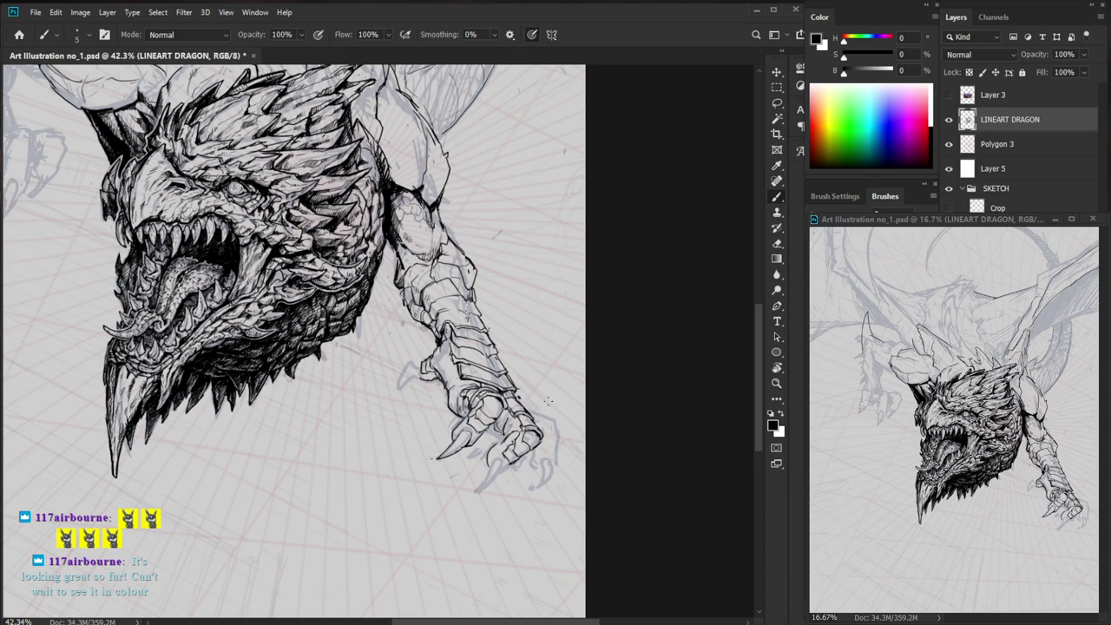
{"action": "key", "text": "z"}
{"action": "left_click_drag", "start_coordinate": [519, 466], "coordinate": [573, 466]}
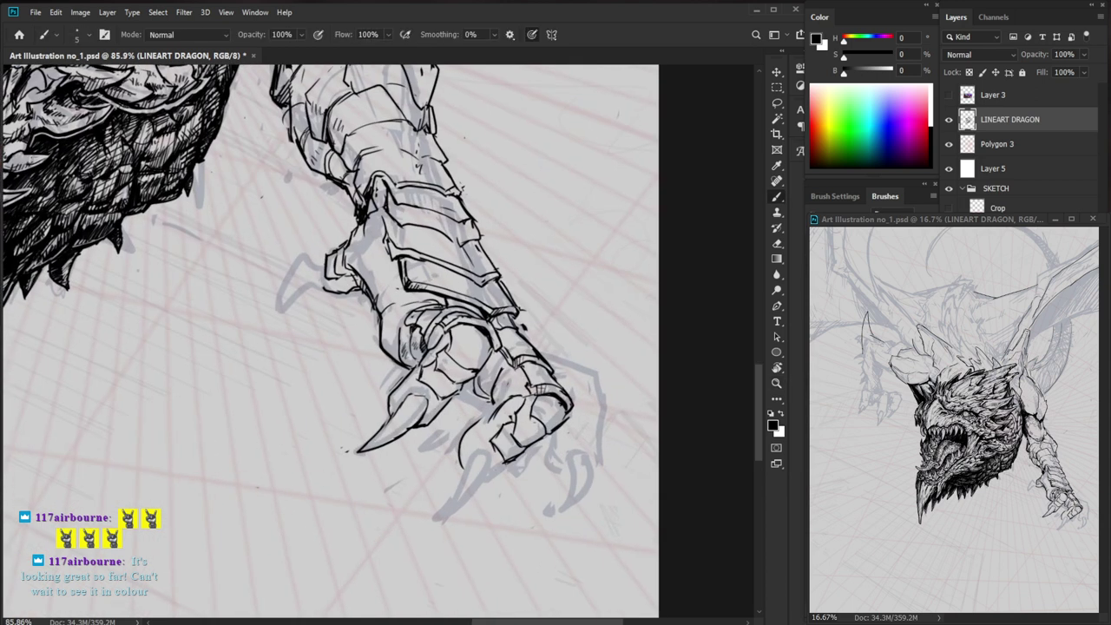
{"action": "mouse_move", "coordinate": [492, 450]}
{"action": "left_mouse_down"}
{"action": "mouse_move", "coordinate": [469, 456]}
{"action": "mouse_move", "coordinate": [426, 511]}
{"action": "mouse_move", "coordinate": [434, 509]}
{"action": "left_mouse_up"}
{"action": "key", "text": "z"}
{"action": "key", "text": "space"}
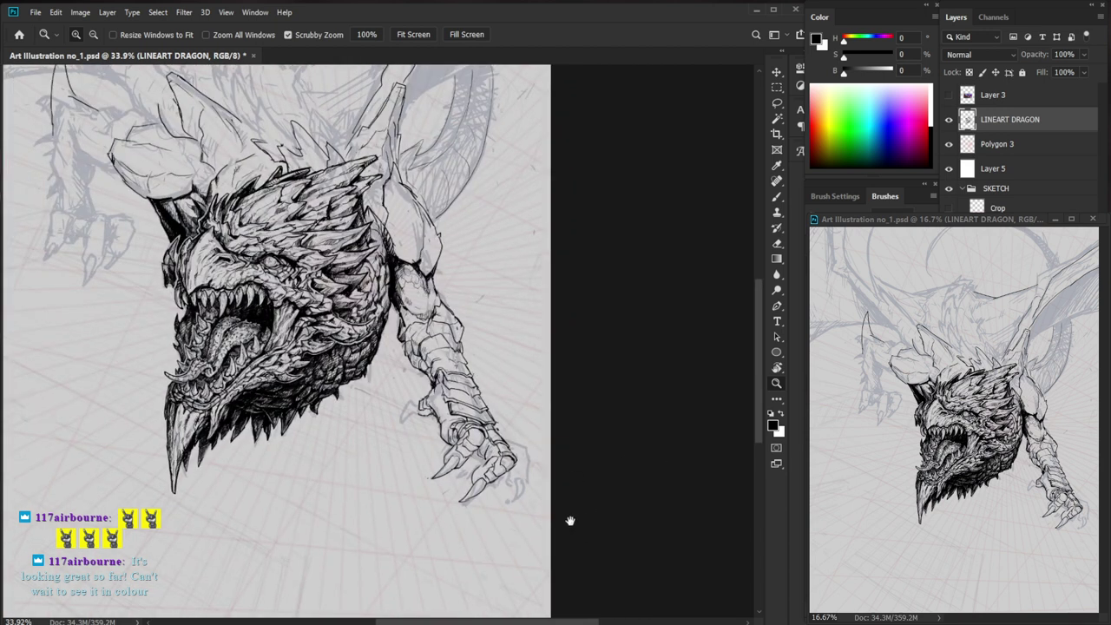
- Ink short strokes on the hand's outer edge and clean up the contour above the first finger's knuckle
{"action": "left_click_drag", "start_coordinate": [570, 521], "coordinate": [553, 442]}
{"action": "left_click_drag", "start_coordinate": [500, 377], "coordinate": [534, 376]}
{"action": "key", "text": "b"}
{"action": "mouse_move", "coordinate": [465, 370]}
{"action": "left_mouse_down"}
{"action": "mouse_move", "coordinate": [500, 390]}
{"action": "mouse_move", "coordinate": [454, 362]}
{"action": "left_mouse_up"}
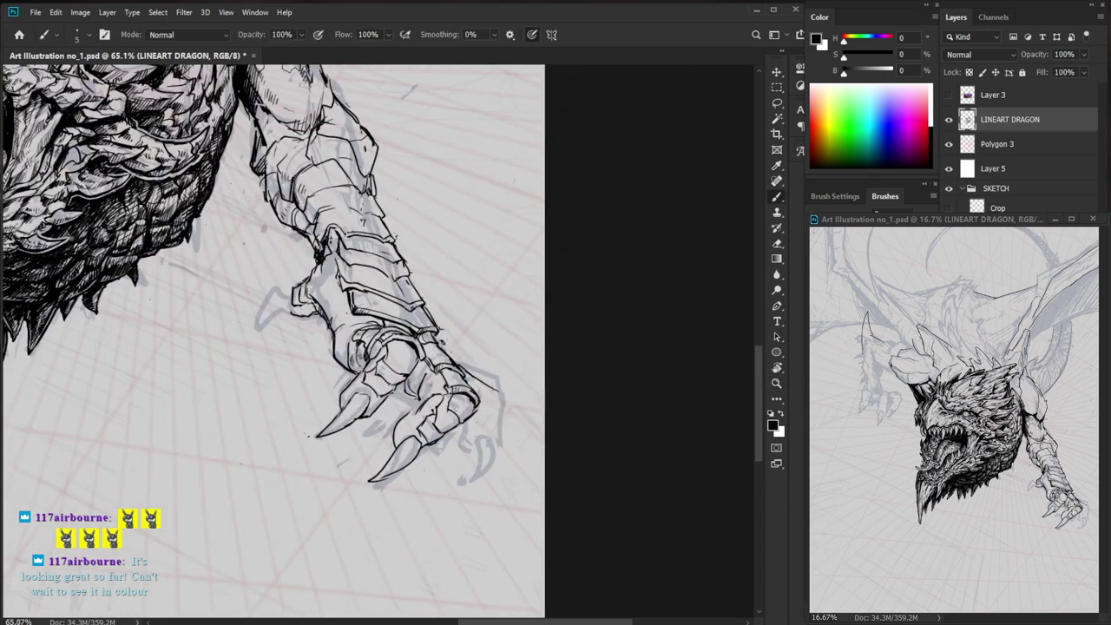
{"action": "key", "text": "z"}
{"action": "key", "text": "b"}
{"action": "left_click_drag", "start_coordinate": [386, 324], "coordinate": [396, 325]}
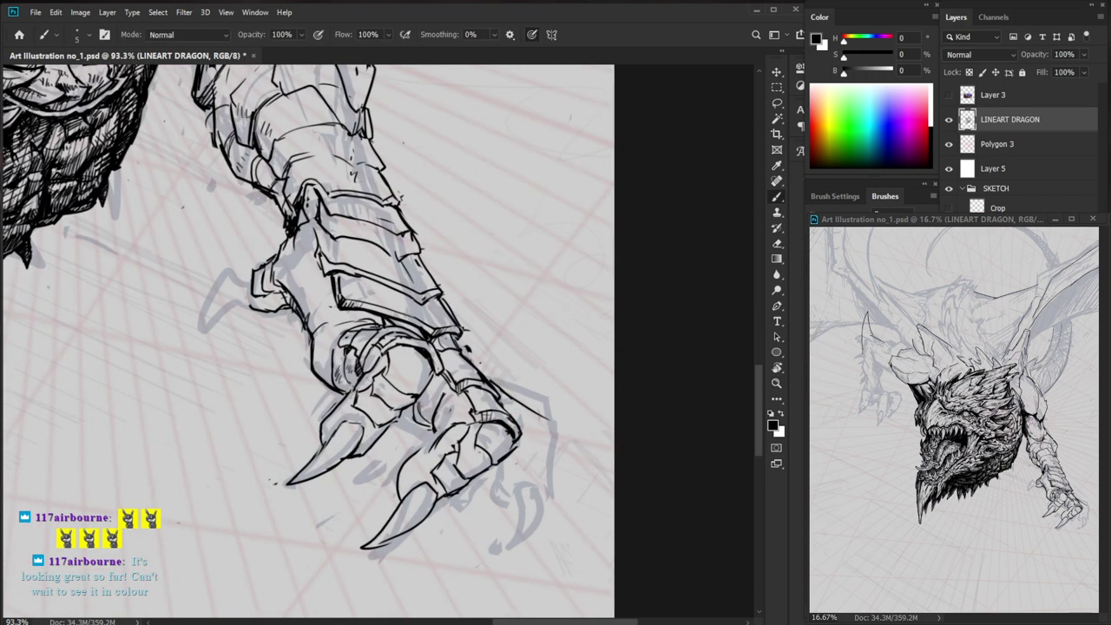
{"action": "key", "text": "e"}
{"action": "left_click", "coordinate": [385, 323]}
- Refine the hand's outer edge between the last forearm plate and the second finger with brush and eraser
{"action": "key", "text": "b"}
{"action": "mouse_move", "coordinate": [446, 341]}
{"action": "left_mouse_down"}
{"action": "mouse_move", "coordinate": [458, 345]}
{"action": "mouse_move", "coordinate": [434, 346]}
{"action": "mouse_move", "coordinate": [469, 359]}
{"action": "left_mouse_up"}
{"action": "key", "text": "e"}
{"action": "key", "text": "b"}
{"action": "key", "text": "e"}
{"action": "key", "text": "b"}
{"action": "left_click_drag", "start_coordinate": [588, 587], "coordinate": [637, 491]}
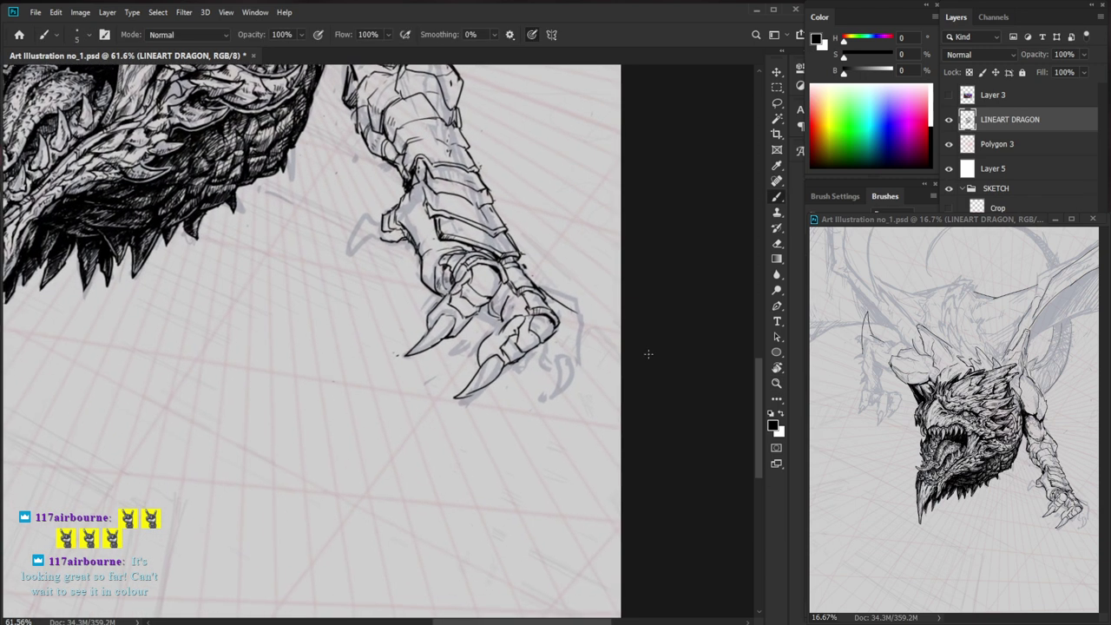
- Erase and redraw the second finger's inner edge at its base, beside the first finger's knuckle
{"action": "left_click_drag", "start_coordinate": [539, 285], "coordinate": [592, 285]}
{"action": "key", "text": "e"}
{"action": "left_click_drag", "start_coordinate": [487, 298], "coordinate": [488, 314]}
{"action": "key", "text": "b"}
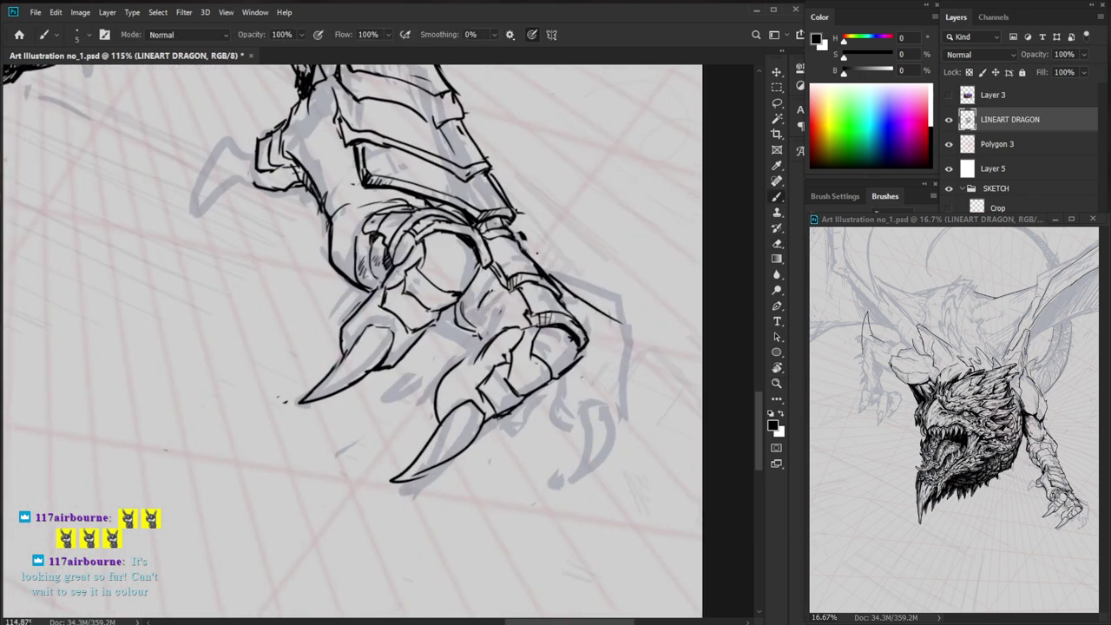
{"action": "left_click_drag", "start_coordinate": [619, 391], "coordinate": [541, 505]}
{"action": "key", "text": "e"}
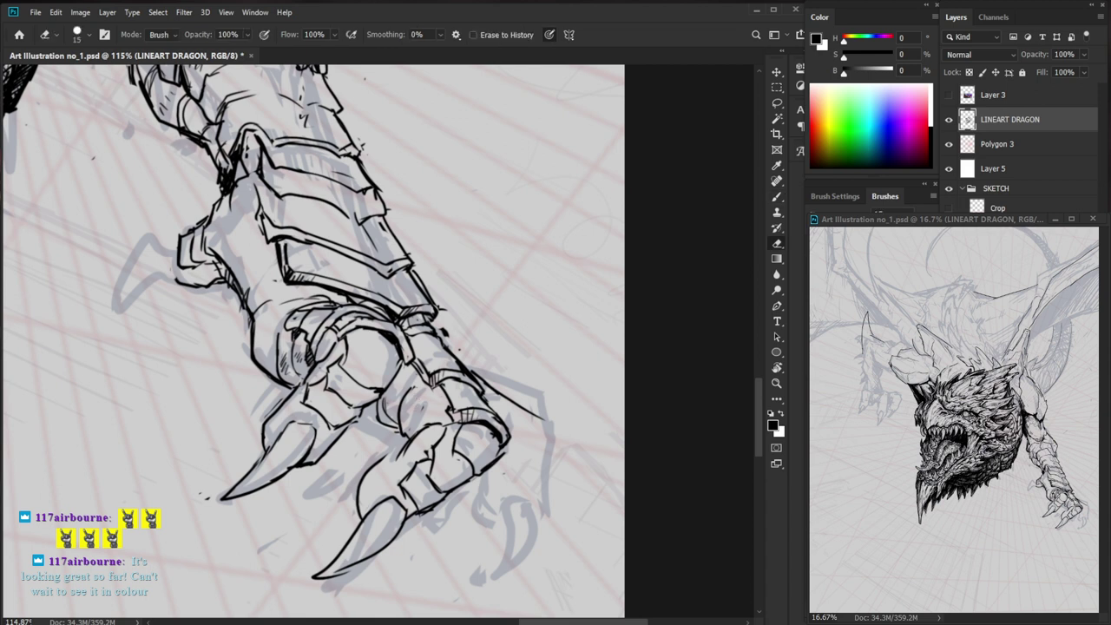
{"action": "key", "text": "b"}
{"action": "left_click_drag", "start_coordinate": [413, 386], "coordinate": [392, 418]}
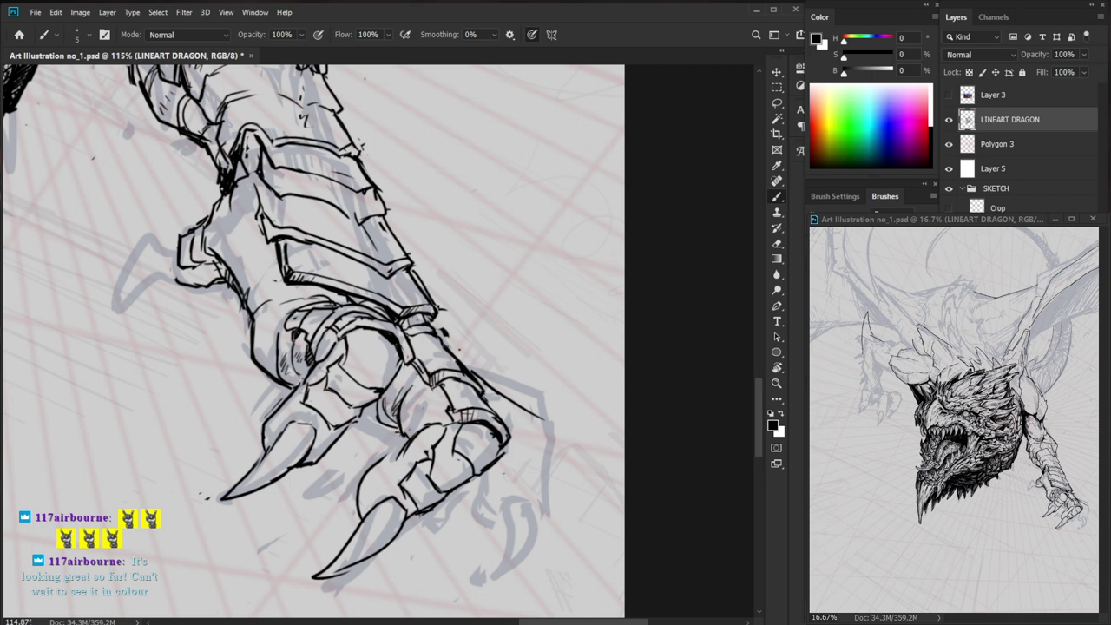
- Ink the skin fold joining the first and second fingers and refine the second finger's upper edge
{"action": "key", "text": "e"}
{"action": "key", "text": "b"}
{"action": "key", "text": "e"}
{"action": "key", "text": "b"}
{"action": "left_click_drag", "start_coordinate": [367, 474], "coordinate": [387, 458]}
{"action": "left_click_drag", "start_coordinate": [519, 538], "coordinate": [470, 447]}
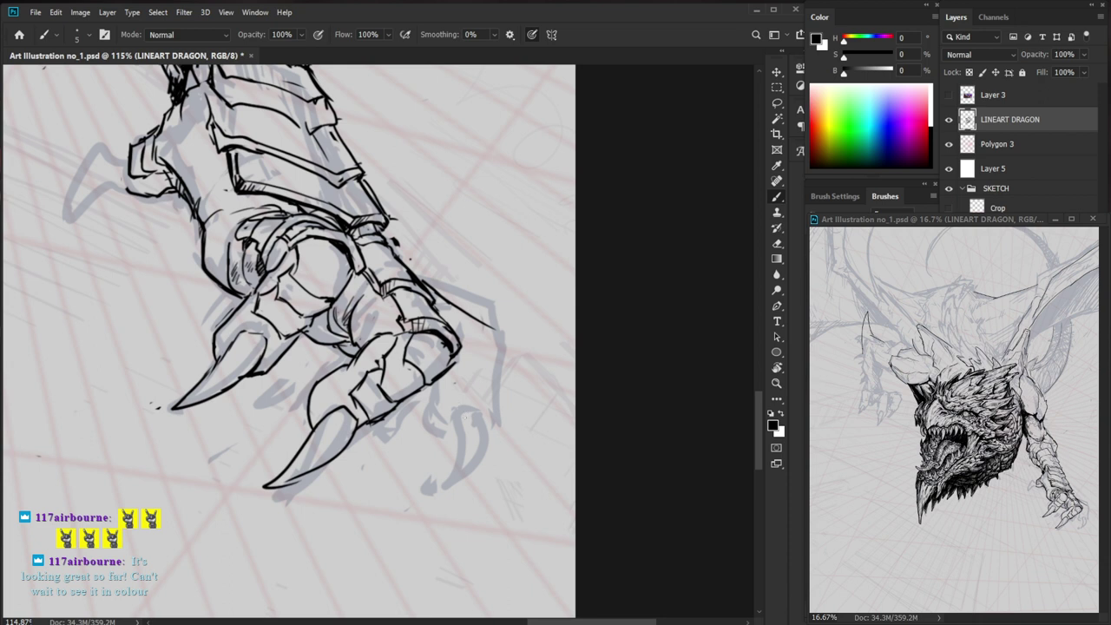
- Add hatching to the second finger's last joint and redraw the outline of its claw
{"action": "key", "text": "z"}
{"action": "mouse_move", "coordinate": [329, 401]}
{"action": "left_mouse_down"}
{"action": "mouse_move", "coordinate": [364, 401]}
{"action": "mouse_move", "coordinate": [363, 349]}
{"action": "mouse_move", "coordinate": [347, 368]}
{"action": "left_mouse_up"}
{"action": "key", "text": "e"}
{"action": "key", "text": "b"}
{"action": "mouse_move", "coordinate": [355, 362]}
{"action": "left_mouse_down"}
{"action": "mouse_move", "coordinate": [346, 378]}
{"action": "mouse_move", "coordinate": [306, 395]}
{"action": "mouse_move", "coordinate": [327, 378]}
{"action": "mouse_move", "coordinate": [308, 427]}
{"action": "left_mouse_up"}
{"action": "key", "text": "e"}
{"action": "key", "text": "b"}
{"action": "key", "text": "e"}
{"action": "left_click_drag", "start_coordinate": [304, 493], "coordinate": [263, 512]}
{"action": "key", "text": "b"}
{"action": "mouse_move", "coordinate": [363, 436]}
{"action": "left_mouse_down"}
{"action": "mouse_move", "coordinate": [281, 508]}
{"action": "mouse_move", "coordinate": [243, 515]}
{"action": "left_mouse_up"}
- Sharpen and slightly extend the tip of the second finger's claw
{"action": "key", "text": "z"}
{"action": "mouse_move", "coordinate": [351, 493]}
{"action": "left_mouse_down"}
{"action": "mouse_move", "coordinate": [295, 519]}
{"action": "mouse_move", "coordinate": [248, 519]}
{"action": "mouse_move", "coordinate": [469, 491]}
{"action": "left_mouse_up"}
{"action": "key", "text": "z"}
{"action": "key", "text": "e"}
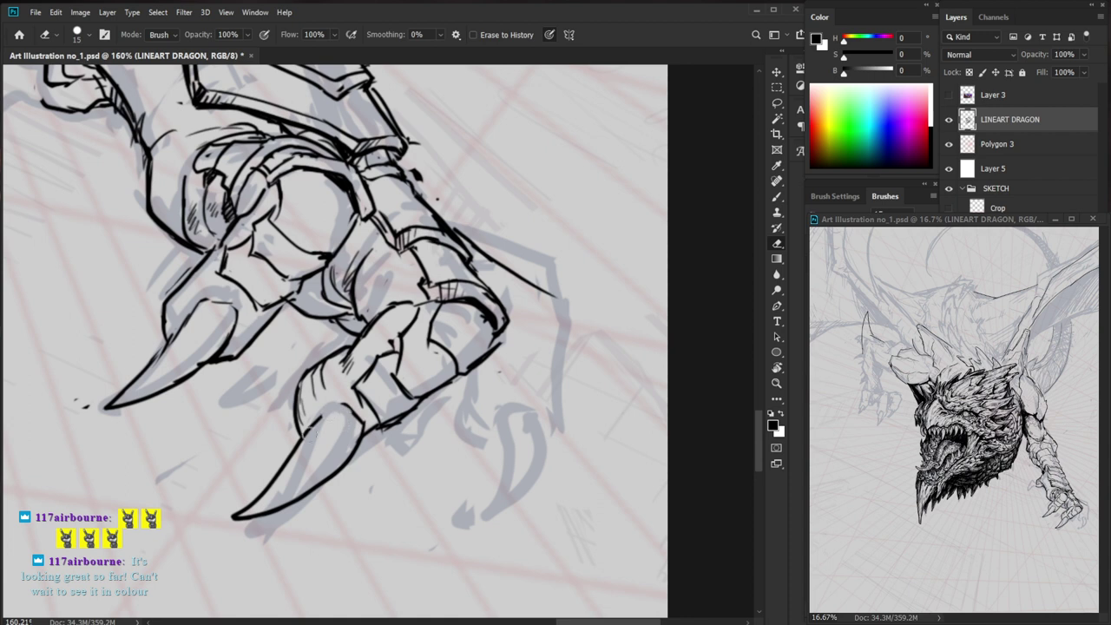
{"action": "key", "text": "b"}
{"action": "mouse_move", "coordinate": [283, 474]}
{"action": "left_mouse_down"}
{"action": "mouse_move", "coordinate": [230, 517]}
{"action": "mouse_move", "coordinate": [276, 516]}
{"action": "mouse_move", "coordinate": [238, 518]}
{"action": "left_mouse_up"}
{"action": "key", "text": "e"}
{"action": "key", "text": "b"}
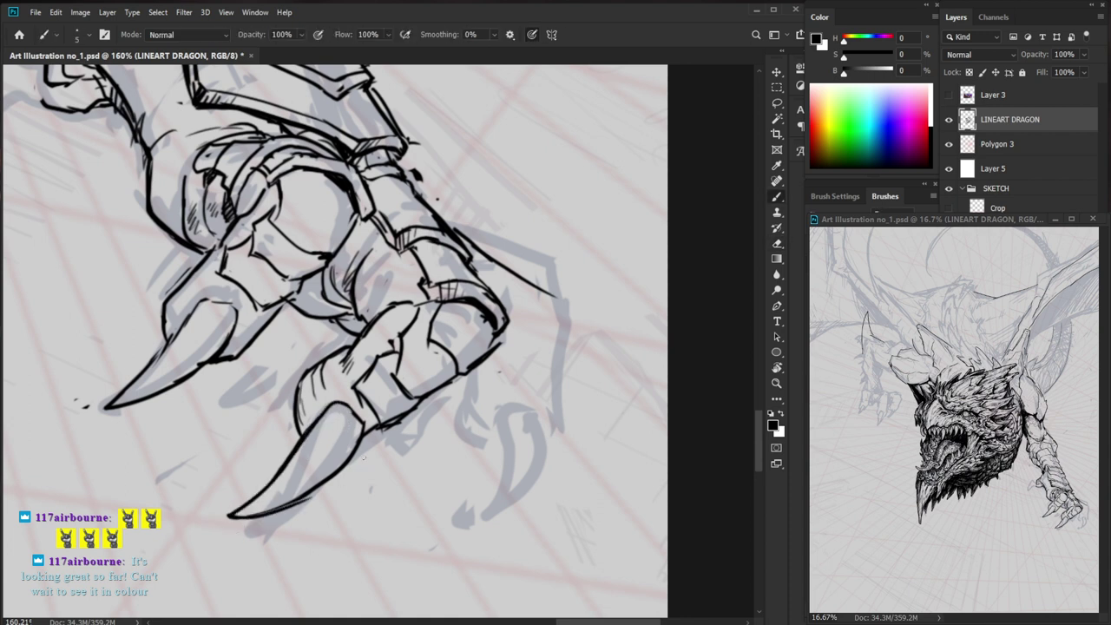
- Refine the short shading strokes on the second finger's last joint with brush and eraser
{"action": "key", "text": "z"}
{"action": "left_click_drag", "start_coordinate": [465, 361], "coordinate": [382, 391]}
{"action": "scroll", "coordinate": [545, 358], "scroll_direction": "up", "scroll_amount": 3}
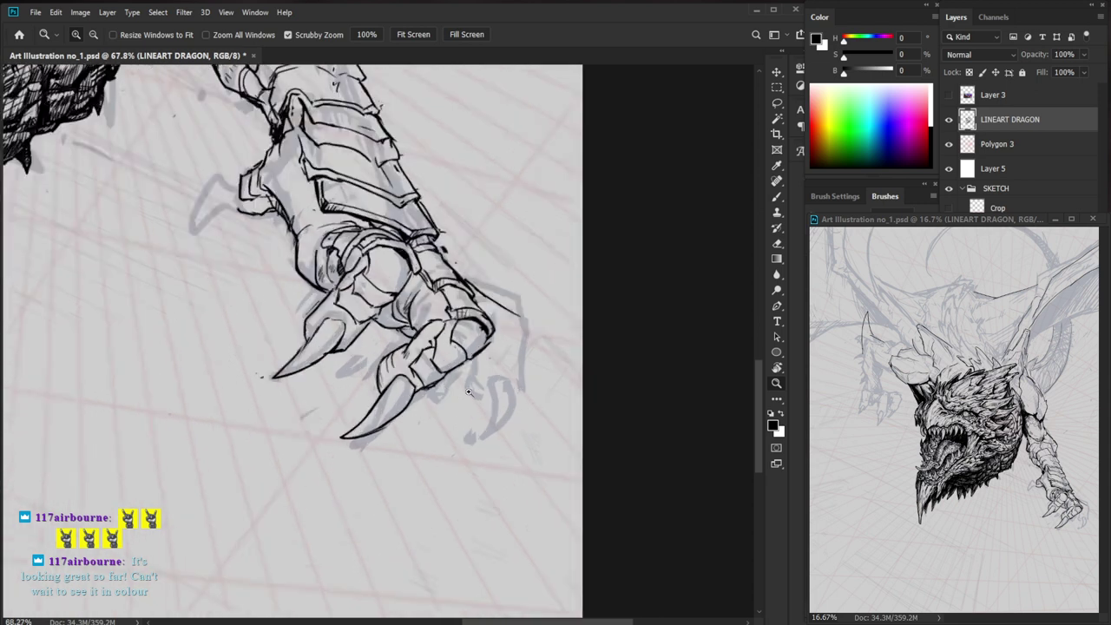
{"action": "key", "text": "b"}
{"action": "mouse_move", "coordinate": [378, 377]}
{"action": "left_mouse_down"}
{"action": "mouse_move", "coordinate": [392, 367]}
{"action": "mouse_move", "coordinate": [401, 422]}
{"action": "mouse_move", "coordinate": [379, 419]}
{"action": "mouse_move", "coordinate": [408, 380]}
{"action": "mouse_move", "coordinate": [400, 364]}
{"action": "left_mouse_up"}
{"action": "key", "text": "e"}
{"action": "key", "text": "b"}
{"action": "key", "text": "e"}
{"action": "key", "text": "b"}
{"action": "key", "text": "z"}
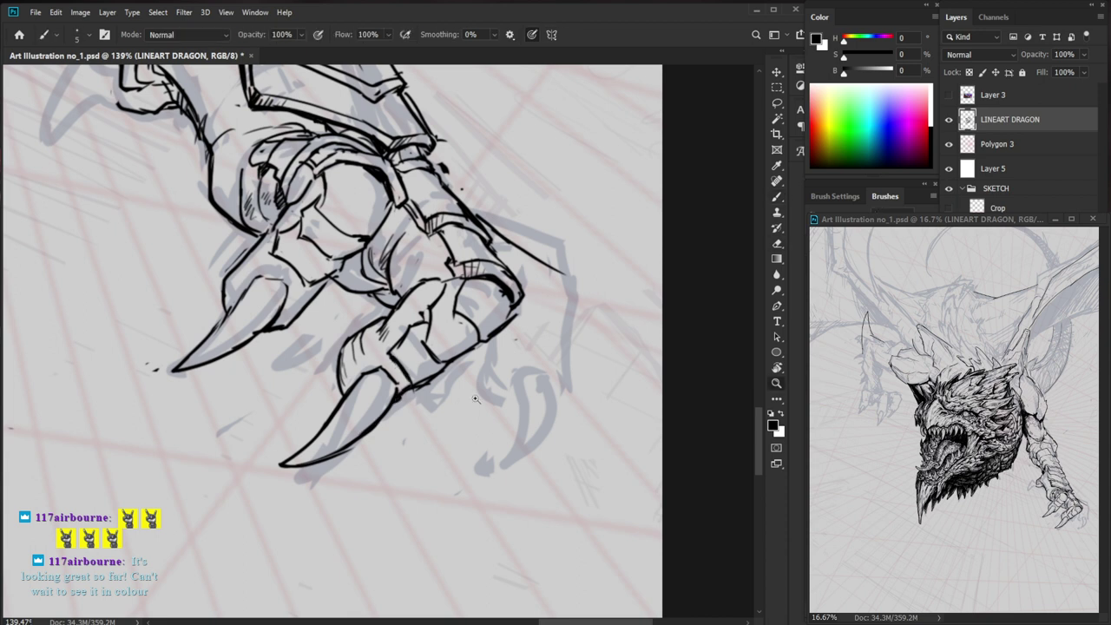
- Erase excess ink around the small plates between the second finger's last joint and its claw
{"action": "left_click_drag", "start_coordinate": [486, 373], "coordinate": [404, 374]}
{"action": "left_click_drag", "start_coordinate": [605, 357], "coordinate": [585, 457]}
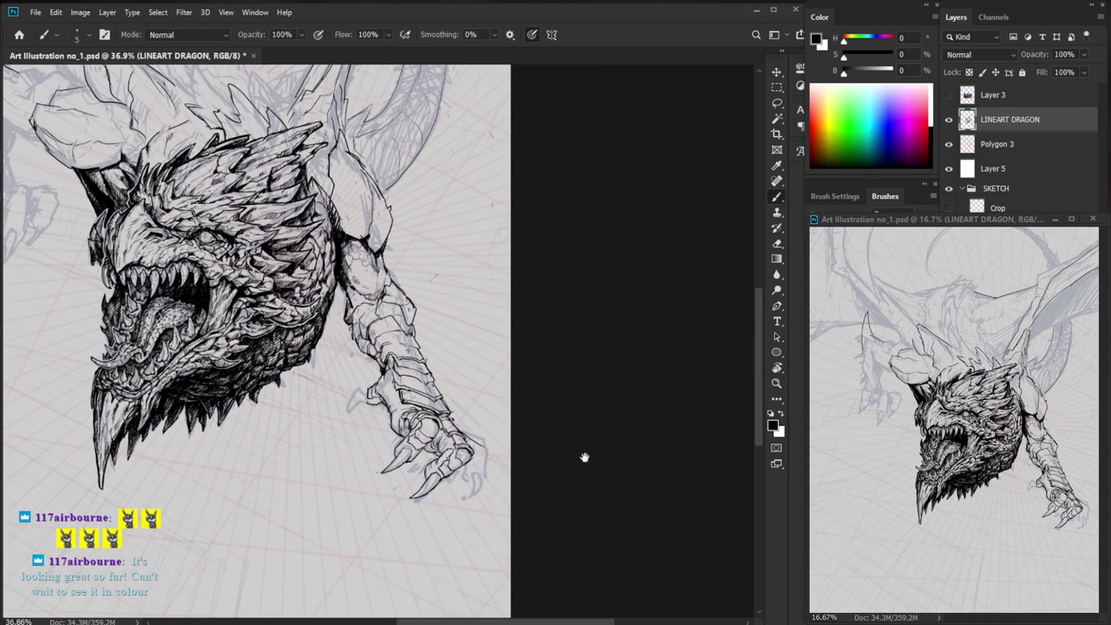
{"action": "key", "text": "z"}
{"action": "left_click_drag", "start_coordinate": [489, 526], "coordinate": [605, 350]}
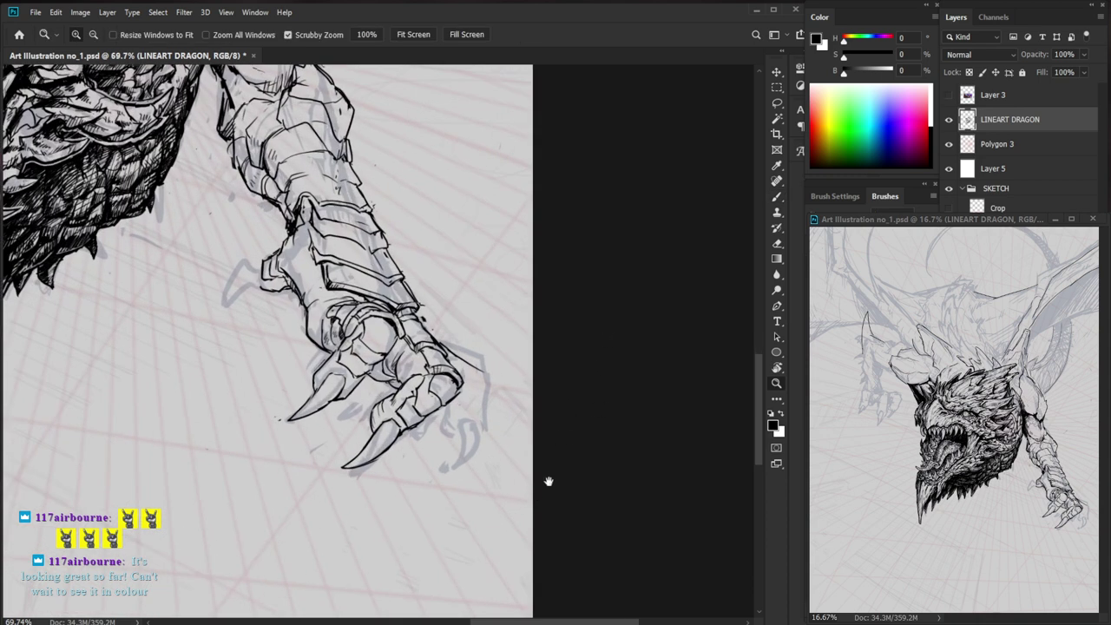
{"action": "left_click_drag", "start_coordinate": [549, 481], "coordinate": [533, 463]}
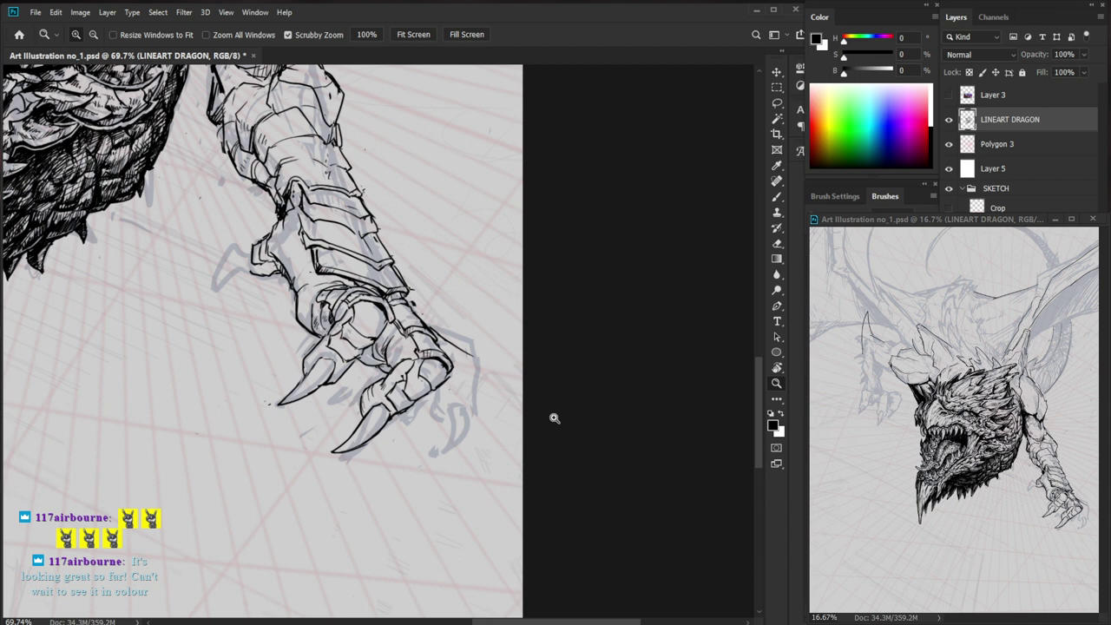
{"action": "left_click_drag", "start_coordinate": [407, 425], "coordinate": [512, 430]}
{"action": "key", "text": "b"}
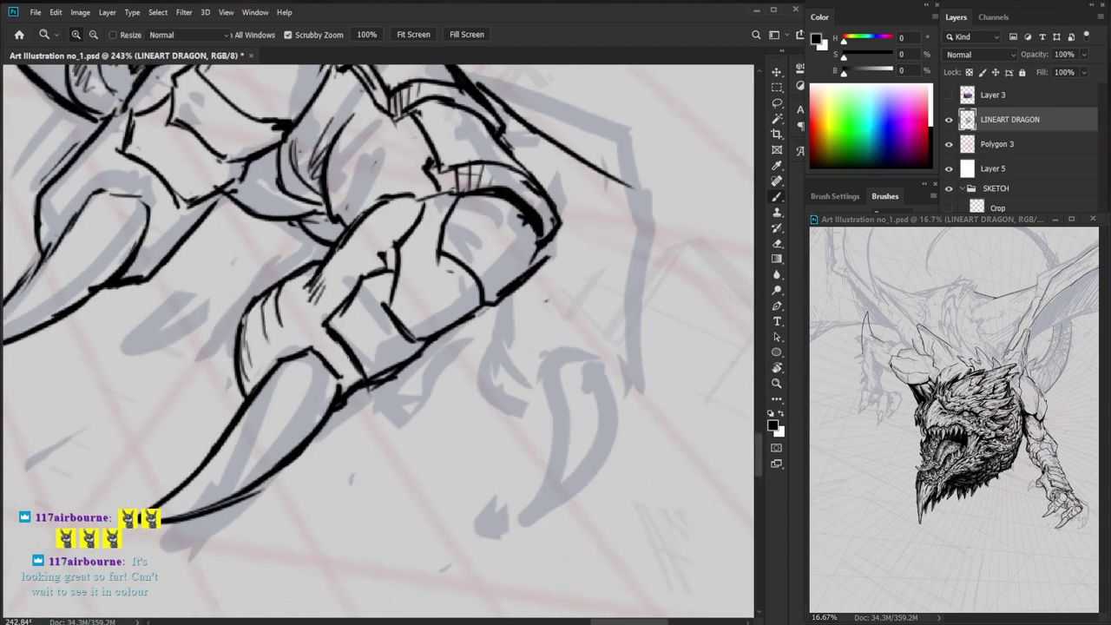
{"action": "key", "text": "e"}
{"action": "left_click_drag", "start_coordinate": [354, 363], "coordinate": [368, 382]}
{"action": "mouse_move", "coordinate": [355, 285]}
{"action": "left_mouse_down"}
{"action": "mouse_move", "coordinate": [332, 316]}
{"action": "mouse_move", "coordinate": [356, 280]}
{"action": "mouse_move", "coordinate": [336, 344]}
{"action": "mouse_move", "coordinate": [371, 388]}
{"action": "mouse_move", "coordinate": [386, 377]}
{"action": "left_mouse_up"}
{"action": "key", "text": "b"}
- Ink the outline of the thumb extending outward from its base plate over the sketch
{"action": "key", "text": "z"}
{"action": "left_click_drag", "start_coordinate": [465, 377], "coordinate": [382, 416]}
{"action": "mouse_move", "coordinate": [535, 436]}
{"action": "left_mouse_down"}
{"action": "mouse_move", "coordinate": [555, 515]}
{"action": "mouse_move", "coordinate": [569, 518]}
{"action": "left_mouse_up"}
{"action": "left_click_drag", "start_coordinate": [356, 330], "coordinate": [391, 330]}
{"action": "key", "text": "b"}
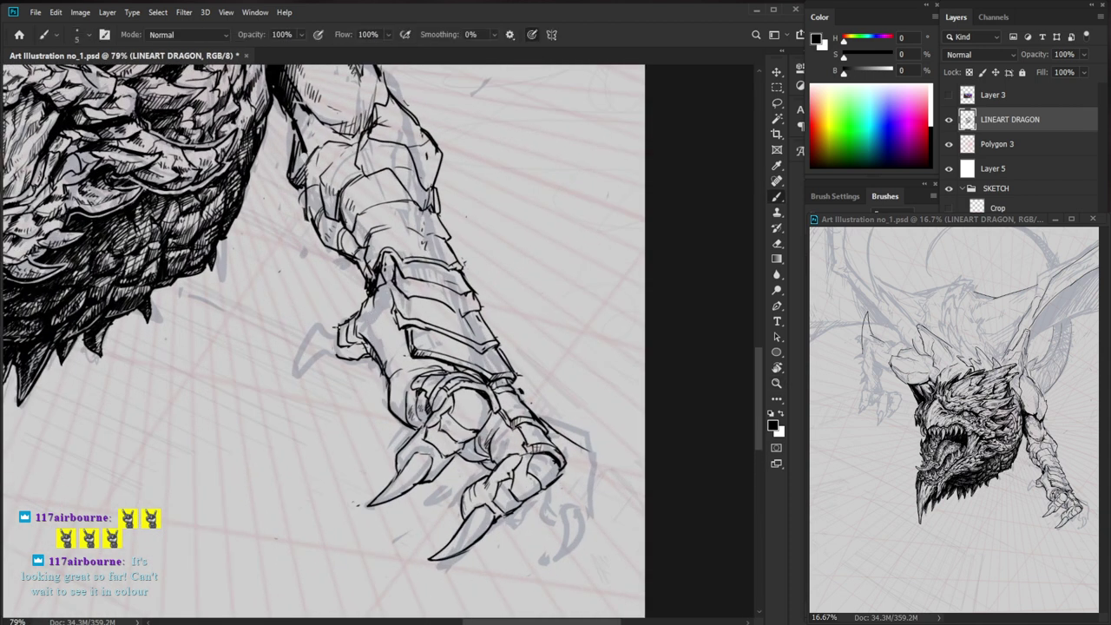
{"action": "mouse_move", "coordinate": [323, 337]}
{"action": "left_mouse_down"}
{"action": "mouse_move", "coordinate": [345, 357]}
{"action": "mouse_move", "coordinate": [330, 323]}
{"action": "mouse_move", "coordinate": [313, 335]}
{"action": "mouse_move", "coordinate": [321, 365]}
{"action": "mouse_move", "coordinate": [351, 361]}
{"action": "mouse_move", "coordinate": [306, 335]}
{"action": "mouse_move", "coordinate": [317, 326]}
{"action": "left_mouse_up"}
{"action": "key", "text": "ctrl+z"}
{"action": "key", "text": "e"}
{"action": "key", "text": "b"}
{"action": "left_click_drag", "start_coordinate": [590, 415], "coordinate": [593, 432]}
{"action": "key", "text": "e"}
{"action": "mouse_move", "coordinate": [321, 349]}
{"action": "left_mouse_down"}
{"action": "mouse_move", "coordinate": [323, 375]}
{"action": "mouse_move", "coordinate": [321, 342]}
{"action": "left_mouse_up"}
{"action": "key", "text": "b"}
{"action": "left_click_drag", "start_coordinate": [575, 395], "coordinate": [551, 391]}
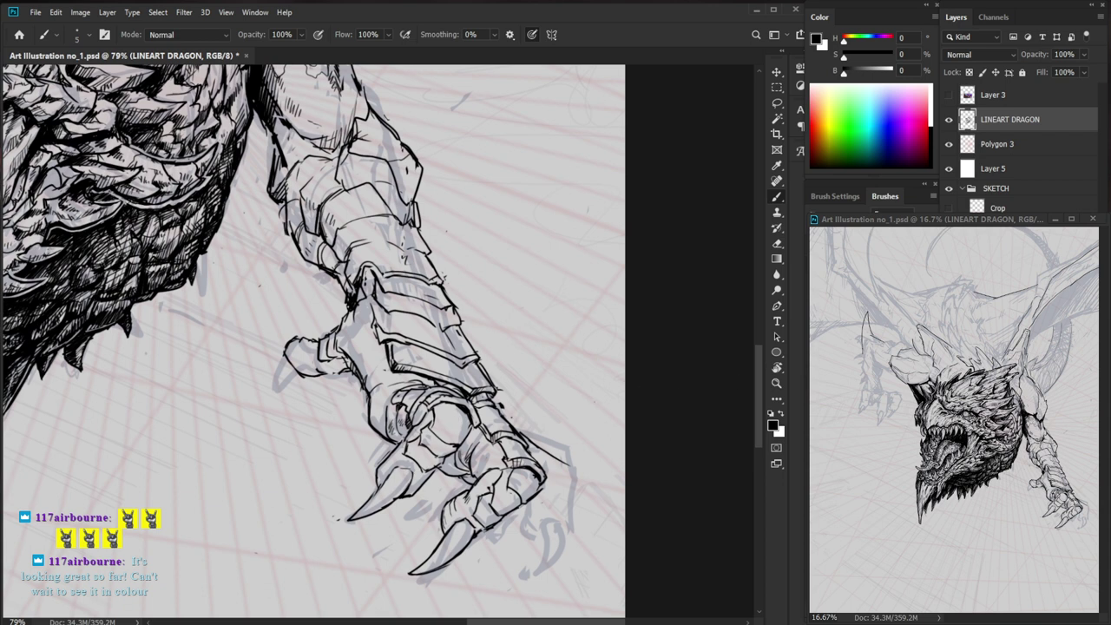
- Shade the thumb's underside and reshape its tip where the claw attaches
{"action": "key", "text": "e"}
{"action": "key", "text": "b"}
{"action": "left_click_drag", "start_coordinate": [323, 375], "coordinate": [363, 367]}
{"action": "left_click_drag", "start_coordinate": [303, 359], "coordinate": [299, 369]}
{"action": "key", "text": "e"}
{"action": "key", "text": "b"}
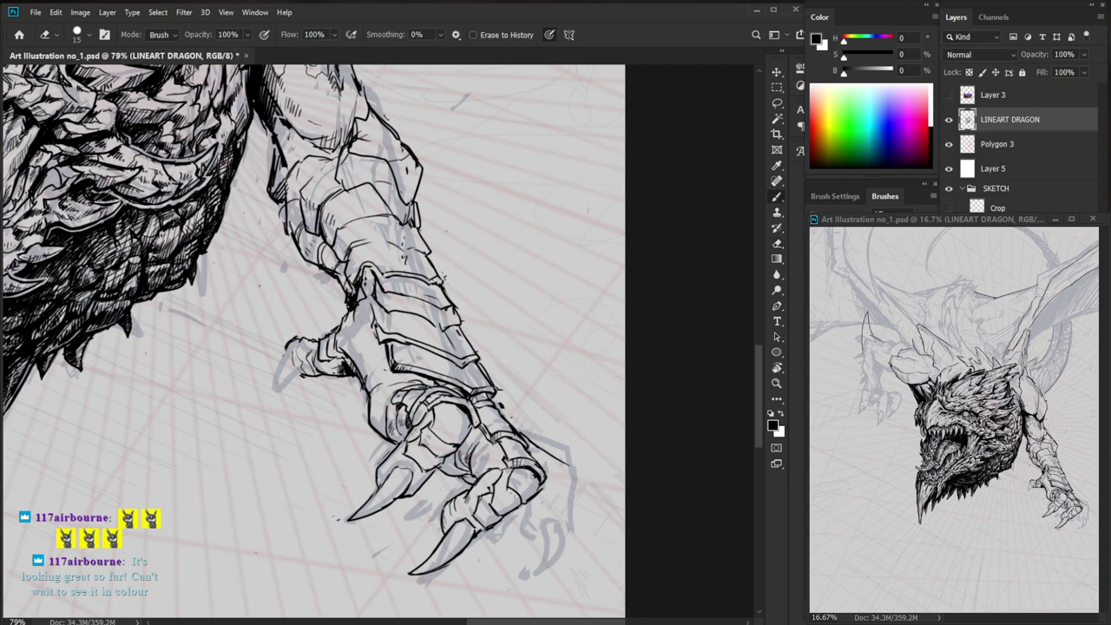
- Ink the thumb's curved claw and touch up the shading near its base
{"action": "mouse_move", "coordinate": [295, 338]}
{"action": "left_mouse_down"}
{"action": "mouse_move", "coordinate": [257, 365]}
{"action": "mouse_move", "coordinate": [288, 355]}
{"action": "left_mouse_up"}
{"action": "key", "text": "z"}
{"action": "mouse_move", "coordinate": [494, 411]}
{"action": "left_mouse_down"}
{"action": "mouse_move", "coordinate": [362, 406]}
{"action": "mouse_move", "coordinate": [373, 395]}
{"action": "left_mouse_up"}
{"action": "left_click", "coordinate": [436, 391]}
{"action": "key", "text": "b"}
{"action": "left_click_drag", "start_coordinate": [377, 388], "coordinate": [369, 397]}
- Refine the thumb claw's outline and dark shading, cleaning its edges with the eraser
{"action": "key", "text": "z"}
{"action": "left_click_drag", "start_coordinate": [426, 396], "coordinate": [373, 451]}
{"action": "left_click_drag", "start_coordinate": [593, 507], "coordinate": [523, 472]}
{"action": "left_click_drag", "start_coordinate": [357, 347], "coordinate": [430, 348]}
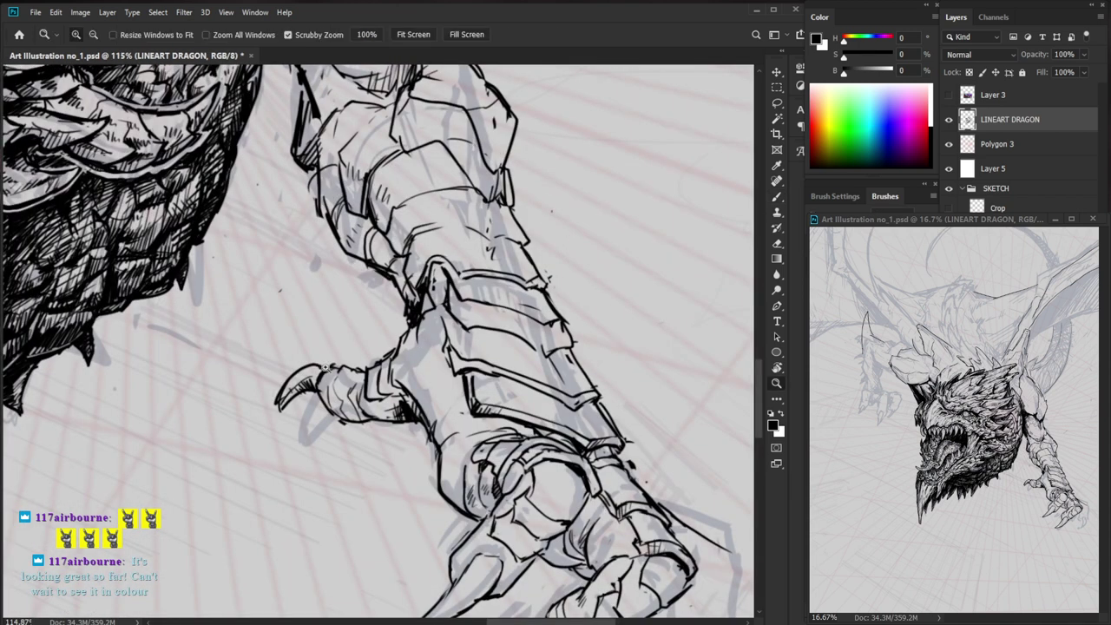
{"action": "key", "text": "b"}
{"action": "mouse_move", "coordinate": [315, 365]}
{"action": "left_mouse_down"}
{"action": "mouse_move", "coordinate": [276, 412]}
{"action": "mouse_move", "coordinate": [304, 393]}
{"action": "mouse_move", "coordinate": [277, 409]}
{"action": "left_mouse_up"}
{"action": "key", "text": "e"}
{"action": "key", "text": "b"}
{"action": "key", "text": "e"}
{"action": "key", "text": "b"}
{"action": "key", "text": "z"}
{"action": "left_click_drag", "start_coordinate": [394, 401], "coordinate": [362, 431]}
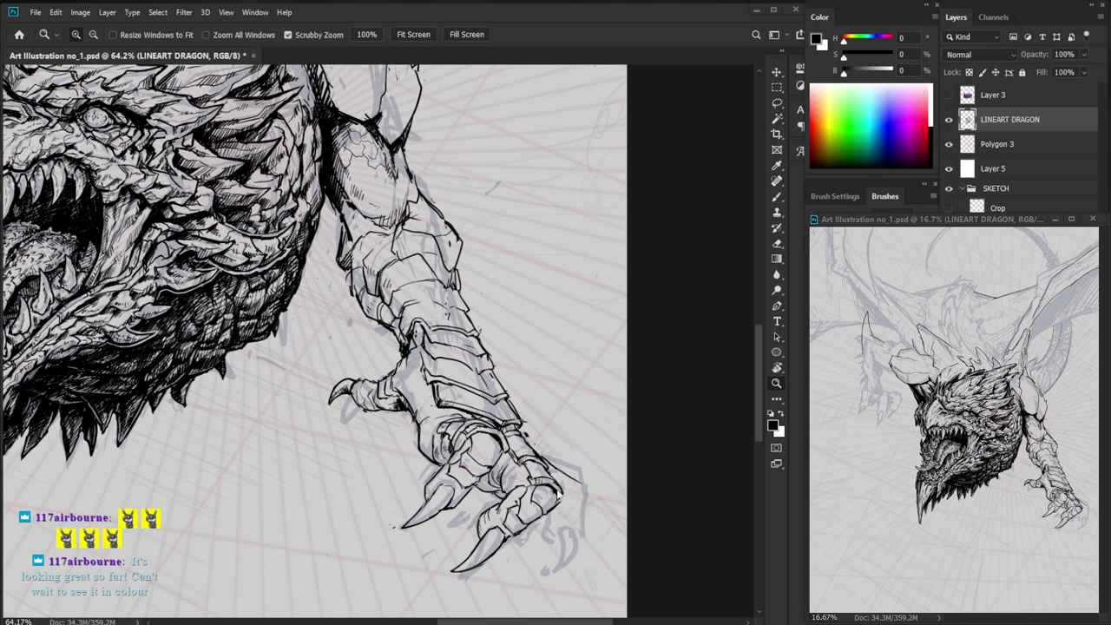
- Ink angular facet lines inside the first finger's round knuckle
{"action": "left_click_drag", "start_coordinate": [534, 498], "coordinate": [563, 498]}
{"action": "key", "text": "b"}
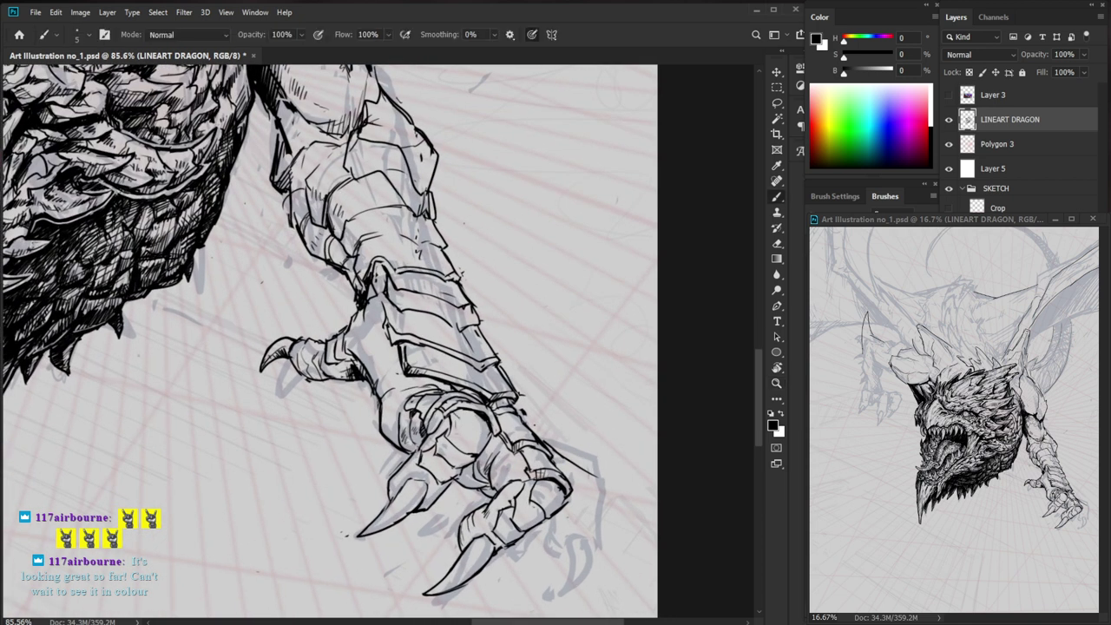
{"action": "mouse_move", "coordinate": [461, 434]}
{"action": "left_mouse_down"}
{"action": "mouse_move", "coordinate": [491, 435]}
{"action": "mouse_move", "coordinate": [447, 440]}
{"action": "mouse_move", "coordinate": [479, 458]}
{"action": "left_mouse_up"}
{"action": "key", "text": "e"}
{"action": "key", "text": "b"}
{"action": "key", "text": "e"}
{"action": "key", "text": "b"}
- Refine the facet lines and lower edge of the first finger's knuckle with brush and eraser
{"action": "mouse_move", "coordinate": [471, 449]}
{"action": "left_mouse_down"}
{"action": "mouse_move", "coordinate": [474, 465]}
{"action": "mouse_move", "coordinate": [439, 455]}
{"action": "mouse_move", "coordinate": [471, 469]}
{"action": "mouse_move", "coordinate": [524, 434]}
{"action": "left_mouse_up"}
{"action": "key", "text": "e"}
{"action": "key", "text": "b"}
{"action": "key", "text": "ctrl+z"}
{"action": "key", "text": "ctrl+space"}
{"action": "key", "text": "e"}
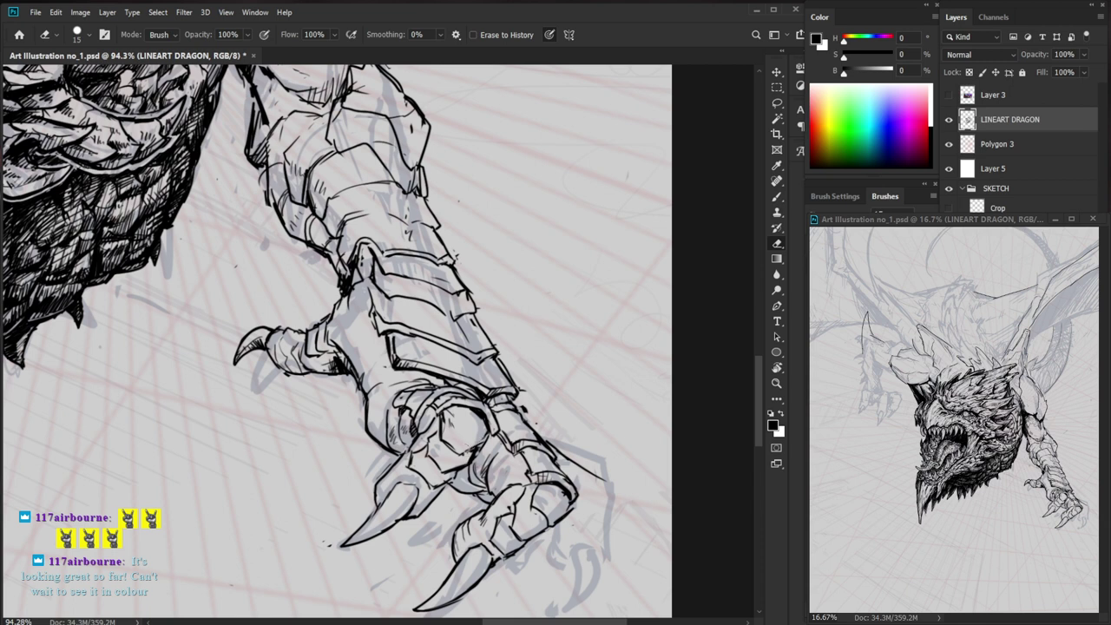
{"action": "key", "text": "b"}
{"action": "left_click_drag", "start_coordinate": [463, 453], "coordinate": [443, 438]}
{"action": "key", "text": "e"}
{"action": "key", "text": "b"}
{"action": "key", "text": "z"}
{"action": "left_click_drag", "start_coordinate": [495, 435], "coordinate": [412, 505]}
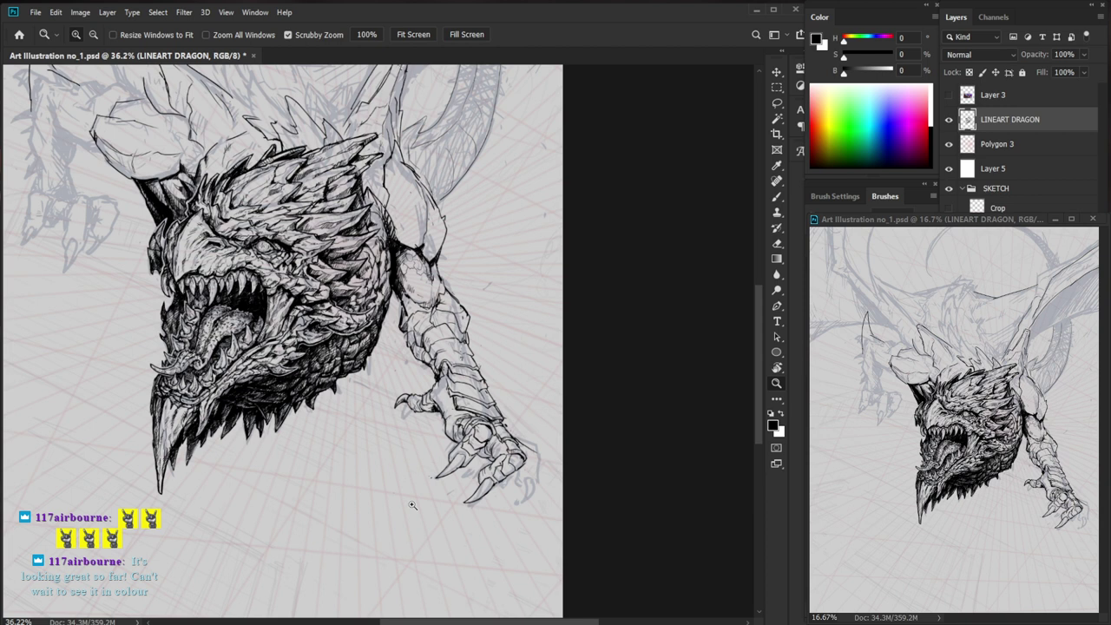
- Ink contour and fold strokes on the inner wrist between the thumb base and the first finger
{"action": "left_click_drag", "start_coordinate": [527, 467], "coordinate": [564, 469]}
{"action": "key", "text": "b"}
{"action": "left_click_drag", "start_coordinate": [364, 341], "coordinate": [384, 408]}
{"action": "key", "text": "e"}
{"action": "key", "text": "b"}
{"action": "left_click_drag", "start_coordinate": [367, 403], "coordinate": [363, 423]}
{"action": "key", "text": "z"}
{"action": "mouse_move", "coordinate": [440, 396]}
{"action": "left_mouse_down"}
{"action": "mouse_move", "coordinate": [411, 390]}
{"action": "mouse_move", "coordinate": [434, 388]}
{"action": "left_mouse_up"}
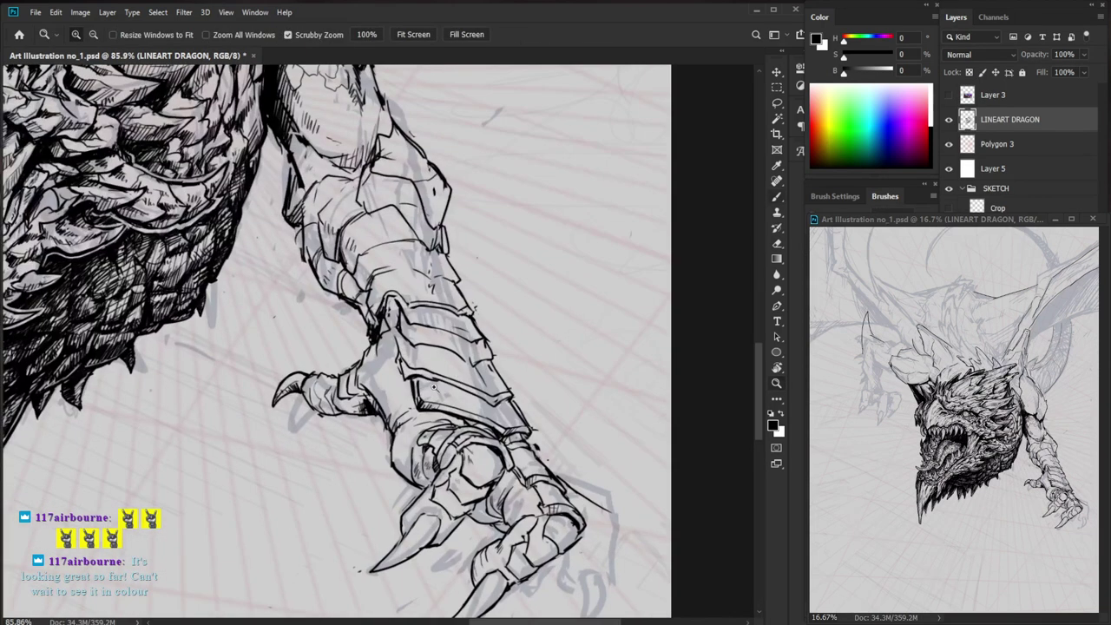
{"action": "key", "text": "b"}
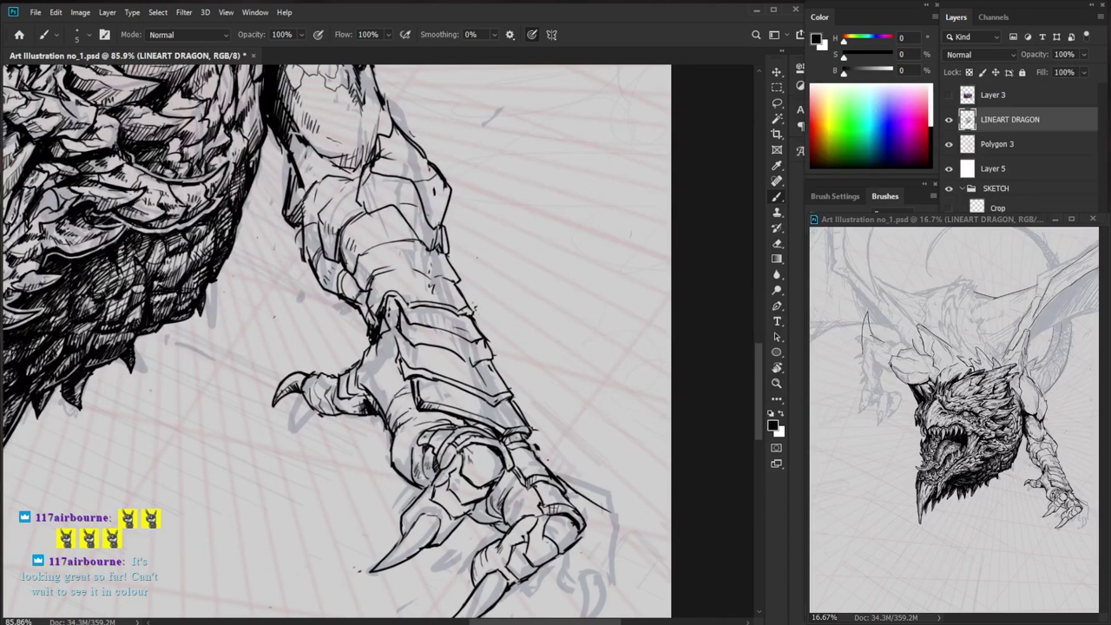
- Add hatching along the inner wrist and strengthen the hand's edge below the thumb
{"action": "key", "text": "z"}
{"action": "mouse_move", "coordinate": [415, 393]}
{"action": "left_mouse_down"}
{"action": "mouse_move", "coordinate": [356, 390]}
{"action": "mouse_move", "coordinate": [448, 383]}
{"action": "mouse_move", "coordinate": [413, 377]}
{"action": "mouse_move", "coordinate": [408, 399]}
{"action": "left_mouse_up"}
{"action": "key", "text": "b"}
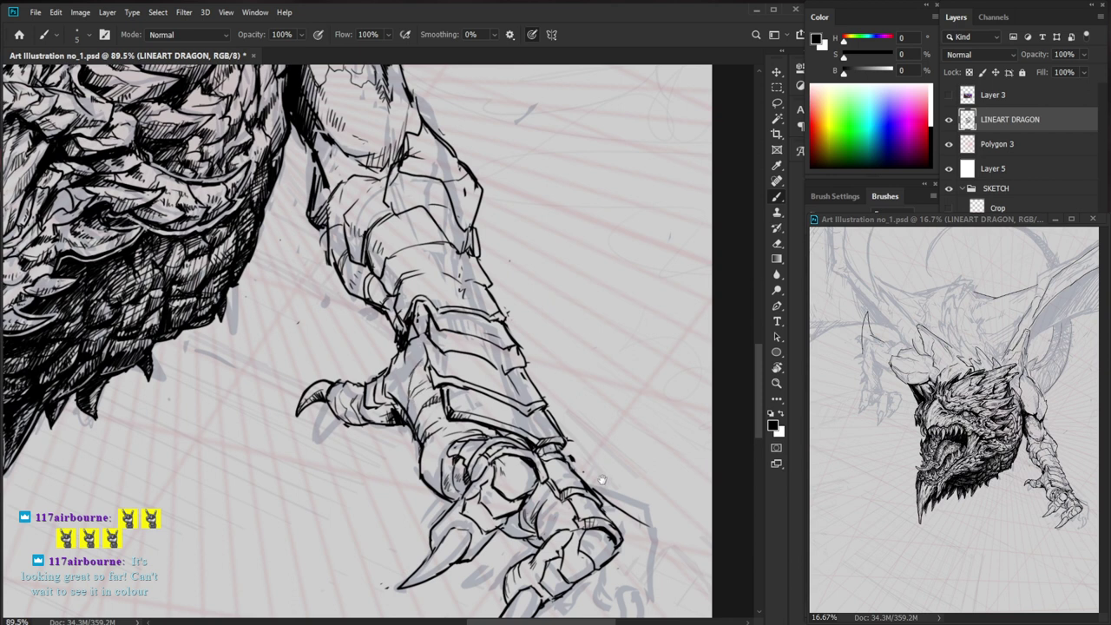
{"action": "left_click_drag", "start_coordinate": [602, 480], "coordinate": [569, 449]}
{"action": "key", "text": "e"}
{"action": "key", "text": "b"}
{"action": "left_click_drag", "start_coordinate": [384, 405], "coordinate": [399, 453]}
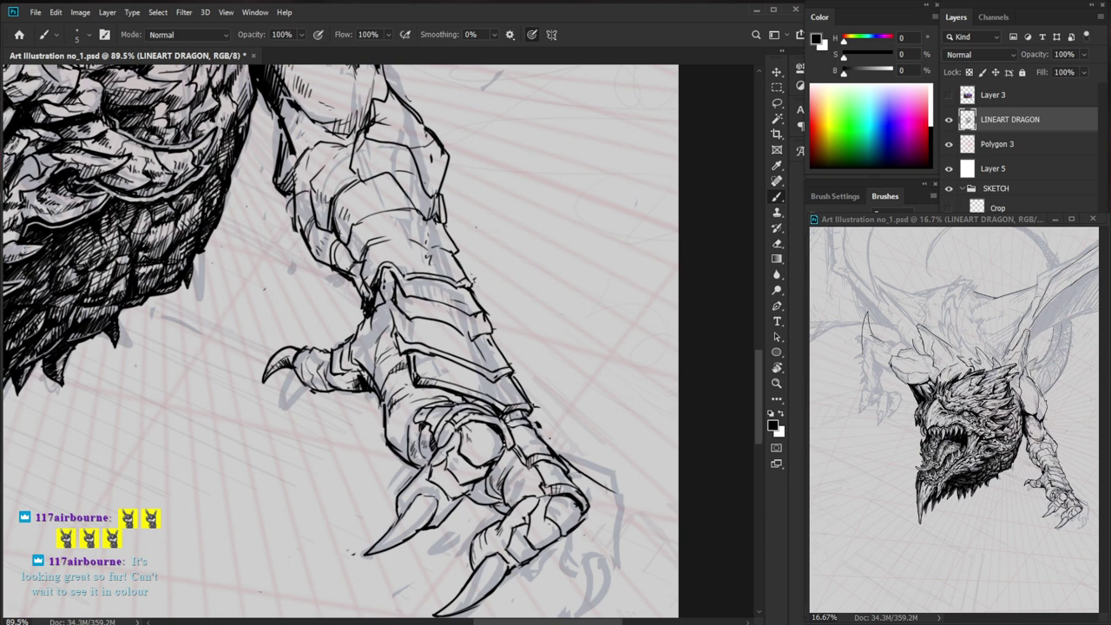
- Refine the thumb's joint plates and the contour at the thumb base, alternating brush and eraser
{"action": "key", "text": "e"}
{"action": "left_click_drag", "start_coordinate": [385, 330], "coordinate": [376, 354]}
{"action": "key", "text": "b"}
{"action": "mouse_move", "coordinate": [352, 338]}
{"action": "left_mouse_down"}
{"action": "mouse_move", "coordinate": [350, 363]}
{"action": "mouse_move", "coordinate": [368, 370]}
{"action": "mouse_move", "coordinate": [355, 365]}
{"action": "mouse_move", "coordinate": [378, 357]}
{"action": "mouse_move", "coordinate": [382, 349]}
{"action": "mouse_move", "coordinate": [355, 379]}
{"action": "mouse_move", "coordinate": [329, 372]}
{"action": "mouse_move", "coordinate": [332, 354]}
{"action": "mouse_move", "coordinate": [330, 375]}
{"action": "left_mouse_up"}
{"action": "key", "text": "e"}
{"action": "key", "text": "b"}
{"action": "key", "text": "e"}
{"action": "key", "text": "b"}
{"action": "key", "text": "e"}
{"action": "key", "text": "b"}
{"action": "key", "text": "e"}
{"action": "key", "text": "b"}
{"action": "key", "text": "e"}
{"action": "key", "text": "b"}
{"action": "key", "text": "e"}
{"action": "key", "text": "b"}
- Add hatching to the shadowed inner wrist just below the thumb base and clean up its edges
{"action": "key", "text": "z"}
{"action": "mouse_move", "coordinate": [421, 382]}
{"action": "left_mouse_down"}
{"action": "mouse_move", "coordinate": [353, 425]}
{"action": "mouse_move", "coordinate": [456, 369]}
{"action": "mouse_move", "coordinate": [491, 371]}
{"action": "left_mouse_up"}
{"action": "key", "text": "b"}
{"action": "mouse_move", "coordinate": [391, 364]}
{"action": "left_mouse_down"}
{"action": "mouse_move", "coordinate": [401, 369]}
{"action": "mouse_move", "coordinate": [391, 364]}
{"action": "mouse_move", "coordinate": [393, 376]}
{"action": "left_mouse_up"}
{"action": "key", "text": "e"}
{"action": "key", "text": "b"}
{"action": "left_click_drag", "start_coordinate": [406, 368], "coordinate": [383, 397]}
{"action": "left_click_drag", "start_coordinate": [403, 380], "coordinate": [383, 394]}
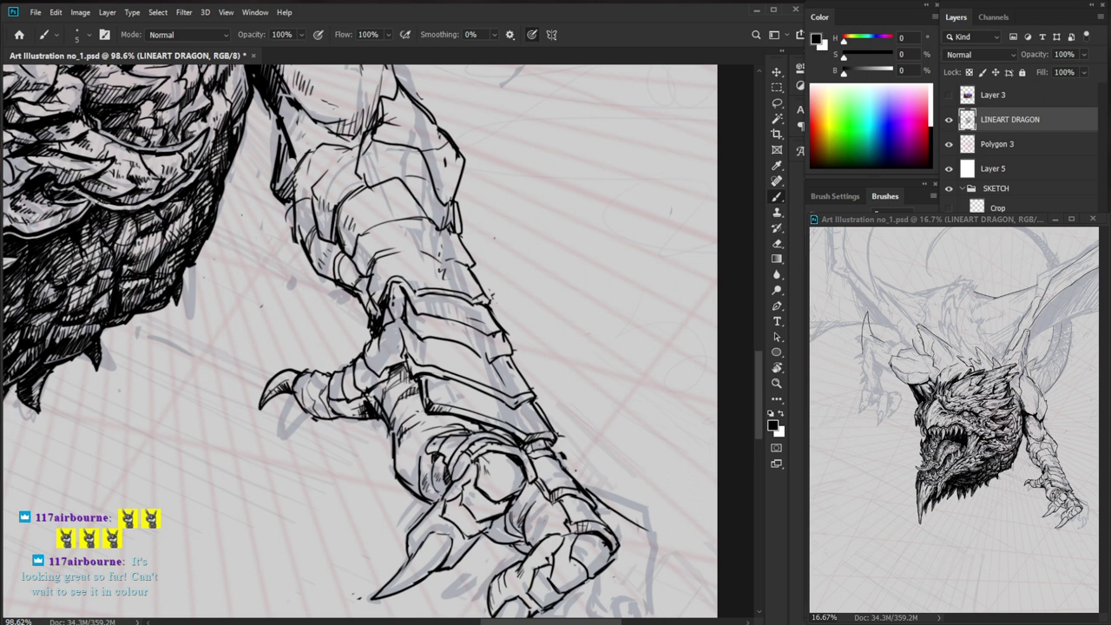
{"action": "key", "text": "e"}
{"action": "key", "text": "b"}
- Examine the whole dragon drawing, comparing the finished head and jaw detail with the foreleg and hand
{"action": "key", "text": "z"}
{"action": "left_click_drag", "start_coordinate": [495, 401], "coordinate": [464, 509]}
{"action": "key", "text": "space"}
{"action": "left_click_drag", "start_coordinate": [588, 526], "coordinate": [521, 474]}
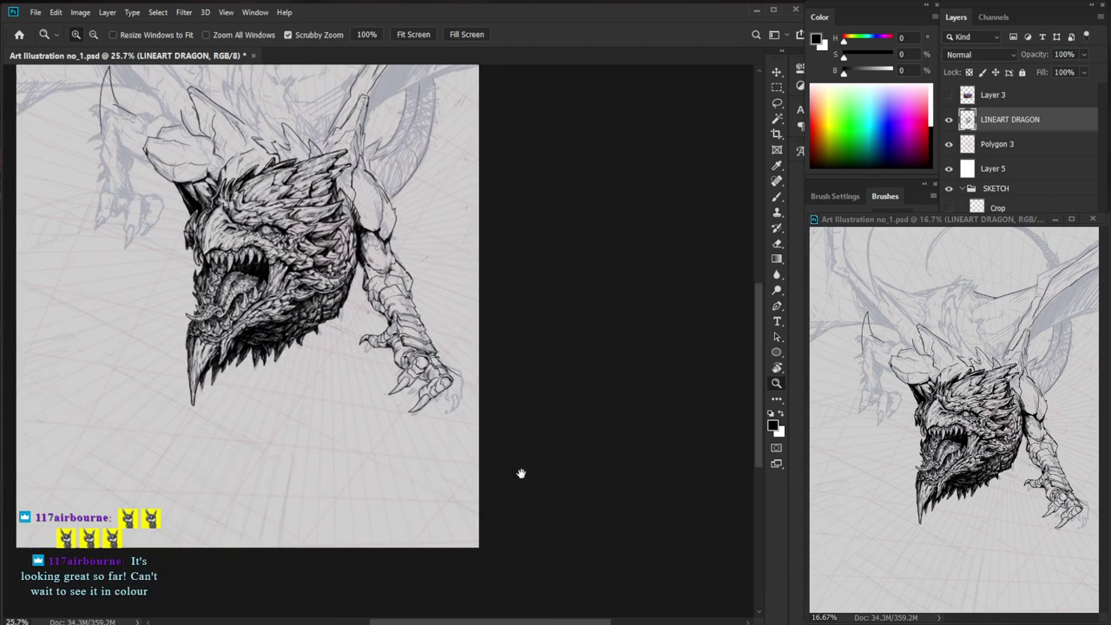
{"action": "left_click_drag", "start_coordinate": [373, 338], "coordinate": [443, 339]}
{"action": "key", "text": "b"}
{"action": "key", "text": "e"}
{"action": "key", "text": "b"}
{"action": "key", "text": "e"}
{"action": "key", "text": "b"}
{"action": "left_click_drag", "start_coordinate": [438, 367], "coordinate": [376, 381]}
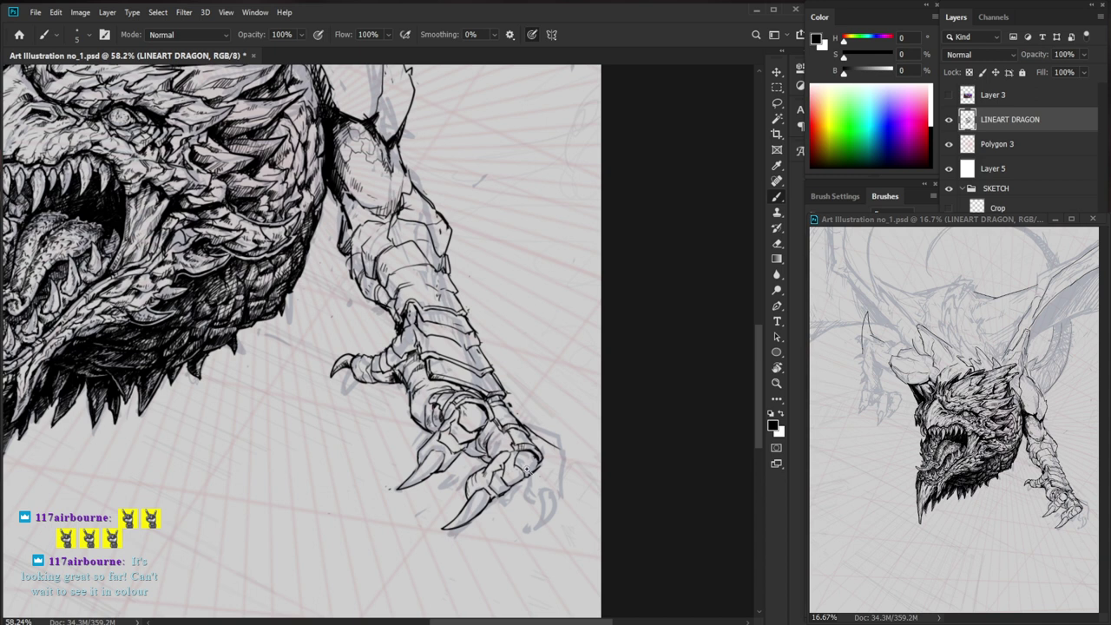
{"action": "left_click_drag", "start_coordinate": [529, 470], "coordinate": [508, 470]}
{"action": "left_click_drag", "start_coordinate": [210, 263], "coordinate": [260, 265]}
{"action": "key", "text": "e"}
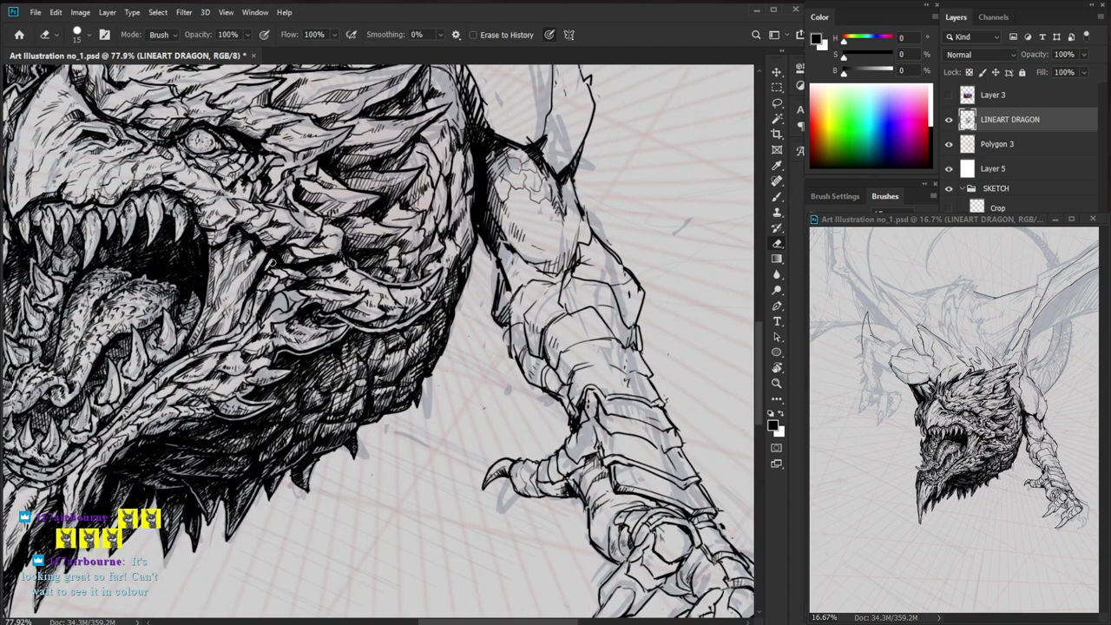
{"action": "key", "text": "b"}
{"action": "left_click_drag", "start_coordinate": [330, 288], "coordinate": [280, 288]}
{"action": "left_click_drag", "start_coordinate": [585, 526], "coordinate": [532, 495]}
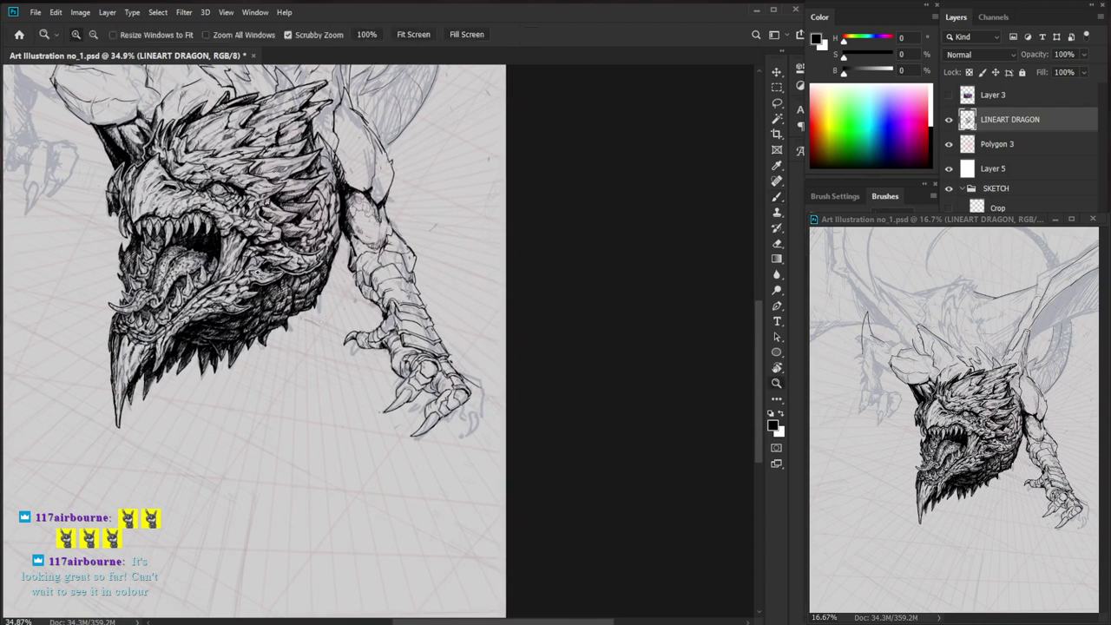
{"action": "left_click_drag", "start_coordinate": [240, 280], "coordinate": [334, 280]}
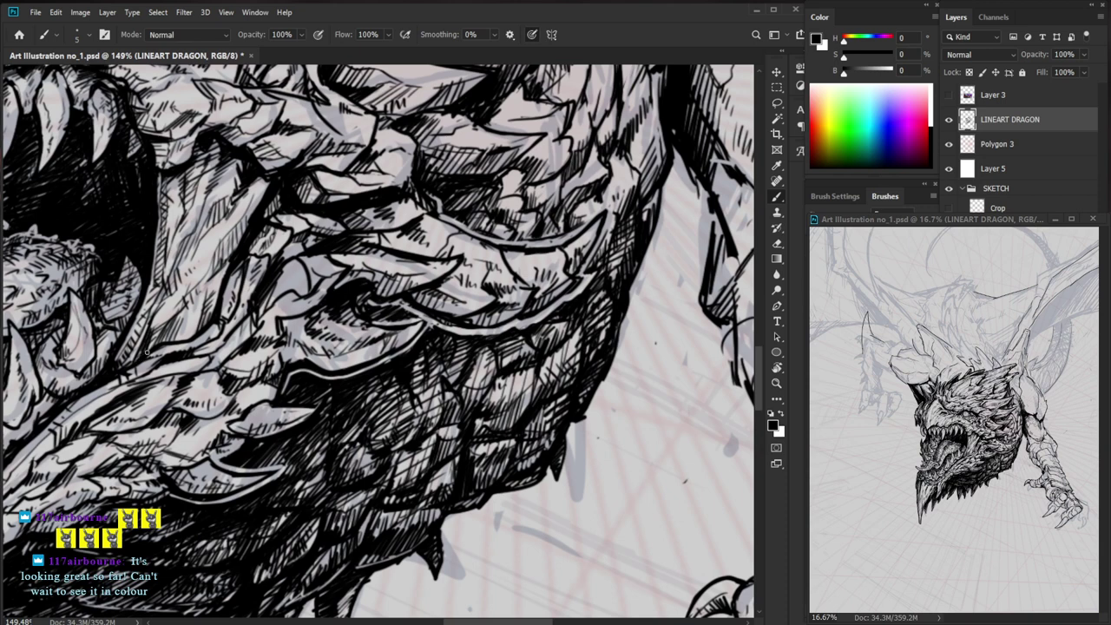
{"action": "left_click_drag", "start_coordinate": [280, 319], "coordinate": [178, 334]}
{"action": "left_click_drag", "start_coordinate": [611, 499], "coordinate": [529, 531]}
{"action": "left_click_drag", "start_coordinate": [355, 430], "coordinate": [386, 338]}
{"action": "left_click_drag", "start_coordinate": [308, 351], "coordinate": [322, 377]}
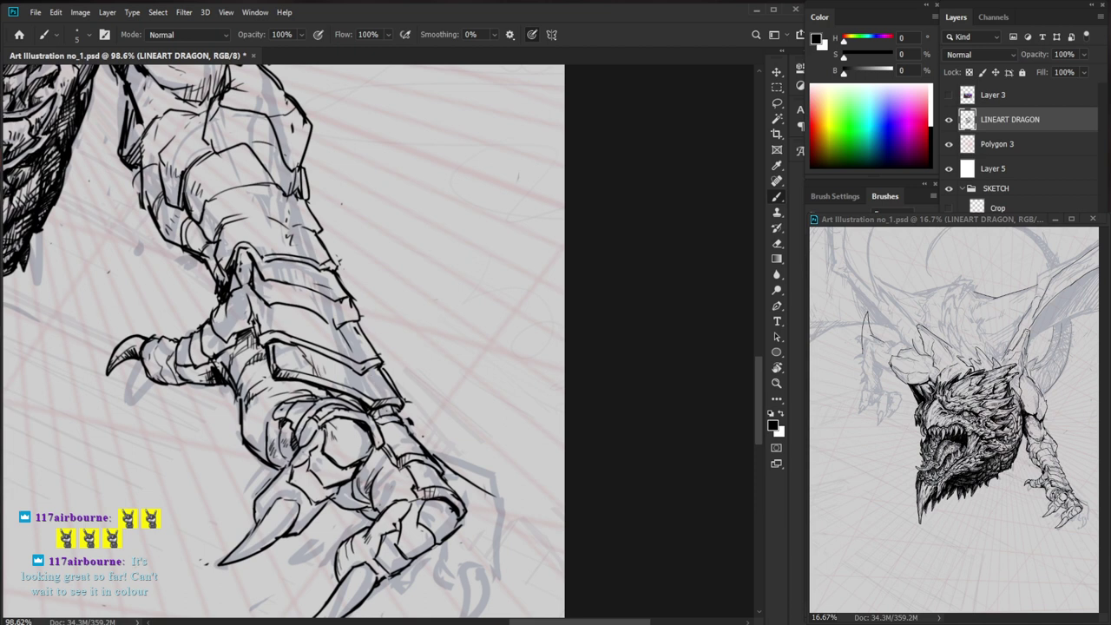
- Ink the first contour strokes of the outermost finger, starting from the outer edge of the wrist
{"action": "key", "text": "e"}
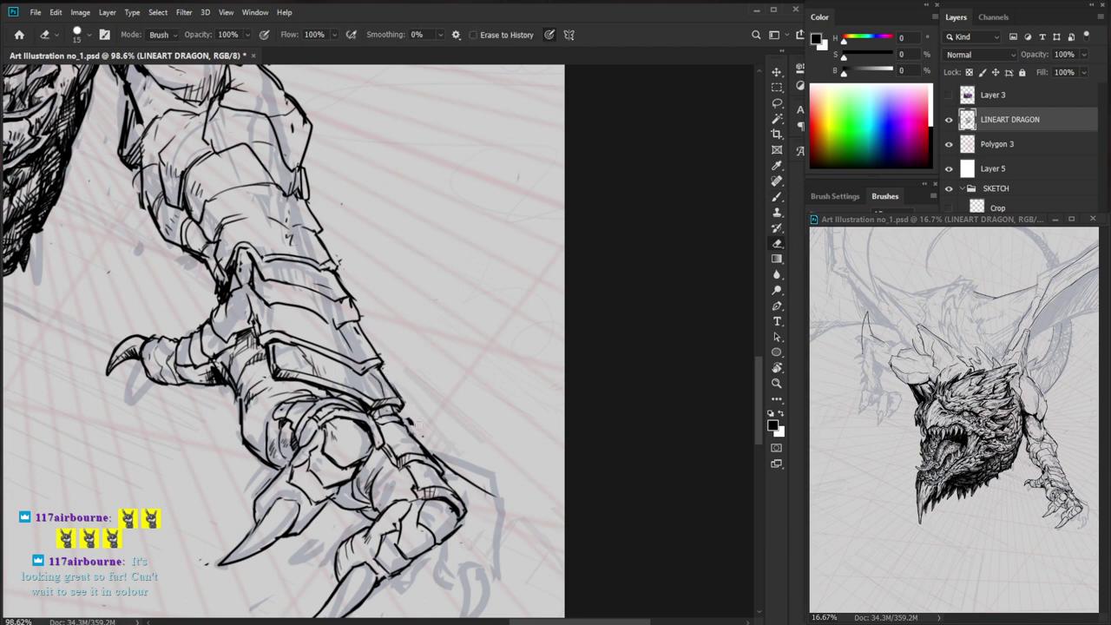
{"action": "key", "text": "b"}
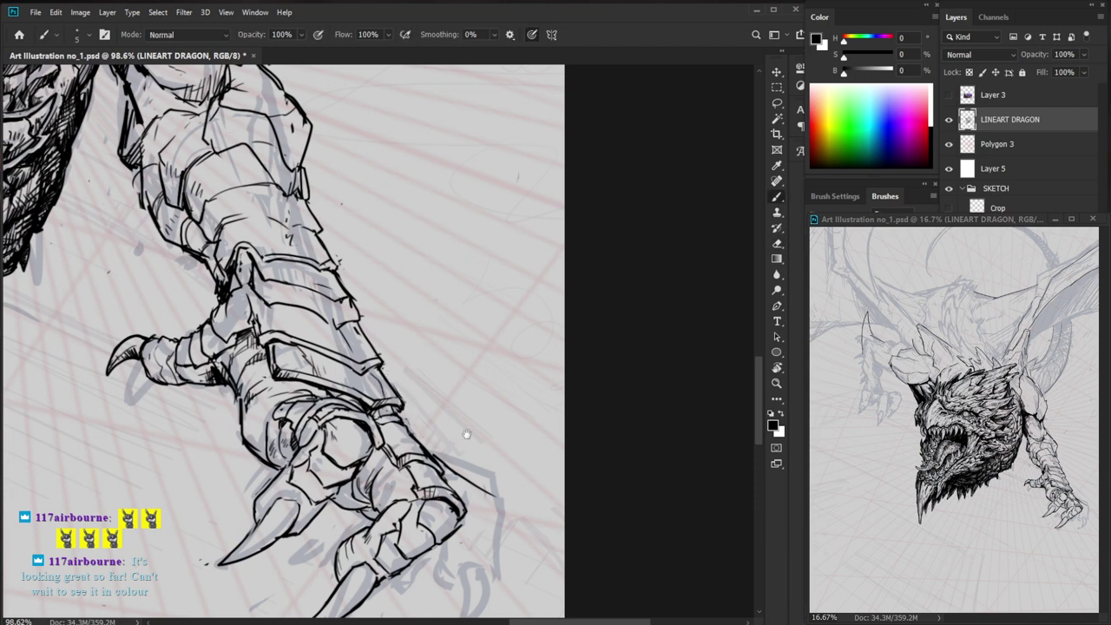
{"action": "left_click_drag", "start_coordinate": [467, 435], "coordinate": [502, 400]}
{"action": "mouse_move", "coordinate": [440, 382]}
{"action": "left_mouse_down"}
{"action": "mouse_move", "coordinate": [465, 414]}
{"action": "mouse_move", "coordinate": [450, 398]}
{"action": "left_mouse_up"}
{"action": "key", "text": "e"}
{"action": "key", "text": "b"}
{"action": "key", "text": "e"}
{"action": "key", "text": "b"}
{"action": "key", "text": "ctrl+space"}
{"action": "left_click_drag", "start_coordinate": [510, 368], "coordinate": [469, 368]}
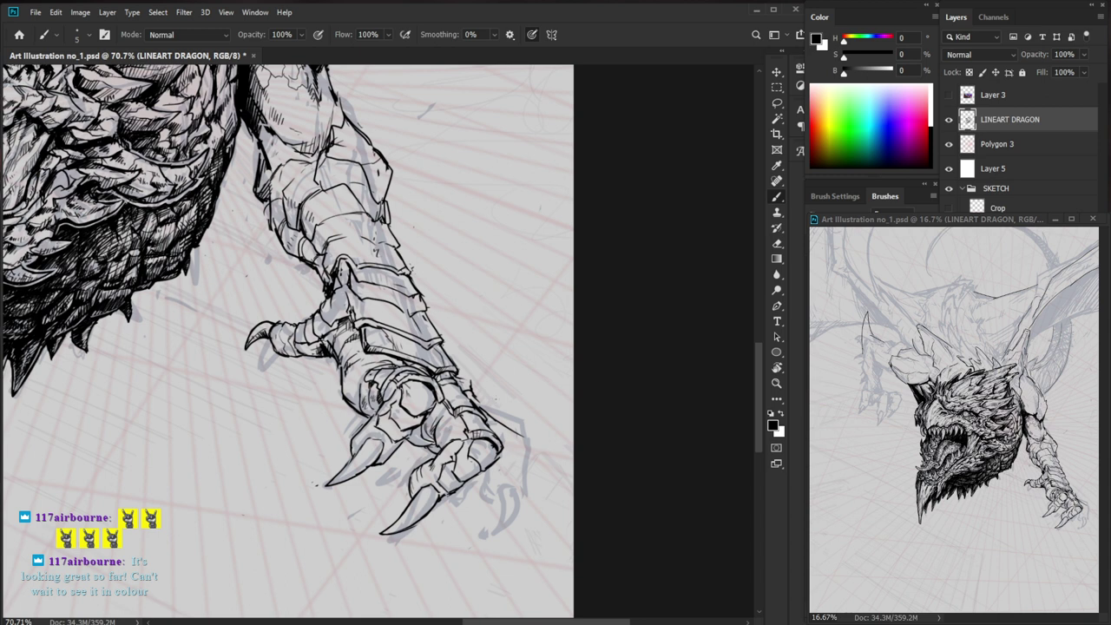
- Extend and strengthen the outermost finger's outer contour down toward its first joint
{"action": "key", "text": "z"}
{"action": "left_click_drag", "start_coordinate": [505, 432], "coordinate": [528, 432]}
{"action": "key", "text": "e"}
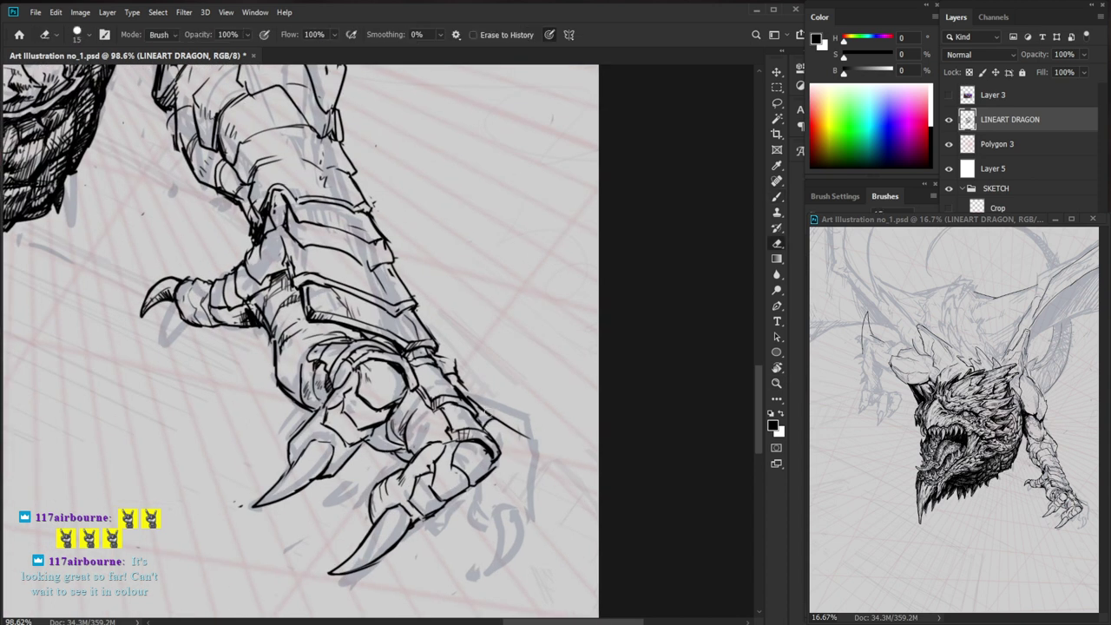
{"action": "key", "text": "b"}
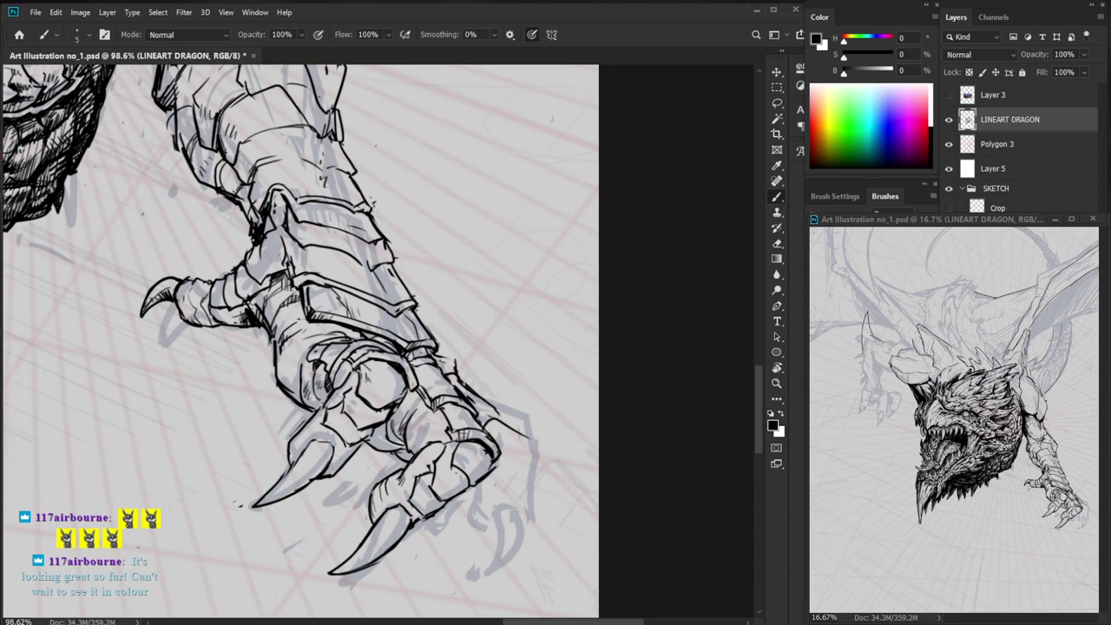
{"action": "mouse_move", "coordinate": [501, 420]}
{"action": "left_mouse_down"}
{"action": "mouse_move", "coordinate": [483, 421]}
{"action": "mouse_move", "coordinate": [514, 402]}
{"action": "left_mouse_up"}
{"action": "key", "text": "z"}
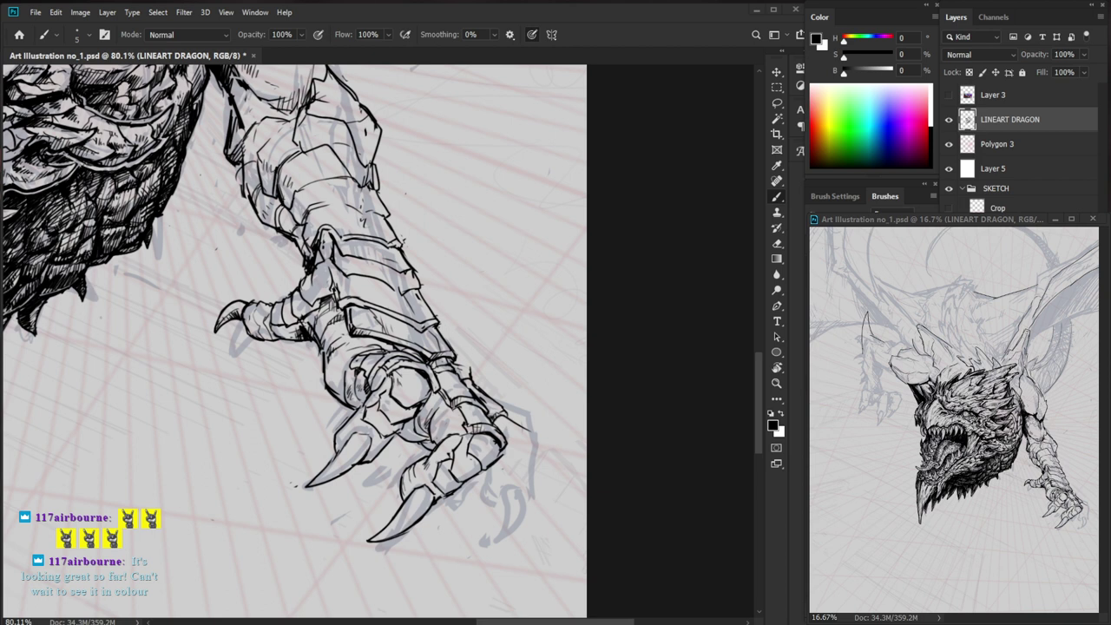
{"action": "scroll", "coordinate": [480, 464], "scroll_direction": "up", "scroll_amount": 1}
{"action": "key", "text": "e"}
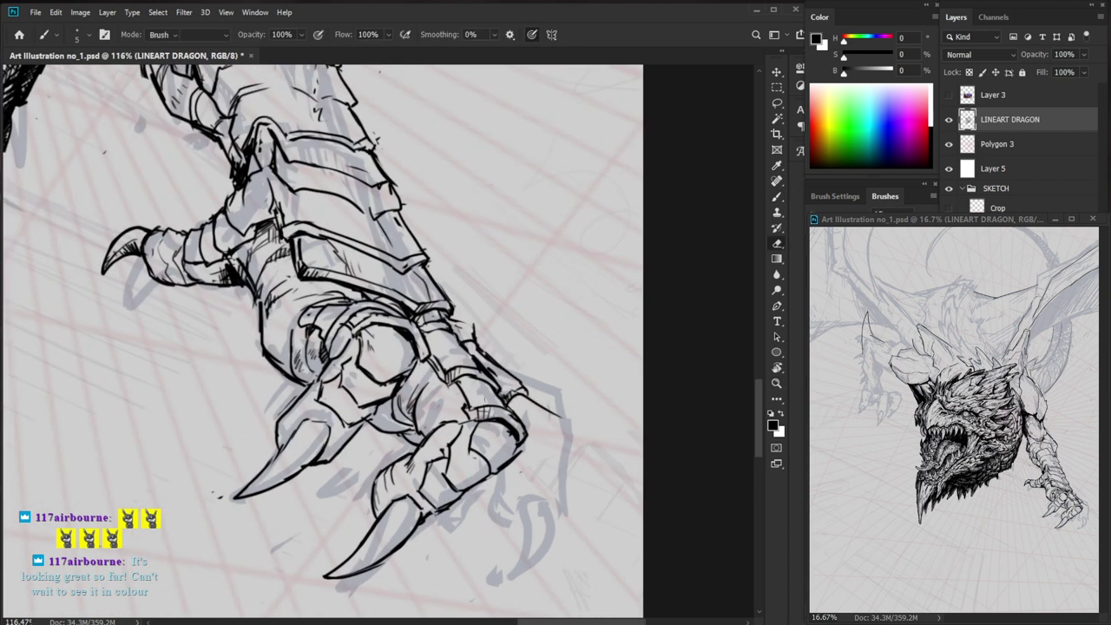
{"action": "key", "text": "b"}
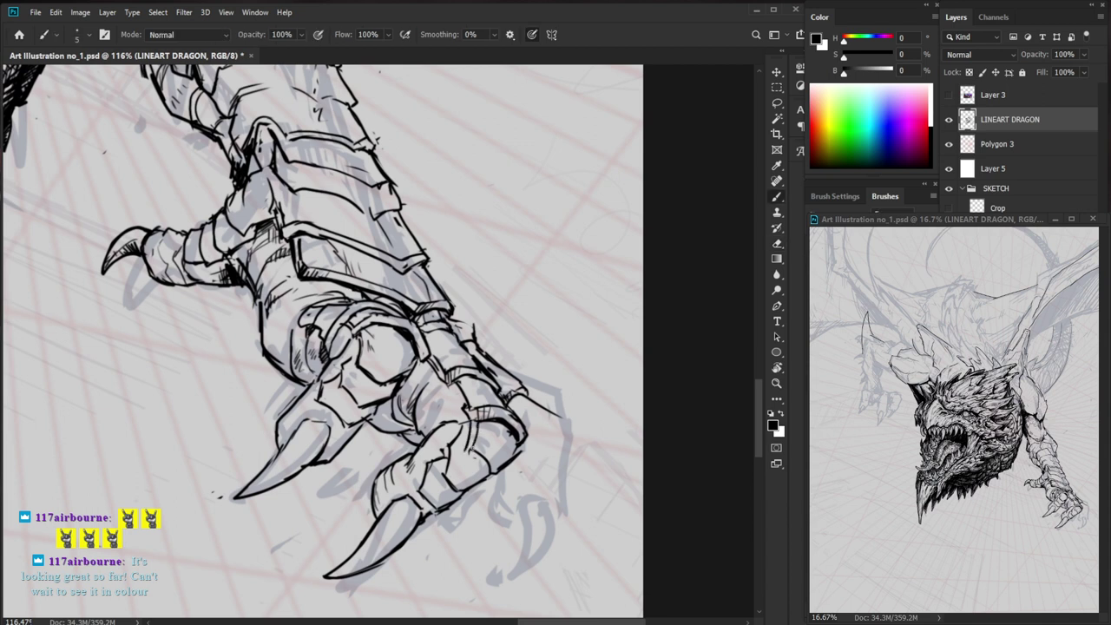
- Refine the end of the outermost finger's first segment with brush and eraser
{"action": "key", "text": "e"}
{"action": "key", "text": "b"}
{"action": "key", "text": "e"}
{"action": "key", "text": "b"}
{"action": "key", "text": "e"}
{"action": "key", "text": "b"}
{"action": "scroll", "coordinate": [489, 481], "scroll_direction": "up", "scroll_amount": 2}
- Ink and hatch the armored bands across the second finger and the edge of the outermost finger
{"action": "key", "text": "e"}
{"action": "mouse_move", "coordinate": [473, 448]}
{"action": "left_mouse_down"}
{"action": "mouse_move", "coordinate": [495, 473]}
{"action": "mouse_move", "coordinate": [487, 482]}
{"action": "mouse_move", "coordinate": [528, 448]}
{"action": "left_mouse_up"}
{"action": "key", "text": "b"}
{"action": "key", "text": "e"}
{"action": "key", "text": "b"}
{"action": "key", "text": "e"}
{"action": "key", "text": "b"}
{"action": "key", "text": "e"}
{"action": "key", "text": "b"}
{"action": "key", "text": "z"}
{"action": "mouse_move", "coordinate": [494, 489]}
{"action": "left_mouse_down"}
{"action": "mouse_move", "coordinate": [456, 488]}
{"action": "mouse_move", "coordinate": [508, 489]}
{"action": "left_mouse_up"}
{"action": "key", "text": "e"}
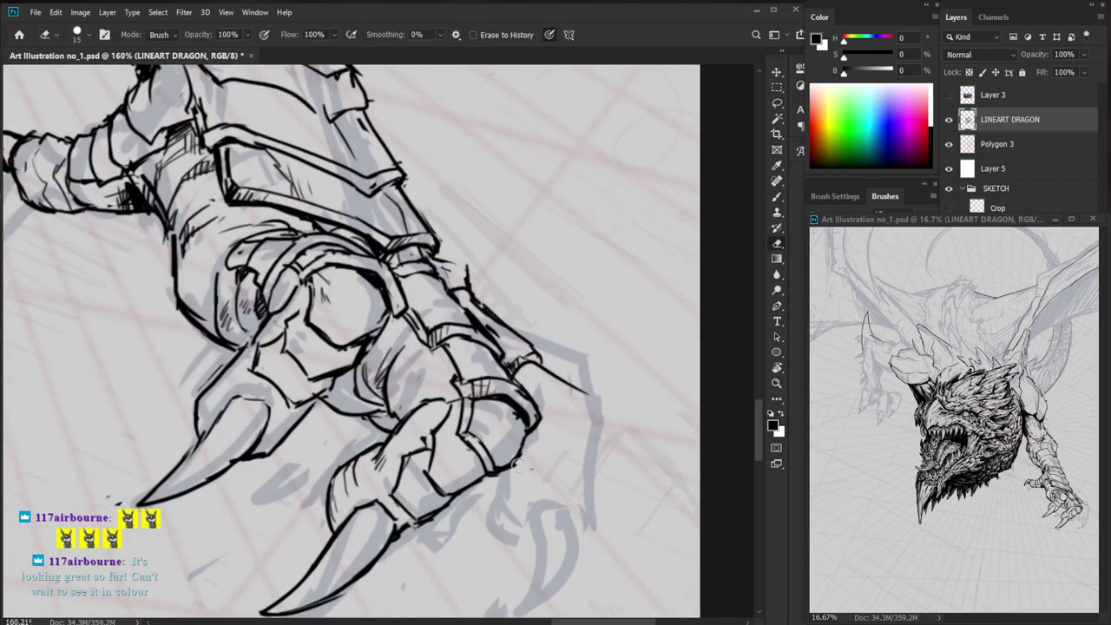
{"action": "key", "text": "b"}
{"action": "left_click_drag", "start_coordinate": [550, 456], "coordinate": [508, 456]}
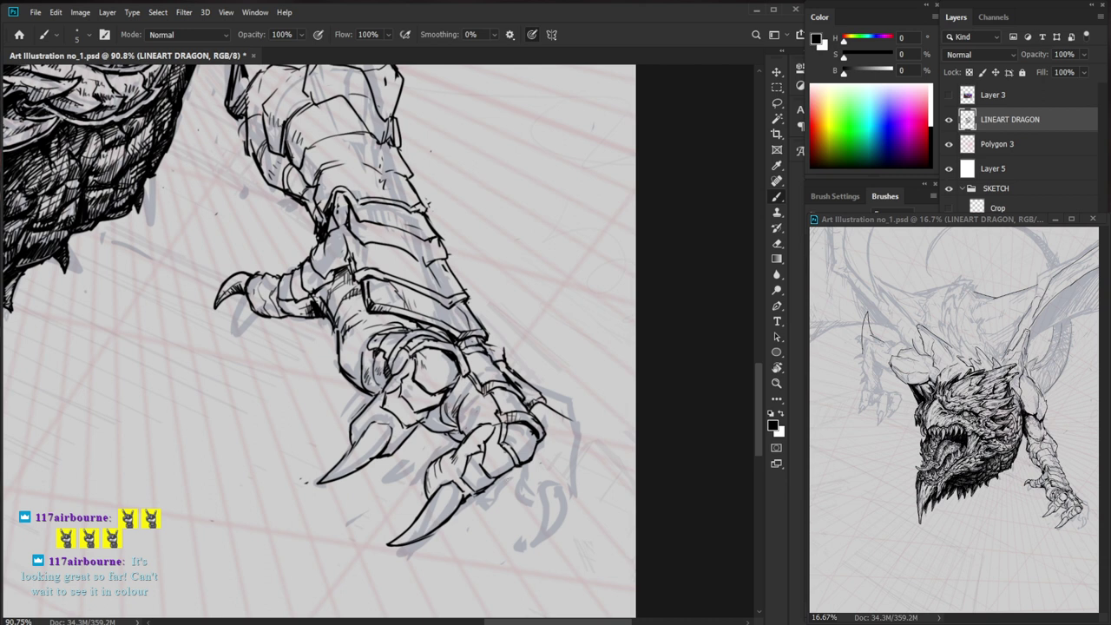
- Clean up the second finger's bent joint and ink dark facet lines on its lower plate
{"action": "scroll", "coordinate": [534, 458], "scroll_direction": "up", "scroll_amount": 4}
{"action": "key", "text": "e"}
{"action": "left_click_drag", "start_coordinate": [531, 458], "coordinate": [517, 465]}
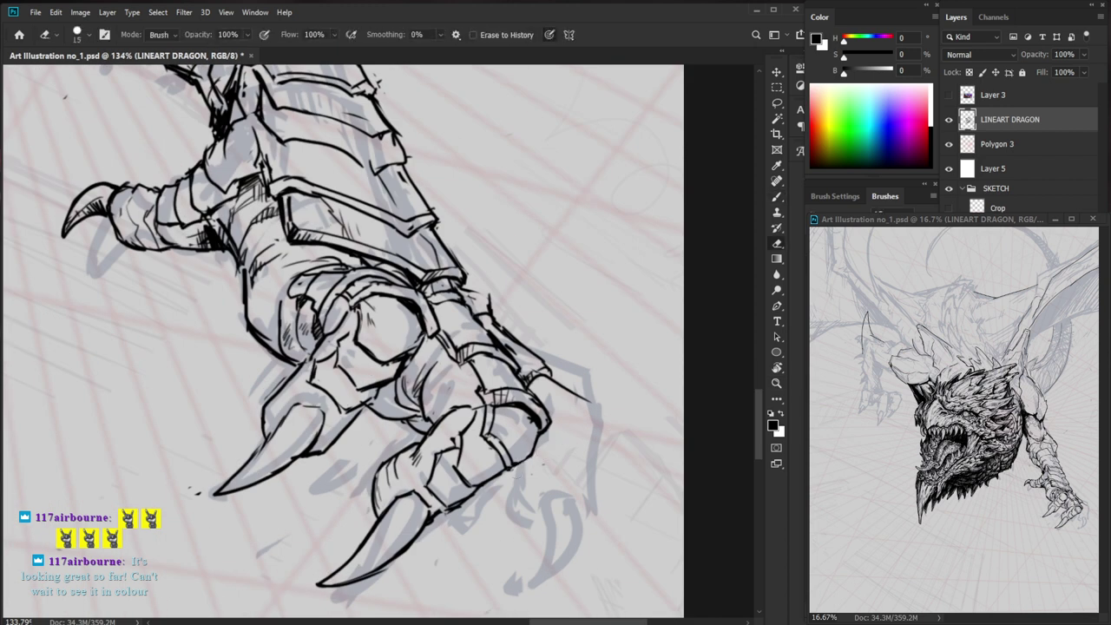
{"action": "key", "text": "b"}
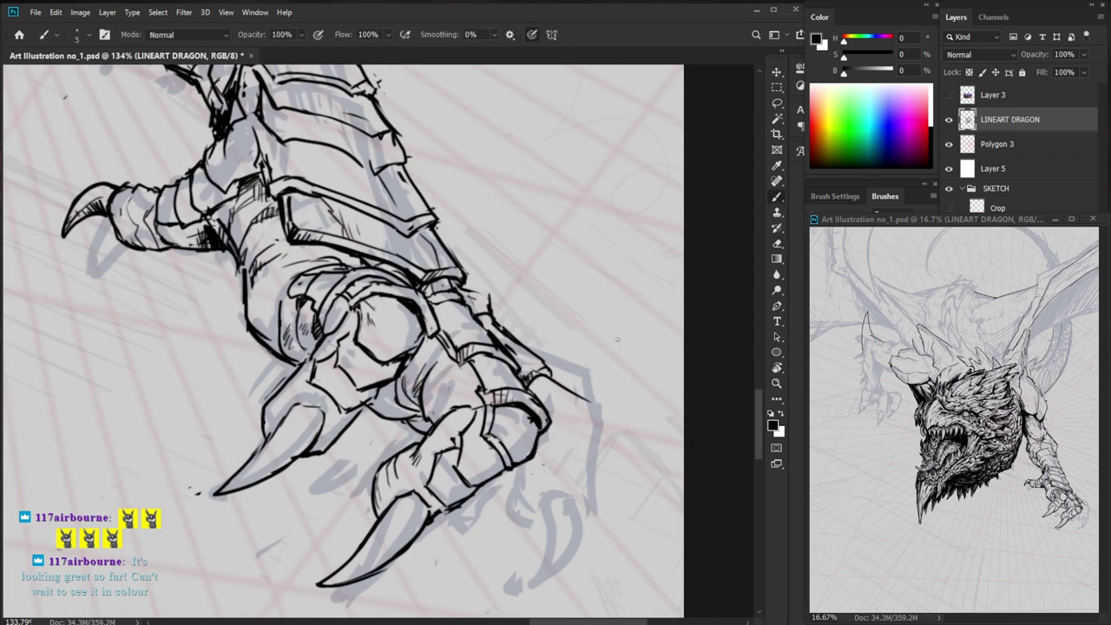
{"action": "key", "text": "e"}
{"action": "mouse_move", "coordinate": [494, 478]}
{"action": "left_mouse_down"}
{"action": "mouse_move", "coordinate": [509, 468]}
{"action": "mouse_move", "coordinate": [474, 484]}
{"action": "left_mouse_up"}
{"action": "key", "text": "b"}
{"action": "key", "text": "e"}
{"action": "key", "text": "b"}
{"action": "key", "text": "e"}
{"action": "key", "text": "b"}
{"action": "left_click_drag", "start_coordinate": [455, 465], "coordinate": [471, 477]}
{"action": "key", "text": "space"}
{"action": "left_click_drag", "start_coordinate": [506, 433], "coordinate": [478, 498]}
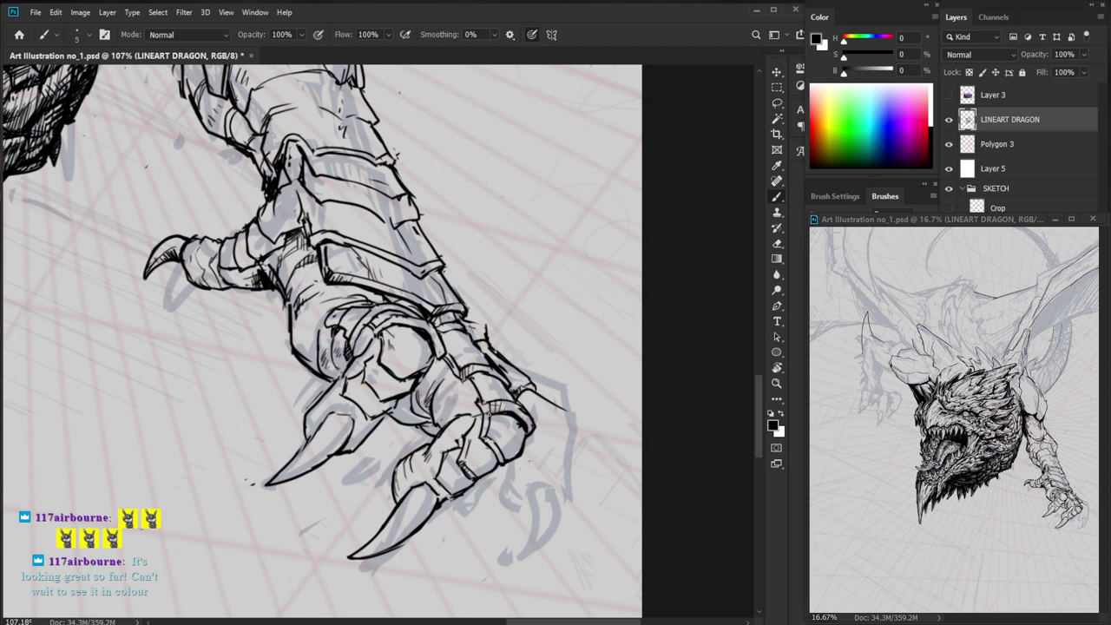
- Ink the inner facet contours of the second finger's last joint, from the knuckle toward the claw
{"action": "scroll", "coordinate": [451, 478], "scroll_direction": "up", "scroll_amount": 2}
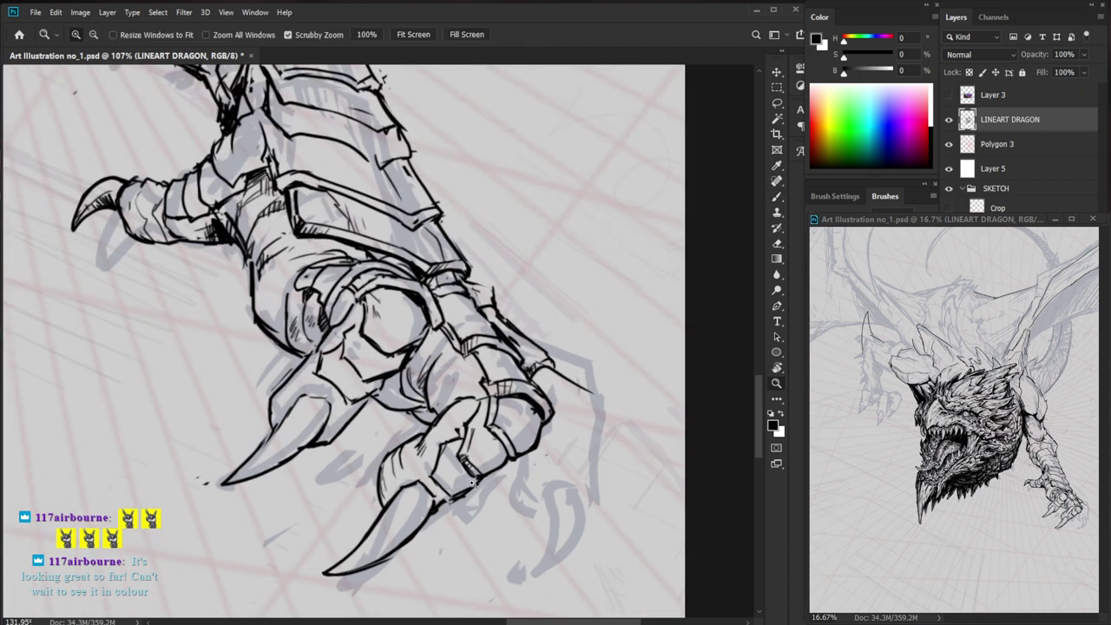
{"action": "key", "text": "e"}
{"action": "key", "text": "b"}
{"action": "left_click_drag", "start_coordinate": [443, 451], "coordinate": [429, 473]}
{"action": "left_click_drag", "start_coordinate": [433, 428], "coordinate": [427, 456]}
{"action": "mouse_move", "coordinate": [450, 403]}
{"action": "left_mouse_down"}
{"action": "mouse_move", "coordinate": [428, 453]}
{"action": "mouse_move", "coordinate": [389, 477]}
{"action": "mouse_move", "coordinate": [398, 459]}
{"action": "left_mouse_up"}
- Refine the plate above the second finger's claw and strengthen the claw's contour with brush and eraser
{"action": "key", "text": "e"}
{"action": "key", "text": "b"}
{"action": "key", "text": "e"}
{"action": "key", "text": "b"}
{"action": "key", "text": "e"}
{"action": "key", "text": "b"}
{"action": "key", "text": "e"}
{"action": "key", "text": "b"}
{"action": "mouse_move", "coordinate": [406, 450]}
{"action": "left_mouse_down"}
{"action": "mouse_move", "coordinate": [401, 465]}
{"action": "mouse_move", "coordinate": [383, 466]}
{"action": "mouse_move", "coordinate": [376, 528]}
{"action": "mouse_move", "coordinate": [339, 565]}
{"action": "left_mouse_up"}
{"action": "key", "text": "e"}
{"action": "key", "text": "b"}
{"action": "left_click_drag", "start_coordinate": [417, 498], "coordinate": [365, 498]}
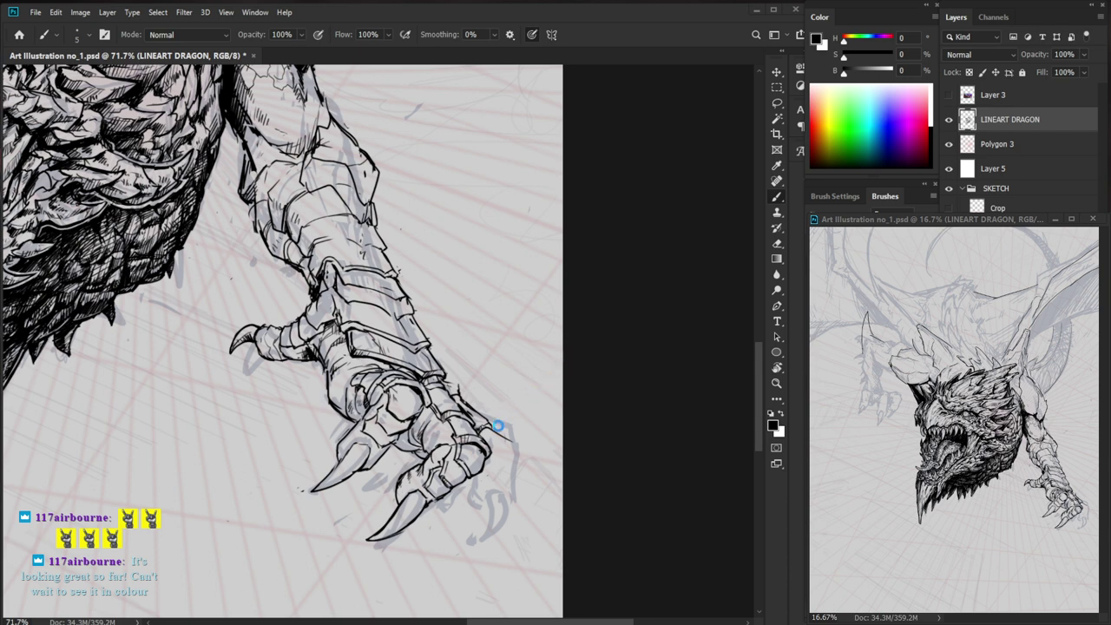
- Add hatching to the shaded side of the second finger's last joint above the claw
{"action": "key", "text": "z"}
{"action": "mouse_move", "coordinate": [381, 462]}
{"action": "left_mouse_down"}
{"action": "mouse_move", "coordinate": [401, 463]}
{"action": "mouse_move", "coordinate": [396, 434]}
{"action": "left_mouse_up"}
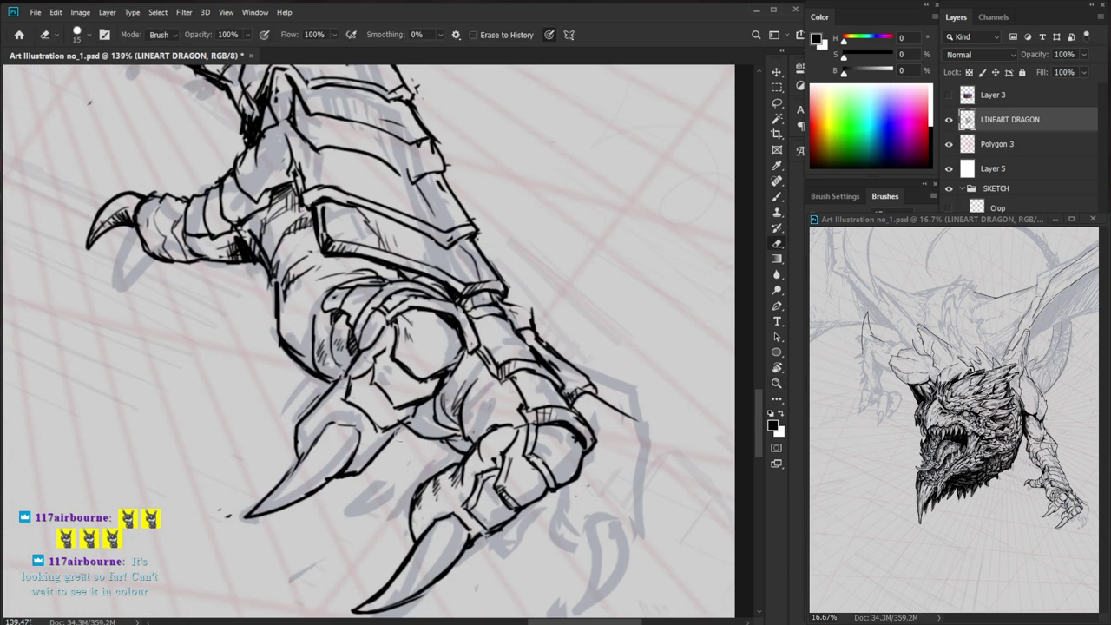
{"action": "key", "text": "b"}
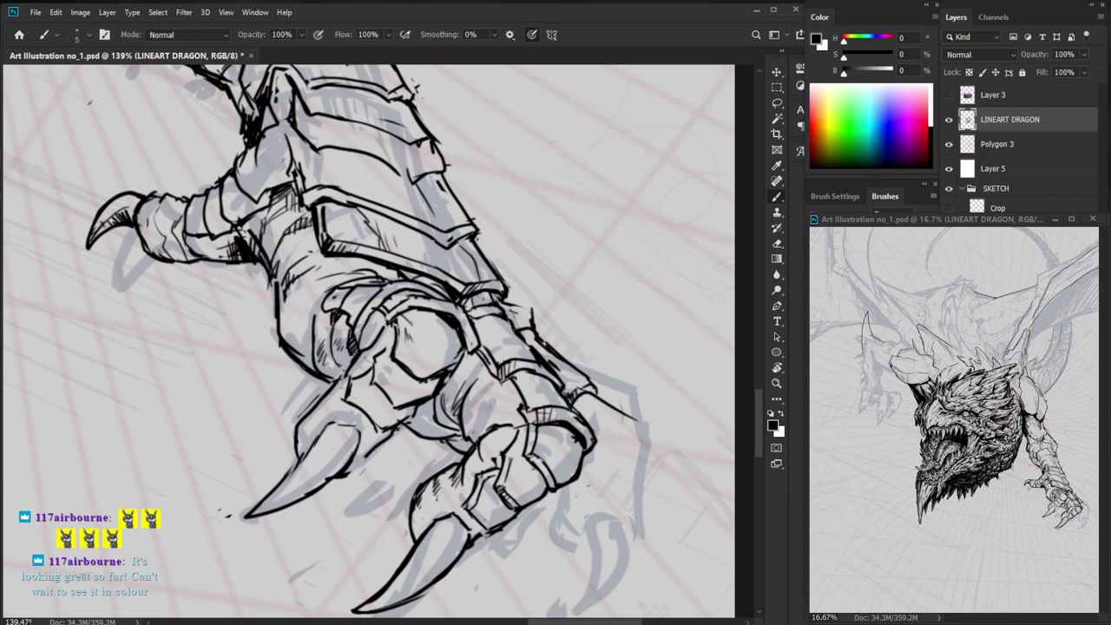
{"action": "key", "text": "e"}
{"action": "key", "text": "b"}
{"action": "key", "text": "z"}
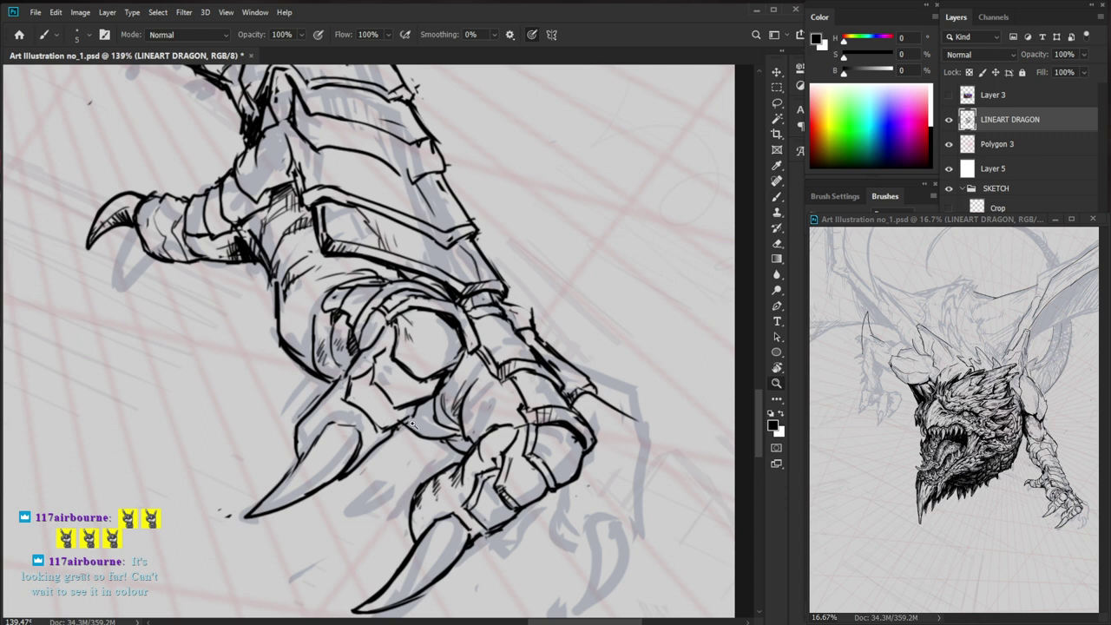
{"action": "left_click_drag", "start_coordinate": [414, 424], "coordinate": [395, 441]}
{"action": "key", "text": "b"}
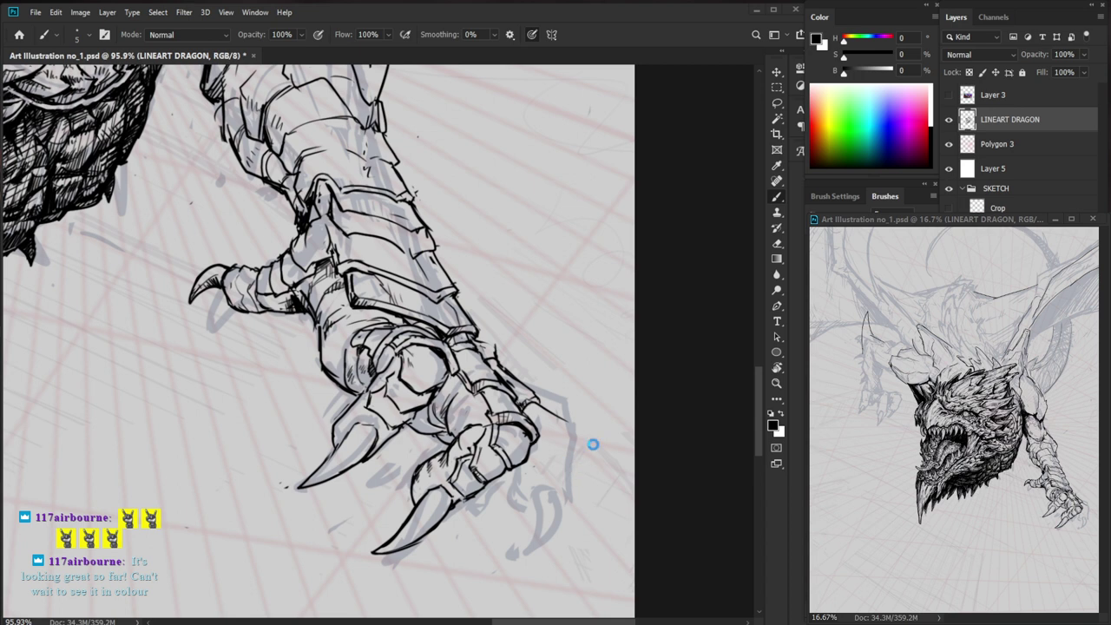
- Ink and clean up the second finger's lower edge where the last plate meets the claw
{"action": "left_click_drag", "start_coordinate": [463, 500], "coordinate": [495, 500]}
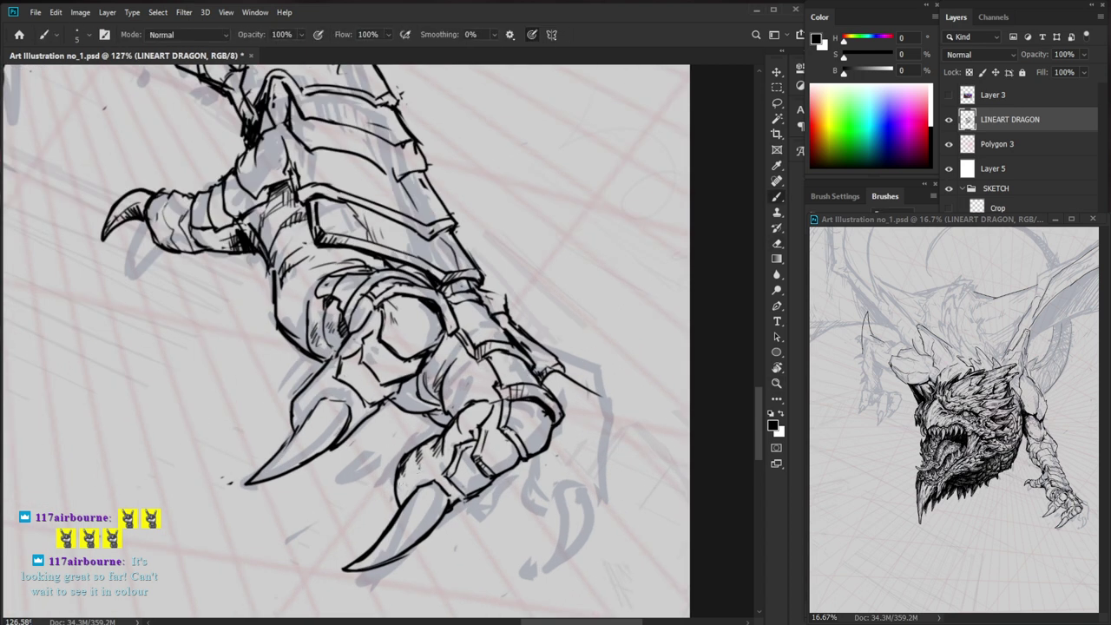
{"action": "left_click_drag", "start_coordinate": [488, 545], "coordinate": [477, 454]}
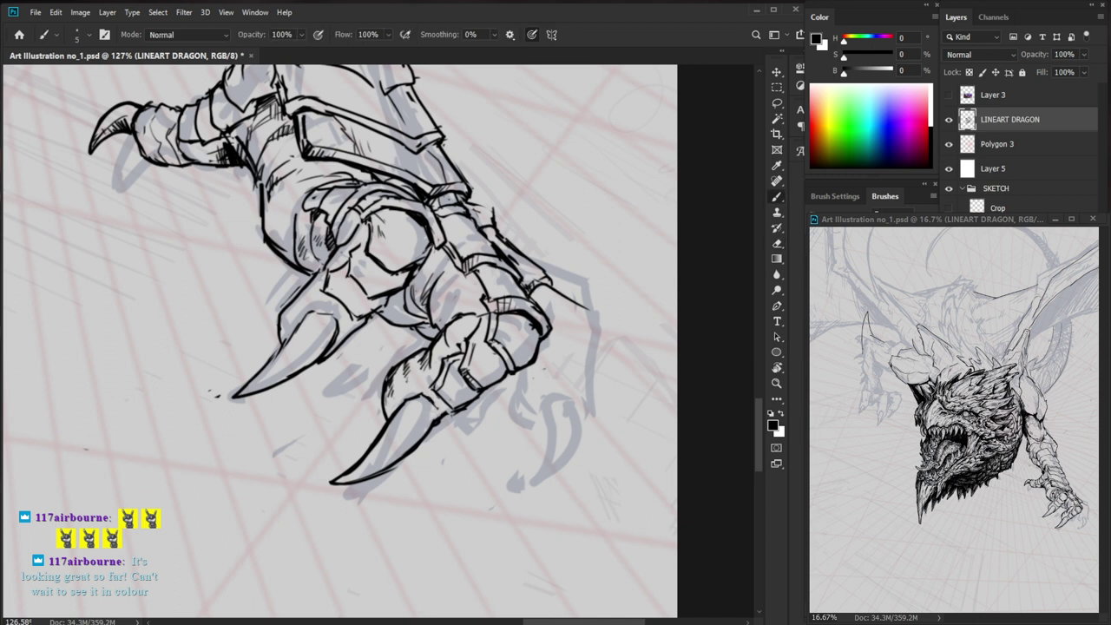
{"action": "left_click_drag", "start_coordinate": [444, 408], "coordinate": [451, 430]}
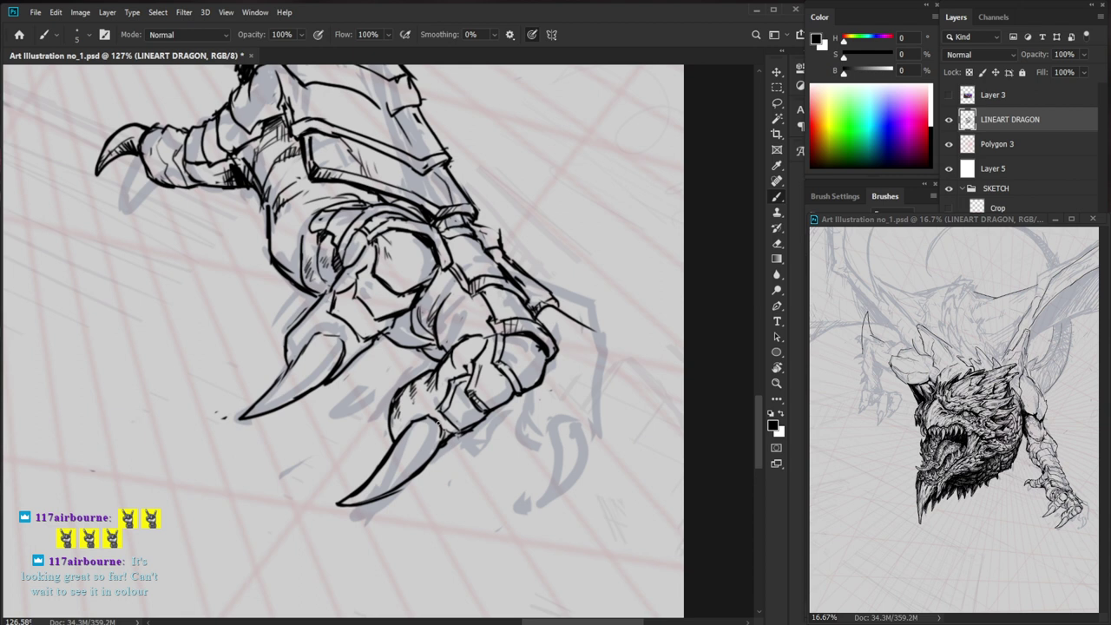
{"action": "mouse_move", "coordinate": [448, 424]}
{"action": "left_mouse_down"}
{"action": "mouse_move", "coordinate": [443, 443]}
{"action": "mouse_move", "coordinate": [440, 424]}
{"action": "mouse_move", "coordinate": [454, 438]}
{"action": "mouse_move", "coordinate": [488, 416]}
{"action": "mouse_move", "coordinate": [464, 403]}
{"action": "mouse_move", "coordinate": [461, 418]}
{"action": "left_mouse_up"}
{"action": "key", "text": "e"}
{"action": "key", "text": "b"}
{"action": "key", "text": "e"}
{"action": "key", "text": "b"}
{"action": "left_click_drag", "start_coordinate": [536, 414], "coordinate": [493, 487]}
{"action": "key", "text": "e"}
{"action": "mouse_move", "coordinate": [408, 484]}
{"action": "left_mouse_down"}
{"action": "mouse_move", "coordinate": [408, 464]}
{"action": "mouse_move", "coordinate": [398, 486]}
{"action": "left_mouse_up"}
{"action": "key", "text": "b"}
- Refine the shading and crease lines on the thumb's joint with brush and eraser
{"action": "key", "text": "ctrl+space"}
{"action": "mouse_move", "coordinate": [529, 402]}
{"action": "left_mouse_down"}
{"action": "mouse_move", "coordinate": [443, 402]}
{"action": "mouse_move", "coordinate": [522, 420]}
{"action": "mouse_move", "coordinate": [510, 431]}
{"action": "left_mouse_up"}
{"action": "key", "text": "ctrl+space"}
{"action": "key", "text": "ctrl+space"}
{"action": "mouse_move", "coordinate": [365, 344]}
{"action": "left_mouse_down"}
{"action": "mouse_move", "coordinate": [423, 378]}
{"action": "mouse_move", "coordinate": [347, 377]}
{"action": "mouse_move", "coordinate": [377, 379]}
{"action": "mouse_move", "coordinate": [368, 375]}
{"action": "left_mouse_up"}
{"action": "key", "text": "e"}
{"action": "key", "text": "b"}
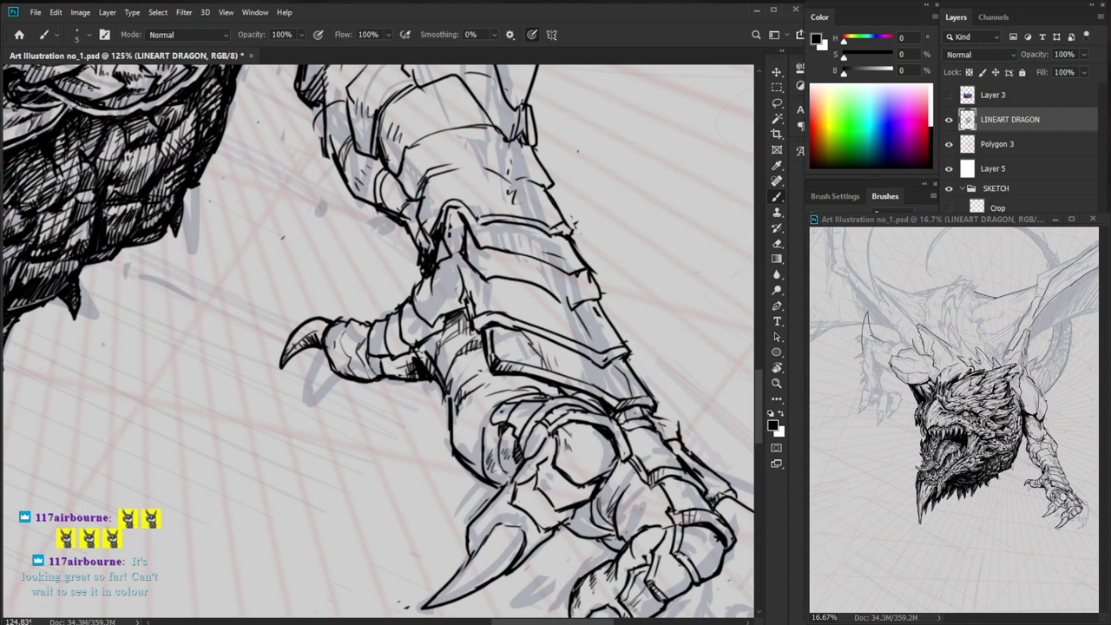
{"action": "key", "text": "e"}
{"action": "mouse_move", "coordinate": [375, 325]}
{"action": "left_mouse_down"}
{"action": "mouse_move", "coordinate": [364, 353]}
{"action": "mouse_move", "coordinate": [383, 334]}
{"action": "mouse_move", "coordinate": [391, 351]}
{"action": "mouse_move", "coordinate": [361, 351]}
{"action": "left_mouse_up"}
{"action": "key", "text": "b"}
{"action": "key", "text": "e"}
{"action": "key", "text": "b"}
- Ink creases and short shading marks on the knuckle plates at the base of the first finger
{"action": "left_click_drag", "start_coordinate": [483, 394], "coordinate": [465, 413]}
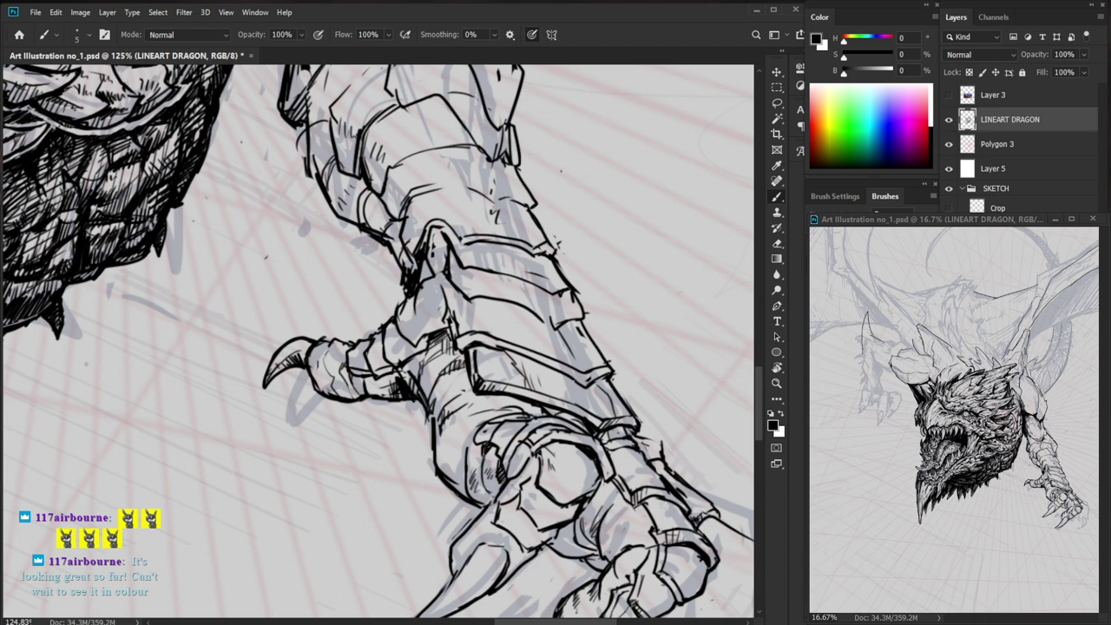
{"action": "mouse_move", "coordinate": [474, 435]}
{"action": "left_mouse_down"}
{"action": "mouse_move", "coordinate": [466, 458]}
{"action": "mouse_move", "coordinate": [486, 437]}
{"action": "mouse_move", "coordinate": [505, 447]}
{"action": "left_mouse_up"}
{"action": "left_click_drag", "start_coordinate": [627, 595], "coordinate": [603, 536]}
{"action": "key", "text": "e"}
{"action": "key", "text": "b"}
{"action": "mouse_move", "coordinate": [482, 394]}
{"action": "left_mouse_down"}
{"action": "mouse_move", "coordinate": [481, 406]}
{"action": "mouse_move", "coordinate": [499, 384]}
{"action": "left_mouse_up"}
{"action": "mouse_move", "coordinate": [535, 429]}
{"action": "left_mouse_down"}
{"action": "mouse_move", "coordinate": [519, 422]}
{"action": "mouse_move", "coordinate": [512, 439]}
{"action": "left_mouse_up"}
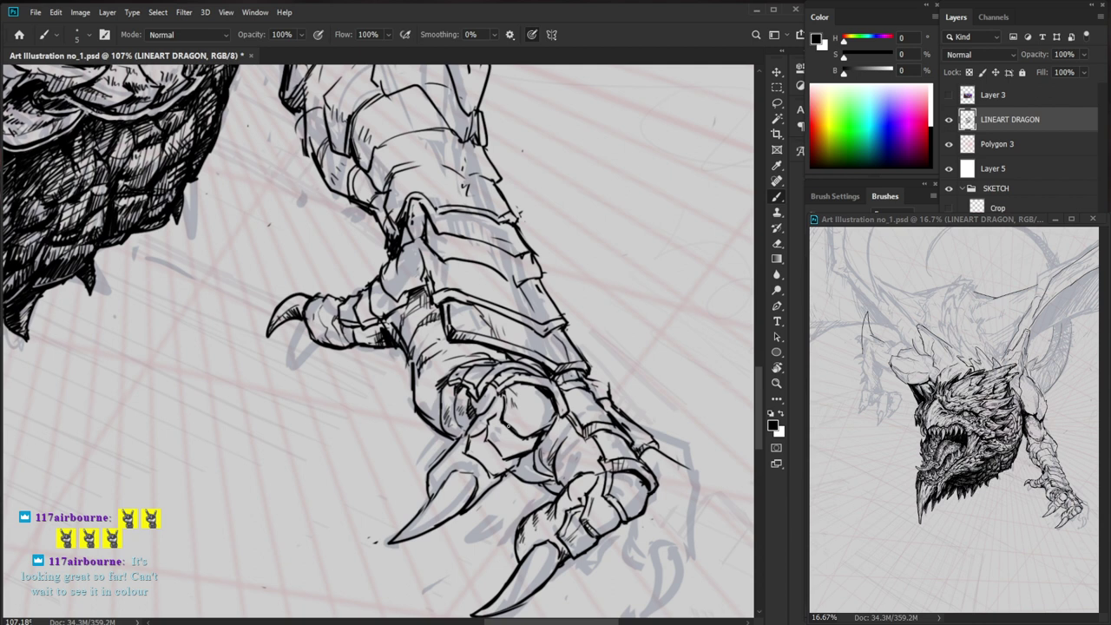
{"action": "key", "text": "ctrl+space"}
{"action": "left_click_drag", "start_coordinate": [480, 442], "coordinate": [501, 442]}
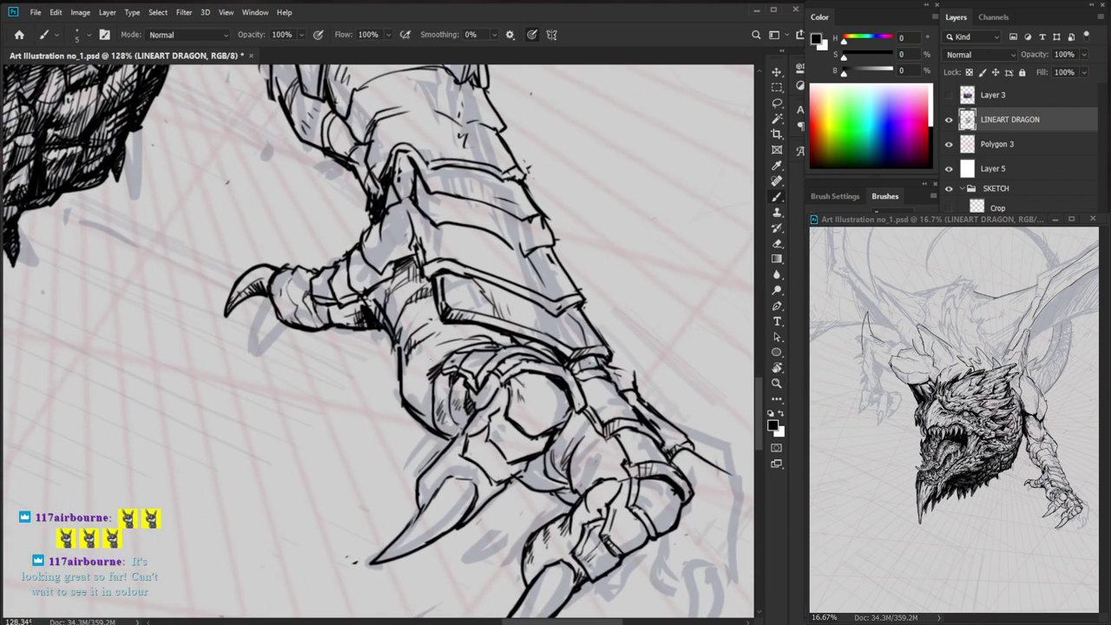
- Hatch the rounded palm fold beside the first finger's knuckle
{"action": "mouse_move", "coordinate": [450, 352]}
{"action": "left_mouse_down"}
{"action": "mouse_move", "coordinate": [412, 382]}
{"action": "mouse_move", "coordinate": [414, 409]}
{"action": "left_mouse_up"}
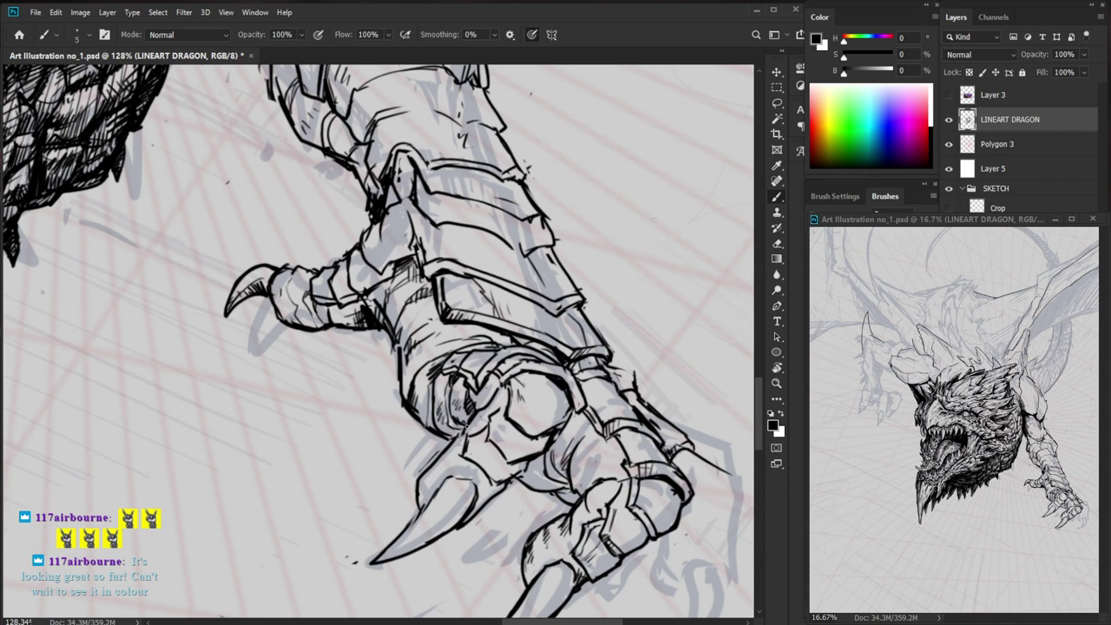
{"action": "key", "text": "z"}
{"action": "left_click_drag", "start_coordinate": [645, 519], "coordinate": [576, 487]}
{"action": "mouse_move", "coordinate": [471, 401]}
{"action": "left_mouse_down"}
{"action": "mouse_move", "coordinate": [535, 405]}
{"action": "mouse_move", "coordinate": [484, 415]}
{"action": "left_mouse_up"}
{"action": "key", "text": "b"}
{"action": "mouse_move", "coordinate": [426, 415]}
{"action": "left_mouse_down"}
{"action": "mouse_move", "coordinate": [424, 432]}
{"action": "mouse_move", "coordinate": [447, 441]}
{"action": "left_mouse_up"}
{"action": "left_click_drag", "start_coordinate": [417, 411], "coordinate": [441, 441]}
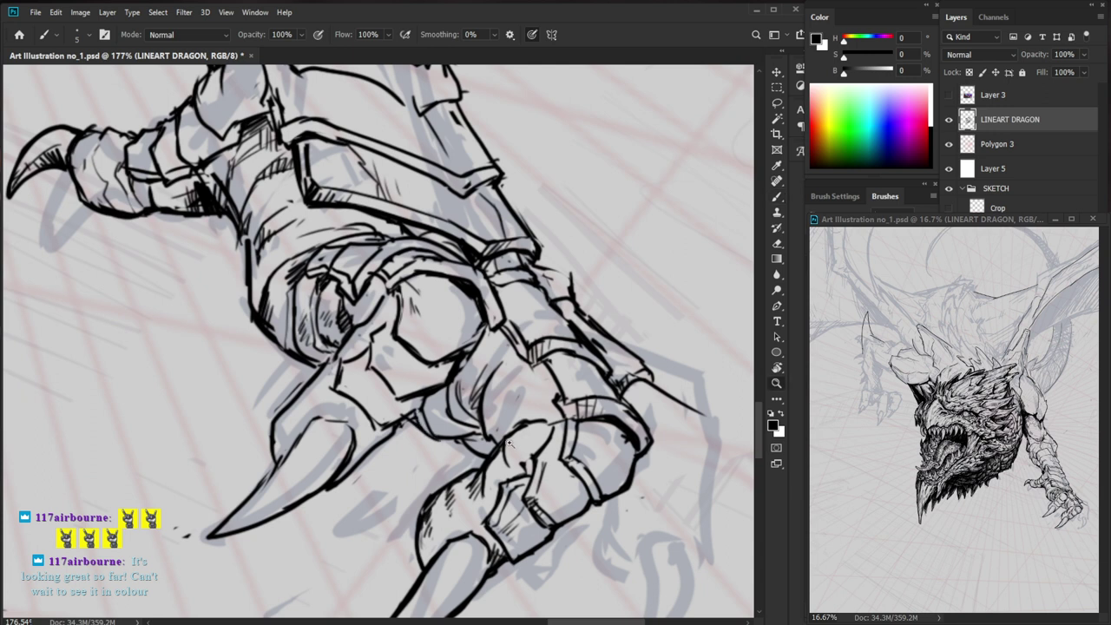
- Add shading lines to the fold between the first and second fingers with brush and eraser
{"action": "mouse_move", "coordinate": [510, 443]}
{"action": "left_mouse_down"}
{"action": "mouse_move", "coordinate": [469, 443]}
{"action": "mouse_move", "coordinate": [521, 458]}
{"action": "left_mouse_up"}
{"action": "key", "text": "e"}
{"action": "key", "text": "b"}
{"action": "mouse_move", "coordinate": [473, 410]}
{"action": "left_mouse_down"}
{"action": "mouse_move", "coordinate": [441, 431]}
{"action": "mouse_move", "coordinate": [484, 435]}
{"action": "mouse_move", "coordinate": [448, 431]}
{"action": "left_mouse_up"}
{"action": "key", "text": "e"}
{"action": "key", "text": "b"}
{"action": "mouse_move", "coordinate": [472, 389]}
{"action": "left_mouse_down"}
{"action": "mouse_move", "coordinate": [467, 402]}
{"action": "mouse_move", "coordinate": [486, 406]}
{"action": "mouse_move", "coordinate": [488, 436]}
{"action": "mouse_move", "coordinate": [516, 446]}
{"action": "left_mouse_up"}
{"action": "key", "text": "z"}
{"action": "left_click_drag", "start_coordinate": [612, 508], "coordinate": [554, 509]}
{"action": "key", "text": "space"}
{"action": "left_click_drag", "start_coordinate": [639, 564], "coordinate": [577, 539]}
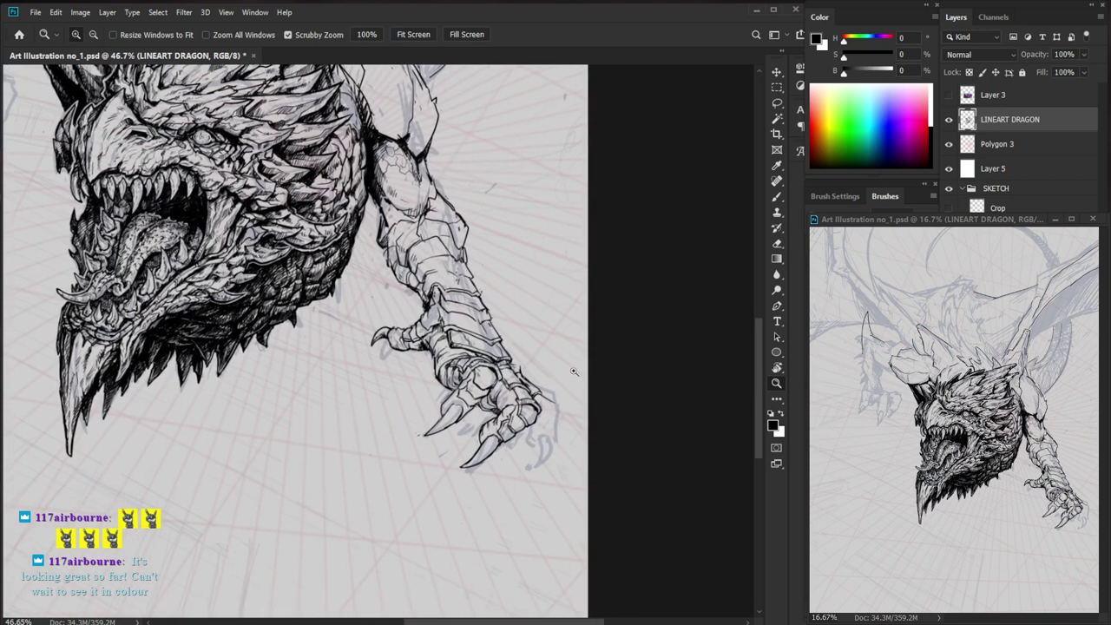
- Darken the underside between the first two fingers with dense hatching and clean up its edges
{"action": "left_click_drag", "start_coordinate": [495, 395], "coordinate": [553, 395]}
{"action": "key", "text": "b"}
{"action": "mouse_move", "coordinate": [460, 410]}
{"action": "left_mouse_down"}
{"action": "mouse_move", "coordinate": [469, 427]}
{"action": "mouse_move", "coordinate": [462, 413]}
{"action": "mouse_move", "coordinate": [484, 416]}
{"action": "left_mouse_up"}
{"action": "mouse_move", "coordinate": [496, 409]}
{"action": "left_mouse_down"}
{"action": "mouse_move", "coordinate": [493, 427]}
{"action": "mouse_move", "coordinate": [452, 424]}
{"action": "mouse_move", "coordinate": [467, 430]}
{"action": "left_mouse_up"}
{"action": "mouse_move", "coordinate": [486, 420]}
{"action": "left_mouse_down"}
{"action": "mouse_move", "coordinate": [484, 436]}
{"action": "mouse_move", "coordinate": [471, 427]}
{"action": "left_mouse_up"}
{"action": "key", "text": "z"}
{"action": "mouse_move", "coordinate": [556, 430]}
{"action": "left_mouse_down"}
{"action": "mouse_move", "coordinate": [469, 431]}
{"action": "mouse_move", "coordinate": [624, 432]}
{"action": "left_mouse_up"}
{"action": "key", "text": "b"}
{"action": "mouse_move", "coordinate": [495, 402]}
{"action": "left_mouse_down"}
{"action": "mouse_move", "coordinate": [459, 417]}
{"action": "mouse_move", "coordinate": [511, 387]}
{"action": "left_mouse_up"}
{"action": "key", "text": "e"}
{"action": "key", "text": "b"}
{"action": "key", "text": "e"}
{"action": "key", "text": "b"}
{"action": "key", "text": "z"}
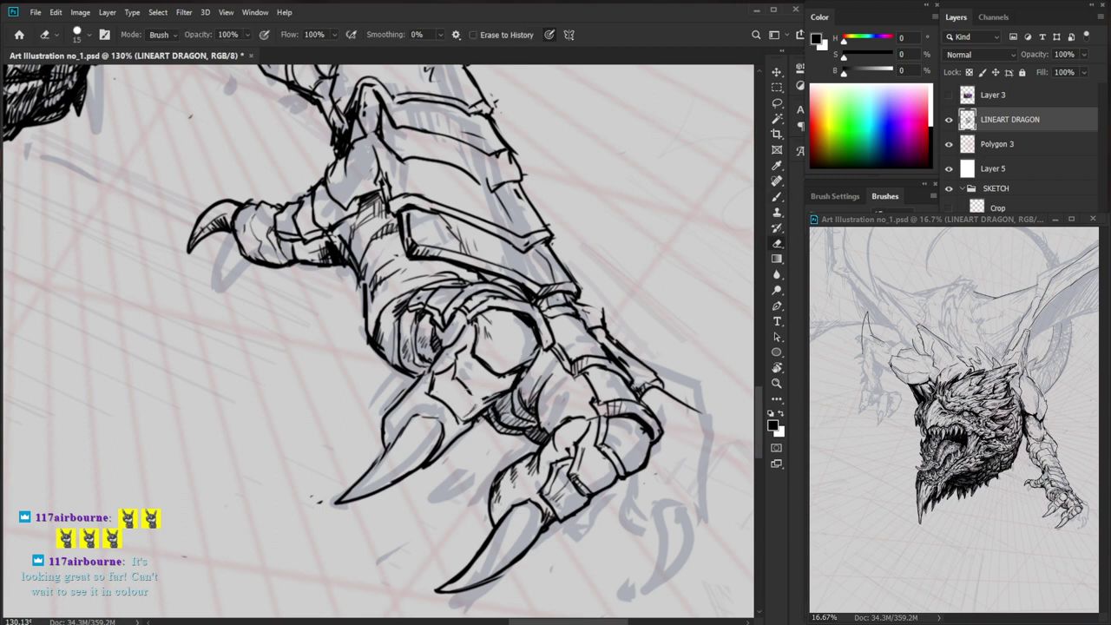
- Clean up the first finger's last joint and hatch along the length of its claw
{"action": "mouse_move", "coordinate": [487, 398]}
{"action": "left_mouse_down"}
{"action": "mouse_move", "coordinate": [530, 337]}
{"action": "mouse_move", "coordinate": [443, 349]}
{"action": "mouse_move", "coordinate": [543, 349]}
{"action": "left_mouse_up"}
{"action": "key", "text": "z"}
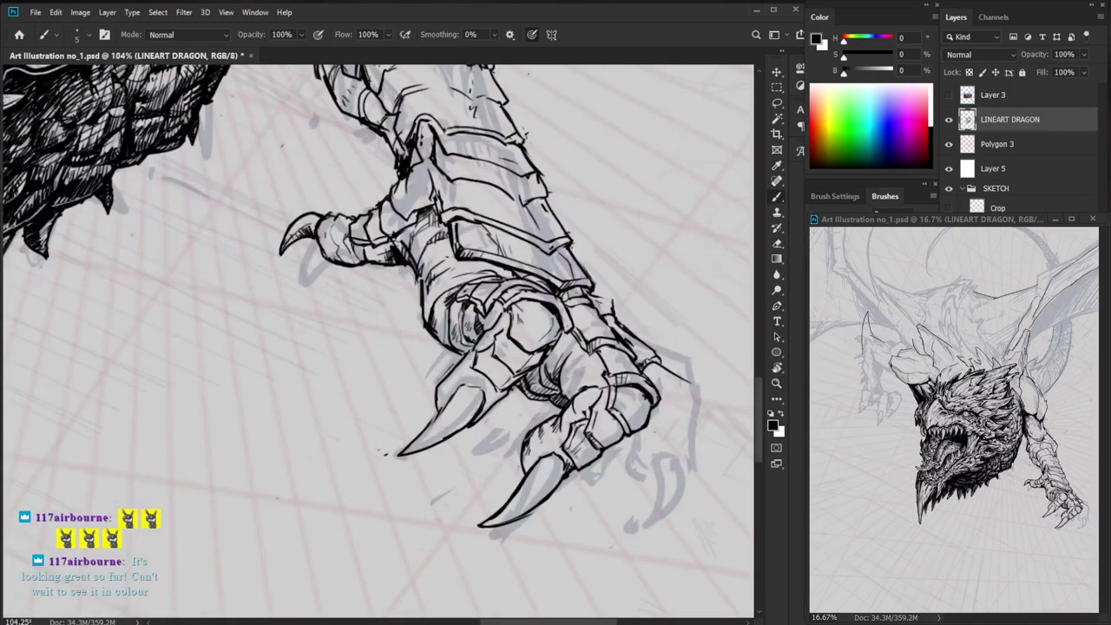
{"action": "mouse_move", "coordinate": [537, 300]}
{"action": "left_mouse_down"}
{"action": "mouse_move", "coordinate": [517, 325]}
{"action": "mouse_move", "coordinate": [531, 321]}
{"action": "left_mouse_up"}
{"action": "key", "text": "e"}
{"action": "key", "text": "b"}
{"action": "key", "text": "e"}
{"action": "mouse_move", "coordinate": [477, 353]}
{"action": "left_mouse_down"}
{"action": "mouse_move", "coordinate": [441, 384]}
{"action": "mouse_move", "coordinate": [448, 371]}
{"action": "mouse_move", "coordinate": [434, 408]}
{"action": "mouse_move", "coordinate": [455, 433]}
{"action": "left_mouse_up"}
{"action": "key", "text": "b"}
{"action": "key", "text": "e"}
{"action": "key", "text": "b"}
{"action": "mouse_move", "coordinate": [487, 394]}
{"action": "left_mouse_down"}
{"action": "mouse_move", "coordinate": [474, 422]}
{"action": "mouse_move", "coordinate": [455, 408]}
{"action": "mouse_move", "coordinate": [404, 453]}
{"action": "left_mouse_up"}
{"action": "key", "text": "z"}
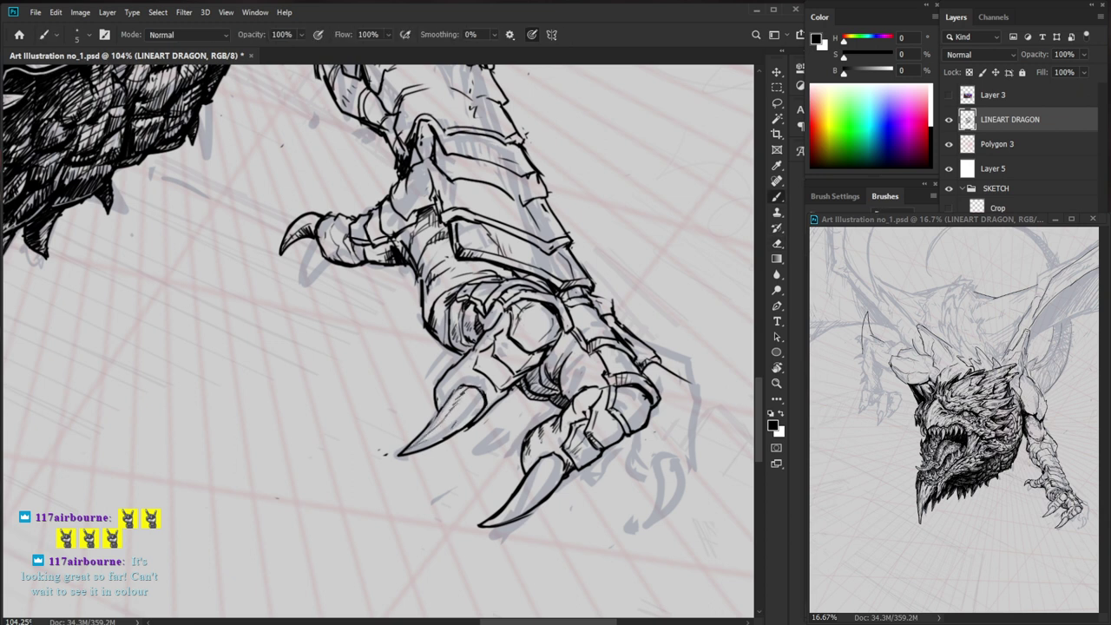
- Refine the shading where the first finger's claw meets its last plate with brush and eraser
{"action": "left_click_drag", "start_coordinate": [484, 401], "coordinate": [463, 420]}
{"action": "key", "text": "e"}
{"action": "left_click_drag", "start_coordinate": [479, 419], "coordinate": [486, 399]}
{"action": "key", "text": "b"}
{"action": "key", "text": "z"}
{"action": "mouse_move", "coordinate": [531, 329]}
{"action": "left_mouse_down"}
{"action": "mouse_move", "coordinate": [465, 330]}
{"action": "mouse_move", "coordinate": [590, 309]}
{"action": "left_mouse_up"}
{"action": "key", "text": "z"}
{"action": "left_click_drag", "start_coordinate": [463, 411], "coordinate": [471, 401]}
{"action": "left_click_drag", "start_coordinate": [469, 403], "coordinate": [478, 398]}
- Add fine shading strokes to the first finger's plates above the claw
{"action": "mouse_move", "coordinate": [507, 360]}
{"action": "left_mouse_down"}
{"action": "mouse_move", "coordinate": [524, 336]}
{"action": "mouse_move", "coordinate": [494, 364]}
{"action": "mouse_move", "coordinate": [507, 349]}
{"action": "left_mouse_up"}
{"action": "key", "text": "e"}
{"action": "key", "text": "b"}
{"action": "left_click_drag", "start_coordinate": [495, 363], "coordinate": [505, 357]}
{"action": "left_click_drag", "start_coordinate": [577, 363], "coordinate": [486, 362]}
{"action": "left_click_drag", "start_coordinate": [652, 486], "coordinate": [522, 516]}
{"action": "left_click_drag", "start_coordinate": [419, 403], "coordinate": [502, 402]}
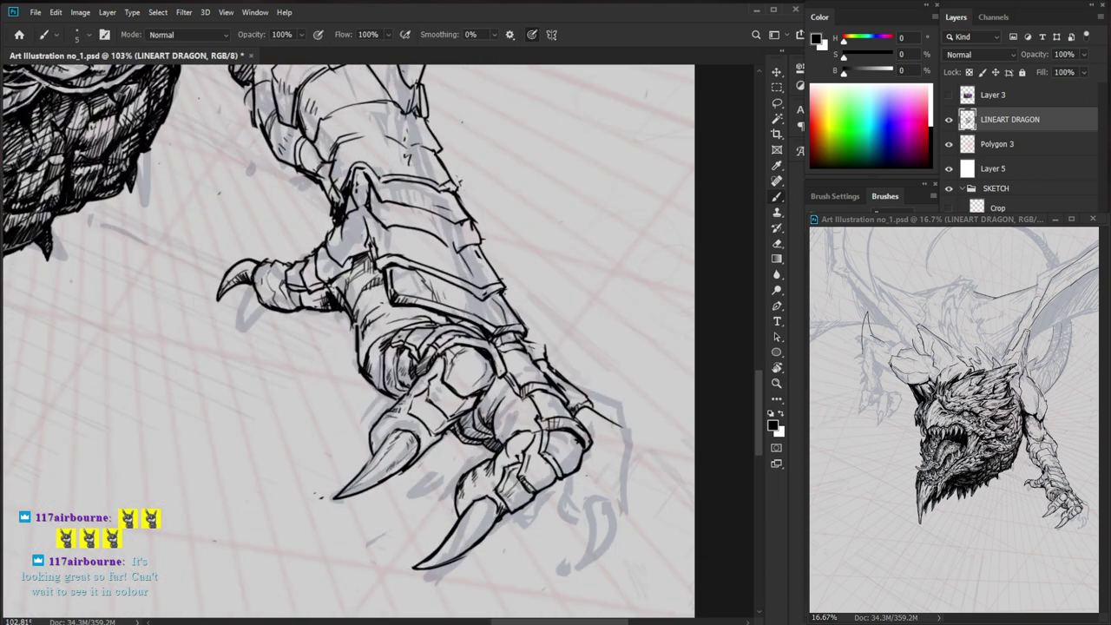
- Deepen the shadows in the palm fold behind the first finger and in the gap beside the second finger
{"action": "mouse_move", "coordinate": [399, 373]}
{"action": "left_mouse_down"}
{"action": "mouse_move", "coordinate": [392, 389]}
{"action": "mouse_move", "coordinate": [407, 392]}
{"action": "left_mouse_up"}
{"action": "mouse_move", "coordinate": [466, 417]}
{"action": "left_mouse_down"}
{"action": "mouse_move", "coordinate": [452, 429]}
{"action": "mouse_move", "coordinate": [477, 410]}
{"action": "left_mouse_up"}
{"action": "left_click_drag", "start_coordinate": [486, 402], "coordinate": [481, 419]}
{"action": "left_click_drag", "start_coordinate": [489, 411], "coordinate": [482, 419]}
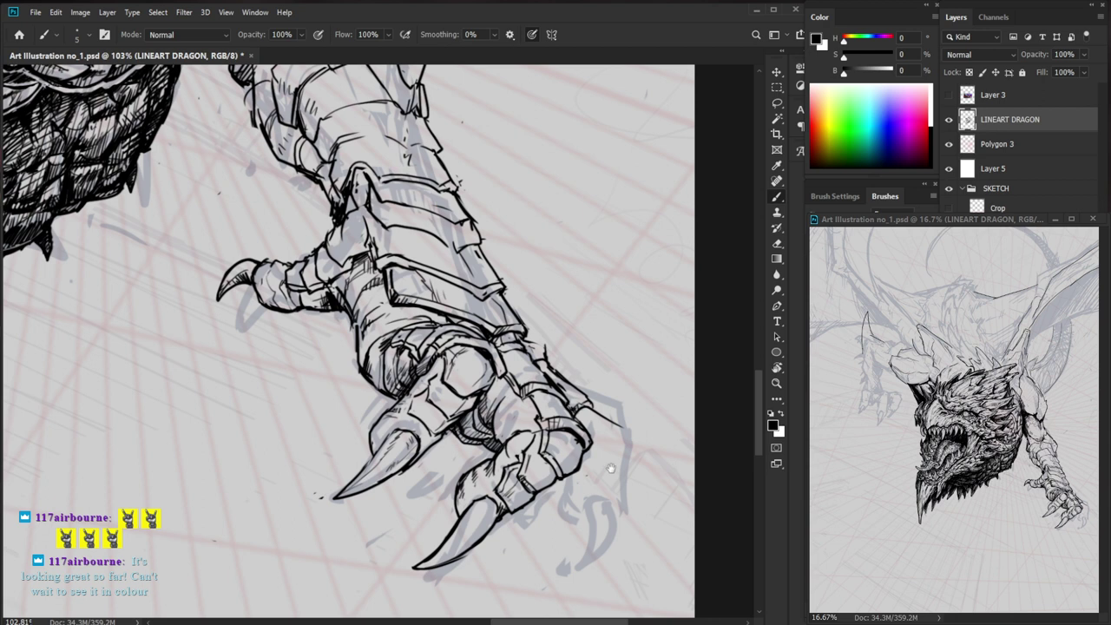
{"action": "left_click_drag", "start_coordinate": [611, 467], "coordinate": [573, 452]}
{"action": "left_click_drag", "start_coordinate": [456, 423], "coordinate": [461, 405]}
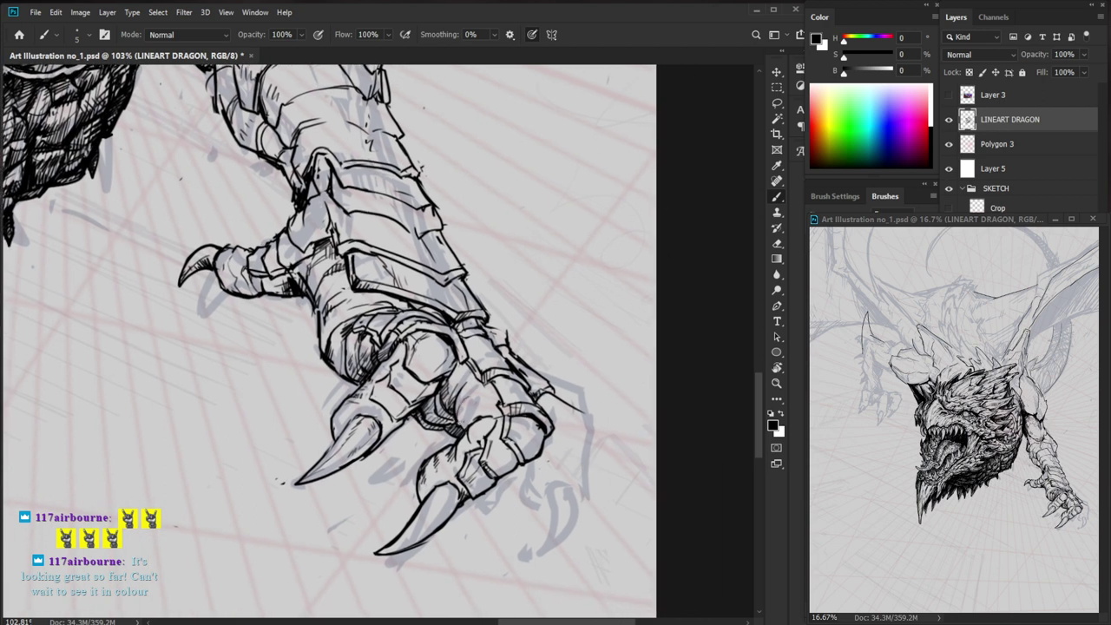
- Refine the second finger's joint and plate edges with small brush and eraser strokes
{"action": "left_click_drag", "start_coordinate": [470, 423], "coordinate": [488, 411]}
{"action": "left_click_drag", "start_coordinate": [467, 430], "coordinate": [504, 406]}
{"action": "mouse_move", "coordinate": [501, 423]}
{"action": "left_mouse_down"}
{"action": "mouse_move", "coordinate": [507, 410]}
{"action": "mouse_move", "coordinate": [527, 413]}
{"action": "mouse_move", "coordinate": [493, 408]}
{"action": "mouse_move", "coordinate": [510, 391]}
{"action": "mouse_move", "coordinate": [495, 392]}
{"action": "mouse_move", "coordinate": [469, 367]}
{"action": "mouse_move", "coordinate": [500, 390]}
{"action": "mouse_move", "coordinate": [503, 407]}
{"action": "mouse_move", "coordinate": [493, 394]}
{"action": "mouse_move", "coordinate": [483, 417]}
{"action": "left_mouse_up"}
{"action": "key", "text": "e"}
{"action": "key", "text": "b"}
{"action": "key", "text": "e"}
{"action": "key", "text": "b"}
{"action": "key", "text": "e"}
{"action": "key", "text": "b"}
{"action": "key", "text": "z"}
{"action": "key", "text": "b"}
- Sketch the inner contour lines of the scaly plates on the dragon's upper arm
{"action": "mouse_move", "coordinate": [552, 359]}
{"action": "left_mouse_down"}
{"action": "mouse_move", "coordinate": [595, 435]}
{"action": "mouse_move", "coordinate": [576, 434]}
{"action": "left_mouse_up"}
{"action": "key", "text": "z"}
{"action": "key", "text": "b"}
{"action": "key", "text": "z"}
{"action": "left_click_drag", "start_coordinate": [550, 256], "coordinate": [584, 256]}
{"action": "key", "text": "b"}
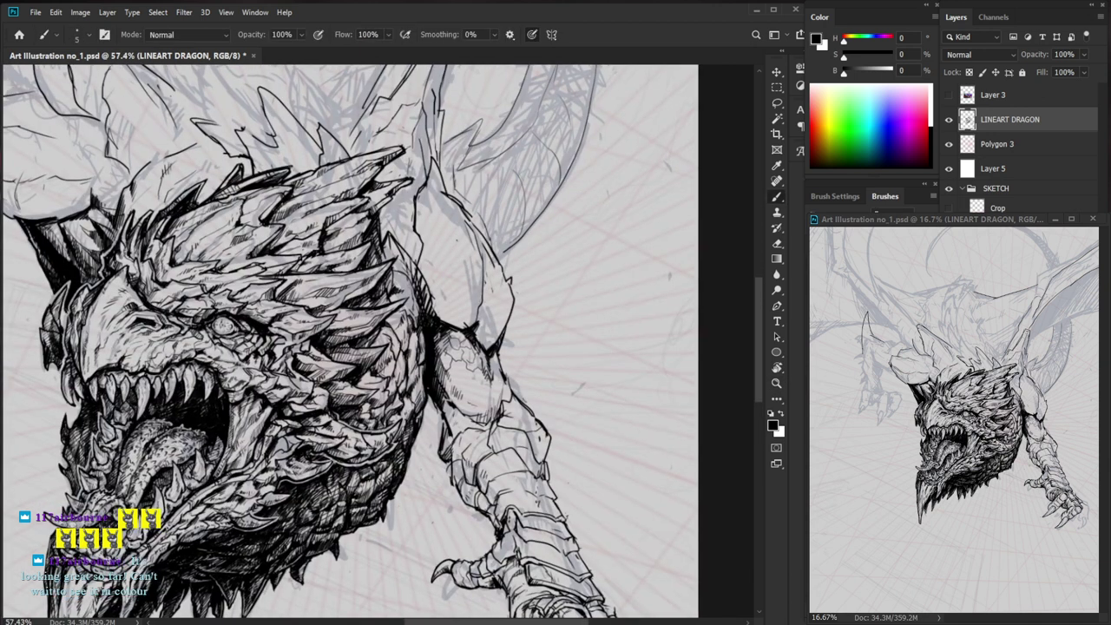
{"action": "mouse_move", "coordinate": [470, 223]}
{"action": "left_mouse_down"}
{"action": "mouse_move", "coordinate": [480, 237]}
{"action": "mouse_move", "coordinate": [465, 264]}
{"action": "mouse_move", "coordinate": [472, 223]}
{"action": "left_mouse_up"}
{"action": "mouse_move", "coordinate": [426, 272]}
{"action": "left_mouse_down"}
{"action": "mouse_move", "coordinate": [434, 285]}
{"action": "mouse_move", "coordinate": [479, 282]}
{"action": "mouse_move", "coordinate": [483, 265]}
{"action": "left_mouse_up"}
{"action": "left_click_drag", "start_coordinate": [439, 304], "coordinate": [478, 311]}
{"action": "mouse_move", "coordinate": [483, 270]}
{"action": "left_mouse_down"}
{"action": "mouse_move", "coordinate": [499, 290]}
{"action": "mouse_move", "coordinate": [513, 286]}
{"action": "mouse_move", "coordinate": [507, 327]}
{"action": "mouse_move", "coordinate": [492, 314]}
{"action": "mouse_move", "coordinate": [485, 322]}
{"action": "left_mouse_up"}
{"action": "key", "text": "e"}
{"action": "key", "text": "b"}
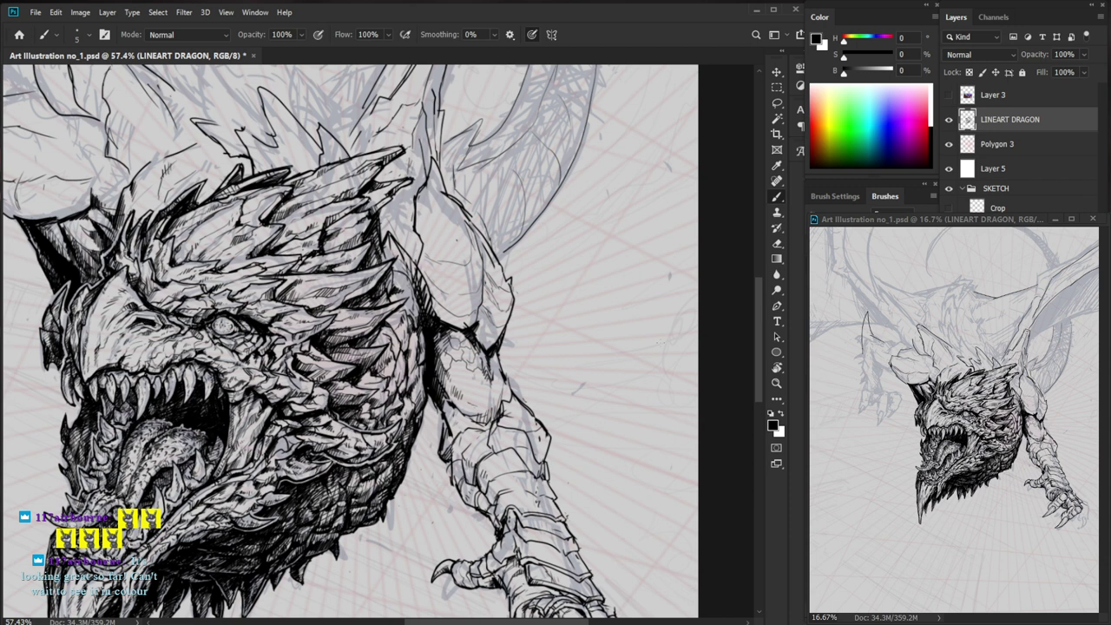
- Ink and thicken the inner contour of the foreleg where the elbow joint meets the first forearm plate
{"action": "scroll", "coordinate": [483, 406], "scroll_direction": "up", "scroll_amount": 3}
{"action": "key", "text": "e"}
{"action": "key", "text": "b"}
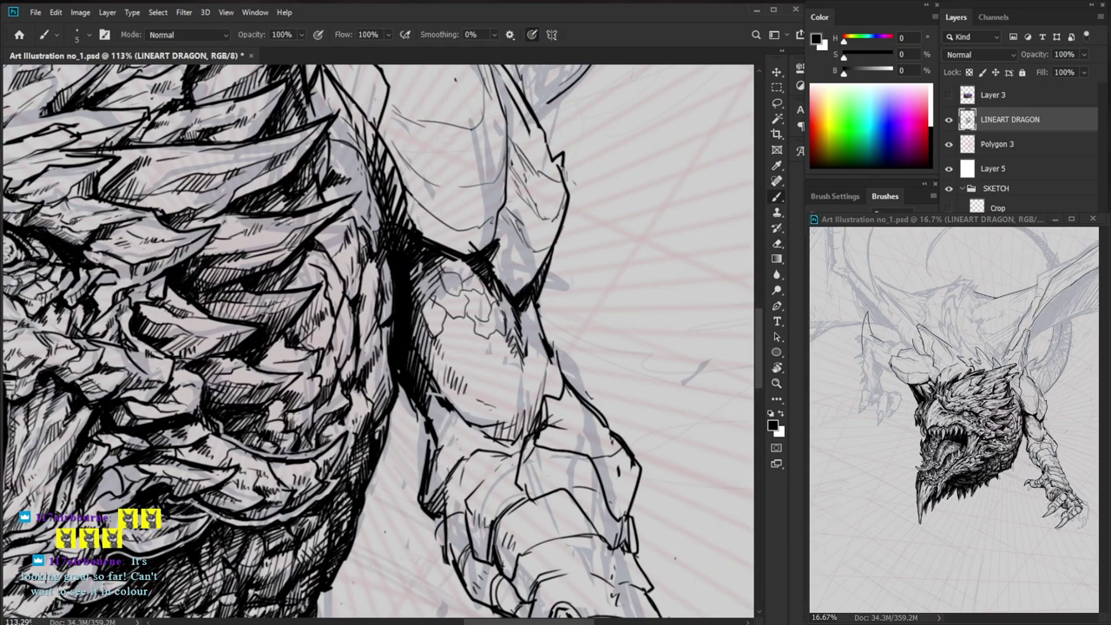
{"action": "key", "text": "e"}
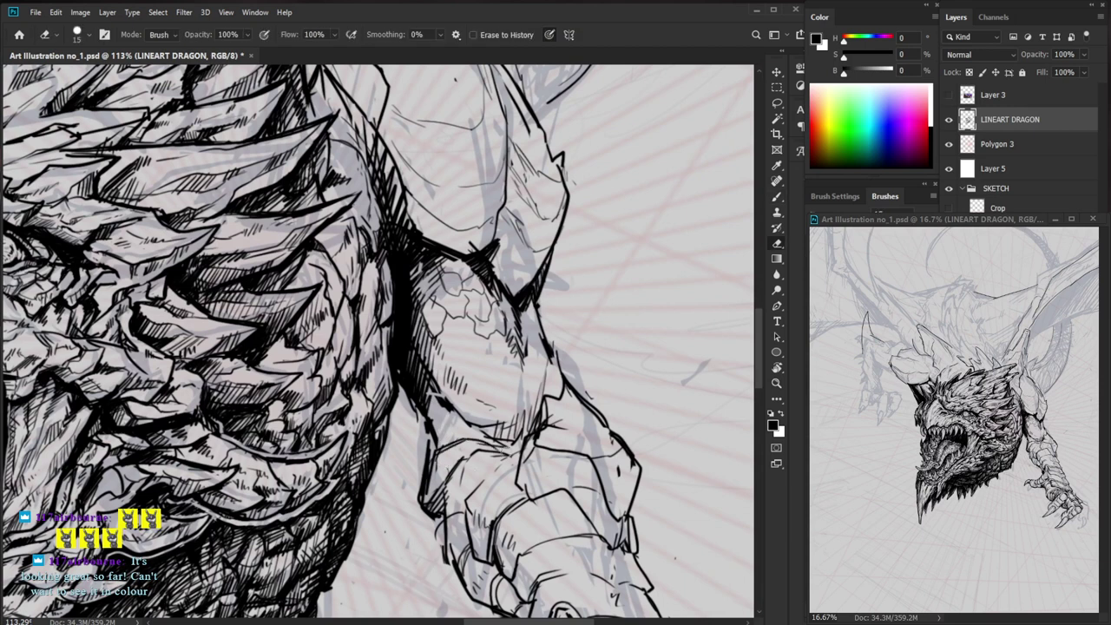
{"action": "key", "text": "b"}
{"action": "mouse_move", "coordinate": [487, 439]}
{"action": "left_mouse_down"}
{"action": "mouse_move", "coordinate": [507, 450]}
{"action": "mouse_move", "coordinate": [438, 450]}
{"action": "left_mouse_up"}
{"action": "mouse_move", "coordinate": [438, 408]}
{"action": "left_mouse_down"}
{"action": "mouse_move", "coordinate": [469, 436]}
{"action": "mouse_move", "coordinate": [437, 410]}
{"action": "mouse_move", "coordinate": [422, 454]}
{"action": "left_mouse_up"}
{"action": "left_click_drag", "start_coordinate": [427, 405], "coordinate": [406, 435]}
{"action": "left_click_drag", "start_coordinate": [402, 363], "coordinate": [396, 376]}
{"action": "scroll", "coordinate": [428, 427], "scroll_direction": "down", "scroll_amount": 5}
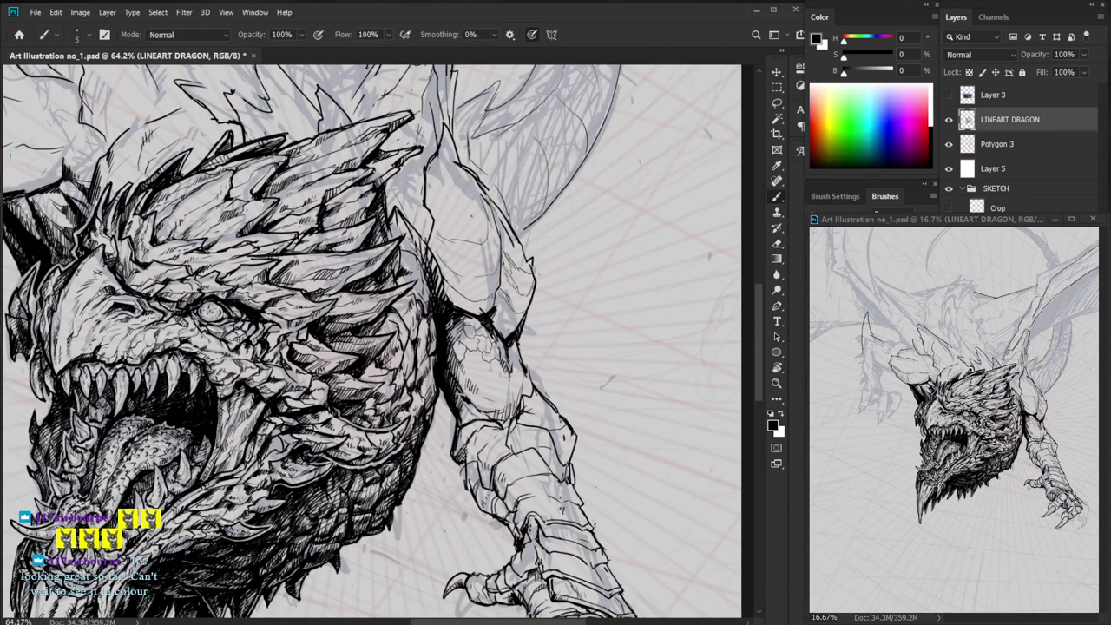
- Rework the inner edge of the upper forearm plates below the elbow with brush and eraser
{"action": "scroll", "coordinate": [432, 429], "scroll_direction": "up", "scroll_amount": 4}
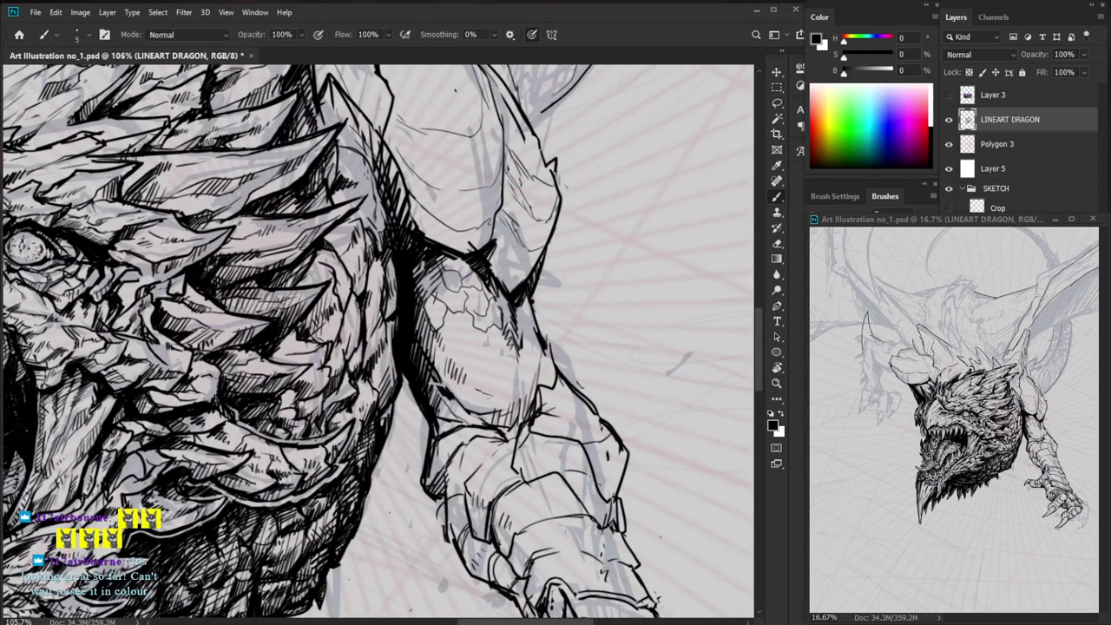
{"action": "key", "text": "z"}
{"action": "left_click_drag", "start_coordinate": [533, 397], "coordinate": [484, 434]}
{"action": "left_click_drag", "start_coordinate": [615, 541], "coordinate": [549, 474]}
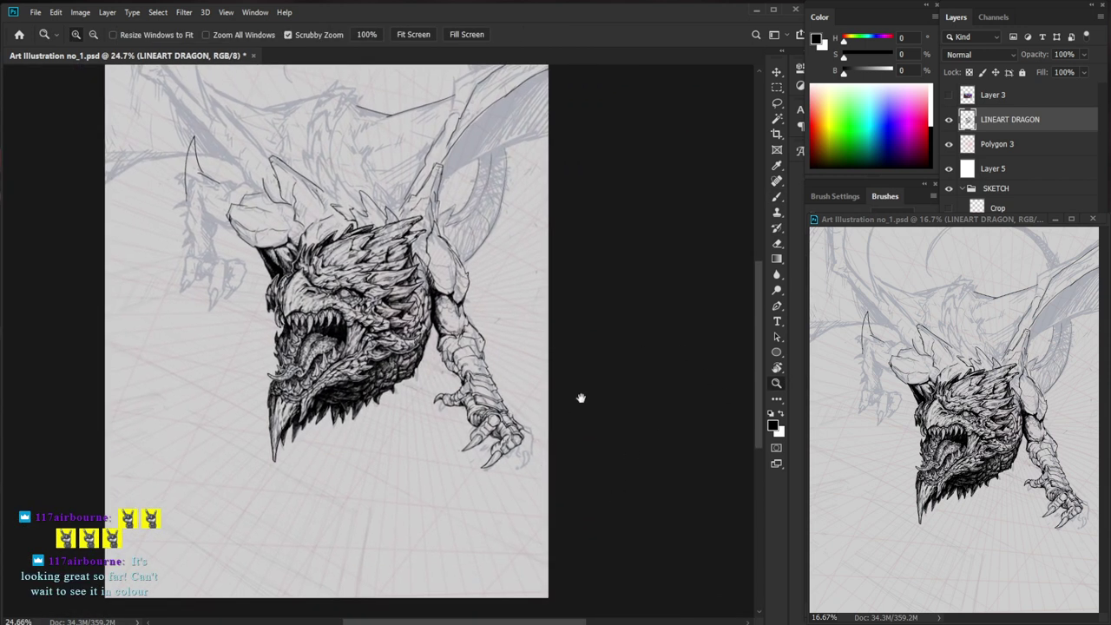
{"action": "left_click_drag", "start_coordinate": [466, 343], "coordinate": [519, 342]}
{"action": "key", "text": "b"}
{"action": "key", "text": "e"}
{"action": "left_click_drag", "start_coordinate": [378, 372], "coordinate": [371, 403]}
{"action": "key", "text": "b"}
{"action": "mouse_move", "coordinate": [372, 354]}
{"action": "left_mouse_down"}
{"action": "mouse_move", "coordinate": [370, 391]}
{"action": "mouse_move", "coordinate": [388, 420]}
{"action": "left_mouse_up"}
{"action": "key", "text": "e"}
{"action": "key", "text": "b"}
{"action": "key", "text": "e"}
{"action": "key", "text": "b"}
{"action": "left_click_drag", "start_coordinate": [383, 393], "coordinate": [380, 354]}
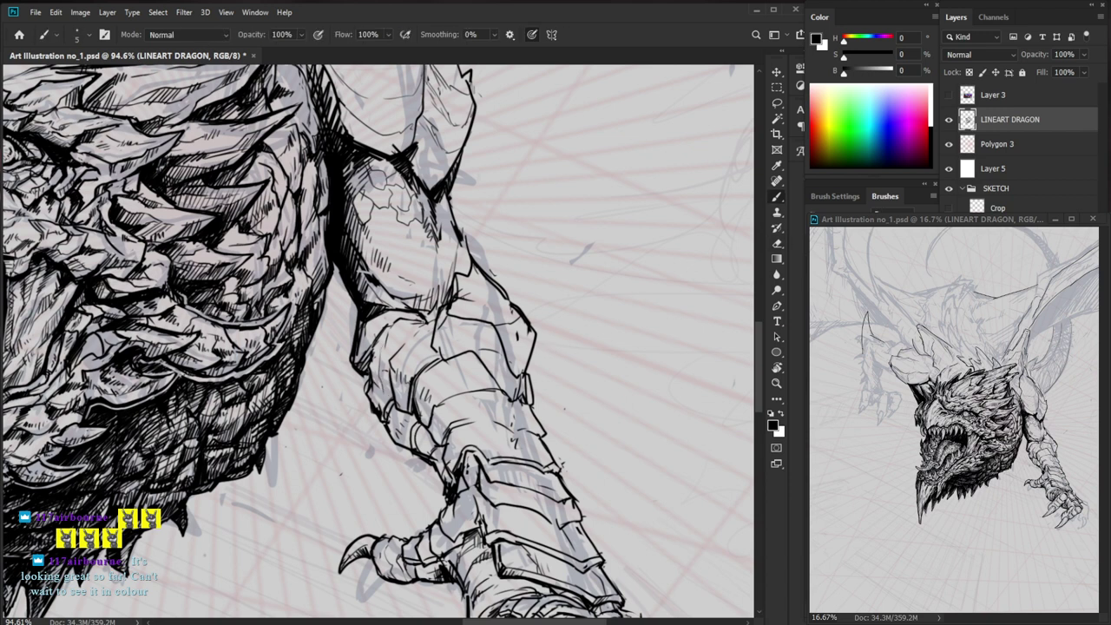
- Add shading to the upper forearm plates and erase stray lines along their edges
{"action": "mouse_move", "coordinate": [429, 323]}
{"action": "left_mouse_down"}
{"action": "mouse_move", "coordinate": [393, 358]}
{"action": "mouse_move", "coordinate": [393, 380]}
{"action": "left_mouse_up"}
{"action": "key", "text": "e"}
{"action": "left_click_drag", "start_coordinate": [432, 349], "coordinate": [435, 323]}
{"action": "key", "text": "b"}
{"action": "key", "text": "e"}
{"action": "left_click_drag", "start_coordinate": [481, 361], "coordinate": [490, 376]}
{"action": "left_click_drag", "start_coordinate": [606, 346], "coordinate": [587, 373]}
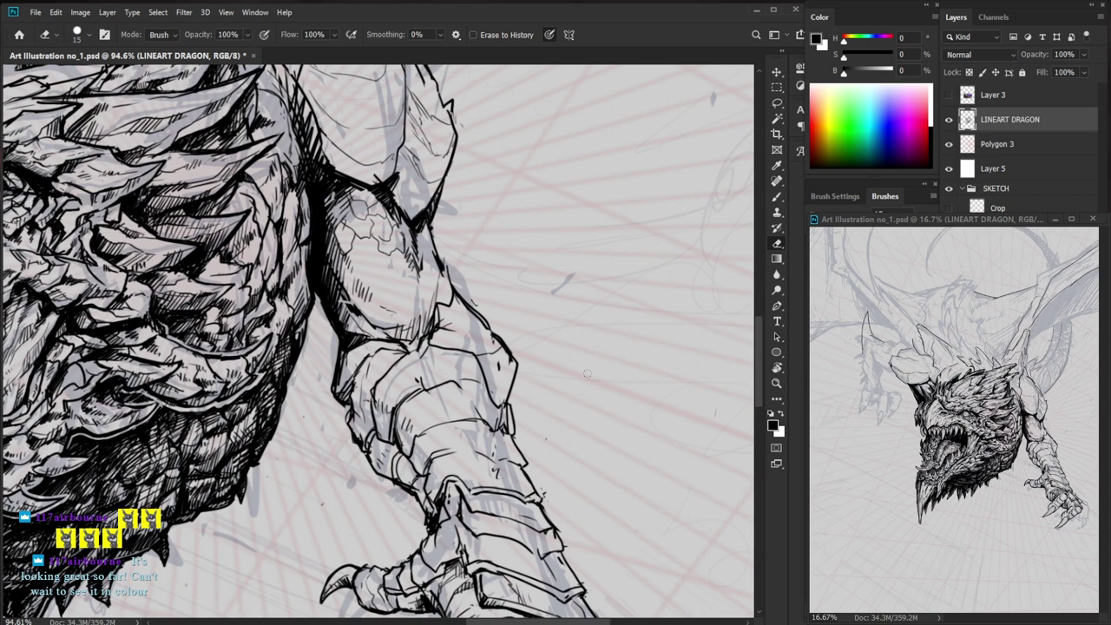
{"action": "scroll", "coordinate": [404, 308], "scroll_direction": "up", "scroll_amount": 3}
{"action": "key", "text": "b"}
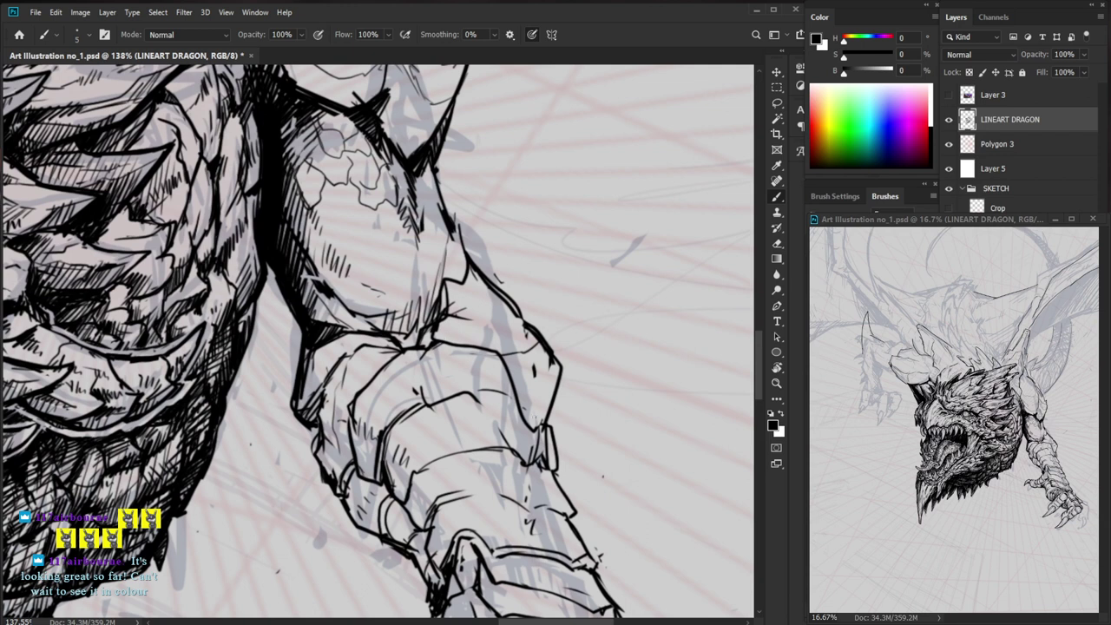
- Redraw the rim of the second forearm plate as a double line with a small central notch
{"action": "key", "text": "e"}
{"action": "mouse_move", "coordinate": [429, 402]}
{"action": "left_mouse_down"}
{"action": "mouse_move", "coordinate": [499, 392]}
{"action": "mouse_move", "coordinate": [521, 419]}
{"action": "left_mouse_up"}
{"action": "key", "text": "b"}
{"action": "mouse_move", "coordinate": [527, 424]}
{"action": "left_mouse_down"}
{"action": "mouse_move", "coordinate": [508, 394]}
{"action": "mouse_move", "coordinate": [481, 385]}
{"action": "mouse_move", "coordinate": [410, 403]}
{"action": "mouse_move", "coordinate": [379, 430]}
{"action": "mouse_move", "coordinate": [407, 414]}
{"action": "left_mouse_up"}
{"action": "key", "text": "e"}
{"action": "mouse_move", "coordinate": [386, 422]}
{"action": "left_mouse_down"}
{"action": "mouse_move", "coordinate": [377, 477]}
{"action": "mouse_move", "coordinate": [397, 432]}
{"action": "left_mouse_up"}
{"action": "key", "text": "b"}
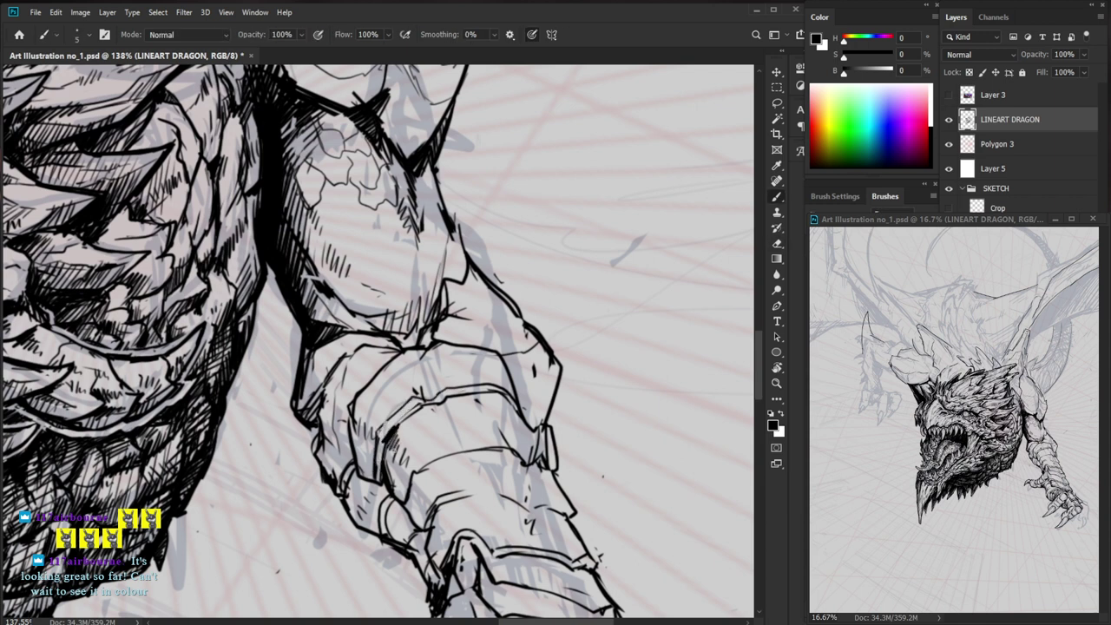
- Add short hatching to the inner side of the upper forearm plates and clean it up
{"action": "key", "text": "z"}
{"action": "left_click_drag", "start_coordinate": [496, 418], "coordinate": [412, 471]}
{"action": "scroll", "coordinate": [573, 434], "scroll_direction": "up", "scroll_amount": 5}
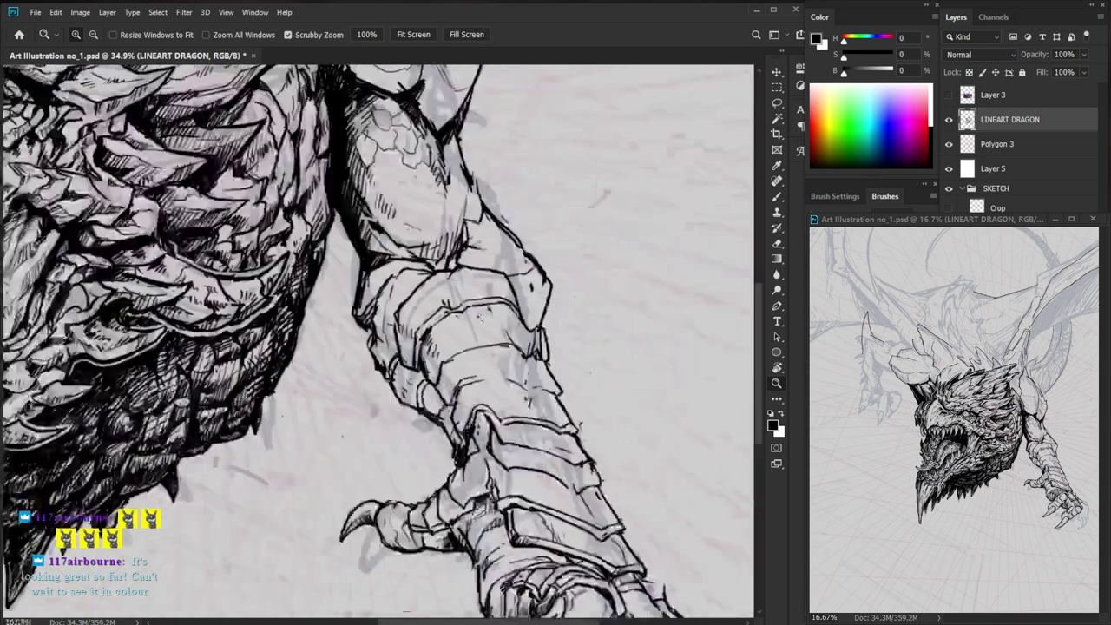
{"action": "key", "text": "b"}
{"action": "mouse_move", "coordinate": [386, 324]}
{"action": "left_mouse_down"}
{"action": "mouse_move", "coordinate": [405, 378]}
{"action": "mouse_move", "coordinate": [395, 371]}
{"action": "left_mouse_up"}
{"action": "key", "text": "e"}
{"action": "key", "text": "b"}
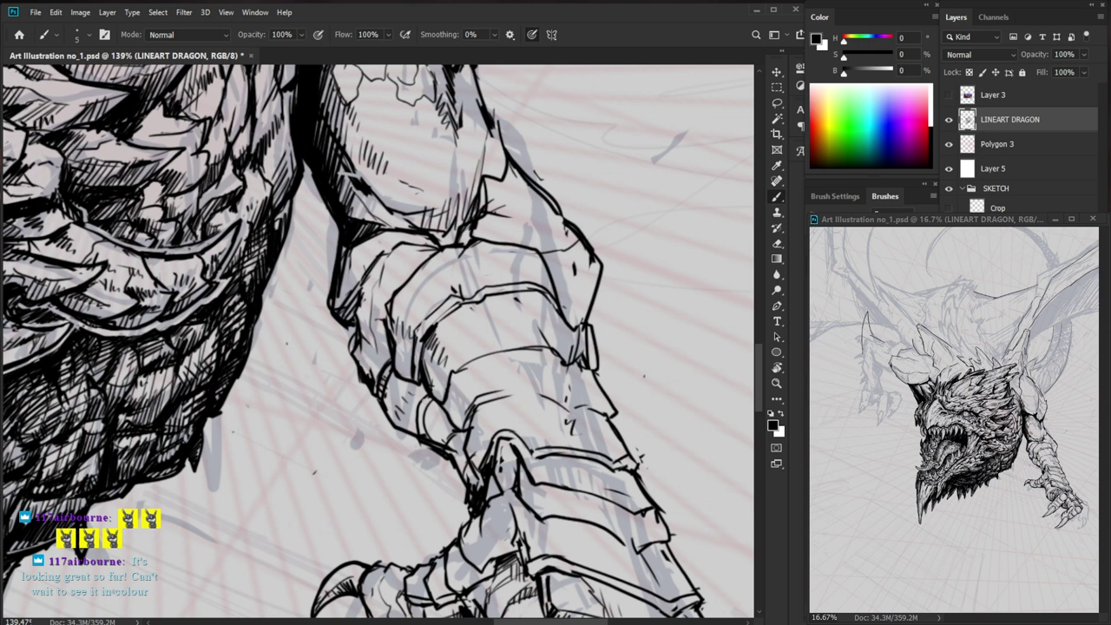
- Clean up the inner edge of the upper forearm plates and touch up the lines around the elbow
{"action": "key", "text": "e"}
{"action": "mouse_move", "coordinate": [428, 420]}
{"action": "left_mouse_down"}
{"action": "mouse_move", "coordinate": [442, 442]}
{"action": "mouse_move", "coordinate": [423, 409]}
{"action": "mouse_move", "coordinate": [429, 396]}
{"action": "mouse_move", "coordinate": [382, 413]}
{"action": "left_mouse_up"}
{"action": "key", "text": "b"}
{"action": "key", "text": "z"}
{"action": "left_click_drag", "start_coordinate": [627, 468], "coordinate": [553, 492]}
{"action": "left_click_drag", "start_coordinate": [397, 288], "coordinate": [461, 288]}
{"action": "key", "text": "b"}
{"action": "mouse_move", "coordinate": [363, 271]}
{"action": "left_mouse_down"}
{"action": "mouse_move", "coordinate": [387, 300]}
{"action": "mouse_move", "coordinate": [356, 286]}
{"action": "mouse_move", "coordinate": [368, 256]}
{"action": "left_mouse_up"}
{"action": "key", "text": "e"}
{"action": "key", "text": "b"}
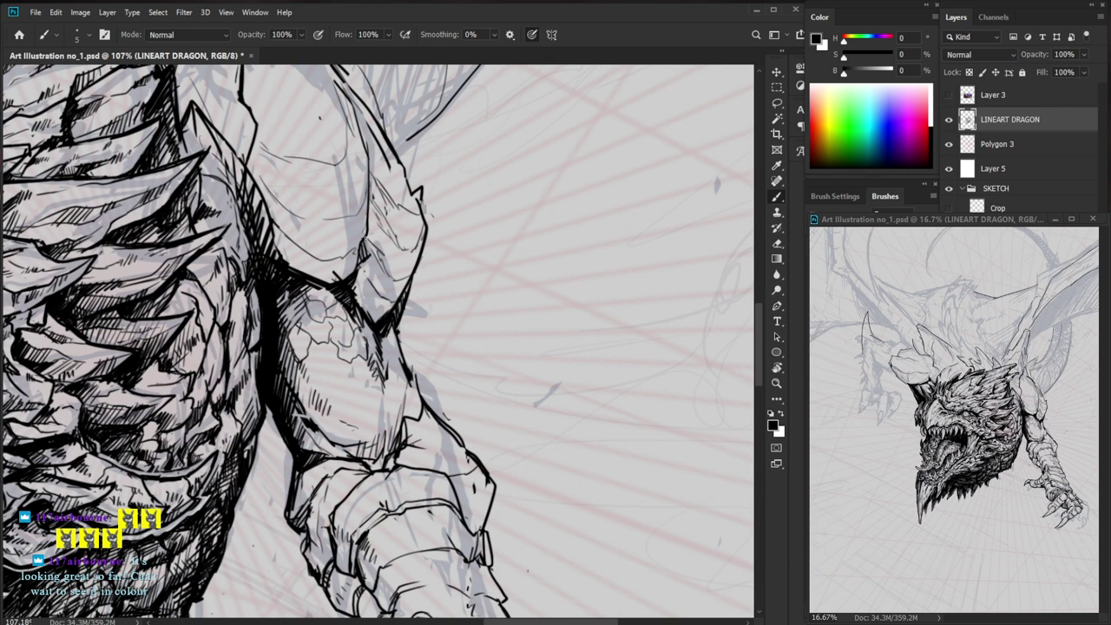
- Refine the contour lines of the pointed outer elbow plate on the dragon's foreleg
{"action": "left_click_drag", "start_coordinate": [461, 223], "coordinate": [505, 301]}
{"action": "mouse_move", "coordinate": [417, 262]}
{"action": "left_mouse_down"}
{"action": "mouse_move", "coordinate": [424, 314]}
{"action": "mouse_move", "coordinate": [413, 314]}
{"action": "left_mouse_up"}
{"action": "mouse_move", "coordinate": [423, 297]}
{"action": "left_mouse_down"}
{"action": "mouse_move", "coordinate": [414, 308]}
{"action": "mouse_move", "coordinate": [466, 336]}
{"action": "left_mouse_up"}
{"action": "left_click_drag", "start_coordinate": [442, 320], "coordinate": [461, 336]}
{"action": "left_click_drag", "start_coordinate": [529, 305], "coordinate": [487, 304]}
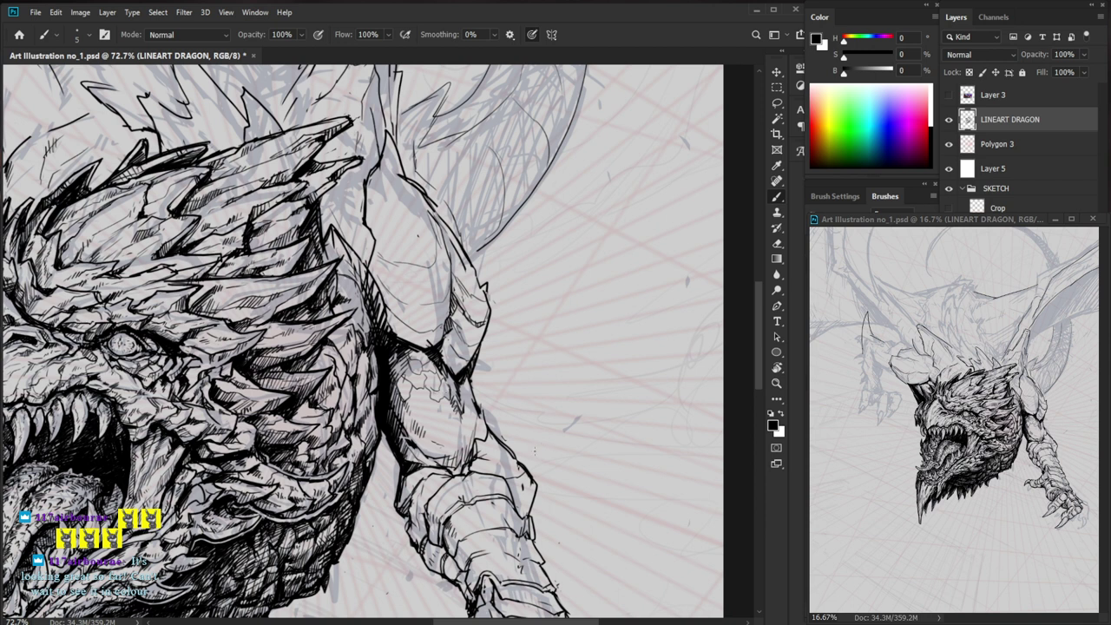
{"action": "key", "text": "z"}
{"action": "mouse_move", "coordinate": [470, 346]}
{"action": "left_mouse_down"}
{"action": "mouse_move", "coordinate": [500, 345]}
{"action": "mouse_move", "coordinate": [449, 343]}
{"action": "left_mouse_up"}
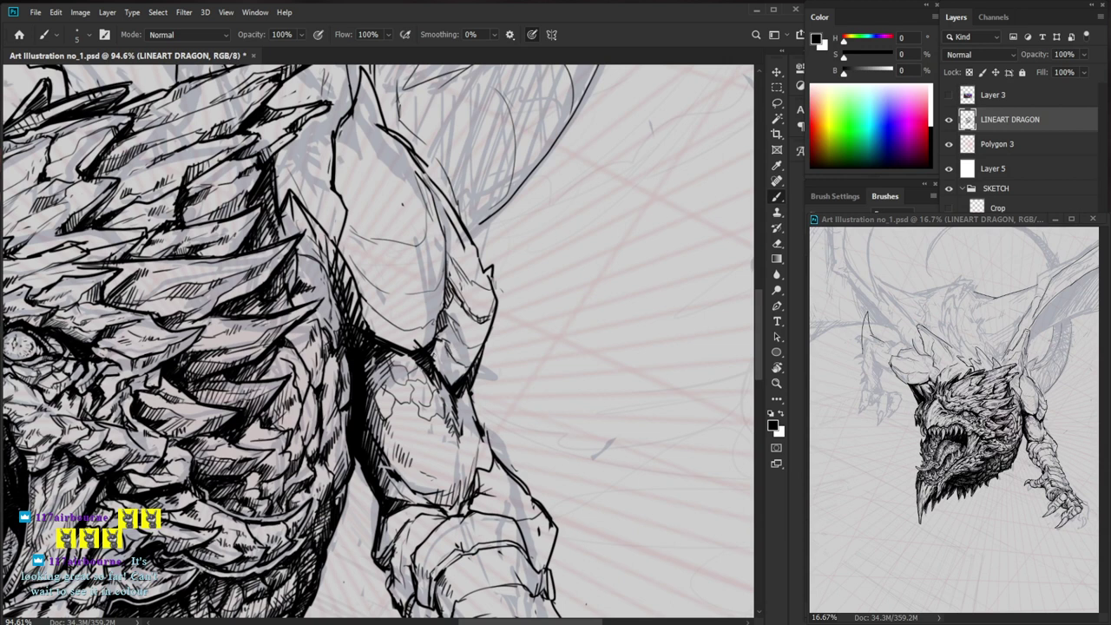
- Add hatching inside the outer elbow plate and clean up its edges with brush and eraser
{"action": "key", "text": "e"}
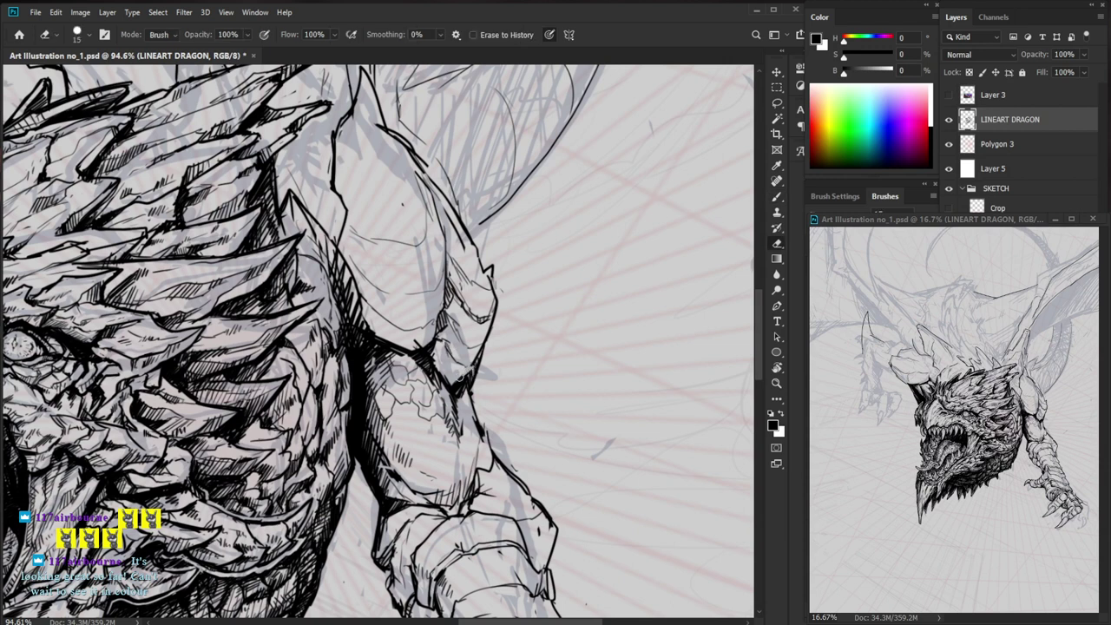
{"action": "key", "text": "b"}
{"action": "left_click_drag", "start_coordinate": [483, 349], "coordinate": [475, 369]}
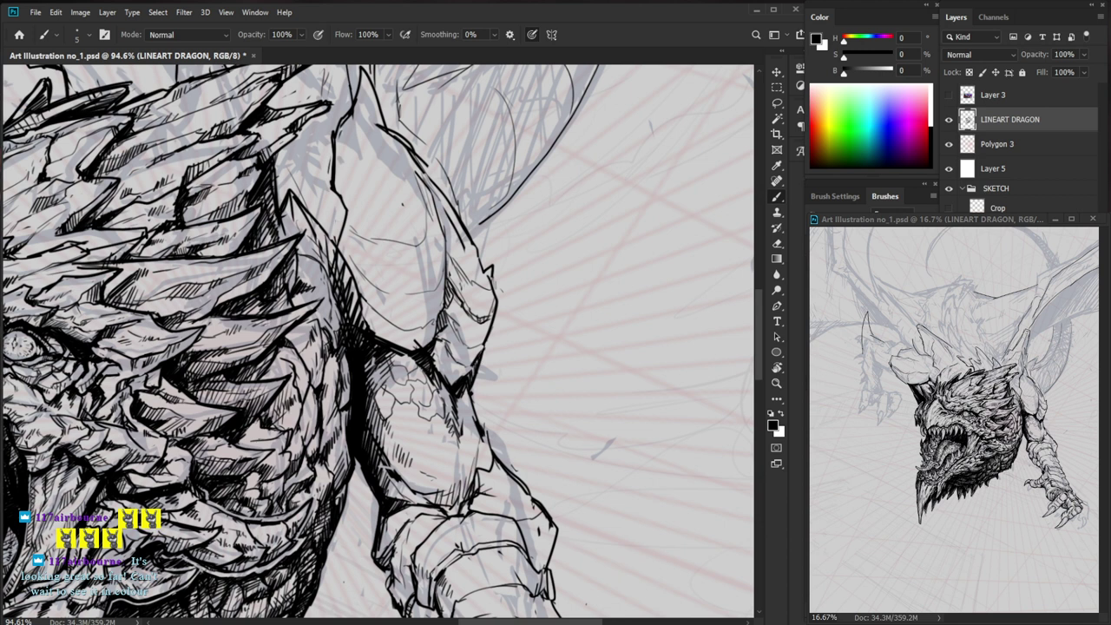
{"action": "key", "text": "e"}
{"action": "key", "text": "b"}
{"action": "key", "text": "e"}
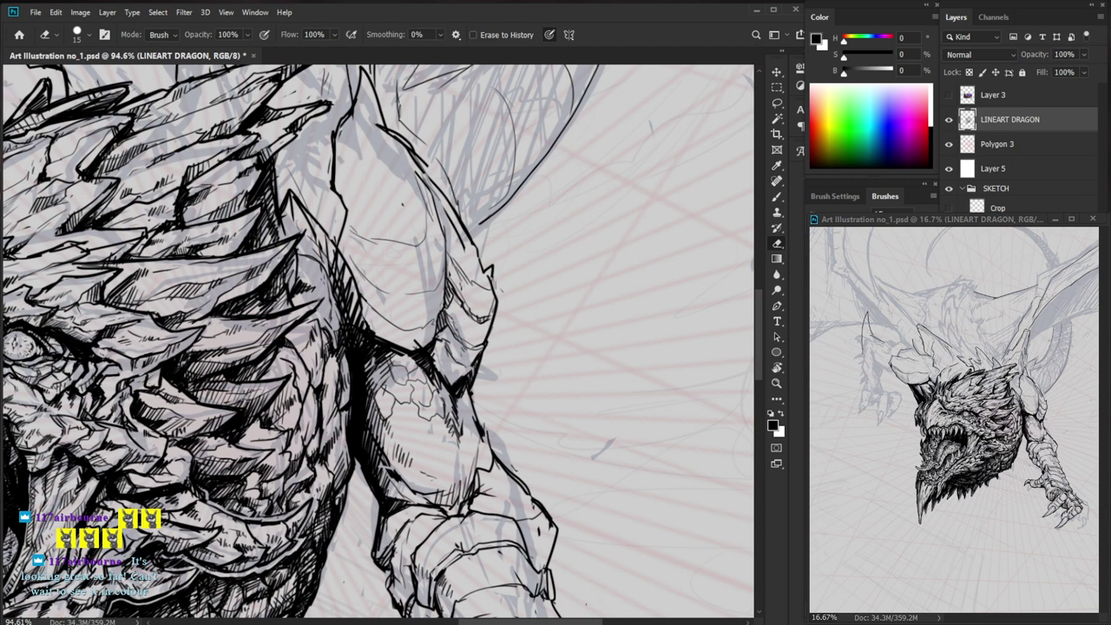
{"action": "key", "text": "b"}
{"action": "key", "text": "e"}
{"action": "key", "text": "b"}
{"action": "left_click_drag", "start_coordinate": [519, 323], "coordinate": [525, 373]}
{"action": "key", "text": "e"}
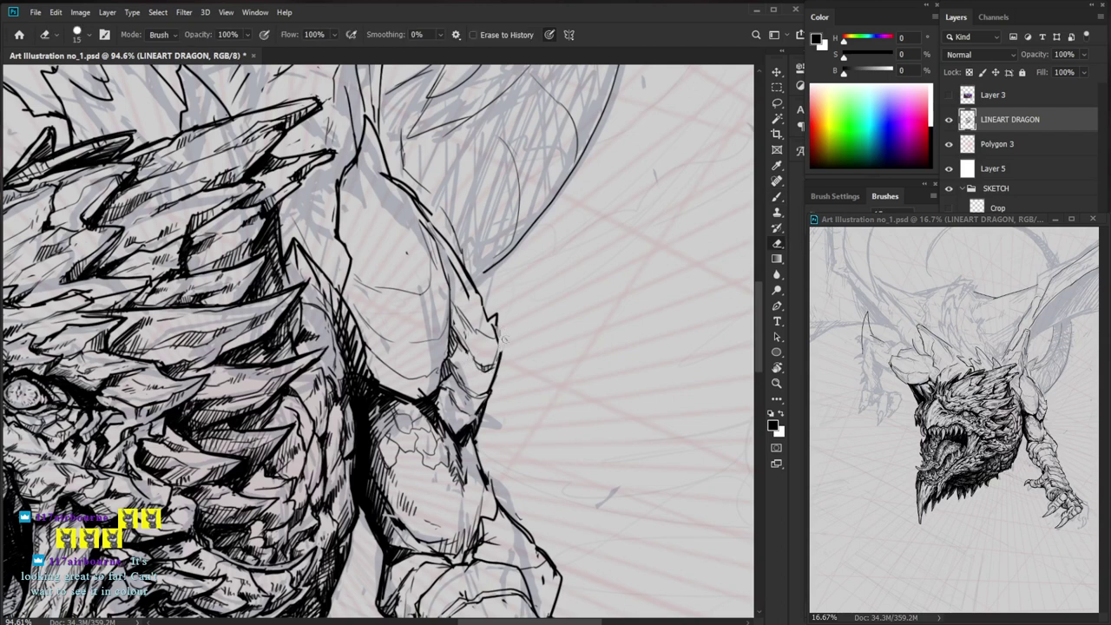
{"action": "key", "text": "b"}
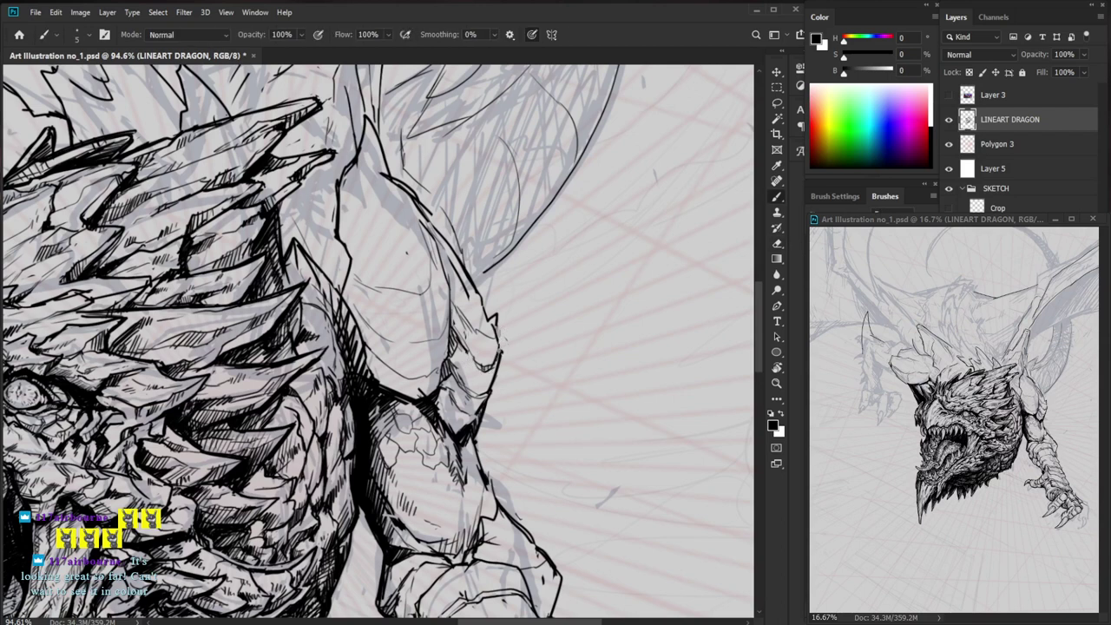
- Add short shading strokes to the inner side of the upper arm above the elbow
{"action": "key", "text": "ctrl+0"}
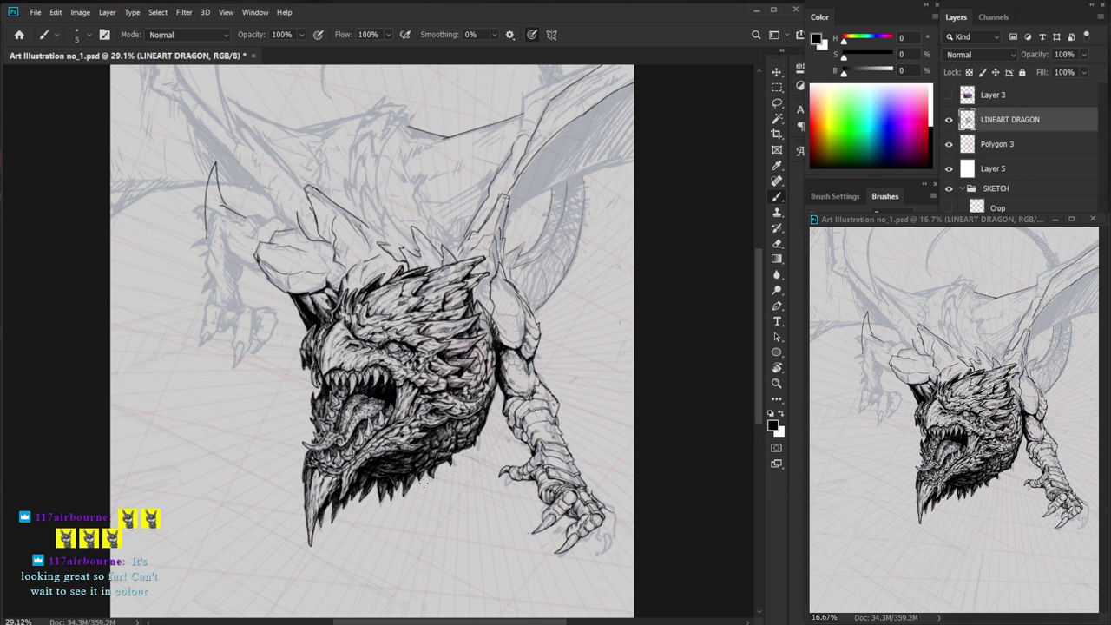
{"action": "scroll", "coordinate": [536, 322], "scroll_direction": "up", "scroll_amount": 5}
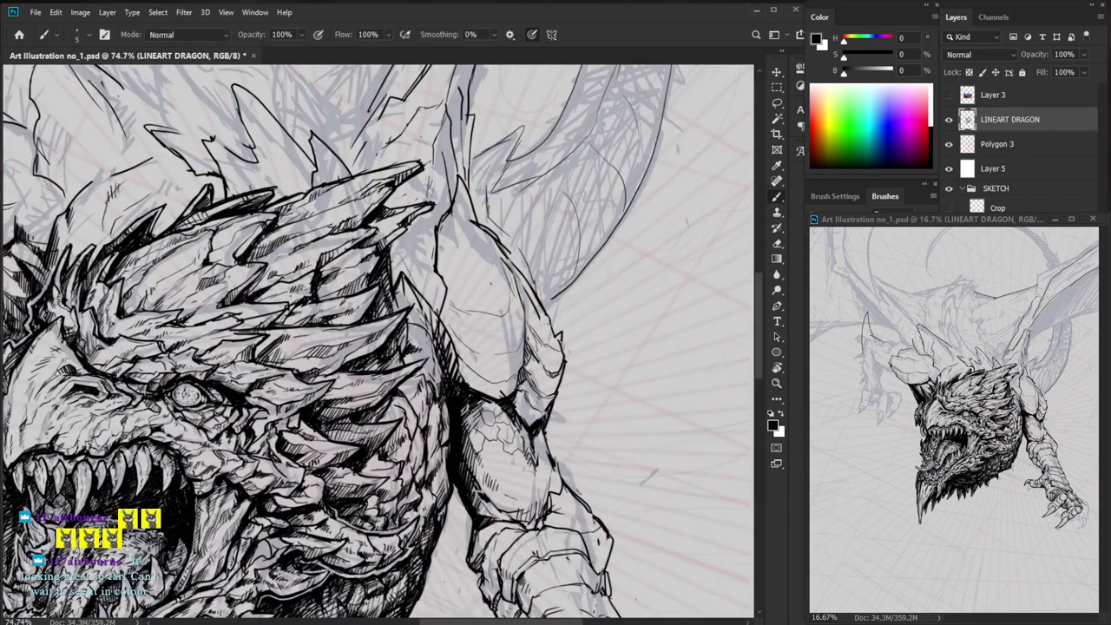
{"action": "left_click_drag", "start_coordinate": [488, 350], "coordinate": [497, 357]}
{"action": "left_click_drag", "start_coordinate": [513, 312], "coordinate": [516, 327]}
{"action": "left_click_drag", "start_coordinate": [462, 269], "coordinate": [450, 285]}
{"action": "left_click_drag", "start_coordinate": [579, 285], "coordinate": [570, 346]}
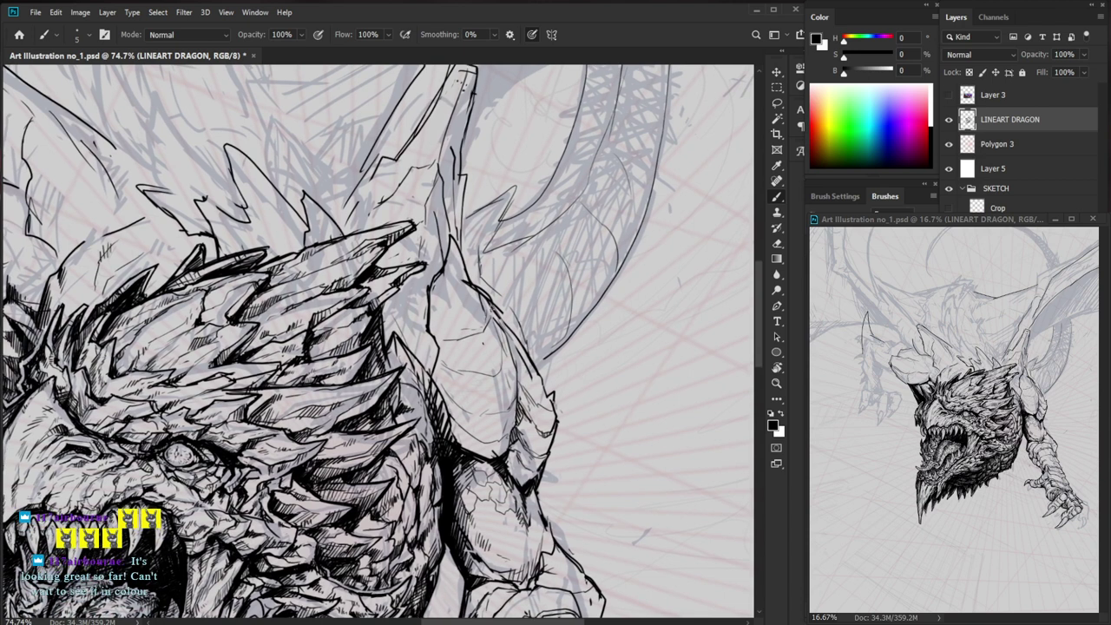
- Draw an angular plate edge across the top of the upper arm and tidy it with the eraser
{"action": "mouse_move", "coordinate": [491, 300]}
{"action": "left_mouse_down"}
{"action": "mouse_move", "coordinate": [483, 318]}
{"action": "mouse_move", "coordinate": [431, 338]}
{"action": "mouse_move", "coordinate": [467, 328]}
{"action": "mouse_move", "coordinate": [442, 332]}
{"action": "left_mouse_up"}
{"action": "key", "text": "e"}
{"action": "key", "text": "b"}
{"action": "key", "text": "e"}
{"action": "key", "text": "b"}
{"action": "mouse_move", "coordinate": [495, 307]}
{"action": "left_mouse_down"}
{"action": "mouse_move", "coordinate": [465, 280]}
{"action": "mouse_move", "coordinate": [448, 281]}
{"action": "mouse_move", "coordinate": [429, 321]}
{"action": "left_mouse_up"}
{"action": "key", "text": "e"}
{"action": "key", "text": "space"}
{"action": "key", "text": "b"}
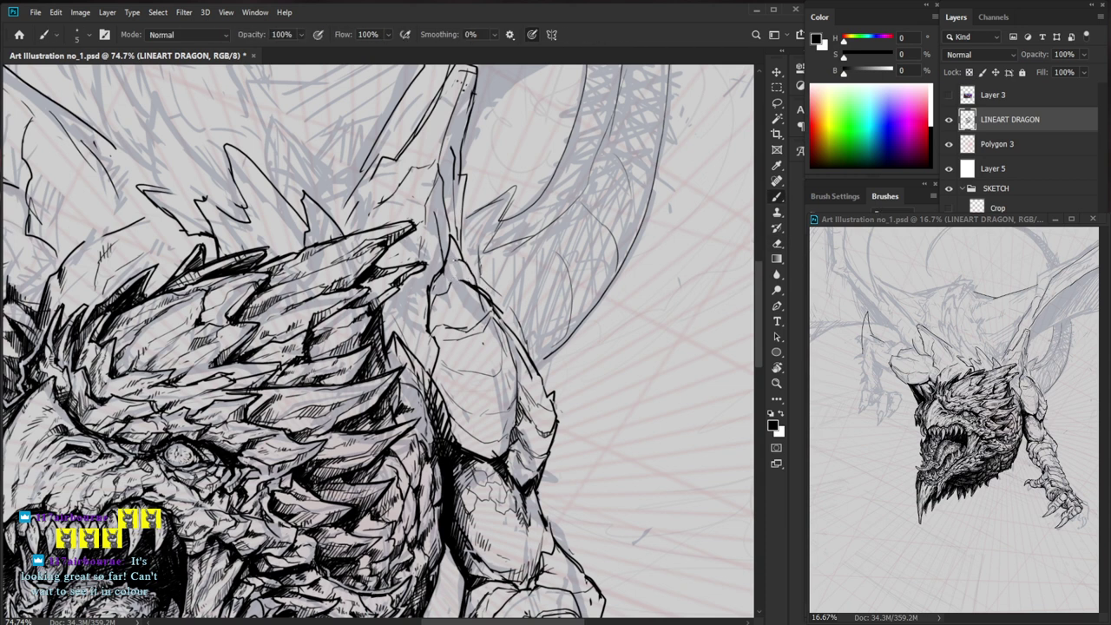
- Rework the lines where the upper arm meets the base of the wing arm with eraser and brush
{"action": "key", "text": "e"}
{"action": "left_click_drag", "start_coordinate": [445, 265], "coordinate": [429, 285]}
{"action": "key", "text": "b"}
{"action": "key", "text": "e"}
{"action": "mouse_move", "coordinate": [456, 235]}
{"action": "left_mouse_down"}
{"action": "mouse_move", "coordinate": [461, 256]}
{"action": "mouse_move", "coordinate": [446, 266]}
{"action": "mouse_move", "coordinate": [458, 235]}
{"action": "mouse_move", "coordinate": [443, 272]}
{"action": "left_mouse_up"}
{"action": "key", "text": "b"}
{"action": "key", "text": "e"}
{"action": "key", "text": "b"}
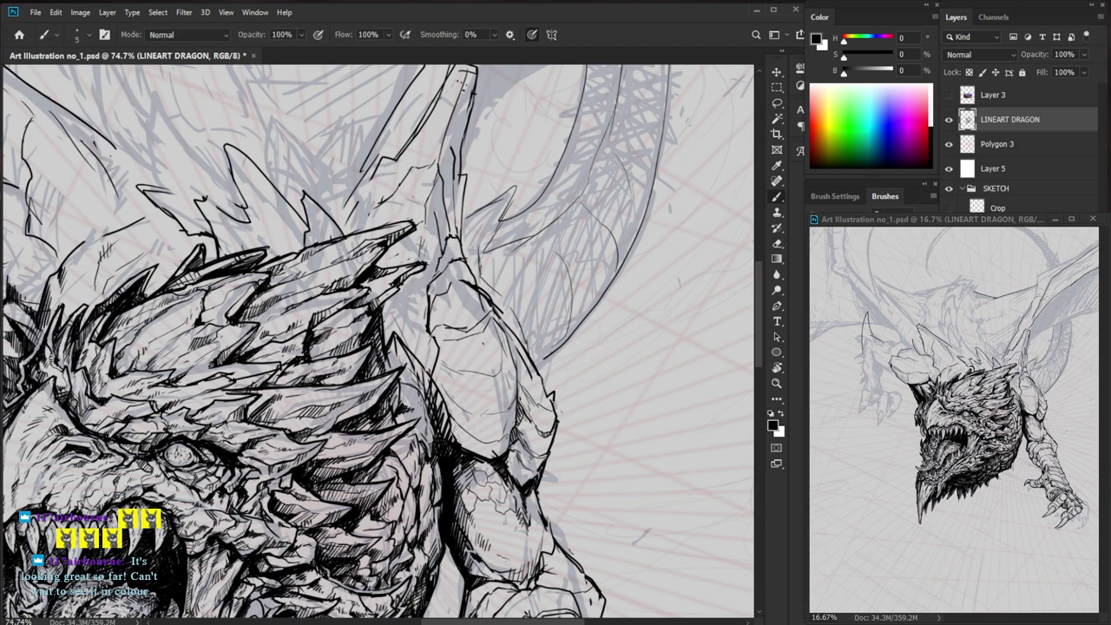
- Redraw the lower end of the upper arm with a curved plate edge parallel to its bottom outline
{"action": "scroll", "coordinate": [452, 264], "scroll_direction": "down", "scroll_amount": 3}
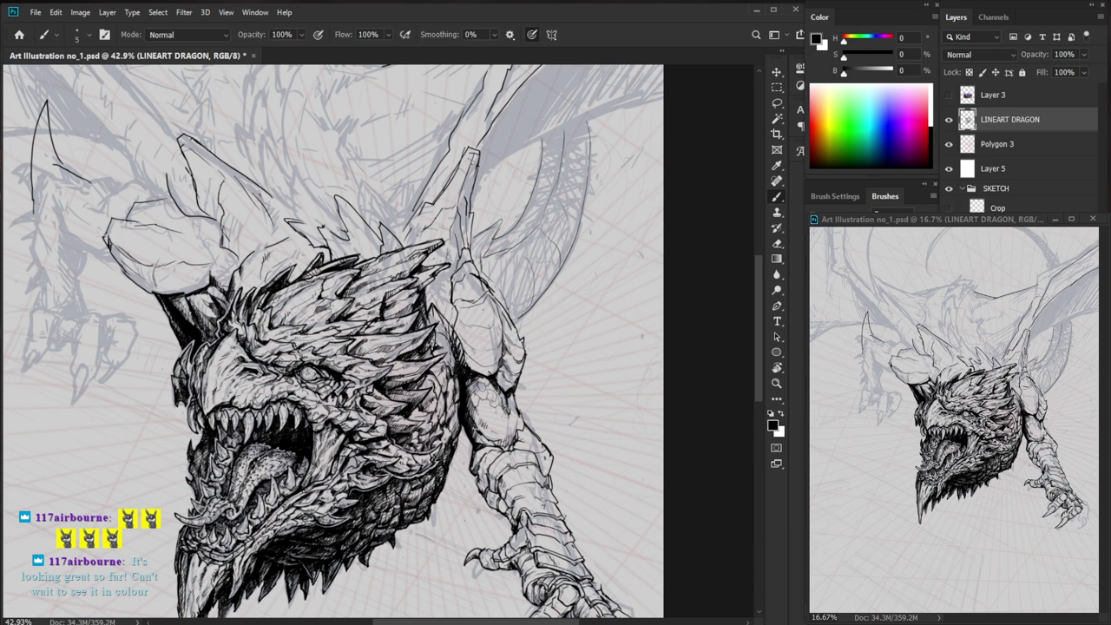
{"action": "key", "text": "ctrl+space"}
{"action": "left_click_drag", "start_coordinate": [486, 356], "coordinate": [542, 357]}
{"action": "left_click_drag", "start_coordinate": [450, 353], "coordinate": [462, 363]}
{"action": "mouse_move", "coordinate": [422, 306]}
{"action": "left_mouse_down"}
{"action": "mouse_move", "coordinate": [430, 372]}
{"action": "mouse_move", "coordinate": [447, 387]}
{"action": "left_mouse_up"}
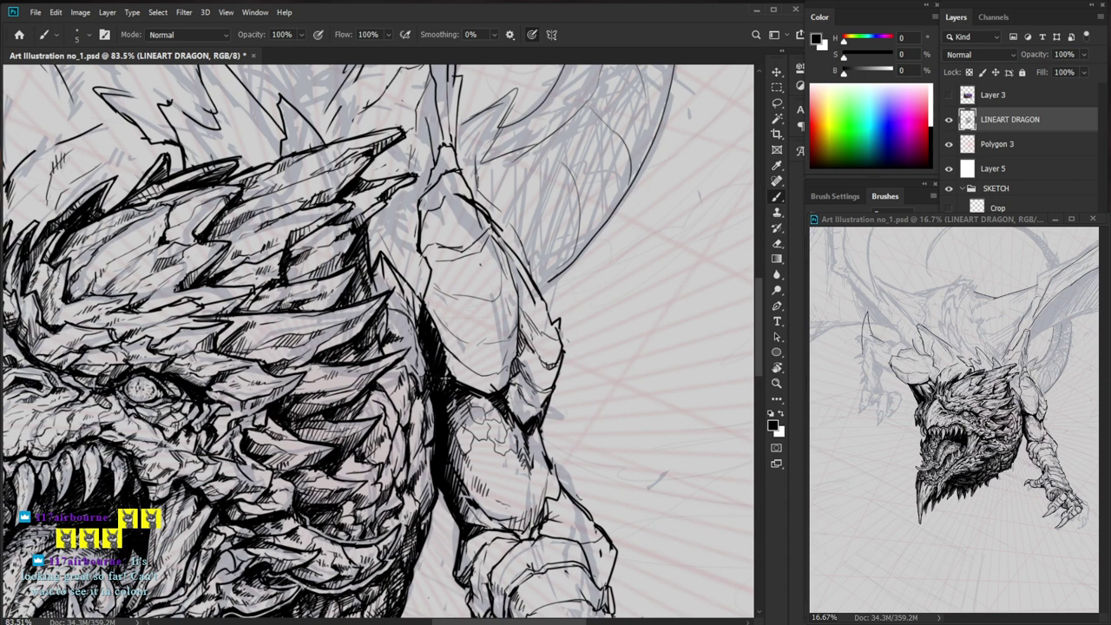
{"action": "key", "text": "e"}
{"action": "mouse_move", "coordinate": [447, 349]}
{"action": "left_mouse_down"}
{"action": "mouse_move", "coordinate": [444, 376]}
{"action": "mouse_move", "coordinate": [471, 391]}
{"action": "left_mouse_up"}
{"action": "key", "text": "b"}
{"action": "left_click_drag", "start_coordinate": [436, 337], "coordinate": [441, 347]}
{"action": "left_click_drag", "start_coordinate": [438, 342], "coordinate": [446, 352]}
{"action": "left_click_drag", "start_coordinate": [446, 351], "coordinate": [483, 373]}
{"action": "left_click_drag", "start_coordinate": [479, 377], "coordinate": [503, 378]}
{"action": "key", "text": "e"}
{"action": "key", "text": "b"}
{"action": "left_click_drag", "start_coordinate": [514, 331], "coordinate": [502, 345]}
{"action": "left_click_drag", "start_coordinate": [503, 347], "coordinate": [465, 348]}
{"action": "mouse_move", "coordinate": [466, 327]}
{"action": "left_mouse_down"}
{"action": "mouse_move", "coordinate": [446, 344]}
{"action": "mouse_move", "coordinate": [425, 302]}
{"action": "left_mouse_up"}
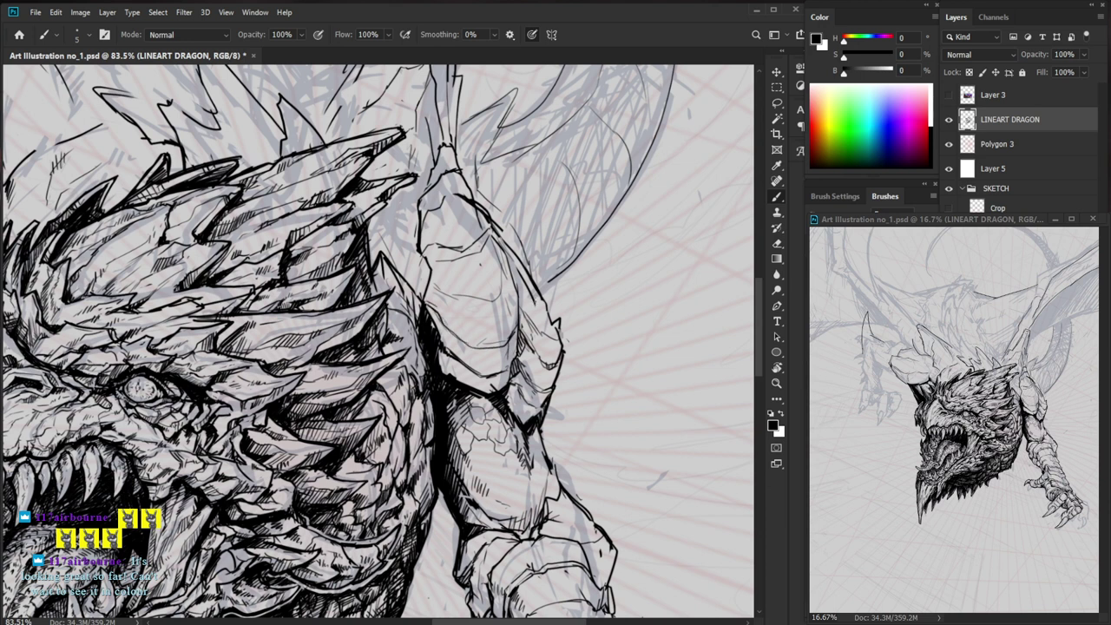
- Add further curved plate lines across the middle of the upper arm and clean up their ends
{"action": "key", "text": "e"}
{"action": "key", "text": "b"}
{"action": "mouse_move", "coordinate": [505, 298]}
{"action": "left_mouse_down"}
{"action": "mouse_move", "coordinate": [511, 367]}
{"action": "mouse_move", "coordinate": [451, 351]}
{"action": "left_mouse_up"}
{"action": "key", "text": "e"}
{"action": "key", "text": "b"}
{"action": "key", "text": "ctrl+space"}
{"action": "key", "text": "space"}
{"action": "left_click_drag", "start_coordinate": [641, 534], "coordinate": [612, 519]}
{"action": "key", "text": "ctrl+space"}
{"action": "left_click_drag", "start_coordinate": [490, 327], "coordinate": [573, 327]}
{"action": "mouse_move", "coordinate": [441, 312]}
{"action": "left_mouse_down"}
{"action": "mouse_move", "coordinate": [474, 327]}
{"action": "mouse_move", "coordinate": [477, 356]}
{"action": "mouse_move", "coordinate": [501, 355]}
{"action": "left_mouse_up"}
{"action": "left_click_drag", "start_coordinate": [496, 360], "coordinate": [505, 353]}
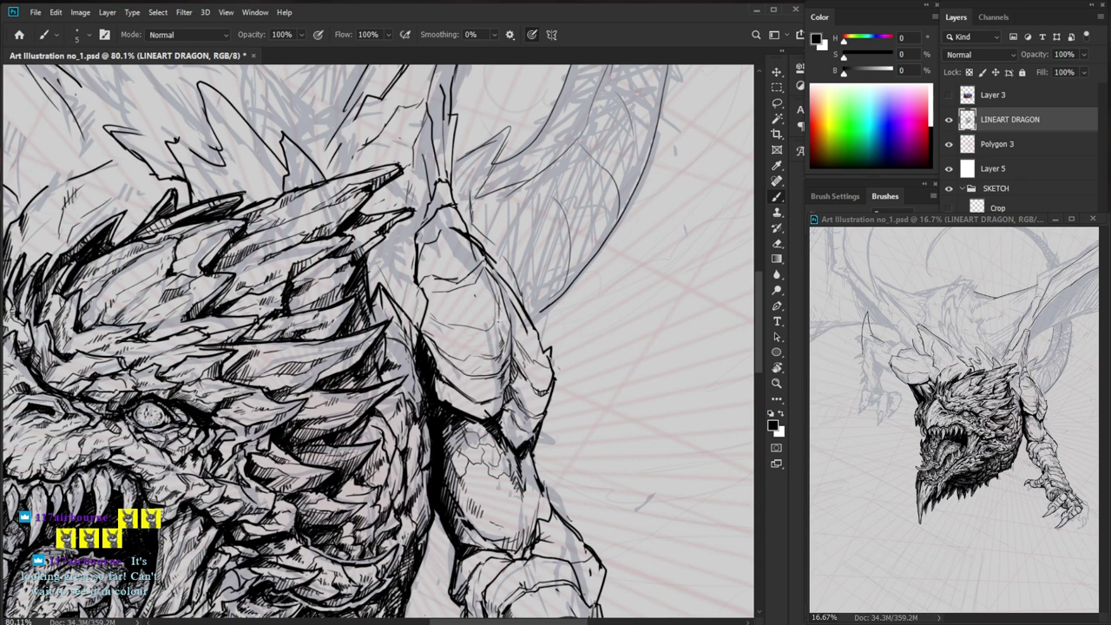
- Refine the topmost upper-arm plate and erase stray lines along the arm's outer contour
{"action": "key", "text": "e"}
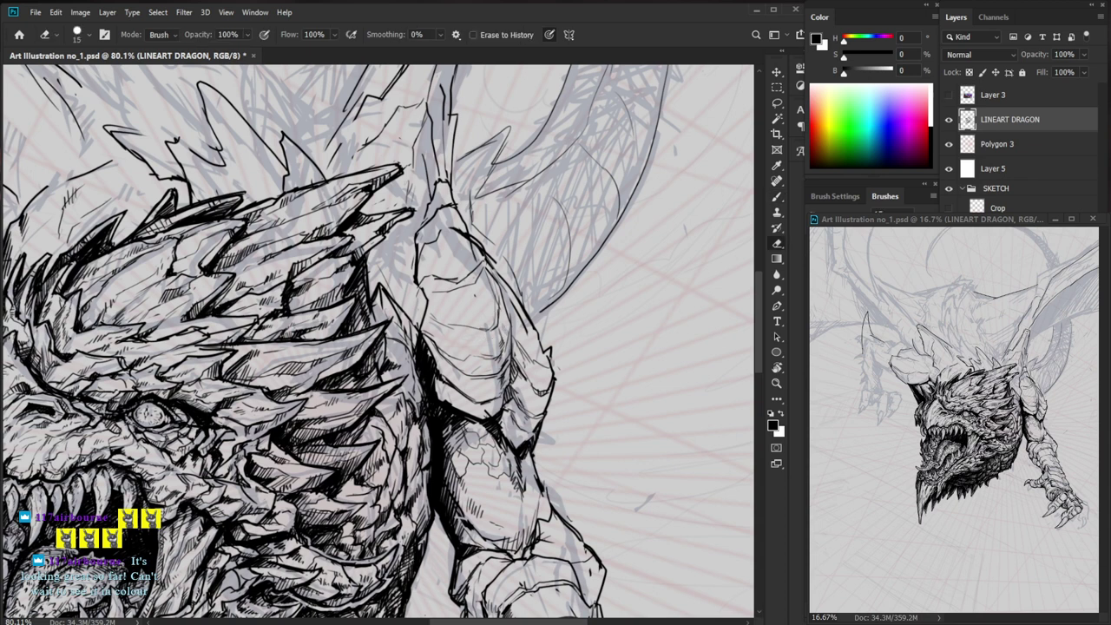
{"action": "key", "text": "b"}
{"action": "left_click_drag", "start_coordinate": [540, 268], "coordinate": [524, 296]}
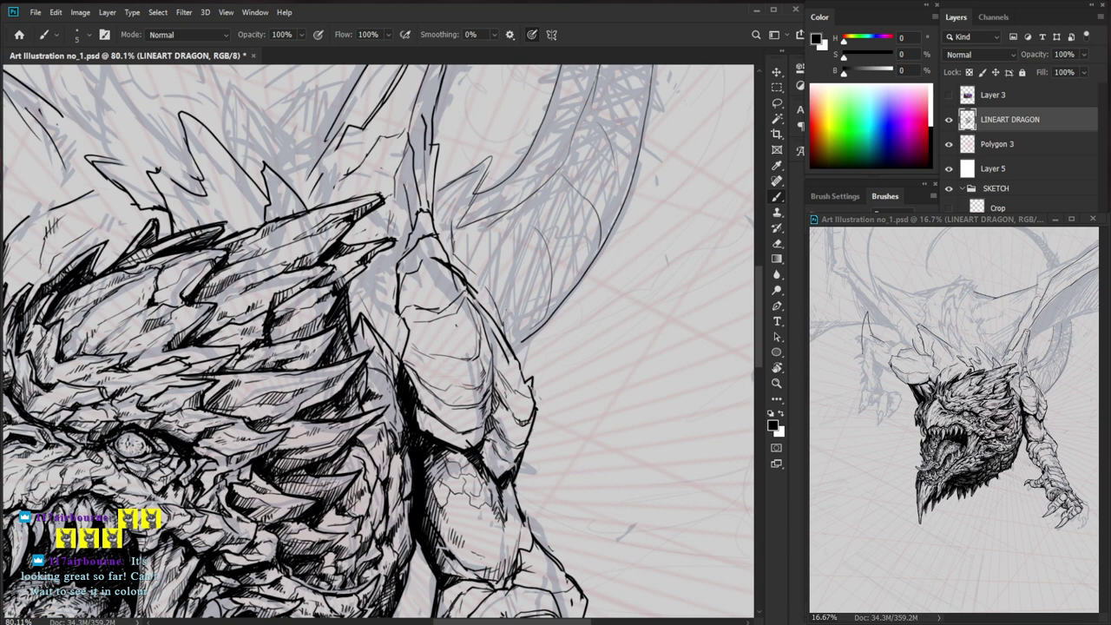
{"action": "key", "text": "e"}
{"action": "mouse_move", "coordinate": [439, 309]}
{"action": "left_mouse_down"}
{"action": "mouse_move", "coordinate": [462, 295]}
{"action": "mouse_move", "coordinate": [443, 314]}
{"action": "mouse_move", "coordinate": [461, 324]}
{"action": "mouse_move", "coordinate": [432, 325]}
{"action": "mouse_move", "coordinate": [524, 351]}
{"action": "mouse_move", "coordinate": [532, 331]}
{"action": "left_mouse_up"}
{"action": "key", "text": "b"}
{"action": "key", "text": "e"}
{"action": "mouse_move", "coordinate": [540, 288]}
{"action": "left_mouse_down"}
{"action": "mouse_move", "coordinate": [578, 319]}
{"action": "mouse_move", "coordinate": [553, 307]}
{"action": "mouse_move", "coordinate": [569, 303]}
{"action": "left_mouse_up"}
{"action": "key", "text": "b"}
- Thicken the outer contour of the upper arm and sharpen it by alternating brush and eraser
{"action": "key", "text": "z"}
{"action": "left_click_drag", "start_coordinate": [665, 427], "coordinate": [596, 367]}
{"action": "left_click_drag", "start_coordinate": [546, 244], "coordinate": [599, 244]}
{"action": "key", "text": "e"}
{"action": "key", "text": "b"}
{"action": "mouse_move", "coordinate": [516, 273]}
{"action": "left_mouse_down"}
{"action": "mouse_move", "coordinate": [541, 311]}
{"action": "mouse_move", "coordinate": [517, 312]}
{"action": "mouse_move", "coordinate": [517, 339]}
{"action": "left_mouse_up"}
{"action": "key", "text": "e"}
{"action": "key", "text": "b"}
{"action": "key", "text": "e"}
{"action": "key", "text": "b"}
{"action": "key", "text": "e"}
{"action": "key", "text": "b"}
{"action": "key", "text": "ctrl+space"}
{"action": "mouse_move", "coordinate": [603, 310]}
{"action": "left_mouse_down"}
{"action": "mouse_move", "coordinate": [540, 316]}
{"action": "mouse_move", "coordinate": [623, 335]}
{"action": "left_mouse_up"}
{"action": "key", "text": "ctrl+space"}
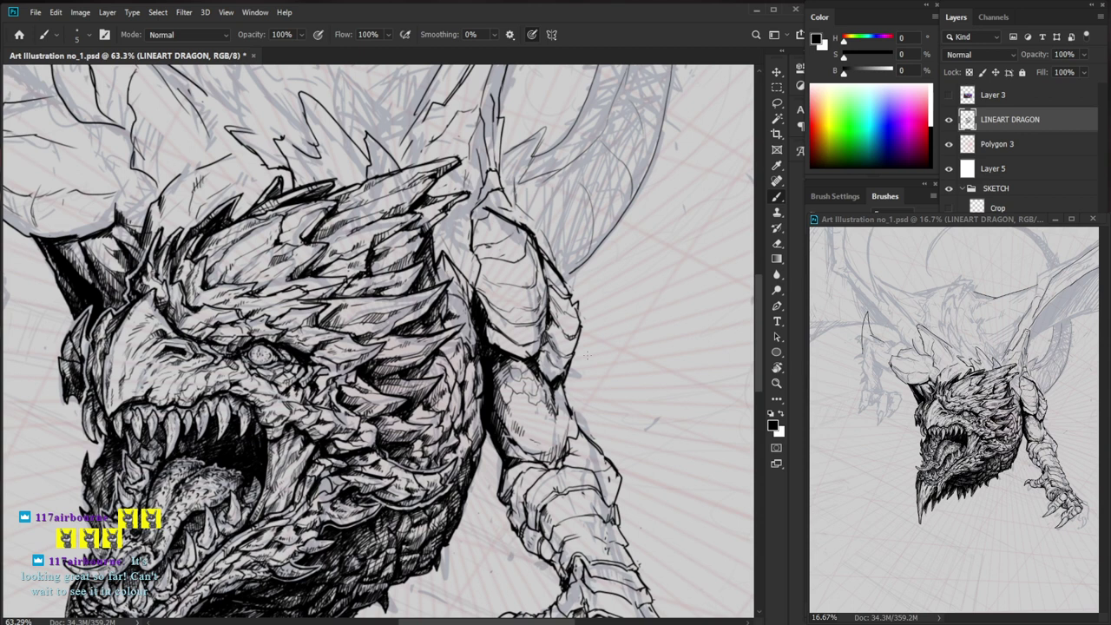
- Add overlapping scale lines and shading to the small outer plates above the elbow
{"action": "key", "text": "ctrl+space"}
{"action": "mouse_move", "coordinate": [549, 352]}
{"action": "left_mouse_down"}
{"action": "mouse_move", "coordinate": [606, 353]}
{"action": "mouse_move", "coordinate": [519, 373]}
{"action": "mouse_move", "coordinate": [535, 392]}
{"action": "mouse_move", "coordinate": [558, 380]}
{"action": "left_mouse_up"}
{"action": "mouse_move", "coordinate": [578, 278]}
{"action": "left_mouse_down"}
{"action": "mouse_move", "coordinate": [574, 303]}
{"action": "mouse_move", "coordinate": [569, 269]}
{"action": "mouse_move", "coordinate": [536, 234]}
{"action": "mouse_move", "coordinate": [601, 282]}
{"action": "mouse_move", "coordinate": [576, 284]}
{"action": "left_mouse_up"}
{"action": "key", "text": "ctrl+space"}
{"action": "mouse_move", "coordinate": [600, 243]}
{"action": "left_mouse_down"}
{"action": "mouse_move", "coordinate": [531, 243]}
{"action": "mouse_move", "coordinate": [608, 243]}
{"action": "mouse_move", "coordinate": [568, 269]}
{"action": "left_mouse_up"}
{"action": "left_click_drag", "start_coordinate": [609, 302], "coordinate": [612, 320]}
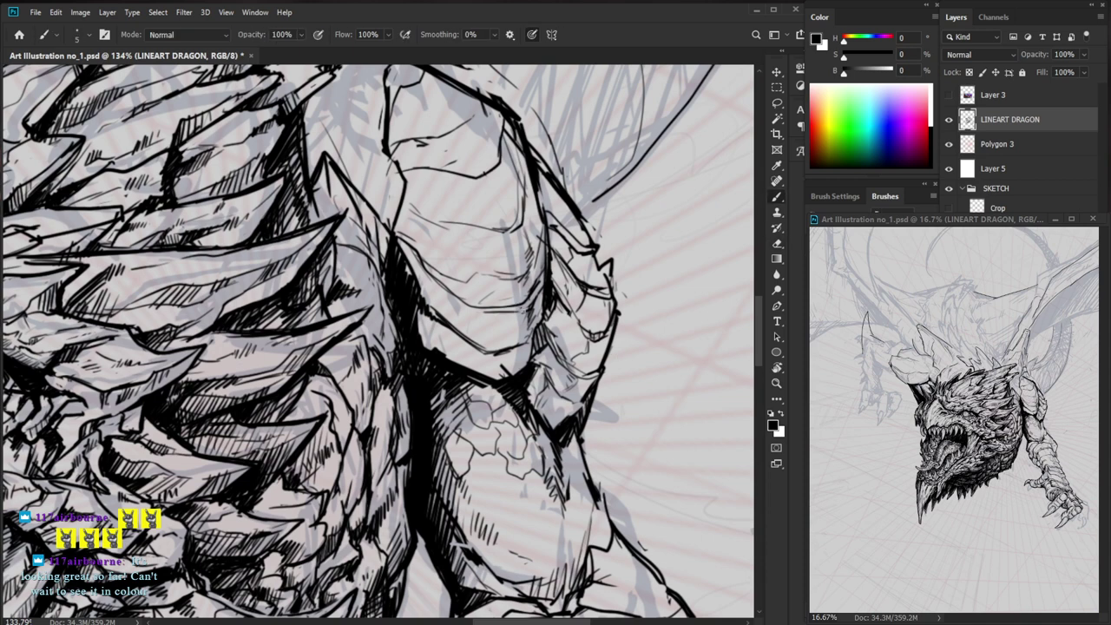
- Add short hatching strokes to the inner side of the lowest upper-arm plates
{"action": "left_click_drag", "start_coordinate": [485, 325], "coordinate": [491, 335]}
{"action": "left_click_drag", "start_coordinate": [487, 331], "coordinate": [492, 339]}
{"action": "key", "text": "z"}
{"action": "left_click_drag", "start_coordinate": [562, 331], "coordinate": [477, 334]}
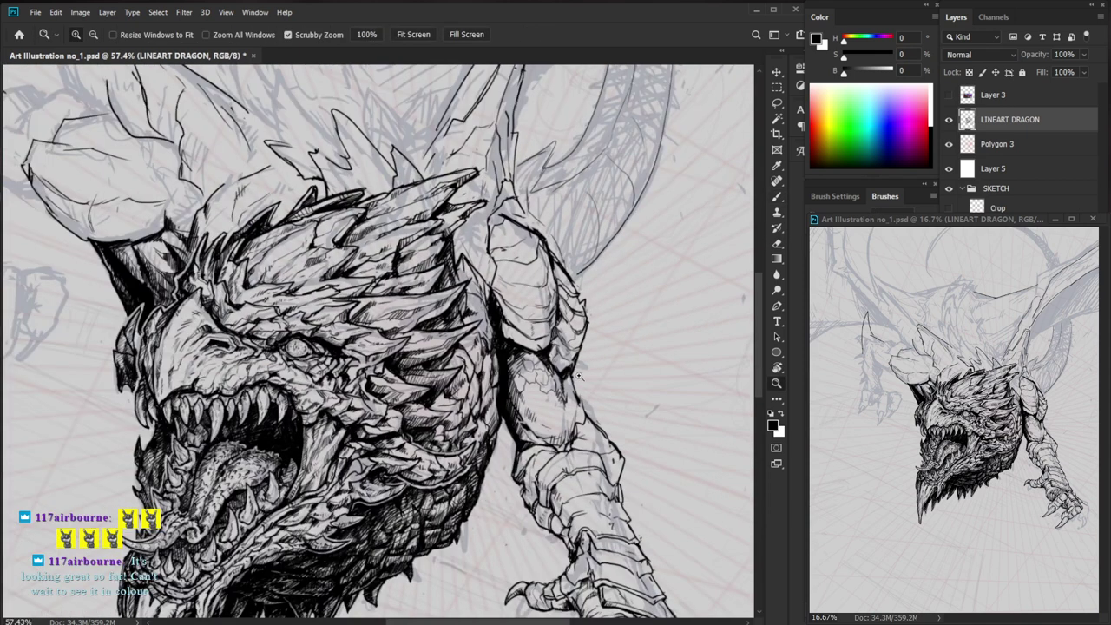
{"action": "left_click_drag", "start_coordinate": [552, 332], "coordinate": [612, 335]}
{"action": "key", "text": "e"}
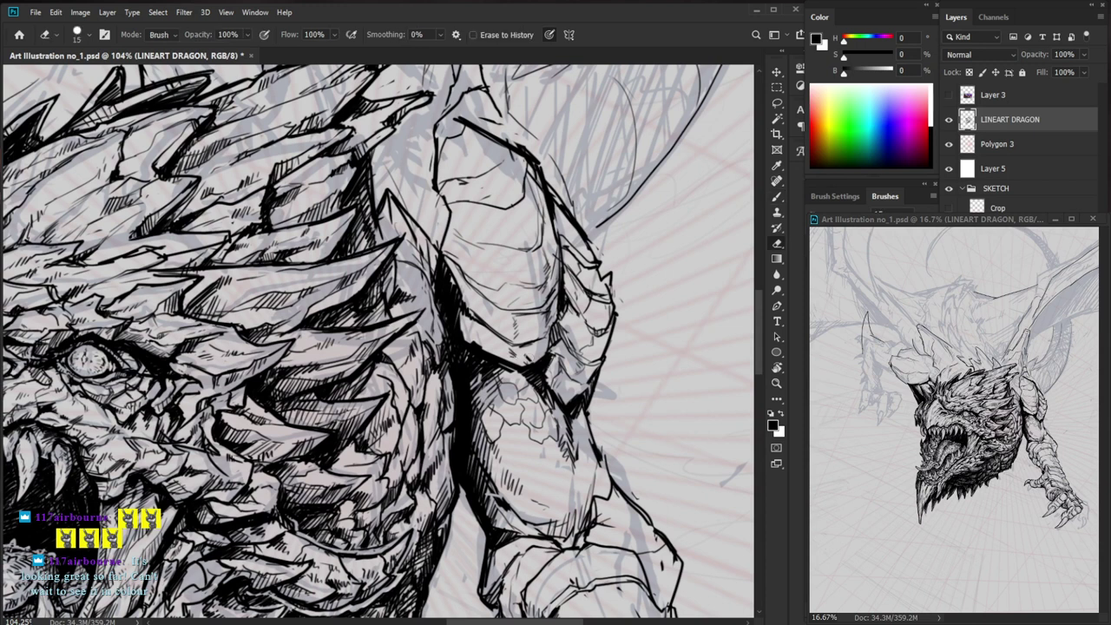
{"action": "key", "text": "b"}
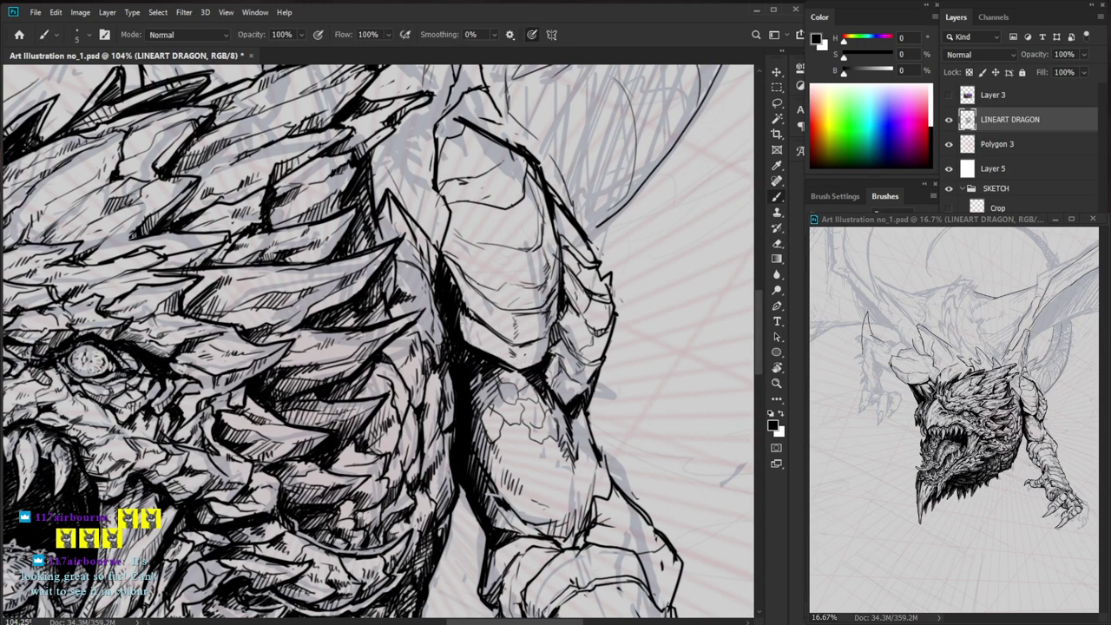
{"action": "left_click_drag", "start_coordinate": [483, 329], "coordinate": [489, 339]}
{"action": "mouse_move", "coordinate": [483, 334]}
{"action": "left_mouse_down"}
{"action": "mouse_move", "coordinate": [491, 348]}
{"action": "mouse_move", "coordinate": [493, 335]}
{"action": "left_mouse_up"}
{"action": "left_click_drag", "start_coordinate": [485, 329], "coordinate": [494, 339]}
- Touch up the upper arm's plate lines with eraser and brush, checking them against the whole dragon
{"action": "key", "text": "z"}
{"action": "left_click_drag", "start_coordinate": [606, 347], "coordinate": [514, 347]}
{"action": "key", "text": "z"}
{"action": "left_click_drag", "start_coordinate": [590, 301], "coordinate": [682, 301]}
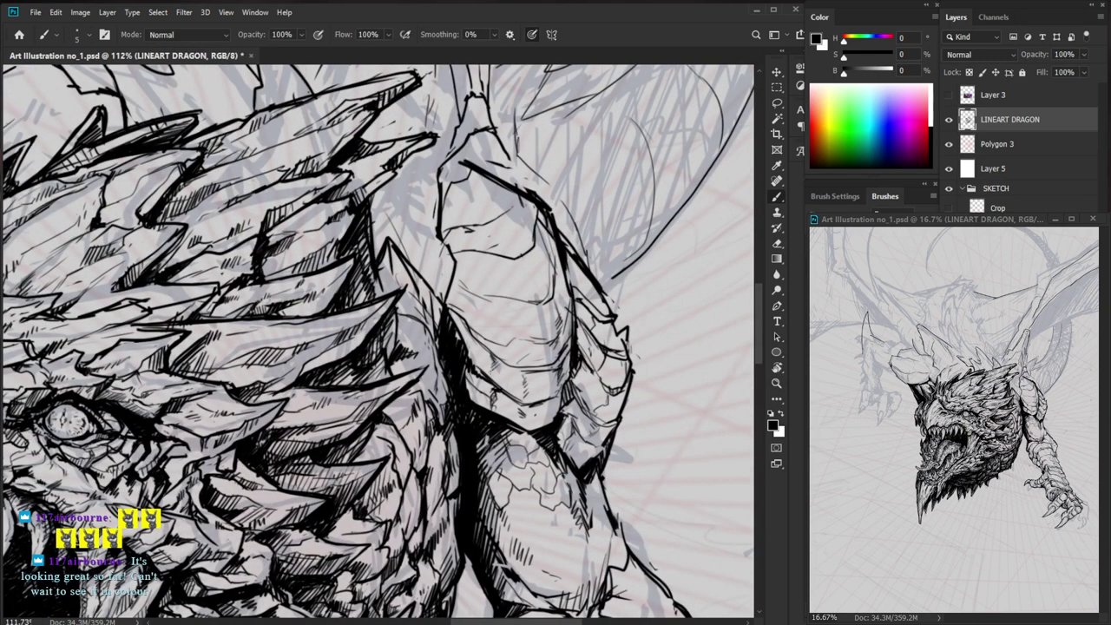
{"action": "key", "text": "e"}
{"action": "key", "text": "b"}
{"action": "key", "text": "ctrl+0"}
{"action": "left_click_drag", "start_coordinate": [692, 438], "coordinate": [640, 462]}
- Add small detail strokes to the upper-arm plates near the elbow and check the overall foreleg
{"action": "key", "text": "z"}
{"action": "left_click_drag", "start_coordinate": [545, 369], "coordinate": [625, 369]}
{"action": "key", "text": "b"}
{"action": "left_click_drag", "start_coordinate": [507, 345], "coordinate": [533, 352]}
{"action": "left_click_drag", "start_coordinate": [514, 352], "coordinate": [533, 359]}
{"action": "mouse_move", "coordinate": [521, 356]}
{"action": "left_mouse_down"}
{"action": "mouse_move", "coordinate": [538, 369]}
{"action": "mouse_move", "coordinate": [519, 379]}
{"action": "mouse_move", "coordinate": [480, 364]}
{"action": "mouse_move", "coordinate": [490, 377]}
{"action": "left_mouse_up"}
{"action": "key", "text": "z"}
{"action": "left_click_drag", "start_coordinate": [571, 378], "coordinate": [502, 378]}
{"action": "key", "text": "b"}
{"action": "mouse_move", "coordinate": [634, 553]}
{"action": "left_mouse_down"}
{"action": "mouse_move", "coordinate": [585, 398]}
{"action": "mouse_move", "coordinate": [566, 445]}
{"action": "left_mouse_up"}
{"action": "key", "text": "z"}
{"action": "left_click_drag", "start_coordinate": [551, 375], "coordinate": [570, 376]}
{"action": "key", "text": "b"}
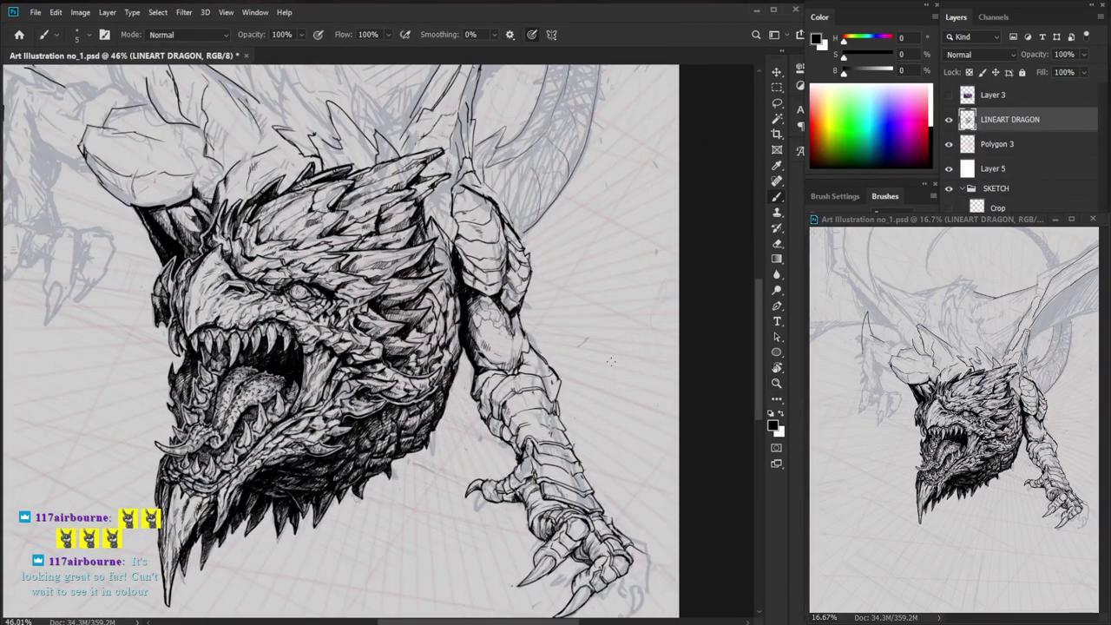
- Hatch the inner edges of the top and middle upper-arm plates
{"action": "left_click_drag", "start_coordinate": [548, 334], "coordinate": [582, 489]}
{"action": "key", "text": "z"}
{"action": "left_click_drag", "start_coordinate": [505, 369], "coordinate": [547, 369]}
{"action": "key", "text": "b"}
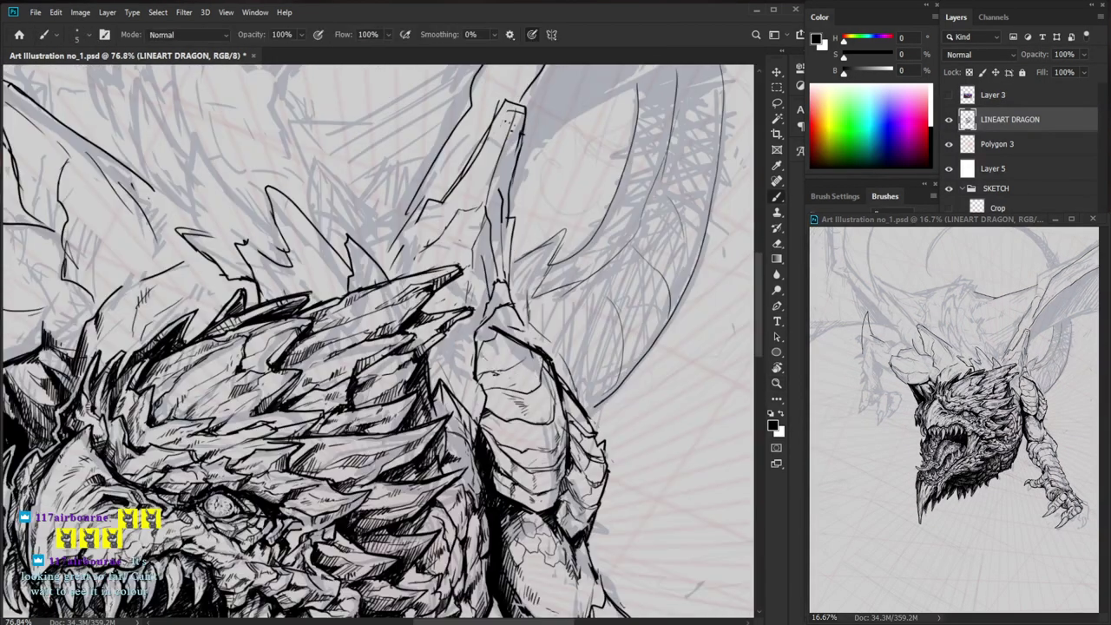
{"action": "left_click_drag", "start_coordinate": [481, 352], "coordinate": [491, 366]}
{"action": "left_click_drag", "start_coordinate": [483, 417], "coordinate": [514, 492]}
{"action": "mouse_move", "coordinate": [494, 448]}
{"action": "left_mouse_down"}
{"action": "mouse_move", "coordinate": [524, 444]}
{"action": "mouse_move", "coordinate": [498, 426]}
{"action": "mouse_move", "coordinate": [513, 439]}
{"action": "left_mouse_up"}
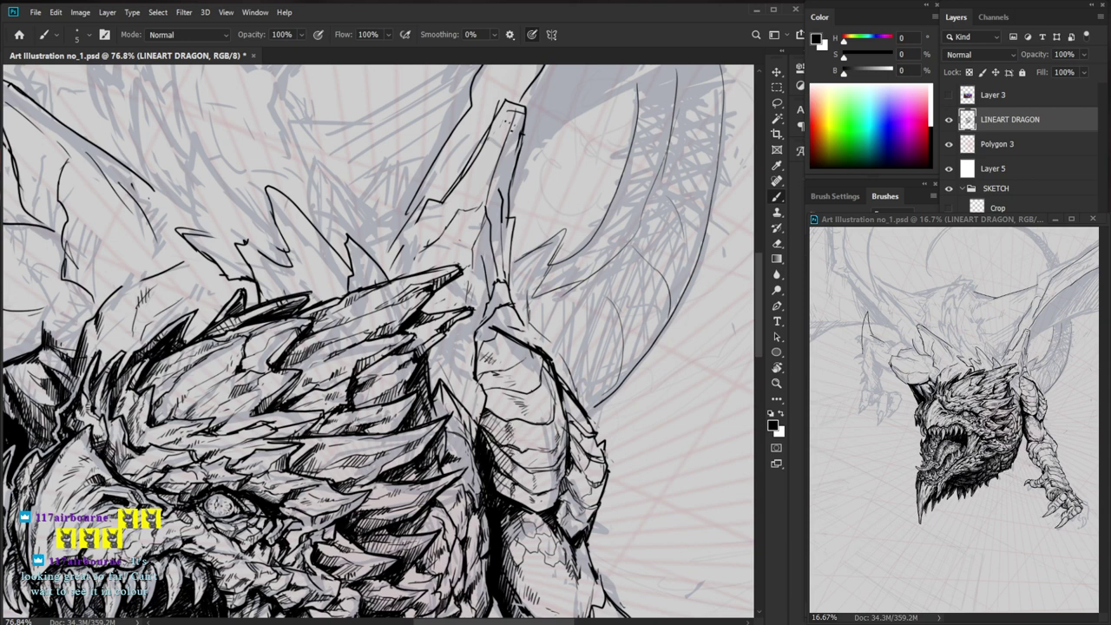
{"action": "left_click_drag", "start_coordinate": [482, 397], "coordinate": [493, 408]}
- Touch up the linework at the top of the upper arm and review the full drawing
{"action": "mouse_move", "coordinate": [572, 365]}
{"action": "left_mouse_down"}
{"action": "mouse_move", "coordinate": [521, 328]}
{"action": "mouse_move", "coordinate": [573, 303]}
{"action": "left_mouse_up"}
{"action": "key", "text": "e"}
{"action": "key", "text": "b"}
{"action": "mouse_move", "coordinate": [503, 238]}
{"action": "left_mouse_down"}
{"action": "mouse_move", "coordinate": [471, 252]}
{"action": "mouse_move", "coordinate": [438, 293]}
{"action": "mouse_move", "coordinate": [477, 242]}
{"action": "left_mouse_up"}
{"action": "left_click_drag", "start_coordinate": [553, 250], "coordinate": [468, 250]}
{"action": "left_click_drag", "start_coordinate": [660, 488], "coordinate": [565, 434]}
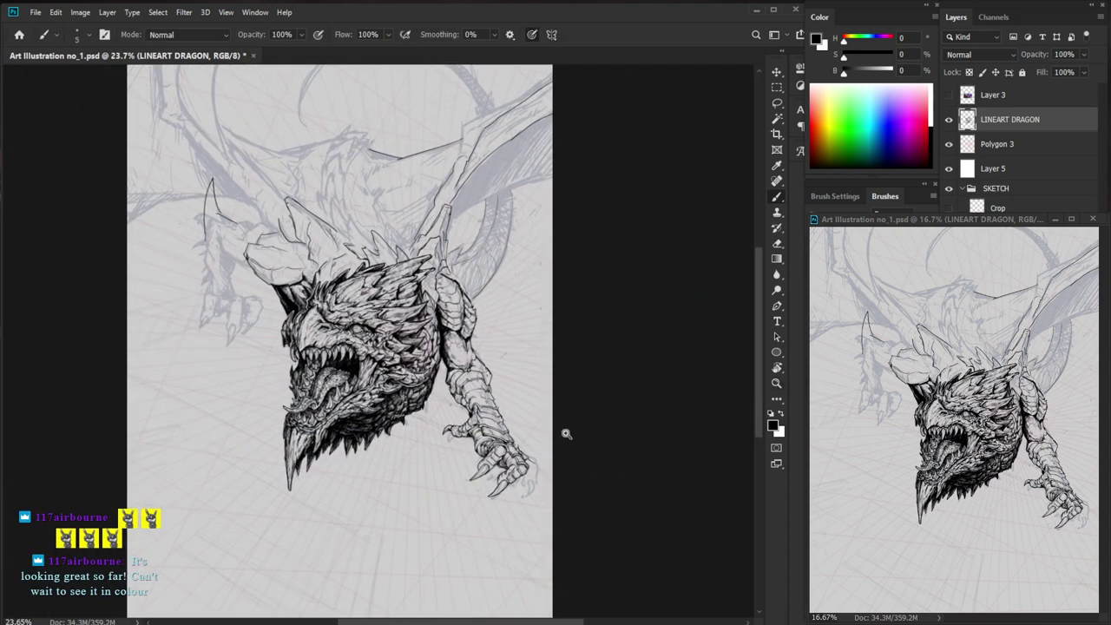
- Refine the edges of the lower forearm plates just above the wrist, alternating eraser and brush
{"action": "left_click_drag", "start_coordinate": [530, 383], "coordinate": [638, 383]}
{"action": "left_click_drag", "start_coordinate": [424, 420], "coordinate": [433, 433]}
{"action": "left_click_drag", "start_coordinate": [506, 424], "coordinate": [550, 474]}
{"action": "key", "text": "e"}
{"action": "left_click_drag", "start_coordinate": [491, 445], "coordinate": [506, 467]}
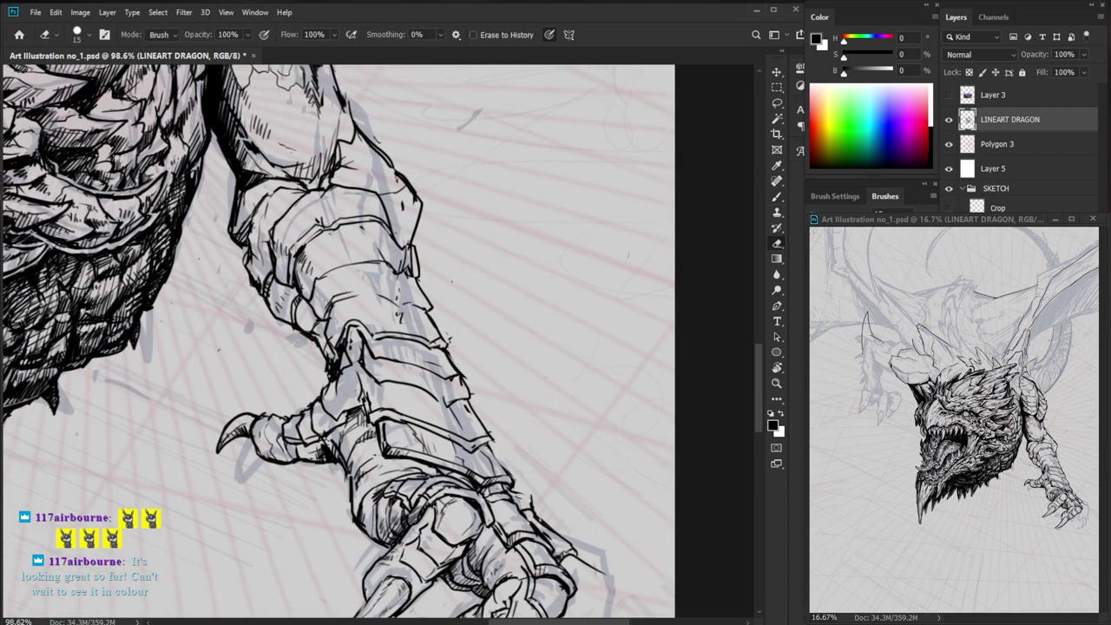
{"action": "key", "text": "b"}
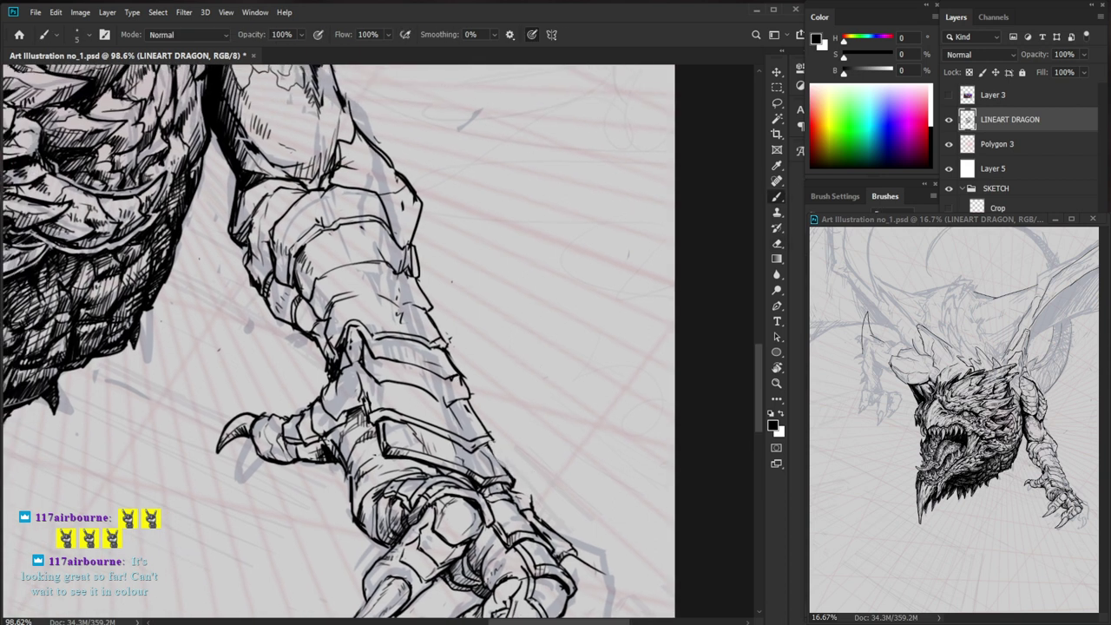
{"action": "key", "text": "e"}
{"action": "key", "text": "b"}
{"action": "key", "text": "e"}
{"action": "key", "text": "b"}
{"action": "key", "text": "e"}
{"action": "key", "text": "b"}
{"action": "key", "text": "e"}
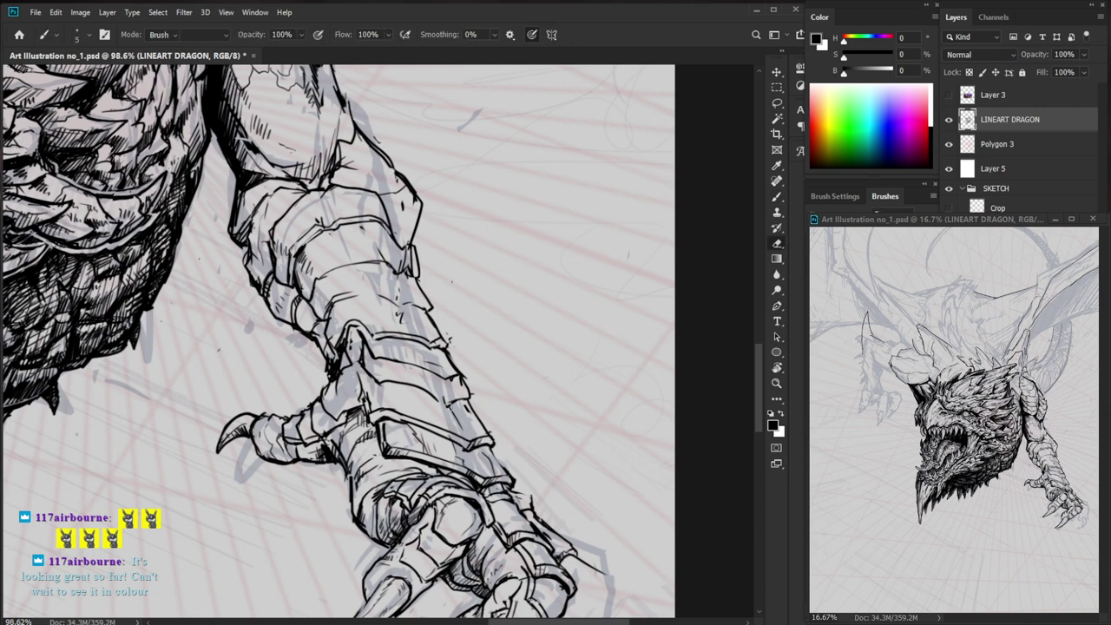
{"action": "key", "text": "b"}
{"action": "mouse_move", "coordinate": [470, 400]}
{"action": "left_mouse_down"}
{"action": "mouse_move", "coordinate": [383, 383]}
{"action": "mouse_move", "coordinate": [423, 385]}
{"action": "left_mouse_up"}
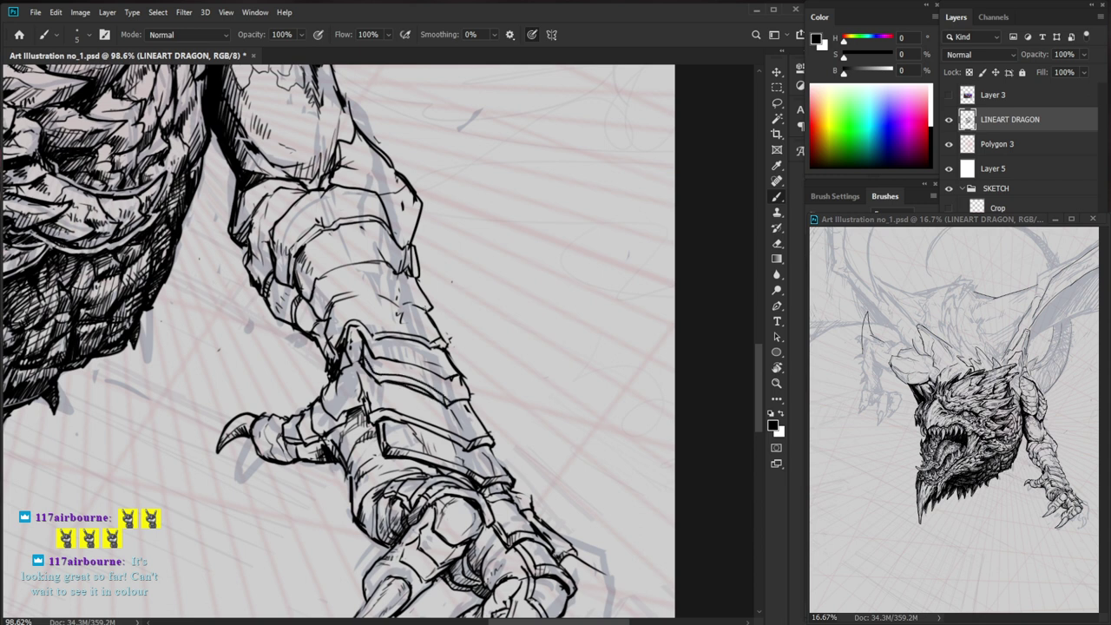
- Give the middle forearm plate a thicker rim with a second contour line, trimming the strokes with the eraser
{"action": "key", "text": "e"}
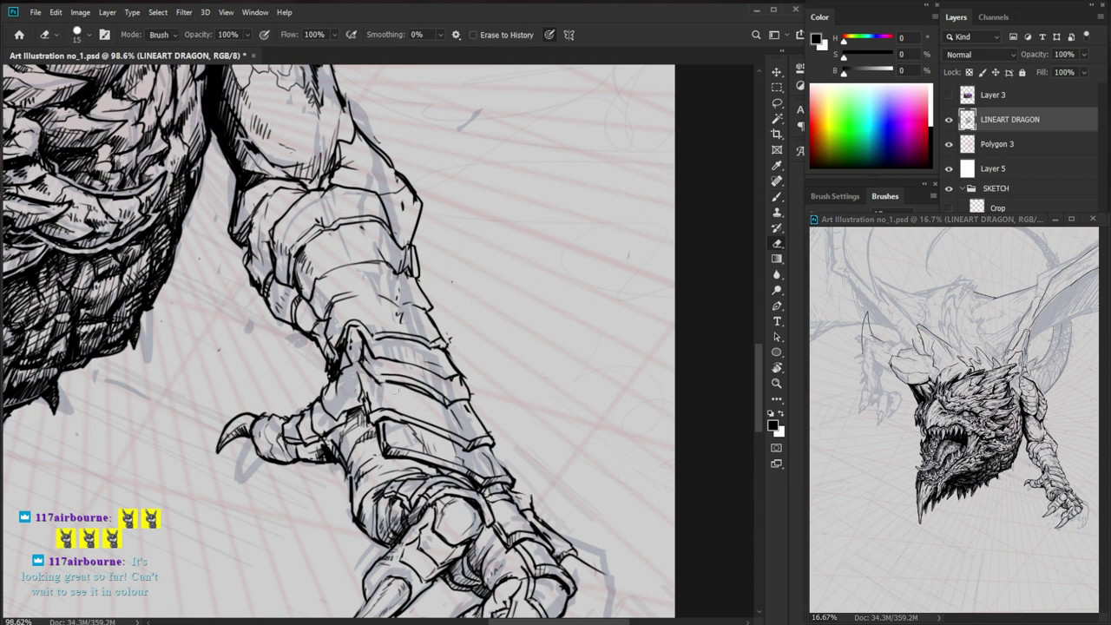
{"action": "key", "text": "b"}
{"action": "mouse_move", "coordinate": [378, 377]}
{"action": "left_mouse_down"}
{"action": "mouse_move", "coordinate": [476, 408]}
{"action": "mouse_move", "coordinate": [464, 380]}
{"action": "left_mouse_up"}
{"action": "key", "text": "e"}
{"action": "key", "text": "b"}
{"action": "key", "text": "e"}
{"action": "key", "text": "b"}
{"action": "key", "text": "e"}
{"action": "key", "text": "b"}
{"action": "key", "text": "e"}
{"action": "key", "text": "b"}
{"action": "key", "text": "e"}
{"action": "key", "text": "b"}
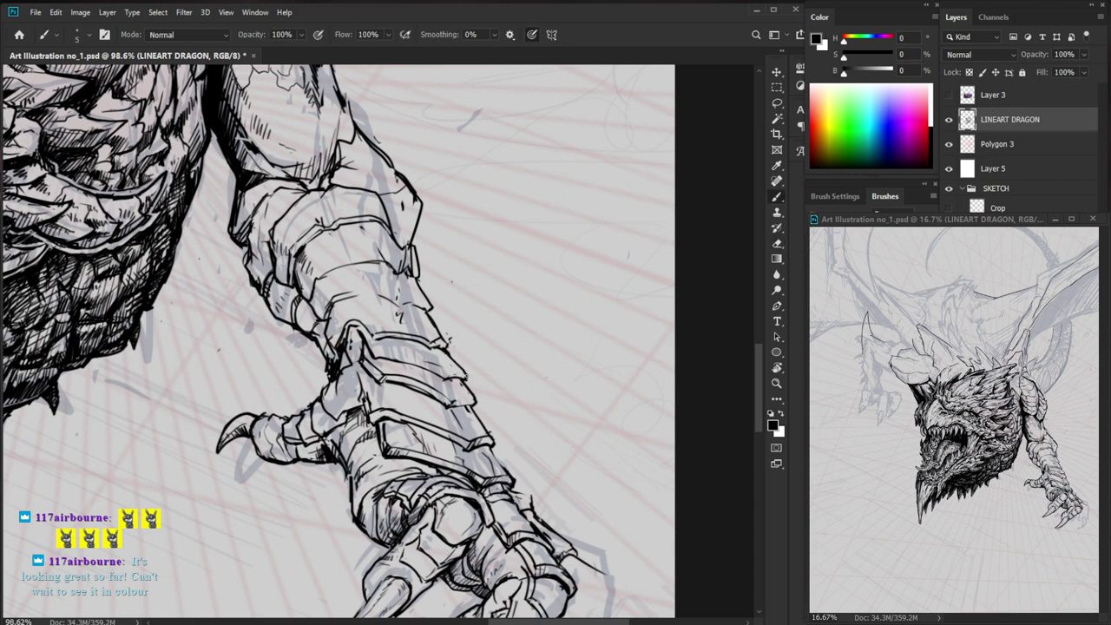
- Add a rim line to the forearm plate beside the bony spike and clean up its outer edge
{"action": "mouse_move", "coordinate": [363, 333]}
{"action": "left_mouse_down"}
{"action": "mouse_move", "coordinate": [382, 352]}
{"action": "mouse_move", "coordinate": [364, 336]}
{"action": "mouse_move", "coordinate": [369, 344]}
{"action": "left_mouse_up"}
{"action": "key", "text": "e"}
{"action": "key", "text": "b"}
{"action": "key", "text": "e"}
{"action": "key", "text": "b"}
{"action": "mouse_move", "coordinate": [451, 398]}
{"action": "left_mouse_down"}
{"action": "mouse_move", "coordinate": [471, 401]}
{"action": "mouse_move", "coordinate": [470, 412]}
{"action": "left_mouse_up"}
{"action": "key", "text": "e"}
{"action": "key", "text": "b"}
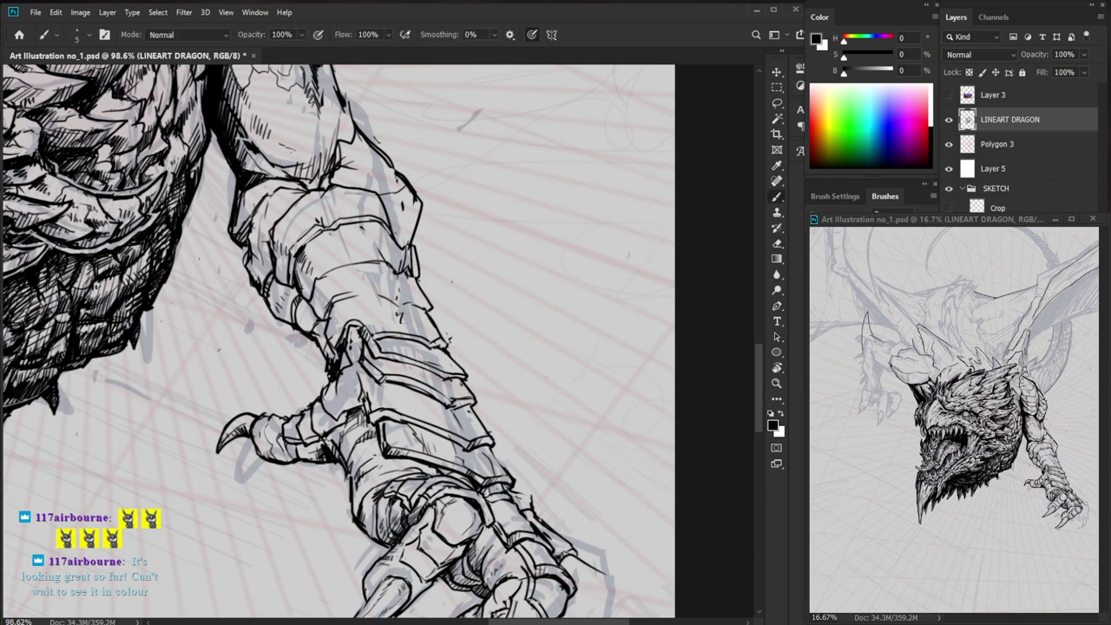
- Add short hatching strokes along the inner ends and rims of the lower forearm plates
{"action": "scroll", "coordinate": [383, 449], "scroll_direction": "down", "scroll_amount": 3}
{"action": "key", "text": "z"}
{"action": "left_click_drag", "start_coordinate": [488, 413], "coordinate": [553, 413]}
{"action": "key", "text": "e"}
{"action": "left_click_drag", "start_coordinate": [432, 411], "coordinate": [399, 392]}
{"action": "key", "text": "b"}
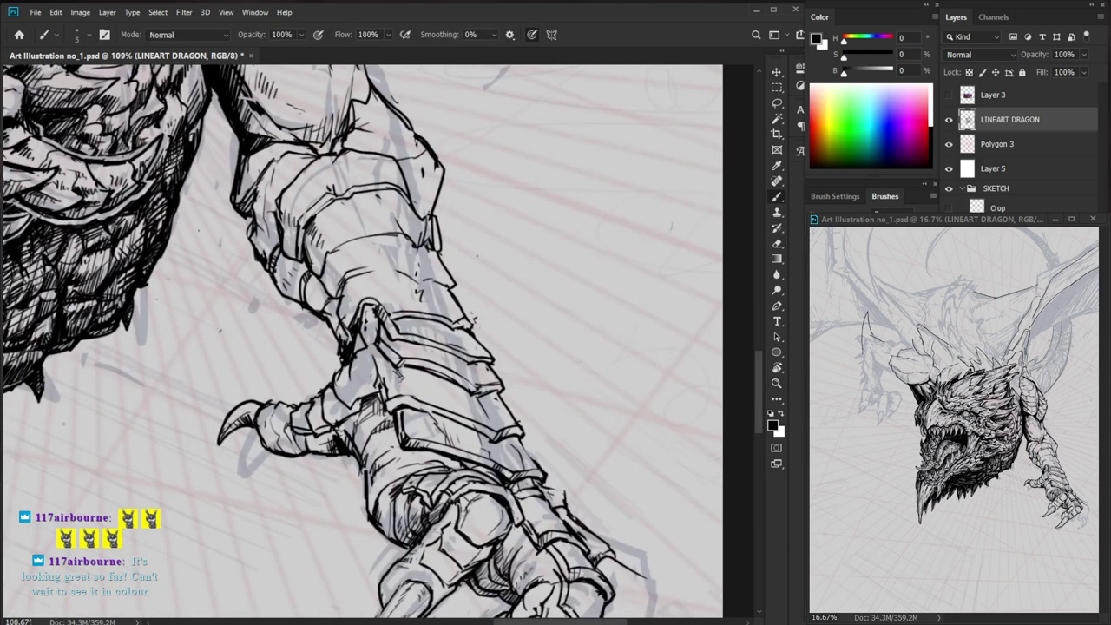
{"action": "left_click_drag", "start_coordinate": [409, 395], "coordinate": [414, 404]}
{"action": "left_click_drag", "start_coordinate": [410, 399], "coordinate": [417, 409]}
{"action": "left_click_drag", "start_coordinate": [587, 454], "coordinate": [575, 472]}
{"action": "left_click_drag", "start_coordinate": [460, 439], "coordinate": [467, 453]}
{"action": "left_click_drag", "start_coordinate": [425, 431], "coordinate": [451, 444]}
- Inspect the head's linework up close and touch up the lines around the eye
{"action": "key", "text": "z"}
{"action": "left_click_drag", "start_coordinate": [632, 520], "coordinate": [528, 519]}
{"action": "left_click_drag", "start_coordinate": [535, 575], "coordinate": [506, 516]}
{"action": "mouse_move", "coordinate": [295, 258]}
{"action": "left_mouse_down"}
{"action": "mouse_move", "coordinate": [446, 258]}
{"action": "mouse_move", "coordinate": [408, 258]}
{"action": "left_mouse_up"}
{"action": "key", "text": "b"}
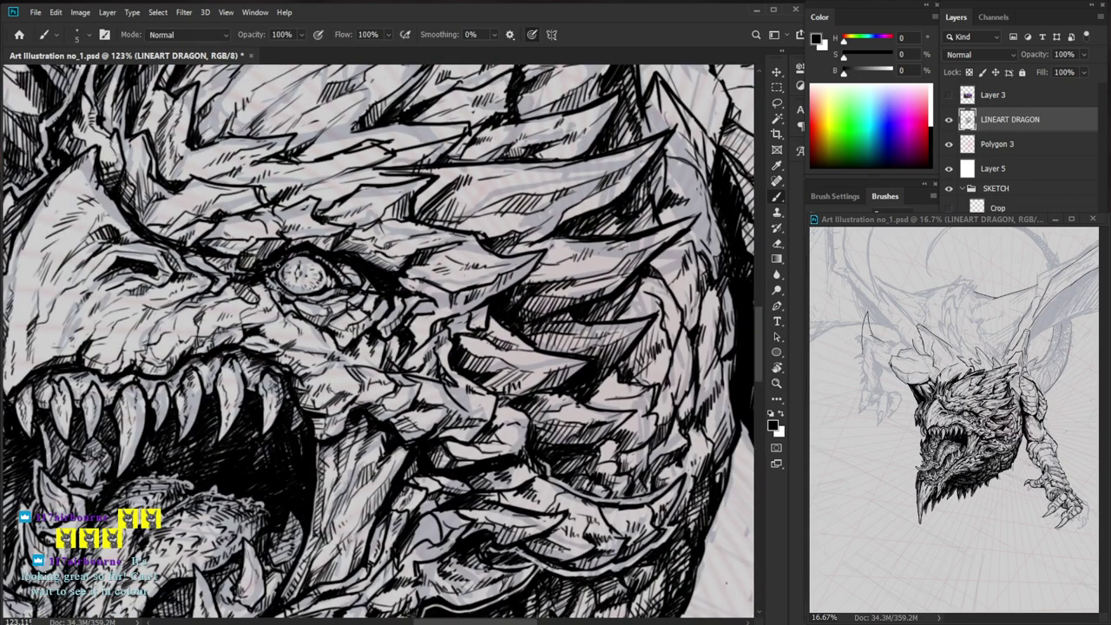
{"action": "key", "text": "e"}
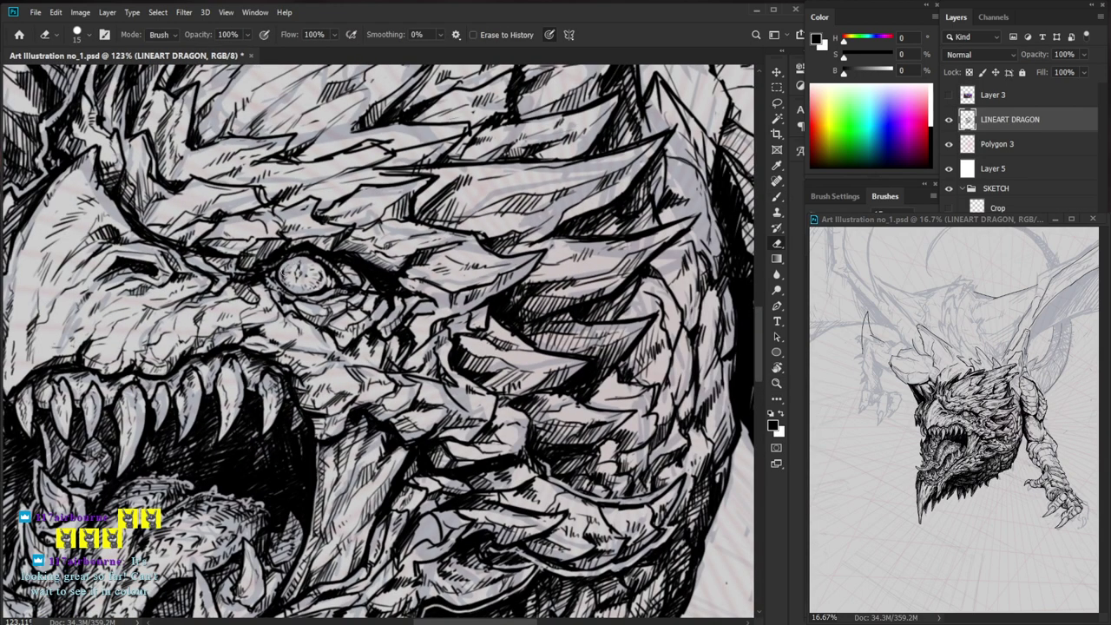
{"action": "key", "text": "z"}
{"action": "left_click_drag", "start_coordinate": [338, 253], "coordinate": [417, 253]}
{"action": "key", "text": "b"}
{"action": "left_click_drag", "start_coordinate": [308, 245], "coordinate": [309, 262]}
{"action": "key", "text": "z"}
{"action": "left_click_drag", "start_coordinate": [369, 273], "coordinate": [261, 274]}
- Add small shading strokes to the wrist beneath the lowest forearm plates
{"action": "key", "text": "b"}
{"action": "left_click_drag", "start_coordinate": [650, 524], "coordinate": [510, 507]}
{"action": "key", "text": "z"}
{"action": "left_click_drag", "start_coordinate": [426, 420], "coordinate": [512, 420]}
{"action": "key", "text": "e"}
{"action": "key", "text": "b"}
{"action": "left_click_drag", "start_coordinate": [396, 418], "coordinate": [379, 427]}
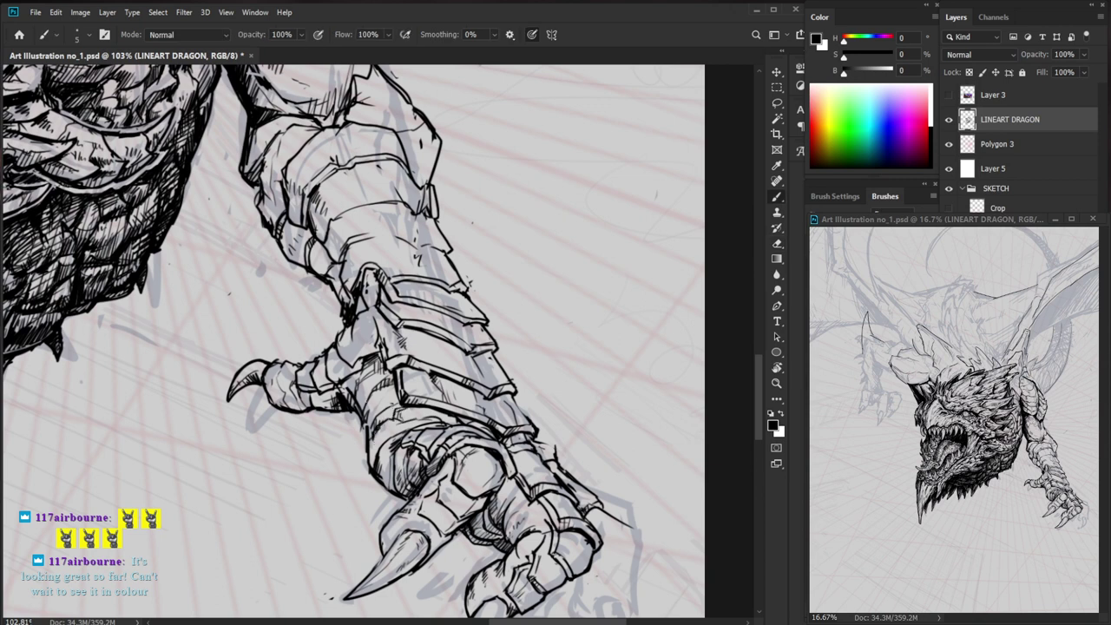
{"action": "left_click_drag", "start_coordinate": [369, 401], "coordinate": [373, 419]}
- Refine the linework where the thumb joins the wrist with alternating brush and eraser strokes
{"action": "key", "text": "z"}
{"action": "mouse_move", "coordinate": [351, 358]}
{"action": "left_mouse_down"}
{"action": "mouse_move", "coordinate": [388, 357]}
{"action": "mouse_move", "coordinate": [333, 380]}
{"action": "left_mouse_up"}
{"action": "key", "text": "e"}
{"action": "key", "text": "b"}
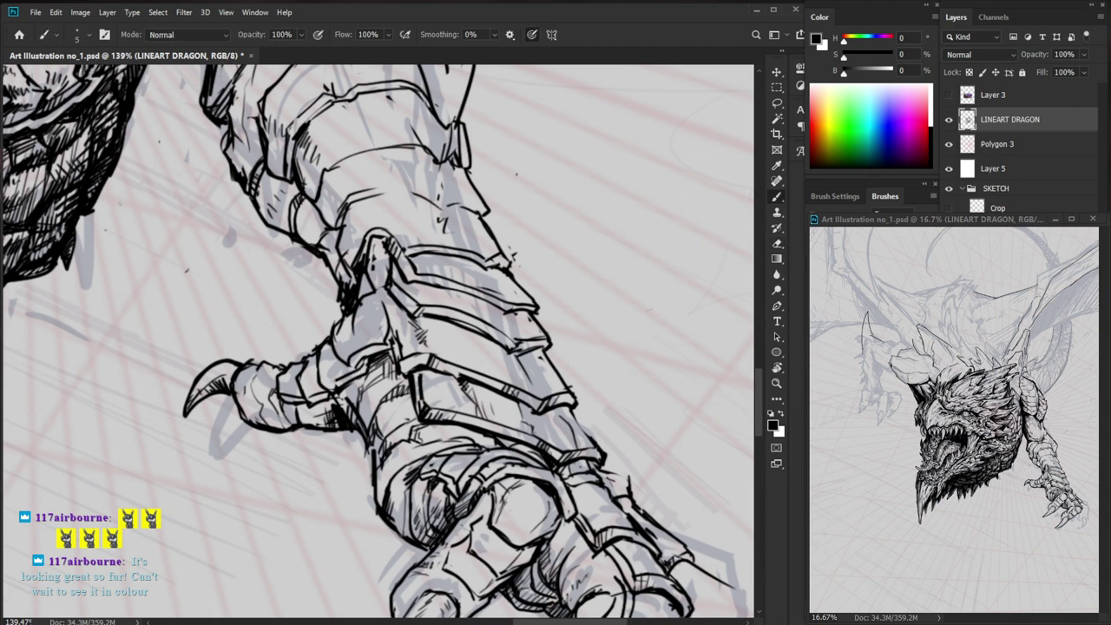
{"action": "key", "text": "e"}
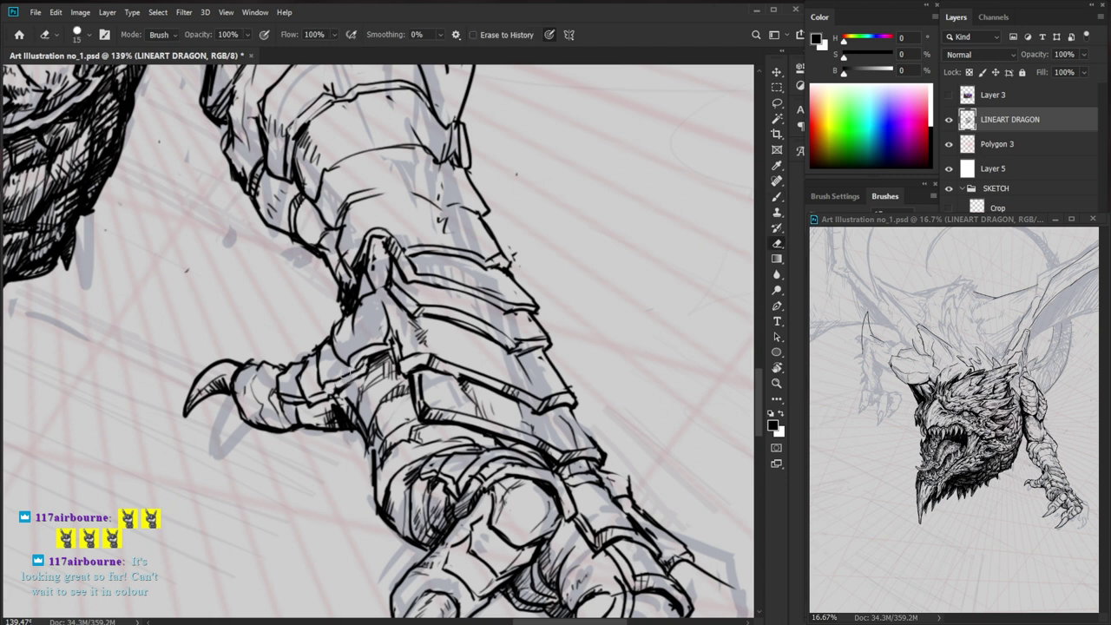
{"action": "key", "text": "b"}
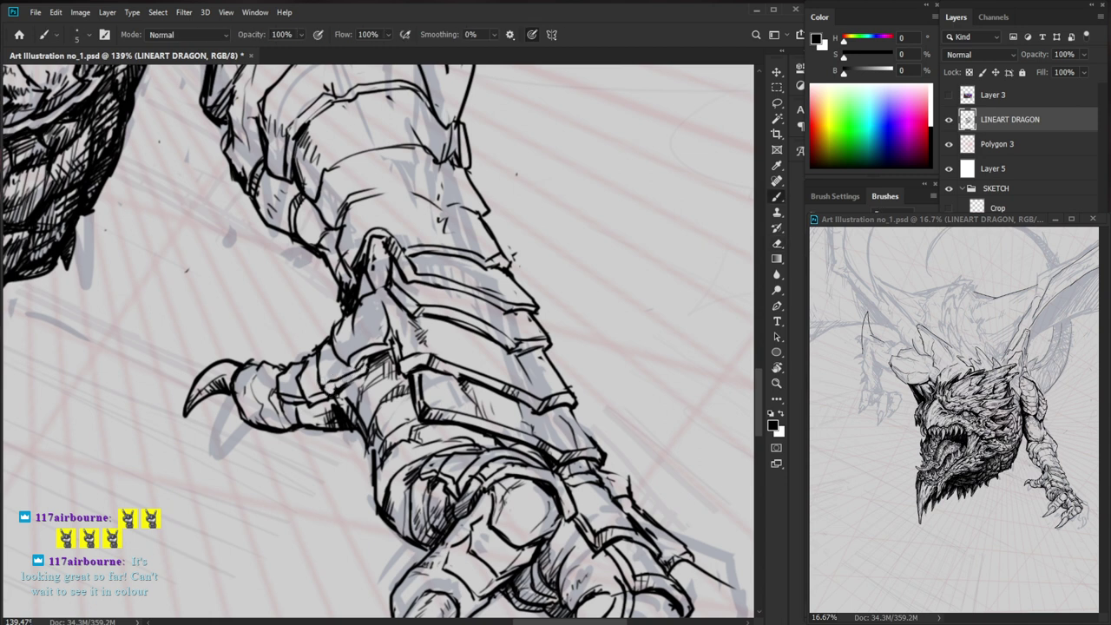
{"action": "mouse_move", "coordinate": [335, 386]}
{"action": "left_mouse_down"}
{"action": "mouse_move", "coordinate": [351, 416]}
{"action": "mouse_move", "coordinate": [323, 397]}
{"action": "mouse_move", "coordinate": [281, 396]}
{"action": "mouse_move", "coordinate": [301, 400]}
{"action": "left_mouse_up"}
{"action": "key", "text": "e"}
{"action": "key", "text": "b"}
{"action": "key", "text": "e"}
{"action": "key", "text": "b"}
{"action": "key", "text": "e"}
{"action": "key", "text": "b"}
- Hatch the shadow under the thumb's base joint and clean up the strokes
{"action": "key", "text": "z"}
{"action": "mouse_move", "coordinate": [568, 374]}
{"action": "left_mouse_down"}
{"action": "mouse_move", "coordinate": [473, 374]}
{"action": "mouse_move", "coordinate": [512, 347]}
{"action": "mouse_move", "coordinate": [486, 372]}
{"action": "left_mouse_up"}
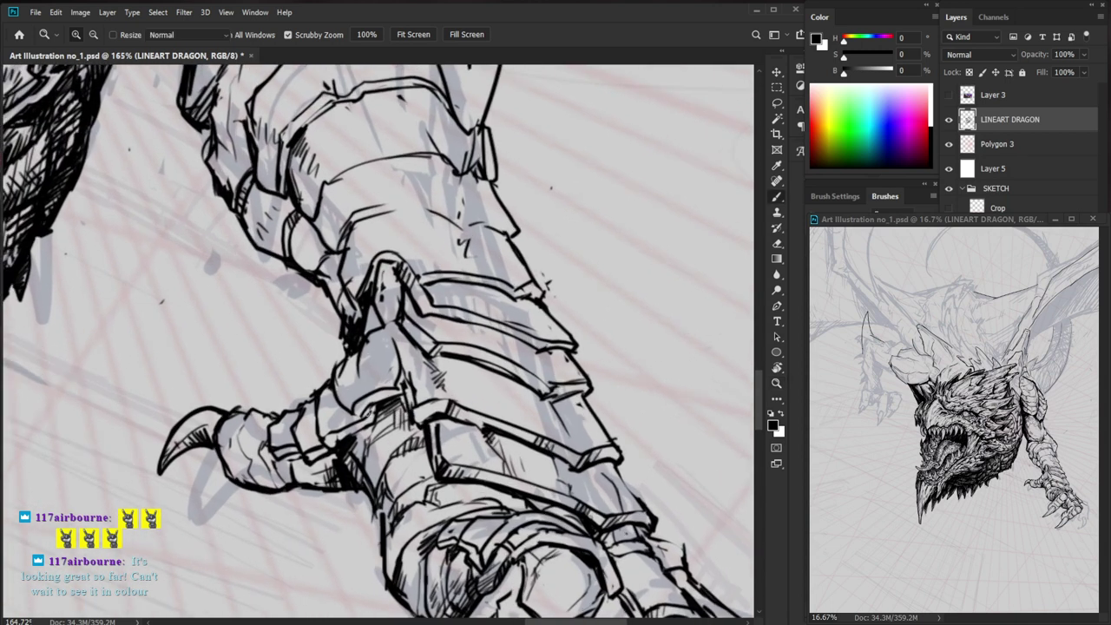
{"action": "key", "text": "b"}
{"action": "left_click_drag", "start_coordinate": [371, 413], "coordinate": [377, 408]}
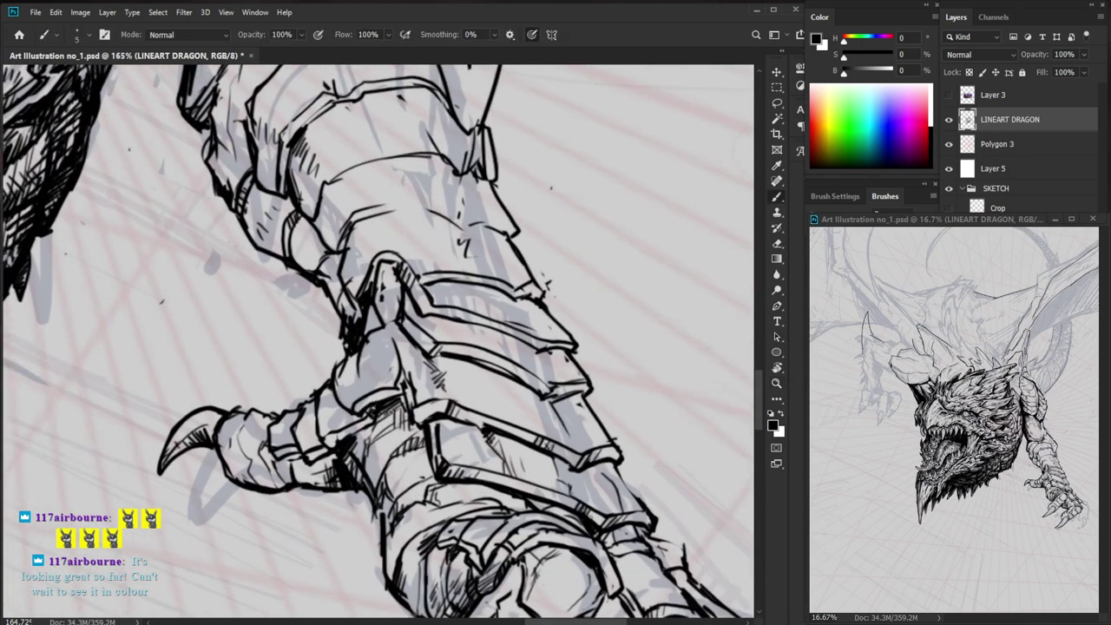
{"action": "mouse_move", "coordinate": [329, 441]}
{"action": "left_mouse_down"}
{"action": "mouse_move", "coordinate": [374, 424]}
{"action": "mouse_move", "coordinate": [321, 450]}
{"action": "mouse_move", "coordinate": [342, 453]}
{"action": "left_mouse_up"}
{"action": "key", "text": "e"}
{"action": "key", "text": "b"}
- Review the whole foreleg and strengthen the outer contour of the plate below the elbow
{"action": "key", "text": "z"}
{"action": "left_click_drag", "start_coordinate": [407, 463], "coordinate": [313, 469]}
{"action": "left_click_drag", "start_coordinate": [559, 577], "coordinate": [531, 513]}
{"action": "left_click_drag", "start_coordinate": [384, 310], "coordinate": [507, 228]}
{"action": "left_click_drag", "start_coordinate": [456, 382], "coordinate": [485, 461]}
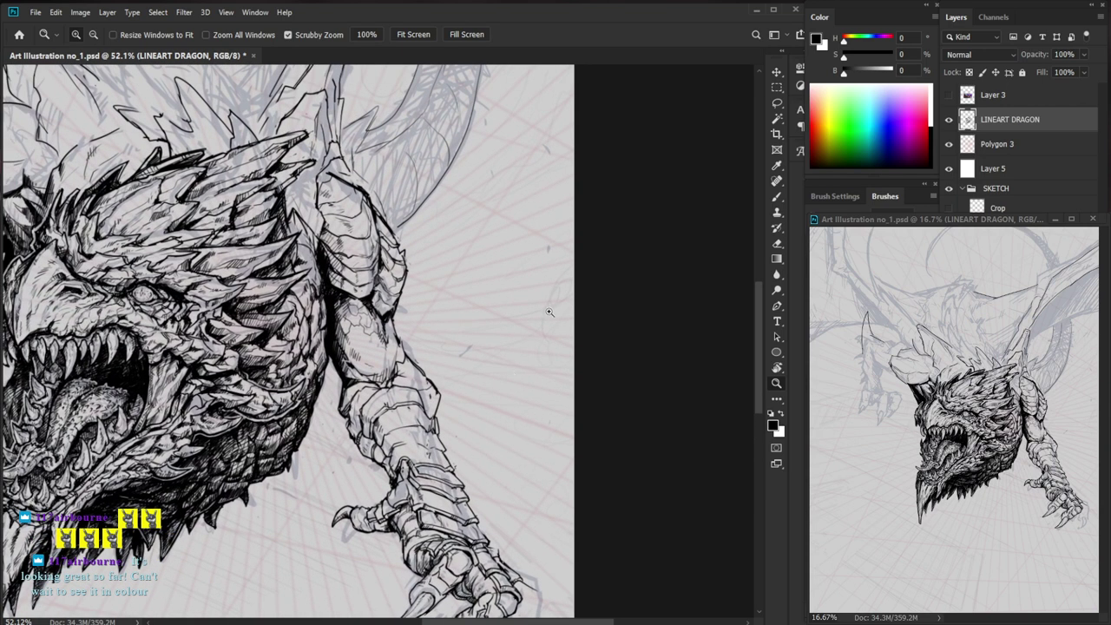
{"action": "left_click_drag", "start_coordinate": [444, 405], "coordinate": [460, 405]}
{"action": "key", "text": "b"}
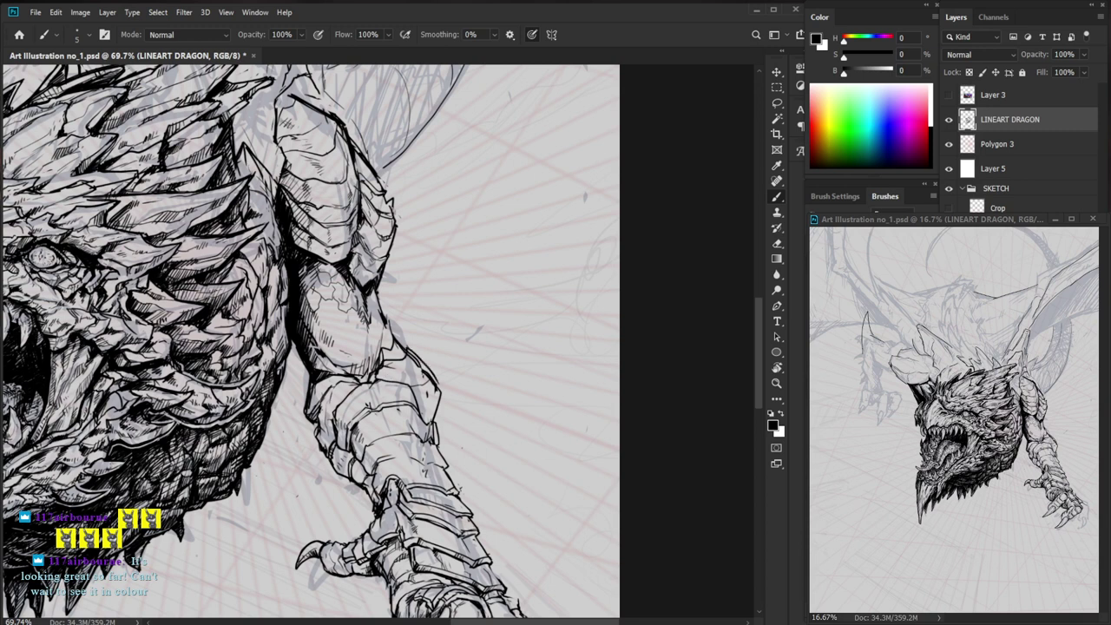
{"action": "key", "text": "e"}
{"action": "key", "text": "b"}
{"action": "mouse_move", "coordinate": [439, 389]}
{"action": "left_mouse_down"}
{"action": "mouse_move", "coordinate": [434, 418]}
{"action": "mouse_move", "coordinate": [435, 385]}
{"action": "left_mouse_up"}
{"action": "left_click_drag", "start_coordinate": [415, 378], "coordinate": [433, 388]}
{"action": "key", "text": "e"}
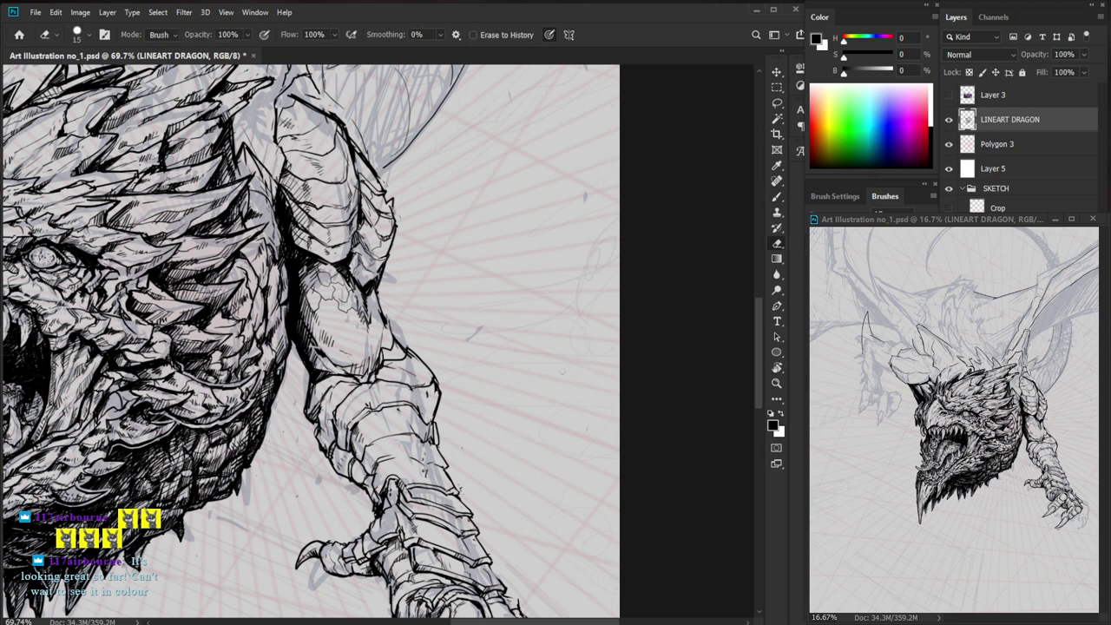
- Refine the upper forearm plates below the elbow and compare them with the whole dragon
{"action": "scroll", "coordinate": [430, 430], "scroll_direction": "up", "scroll_amount": 1, "text": "alt"}
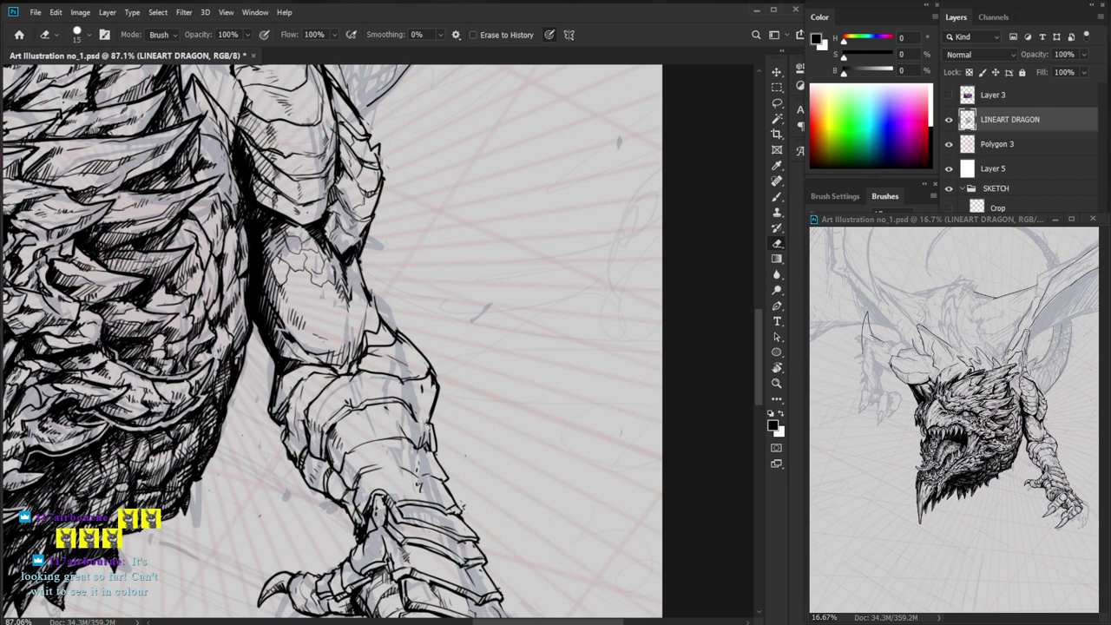
{"action": "key", "text": "b"}
{"action": "mouse_move", "coordinate": [425, 421]}
{"action": "left_mouse_down"}
{"action": "mouse_move", "coordinate": [441, 461]}
{"action": "mouse_move", "coordinate": [439, 431]}
{"action": "mouse_move", "coordinate": [441, 459]}
{"action": "mouse_move", "coordinate": [432, 441]}
{"action": "mouse_move", "coordinate": [351, 437]}
{"action": "mouse_move", "coordinate": [345, 477]}
{"action": "left_mouse_up"}
{"action": "key", "text": "e"}
{"action": "key", "text": "b"}
{"action": "key", "text": "z"}
{"action": "left_click_drag", "start_coordinate": [533, 420], "coordinate": [465, 425]}
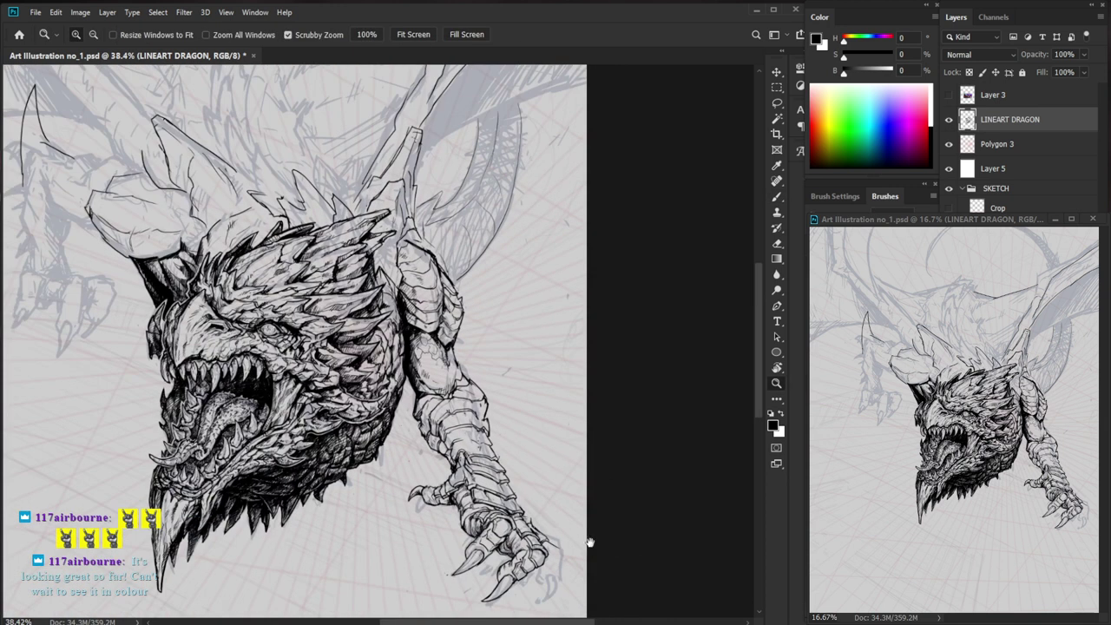
{"action": "left_click_drag", "start_coordinate": [590, 542], "coordinate": [585, 468]}
{"action": "left_click_drag", "start_coordinate": [615, 409], "coordinate": [576, 454]}
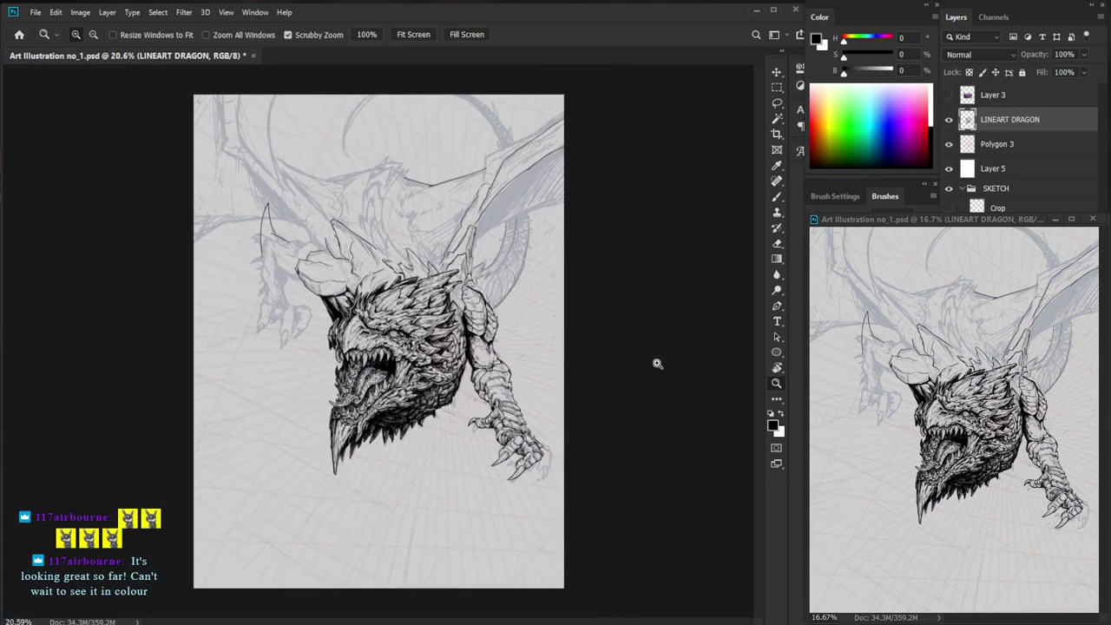
- Erase the stray line running out past the outer finger's knuckle on the clawed hand
{"action": "left_click_drag", "start_coordinate": [553, 392], "coordinate": [610, 402]}
{"action": "left_click_drag", "start_coordinate": [659, 491], "coordinate": [536, 433]}
{"action": "left_click_drag", "start_coordinate": [587, 465], "coordinate": [644, 465]}
{"action": "key", "text": "b"}
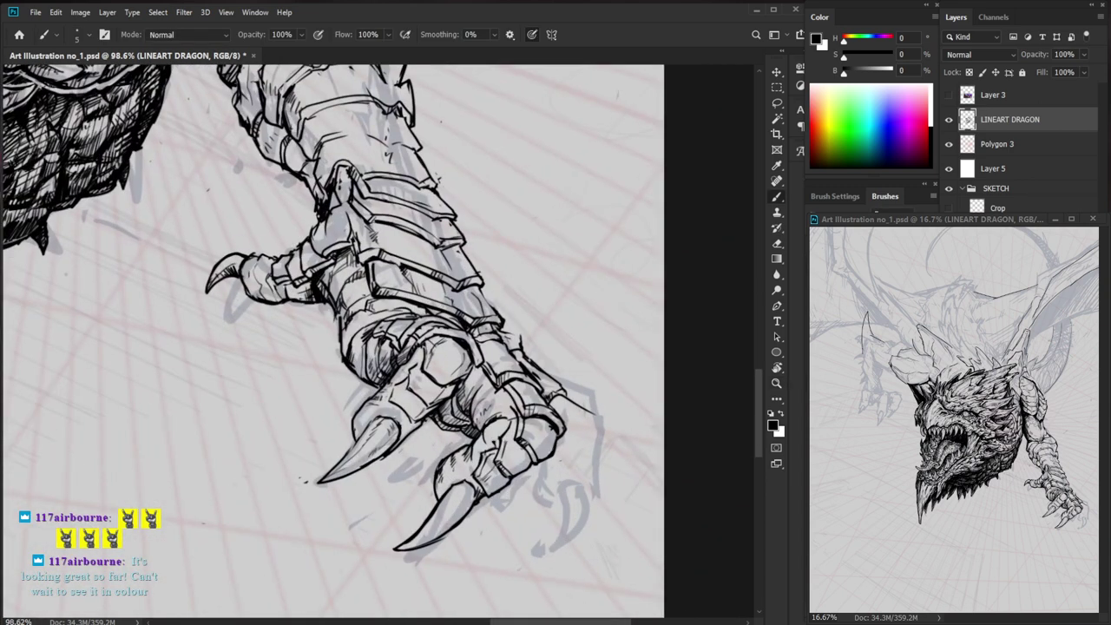
{"action": "key", "text": "z"}
{"action": "left_click_drag", "start_coordinate": [564, 451], "coordinate": [448, 502]}
{"action": "key", "text": "b"}
{"action": "mouse_move", "coordinate": [566, 461]}
{"action": "left_mouse_down"}
{"action": "mouse_move", "coordinate": [587, 498]}
{"action": "mouse_move", "coordinate": [631, 524]}
{"action": "mouse_move", "coordinate": [561, 509]}
{"action": "left_mouse_up"}
{"action": "key", "text": "z"}
{"action": "key", "text": "b"}
{"action": "key", "text": "z"}
{"action": "left_click_drag", "start_coordinate": [512, 404], "coordinate": [528, 400]}
{"action": "key", "text": "e"}
{"action": "key", "text": "b"}
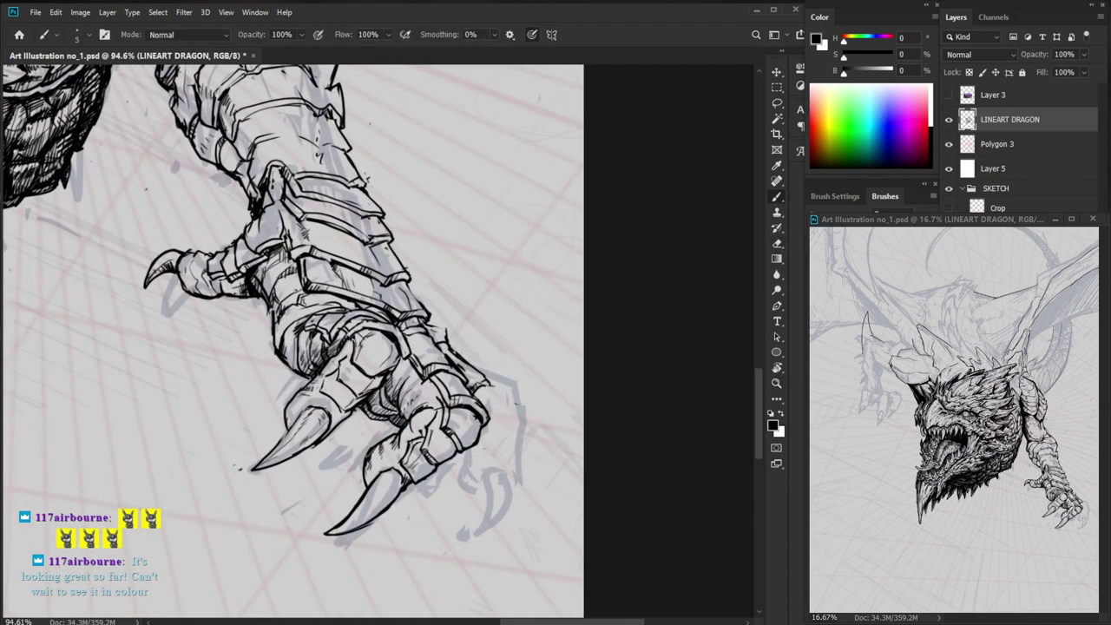
- Ink the knuckle plate of the outermost finger, extending it over the sketch lines
{"action": "key", "text": "e"}
{"action": "mouse_move", "coordinate": [457, 356]}
{"action": "left_mouse_down"}
{"action": "mouse_move", "coordinate": [487, 374]}
{"action": "mouse_move", "coordinate": [468, 387]}
{"action": "mouse_move", "coordinate": [519, 386]}
{"action": "mouse_move", "coordinate": [511, 391]}
{"action": "left_mouse_up"}
{"action": "key", "text": "b"}
{"action": "key", "text": "e"}
{"action": "key", "text": "b"}
{"action": "mouse_move", "coordinate": [492, 390]}
{"action": "left_mouse_down"}
{"action": "mouse_move", "coordinate": [477, 402]}
{"action": "mouse_move", "coordinate": [526, 395]}
{"action": "mouse_move", "coordinate": [516, 405]}
{"action": "left_mouse_up"}
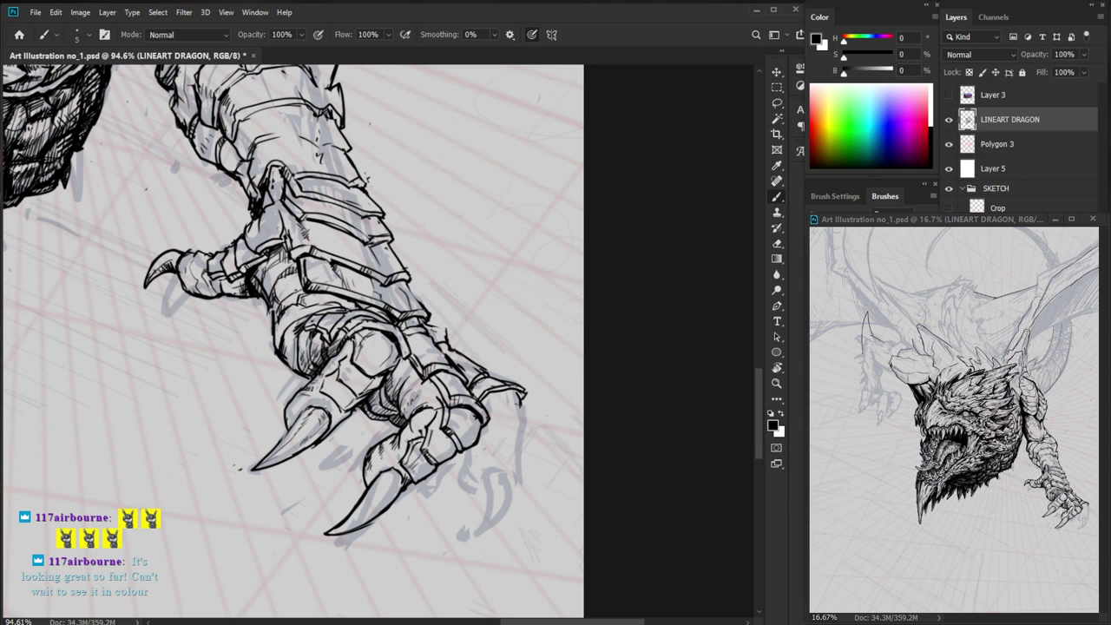
- Start the outermost finger's downward contour below its knuckle, cleaning the line with the eraser
{"action": "key", "text": "e"}
{"action": "key", "text": "b"}
{"action": "mouse_move", "coordinate": [523, 408]}
{"action": "left_mouse_down"}
{"action": "mouse_move", "coordinate": [526, 417]}
{"action": "mouse_move", "coordinate": [507, 421]}
{"action": "mouse_move", "coordinate": [526, 422]}
{"action": "left_mouse_up"}
{"action": "key", "text": "e"}
{"action": "mouse_move", "coordinate": [521, 426]}
{"action": "left_mouse_down"}
{"action": "mouse_move", "coordinate": [503, 424]}
{"action": "mouse_move", "coordinate": [526, 420]}
{"action": "mouse_move", "coordinate": [509, 414]}
{"action": "mouse_move", "coordinate": [526, 424]}
{"action": "mouse_move", "coordinate": [487, 422]}
{"action": "mouse_move", "coordinate": [524, 421]}
{"action": "left_mouse_up"}
{"action": "key", "text": "b"}
{"action": "key", "text": "e"}
{"action": "key", "text": "b"}
- Examine the full drawing, the head and the mouth's linework against the inked foreleg
{"action": "key", "text": "z"}
{"action": "left_click_drag", "start_coordinate": [521, 505], "coordinate": [452, 505]}
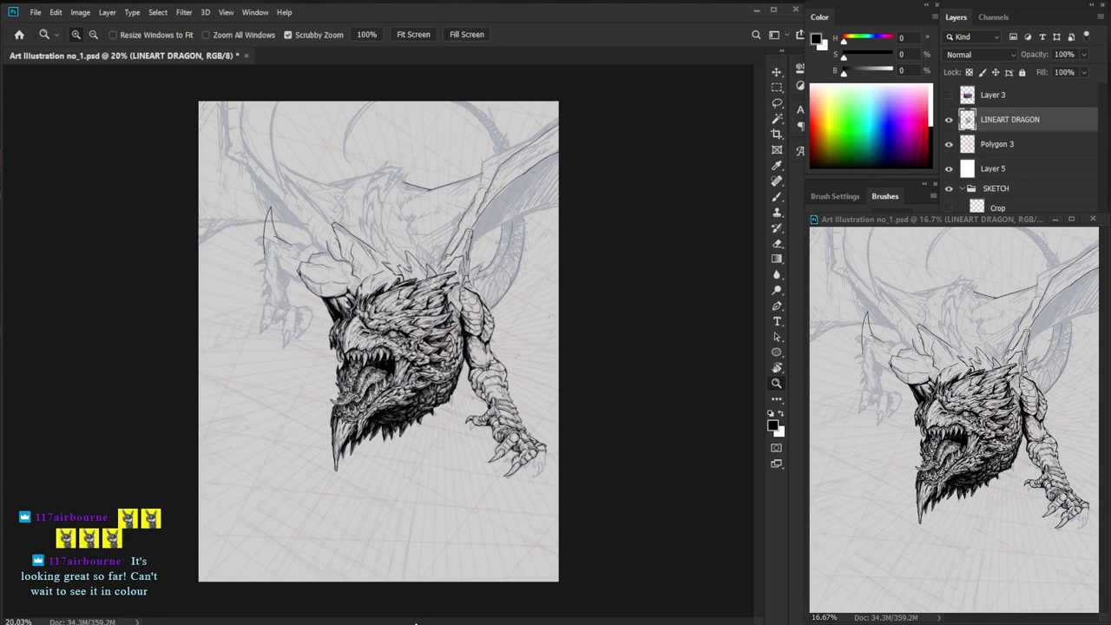
{"action": "scroll", "coordinate": [370, 350], "scroll_direction": "up", "scroll_amount": 5}
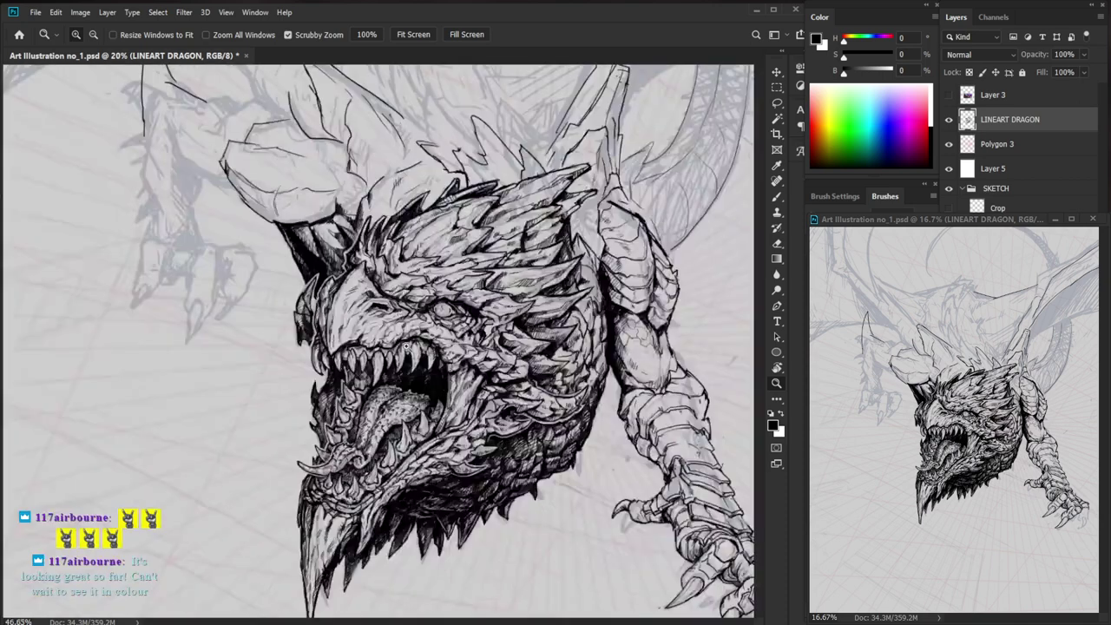
{"action": "key", "text": "b"}
{"action": "key", "text": "z"}
{"action": "left_click_drag", "start_coordinate": [374, 365], "coordinate": [321, 421]}
{"action": "left_click_drag", "start_coordinate": [651, 573], "coordinate": [453, 497]}
{"action": "scroll", "coordinate": [228, 300], "scroll_direction": "up", "scroll_amount": 5}
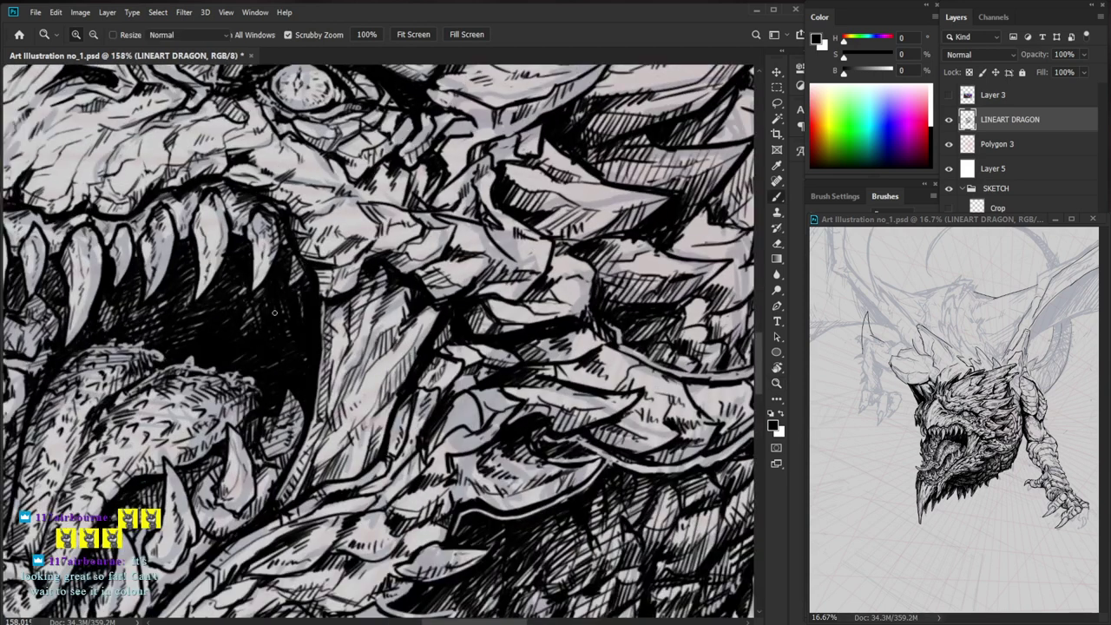
{"action": "key", "text": "b"}
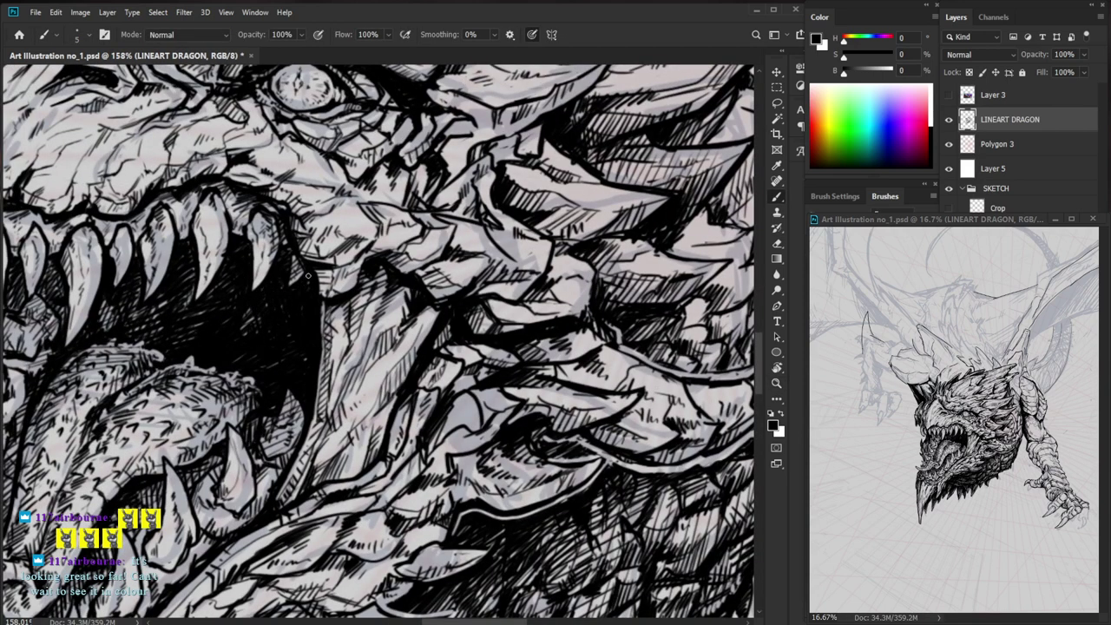
{"action": "key", "text": "z"}
{"action": "scroll", "coordinate": [304, 295], "scroll_direction": "down", "scroll_amount": 5}
{"action": "left_click_drag", "start_coordinate": [618, 511], "coordinate": [518, 481]}
{"action": "scroll", "coordinate": [518, 482], "scroll_direction": "up", "scroll_amount": 5}
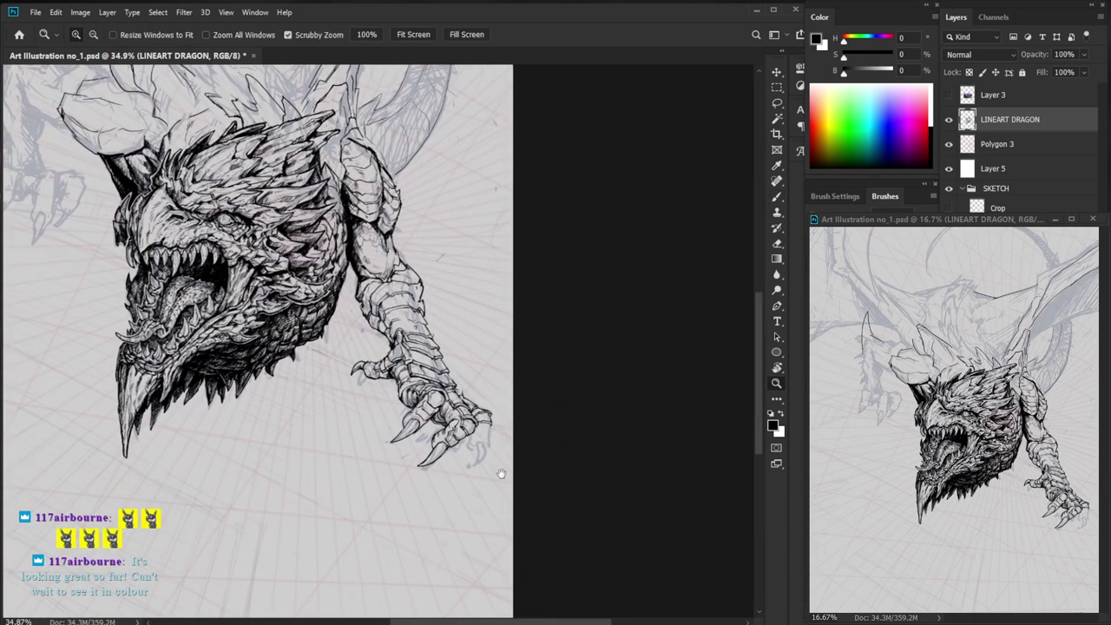
- Ink the outermost finger's curved claw over the sketch lines on the clawed hand
{"action": "key", "text": "b"}
{"action": "mouse_move", "coordinate": [443, 432]}
{"action": "left_mouse_down"}
{"action": "mouse_move", "coordinate": [437, 461]}
{"action": "mouse_move", "coordinate": [453, 478]}
{"action": "left_mouse_up"}
{"action": "mouse_move", "coordinate": [498, 392]}
{"action": "left_mouse_down"}
{"action": "mouse_move", "coordinate": [488, 465]}
{"action": "mouse_move", "coordinate": [433, 523]}
{"action": "left_mouse_up"}
{"action": "left_click_drag", "start_coordinate": [483, 454], "coordinate": [435, 524]}
{"action": "key", "text": "z"}
{"action": "left_click_drag", "start_coordinate": [510, 469], "coordinate": [451, 476]}
- Ink the outermost finger's side contours from the knuckle plate down to its claw
{"action": "scroll", "coordinate": [526, 455], "scroll_direction": "up", "scroll_amount": 5}
{"action": "key", "text": "e"}
{"action": "key", "text": "b"}
{"action": "left_click_drag", "start_coordinate": [489, 440], "coordinate": [448, 476]}
{"action": "left_click_drag", "start_coordinate": [464, 439], "coordinate": [449, 474]}
{"action": "key", "text": "e"}
{"action": "key", "text": "b"}
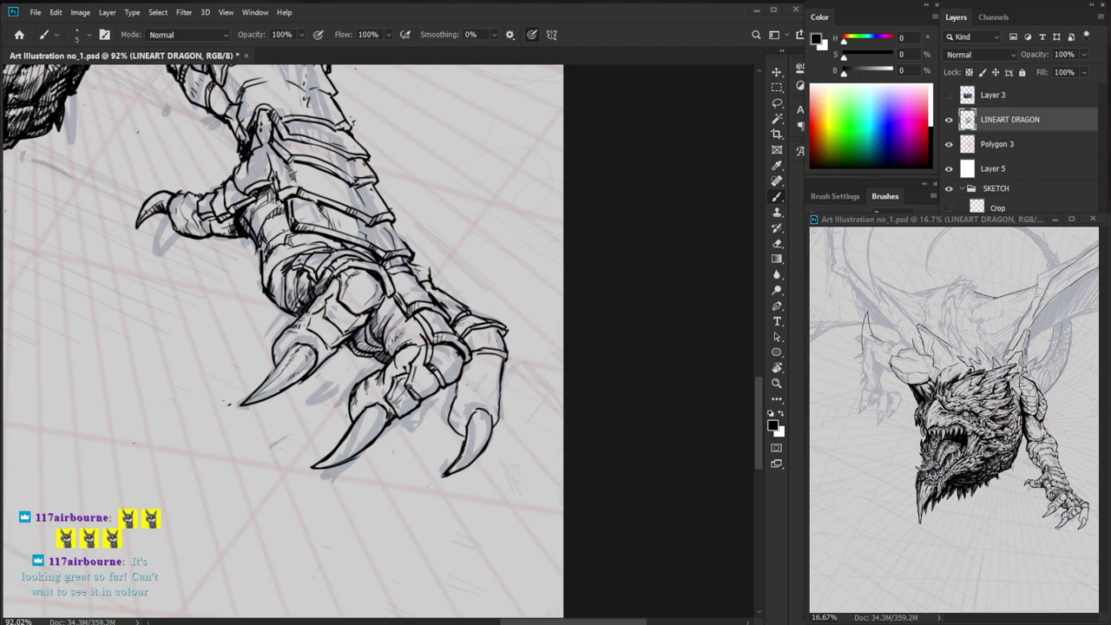
- Refine the rim around the base of the outermost finger's claw with brush and eraser
{"action": "key", "text": "e"}
{"action": "key", "text": "b"}
{"action": "left_click_drag", "start_coordinate": [491, 409], "coordinate": [471, 420]}
{"action": "key", "text": "e"}
{"action": "key", "text": "b"}
{"action": "key", "text": "e"}
{"action": "key", "text": "b"}
{"action": "key", "text": "e"}
{"action": "key", "text": "b"}
{"action": "left_click_drag", "start_coordinate": [367, 447], "coordinate": [309, 604]}
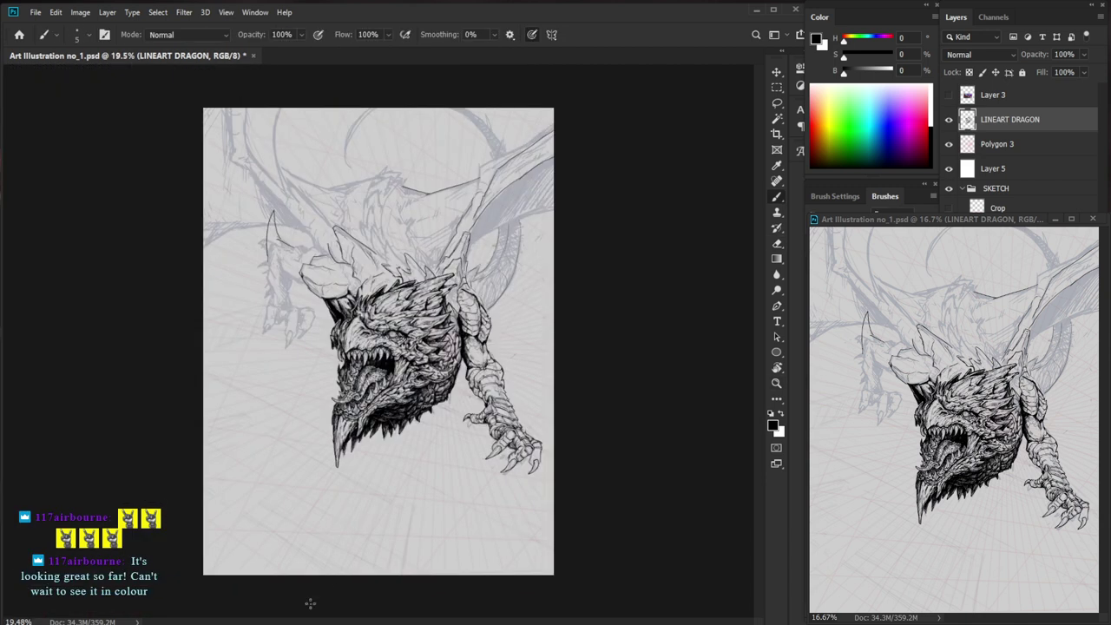
- Clean up and strengthen the outline of the outermost finger and its claw
{"action": "key", "text": "z"}
{"action": "mouse_move", "coordinate": [477, 462]}
{"action": "left_mouse_down"}
{"action": "mouse_move", "coordinate": [618, 467]}
{"action": "mouse_move", "coordinate": [564, 495]}
{"action": "left_mouse_up"}
{"action": "key", "text": "e"}
{"action": "key", "text": "b"}
{"action": "key", "text": "e"}
{"action": "key", "text": "b"}
{"action": "key", "text": "space"}
{"action": "mouse_move", "coordinate": [675, 446]}
{"action": "left_mouse_down"}
{"action": "mouse_move", "coordinate": [589, 414]}
{"action": "mouse_move", "coordinate": [501, 436]}
{"action": "mouse_move", "coordinate": [516, 418]}
{"action": "mouse_move", "coordinate": [501, 437]}
{"action": "left_mouse_up"}
{"action": "key", "text": "z"}
{"action": "key", "text": "e"}
{"action": "key", "text": "b"}
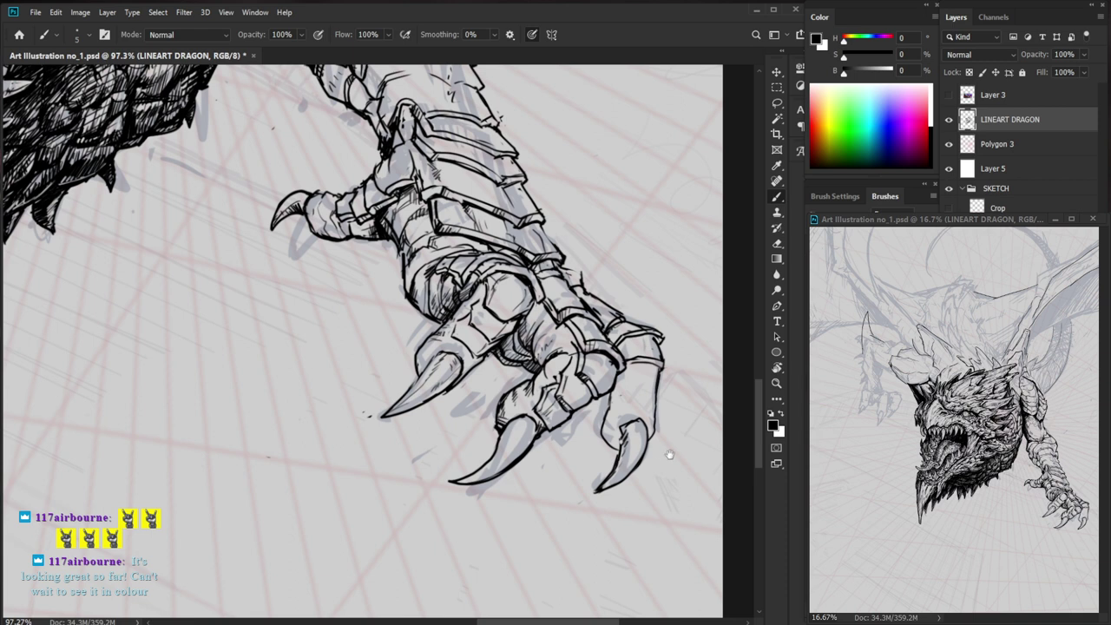
{"action": "left_click_drag", "start_coordinate": [669, 454], "coordinate": [600, 462]}
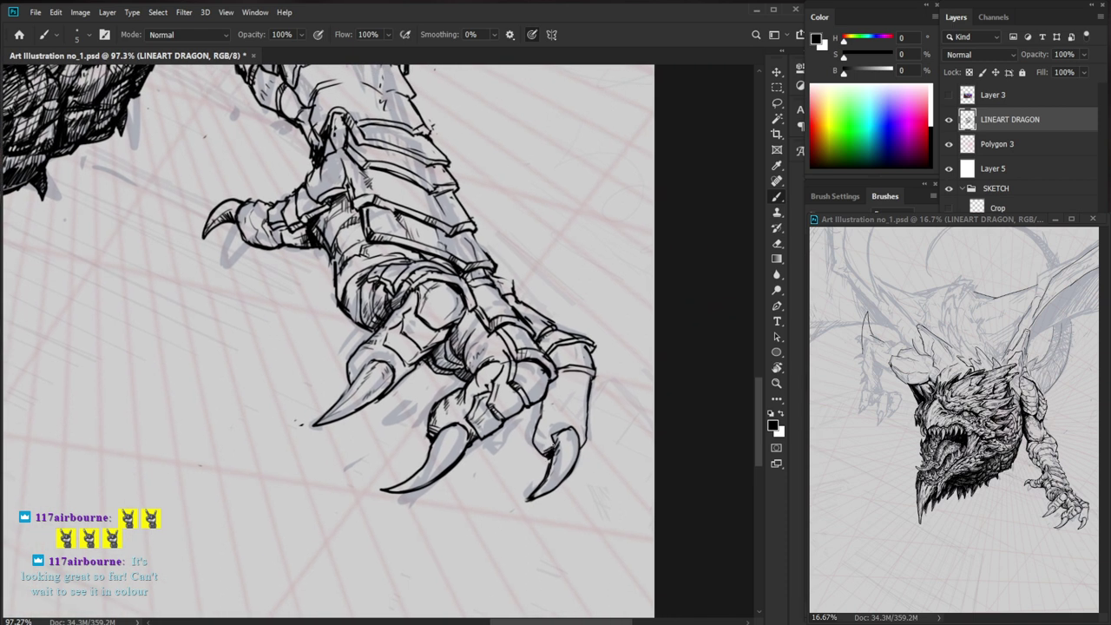
- Add short shading strokes where the outermost claw emerges from the fingertip
{"action": "key", "text": "e"}
{"action": "key", "text": "b"}
{"action": "left_click_drag", "start_coordinate": [561, 434], "coordinate": [552, 442]}
{"action": "left_click_drag", "start_coordinate": [556, 436], "coordinate": [474, 576]}
{"action": "key", "text": "z"}
{"action": "left_click_drag", "start_coordinate": [595, 511], "coordinate": [549, 507]}
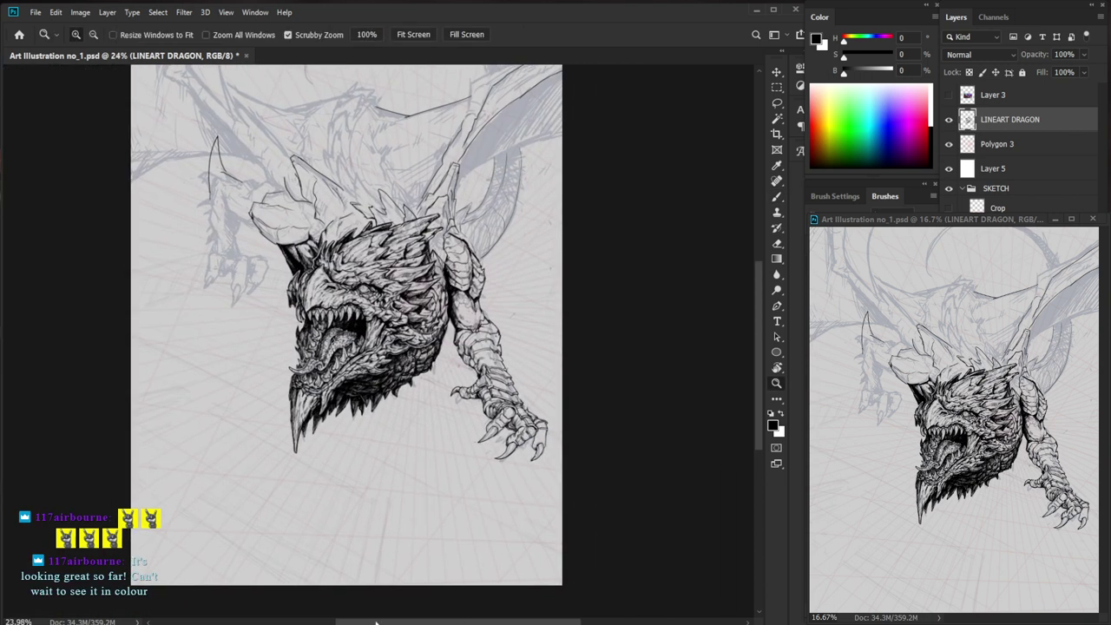
- Ink overlapping plate bands along the outermost finger between its knuckle and claw
{"action": "mouse_move", "coordinate": [571, 463]}
{"action": "left_mouse_down"}
{"action": "mouse_move", "coordinate": [596, 464]}
{"action": "mouse_move", "coordinate": [597, 417]}
{"action": "left_mouse_up"}
{"action": "key", "text": "b"}
{"action": "key", "text": "z"}
{"action": "mouse_move", "coordinate": [494, 364]}
{"action": "left_mouse_down"}
{"action": "mouse_move", "coordinate": [507, 364]}
{"action": "mouse_move", "coordinate": [468, 392]}
{"action": "mouse_move", "coordinate": [502, 400]}
{"action": "mouse_move", "coordinate": [471, 388]}
{"action": "mouse_move", "coordinate": [499, 390]}
{"action": "mouse_move", "coordinate": [464, 408]}
{"action": "mouse_move", "coordinate": [465, 423]}
{"action": "mouse_move", "coordinate": [502, 399]}
{"action": "mouse_move", "coordinate": [500, 424]}
{"action": "mouse_move", "coordinate": [487, 391]}
{"action": "mouse_move", "coordinate": [504, 373]}
{"action": "mouse_move", "coordinate": [504, 400]}
{"action": "mouse_move", "coordinate": [483, 399]}
{"action": "mouse_move", "coordinate": [501, 422]}
{"action": "mouse_move", "coordinate": [474, 415]}
{"action": "left_mouse_up"}
{"action": "key", "text": "b"}
{"action": "key", "text": "e"}
{"action": "key", "text": "b"}
{"action": "key", "text": "e"}
{"action": "key", "text": "b"}
{"action": "key", "text": "e"}
{"action": "key", "text": "b"}
{"action": "key", "text": "e"}
{"action": "key", "text": "b"}
{"action": "key", "text": "e"}
{"action": "key", "text": "b"}
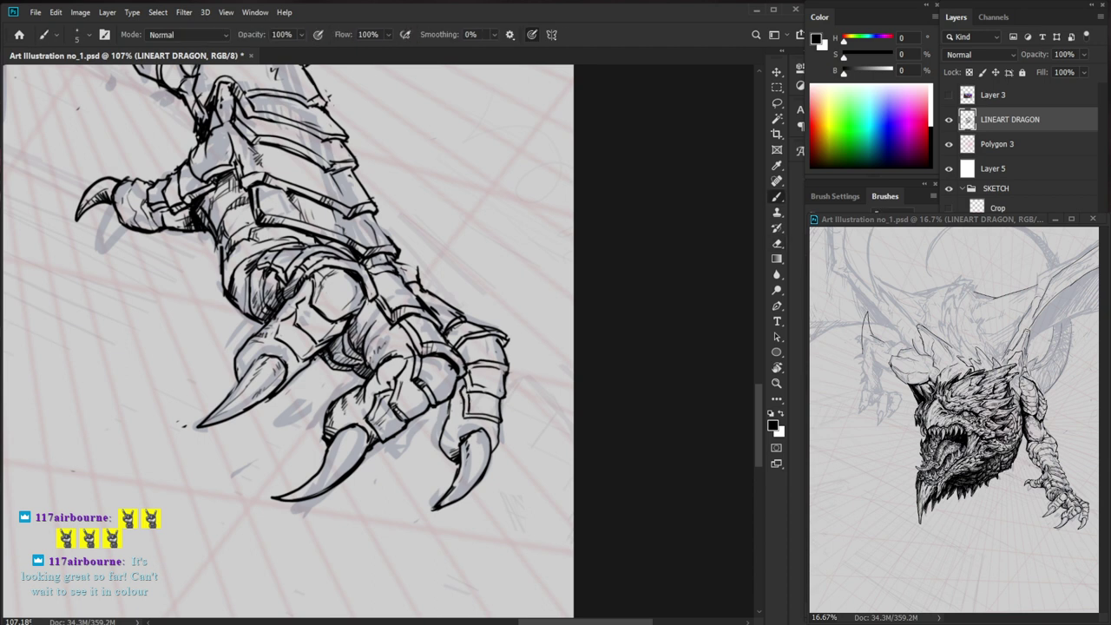
- Refine the edges of the lowest plate on the outermost finger
{"action": "mouse_move", "coordinate": [469, 392]}
{"action": "left_mouse_down"}
{"action": "mouse_move", "coordinate": [505, 387]}
{"action": "mouse_move", "coordinate": [466, 394]}
{"action": "left_mouse_up"}
{"action": "key", "text": "e"}
{"action": "key", "text": "b"}
{"action": "key", "text": "ctrl+space"}
{"action": "mouse_move", "coordinate": [545, 401]}
{"action": "left_mouse_down"}
{"action": "mouse_move", "coordinate": [507, 442]}
{"action": "mouse_move", "coordinate": [608, 385]}
{"action": "left_mouse_up"}
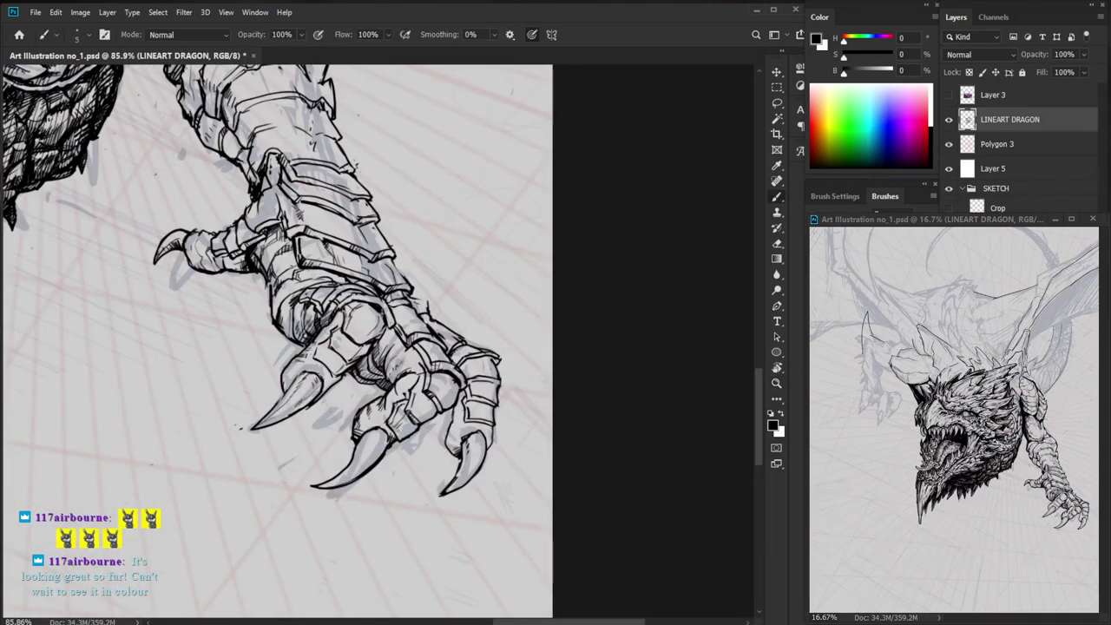
{"action": "scroll", "coordinate": [380, 312], "scroll_direction": "up", "scroll_amount": 5}
{"action": "key", "text": "e"}
{"action": "key", "text": "b"}
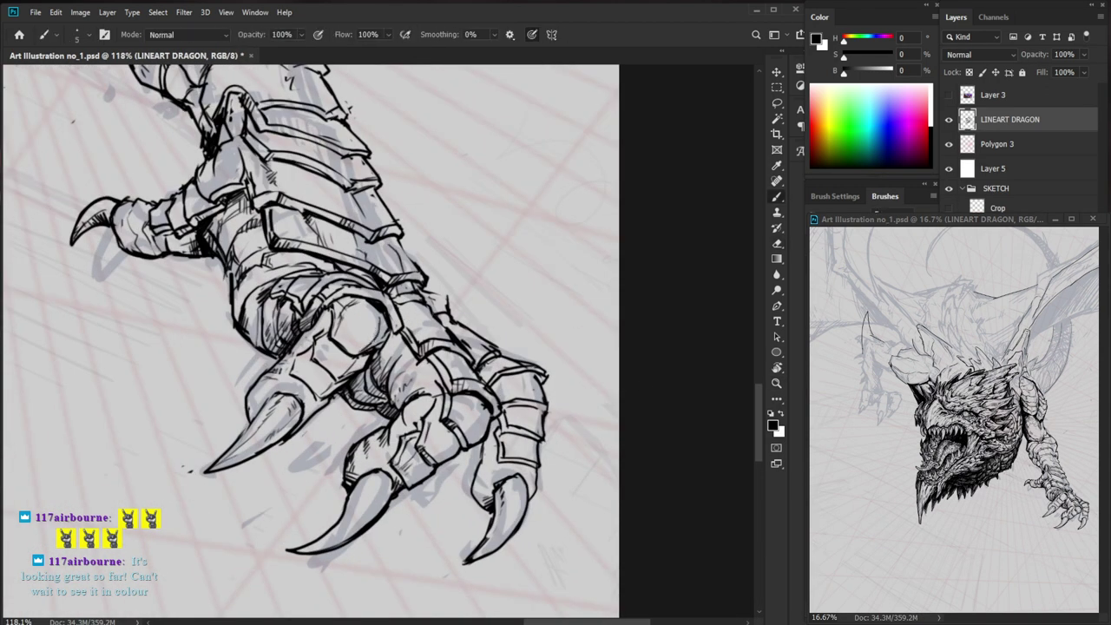
- Hatch the shadowed underside of the hand beneath the index finger
{"action": "key", "text": "e"}
{"action": "key", "text": "b"}
{"action": "mouse_move", "coordinate": [372, 363]}
{"action": "left_mouse_down"}
{"action": "mouse_move", "coordinate": [356, 389]}
{"action": "mouse_move", "coordinate": [374, 389]}
{"action": "mouse_move", "coordinate": [359, 399]}
{"action": "left_mouse_up"}
{"action": "left_click_drag", "start_coordinate": [375, 385], "coordinate": [364, 401]}
{"action": "key", "text": "z"}
{"action": "mouse_move", "coordinate": [500, 394]}
{"action": "left_mouse_down"}
{"action": "mouse_move", "coordinate": [584, 392]}
{"action": "mouse_move", "coordinate": [568, 371]}
{"action": "mouse_move", "coordinate": [502, 397]}
{"action": "mouse_move", "coordinate": [582, 350]}
{"action": "left_mouse_up"}
{"action": "key", "text": "b"}
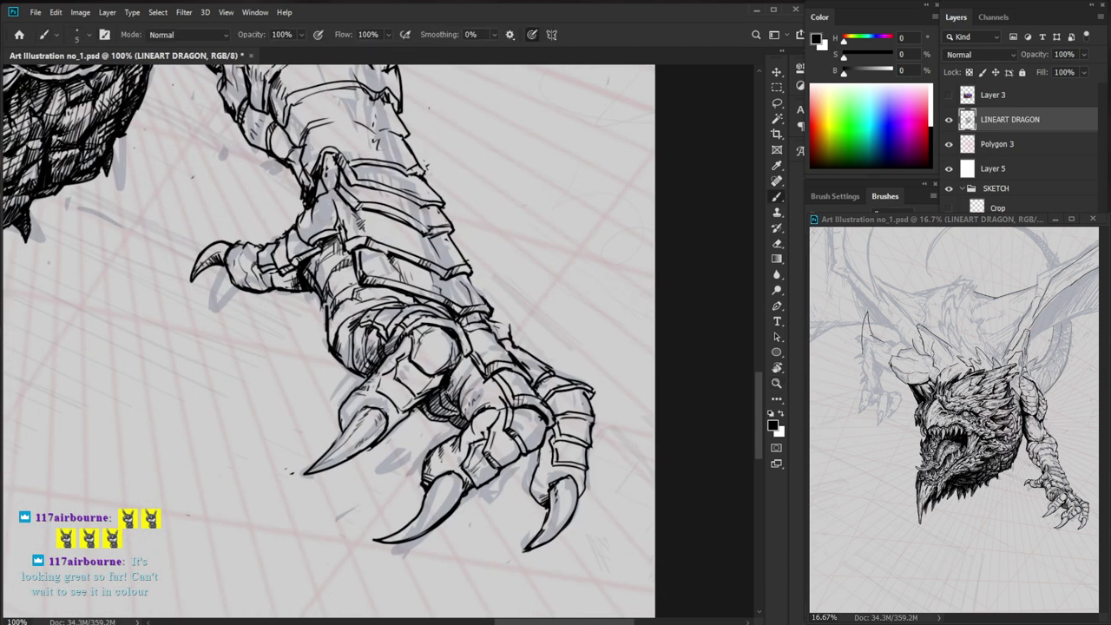
- Darken the gap between the index finger's knuckle and the middle finger with dense hatching
{"action": "mouse_move", "coordinate": [474, 355]}
{"action": "left_mouse_down"}
{"action": "mouse_move", "coordinate": [458, 375]}
{"action": "mouse_move", "coordinate": [468, 367]}
{"action": "mouse_move", "coordinate": [473, 390]}
{"action": "left_mouse_up"}
{"action": "left_click_drag", "start_coordinate": [485, 381], "coordinate": [459, 379]}
{"action": "mouse_move", "coordinate": [476, 375]}
{"action": "left_mouse_down"}
{"action": "mouse_move", "coordinate": [460, 389]}
{"action": "mouse_move", "coordinate": [473, 376]}
{"action": "left_mouse_up"}
{"action": "left_click_drag", "start_coordinate": [469, 465], "coordinate": [428, 465]}
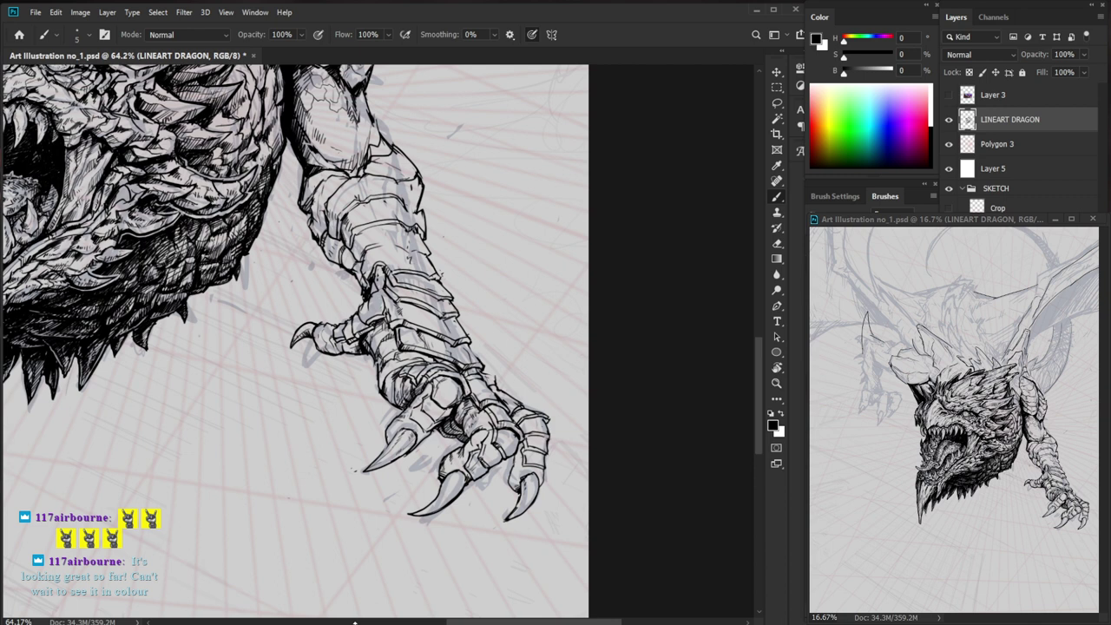
- Add texture and shading strokes to the thumb and its joint plates, trimming them with the eraser
{"action": "scroll", "coordinate": [413, 439], "scroll_direction": "up", "scroll_amount": 3}
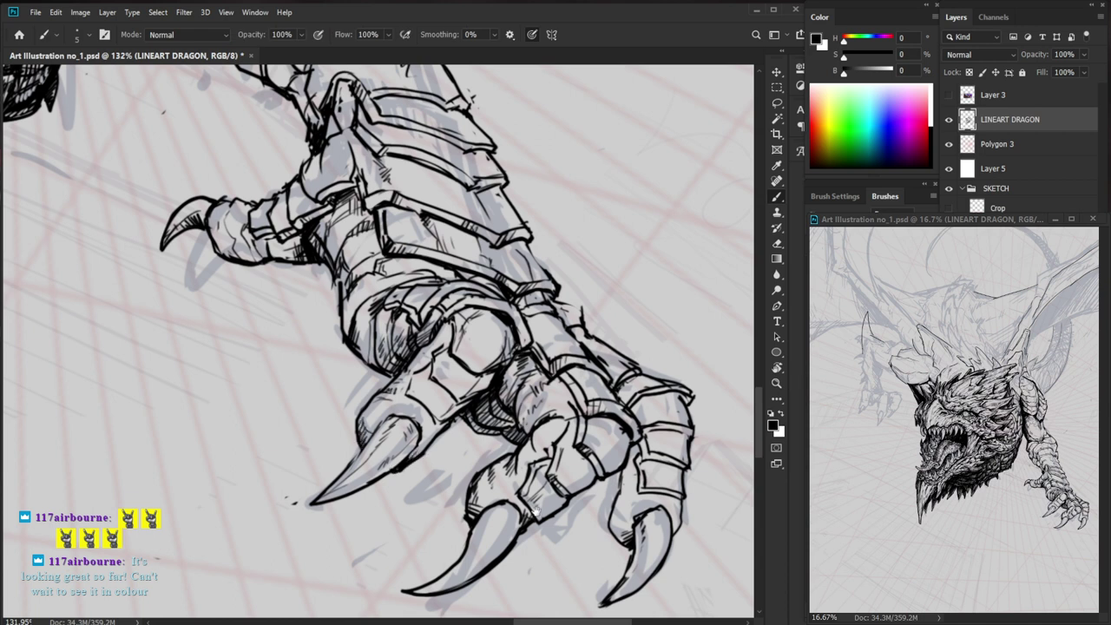
{"action": "left_click_drag", "start_coordinate": [494, 468], "coordinate": [519, 475]}
{"action": "key", "text": "e"}
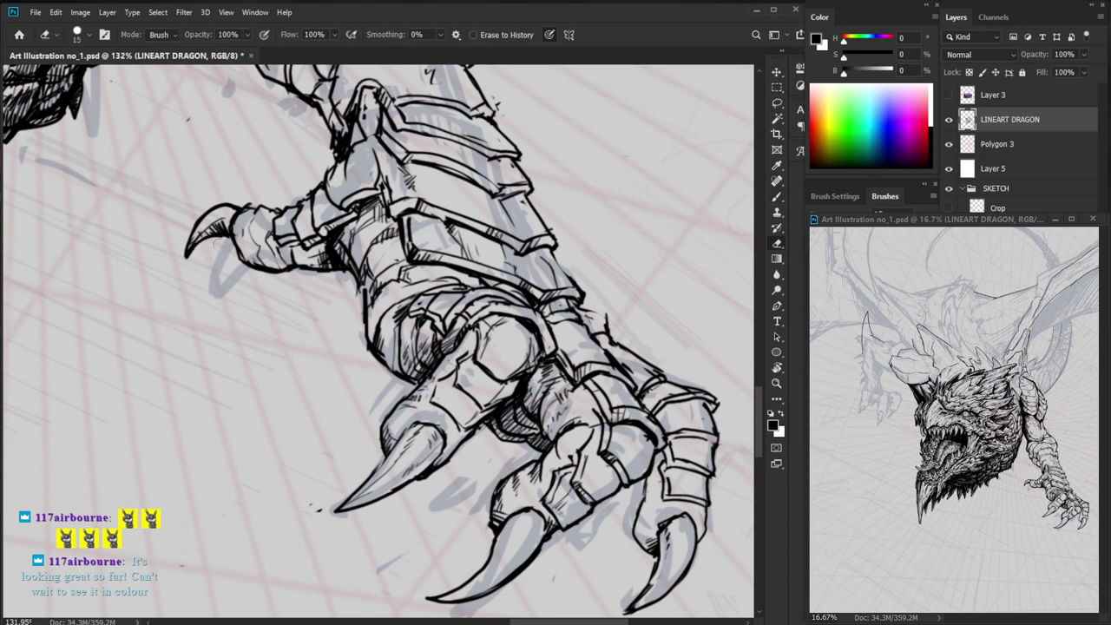
{"action": "key", "text": "b"}
{"action": "left_click_drag", "start_coordinate": [233, 231], "coordinate": [306, 221]}
{"action": "mouse_move", "coordinate": [302, 217]}
{"action": "left_mouse_down"}
{"action": "mouse_move", "coordinate": [302, 297]}
{"action": "mouse_move", "coordinate": [325, 290]}
{"action": "mouse_move", "coordinate": [314, 294]}
{"action": "left_mouse_up"}
{"action": "key", "text": "e"}
{"action": "key", "text": "b"}
{"action": "key", "text": "e"}
{"action": "key", "text": "b"}
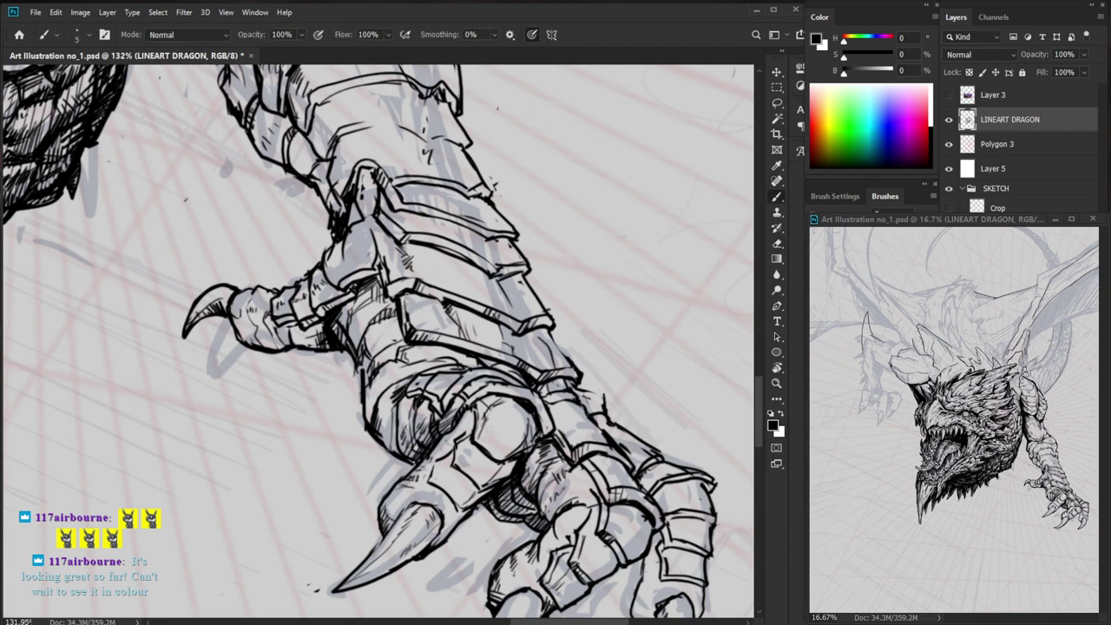
- Thicken the inner edge of the large wrist plate with short dark strokes
{"action": "key", "text": "e"}
{"action": "key", "text": "b"}
{"action": "left_click_drag", "start_coordinate": [401, 306], "coordinate": [408, 327]}
{"action": "key", "text": "z"}
{"action": "left_click_drag", "start_coordinate": [465, 332], "coordinate": [394, 425]}
{"action": "left_click_drag", "start_coordinate": [638, 428], "coordinate": [558, 449]}
{"action": "scroll", "coordinate": [521, 354], "scroll_direction": "up", "scroll_amount": 5}
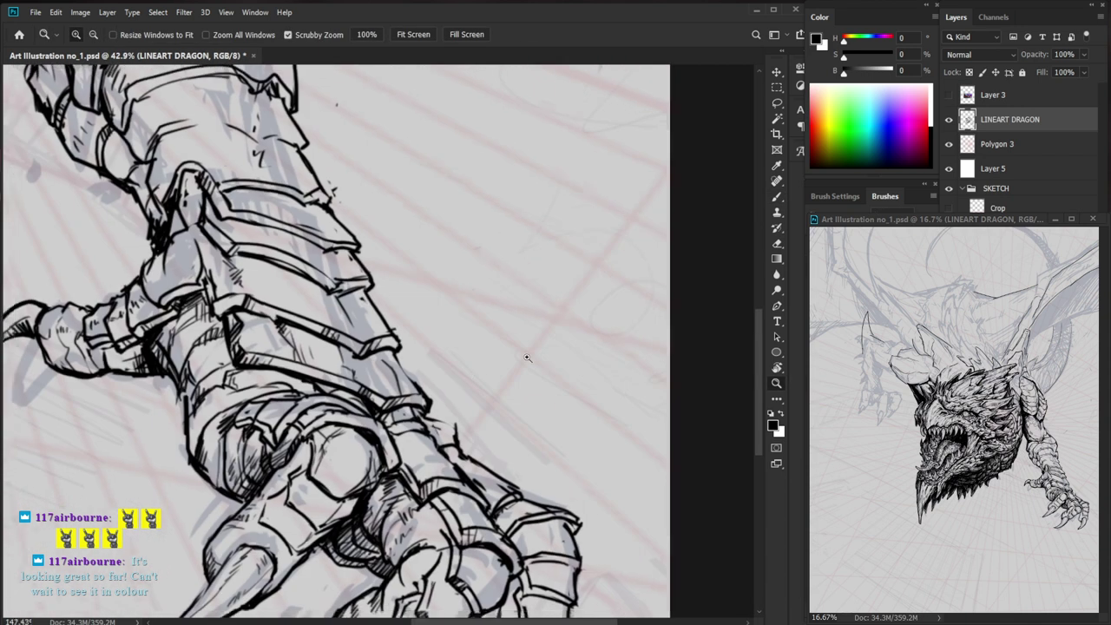
{"action": "key", "text": "b"}
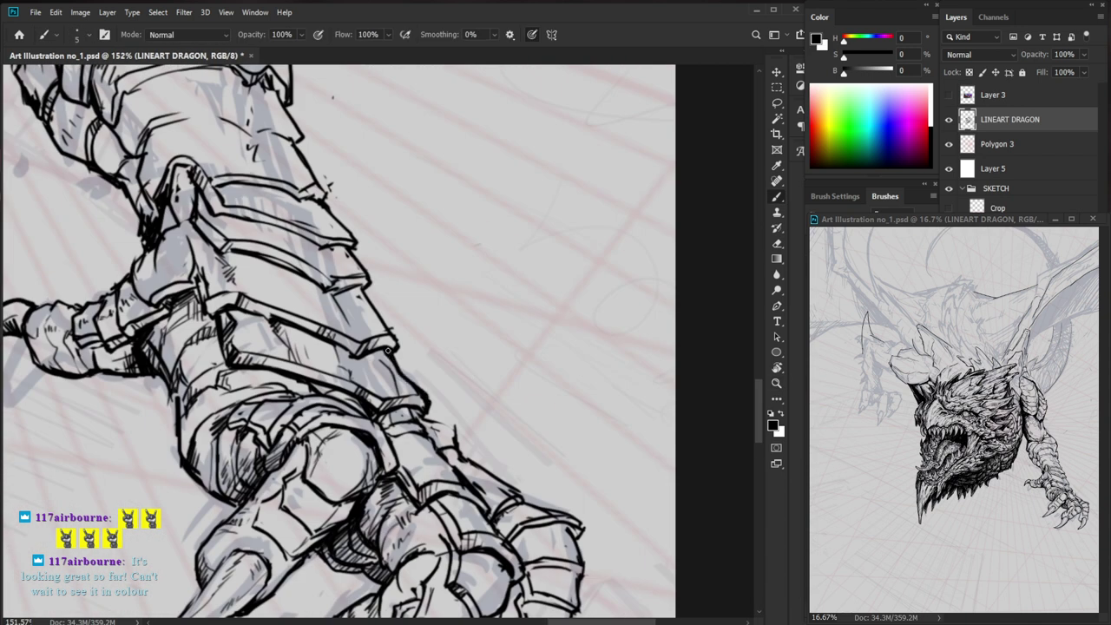
- Clean up the rough lines where the outermost finger joins the wrist plates
{"action": "key", "text": "e"}
{"action": "key", "text": "z"}
{"action": "scroll", "coordinate": [416, 401], "scroll_direction": "down", "scroll_amount": 5}
{"action": "scroll", "coordinate": [540, 417], "scroll_direction": "up", "scroll_amount": 3}
{"action": "scroll", "coordinate": [557, 395], "scroll_direction": "up", "scroll_amount": 2}
{"action": "key", "text": "b"}
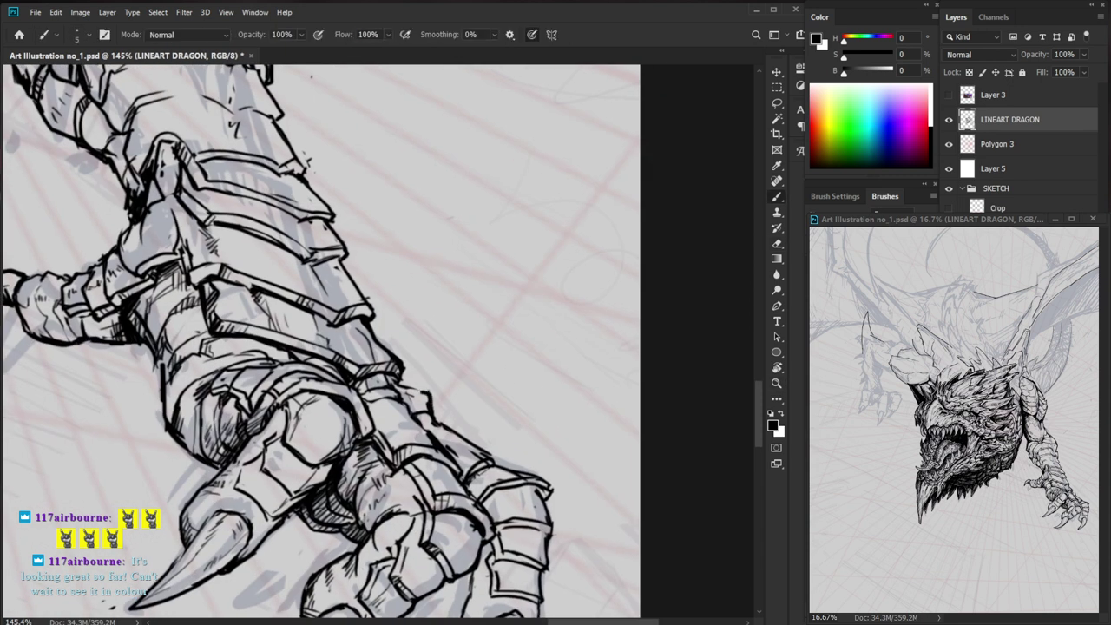
{"action": "key", "text": "e"}
{"action": "mouse_move", "coordinate": [416, 405]}
{"action": "left_mouse_down"}
{"action": "mouse_move", "coordinate": [436, 419]}
{"action": "mouse_move", "coordinate": [364, 387]}
{"action": "mouse_move", "coordinate": [368, 410]}
{"action": "mouse_move", "coordinate": [382, 411]}
{"action": "left_mouse_up"}
{"action": "key", "text": "b"}
{"action": "key", "text": "e"}
{"action": "key", "text": "b"}
- Ink the small hooked plate at the base of the outermost finger
{"action": "key", "text": "z"}
{"action": "mouse_move", "coordinate": [462, 446]}
{"action": "left_mouse_down"}
{"action": "mouse_move", "coordinate": [391, 447]}
{"action": "mouse_move", "coordinate": [538, 459]}
{"action": "left_mouse_up"}
{"action": "key", "text": "b"}
{"action": "mouse_move", "coordinate": [418, 375]}
{"action": "left_mouse_down"}
{"action": "mouse_move", "coordinate": [438, 404]}
{"action": "mouse_move", "coordinate": [443, 455]}
{"action": "left_mouse_up"}
{"action": "key", "text": "z"}
{"action": "left_click_drag", "start_coordinate": [562, 455], "coordinate": [507, 492]}
{"action": "left_click_drag", "start_coordinate": [579, 565], "coordinate": [529, 500]}
{"action": "scroll", "coordinate": [553, 449], "scroll_direction": "up", "scroll_amount": 4}
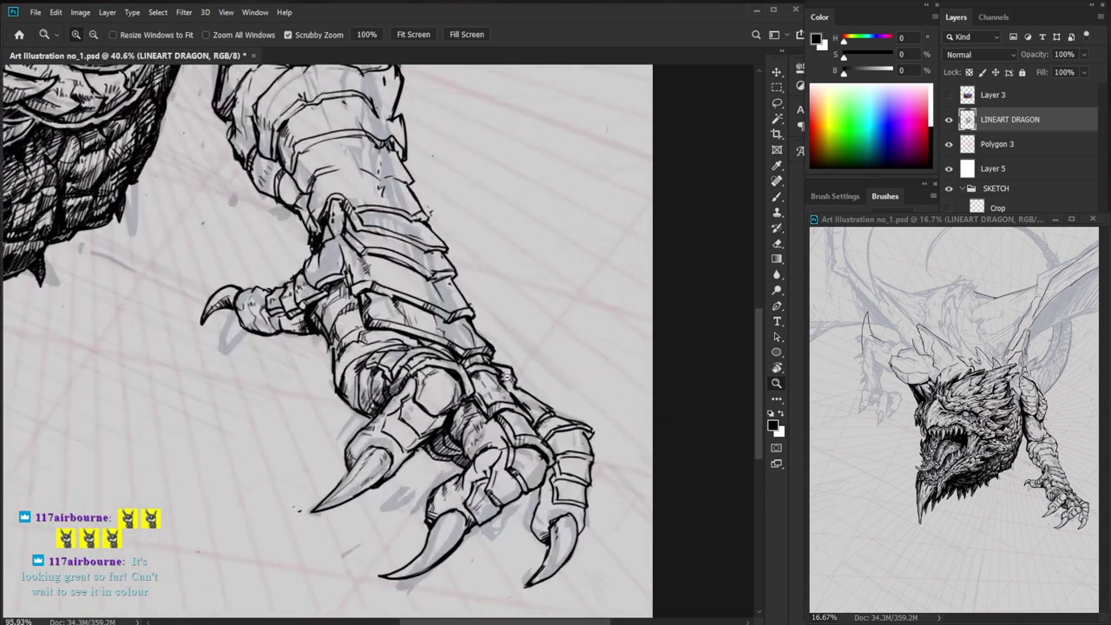
- Add hatching along the index finger's plates below its rounded knuckle
{"action": "left_click_drag", "start_coordinate": [474, 313], "coordinate": [493, 340]}
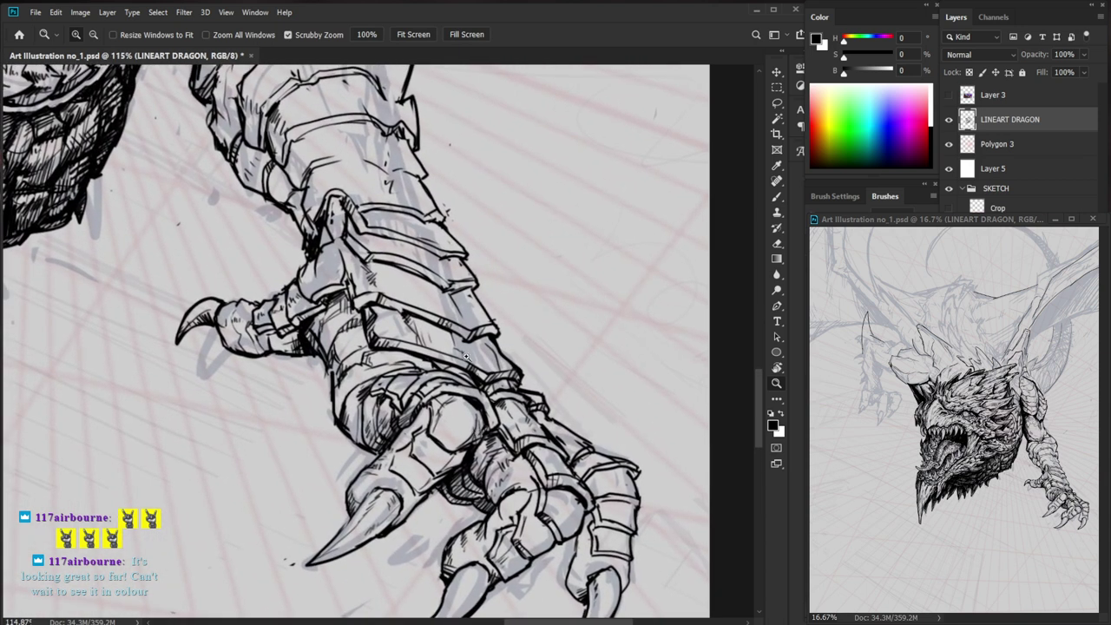
{"action": "scroll", "coordinate": [443, 462], "scroll_direction": "up", "scroll_amount": 3}
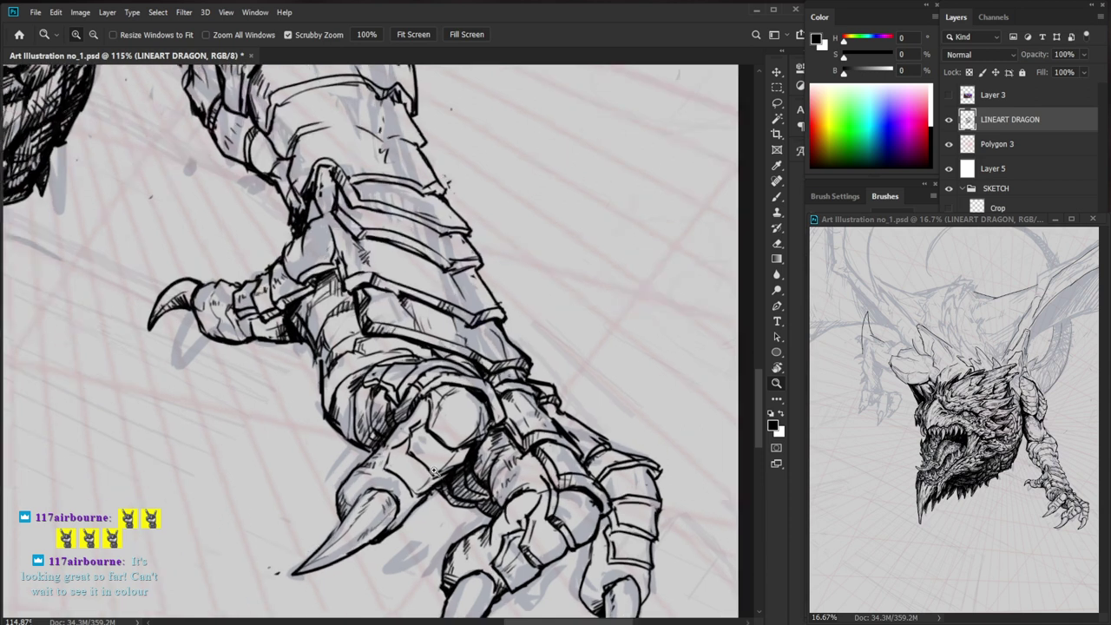
{"action": "key", "text": "b"}
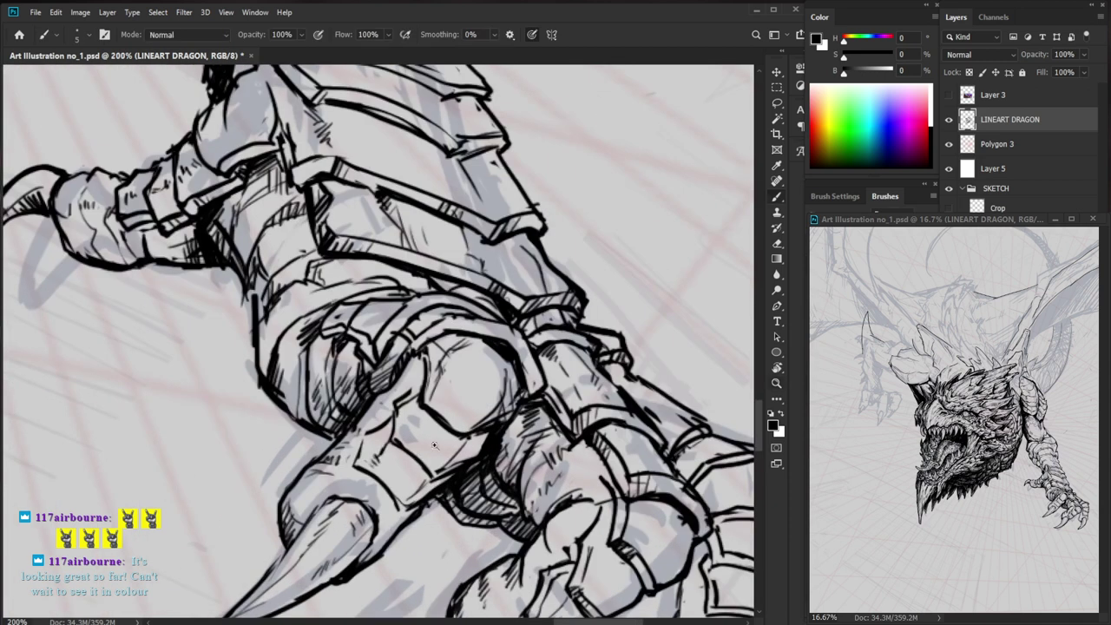
{"action": "scroll", "coordinate": [416, 425], "scroll_direction": "down", "scroll_amount": 3}
{"action": "scroll", "coordinate": [416, 423], "scroll_direction": "up", "scroll_amount": 1}
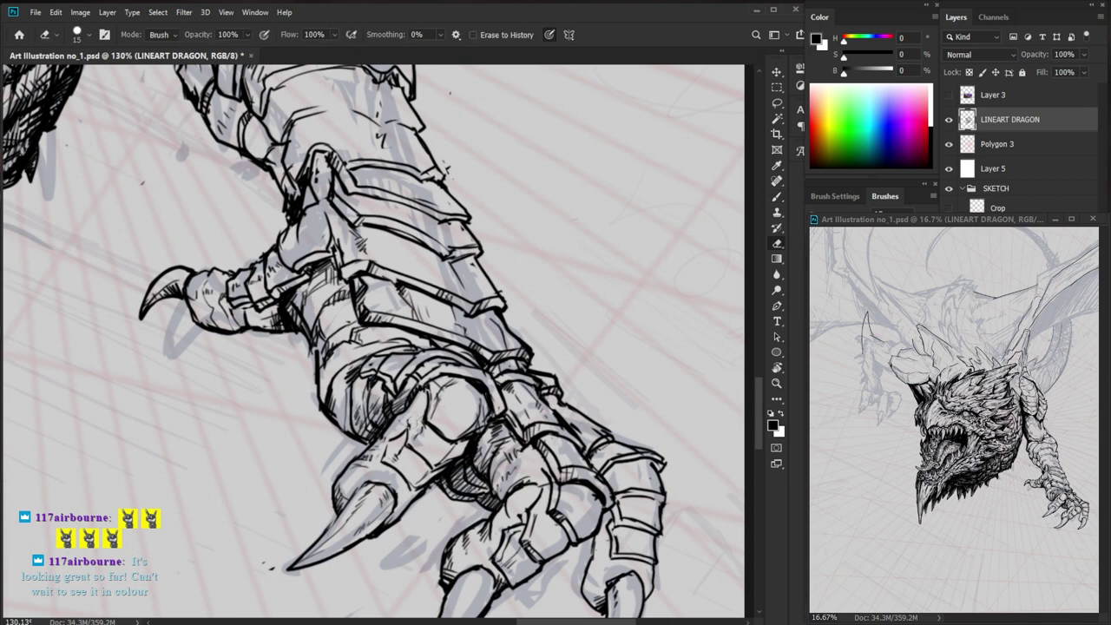
{"action": "mouse_move", "coordinate": [422, 405]}
{"action": "left_mouse_down"}
{"action": "mouse_move", "coordinate": [406, 436]}
{"action": "mouse_move", "coordinate": [450, 450]}
{"action": "left_mouse_up"}
- Reduce the eraser size to 5 and touch up the lines around the index finger's knuckle
{"action": "key", "text": "e"}
{"action": "key", "text": "bracketleft"}
{"action": "key", "text": "bracketleft"}
{"action": "key", "text": "bracketleft"}
{"action": "key", "text": "bracketleft"}
{"action": "key", "text": "bracketleft"}
{"action": "key", "text": "bracketleft"}
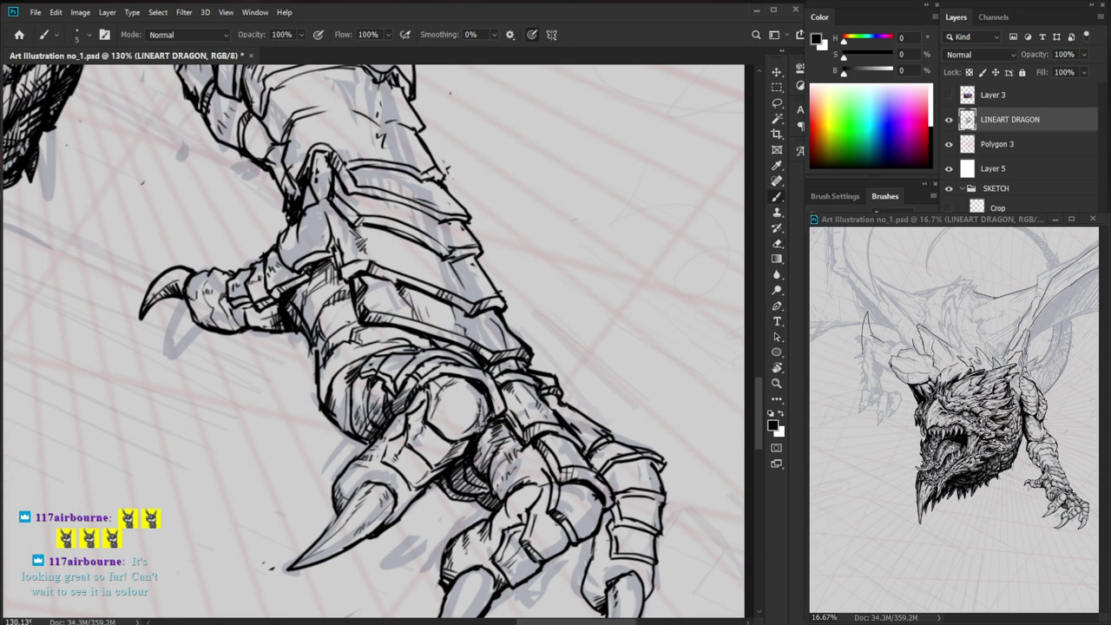
{"action": "mouse_move", "coordinate": [479, 403]}
{"action": "left_mouse_down"}
{"action": "mouse_move", "coordinate": [478, 419]}
{"action": "mouse_move", "coordinate": [481, 410]}
{"action": "left_mouse_up"}
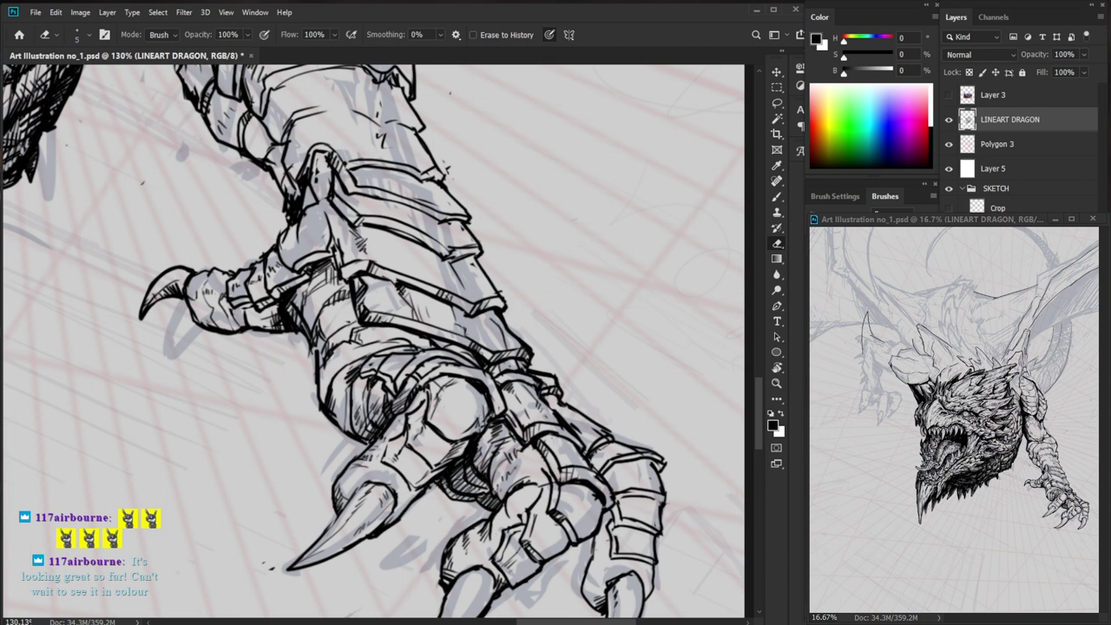
{"action": "key", "text": "b"}
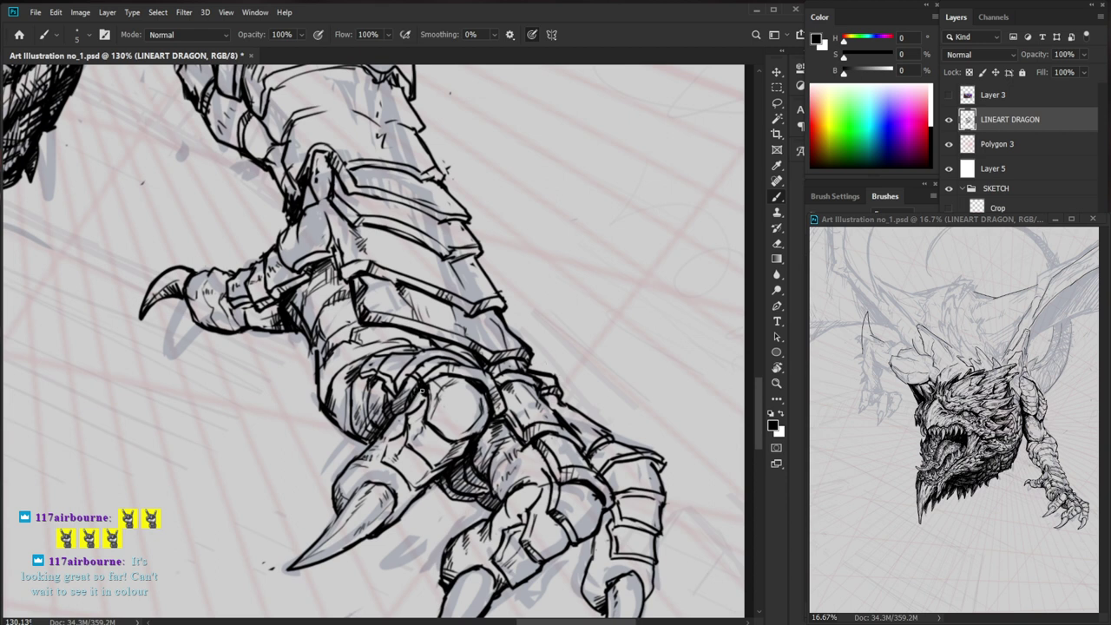
- Touch up the shading on the middle finger's base and knuckle plates with brush and eraser
{"action": "key", "text": "ctrl+space"}
{"action": "left_click_drag", "start_coordinate": [466, 406], "coordinate": [421, 406]}
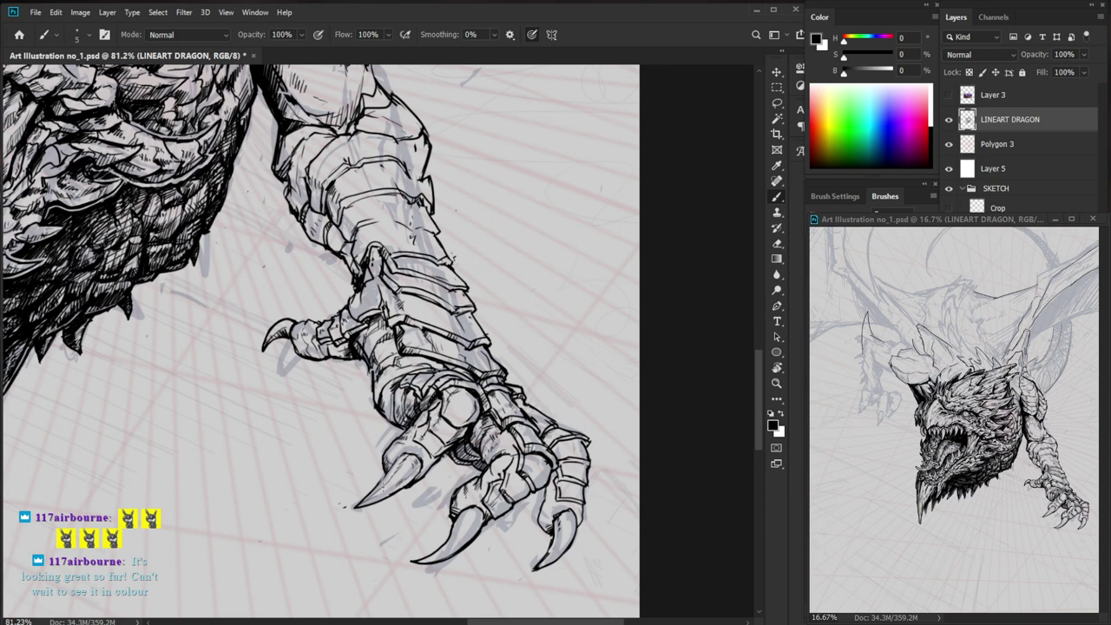
{"action": "scroll", "coordinate": [436, 460], "scroll_direction": "up", "scroll_amount": 2}
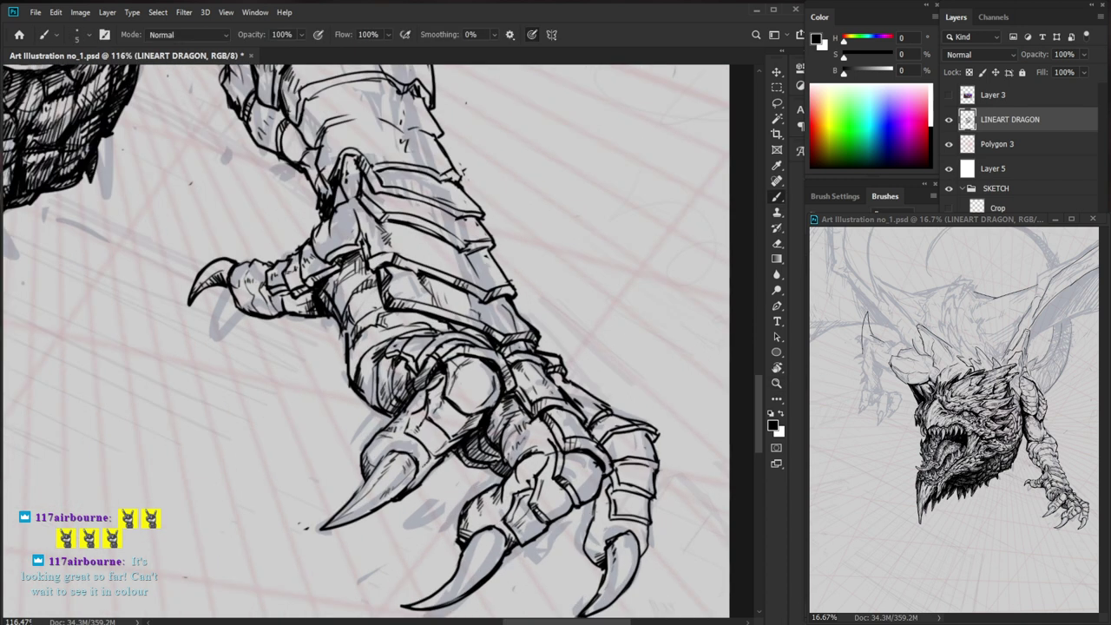
{"action": "key", "text": "e"}
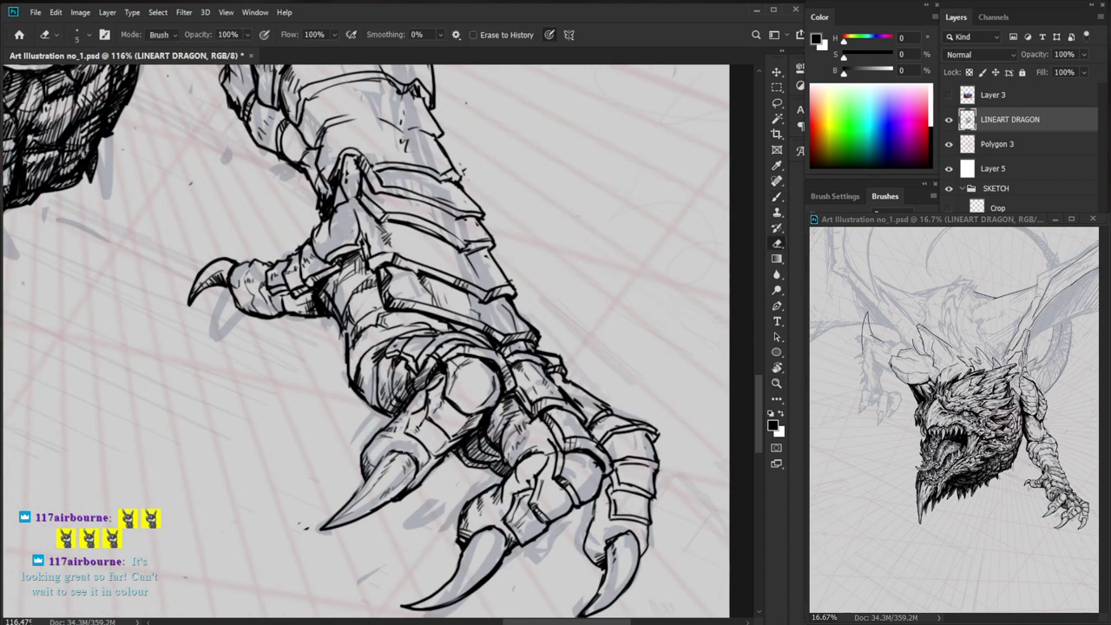
{"action": "key", "text": "b"}
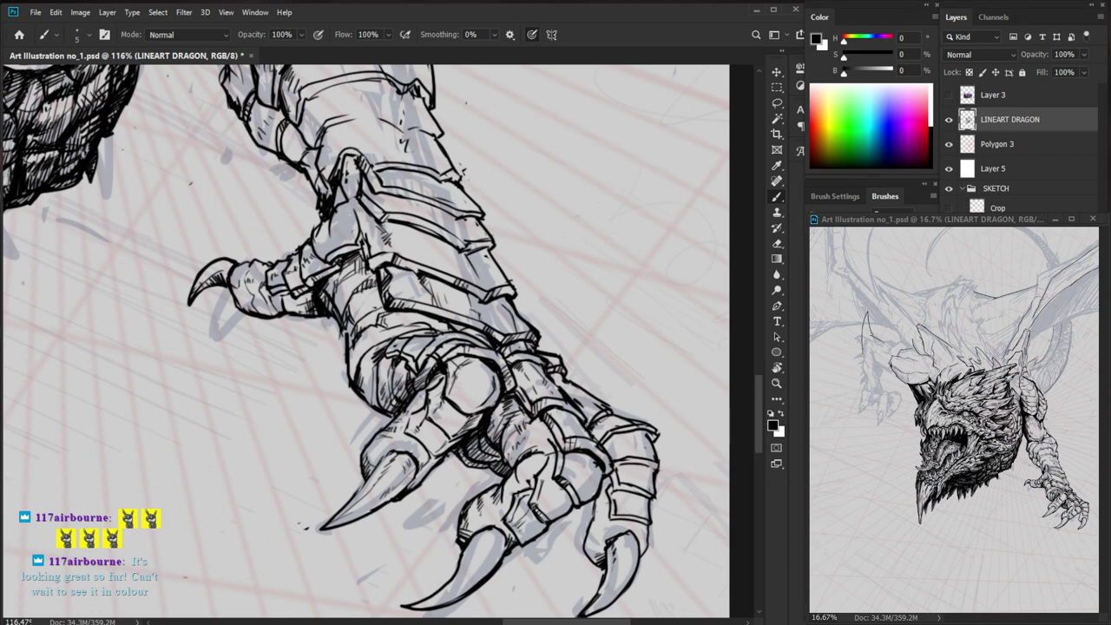
{"action": "key", "text": "e"}
{"action": "key", "text": "b"}
- Refine the middle finger's claw outline down to its tip with brush and eraser
{"action": "key", "text": "ctrl+space"}
{"action": "left_click_drag", "start_coordinate": [545, 476], "coordinate": [486, 476]}
{"action": "key", "text": "space"}
{"action": "left_click_drag", "start_coordinate": [648, 528], "coordinate": [585, 444]}
{"action": "key", "text": "ctrl+space"}
{"action": "left_click_drag", "start_coordinate": [481, 433], "coordinate": [530, 433]}
{"action": "key", "text": "e"}
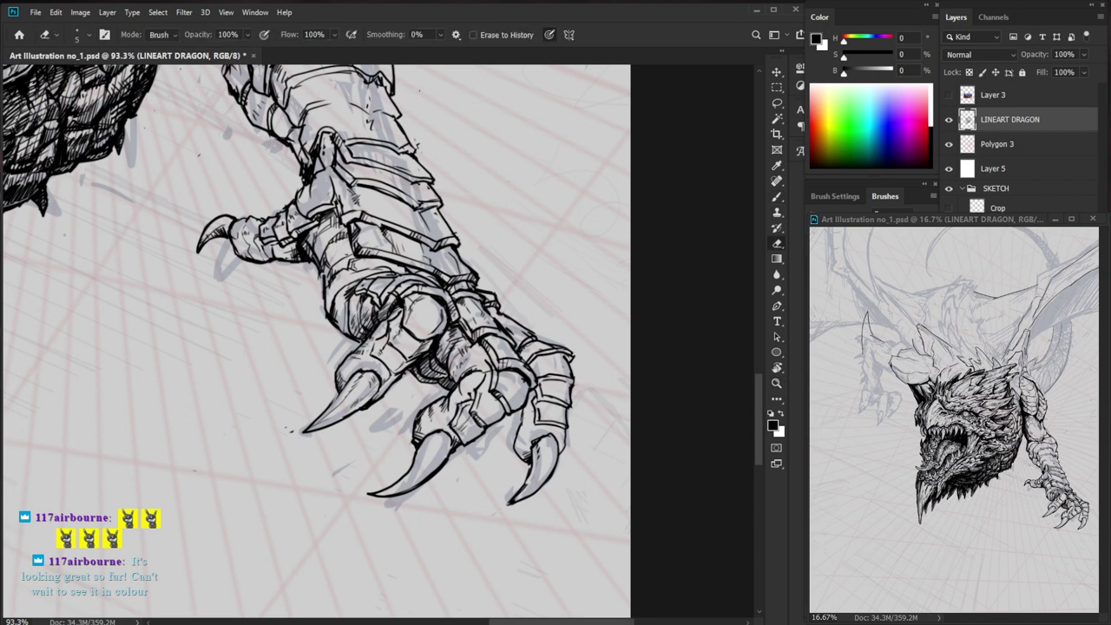
{"action": "key", "text": "b"}
{"action": "key", "text": "e"}
{"action": "key", "text": "b"}
{"action": "key", "text": "e"}
{"action": "left_click_drag", "start_coordinate": [412, 465], "coordinate": [368, 495]}
{"action": "key", "text": "b"}
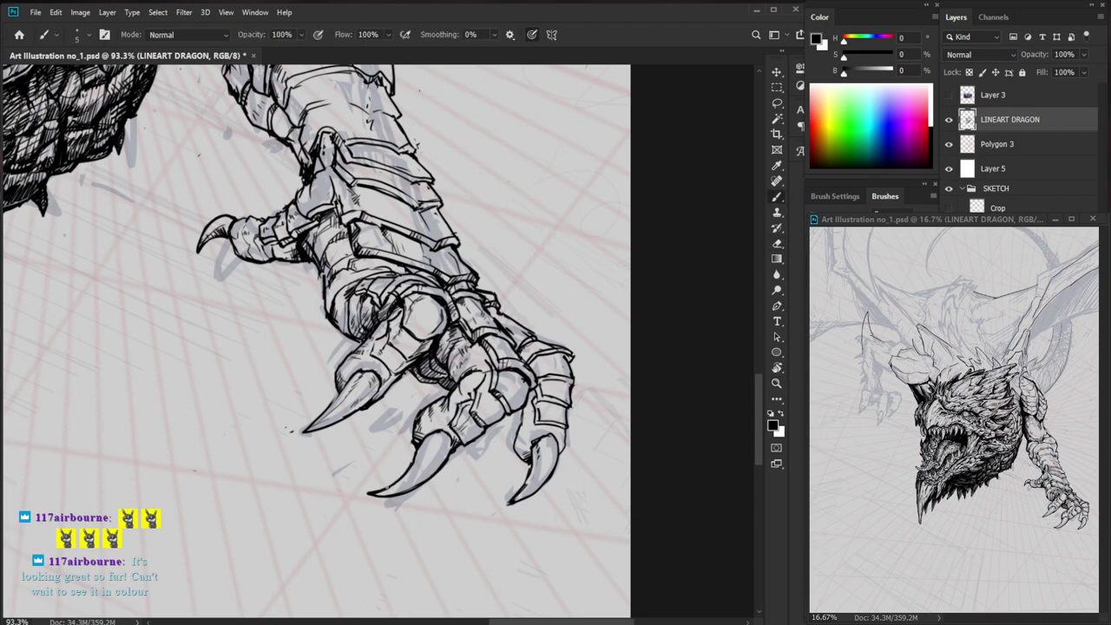
- Add shading strokes along the length of the middle finger's claw
{"action": "key", "text": "e"}
{"action": "key", "text": "b"}
{"action": "key", "text": "z"}
{"action": "left_click_drag", "start_coordinate": [358, 412], "coordinate": [381, 412]}
{"action": "key", "text": "b"}
{"action": "mouse_move", "coordinate": [443, 444]}
{"action": "left_mouse_down"}
{"action": "mouse_move", "coordinate": [431, 474]}
{"action": "mouse_move", "coordinate": [441, 458]}
{"action": "mouse_move", "coordinate": [449, 471]}
{"action": "mouse_move", "coordinate": [422, 495]}
{"action": "left_mouse_up"}
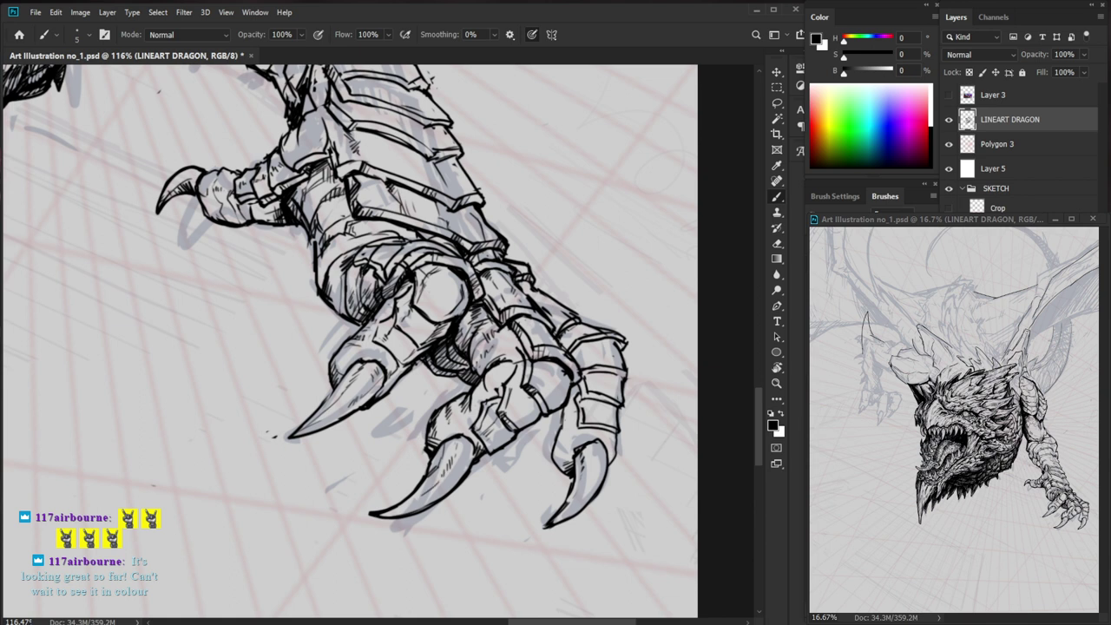
- Refine the outermost finger's claw outline at its tip and add shading inside the claw with brush and eraser
{"action": "key", "text": "e"}
{"action": "key", "text": "b"}
{"action": "left_click_drag", "start_coordinate": [647, 477], "coordinate": [576, 469]}
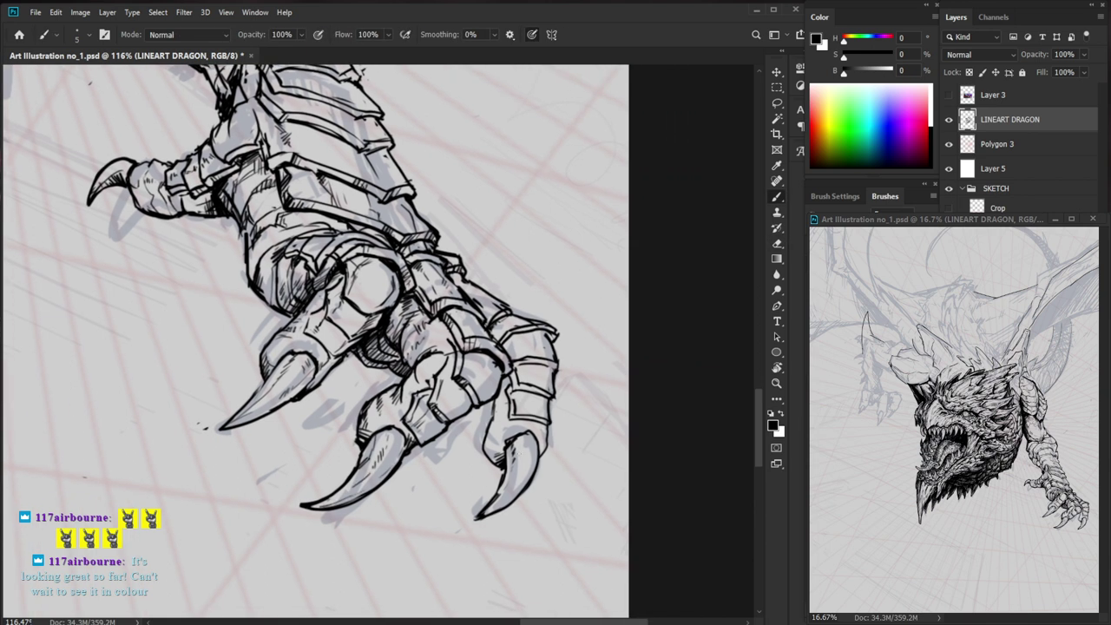
{"action": "key", "text": "e"}
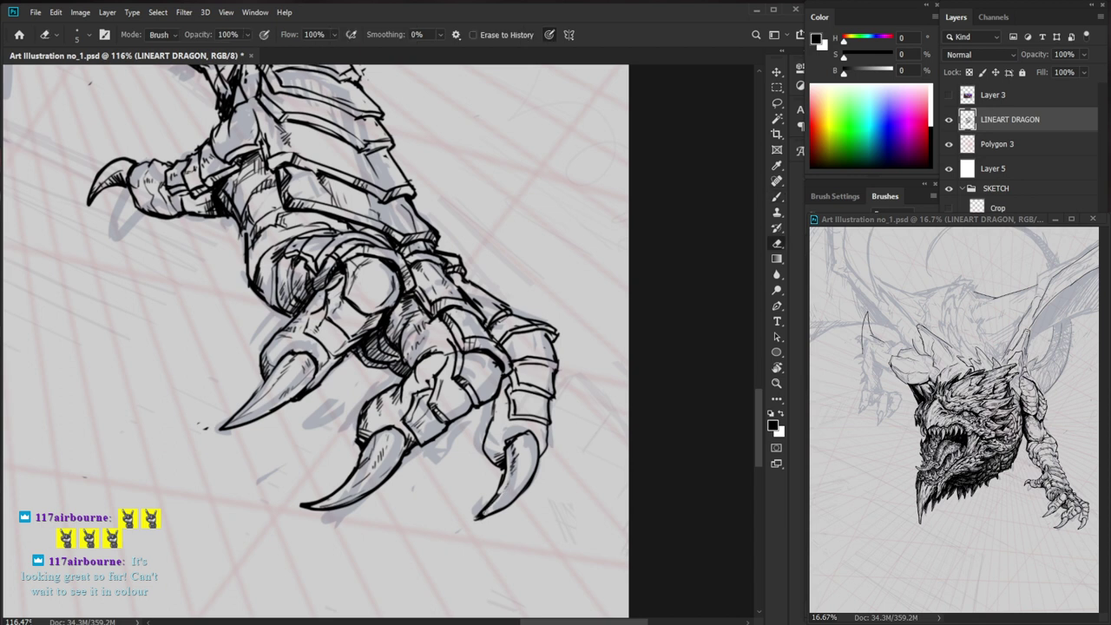
{"action": "mouse_move", "coordinate": [480, 512]}
{"action": "left_mouse_down"}
{"action": "mouse_move", "coordinate": [474, 519]}
{"action": "mouse_move", "coordinate": [513, 502]}
{"action": "mouse_move", "coordinate": [504, 507]}
{"action": "left_mouse_up"}
{"action": "key", "text": "b"}
{"action": "key", "text": "e"}
{"action": "key", "text": "b"}
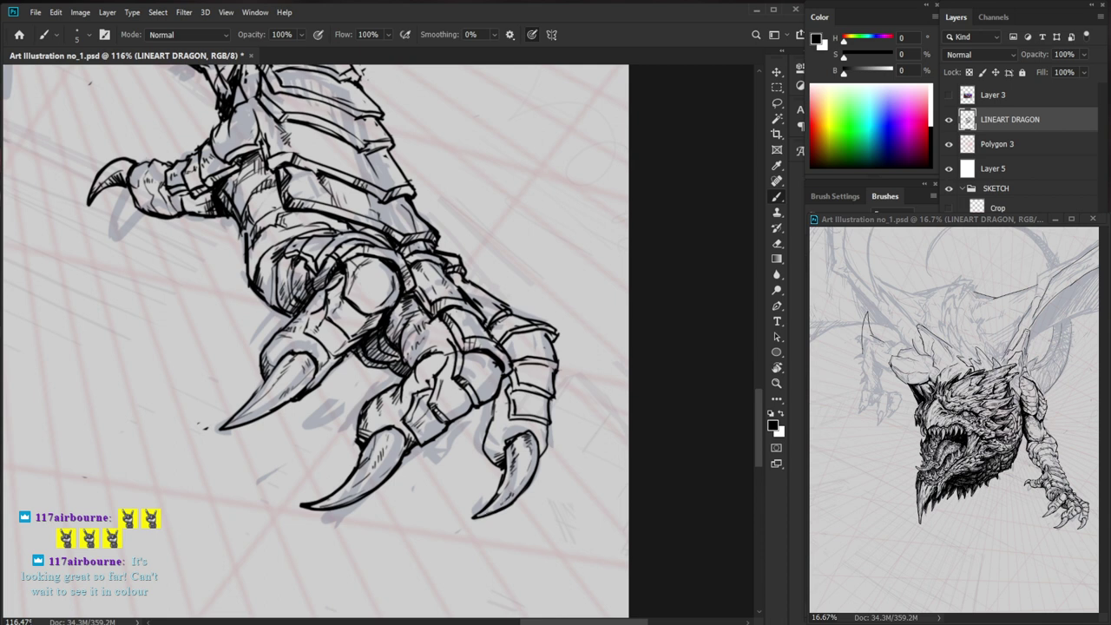
- Clean up the lines around the base of the outermost finger's claw with eraser and brush
{"action": "key", "text": "e"}
{"action": "key", "text": "b"}
{"action": "key", "text": "e"}
{"action": "mouse_move", "coordinate": [538, 432]}
{"action": "left_mouse_down"}
{"action": "mouse_move", "coordinate": [529, 447]}
{"action": "mouse_move", "coordinate": [547, 439]}
{"action": "mouse_move", "coordinate": [546, 452]}
{"action": "mouse_move", "coordinate": [539, 441]}
{"action": "left_mouse_up"}
{"action": "key", "text": "b"}
{"action": "key", "text": "e"}
{"action": "key", "text": "b"}
{"action": "key", "text": "z"}
{"action": "left_click_drag", "start_coordinate": [582, 438], "coordinate": [507, 439]}
{"action": "left_click_drag", "start_coordinate": [578, 422], "coordinate": [634, 422]}
{"action": "key", "text": "b"}
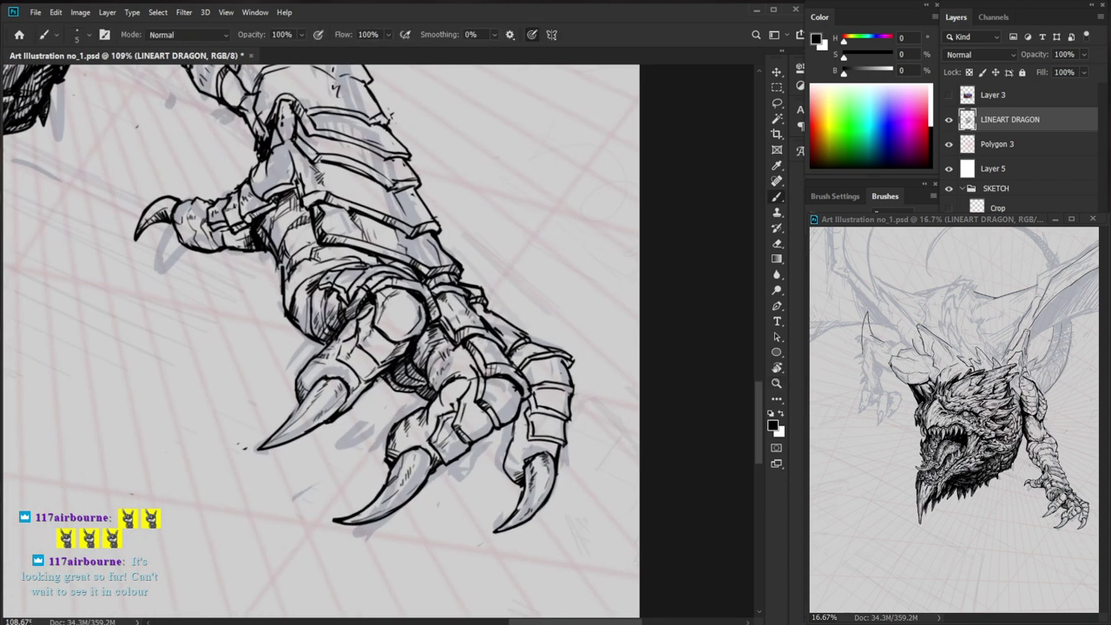
- Redraw the inner side of the outermost finger above its claw and fill it with hatching
{"action": "key", "text": "e"}
{"action": "mouse_move", "coordinate": [515, 435]}
{"action": "left_mouse_down"}
{"action": "mouse_move", "coordinate": [501, 465]}
{"action": "mouse_move", "coordinate": [514, 483]}
{"action": "left_mouse_up"}
{"action": "key", "text": "b"}
{"action": "left_click_drag", "start_coordinate": [514, 473], "coordinate": [477, 502]}
{"action": "mouse_move", "coordinate": [475, 460]}
{"action": "left_mouse_down"}
{"action": "mouse_move", "coordinate": [492, 466]}
{"action": "mouse_move", "coordinate": [470, 494]}
{"action": "left_mouse_up"}
{"action": "mouse_move", "coordinate": [483, 435]}
{"action": "left_mouse_down"}
{"action": "mouse_move", "coordinate": [494, 430]}
{"action": "mouse_move", "coordinate": [488, 468]}
{"action": "mouse_move", "coordinate": [495, 453]}
{"action": "left_mouse_up"}
{"action": "key", "text": "e"}
{"action": "key", "text": "b"}
{"action": "key", "text": "e"}
{"action": "key", "text": "b"}
{"action": "key", "text": "z"}
{"action": "mouse_move", "coordinate": [561, 434]}
{"action": "left_mouse_down"}
{"action": "mouse_move", "coordinate": [496, 438]}
{"action": "mouse_move", "coordinate": [543, 434]}
{"action": "mouse_move", "coordinate": [499, 469]}
{"action": "mouse_move", "coordinate": [642, 459]}
{"action": "left_mouse_up"}
{"action": "key", "text": "b"}
{"action": "key", "text": "z"}
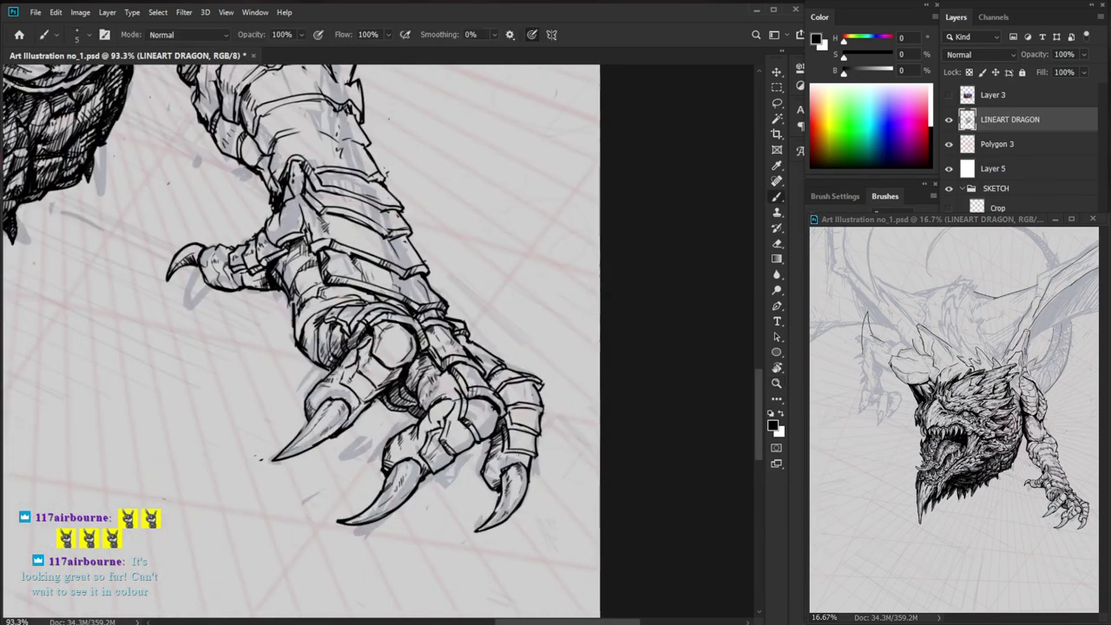
- Add brush touch-ups to the inner edge of the outermost finger where it meets the middle finger
{"action": "key", "text": "e"}
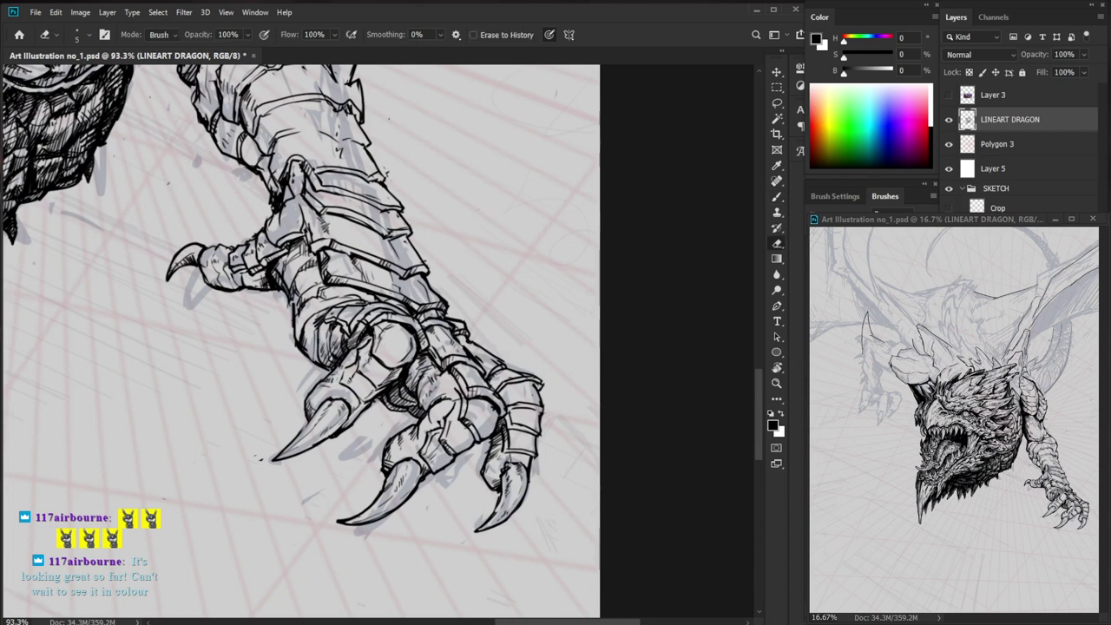
{"action": "key", "text": "z"}
{"action": "mouse_move", "coordinate": [524, 470]}
{"action": "left_mouse_down"}
{"action": "mouse_move", "coordinate": [549, 471]}
{"action": "mouse_move", "coordinate": [524, 466]}
{"action": "mouse_move", "coordinate": [516, 449]}
{"action": "mouse_move", "coordinate": [526, 443]}
{"action": "mouse_move", "coordinate": [527, 458]}
{"action": "left_mouse_up"}
{"action": "key", "text": "b"}
{"action": "key", "text": "e"}
{"action": "key", "text": "b"}
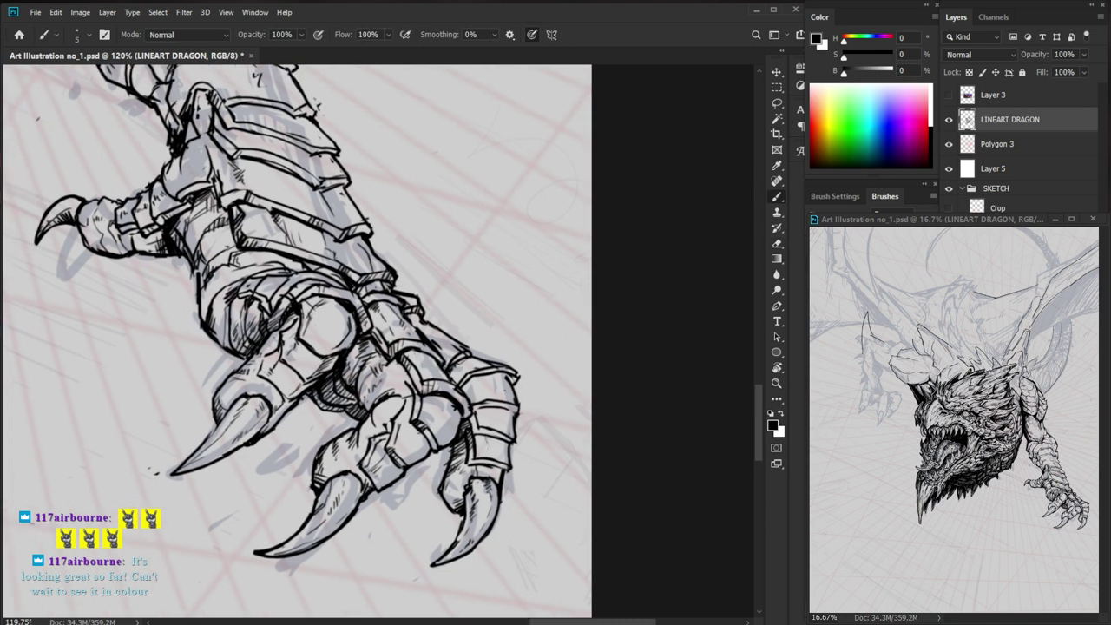
{"action": "left_click_drag", "start_coordinate": [482, 428], "coordinate": [475, 435]}
{"action": "left_click_drag", "start_coordinate": [487, 429], "coordinate": [481, 437]}
- Redraw the plate edge across the outermost finger and add short hatching to its top knuckle plate
{"action": "key", "text": "e"}
{"action": "key", "text": "ctrl+space"}
{"action": "mouse_move", "coordinate": [521, 418]}
{"action": "left_mouse_down"}
{"action": "mouse_move", "coordinate": [558, 418]}
{"action": "mouse_move", "coordinate": [508, 433]}
{"action": "left_mouse_up"}
{"action": "key", "text": "b"}
{"action": "key", "text": "e"}
{"action": "mouse_move", "coordinate": [449, 394]}
{"action": "left_mouse_down"}
{"action": "mouse_move", "coordinate": [505, 389]}
{"action": "mouse_move", "coordinate": [460, 385]}
{"action": "left_mouse_up"}
{"action": "key", "text": "b"}
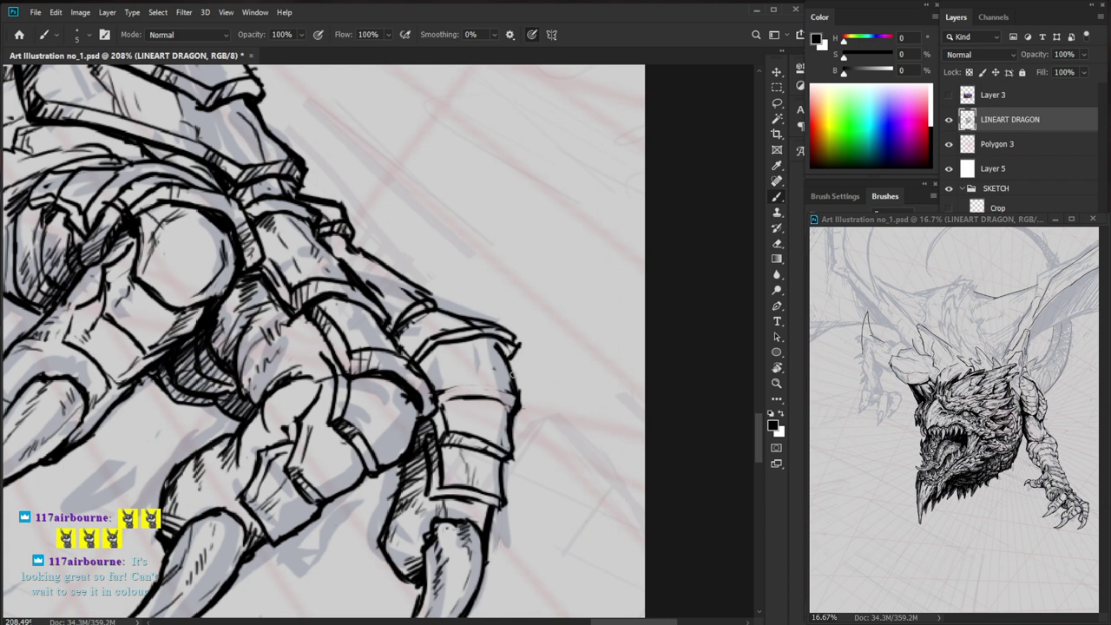
{"action": "mouse_move", "coordinate": [519, 396]}
{"action": "left_mouse_down"}
{"action": "mouse_move", "coordinate": [443, 385]}
{"action": "mouse_move", "coordinate": [444, 363]}
{"action": "mouse_move", "coordinate": [439, 404]}
{"action": "mouse_move", "coordinate": [460, 394]}
{"action": "left_mouse_up"}
{"action": "left_click_drag", "start_coordinate": [405, 329], "coordinate": [434, 334]}
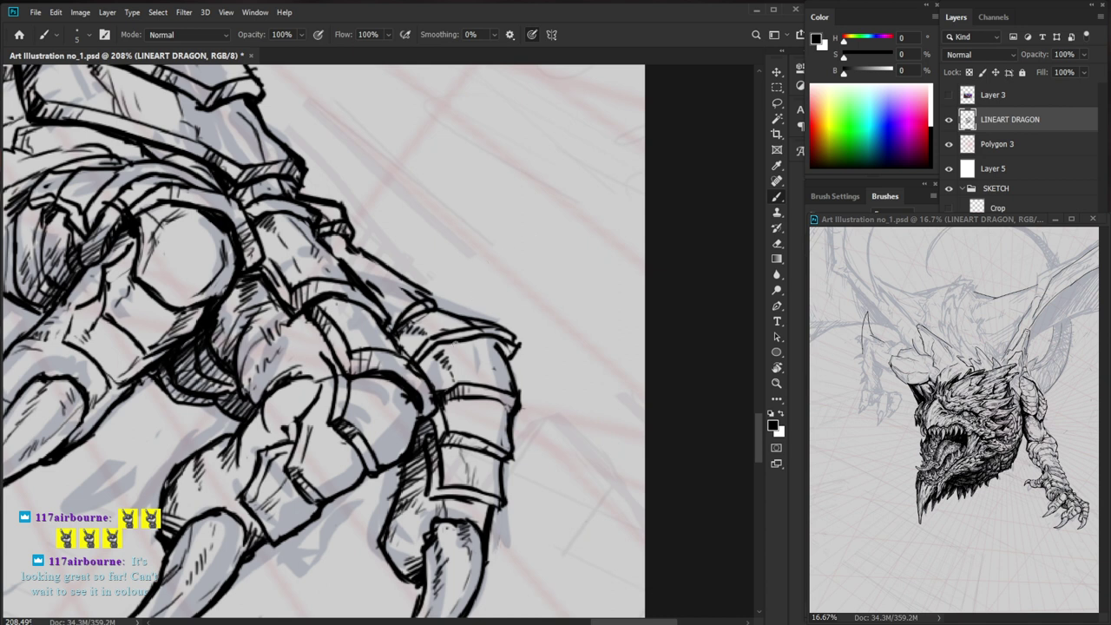
- Refine the rim and outer corner of the outermost finger's top knuckle plate with eraser and brush
{"action": "key", "text": "e"}
{"action": "mouse_move", "coordinate": [437, 360]}
{"action": "left_mouse_down"}
{"action": "mouse_move", "coordinate": [427, 353]}
{"action": "mouse_move", "coordinate": [441, 369]}
{"action": "mouse_move", "coordinate": [488, 335]}
{"action": "mouse_move", "coordinate": [438, 336]}
{"action": "mouse_move", "coordinate": [514, 350]}
{"action": "mouse_move", "coordinate": [484, 321]}
{"action": "left_mouse_up"}
{"action": "key", "text": "b"}
{"action": "key", "text": "e"}
{"action": "key", "text": "b"}
{"action": "key", "text": "e"}
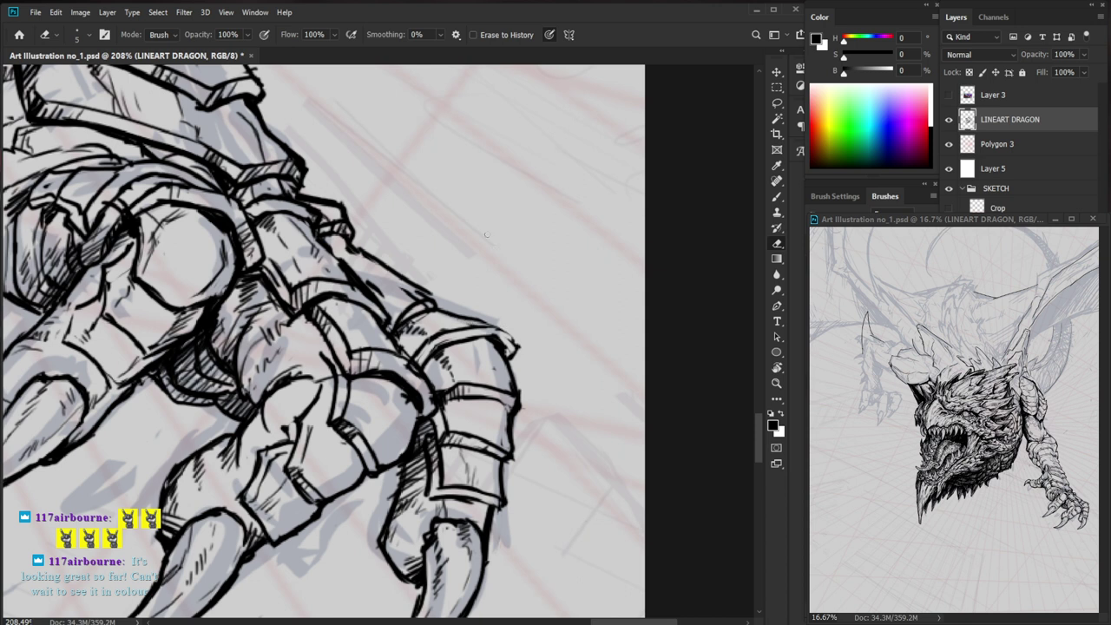
{"action": "key", "text": "b"}
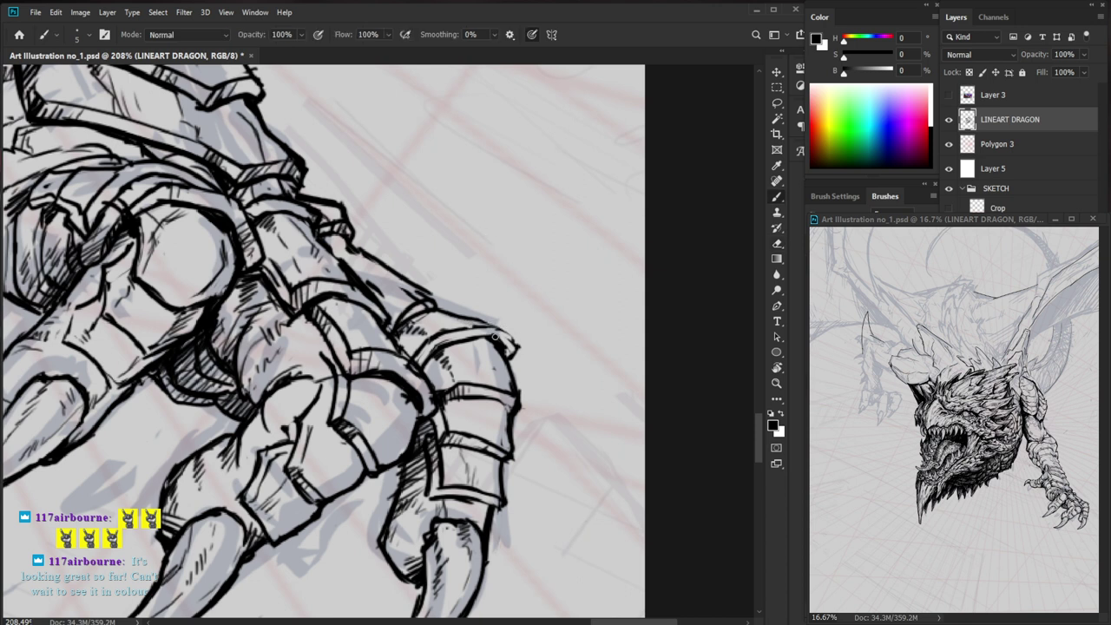
{"action": "mouse_move", "coordinate": [502, 336]}
{"action": "left_mouse_down"}
{"action": "mouse_move", "coordinate": [508, 350]}
{"action": "mouse_move", "coordinate": [534, 337]}
{"action": "mouse_move", "coordinate": [521, 381]}
{"action": "left_mouse_up"}
- Touch up the shaded fold at the base of the index finger with the brush
{"action": "key", "text": "z"}
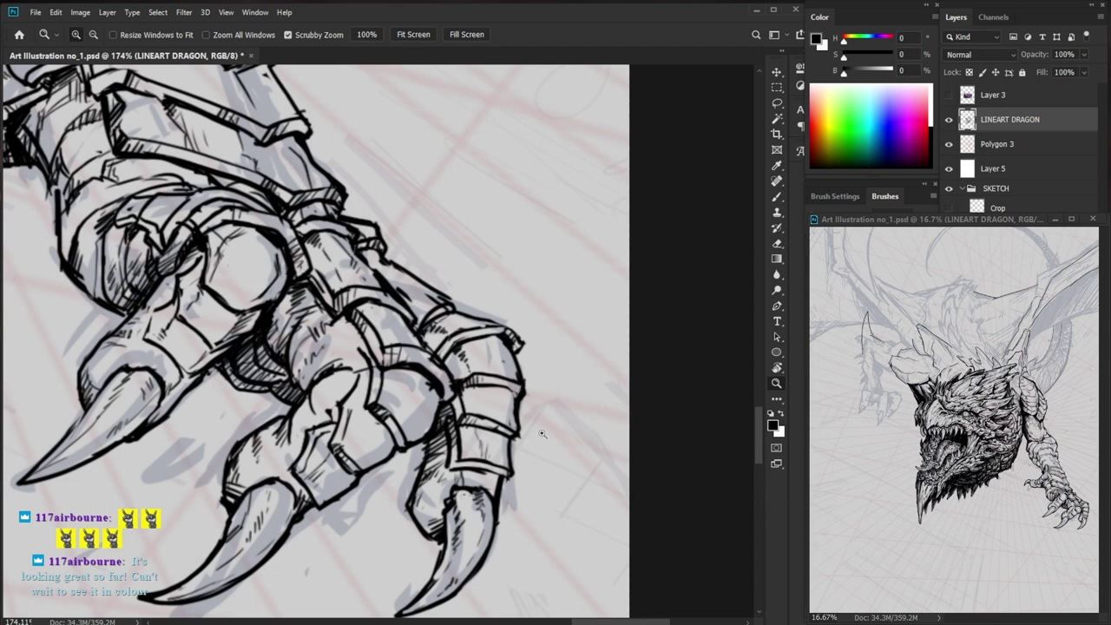
{"action": "key", "text": "b"}
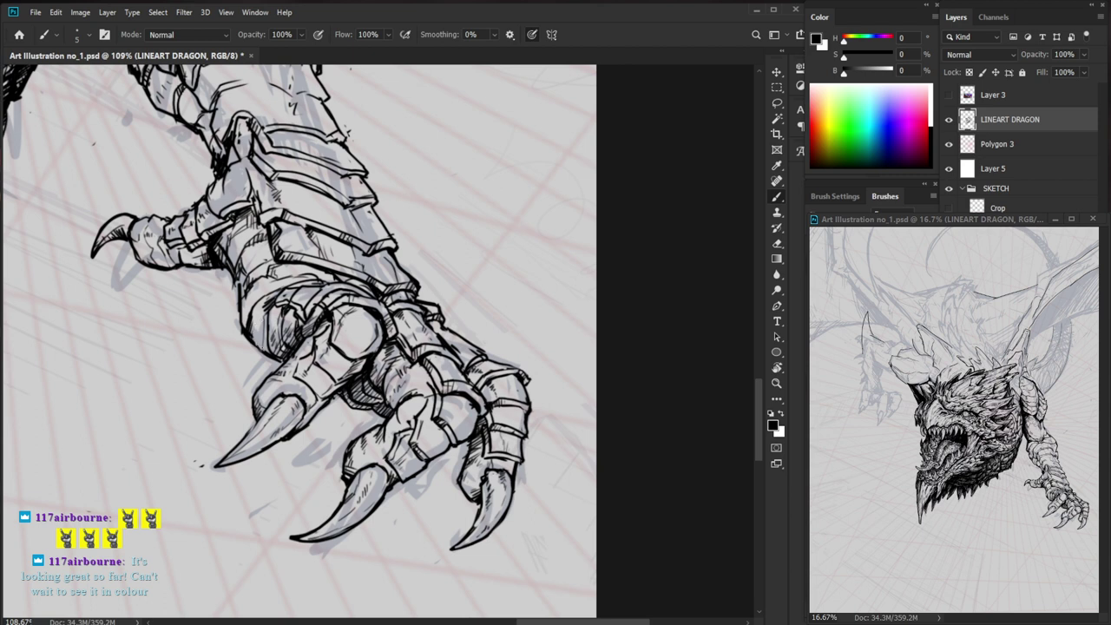
{"action": "left_click_drag", "start_coordinate": [262, 339], "coordinate": [269, 349]}
{"action": "key", "text": "z"}
{"action": "left_click_drag", "start_coordinate": [349, 431], "coordinate": [286, 431]}
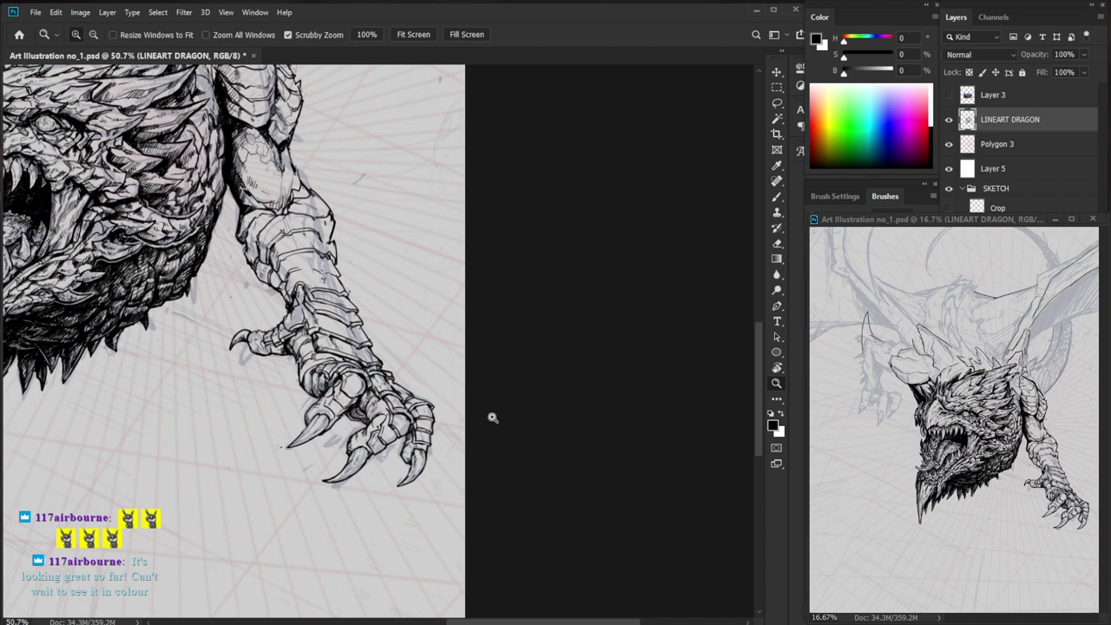
- Add dark strokes along the edges of the upper wrist plates and undo the last stroke
{"action": "left_click_drag", "start_coordinate": [286, 354], "coordinate": [343, 350]}
{"action": "key", "text": "e"}
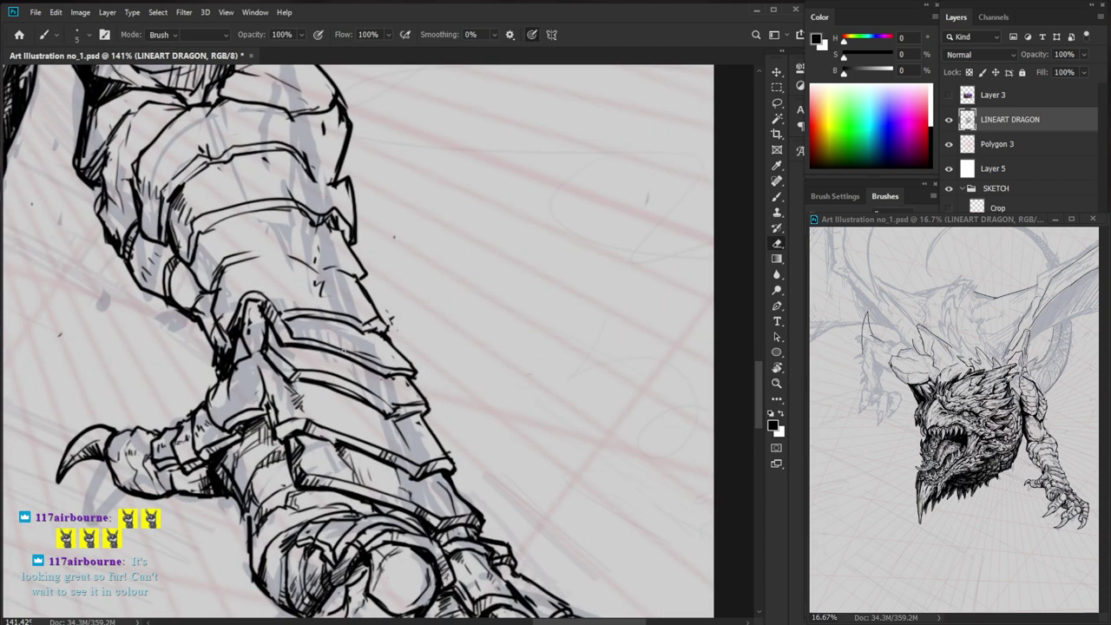
{"action": "key", "text": "b"}
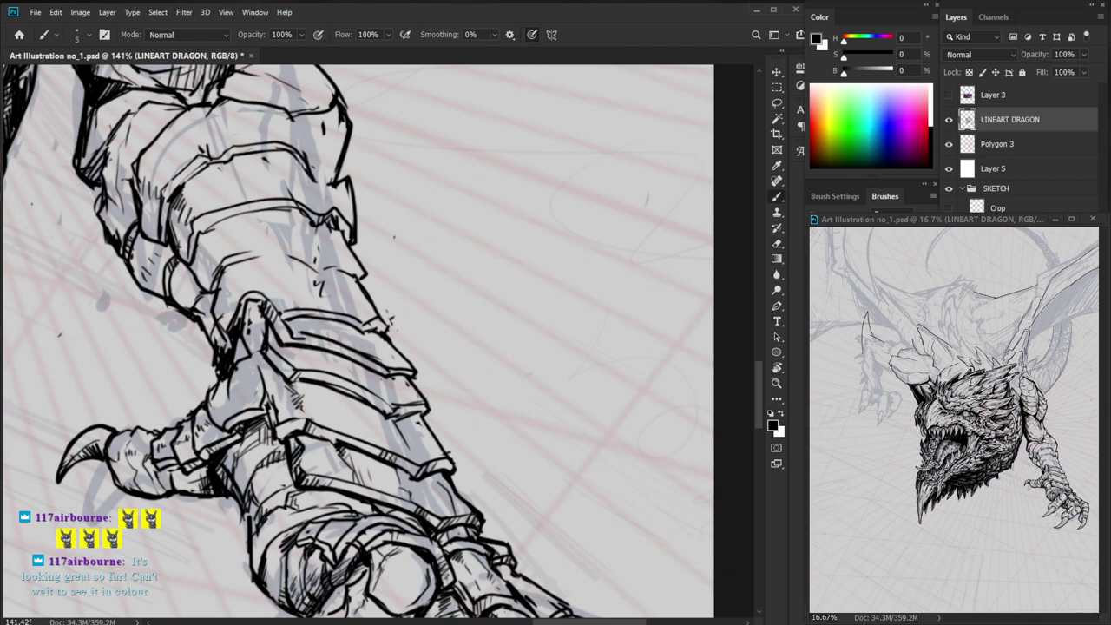
{"action": "left_click_drag", "start_coordinate": [301, 337], "coordinate": [286, 338]}
{"action": "left_click_drag", "start_coordinate": [389, 363], "coordinate": [412, 377]}
{"action": "left_click_drag", "start_coordinate": [411, 378], "coordinate": [321, 352]}
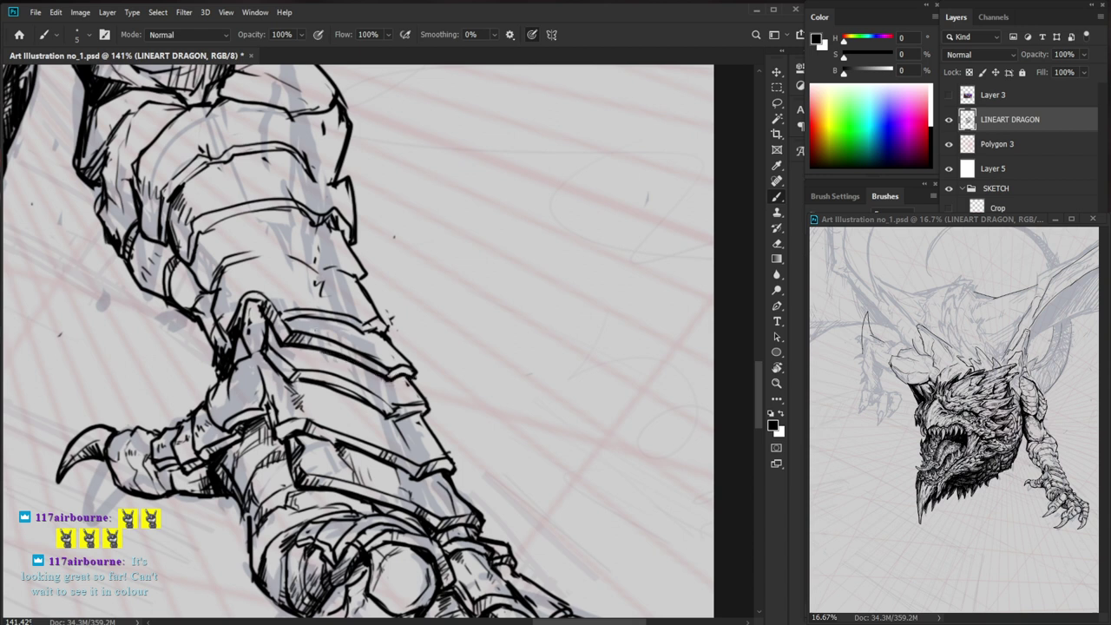
{"action": "key", "text": "e"}
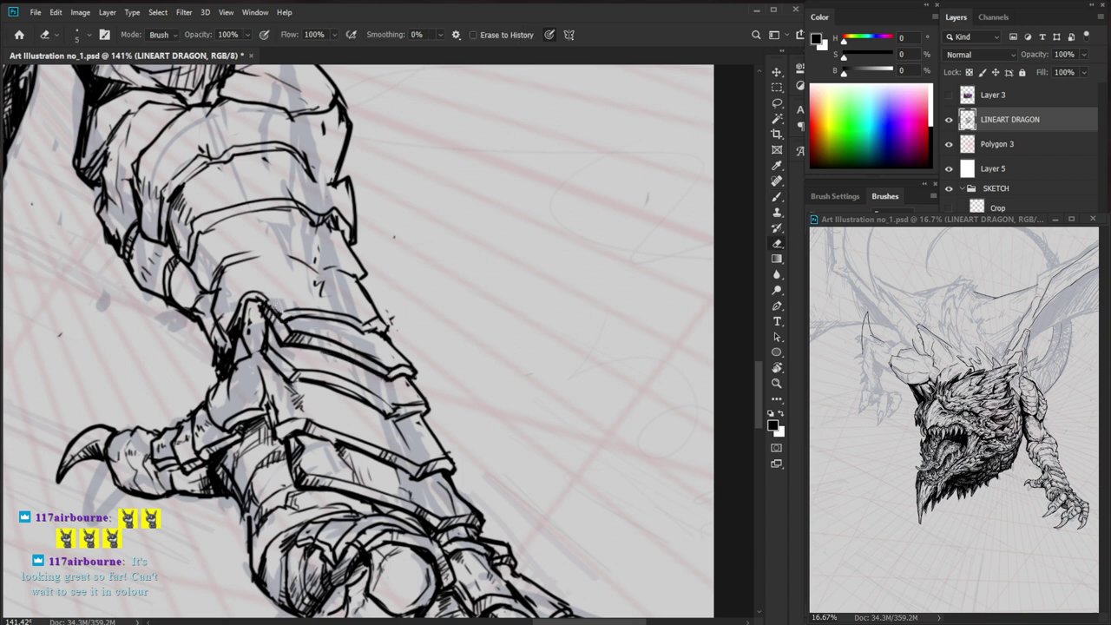
{"action": "key", "text": "ctrl+z"}
- Darken both ends of the uppermost wrist plate's rim next to the pointed knob and at the outer edge
{"action": "key", "text": "z"}
{"action": "left_click_drag", "start_coordinate": [302, 308], "coordinate": [426, 315]}
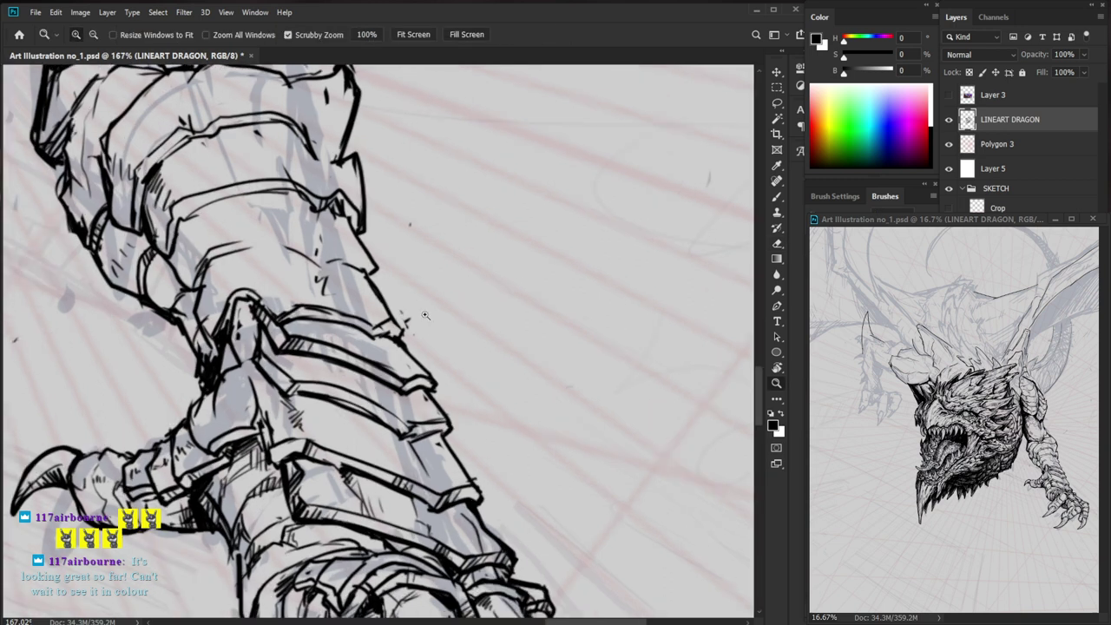
{"action": "key", "text": "e"}
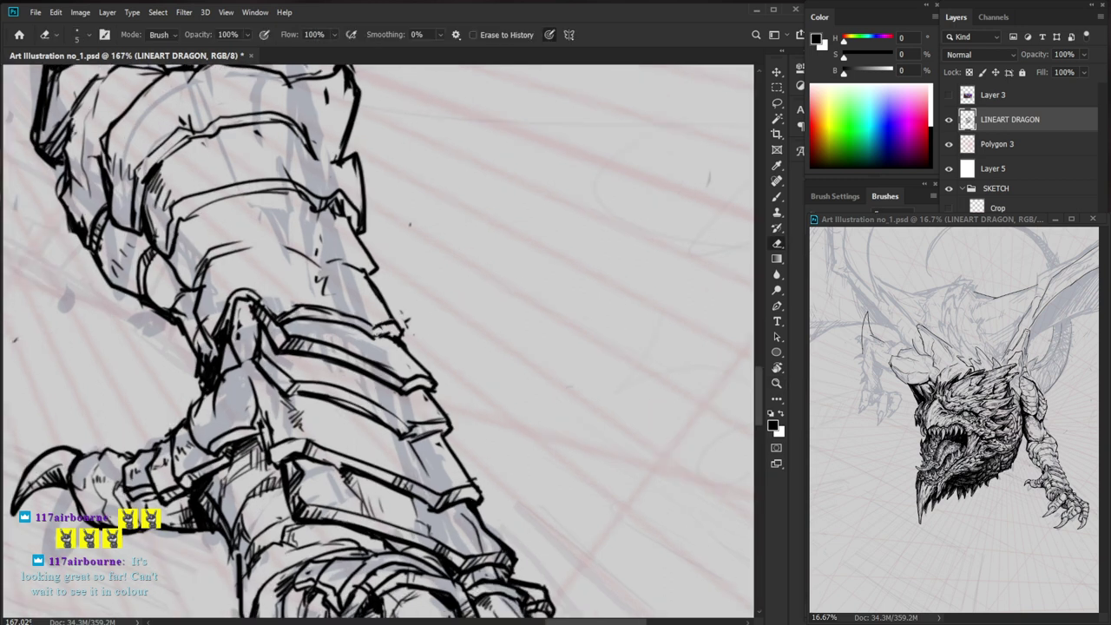
{"action": "key", "text": "b"}
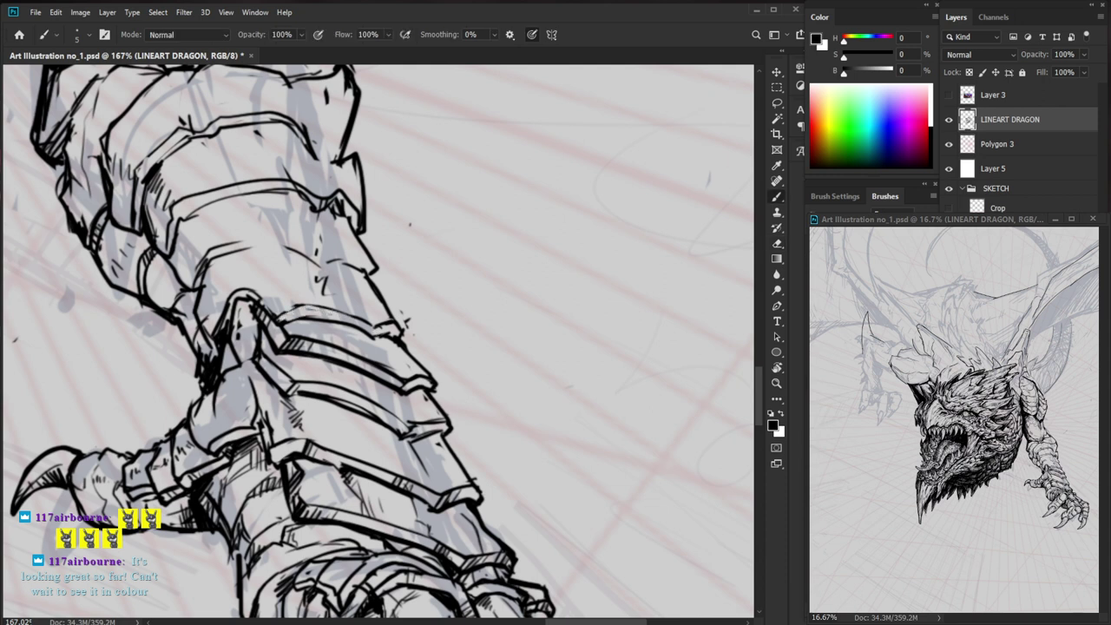
{"action": "left_click_drag", "start_coordinate": [275, 305], "coordinate": [310, 319]}
{"action": "left_click_drag", "start_coordinate": [373, 336], "coordinate": [384, 327]}
{"action": "scroll", "coordinate": [471, 259], "scroll_direction": "down", "scroll_amount": 2}
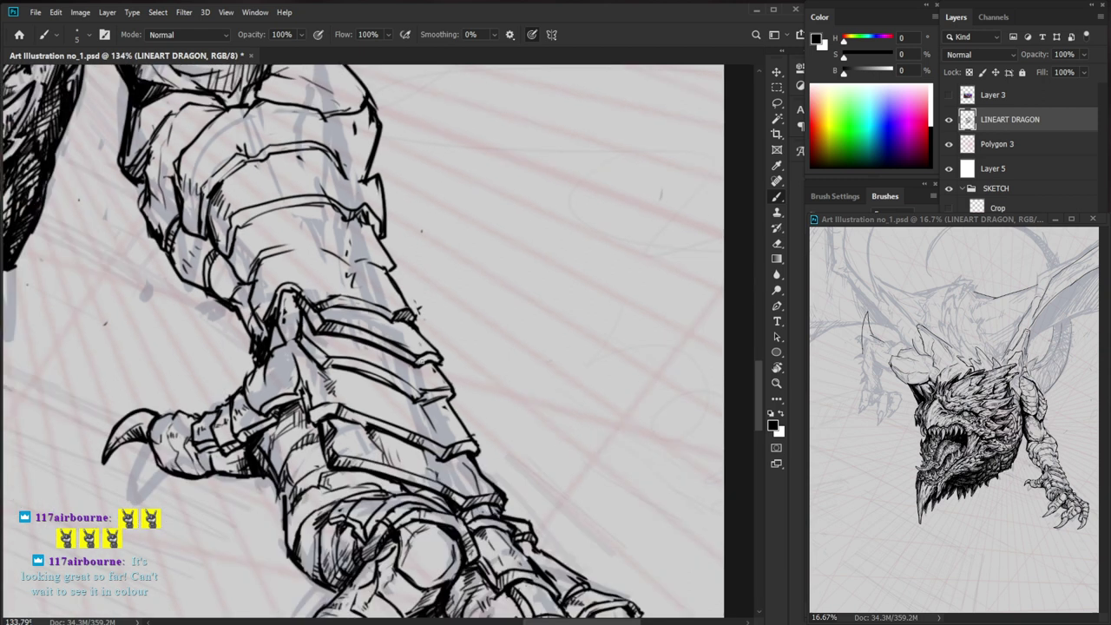
{"action": "key", "text": "e"}
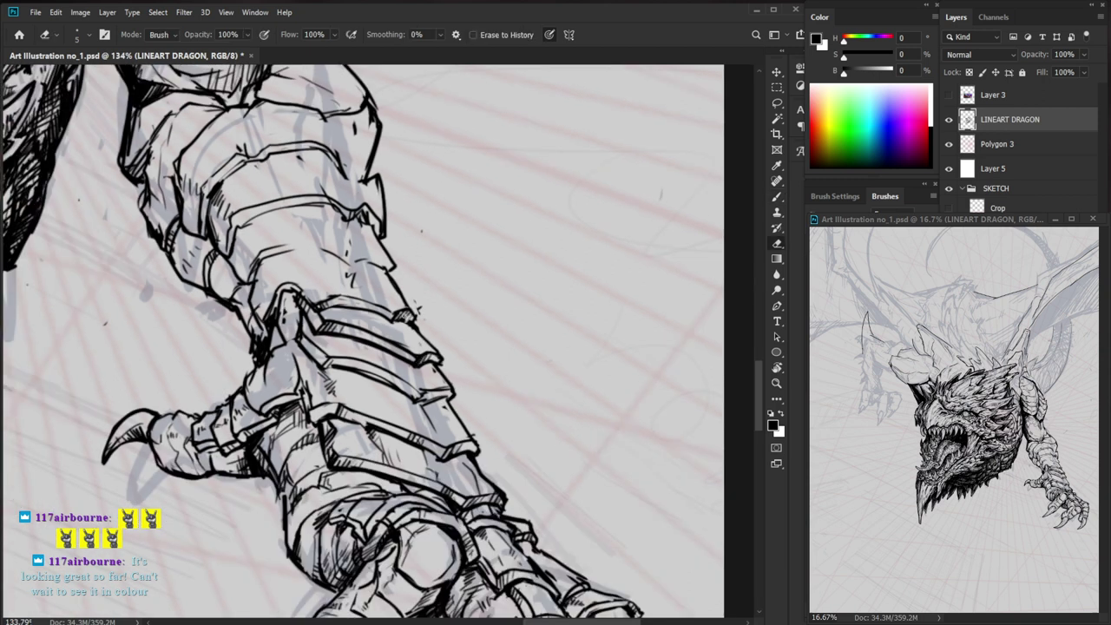
{"action": "key", "text": "b"}
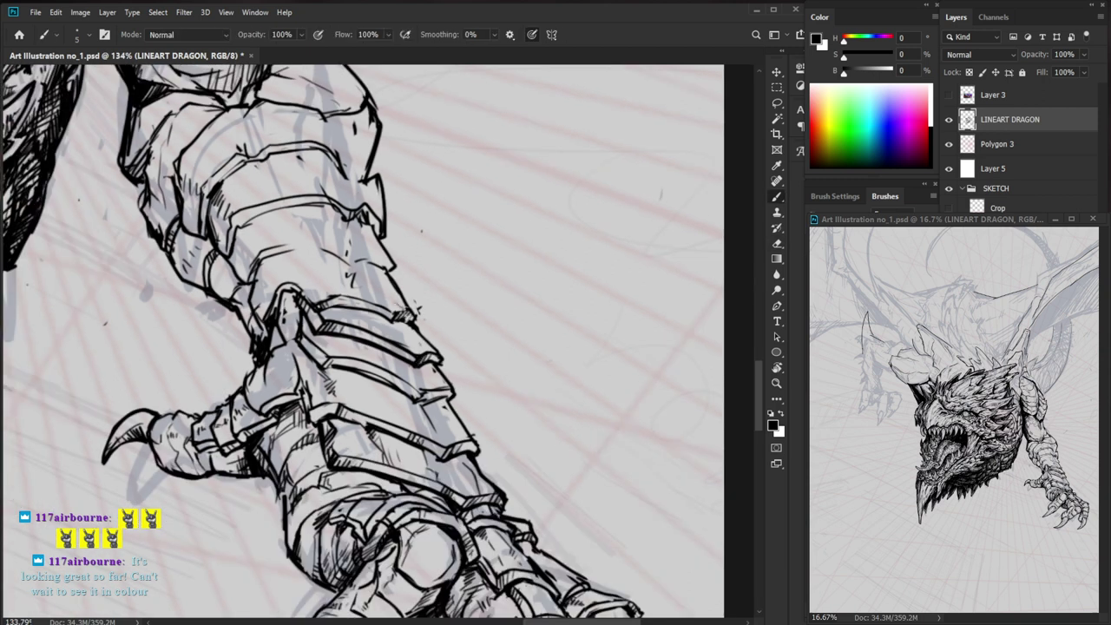
{"action": "key", "text": "e"}
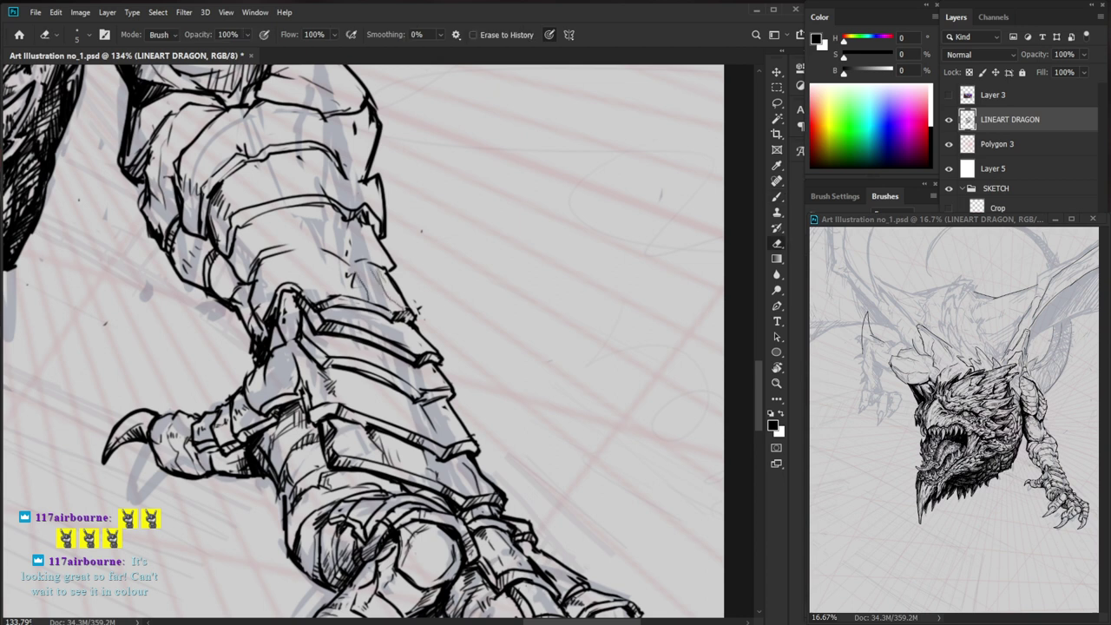
{"action": "key", "text": "z"}
{"action": "left_click_drag", "start_coordinate": [455, 301], "coordinate": [382, 300]}
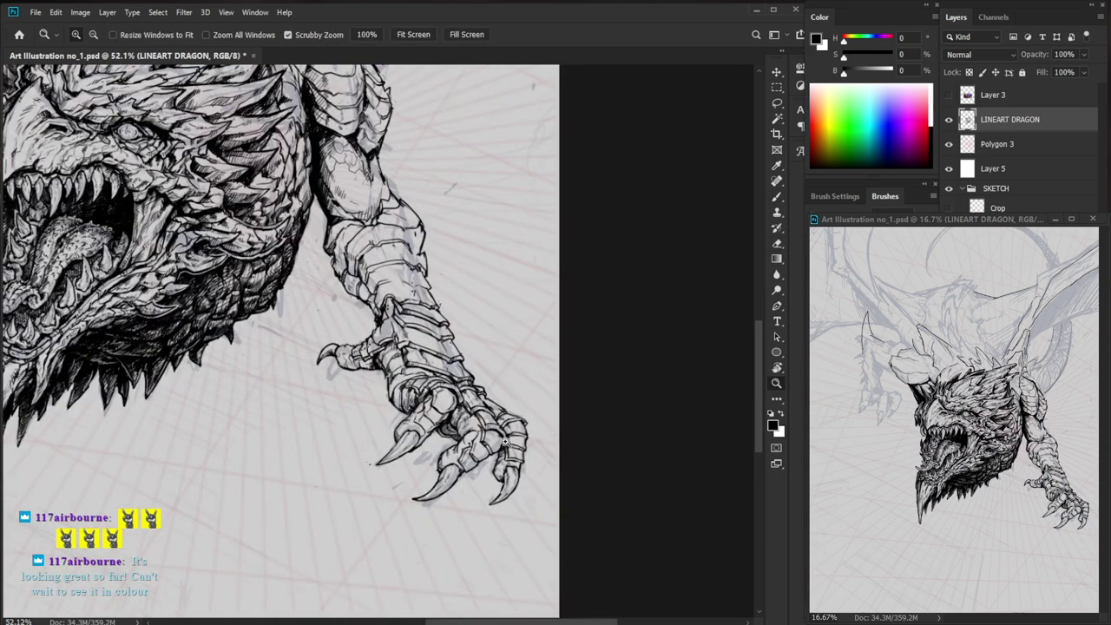
- Refine the dragon's lower forearm plate outlines on the LINEART DRAGON layer, alternating between Brush and Eraser
{"action": "left_click_drag", "start_coordinate": [505, 441], "coordinate": [495, 460]}
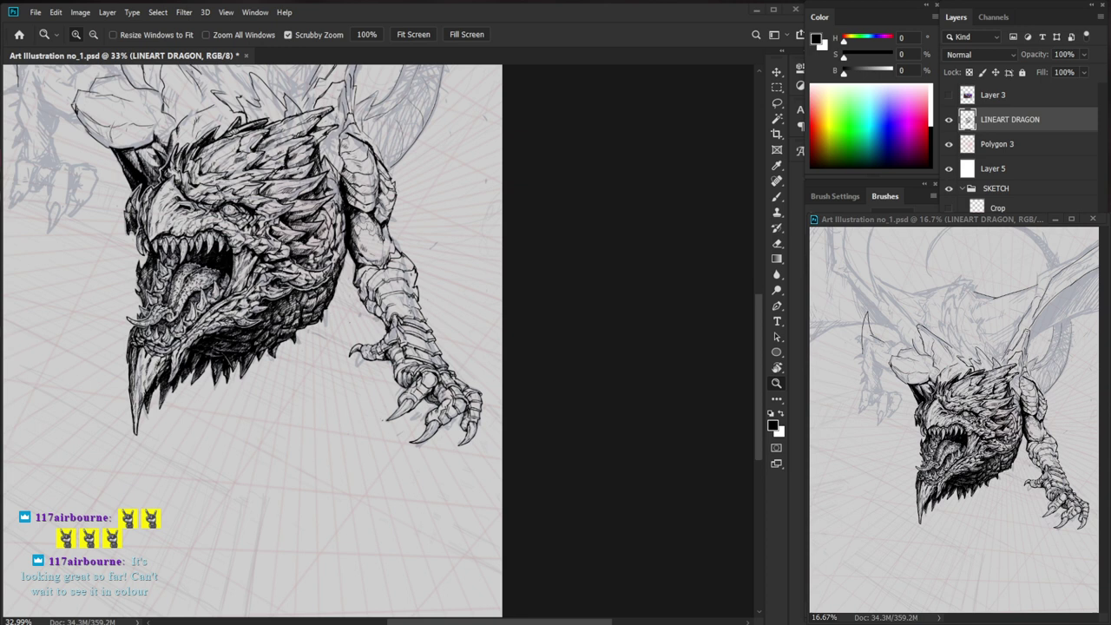
{"action": "left_click_drag", "start_coordinate": [424, 346], "coordinate": [513, 347]}
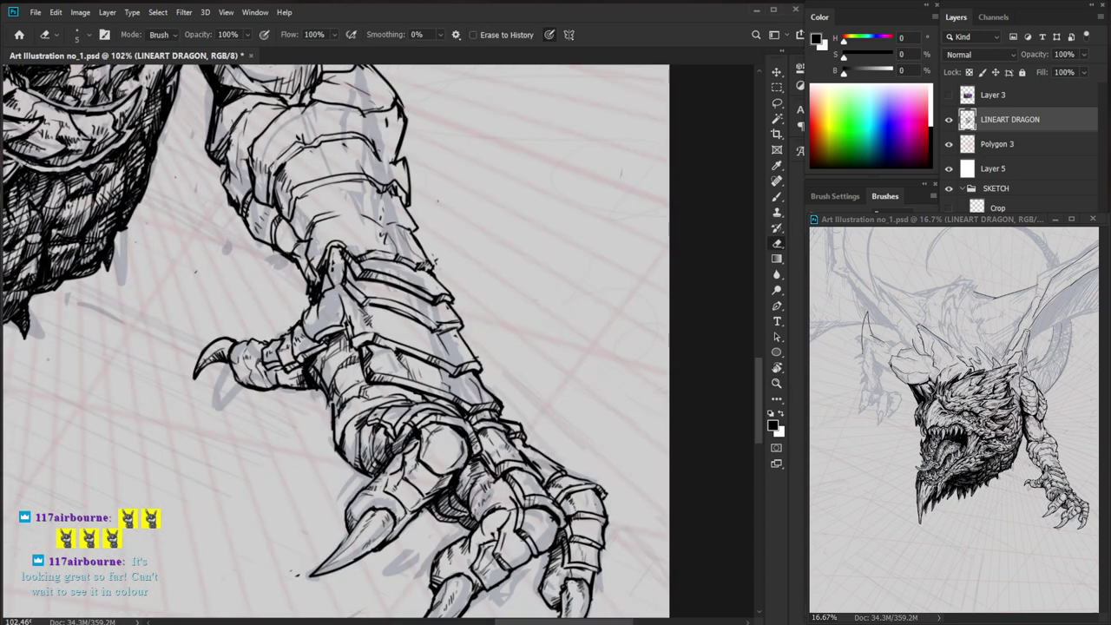
{"action": "key", "text": "b"}
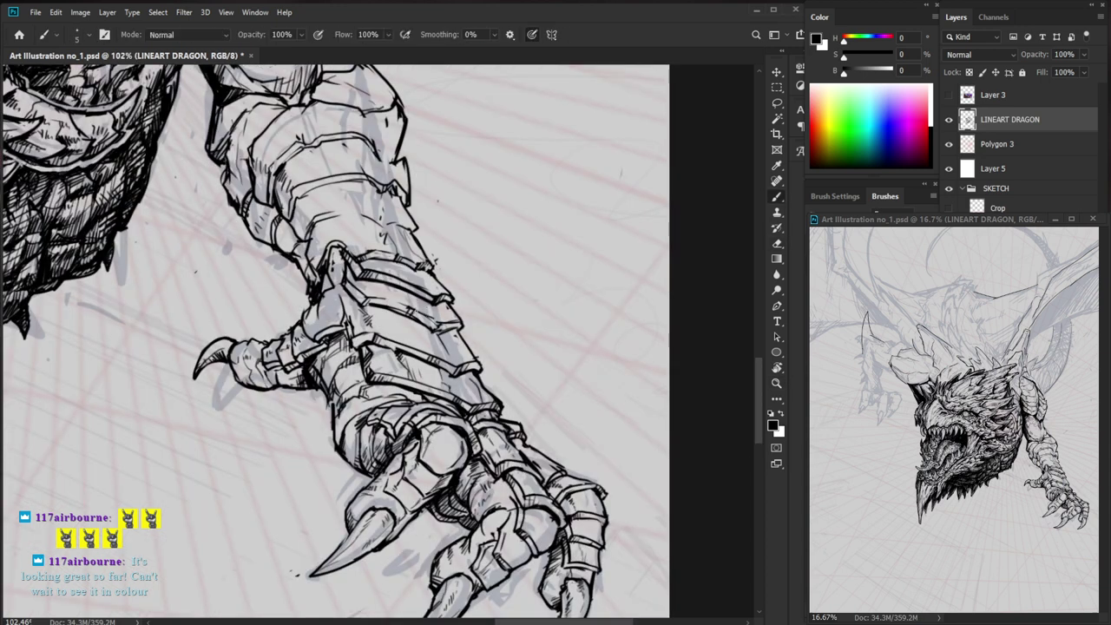
{"action": "key", "text": "e"}
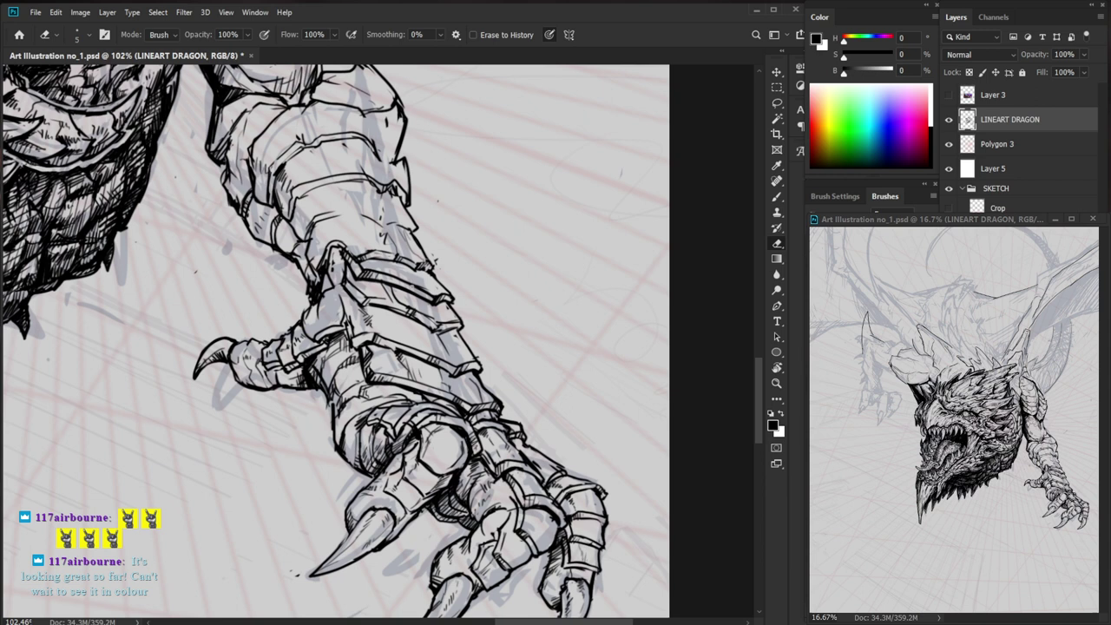
{"action": "key", "text": "b"}
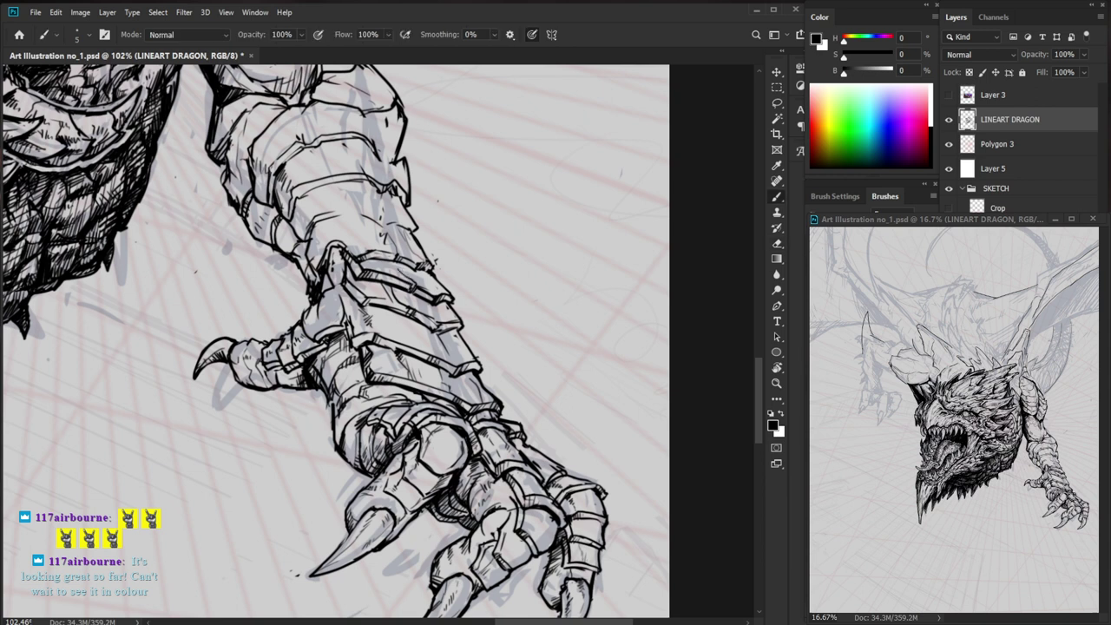
{"action": "key", "text": "e"}
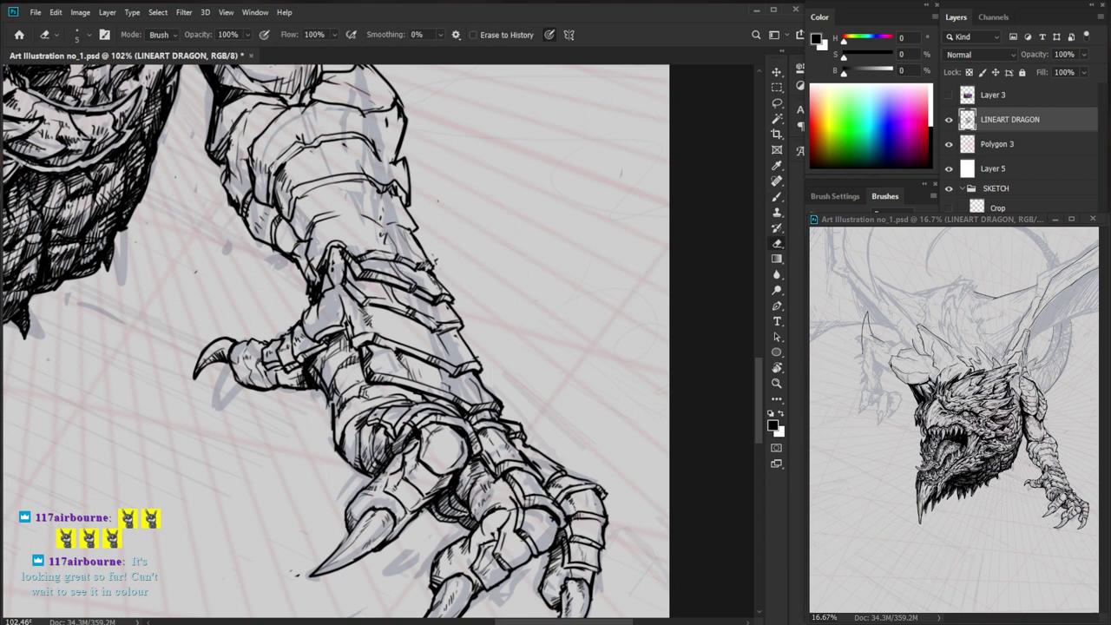
{"action": "key", "text": "b"}
{"action": "key", "text": "ctrl+minus"}
{"action": "key", "text": "ctrl+minus"}
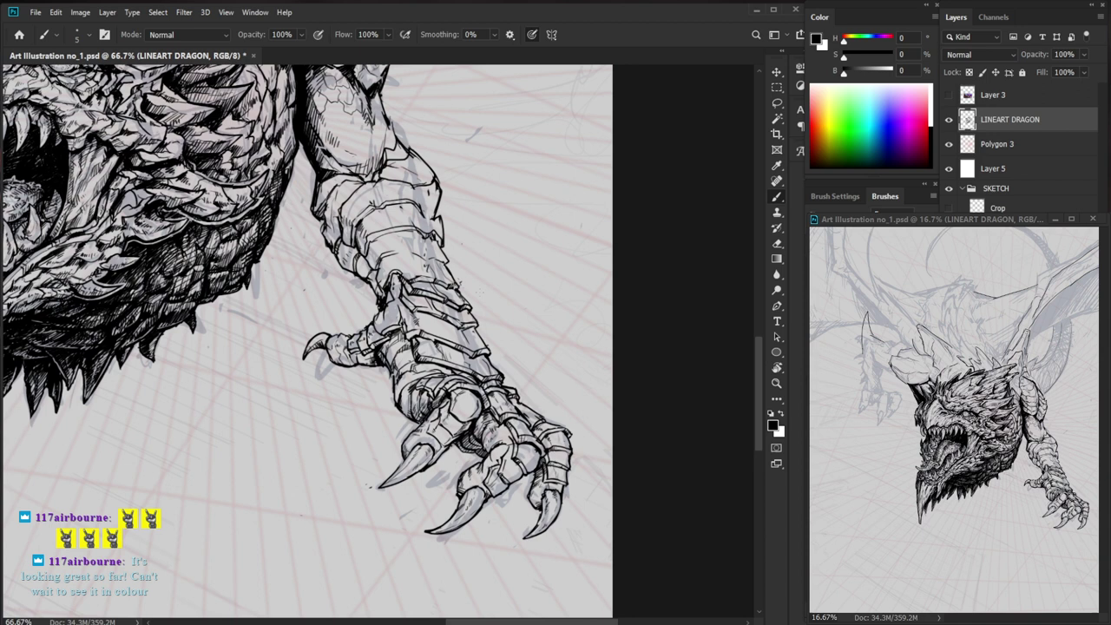
- Ink black hatching along the underside of the dragon's thumb, between the claw and the wrist, with the Brush
{"action": "left_click_drag", "start_coordinate": [361, 348], "coordinate": [434, 348]}
{"action": "key", "text": "e"}
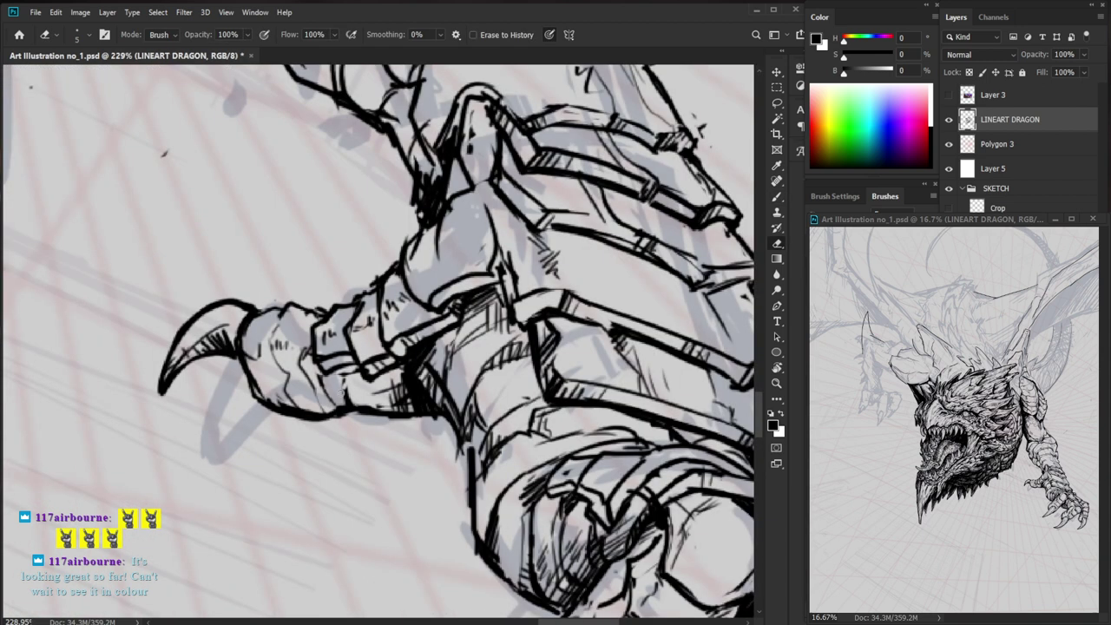
{"action": "key", "text": "b"}
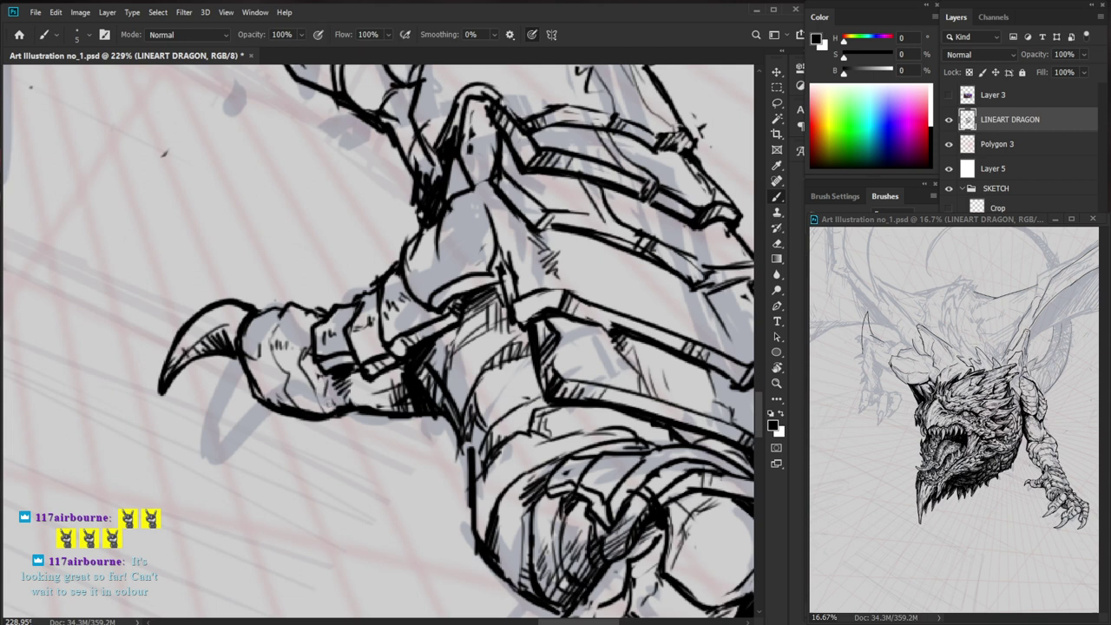
{"action": "left_click_drag", "start_coordinate": [314, 375], "coordinate": [306, 405]}
{"action": "left_click_drag", "start_coordinate": [326, 407], "coordinate": [382, 414]}
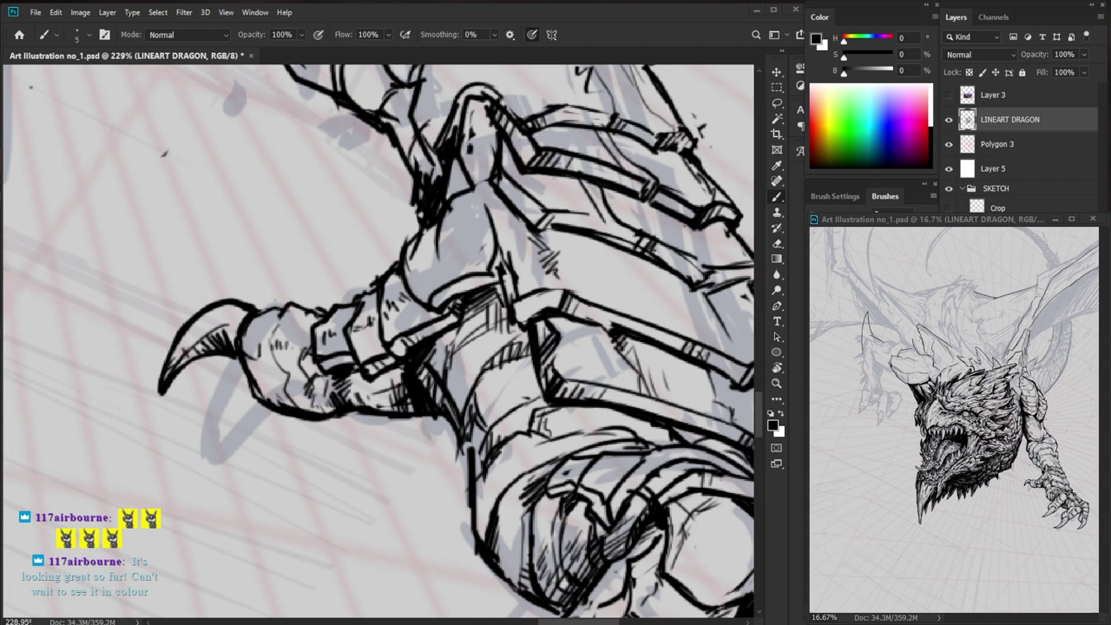
{"action": "left_click_drag", "start_coordinate": [371, 396], "coordinate": [387, 382]}
{"action": "key", "text": "e"}
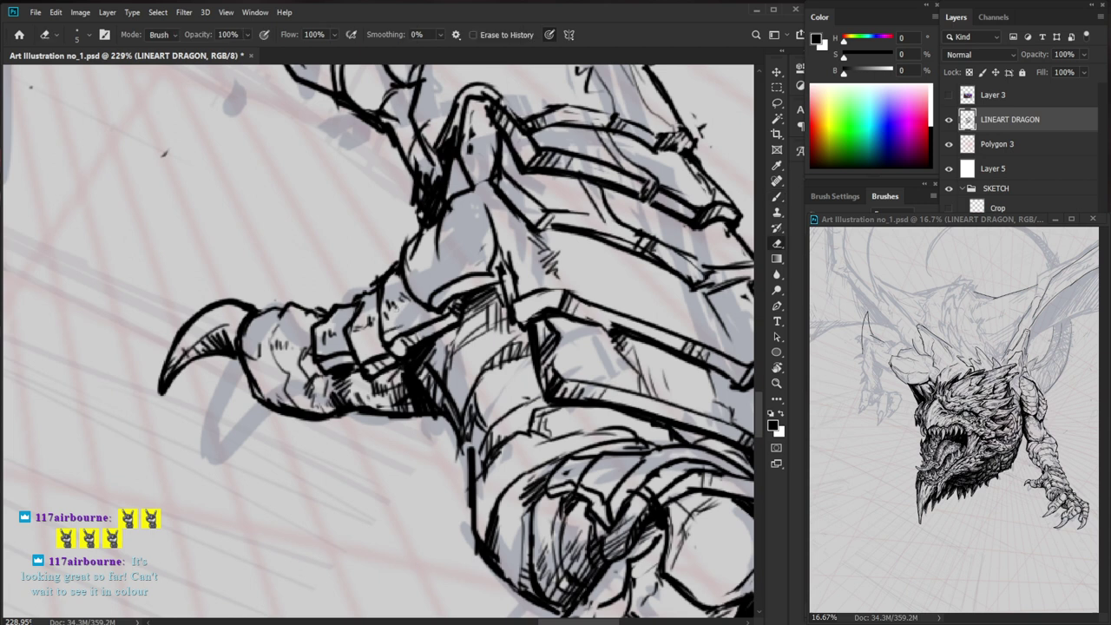
{"action": "key", "text": "z"}
{"action": "mouse_move", "coordinate": [479, 316]}
{"action": "left_mouse_down"}
{"action": "mouse_move", "coordinate": [475, 342]}
{"action": "mouse_move", "coordinate": [504, 310]}
{"action": "left_mouse_up"}
{"action": "key", "text": "b"}
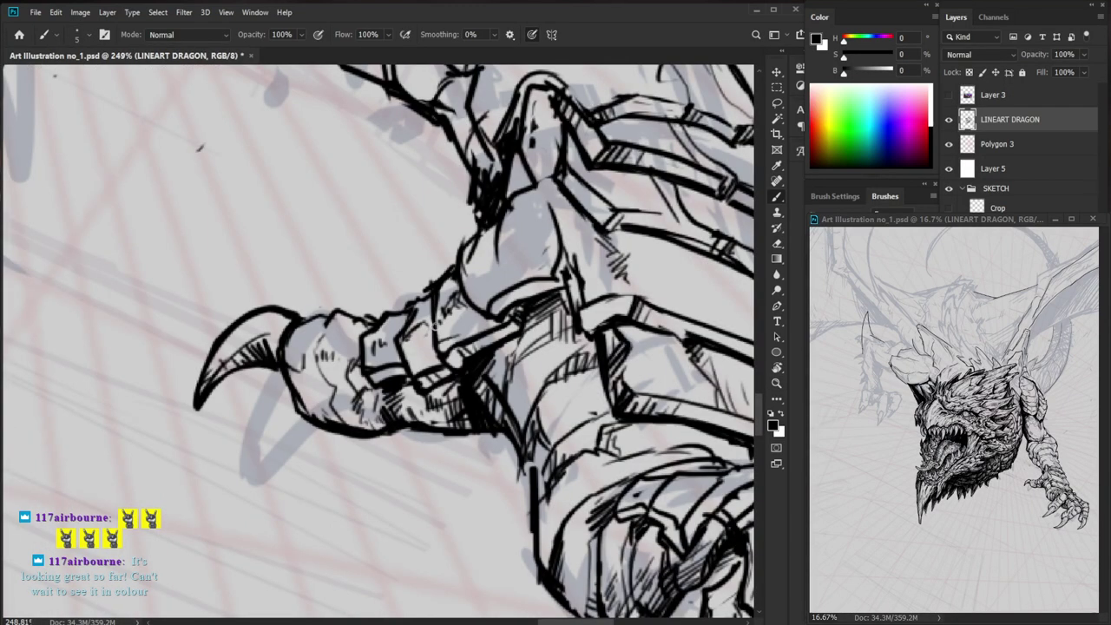
- Add short shading strokes to the overlapping armour plates on the dragon's forearm just above the wrist
{"action": "key", "text": "z"}
{"action": "left_click_drag", "start_coordinate": [304, 355], "coordinate": [243, 365]}
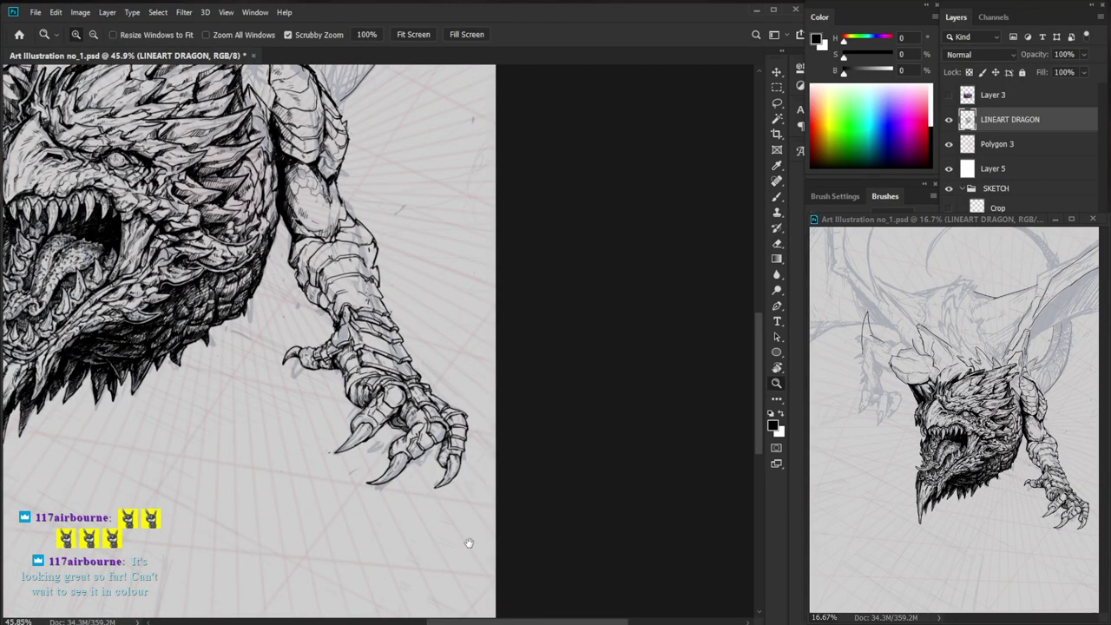
{"action": "left_click_drag", "start_coordinate": [389, 338], "coordinate": [432, 339]}
{"action": "key", "text": "b"}
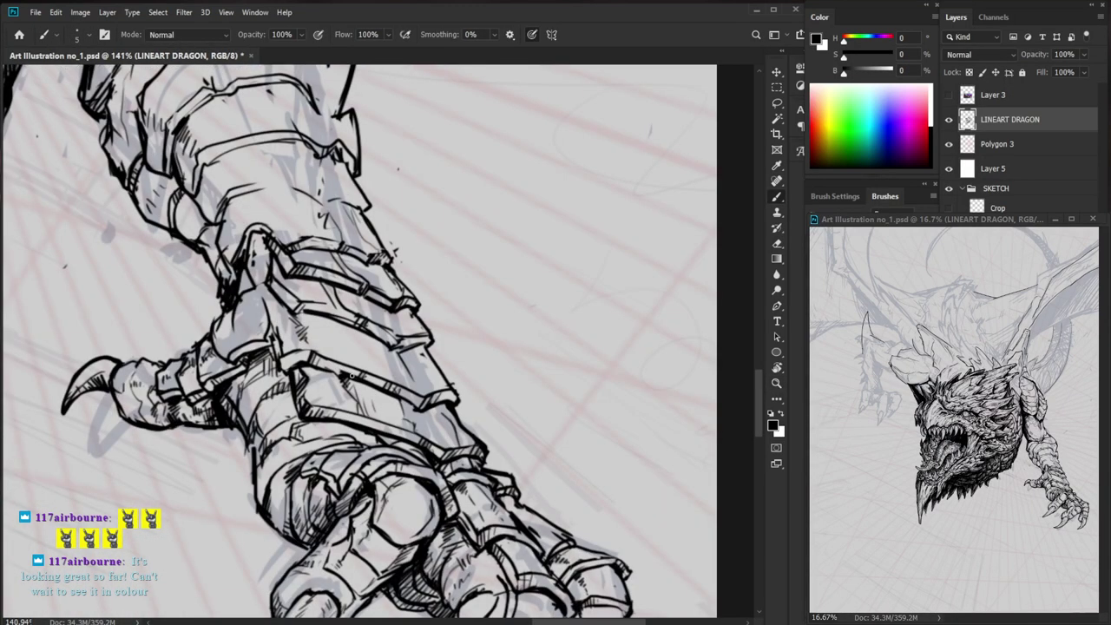
{"action": "mouse_move", "coordinate": [348, 375]}
{"action": "left_mouse_down"}
{"action": "mouse_move", "coordinate": [330, 320]}
{"action": "mouse_move", "coordinate": [333, 342]}
{"action": "left_mouse_up"}
{"action": "left_click_drag", "start_coordinate": [337, 337], "coordinate": [326, 363]}
{"action": "left_click_drag", "start_coordinate": [336, 217], "coordinate": [304, 217]}
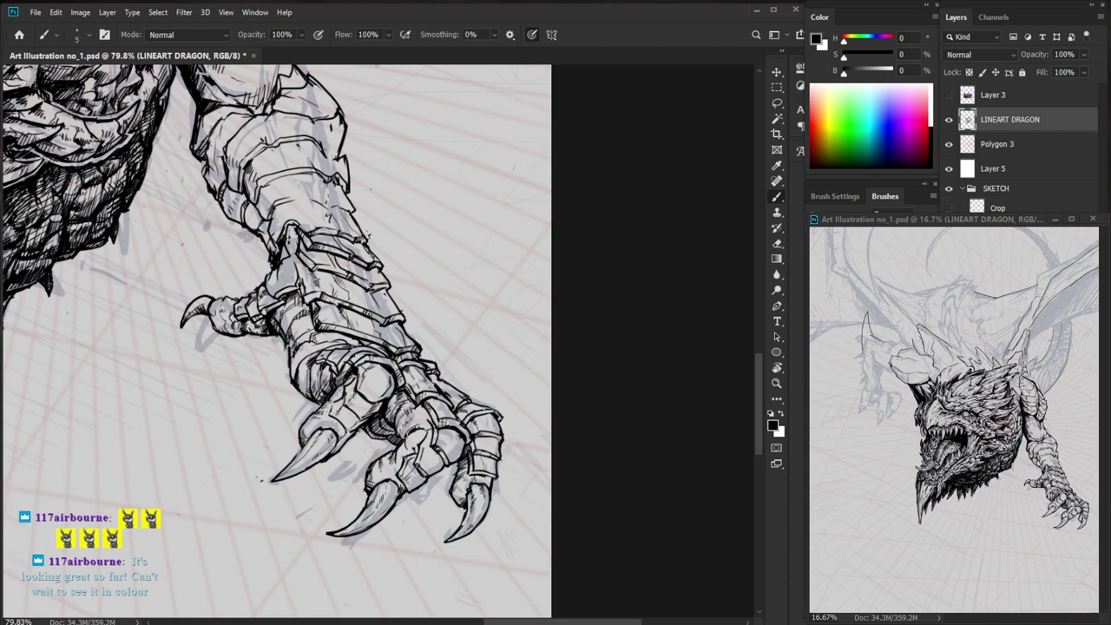
{"action": "scroll", "coordinate": [354, 368], "scroll_direction": "up", "scroll_amount": 3}
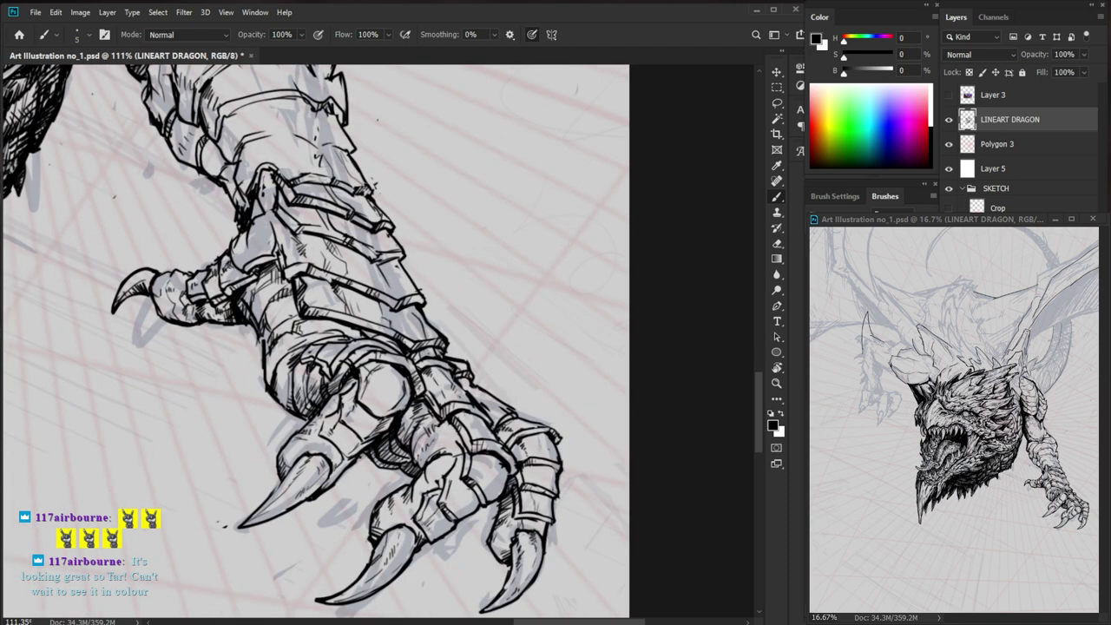
{"action": "mouse_move", "coordinate": [279, 349]}
{"action": "left_mouse_down"}
{"action": "mouse_move", "coordinate": [269, 384]}
{"action": "mouse_move", "coordinate": [302, 349]}
{"action": "left_mouse_up"}
{"action": "scroll", "coordinate": [285, 427], "scroll_direction": "down", "scroll_amount": 3}
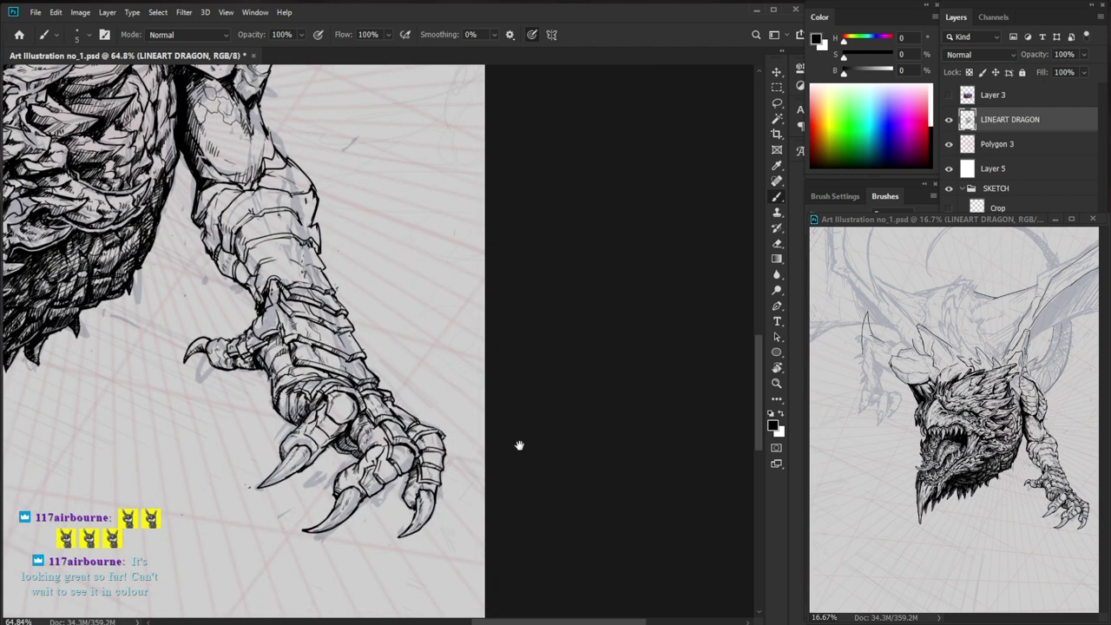
{"action": "scroll", "coordinate": [519, 446], "scroll_direction": "up", "scroll_amount": 3}
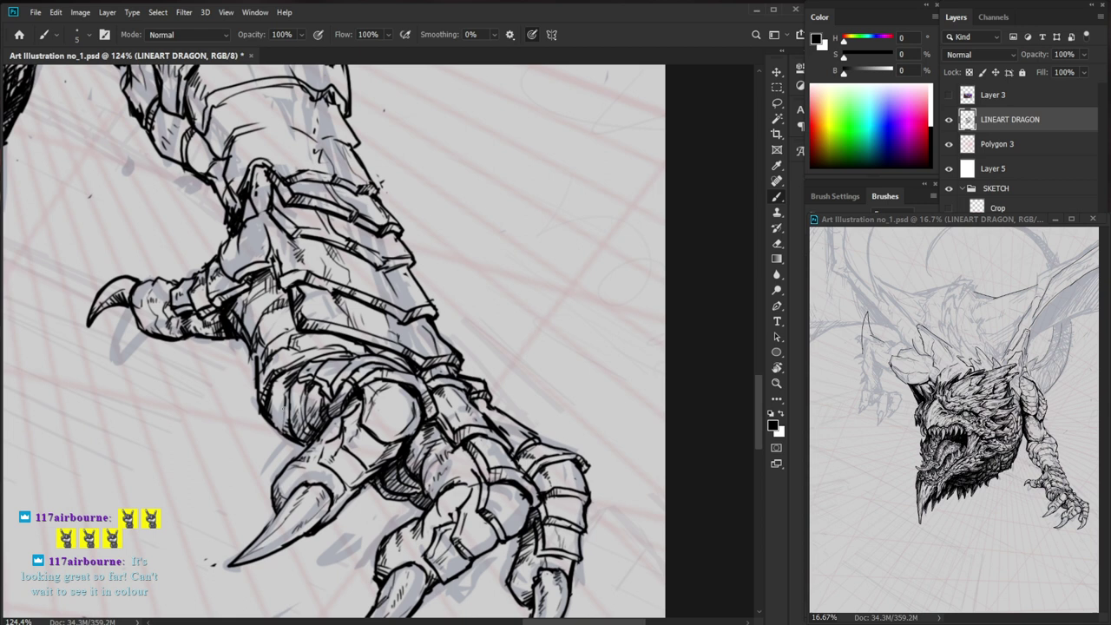
{"action": "scroll", "coordinate": [389, 522], "scroll_direction": "down", "scroll_amount": 3}
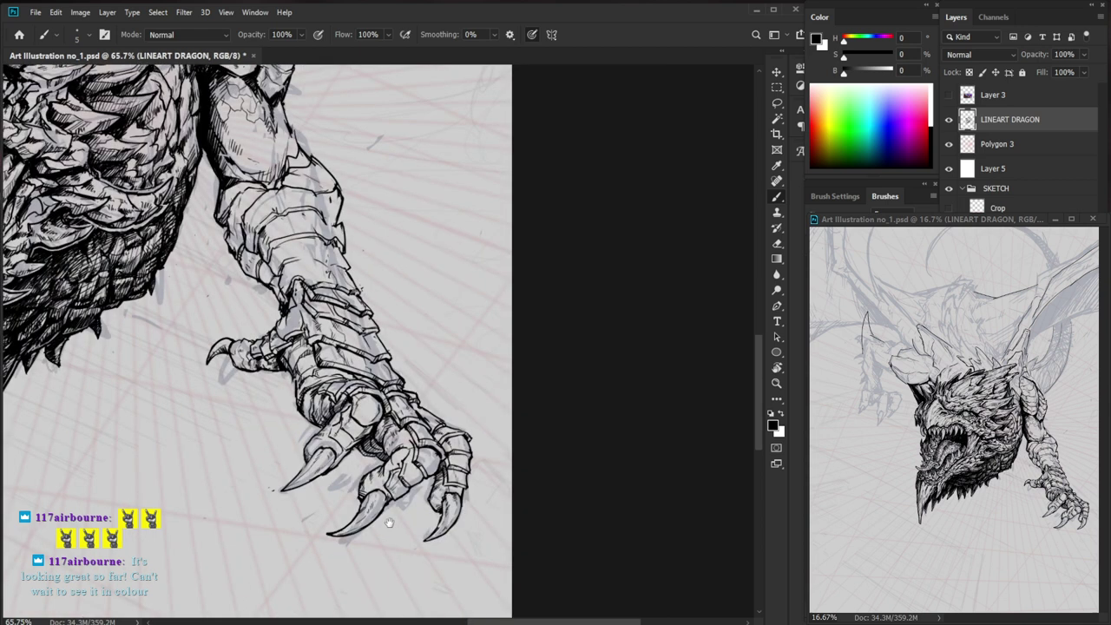
{"action": "left_click_drag", "start_coordinate": [389, 523], "coordinate": [387, 507]}
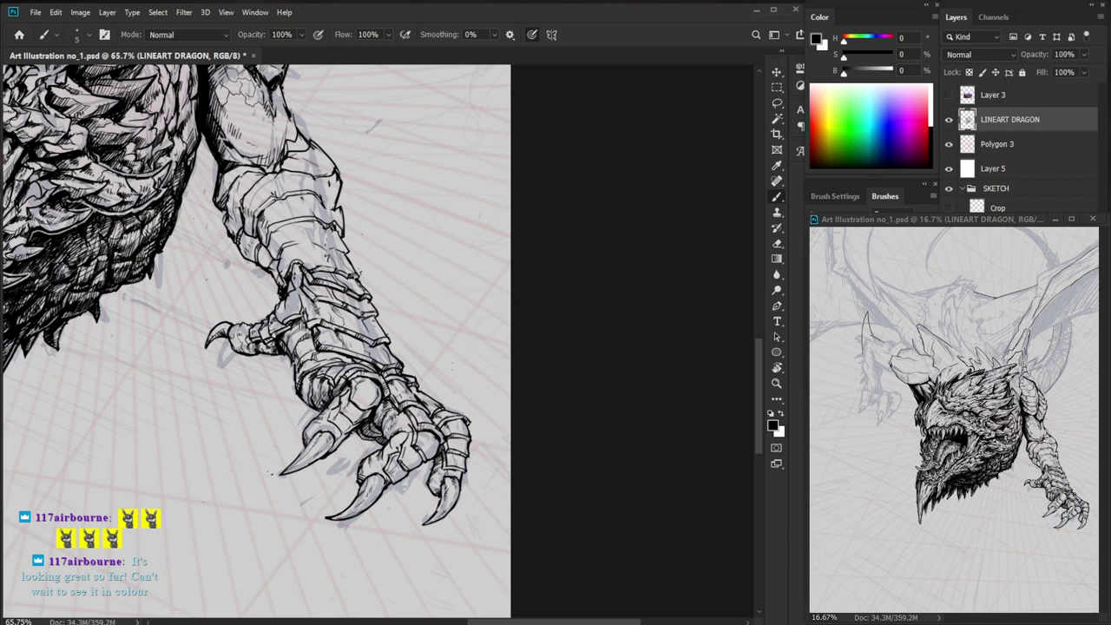
- Clean up the base of the first finger's claw with the Eraser and ink short hatching on the joint above it
{"action": "scroll", "coordinate": [313, 453], "scroll_direction": "up", "scroll_amount": 5}
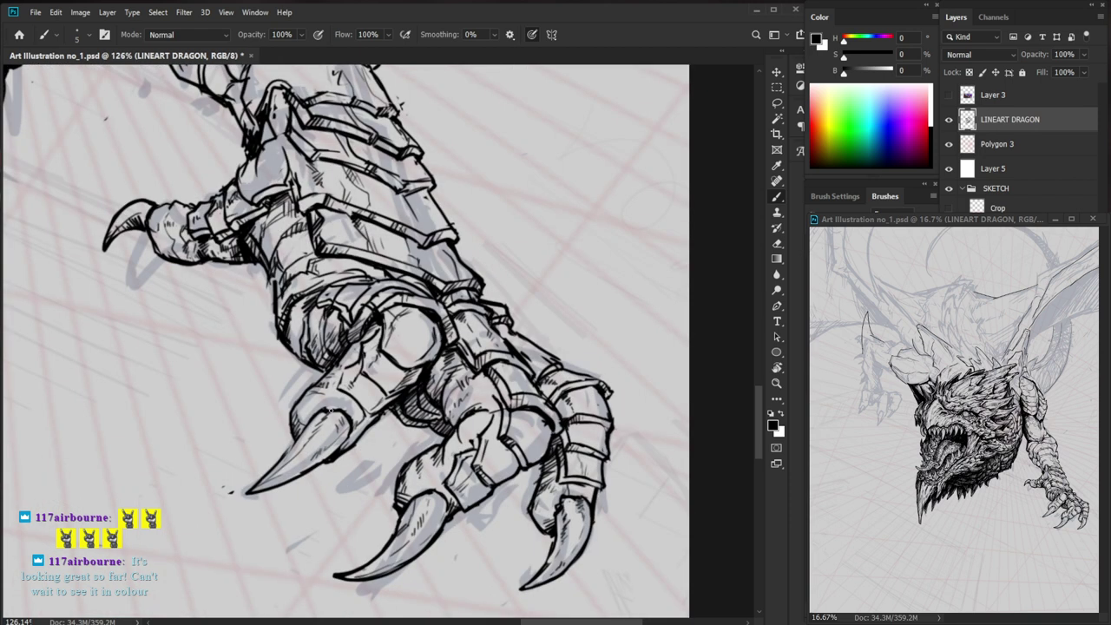
{"action": "scroll", "coordinate": [330, 410], "scroll_direction": "up", "scroll_amount": 2}
{"action": "key", "text": "e"}
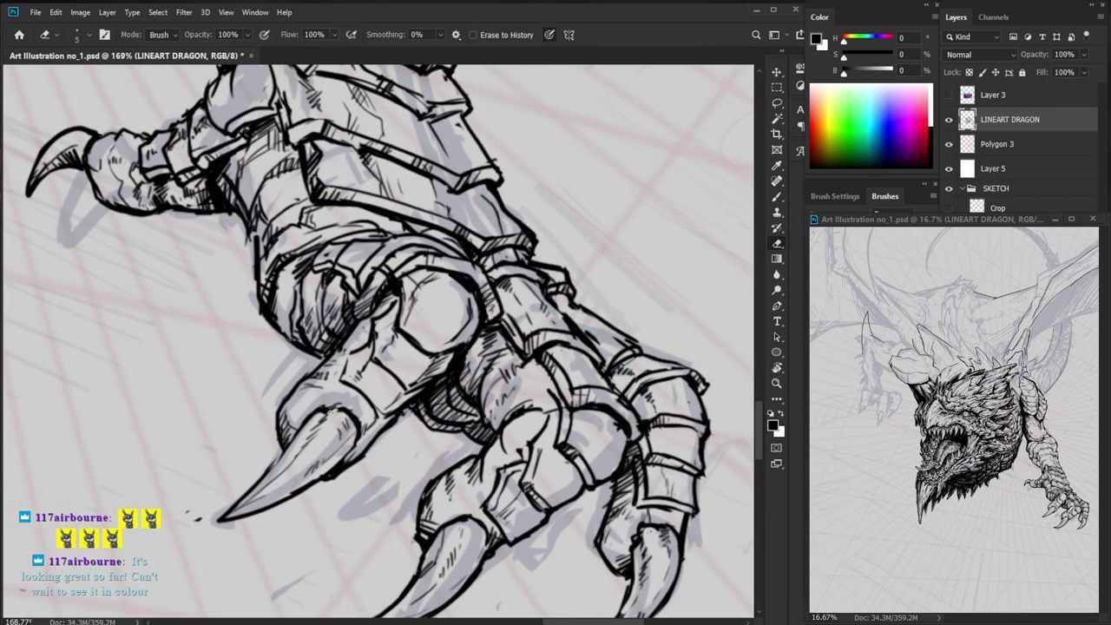
{"action": "left_click_drag", "start_coordinate": [337, 409], "coordinate": [355, 419]}
{"action": "key", "text": "b"}
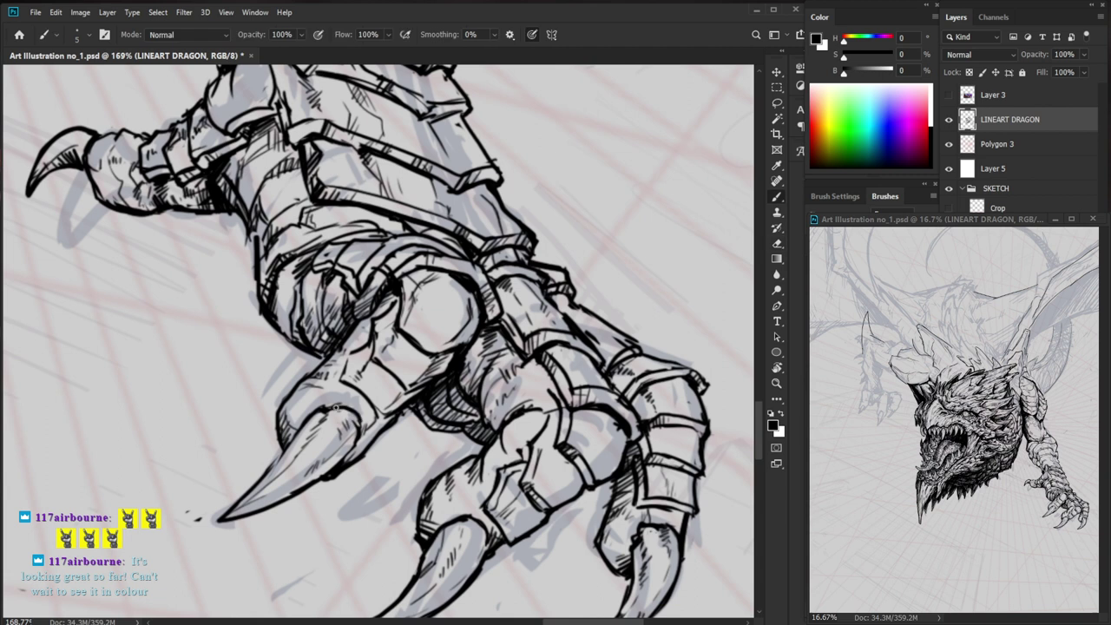
{"action": "key", "text": "e"}
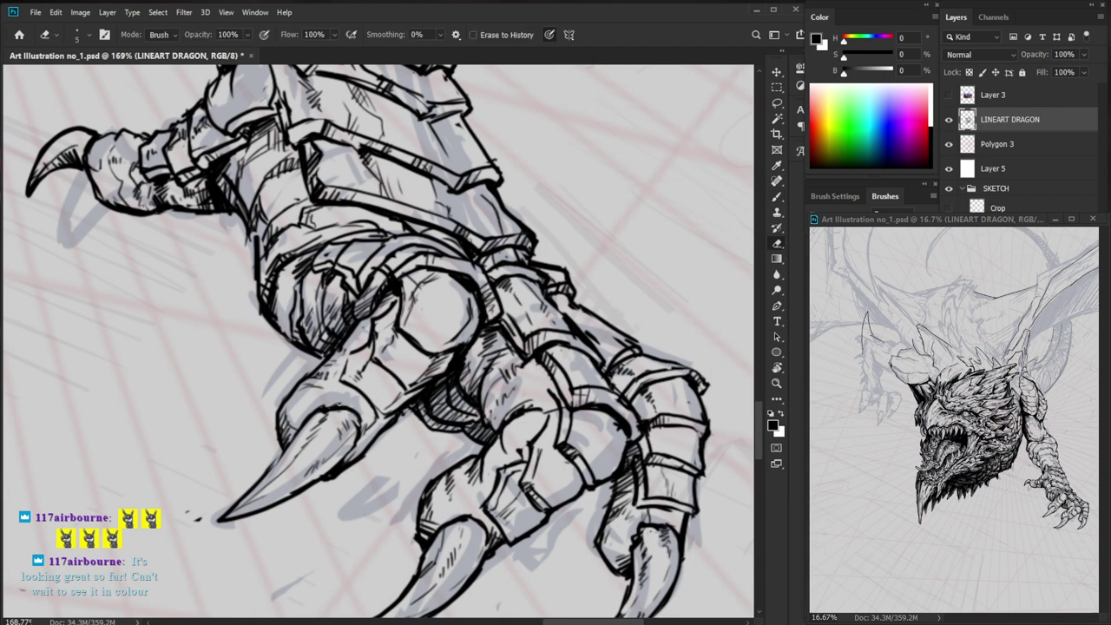
{"action": "key", "text": "b"}
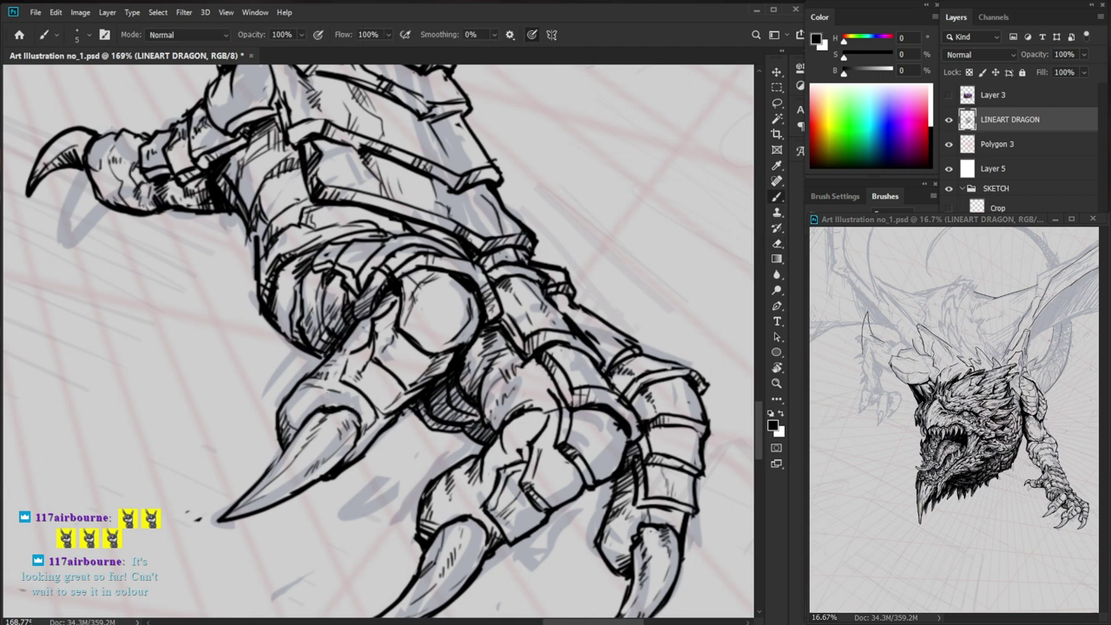
{"action": "mouse_move", "coordinate": [332, 391]}
{"action": "left_mouse_down"}
{"action": "mouse_move", "coordinate": [354, 400]}
{"action": "mouse_move", "coordinate": [321, 382]}
{"action": "left_mouse_up"}
- Trim the outer outline of the middle finger's end joint, just above its claw, with the Eraser
{"action": "key", "text": "z"}
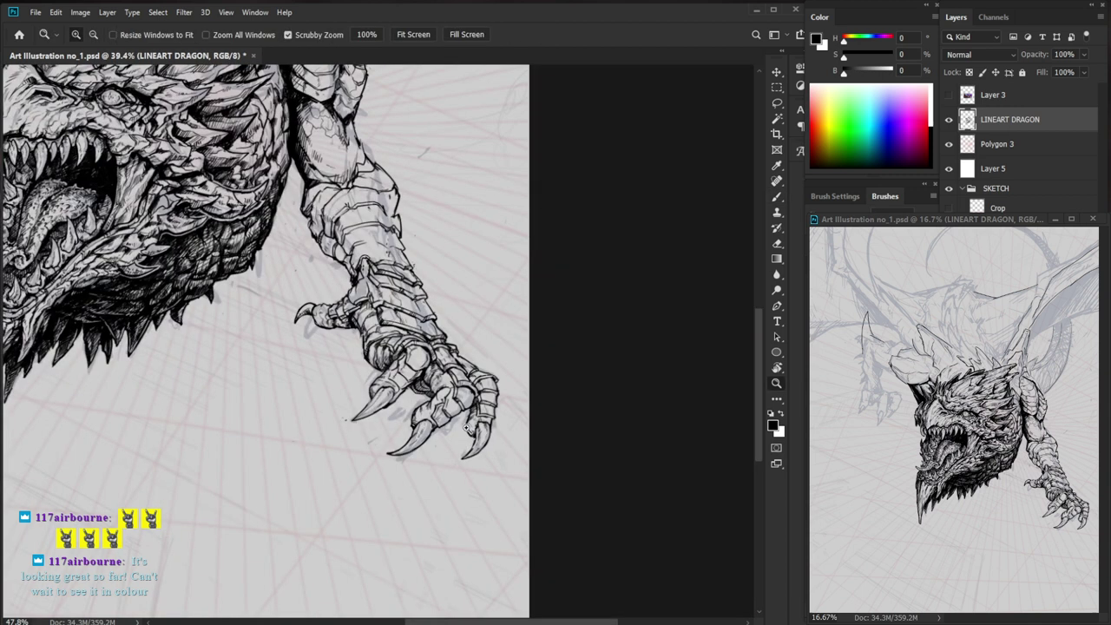
{"action": "left_click_drag", "start_coordinate": [466, 428], "coordinate": [564, 428]}
{"action": "key", "text": "b"}
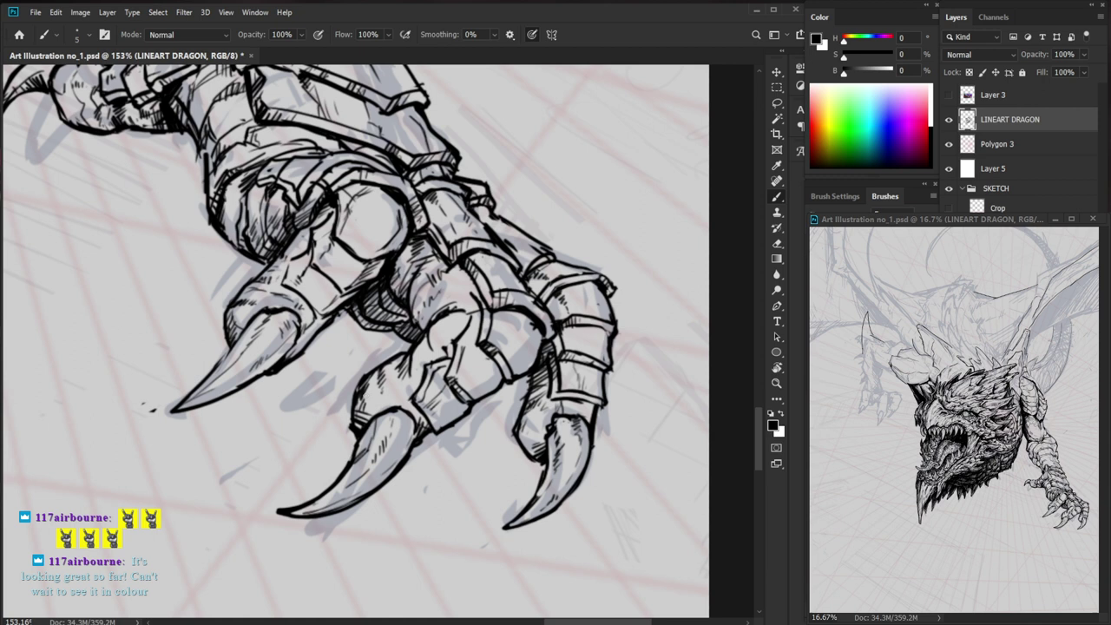
{"action": "left_click_drag", "start_coordinate": [434, 330], "coordinate": [380, 375]}
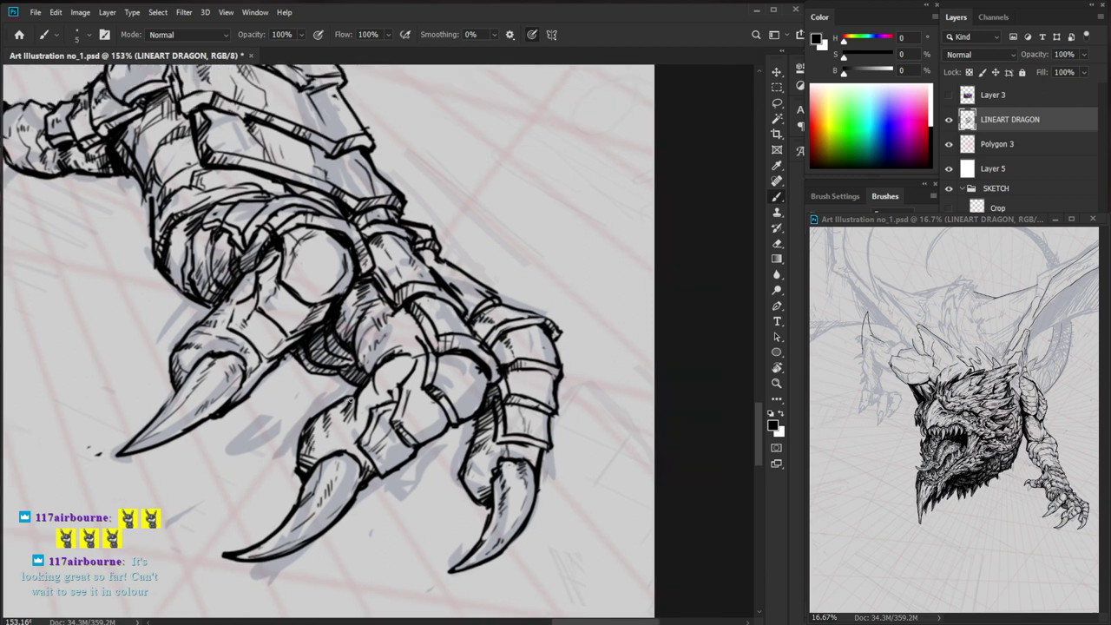
{"action": "key", "text": "e"}
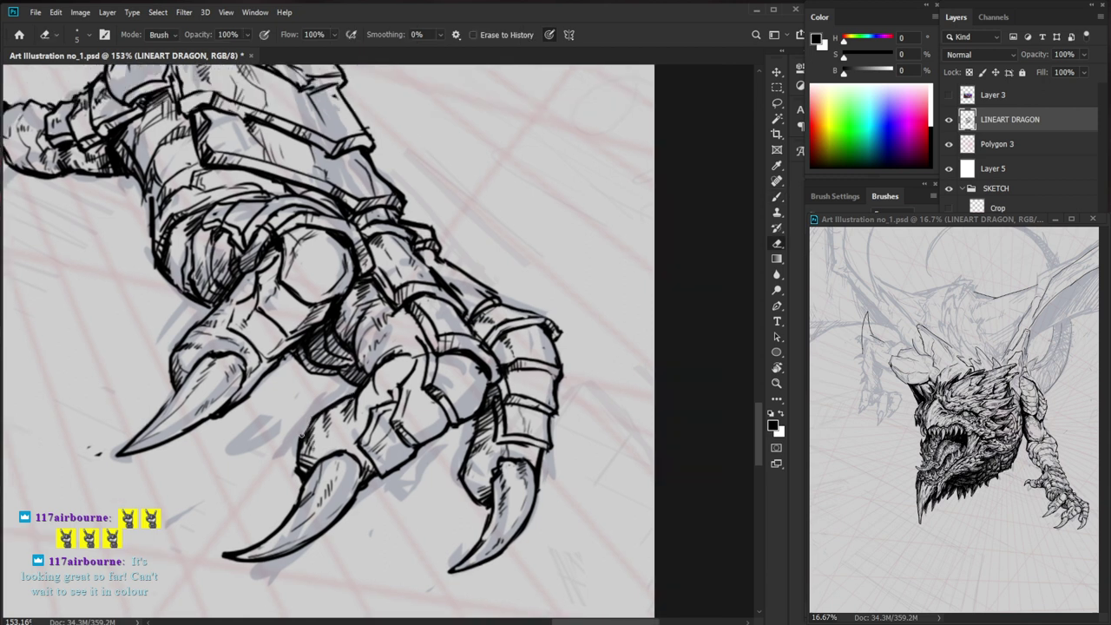
{"action": "left_click_drag", "start_coordinate": [301, 435], "coordinate": [312, 467]}
- Ink the lower edge and hatching of the middle finger's last plate above the claw, undoing one misplaced stroke
{"action": "key", "text": "z"}
{"action": "left_click_drag", "start_coordinate": [380, 447], "coordinate": [310, 520]}
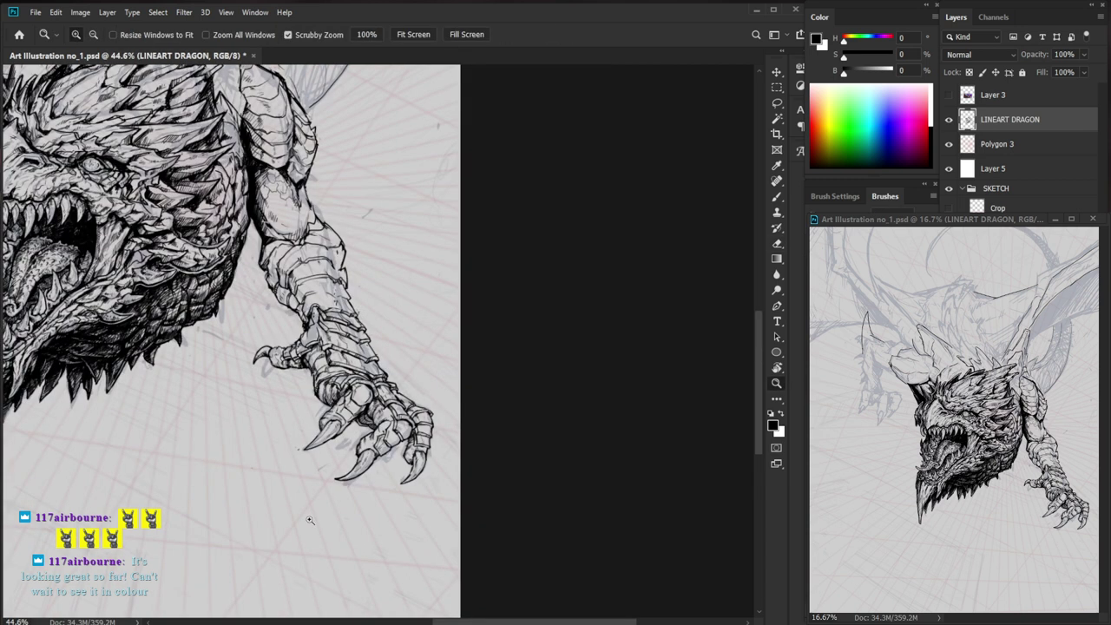
{"action": "scroll", "coordinate": [310, 520], "scroll_direction": "up", "scroll_amount": 5}
{"action": "key", "text": "b"}
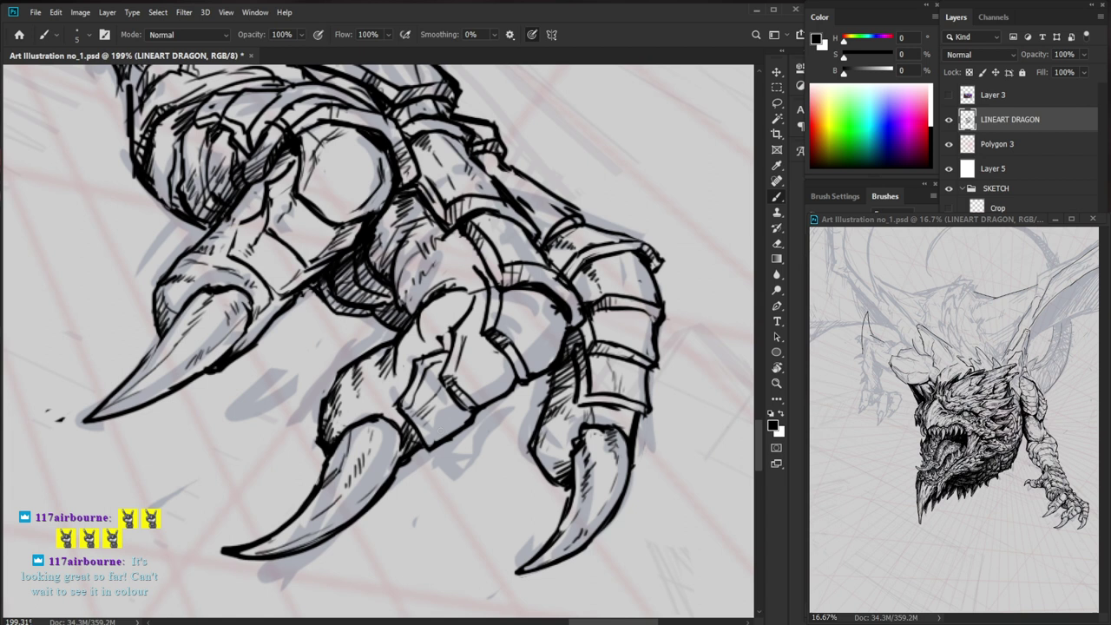
{"action": "left_click_drag", "start_coordinate": [427, 441], "coordinate": [464, 412]}
{"action": "key", "text": "ctrl+z"}
{"action": "left_click_drag", "start_coordinate": [424, 445], "coordinate": [396, 478]}
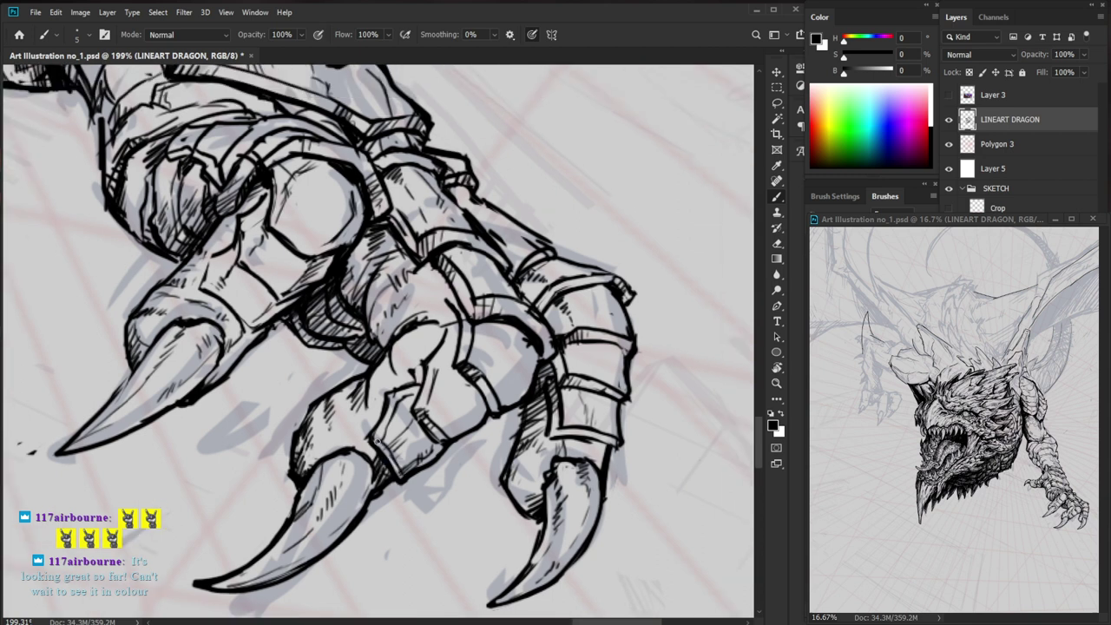
{"action": "scroll", "coordinate": [445, 441], "scroll_direction": "down", "scroll_amount": 2}
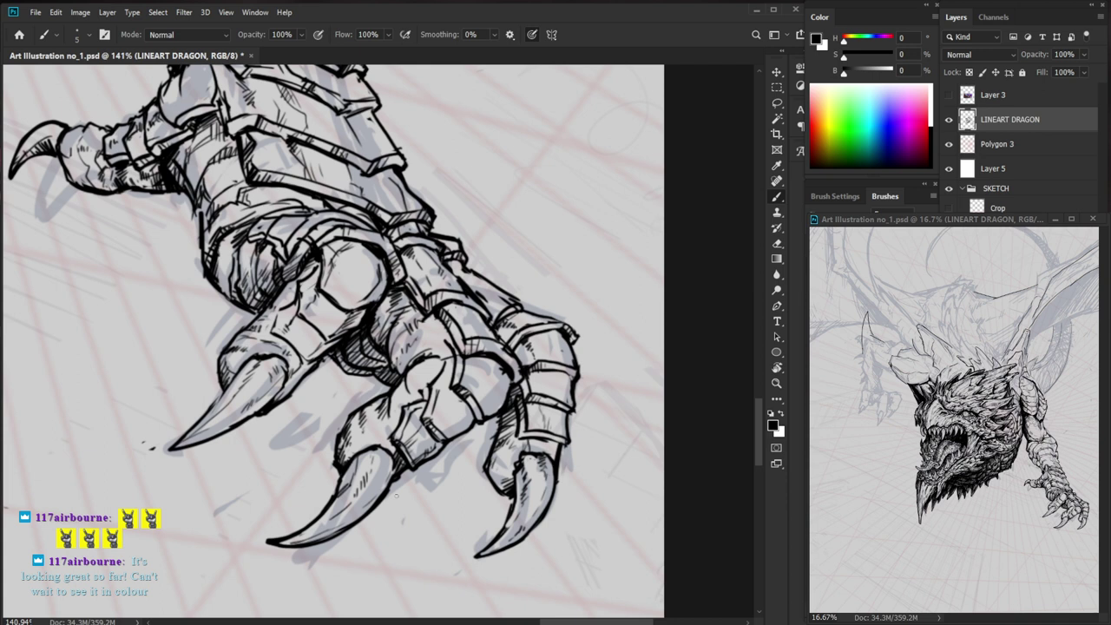
- Erase stray ink along the underside of the first finger to clean up the plate edge behind its claw
{"action": "key", "text": "z"}
{"action": "left_click_drag", "start_coordinate": [285, 287], "coordinate": [334, 287]}
{"action": "left_click_drag", "start_coordinate": [312, 403], "coordinate": [326, 398]}
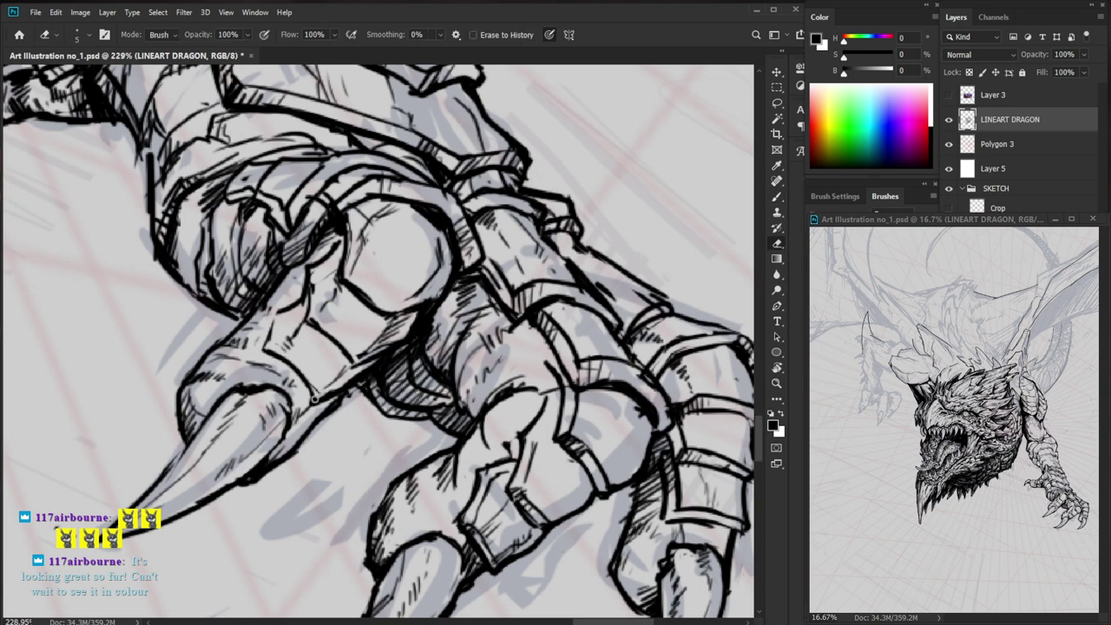
{"action": "mouse_move", "coordinate": [325, 400]}
{"action": "left_mouse_down"}
{"action": "mouse_move", "coordinate": [271, 339]}
{"action": "mouse_move", "coordinate": [340, 336]}
{"action": "mouse_move", "coordinate": [360, 361]}
{"action": "left_mouse_up"}
{"action": "key", "text": "z"}
{"action": "left_click_drag", "start_coordinate": [442, 364], "coordinate": [327, 364]}
{"action": "key", "text": "z"}
{"action": "left_click_drag", "start_coordinate": [440, 339], "coordinate": [512, 339]}
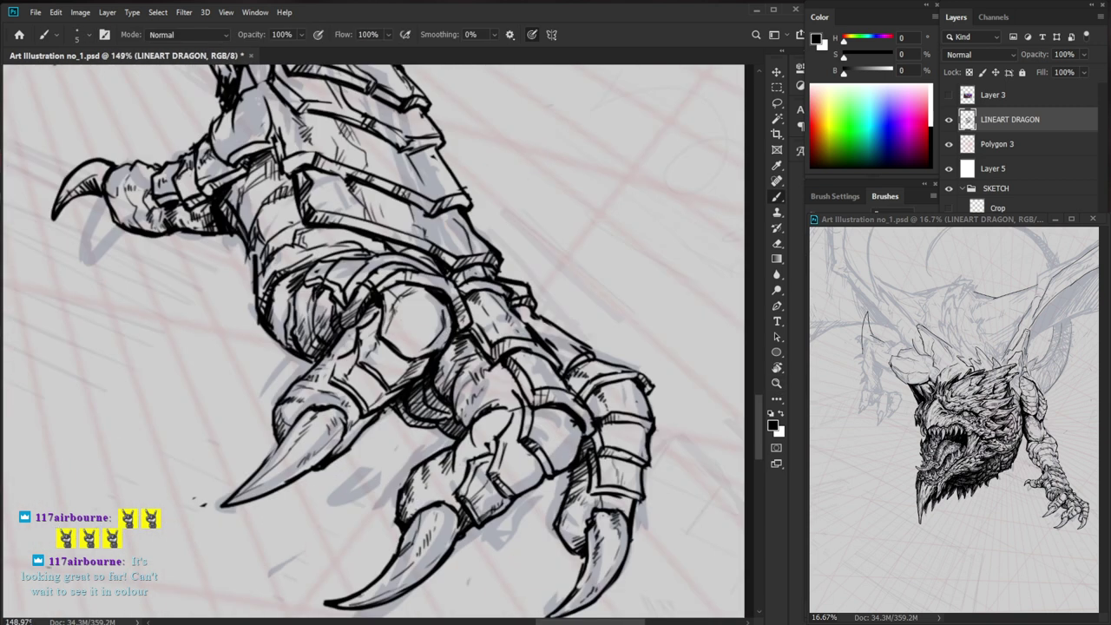
- Ink the outline and shading where the first finger meets the base of the palm
{"action": "key", "text": "e"}
{"action": "key", "text": "b"}
{"action": "key", "text": "e"}
{"action": "key", "text": "b"}
{"action": "left_click_drag", "start_coordinate": [328, 383], "coordinate": [362, 339]}
- Ink short hatching on the second forearm plate below the elbow
{"action": "key", "text": "z"}
{"action": "mouse_move", "coordinate": [410, 373]}
{"action": "left_mouse_down"}
{"action": "mouse_move", "coordinate": [286, 372]}
{"action": "mouse_move", "coordinate": [486, 373]}
{"action": "left_mouse_up"}
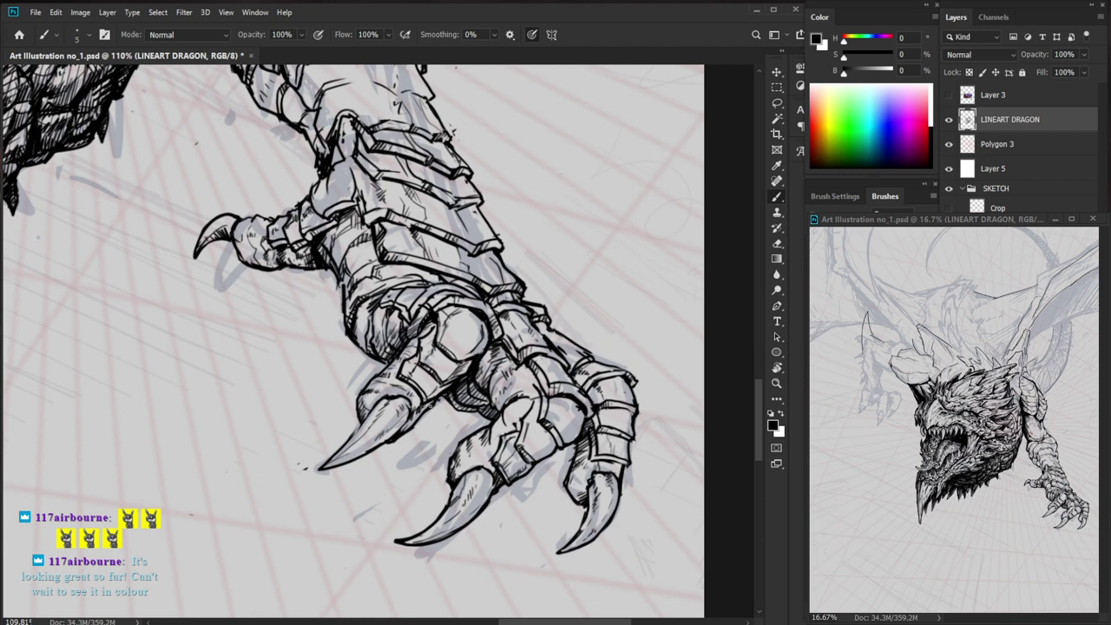
{"action": "key", "text": "z"}
{"action": "left_click_drag", "start_coordinate": [445, 444], "coordinate": [338, 444]}
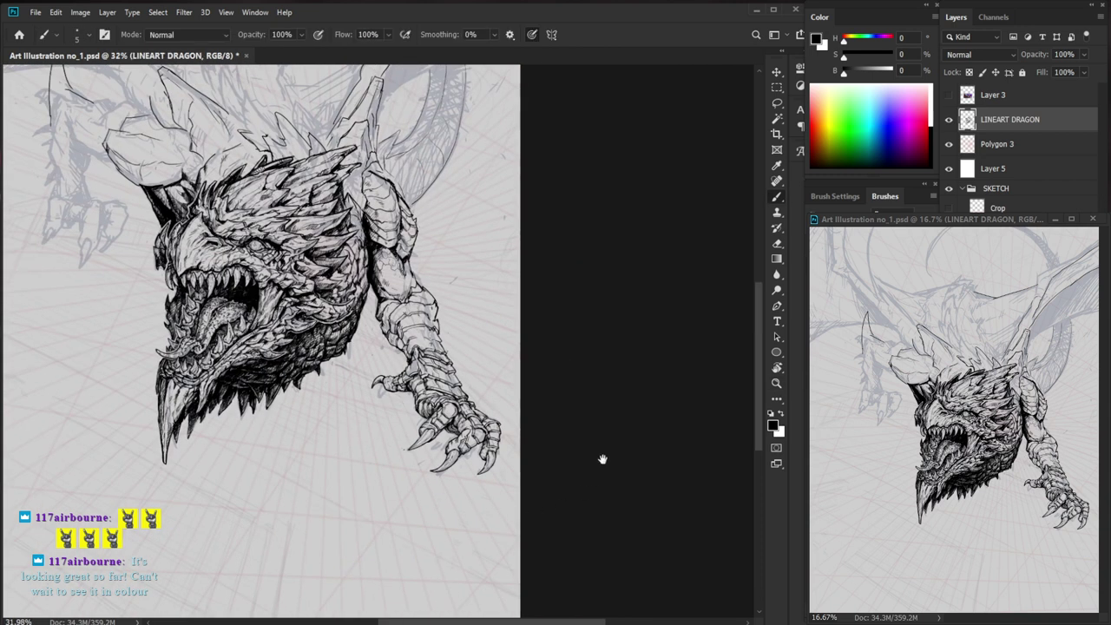
{"action": "key", "text": "z"}
{"action": "scroll", "coordinate": [551, 477], "scroll_direction": "up", "scroll_amount": 6}
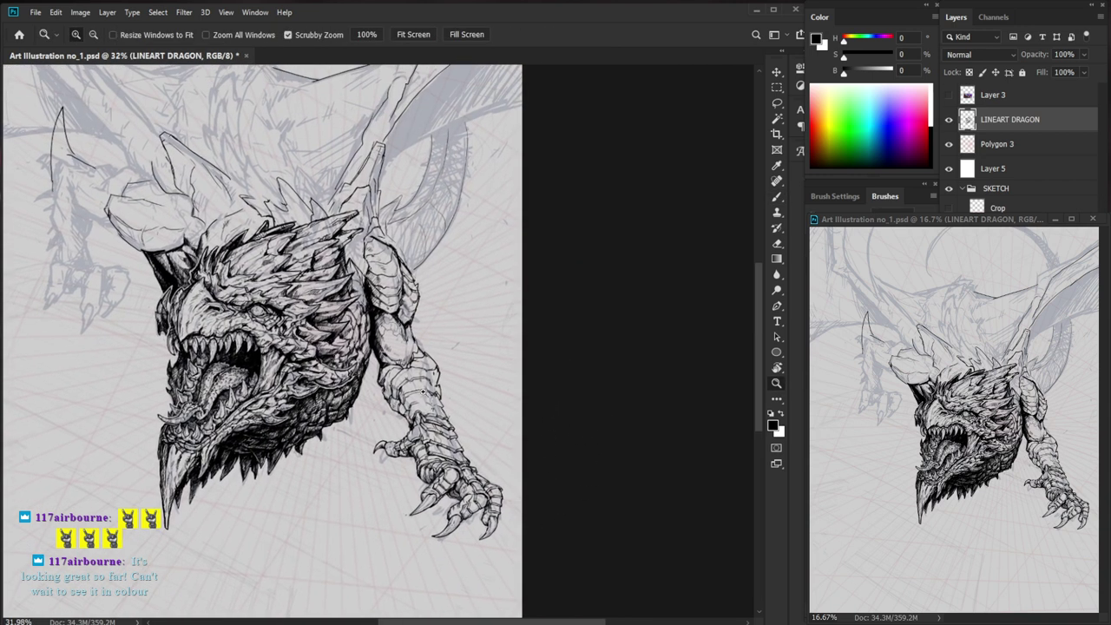
{"action": "key", "text": "b"}
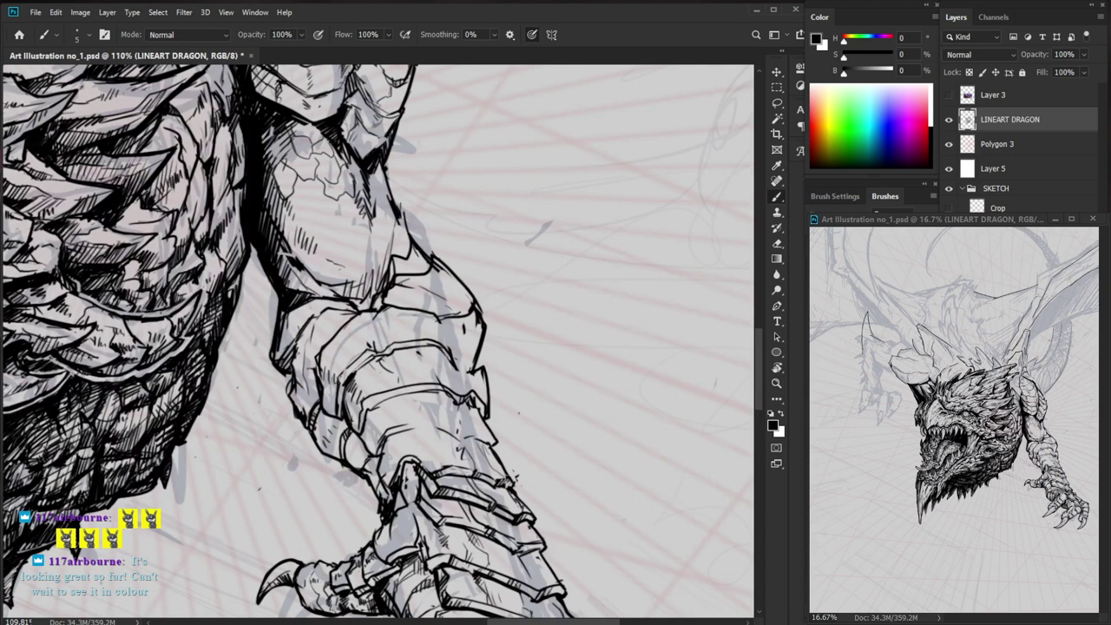
{"action": "mouse_move", "coordinate": [375, 365]}
{"action": "left_mouse_down"}
{"action": "mouse_move", "coordinate": [395, 374]}
{"action": "mouse_move", "coordinate": [369, 411]}
{"action": "mouse_move", "coordinate": [372, 433]}
{"action": "mouse_move", "coordinate": [351, 410]}
{"action": "left_mouse_up"}
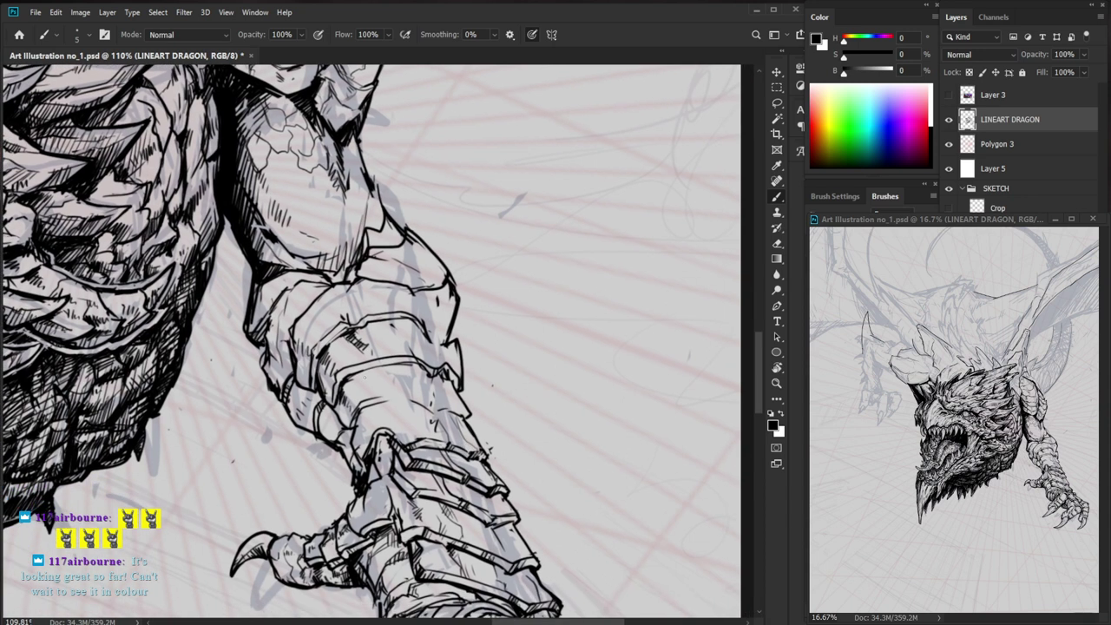
{"action": "key", "text": "e"}
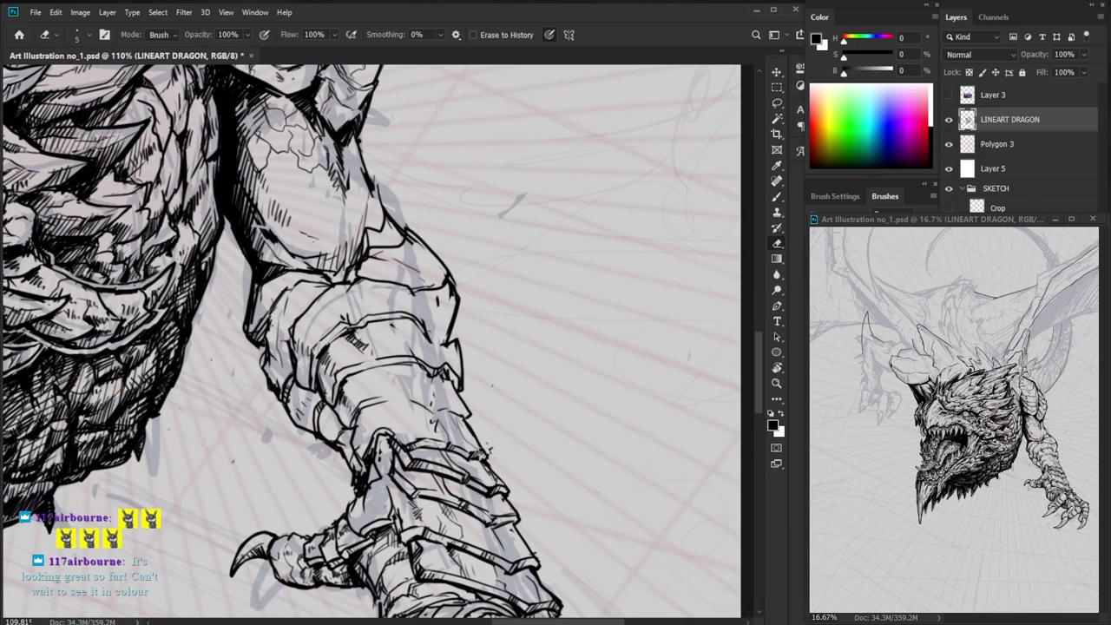
{"action": "key", "text": "b"}
{"action": "left_click_drag", "start_coordinate": [375, 357], "coordinate": [371, 369]}
- Touch up the line art where the chin spike meets the lower jaw with the Eraser
{"action": "left_click_drag", "start_coordinate": [526, 407], "coordinate": [483, 427]}
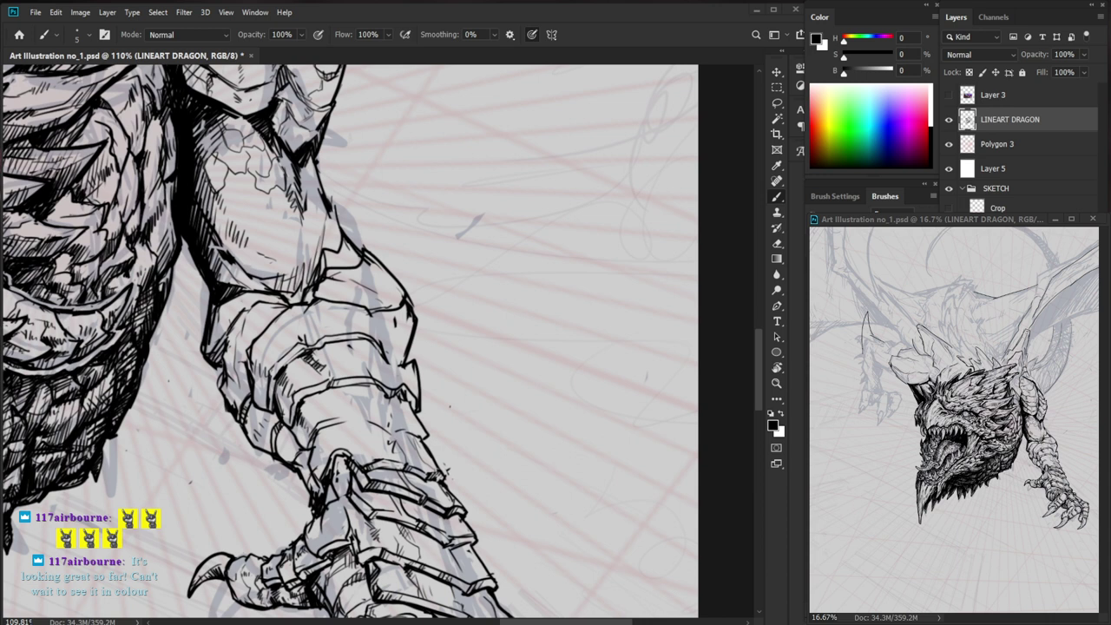
{"action": "mouse_move", "coordinate": [565, 431]}
{"action": "left_mouse_down"}
{"action": "mouse_move", "coordinate": [512, 460]}
{"action": "mouse_move", "coordinate": [712, 438]}
{"action": "mouse_move", "coordinate": [605, 459]}
{"action": "mouse_move", "coordinate": [513, 404]}
{"action": "mouse_move", "coordinate": [508, 472]}
{"action": "mouse_move", "coordinate": [494, 442]}
{"action": "left_mouse_up"}
{"action": "left_click_drag", "start_coordinate": [494, 443], "coordinate": [514, 466]}
{"action": "left_click_drag", "start_coordinate": [519, 409], "coordinate": [529, 395]}
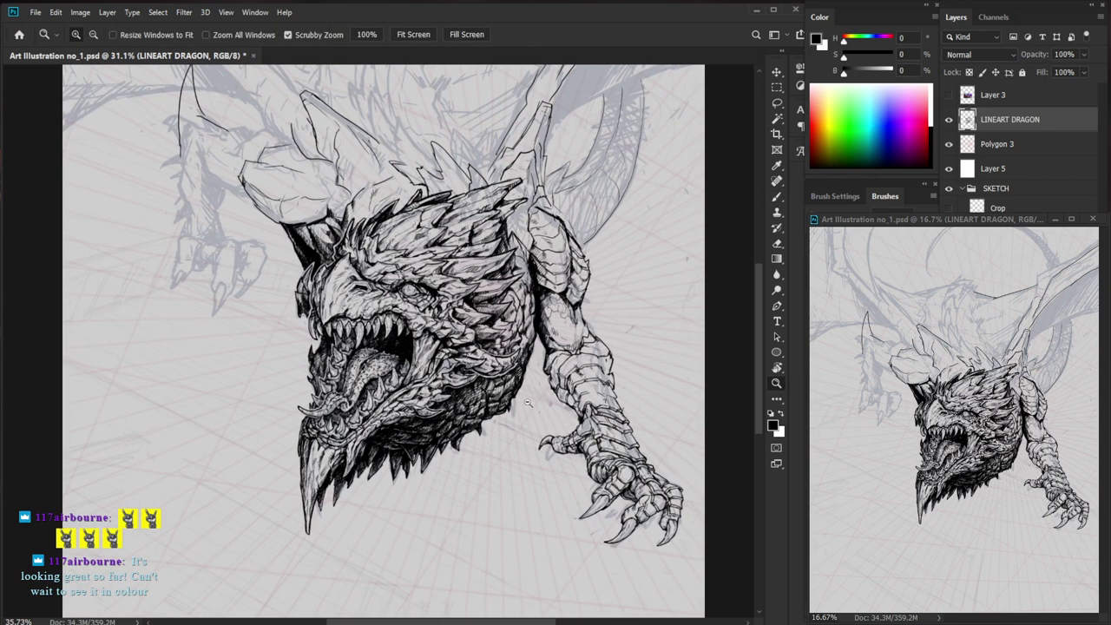
{"action": "key", "text": "b"}
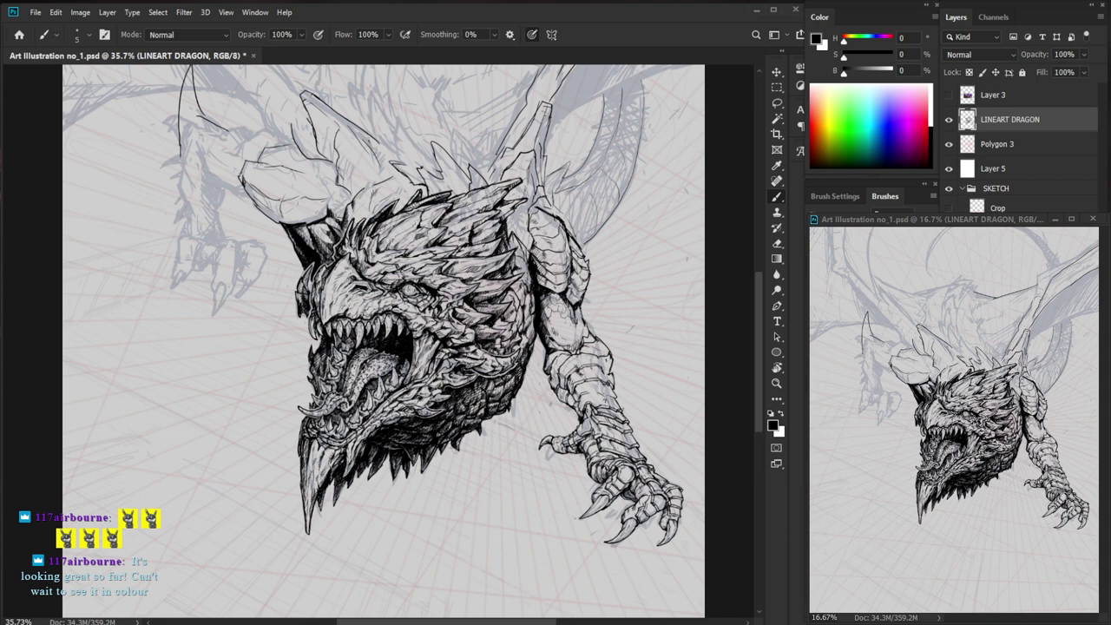
{"action": "left_click_drag", "start_coordinate": [338, 449], "coordinate": [335, 447]}
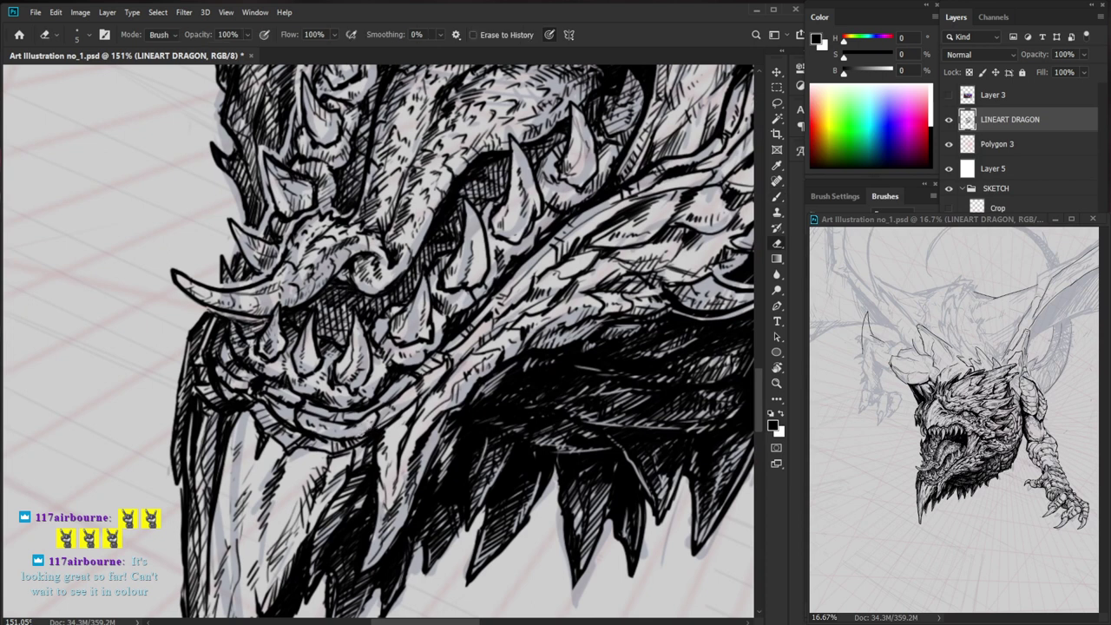
{"action": "left_click_drag", "start_coordinate": [365, 434], "coordinate": [316, 469]}
{"action": "mouse_move", "coordinate": [578, 351]}
{"action": "left_mouse_down"}
{"action": "mouse_move", "coordinate": [399, 409]}
{"action": "mouse_move", "coordinate": [421, 408]}
{"action": "left_mouse_up"}
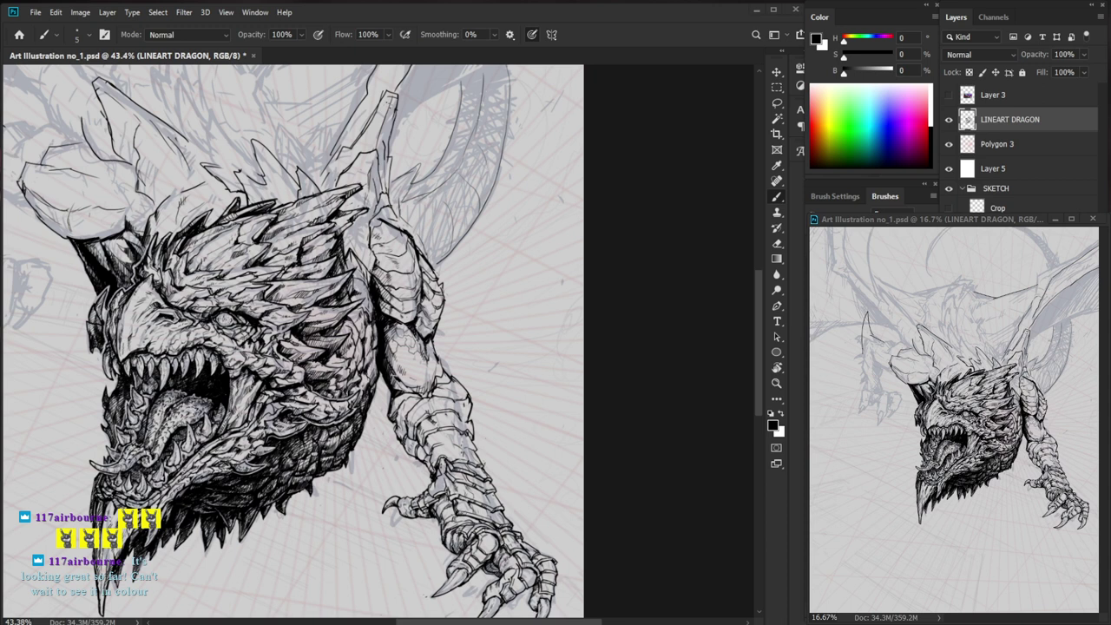
- Ink hatching along the centre crease and outer edge of the upper forearm plates below the elbow
{"action": "left_click_drag", "start_coordinate": [461, 401], "coordinate": [496, 401]}
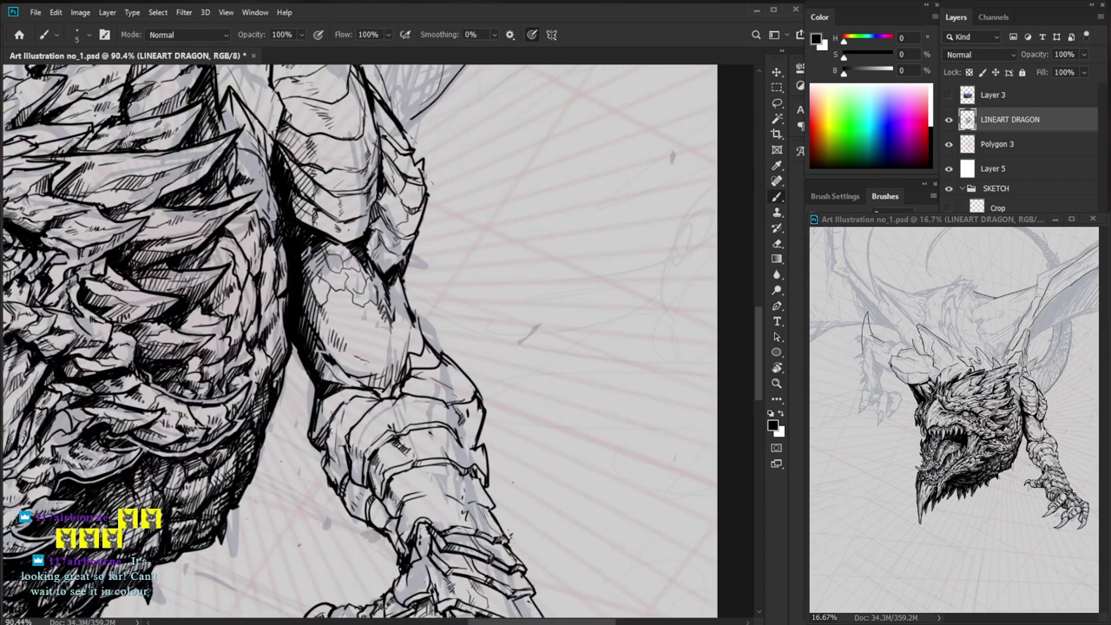
{"action": "key", "text": "e"}
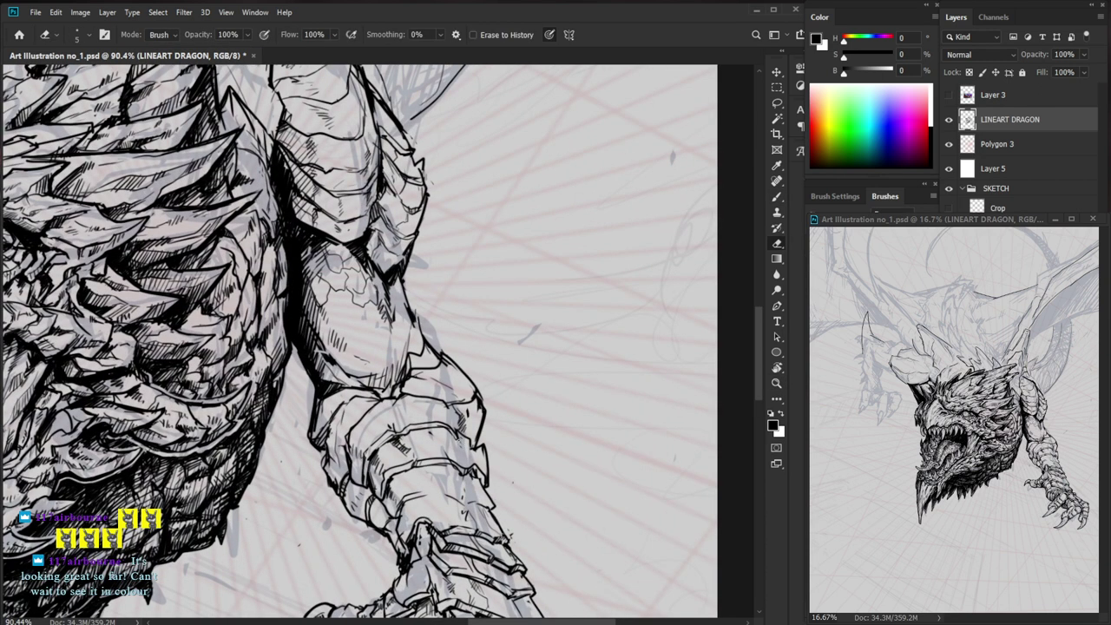
{"action": "key", "text": "b"}
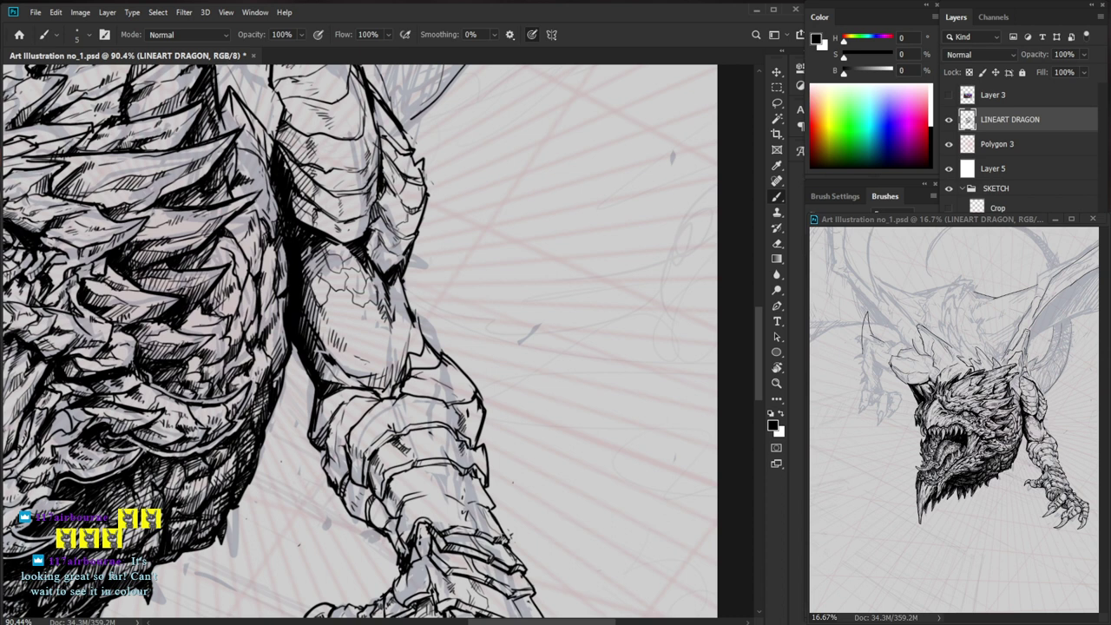
{"action": "key", "text": "e"}
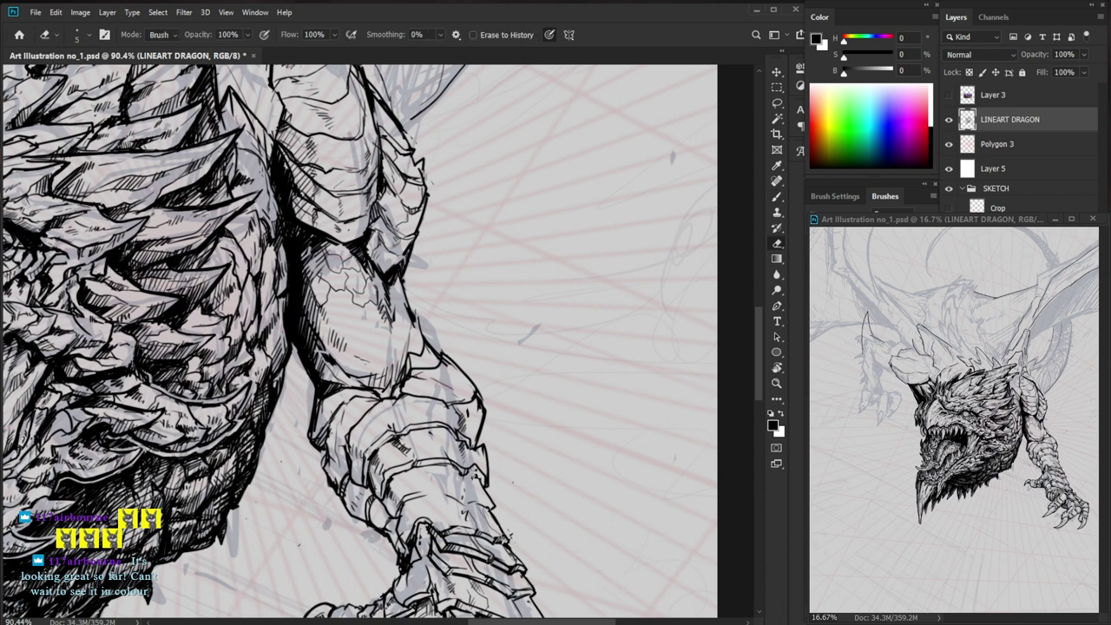
{"action": "key", "text": "b"}
{"action": "mouse_move", "coordinate": [467, 468]}
{"action": "left_mouse_down"}
{"action": "mouse_move", "coordinate": [487, 481]}
{"action": "mouse_move", "coordinate": [483, 460]}
{"action": "mouse_move", "coordinate": [490, 485]}
{"action": "left_mouse_up"}
{"action": "key", "text": "e"}
{"action": "key", "text": "b"}
{"action": "left_click_drag", "start_coordinate": [481, 442], "coordinate": [471, 443]}
{"action": "mouse_move", "coordinate": [399, 427]}
{"action": "left_mouse_down"}
{"action": "mouse_move", "coordinate": [411, 433]}
{"action": "mouse_move", "coordinate": [398, 419]}
{"action": "left_mouse_up"}
{"action": "left_click_drag", "start_coordinate": [393, 411], "coordinate": [404, 430]}
- Refine the first forearm plate's crease hatching with the Eraser and ink more shading along its lower edge
{"action": "key", "text": "z"}
{"action": "left_click_drag", "start_coordinate": [478, 399], "coordinate": [542, 399]}
{"action": "key", "text": "e"}
{"action": "left_click_drag", "start_coordinate": [396, 429], "coordinate": [408, 436]}
{"action": "key", "text": "b"}
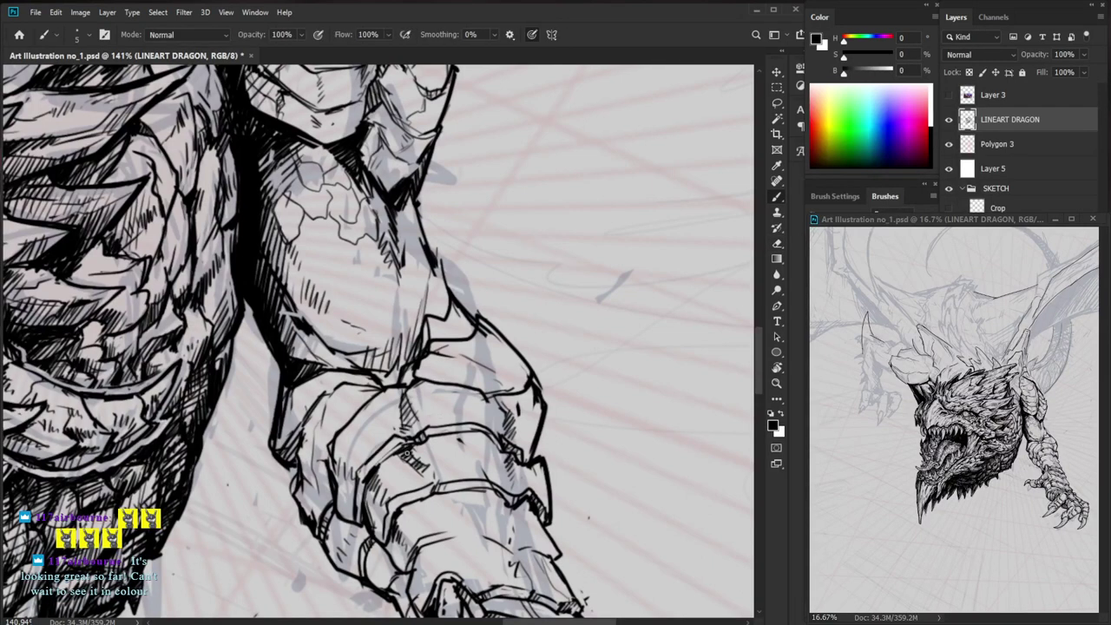
{"action": "left_click_drag", "start_coordinate": [451, 426], "coordinate": [449, 434]}
{"action": "mouse_move", "coordinate": [456, 428]}
{"action": "left_mouse_down"}
{"action": "mouse_move", "coordinate": [473, 453]}
{"action": "mouse_move", "coordinate": [499, 452]}
{"action": "left_mouse_up"}
{"action": "key", "text": "ctrl+space"}
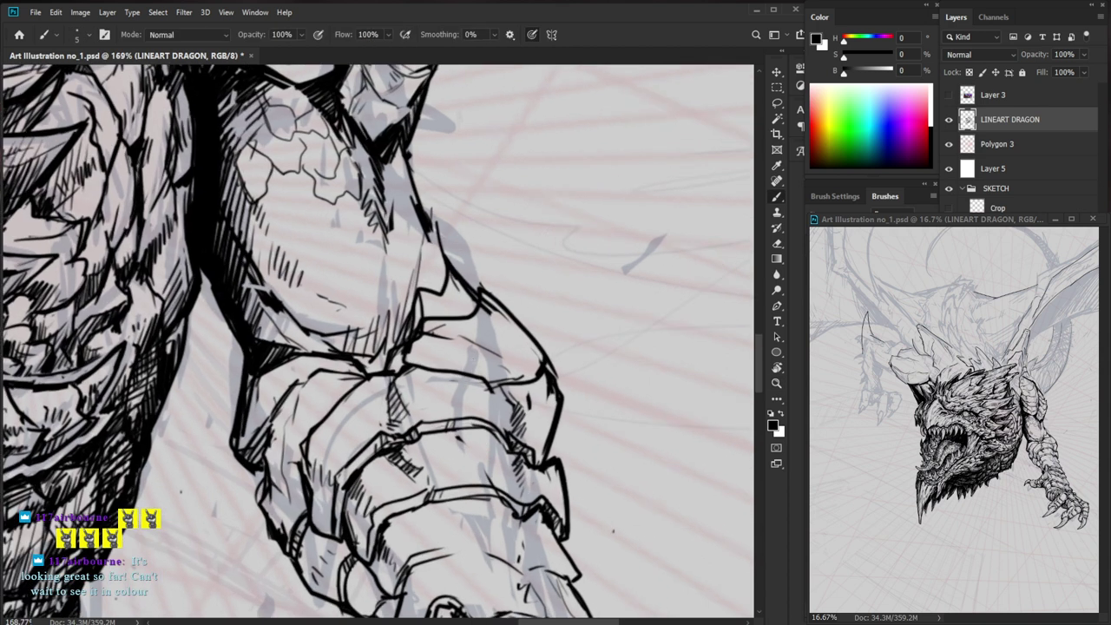
{"action": "key", "text": "e"}
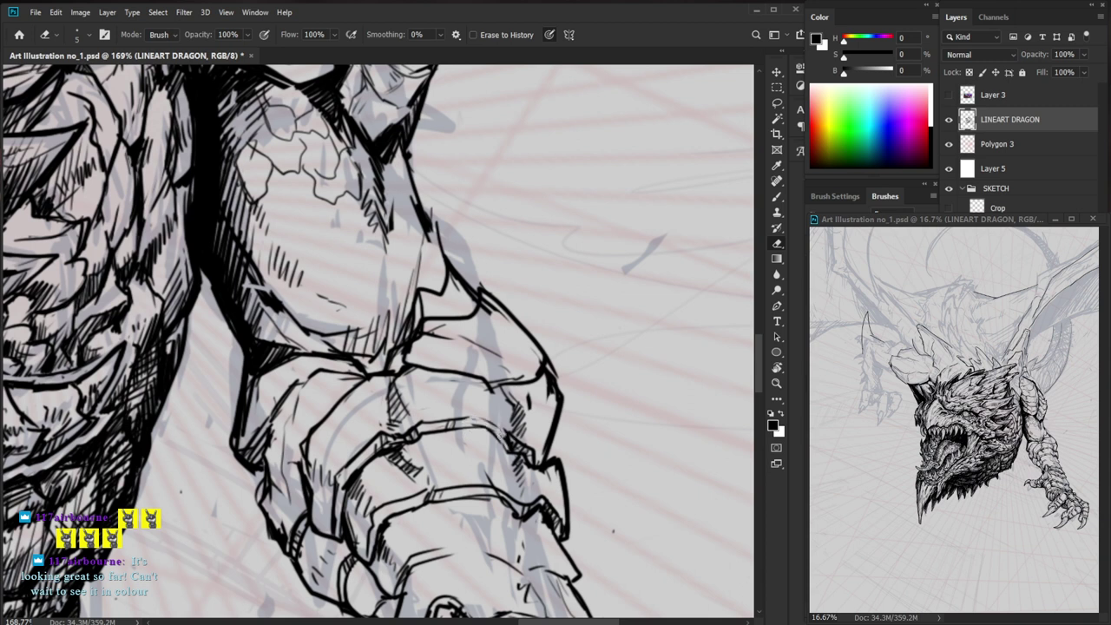
{"action": "key", "text": "b"}
{"action": "key", "text": "e"}
{"action": "key", "text": "b"}
{"action": "key", "text": "e"}
- Ink the inner contour of the elbow next to the dark shadow behind the jaw
{"action": "key", "text": "z"}
{"action": "left_click_drag", "start_coordinate": [503, 442], "coordinate": [456, 442]}
{"action": "mouse_move", "coordinate": [546, 528]}
{"action": "left_mouse_down"}
{"action": "mouse_move", "coordinate": [525, 505]}
{"action": "mouse_move", "coordinate": [510, 445]}
{"action": "left_mouse_up"}
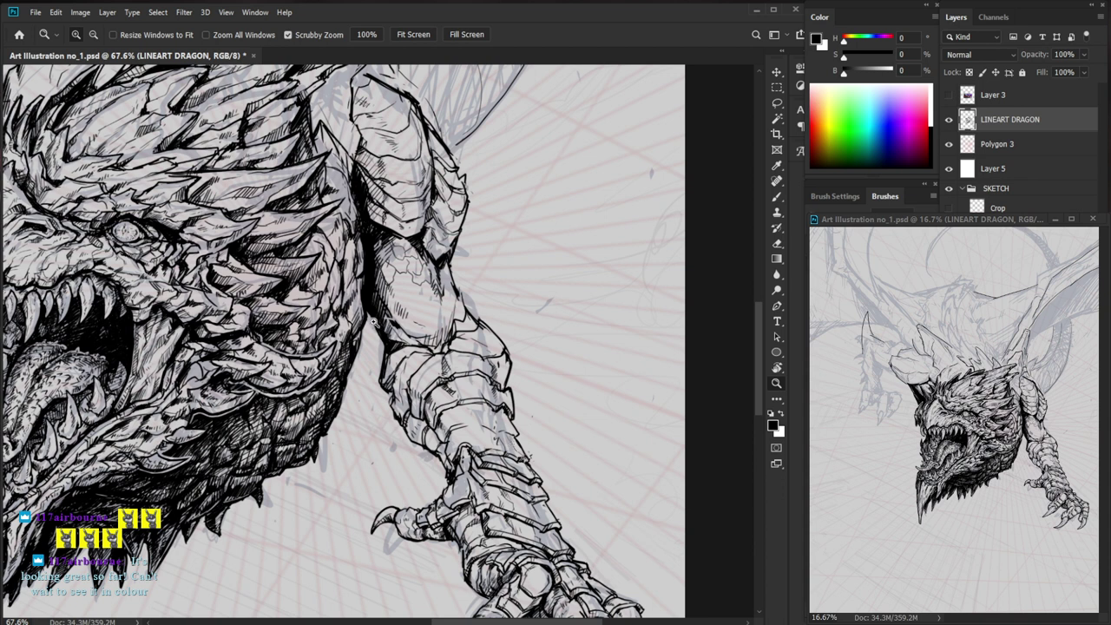
{"action": "left_click_drag", "start_coordinate": [371, 321], "coordinate": [434, 322]}
{"action": "key", "text": "b"}
{"action": "left_click_drag", "start_coordinate": [368, 302], "coordinate": [340, 351]}
- Ink short strokes on the skin folds at the base of the first finger and erase stray lines beside them
{"action": "key", "text": "z"}
{"action": "left_click_drag", "start_coordinate": [410, 293], "coordinate": [348, 293]}
{"action": "key", "text": "b"}
{"action": "left_click_drag", "start_coordinate": [543, 502], "coordinate": [439, 416]}
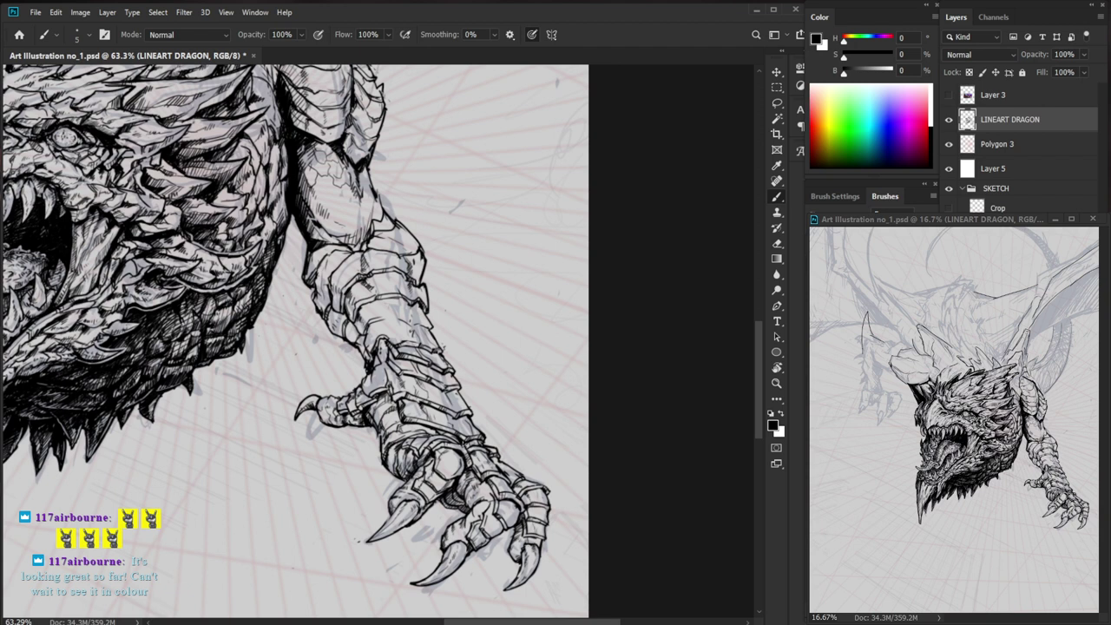
{"action": "left_click_drag", "start_coordinate": [424, 535], "coordinate": [495, 535]}
{"action": "mouse_move", "coordinate": [341, 455]}
{"action": "left_mouse_down"}
{"action": "mouse_move", "coordinate": [340, 490]}
{"action": "mouse_move", "coordinate": [287, 553]}
{"action": "left_mouse_up"}
{"action": "key", "text": "e"}
{"action": "key", "text": "b"}
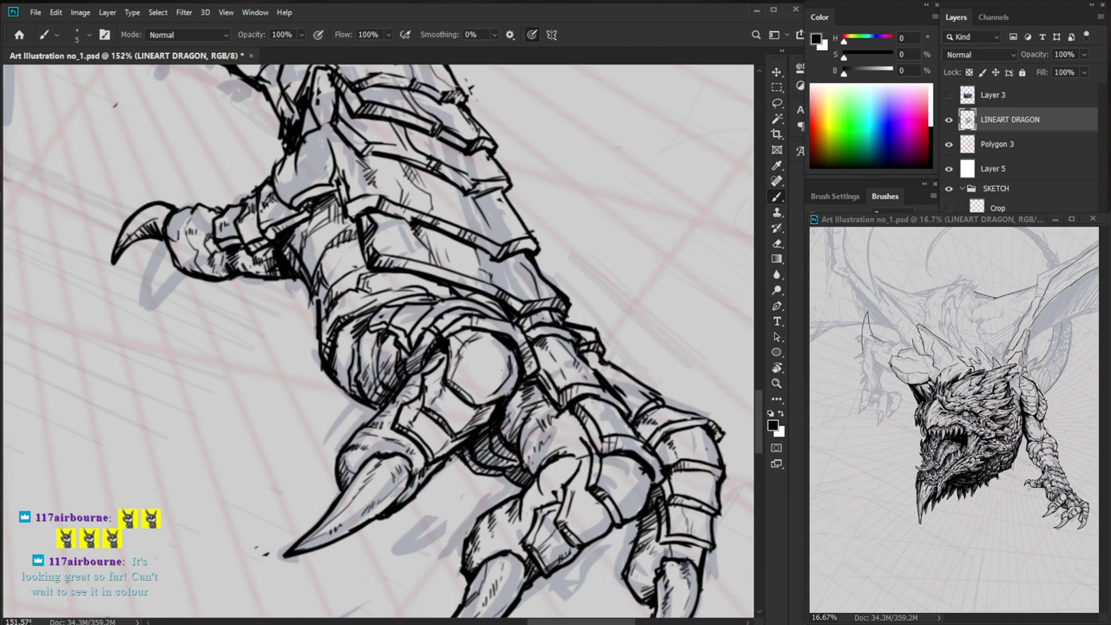
{"action": "scroll", "coordinate": [373, 340], "scroll_direction": "up", "scroll_amount": 3}
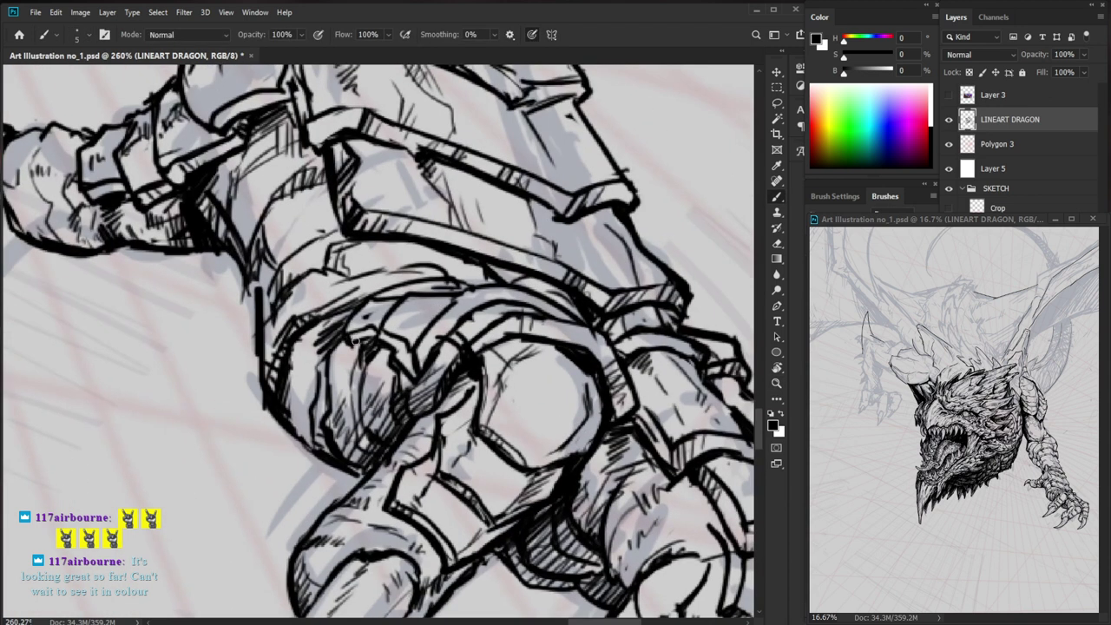
{"action": "key", "text": "e"}
{"action": "key", "text": "b"}
{"action": "left_click_drag", "start_coordinate": [376, 345], "coordinate": [349, 349]}
{"action": "left_click_drag", "start_coordinate": [353, 342], "coordinate": [360, 349]}
{"action": "left_click_drag", "start_coordinate": [365, 335], "coordinate": [365, 348]}
{"action": "key", "text": "e"}
{"action": "mouse_move", "coordinate": [447, 337]}
{"action": "left_mouse_down"}
{"action": "mouse_move", "coordinate": [434, 346]}
{"action": "mouse_move", "coordinate": [460, 342]}
{"action": "mouse_move", "coordinate": [453, 331]}
{"action": "mouse_move", "coordinate": [445, 356]}
{"action": "mouse_move", "coordinate": [408, 344]}
{"action": "left_mouse_up"}
{"action": "key", "text": "b"}
- Ink contour and hatching strokes on the first finger's plates beside the round knuckle
{"action": "left_click_drag", "start_coordinate": [575, 500], "coordinate": [491, 472]}
{"action": "scroll", "coordinate": [514, 451], "scroll_direction": "down", "scroll_amount": 1}
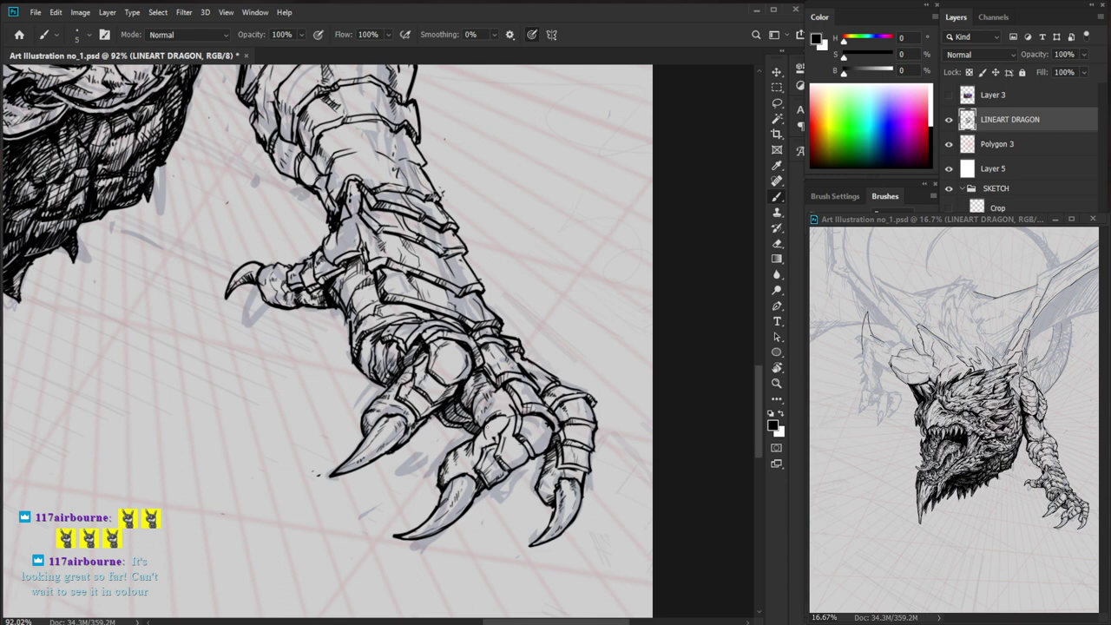
{"action": "left_click_drag", "start_coordinate": [457, 366], "coordinate": [512, 366]}
{"action": "left_click_drag", "start_coordinate": [417, 382], "coordinate": [422, 387]}
{"action": "left_click_drag", "start_coordinate": [396, 386], "coordinate": [394, 392]}
{"action": "left_click_drag", "start_coordinate": [405, 373], "coordinate": [403, 381]}
{"action": "key", "text": "e"}
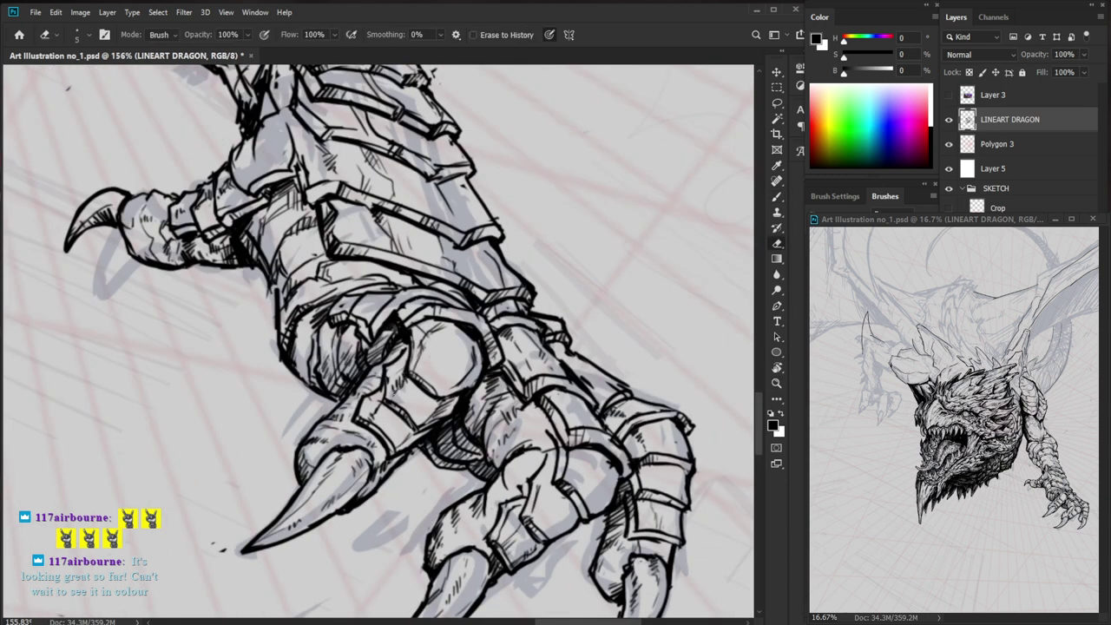
{"action": "key", "text": "b"}
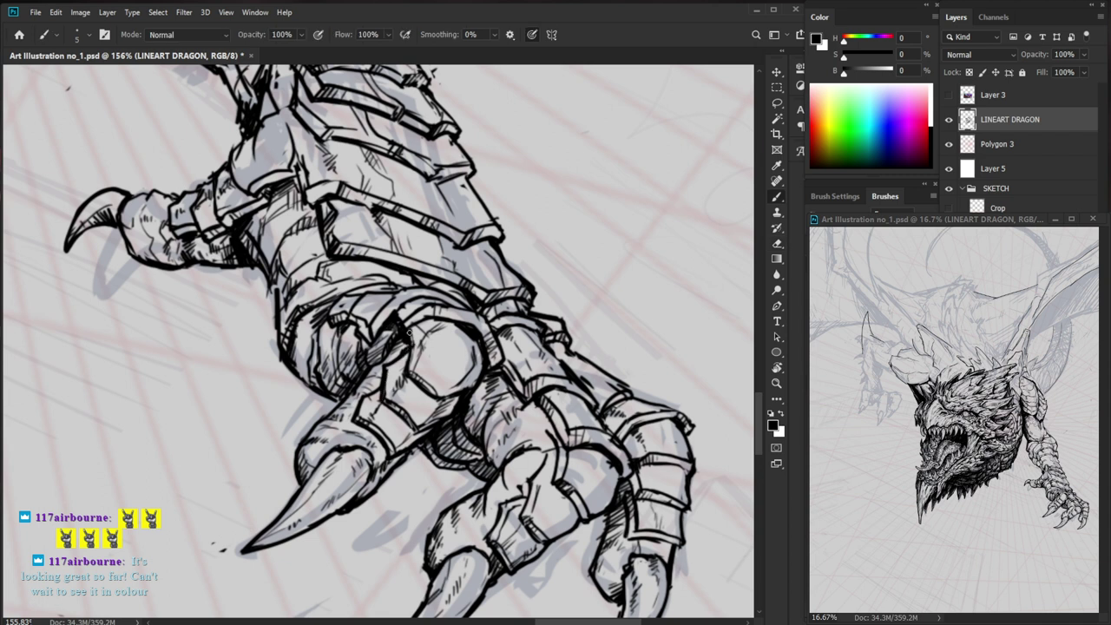
{"action": "left_click_drag", "start_coordinate": [402, 340], "coordinate": [399, 359]}
{"action": "key", "text": "ctrl+space"}
{"action": "mouse_move", "coordinate": [507, 348]}
{"action": "left_mouse_down"}
{"action": "mouse_move", "coordinate": [411, 440]}
{"action": "mouse_move", "coordinate": [590, 338]}
{"action": "left_mouse_up"}
{"action": "mouse_move", "coordinate": [420, 347]}
{"action": "left_mouse_down"}
{"action": "mouse_move", "coordinate": [428, 388]}
{"action": "mouse_move", "coordinate": [400, 399]}
{"action": "mouse_move", "coordinate": [392, 434]}
{"action": "mouse_move", "coordinate": [351, 460]}
{"action": "left_mouse_up"}
{"action": "left_click_drag", "start_coordinate": [475, 445], "coordinate": [473, 464]}
{"action": "mouse_move", "coordinate": [487, 423]}
{"action": "left_mouse_down"}
{"action": "mouse_move", "coordinate": [519, 382]}
{"action": "mouse_move", "coordinate": [460, 413]}
{"action": "left_mouse_up"}
- Examine the inked hand and forearm from a distance and up close
{"action": "key", "text": "z"}
{"action": "key", "text": "space"}
{"action": "left_click_drag", "start_coordinate": [664, 516], "coordinate": [563, 458]}
{"action": "key", "text": "z"}
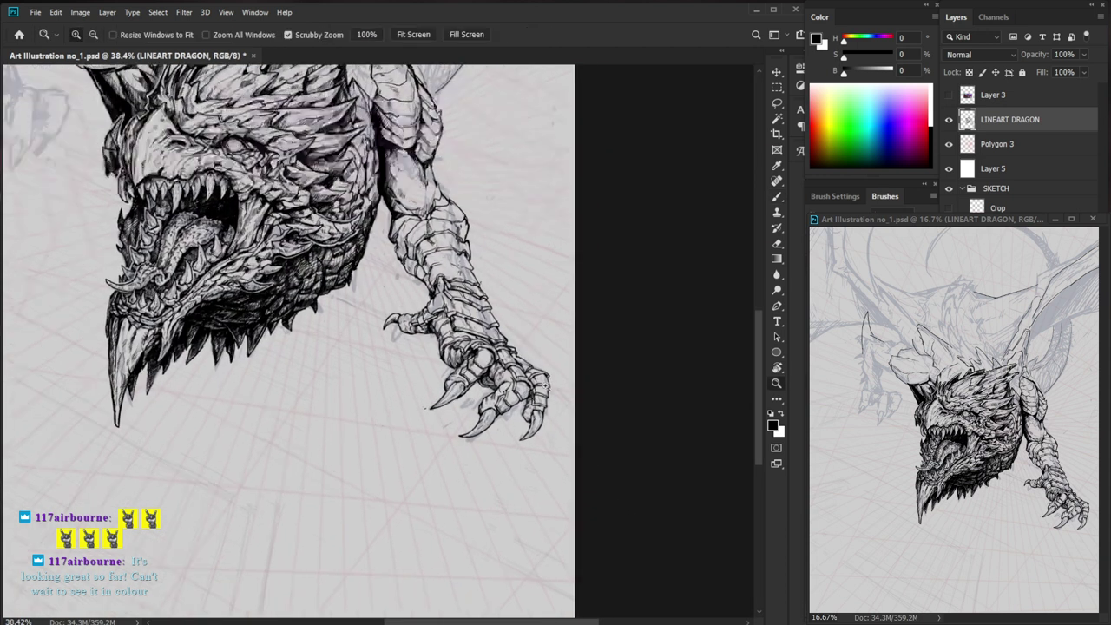
{"action": "left_click_drag", "start_coordinate": [514, 390], "coordinate": [608, 391]}
{"action": "mouse_move", "coordinate": [406, 340]}
{"action": "left_mouse_down"}
{"action": "mouse_move", "coordinate": [418, 386]}
{"action": "mouse_move", "coordinate": [422, 369]}
{"action": "mouse_move", "coordinate": [387, 368]}
{"action": "left_mouse_up"}
{"action": "key", "text": "z"}
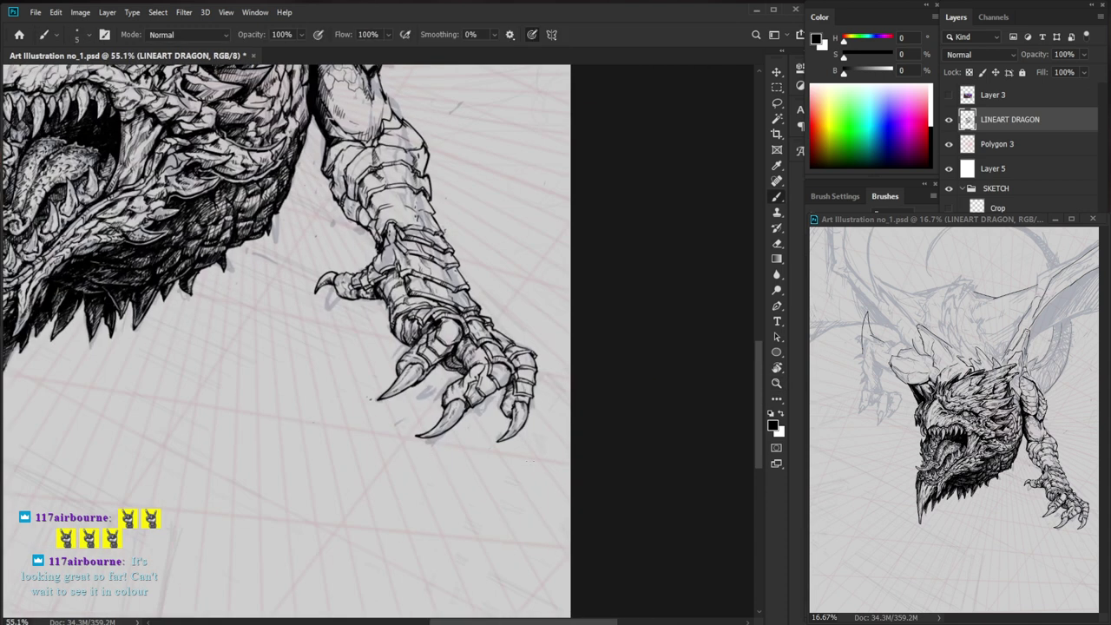
{"action": "key", "text": "z"}
{"action": "left_click_drag", "start_coordinate": [466, 369], "coordinate": [556, 367]}
{"action": "key", "text": "b"}
{"action": "mouse_move", "coordinate": [415, 389]}
{"action": "left_mouse_down"}
{"action": "mouse_move", "coordinate": [404, 395]}
{"action": "mouse_move", "coordinate": [390, 359]}
{"action": "mouse_move", "coordinate": [379, 387]}
{"action": "mouse_move", "coordinate": [370, 371]}
{"action": "mouse_move", "coordinate": [382, 357]}
{"action": "left_mouse_up"}
{"action": "key", "text": "z"}
{"action": "left_click_drag", "start_coordinate": [469, 358], "coordinate": [417, 457]}
{"action": "mouse_move", "coordinate": [642, 480]}
{"action": "left_mouse_down"}
{"action": "mouse_move", "coordinate": [596, 487]}
{"action": "mouse_move", "coordinate": [563, 536]}
{"action": "left_mouse_up"}
{"action": "left_click_drag", "start_coordinate": [614, 504], "coordinate": [597, 485]}
{"action": "left_click_drag", "start_coordinate": [494, 378], "coordinate": [530, 367]}
- Ink the edge of the third forearm plate above the wrist spike and erase stray ink on the inner plates
{"action": "key", "text": "b"}
{"action": "mouse_move", "coordinate": [362, 417]}
{"action": "left_mouse_down"}
{"action": "mouse_move", "coordinate": [408, 416]}
{"action": "mouse_move", "coordinate": [343, 371]}
{"action": "mouse_move", "coordinate": [377, 403]}
{"action": "mouse_move", "coordinate": [396, 403]}
{"action": "left_mouse_up"}
{"action": "left_click_drag", "start_coordinate": [391, 417], "coordinate": [417, 406]}
{"action": "key", "text": "e"}
{"action": "key", "text": "b"}
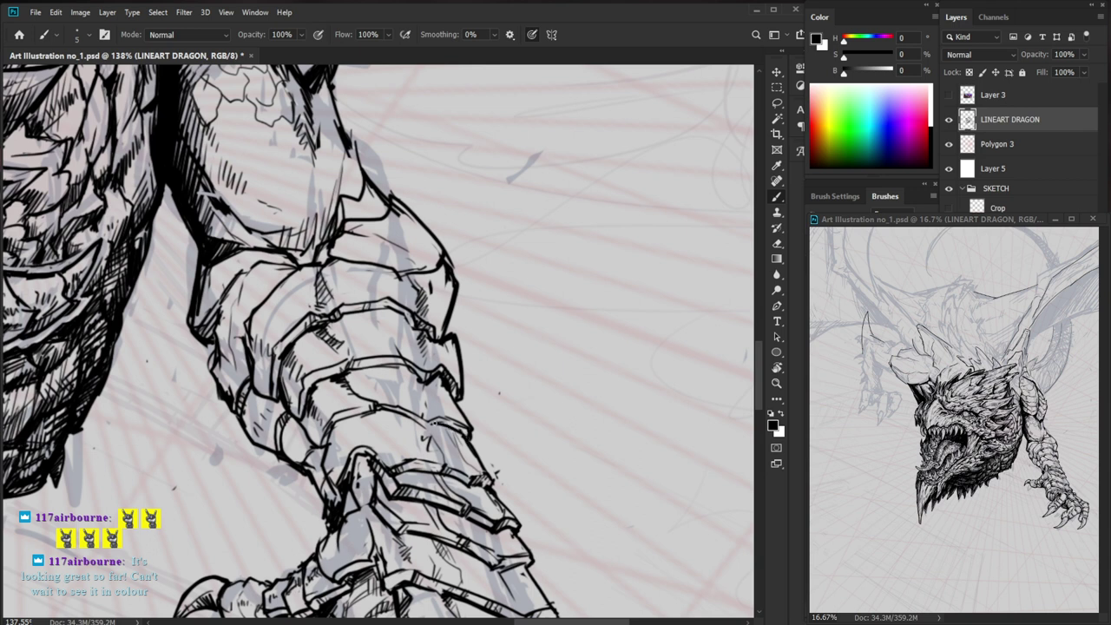
{"action": "left_click_drag", "start_coordinate": [482, 348], "coordinate": [686, 422]}
{"action": "key", "text": "e"}
{"action": "mouse_move", "coordinate": [314, 304]}
{"action": "left_mouse_down"}
{"action": "mouse_move", "coordinate": [301, 325]}
{"action": "mouse_move", "coordinate": [314, 318]}
{"action": "left_mouse_up"}
{"action": "key", "text": "b"}
- Ink dense hatching down the inner side of the first forearm plate beneath the elbow
{"action": "key", "text": "z"}
{"action": "left_click_drag", "start_coordinate": [448, 322], "coordinate": [374, 321]}
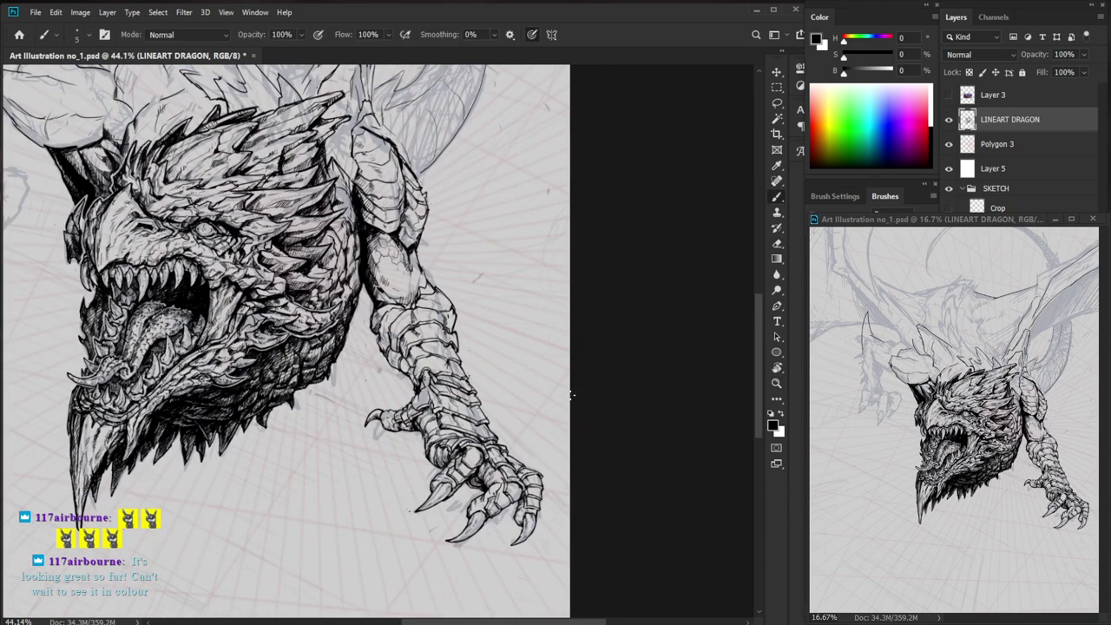
{"action": "scroll", "coordinate": [501, 321], "scroll_direction": "up", "scroll_amount": 3}
{"action": "key", "text": "b"}
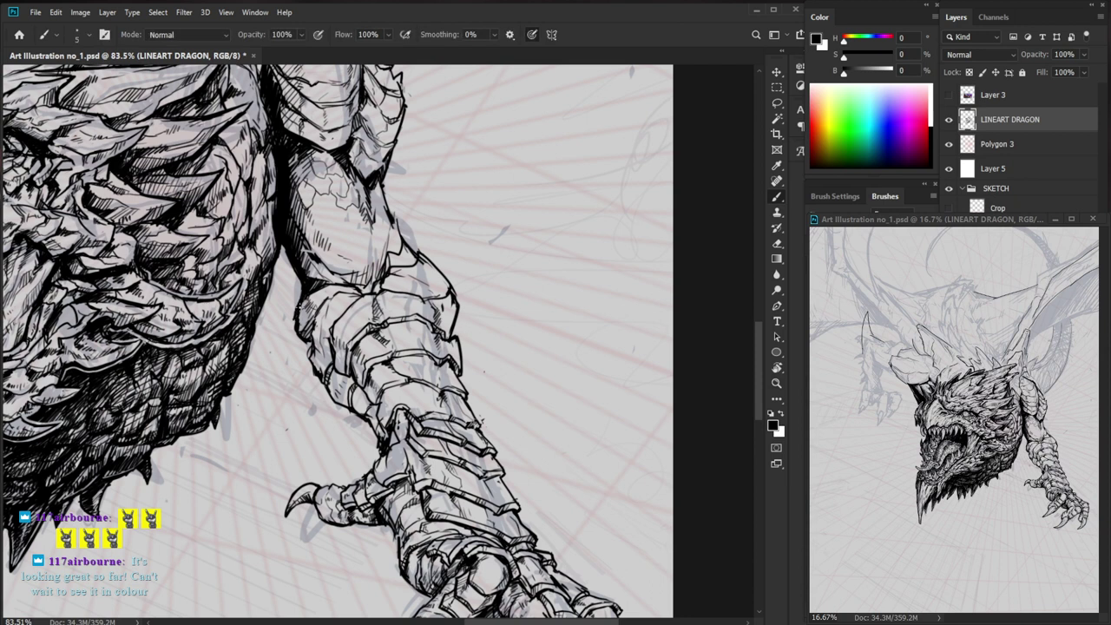
{"action": "left_click_drag", "start_coordinate": [307, 301], "coordinate": [297, 332]}
{"action": "left_click_drag", "start_coordinate": [318, 318], "coordinate": [310, 335]}
{"action": "left_click_drag", "start_coordinate": [317, 323], "coordinate": [311, 343]}
{"action": "mouse_move", "coordinate": [322, 323]}
{"action": "left_mouse_down"}
{"action": "mouse_move", "coordinate": [314, 342]}
{"action": "mouse_move", "coordinate": [363, 357]}
{"action": "left_mouse_up"}
{"action": "key", "text": "z"}
{"action": "key", "text": "b"}
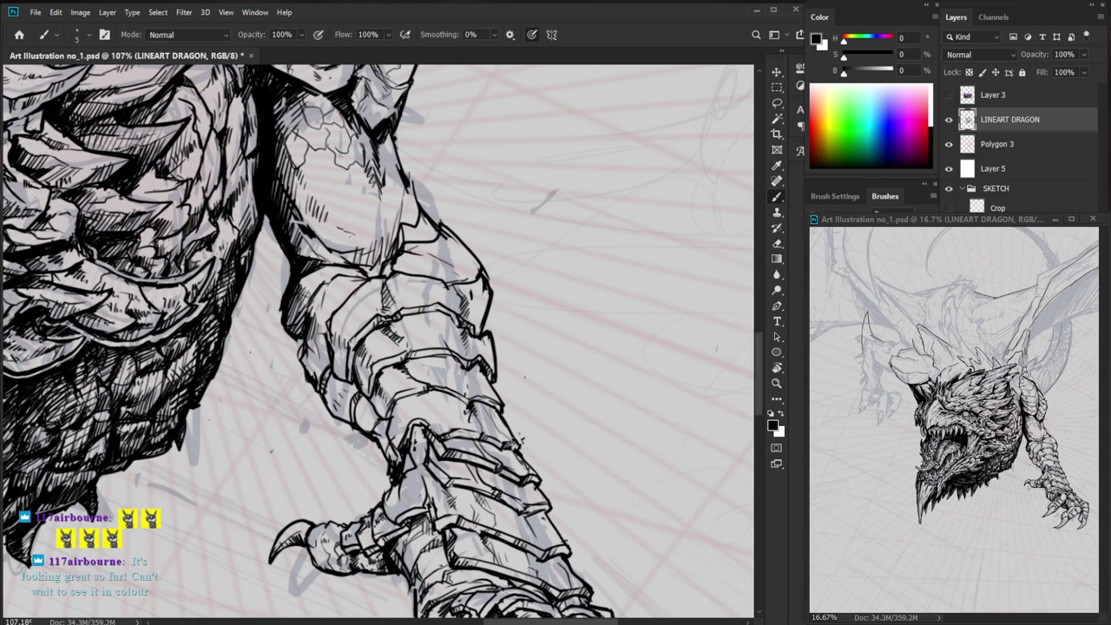
- Clean up the forearm's inner side plates with the Eraser and ink strokes on the plate under the elbow
{"action": "scroll", "coordinate": [309, 354], "scroll_direction": "up", "scroll_amount": 4}
{"action": "key", "text": "e"}
{"action": "mouse_move", "coordinate": [310, 359]}
{"action": "left_mouse_down"}
{"action": "mouse_move", "coordinate": [300, 331]}
{"action": "mouse_move", "coordinate": [329, 387]}
{"action": "mouse_move", "coordinate": [299, 333]}
{"action": "mouse_move", "coordinate": [293, 359]}
{"action": "left_mouse_up"}
{"action": "key", "text": "b"}
{"action": "key", "text": "e"}
{"action": "left_click", "coordinate": [316, 388]}
{"action": "key", "text": "b"}
{"action": "mouse_move", "coordinate": [314, 295]}
{"action": "left_mouse_down"}
{"action": "mouse_move", "coordinate": [349, 267]}
{"action": "mouse_move", "coordinate": [345, 254]}
{"action": "mouse_move", "coordinate": [358, 274]}
{"action": "left_mouse_up"}
- Ink short hatching on the forearm plate just above the wrist spike
{"action": "key", "text": "z"}
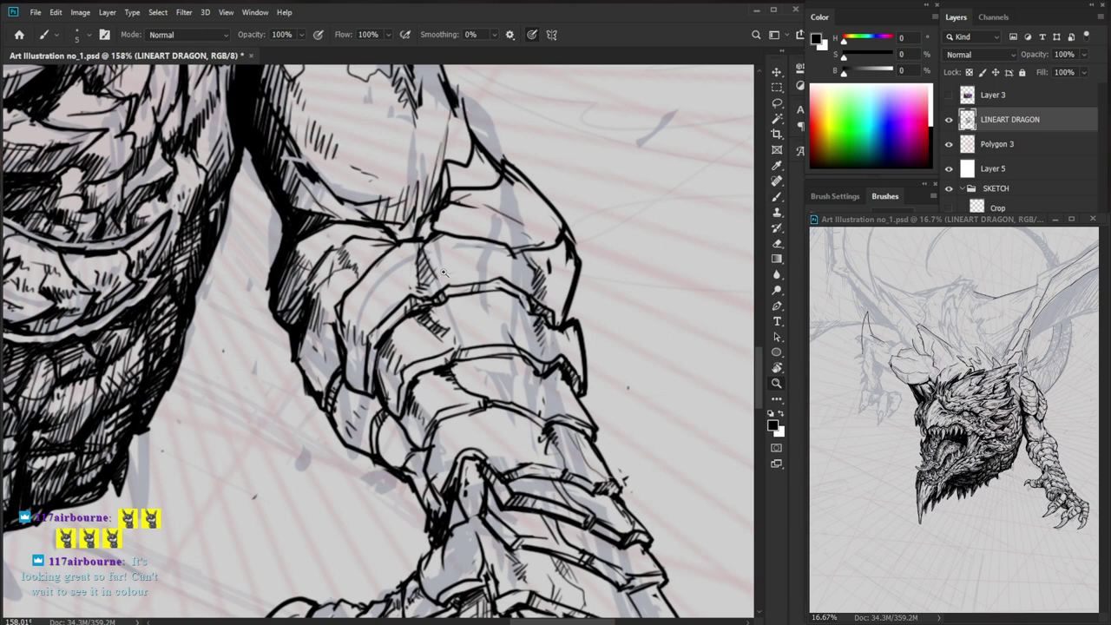
{"action": "left_click_drag", "start_coordinate": [443, 273], "coordinate": [374, 275]}
{"action": "left_click_drag", "start_coordinate": [495, 297], "coordinate": [552, 301]}
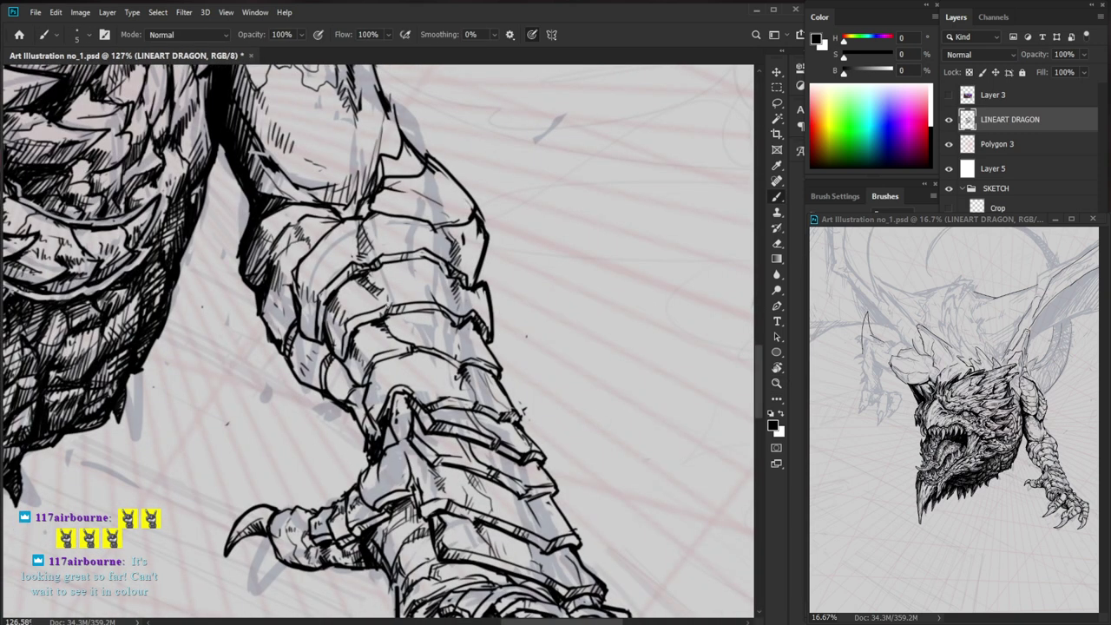
{"action": "scroll", "coordinate": [384, 304], "scroll_direction": "down", "scroll_amount": 5}
{"action": "scroll", "coordinate": [566, 438], "scroll_direction": "up", "scroll_amount": 5}
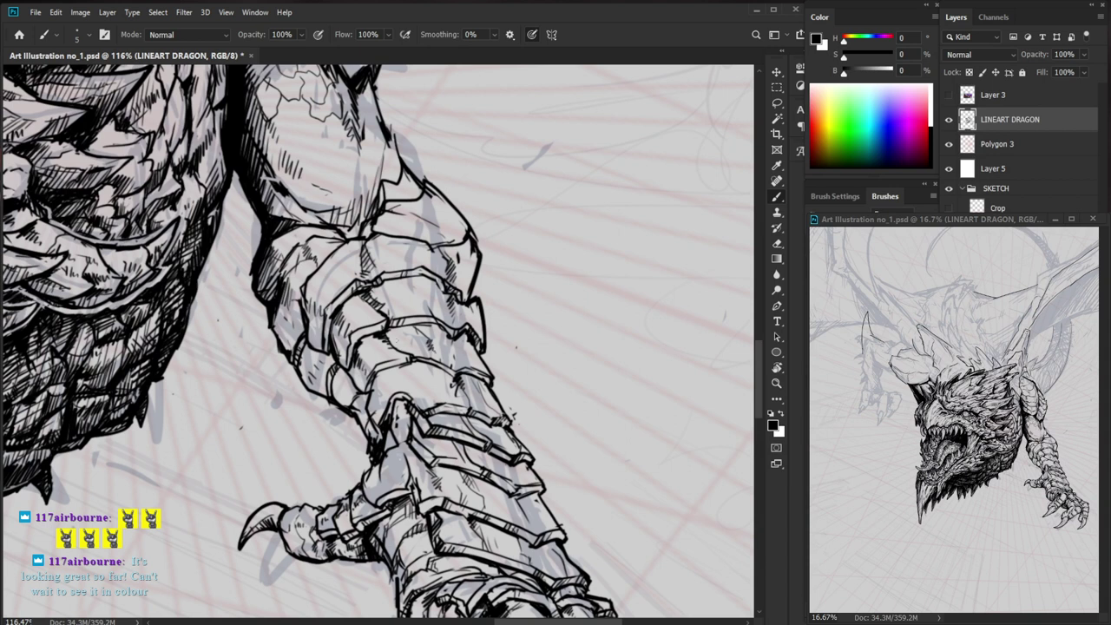
{"action": "key", "text": "e"}
{"action": "key", "text": "b"}
{"action": "left_click_drag", "start_coordinate": [387, 382], "coordinate": [390, 394]}
{"action": "left_click_drag", "start_coordinate": [488, 385], "coordinate": [408, 387]}
{"action": "left_click_drag", "start_coordinate": [599, 471], "coordinate": [476, 461]}
{"action": "scroll", "coordinate": [338, 356], "scroll_direction": "up", "scroll_amount": 5}
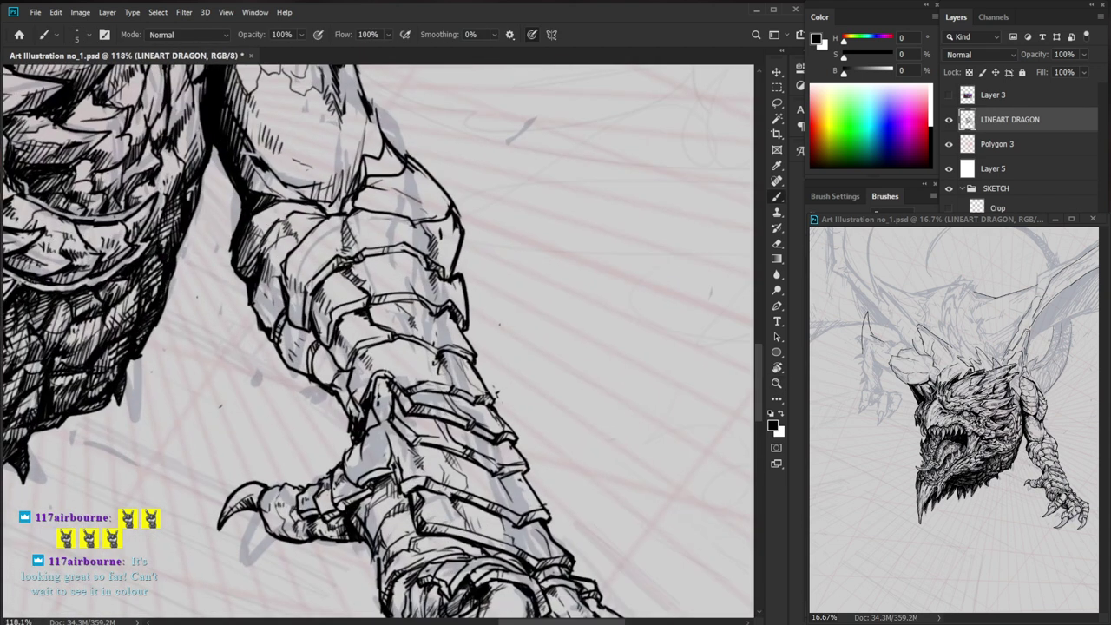
- Touch up the line art around the wrist spike and neighbouring forearm plates with the Eraser and short ink strokes
{"action": "key", "text": "e"}
{"action": "mouse_move", "coordinate": [337, 391]}
{"action": "left_mouse_down"}
{"action": "mouse_move", "coordinate": [349, 409]}
{"action": "mouse_move", "coordinate": [355, 391]}
{"action": "mouse_move", "coordinate": [364, 419]}
{"action": "mouse_move", "coordinate": [372, 393]}
{"action": "left_mouse_up"}
{"action": "key", "text": "b"}
{"action": "key", "text": "e"}
{"action": "key", "text": "b"}
{"action": "left_click_drag", "start_coordinate": [587, 418], "coordinate": [545, 393]}
{"action": "key", "text": "e"}
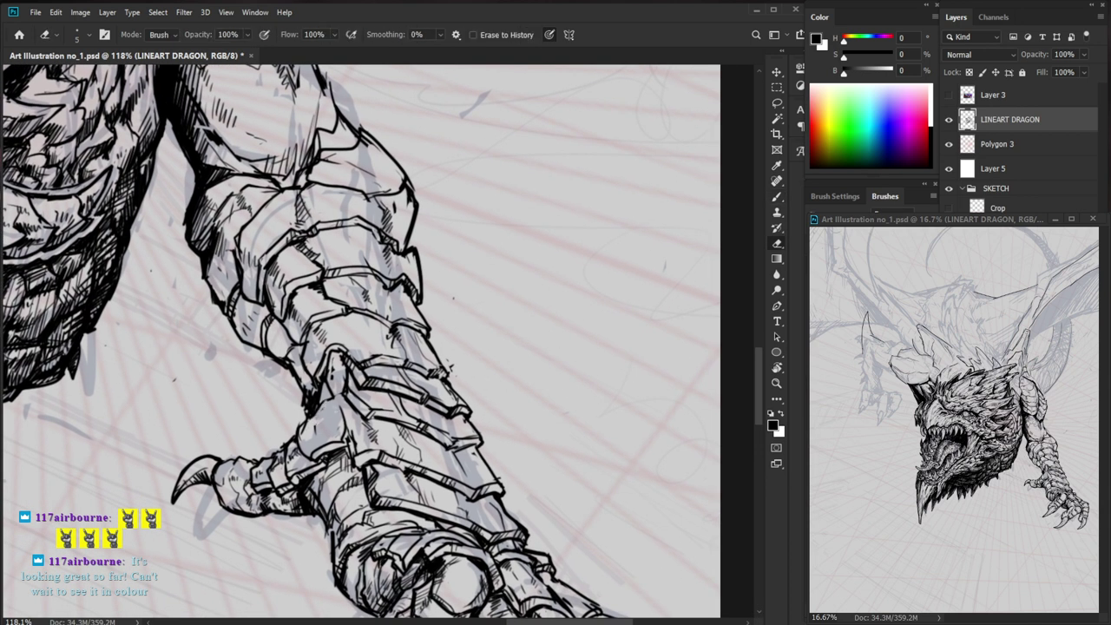
{"action": "key", "text": "b"}
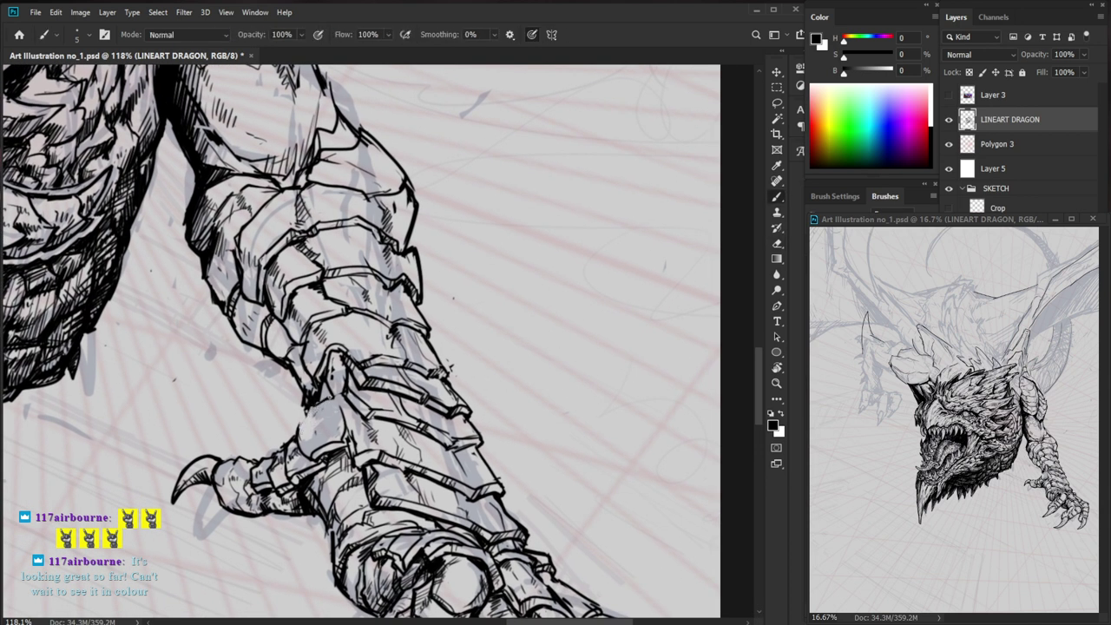
- Ink light hatching on the rounded plate at the base of the thumb
{"action": "left_click_drag", "start_coordinate": [514, 448], "coordinate": [502, 423]}
{"action": "key", "text": "e"}
{"action": "key", "text": "b"}
{"action": "left_click_drag", "start_coordinate": [340, 420], "coordinate": [323, 372]}
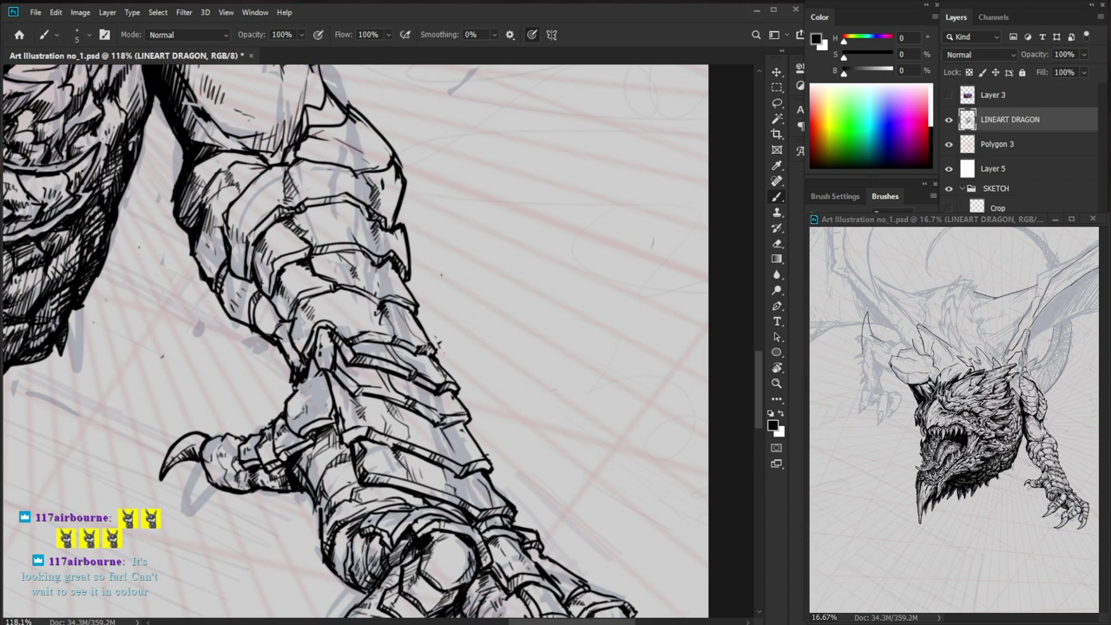
{"action": "left_click_drag", "start_coordinate": [314, 363], "coordinate": [299, 387]}
- Ink scale texture and hatching along the underside of the thumb behind its claw
{"action": "key", "text": "z"}
{"action": "left_click_drag", "start_coordinate": [412, 358], "coordinate": [286, 364]}
{"action": "left_click_drag", "start_coordinate": [545, 517], "coordinate": [489, 487]}
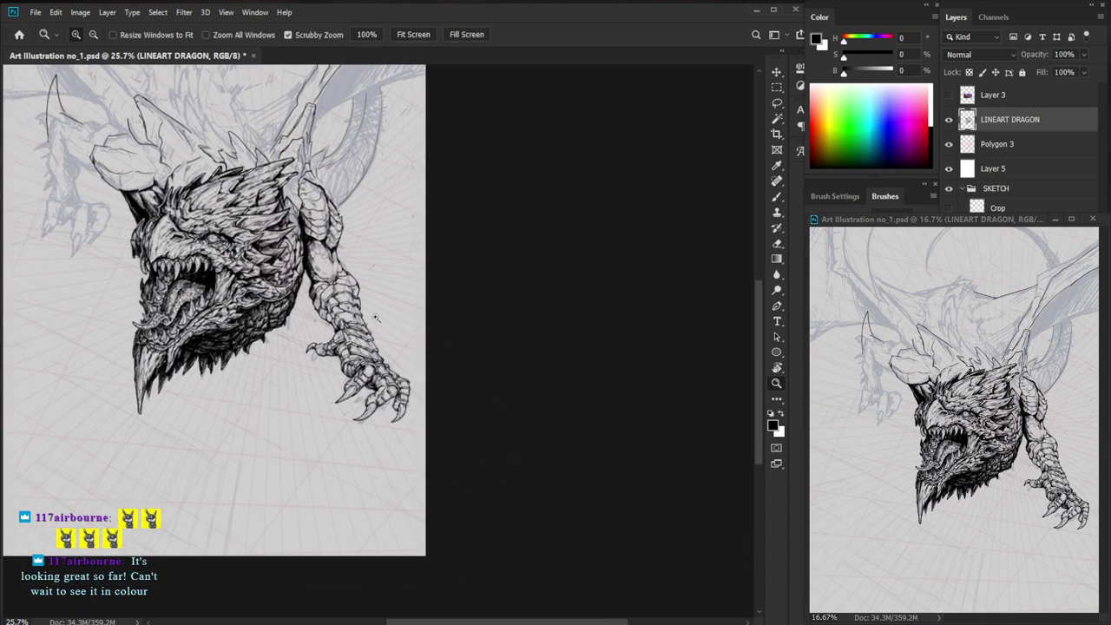
{"action": "scroll", "coordinate": [377, 320], "scroll_direction": "up", "scroll_amount": 3}
{"action": "scroll", "coordinate": [338, 350], "scroll_direction": "up", "scroll_amount": 1}
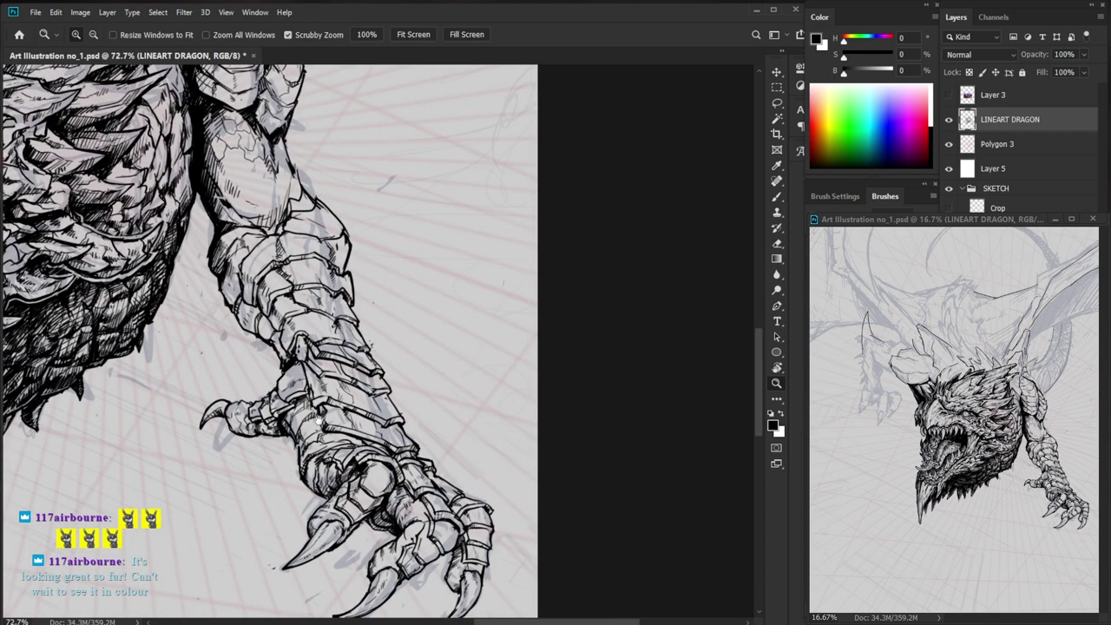
{"action": "scroll", "coordinate": [316, 421], "scroll_direction": "up", "scroll_amount": 2}
{"action": "left_click_drag", "start_coordinate": [297, 435], "coordinate": [313, 438]}
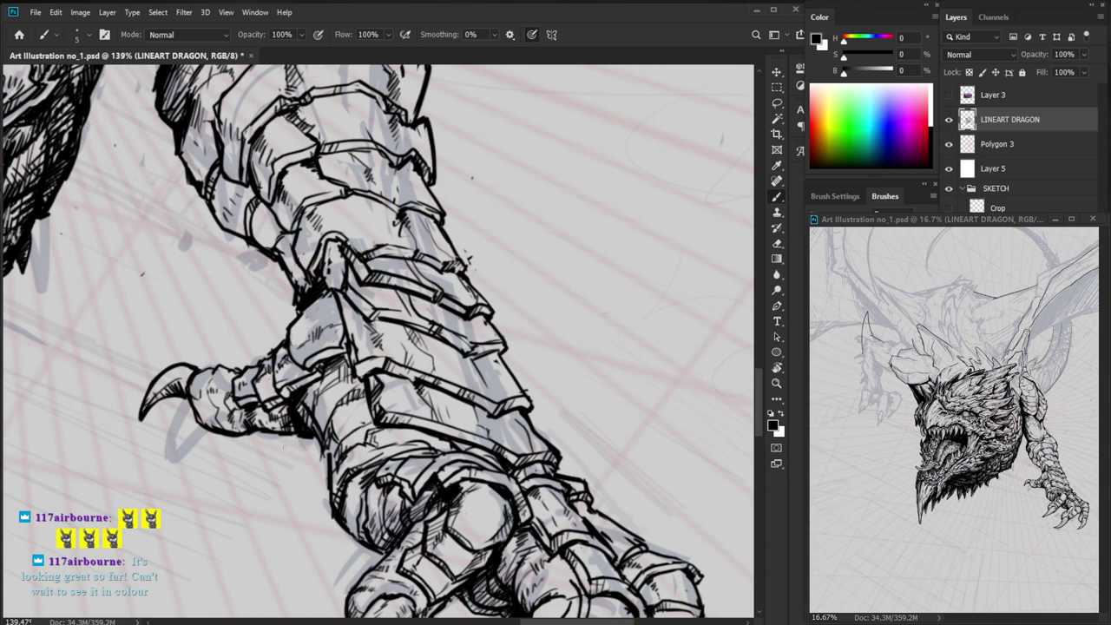
{"action": "scroll", "coordinate": [287, 447], "scroll_direction": "down", "scroll_amount": 1}
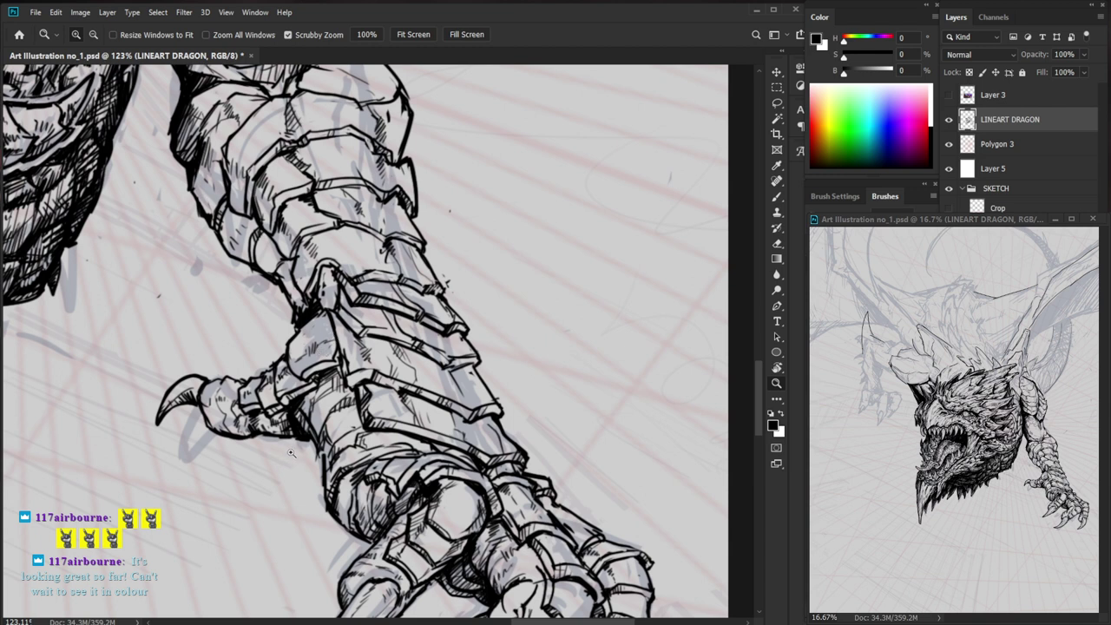
{"action": "scroll", "coordinate": [288, 461], "scroll_direction": "down", "scroll_amount": 1}
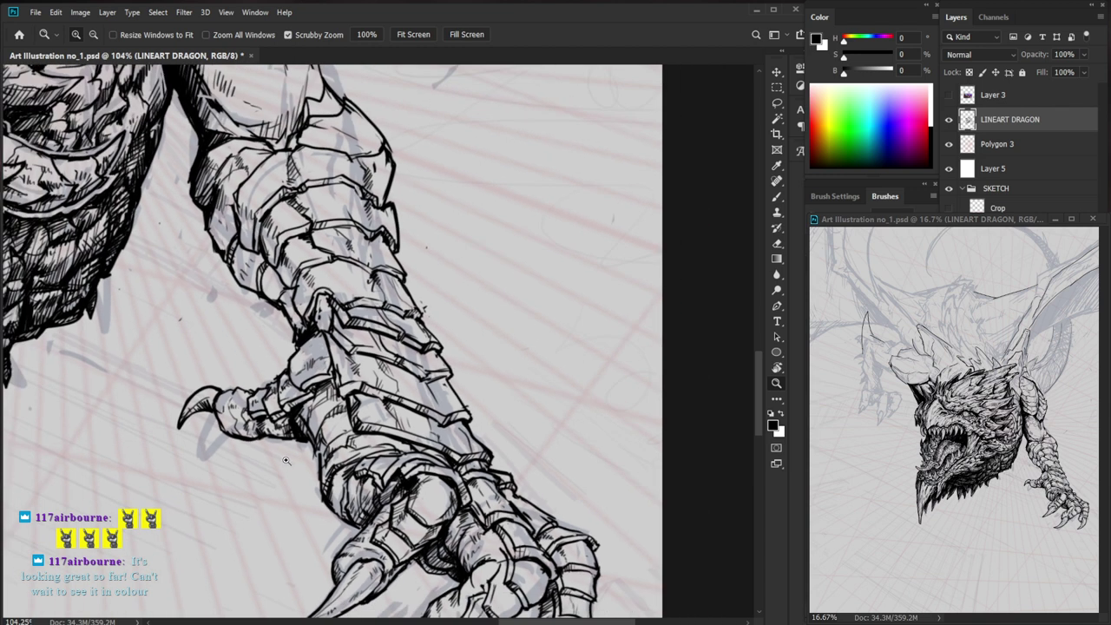
{"action": "left_click_drag", "start_coordinate": [260, 529], "coordinate": [258, 476]}
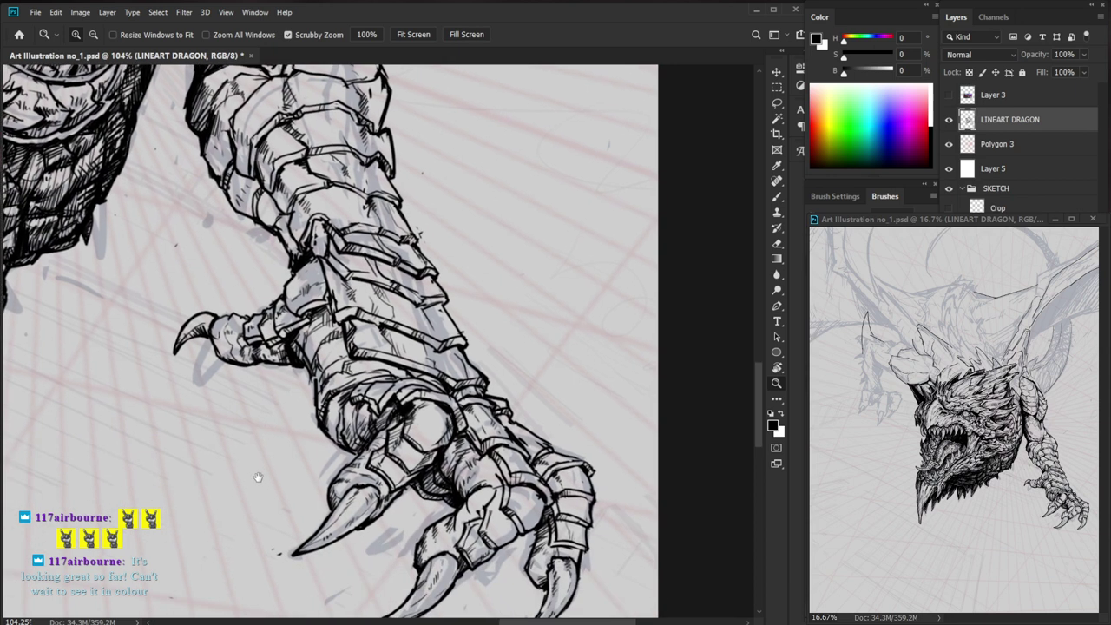
{"action": "left_click_drag", "start_coordinate": [283, 363], "coordinate": [332, 363]}
{"action": "key", "text": "b"}
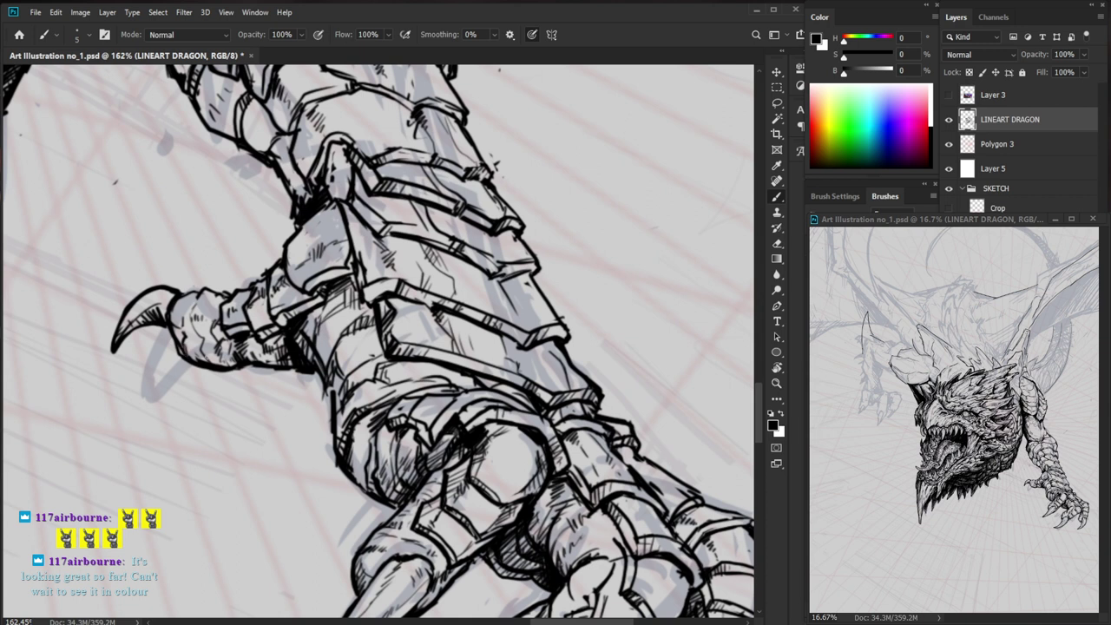
{"action": "left_click_drag", "start_coordinate": [237, 349], "coordinate": [257, 388]}
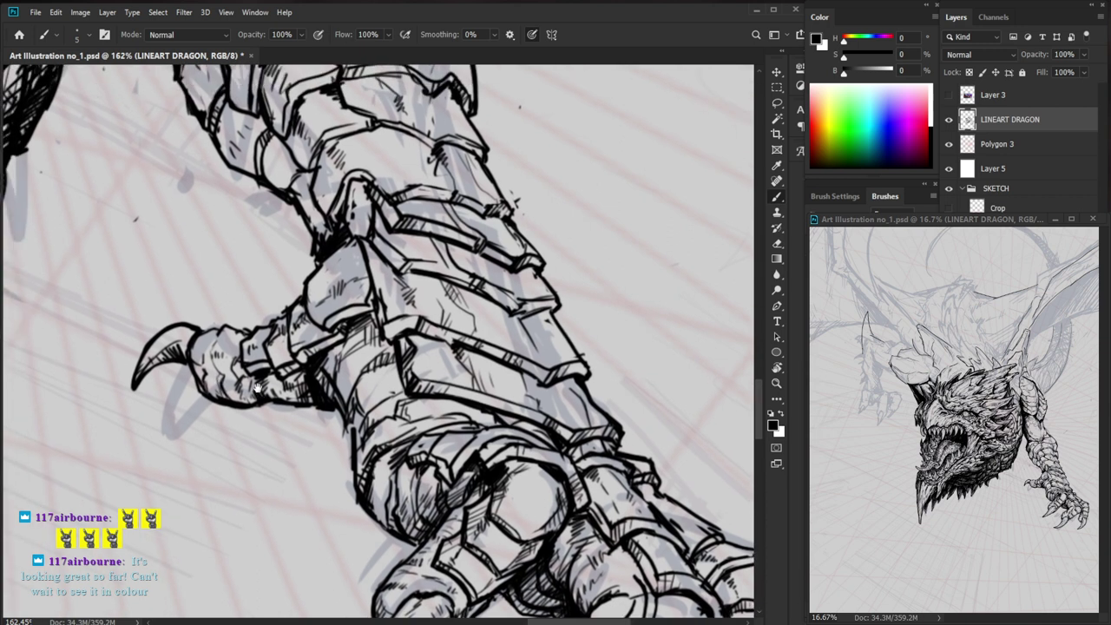
{"action": "key", "text": "e"}
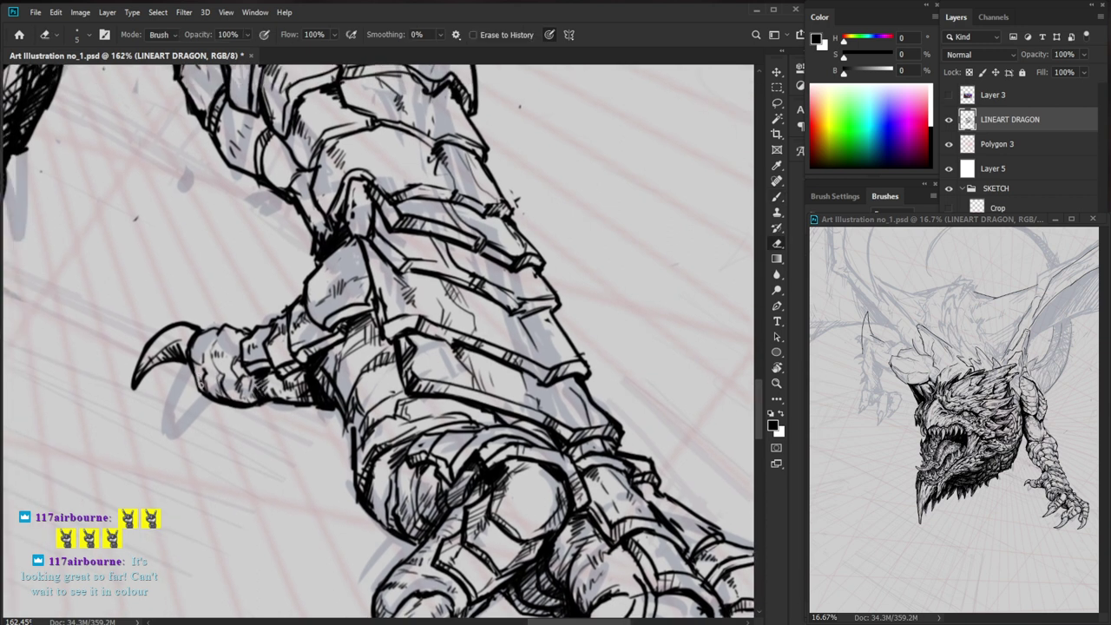
{"action": "key", "text": "b"}
{"action": "mouse_move", "coordinate": [193, 375]}
{"action": "left_mouse_down"}
{"action": "mouse_move", "coordinate": [204, 394]}
{"action": "mouse_move", "coordinate": [203, 345]}
{"action": "mouse_move", "coordinate": [212, 360]}
{"action": "mouse_move", "coordinate": [244, 367]}
{"action": "left_mouse_up"}
{"action": "mouse_move", "coordinate": [244, 406]}
{"action": "left_mouse_down"}
{"action": "mouse_move", "coordinate": [320, 398]}
{"action": "mouse_move", "coordinate": [323, 388]}
{"action": "mouse_move", "coordinate": [303, 386]}
{"action": "left_mouse_up"}
{"action": "left_click_drag", "start_coordinate": [271, 396], "coordinate": [304, 367]}
- Darken the upper edge of the thumb's base plate beneath the wrist spike, alternating ink strokes and the Eraser
{"action": "key", "text": "z"}
{"action": "left_click_drag", "start_coordinate": [428, 408], "coordinate": [345, 408]}
{"action": "key", "text": "space"}
{"action": "left_click_drag", "start_coordinate": [596, 573], "coordinate": [511, 500]}
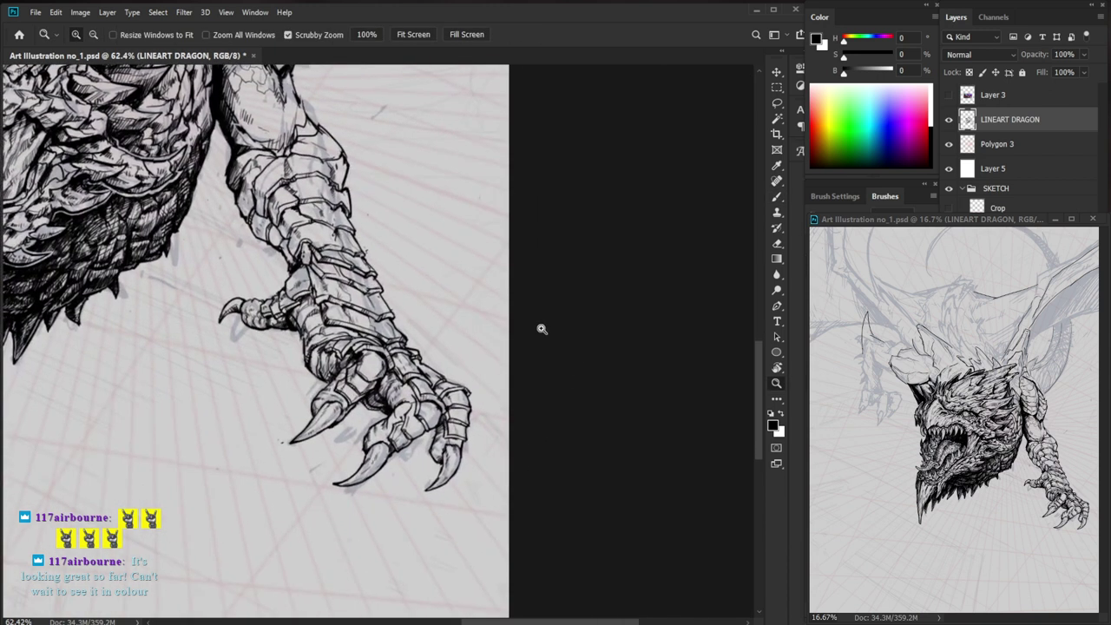
{"action": "left_click_drag", "start_coordinate": [332, 316], "coordinate": [395, 289]}
{"action": "left_click_drag", "start_coordinate": [277, 283], "coordinate": [299, 283]}
{"action": "key", "text": "e"}
{"action": "key", "text": "b"}
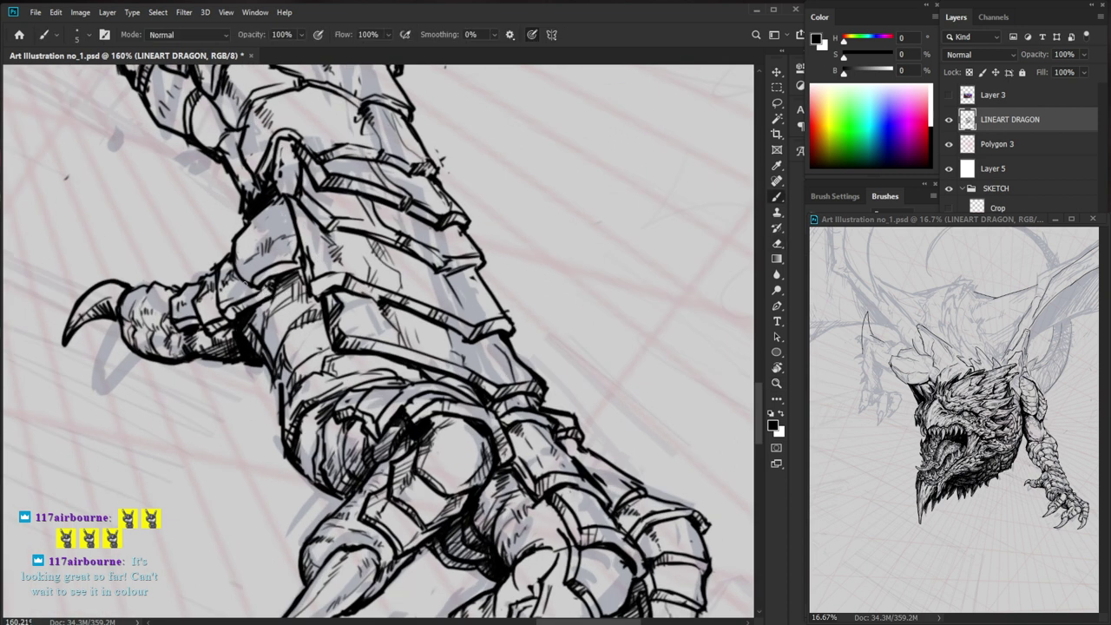
{"action": "left_click_drag", "start_coordinate": [498, 357], "coordinate": [453, 485]}
{"action": "left_click_drag", "start_coordinate": [358, 396], "coordinate": [318, 380]}
{"action": "mouse_move", "coordinate": [328, 370]}
{"action": "left_mouse_down"}
{"action": "mouse_move", "coordinate": [328, 401]}
{"action": "mouse_move", "coordinate": [308, 401]}
{"action": "left_mouse_up"}
{"action": "key", "text": "e"}
{"action": "key", "text": "b"}
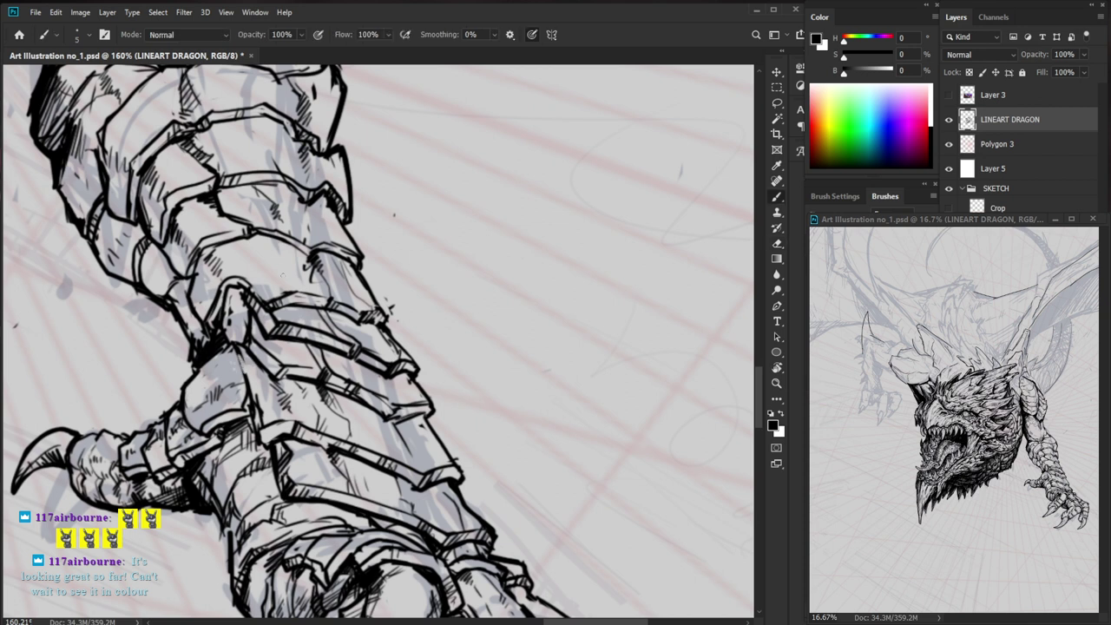
{"action": "key", "text": "e"}
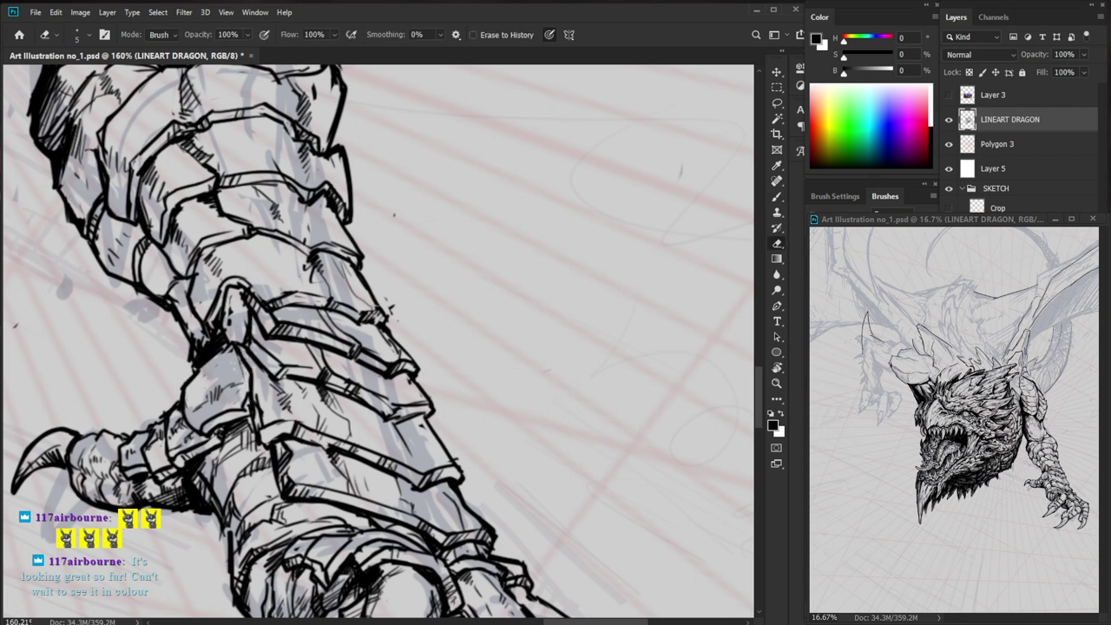
{"action": "key", "text": "b"}
{"action": "mouse_move", "coordinate": [224, 361]}
{"action": "left_mouse_down"}
{"action": "mouse_move", "coordinate": [197, 388]}
{"action": "mouse_move", "coordinate": [233, 366]}
{"action": "left_mouse_up"}
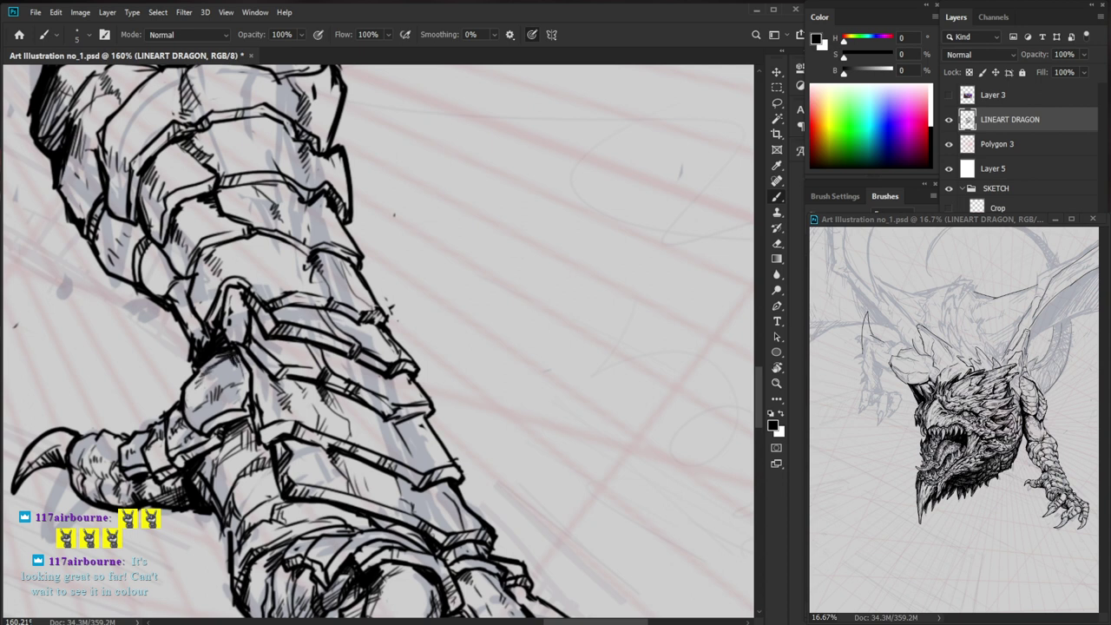
- Ink crack lines on the plates beside the wrist spike and shade the small inner plate next to it
{"action": "left_click_drag", "start_coordinate": [471, 439], "coordinate": [377, 472]}
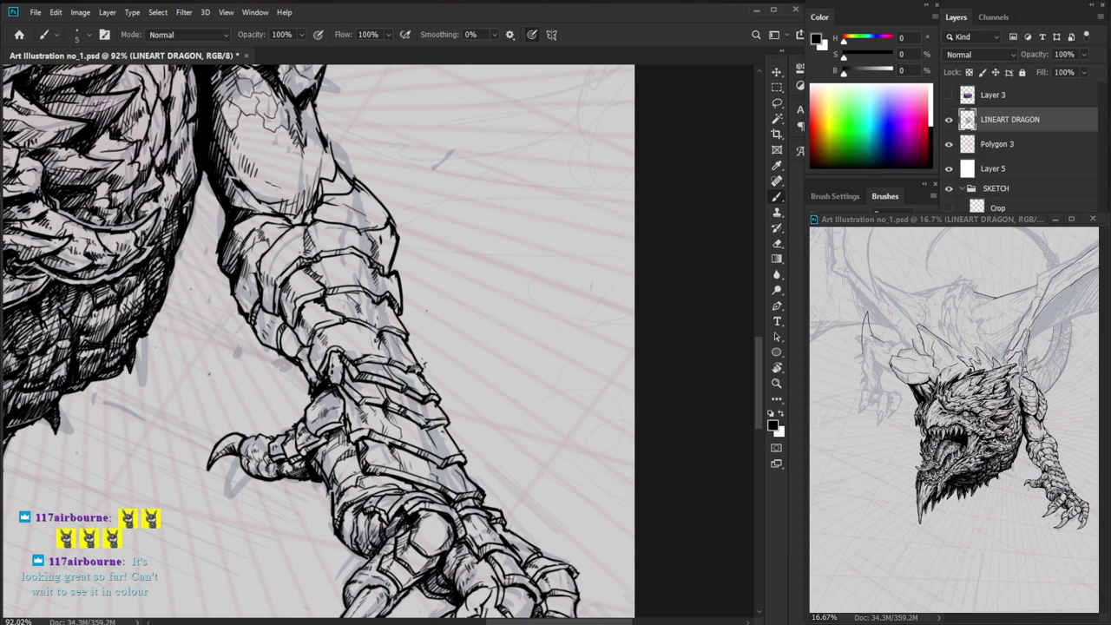
{"action": "scroll", "coordinate": [315, 350], "scroll_direction": "up", "scroll_amount": 3}
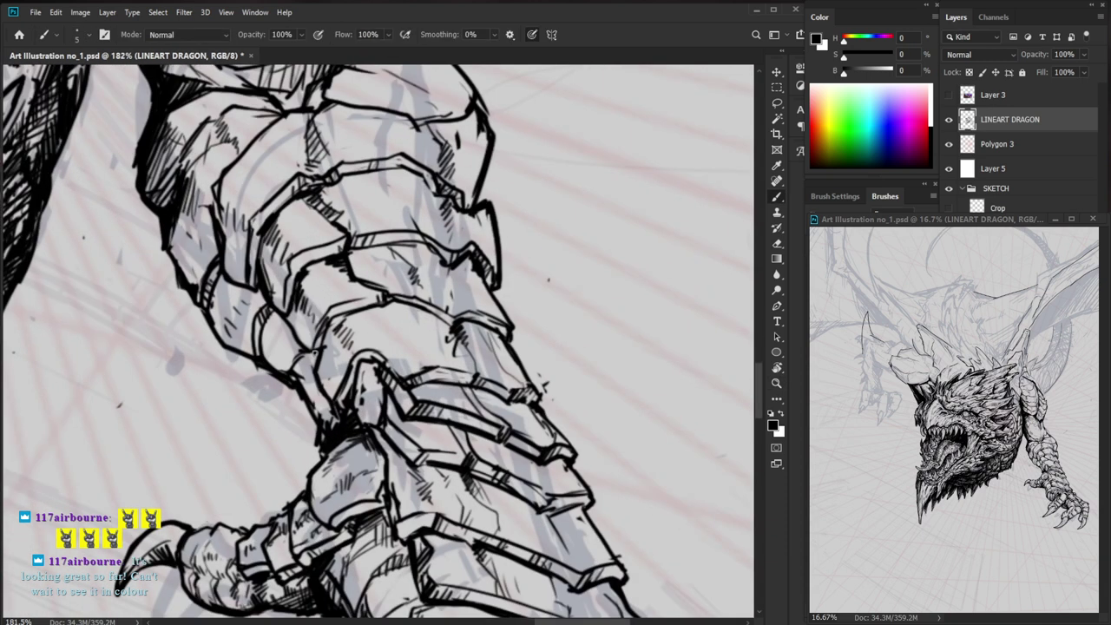
{"action": "key", "text": "e"}
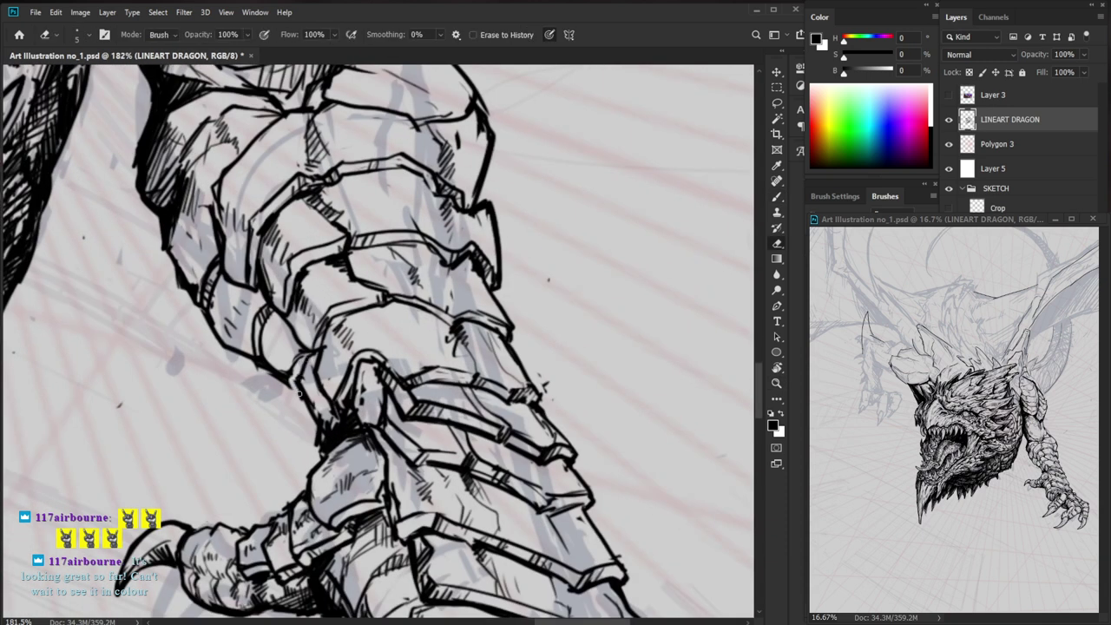
{"action": "key", "text": "b"}
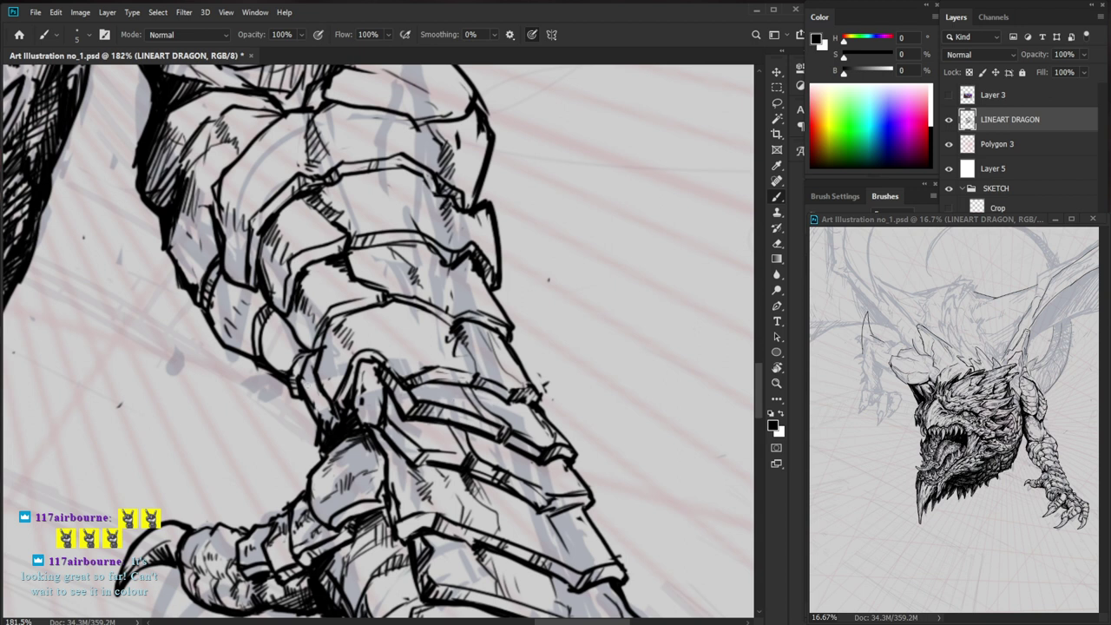
- Clean up the rim of the wrist spike with the Eraser and ink short strokes along its inner side
{"action": "key", "text": "z"}
{"action": "left_click_drag", "start_coordinate": [350, 398], "coordinate": [378, 397]}
{"action": "key", "text": "e"}
{"action": "left_click_drag", "start_coordinate": [346, 362], "coordinate": [339, 393]}
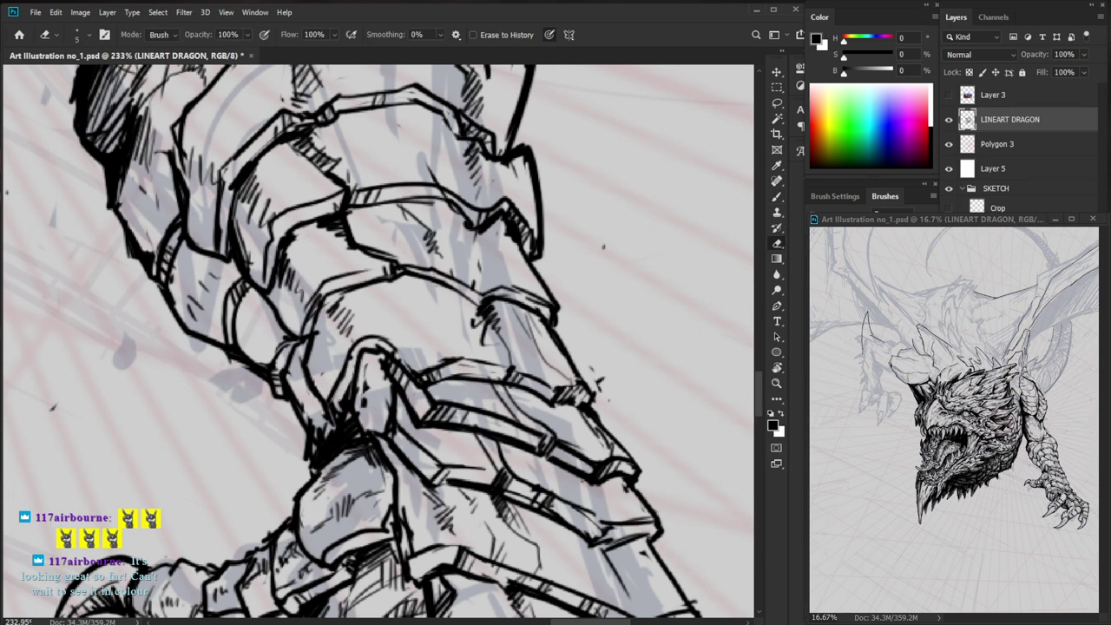
{"action": "key", "text": "b"}
{"action": "left_click_drag", "start_coordinate": [313, 358], "coordinate": [328, 387]}
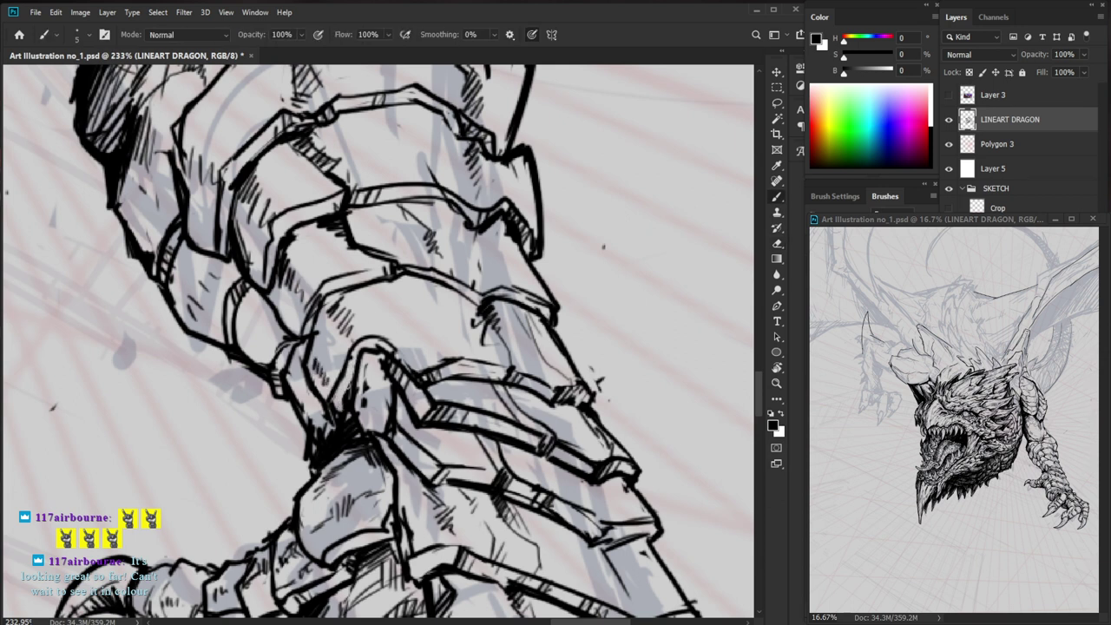
- Rework the hatching on the forearm plate directly above the wrist spike with the Eraser and Brush
{"action": "key", "text": "e"}
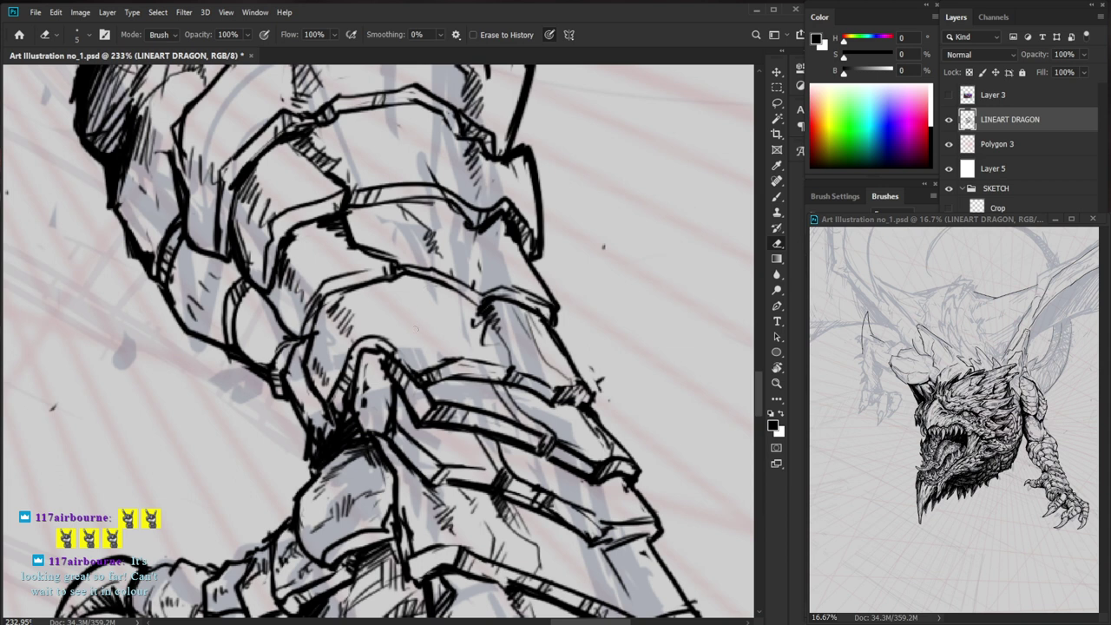
{"action": "mouse_move", "coordinate": [366, 351]}
{"action": "left_mouse_down"}
{"action": "mouse_move", "coordinate": [387, 356]}
{"action": "mouse_move", "coordinate": [399, 342]}
{"action": "mouse_move", "coordinate": [398, 360]}
{"action": "mouse_move", "coordinate": [424, 346]}
{"action": "mouse_move", "coordinate": [379, 305]}
{"action": "mouse_move", "coordinate": [405, 330]}
{"action": "left_mouse_up"}
{"action": "key", "text": "b"}
{"action": "key", "text": "e"}
{"action": "left_click_drag", "start_coordinate": [344, 306], "coordinate": [371, 361]}
{"action": "key", "text": "b"}
- Refine the texture of the forearm plates around the wrist with alternating Eraser and ink strokes
{"action": "key", "text": "z"}
{"action": "mouse_move", "coordinate": [434, 336]}
{"action": "left_mouse_down"}
{"action": "mouse_move", "coordinate": [384, 387]}
{"action": "mouse_move", "coordinate": [338, 390]}
{"action": "left_mouse_up"}
{"action": "key", "text": "b"}
{"action": "left_click_drag", "start_coordinate": [498, 399], "coordinate": [443, 397]}
{"action": "key", "text": "z"}
{"action": "key", "text": "b"}
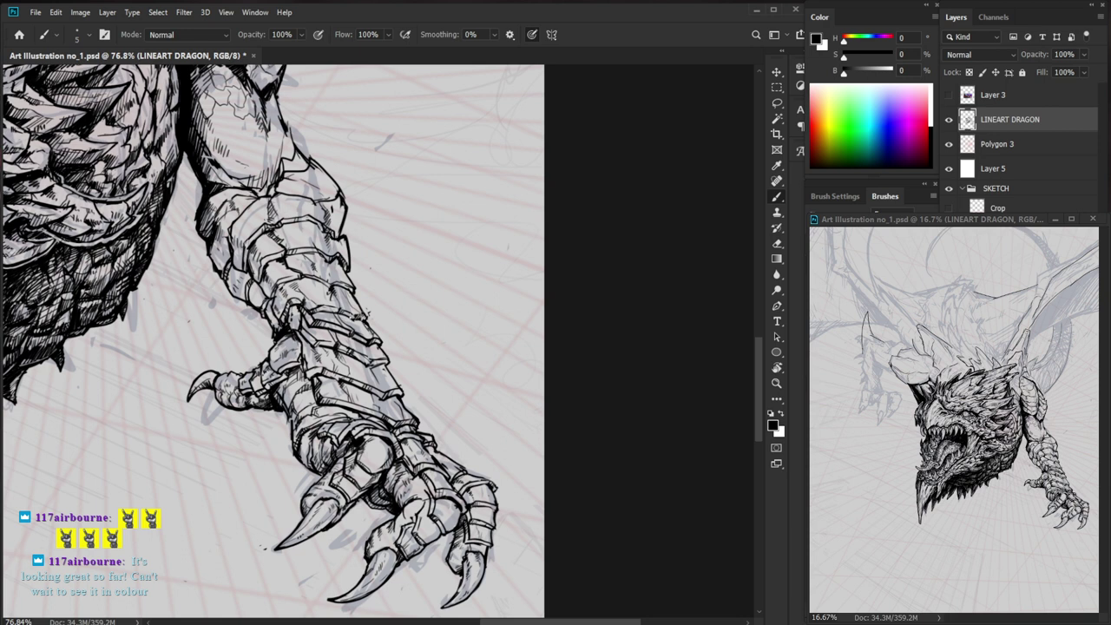
{"action": "key", "text": "e"}
{"action": "mouse_move", "coordinate": [298, 431]}
{"action": "left_mouse_down"}
{"action": "mouse_move", "coordinate": [365, 431]}
{"action": "mouse_move", "coordinate": [276, 440]}
{"action": "mouse_move", "coordinate": [281, 458]}
{"action": "mouse_move", "coordinate": [272, 455]}
{"action": "mouse_move", "coordinate": [272, 390]}
{"action": "mouse_move", "coordinate": [304, 382]}
{"action": "left_mouse_up"}
{"action": "key", "text": "b"}
{"action": "key", "text": "e"}
{"action": "key", "text": "b"}
{"action": "key", "text": "e"}
{"action": "key", "text": "b"}
{"action": "mouse_move", "coordinate": [326, 345]}
{"action": "left_mouse_down"}
{"action": "mouse_move", "coordinate": [314, 377]}
{"action": "mouse_move", "coordinate": [335, 366]}
{"action": "left_mouse_up"}
{"action": "mouse_move", "coordinate": [345, 358]}
{"action": "left_mouse_down"}
{"action": "mouse_move", "coordinate": [340, 368]}
{"action": "mouse_move", "coordinate": [356, 367]}
{"action": "mouse_move", "coordinate": [321, 362]}
{"action": "left_mouse_up"}
{"action": "key", "text": "z"}
{"action": "key", "text": "b"}
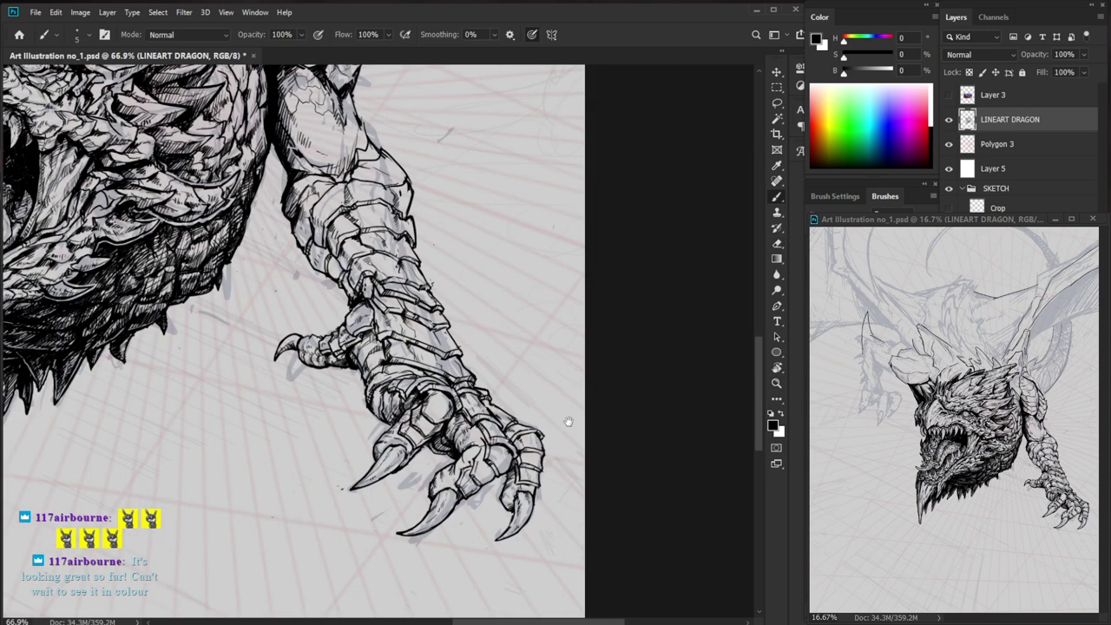
- Ink hatching in the gap under the thumb's base plate where it meets the hand
{"action": "left_click_drag", "start_coordinate": [572, 422], "coordinate": [525, 470]}
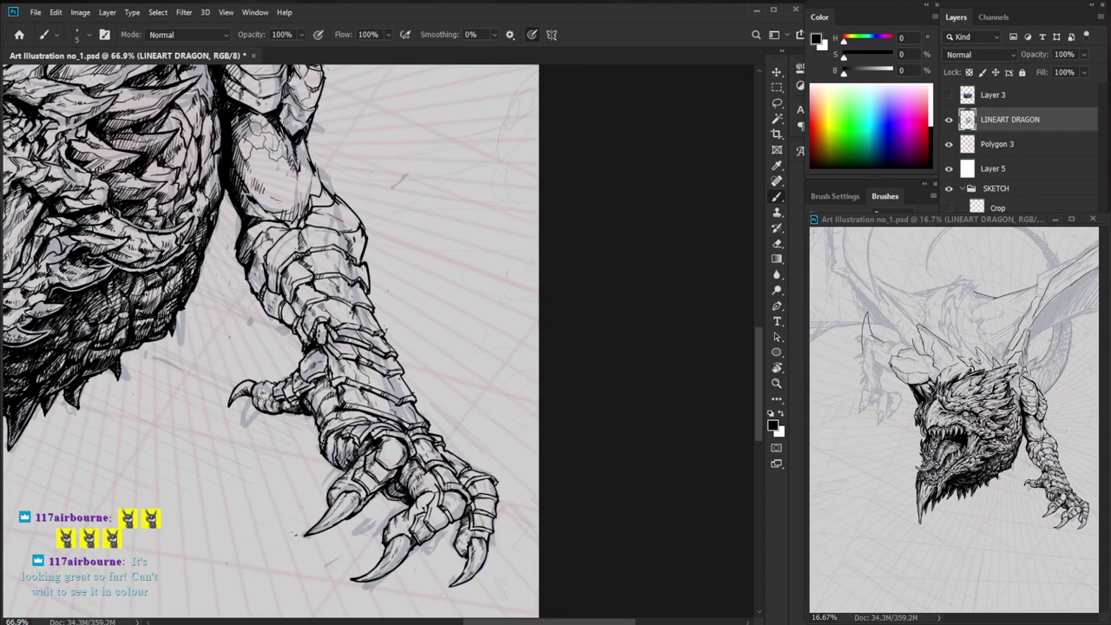
{"action": "key", "text": "z"}
{"action": "left_click_drag", "start_coordinate": [453, 435], "coordinate": [430, 435]}
{"action": "left_click_drag", "start_coordinate": [445, 388], "coordinate": [450, 427]}
{"action": "left_click_drag", "start_coordinate": [373, 432], "coordinate": [459, 432]}
{"action": "key", "text": "b"}
{"action": "mouse_move", "coordinate": [320, 376]}
{"action": "left_mouse_down"}
{"action": "mouse_move", "coordinate": [308, 382]}
{"action": "mouse_move", "coordinate": [322, 367]}
{"action": "left_mouse_up"}
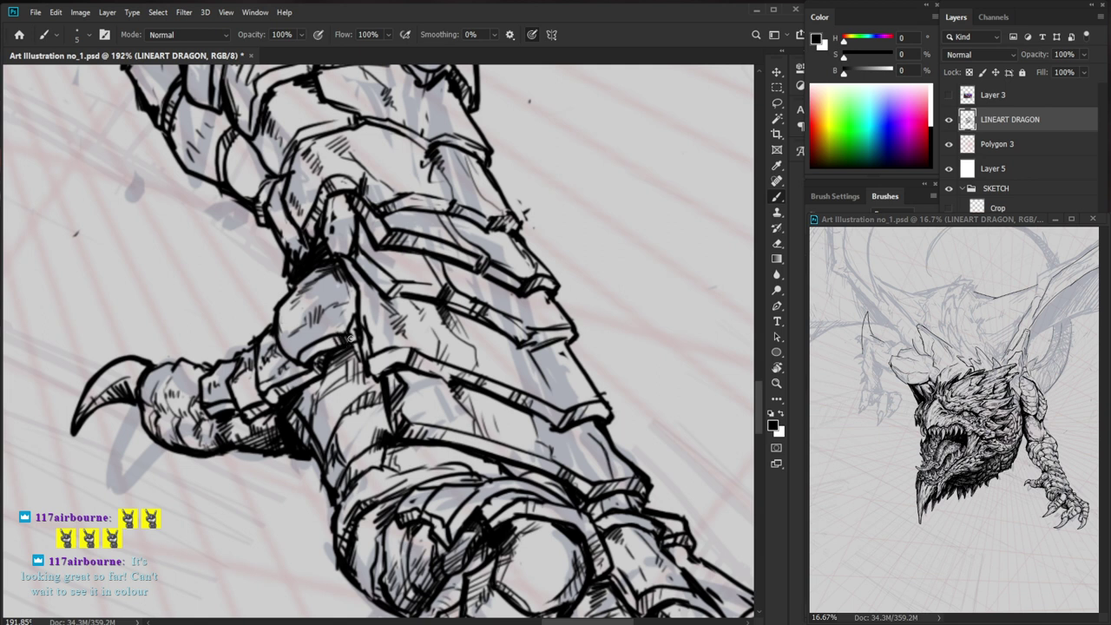
- Thicken the contour running from the wrist spike down between the thumb's base plate and the back of the hand
{"action": "left_click_drag", "start_coordinate": [401, 324], "coordinate": [323, 327]}
{"action": "left_click_drag", "start_coordinate": [477, 535], "coordinate": [380, 501]}
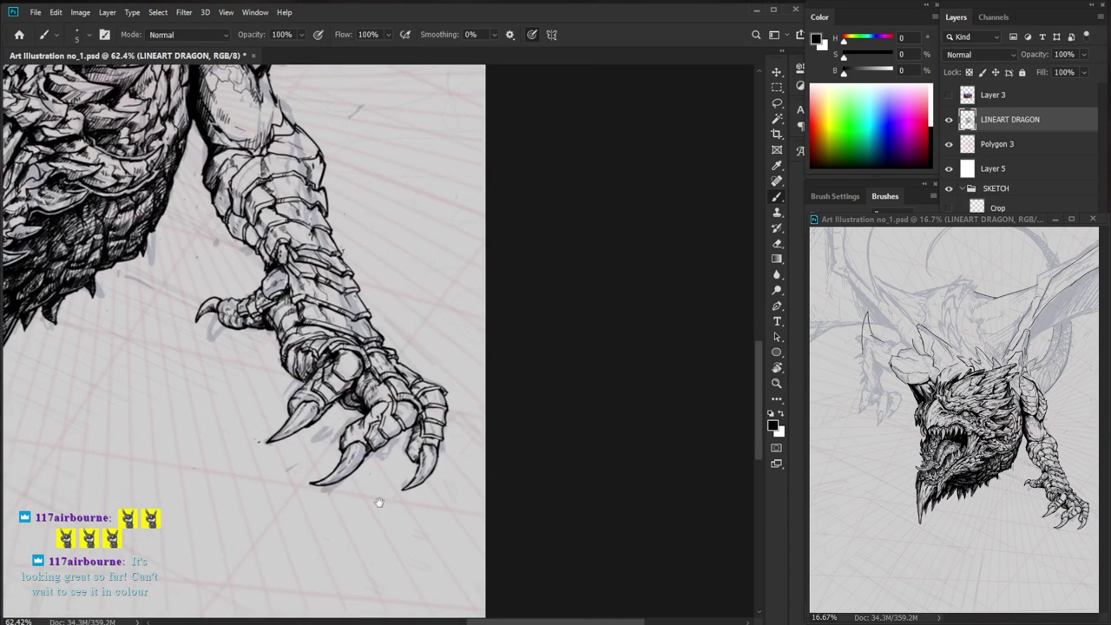
{"action": "left_click_drag", "start_coordinate": [391, 450], "coordinate": [411, 483]}
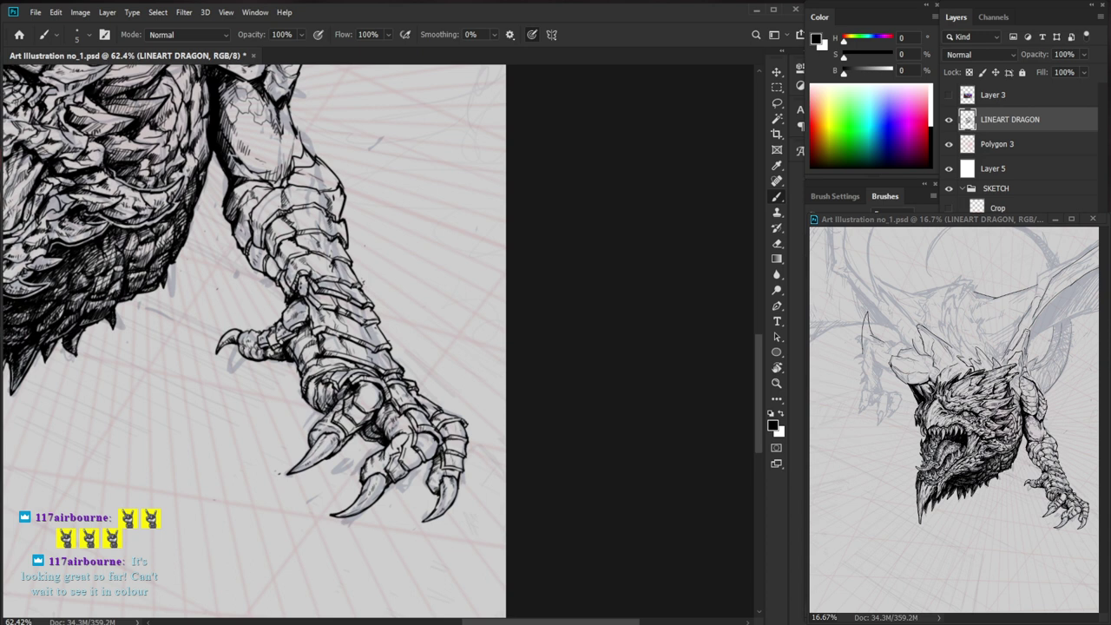
{"action": "key", "text": "z"}
{"action": "left_click_drag", "start_coordinate": [360, 240], "coordinate": [408, 240]}
{"action": "left_click_drag", "start_coordinate": [308, 239], "coordinate": [317, 264]}
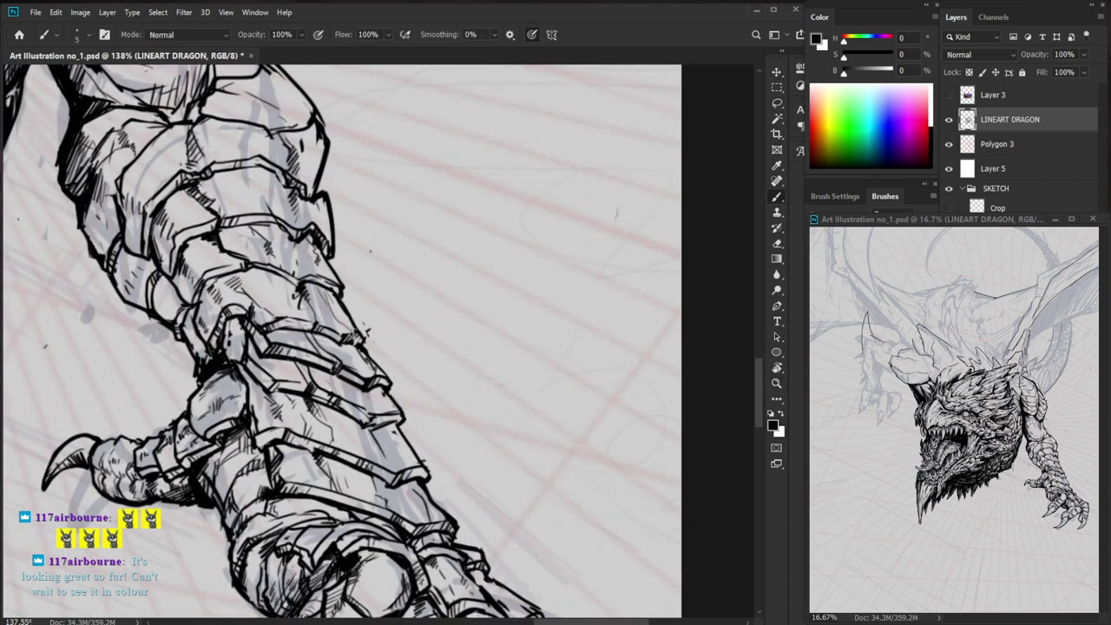
{"action": "key", "text": "e"}
{"action": "key", "text": "b"}
{"action": "key", "text": "ctrl+space"}
{"action": "mouse_move", "coordinate": [254, 397]}
{"action": "left_mouse_down"}
{"action": "mouse_move", "coordinate": [287, 397]}
{"action": "mouse_move", "coordinate": [248, 387]}
{"action": "left_mouse_up"}
{"action": "left_click_drag", "start_coordinate": [247, 375], "coordinate": [256, 394]}
{"action": "mouse_move", "coordinate": [248, 387]}
{"action": "left_mouse_down"}
{"action": "mouse_move", "coordinate": [275, 437]}
{"action": "mouse_move", "coordinate": [257, 467]}
{"action": "left_mouse_up"}
{"action": "left_click_drag", "start_coordinate": [249, 440], "coordinate": [264, 492]}
- Ink hatching on the inner side of the outer finger just above its claw
{"action": "key", "text": "ctrl+space"}
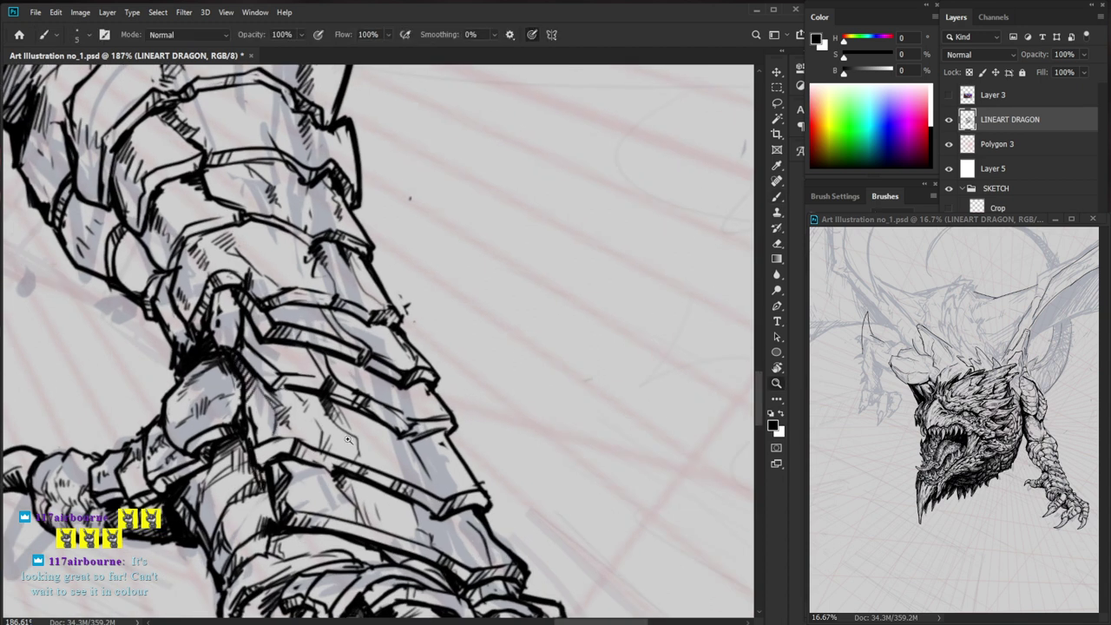
{"action": "left_click_drag", "start_coordinate": [349, 444], "coordinate": [247, 444]}
{"action": "left_click_drag", "start_coordinate": [532, 403], "coordinate": [579, 328]}
{"action": "key", "text": "ctrl+space"}
{"action": "left_click_drag", "start_coordinate": [472, 465], "coordinate": [542, 466]}
{"action": "key", "text": "e"}
{"action": "key", "text": "b"}
{"action": "mouse_move", "coordinate": [448, 488]}
{"action": "left_mouse_down"}
{"action": "mouse_move", "coordinate": [458, 519]}
{"action": "mouse_move", "coordinate": [464, 502]}
{"action": "left_mouse_up"}
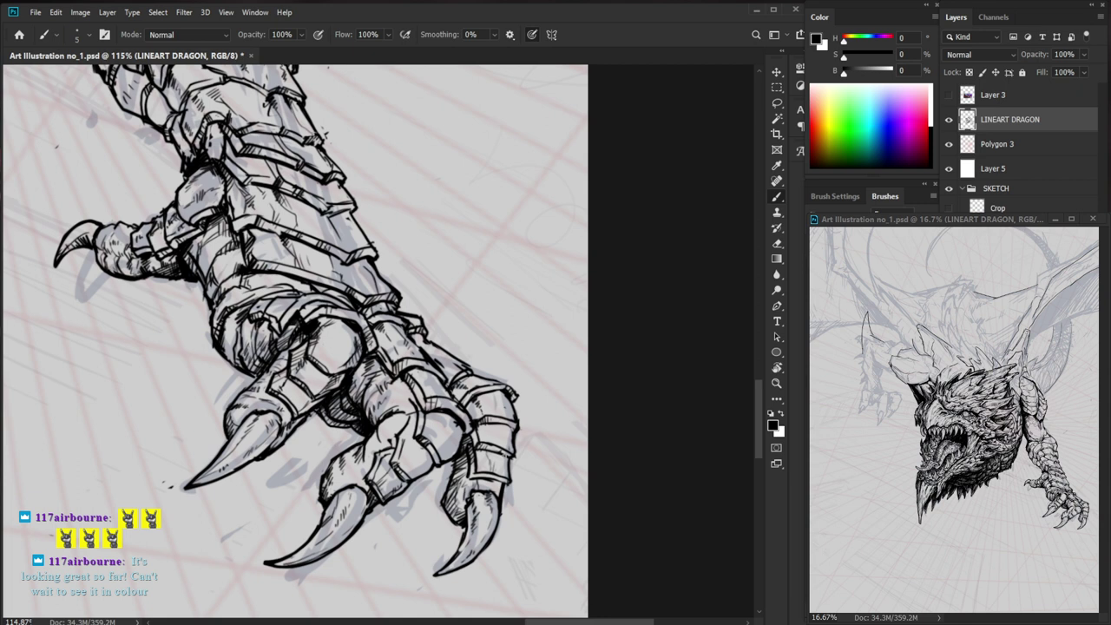
- Hatch the base of the middle claw and touch up the ink beside the outer claw
{"action": "left_click_drag", "start_coordinate": [350, 468], "coordinate": [341, 492]}
{"action": "left_click_drag", "start_coordinate": [350, 483], "coordinate": [339, 489]}
{"action": "scroll", "coordinate": [298, 506], "scroll_direction": "down", "scroll_amount": 3}
{"action": "left_click_drag", "start_coordinate": [421, 470], "coordinate": [426, 479]}
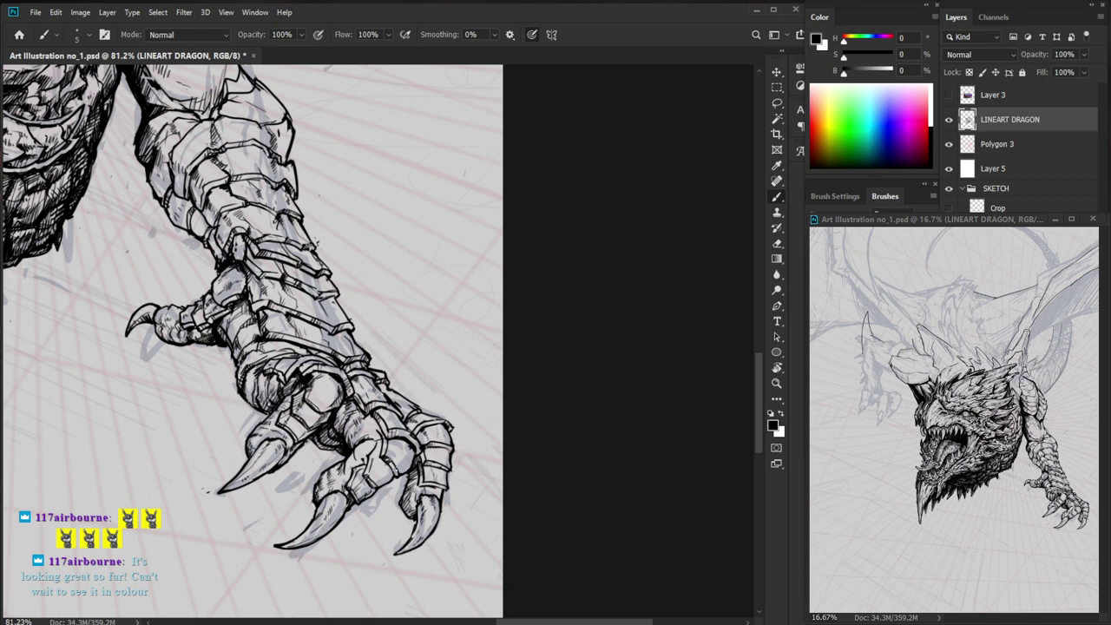
- Add short ink hatching to the lower edge of the first finger's last plate, beside the claw
{"action": "key", "text": "ctrl+space"}
{"action": "mouse_move", "coordinate": [263, 466]}
{"action": "left_mouse_down"}
{"action": "mouse_move", "coordinate": [304, 446]}
{"action": "mouse_move", "coordinate": [291, 467]}
{"action": "mouse_move", "coordinate": [303, 444]}
{"action": "left_mouse_up"}
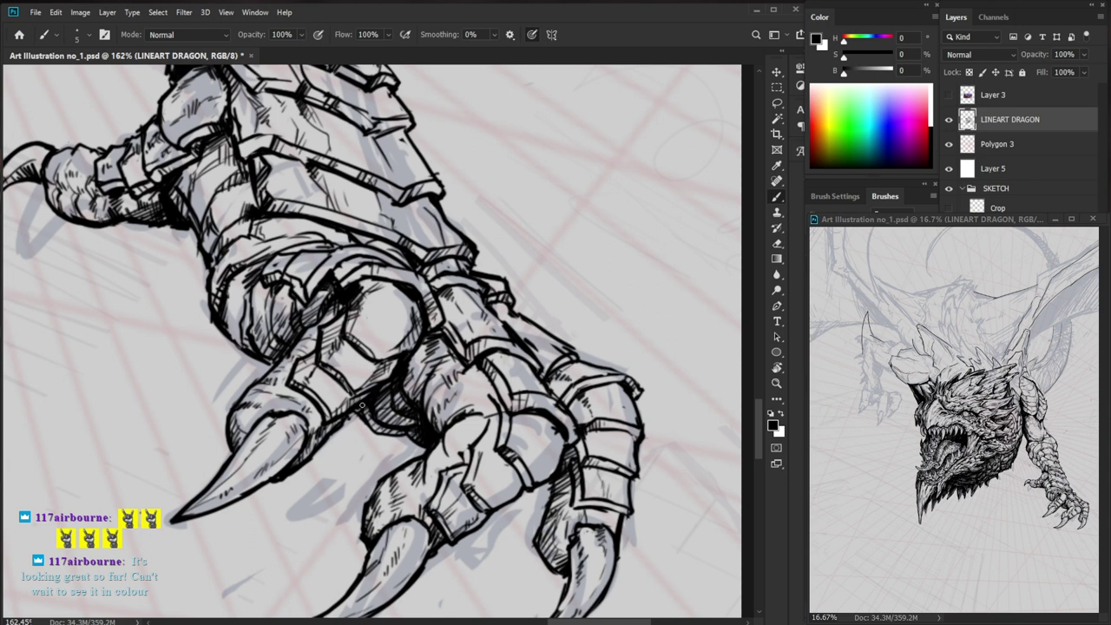
{"action": "left_click_drag", "start_coordinate": [318, 403], "coordinate": [330, 415]}
{"action": "key", "text": "ctrl+space"}
{"action": "left_click_drag", "start_coordinate": [365, 382], "coordinate": [302, 382]}
- Rework the texture on the middle finger between the knuckles and its bent joint with the Eraser and Brush
{"action": "key", "text": "space"}
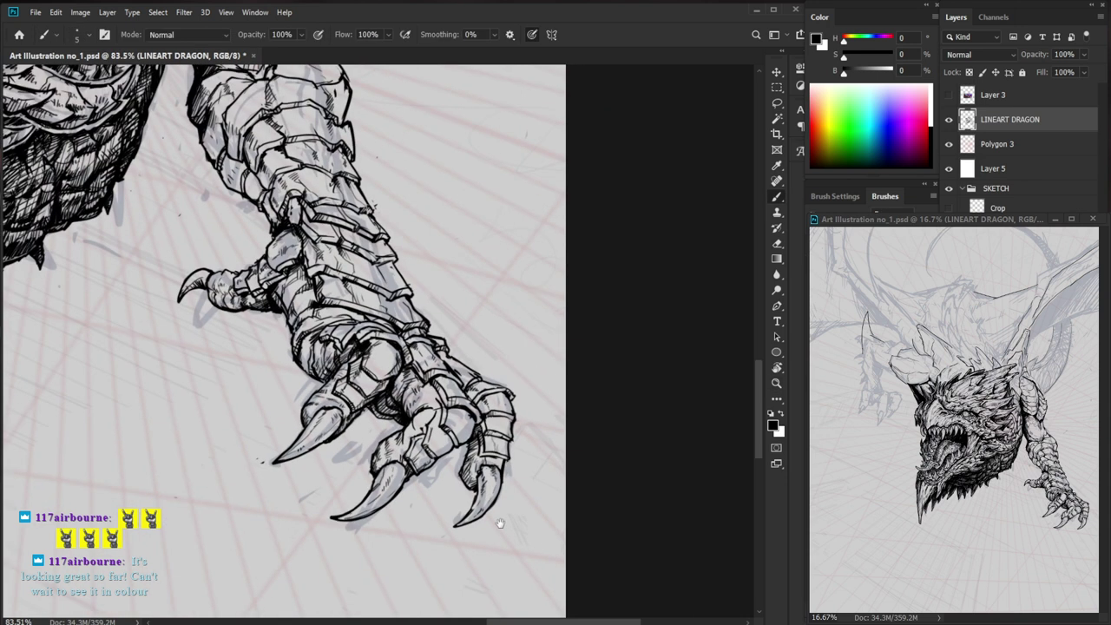
{"action": "left_click_drag", "start_coordinate": [498, 526], "coordinate": [445, 488]}
{"action": "key", "text": "ctrl+space"}
{"action": "left_click_drag", "start_coordinate": [394, 438], "coordinate": [457, 439]}
{"action": "key", "text": "e"}
{"action": "left_click_drag", "start_coordinate": [319, 317], "coordinate": [320, 325]}
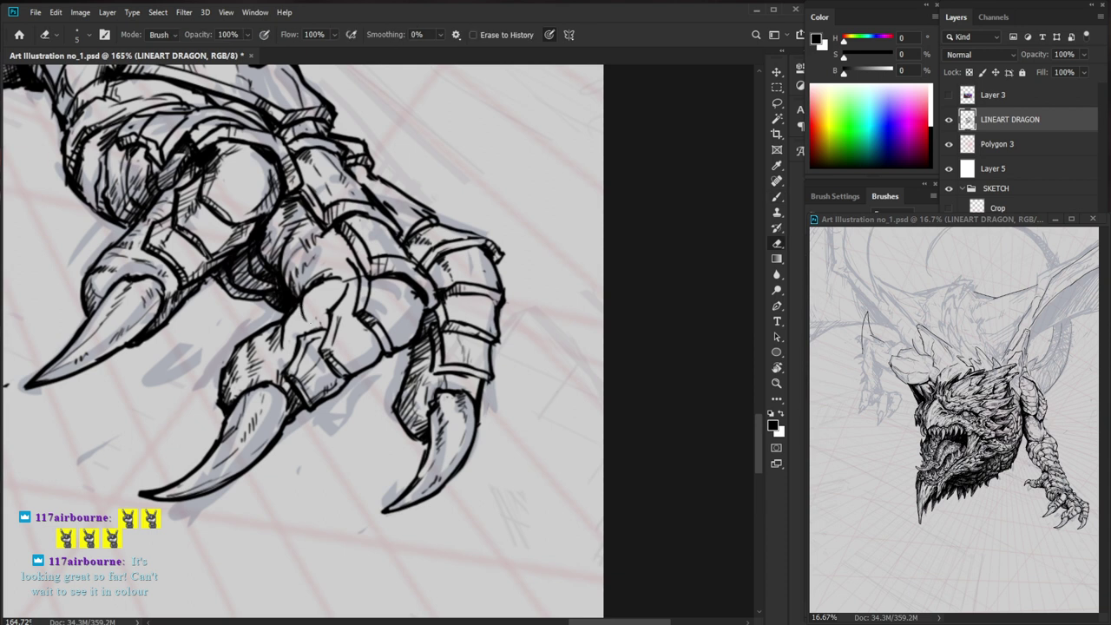
{"action": "key", "text": "b"}
{"action": "scroll", "coordinate": [293, 330], "scroll_direction": "up", "scroll_amount": 2}
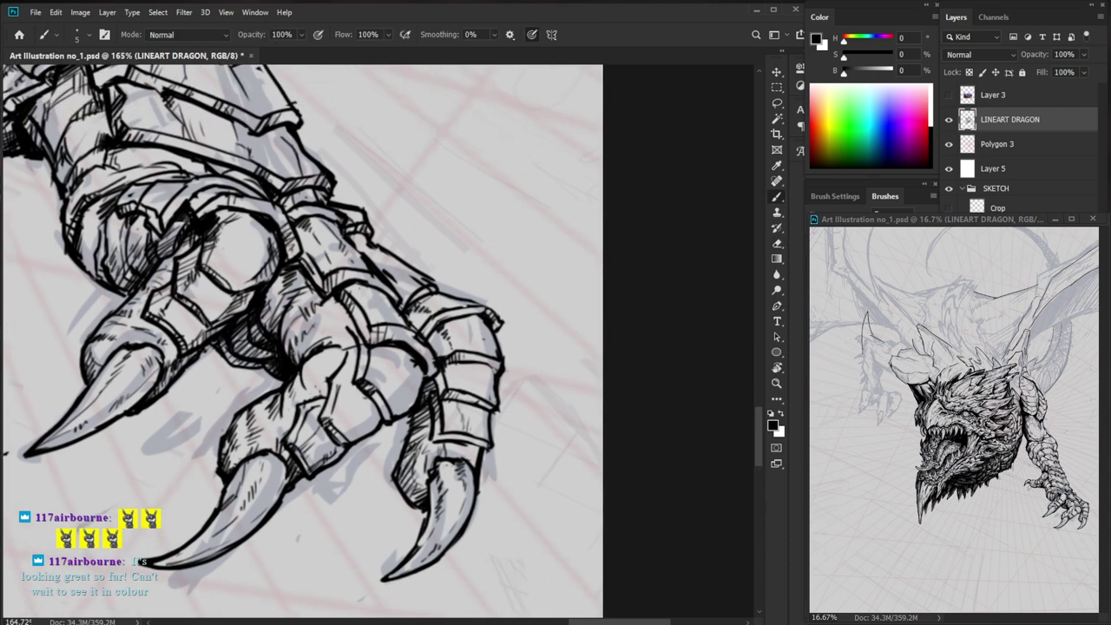
{"action": "mouse_move", "coordinate": [305, 366]}
{"action": "left_mouse_down"}
{"action": "mouse_move", "coordinate": [315, 359]}
{"action": "mouse_move", "coordinate": [316, 370]}
{"action": "left_mouse_up"}
{"action": "key", "text": "ctrl+space"}
{"action": "left_click_drag", "start_coordinate": [418, 357], "coordinate": [345, 357]}
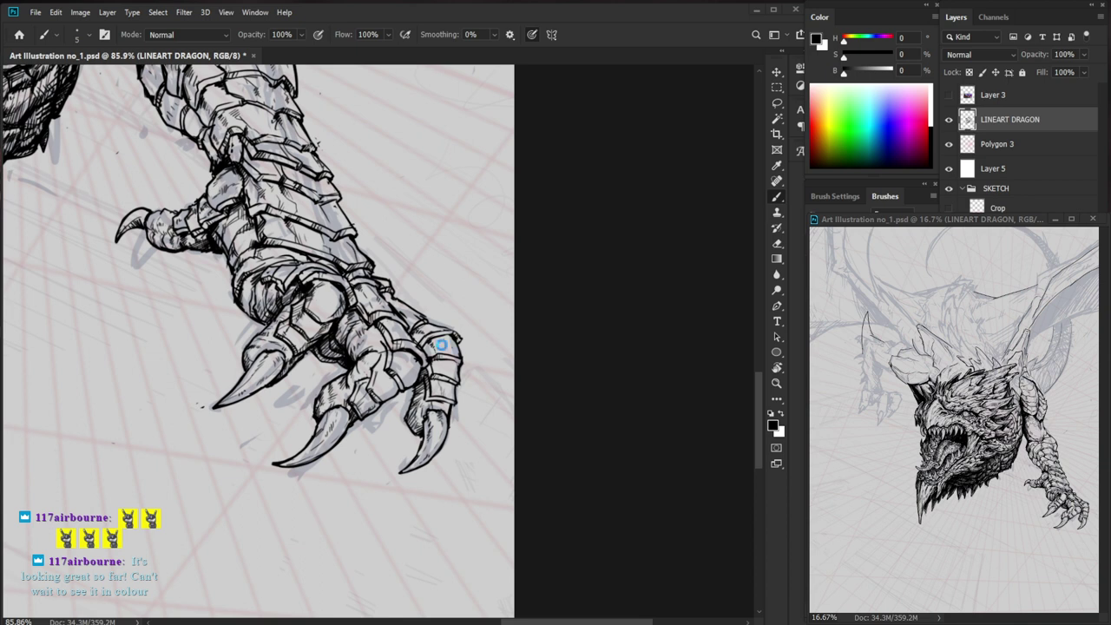
- Refine the plates around the middle finger's bent joint with alternating ink and Eraser strokes
{"action": "key", "text": "z"}
{"action": "left_click_drag", "start_coordinate": [404, 388], "coordinate": [460, 388]}
{"action": "left_click_drag", "start_coordinate": [402, 317], "coordinate": [394, 339]}
{"action": "left_click_drag", "start_coordinate": [410, 333], "coordinate": [392, 352]}
{"action": "mouse_move", "coordinate": [399, 348]}
{"action": "left_mouse_down"}
{"action": "mouse_move", "coordinate": [439, 355]}
{"action": "mouse_move", "coordinate": [422, 384]}
{"action": "mouse_move", "coordinate": [429, 373]}
{"action": "mouse_move", "coordinate": [370, 415]}
{"action": "left_mouse_up"}
{"action": "key", "text": "e"}
{"action": "key", "text": "b"}
{"action": "key", "text": "e"}
{"action": "key", "text": "b"}
{"action": "key", "text": "e"}
{"action": "key", "text": "b"}
{"action": "key", "text": "e"}
{"action": "key", "text": "b"}
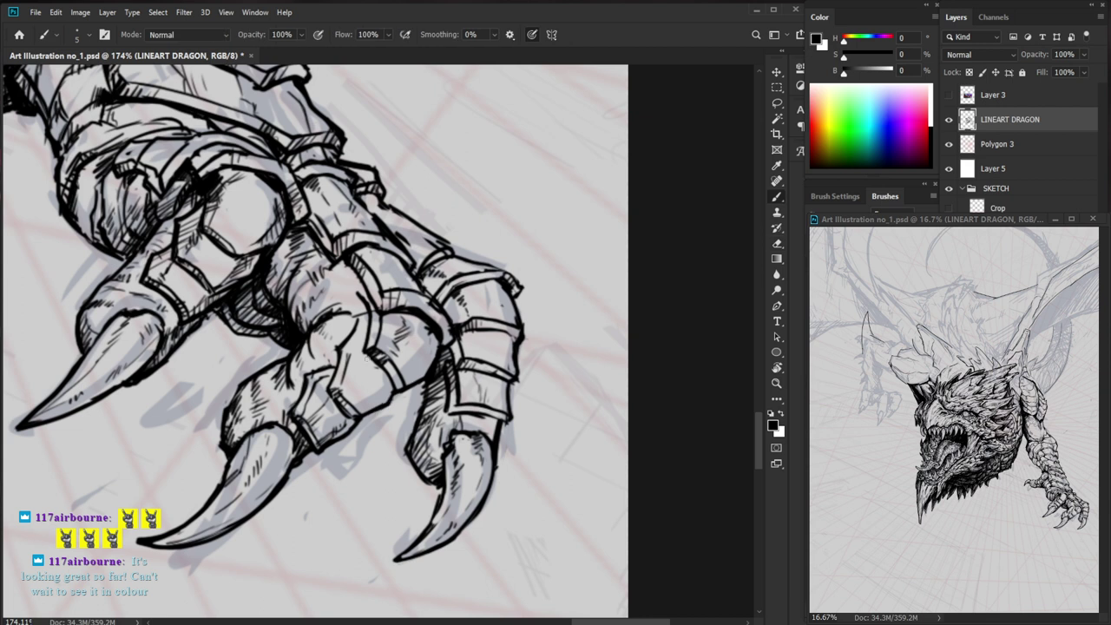
- Rework the hatching on the middle finger's last plate above the claw with the Eraser and Brush
{"action": "mouse_move", "coordinate": [360, 372]}
{"action": "left_mouse_down"}
{"action": "mouse_move", "coordinate": [350, 391]}
{"action": "mouse_move", "coordinate": [368, 306]}
{"action": "mouse_move", "coordinate": [373, 325]}
{"action": "mouse_move", "coordinate": [353, 276]}
{"action": "mouse_move", "coordinate": [359, 317]}
{"action": "mouse_move", "coordinate": [351, 303]}
{"action": "left_mouse_up"}
{"action": "key", "text": "e"}
{"action": "key", "text": "b"}
{"action": "key", "text": "e"}
{"action": "key", "text": "b"}
{"action": "left_click_drag", "start_coordinate": [311, 337], "coordinate": [317, 368]}
- Erase excess ink from the plate on the middle finger's bent joint
{"action": "key", "text": "z"}
{"action": "mouse_move", "coordinate": [413, 259]}
{"action": "left_mouse_down"}
{"action": "mouse_move", "coordinate": [370, 276]}
{"action": "mouse_move", "coordinate": [434, 278]}
{"action": "left_mouse_up"}
{"action": "key", "text": "e"}
{"action": "mouse_move", "coordinate": [375, 344]}
{"action": "left_mouse_down"}
{"action": "mouse_move", "coordinate": [373, 327]}
{"action": "mouse_move", "coordinate": [400, 367]}
{"action": "mouse_move", "coordinate": [380, 370]}
{"action": "left_mouse_up"}
{"action": "key", "text": "b"}
{"action": "key", "text": "z"}
{"action": "key", "text": "b"}
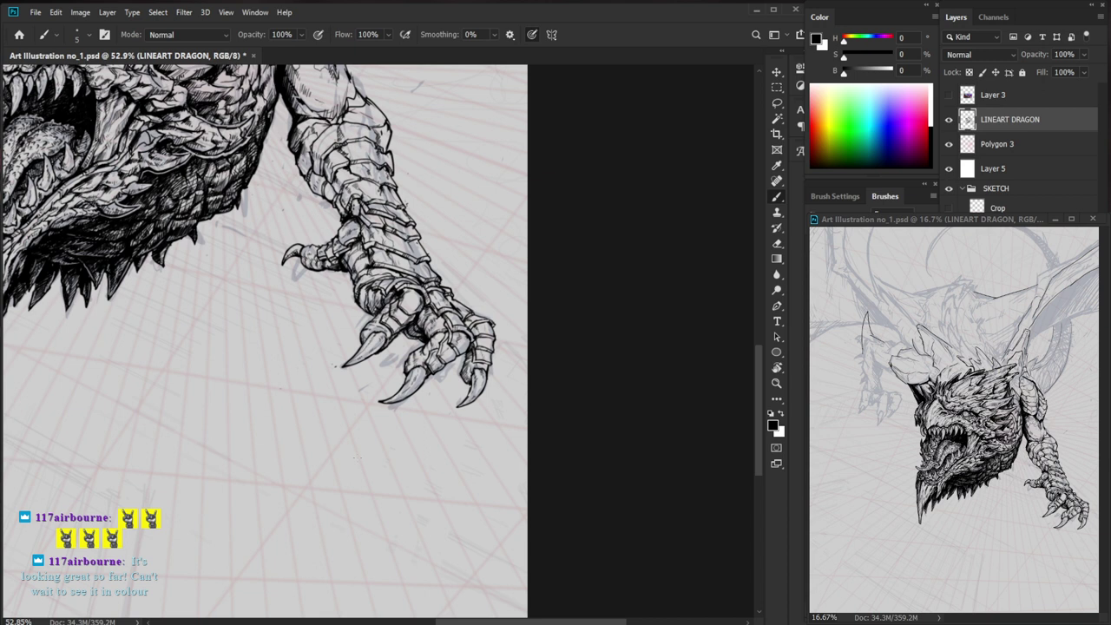
- Clean up the first finger's plates near the claw base with the Eraser and re-ink the edge
{"action": "key", "text": "z"}
{"action": "left_click_drag", "start_coordinate": [382, 348], "coordinate": [447, 346]}
{"action": "key", "text": "b"}
{"action": "key", "text": "e"}
{"action": "left_click_drag", "start_coordinate": [397, 317], "coordinate": [373, 343]}
{"action": "key", "text": "b"}
{"action": "left_click_drag", "start_coordinate": [384, 330], "coordinate": [383, 338]}
- Add short ink strokes to the texture of the first finger's plates above the claw
{"action": "left_click_drag", "start_coordinate": [402, 315], "coordinate": [290, 401]}
{"action": "mouse_move", "coordinate": [273, 410]}
{"action": "left_mouse_down"}
{"action": "mouse_move", "coordinate": [248, 414]}
{"action": "mouse_move", "coordinate": [258, 413]}
{"action": "left_mouse_up"}
{"action": "mouse_move", "coordinate": [275, 403]}
{"action": "left_mouse_down"}
{"action": "mouse_move", "coordinate": [263, 412]}
{"action": "mouse_move", "coordinate": [281, 401]}
{"action": "left_mouse_up"}
{"action": "key", "text": "z"}
{"action": "left_click_drag", "start_coordinate": [397, 371], "coordinate": [321, 439]}
{"action": "key", "text": "b"}
{"action": "key", "text": "z"}
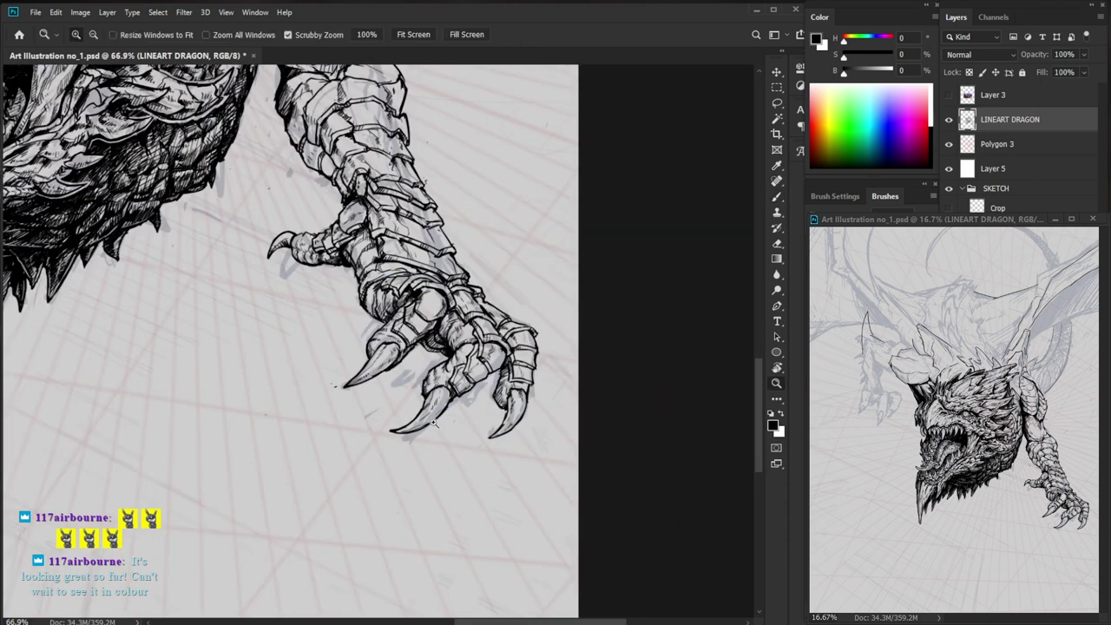
- Ink short hatching strokes on the middle claw
{"action": "left_click_drag", "start_coordinate": [435, 423], "coordinate": [459, 423]}
{"action": "left_click_drag", "start_coordinate": [391, 409], "coordinate": [383, 422]}
{"action": "mouse_move", "coordinate": [401, 401]}
{"action": "left_mouse_down"}
{"action": "mouse_move", "coordinate": [391, 419]}
{"action": "mouse_move", "coordinate": [399, 414]}
{"action": "left_mouse_up"}
{"action": "left_click_drag", "start_coordinate": [413, 402], "coordinate": [406, 410]}
- Ink short hatching strokes down the inner edge of the outer claw
{"action": "mouse_move", "coordinate": [627, 389]}
{"action": "left_mouse_down"}
{"action": "mouse_move", "coordinate": [518, 426]}
{"action": "mouse_move", "coordinate": [549, 430]}
{"action": "mouse_move", "coordinate": [507, 470]}
{"action": "left_mouse_up"}
{"action": "key", "text": "e"}
{"action": "key", "text": "b"}
{"action": "left_click_drag", "start_coordinate": [524, 430], "coordinate": [514, 464]}
{"action": "mouse_move", "coordinate": [524, 443]}
{"action": "left_mouse_down"}
{"action": "mouse_move", "coordinate": [515, 463]}
{"action": "mouse_move", "coordinate": [521, 455]}
{"action": "left_mouse_up"}
{"action": "left_click_drag", "start_coordinate": [535, 432], "coordinate": [532, 447]}
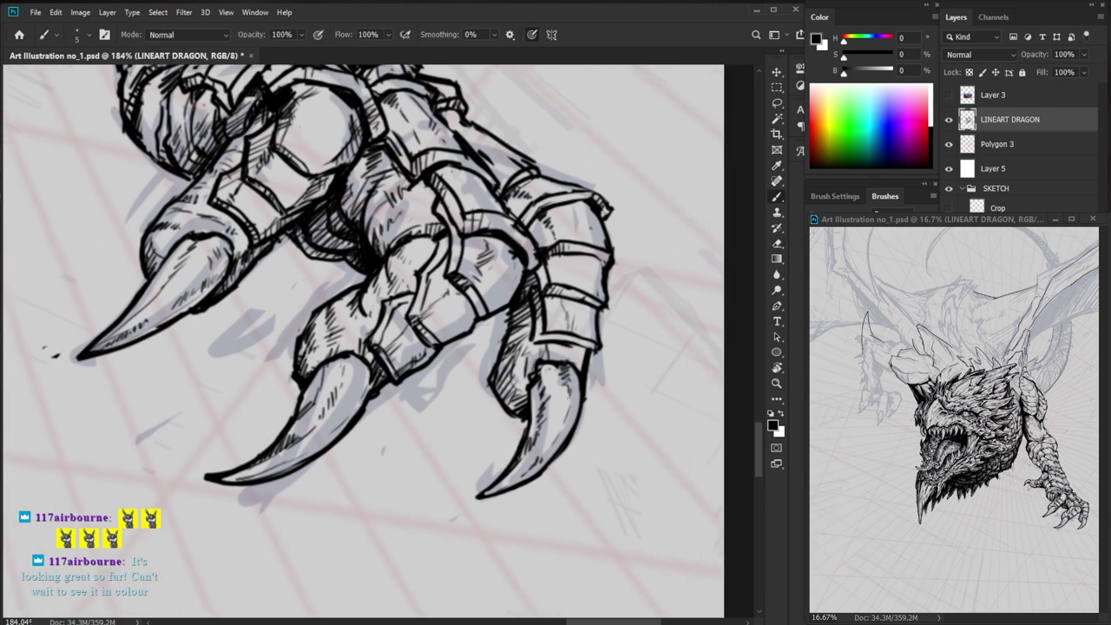
- Extend the outer claw's shading from its base towards the tip and along its outer edge, refining with the Eraser
{"action": "left_click_drag", "start_coordinate": [538, 383], "coordinate": [527, 410]}
{"action": "left_click_drag", "start_coordinate": [537, 403], "coordinate": [512, 462]}
{"action": "key", "text": "e"}
{"action": "key", "text": "b"}
{"action": "mouse_move", "coordinate": [529, 426]}
{"action": "left_mouse_down"}
{"action": "mouse_move", "coordinate": [515, 464]}
{"action": "mouse_move", "coordinate": [490, 483]}
{"action": "left_mouse_up"}
{"action": "key", "text": "e"}
{"action": "key", "text": "b"}
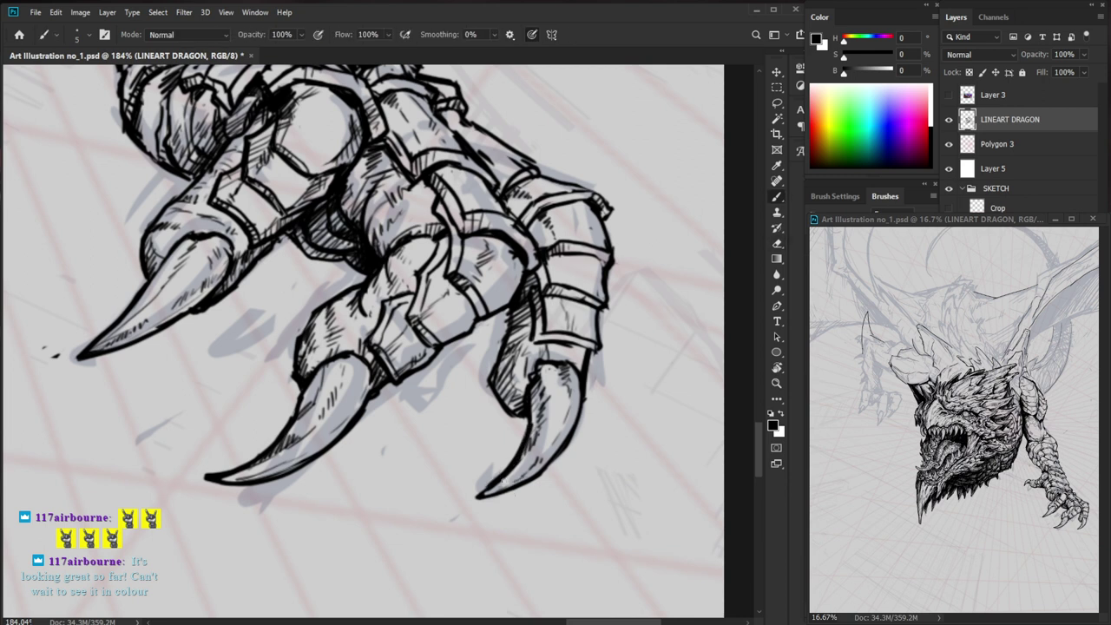
{"action": "left_click_drag", "start_coordinate": [579, 390], "coordinate": [553, 442]}
{"action": "key", "text": "ctrl+space"}
{"action": "left_click_drag", "start_coordinate": [574, 455], "coordinate": [483, 512]}
- Ink the contour and plate edges around the outer finger's knuckle
{"action": "key", "text": "ctrl+space"}
{"action": "left_click_drag", "start_coordinate": [592, 416], "coordinate": [658, 417]}
{"action": "left_click_drag", "start_coordinate": [526, 404], "coordinate": [535, 415]}
{"action": "mouse_move", "coordinate": [594, 384]}
{"action": "left_mouse_down"}
{"action": "mouse_move", "coordinate": [571, 414]}
{"action": "mouse_move", "coordinate": [508, 410]}
{"action": "left_mouse_up"}
{"action": "mouse_move", "coordinate": [508, 354]}
{"action": "left_mouse_down"}
{"action": "mouse_move", "coordinate": [585, 403]}
{"action": "mouse_move", "coordinate": [533, 405]}
{"action": "left_mouse_up"}
{"action": "left_click_drag", "start_coordinate": [532, 394], "coordinate": [512, 397]}
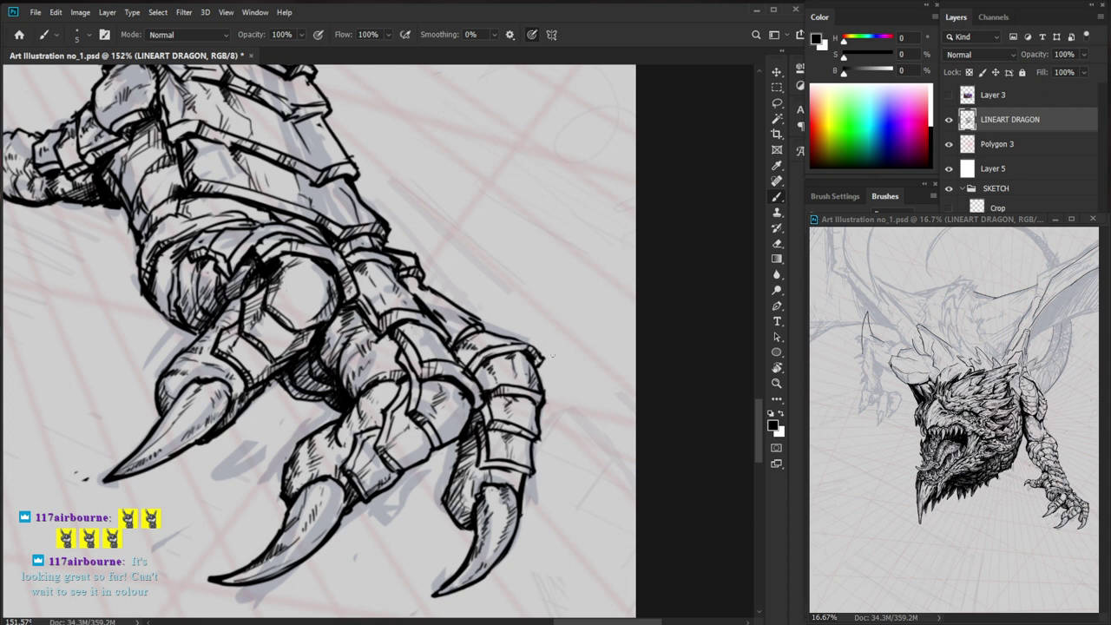
- Redraw the outer corner of the outer finger's knuckle plate with the Brush and Eraser
{"action": "mouse_move", "coordinate": [541, 357]}
{"action": "left_mouse_down"}
{"action": "mouse_move", "coordinate": [577, 357]}
{"action": "mouse_move", "coordinate": [526, 393]}
{"action": "left_mouse_up"}
{"action": "key", "text": "e"}
{"action": "key", "text": "b"}
{"action": "key", "text": "e"}
{"action": "key", "text": "b"}
- Round off the outer finger's contour along its upper plates
{"action": "key", "text": "z"}
{"action": "left_click_drag", "start_coordinate": [570, 495], "coordinate": [531, 469]}
{"action": "key", "text": "z"}
{"action": "mouse_move", "coordinate": [507, 381]}
{"action": "left_mouse_down"}
{"action": "mouse_move", "coordinate": [555, 380]}
{"action": "mouse_move", "coordinate": [527, 392]}
{"action": "mouse_move", "coordinate": [525, 421]}
{"action": "left_mouse_up"}
{"action": "key", "text": "e"}
{"action": "key", "text": "b"}
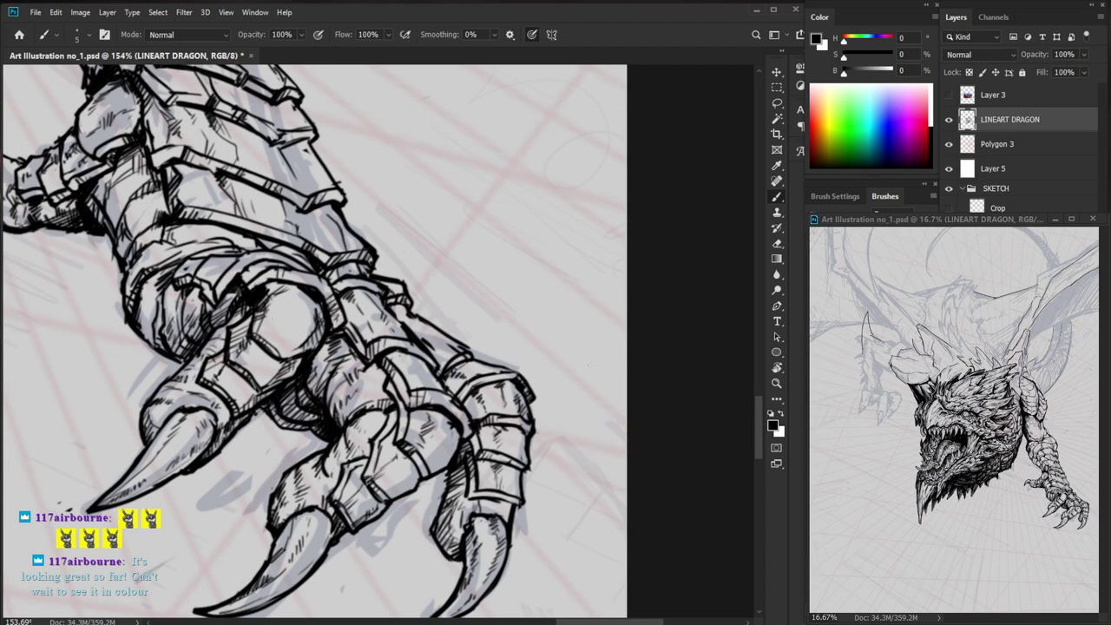
- Erase stray ink along the upper contour of the outer finger behind its knuckle
{"action": "key", "text": "e"}
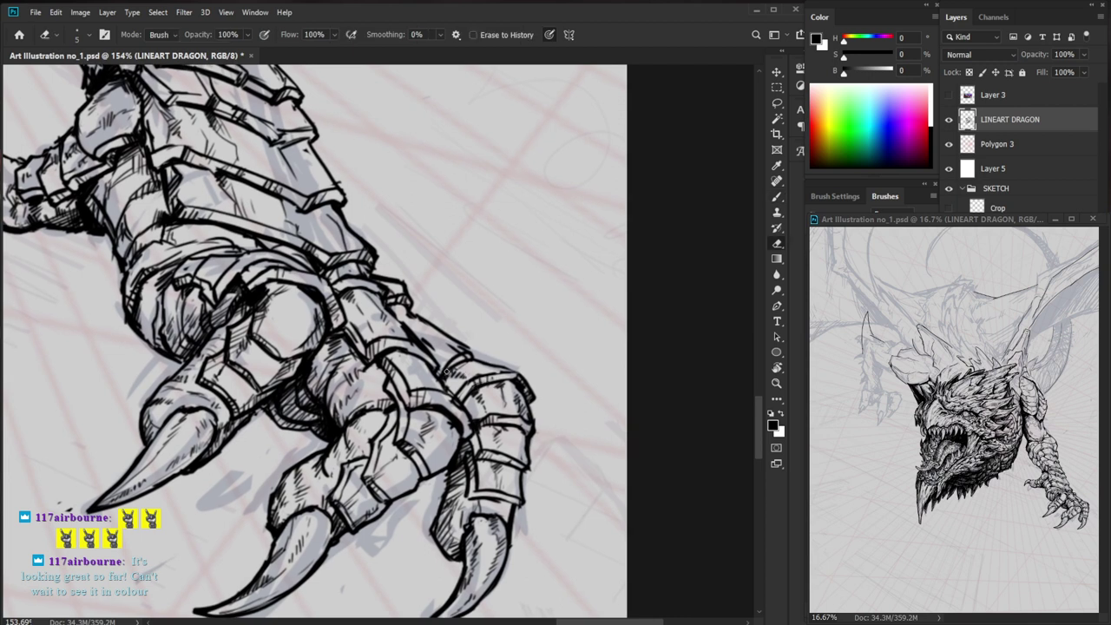
{"action": "key", "text": "b"}
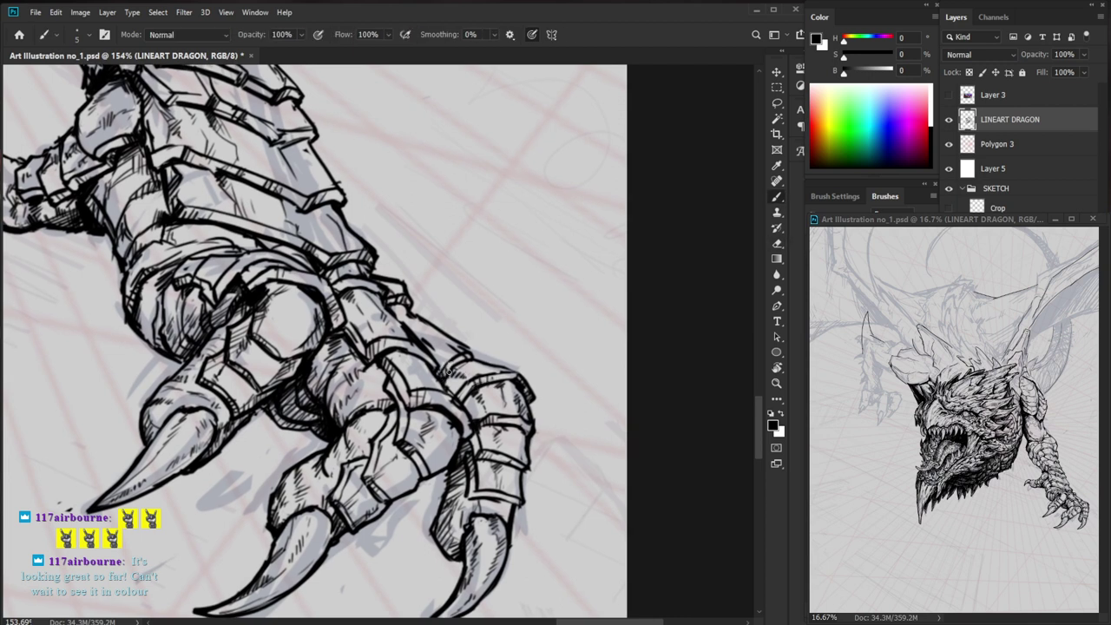
{"action": "key", "text": "e"}
{"action": "mouse_move", "coordinate": [460, 351]}
{"action": "left_mouse_down"}
{"action": "mouse_move", "coordinate": [439, 349]}
{"action": "mouse_move", "coordinate": [476, 356]}
{"action": "mouse_move", "coordinate": [469, 348]}
{"action": "left_mouse_up"}
{"action": "left_click", "coordinate": [429, 345]}
{"action": "key", "text": "b"}
{"action": "key", "text": "ctrl+space"}
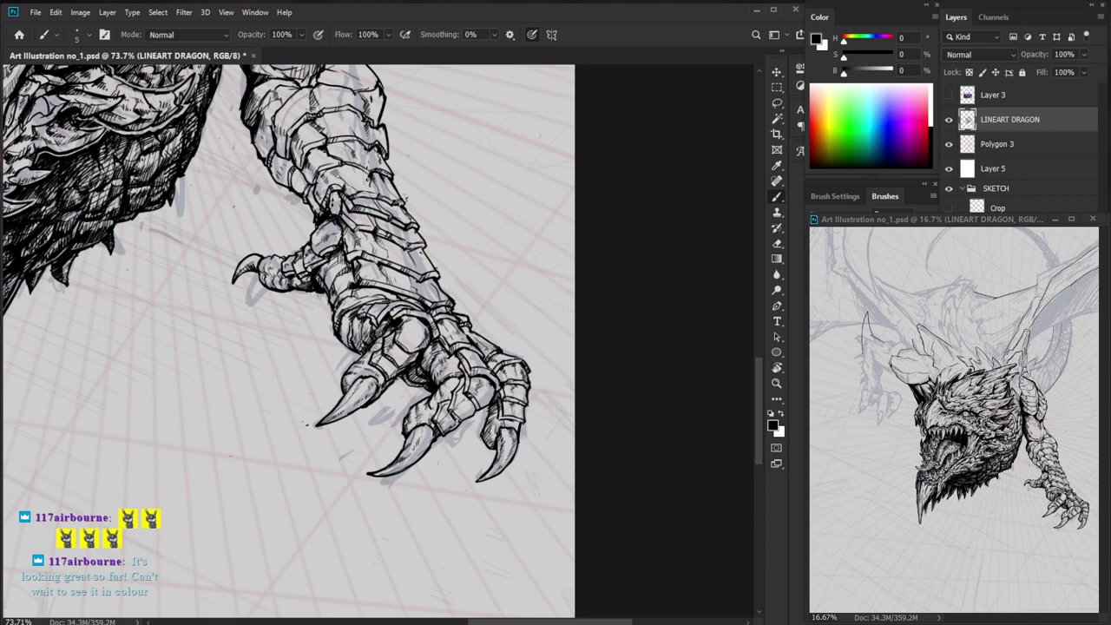
{"action": "mouse_move", "coordinate": [415, 326]}
{"action": "left_mouse_down"}
{"action": "mouse_move", "coordinate": [401, 375]}
{"action": "mouse_move", "coordinate": [403, 401]}
{"action": "mouse_move", "coordinate": [383, 399]}
{"action": "mouse_move", "coordinate": [374, 381]}
{"action": "mouse_move", "coordinate": [424, 409]}
{"action": "mouse_move", "coordinate": [402, 425]}
{"action": "left_mouse_up"}
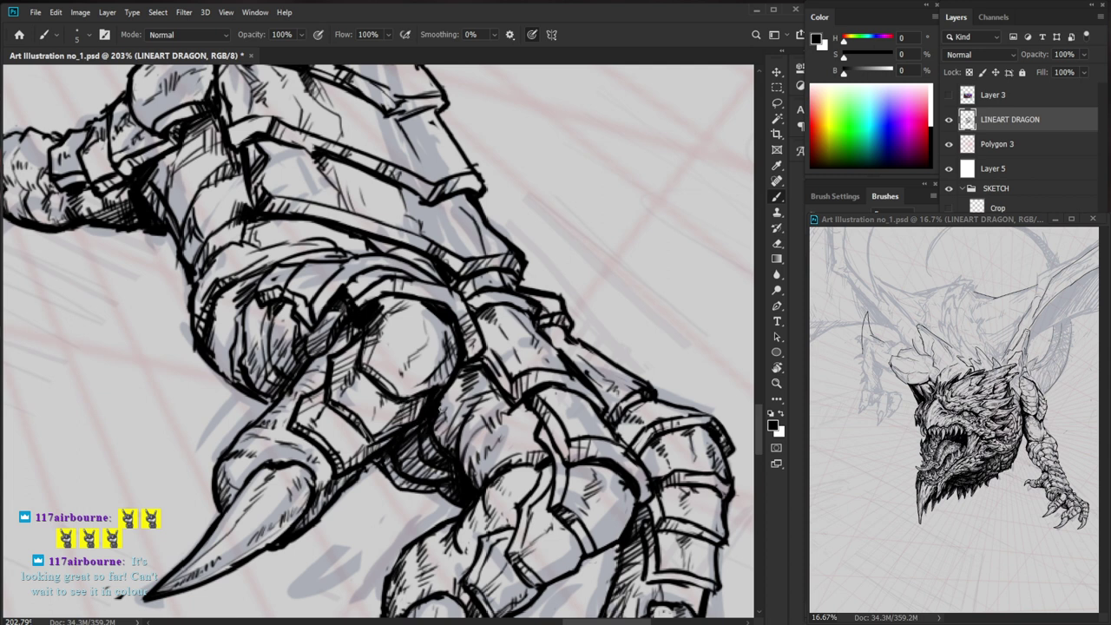
{"action": "left_click_drag", "start_coordinate": [465, 402], "coordinate": [404, 402]}
{"action": "left_click_drag", "start_coordinate": [465, 437], "coordinate": [503, 436]}
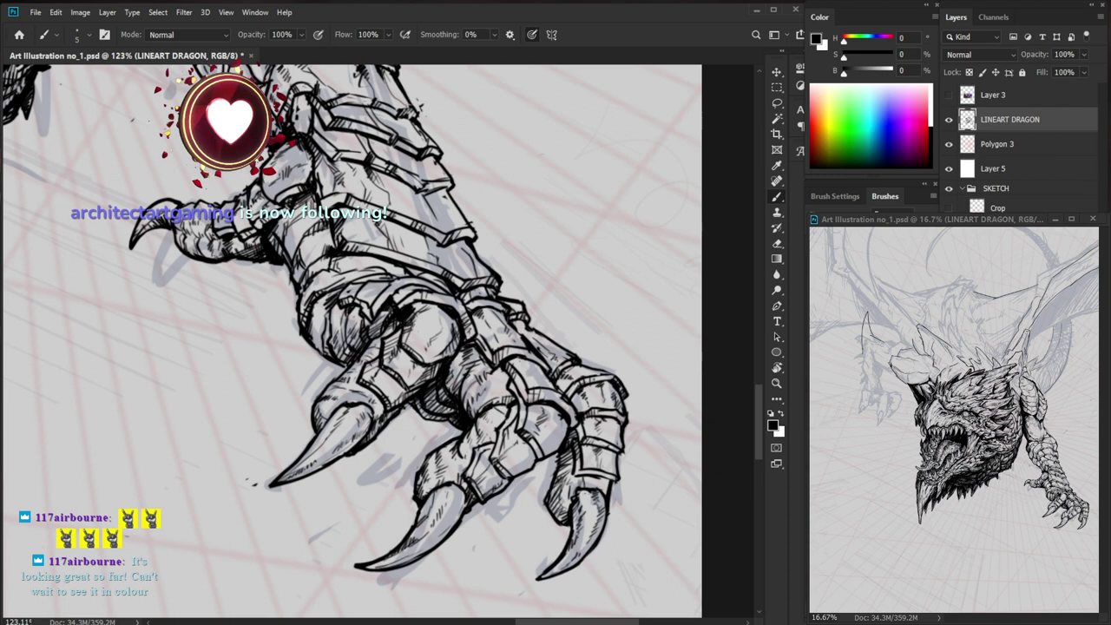
{"action": "left_click_drag", "start_coordinate": [576, 406], "coordinate": [529, 406]}
{"action": "left_click_drag", "start_coordinate": [602, 365], "coordinate": [561, 454]}
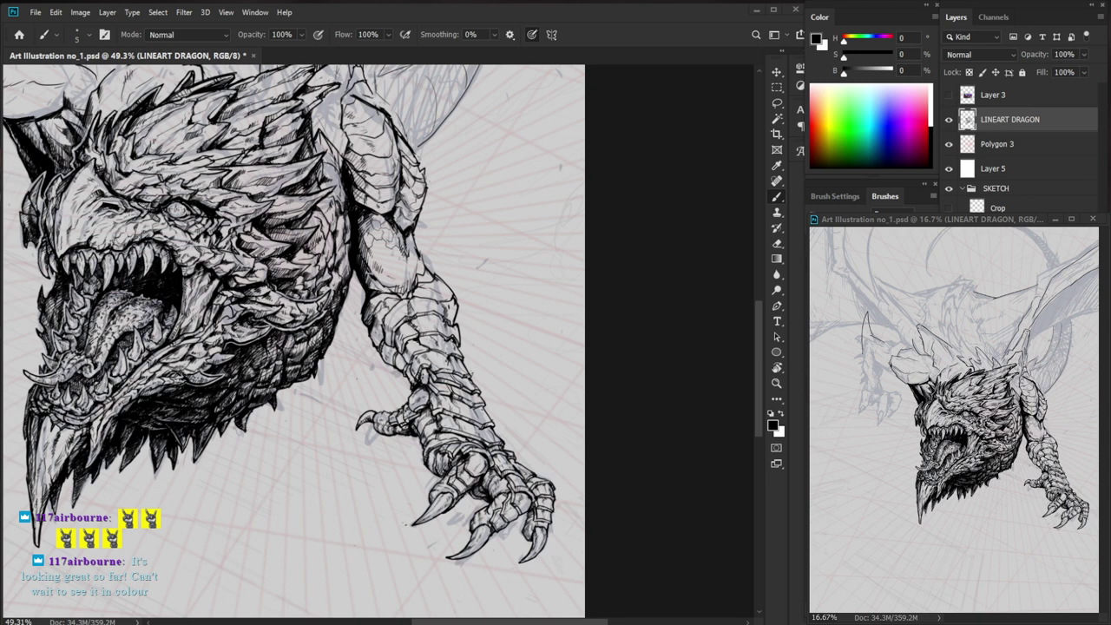
- Ink shadow strokes along the inner edge of the upper arm beside the dragon's jaw
{"action": "key", "text": "ctrl+space"}
{"action": "left_click_drag", "start_coordinate": [346, 278], "coordinate": [399, 278]}
{"action": "left_click_drag", "start_coordinate": [338, 309], "coordinate": [326, 314]}
{"action": "left_click_drag", "start_coordinate": [338, 294], "coordinate": [335, 309]}
{"action": "left_click_drag", "start_coordinate": [339, 297], "coordinate": [329, 321]}
{"action": "key", "text": "ctrl+space"}
{"action": "left_click_drag", "start_coordinate": [403, 307], "coordinate": [351, 307]}
- Thicken the upper arm's inner contour above the elbow with dark ink strokes
{"action": "key", "text": "ctrl+space"}
{"action": "left_click_drag", "start_coordinate": [429, 273], "coordinate": [494, 261]}
{"action": "left_click_drag", "start_coordinate": [335, 311], "coordinate": [341, 321]}
{"action": "mouse_move", "coordinate": [337, 313]}
{"action": "left_mouse_down"}
{"action": "mouse_move", "coordinate": [413, 349]}
{"action": "mouse_move", "coordinate": [441, 341]}
{"action": "mouse_move", "coordinate": [464, 276]}
{"action": "left_mouse_up"}
{"action": "key", "text": "e"}
{"action": "key", "text": "b"}
{"action": "left_click_drag", "start_coordinate": [452, 314], "coordinate": [465, 278]}
{"action": "mouse_move", "coordinate": [447, 323]}
{"action": "left_mouse_down"}
{"action": "mouse_move", "coordinate": [459, 289]}
{"action": "mouse_move", "coordinate": [441, 293]}
{"action": "mouse_move", "coordinate": [460, 359]}
{"action": "mouse_move", "coordinate": [448, 356]}
{"action": "mouse_move", "coordinate": [456, 321]}
{"action": "mouse_move", "coordinate": [451, 333]}
{"action": "left_mouse_up"}
- Build up hatching from the upper arm's dark inner contour, refining it with the Eraser
{"action": "key", "text": "e"}
{"action": "key", "text": "b"}
{"action": "key", "text": "e"}
{"action": "key", "text": "b"}
{"action": "left_click_drag", "start_coordinate": [465, 316], "coordinate": [451, 353]}
{"action": "left_click_drag", "start_coordinate": [496, 334], "coordinate": [417, 334]}
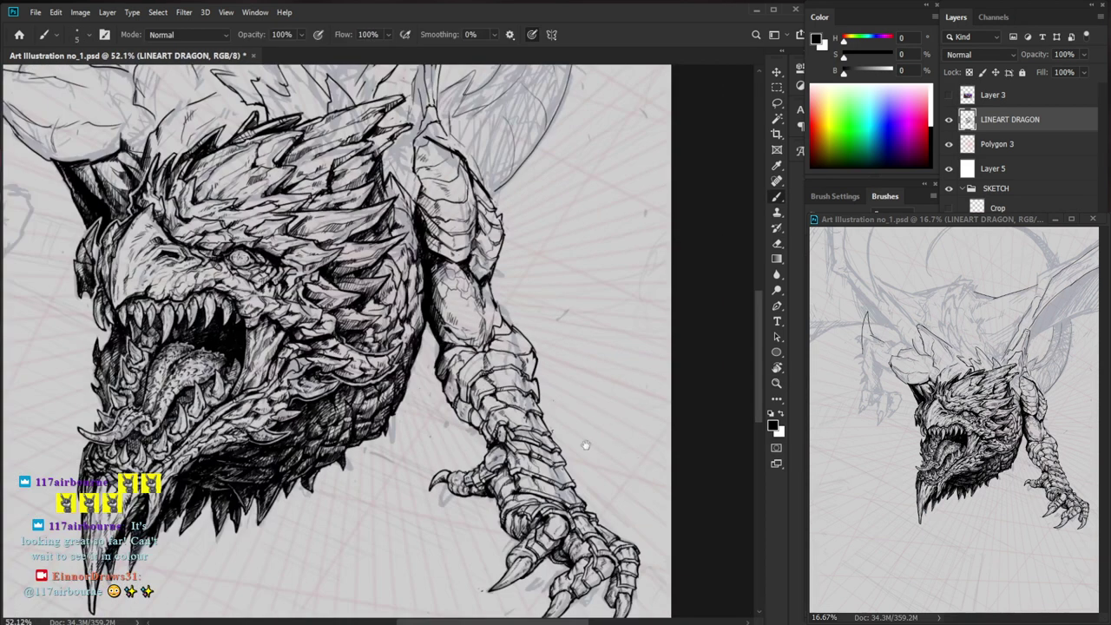
- Add short hatching strokes at the lower end of the upper arm near the elbow
{"action": "left_click_drag", "start_coordinate": [587, 445], "coordinate": [510, 462]}
{"action": "key", "text": "z"}
{"action": "left_click_drag", "start_coordinate": [427, 401], "coordinate": [512, 401]}
{"action": "left_click_drag", "start_coordinate": [326, 304], "coordinate": [329, 319]}
{"action": "left_click_drag", "start_coordinate": [329, 310], "coordinate": [325, 329]}
{"action": "mouse_move", "coordinate": [297, 275]}
{"action": "left_mouse_down"}
{"action": "mouse_move", "coordinate": [291, 284]}
{"action": "mouse_move", "coordinate": [282, 260]}
{"action": "mouse_move", "coordinate": [293, 270]}
{"action": "left_mouse_up"}
{"action": "key", "text": "z"}
{"action": "left_click_drag", "start_coordinate": [455, 288], "coordinate": [382, 287]}
- Refine the shading on the outer side of the upper arm with ink and Eraser strokes
{"action": "left_click_drag", "start_coordinate": [580, 443], "coordinate": [569, 494]}
{"action": "key", "text": "b"}
{"action": "mouse_move", "coordinate": [416, 323]}
{"action": "left_mouse_down"}
{"action": "mouse_move", "coordinate": [489, 323]}
{"action": "mouse_move", "coordinate": [423, 327]}
{"action": "mouse_move", "coordinate": [431, 304]}
{"action": "mouse_move", "coordinate": [423, 353]}
{"action": "left_mouse_up"}
{"action": "key", "text": "e"}
{"action": "key", "text": "b"}
{"action": "key", "text": "e"}
{"action": "key", "text": "b"}
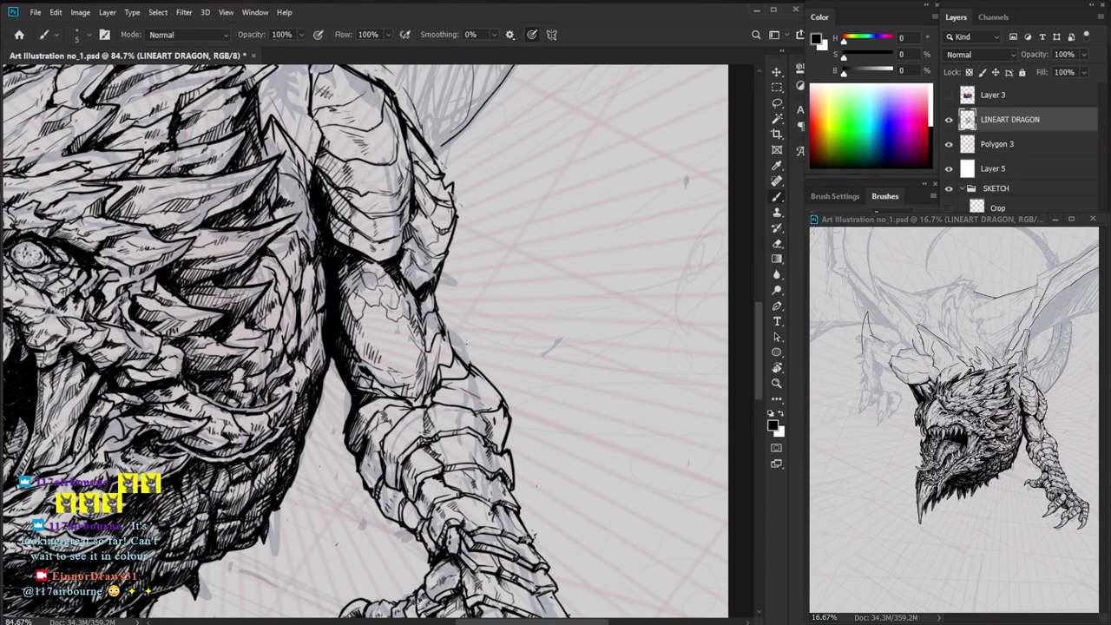
- Clean up the outer contour of the upper arm just above the elbow with Eraser and ink strokes
{"action": "key", "text": "e"}
{"action": "mouse_move", "coordinate": [438, 281]}
{"action": "left_mouse_down"}
{"action": "mouse_move", "coordinate": [431, 294]}
{"action": "mouse_move", "coordinate": [479, 305]}
{"action": "mouse_move", "coordinate": [410, 327]}
{"action": "mouse_move", "coordinate": [424, 341]}
{"action": "left_mouse_up"}
{"action": "key", "text": "b"}
{"action": "key", "text": "e"}
{"action": "key", "text": "z"}
{"action": "key", "text": "b"}
{"action": "key", "text": "e"}
{"action": "key", "text": "b"}
{"action": "left_click_drag", "start_coordinate": [419, 293], "coordinate": [413, 307]}
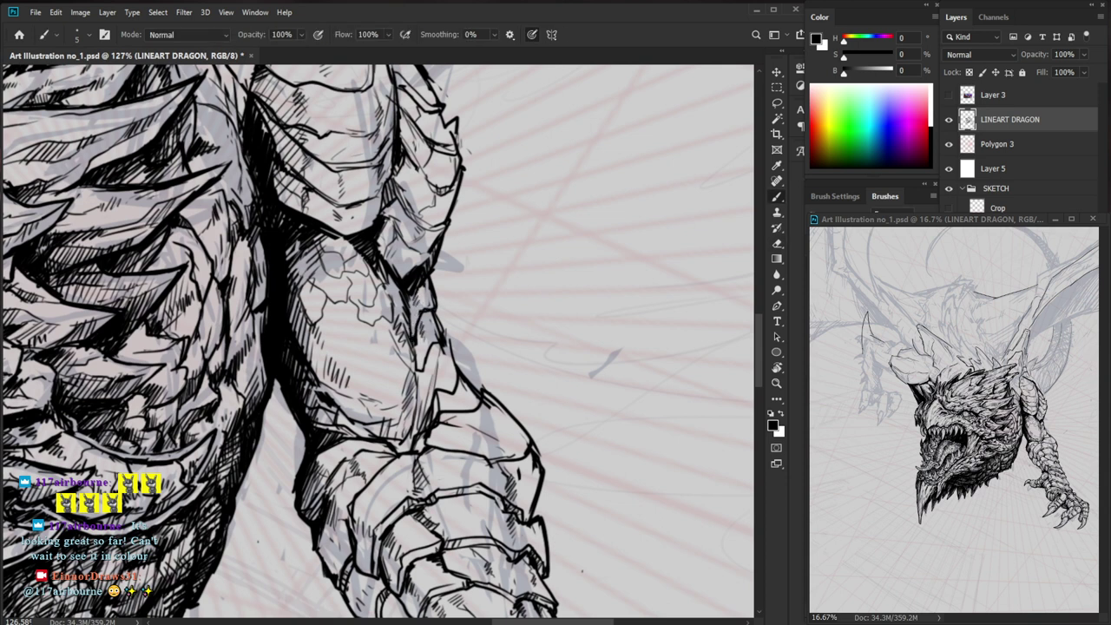
- Add short hatching strokes to the upper arm's outer side where it meets the elbow scales
{"action": "key", "text": "z"}
{"action": "left_click_drag", "start_coordinate": [488, 303], "coordinate": [451, 303]}
{"action": "key", "text": "b"}
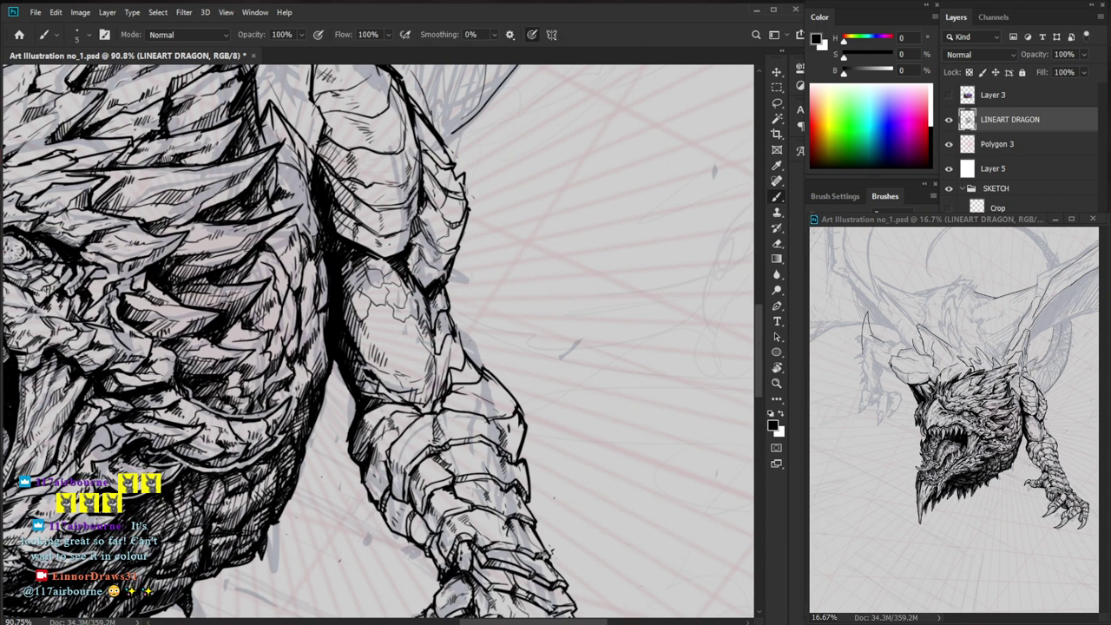
{"action": "mouse_move", "coordinate": [450, 348]}
{"action": "left_mouse_down"}
{"action": "mouse_move", "coordinate": [447, 358]}
{"action": "mouse_move", "coordinate": [472, 371]}
{"action": "mouse_move", "coordinate": [432, 391]}
{"action": "left_mouse_up"}
{"action": "key", "text": "z"}
{"action": "key", "text": "b"}
{"action": "mouse_move", "coordinate": [436, 361]}
{"action": "left_mouse_down"}
{"action": "mouse_move", "coordinate": [433, 385]}
{"action": "mouse_move", "coordinate": [433, 363]}
{"action": "left_mouse_up"}
{"action": "left_click_drag", "start_coordinate": [437, 355], "coordinate": [432, 373]}
- Refine the outer contour of the lower forearm plates with ink and Eraser strokes
{"action": "key", "text": "z"}
{"action": "left_click_drag", "start_coordinate": [433, 239], "coordinate": [350, 240]}
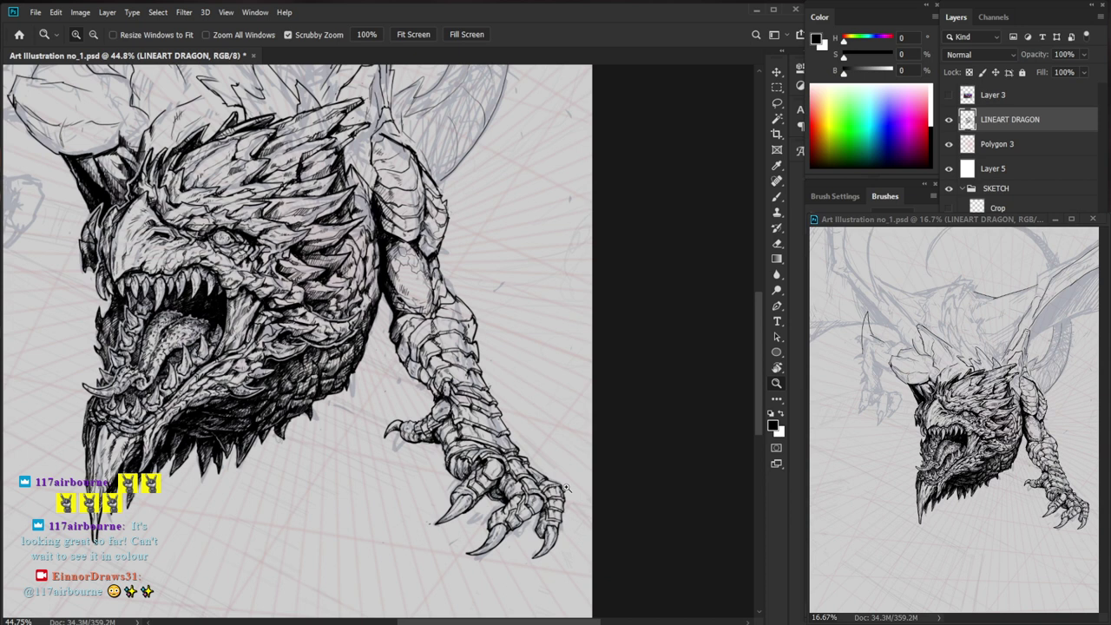
{"action": "left_click_drag", "start_coordinate": [566, 488], "coordinate": [625, 488]}
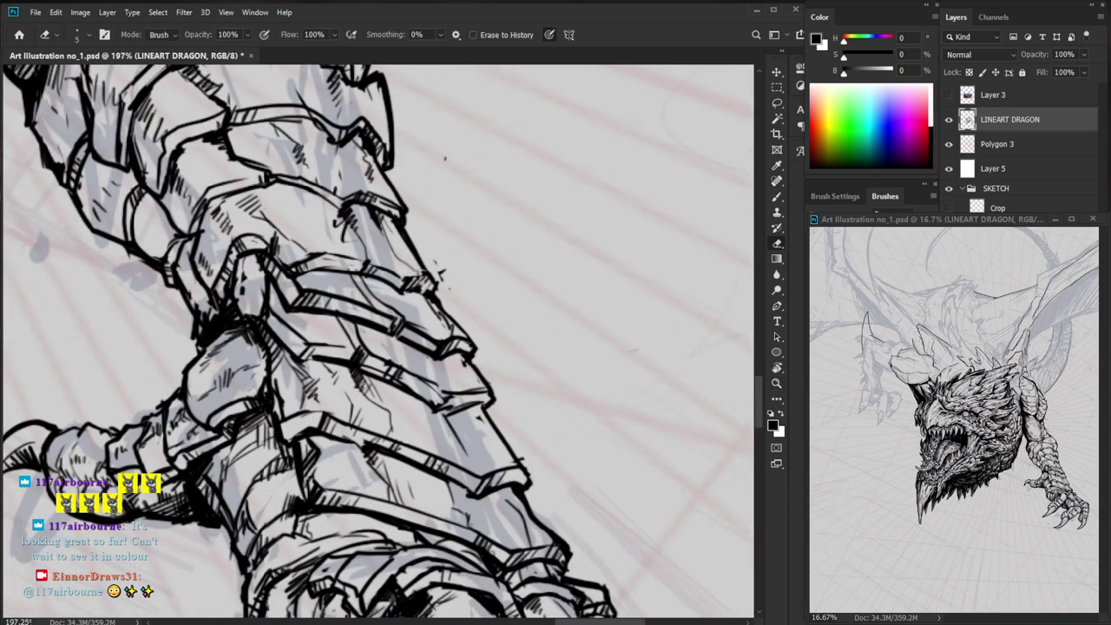
{"action": "key", "text": "b"}
{"action": "key", "text": "e"}
{"action": "key", "text": "b"}
{"action": "mouse_move", "coordinate": [491, 393]}
{"action": "left_mouse_down"}
{"action": "mouse_move", "coordinate": [467, 364]}
{"action": "mouse_move", "coordinate": [507, 471]}
{"action": "left_mouse_up"}
{"action": "key", "text": "e"}
{"action": "key", "text": "b"}
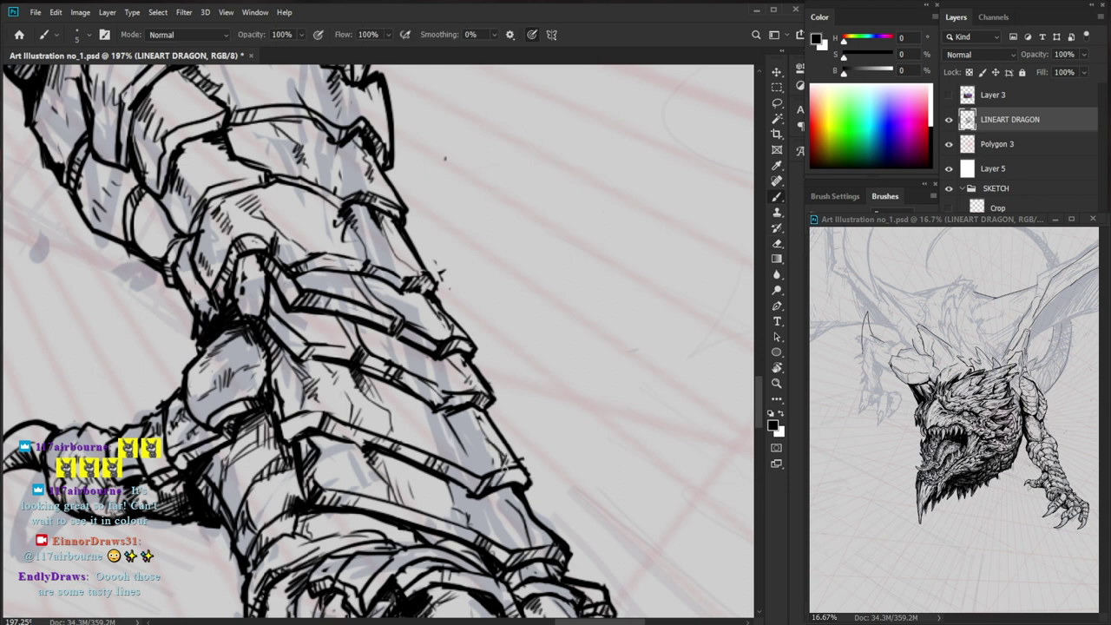
- Trim the dark ink above the thumb's knuckle and erase the stray mark beside the forearm
{"action": "key", "text": "z"}
{"action": "left_click_drag", "start_coordinate": [558, 441], "coordinate": [474, 524]}
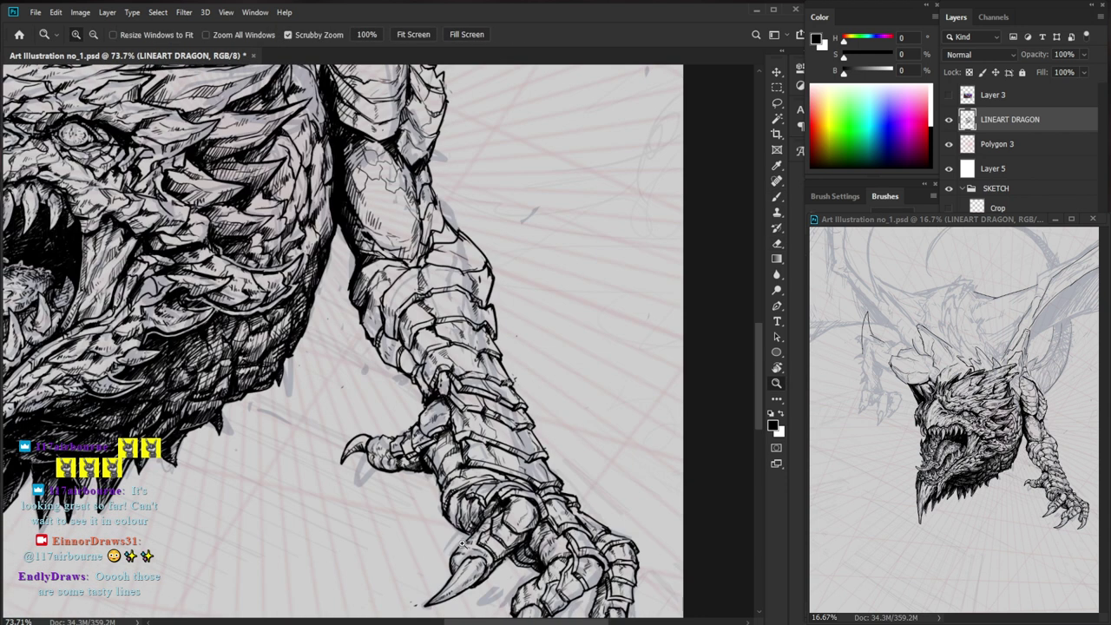
{"action": "left_click", "coordinate": [543, 462]}
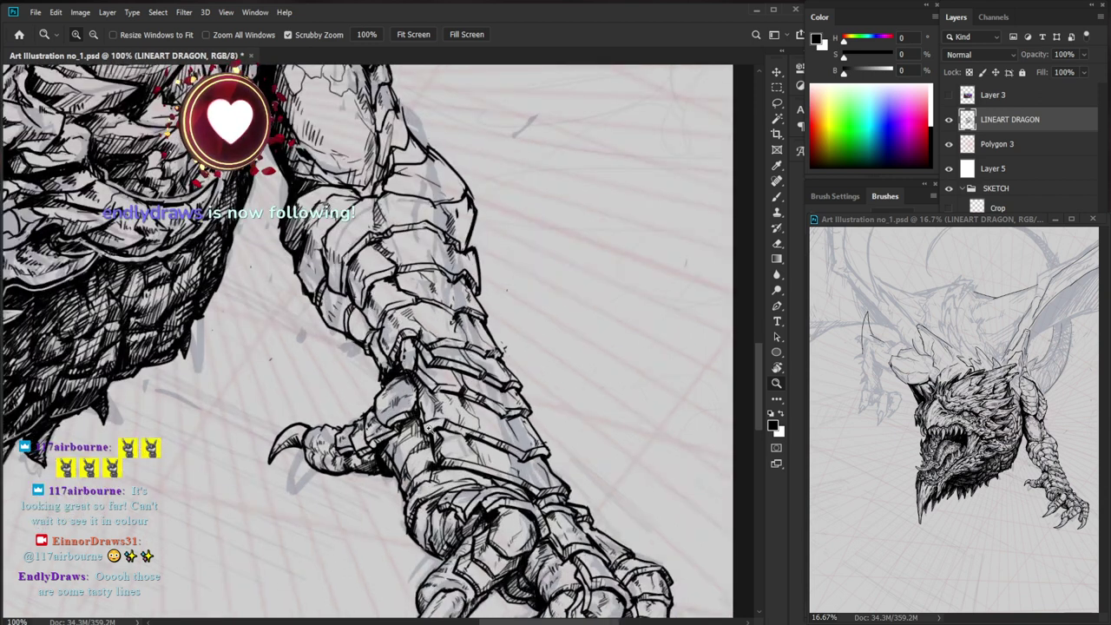
{"action": "left_click_drag", "start_coordinate": [429, 428], "coordinate": [487, 428]}
{"action": "key", "text": "b"}
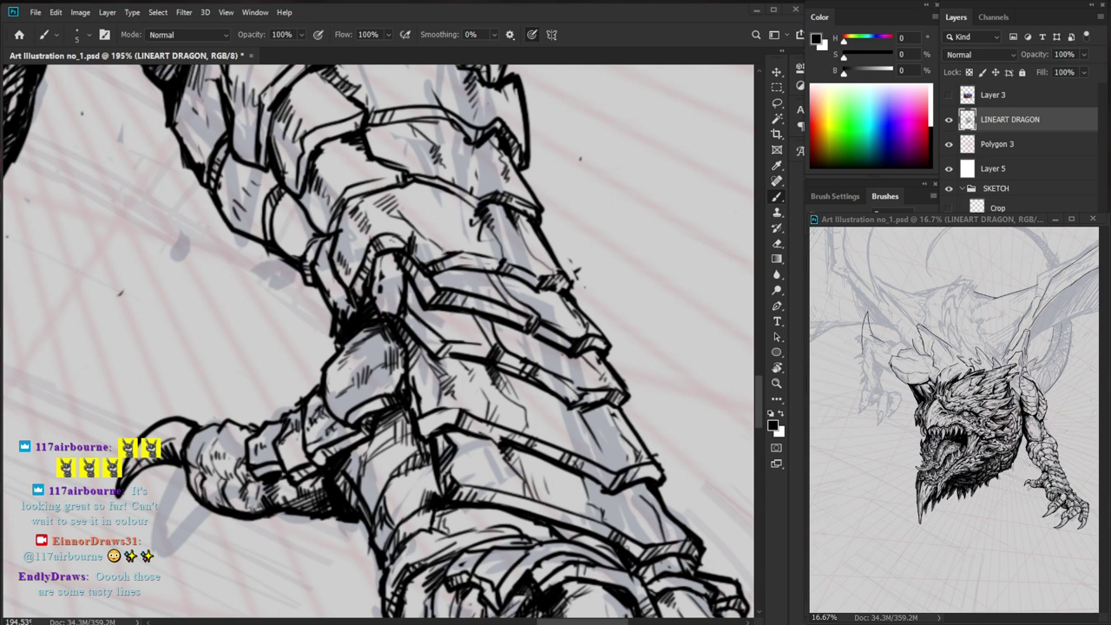
{"action": "key", "text": "e"}
{"action": "mouse_move", "coordinate": [335, 361]}
{"action": "left_mouse_down"}
{"action": "mouse_move", "coordinate": [346, 349]}
{"action": "mouse_move", "coordinate": [325, 370]}
{"action": "left_mouse_up"}
{"action": "key", "text": "b"}
{"action": "key", "text": "e"}
{"action": "left_click", "coordinate": [121, 293]}
- Hatch the small scales along the forearm's inner edge below the elbow
{"action": "key", "text": "z"}
{"action": "left_click_drag", "start_coordinate": [197, 224], "coordinate": [113, 224]}
{"action": "scroll", "coordinate": [551, 452], "scroll_direction": "up", "scroll_amount": 5}
{"action": "key", "text": "b"}
{"action": "mouse_move", "coordinate": [237, 310]}
{"action": "left_mouse_down"}
{"action": "mouse_move", "coordinate": [259, 352]}
{"action": "mouse_move", "coordinate": [258, 385]}
{"action": "left_mouse_up"}
{"action": "left_click_drag", "start_coordinate": [234, 332], "coordinate": [230, 347]}
{"action": "mouse_move", "coordinate": [239, 328]}
{"action": "left_mouse_down"}
{"action": "mouse_move", "coordinate": [238, 365]}
{"action": "mouse_move", "coordinate": [233, 353]}
{"action": "left_mouse_up"}
{"action": "left_click_drag", "start_coordinate": [238, 342], "coordinate": [235, 363]}
{"action": "left_click_drag", "start_coordinate": [243, 349], "coordinate": [243, 370]}
{"action": "left_click_drag", "start_coordinate": [251, 356], "coordinate": [249, 374]}
- Extend the hatching down the forearm's inner scales with more short ink strokes
{"action": "key", "text": "z"}
{"action": "left_click_drag", "start_coordinate": [366, 334], "coordinate": [297, 384]}
{"action": "left_click_drag", "start_coordinate": [393, 346], "coordinate": [469, 346]}
{"action": "key", "text": "b"}
{"action": "mouse_move", "coordinate": [252, 380]}
{"action": "left_mouse_down"}
{"action": "mouse_move", "coordinate": [240, 355]}
{"action": "mouse_move", "coordinate": [257, 382]}
{"action": "left_mouse_up"}
{"action": "left_click_drag", "start_coordinate": [273, 393], "coordinate": [257, 370]}
{"action": "left_click_drag", "start_coordinate": [264, 388], "coordinate": [260, 375]}
{"action": "left_click_drag", "start_coordinate": [276, 391], "coordinate": [253, 376]}
{"action": "key", "text": "e"}
{"action": "key", "text": "b"}
{"action": "mouse_move", "coordinate": [264, 387]}
{"action": "left_mouse_down"}
{"action": "mouse_move", "coordinate": [255, 374]}
{"action": "mouse_move", "coordinate": [252, 387]}
{"action": "left_mouse_up"}
- Clean up the lower inner forearm scales with the Eraser and redraw their shading in ink
{"action": "key", "text": "z"}
{"action": "left_click_drag", "start_coordinate": [512, 453], "coordinate": [431, 453]}
{"action": "left_click_drag", "start_coordinate": [588, 507], "coordinate": [508, 446]}
{"action": "left_click_drag", "start_coordinate": [343, 367], "coordinate": [425, 367]}
{"action": "key", "text": "e"}
{"action": "mouse_move", "coordinate": [325, 393]}
{"action": "left_mouse_down"}
{"action": "mouse_move", "coordinate": [322, 382]}
{"action": "mouse_move", "coordinate": [339, 398]}
{"action": "left_mouse_up"}
{"action": "key", "text": "b"}
{"action": "mouse_move", "coordinate": [333, 360]}
{"action": "left_mouse_down"}
{"action": "mouse_move", "coordinate": [355, 380]}
{"action": "mouse_move", "coordinate": [350, 401]}
{"action": "mouse_move", "coordinate": [368, 389]}
{"action": "left_mouse_up"}
- Darken the gaps and edges between the forearm's inner scales with ink strokes
{"action": "key", "text": "z"}
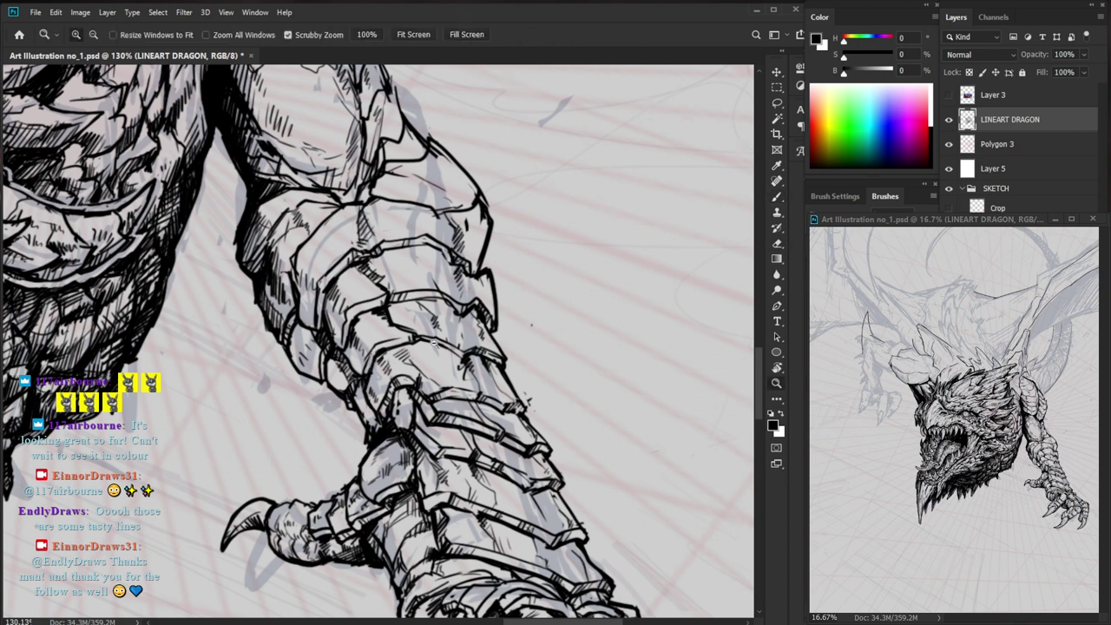
{"action": "left_click_drag", "start_coordinate": [434, 344], "coordinate": [408, 344]}
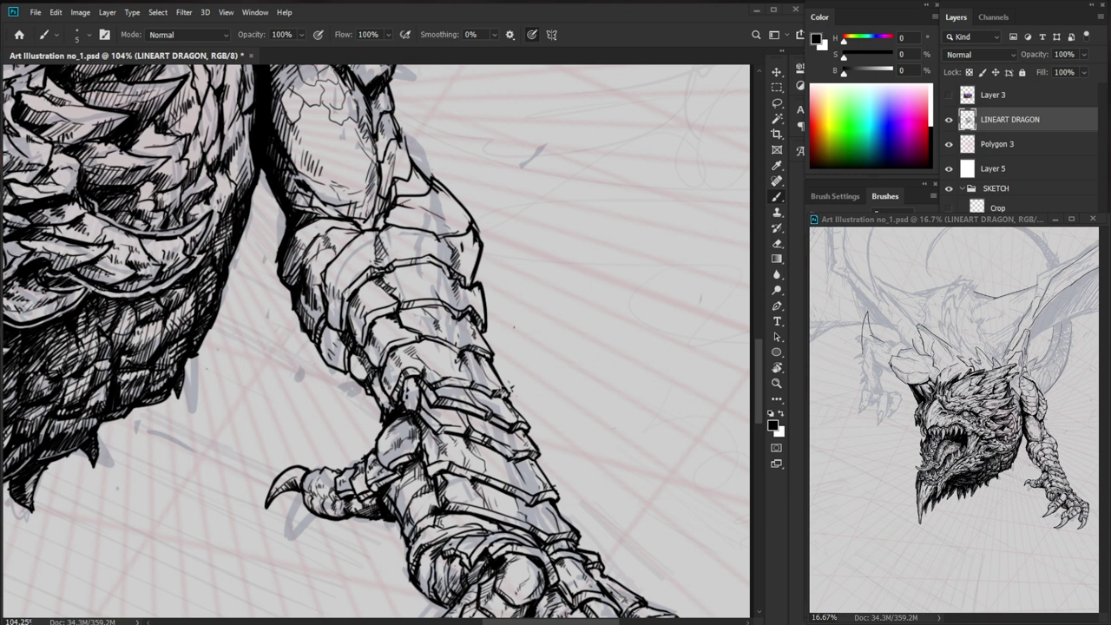
{"action": "left_click_drag", "start_coordinate": [382, 371], "coordinate": [408, 371]}
{"action": "left_click_drag", "start_coordinate": [340, 354], "coordinate": [334, 362]}
{"action": "mouse_move", "coordinate": [341, 357]}
{"action": "left_mouse_down"}
{"action": "mouse_move", "coordinate": [336, 366]}
{"action": "mouse_move", "coordinate": [299, 353]}
{"action": "mouse_move", "coordinate": [301, 336]}
{"action": "left_mouse_up"}
{"action": "key", "text": "e"}
{"action": "key", "text": "b"}
{"action": "mouse_move", "coordinate": [310, 320]}
{"action": "left_mouse_down"}
{"action": "mouse_move", "coordinate": [305, 336]}
{"action": "mouse_move", "coordinate": [298, 321]}
{"action": "left_mouse_up"}
- Refine the middle finger's claw with Eraser and ink strokes along its edge down to the tip
{"action": "left_click_drag", "start_coordinate": [381, 297], "coordinate": [310, 297]}
{"action": "mouse_move", "coordinate": [576, 570]}
{"action": "left_mouse_down"}
{"action": "mouse_move", "coordinate": [543, 463]}
{"action": "mouse_move", "coordinate": [560, 456]}
{"action": "left_mouse_up"}
{"action": "key", "text": "ctrl+space"}
{"action": "mouse_move", "coordinate": [594, 336]}
{"action": "left_mouse_down"}
{"action": "mouse_move", "coordinate": [546, 434]}
{"action": "mouse_move", "coordinate": [585, 379]}
{"action": "left_mouse_up"}
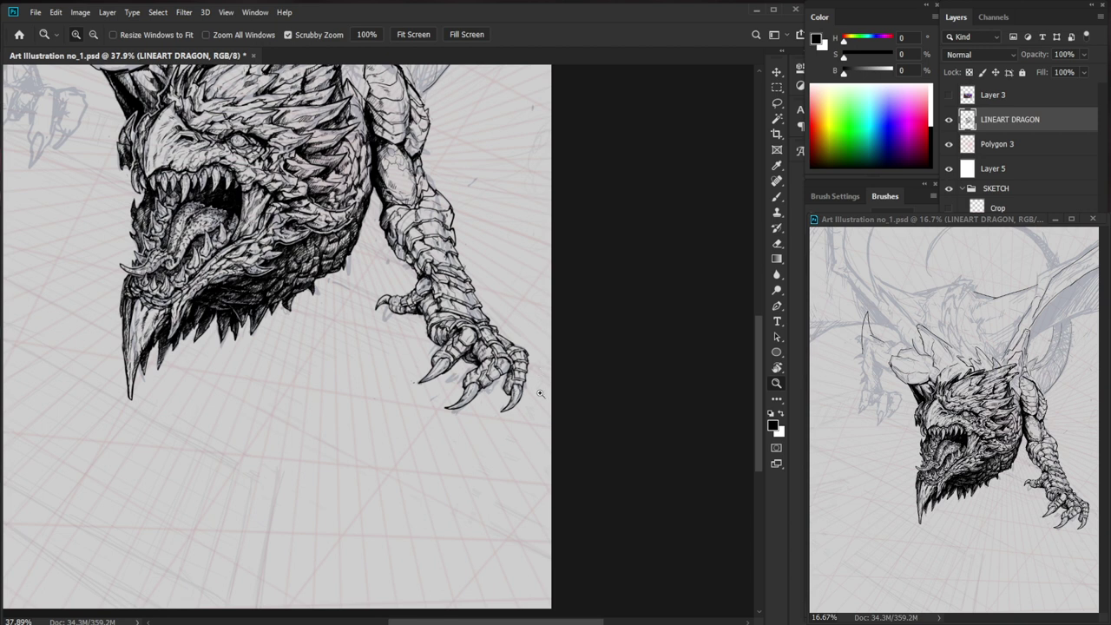
{"action": "left_click_drag", "start_coordinate": [508, 373], "coordinate": [598, 344]}
{"action": "left_click_drag", "start_coordinate": [393, 508], "coordinate": [417, 429]}
{"action": "key", "text": "e"}
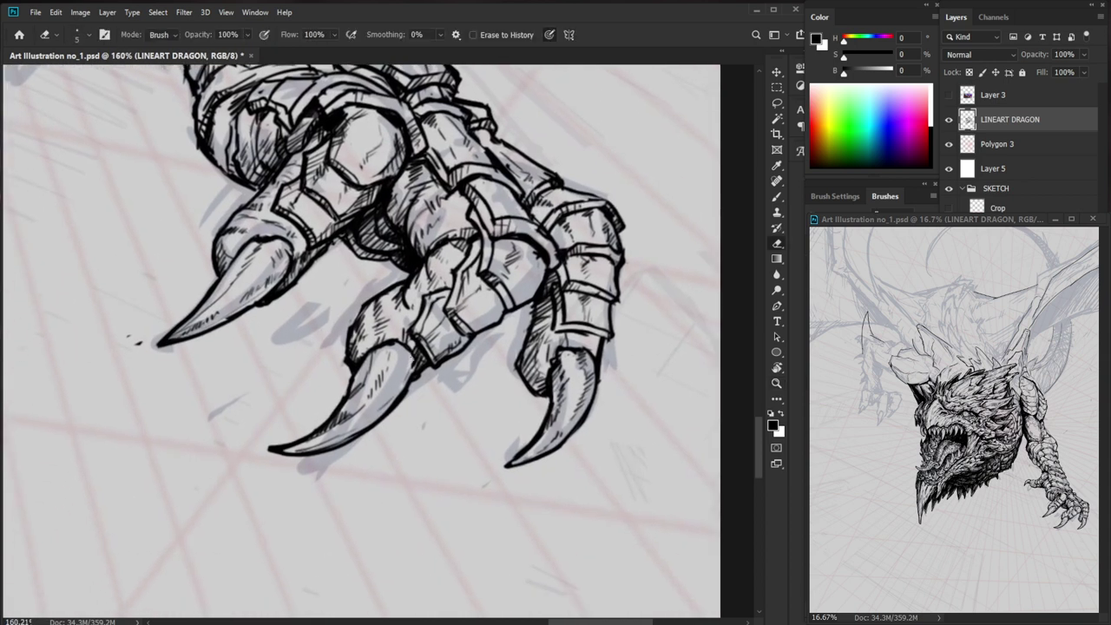
{"action": "left_click_drag", "start_coordinate": [408, 378], "coordinate": [377, 386]}
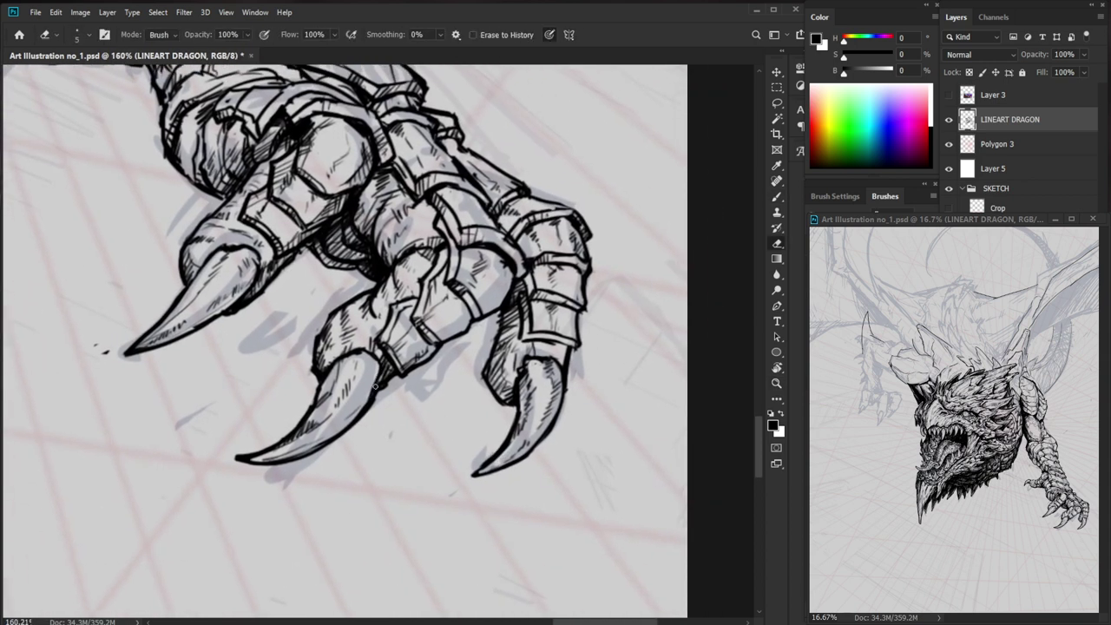
{"action": "key", "text": "b"}
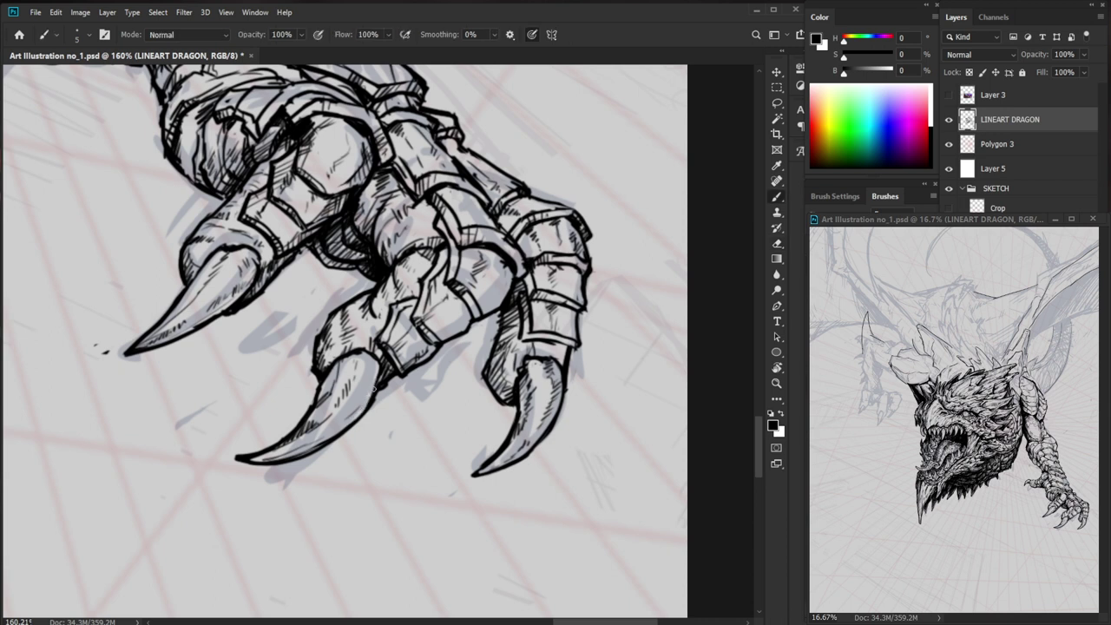
{"action": "left_click_drag", "start_coordinate": [368, 394], "coordinate": [360, 406]}
{"action": "left_click_drag", "start_coordinate": [635, 441], "coordinate": [566, 442]}
{"action": "key", "text": "e"}
{"action": "key", "text": "b"}
{"action": "left_click_drag", "start_coordinate": [284, 418], "coordinate": [263, 429]}
{"action": "left_click_drag", "start_coordinate": [263, 426], "coordinate": [230, 440]}
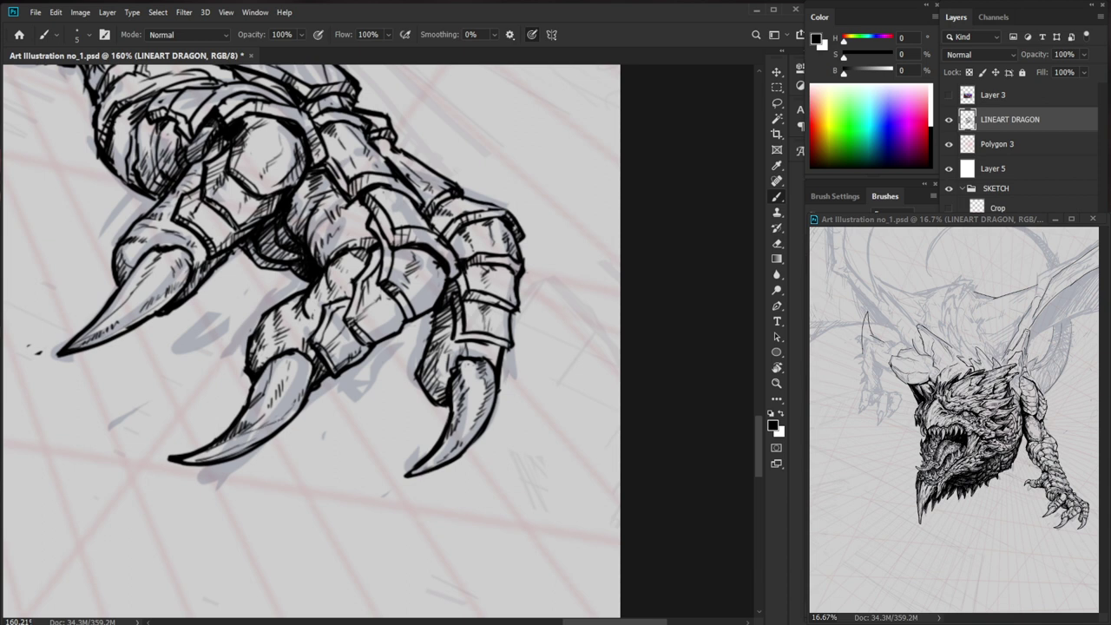
- Clean up the inner edge of the outermost claw and re-ink its contour toward the tip
{"action": "key", "text": "e"}
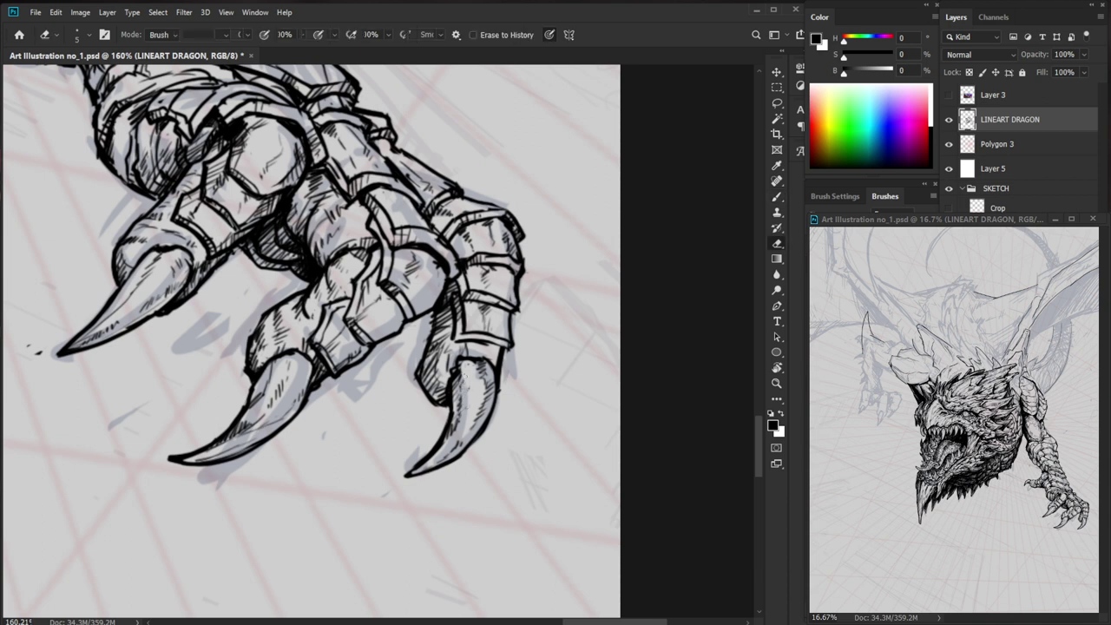
{"action": "mouse_move", "coordinate": [461, 371]}
{"action": "left_mouse_down"}
{"action": "mouse_move", "coordinate": [451, 417]}
{"action": "mouse_move", "coordinate": [458, 400]}
{"action": "left_mouse_up"}
{"action": "key", "text": "b"}
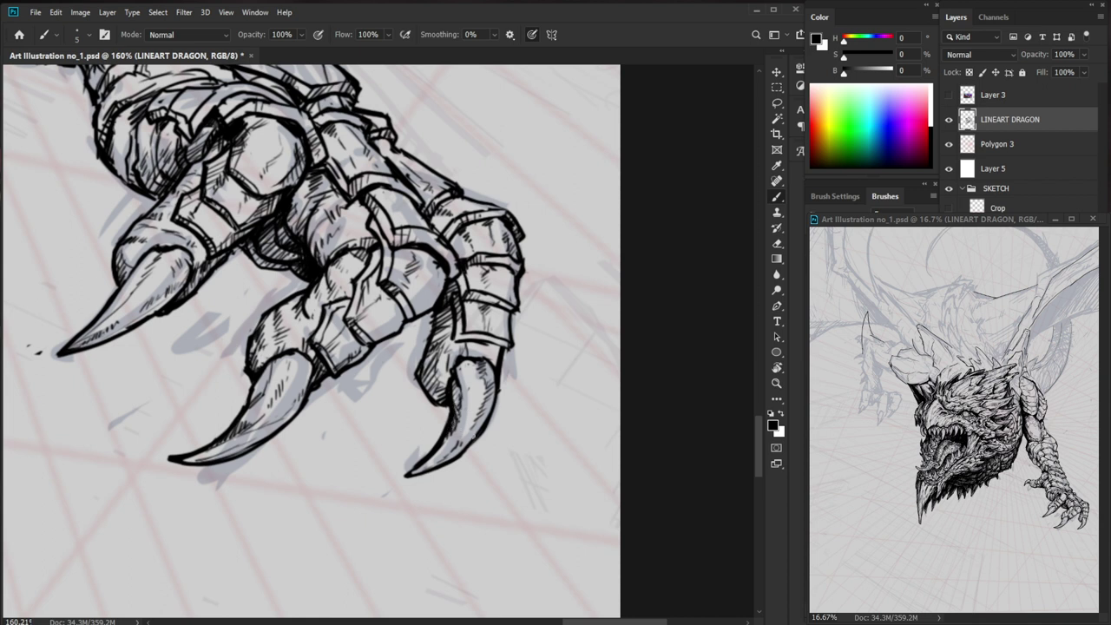
{"action": "left_click_drag", "start_coordinate": [467, 441], "coordinate": [419, 466]}
{"action": "key", "text": "e"}
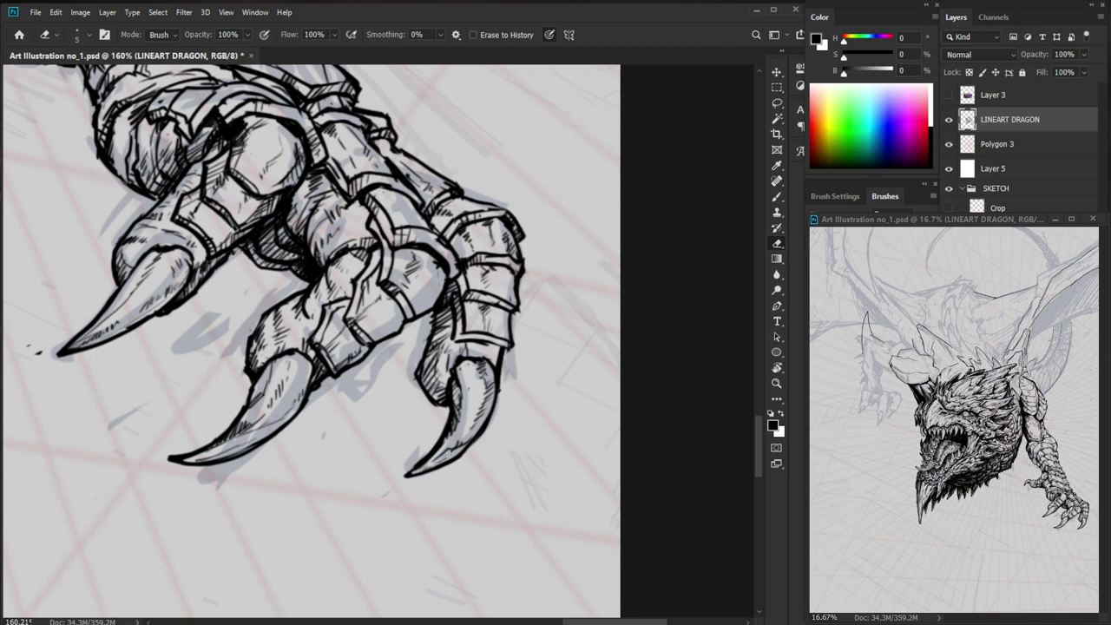
{"action": "key", "text": "b"}
{"action": "key", "text": "e"}
{"action": "key", "text": "b"}
- Darken the small oval scale and the recess above the thumb's knuckle with hatching strokes
{"action": "key", "text": "z"}
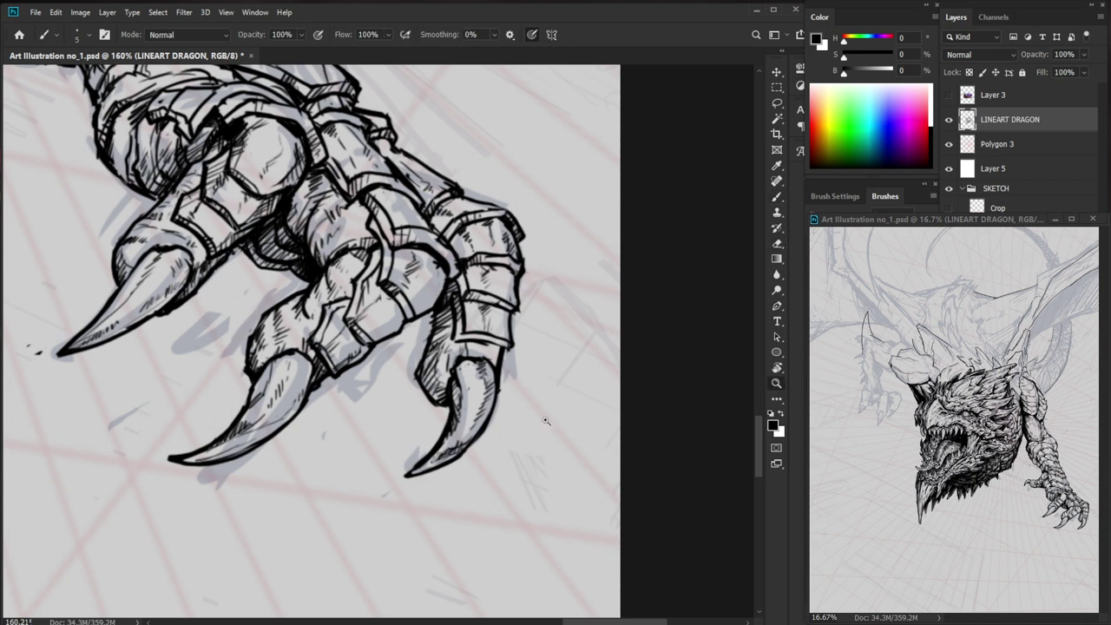
{"action": "left_click_drag", "start_coordinate": [527, 418], "coordinate": [479, 467]}
{"action": "left_click_drag", "start_coordinate": [573, 379], "coordinate": [582, 458]}
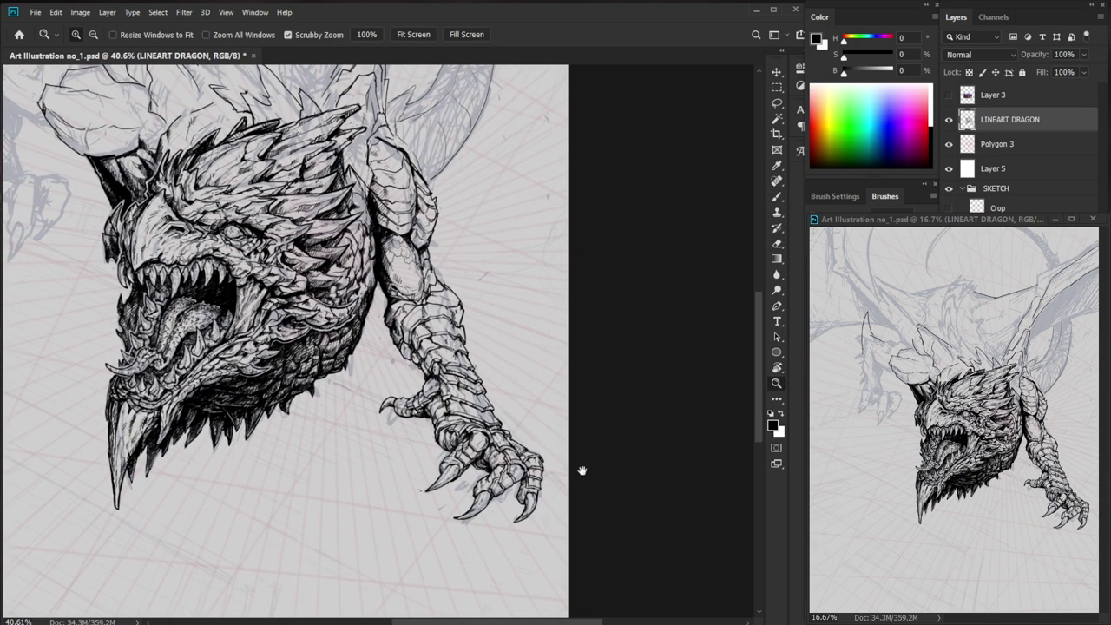
{"action": "scroll", "coordinate": [580, 471], "scroll_direction": "down", "scroll_amount": 3}
{"action": "scroll", "coordinate": [505, 413], "scroll_direction": "up", "scroll_amount": 5}
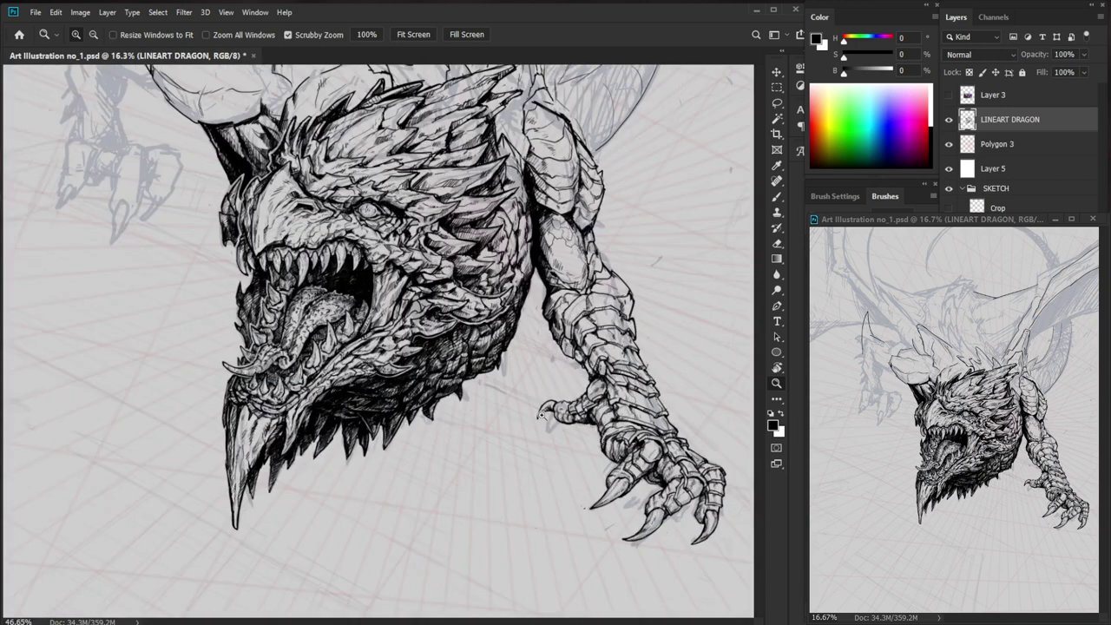
{"action": "key", "text": "b"}
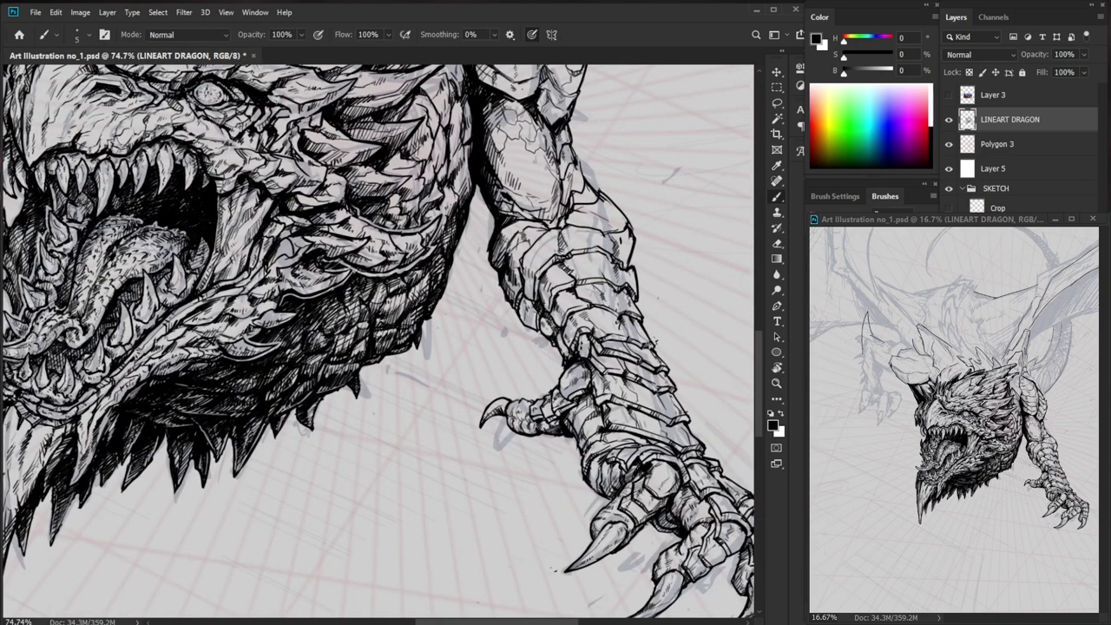
{"action": "scroll", "coordinate": [557, 343], "scroll_direction": "up", "scroll_amount": 1}
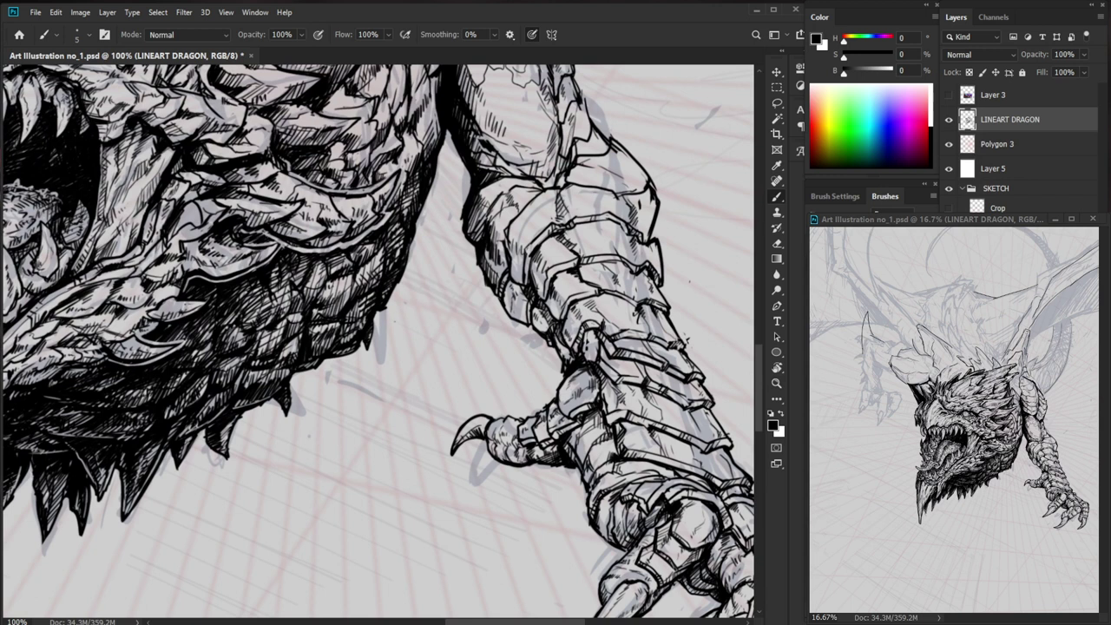
{"action": "left_click_drag", "start_coordinate": [686, 369], "coordinate": [513, 428]}
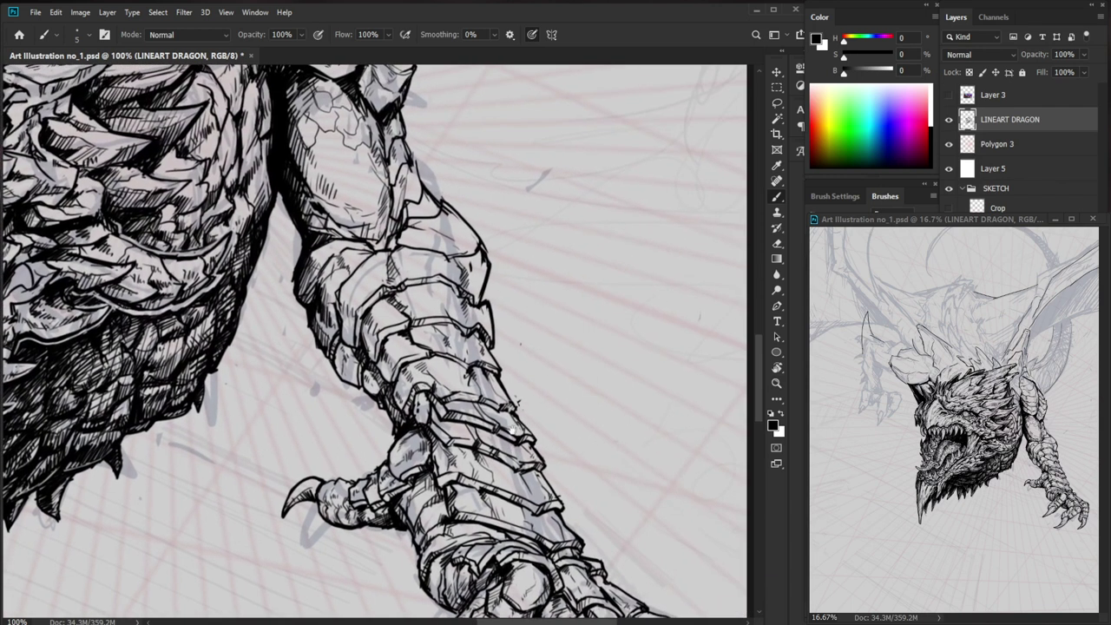
{"action": "scroll", "coordinate": [408, 386], "scroll_direction": "up", "scroll_amount": 1}
{"action": "left_click_drag", "start_coordinate": [389, 404], "coordinate": [395, 379]}
{"action": "mouse_move", "coordinate": [392, 401]}
{"action": "left_mouse_down"}
{"action": "mouse_move", "coordinate": [398, 373]}
{"action": "mouse_move", "coordinate": [401, 382]}
{"action": "left_mouse_up"}
{"action": "left_click_drag", "start_coordinate": [397, 410], "coordinate": [409, 389]}
{"action": "mouse_move", "coordinate": [404, 417]}
{"action": "left_mouse_down"}
{"action": "mouse_move", "coordinate": [408, 397]}
{"action": "mouse_move", "coordinate": [427, 412]}
{"action": "left_mouse_up"}
{"action": "mouse_move", "coordinate": [424, 427]}
{"action": "left_mouse_down"}
{"action": "mouse_move", "coordinate": [431, 411]}
{"action": "mouse_move", "coordinate": [442, 441]}
{"action": "mouse_move", "coordinate": [468, 448]}
{"action": "mouse_move", "coordinate": [457, 433]}
{"action": "left_mouse_up"}
{"action": "mouse_move", "coordinate": [452, 426]}
{"action": "left_mouse_down"}
{"action": "mouse_move", "coordinate": [462, 437]}
{"action": "mouse_move", "coordinate": [436, 419]}
{"action": "mouse_move", "coordinate": [457, 426]}
{"action": "left_mouse_up"}
{"action": "mouse_move", "coordinate": [430, 391]}
{"action": "left_mouse_down"}
{"action": "mouse_move", "coordinate": [437, 405]}
{"action": "mouse_move", "coordinate": [431, 398]}
{"action": "left_mouse_up"}
- Strengthen the dark contour between the thumb's knuckle and the forearm plates
{"action": "key", "text": "z"}
{"action": "left_click_drag", "start_coordinate": [496, 377], "coordinate": [434, 377]}
{"action": "left_click_drag", "start_coordinate": [595, 457], "coordinate": [527, 398]}
{"action": "key", "text": "z"}
{"action": "left_click_drag", "start_coordinate": [401, 361], "coordinate": [473, 361]}
{"action": "key", "text": "b"}
{"action": "mouse_move", "coordinate": [377, 379]}
{"action": "left_mouse_down"}
{"action": "mouse_move", "coordinate": [382, 387]}
{"action": "mouse_move", "coordinate": [389, 371]}
{"action": "left_mouse_up"}
{"action": "key", "text": "e"}
{"action": "key", "text": "b"}
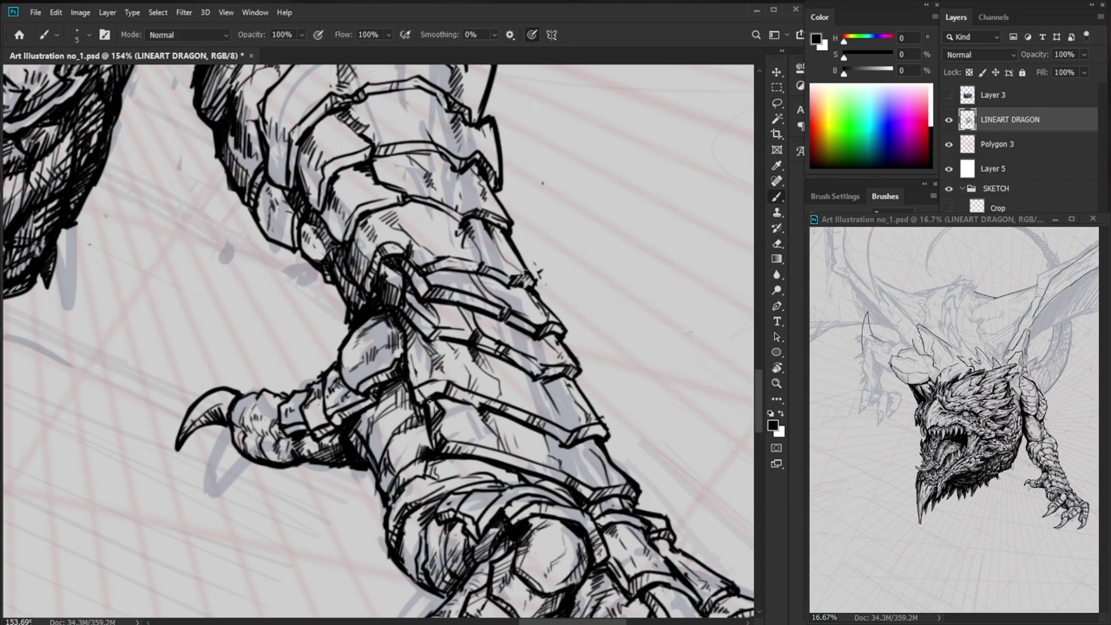
{"action": "mouse_move", "coordinate": [408, 343]}
{"action": "left_mouse_down"}
{"action": "mouse_move", "coordinate": [427, 380]}
{"action": "mouse_move", "coordinate": [405, 373]}
{"action": "mouse_move", "coordinate": [414, 392]}
{"action": "left_mouse_up"}
{"action": "left_click_drag", "start_coordinate": [488, 372], "coordinate": [401, 373]}
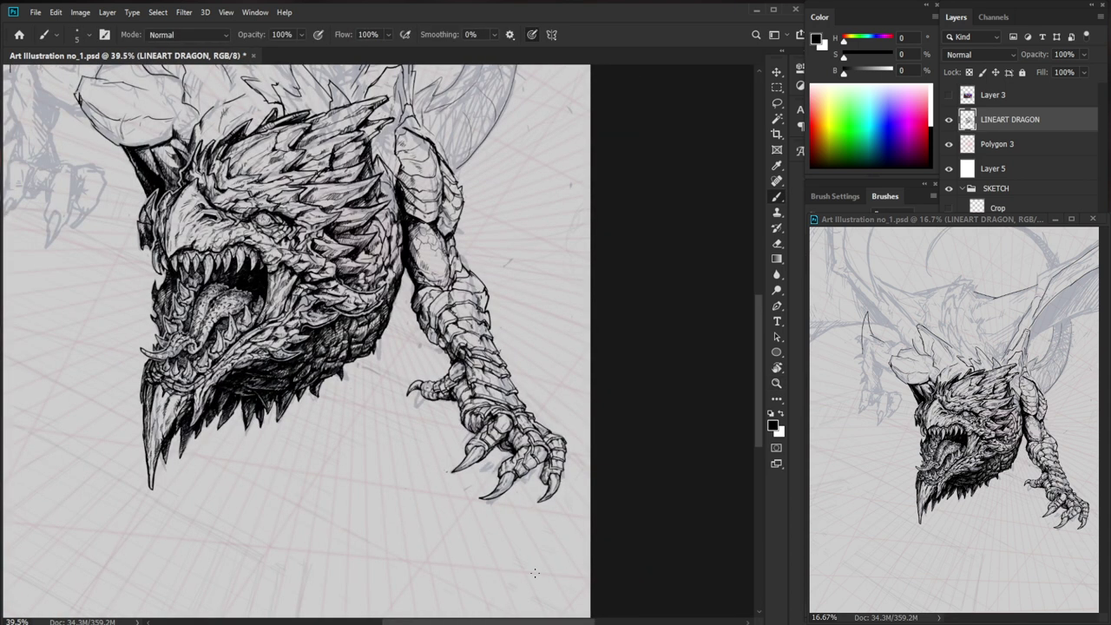
- Add an ink shading stroke to the forearm plates just above the wrist
{"action": "key", "text": "z"}
{"action": "left_click_drag", "start_coordinate": [521, 407], "coordinate": [591, 399]}
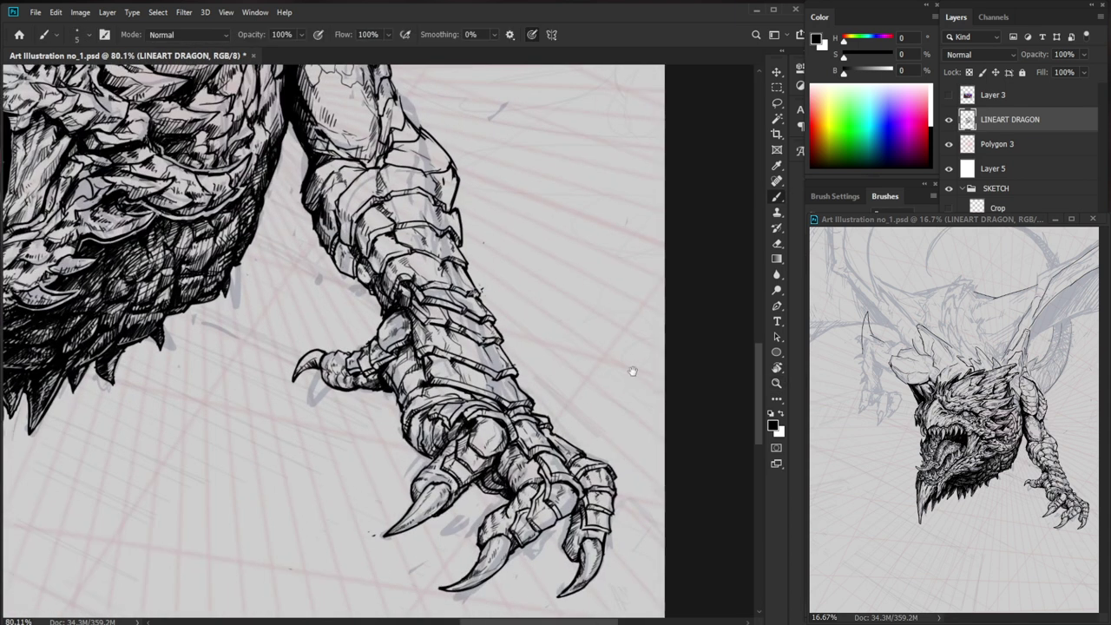
{"action": "left_click_drag", "start_coordinate": [569, 488], "coordinate": [445, 488]}
{"action": "scroll", "coordinate": [444, 490], "scroll_direction": "up", "scroll_amount": 3}
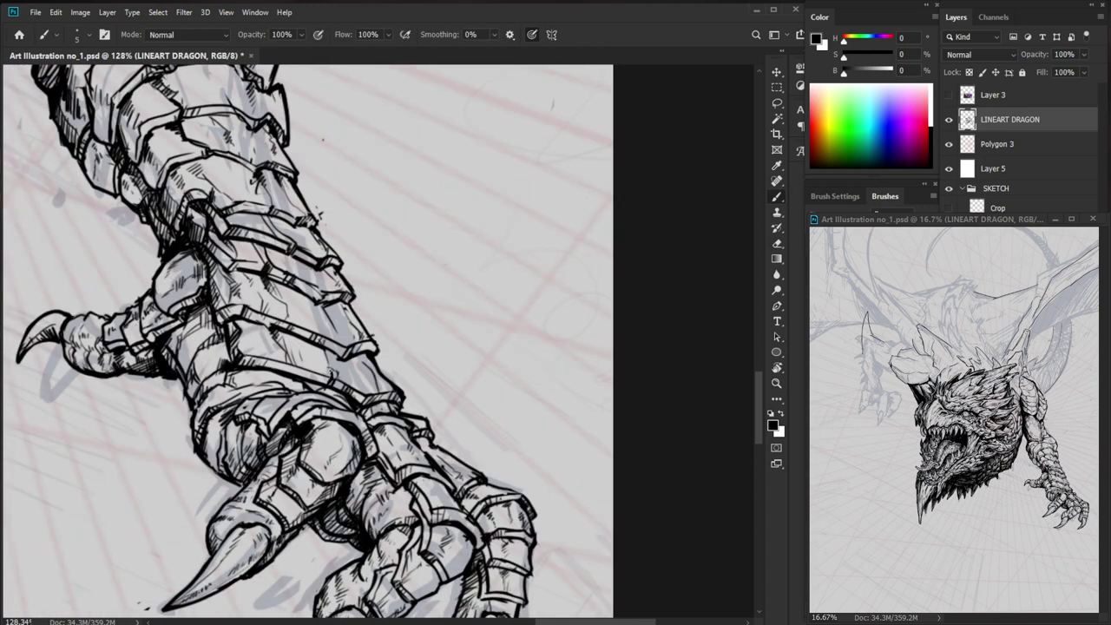
{"action": "left_click_drag", "start_coordinate": [299, 335], "coordinate": [323, 360]}
{"action": "key", "text": "z"}
{"action": "left_click_drag", "start_coordinate": [421, 357], "coordinate": [347, 357]}
{"action": "scroll", "coordinate": [391, 309], "scroll_direction": "up", "scroll_amount": 3}
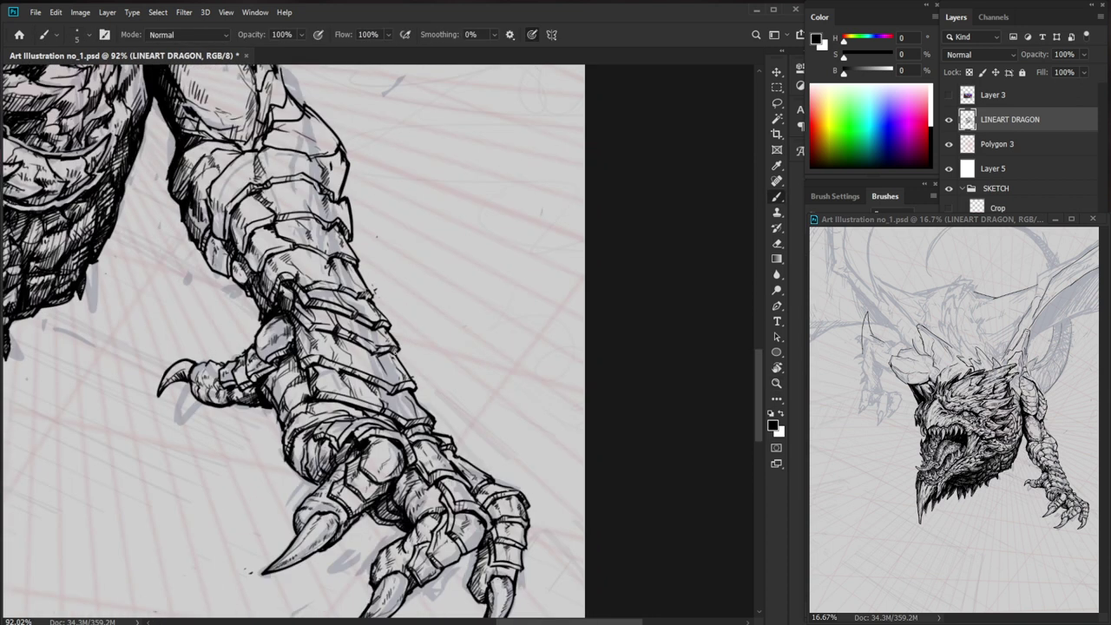
- Touch up the forearm's scale plates with short ink and Eraser strokes
{"action": "scroll", "coordinate": [399, 360], "scroll_direction": "up", "scroll_amount": 4}
{"action": "key", "text": "e"}
{"action": "key", "text": "b"}
{"action": "mouse_move", "coordinate": [391, 411]}
{"action": "left_mouse_down"}
{"action": "mouse_move", "coordinate": [403, 402]}
{"action": "mouse_move", "coordinate": [415, 411]}
{"action": "mouse_move", "coordinate": [411, 392]}
{"action": "left_mouse_up"}
{"action": "scroll", "coordinate": [506, 443], "scroll_direction": "down", "scroll_amount": 8}
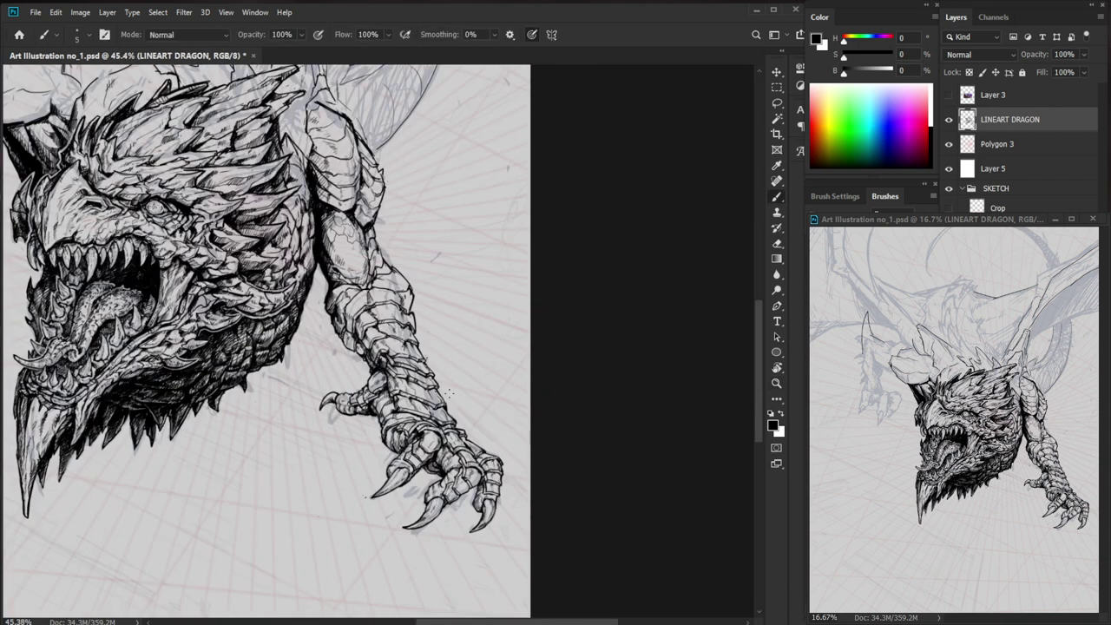
{"action": "key", "text": "e"}
{"action": "scroll", "coordinate": [444, 396], "scroll_direction": "up", "scroll_amount": 5}
{"action": "key", "text": "b"}
{"action": "scroll", "coordinate": [493, 443], "scroll_direction": "down", "scroll_amount": 2}
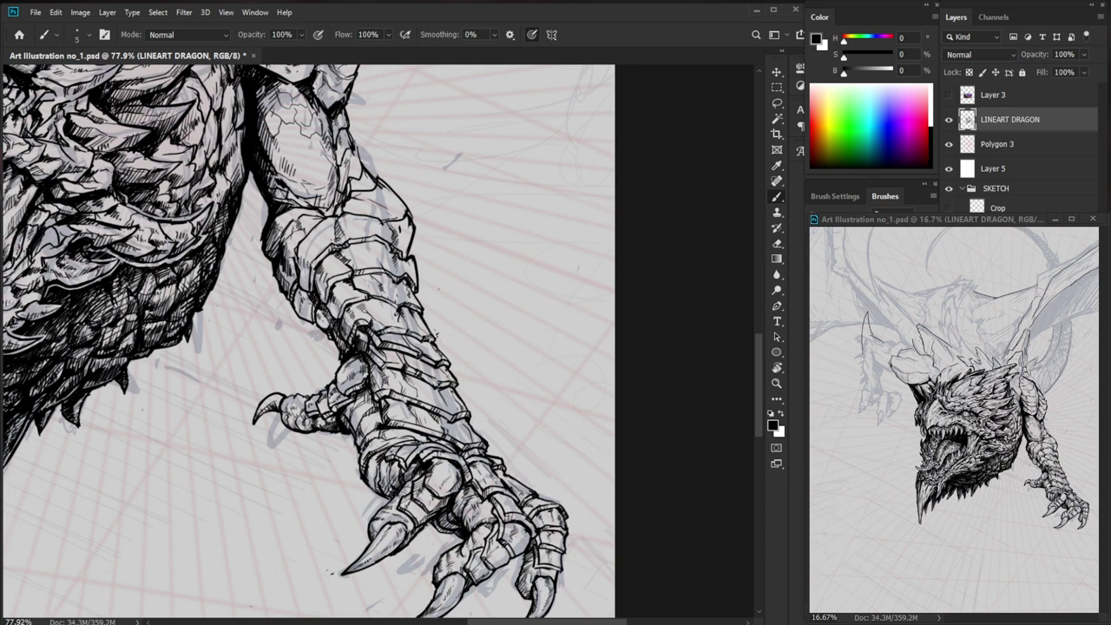
- Hatch the inner ends of the large forearm plates below the elbow
{"action": "key", "text": "ctrl+space"}
{"action": "left_click_drag", "start_coordinate": [311, 365], "coordinate": [376, 365]}
{"action": "left_click_drag", "start_coordinate": [294, 204], "coordinate": [306, 231]}
{"action": "key", "text": "space"}
{"action": "left_click_drag", "start_coordinate": [368, 216], "coordinate": [333, 265]}
{"action": "mouse_move", "coordinate": [247, 268]}
{"action": "left_mouse_down"}
{"action": "mouse_move", "coordinate": [279, 298]}
{"action": "mouse_move", "coordinate": [257, 298]}
{"action": "mouse_move", "coordinate": [290, 315]}
{"action": "mouse_move", "coordinate": [288, 284]}
{"action": "mouse_move", "coordinate": [301, 276]}
{"action": "mouse_move", "coordinate": [316, 287]}
{"action": "mouse_move", "coordinate": [309, 254]}
{"action": "mouse_move", "coordinate": [330, 203]}
{"action": "left_mouse_up"}
{"action": "key", "text": "z"}
{"action": "mouse_move", "coordinate": [440, 229]}
{"action": "left_mouse_down"}
{"action": "mouse_move", "coordinate": [376, 227]}
{"action": "mouse_move", "coordinate": [451, 227]}
{"action": "left_mouse_up"}
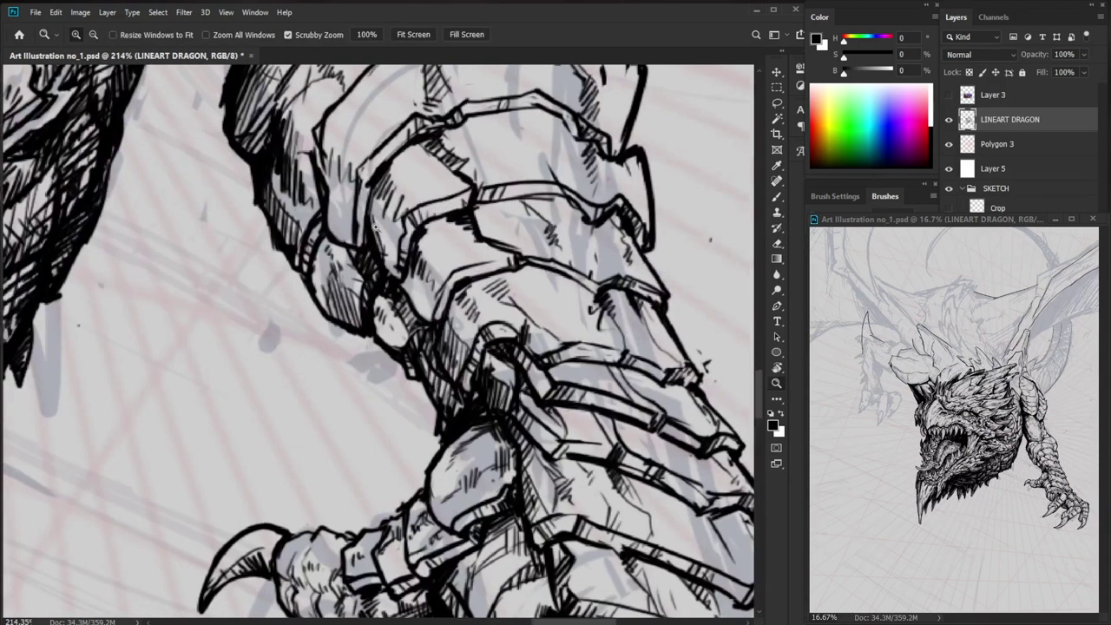
{"action": "key", "text": "b"}
{"action": "mouse_move", "coordinate": [357, 247]}
{"action": "left_mouse_down"}
{"action": "mouse_move", "coordinate": [363, 234]}
{"action": "mouse_move", "coordinate": [359, 252]}
{"action": "mouse_move", "coordinate": [329, 242]}
{"action": "mouse_move", "coordinate": [311, 266]}
{"action": "mouse_move", "coordinate": [318, 299]}
{"action": "left_mouse_up"}
- Add a short hatching stroke to the forearm plates below the elbow
{"action": "key", "text": "z"}
{"action": "left_click_drag", "start_coordinate": [388, 280], "coordinate": [252, 286]}
{"action": "mouse_move", "coordinate": [589, 371]}
{"action": "left_mouse_down"}
{"action": "mouse_move", "coordinate": [595, 454]}
{"action": "mouse_move", "coordinate": [585, 453]}
{"action": "left_mouse_up"}
{"action": "left_click_drag", "start_coordinate": [390, 360], "coordinate": [527, 359]}
{"action": "key", "text": "b"}
{"action": "mouse_move", "coordinate": [391, 382]}
{"action": "left_mouse_down"}
{"action": "mouse_move", "coordinate": [425, 401]}
{"action": "mouse_move", "coordinate": [396, 415]}
{"action": "mouse_move", "coordinate": [419, 429]}
{"action": "mouse_move", "coordinate": [382, 407]}
{"action": "left_mouse_up"}
- Hatch the scales along the inner side of the elbow with short ink strokes
{"action": "key", "text": "z"}
{"action": "left_click_drag", "start_coordinate": [624, 417], "coordinate": [505, 409]}
{"action": "left_click_drag", "start_coordinate": [319, 309], "coordinate": [383, 310]}
{"action": "key", "text": "b"}
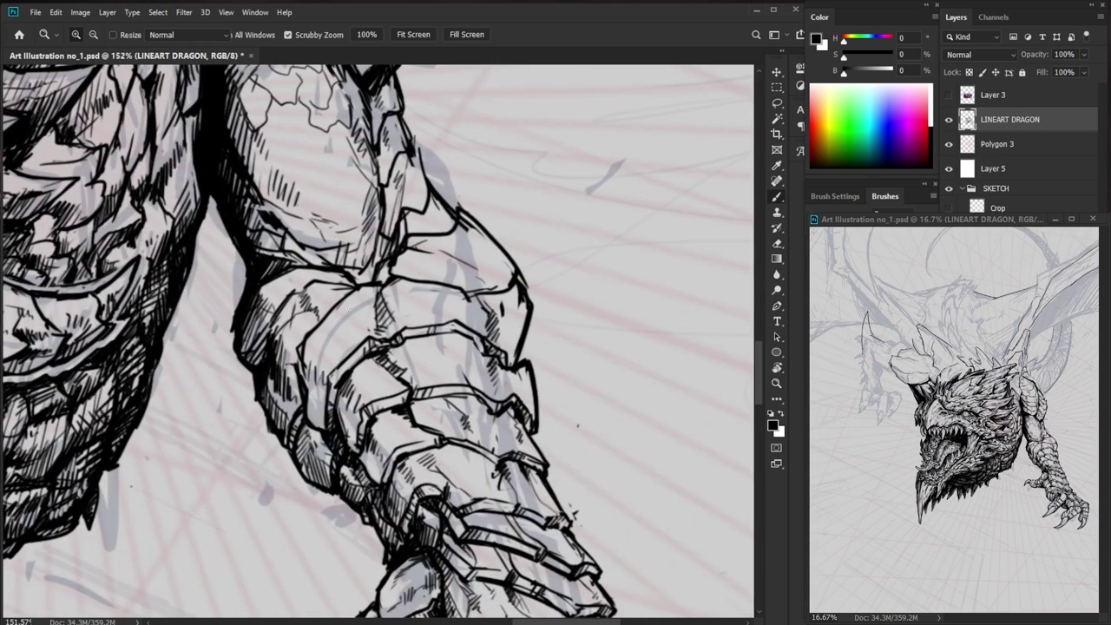
{"action": "left_click_drag", "start_coordinate": [311, 341], "coordinate": [305, 369]}
{"action": "mouse_move", "coordinate": [316, 345]}
{"action": "left_mouse_down"}
{"action": "mouse_move", "coordinate": [308, 373]}
{"action": "mouse_move", "coordinate": [318, 377]}
{"action": "left_mouse_up"}
{"action": "left_click_drag", "start_coordinate": [312, 356], "coordinate": [324, 395]}
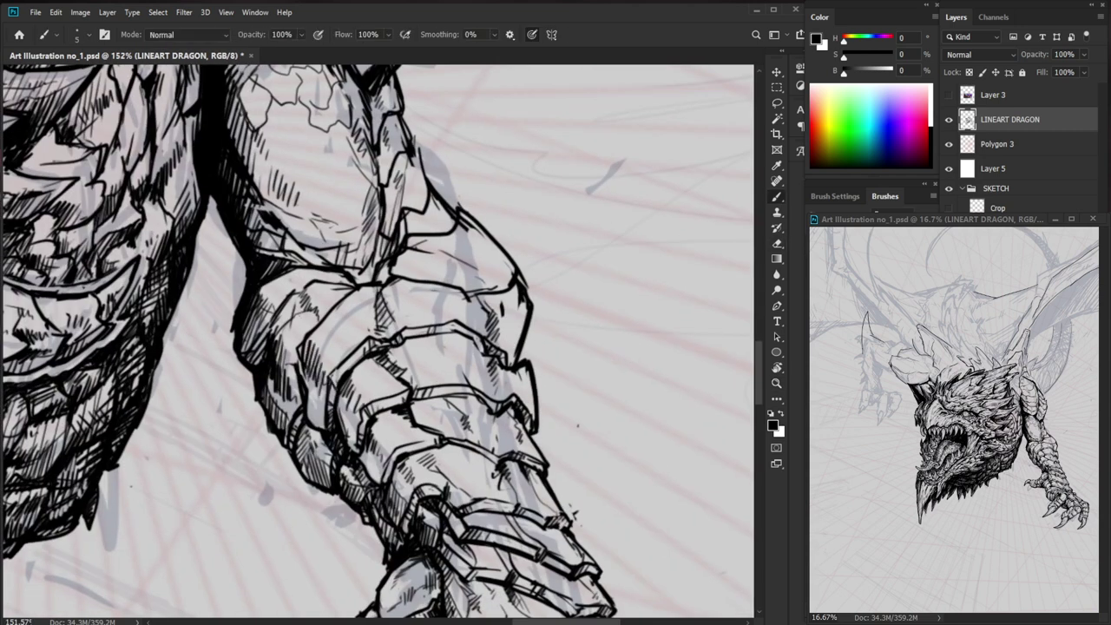
{"action": "mouse_move", "coordinate": [276, 288]}
{"action": "left_mouse_down"}
{"action": "mouse_move", "coordinate": [304, 285]}
{"action": "mouse_move", "coordinate": [259, 313]}
{"action": "left_mouse_up"}
{"action": "mouse_move", "coordinate": [275, 309]}
{"action": "left_mouse_down"}
{"action": "mouse_move", "coordinate": [244, 349]}
{"action": "mouse_move", "coordinate": [265, 361]}
{"action": "left_mouse_up"}
- Add short hatching strokes along the top of the smooth muscle beneath the shoulder armour
{"action": "left_click_drag", "start_coordinate": [362, 295], "coordinate": [269, 295]}
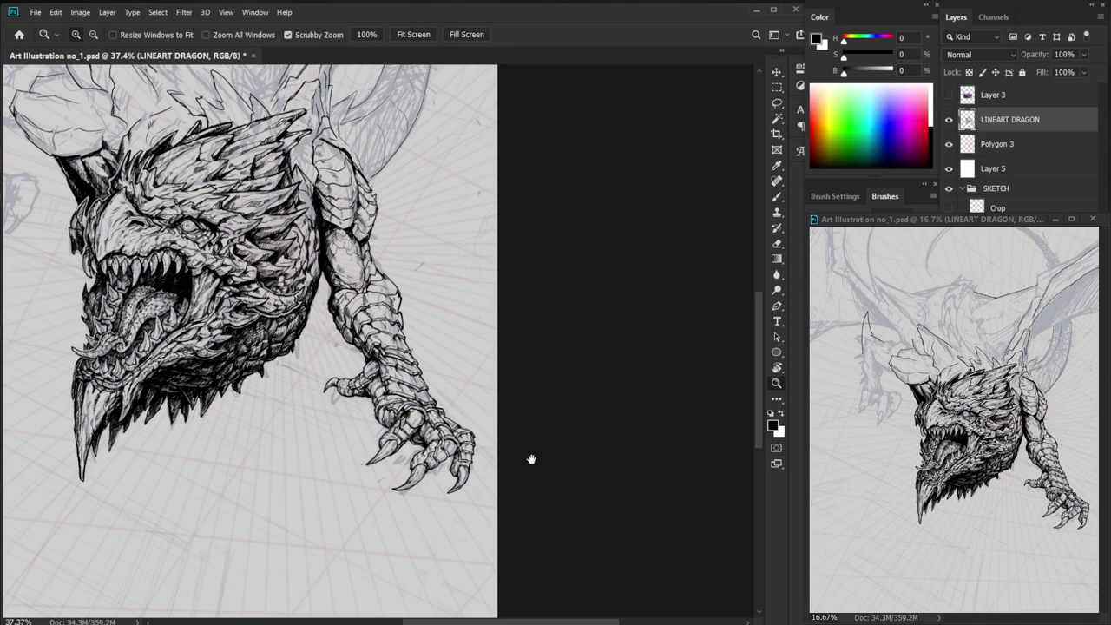
{"action": "left_click_drag", "start_coordinate": [531, 459], "coordinate": [518, 475]}
{"action": "left_click_drag", "start_coordinate": [360, 299], "coordinate": [422, 298]}
{"action": "left_click_drag", "start_coordinate": [284, 289], "coordinate": [291, 305]}
{"action": "left_click_drag", "start_coordinate": [279, 287], "coordinate": [295, 310]}
{"action": "left_click_drag", "start_coordinate": [290, 292], "coordinate": [299, 313]}
{"action": "left_click_drag", "start_coordinate": [296, 297], "coordinate": [351, 313]}
{"action": "mouse_move", "coordinate": [342, 293]}
{"action": "left_mouse_down"}
{"action": "mouse_move", "coordinate": [347, 316]}
{"action": "mouse_move", "coordinate": [351, 291]}
{"action": "left_mouse_up"}
{"action": "left_click_drag", "start_coordinate": [346, 299], "coordinate": [349, 312]}
- Touch up the outer scales between the shoulder armour and the elbow with ink and Eraser strokes
{"action": "left_click_drag", "start_coordinate": [350, 271], "coordinate": [353, 293]}
{"action": "mouse_move", "coordinate": [348, 295]}
{"action": "left_mouse_down"}
{"action": "mouse_move", "coordinate": [352, 307]}
{"action": "mouse_move", "coordinate": [373, 277]}
{"action": "mouse_move", "coordinate": [370, 235]}
{"action": "left_mouse_up"}
{"action": "key", "text": "e"}
{"action": "key", "text": "b"}
{"action": "key", "text": "e"}
{"action": "key", "text": "e"}
{"action": "key", "text": "b"}
{"action": "key", "text": "e"}
{"action": "key", "text": "b"}
{"action": "left_click_drag", "start_coordinate": [372, 233], "coordinate": [376, 256]}
{"action": "mouse_move", "coordinate": [403, 227]}
{"action": "left_mouse_down"}
{"action": "mouse_move", "coordinate": [428, 321]}
{"action": "mouse_move", "coordinate": [385, 304]}
{"action": "mouse_move", "coordinate": [389, 330]}
{"action": "mouse_move", "coordinate": [388, 292]}
{"action": "mouse_move", "coordinate": [374, 343]}
{"action": "mouse_move", "coordinate": [372, 330]}
{"action": "left_mouse_up"}
{"action": "key", "text": "e"}
{"action": "key", "text": "b"}
{"action": "key", "text": "e"}
{"action": "key", "text": "b"}
{"action": "key", "text": "z"}
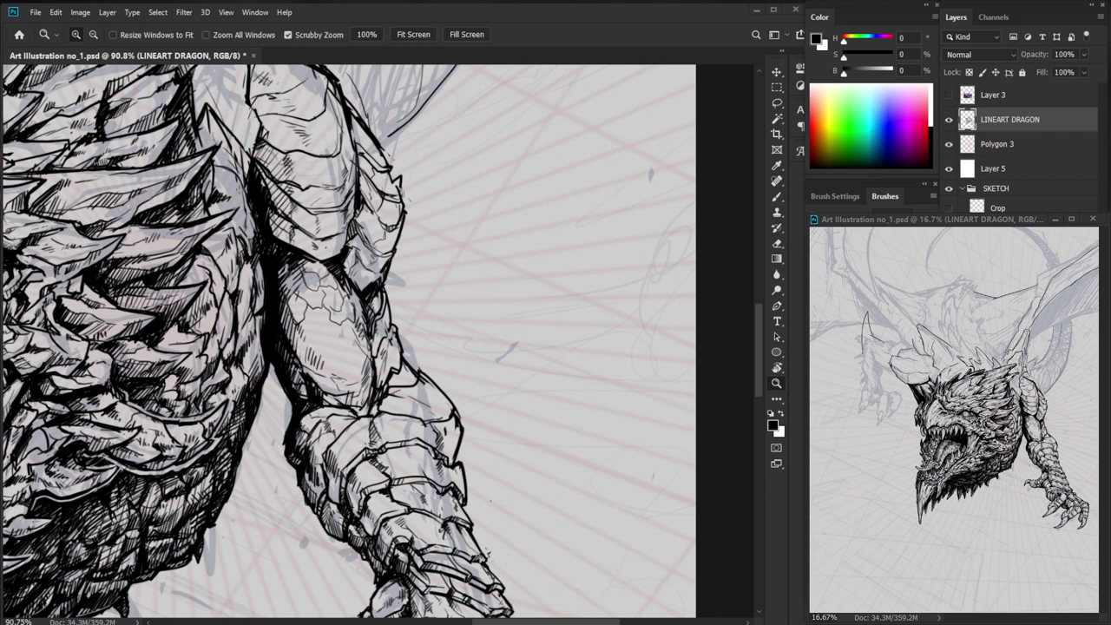
- Thicken the dark contour on the inner side of the arm just above the elbow
{"action": "left_click", "coordinate": [336, 369]}
{"action": "key", "text": "b"}
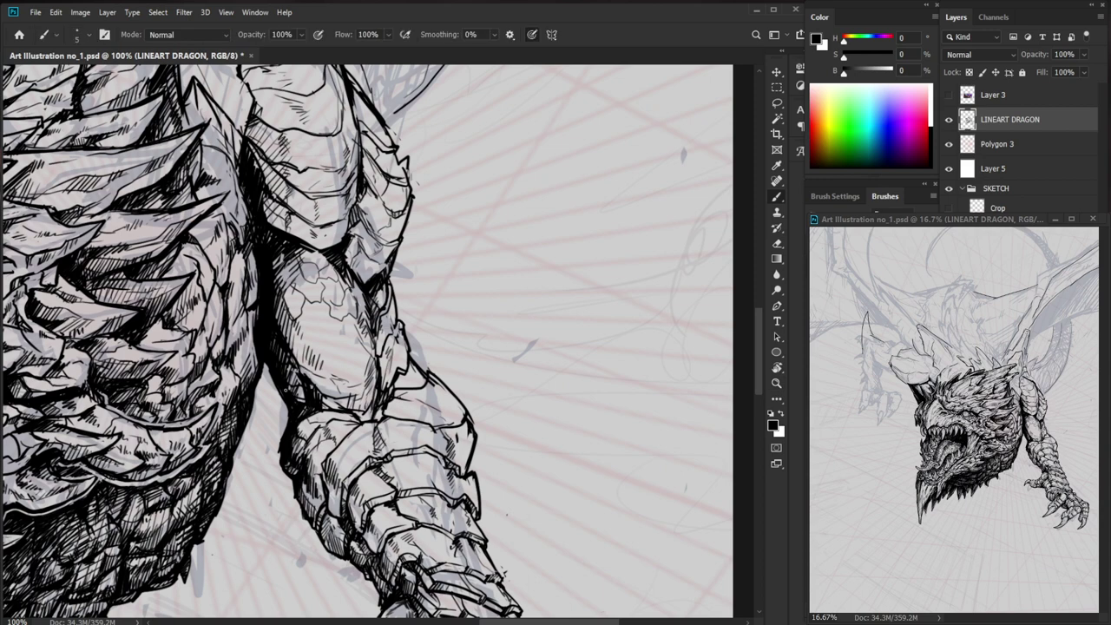
{"action": "left_click_drag", "start_coordinate": [290, 384], "coordinate": [295, 392]}
{"action": "left_click_drag", "start_coordinate": [293, 387], "coordinate": [302, 404]}
{"action": "key", "text": "z"}
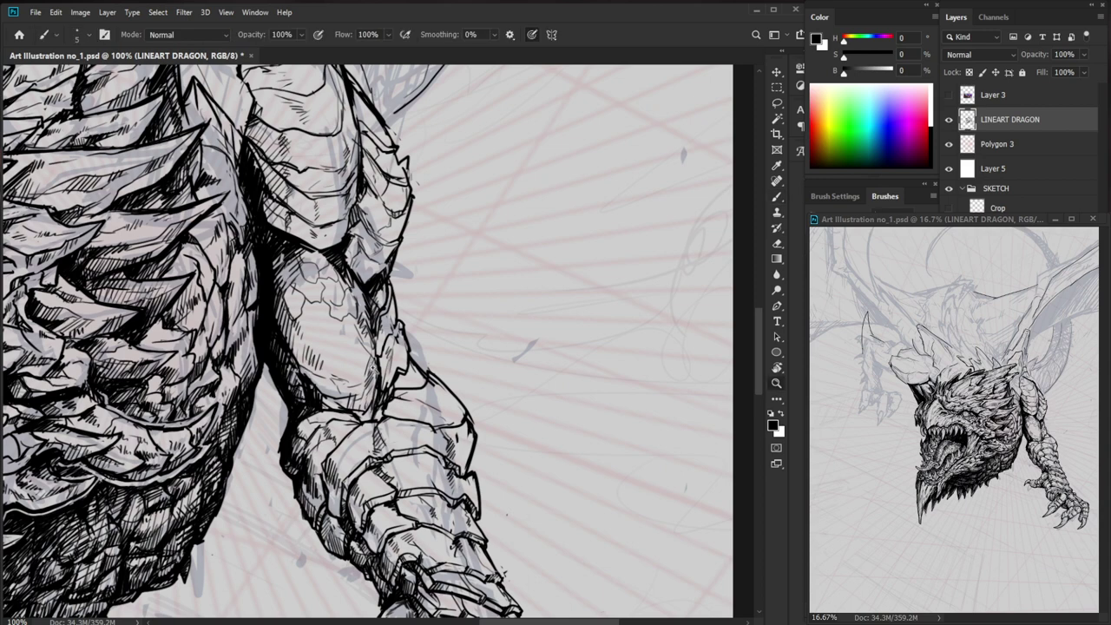
- Refine the shading at the upper end of the arm muscle, directly under the lowest shoulder plate
{"action": "left_click_drag", "start_coordinate": [375, 361], "coordinate": [261, 360]}
{"action": "key", "text": "b"}
{"action": "key", "text": "z"}
{"action": "left_click_drag", "start_coordinate": [364, 356], "coordinate": [487, 356]}
{"action": "key", "text": "b"}
{"action": "left_click_drag", "start_coordinate": [326, 295], "coordinate": [351, 308]}
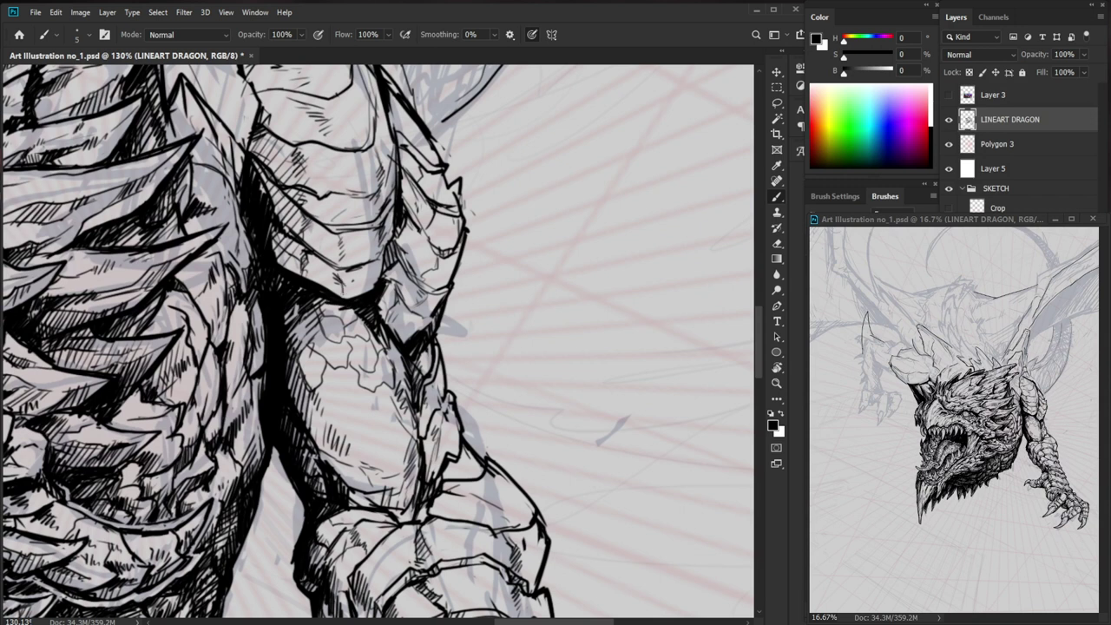
{"action": "key", "text": "e"}
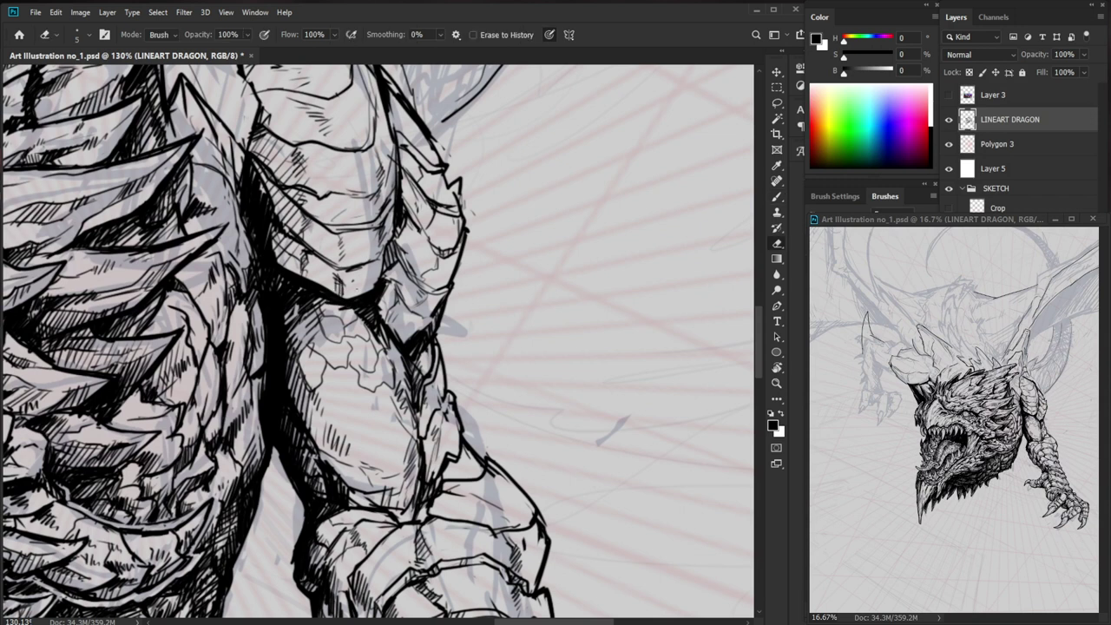
{"action": "key", "text": "b"}
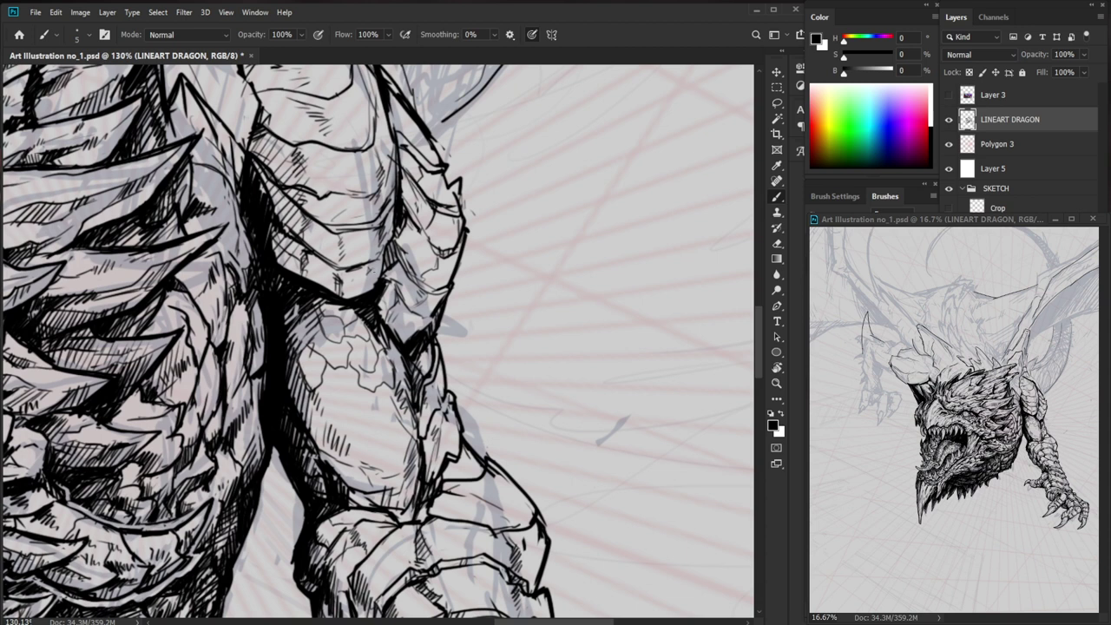
{"action": "left_click_drag", "start_coordinate": [365, 271], "coordinate": [361, 363]}
{"action": "key", "text": "e"}
{"action": "key", "text": "b"}
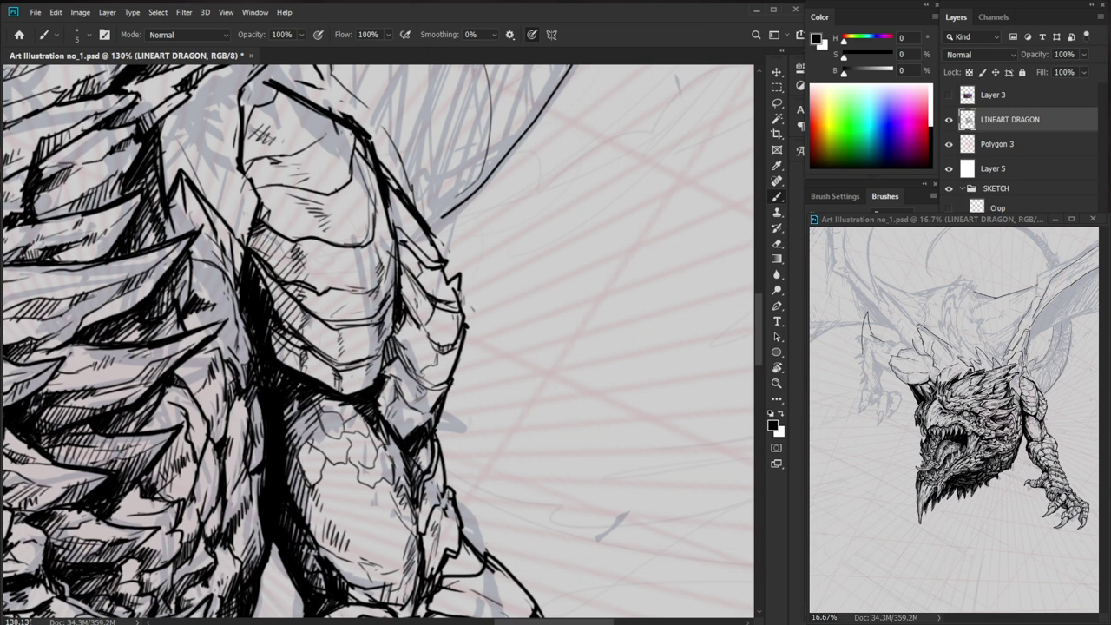
- Hatch the inner edge of the shoulder armour plates with short strokes
{"action": "left_click_drag", "start_coordinate": [309, 285], "coordinate": [358, 370]}
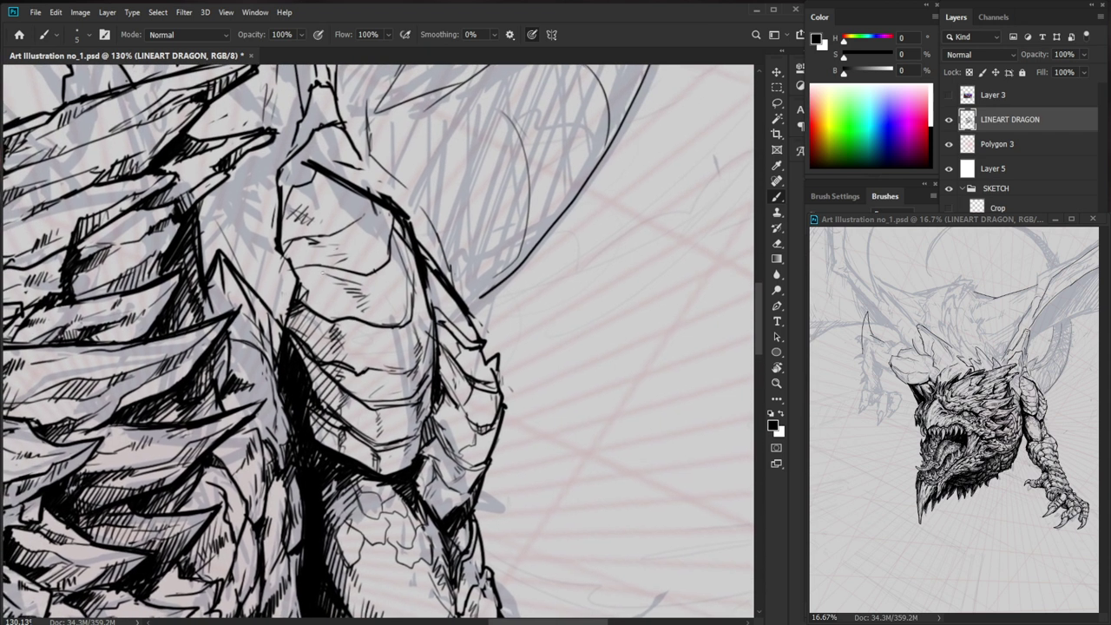
{"action": "mouse_move", "coordinate": [289, 358]}
{"action": "left_mouse_down"}
{"action": "mouse_move", "coordinate": [285, 328]}
{"action": "mouse_move", "coordinate": [321, 348]}
{"action": "left_mouse_up"}
{"action": "mouse_move", "coordinate": [316, 345]}
{"action": "left_mouse_down"}
{"action": "mouse_move", "coordinate": [341, 356]}
{"action": "mouse_move", "coordinate": [319, 350]}
{"action": "left_mouse_up"}
{"action": "left_click_drag", "start_coordinate": [314, 346], "coordinate": [324, 363]}
{"action": "left_click_drag", "start_coordinate": [322, 350], "coordinate": [337, 362]}
- Examine the inked arm up close and against the whole dragon
{"action": "key", "text": "z"}
{"action": "left_click_drag", "start_coordinate": [424, 330], "coordinate": [358, 335]}
{"action": "left_click_drag", "start_coordinate": [520, 542], "coordinate": [514, 494]}
{"action": "left_click_drag", "start_coordinate": [387, 268], "coordinate": [460, 264]}
{"action": "key", "text": "b"}
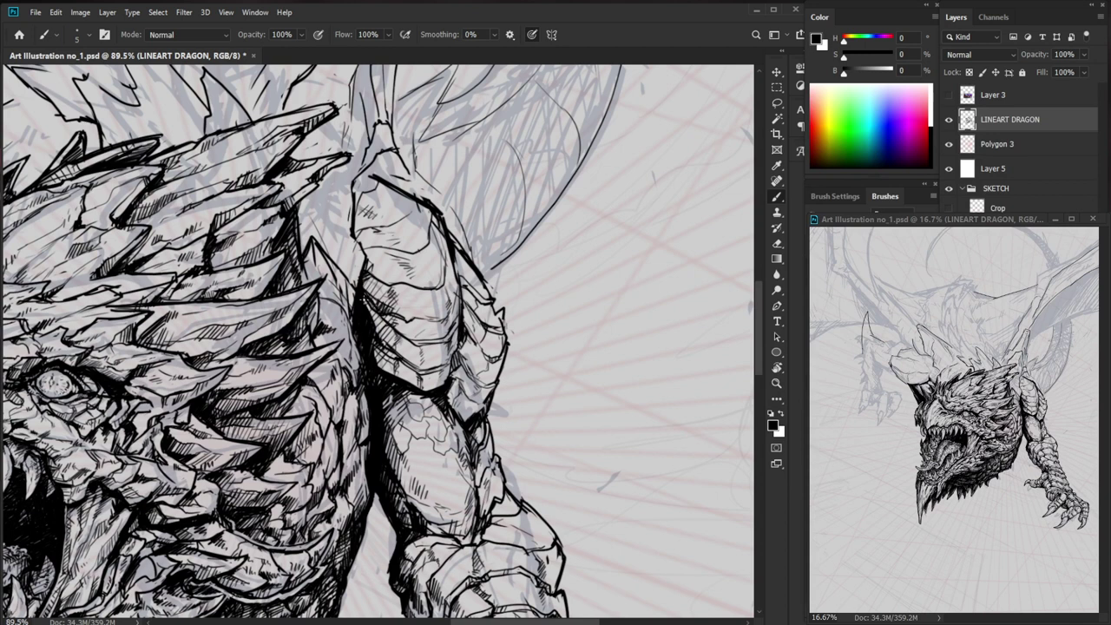
{"action": "key", "text": "z"}
{"action": "left_click_drag", "start_coordinate": [435, 311], "coordinate": [391, 311]}
{"action": "key", "text": "b"}
{"action": "mouse_move", "coordinate": [529, 599]}
{"action": "left_mouse_down"}
{"action": "mouse_move", "coordinate": [511, 526]}
{"action": "mouse_move", "coordinate": [487, 526]}
{"action": "left_mouse_up"}
{"action": "key", "text": "z"}
{"action": "key", "text": "b"}
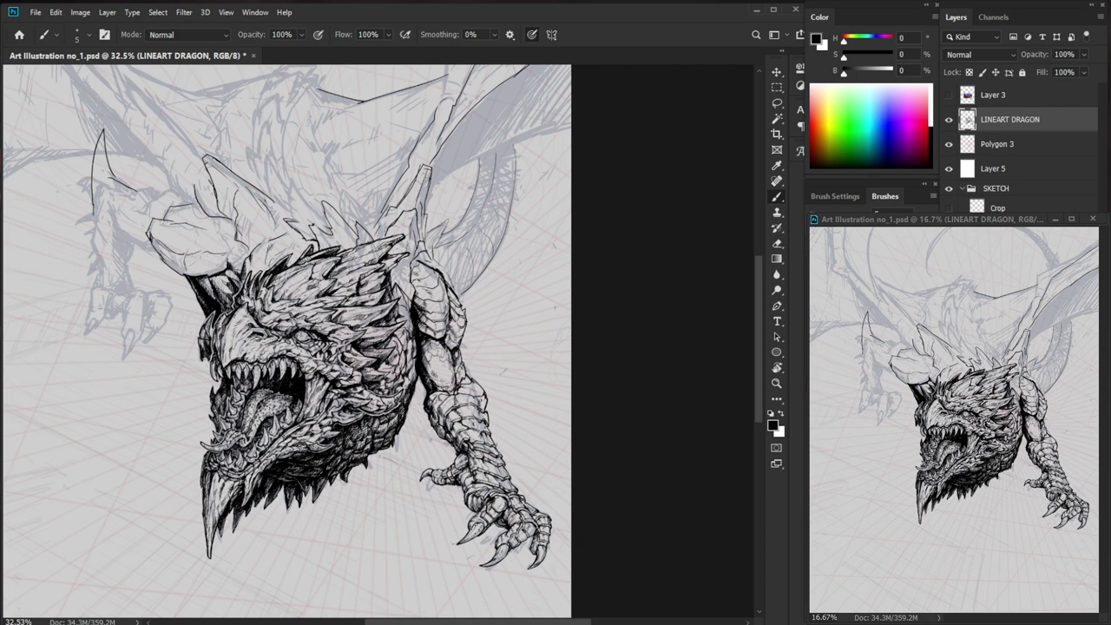
- Add a short ink stroke in the crease of the elbow
{"action": "key", "text": "z"}
{"action": "left_click_drag", "start_coordinate": [459, 382], "coordinate": [496, 382]}
{"action": "key", "text": "b"}
{"action": "left_click_drag", "start_coordinate": [497, 449], "coordinate": [447, 450]}
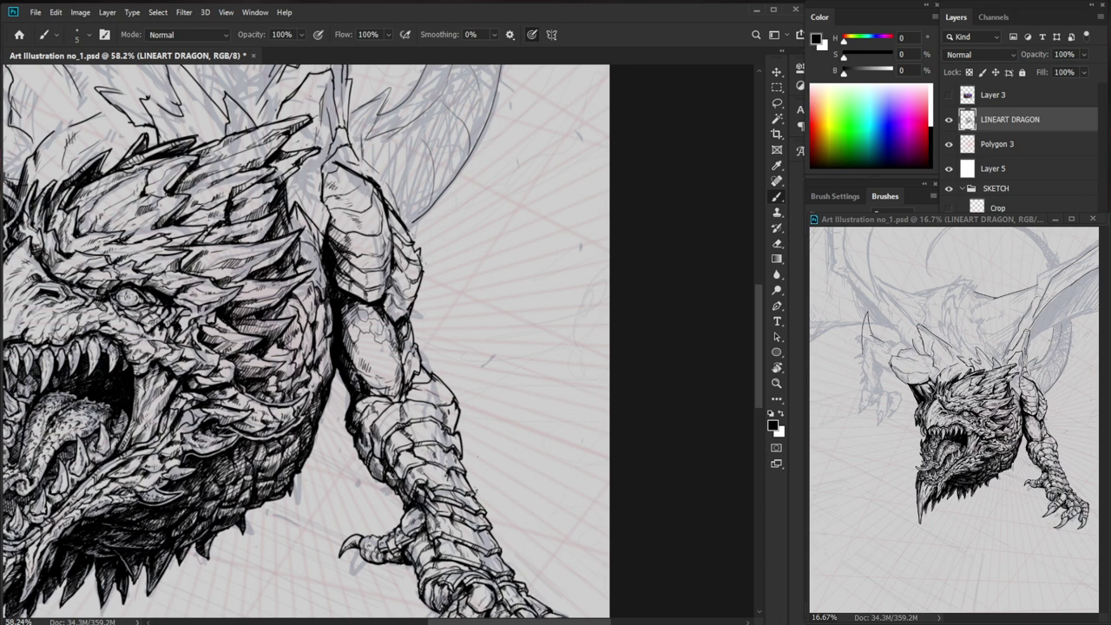
{"action": "key", "text": "z"}
{"action": "left_click_drag", "start_coordinate": [373, 417], "coordinate": [418, 417]}
{"action": "key", "text": "b"}
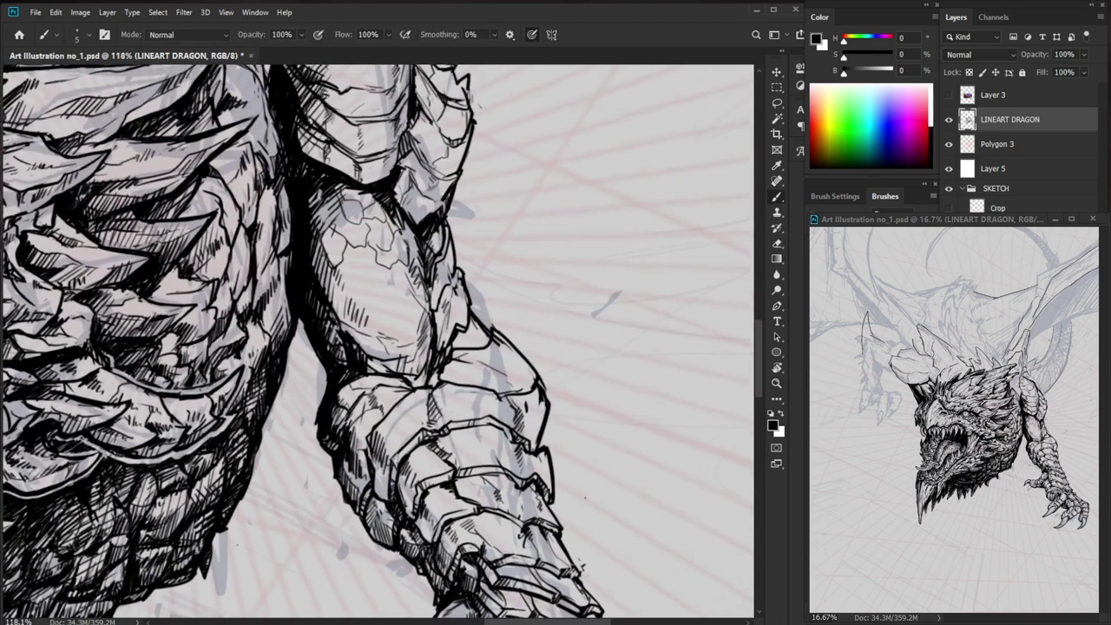
{"action": "mouse_move", "coordinate": [352, 380]}
{"action": "left_mouse_down"}
{"action": "mouse_move", "coordinate": [347, 389]}
{"action": "mouse_move", "coordinate": [359, 391]}
{"action": "left_mouse_up"}
- Outline and hatch the small scales on the inner forearm just below the elbow crease
{"action": "left_click_drag", "start_coordinate": [524, 531], "coordinate": [505, 502]}
{"action": "left_click_drag", "start_coordinate": [350, 361], "coordinate": [341, 369]}
{"action": "left_click_drag", "start_coordinate": [345, 365], "coordinate": [326, 394]}
{"action": "mouse_move", "coordinate": [333, 387]}
{"action": "left_mouse_down"}
{"action": "mouse_move", "coordinate": [399, 379]}
{"action": "mouse_move", "coordinate": [411, 294]}
{"action": "mouse_move", "coordinate": [424, 328]}
{"action": "mouse_move", "coordinate": [357, 399]}
{"action": "left_mouse_up"}
{"action": "left_click_drag", "start_coordinate": [355, 402], "coordinate": [350, 433]}
{"action": "left_click_drag", "start_coordinate": [359, 425], "coordinate": [360, 446]}
{"action": "left_click_drag", "start_coordinate": [376, 438], "coordinate": [372, 445]}
{"action": "left_click_drag", "start_coordinate": [383, 421], "coordinate": [378, 439]}
- Hatch the scales at the top of the forearm with short horizontal and vertical strokes
{"action": "key", "text": "z"}
{"action": "left_click_drag", "start_coordinate": [434, 425], "coordinate": [364, 425]}
{"action": "left_click_drag", "start_coordinate": [458, 562], "coordinate": [467, 462]}
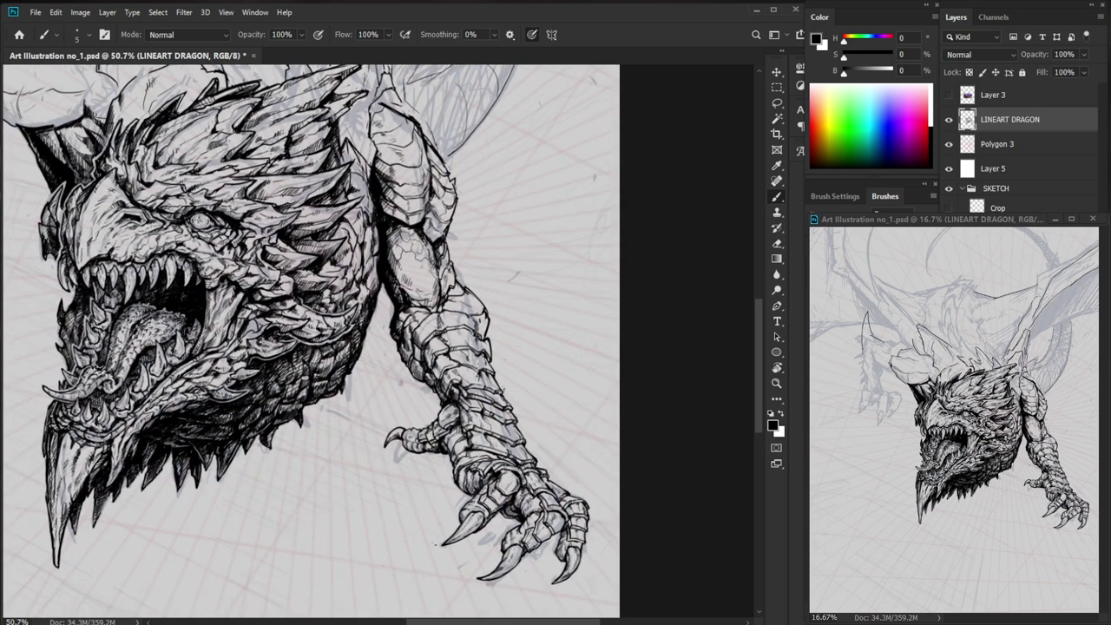
{"action": "key", "text": "z"}
{"action": "left_click_drag", "start_coordinate": [343, 392], "coordinate": [416, 391]}
{"action": "left_click_drag", "start_coordinate": [323, 345], "coordinate": [307, 353]}
{"action": "left_click_drag", "start_coordinate": [337, 345], "coordinate": [308, 350]}
{"action": "left_click_drag", "start_coordinate": [337, 340], "coordinate": [310, 342]}
{"action": "left_click_drag", "start_coordinate": [323, 326], "coordinate": [319, 336]}
{"action": "left_click_drag", "start_coordinate": [334, 322], "coordinate": [332, 337]}
- Add short shading strokes to the large outer forearm plates below the elbow
{"action": "key", "text": "z"}
{"action": "left_click_drag", "start_coordinate": [374, 343], "coordinate": [291, 342]}
{"action": "left_click_drag", "start_coordinate": [573, 491], "coordinate": [504, 537]}
{"action": "left_click_drag", "start_coordinate": [400, 363], "coordinate": [443, 363]}
{"action": "key", "text": "b"}
{"action": "left_click_drag", "start_coordinate": [359, 332], "coordinate": [351, 339]}
{"action": "left_click_drag", "start_coordinate": [368, 336], "coordinate": [363, 346]}
{"action": "mouse_move", "coordinate": [372, 341]}
{"action": "left_mouse_down"}
{"action": "mouse_move", "coordinate": [364, 349]}
{"action": "mouse_move", "coordinate": [376, 370]}
{"action": "mouse_move", "coordinate": [365, 365]}
{"action": "mouse_move", "coordinate": [366, 375]}
{"action": "left_mouse_up"}
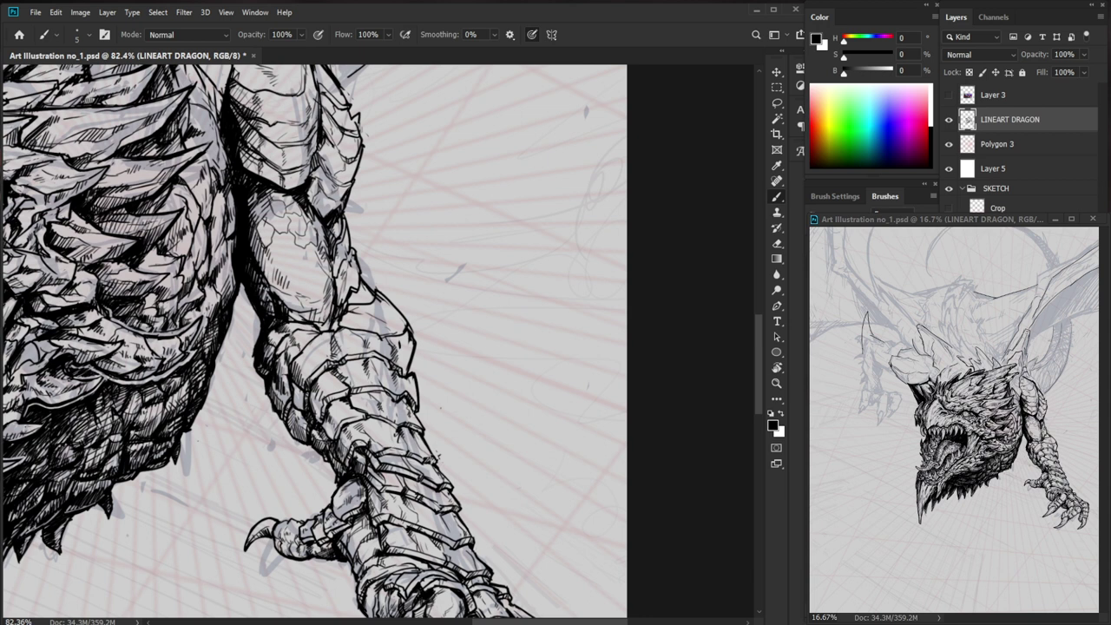
- Touch up the shading on the middle forearm plates with a short ink stroke
{"action": "scroll", "coordinate": [430, 421], "scroll_direction": "up", "scroll_amount": 2}
{"action": "mouse_move", "coordinate": [309, 333]}
{"action": "left_mouse_down"}
{"action": "mouse_move", "coordinate": [314, 365]}
{"action": "mouse_move", "coordinate": [296, 353]}
{"action": "mouse_move", "coordinate": [273, 399]}
{"action": "left_mouse_up"}
{"action": "key", "text": "z"}
{"action": "left_click_drag", "start_coordinate": [454, 381], "coordinate": [397, 427]}
{"action": "scroll", "coordinate": [476, 415], "scroll_direction": "down", "scroll_amount": 2}
{"action": "scroll", "coordinate": [476, 415], "scroll_direction": "up", "scroll_amount": 3}
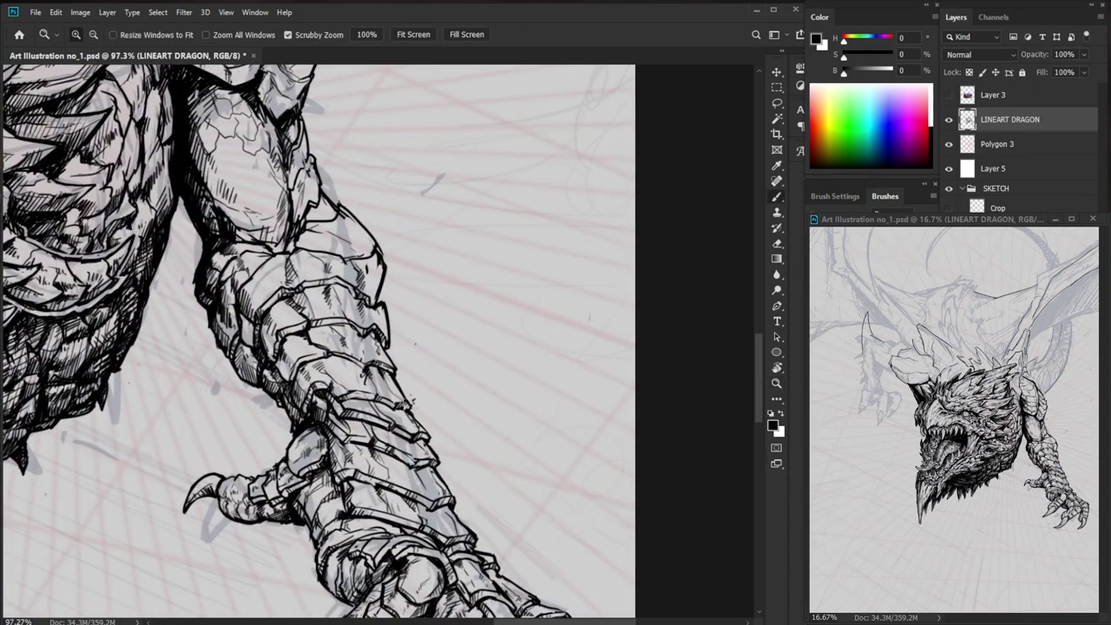
{"action": "key", "text": "b"}
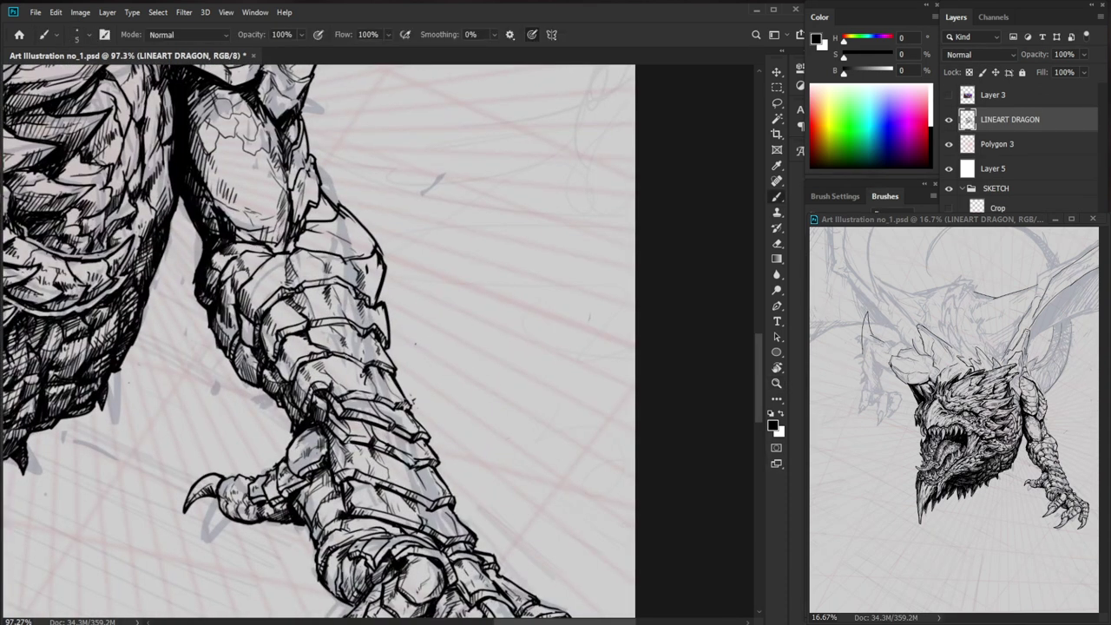
{"action": "scroll", "coordinate": [466, 377], "scroll_direction": "up", "scroll_amount": 2}
{"action": "key", "text": "e"}
{"action": "key", "text": "b"}
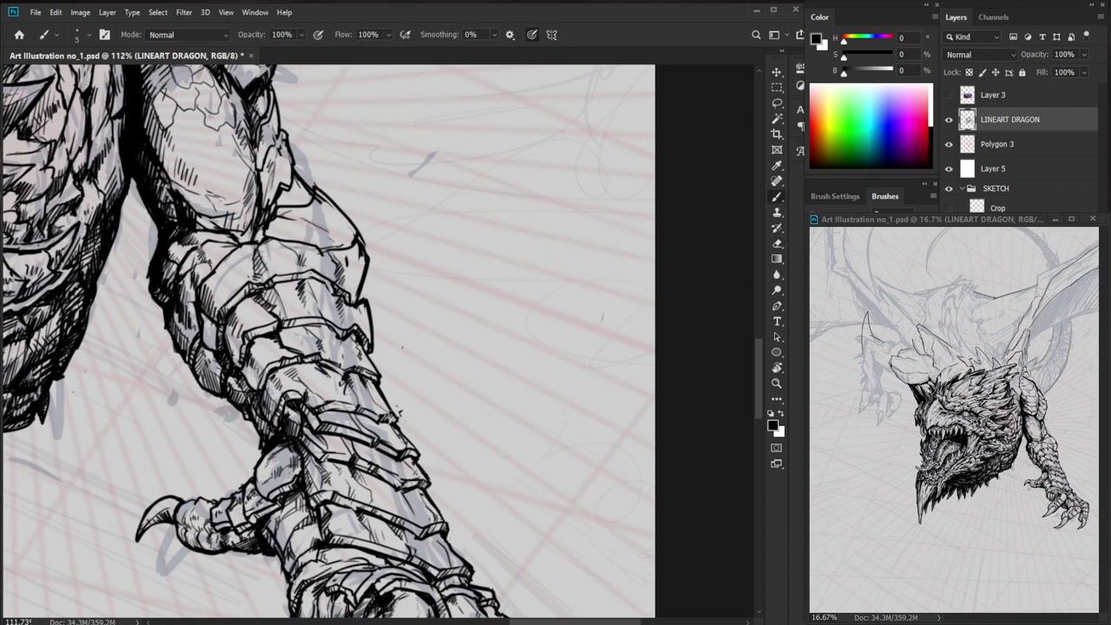
{"action": "key", "text": "e"}
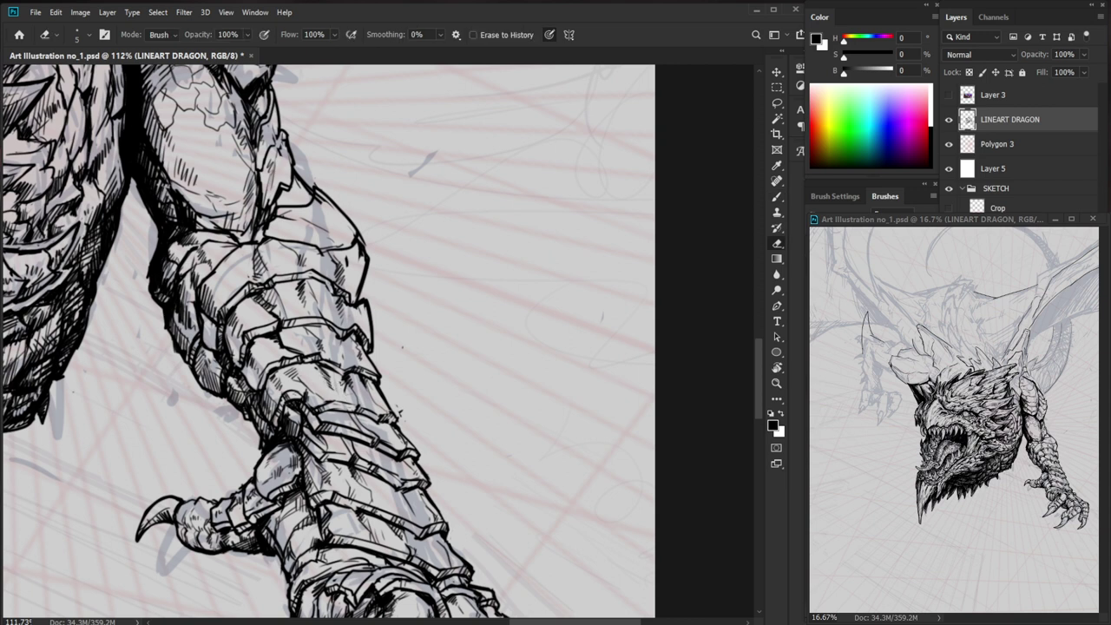
{"action": "key", "text": "b"}
{"action": "left_click_drag", "start_coordinate": [332, 371], "coordinate": [346, 381]}
- Add short ink strokes to the forearm plates beside the thumb's knuckle
{"action": "key", "text": "ctrl+space"}
{"action": "left_click_drag", "start_coordinate": [418, 380], "coordinate": [369, 379]}
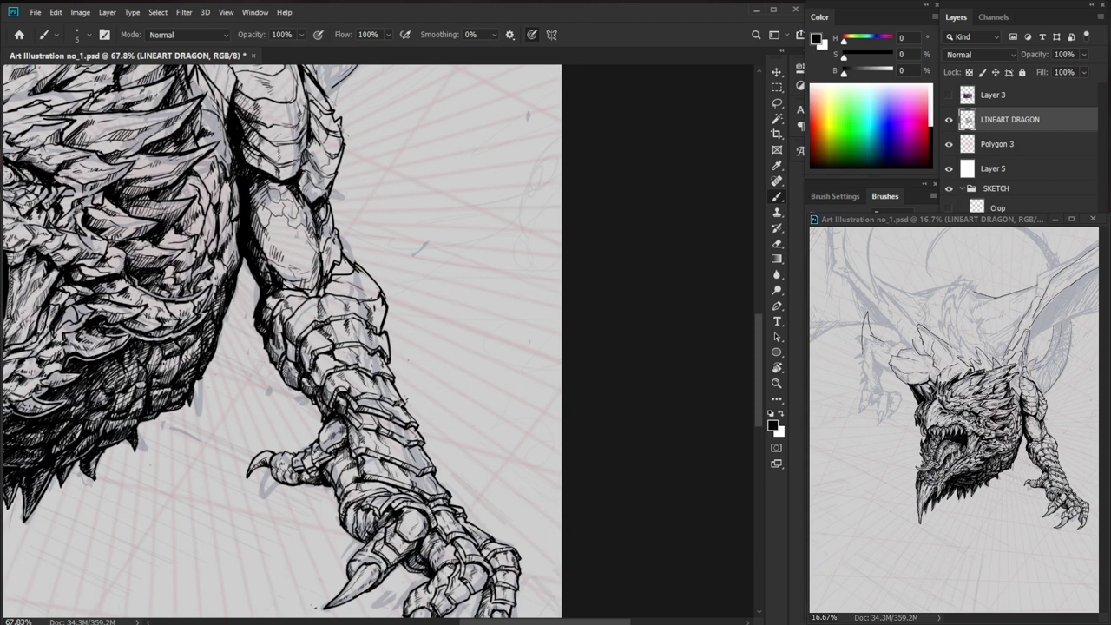
{"action": "key", "text": "z"}
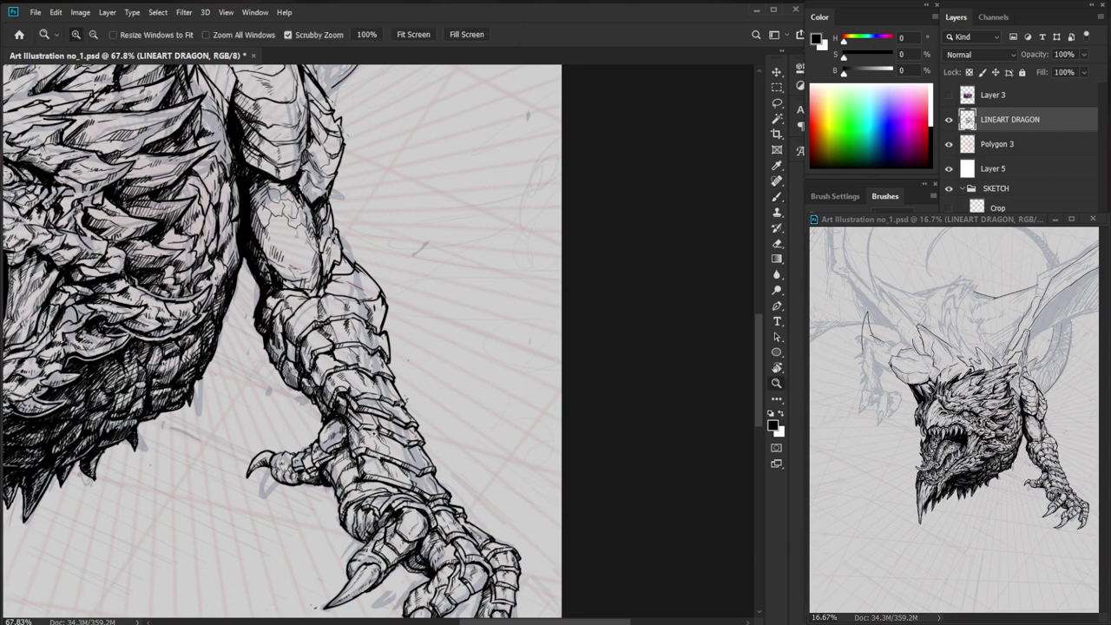
{"action": "left_click_drag", "start_coordinate": [380, 432], "coordinate": [426, 432]}
{"action": "key", "text": "b"}
{"action": "key", "text": "e"}
{"action": "key", "text": "b"}
{"action": "left_click_drag", "start_coordinate": [349, 424], "coordinate": [329, 431]}
{"action": "left_click_drag", "start_coordinate": [322, 416], "coordinate": [341, 422]}
{"action": "mouse_move", "coordinate": [352, 413]}
{"action": "left_mouse_down"}
{"action": "mouse_move", "coordinate": [345, 422]}
{"action": "mouse_move", "coordinate": [338, 403]}
{"action": "left_mouse_up"}
- Inspect the inked hand, fingers and claws at different magnifications
{"action": "key", "text": "ctrl+space"}
{"action": "key", "text": "space"}
{"action": "left_click_drag", "start_coordinate": [513, 582], "coordinate": [526, 498]}
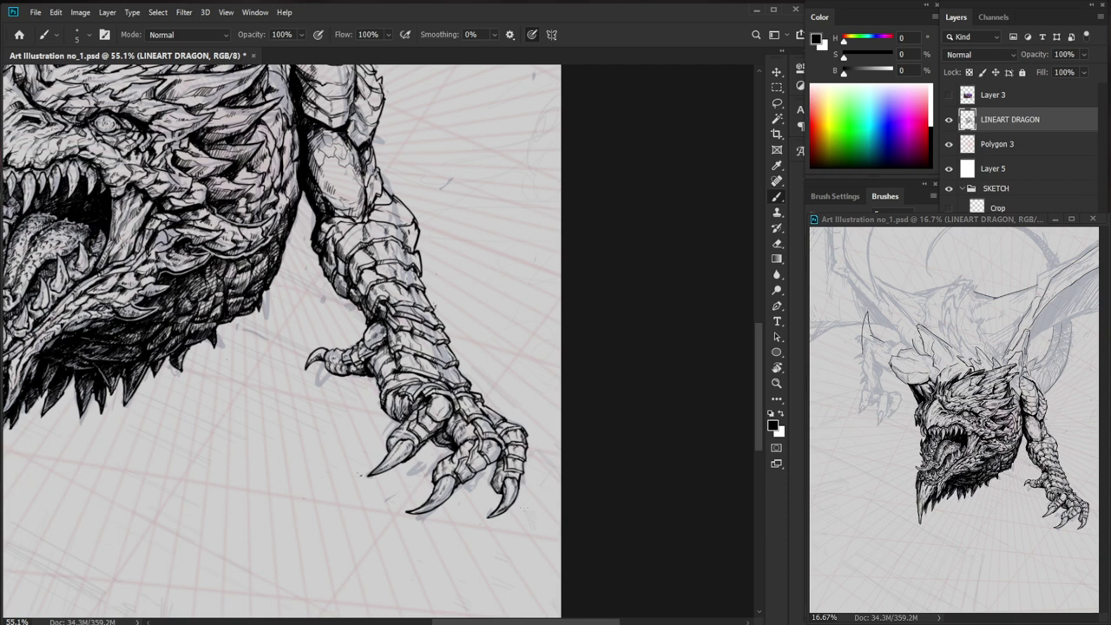
{"action": "left_click_drag", "start_coordinate": [537, 437], "coordinate": [599, 436]}
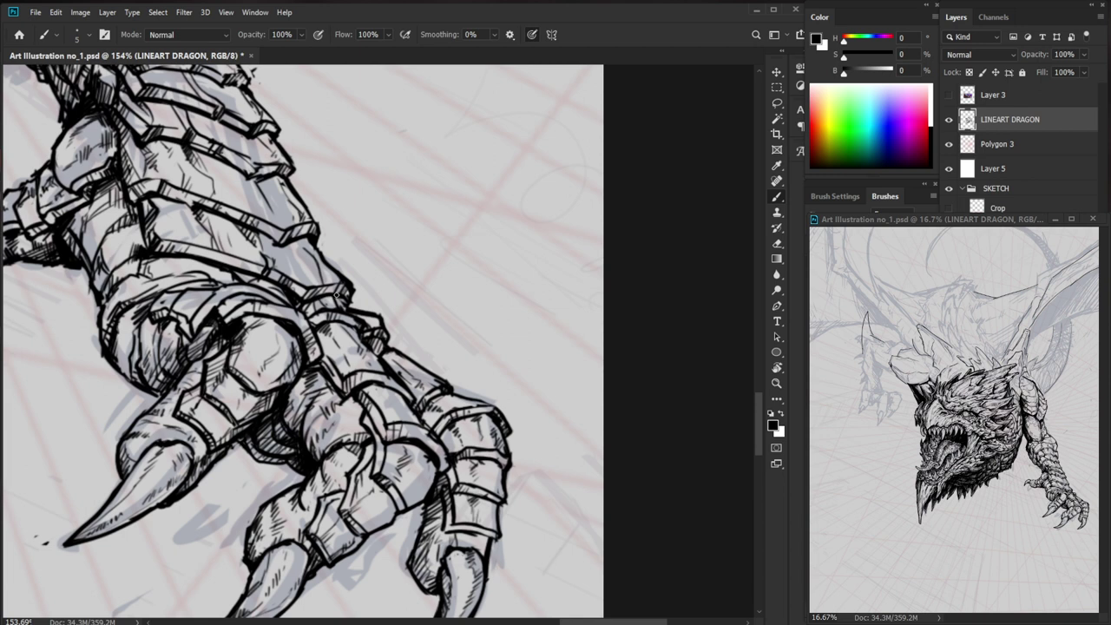
{"action": "key", "text": "z"}
{"action": "left_click_drag", "start_coordinate": [380, 295], "coordinate": [338, 334]}
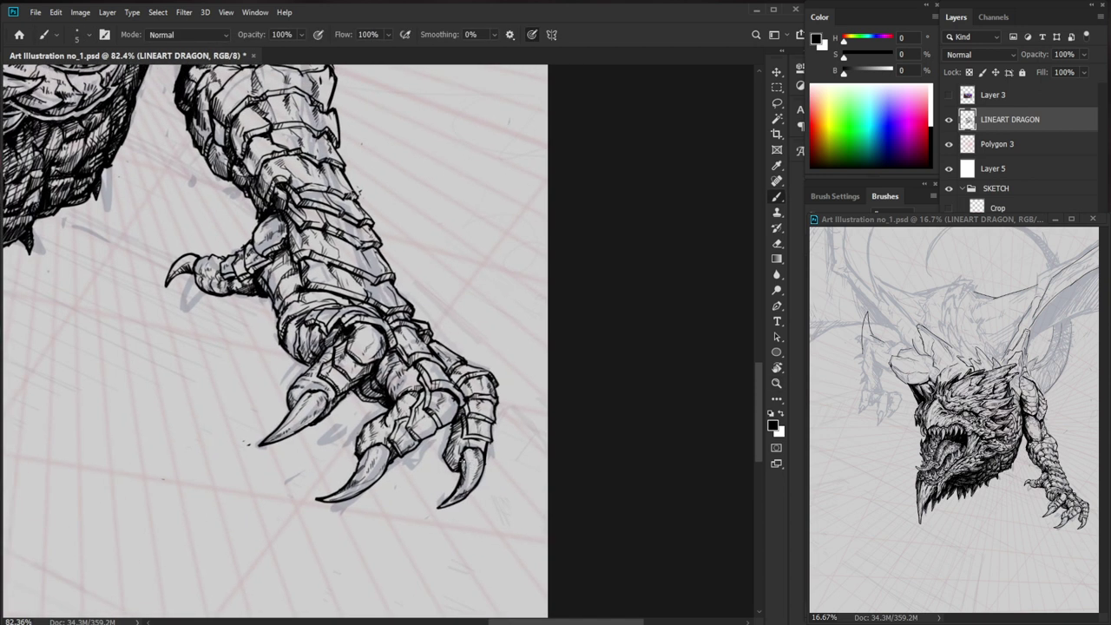
{"action": "mouse_move", "coordinate": [462, 470]}
{"action": "left_mouse_down"}
{"action": "mouse_move", "coordinate": [515, 425]}
{"action": "mouse_move", "coordinate": [521, 462]}
{"action": "left_mouse_up"}
- Hatch the forearm plates between the thumb's knuckle and the wrist
{"action": "key", "text": "z"}
{"action": "left_click_drag", "start_coordinate": [396, 360], "coordinate": [476, 360]}
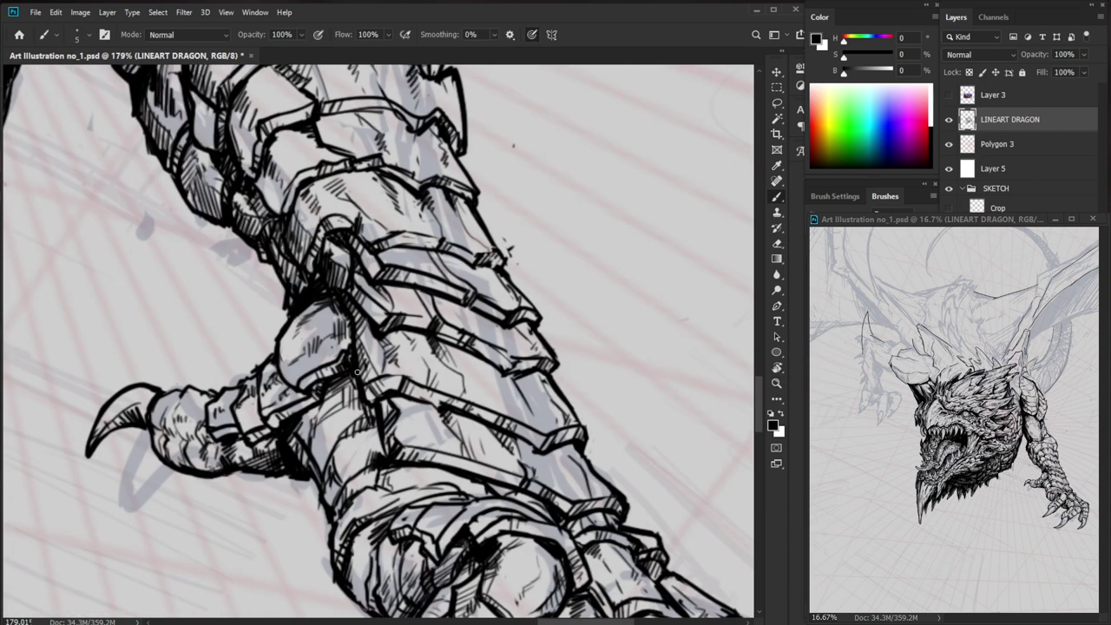
{"action": "mouse_move", "coordinate": [332, 361]}
{"action": "left_mouse_down"}
{"action": "mouse_move", "coordinate": [390, 391]}
{"action": "mouse_move", "coordinate": [403, 420]}
{"action": "left_mouse_up"}
{"action": "left_click_drag", "start_coordinate": [415, 418], "coordinate": [410, 431]}
{"action": "left_click_drag", "start_coordinate": [421, 426], "coordinate": [418, 440]}
{"action": "key", "text": "e"}
{"action": "key", "text": "b"}
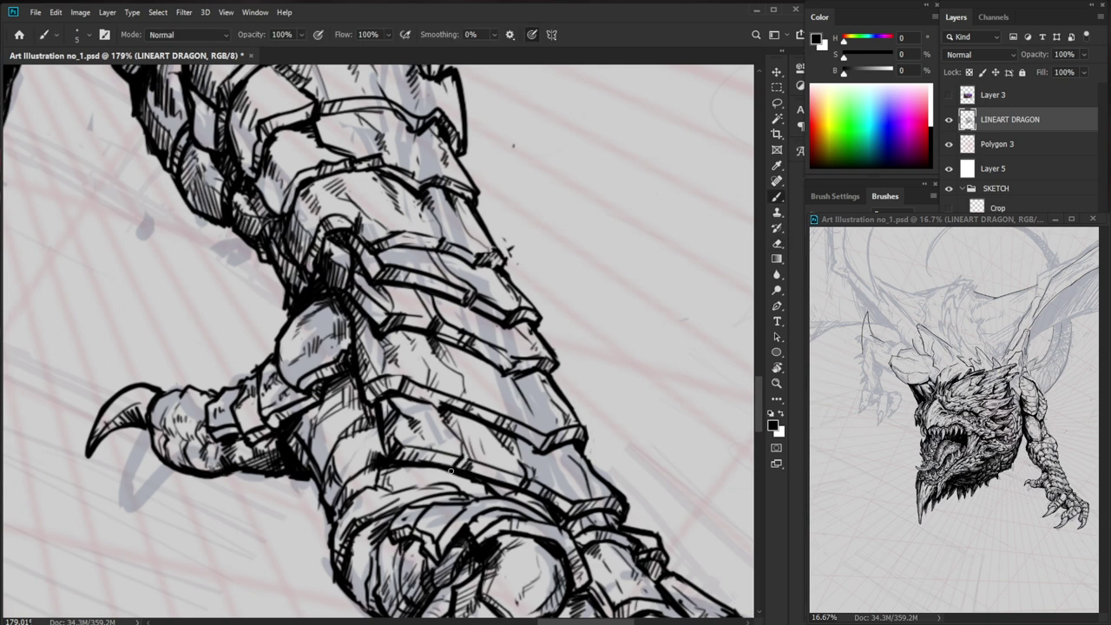
- Refine the hatching on the lowest forearm plates and the wrist folds above the knuckles
{"action": "key", "text": "z"}
{"action": "left_click_drag", "start_coordinate": [462, 467], "coordinate": [374, 467]}
{"action": "left_click_drag", "start_coordinate": [538, 469], "coordinate": [439, 341]}
{"action": "key", "text": "z"}
{"action": "left_click_drag", "start_coordinate": [438, 341], "coordinate": [529, 341]}
{"action": "key", "text": "e"}
{"action": "key", "text": "b"}
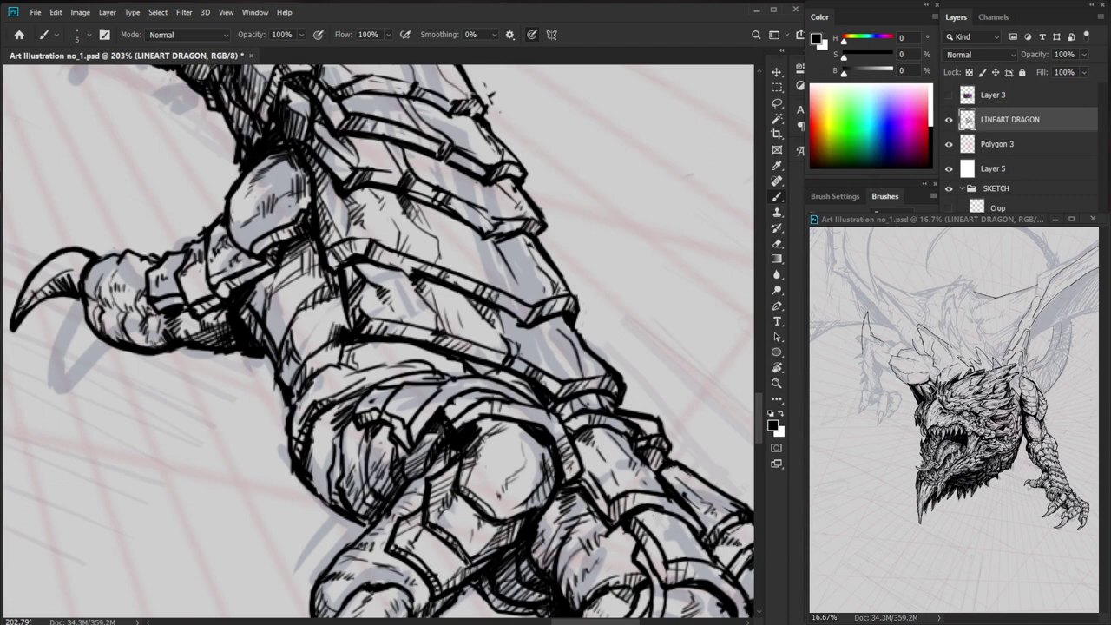
{"action": "key", "text": "z"}
{"action": "left_click_drag", "start_coordinate": [496, 413], "coordinate": [478, 415]}
{"action": "key", "text": "b"}
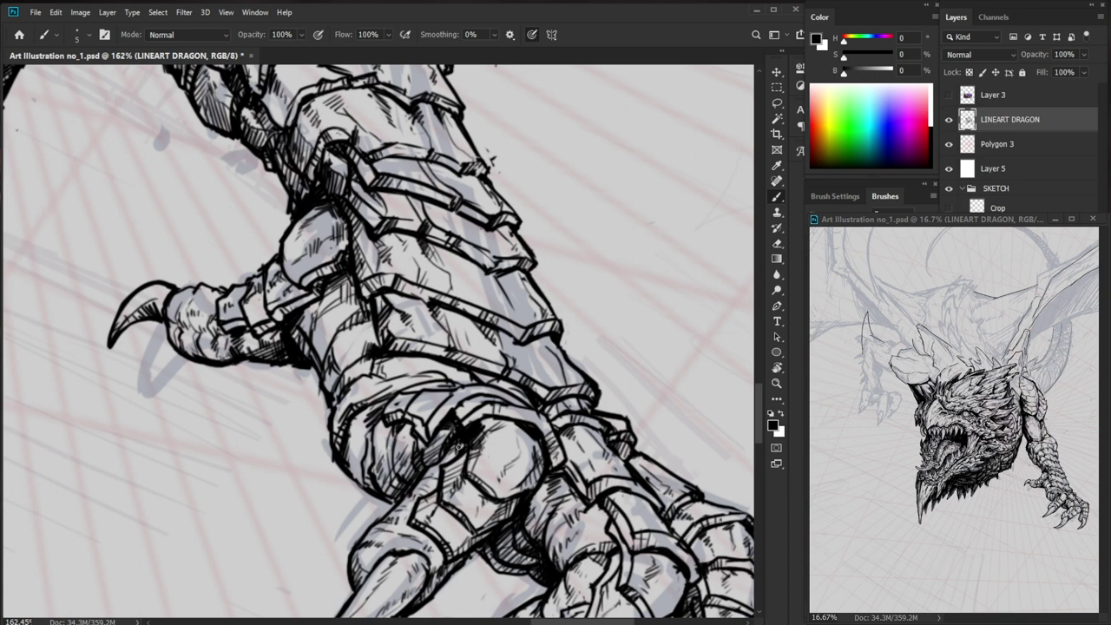
- Hatch the side plates between the thumb's base and the wrist with short ink strokes
{"action": "key", "text": "ctrl+space"}
{"action": "mouse_move", "coordinate": [328, 323]}
{"action": "left_mouse_down"}
{"action": "mouse_move", "coordinate": [372, 323]}
{"action": "mouse_move", "coordinate": [301, 338]}
{"action": "left_mouse_up"}
{"action": "left_click_drag", "start_coordinate": [315, 322], "coordinate": [310, 341]}
{"action": "left_click_drag", "start_coordinate": [325, 321], "coordinate": [315, 349]}
{"action": "mouse_move", "coordinate": [333, 330]}
{"action": "left_mouse_down"}
{"action": "mouse_move", "coordinate": [320, 351]}
{"action": "mouse_move", "coordinate": [346, 376]}
{"action": "left_mouse_up"}
{"action": "key", "text": "b"}
{"action": "left_click_drag", "start_coordinate": [333, 333], "coordinate": [312, 389]}
{"action": "mouse_move", "coordinate": [323, 365]}
{"action": "left_mouse_down"}
{"action": "mouse_move", "coordinate": [314, 389]}
{"action": "mouse_move", "coordinate": [318, 379]}
{"action": "left_mouse_up"}
{"action": "left_click_drag", "start_coordinate": [329, 356], "coordinate": [320, 373]}
- Add contour and hatch strokes to the wrist folds and the plate edges just above the knuckles
{"action": "left_click_drag", "start_coordinate": [376, 340], "coordinate": [315, 339]}
{"action": "left_click_drag", "start_coordinate": [499, 541], "coordinate": [469, 504]}
{"action": "left_click_drag", "start_coordinate": [359, 356], "coordinate": [427, 356]}
{"action": "left_click_drag", "start_coordinate": [330, 375], "coordinate": [354, 354]}
{"action": "mouse_move", "coordinate": [362, 398]}
{"action": "left_mouse_down"}
{"action": "mouse_move", "coordinate": [340, 441]}
{"action": "mouse_move", "coordinate": [359, 429]}
{"action": "left_mouse_up"}
{"action": "mouse_move", "coordinate": [441, 342]}
{"action": "left_mouse_down"}
{"action": "mouse_move", "coordinate": [434, 368]}
{"action": "mouse_move", "coordinate": [394, 359]}
{"action": "left_mouse_up"}
{"action": "key", "text": "e"}
{"action": "key", "text": "b"}
{"action": "left_click_drag", "start_coordinate": [327, 345], "coordinate": [334, 326]}
{"action": "mouse_move", "coordinate": [327, 370]}
{"action": "left_mouse_down"}
{"action": "mouse_move", "coordinate": [351, 313]}
{"action": "mouse_move", "coordinate": [375, 307]}
{"action": "left_mouse_up"}
- Inspect the hatched forearm plates, wrist and hand at different magnifications
{"action": "key", "text": "z"}
{"action": "left_click_drag", "start_coordinate": [446, 308], "coordinate": [347, 308]}
{"action": "left_click_drag", "start_coordinate": [551, 330], "coordinate": [518, 365]}
{"action": "left_click_drag", "start_coordinate": [412, 339], "coordinate": [477, 339]}
{"action": "left_click_drag", "start_coordinate": [387, 360], "coordinate": [375, 356]}
{"action": "key", "text": "b"}
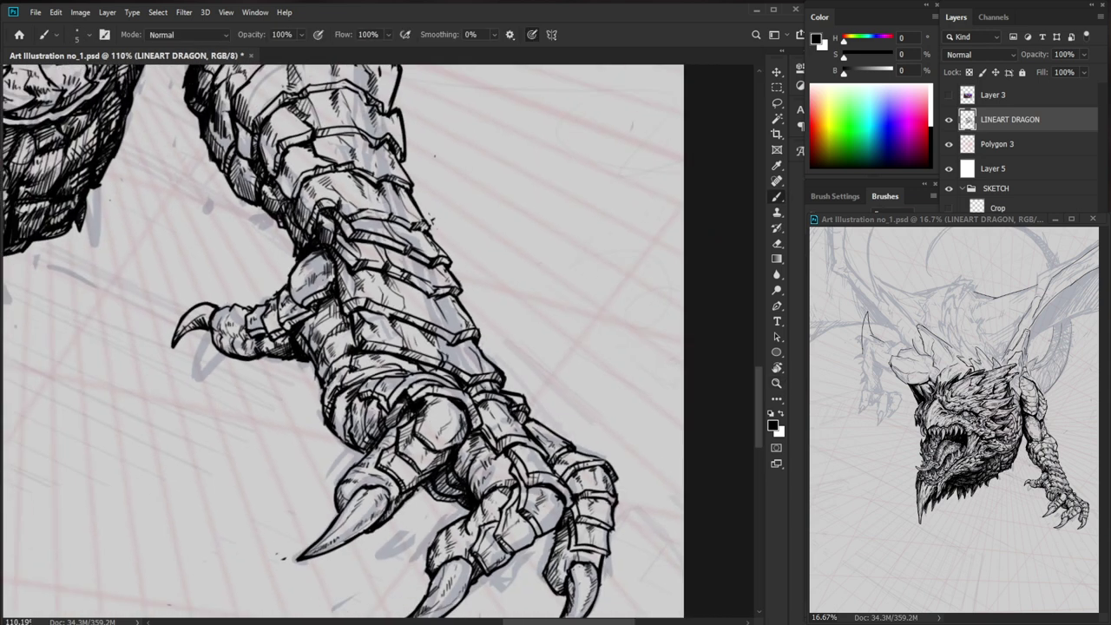
{"action": "key", "text": "z"}
{"action": "left_click_drag", "start_coordinate": [382, 364], "coordinate": [400, 364]}
{"action": "key", "text": "b"}
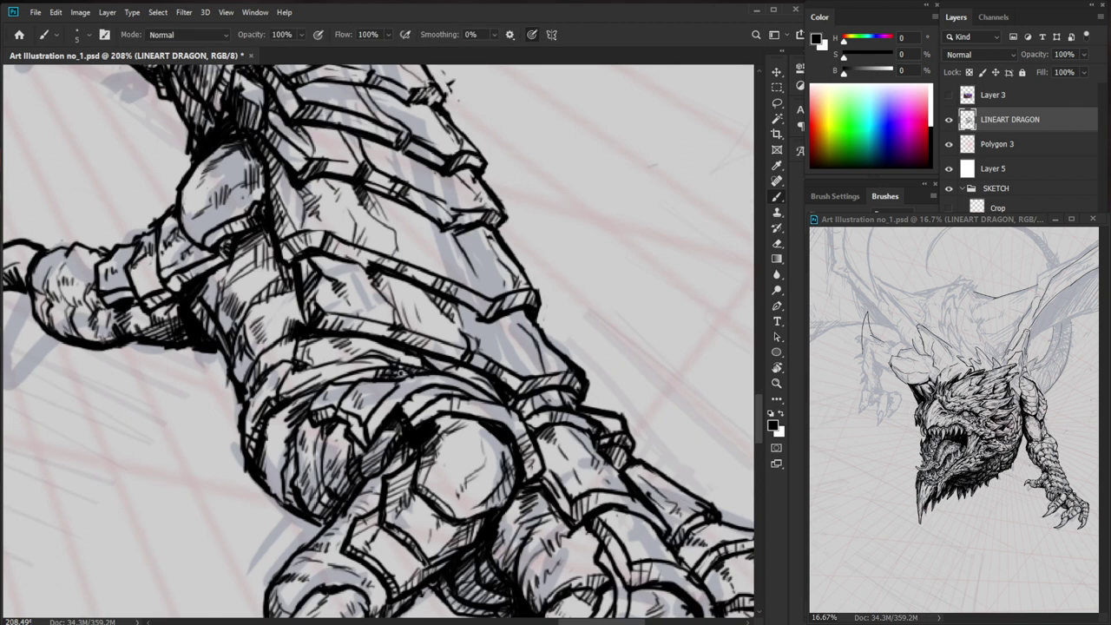
{"action": "key", "text": "z"}
{"action": "left_click_drag", "start_coordinate": [488, 375], "coordinate": [429, 509]}
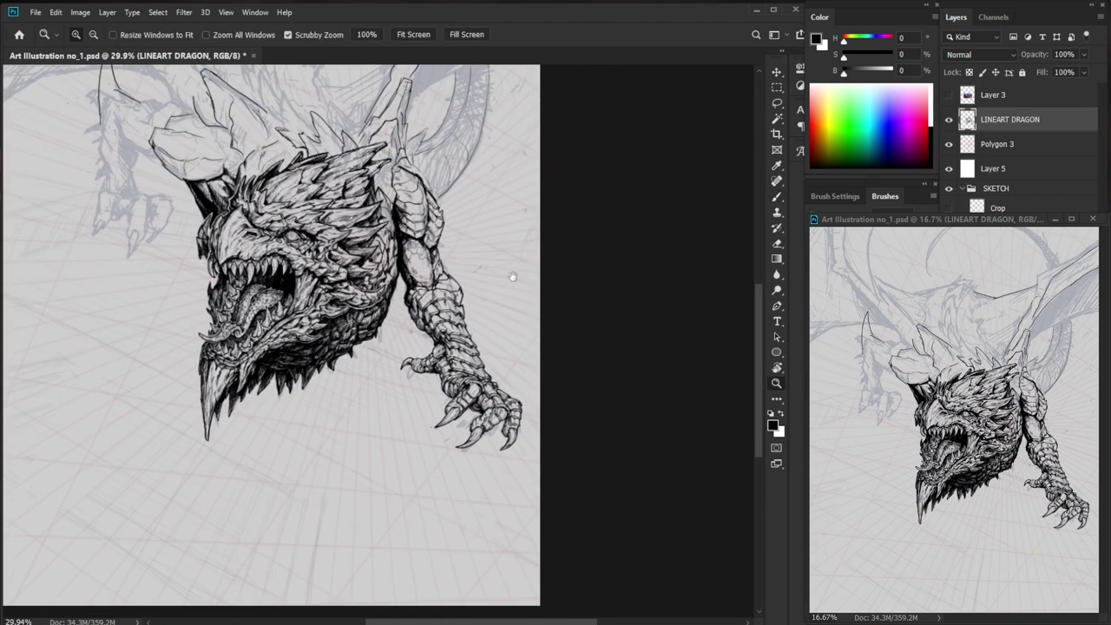
- Erase the small cracked scales on the arm section between the upper arm plates and the elbow
{"action": "left_click_drag", "start_coordinate": [513, 276], "coordinate": [478, 389]}
{"action": "left_click_drag", "start_coordinate": [386, 377], "coordinate": [430, 377]}
{"action": "key", "text": "b"}
{"action": "left_click_drag", "start_coordinate": [340, 397], "coordinate": [344, 407]}
{"action": "left_click_drag", "start_coordinate": [342, 399], "coordinate": [346, 407]}
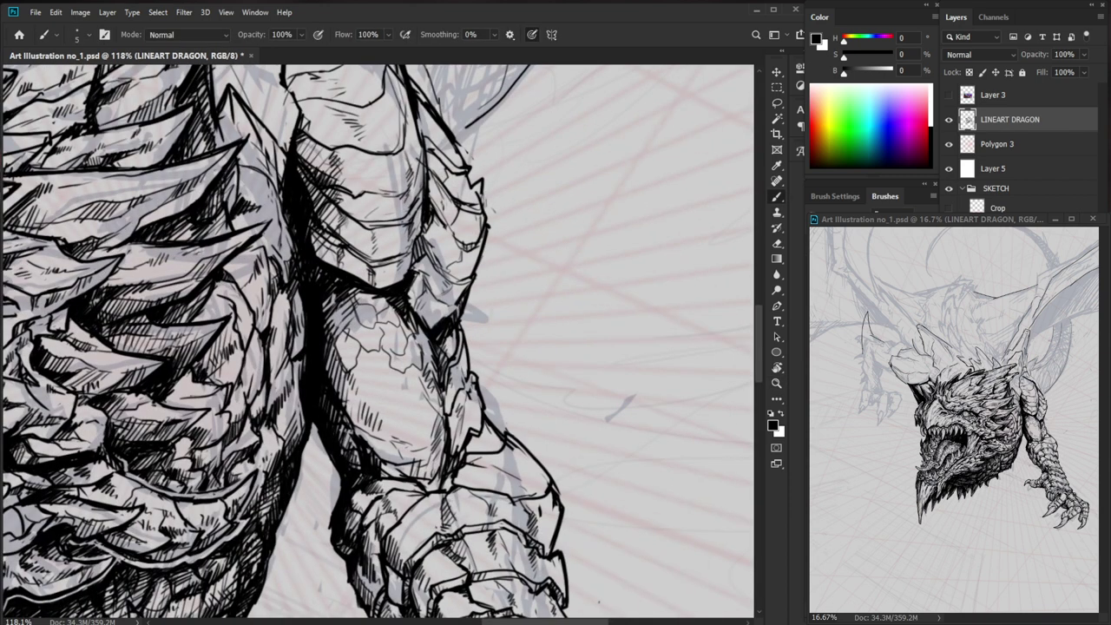
{"action": "key", "text": "e"}
{"action": "mouse_move", "coordinate": [382, 338]}
{"action": "left_mouse_down"}
{"action": "mouse_move", "coordinate": [363, 313]}
{"action": "mouse_move", "coordinate": [352, 382]}
{"action": "mouse_move", "coordinate": [415, 372]}
{"action": "left_mouse_up"}
{"action": "key", "text": "b"}
- Draw curved plate bands across the cleared arm section above the elbow
{"action": "left_click_drag", "start_coordinate": [320, 328], "coordinate": [409, 312]}
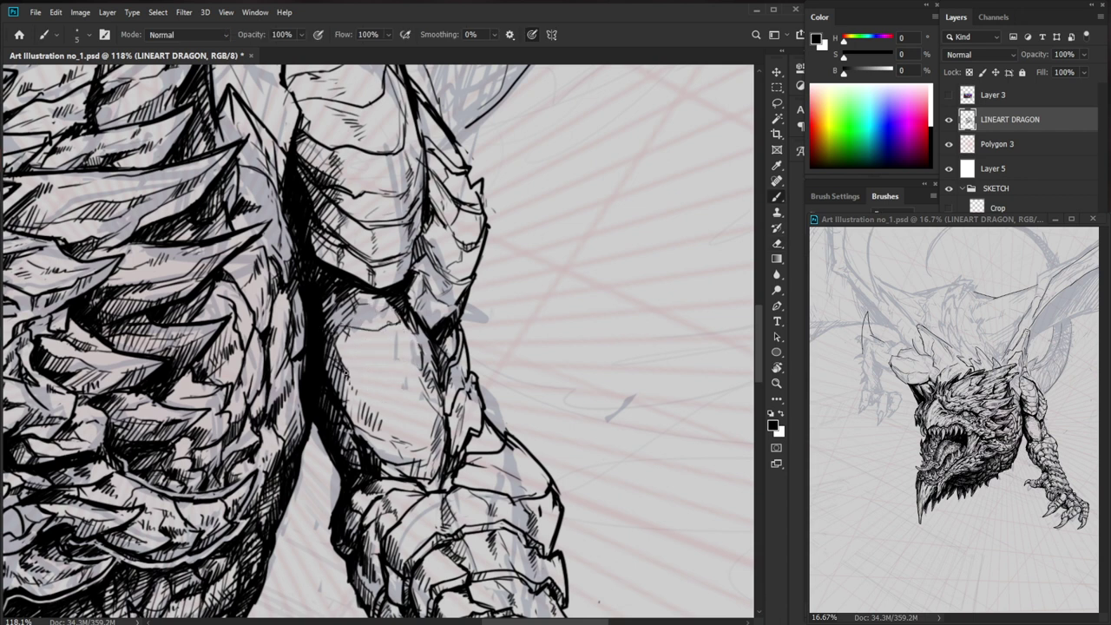
{"action": "left_click_drag", "start_coordinate": [354, 375], "coordinate": [403, 366]}
{"action": "left_click_drag", "start_coordinate": [410, 364], "coordinate": [428, 338]}
{"action": "left_click_drag", "start_coordinate": [408, 368], "coordinate": [423, 346]}
{"action": "key", "text": "e"}
{"action": "mouse_move", "coordinate": [404, 308]}
{"action": "left_mouse_down"}
{"action": "mouse_move", "coordinate": [363, 340]}
{"action": "mouse_move", "coordinate": [406, 326]}
{"action": "left_mouse_up"}
{"action": "key", "text": "b"}
{"action": "left_click_drag", "start_coordinate": [344, 305], "coordinate": [371, 301]}
{"action": "mouse_move", "coordinate": [337, 399]}
{"action": "left_mouse_down"}
{"action": "mouse_move", "coordinate": [370, 415]}
{"action": "mouse_move", "coordinate": [419, 410]}
{"action": "mouse_move", "coordinate": [438, 387]}
{"action": "mouse_move", "coordinate": [423, 412]}
{"action": "left_mouse_up"}
{"action": "mouse_move", "coordinate": [356, 448]}
{"action": "left_mouse_down"}
{"action": "mouse_move", "coordinate": [387, 430]}
{"action": "mouse_move", "coordinate": [423, 444]}
{"action": "mouse_move", "coordinate": [388, 448]}
{"action": "mouse_move", "coordinate": [398, 451]}
{"action": "mouse_move", "coordinate": [374, 427]}
{"action": "mouse_move", "coordinate": [368, 441]}
{"action": "left_mouse_up"}
- Correct the lower plate bands above the elbow and add short hatch strokes to them
{"action": "key", "text": "e"}
{"action": "key", "text": "b"}
{"action": "key", "text": "e"}
{"action": "mouse_move", "coordinate": [371, 400]}
{"action": "left_mouse_down"}
{"action": "mouse_move", "coordinate": [358, 418]}
{"action": "mouse_move", "coordinate": [349, 401]}
{"action": "mouse_move", "coordinate": [349, 417]}
{"action": "mouse_move", "coordinate": [374, 408]}
{"action": "left_mouse_up"}
{"action": "key", "text": "b"}
{"action": "mouse_move", "coordinate": [367, 422]}
{"action": "left_mouse_down"}
{"action": "mouse_move", "coordinate": [376, 415]}
{"action": "mouse_move", "coordinate": [363, 396]}
{"action": "left_mouse_up"}
{"action": "left_click_drag", "start_coordinate": [358, 414], "coordinate": [370, 398]}
- Refine the outer ends of the plate bands above the elbow with small ink and eraser strokes
{"action": "key", "text": "z"}
{"action": "mouse_move", "coordinate": [441, 358]}
{"action": "left_mouse_down"}
{"action": "mouse_move", "coordinate": [346, 357]}
{"action": "mouse_move", "coordinate": [536, 358]}
{"action": "left_mouse_up"}
{"action": "key", "text": "z"}
{"action": "left_click_drag", "start_coordinate": [404, 422], "coordinate": [413, 413]}
{"action": "left_click_drag", "start_coordinate": [408, 413], "coordinate": [445, 415]}
{"action": "key", "text": "z"}
{"action": "left_click_drag", "start_coordinate": [640, 174], "coordinate": [654, 174]}
{"action": "mouse_move", "coordinate": [417, 390]}
{"action": "left_mouse_down"}
{"action": "mouse_move", "coordinate": [434, 369]}
{"action": "mouse_move", "coordinate": [434, 380]}
{"action": "mouse_move", "coordinate": [390, 393]}
{"action": "mouse_move", "coordinate": [533, 392]}
{"action": "mouse_move", "coordinate": [431, 391]}
{"action": "mouse_move", "coordinate": [454, 390]}
{"action": "left_mouse_up"}
{"action": "key", "text": "z"}
{"action": "key", "text": "e"}
{"action": "key", "text": "b"}
{"action": "mouse_move", "coordinate": [456, 382]}
{"action": "left_mouse_down"}
{"action": "mouse_move", "coordinate": [450, 396]}
{"action": "mouse_move", "coordinate": [463, 346]}
{"action": "mouse_move", "coordinate": [451, 337]}
{"action": "left_mouse_up"}
{"action": "key", "text": "e"}
{"action": "key", "text": "b"}
- Hatch the outer end of the top plate band, just under the upper arm, with short parallel strokes
{"action": "key", "text": "b"}
{"action": "key", "text": "e"}
{"action": "key", "text": "b"}
{"action": "left_click_drag", "start_coordinate": [431, 364], "coordinate": [453, 337]}
{"action": "left_click_drag", "start_coordinate": [442, 358], "coordinate": [453, 336]}
{"action": "left_click_drag", "start_coordinate": [439, 367], "coordinate": [451, 350]}
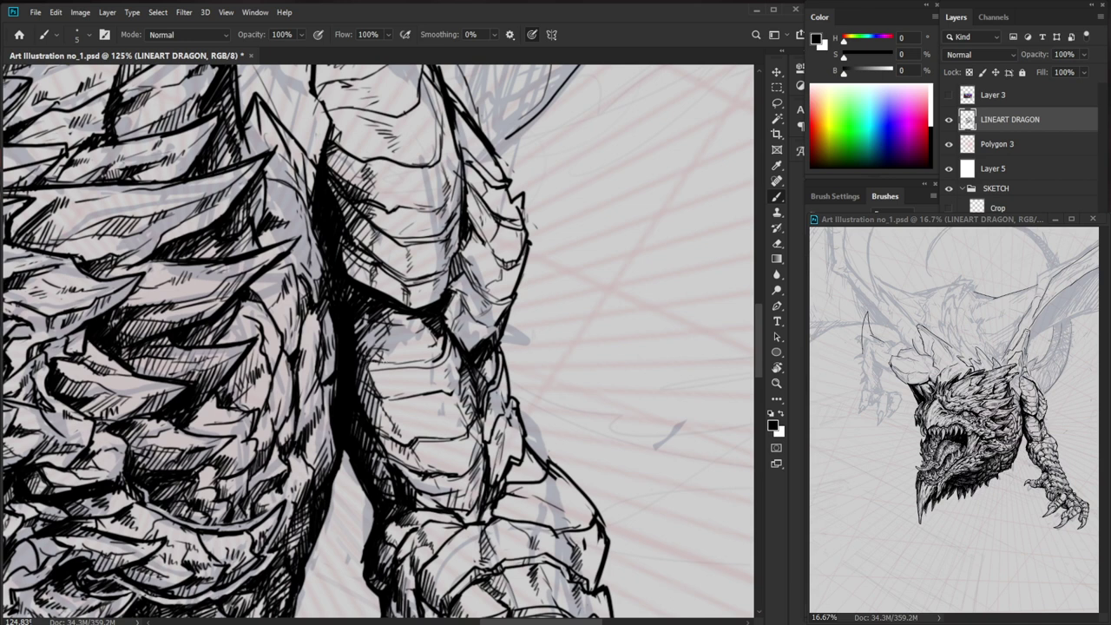
{"action": "key", "text": "e"}
{"action": "key", "text": "b"}
{"action": "key", "text": "e"}
{"action": "key", "text": "b"}
- Touch up the shaded inner edge of the plate bands below the upper arm
{"action": "key", "text": "z"}
{"action": "key", "text": "ctrl+0"}
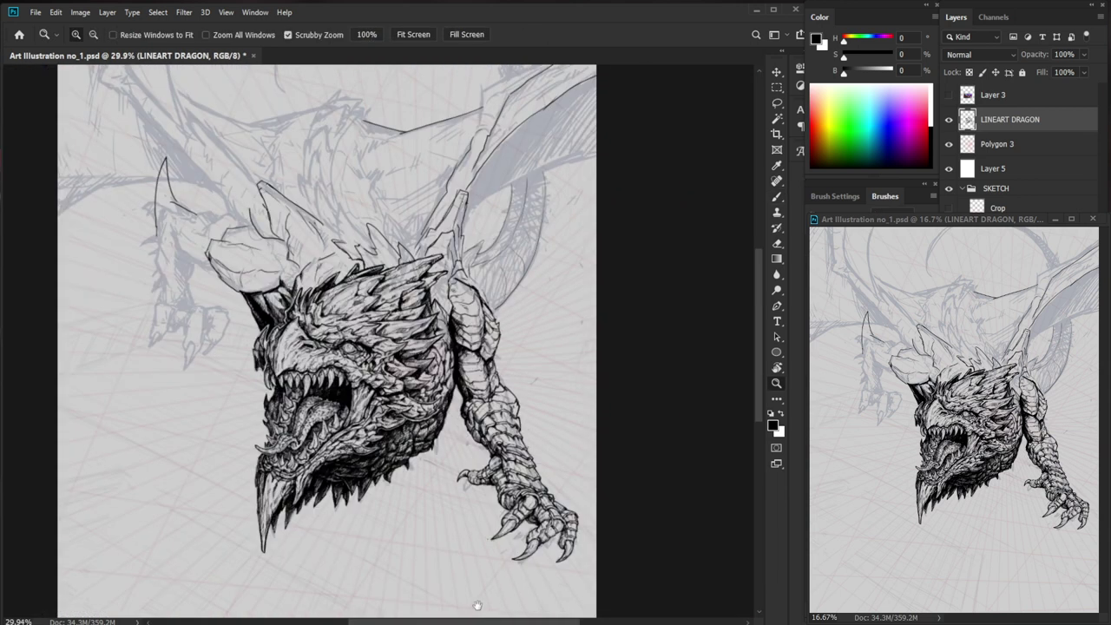
{"action": "mouse_move", "coordinate": [574, 406]}
{"action": "left_mouse_down"}
{"action": "mouse_move", "coordinate": [600, 417]}
{"action": "mouse_move", "coordinate": [576, 427]}
{"action": "left_mouse_up"}
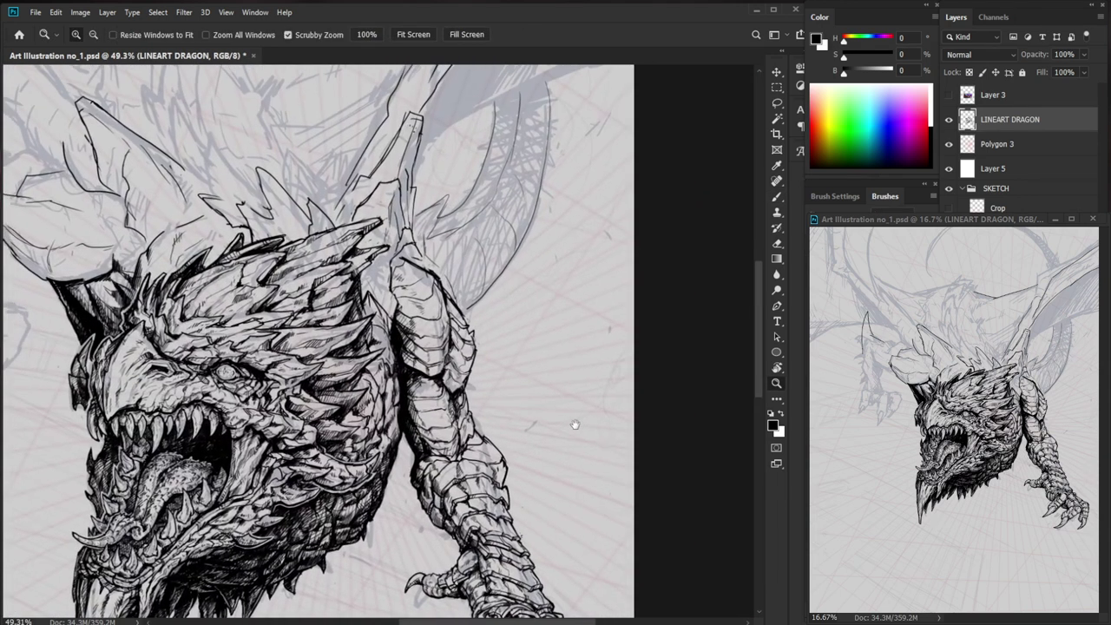
{"action": "left_click_drag", "start_coordinate": [438, 339], "coordinate": [495, 339]}
{"action": "key", "text": "b"}
{"action": "key", "text": "b"}
{"action": "left_click_drag", "start_coordinate": [333, 404], "coordinate": [356, 412]}
{"action": "key", "text": "e"}
{"action": "key", "text": "b"}
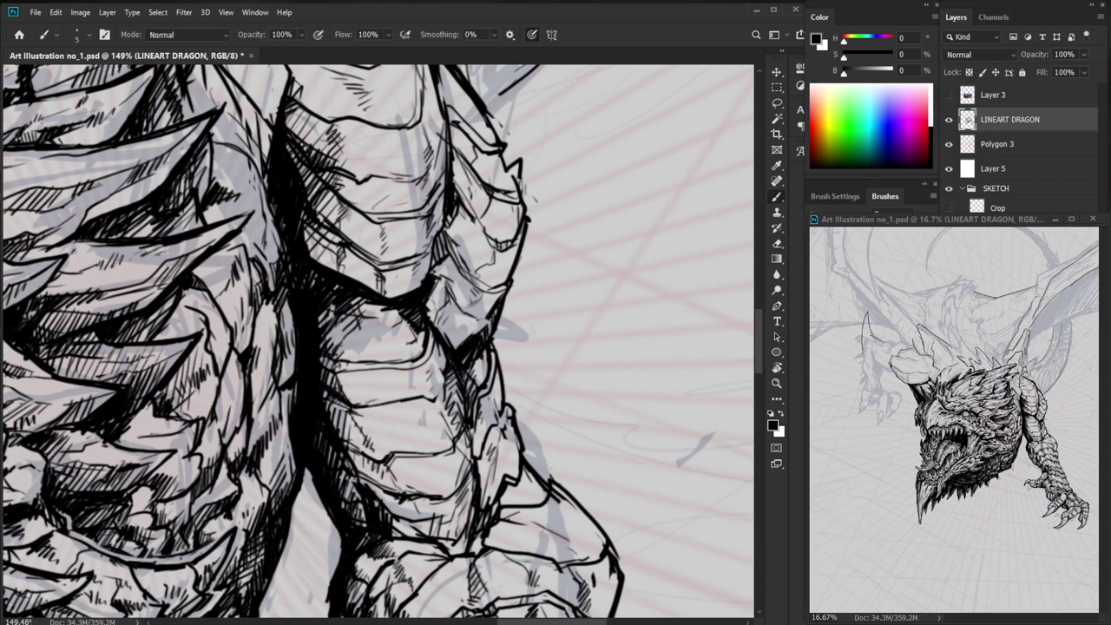
- Add ink strokes to the arm plates around the joint between the upper arm and the banded section
{"action": "key", "text": "z"}
{"action": "left_click", "coordinate": [444, 368], "text": "alt"}
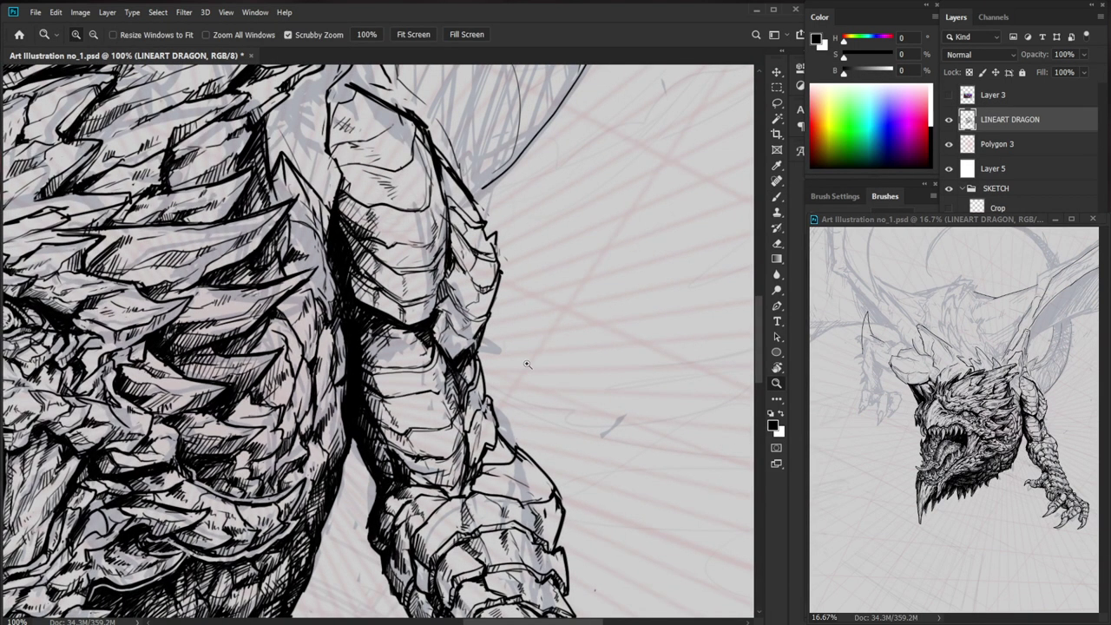
{"action": "left_click_drag", "start_coordinate": [508, 331], "coordinate": [577, 331]}
{"action": "key", "text": "b"}
{"action": "mouse_move", "coordinate": [371, 441]}
{"action": "left_mouse_down"}
{"action": "mouse_move", "coordinate": [420, 423]}
{"action": "mouse_move", "coordinate": [438, 429]}
{"action": "mouse_move", "coordinate": [418, 455]}
{"action": "mouse_move", "coordinate": [295, 451]}
{"action": "mouse_move", "coordinate": [277, 477]}
{"action": "mouse_move", "coordinate": [204, 455]}
{"action": "left_mouse_up"}
{"action": "left_click_drag", "start_coordinate": [267, 478], "coordinate": [293, 450]}
{"action": "left_click_drag", "start_coordinate": [396, 456], "coordinate": [418, 433]}
{"action": "left_click_drag", "start_coordinate": [407, 250], "coordinate": [382, 327]}
{"action": "left_click_drag", "start_coordinate": [423, 269], "coordinate": [407, 323]}
- Extend the hatching on the upper arm plates with short strokes
{"action": "key", "text": "e"}
{"action": "key", "text": "b"}
{"action": "mouse_move", "coordinate": [422, 277]}
{"action": "left_mouse_down"}
{"action": "mouse_move", "coordinate": [389, 354]}
{"action": "mouse_move", "coordinate": [295, 347]}
{"action": "mouse_move", "coordinate": [213, 365]}
{"action": "mouse_move", "coordinate": [173, 351]}
{"action": "mouse_move", "coordinate": [231, 358]}
{"action": "left_mouse_up"}
{"action": "left_click_drag", "start_coordinate": [386, 326], "coordinate": [382, 346]}
{"action": "left_click_drag", "start_coordinate": [415, 310], "coordinate": [398, 339]}
{"action": "key", "text": "z"}
{"action": "left_click_drag", "start_coordinate": [512, 232], "coordinate": [408, 234]}
{"action": "left_click_drag", "start_coordinate": [651, 453], "coordinate": [628, 512]}
{"action": "left_click_drag", "start_coordinate": [473, 322], "coordinate": [521, 322]}
- Ink and clean up the overlapping plates along the outer side of the upper arm
{"action": "key", "text": "e"}
{"action": "mouse_move", "coordinate": [465, 295]}
{"action": "left_mouse_down"}
{"action": "mouse_move", "coordinate": [408, 295]}
{"action": "mouse_move", "coordinate": [465, 293]}
{"action": "left_mouse_up"}
{"action": "key", "text": "b"}
{"action": "key", "text": "e"}
{"action": "key", "text": "b"}
{"action": "left_click_drag", "start_coordinate": [402, 254], "coordinate": [435, 255]}
{"action": "left_click_drag", "start_coordinate": [413, 212], "coordinate": [411, 236]}
{"action": "left_click_drag", "start_coordinate": [450, 290], "coordinate": [468, 321]}
{"action": "key", "text": "e"}
{"action": "mouse_move", "coordinate": [509, 272]}
{"action": "left_mouse_down"}
{"action": "mouse_move", "coordinate": [488, 320]}
{"action": "mouse_move", "coordinate": [493, 295]}
{"action": "mouse_move", "coordinate": [494, 306]}
{"action": "left_mouse_up"}
{"action": "key", "text": "b"}
- Add short hatch strokes to the lower outer plates of the arm
{"action": "key", "text": "ctrl+space"}
{"action": "mouse_move", "coordinate": [568, 294]}
{"action": "left_mouse_down"}
{"action": "mouse_move", "coordinate": [590, 293]}
{"action": "mouse_move", "coordinate": [553, 337]}
{"action": "mouse_move", "coordinate": [545, 365]}
{"action": "mouse_move", "coordinate": [562, 365]}
{"action": "mouse_move", "coordinate": [538, 385]}
{"action": "mouse_move", "coordinate": [561, 392]}
{"action": "mouse_move", "coordinate": [524, 394]}
{"action": "left_mouse_up"}
{"action": "key", "text": "e"}
{"action": "key", "text": "b"}
{"action": "left_click_drag", "start_coordinate": [537, 381], "coordinate": [535, 394]}
{"action": "left_click_drag", "start_coordinate": [551, 387], "coordinate": [544, 394]}
- Ink new contour strokes on the outer side of the arm near the elbow
{"action": "key", "text": "ctrl+space"}
{"action": "left_click_drag", "start_coordinate": [624, 361], "coordinate": [529, 471]}
{"action": "left_click_drag", "start_coordinate": [669, 502], "coordinate": [553, 506]}
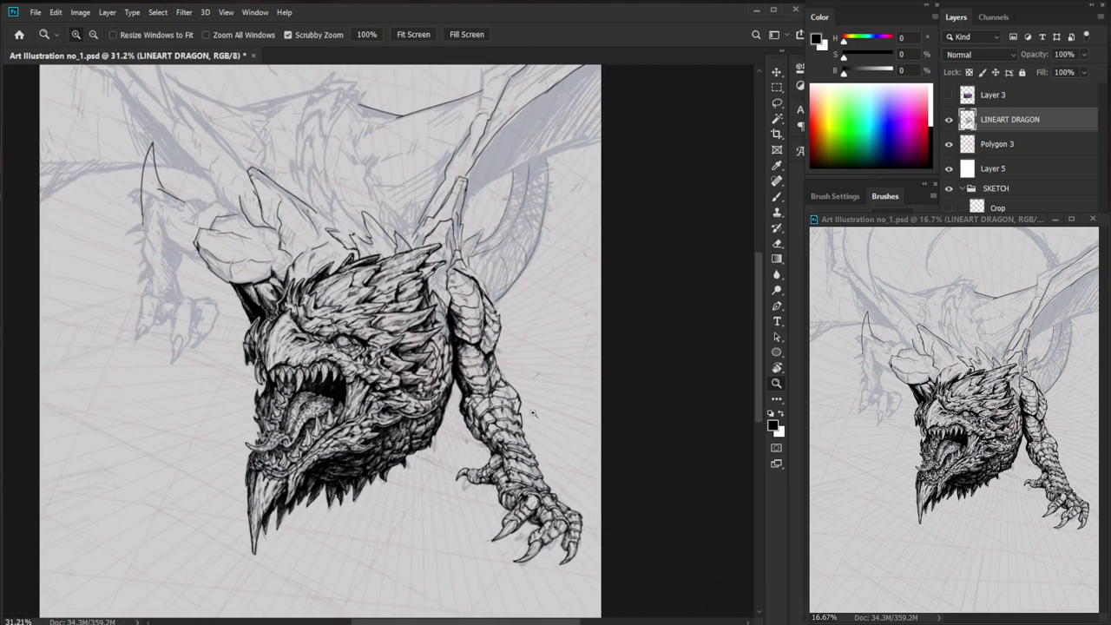
{"action": "left_click_drag", "start_coordinate": [503, 397], "coordinate": [580, 408]}
{"action": "mouse_move", "coordinate": [499, 334]}
{"action": "left_mouse_down"}
{"action": "mouse_move", "coordinate": [538, 380]}
{"action": "mouse_move", "coordinate": [517, 350]}
{"action": "left_mouse_up"}
{"action": "mouse_move", "coordinate": [519, 353]}
{"action": "left_mouse_down"}
{"action": "mouse_move", "coordinate": [498, 327]}
{"action": "mouse_move", "coordinate": [495, 342]}
{"action": "left_mouse_up"}
{"action": "mouse_move", "coordinate": [497, 342]}
{"action": "left_mouse_down"}
{"action": "mouse_move", "coordinate": [486, 352]}
{"action": "mouse_move", "coordinate": [486, 332]}
{"action": "mouse_move", "coordinate": [462, 365]}
{"action": "mouse_move", "coordinate": [509, 369]}
{"action": "mouse_move", "coordinate": [512, 387]}
{"action": "mouse_move", "coordinate": [440, 382]}
{"action": "mouse_move", "coordinate": [511, 398]}
{"action": "mouse_move", "coordinate": [538, 390]}
{"action": "mouse_move", "coordinate": [503, 396]}
{"action": "mouse_move", "coordinate": [507, 385]}
{"action": "left_mouse_up"}
- Clean up the new strokes near the elbow by erasing excess ink and redrawing the fine lines
{"action": "key", "text": "e"}
{"action": "key", "text": "b"}
{"action": "key", "text": "e"}
{"action": "key", "text": "b"}
{"action": "key", "text": "e"}
{"action": "key", "text": "b"}
{"action": "key", "text": "e"}
{"action": "left_click_drag", "start_coordinate": [508, 346], "coordinate": [493, 364]}
{"action": "key", "text": "b"}
{"action": "left_click_drag", "start_coordinate": [506, 358], "coordinate": [497, 366]}
{"action": "key", "text": "z"}
{"action": "left_click_drag", "start_coordinate": [546, 424], "coordinate": [453, 476]}
{"action": "key", "text": "b"}
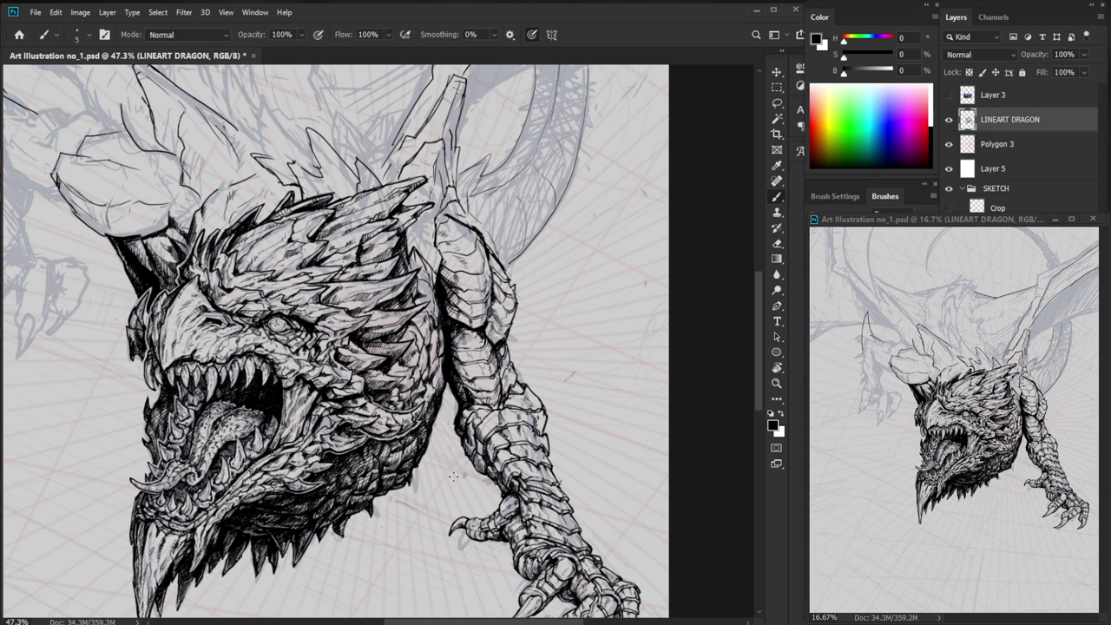
- Ink and clean up the edges of the overlapping plates on the dragon's upper arm
{"action": "key", "text": "ctrl+space"}
{"action": "left_click_drag", "start_coordinate": [484, 346], "coordinate": [553, 347]}
{"action": "left_click_drag", "start_coordinate": [408, 376], "coordinate": [418, 369]}
{"action": "mouse_move", "coordinate": [410, 377]}
{"action": "left_mouse_down"}
{"action": "mouse_move", "coordinate": [419, 373]}
{"action": "mouse_move", "coordinate": [428, 392]}
{"action": "mouse_move", "coordinate": [425, 371]}
{"action": "left_mouse_up"}
{"action": "key", "text": "e"}
{"action": "key", "text": "b"}
{"action": "left_click_drag", "start_coordinate": [420, 385], "coordinate": [478, 353]}
{"action": "mouse_move", "coordinate": [479, 315]}
{"action": "left_mouse_down"}
{"action": "mouse_move", "coordinate": [463, 338]}
{"action": "mouse_move", "coordinate": [470, 354]}
{"action": "mouse_move", "coordinate": [417, 370]}
{"action": "left_mouse_up"}
- Erase excess ink on the plates around the elbow joint and redraw their edges
{"action": "key", "text": "z"}
{"action": "left_click_drag", "start_coordinate": [514, 368], "coordinate": [599, 370]}
{"action": "key", "text": "e"}
{"action": "key", "text": "b"}
{"action": "mouse_move", "coordinate": [427, 319]}
{"action": "left_mouse_down"}
{"action": "mouse_move", "coordinate": [479, 332]}
{"action": "mouse_move", "coordinate": [482, 320]}
{"action": "mouse_move", "coordinate": [424, 353]}
{"action": "mouse_move", "coordinate": [379, 343]}
{"action": "left_mouse_up"}
{"action": "key", "text": "e"}
{"action": "key", "text": "b"}
- Add short parallel hatch strokes and darker edge lines to the arm plates around the elbow
{"action": "left_click_drag", "start_coordinate": [381, 376], "coordinate": [369, 393]}
{"action": "left_click_drag", "start_coordinate": [378, 384], "coordinate": [367, 395]}
{"action": "left_click_drag", "start_coordinate": [376, 379], "coordinate": [369, 394]}
{"action": "left_click_drag", "start_coordinate": [396, 343], "coordinate": [389, 353]}
{"action": "left_click_drag", "start_coordinate": [399, 350], "coordinate": [389, 364]}
{"action": "left_click_drag", "start_coordinate": [399, 360], "coordinate": [389, 372]}
{"action": "left_click_drag", "start_coordinate": [339, 530], "coordinate": [388, 467]}
{"action": "left_click_drag", "start_coordinate": [441, 338], "coordinate": [437, 339]}
{"action": "left_click_drag", "start_coordinate": [444, 316], "coordinate": [434, 382]}
{"action": "mouse_move", "coordinate": [437, 364]}
{"action": "left_mouse_down"}
{"action": "mouse_move", "coordinate": [430, 390]}
{"action": "mouse_move", "coordinate": [414, 386]}
{"action": "left_mouse_up"}
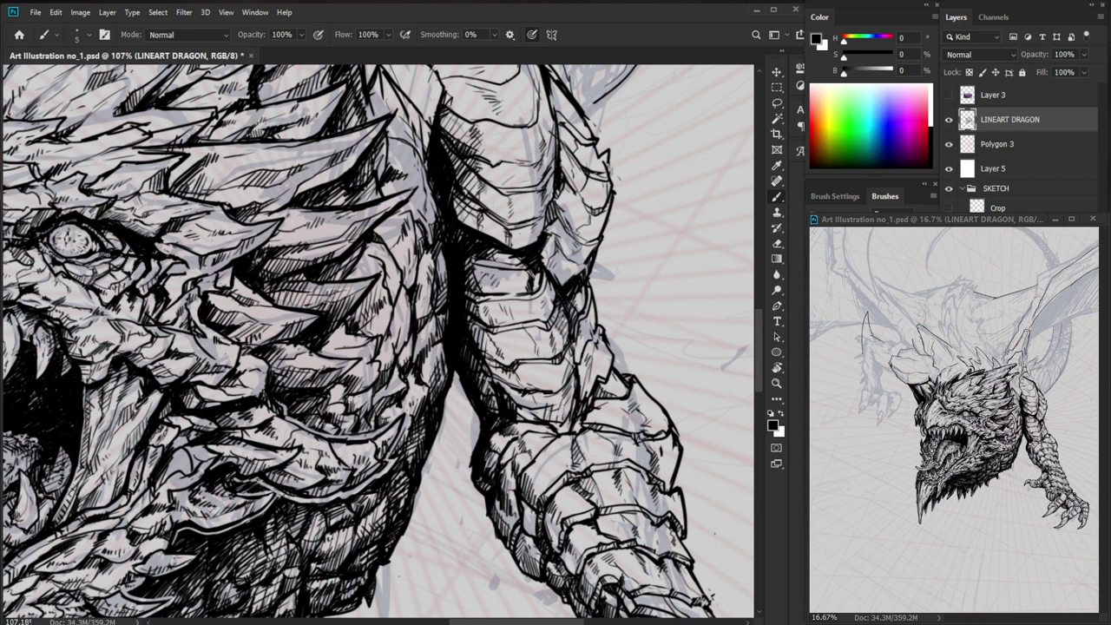
- Add a shading stroke to the first plate beneath the overhanging upper-arm plates
{"action": "key", "text": "ctrl+0"}
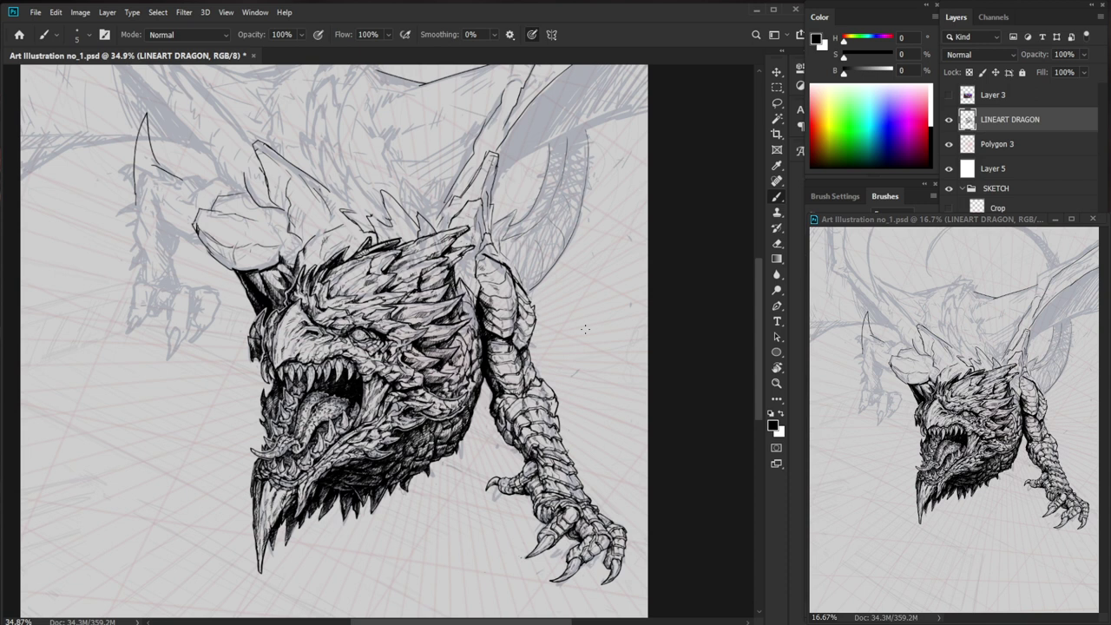
{"action": "scroll", "coordinate": [540, 342], "scroll_direction": "up", "scroll_amount": 5}
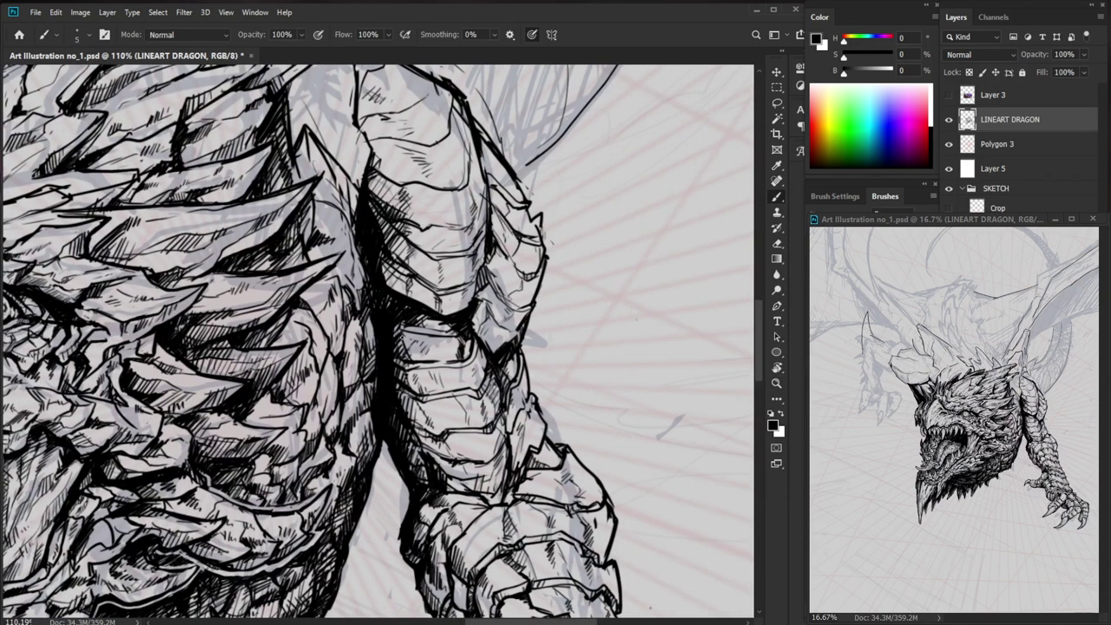
{"action": "left_click_drag", "start_coordinate": [406, 324], "coordinate": [447, 331]}
{"action": "scroll", "coordinate": [495, 320], "scroll_direction": "down", "scroll_amount": 5}
{"action": "left_click_drag", "start_coordinate": [634, 442], "coordinate": [571, 458]}
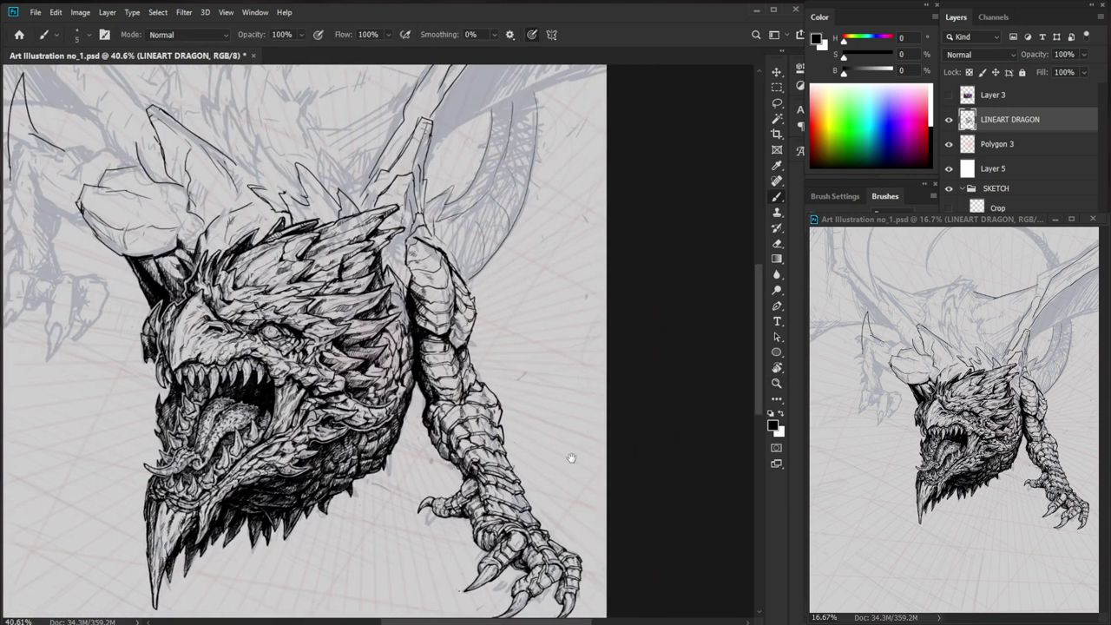
- Add short hatch strokes around the lower teeth and gums inside the dragon's open mouth
{"action": "scroll", "coordinate": [165, 404], "scroll_direction": "up", "scroll_amount": 5}
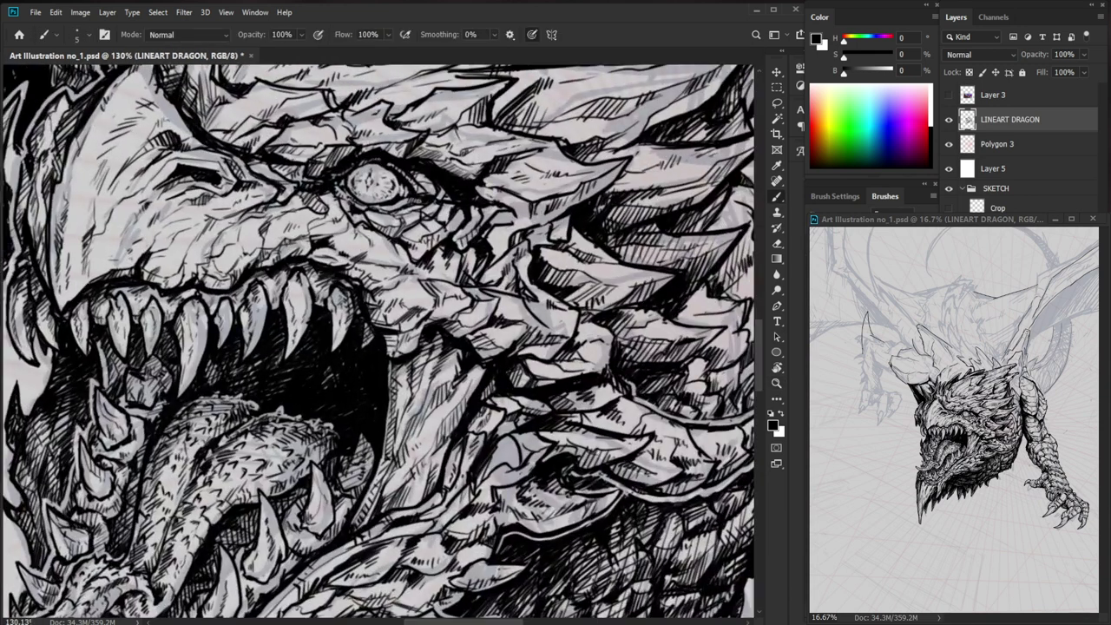
{"action": "left_click_drag", "start_coordinate": [207, 364], "coordinate": [193, 394]}
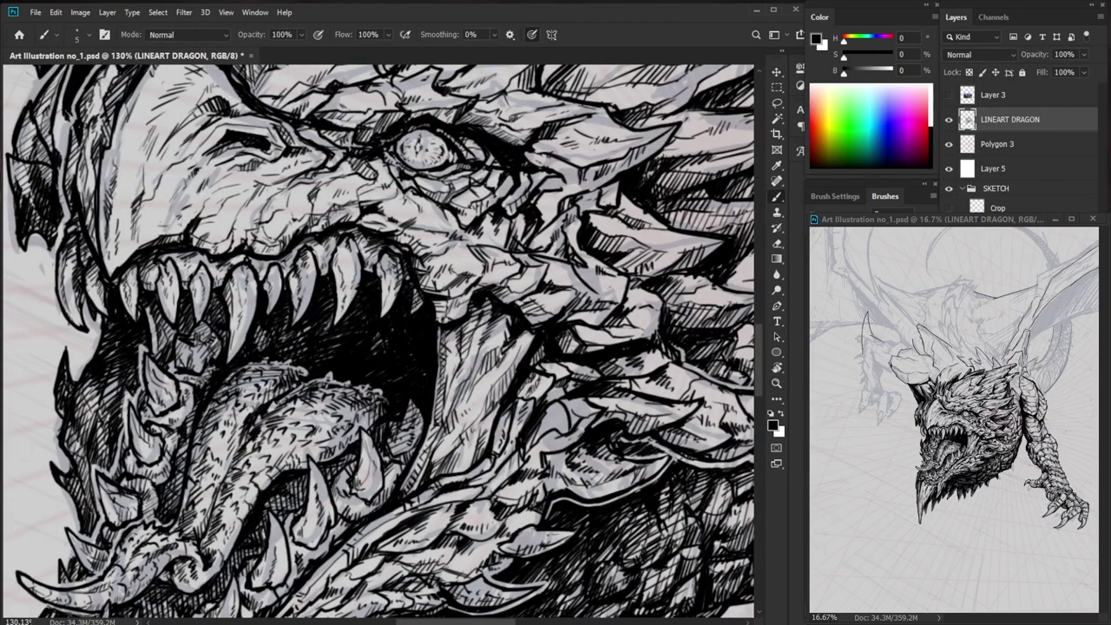
{"action": "scroll", "coordinate": [187, 398], "scroll_direction": "down", "scroll_amount": 4}
{"action": "scroll", "coordinate": [218, 405], "scroll_direction": "up", "scroll_amount": 4}
{"action": "mouse_move", "coordinate": [218, 406]}
{"action": "left_mouse_down"}
{"action": "mouse_move", "coordinate": [224, 419]}
{"action": "mouse_move", "coordinate": [202, 393]}
{"action": "mouse_move", "coordinate": [235, 373]}
{"action": "mouse_move", "coordinate": [232, 363]}
{"action": "left_mouse_up"}
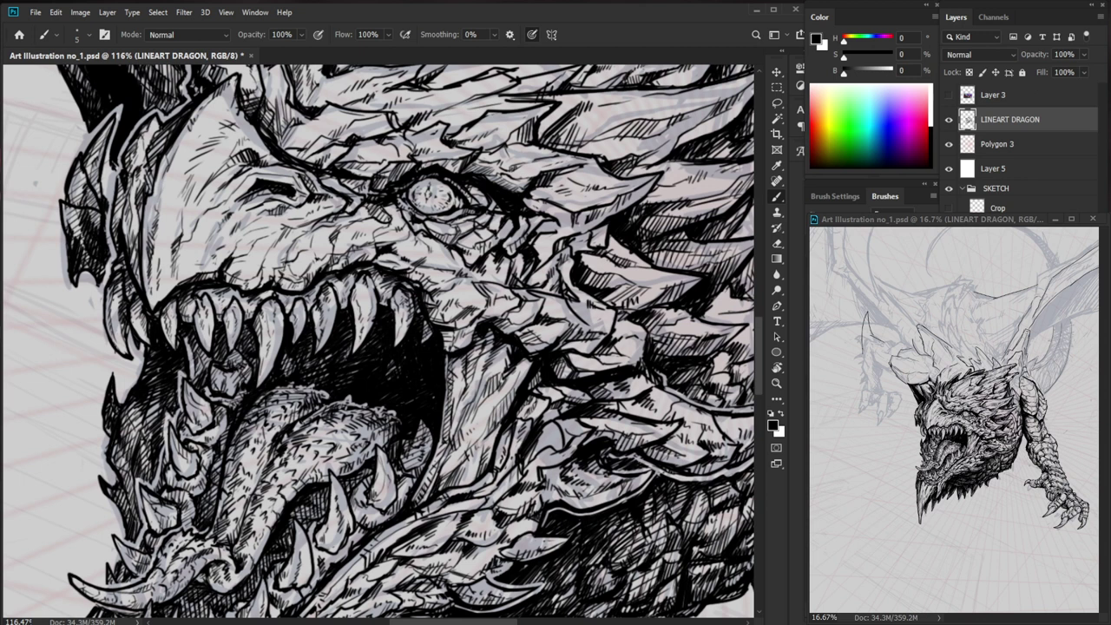
{"action": "left_click_drag", "start_coordinate": [196, 401], "coordinate": [190, 391]}
{"action": "left_click_drag", "start_coordinate": [201, 408], "coordinate": [197, 399]}
{"action": "left_click_drag", "start_coordinate": [210, 413], "coordinate": [205, 403]}
- Touch up the line art at the back corner of the mouth with short strokes beside the rear teeth
{"action": "key", "text": "z"}
{"action": "left_click_drag", "start_coordinate": [297, 404], "coordinate": [248, 482]}
{"action": "left_click_drag", "start_coordinate": [626, 538], "coordinate": [508, 539]}
{"action": "left_click_drag", "start_coordinate": [245, 430], "coordinate": [299, 429]}
{"action": "key", "text": "e"}
{"action": "key", "text": "b"}
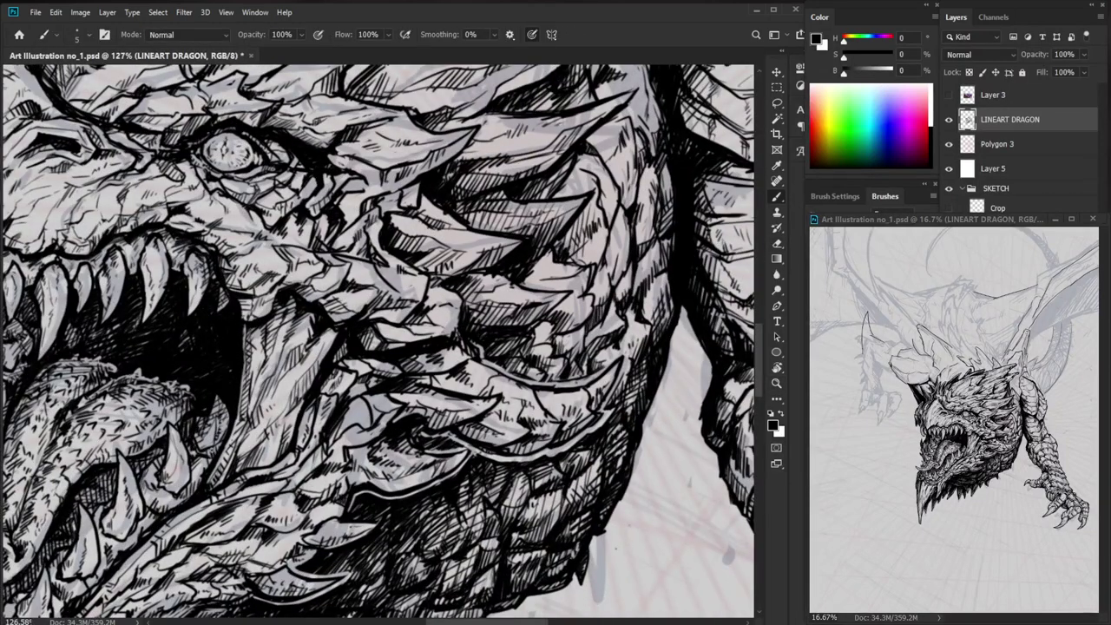
{"action": "left_click_drag", "start_coordinate": [224, 426], "coordinate": [218, 416]}
{"action": "mouse_move", "coordinate": [224, 436]}
{"action": "left_mouse_down"}
{"action": "mouse_move", "coordinate": [219, 419]}
{"action": "mouse_move", "coordinate": [227, 422]}
{"action": "left_mouse_up"}
- Erase excess ink on the outer side of the upper arm and redraw its contour with heavier strokes
{"action": "key", "text": "z"}
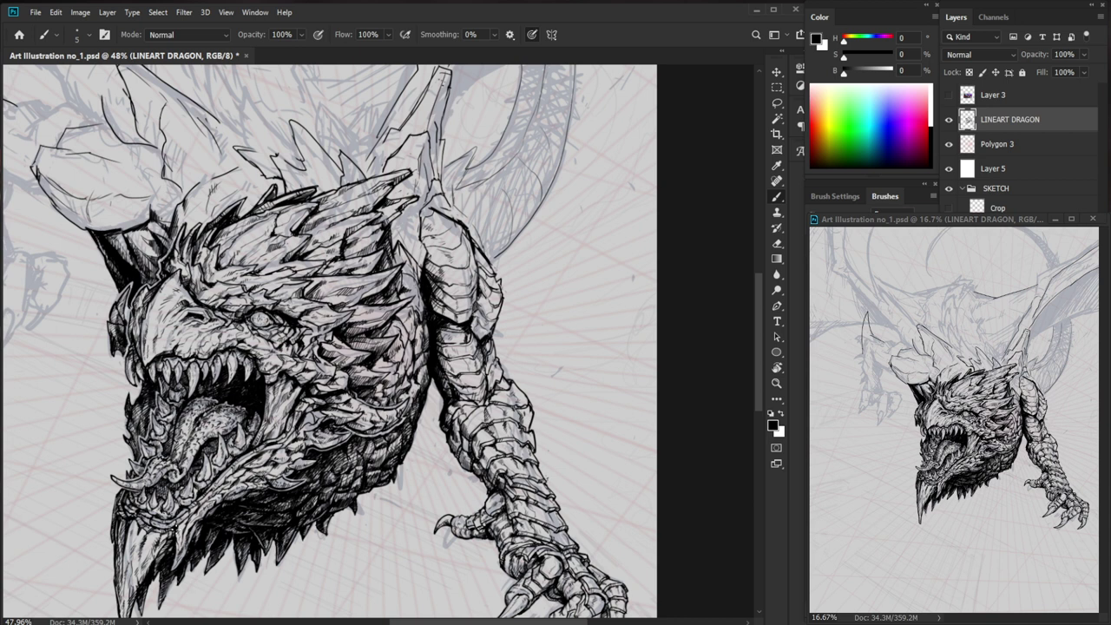
{"action": "key", "text": "ctrl+space"}
{"action": "mouse_move", "coordinate": [411, 411]}
{"action": "left_mouse_down"}
{"action": "mouse_move", "coordinate": [486, 411]}
{"action": "mouse_move", "coordinate": [398, 412]}
{"action": "mouse_move", "coordinate": [408, 399]}
{"action": "mouse_move", "coordinate": [416, 432]}
{"action": "mouse_move", "coordinate": [376, 482]}
{"action": "left_mouse_up"}
{"action": "key", "text": "ctrl+space"}
{"action": "left_click_drag", "start_coordinate": [438, 471], "coordinate": [345, 471]}
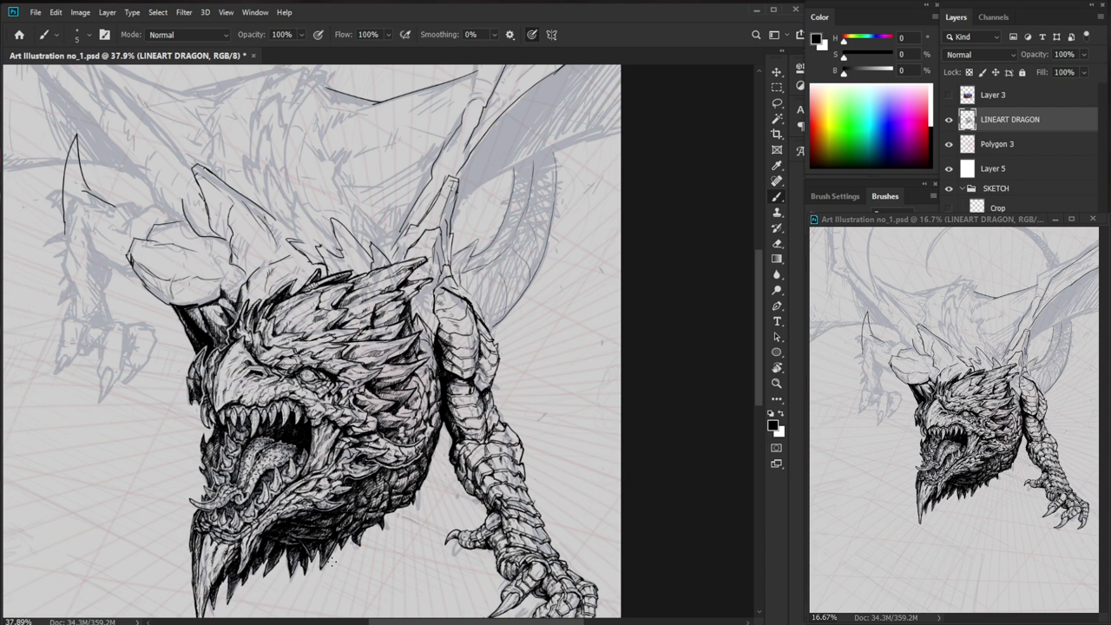
{"action": "key", "text": "z"}
{"action": "left_click_drag", "start_coordinate": [513, 347], "coordinate": [578, 325]}
{"action": "key", "text": "e"}
{"action": "mouse_move", "coordinate": [465, 360]}
{"action": "left_mouse_down"}
{"action": "mouse_move", "coordinate": [451, 324]}
{"action": "mouse_move", "coordinate": [464, 366]}
{"action": "mouse_move", "coordinate": [453, 347]}
{"action": "mouse_move", "coordinate": [451, 360]}
{"action": "left_mouse_up"}
{"action": "key", "text": "b"}
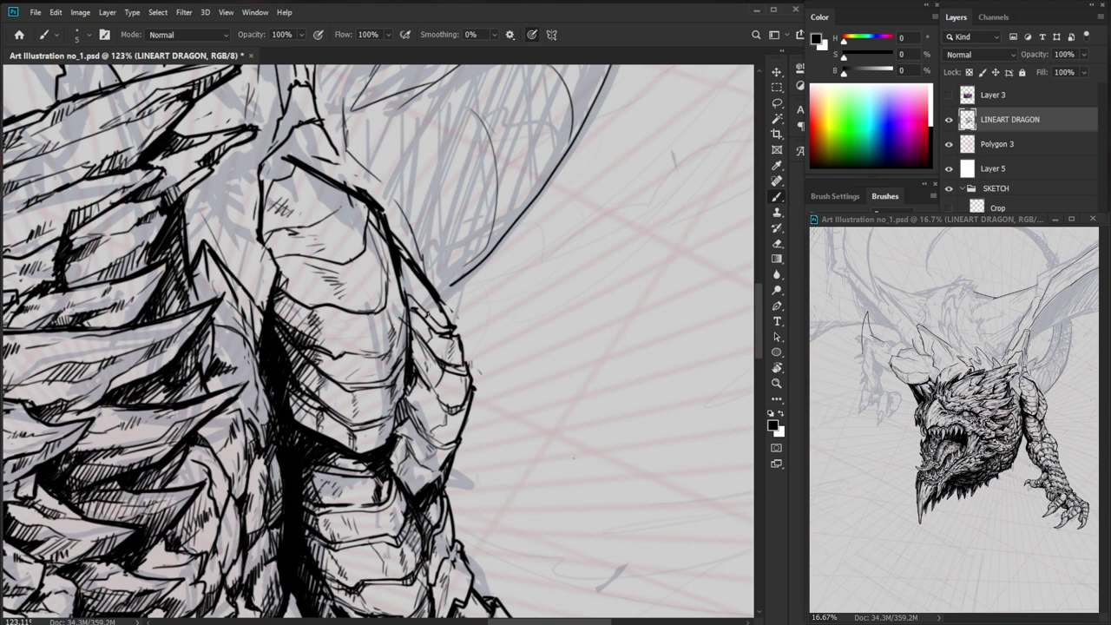
{"action": "left_click_drag", "start_coordinate": [400, 278], "coordinate": [403, 298]}
{"action": "mouse_move", "coordinate": [402, 256]}
{"action": "left_mouse_down"}
{"action": "mouse_move", "coordinate": [420, 286]}
{"action": "mouse_move", "coordinate": [411, 311]}
{"action": "mouse_move", "coordinate": [429, 351]}
{"action": "left_mouse_up"}
- Refine the outer plate lines between the upper arm and the elbow with the brush and eraser
{"action": "left_click_drag", "start_coordinate": [496, 339], "coordinate": [408, 338]}
{"action": "left_click_drag", "start_coordinate": [599, 364], "coordinate": [574, 392]}
{"action": "left_click_drag", "start_coordinate": [503, 395], "coordinate": [573, 394]}
{"action": "mouse_move", "coordinate": [468, 365]}
{"action": "left_mouse_down"}
{"action": "mouse_move", "coordinate": [460, 410]}
{"action": "mouse_move", "coordinate": [444, 413]}
{"action": "left_mouse_up"}
{"action": "scroll", "coordinate": [495, 391], "scroll_direction": "down", "scroll_amount": 2}
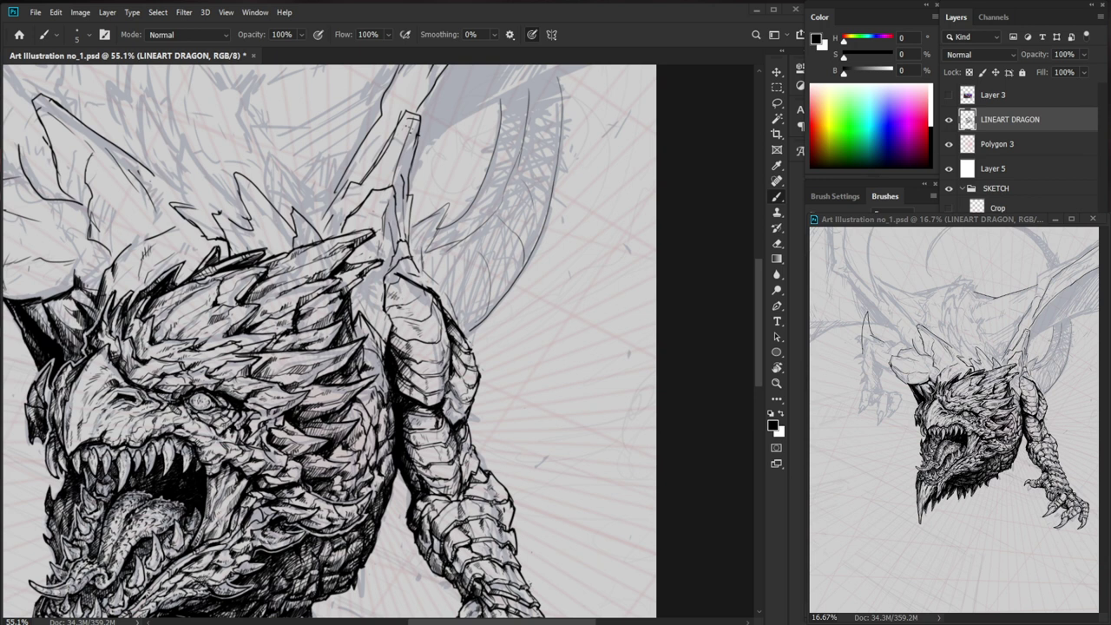
{"action": "key", "text": "z"}
{"action": "left_click_drag", "start_coordinate": [419, 425], "coordinate": [486, 424]}
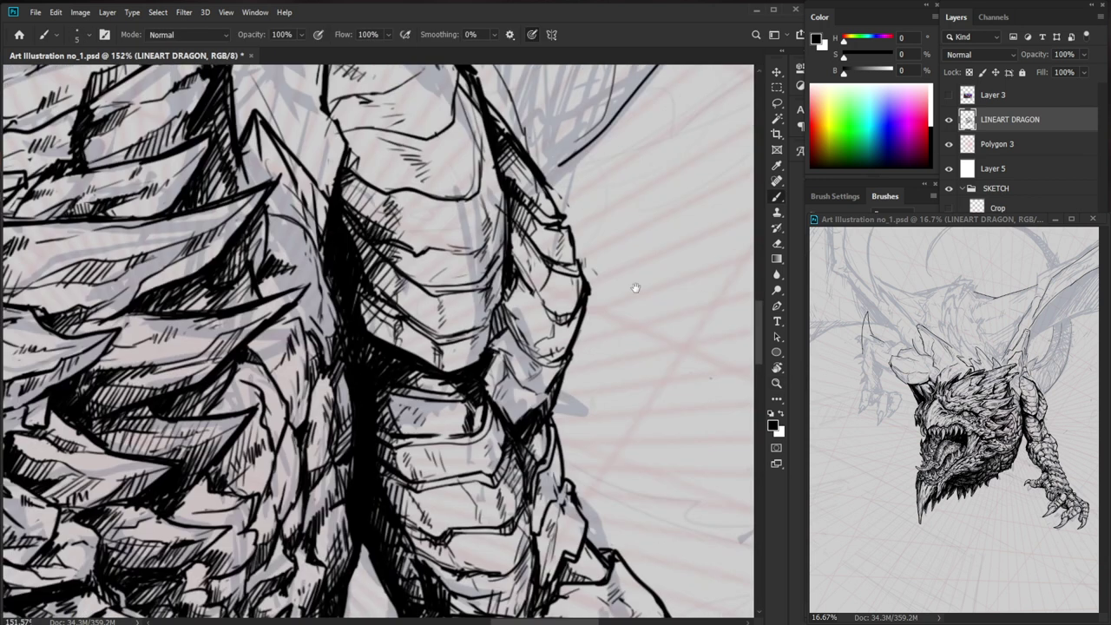
{"action": "left_click_drag", "start_coordinate": [640, 290], "coordinate": [533, 404]}
{"action": "key", "text": "e"}
{"action": "key", "text": "b"}
{"action": "mouse_move", "coordinate": [471, 344]}
{"action": "left_mouse_down"}
{"action": "mouse_move", "coordinate": [461, 346]}
{"action": "mouse_move", "coordinate": [501, 416]}
{"action": "left_mouse_up"}
{"action": "key", "text": "z"}
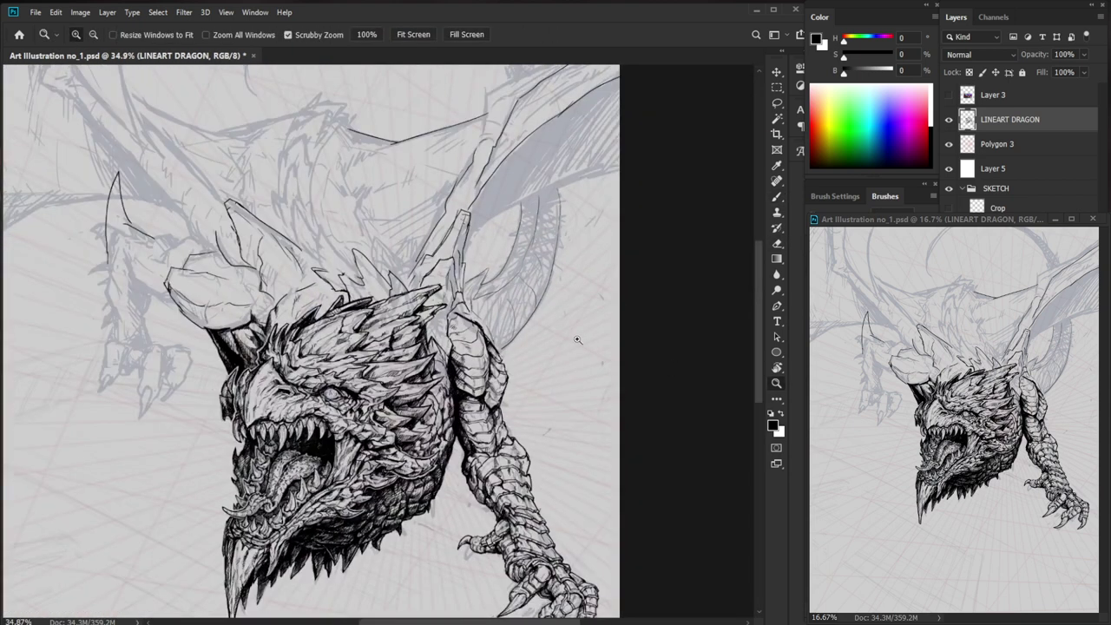
- Erase stray marks around the shoulder and upper arm and ink the lines again
{"action": "left_click_drag", "start_coordinate": [578, 340], "coordinate": [608, 341]}
{"action": "key", "text": "b"}
{"action": "left_click_drag", "start_coordinate": [473, 368], "coordinate": [488, 368]}
{"action": "key", "text": "e"}
{"action": "left_click_drag", "start_coordinate": [439, 336], "coordinate": [451, 361]}
{"action": "key", "text": "b"}
{"action": "key", "text": "z"}
{"action": "left_click_drag", "start_coordinate": [529, 342], "coordinate": [513, 345]}
{"action": "key", "text": "b"}
{"action": "left_click_drag", "start_coordinate": [534, 348], "coordinate": [487, 463]}
{"action": "left_click_drag", "start_coordinate": [412, 348], "coordinate": [425, 431]}
{"action": "key", "text": "z"}
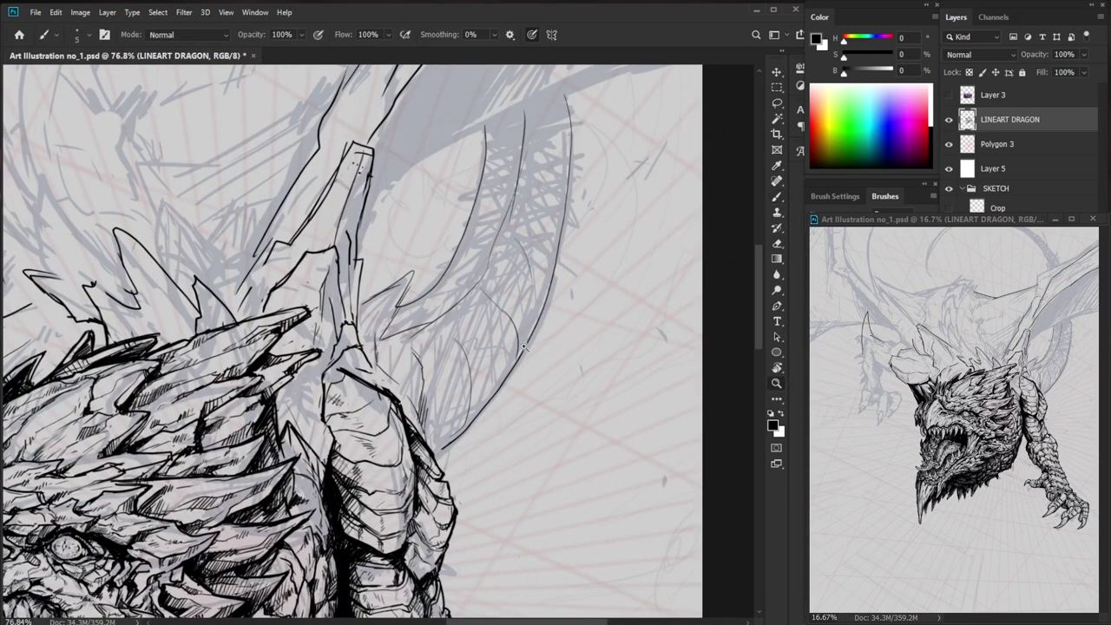
- Ink a short stroke on the wing bone above the shoulder and erase the excess line
{"action": "left_click_drag", "start_coordinate": [563, 388], "coordinate": [544, 388]}
{"action": "left_click_drag", "start_coordinate": [477, 227], "coordinate": [487, 228]}
{"action": "key", "text": "b"}
{"action": "key", "text": "e"}
{"action": "key", "text": "b"}
{"action": "left_click_drag", "start_coordinate": [438, 265], "coordinate": [395, 338]}
{"action": "left_click_drag", "start_coordinate": [425, 291], "coordinate": [415, 298]}
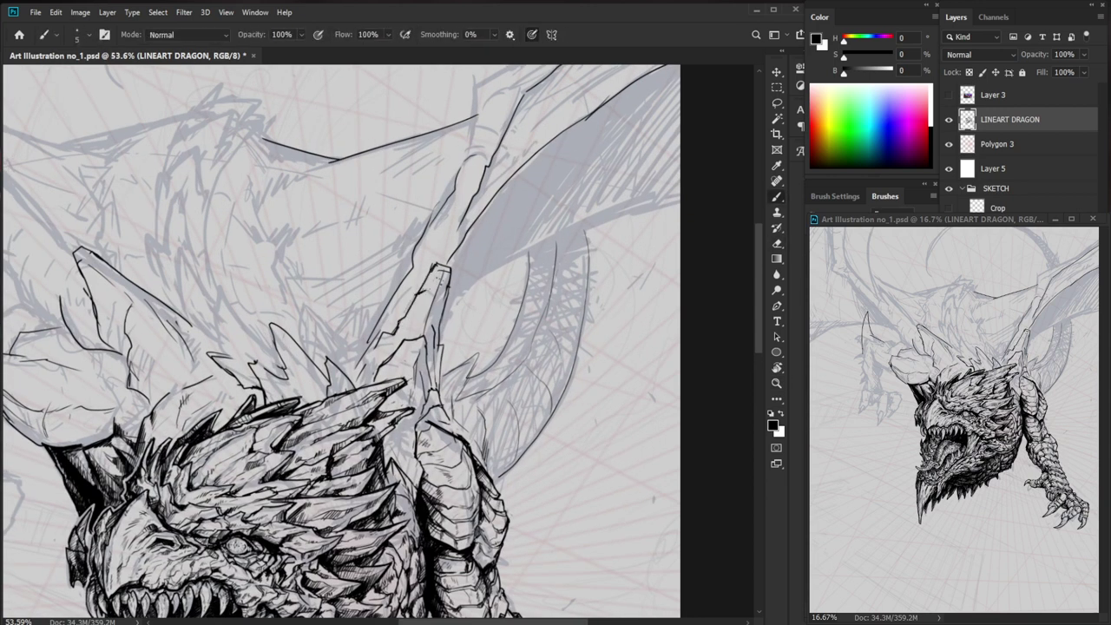
{"action": "key", "text": "e"}
{"action": "left_click_drag", "start_coordinate": [428, 290], "coordinate": [437, 296]}
{"action": "key", "text": "z"}
{"action": "left_click_drag", "start_coordinate": [491, 318], "coordinate": [454, 418]}
{"action": "left_click_drag", "start_coordinate": [600, 506], "coordinate": [535, 486]}
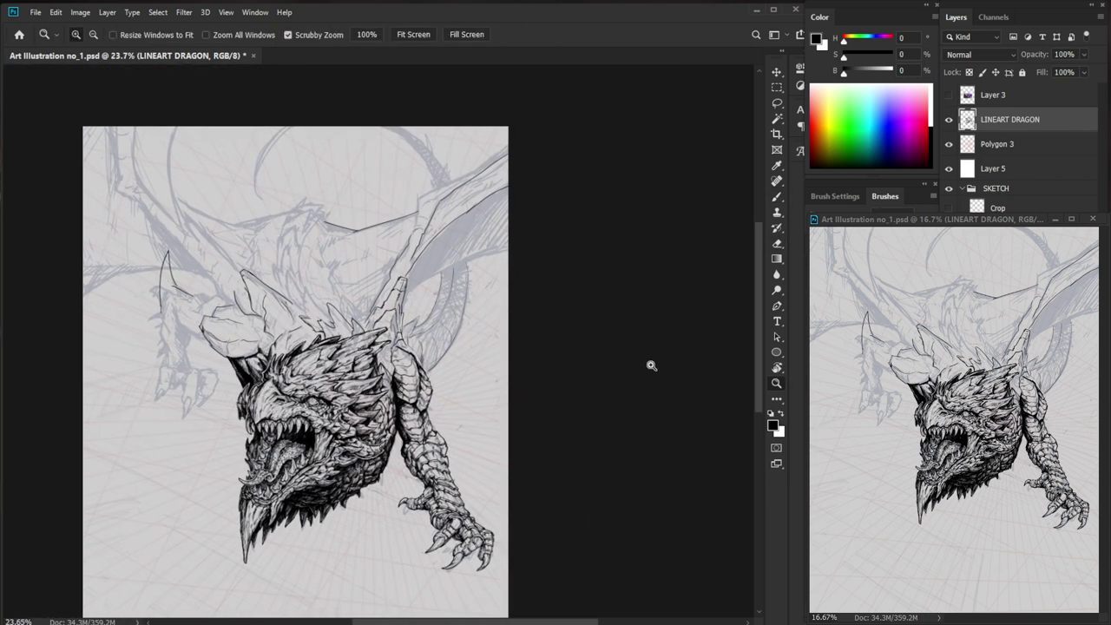
- Hatch the shaded strip between the main plates and the outer plates of the upper arm
{"action": "left_click_drag", "start_coordinate": [395, 444], "coordinate": [448, 444]}
{"action": "scroll", "coordinate": [446, 443], "scroll_direction": "up", "scroll_amount": 2}
{"action": "key", "text": "b"}
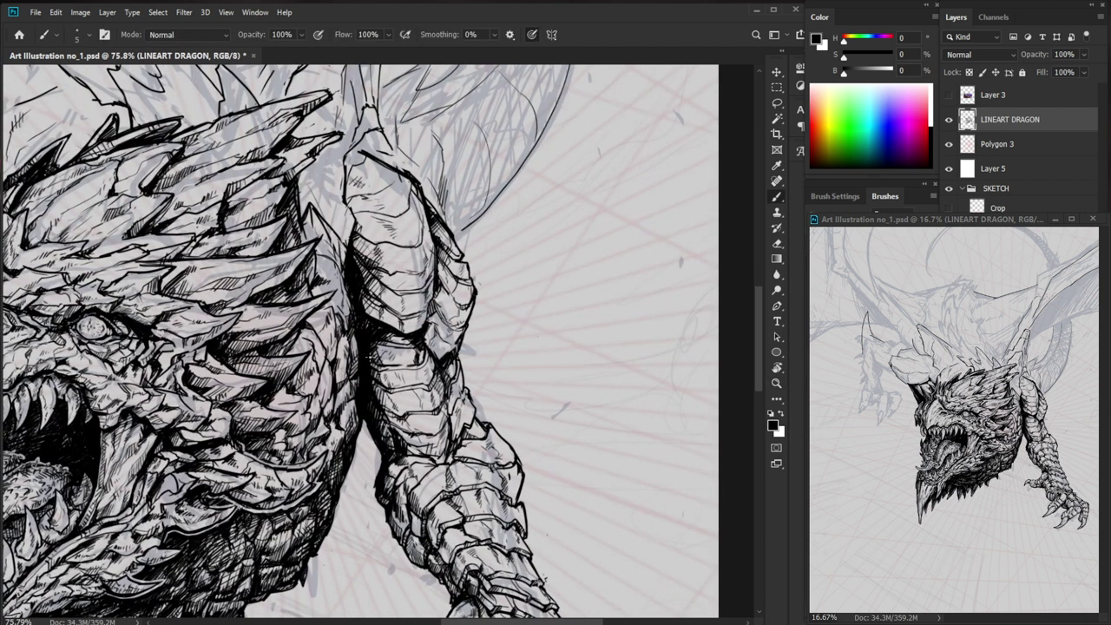
{"action": "mouse_move", "coordinate": [408, 351]}
{"action": "left_mouse_down"}
{"action": "mouse_move", "coordinate": [417, 366]}
{"action": "mouse_move", "coordinate": [407, 345]}
{"action": "left_mouse_up"}
{"action": "left_click_drag", "start_coordinate": [403, 340], "coordinate": [416, 355]}
{"action": "mouse_move", "coordinate": [410, 350]}
{"action": "left_mouse_down"}
{"action": "mouse_move", "coordinate": [420, 377]}
{"action": "mouse_move", "coordinate": [423, 362]}
{"action": "mouse_move", "coordinate": [430, 369]}
{"action": "left_mouse_up"}
{"action": "scroll", "coordinate": [467, 326], "scroll_direction": "up", "scroll_amount": 1}
{"action": "mouse_move", "coordinate": [440, 355]}
{"action": "left_mouse_down"}
{"action": "mouse_move", "coordinate": [433, 369]}
{"action": "mouse_move", "coordinate": [449, 354]}
{"action": "left_mouse_up"}
{"action": "mouse_move", "coordinate": [449, 347]}
{"action": "left_mouse_down"}
{"action": "mouse_move", "coordinate": [430, 348]}
{"action": "mouse_move", "coordinate": [445, 357]}
{"action": "left_mouse_up"}
{"action": "left_click_drag", "start_coordinate": [446, 338], "coordinate": [430, 353]}
- Deepen the shading with hatch strokes on the inner edge and lower plates of the upper arm
{"action": "mouse_move", "coordinate": [502, 321]}
{"action": "left_mouse_down"}
{"action": "mouse_move", "coordinate": [481, 380]}
{"action": "mouse_move", "coordinate": [434, 389]}
{"action": "left_mouse_up"}
{"action": "left_click_drag", "start_coordinate": [439, 386], "coordinate": [419, 385]}
{"action": "left_click_drag", "start_coordinate": [429, 375], "coordinate": [424, 380]}
{"action": "mouse_move", "coordinate": [437, 368]}
{"action": "left_mouse_down"}
{"action": "mouse_move", "coordinate": [428, 380]}
{"action": "mouse_move", "coordinate": [405, 371]}
{"action": "left_mouse_up"}
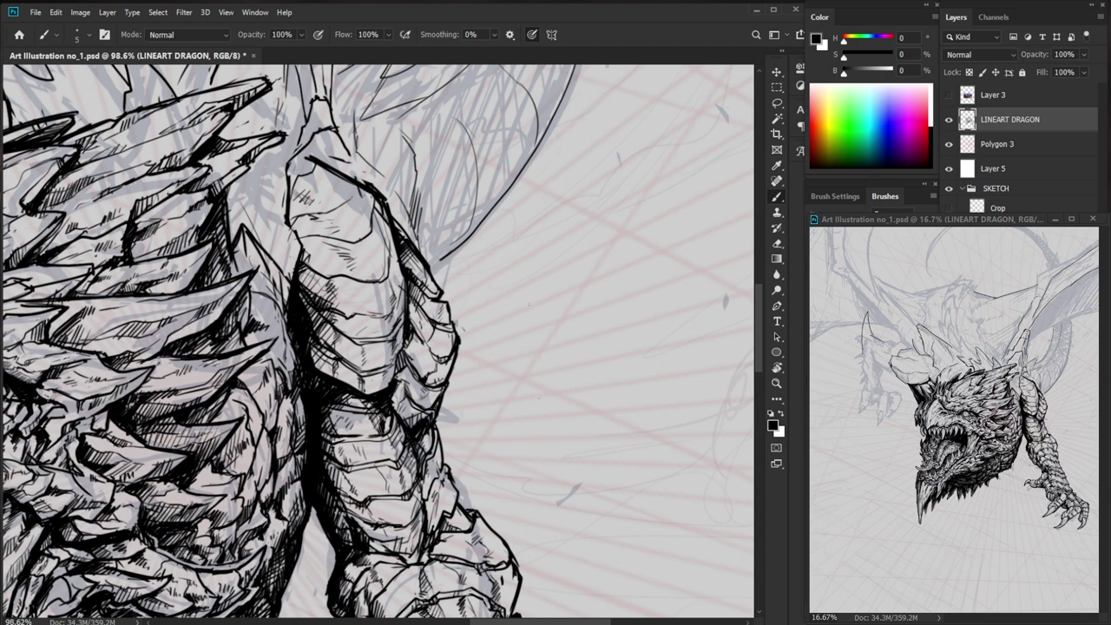
{"action": "left_click_drag", "start_coordinate": [302, 266], "coordinate": [303, 289]}
- Ink the neck contour between the head's rear spikes and the top of the arm
{"action": "key", "text": "z"}
{"action": "mouse_move", "coordinate": [423, 269]}
{"action": "left_mouse_down"}
{"action": "mouse_move", "coordinate": [389, 286]}
{"action": "mouse_move", "coordinate": [418, 232]}
{"action": "mouse_move", "coordinate": [461, 233]}
{"action": "left_mouse_up"}
{"action": "key", "text": "b"}
{"action": "left_click_drag", "start_coordinate": [364, 308], "coordinate": [338, 229]}
{"action": "left_click_drag", "start_coordinate": [451, 184], "coordinate": [516, 313]}
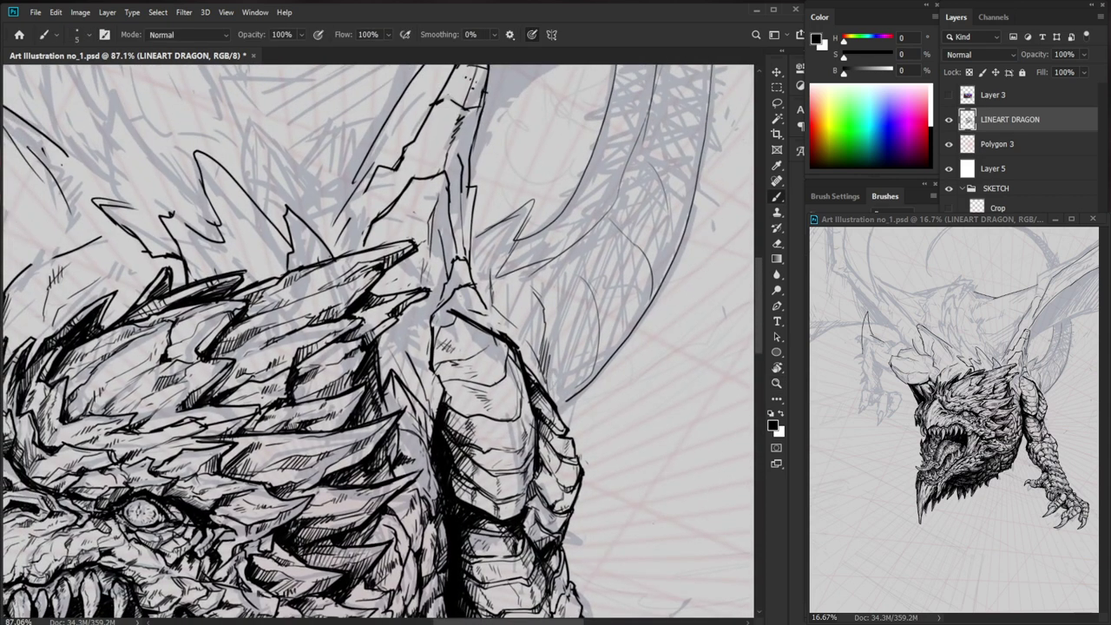
{"action": "left_click_drag", "start_coordinate": [427, 404], "coordinate": [397, 320]}
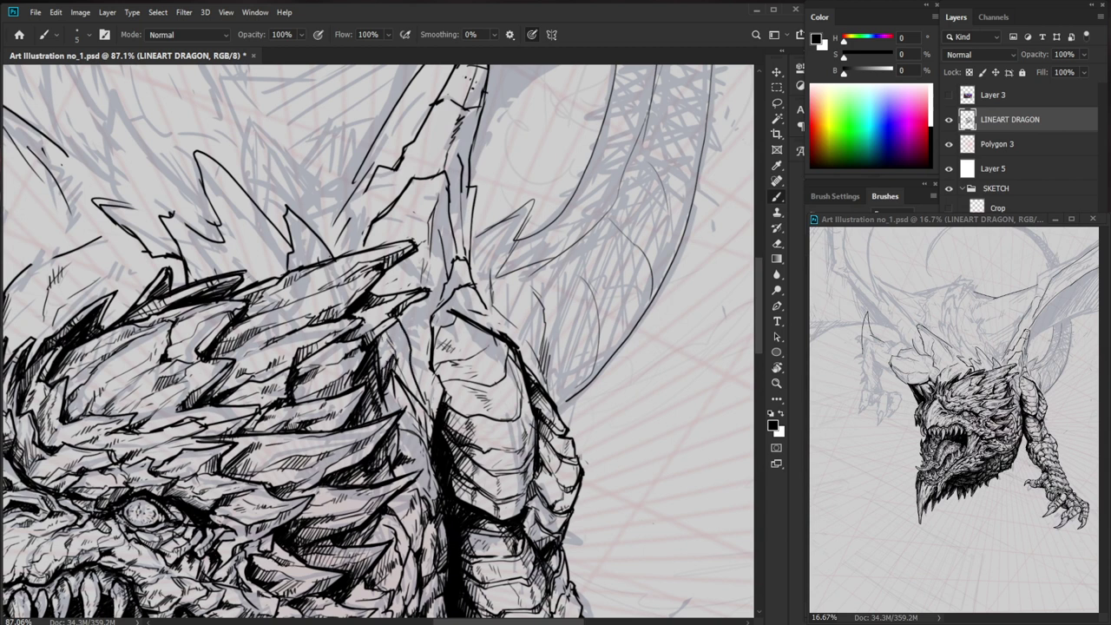
- Ink a short stroke at the base of the long scale behind the dragon's brow
{"action": "scroll", "coordinate": [467, 336], "scroll_direction": "down", "scroll_amount": 3}
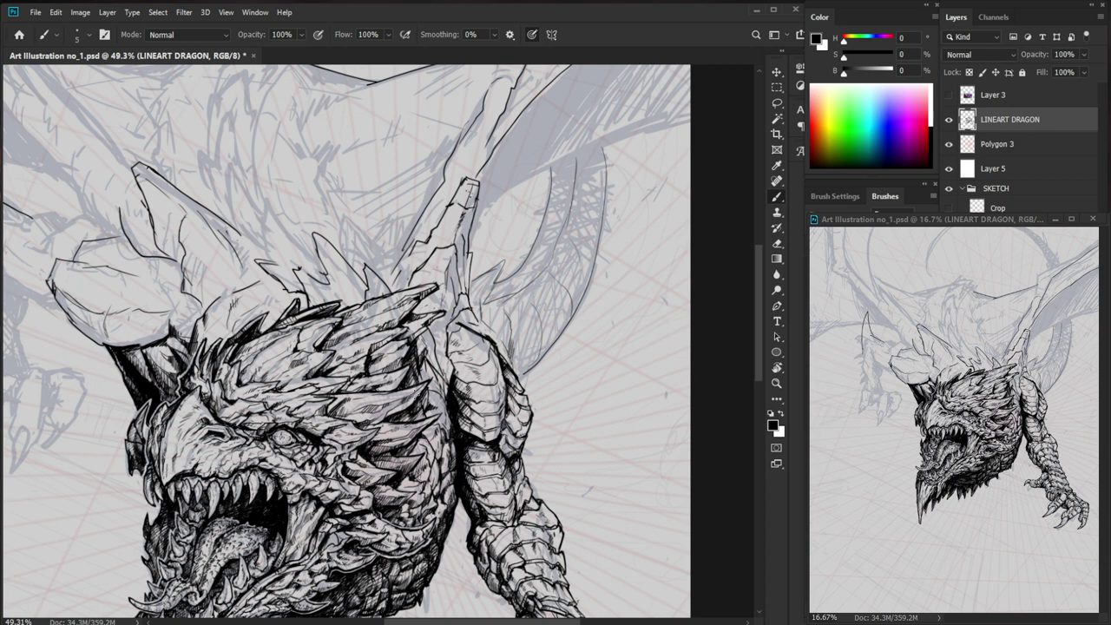
{"action": "key", "text": "ctrl+space"}
{"action": "left_click_drag", "start_coordinate": [335, 421], "coordinate": [408, 420]}
{"action": "left_click_drag", "start_coordinate": [318, 390], "coordinate": [321, 410]}
{"action": "key", "text": "e"}
{"action": "key", "text": "b"}
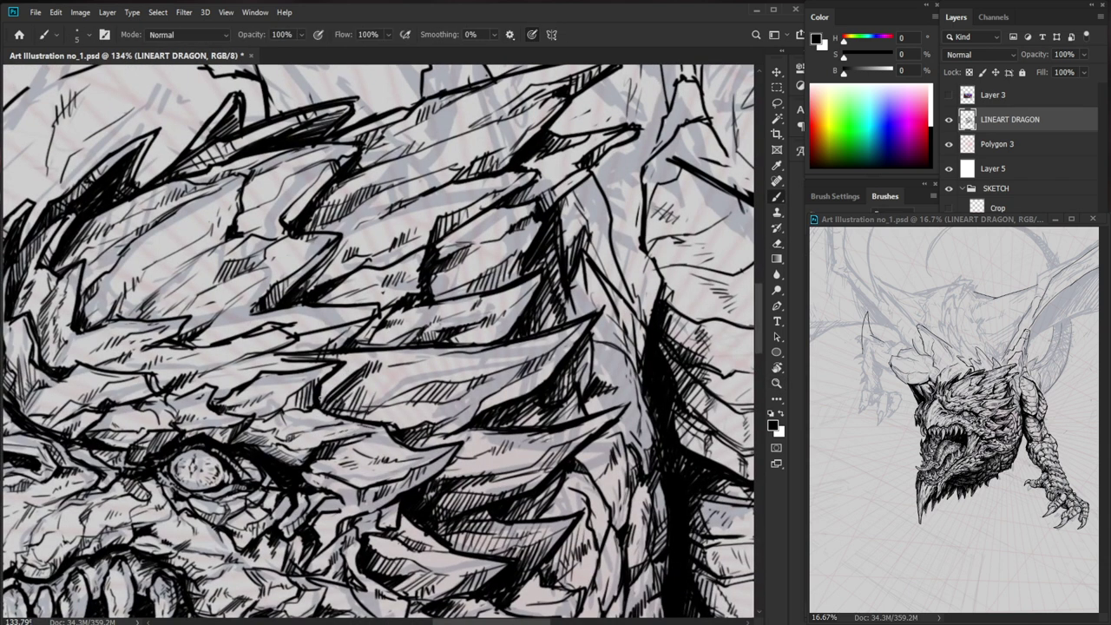
- Reduce the eraser size to 15 and refine the lines where the brow scales meet the long scale
{"action": "key", "text": "e"}
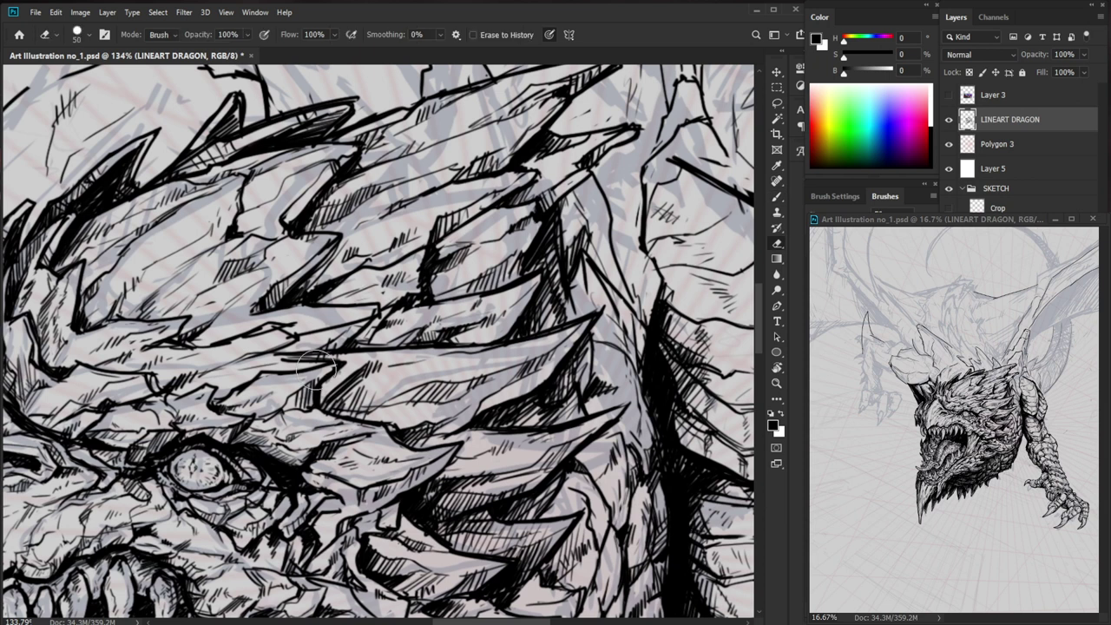
{"action": "key", "text": "bracketleft"}
{"action": "key", "text": "bracketleft"}
{"action": "key", "text": "bracketleft"}
{"action": "key", "text": "bracketleft"}
{"action": "key", "text": "bracketleft"}
{"action": "key", "text": "b"}
{"action": "left_click_drag", "start_coordinate": [327, 365], "coordinate": [344, 360]}
{"action": "mouse_move", "coordinate": [320, 393]}
{"action": "left_mouse_down"}
{"action": "mouse_move", "coordinate": [344, 373]}
{"action": "mouse_move", "coordinate": [267, 369]}
{"action": "mouse_move", "coordinate": [315, 365]}
{"action": "mouse_move", "coordinate": [280, 385]}
{"action": "mouse_move", "coordinate": [278, 364]}
{"action": "mouse_move", "coordinate": [302, 355]}
{"action": "mouse_move", "coordinate": [247, 372]}
{"action": "mouse_move", "coordinate": [260, 364]}
{"action": "left_mouse_up"}
{"action": "key", "text": "e"}
{"action": "key", "text": "b"}
- Add small detail strokes to the scales on the dragon's face
{"action": "key", "text": "ctrl+space"}
{"action": "key", "text": "e"}
{"action": "key", "text": "b"}
{"action": "key", "text": "ctrl+space"}
{"action": "left_click_drag", "start_coordinate": [342, 347], "coordinate": [312, 474]}
{"action": "left_click_drag", "start_coordinate": [606, 427], "coordinate": [525, 384]}
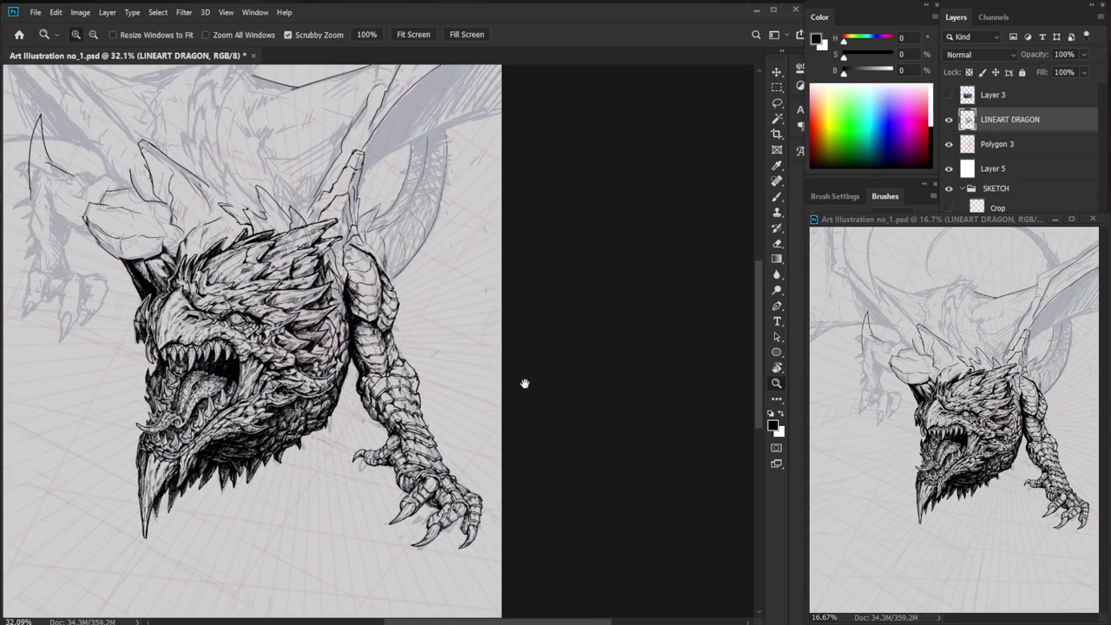
{"action": "key", "text": "ctrl+space"}
{"action": "left_click_drag", "start_coordinate": [244, 298], "coordinate": [286, 299]}
{"action": "left_click_drag", "start_coordinate": [232, 326], "coordinate": [243, 317]}
{"action": "mouse_move", "coordinate": [312, 311]}
{"action": "left_mouse_down"}
{"action": "mouse_move", "coordinate": [336, 303]}
{"action": "mouse_move", "coordinate": [303, 304]}
{"action": "left_mouse_up"}
- Trim stray line edges from the scales on the outer side of the dragon's elbow
{"action": "key", "text": "ctrl+space"}
{"action": "left_click_drag", "start_coordinate": [592, 447], "coordinate": [536, 474]}
{"action": "left_click_drag", "start_coordinate": [617, 379], "coordinate": [517, 407]}
{"action": "key", "text": "ctrl+space"}
{"action": "left_click_drag", "start_coordinate": [459, 452], "coordinate": [486, 424]}
{"action": "left_click_drag", "start_coordinate": [390, 371], "coordinate": [402, 388]}
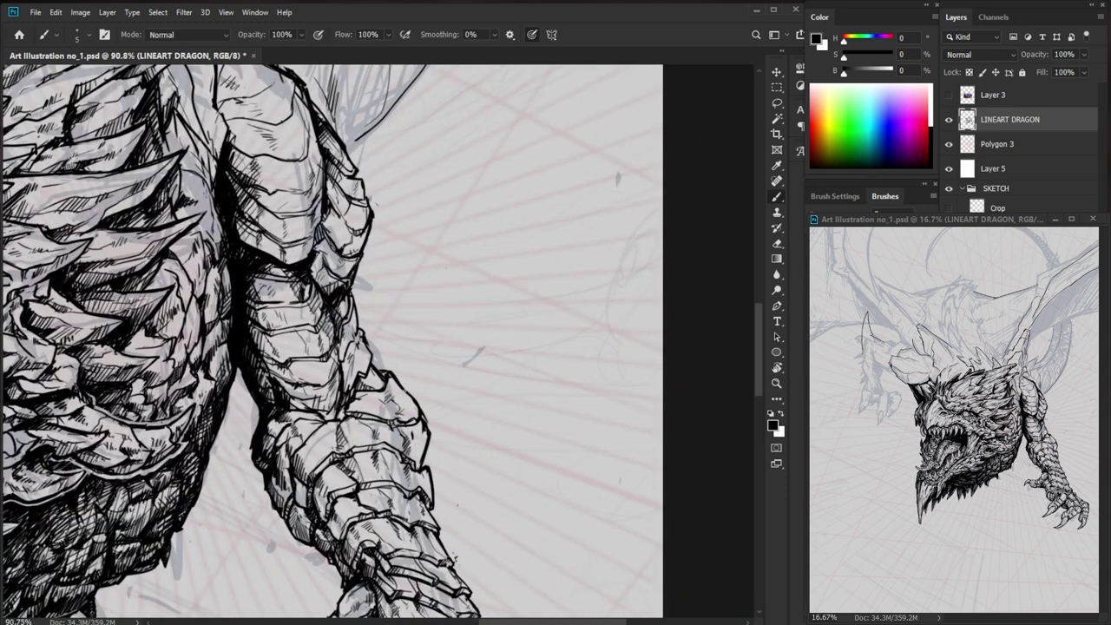
{"action": "key", "text": "e"}
{"action": "key", "text": "b"}
{"action": "key", "text": "e"}
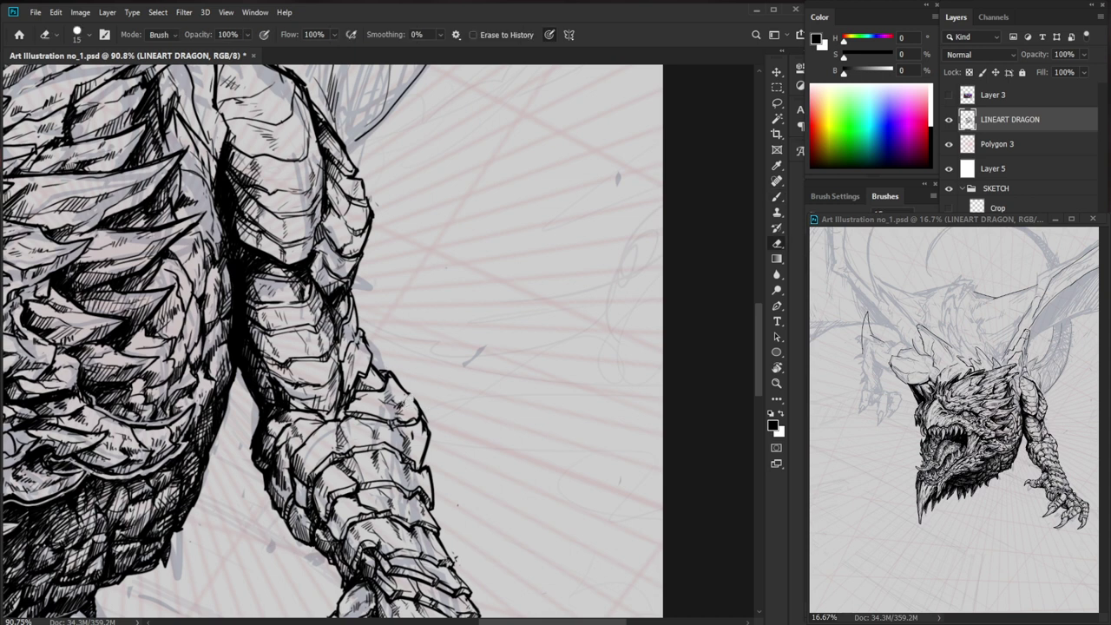
{"action": "key", "text": "b"}
{"action": "key", "text": "e"}
{"action": "key", "text": "b"}
{"action": "key", "text": "e"}
{"action": "left_click", "coordinate": [421, 411]}
- Re-ink the trimmed scale edges at the dragon's elbow with short strokes
{"action": "key", "text": "b"}
{"action": "left_click_drag", "start_coordinate": [410, 401], "coordinate": [416, 408]}
{"action": "key", "text": "e"}
{"action": "key", "text": "e"}
{"action": "key", "text": "b"}
{"action": "key", "text": "e"}
{"action": "key", "text": "b"}
{"action": "left_click_drag", "start_coordinate": [480, 413], "coordinate": [391, 414]}
{"action": "left_click_drag", "start_coordinate": [468, 491], "coordinate": [595, 419]}
{"action": "scroll", "coordinate": [596, 419], "scroll_direction": "down", "scroll_amount": 2}
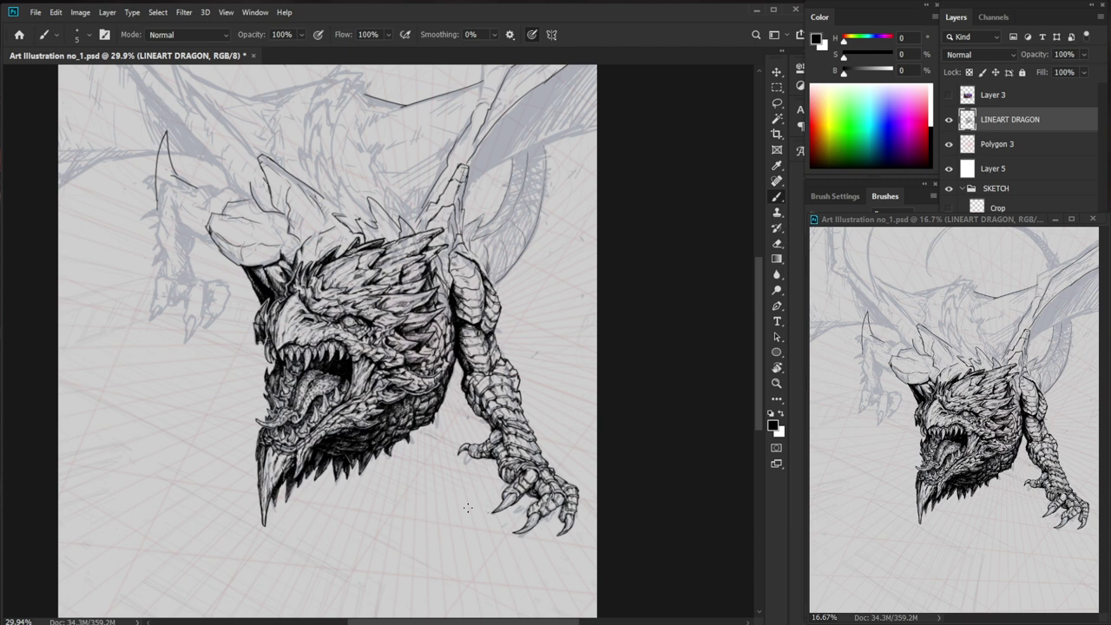
- Ink the small spike and inner contours of the curved form behind the dragon's shoulder
{"action": "key", "text": "z"}
{"action": "left_click_drag", "start_coordinate": [508, 251], "coordinate": [495, 410]}
{"action": "key", "text": "space"}
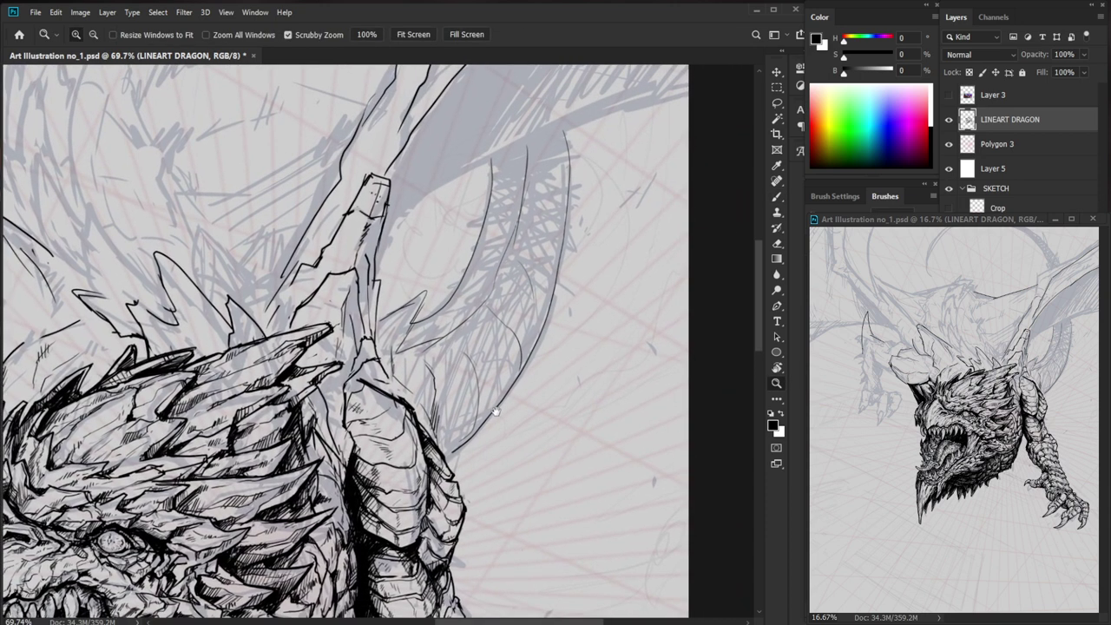
{"action": "scroll", "coordinate": [392, 408], "scroll_direction": "up", "scroll_amount": 2}
{"action": "key", "text": "b"}
{"action": "mouse_move", "coordinate": [403, 397]}
{"action": "left_mouse_down"}
{"action": "mouse_move", "coordinate": [331, 429]}
{"action": "mouse_move", "coordinate": [351, 431]}
{"action": "mouse_move", "coordinate": [337, 436]}
{"action": "left_mouse_up"}
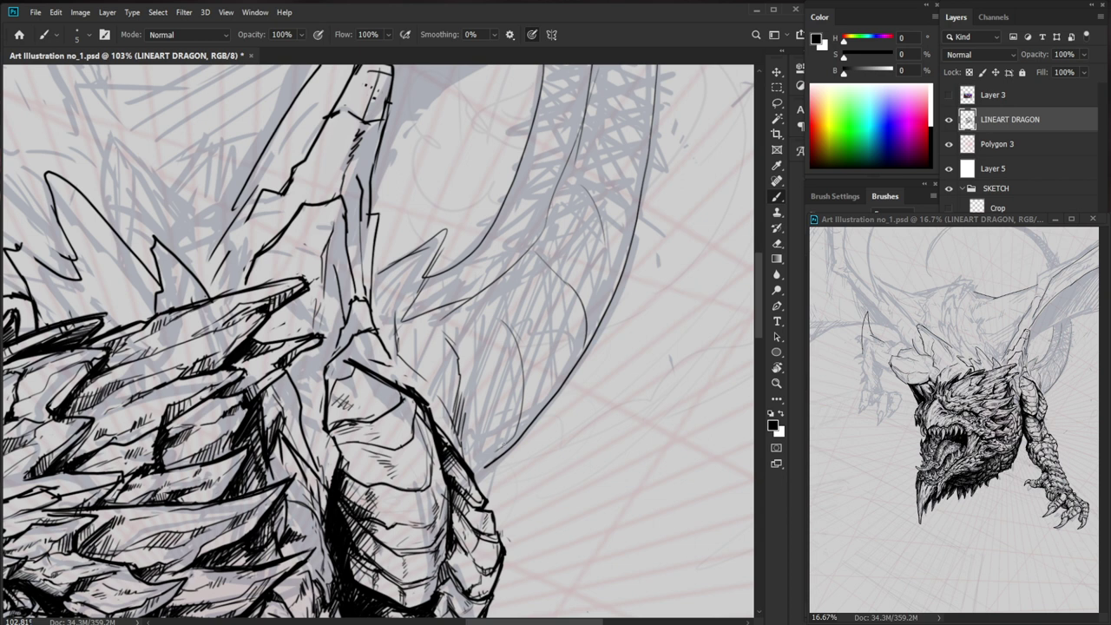
{"action": "left_click_drag", "start_coordinate": [553, 382], "coordinate": [575, 382]}
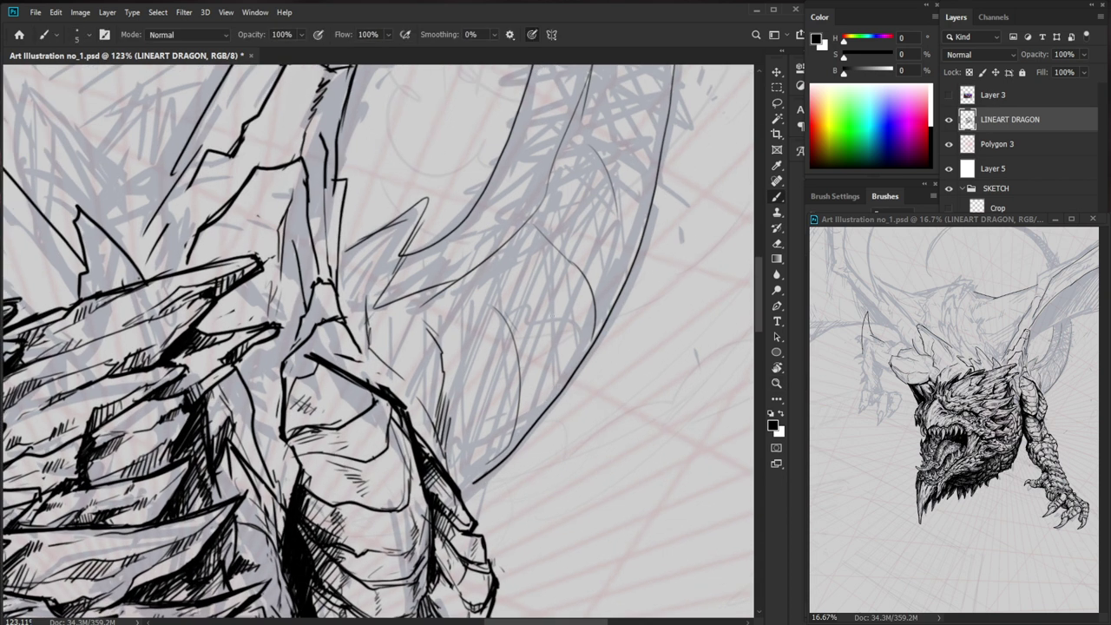
{"action": "mouse_move", "coordinate": [493, 263]}
{"action": "left_mouse_down"}
{"action": "mouse_move", "coordinate": [497, 311]}
{"action": "mouse_move", "coordinate": [528, 374]}
{"action": "mouse_move", "coordinate": [516, 413]}
{"action": "mouse_move", "coordinate": [526, 370]}
{"action": "mouse_move", "coordinate": [518, 400]}
{"action": "mouse_move", "coordinate": [486, 430]}
{"action": "mouse_move", "coordinate": [566, 419]}
{"action": "left_mouse_up"}
- Erase and strengthen the inner contour line of the curved form just behind the upper arm
{"action": "key", "text": "e"}
{"action": "key", "text": "b"}
{"action": "key", "text": "e"}
{"action": "mouse_move", "coordinate": [465, 391]}
{"action": "left_mouse_down"}
{"action": "mouse_move", "coordinate": [465, 441]}
{"action": "mouse_move", "coordinate": [475, 441]}
{"action": "left_mouse_up"}
{"action": "key", "text": "b"}
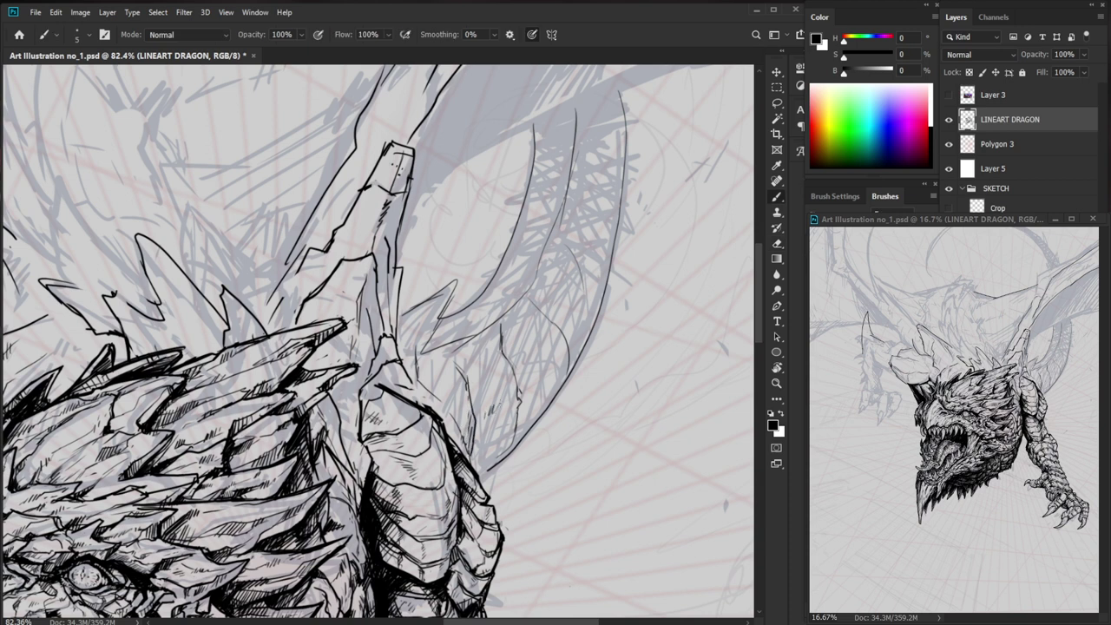
{"action": "key", "text": "ctrl+0"}
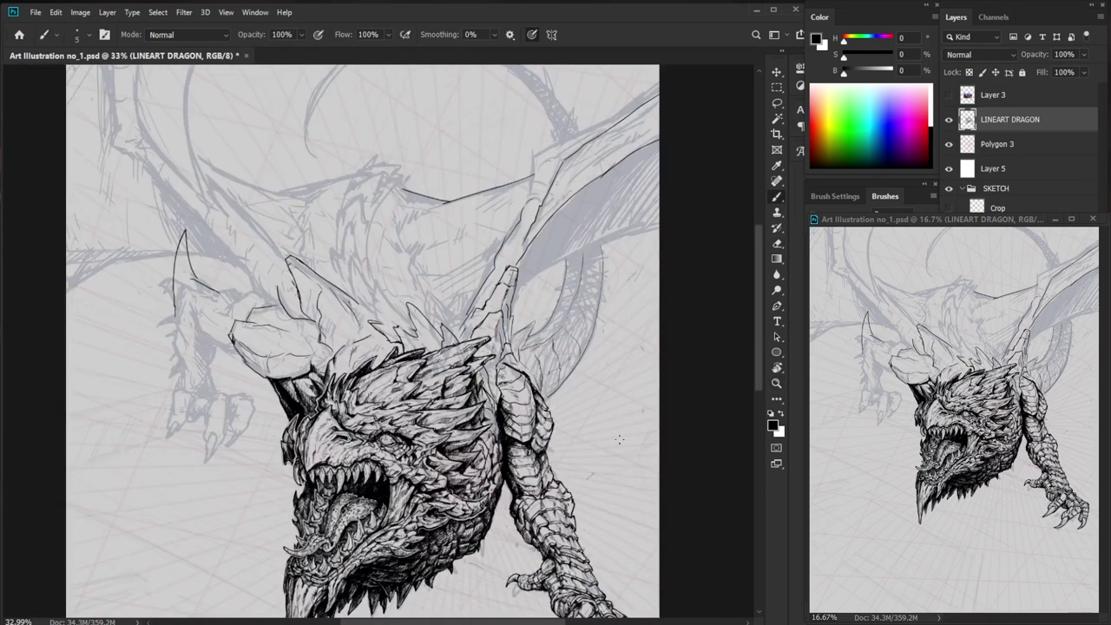
- Shade the lower edge of the curved form where it meets the back of the upper arm in black
{"action": "left_click_drag", "start_coordinate": [546, 286], "coordinate": [618, 286]}
{"action": "key", "text": "b"}
{"action": "left_click_drag", "start_coordinate": [649, 320], "coordinate": [595, 364]}
{"action": "mouse_move", "coordinate": [460, 424]}
{"action": "left_mouse_down"}
{"action": "mouse_move", "coordinate": [452, 438]}
{"action": "mouse_move", "coordinate": [527, 352]}
{"action": "left_mouse_up"}
{"action": "mouse_move", "coordinate": [436, 408]}
{"action": "left_mouse_down"}
{"action": "mouse_move", "coordinate": [488, 377]}
{"action": "mouse_move", "coordinate": [456, 410]}
{"action": "mouse_move", "coordinate": [471, 405]}
{"action": "mouse_move", "coordinate": [448, 412]}
{"action": "mouse_move", "coordinate": [462, 409]}
{"action": "mouse_move", "coordinate": [460, 426]}
{"action": "mouse_move", "coordinate": [497, 382]}
{"action": "left_mouse_up"}
{"action": "key", "text": "z"}
{"action": "left_click_drag", "start_coordinate": [552, 353], "coordinate": [499, 453]}
{"action": "left_click_drag", "start_coordinate": [582, 510], "coordinate": [561, 455]}
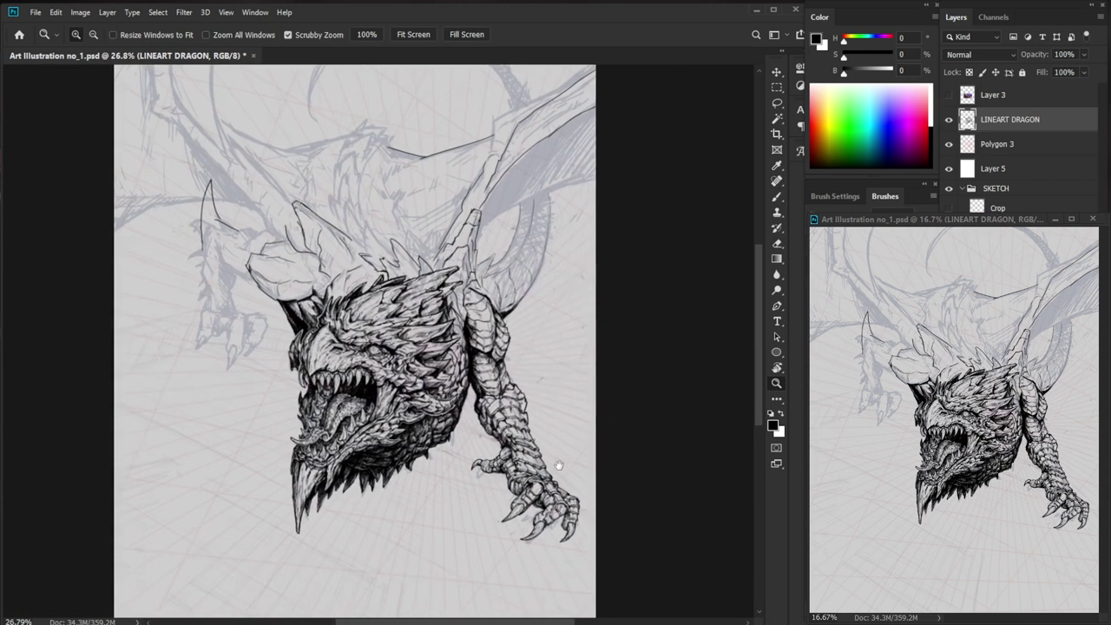
{"action": "left_click_drag", "start_coordinate": [537, 282], "coordinate": [533, 304]}
{"action": "key", "text": "b"}
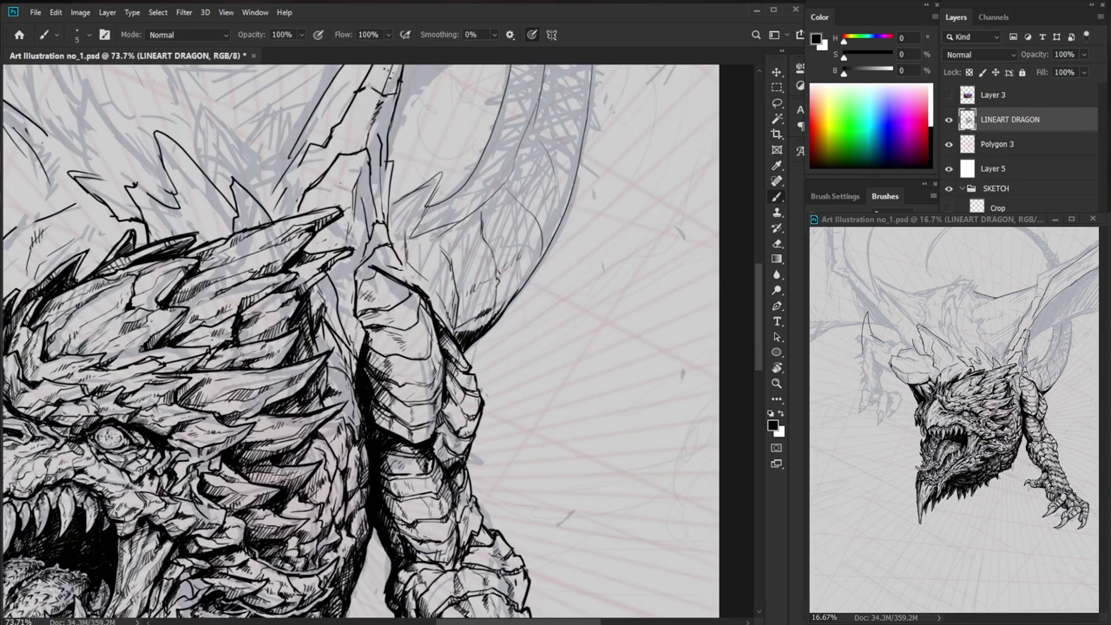
- Clean up the topmost shoulder plate and add short hatching strokes near its upper edge
{"action": "scroll", "coordinate": [395, 333], "scroll_direction": "up", "scroll_amount": 1}
{"action": "key", "text": "e"}
{"action": "left_click_drag", "start_coordinate": [387, 310], "coordinate": [365, 320]}
{"action": "key", "text": "b"}
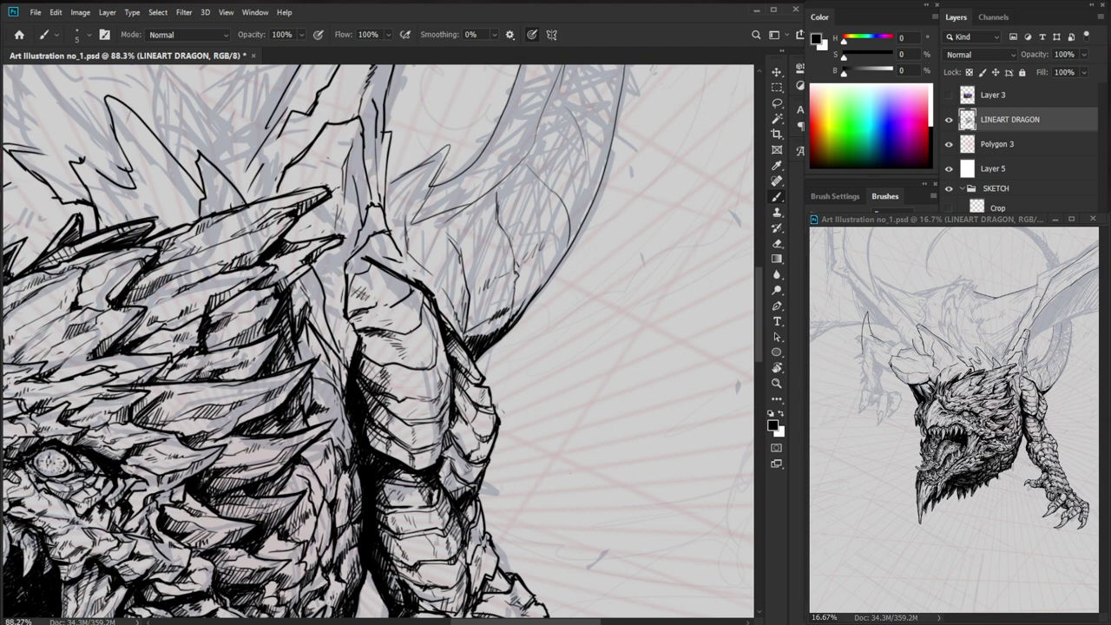
{"action": "key", "text": "e"}
{"action": "key", "text": "b"}
{"action": "left_click_drag", "start_coordinate": [359, 279], "coordinate": [353, 290]}
{"action": "left_click_drag", "start_coordinate": [362, 279], "coordinate": [357, 296]}
{"action": "left_click_drag", "start_coordinate": [369, 285], "coordinate": [360, 294]}
{"action": "key", "text": "e"}
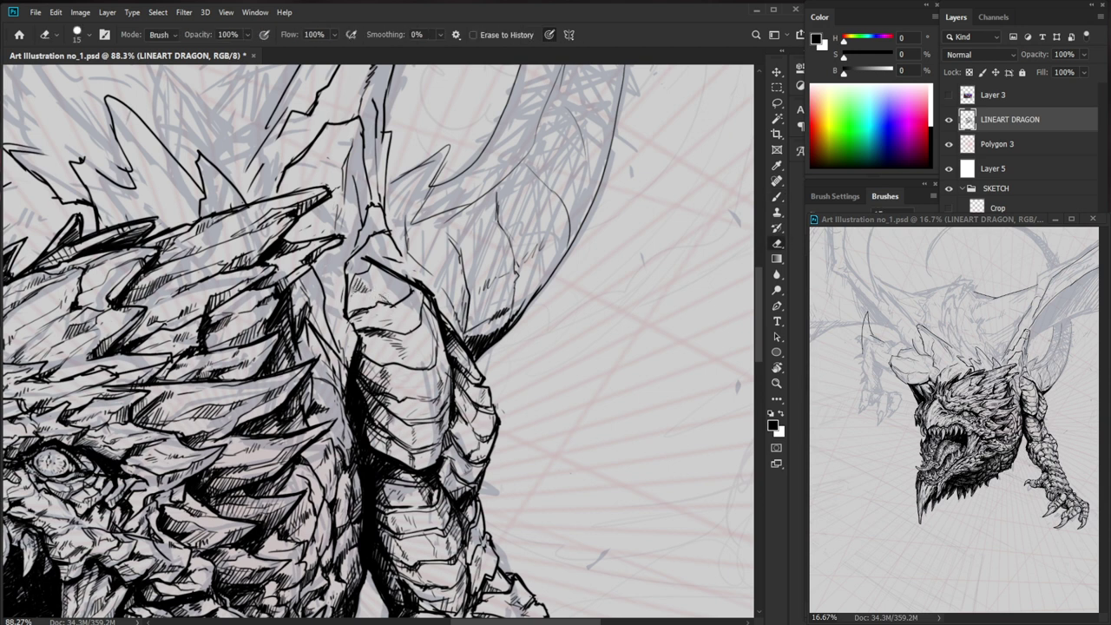
- Ink crease and hatching lines across the middle of the topmost shoulder plate, refining them with the eraser
{"action": "key", "text": "b"}
{"action": "left_click_drag", "start_coordinate": [388, 310], "coordinate": [409, 341]}
{"action": "key", "text": "e"}
{"action": "key", "text": "b"}
{"action": "key", "text": "e"}
{"action": "key", "text": "b"}
{"action": "mouse_move", "coordinate": [399, 331]}
{"action": "left_mouse_down"}
{"action": "mouse_move", "coordinate": [403, 345]}
{"action": "mouse_move", "coordinate": [391, 342]}
{"action": "mouse_move", "coordinate": [420, 316]}
{"action": "left_mouse_up"}
{"action": "key", "text": "e"}
{"action": "key", "text": "b"}
{"action": "left_click_drag", "start_coordinate": [427, 309], "coordinate": [421, 322]}
- Touch up the remaining small lines on the upper shoulder plates with alternating brush and eraser strokes
{"action": "key", "text": "z"}
{"action": "left_click_drag", "start_coordinate": [507, 337], "coordinate": [436, 409]}
{"action": "left_click_drag", "start_coordinate": [506, 337], "coordinate": [577, 339]}
{"action": "key", "text": "b"}
{"action": "mouse_move", "coordinate": [427, 305]}
{"action": "left_mouse_down"}
{"action": "mouse_move", "coordinate": [403, 351]}
{"action": "mouse_move", "coordinate": [355, 349]}
{"action": "left_mouse_up"}
{"action": "key", "text": "z"}
{"action": "mouse_move", "coordinate": [431, 326]}
{"action": "left_mouse_down"}
{"action": "mouse_move", "coordinate": [362, 328]}
{"action": "mouse_move", "coordinate": [479, 343]}
{"action": "left_mouse_up"}
{"action": "key", "text": "e"}
{"action": "left_click", "coordinate": [424, 315]}
{"action": "key", "text": "b"}
{"action": "left_click_drag", "start_coordinate": [434, 311], "coordinate": [420, 313]}
{"action": "key", "text": "z"}
{"action": "left_click_drag", "start_coordinate": [487, 314], "coordinate": [456, 314]}
{"action": "key", "text": "b"}
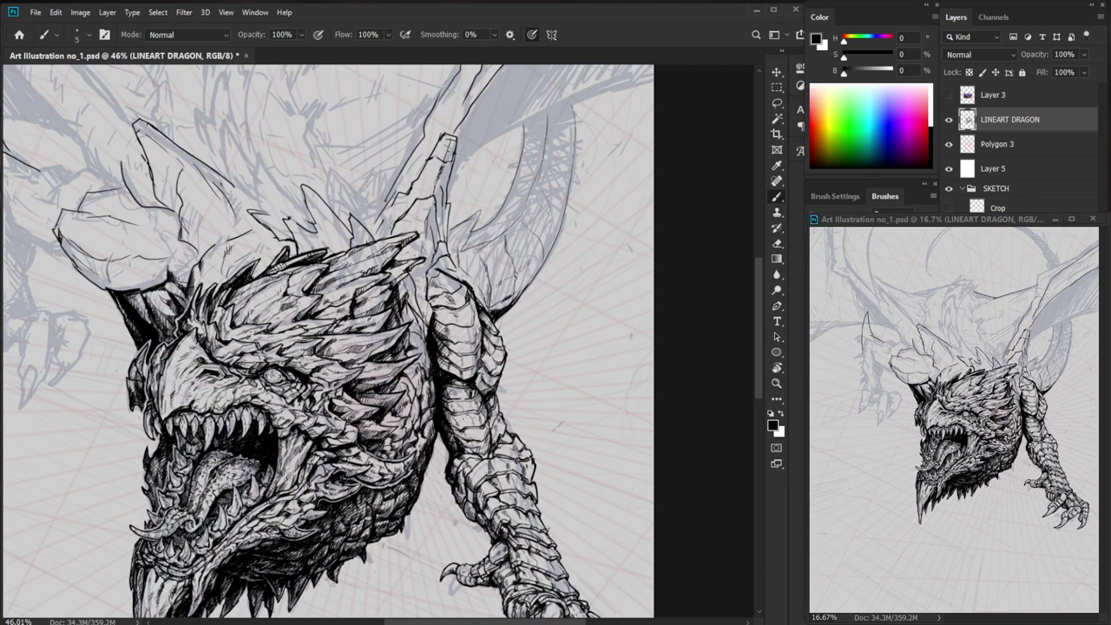
- Add a small hatching stroke to the scales along the rear edge of the head beside the arm
{"action": "key", "text": "z"}
{"action": "left_click_drag", "start_coordinate": [420, 406], "coordinate": [486, 407]}
{"action": "key", "text": "b"}
{"action": "left_click_drag", "start_coordinate": [419, 384], "coordinate": [412, 397]}
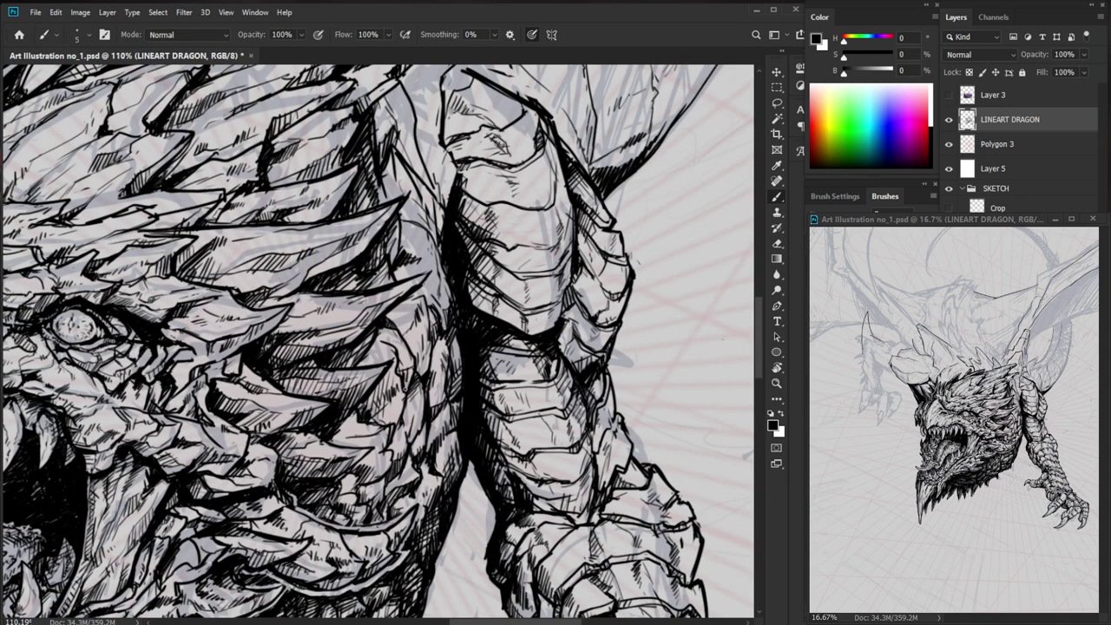
{"action": "key", "text": "ctrl+space"}
{"action": "left_click_drag", "start_coordinate": [512, 320], "coordinate": [426, 319]}
{"action": "key", "text": "ctrl+space"}
{"action": "left_click_drag", "start_coordinate": [496, 335], "coordinate": [555, 335]}
{"action": "left_click_drag", "start_coordinate": [583, 373], "coordinate": [568, 448]}
{"action": "key", "text": "ctrl+space"}
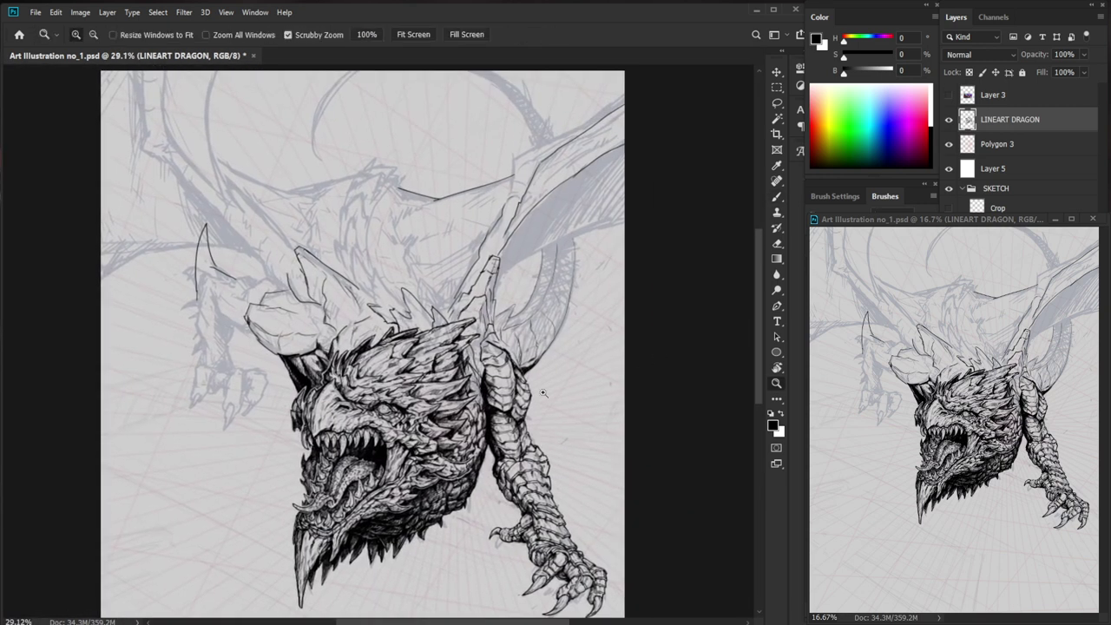
{"action": "left_click_drag", "start_coordinate": [544, 395], "coordinate": [601, 394]}
{"action": "left_click_drag", "start_coordinate": [540, 465], "coordinate": [533, 411]}
- Add fine detail strokes to the brow scales above the dragon's eye
{"action": "key", "text": "ctrl+space"}
{"action": "mouse_move", "coordinate": [291, 335]}
{"action": "left_mouse_down"}
{"action": "mouse_move", "coordinate": [386, 335]}
{"action": "mouse_move", "coordinate": [298, 339]}
{"action": "left_mouse_up"}
{"action": "key", "text": "ctrl+space"}
{"action": "mouse_move", "coordinate": [367, 351]}
{"action": "left_mouse_down"}
{"action": "mouse_move", "coordinate": [287, 350]}
{"action": "mouse_move", "coordinate": [469, 336]}
{"action": "left_mouse_up"}
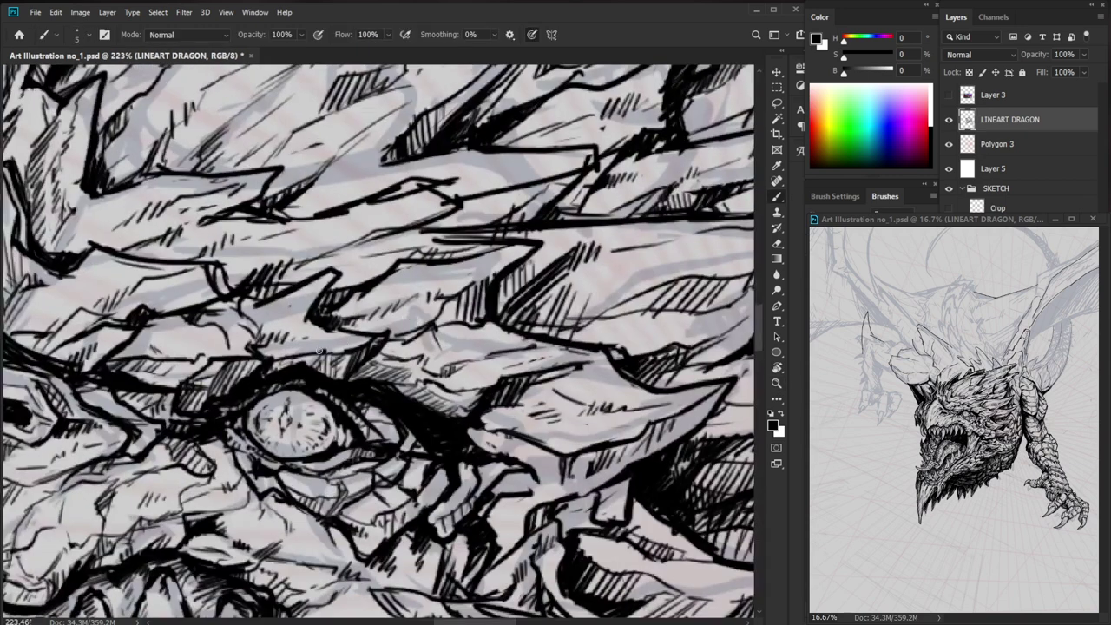
{"action": "left_click_drag", "start_coordinate": [393, 334], "coordinate": [416, 334]}
{"action": "mouse_move", "coordinate": [426, 295]}
{"action": "left_mouse_down"}
{"action": "mouse_move", "coordinate": [415, 305]}
{"action": "mouse_move", "coordinate": [439, 296]}
{"action": "mouse_move", "coordinate": [516, 372]}
{"action": "mouse_move", "coordinate": [447, 363]}
{"action": "left_mouse_up"}
{"action": "key", "text": "e"}
{"action": "key", "text": "b"}
{"action": "key", "text": "z"}
{"action": "left_click_drag", "start_coordinate": [639, 414], "coordinate": [433, 414]}
{"action": "scroll", "coordinate": [432, 415], "scroll_direction": "up", "scroll_amount": 5}
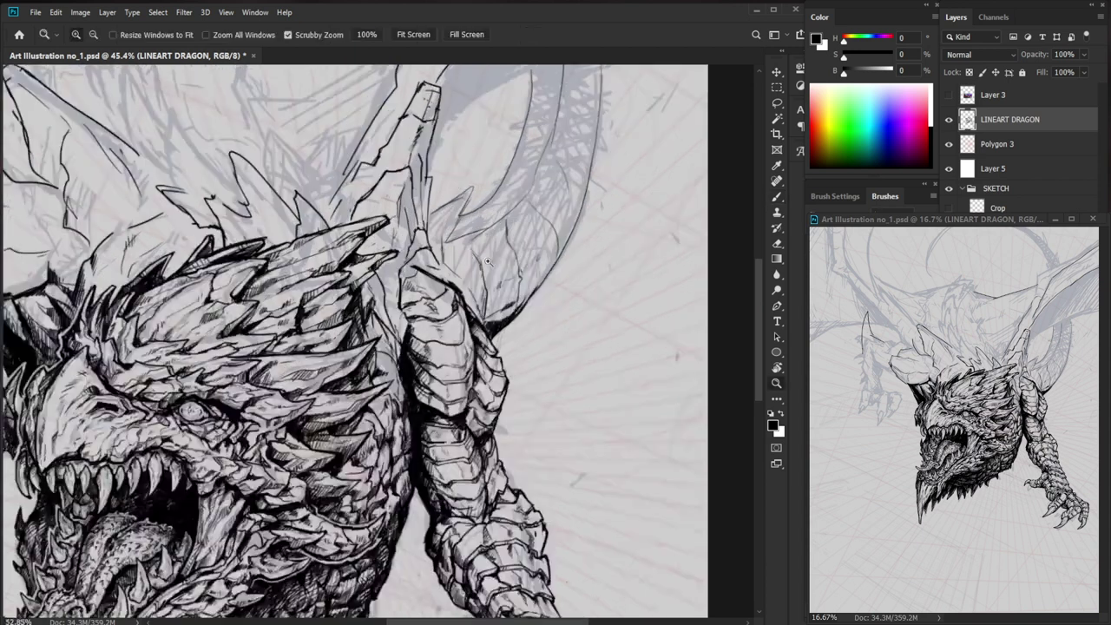
- Refine the small lines where the head's rear spikes meet the top of the shoulder
{"action": "mouse_move", "coordinate": [384, 306]}
{"action": "left_mouse_down"}
{"action": "mouse_move", "coordinate": [355, 329]}
{"action": "mouse_move", "coordinate": [388, 300]}
{"action": "mouse_move", "coordinate": [425, 306]}
{"action": "mouse_move", "coordinate": [403, 292]}
{"action": "mouse_move", "coordinate": [437, 306]}
{"action": "left_mouse_up"}
{"action": "key", "text": "e"}
{"action": "key", "text": "b"}
{"action": "mouse_move", "coordinate": [407, 283]}
{"action": "left_mouse_down"}
{"action": "mouse_move", "coordinate": [392, 294]}
{"action": "mouse_move", "coordinate": [408, 291]}
{"action": "mouse_move", "coordinate": [358, 270]}
{"action": "left_mouse_up"}
{"action": "key", "text": "e"}
{"action": "key", "text": "b"}
{"action": "key", "text": "z"}
{"action": "left_click_drag", "start_coordinate": [574, 247], "coordinate": [469, 248]}
{"action": "key", "text": "b"}
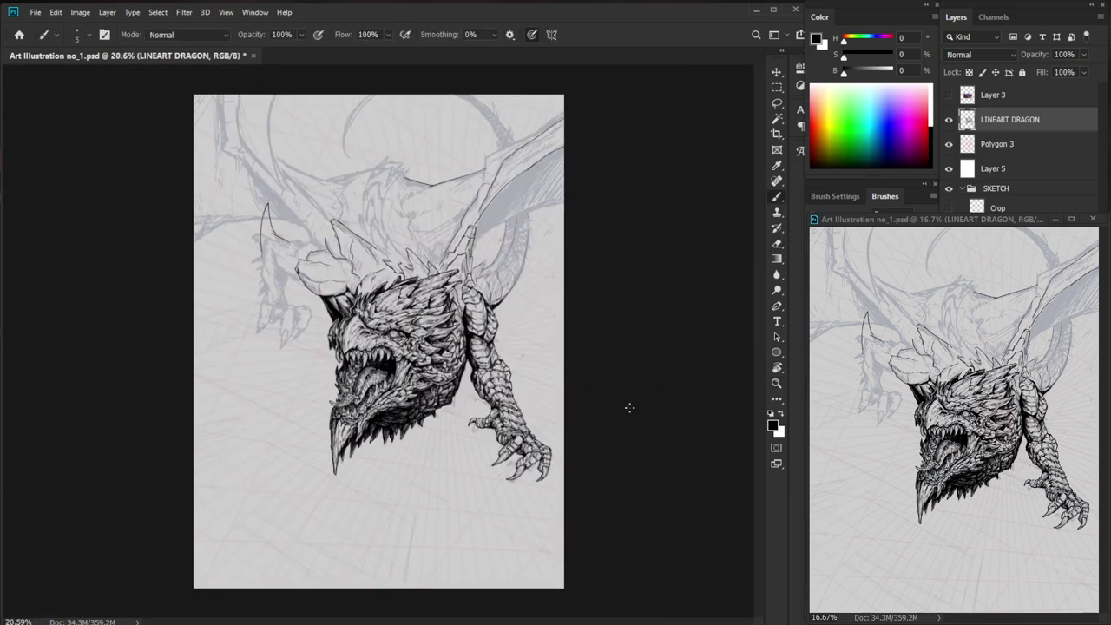
- Examine the line art of the shoulder, head and forearm at several magnifications
{"action": "key", "text": "z"}
{"action": "left_click_drag", "start_coordinate": [630, 408], "coordinate": [695, 408]}
{"action": "key", "text": "b"}
{"action": "left_click_drag", "start_coordinate": [630, 351], "coordinate": [623, 466]}
{"action": "key", "text": "z"}
{"action": "mouse_move", "coordinate": [521, 342]}
{"action": "left_mouse_down"}
{"action": "mouse_move", "coordinate": [580, 342]}
{"action": "mouse_move", "coordinate": [566, 368]}
{"action": "mouse_move", "coordinate": [513, 390]}
{"action": "left_mouse_up"}
{"action": "key", "text": "b"}
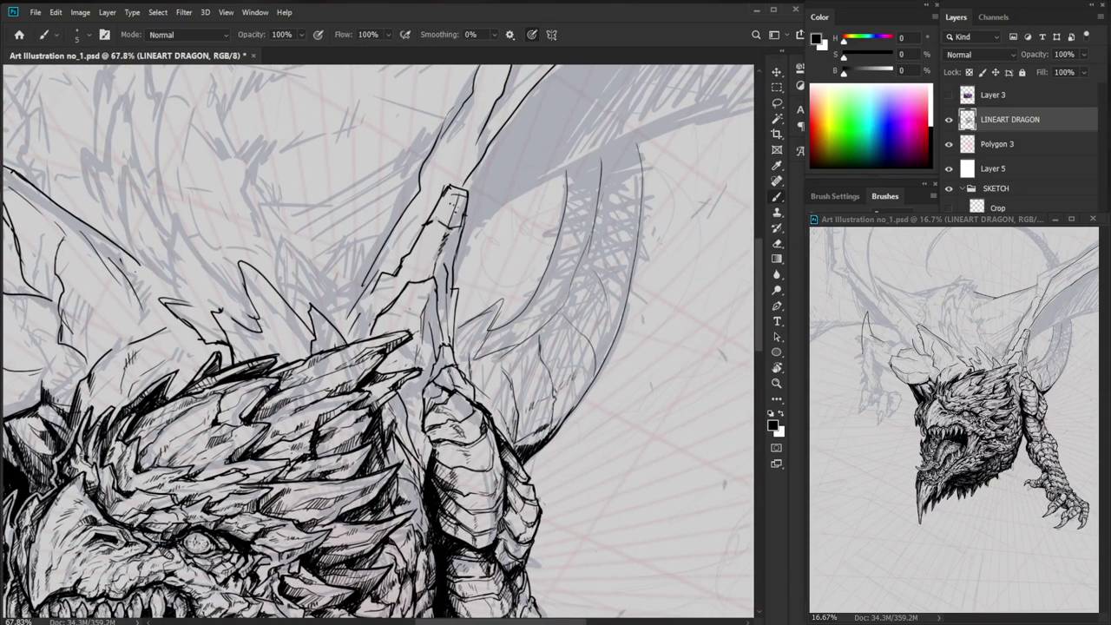
{"action": "mouse_move", "coordinate": [513, 365]}
{"action": "left_mouse_down"}
{"action": "mouse_move", "coordinate": [436, 427]}
{"action": "mouse_move", "coordinate": [423, 404]}
{"action": "mouse_move", "coordinate": [450, 408]}
{"action": "mouse_move", "coordinate": [425, 386]}
{"action": "left_mouse_up"}
{"action": "left_click_drag", "start_coordinate": [545, 547], "coordinate": [593, 437]}
{"action": "left_click_drag", "start_coordinate": [553, 484], "coordinate": [708, 408]}
- Undo the last stroke and hatch the inner edge of the scales below the shoulder plate
{"action": "key", "text": "ctrl+z"}
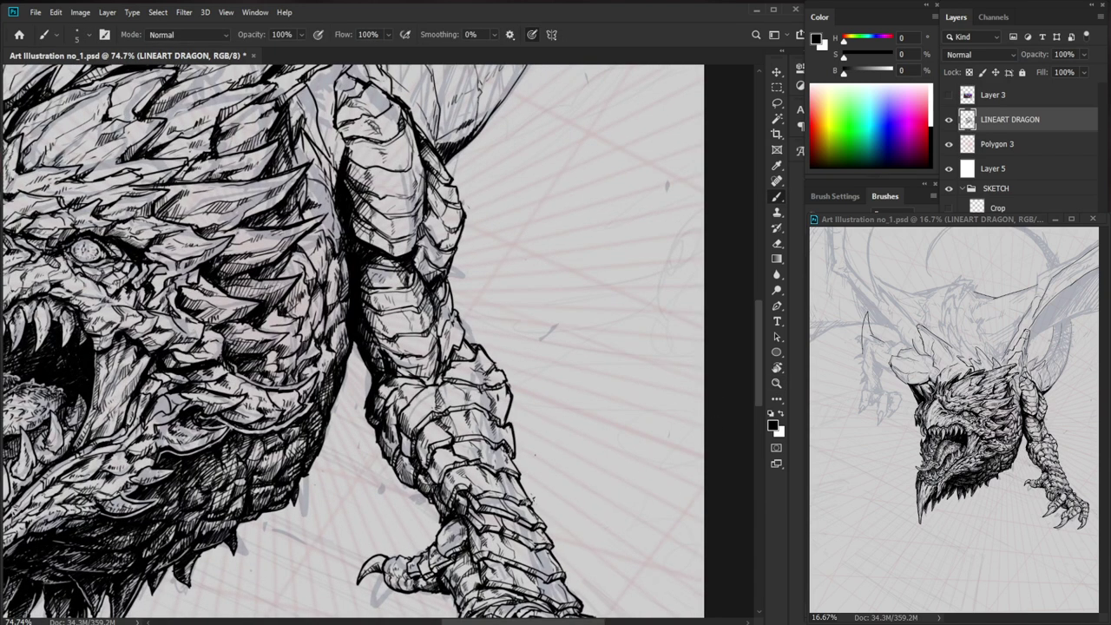
{"action": "mouse_move", "coordinate": [482, 438]}
{"action": "left_mouse_down"}
{"action": "mouse_move", "coordinate": [508, 439]}
{"action": "mouse_move", "coordinate": [442, 448]}
{"action": "left_mouse_up"}
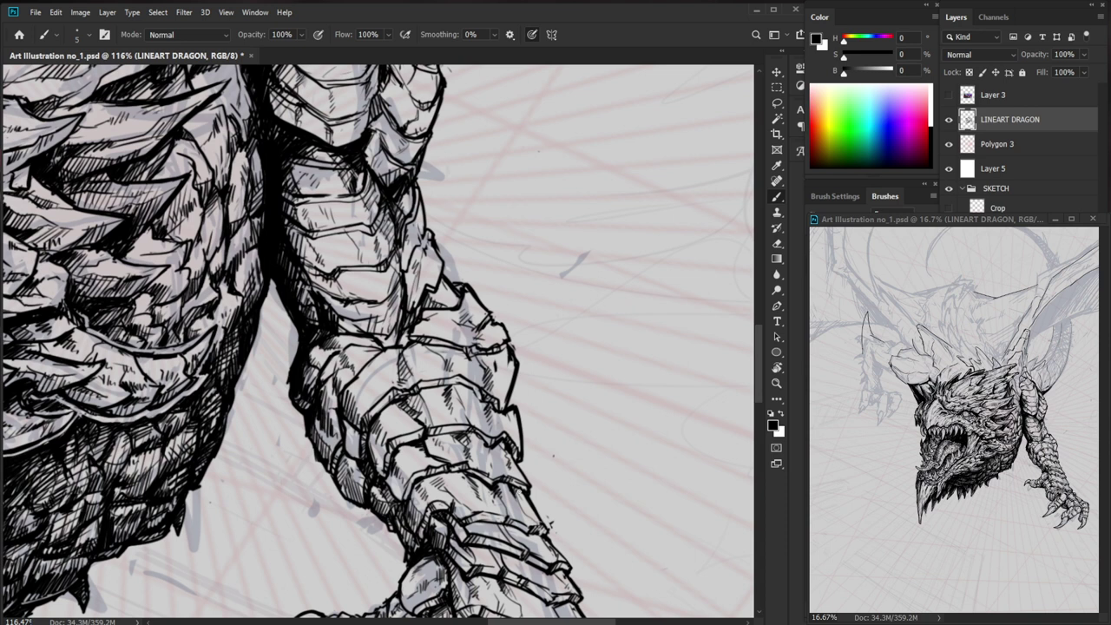
{"action": "left_click", "coordinate": [291, 220], "text": "ctrl"}
{"action": "left_click_drag", "start_coordinate": [285, 233], "coordinate": [313, 243]}
{"action": "left_click_drag", "start_coordinate": [299, 233], "coordinate": [318, 242]}
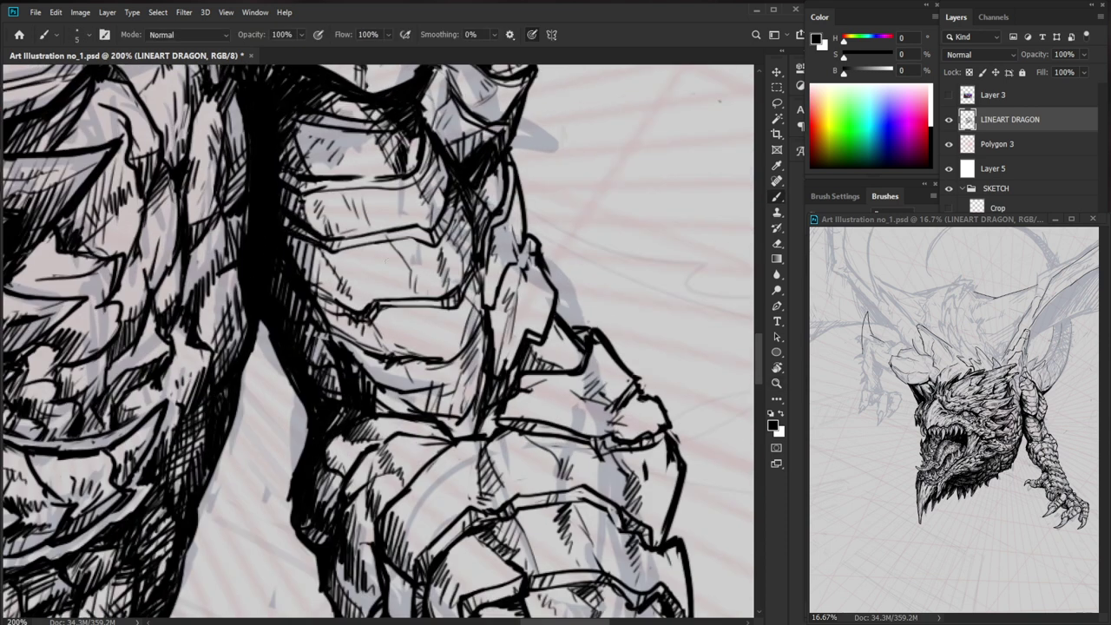
{"action": "left_click", "coordinate": [433, 266], "text": "alt"}
{"action": "left_click", "coordinate": [433, 265], "text": "alt"}
{"action": "left_click", "coordinate": [433, 266], "text": "alt"}
- Ink short contour strokes under the end of the horn's base, above the dark neck shadow
{"action": "left_click_drag", "start_coordinate": [275, 349], "coordinate": [426, 453]}
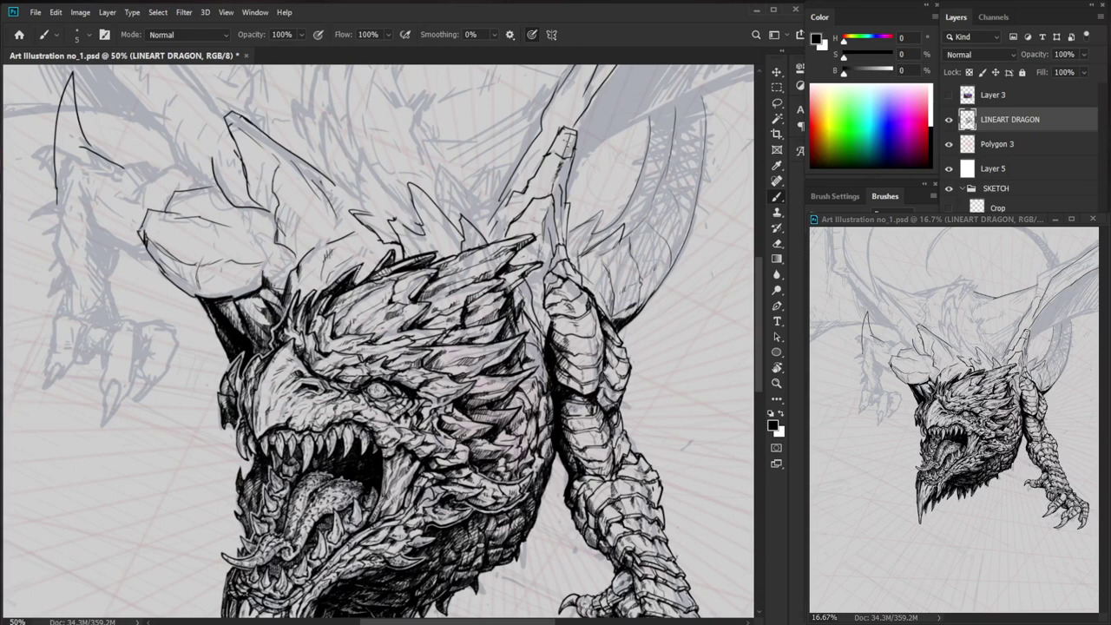
{"action": "left_click_drag", "start_coordinate": [241, 346], "coordinate": [299, 349]}
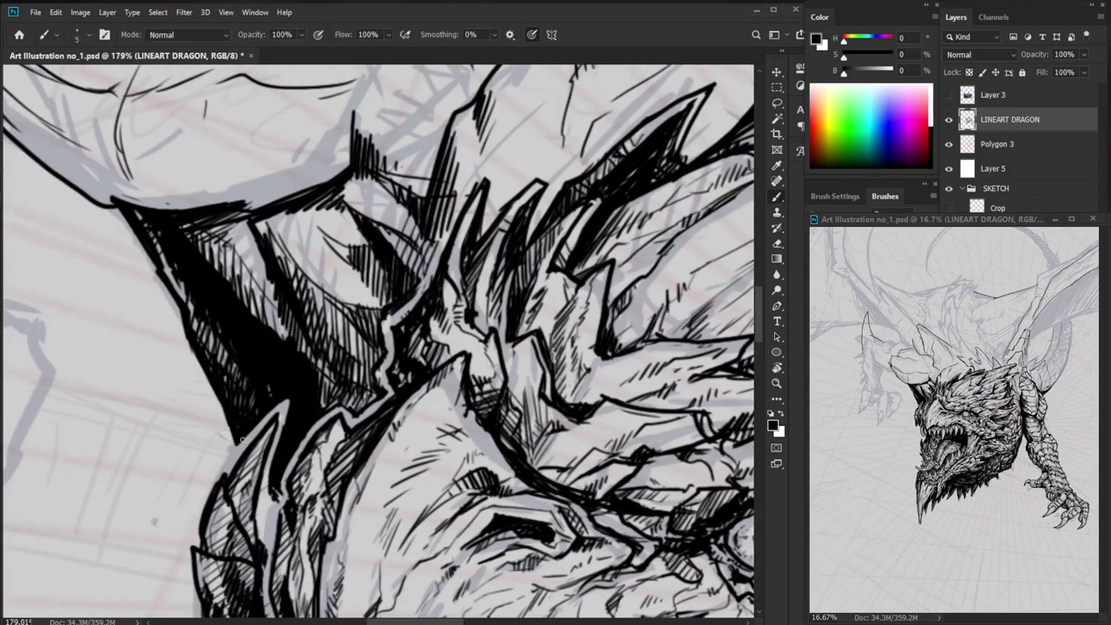
{"action": "scroll", "coordinate": [234, 434], "scroll_direction": "down", "scroll_amount": 4}
{"action": "left_click_drag", "start_coordinate": [533, 300], "coordinate": [457, 376]}
{"action": "mouse_move", "coordinate": [210, 379]}
{"action": "left_mouse_down"}
{"action": "mouse_move", "coordinate": [239, 379]}
{"action": "mouse_move", "coordinate": [234, 365]}
{"action": "mouse_move", "coordinate": [261, 348]}
{"action": "mouse_move", "coordinate": [252, 350]}
{"action": "left_mouse_up"}
{"action": "key", "text": "e"}
{"action": "key", "text": "b"}
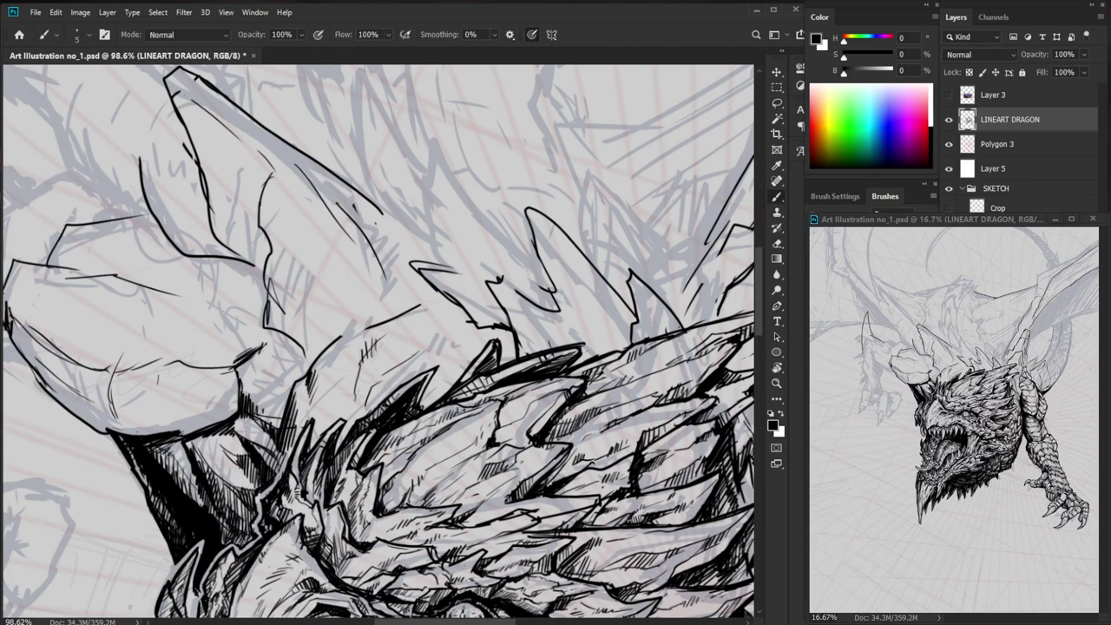
{"action": "left_click_drag", "start_coordinate": [241, 394], "coordinate": [250, 383]}
{"action": "mouse_move", "coordinate": [251, 406]}
{"action": "left_mouse_down"}
{"action": "mouse_move", "coordinate": [269, 394]}
{"action": "mouse_move", "coordinate": [274, 411]}
{"action": "left_mouse_up"}
- Hatch the shadow between the horn's base and the spikes at the front of the dragon's head
{"action": "left_click_drag", "start_coordinate": [267, 417], "coordinate": [280, 401]}
{"action": "left_click_drag", "start_coordinate": [276, 417], "coordinate": [286, 402]}
{"action": "mouse_move", "coordinate": [280, 419]}
{"action": "left_mouse_down"}
{"action": "mouse_move", "coordinate": [284, 408]}
{"action": "mouse_move", "coordinate": [208, 411]}
{"action": "mouse_move", "coordinate": [365, 419]}
{"action": "mouse_move", "coordinate": [287, 408]}
{"action": "left_mouse_up"}
{"action": "scroll", "coordinate": [279, 407], "scroll_direction": "down", "scroll_amount": 3}
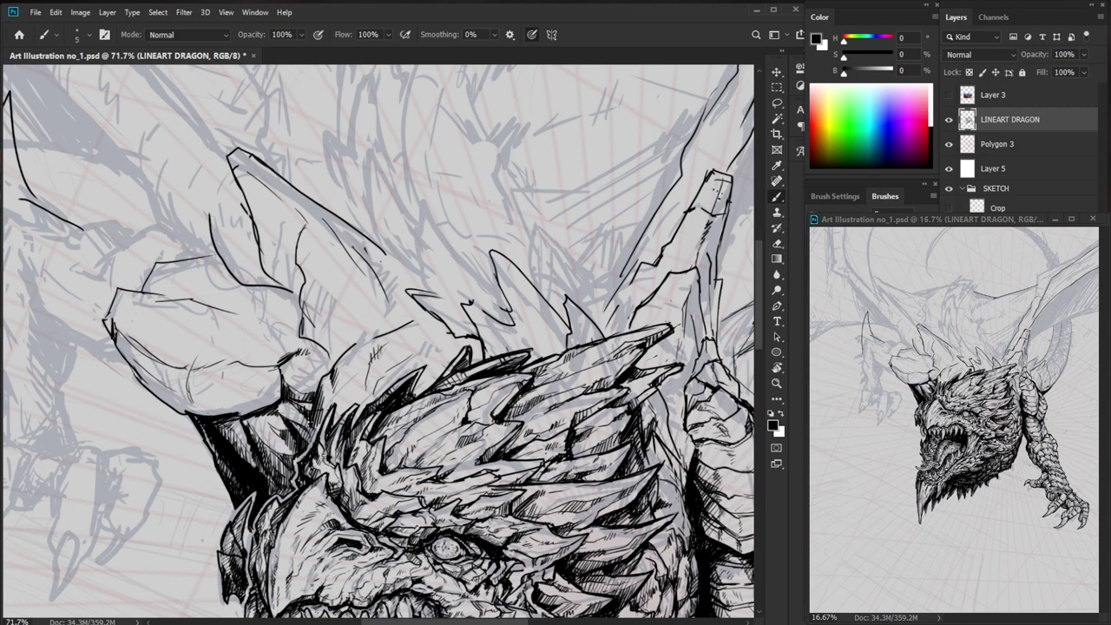
{"action": "left_click_drag", "start_coordinate": [322, 401], "coordinate": [320, 414]}
{"action": "key", "text": "z"}
{"action": "left_click_drag", "start_coordinate": [376, 375], "coordinate": [295, 375]}
{"action": "left_click_drag", "start_coordinate": [557, 513], "coordinate": [479, 476]}
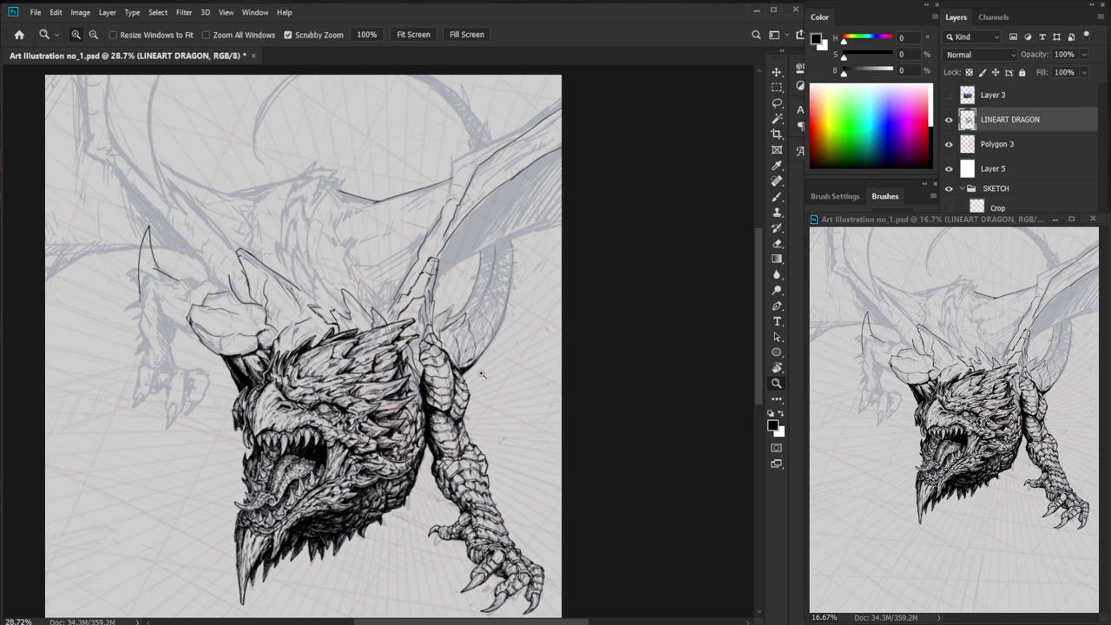
- Ink short shading strokes across the overlapping plates of the dragon's upper arm
{"action": "left_click_drag", "start_coordinate": [482, 375], "coordinate": [538, 375]}
{"action": "key", "text": "b"}
{"action": "left_click_drag", "start_coordinate": [410, 365], "coordinate": [409, 394]}
{"action": "key", "text": "z"}
{"action": "mouse_move", "coordinate": [462, 365]}
{"action": "left_mouse_down"}
{"action": "mouse_move", "coordinate": [438, 365]}
{"action": "mouse_move", "coordinate": [464, 365]}
{"action": "left_mouse_up"}
{"action": "key", "text": "b"}
{"action": "left_click_drag", "start_coordinate": [453, 406], "coordinate": [483, 393]}
{"action": "left_click_drag", "start_coordinate": [443, 471], "coordinate": [479, 463]}
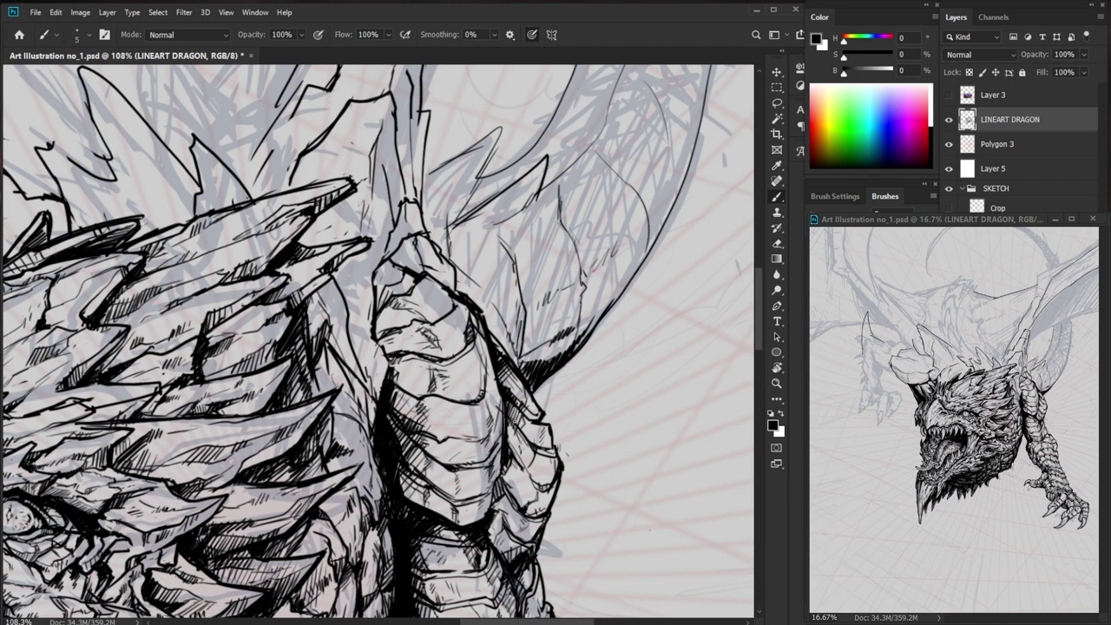
- Hatch the inner edge of the second plate below the shoulder, beside the dark gap to the head
{"action": "key", "text": "e"}
{"action": "scroll", "coordinate": [518, 395], "scroll_direction": "up", "scroll_amount": 1}
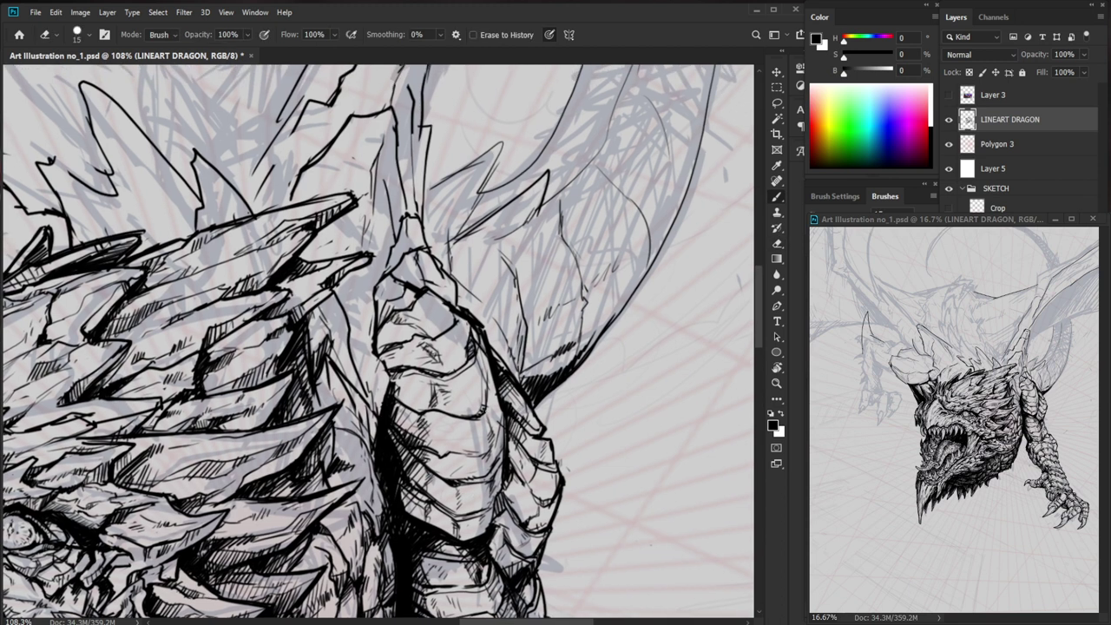
{"action": "key", "text": "b"}
{"action": "key", "text": "e"}
{"action": "key", "text": "b"}
{"action": "mouse_move", "coordinate": [412, 373]}
{"action": "left_mouse_down"}
{"action": "mouse_move", "coordinate": [392, 378]}
{"action": "mouse_move", "coordinate": [405, 388]}
{"action": "mouse_move", "coordinate": [369, 378]}
{"action": "left_mouse_up"}
{"action": "left_click_drag", "start_coordinate": [374, 375], "coordinate": [364, 393]}
{"action": "left_click_drag", "start_coordinate": [372, 376], "coordinate": [369, 388]}
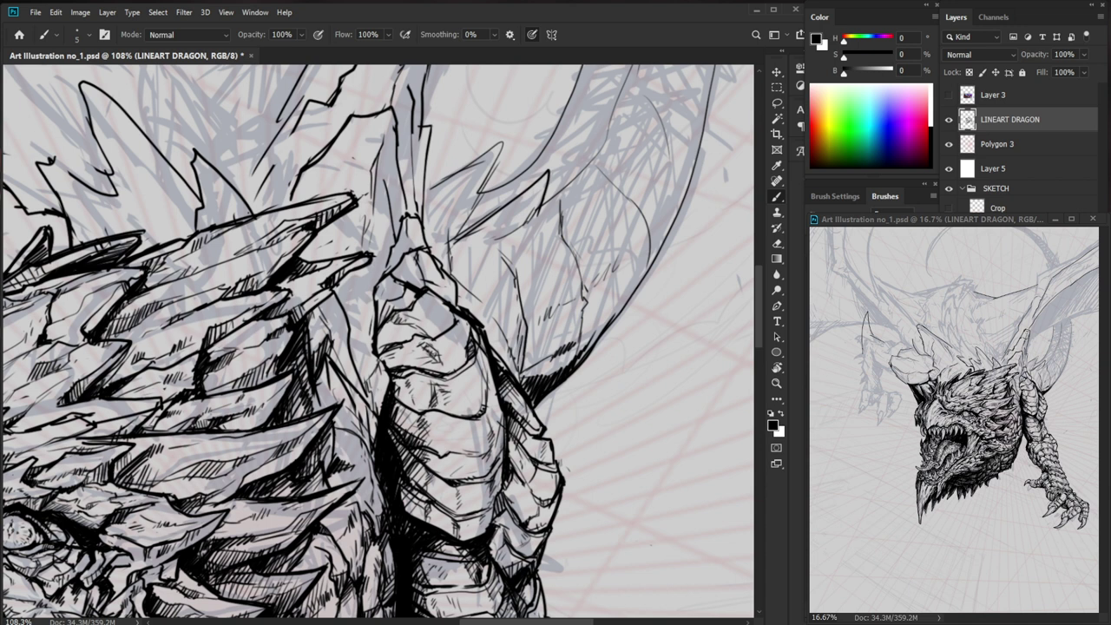
- Add a hatch stroke at the lower inner corner of the second arm plate and undo the last stroke
{"action": "left_click_drag", "start_coordinate": [450, 424], "coordinate": [474, 423]}
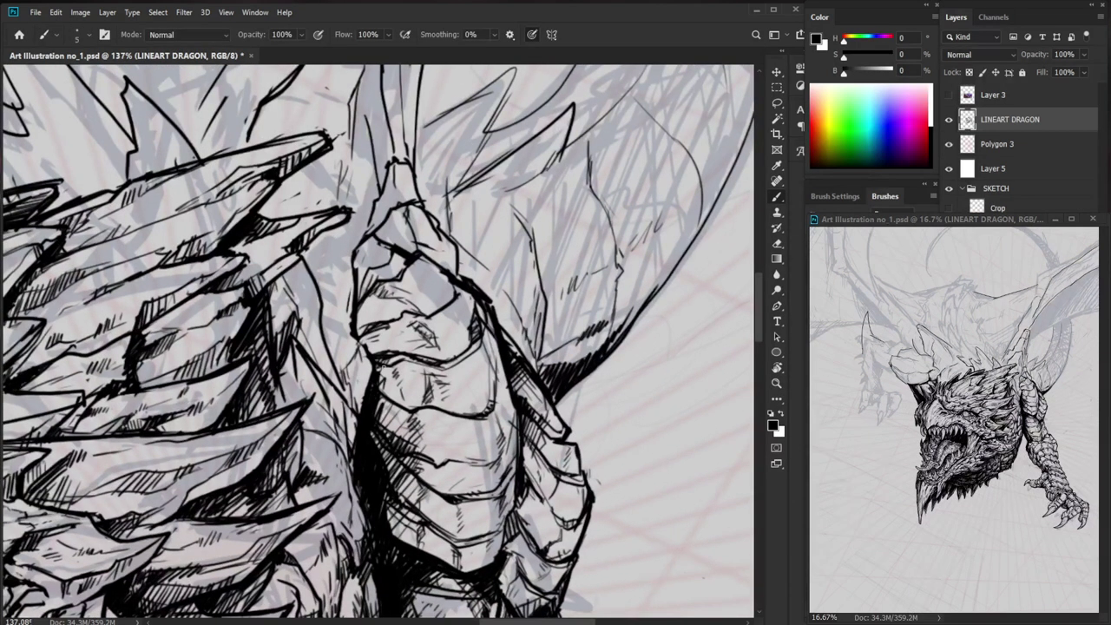
{"action": "left_click_drag", "start_coordinate": [384, 394], "coordinate": [393, 376]}
{"action": "mouse_move", "coordinate": [387, 395]}
{"action": "left_mouse_down"}
{"action": "mouse_move", "coordinate": [430, 451]}
{"action": "mouse_move", "coordinate": [396, 405]}
{"action": "mouse_move", "coordinate": [376, 399]}
{"action": "mouse_move", "coordinate": [417, 417]}
{"action": "left_mouse_up"}
{"action": "key", "text": "ctrl+z"}
{"action": "key", "text": "e"}
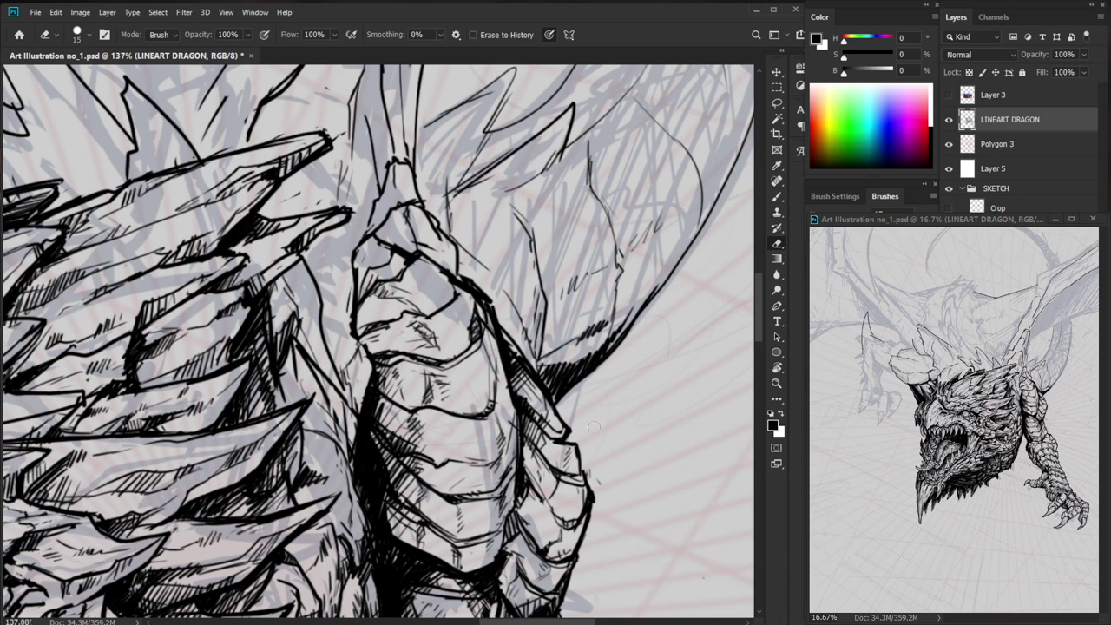
- Hatch the outer side of the upper arm's plates with short downward strokes, alternating between Brush and Eraser
{"action": "key", "text": "z"}
{"action": "mouse_move", "coordinate": [529, 414]}
{"action": "left_mouse_down"}
{"action": "mouse_move", "coordinate": [550, 414]}
{"action": "mouse_move", "coordinate": [492, 451]}
{"action": "mouse_move", "coordinate": [493, 472]}
{"action": "mouse_move", "coordinate": [511, 436]}
{"action": "mouse_move", "coordinate": [489, 484]}
{"action": "mouse_move", "coordinate": [424, 479]}
{"action": "mouse_move", "coordinate": [481, 480]}
{"action": "mouse_move", "coordinate": [504, 456]}
{"action": "mouse_move", "coordinate": [503, 439]}
{"action": "mouse_move", "coordinate": [497, 469]}
{"action": "mouse_move", "coordinate": [511, 431]}
{"action": "mouse_move", "coordinate": [498, 438]}
{"action": "mouse_move", "coordinate": [483, 416]}
{"action": "left_mouse_up"}
{"action": "key", "text": "b"}
{"action": "key", "text": "e"}
{"action": "key", "text": "b"}
{"action": "key", "text": "e"}
{"action": "key", "text": "b"}
{"action": "key", "text": "e"}
{"action": "key", "text": "b"}
{"action": "left_click_drag", "start_coordinate": [496, 408], "coordinate": [486, 426]}
{"action": "left_click_drag", "start_coordinate": [495, 368], "coordinate": [492, 399]}
{"action": "left_click_drag", "start_coordinate": [492, 380], "coordinate": [484, 410]}
{"action": "left_click_drag", "start_coordinate": [493, 403], "coordinate": [487, 423]}
- Darken the shadow behind the upper front fangs inside the dragon's mouth with slanted hatch strokes
{"action": "key", "text": "z"}
{"action": "mouse_move", "coordinate": [551, 422]}
{"action": "left_mouse_down"}
{"action": "mouse_move", "coordinate": [521, 460]}
{"action": "mouse_move", "coordinate": [491, 537]}
{"action": "left_mouse_up"}
{"action": "mouse_move", "coordinate": [622, 547]}
{"action": "left_mouse_down"}
{"action": "mouse_move", "coordinate": [635, 384]}
{"action": "mouse_move", "coordinate": [652, 398]}
{"action": "left_mouse_up"}
{"action": "left_click_drag", "start_coordinate": [256, 379], "coordinate": [321, 379]}
{"action": "key", "text": "e"}
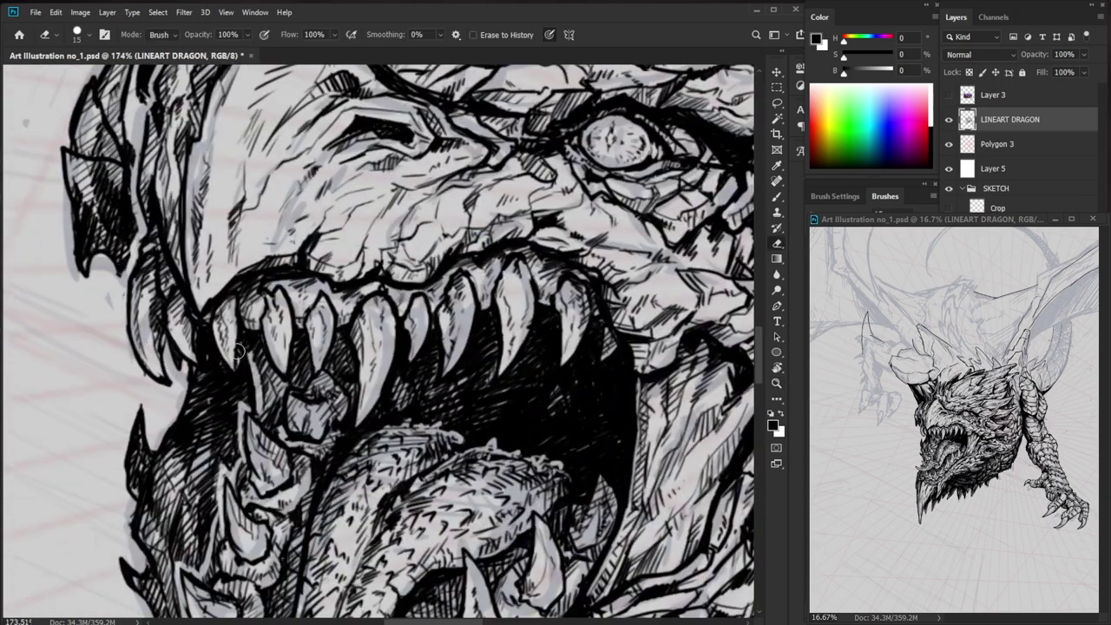
{"action": "key", "text": "b"}
{"action": "left_click_drag", "start_coordinate": [263, 347], "coordinate": [254, 372]}
{"action": "left_click_drag", "start_coordinate": [264, 360], "coordinate": [252, 393]}
{"action": "left_click_drag", "start_coordinate": [276, 374], "coordinate": [260, 408]}
{"action": "left_click_drag", "start_coordinate": [282, 378], "coordinate": [264, 413]}
{"action": "mouse_move", "coordinate": [271, 359]}
{"action": "left_mouse_down"}
{"action": "mouse_move", "coordinate": [266, 389]}
{"action": "mouse_move", "coordinate": [276, 399]}
{"action": "left_mouse_up"}
- Examine the hatching of the open mouth, its teeth and the tongue at several magnifications
{"action": "key", "text": "z"}
{"action": "left_click_drag", "start_coordinate": [350, 379], "coordinate": [282, 484]}
{"action": "key", "text": "b"}
{"action": "key", "text": "space"}
{"action": "left_click_drag", "start_coordinate": [556, 528], "coordinate": [521, 464]}
{"action": "key", "text": "z"}
{"action": "left_click_drag", "start_coordinate": [319, 339], "coordinate": [388, 339]}
{"action": "key", "text": "b"}
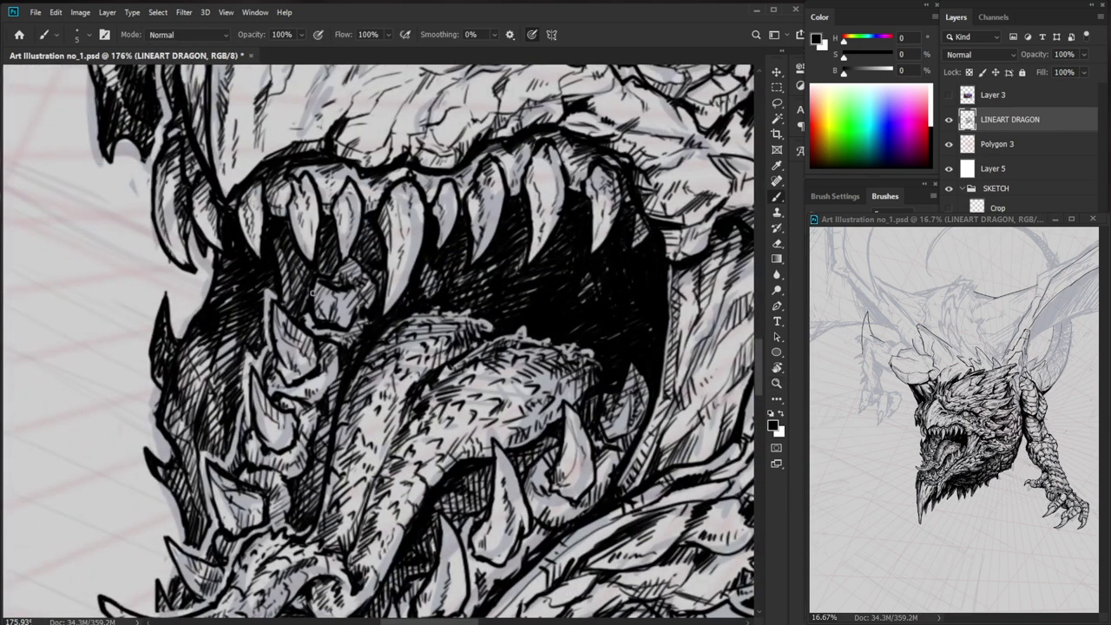
{"action": "key", "text": "z"}
{"action": "mouse_move", "coordinate": [385, 333]}
{"action": "left_mouse_down"}
{"action": "mouse_move", "coordinate": [327, 433]}
{"action": "mouse_move", "coordinate": [419, 340]}
{"action": "left_mouse_up"}
{"action": "key", "text": "e"}
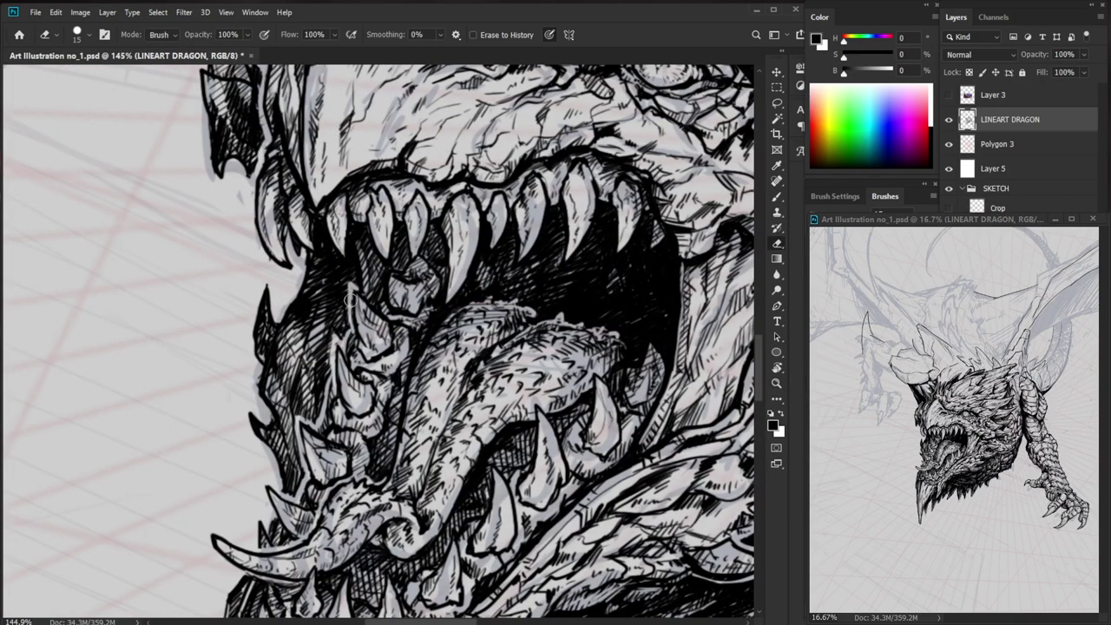
{"action": "key", "text": "b"}
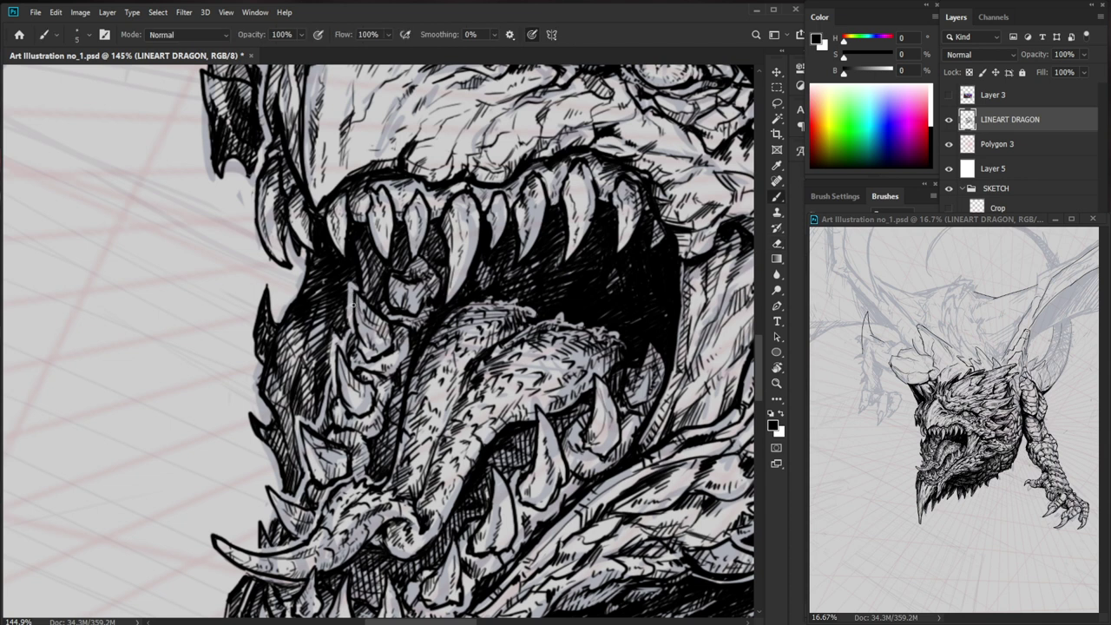
{"action": "key", "text": "e"}
{"action": "key", "text": "z"}
{"action": "left_click_drag", "start_coordinate": [426, 327], "coordinate": [349, 458]}
{"action": "left_click_drag", "start_coordinate": [646, 411], "coordinate": [482, 484]}
{"action": "left_click_drag", "start_coordinate": [257, 364], "coordinate": [348, 365]}
- Clean up the hatching around the lower front teeth and their gums with the Brush and Eraser
{"action": "key", "text": "b"}
{"action": "mouse_move", "coordinate": [314, 434]}
{"action": "left_mouse_down"}
{"action": "mouse_move", "coordinate": [311, 347]}
{"action": "mouse_move", "coordinate": [326, 347]}
{"action": "left_mouse_up"}
{"action": "left_click_drag", "start_coordinate": [251, 292], "coordinate": [251, 419]}
{"action": "key", "text": "e"}
{"action": "key", "text": "b"}
{"action": "key", "text": "z"}
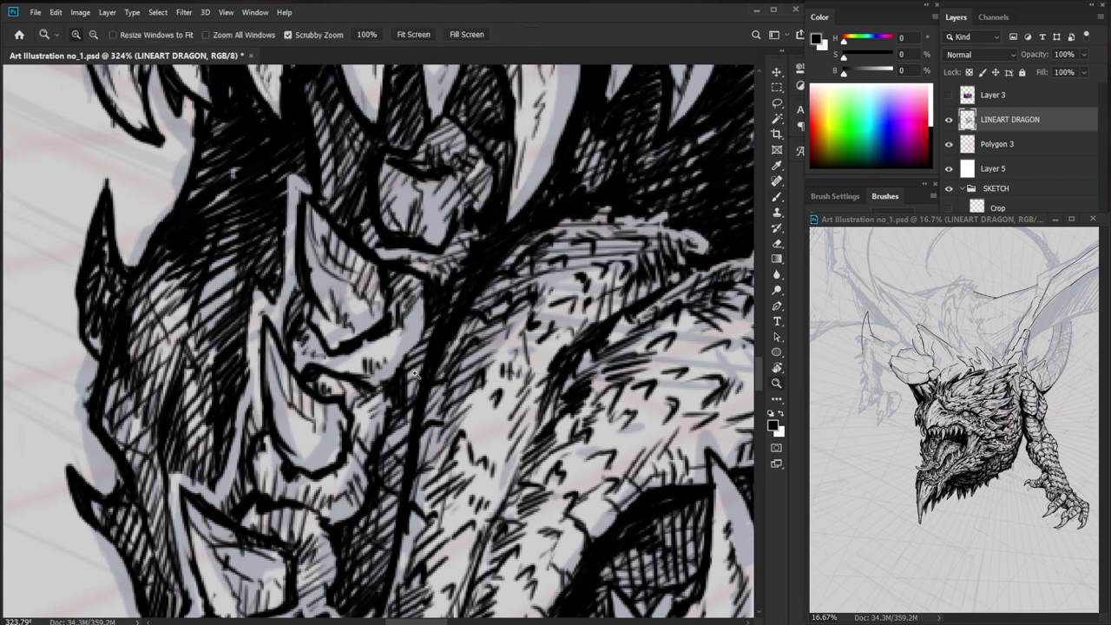
{"action": "scroll", "coordinate": [415, 375], "scroll_direction": "down", "scroll_amount": 3}
{"action": "scroll", "coordinate": [407, 412], "scroll_direction": "up", "scroll_amount": 2}
{"action": "key", "text": "b"}
{"action": "key", "text": "e"}
{"action": "mouse_move", "coordinate": [322, 384]}
{"action": "left_mouse_down"}
{"action": "mouse_move", "coordinate": [324, 439]}
{"action": "mouse_move", "coordinate": [269, 427]}
{"action": "left_mouse_up"}
{"action": "key", "text": "b"}
{"action": "key", "text": "e"}
{"action": "key", "text": "b"}
{"action": "key", "text": "e"}
{"action": "key", "text": "b"}
- Touch up the line art of the wing arm's lowest segment above the head and enlarge the eraser
{"action": "key", "text": "z"}
{"action": "left_click_drag", "start_coordinate": [650, 474], "coordinate": [570, 566]}
{"action": "key", "text": "z"}
{"action": "left_click_drag", "start_coordinate": [512, 517], "coordinate": [473, 517]}
{"action": "left_click_drag", "start_coordinate": [560, 310], "coordinate": [526, 508]}
{"action": "key", "text": "z"}
{"action": "left_click_drag", "start_coordinate": [469, 473], "coordinate": [413, 473]}
{"action": "left_click_drag", "start_coordinate": [637, 444], "coordinate": [467, 448]}
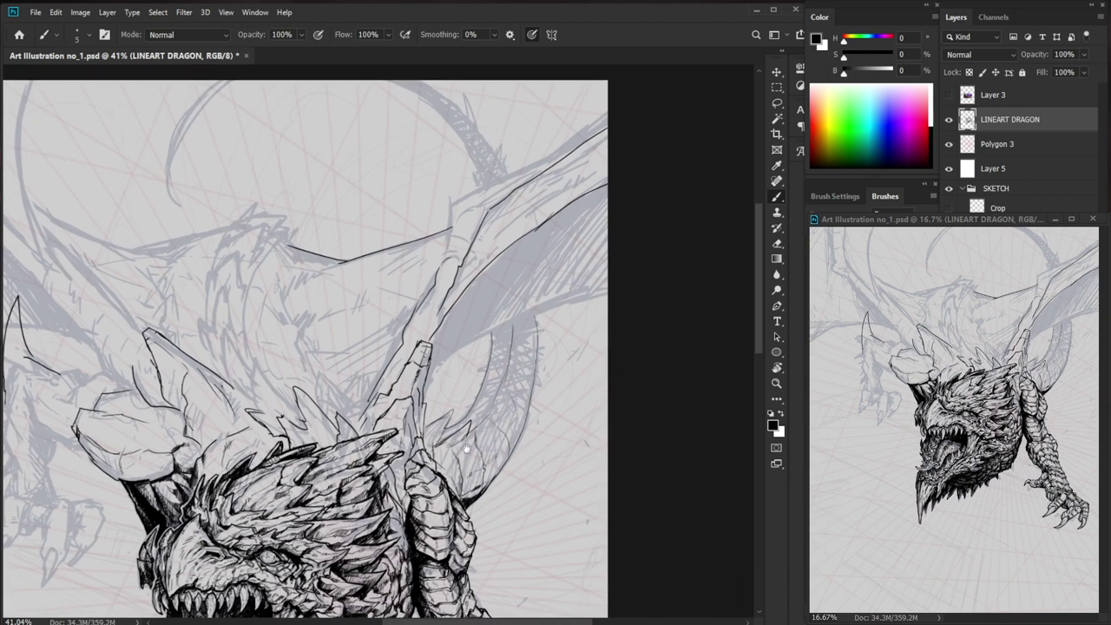
{"action": "scroll", "coordinate": [466, 448], "scroll_direction": "up", "scroll_amount": 1}
{"action": "key", "text": "e"}
{"action": "mouse_move", "coordinate": [396, 340]}
{"action": "left_mouse_down"}
{"action": "mouse_move", "coordinate": [379, 369]}
{"action": "mouse_move", "coordinate": [395, 344]}
{"action": "left_mouse_up"}
{"action": "key", "text": "b"}
{"action": "key", "text": "e"}
{"action": "key", "text": "bracketright"}
{"action": "key", "text": "bracketright"}
{"action": "key", "text": "bracketright"}
{"action": "key", "text": "bracketright"}
{"action": "key", "text": "b"}
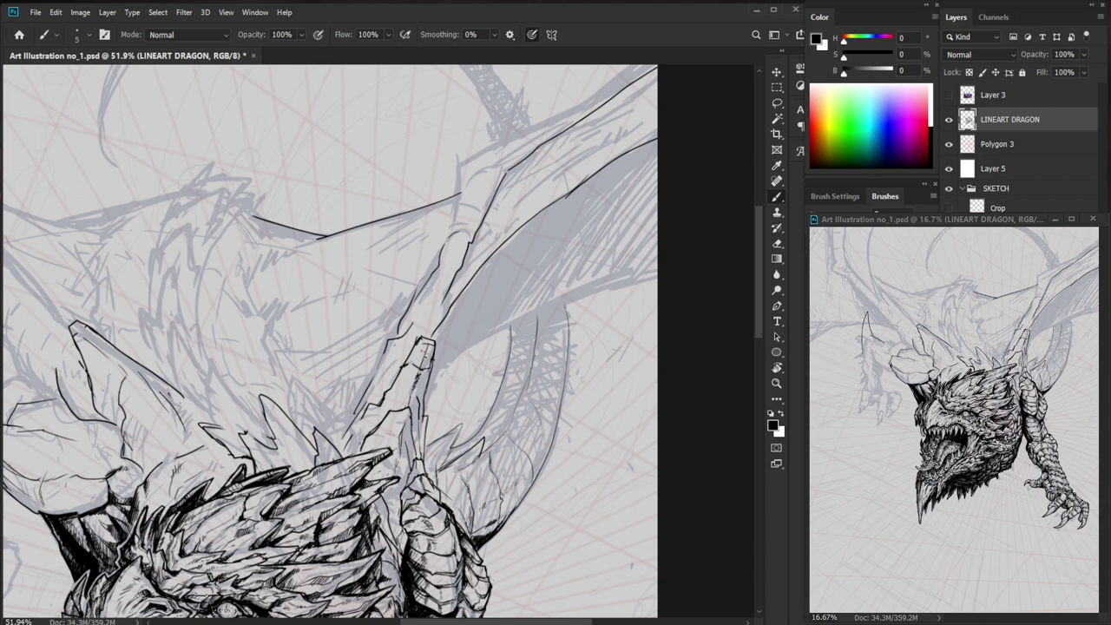
- Ink the edge of the wing-arm segment from its joint down towards the head, redrawing one undone stroke
{"action": "key", "text": "z"}
{"action": "left_click_drag", "start_coordinate": [439, 402], "coordinate": [474, 402]}
{"action": "left_click_drag", "start_coordinate": [384, 346], "coordinate": [373, 369]}
{"action": "key", "text": "e"}
{"action": "key", "text": "b"}
{"action": "left_click_drag", "start_coordinate": [408, 309], "coordinate": [391, 346]}
{"action": "key", "text": "ctrl+z"}
{"action": "left_click_drag", "start_coordinate": [412, 307], "coordinate": [377, 363]}
{"action": "key", "text": "e"}
{"action": "key", "text": "b"}
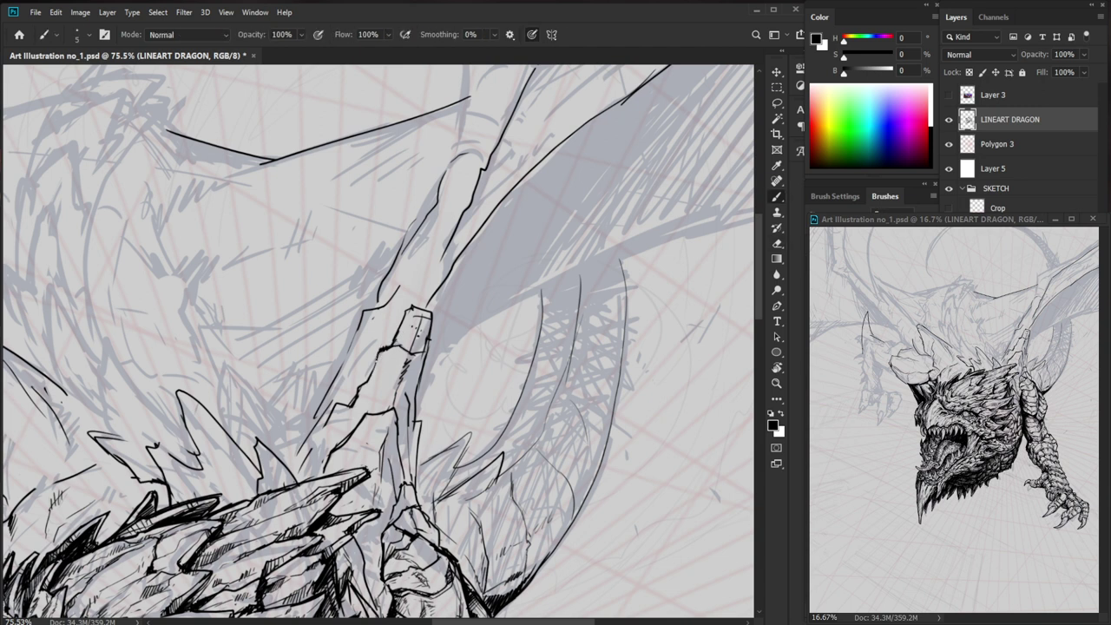
- Ink short contour strokes on the spikes behind the shoulder, at the base of the curved tail
{"action": "key", "text": "ctrl+0"}
{"action": "left_click_drag", "start_coordinate": [523, 333], "coordinate": [562, 333]}
{"action": "mouse_move", "coordinate": [560, 229]}
{"action": "left_mouse_down"}
{"action": "mouse_move", "coordinate": [449, 392]}
{"action": "mouse_move", "coordinate": [477, 377]}
{"action": "left_mouse_up"}
{"action": "key", "text": "e"}
{"action": "key", "text": "b"}
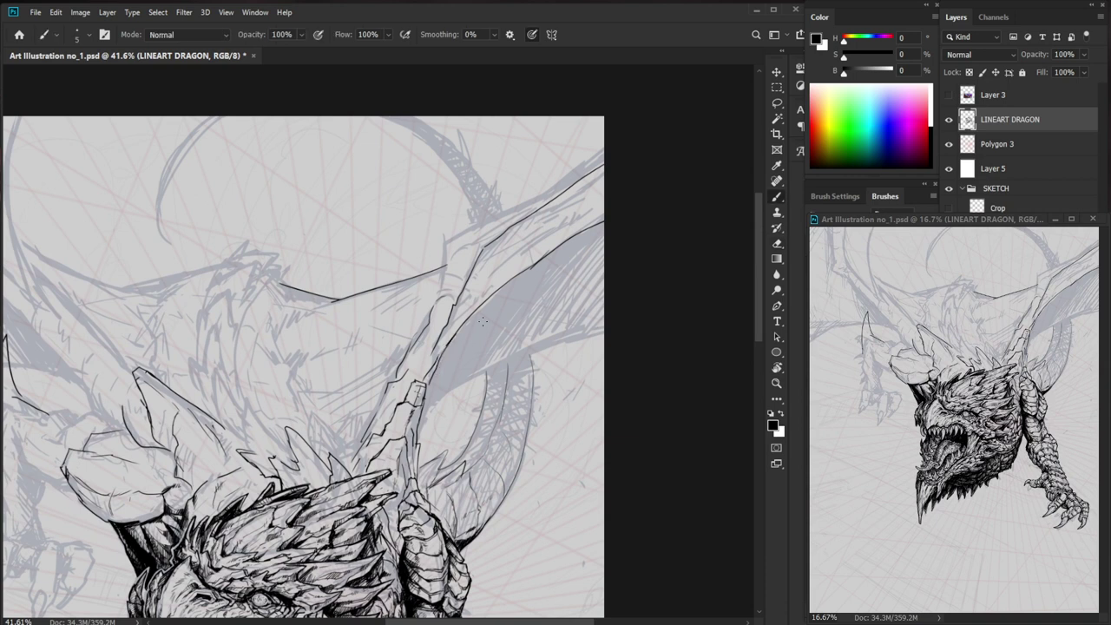
{"action": "scroll", "coordinate": [504, 481], "scroll_direction": "up", "scroll_amount": 1}
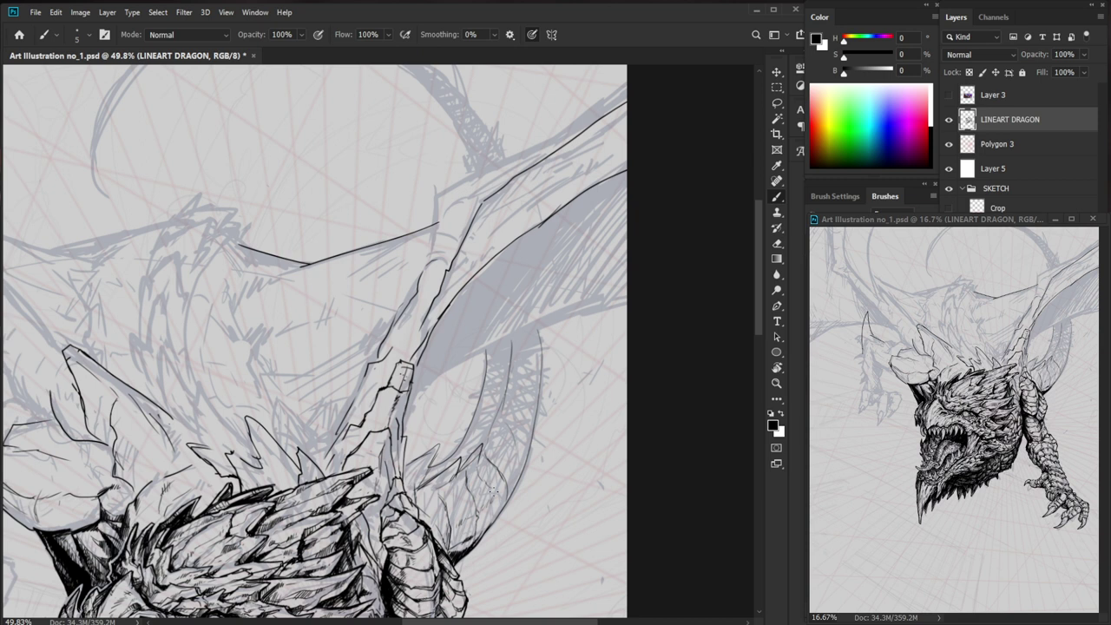
{"action": "left_click_drag", "start_coordinate": [490, 493], "coordinate": [499, 513]}
{"action": "mouse_move", "coordinate": [519, 520]}
{"action": "left_mouse_down"}
{"action": "mouse_move", "coordinate": [487, 519]}
{"action": "mouse_move", "coordinate": [637, 290]}
{"action": "mouse_move", "coordinate": [617, 328]}
{"action": "mouse_move", "coordinate": [582, 337]}
{"action": "left_mouse_up"}
{"action": "mouse_move", "coordinate": [482, 286]}
{"action": "left_mouse_down"}
{"action": "mouse_move", "coordinate": [547, 286]}
{"action": "mouse_move", "coordinate": [471, 309]}
{"action": "left_mouse_up"}
{"action": "mouse_move", "coordinate": [547, 261]}
{"action": "left_mouse_down"}
{"action": "mouse_move", "coordinate": [561, 255]}
{"action": "mouse_move", "coordinate": [522, 291]}
{"action": "left_mouse_up"}
{"action": "key", "text": "e"}
{"action": "key", "text": "b"}
{"action": "key", "text": "e"}
{"action": "key", "text": "b"}
- Ink longer strokes from the spikes behind the shoulder up along the curved tail
{"action": "left_click_drag", "start_coordinate": [536, 290], "coordinate": [521, 303]}
{"action": "left_click_drag", "start_coordinate": [556, 231], "coordinate": [508, 259]}
{"action": "mouse_move", "coordinate": [496, 264]}
{"action": "left_mouse_down"}
{"action": "mouse_move", "coordinate": [558, 220]}
{"action": "mouse_move", "coordinate": [565, 239]}
{"action": "mouse_move", "coordinate": [586, 216]}
{"action": "mouse_move", "coordinate": [576, 249]}
{"action": "mouse_move", "coordinate": [586, 182]}
{"action": "left_mouse_up"}
{"action": "key", "text": "e"}
{"action": "key", "text": "b"}
{"action": "mouse_move", "coordinate": [587, 182]}
{"action": "left_mouse_down"}
{"action": "mouse_move", "coordinate": [586, 213]}
{"action": "mouse_move", "coordinate": [538, 263]}
{"action": "left_mouse_up"}
{"action": "key", "text": "e"}
{"action": "key", "text": "b"}
{"action": "key", "text": "z"}
- Hatch the shadowed gap beneath the large spikes behind the dragon's eye with short downward strokes
{"action": "left_click_drag", "start_coordinate": [610, 307], "coordinate": [560, 349]}
{"action": "key", "text": "b"}
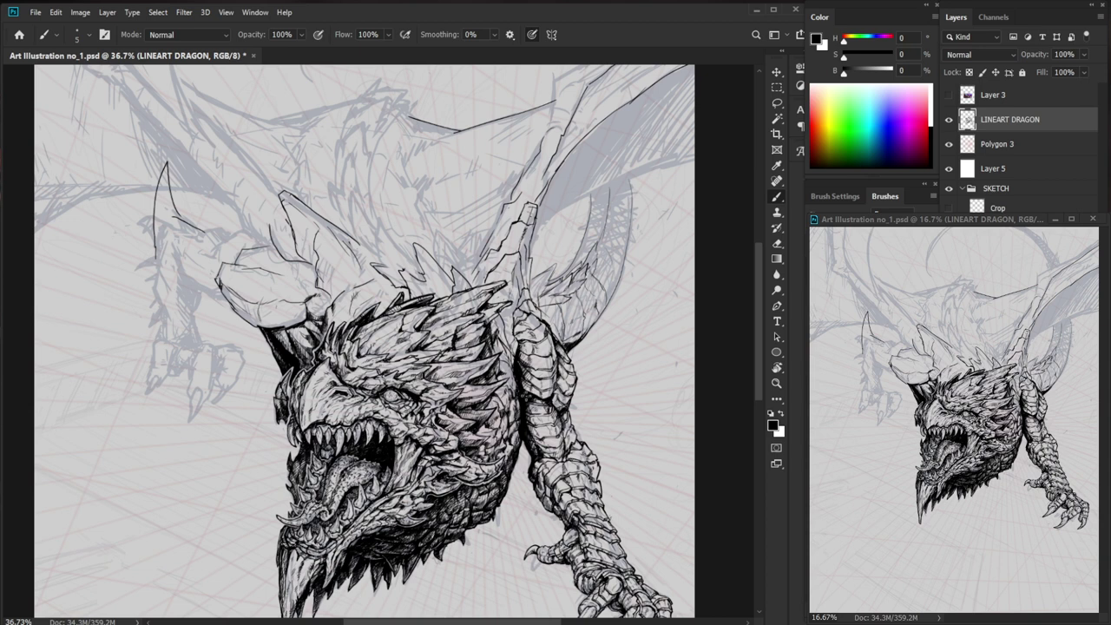
{"action": "scroll", "coordinate": [521, 399], "scroll_direction": "up", "scroll_amount": 4}
{"action": "left_click_drag", "start_coordinate": [453, 383], "coordinate": [447, 396]}
{"action": "left_click_drag", "start_coordinate": [457, 381], "coordinate": [451, 401]}
{"action": "left_click_drag", "start_coordinate": [464, 372], "coordinate": [464, 394]}
{"action": "left_click_drag", "start_coordinate": [478, 377], "coordinate": [471, 398]}
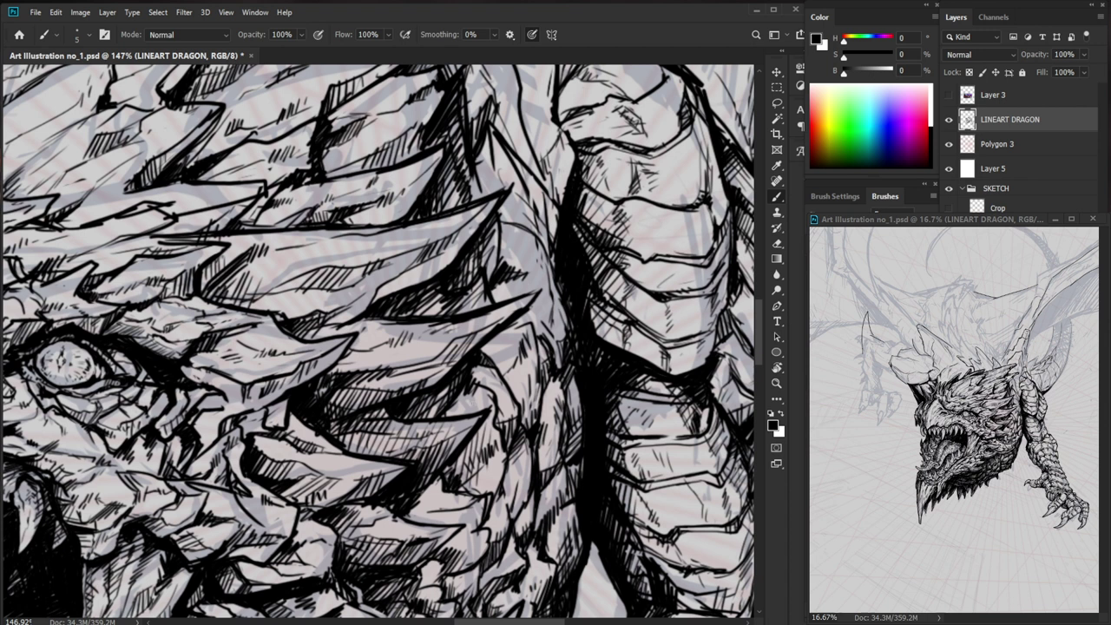
{"action": "left_click_drag", "start_coordinate": [301, 512], "coordinate": [311, 514]}
{"action": "left_click_drag", "start_coordinate": [330, 197], "coordinate": [287, 197]}
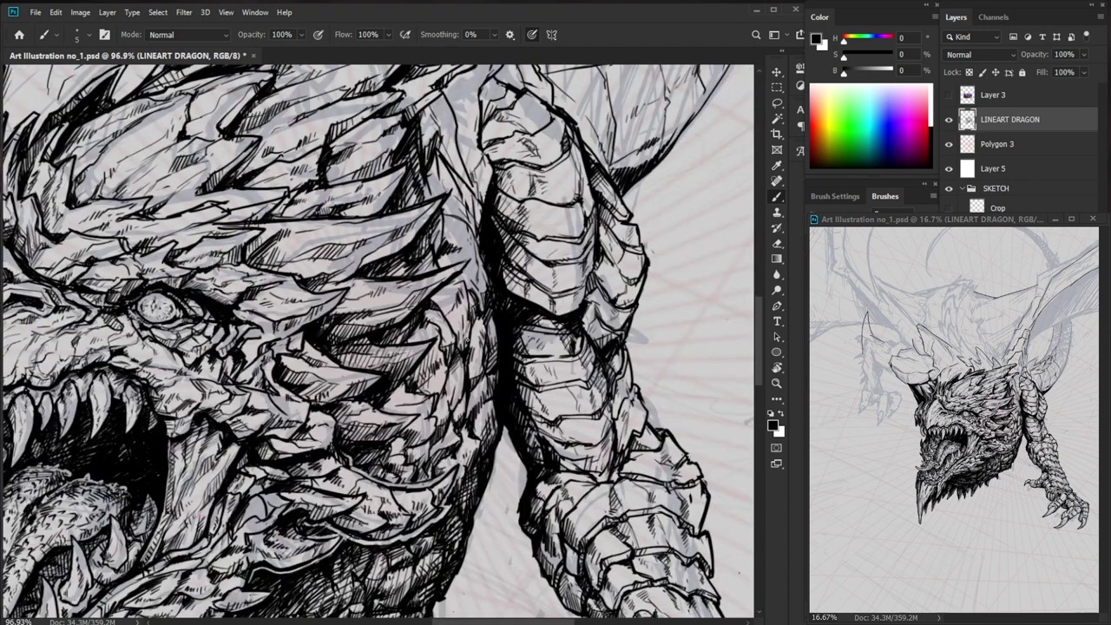
{"action": "scroll", "coordinate": [354, 420], "scroll_direction": "up", "scroll_amount": 2}
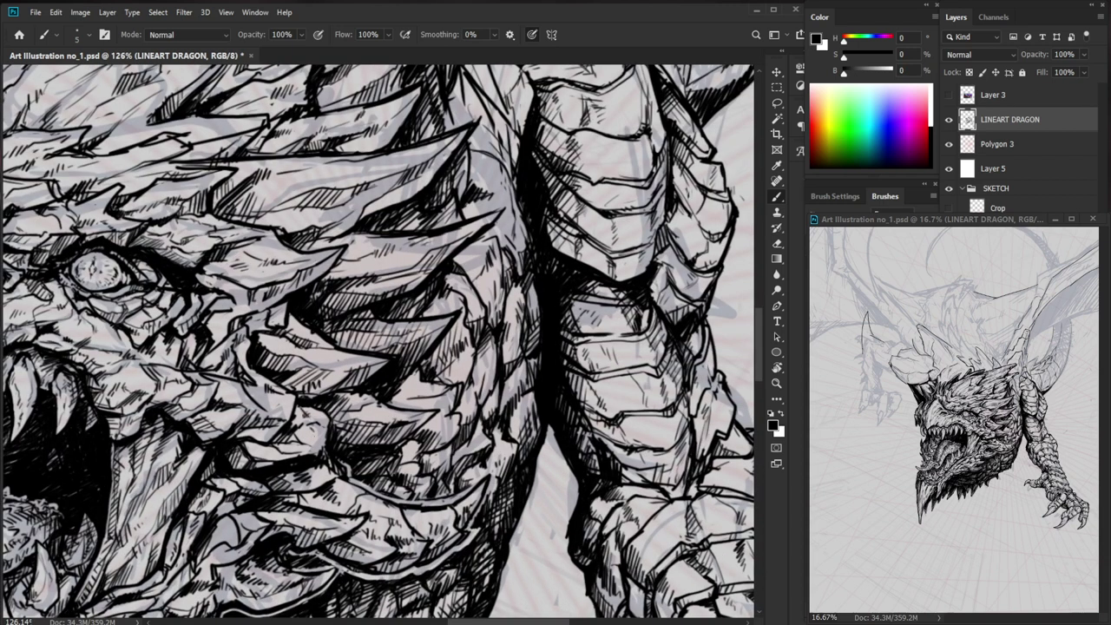
{"action": "scroll", "coordinate": [382, 423], "scroll_direction": "down", "scroll_amount": 3}
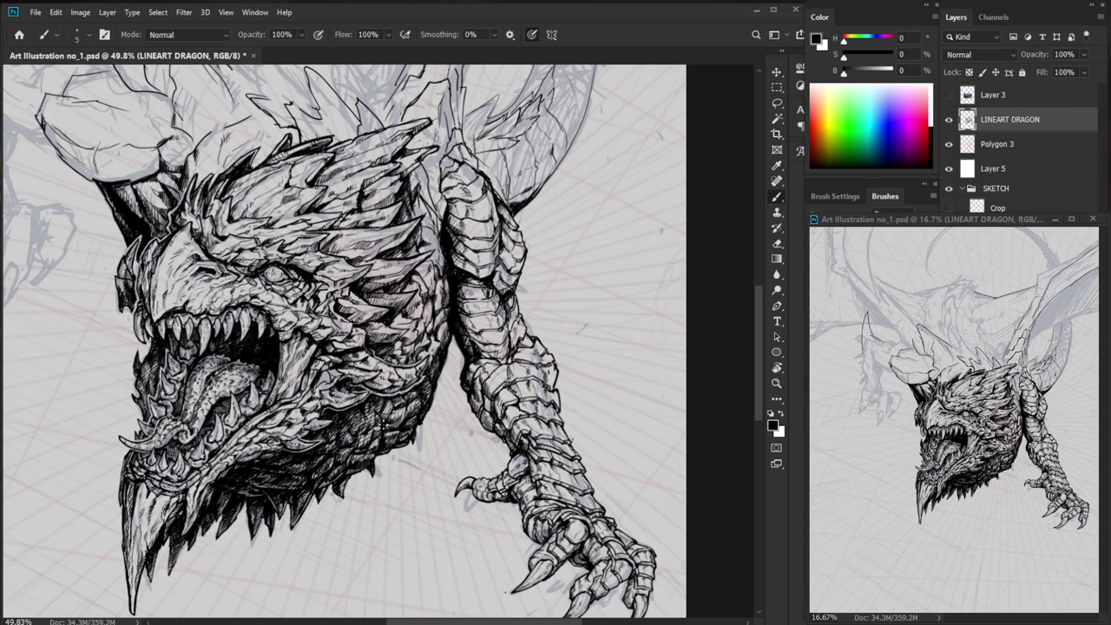
- Touch up the hatching along the dragon's lower jaw, below the row of lower teeth
{"action": "key", "text": "z"}
{"action": "left_click_drag", "start_coordinate": [197, 483], "coordinate": [286, 483]}
{"action": "left_click_drag", "start_coordinate": [231, 439], "coordinate": [246, 429]}
{"action": "key", "text": "e"}
{"action": "key", "text": "b"}
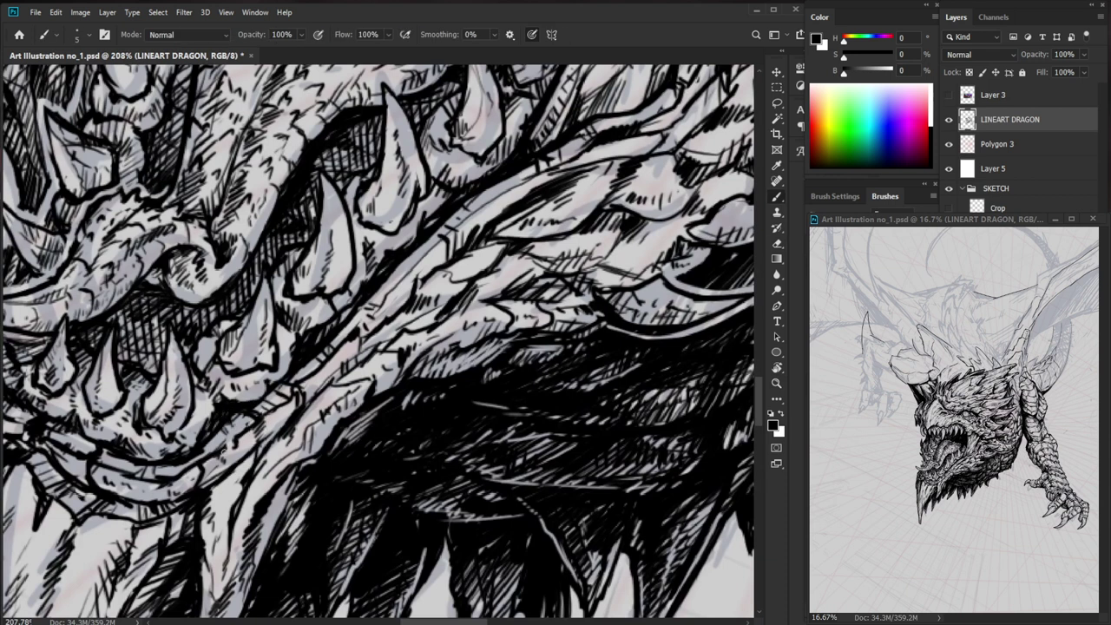
{"action": "key", "text": "e"}
{"action": "key", "text": "z"}
{"action": "mouse_move", "coordinate": [221, 495]}
{"action": "left_mouse_down"}
{"action": "mouse_move", "coordinate": [263, 478]}
{"action": "mouse_move", "coordinate": [191, 479]}
{"action": "left_mouse_up"}
{"action": "key", "text": "b"}
{"action": "mouse_move", "coordinate": [659, 487]}
{"action": "left_mouse_down"}
{"action": "mouse_move", "coordinate": [526, 463]}
{"action": "mouse_move", "coordinate": [523, 478]}
{"action": "left_mouse_up"}
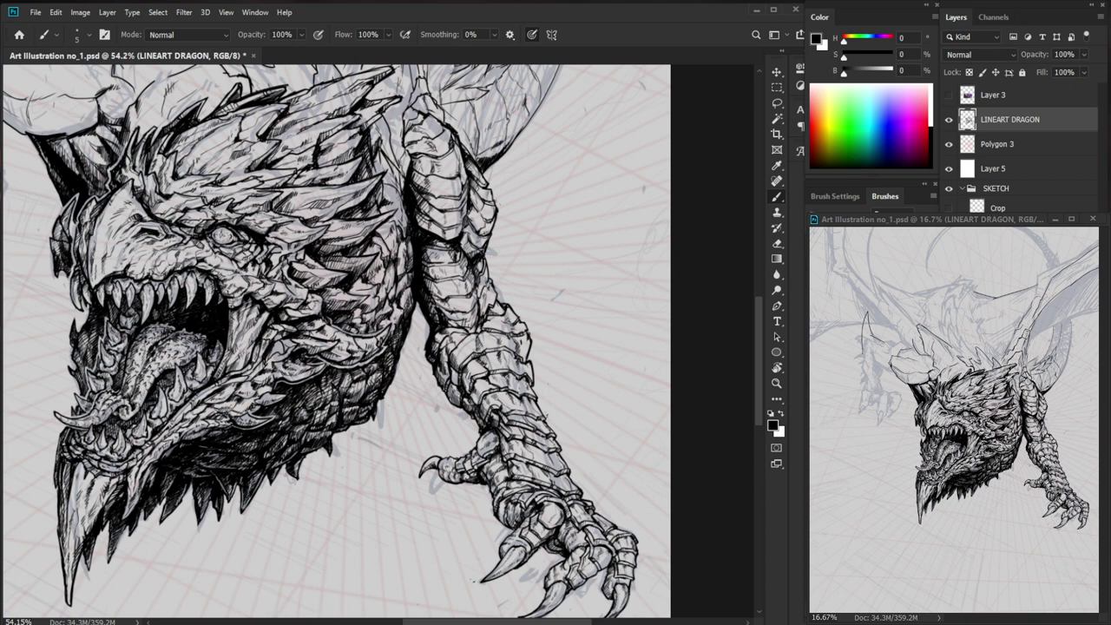
- Hatch the small scales beneath the lowest cheek spike with short slanted strokes
{"action": "scroll", "coordinate": [405, 266], "scroll_direction": "up", "scroll_amount": 2}
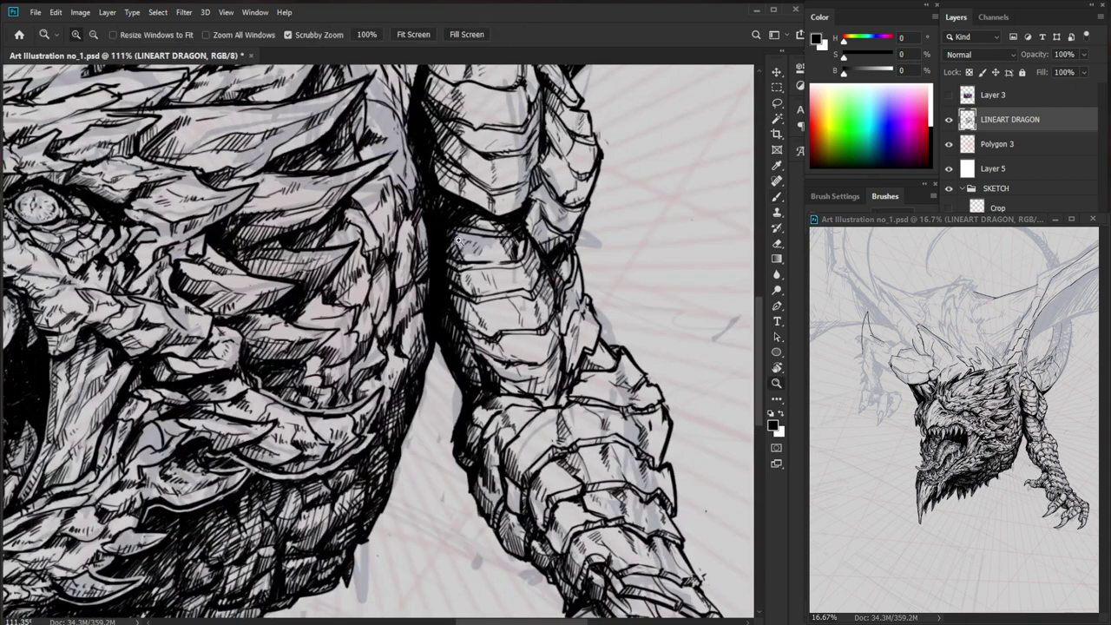
{"action": "left_click_drag", "start_coordinate": [315, 316], "coordinate": [304, 327]}
{"action": "left_click_drag", "start_coordinate": [318, 316], "coordinate": [310, 330]}
{"action": "mouse_move", "coordinate": [327, 318]}
{"action": "left_mouse_down"}
{"action": "mouse_move", "coordinate": [314, 330]}
{"action": "mouse_move", "coordinate": [339, 314]}
{"action": "mouse_move", "coordinate": [314, 311]}
{"action": "left_mouse_up"}
- Ink a long contour stroke along the plates at the front edge of the dragon's snout
{"action": "left_click_drag", "start_coordinate": [454, 306], "coordinate": [348, 306]}
{"action": "left_click_drag", "start_coordinate": [530, 257], "coordinate": [530, 375]}
{"action": "scroll", "coordinate": [237, 368], "scroll_direction": "up", "scroll_amount": 5}
{"action": "key", "text": "e"}
{"action": "key", "text": "b"}
{"action": "left_click_drag", "start_coordinate": [283, 363], "coordinate": [276, 460]}
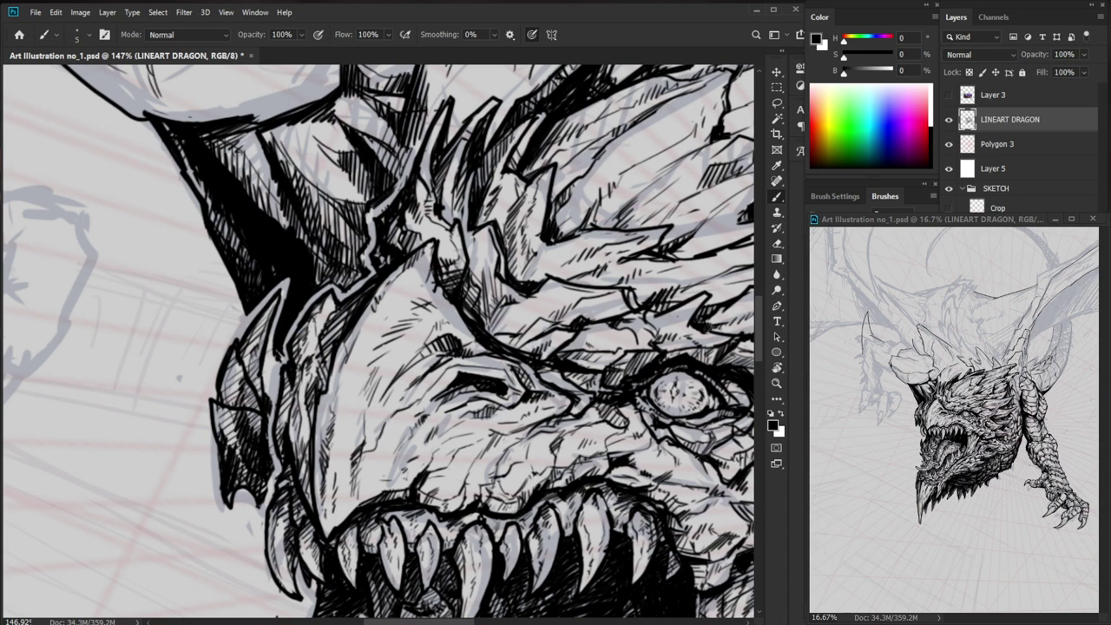
- Ink the broken inner contour lines of the tall pointed horn rising behind the blunt rounded horn
{"action": "mouse_move", "coordinate": [405, 293]}
{"action": "left_mouse_down"}
{"action": "mouse_move", "coordinate": [429, 282]}
{"action": "mouse_move", "coordinate": [373, 290]}
{"action": "left_mouse_up"}
{"action": "left_click_drag", "start_coordinate": [625, 312], "coordinate": [464, 429]}
{"action": "key", "text": "z"}
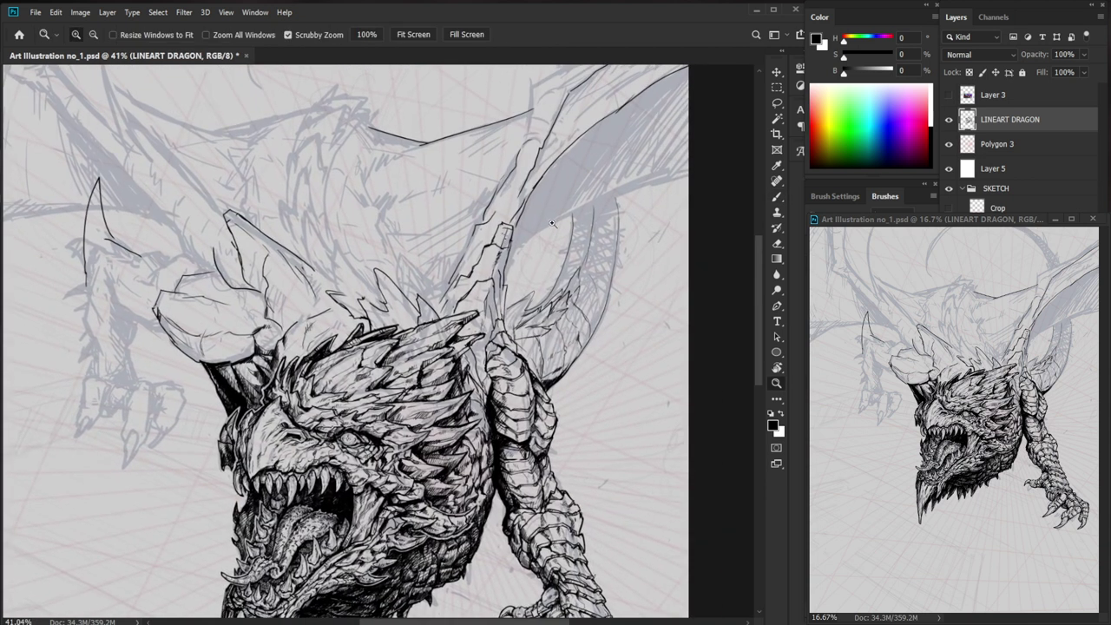
{"action": "left_click_drag", "start_coordinate": [618, 273], "coordinate": [551, 336]}
{"action": "left_click_drag", "start_coordinate": [292, 379], "coordinate": [335, 332]}
{"action": "key", "text": "b"}
{"action": "mouse_move", "coordinate": [215, 311]}
{"action": "left_mouse_down"}
{"action": "mouse_move", "coordinate": [253, 340]}
{"action": "mouse_move", "coordinate": [195, 291]}
{"action": "mouse_move", "coordinate": [207, 343]}
{"action": "mouse_move", "coordinate": [198, 396]}
{"action": "left_mouse_up"}
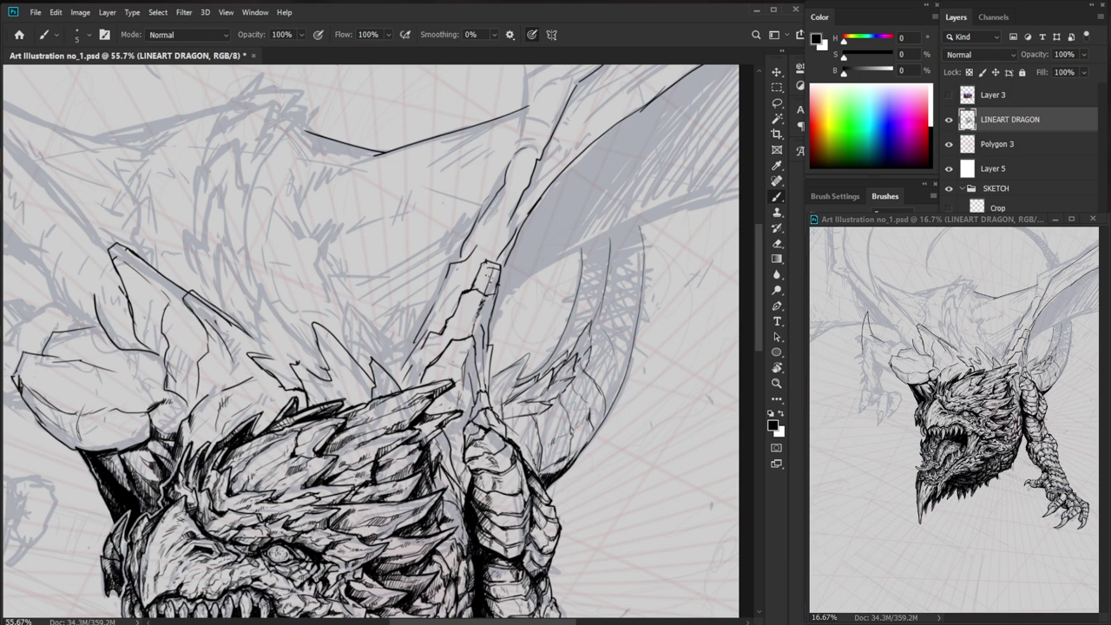
{"action": "mouse_move", "coordinate": [198, 299]}
{"action": "left_mouse_down"}
{"action": "mouse_move", "coordinate": [143, 261]}
{"action": "mouse_move", "coordinate": [161, 369]}
{"action": "mouse_move", "coordinate": [165, 352]}
{"action": "left_mouse_up"}
- Add short hatching strokes to the spikes along the upper crest of the dragon's head
{"action": "key", "text": "e"}
{"action": "key", "text": "b"}
{"action": "key", "text": "ctrl+space"}
{"action": "left_click_drag", "start_coordinate": [458, 459], "coordinate": [405, 460]}
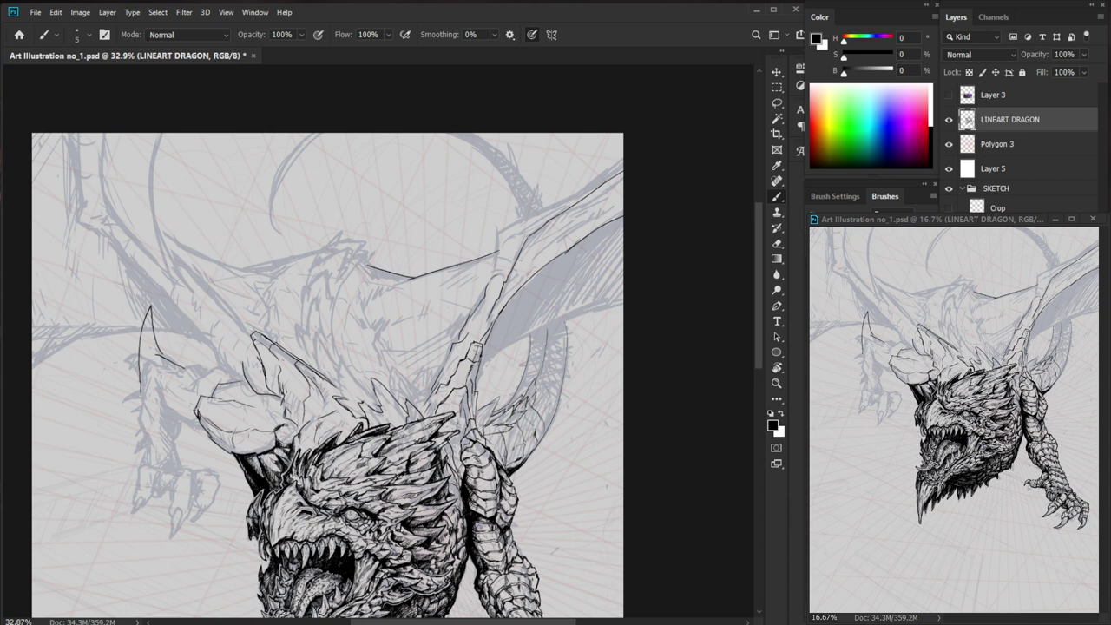
{"action": "key", "text": "z"}
{"action": "mouse_move", "coordinate": [415, 426]}
{"action": "left_mouse_down"}
{"action": "mouse_move", "coordinate": [486, 426]}
{"action": "mouse_move", "coordinate": [435, 411]}
{"action": "mouse_move", "coordinate": [457, 406]}
{"action": "mouse_move", "coordinate": [401, 420]}
{"action": "left_mouse_up"}
{"action": "key", "text": "b"}
{"action": "key", "text": "e"}
{"action": "key", "text": "b"}
{"action": "left_click_drag", "start_coordinate": [396, 435], "coordinate": [405, 420]}
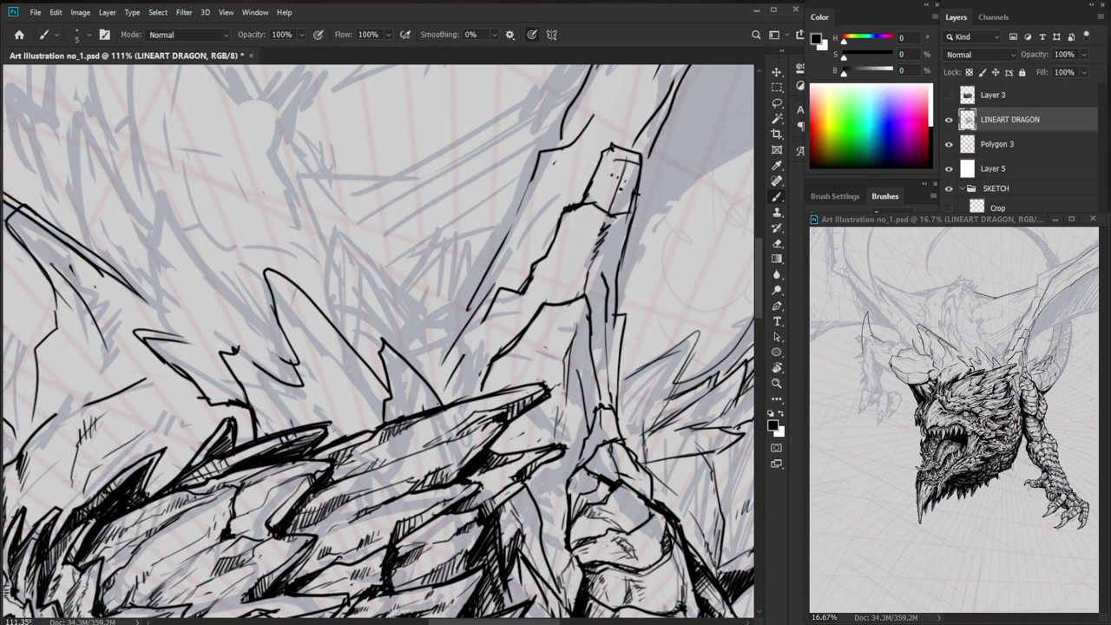
{"action": "left_click_drag", "start_coordinate": [371, 446], "coordinate": [360, 450]}
{"action": "left_click_drag", "start_coordinate": [362, 446], "coordinate": [354, 457]}
- Touch up the spikes above the dragon's brow with short slanted strokes
{"action": "key", "text": "z"}
{"action": "left_click_drag", "start_coordinate": [415, 432], "coordinate": [356, 431]}
{"action": "key", "text": "space"}
{"action": "mouse_move", "coordinate": [423, 597]}
{"action": "left_mouse_down"}
{"action": "mouse_move", "coordinate": [458, 488]}
{"action": "mouse_move", "coordinate": [452, 500]}
{"action": "left_mouse_up"}
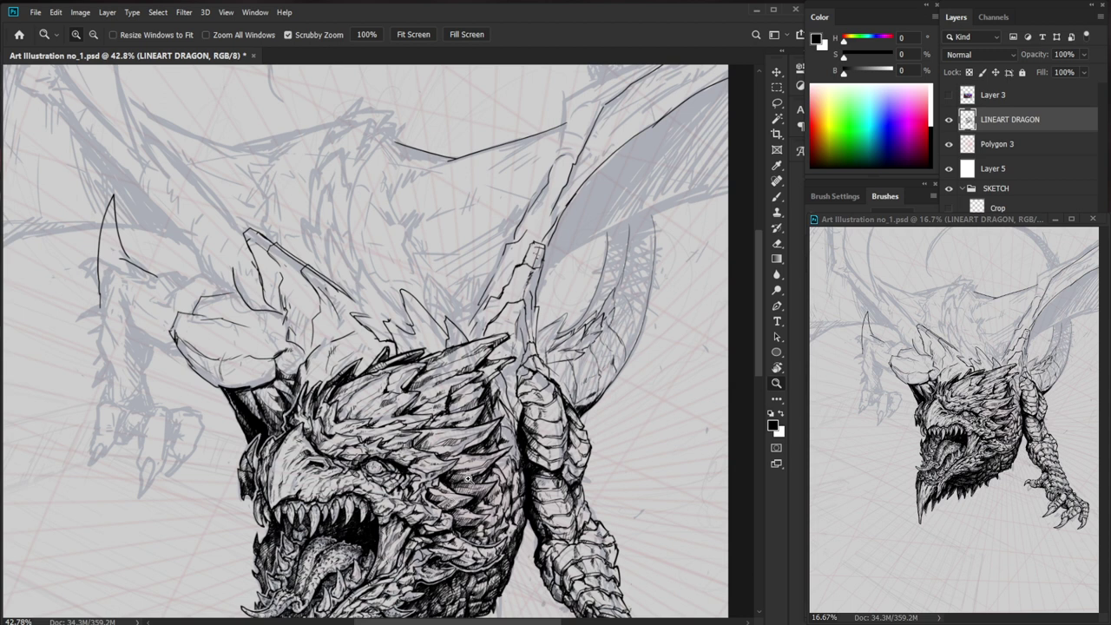
{"action": "left_click_drag", "start_coordinate": [377, 428], "coordinate": [451, 429]}
{"action": "key", "text": "b"}
{"action": "left_click_drag", "start_coordinate": [290, 398], "coordinate": [279, 413]}
{"action": "mouse_move", "coordinate": [291, 395]}
{"action": "left_mouse_down"}
{"action": "mouse_move", "coordinate": [281, 409]}
{"action": "mouse_move", "coordinate": [309, 384]}
{"action": "left_mouse_up"}
{"action": "mouse_move", "coordinate": [334, 360]}
{"action": "left_mouse_down"}
{"action": "mouse_move", "coordinate": [318, 376]}
{"action": "mouse_move", "coordinate": [349, 366]}
{"action": "left_mouse_up"}
{"action": "left_click_drag", "start_coordinate": [360, 354], "coordinate": [353, 367]}
- Ink a crack running up from the lower edge of the blunt rounded horn and hatch along its ridge
{"action": "left_click_drag", "start_coordinate": [431, 332], "coordinate": [357, 333]}
{"action": "mouse_move", "coordinate": [488, 527]}
{"action": "left_mouse_down"}
{"action": "mouse_move", "coordinate": [454, 469]}
{"action": "mouse_move", "coordinate": [456, 486]}
{"action": "left_mouse_up"}
{"action": "key", "text": "z"}
{"action": "key", "text": "b"}
{"action": "mouse_move", "coordinate": [261, 213]}
{"action": "left_mouse_down"}
{"action": "mouse_move", "coordinate": [327, 213]}
{"action": "mouse_move", "coordinate": [386, 299]}
{"action": "left_mouse_up"}
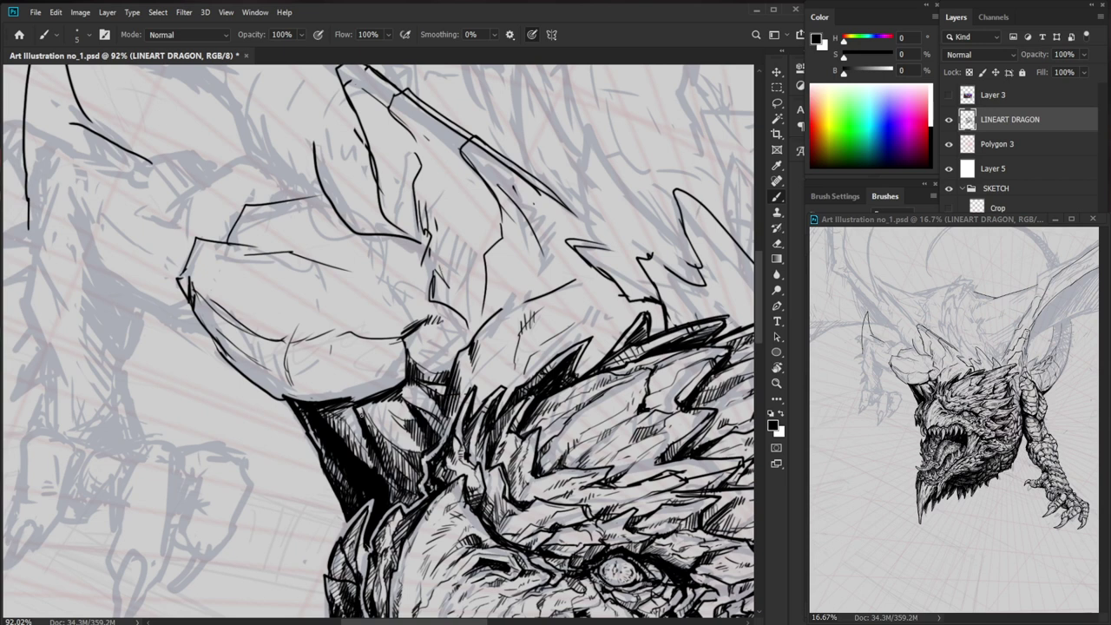
{"action": "mouse_move", "coordinate": [283, 398]}
{"action": "left_mouse_down"}
{"action": "mouse_move", "coordinate": [287, 344]}
{"action": "mouse_move", "coordinate": [312, 339]}
{"action": "mouse_move", "coordinate": [304, 326]}
{"action": "mouse_move", "coordinate": [318, 332]}
{"action": "left_mouse_up"}
{"action": "left_click_drag", "start_coordinate": [318, 342], "coordinate": [331, 330]}
{"action": "left_click_drag", "start_coordinate": [329, 339], "coordinate": [336, 330]}
{"action": "key", "text": "z"}
{"action": "left_click_drag", "start_coordinate": [404, 331], "coordinate": [326, 334]}
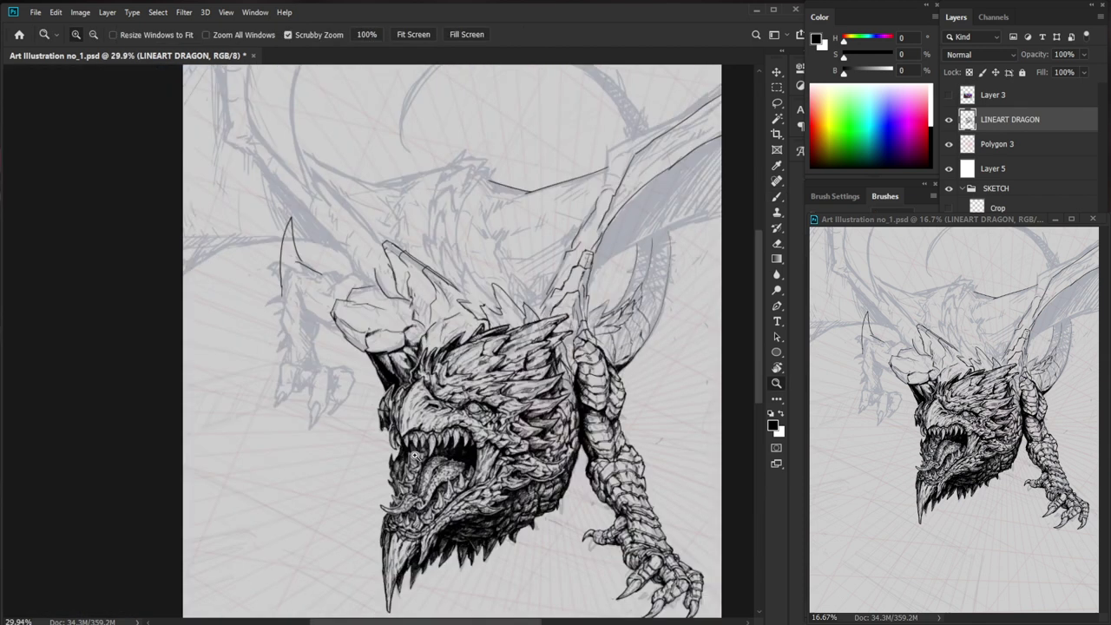
- Clean up the outer edge below the blunt rounded horn with the Eraser
{"action": "left_click_drag", "start_coordinate": [415, 455], "coordinate": [517, 455]}
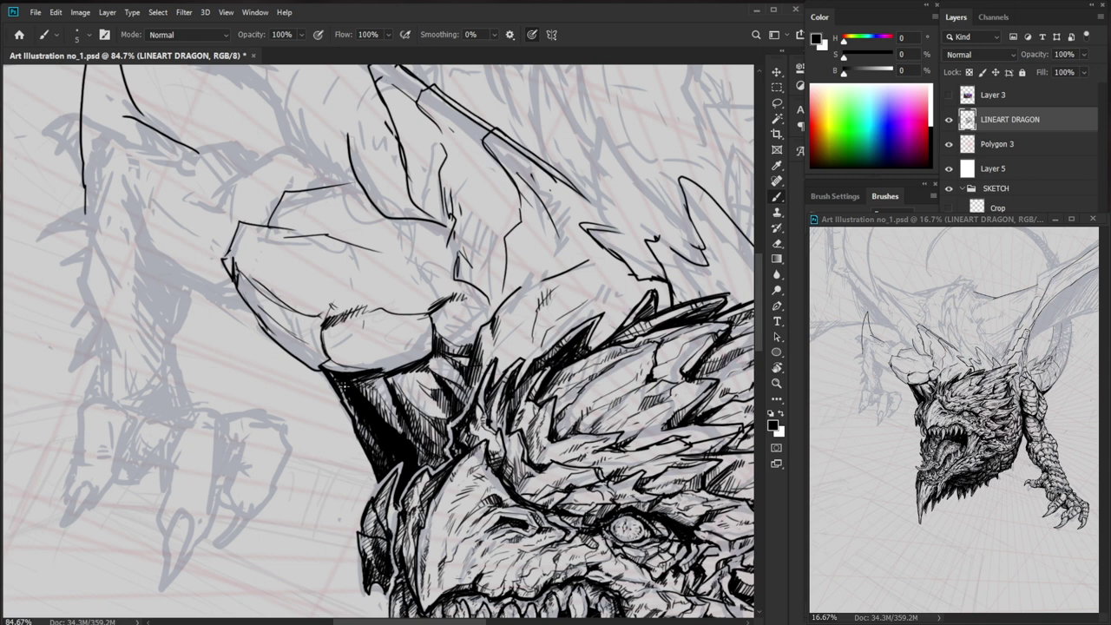
{"action": "key", "text": "e"}
{"action": "mouse_move", "coordinate": [341, 414]}
{"action": "left_mouse_down"}
{"action": "mouse_move", "coordinate": [348, 421]}
{"action": "mouse_move", "coordinate": [286, 405]}
{"action": "left_mouse_up"}
{"action": "left_click_drag", "start_coordinate": [539, 486], "coordinate": [422, 487]}
{"action": "key", "text": "z"}
{"action": "mouse_move", "coordinate": [499, 446]}
{"action": "left_mouse_down"}
{"action": "mouse_move", "coordinate": [466, 473]}
{"action": "mouse_move", "coordinate": [427, 474]}
{"action": "left_mouse_up"}
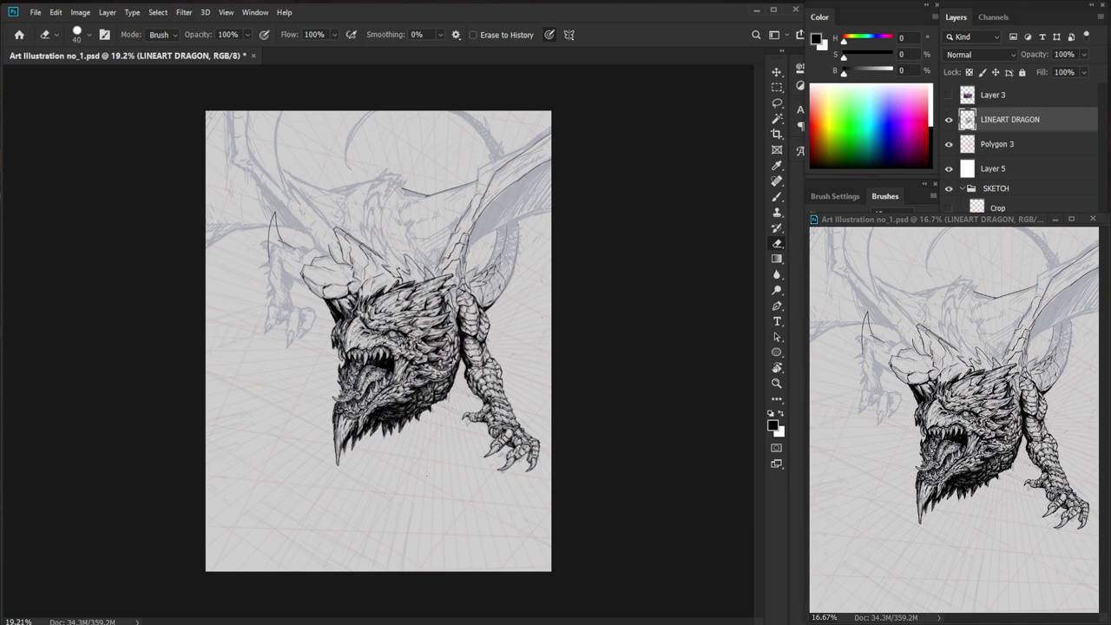
- Add a small hatching mark to the scales beside the long lower cheek spike
{"action": "key", "text": "z"}
{"action": "left_click_drag", "start_coordinate": [408, 364], "coordinate": [469, 364]}
{"action": "key", "text": "b"}
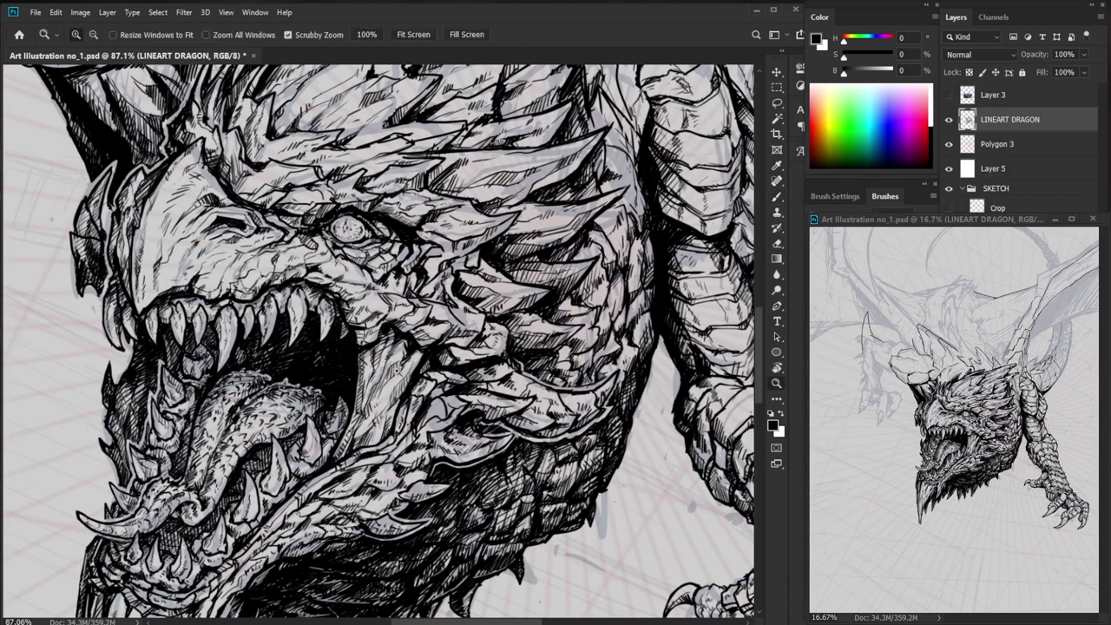
{"action": "scroll", "coordinate": [358, 353], "scroll_direction": "down", "scroll_amount": 3}
{"action": "left_click_drag", "start_coordinate": [468, 456], "coordinate": [462, 454]}
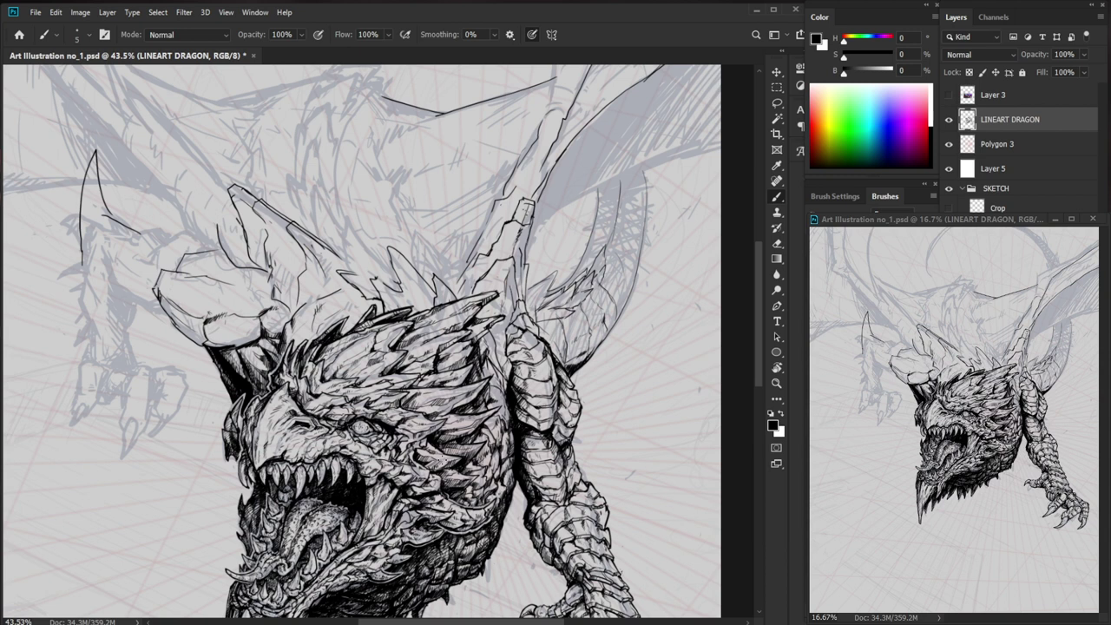
- Examine the hatching on the cheek spikes, neck and upper arm at several magnifications
{"action": "key", "text": "ctrl+space"}
{"action": "left_click_drag", "start_coordinate": [439, 441], "coordinate": [499, 439]}
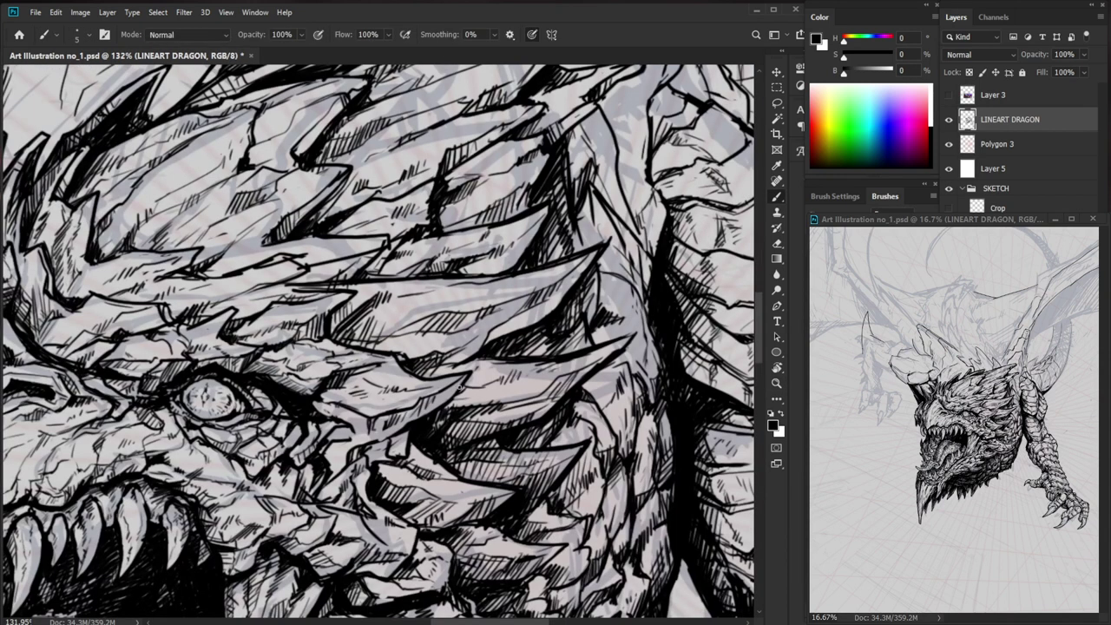
{"action": "mouse_move", "coordinate": [459, 398]}
{"action": "left_mouse_down"}
{"action": "mouse_move", "coordinate": [536, 399]}
{"action": "mouse_move", "coordinate": [518, 393]}
{"action": "mouse_move", "coordinate": [522, 427]}
{"action": "mouse_move", "coordinate": [551, 405]}
{"action": "mouse_move", "coordinate": [538, 395]}
{"action": "left_mouse_up"}
{"action": "key", "text": "ctrl+space"}
{"action": "key", "text": "space"}
{"action": "left_click_drag", "start_coordinate": [614, 545], "coordinate": [506, 507]}
{"action": "scroll", "coordinate": [488, 366], "scroll_direction": "up", "scroll_amount": 2}
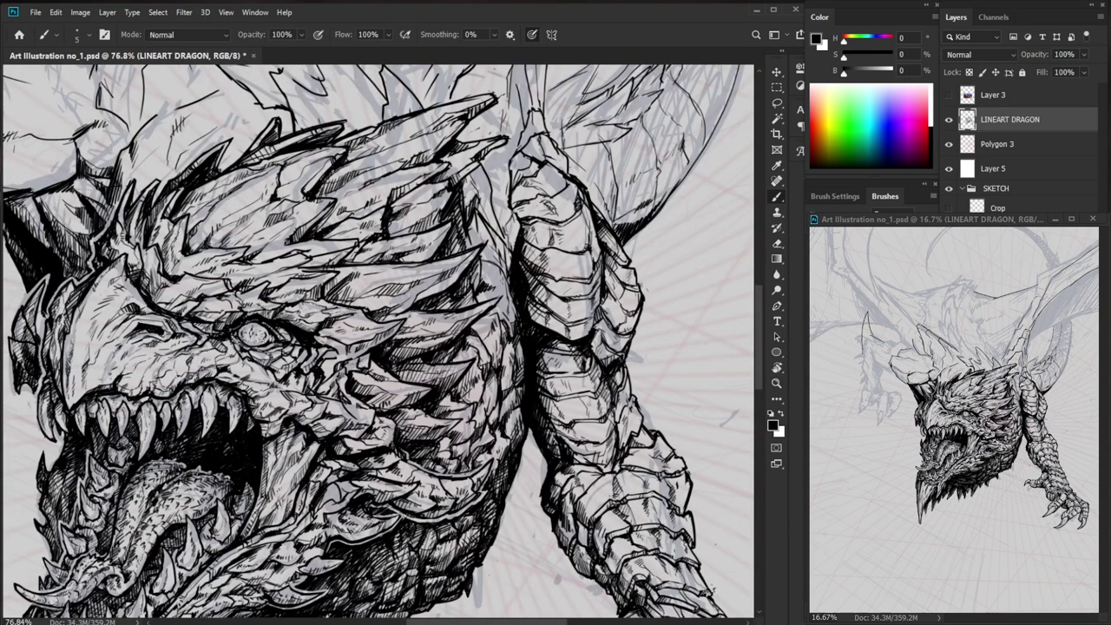
{"action": "key", "text": "z"}
{"action": "scroll", "coordinate": [513, 401], "scroll_direction": "down", "scroll_amount": 4}
{"action": "scroll", "coordinate": [513, 401], "scroll_direction": "up", "scroll_amount": 5}
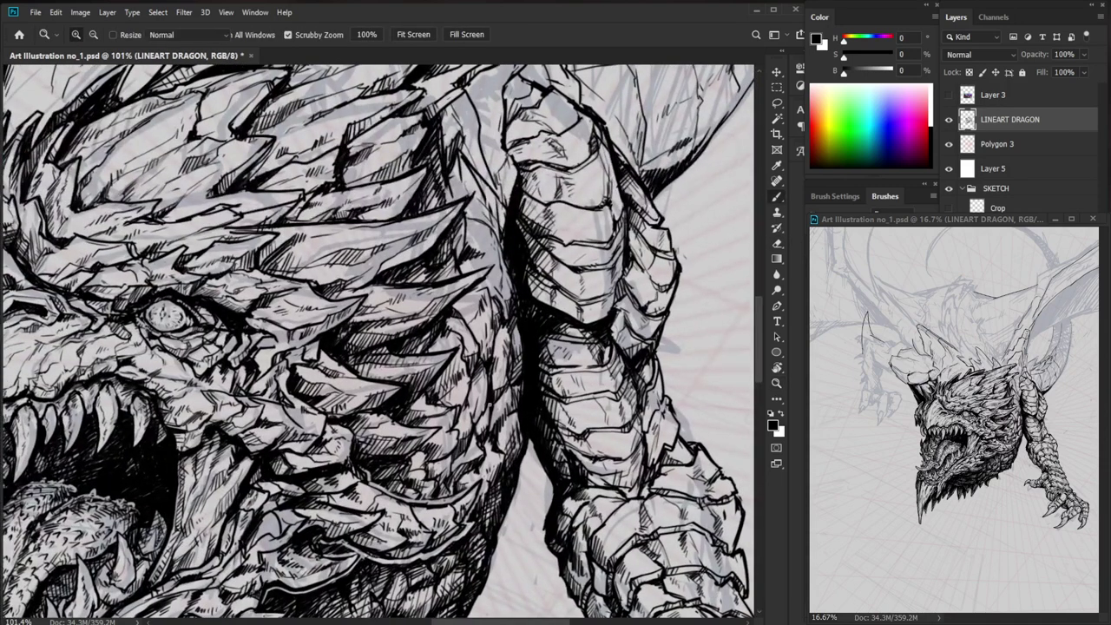
- Ink a short stroke among the scales below the cheek spikes and trim the linework there with a smaller eraser
{"action": "key", "text": "b"}
{"action": "mouse_move", "coordinate": [384, 427]}
{"action": "left_mouse_down"}
{"action": "mouse_move", "coordinate": [405, 436]}
{"action": "mouse_move", "coordinate": [387, 453]}
{"action": "left_mouse_up"}
{"action": "key", "text": "e"}
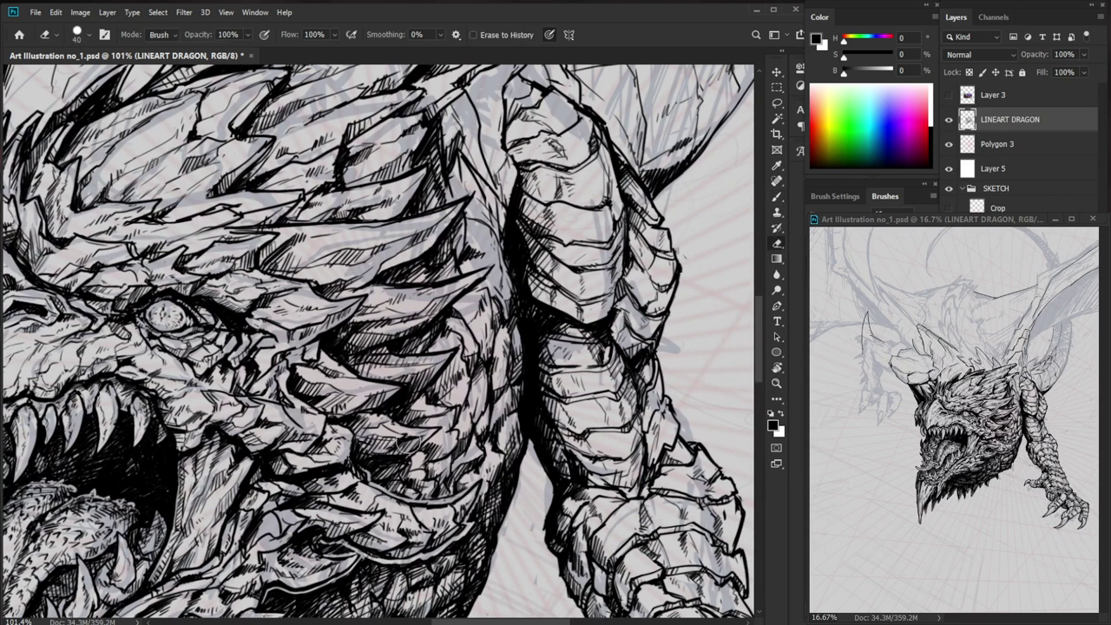
{"action": "key", "text": "bracketleft"}
{"action": "key", "text": "bracketleft"}
{"action": "mouse_move", "coordinate": [407, 440]}
{"action": "left_mouse_down"}
{"action": "mouse_move", "coordinate": [439, 430]}
{"action": "mouse_move", "coordinate": [432, 453]}
{"action": "mouse_move", "coordinate": [460, 433]}
{"action": "mouse_move", "coordinate": [450, 440]}
{"action": "left_mouse_up"}
- Hatch the scales beneath the lower cheek spikes with short slanted strokes in varying directions
{"action": "key", "text": "b"}
{"action": "left_click_drag", "start_coordinate": [442, 459], "coordinate": [461, 440]}
{"action": "left_click_drag", "start_coordinate": [398, 477], "coordinate": [414, 457]}
{"action": "mouse_move", "coordinate": [411, 477]}
{"action": "left_mouse_down"}
{"action": "mouse_move", "coordinate": [416, 463]}
{"action": "mouse_move", "coordinate": [429, 481]}
{"action": "left_mouse_up"}
{"action": "mouse_move", "coordinate": [426, 496]}
{"action": "left_mouse_down"}
{"action": "mouse_move", "coordinate": [434, 480]}
{"action": "mouse_move", "coordinate": [422, 454]}
{"action": "left_mouse_up"}
{"action": "left_click_drag", "start_coordinate": [408, 466], "coordinate": [422, 450]}
{"action": "key", "text": "z"}
{"action": "mouse_move", "coordinate": [487, 445]}
{"action": "left_mouse_down"}
{"action": "mouse_move", "coordinate": [405, 496]}
{"action": "mouse_move", "coordinate": [458, 416]}
{"action": "left_mouse_up"}
- Examine the inked cheek, lower jaw and throat scales up close and from a distance
{"action": "key", "text": "z"}
{"action": "left_click_drag", "start_coordinate": [545, 382], "coordinate": [626, 382]}
{"action": "scroll", "coordinate": [504, 420], "scroll_direction": "up", "scroll_amount": 5}
{"action": "left_click_drag", "start_coordinate": [518, 429], "coordinate": [510, 454]}
{"action": "key", "text": "z"}
{"action": "left_click_drag", "start_coordinate": [546, 416], "coordinate": [442, 443]}
{"action": "left_click_drag", "start_coordinate": [518, 438], "coordinate": [640, 432]}
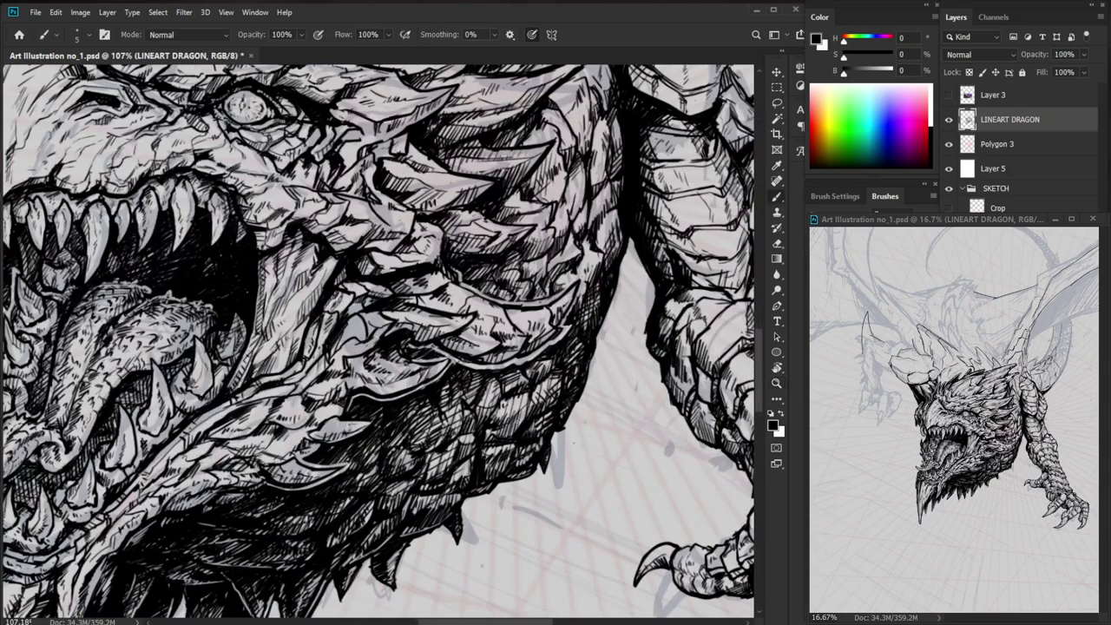
{"action": "left_click_drag", "start_coordinate": [531, 415], "coordinate": [338, 497]}
{"action": "key", "text": "z"}
{"action": "left_click_drag", "start_coordinate": [344, 326], "coordinate": [269, 398]}
{"action": "key", "text": "z"}
{"action": "left_click_drag", "start_coordinate": [245, 390], "coordinate": [261, 391]}
- Try inking a narrow curved spur at the upper joint of the wing arm
{"action": "left_click_drag", "start_coordinate": [645, 407], "coordinate": [505, 497]}
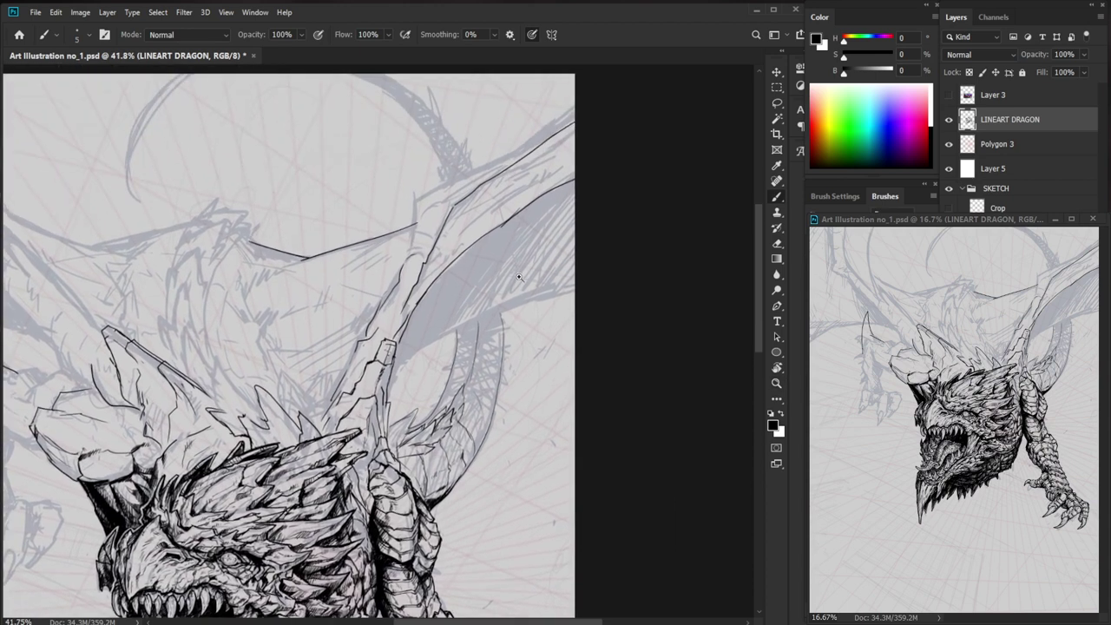
{"action": "key", "text": "z"}
{"action": "left_click_drag", "start_coordinate": [497, 260], "coordinate": [532, 260]}
{"action": "left_click_drag", "start_coordinate": [519, 206], "coordinate": [382, 335]}
{"action": "left_click_drag", "start_coordinate": [496, 291], "coordinate": [342, 430]}
{"action": "mouse_move", "coordinate": [237, 310]}
{"action": "left_mouse_down"}
{"action": "mouse_move", "coordinate": [262, 297]}
{"action": "mouse_move", "coordinate": [247, 307]}
{"action": "mouse_move", "coordinate": [230, 257]}
{"action": "mouse_move", "coordinate": [228, 334]}
{"action": "left_mouse_up"}
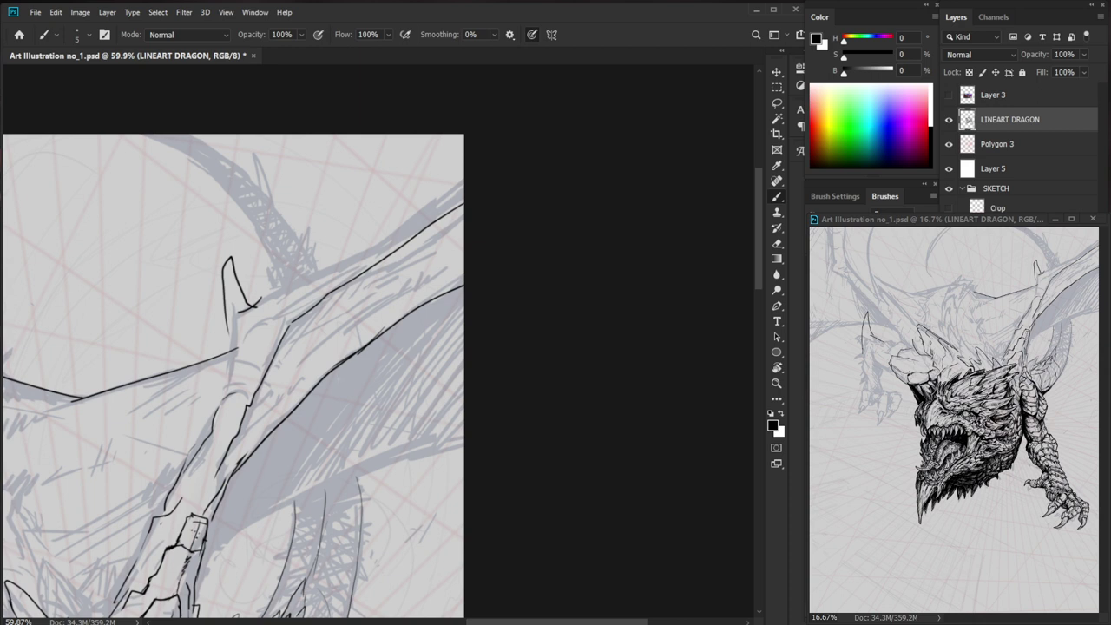
- Erase the narrow spur at the upper wing joint and ink a pointed spur continuing the wing arm's outer contour
{"action": "key", "text": "e"}
{"action": "mouse_move", "coordinate": [224, 301]}
{"action": "left_mouse_down"}
{"action": "mouse_move", "coordinate": [233, 258]}
{"action": "mouse_move", "coordinate": [235, 351]}
{"action": "mouse_move", "coordinate": [258, 307]}
{"action": "mouse_move", "coordinate": [220, 401]}
{"action": "left_mouse_up"}
{"action": "key", "text": "]"}
{"action": "key", "text": "b"}
{"action": "mouse_move", "coordinate": [236, 339]}
{"action": "left_mouse_down"}
{"action": "mouse_move", "coordinate": [263, 250]}
{"action": "mouse_move", "coordinate": [272, 292]}
{"action": "left_mouse_up"}
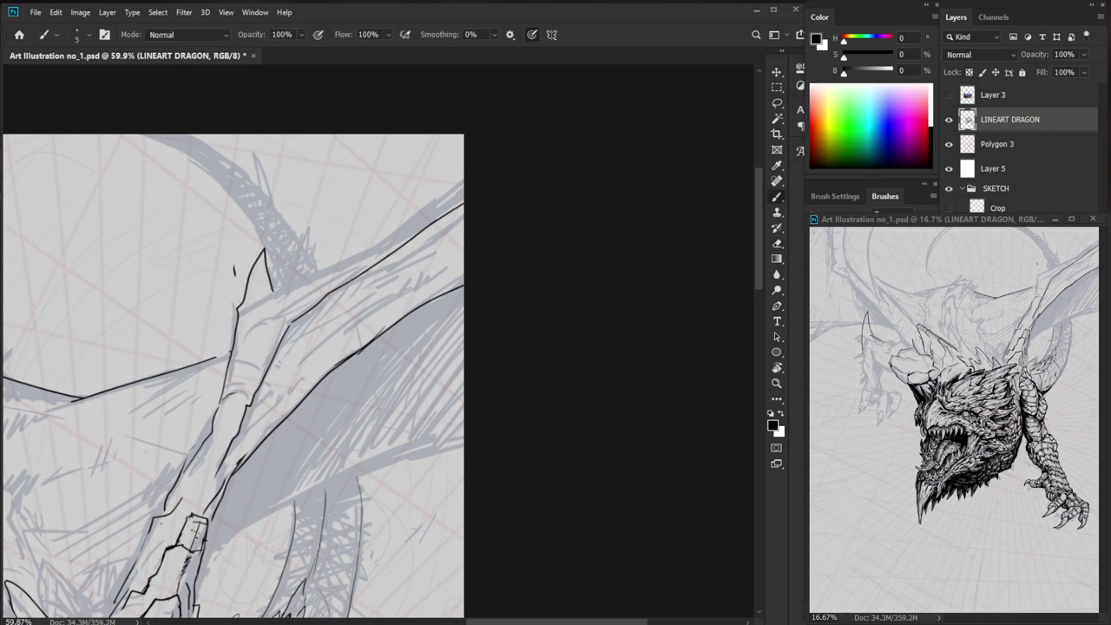
{"action": "key", "text": "e"}
{"action": "mouse_move", "coordinate": [262, 250]}
{"action": "left_mouse_down"}
{"action": "mouse_move", "coordinate": [271, 288]}
{"action": "mouse_move", "coordinate": [311, 198]}
{"action": "mouse_move", "coordinate": [286, 280]}
{"action": "mouse_move", "coordinate": [355, 256]}
{"action": "mouse_move", "coordinate": [502, 147]}
{"action": "left_mouse_up"}
{"action": "key", "text": "b"}
{"action": "key", "text": "z"}
{"action": "mouse_move", "coordinate": [512, 200]}
{"action": "left_mouse_down"}
{"action": "mouse_move", "coordinate": [491, 285]}
{"action": "mouse_move", "coordinate": [556, 319]}
{"action": "left_mouse_up"}
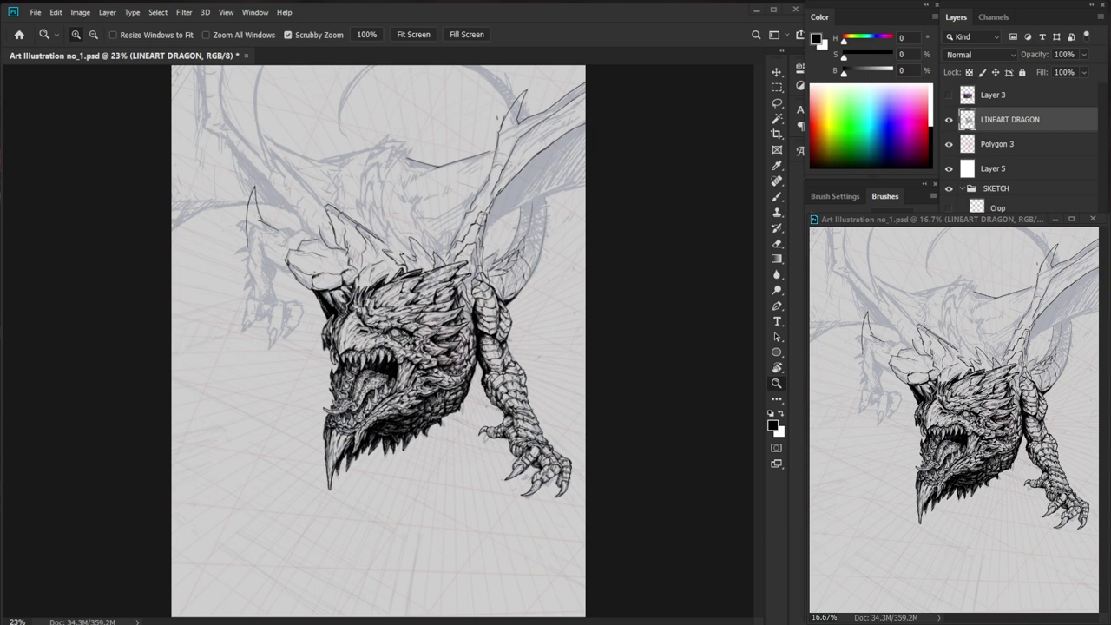
- Examine the linework around the wing arm, the tail base and the top of the foreleg
{"action": "left_click_drag", "start_coordinate": [448, 278], "coordinate": [490, 332]}
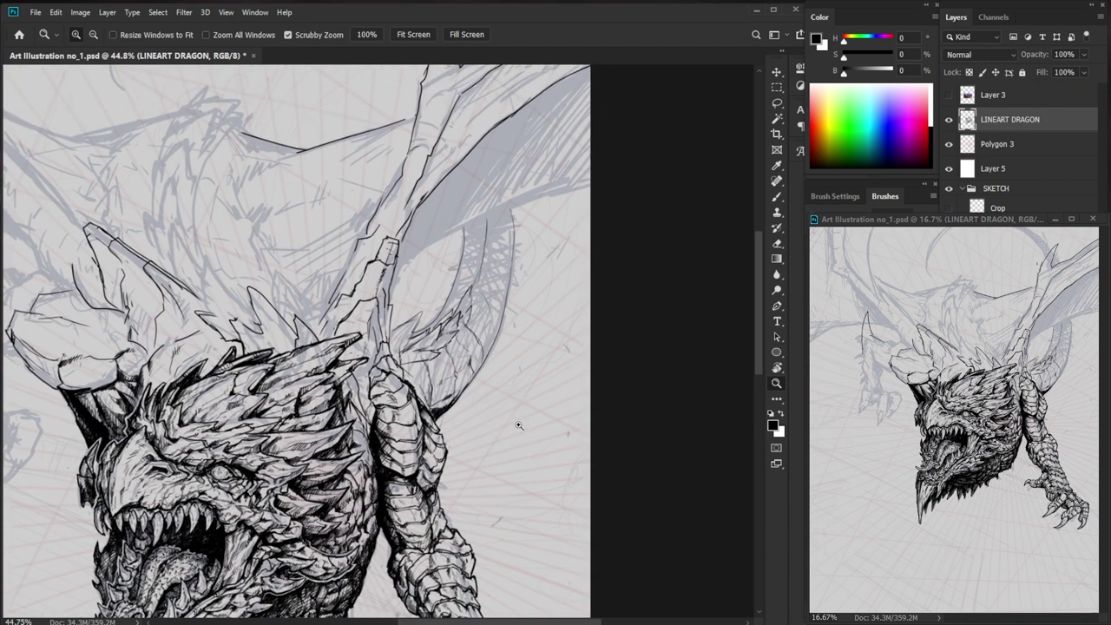
{"action": "left_click_drag", "start_coordinate": [477, 303], "coordinate": [604, 301]}
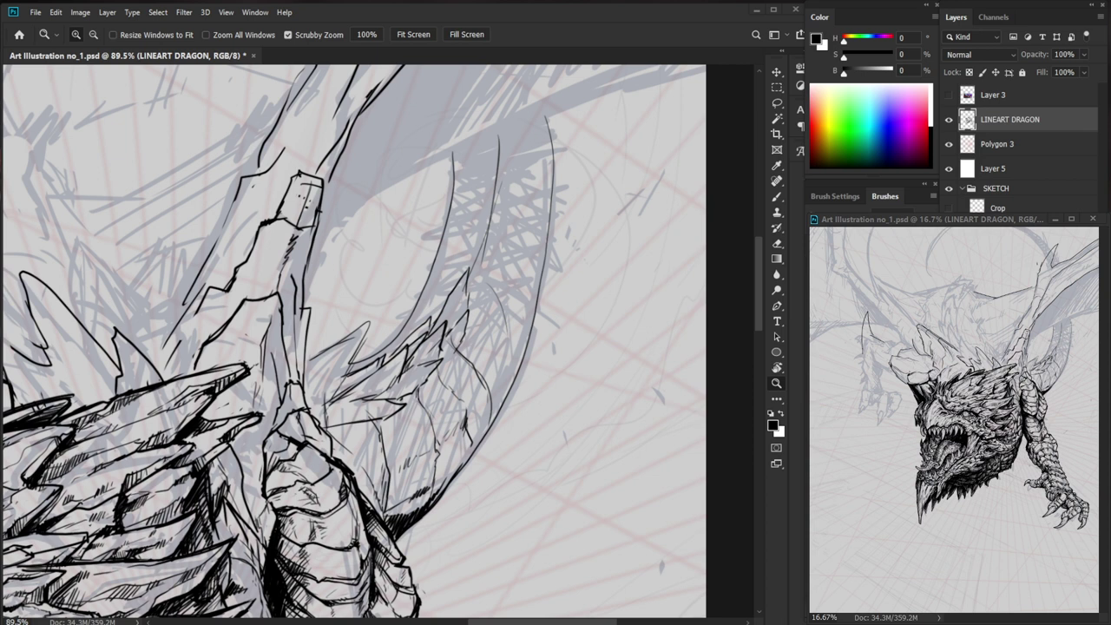
{"action": "left_click", "coordinate": [223, 434]}
{"action": "key", "text": "b"}
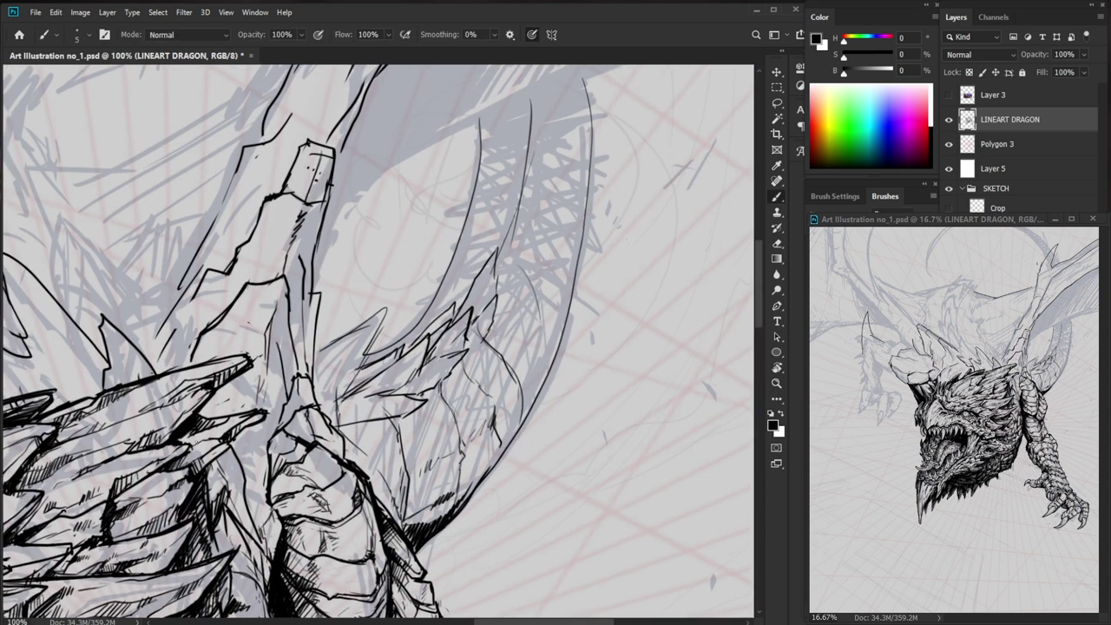
{"action": "key", "text": "z"}
{"action": "mouse_move", "coordinate": [345, 374]}
{"action": "left_mouse_down"}
{"action": "mouse_move", "coordinate": [279, 389]}
{"action": "mouse_move", "coordinate": [301, 399]}
{"action": "left_mouse_up"}
{"action": "key", "text": "b"}
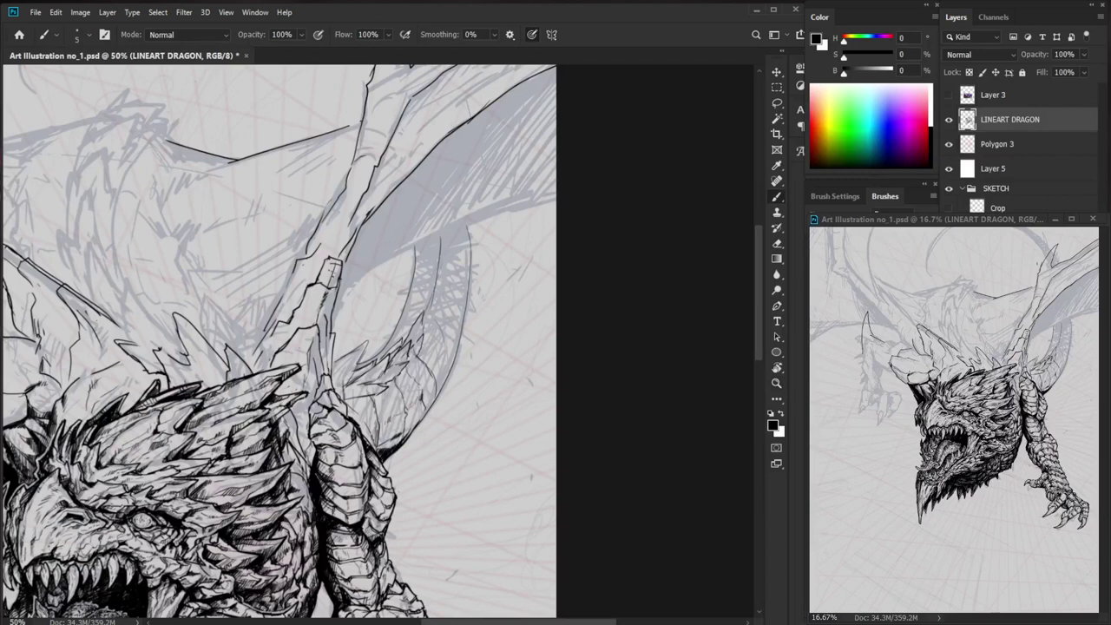
{"action": "left_click_drag", "start_coordinate": [316, 442], "coordinate": [430, 380]}
{"action": "key", "text": "z"}
{"action": "key", "text": "b"}
- Ink a contour stroke down the neck just behind the rear head spikes
{"action": "left_click_drag", "start_coordinate": [385, 340], "coordinate": [392, 378]}
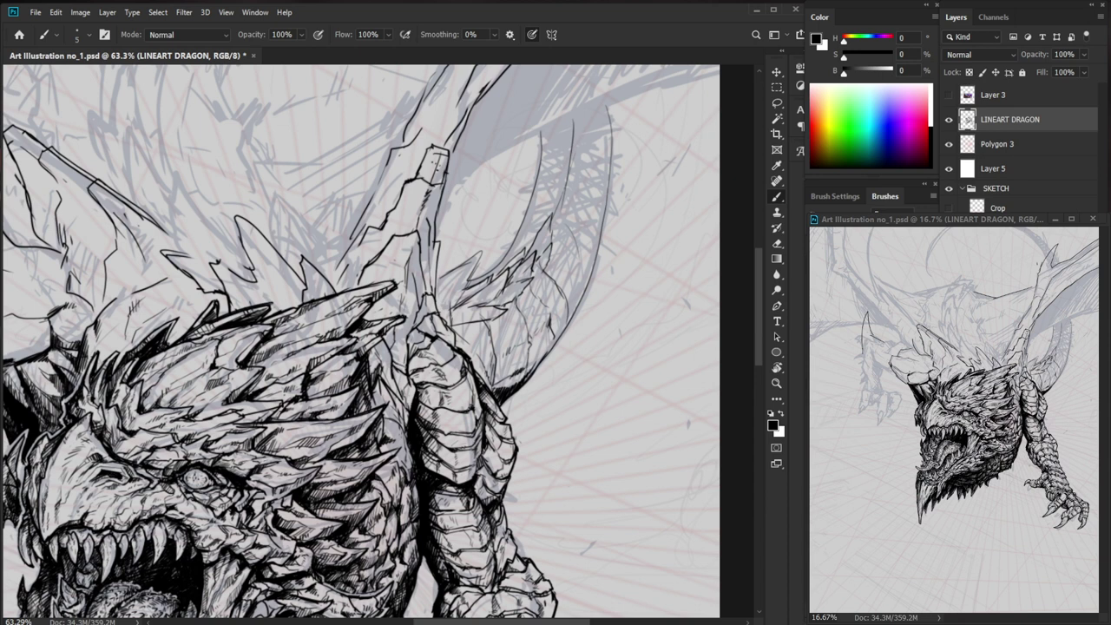
{"action": "key", "text": "z"}
{"action": "mouse_move", "coordinate": [406, 373]}
{"action": "left_mouse_down"}
{"action": "mouse_move", "coordinate": [382, 373]}
{"action": "mouse_move", "coordinate": [416, 370]}
{"action": "mouse_move", "coordinate": [406, 410]}
{"action": "left_mouse_up"}
{"action": "key", "text": "b"}
{"action": "key", "text": "z"}
{"action": "mouse_move", "coordinate": [410, 401]}
{"action": "left_mouse_down"}
{"action": "mouse_move", "coordinate": [377, 402]}
{"action": "mouse_move", "coordinate": [401, 401]}
{"action": "left_mouse_up"}
{"action": "key", "text": "b"}
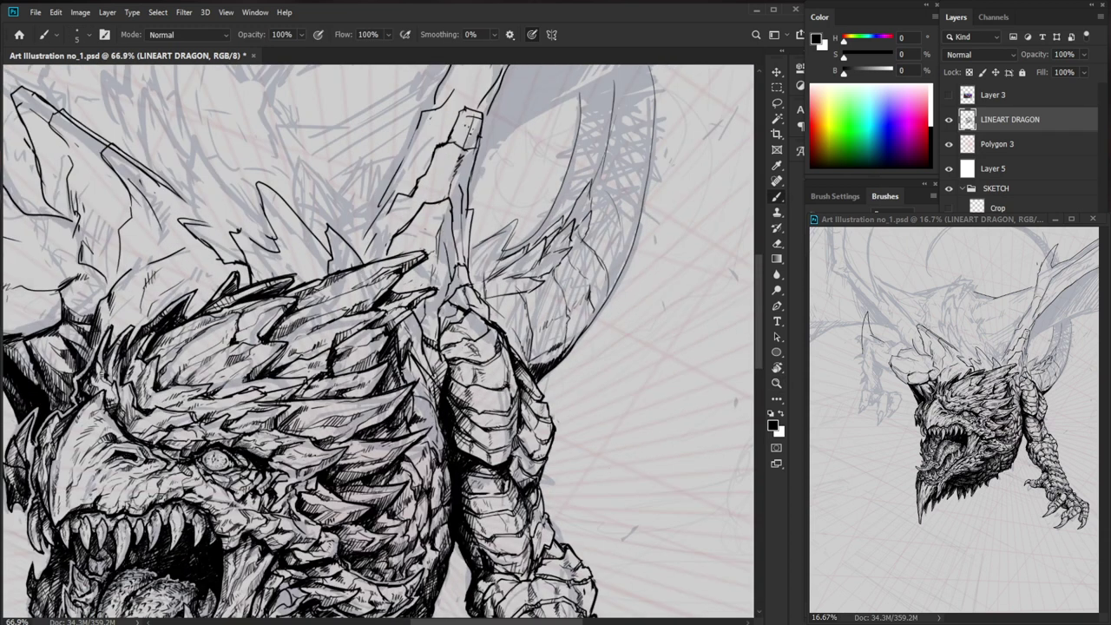
- Add short slanted strokes to the neck strip between the cheek spikes and the upper arm
{"action": "mouse_move", "coordinate": [412, 400]}
{"action": "left_mouse_down"}
{"action": "mouse_move", "coordinate": [425, 390]}
{"action": "mouse_move", "coordinate": [443, 429]}
{"action": "mouse_move", "coordinate": [432, 391]}
{"action": "left_mouse_up"}
{"action": "key", "text": "e"}
{"action": "key", "text": "b"}
{"action": "key", "text": "e"}
{"action": "key", "text": "b"}
{"action": "left_click_drag", "start_coordinate": [423, 417], "coordinate": [431, 411]}
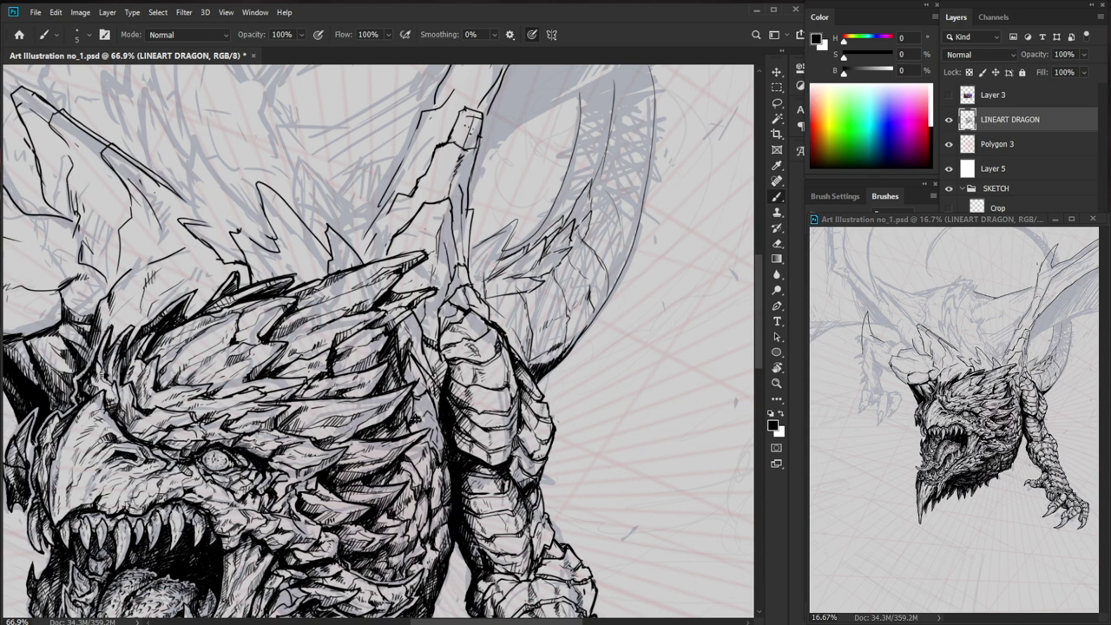
- Extend the short hatching farther along the neck strip beside the upper arm
{"action": "mouse_move", "coordinate": [426, 414]}
{"action": "left_mouse_down"}
{"action": "mouse_move", "coordinate": [433, 405]}
{"action": "mouse_move", "coordinate": [422, 410]}
{"action": "left_mouse_up"}
{"action": "mouse_move", "coordinate": [418, 416]}
{"action": "left_mouse_down"}
{"action": "mouse_move", "coordinate": [440, 412]}
{"action": "mouse_move", "coordinate": [416, 422]}
{"action": "left_mouse_up"}
{"action": "mouse_move", "coordinate": [412, 430]}
{"action": "left_mouse_down"}
{"action": "mouse_move", "coordinate": [420, 423]}
{"action": "mouse_move", "coordinate": [431, 446]}
{"action": "mouse_move", "coordinate": [411, 449]}
{"action": "left_mouse_up"}
{"action": "left_click_drag", "start_coordinate": [405, 460], "coordinate": [424, 444]}
{"action": "left_click_drag", "start_coordinate": [427, 361], "coordinate": [477, 361]}
{"action": "left_click_drag", "start_coordinate": [425, 326], "coordinate": [425, 362]}
{"action": "left_click_drag", "start_coordinate": [441, 350], "coordinate": [434, 362]}
- Shade the back edge of the head, from the rear spikes down beside the arm, with short downward strokes
{"action": "key", "text": "z"}
{"action": "left_click_drag", "start_coordinate": [503, 364], "coordinate": [400, 365]}
{"action": "scroll", "coordinate": [566, 337], "scroll_direction": "up", "scroll_amount": 5}
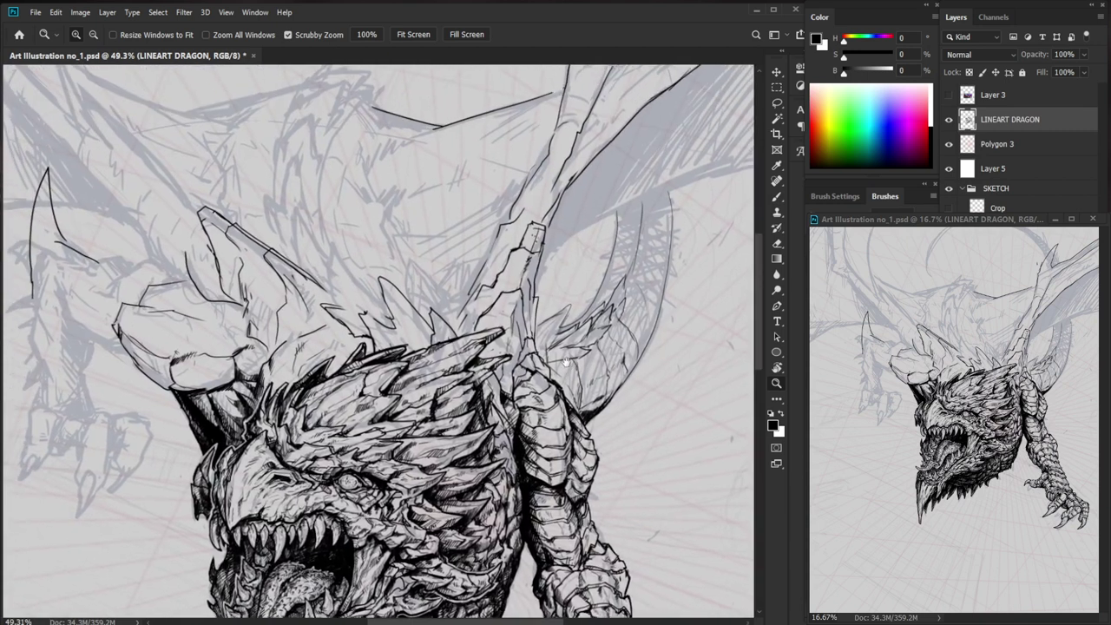
{"action": "key", "text": "b"}
{"action": "left_click_drag", "start_coordinate": [483, 380], "coordinate": [488, 403]}
{"action": "mouse_move", "coordinate": [483, 370]}
{"action": "left_mouse_down"}
{"action": "mouse_move", "coordinate": [488, 389]}
{"action": "mouse_move", "coordinate": [477, 381]}
{"action": "mouse_move", "coordinate": [471, 412]}
{"action": "mouse_move", "coordinate": [489, 405]}
{"action": "mouse_move", "coordinate": [494, 421]}
{"action": "mouse_move", "coordinate": [485, 408]}
{"action": "left_mouse_up"}
{"action": "left_click_drag", "start_coordinate": [495, 401], "coordinate": [492, 416]}
{"action": "mouse_move", "coordinate": [501, 411]}
{"action": "left_mouse_down"}
{"action": "mouse_move", "coordinate": [492, 420]}
{"action": "mouse_move", "coordinate": [485, 397]}
{"action": "mouse_move", "coordinate": [500, 404]}
{"action": "left_mouse_up"}
{"action": "left_click_drag", "start_coordinate": [507, 391], "coordinate": [500, 401]}
{"action": "mouse_move", "coordinate": [509, 421]}
{"action": "left_mouse_down"}
{"action": "mouse_move", "coordinate": [507, 441]}
{"action": "mouse_move", "coordinate": [490, 436]}
{"action": "mouse_move", "coordinate": [512, 461]}
{"action": "left_mouse_up"}
- Darken the neck edge behind the cheek spikes with small slanted strokes
{"action": "key", "text": "z"}
{"action": "left_click_drag", "start_coordinate": [554, 426], "coordinate": [469, 425]}
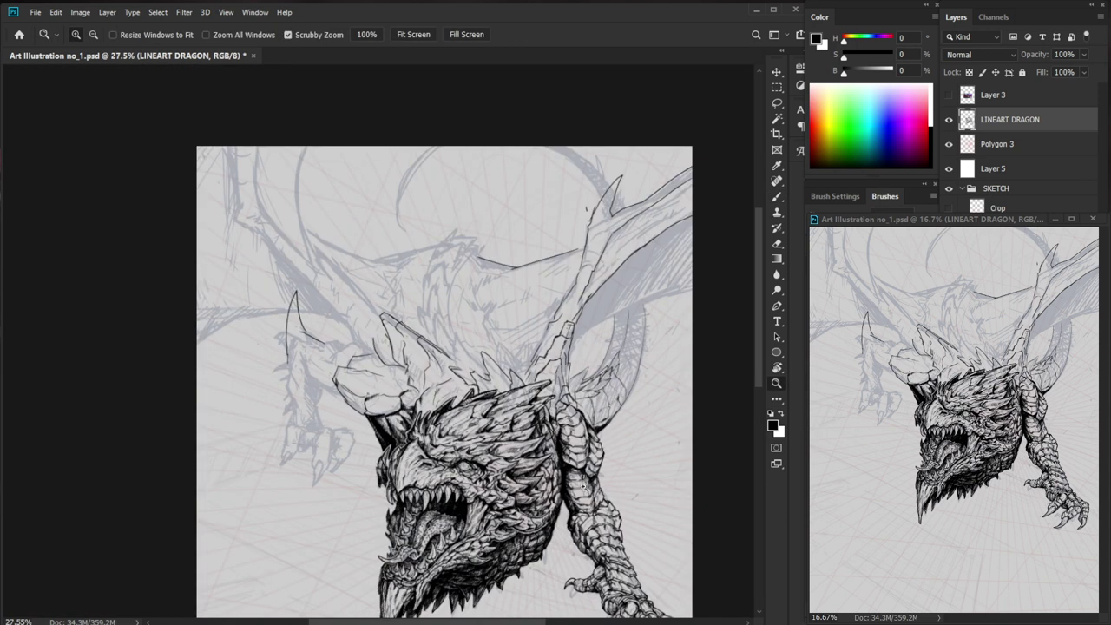
{"action": "left_click_drag", "start_coordinate": [547, 482], "coordinate": [622, 482]}
{"action": "left_click_drag", "start_coordinate": [536, 410], "coordinate": [521, 431]}
{"action": "left_click_drag", "start_coordinate": [525, 423], "coordinate": [519, 431]}
- Touch up the linework near the junction of neck and upper arm with a few short strokes
{"action": "key", "text": "z"}
{"action": "left_click_drag", "start_coordinate": [587, 304], "coordinate": [502, 304]}
{"action": "mouse_move", "coordinate": [627, 518]}
{"action": "left_mouse_down"}
{"action": "mouse_move", "coordinate": [635, 482]}
{"action": "mouse_move", "coordinate": [623, 445]}
{"action": "left_mouse_up"}
{"action": "left_click_drag", "start_coordinate": [559, 268], "coordinate": [672, 268]}
{"action": "key", "text": "b"}
{"action": "left_click_drag", "start_coordinate": [556, 317], "coordinate": [544, 334]}
{"action": "mouse_move", "coordinate": [560, 311]}
{"action": "left_mouse_down"}
{"action": "mouse_move", "coordinate": [453, 334]}
{"action": "mouse_move", "coordinate": [486, 317]}
{"action": "left_mouse_up"}
{"action": "key", "text": "z"}
{"action": "left_click_drag", "start_coordinate": [742, 283], "coordinate": [644, 408]}
{"action": "left_click_drag", "start_coordinate": [585, 464], "coordinate": [507, 571]}
{"action": "scroll", "coordinate": [506, 277], "scroll_direction": "up", "scroll_amount": 10}
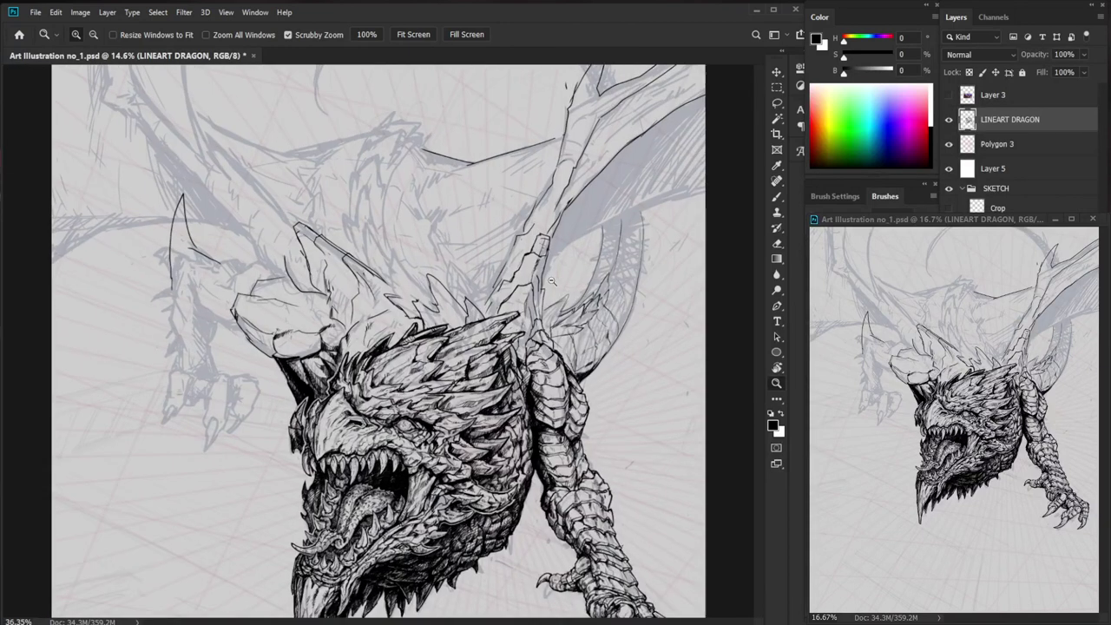
- Ink the lower edge of the wing membrane and outline a shadow strip beneath the wing arm
{"action": "key", "text": "b"}
{"action": "mouse_move", "coordinate": [497, 344]}
{"action": "left_mouse_down"}
{"action": "mouse_move", "coordinate": [511, 325]}
{"action": "mouse_move", "coordinate": [521, 352]}
{"action": "mouse_move", "coordinate": [503, 365]}
{"action": "left_mouse_up"}
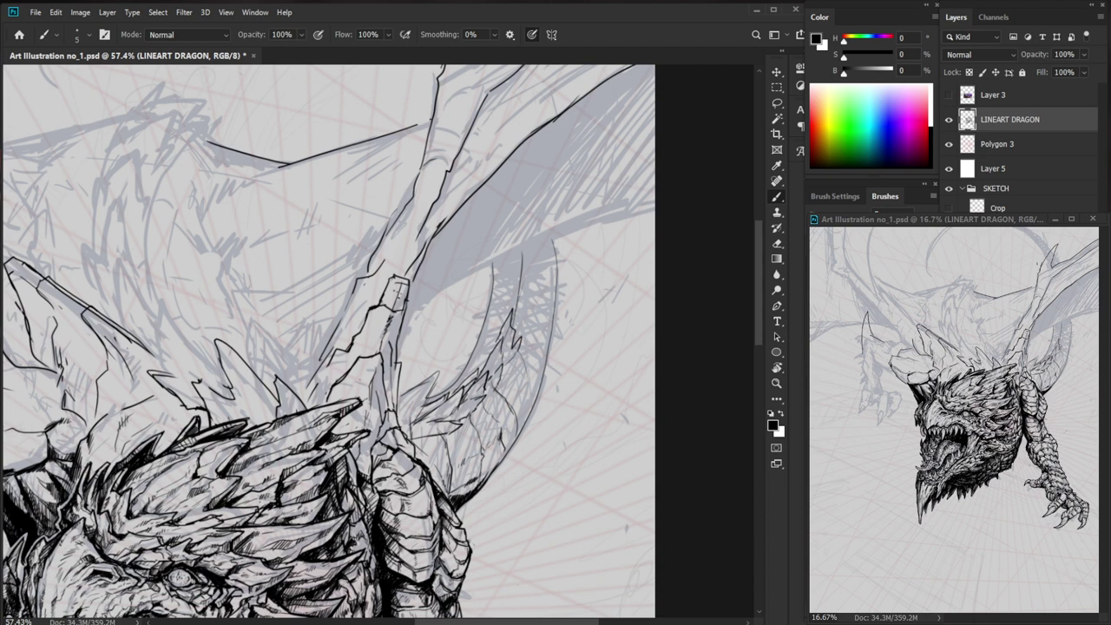
{"action": "left_click_drag", "start_coordinate": [514, 274], "coordinate": [526, 322]}
{"action": "mouse_move", "coordinate": [398, 352]}
{"action": "left_mouse_down"}
{"action": "mouse_move", "coordinate": [437, 297]}
{"action": "mouse_move", "coordinate": [656, 202]}
{"action": "left_mouse_up"}
{"action": "mouse_move", "coordinate": [561, 110]}
{"action": "left_mouse_down"}
{"action": "mouse_move", "coordinate": [434, 294]}
{"action": "mouse_move", "coordinate": [470, 245]}
{"action": "mouse_move", "coordinate": [452, 281]}
{"action": "left_mouse_up"}
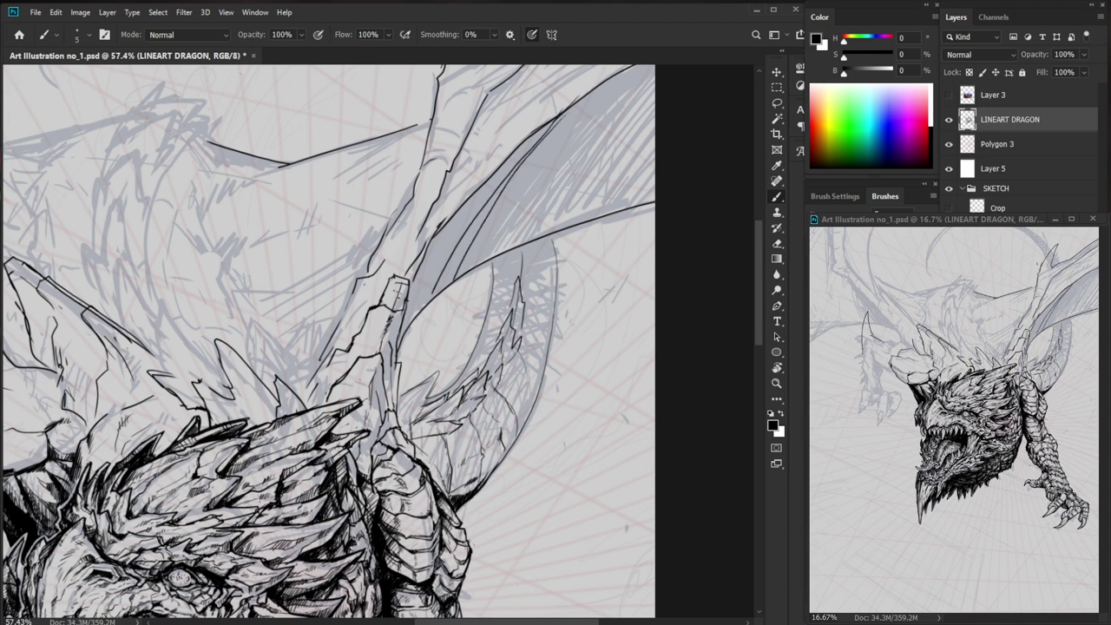
- Fill the outlined shadow strip beneath the wing arm with solid black, using a larger brush and then a smaller one
{"action": "key", "text": "bracketright"}
{"action": "key", "text": "bracketright"}
{"action": "key", "text": "bracketright"}
{"action": "key", "text": "bracketright"}
{"action": "key", "text": "bracketright"}
{"action": "key", "text": "bracketright"}
{"action": "key", "text": "bracketright"}
{"action": "key", "text": "bracketright"}
{"action": "key", "text": "bracketright"}
{"action": "key", "text": "bracketright"}
{"action": "key", "text": "bracketright"}
{"action": "key", "text": "bracketright"}
{"action": "key", "text": "bracketright"}
{"action": "key", "text": "bracketright"}
{"action": "key", "text": "bracketright"}
{"action": "mouse_move", "coordinate": [497, 180]}
{"action": "left_mouse_down"}
{"action": "mouse_move", "coordinate": [417, 286]}
{"action": "mouse_move", "coordinate": [399, 340]}
{"action": "mouse_move", "coordinate": [565, 120]}
{"action": "mouse_move", "coordinate": [449, 223]}
{"action": "mouse_move", "coordinate": [573, 111]}
{"action": "left_mouse_up"}
{"action": "key", "text": "bracketleft"}
{"action": "key", "text": "bracketleft"}
{"action": "key", "text": "bracketleft"}
{"action": "key", "text": "bracketleft"}
{"action": "key", "text": "bracketleft"}
{"action": "key", "text": "bracketleft"}
{"action": "key", "text": "bracketleft"}
{"action": "left_click_drag", "start_coordinate": [602, 152], "coordinate": [519, 298]}
{"action": "mouse_move", "coordinate": [491, 259]}
{"action": "left_mouse_down"}
{"action": "mouse_move", "coordinate": [575, 216]}
{"action": "mouse_move", "coordinate": [529, 260]}
{"action": "mouse_move", "coordinate": [560, 246]}
{"action": "left_mouse_up"}
{"action": "key", "text": "z"}
{"action": "key", "text": "b"}
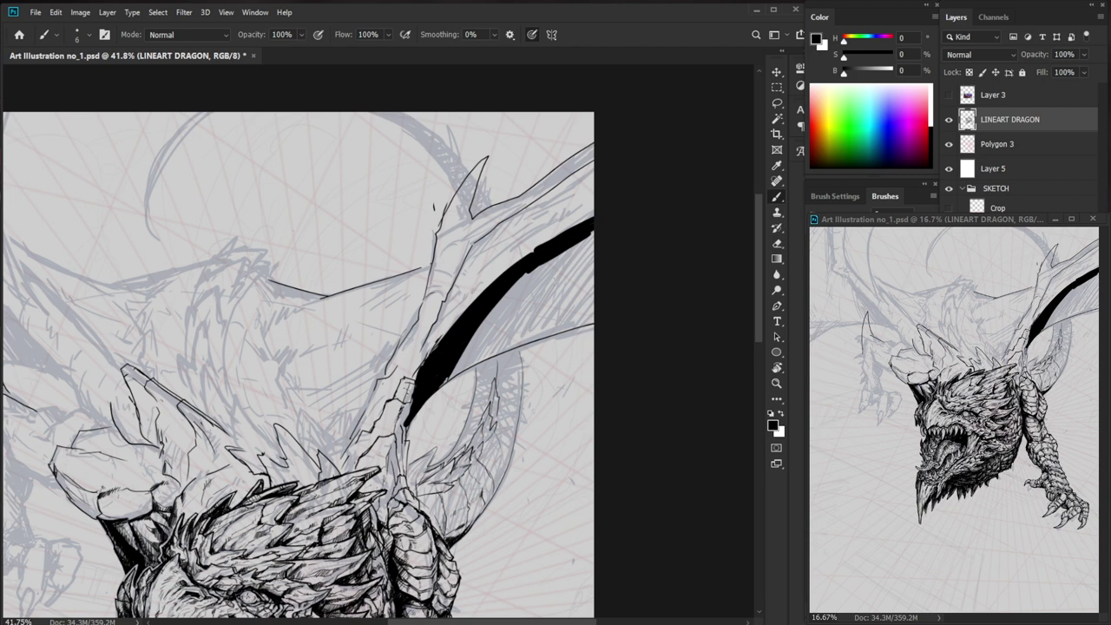
- Refine the wing arm's contour along the black shadow down to its lower end
{"action": "key", "text": "z"}
{"action": "mouse_move", "coordinate": [550, 241]}
{"action": "left_mouse_down"}
{"action": "mouse_move", "coordinate": [563, 241]}
{"action": "mouse_move", "coordinate": [524, 251]}
{"action": "mouse_move", "coordinate": [611, 205]}
{"action": "left_mouse_up"}
{"action": "key", "text": "b"}
{"action": "left_click_drag", "start_coordinate": [514, 258], "coordinate": [529, 249]}
{"action": "mouse_move", "coordinate": [613, 198]}
{"action": "left_mouse_down"}
{"action": "mouse_move", "coordinate": [512, 233]}
{"action": "mouse_move", "coordinate": [487, 277]}
{"action": "mouse_move", "coordinate": [407, 357]}
{"action": "mouse_move", "coordinate": [425, 376]}
{"action": "mouse_move", "coordinate": [401, 357]}
{"action": "mouse_move", "coordinate": [377, 416]}
{"action": "left_mouse_up"}
{"action": "key", "text": "e"}
{"action": "key", "text": "b"}
{"action": "mouse_move", "coordinate": [401, 378]}
{"action": "left_mouse_down"}
{"action": "mouse_move", "coordinate": [366, 457]}
{"action": "mouse_move", "coordinate": [373, 424]}
{"action": "left_mouse_up"}
- Draw short plate divisions on the lower wing arm, cleaning up strokes with the eraser
{"action": "key", "text": "e"}
{"action": "key", "text": "b"}
{"action": "key", "text": "e"}
{"action": "key", "text": "b"}
{"action": "key", "text": "e"}
{"action": "key", "text": "b"}
{"action": "key", "text": "e"}
{"action": "key", "text": "b"}
{"action": "left_click_drag", "start_coordinate": [376, 425], "coordinate": [372, 447]}
{"action": "key", "text": "e"}
{"action": "key", "text": "b"}
{"action": "key", "text": "e"}
{"action": "key", "text": "b"}
{"action": "mouse_move", "coordinate": [379, 424]}
{"action": "left_mouse_down"}
{"action": "mouse_move", "coordinate": [401, 389]}
{"action": "mouse_move", "coordinate": [373, 405]}
{"action": "left_mouse_up"}
- Ink jagged plate lines across the middle of the wing arm, trimming them with the eraser
{"action": "key", "text": "z"}
{"action": "left_click_drag", "start_coordinate": [486, 414], "coordinate": [399, 415]}
{"action": "mouse_move", "coordinate": [463, 253]}
{"action": "left_mouse_down"}
{"action": "mouse_move", "coordinate": [588, 230]}
{"action": "mouse_move", "coordinate": [480, 352]}
{"action": "mouse_move", "coordinate": [449, 351]}
{"action": "left_mouse_up"}
{"action": "key", "text": "b"}
{"action": "key", "text": "e"}
{"action": "key", "text": "b"}
{"action": "mouse_move", "coordinate": [480, 312]}
{"action": "left_mouse_down"}
{"action": "mouse_move", "coordinate": [442, 330]}
{"action": "mouse_move", "coordinate": [435, 345]}
{"action": "mouse_move", "coordinate": [450, 323]}
{"action": "mouse_move", "coordinate": [434, 355]}
{"action": "left_mouse_up"}
{"action": "key", "text": "e"}
{"action": "key", "text": "b"}
{"action": "key", "text": "e"}
{"action": "left_click_drag", "start_coordinate": [469, 295], "coordinate": [451, 322]}
{"action": "key", "text": "b"}
{"action": "key", "text": "z"}
{"action": "left_click_drag", "start_coordinate": [607, 328], "coordinate": [538, 328]}
- Darken the small notch at the wing arm's fork and touch up the nearby lines
{"action": "key", "text": "z"}
{"action": "mouse_move", "coordinate": [556, 176]}
{"action": "left_mouse_down"}
{"action": "mouse_move", "coordinate": [590, 176]}
{"action": "mouse_move", "coordinate": [490, 319]}
{"action": "mouse_move", "coordinate": [462, 271]}
{"action": "mouse_move", "coordinate": [430, 346]}
{"action": "mouse_move", "coordinate": [455, 266]}
{"action": "mouse_move", "coordinate": [504, 246]}
{"action": "mouse_move", "coordinate": [448, 281]}
{"action": "mouse_move", "coordinate": [481, 257]}
{"action": "mouse_move", "coordinate": [460, 260]}
{"action": "left_mouse_up"}
{"action": "scroll", "coordinate": [452, 316], "scroll_direction": "up", "scroll_amount": 3}
{"action": "key", "text": "e"}
{"action": "key", "text": "b"}
{"action": "key", "text": "e"}
{"action": "key", "text": "b"}
{"action": "key", "text": "z"}
{"action": "left_click_drag", "start_coordinate": [573, 273], "coordinate": [540, 256]}
{"action": "left_click_drag", "start_coordinate": [480, 228], "coordinate": [527, 230]}
{"action": "key", "text": "b"}
{"action": "left_click_drag", "start_coordinate": [430, 259], "coordinate": [448, 258]}
{"action": "key", "text": "e"}
{"action": "key", "text": "b"}
{"action": "key", "text": "z"}
{"action": "left_click_drag", "start_coordinate": [624, 421], "coordinate": [644, 338]}
{"action": "key", "text": "z"}
{"action": "left_click_drag", "start_coordinate": [506, 320], "coordinate": [524, 296]}
{"action": "key", "text": "b"}
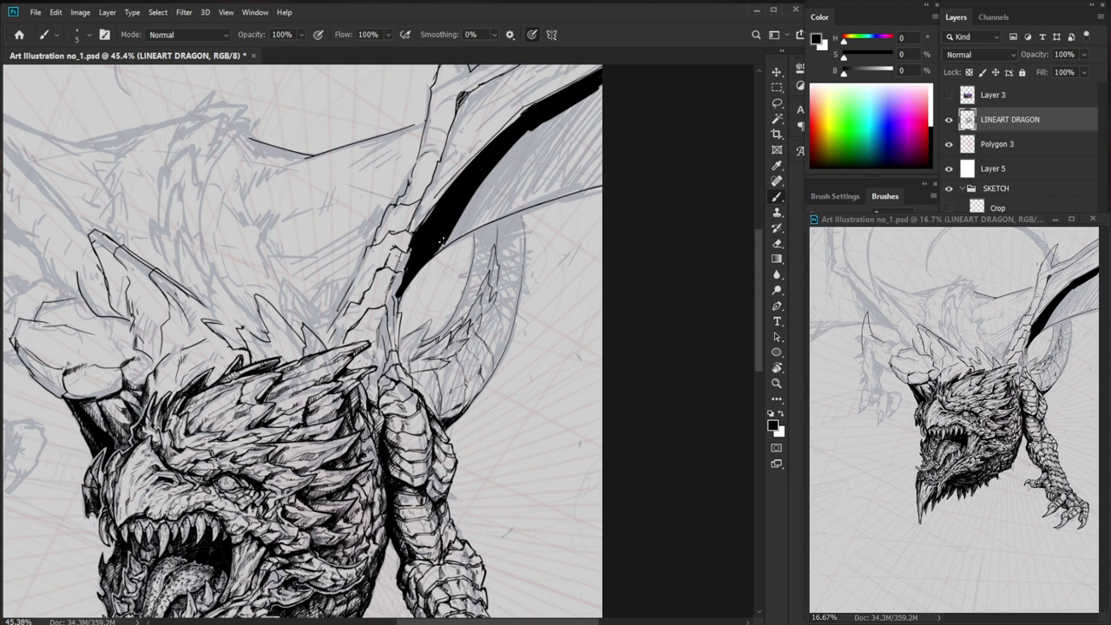
- Hatch the wing membrane with slanted strokes along the lower edge of the black shadow
{"action": "left_click_drag", "start_coordinate": [551, 121], "coordinate": [491, 172]}
{"action": "left_click_drag", "start_coordinate": [529, 139], "coordinate": [494, 208]}
{"action": "left_click_drag", "start_coordinate": [507, 165], "coordinate": [444, 240]}
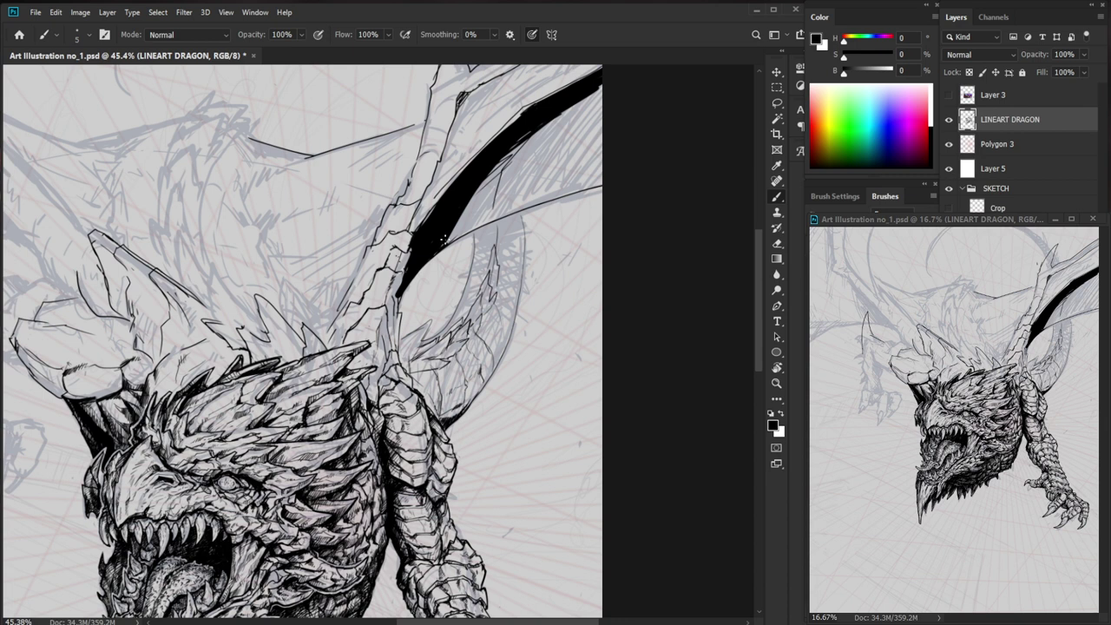
{"action": "mouse_move", "coordinate": [475, 184]}
{"action": "left_mouse_down"}
{"action": "mouse_move", "coordinate": [462, 223]}
{"action": "mouse_move", "coordinate": [476, 227]}
{"action": "left_mouse_up"}
{"action": "left_click_drag", "start_coordinate": [590, 219], "coordinate": [507, 219]}
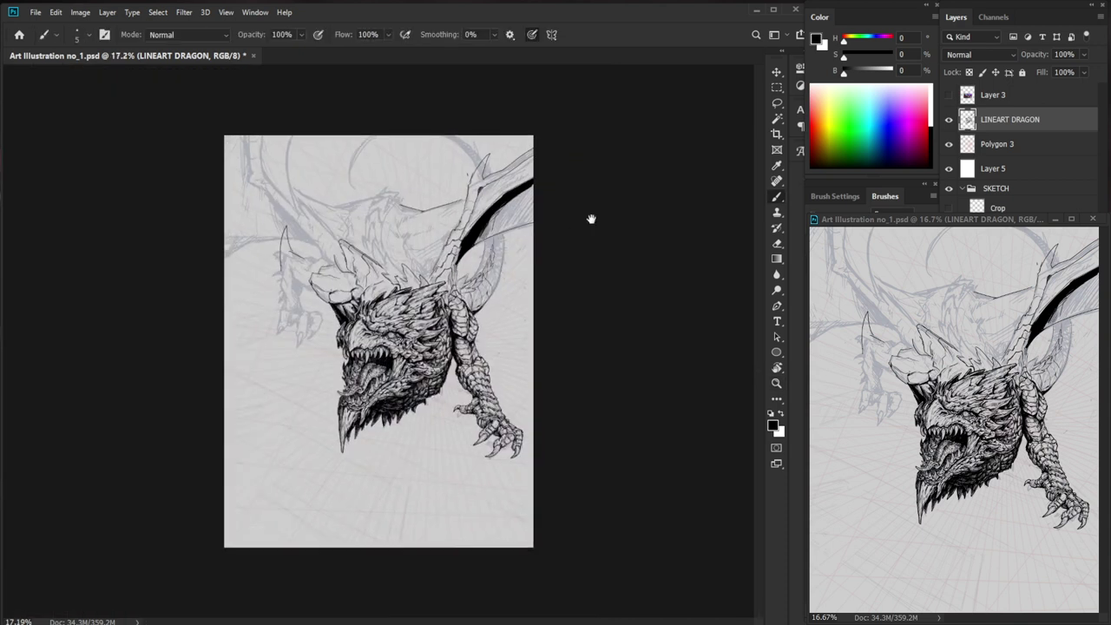
- Extend the slanted hatching from the black shadow toward the membrane's lower edge
{"action": "mouse_move", "coordinate": [578, 251]}
{"action": "left_mouse_down"}
{"action": "mouse_move", "coordinate": [651, 251]}
{"action": "mouse_move", "coordinate": [584, 248]}
{"action": "mouse_move", "coordinate": [571, 264]}
{"action": "left_mouse_up"}
{"action": "left_click_drag", "start_coordinate": [706, 240], "coordinate": [598, 301]}
{"action": "mouse_move", "coordinate": [501, 296]}
{"action": "left_mouse_down"}
{"action": "mouse_move", "coordinate": [554, 295]}
{"action": "mouse_move", "coordinate": [453, 327]}
{"action": "left_mouse_up"}
{"action": "left_click_drag", "start_coordinate": [471, 303], "coordinate": [462, 322]}
{"action": "left_click_drag", "start_coordinate": [475, 306], "coordinate": [469, 320]}
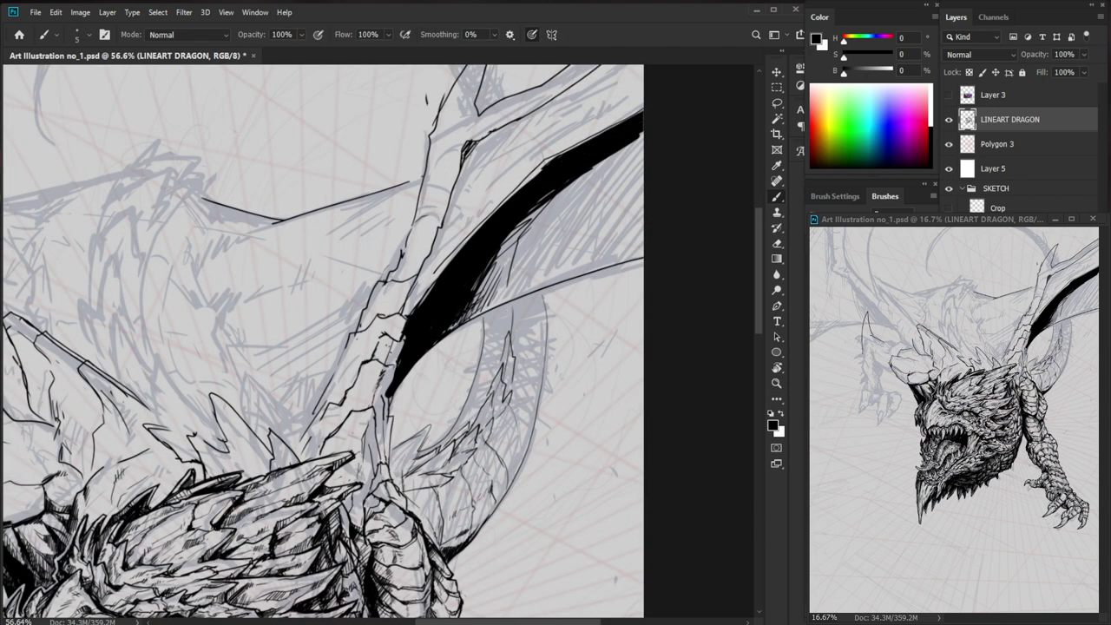
- Cross-hatch the membrane area between the black shadow and the lower wing edge
{"action": "mouse_move", "coordinate": [549, 197]}
{"action": "left_mouse_down"}
{"action": "mouse_move", "coordinate": [484, 275]}
{"action": "mouse_move", "coordinate": [480, 299]}
{"action": "mouse_move", "coordinate": [596, 271]}
{"action": "left_mouse_up"}
{"action": "key", "text": "e"}
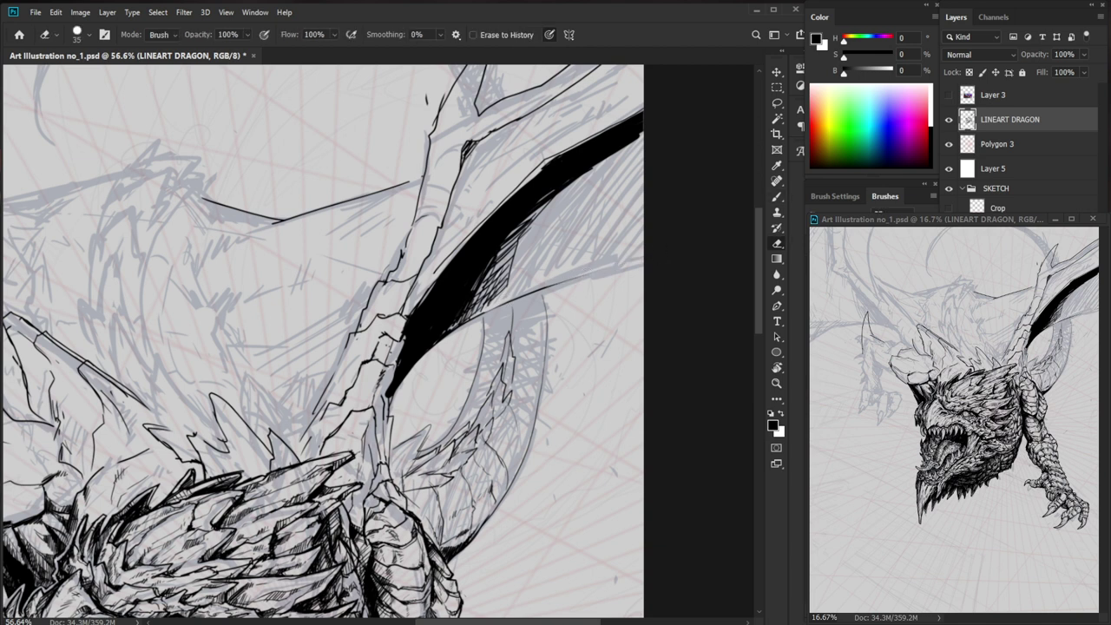
{"action": "key", "text": "b"}
{"action": "mouse_move", "coordinate": [519, 300]}
{"action": "left_mouse_down"}
{"action": "mouse_move", "coordinate": [649, 274]}
{"action": "mouse_move", "coordinate": [602, 317]}
{"action": "left_mouse_up"}
{"action": "key", "text": "z"}
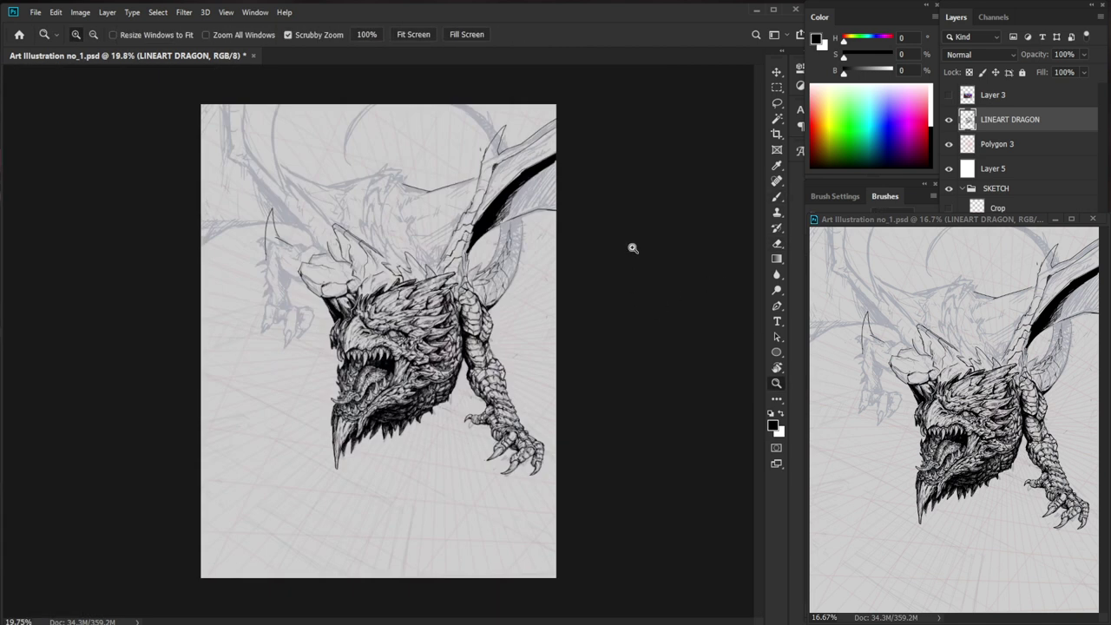
- Thicken the outline of the rounded plate under the blunt horn on the far side of the head
{"action": "left_click_drag", "start_coordinate": [573, 176], "coordinate": [588, 138]}
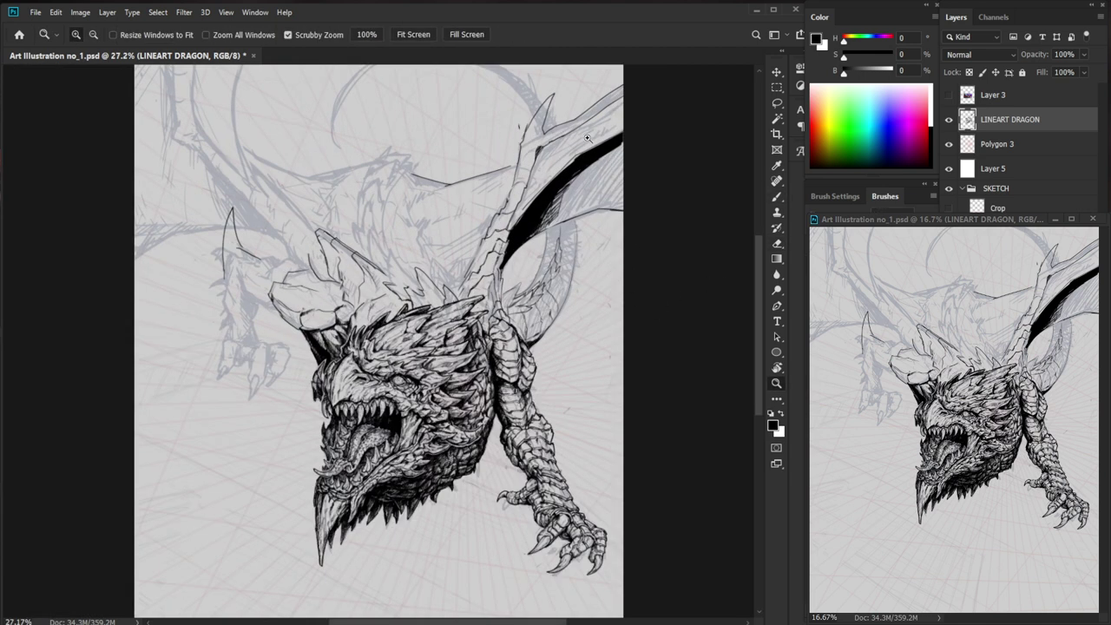
{"action": "left_click", "coordinate": [299, 314]}
{"action": "key", "text": "b"}
{"action": "left_click_drag", "start_coordinate": [439, 237], "coordinate": [449, 280]}
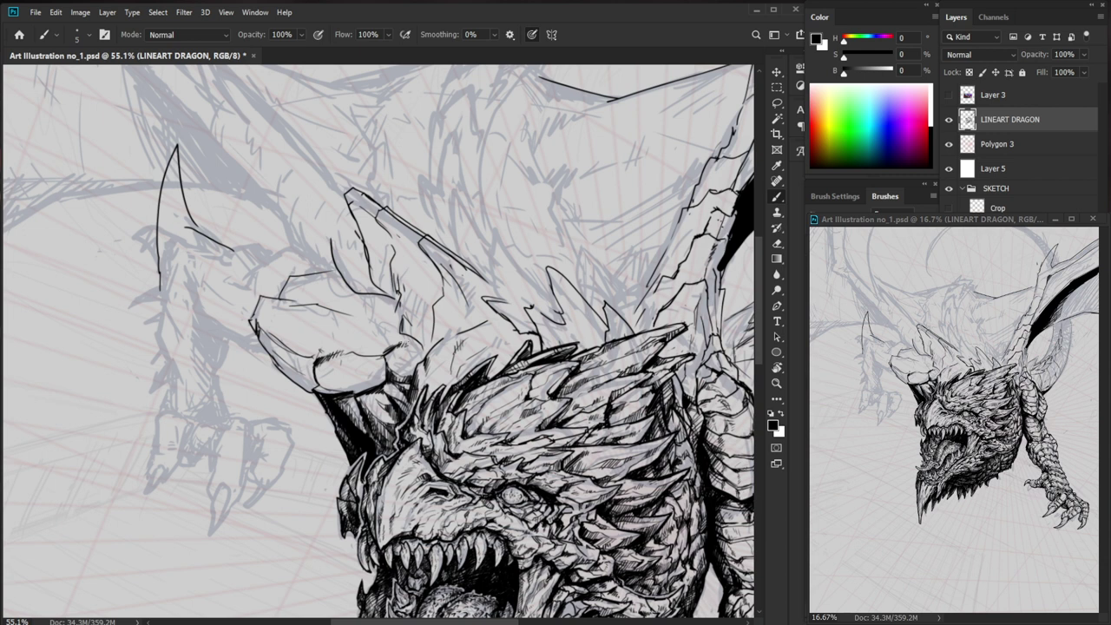
{"action": "key", "text": "e"}
{"action": "key", "text": "ctrl+space"}
{"action": "left_click_drag", "start_coordinate": [329, 388], "coordinate": [368, 390]}
{"action": "key", "text": "ctrl+space"}
{"action": "left_click_drag", "start_coordinate": [331, 397], "coordinate": [399, 397]}
{"action": "key", "text": "b"}
{"action": "mouse_move", "coordinate": [310, 380]}
{"action": "left_mouse_down"}
{"action": "mouse_move", "coordinate": [342, 391]}
{"action": "mouse_move", "coordinate": [313, 382]}
{"action": "left_mouse_up"}
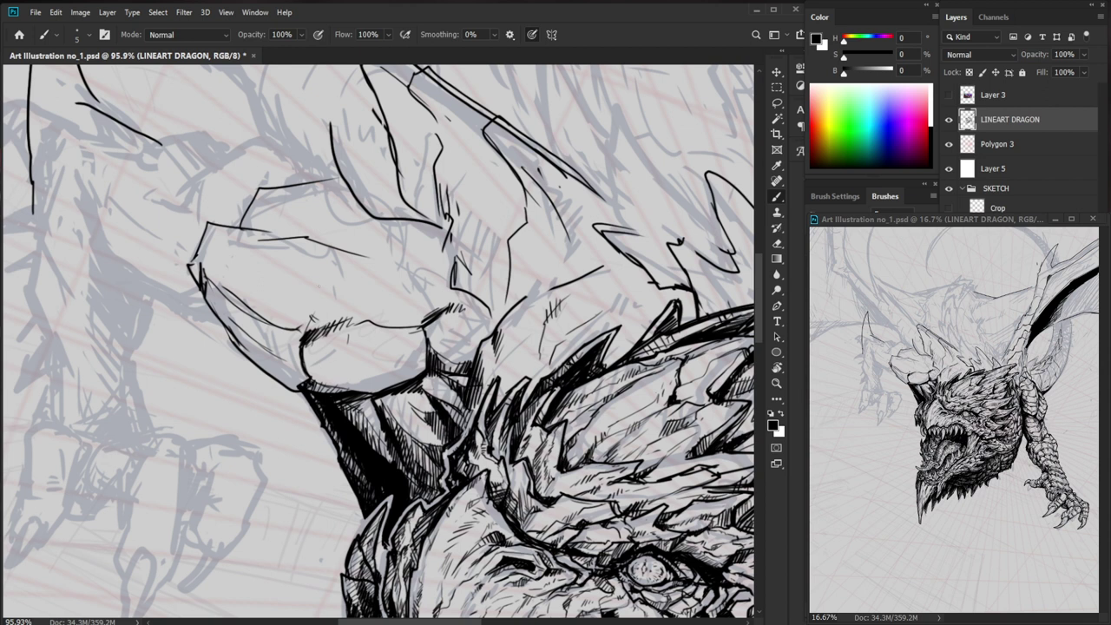
{"action": "left_click_drag", "start_coordinate": [309, 323], "coordinate": [302, 384]}
- Ink angular facet lines on the tip of the blunt horn
{"action": "scroll", "coordinate": [317, 376], "scroll_direction": "down", "scroll_amount": 2}
{"action": "left_click_drag", "start_coordinate": [617, 520], "coordinate": [520, 470]}
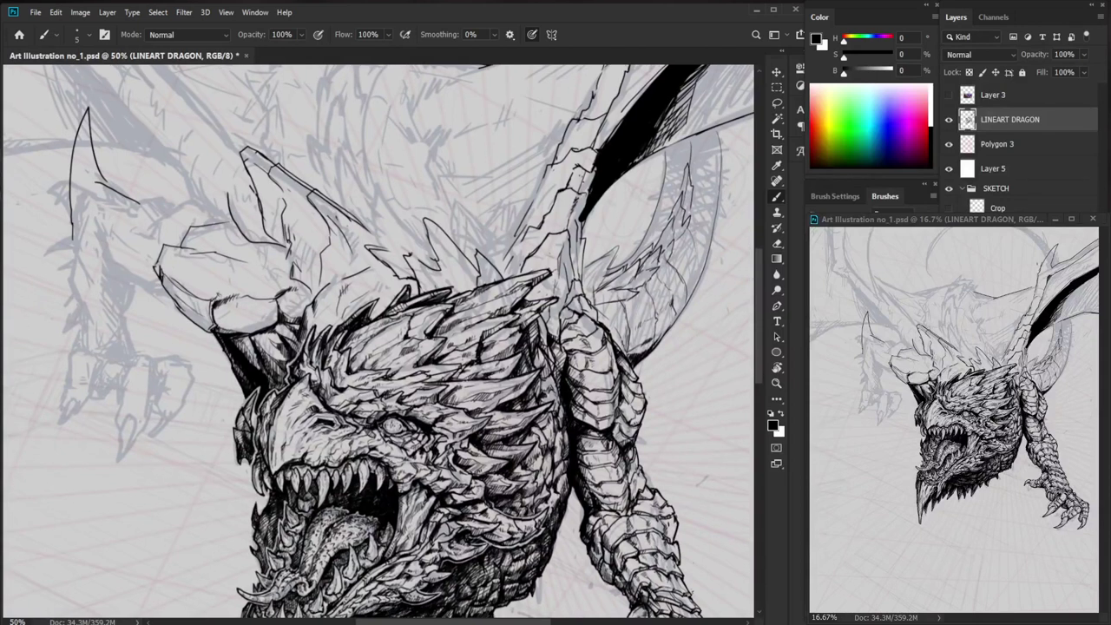
{"action": "scroll", "coordinate": [218, 262], "scroll_direction": "up", "scroll_amount": 1}
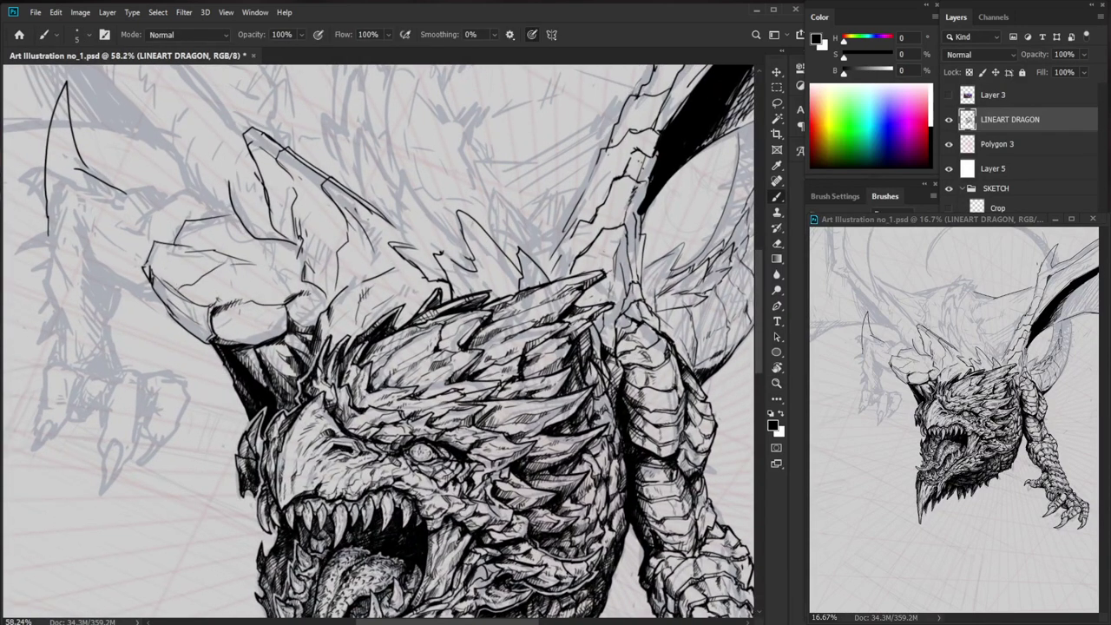
{"action": "mouse_move", "coordinate": [205, 246]}
{"action": "left_mouse_down"}
{"action": "mouse_move", "coordinate": [160, 276]}
{"action": "mouse_move", "coordinate": [154, 301]}
{"action": "mouse_move", "coordinate": [155, 262]}
{"action": "left_mouse_up"}
{"action": "key", "text": "e"}
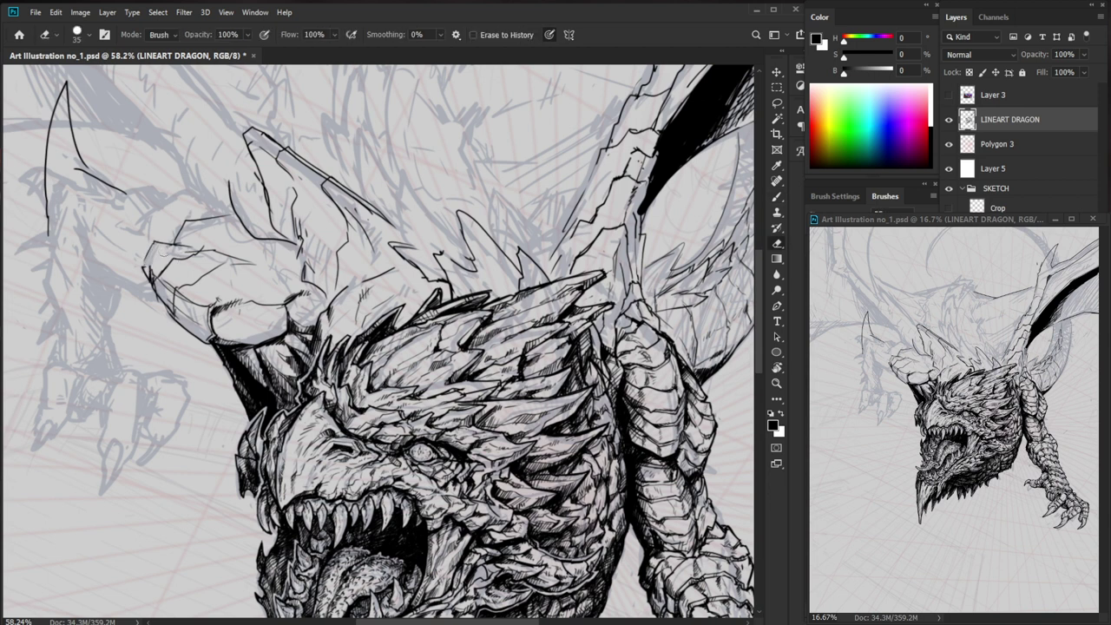
{"action": "key", "text": "b"}
{"action": "mouse_move", "coordinate": [191, 244]}
{"action": "left_mouse_down"}
{"action": "mouse_move", "coordinate": [148, 254]}
{"action": "mouse_move", "coordinate": [143, 271]}
{"action": "left_mouse_up"}
- Strengthen the outer edge of the blunt horn's tip and erase stray marks beside it
{"action": "key", "text": "e"}
{"action": "key", "text": "b"}
{"action": "key", "text": "e"}
{"action": "key", "text": "b"}
{"action": "left_click_drag", "start_coordinate": [151, 276], "coordinate": [160, 300]}
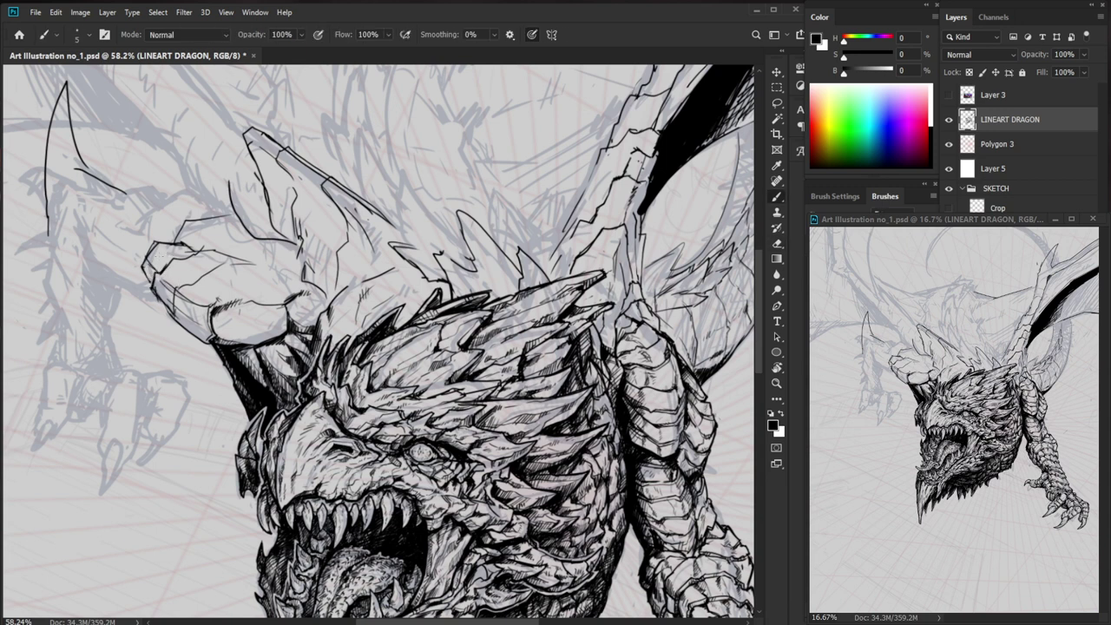
{"action": "key", "text": "e"}
{"action": "left_click_drag", "start_coordinate": [148, 253], "coordinate": [149, 284]}
{"action": "key", "text": "b"}
{"action": "scroll", "coordinate": [260, 269], "scroll_direction": "down", "scroll_amount": 3}
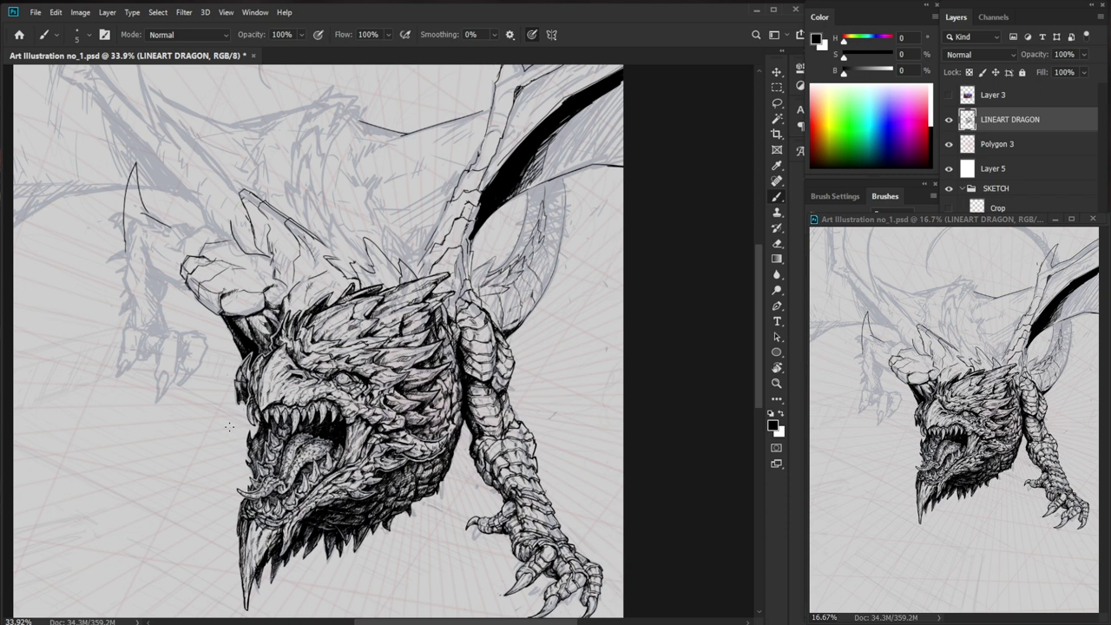
- Add a few short detail strokes around the plates of the blunt horn
{"action": "mouse_move", "coordinate": [288, 291]}
{"action": "left_mouse_down"}
{"action": "mouse_move", "coordinate": [340, 291]}
{"action": "mouse_move", "coordinate": [286, 325]}
{"action": "left_mouse_up"}
{"action": "left_click_drag", "start_coordinate": [293, 312], "coordinate": [287, 330]}
{"action": "left_click_drag", "start_coordinate": [297, 313], "coordinate": [285, 338]}
{"action": "left_click_drag", "start_coordinate": [341, 309], "coordinate": [287, 309]}
{"action": "left_click_drag", "start_coordinate": [630, 505], "coordinate": [613, 472]}
- Ink a tall pointed spike on the neck behind the head crest
{"action": "left_click", "coordinate": [434, 174], "text": "ctrl"}
{"action": "left_click_drag", "start_coordinate": [431, 187], "coordinate": [447, 253]}
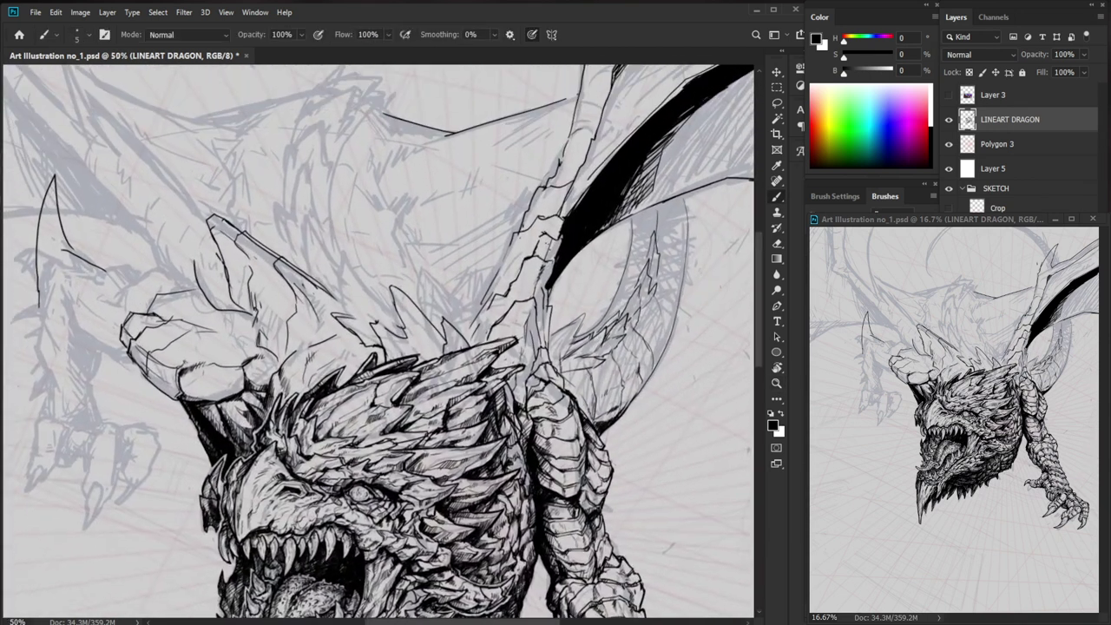
{"action": "left_click_drag", "start_coordinate": [342, 263], "coordinate": [348, 314]}
{"action": "left_click_drag", "start_coordinate": [436, 330], "coordinate": [342, 329]}
{"action": "left_click_drag", "start_coordinate": [534, 182], "coordinate": [654, 186]}
{"action": "left_click_drag", "start_coordinate": [612, 228], "coordinate": [519, 266]}
{"action": "mouse_move", "coordinate": [420, 338]}
{"action": "left_mouse_down"}
{"action": "mouse_move", "coordinate": [413, 357]}
{"action": "mouse_move", "coordinate": [425, 349]}
{"action": "left_mouse_up"}
- Touch up the scales along the top of the head crest with short strokes
{"action": "left_click_drag", "start_coordinate": [549, 394], "coordinate": [605, 278]}
{"action": "left_click_drag", "start_coordinate": [382, 385], "coordinate": [529, 385]}
{"action": "key", "text": "e"}
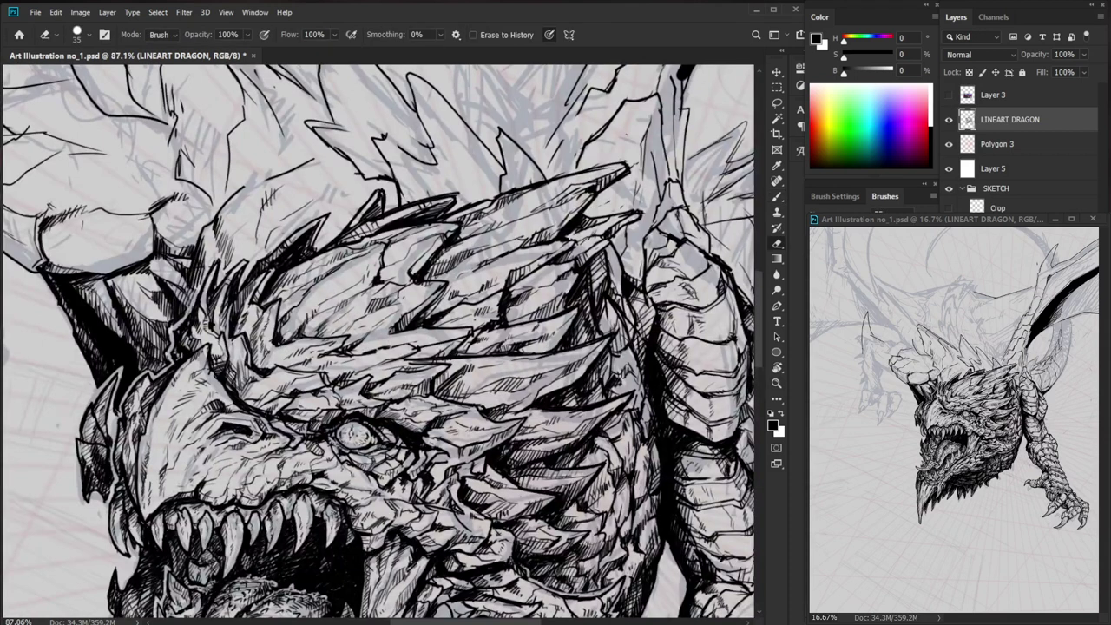
{"action": "key", "text": "b"}
{"action": "left_click_drag", "start_coordinate": [376, 336], "coordinate": [362, 355]}
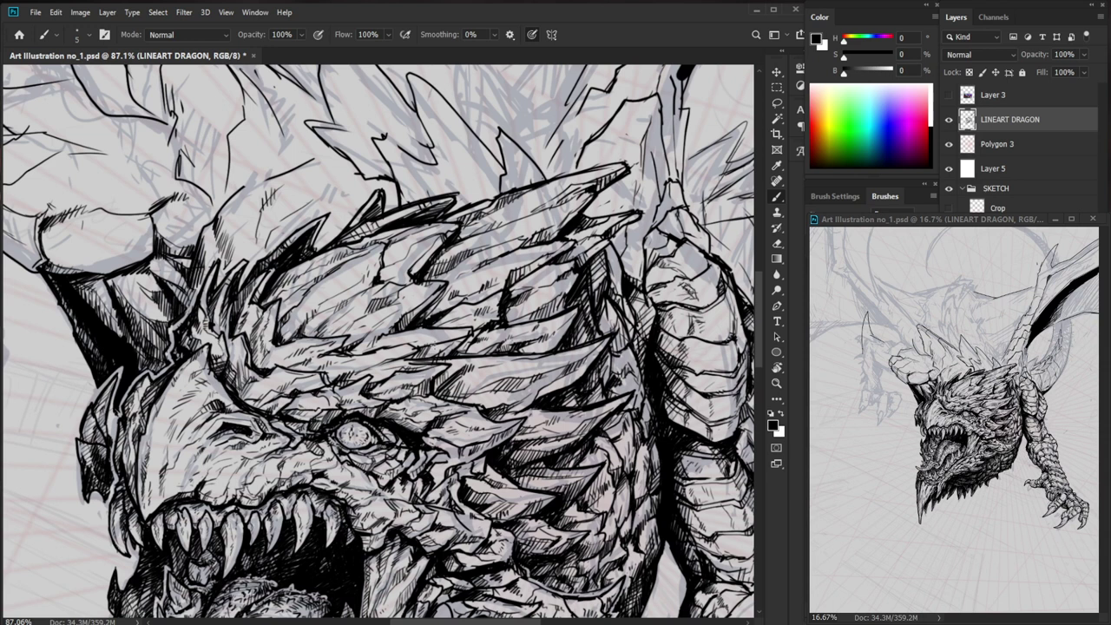
{"action": "key", "text": "e"}
{"action": "key", "text": "b"}
{"action": "key", "text": "ctrl+space"}
{"action": "mouse_move", "coordinate": [453, 332]}
{"action": "left_mouse_down"}
{"action": "mouse_move", "coordinate": [382, 331]}
{"action": "mouse_move", "coordinate": [465, 339]}
{"action": "left_mouse_up"}
{"action": "key", "text": "ctrl+space"}
{"action": "key", "text": "e"}
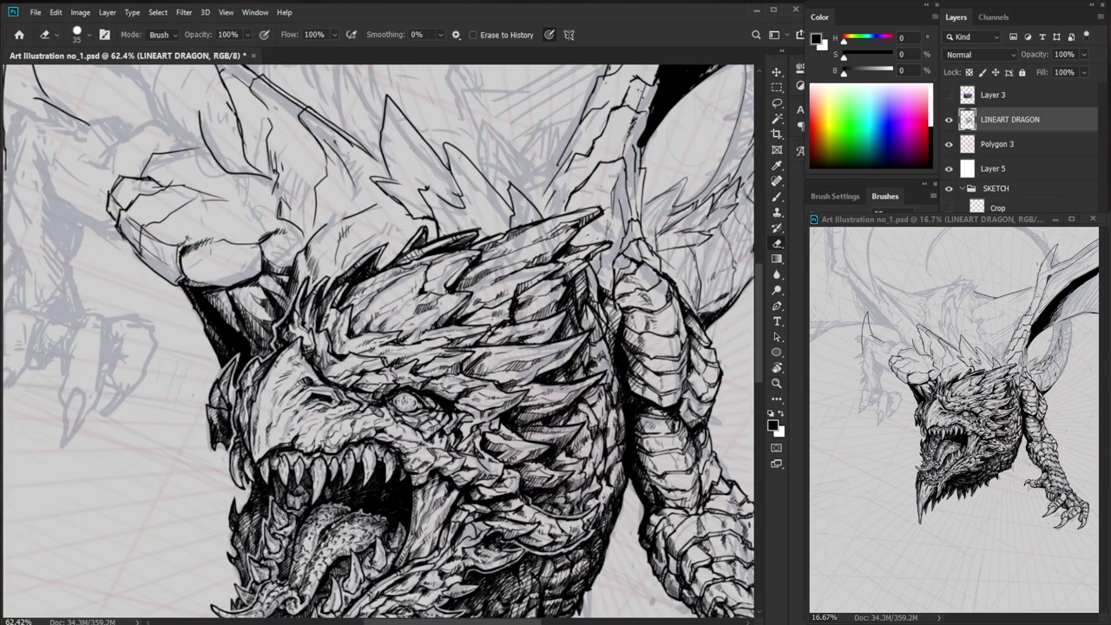
{"action": "key", "text": "b"}
{"action": "key", "text": "z"}
{"action": "left_click_drag", "start_coordinate": [394, 310], "coordinate": [334, 310]}
{"action": "left_click_drag", "start_coordinate": [457, 376], "coordinate": [479, 378]}
{"action": "key", "text": "b"}
{"action": "key", "text": "space"}
{"action": "left_click_drag", "start_coordinate": [480, 380], "coordinate": [459, 424]}
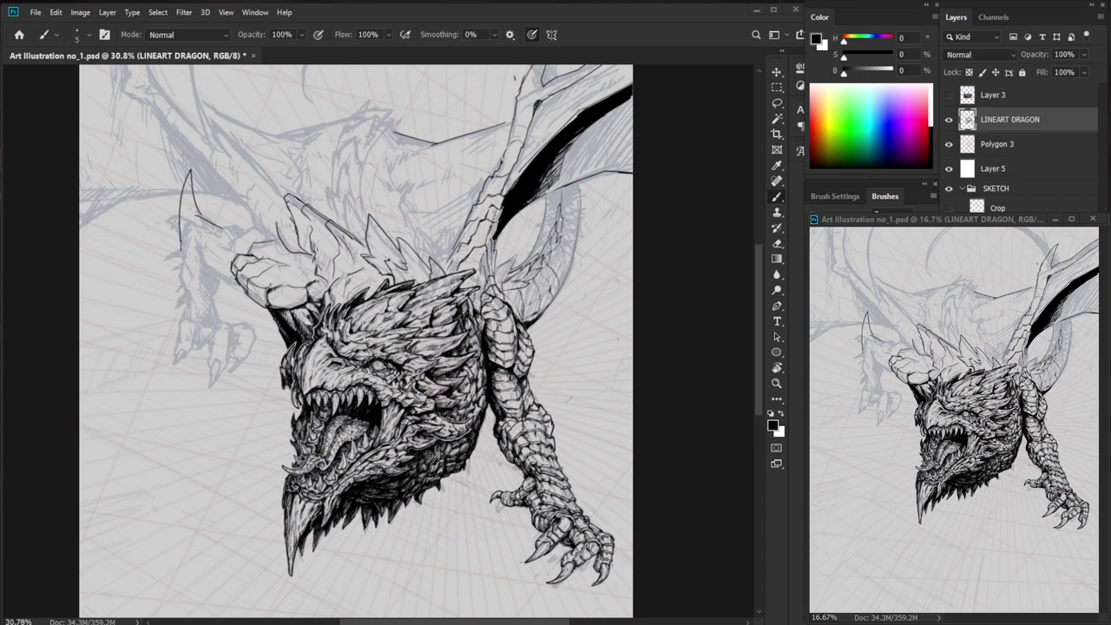
- Erase a rough mark on the underside of the blunt horn and redraw the line there
{"action": "scroll", "coordinate": [300, 304], "scroll_direction": "up", "scroll_amount": 3}
{"action": "key", "text": "e"}
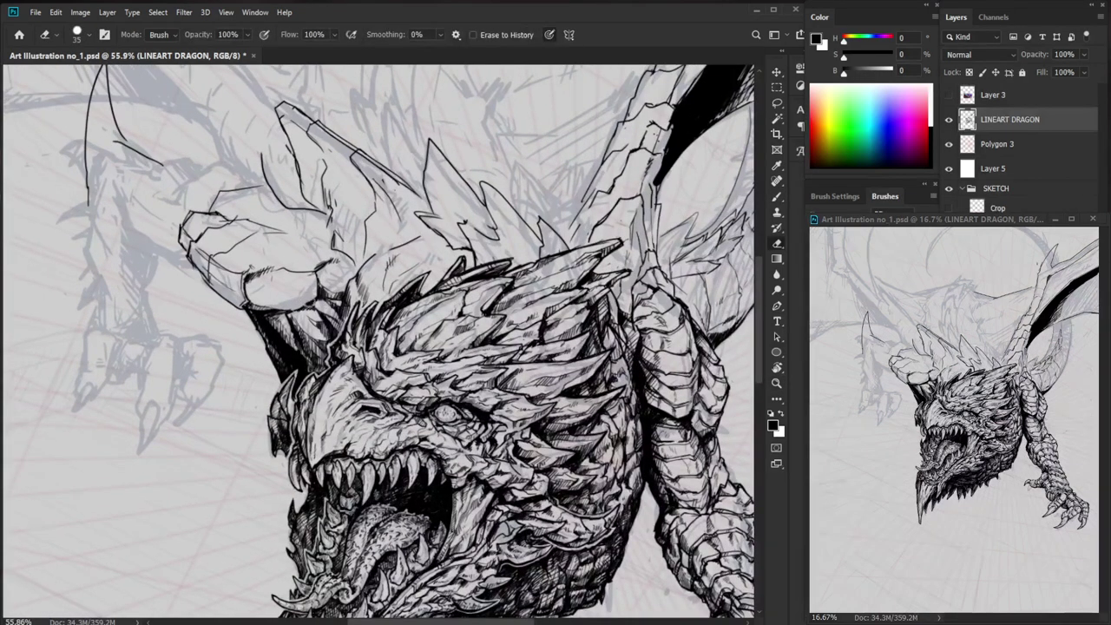
{"action": "mouse_move", "coordinate": [296, 310]}
{"action": "left_mouse_down"}
{"action": "mouse_move", "coordinate": [269, 311]}
{"action": "mouse_move", "coordinate": [312, 306]}
{"action": "mouse_move", "coordinate": [290, 316]}
{"action": "left_mouse_up"}
{"action": "key", "text": "b"}
{"action": "left_click_drag", "start_coordinate": [275, 318], "coordinate": [290, 316]}
- Examine the line art of the head and arm up close and at full-page view
{"action": "key", "text": "z"}
{"action": "left_click_drag", "start_coordinate": [399, 396], "coordinate": [319, 396]}
{"action": "mouse_move", "coordinate": [543, 414]}
{"action": "left_mouse_down"}
{"action": "mouse_move", "coordinate": [564, 414]}
{"action": "mouse_move", "coordinate": [552, 455]}
{"action": "left_mouse_up"}
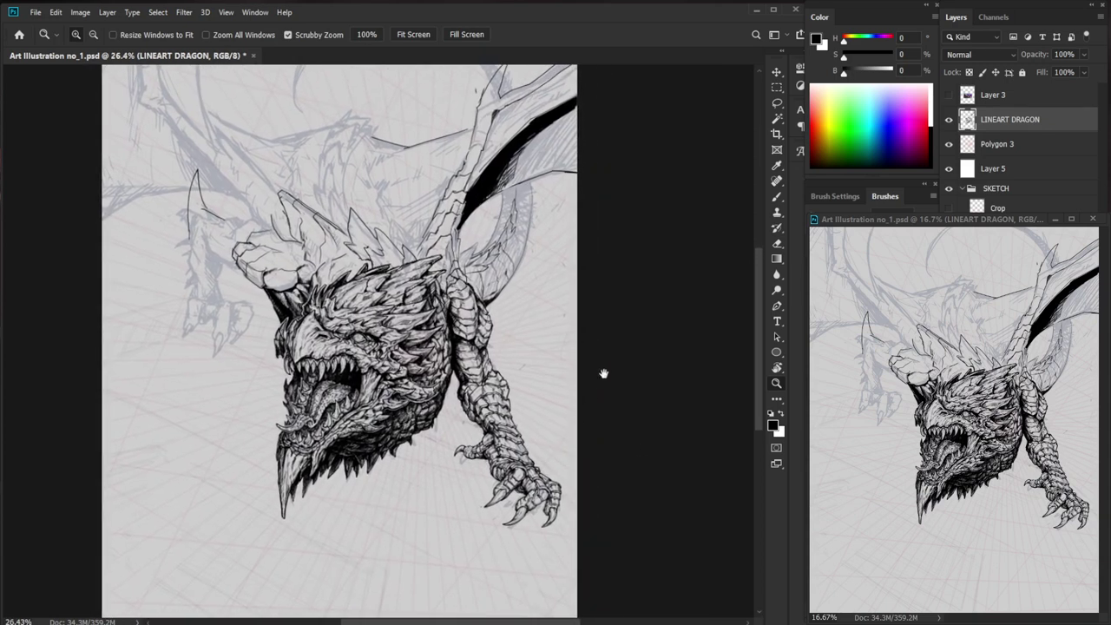
{"action": "left_click_drag", "start_coordinate": [463, 380], "coordinate": [509, 380]}
{"action": "key", "text": "b"}
{"action": "key", "text": "e"}
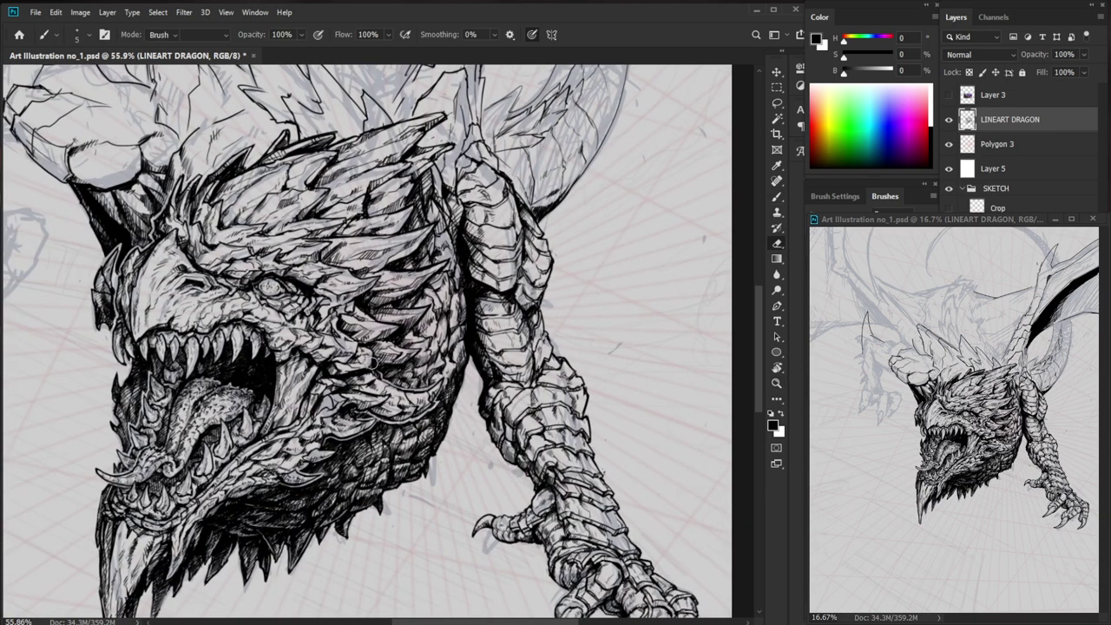
{"action": "key", "text": "b"}
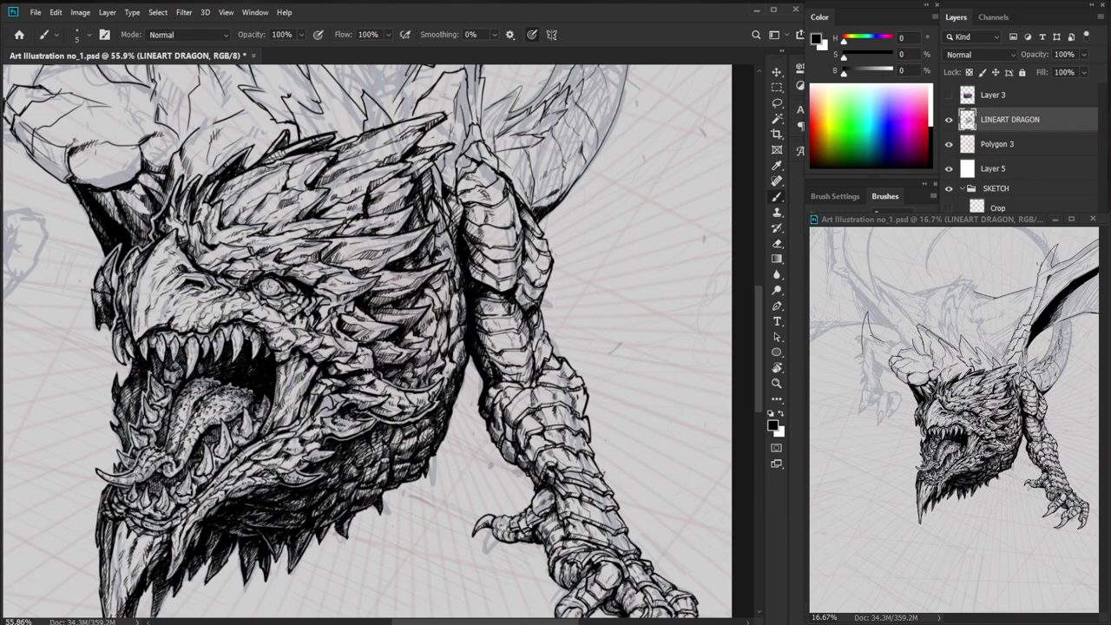
{"action": "key", "text": "z"}
{"action": "key", "text": "ctrl+0"}
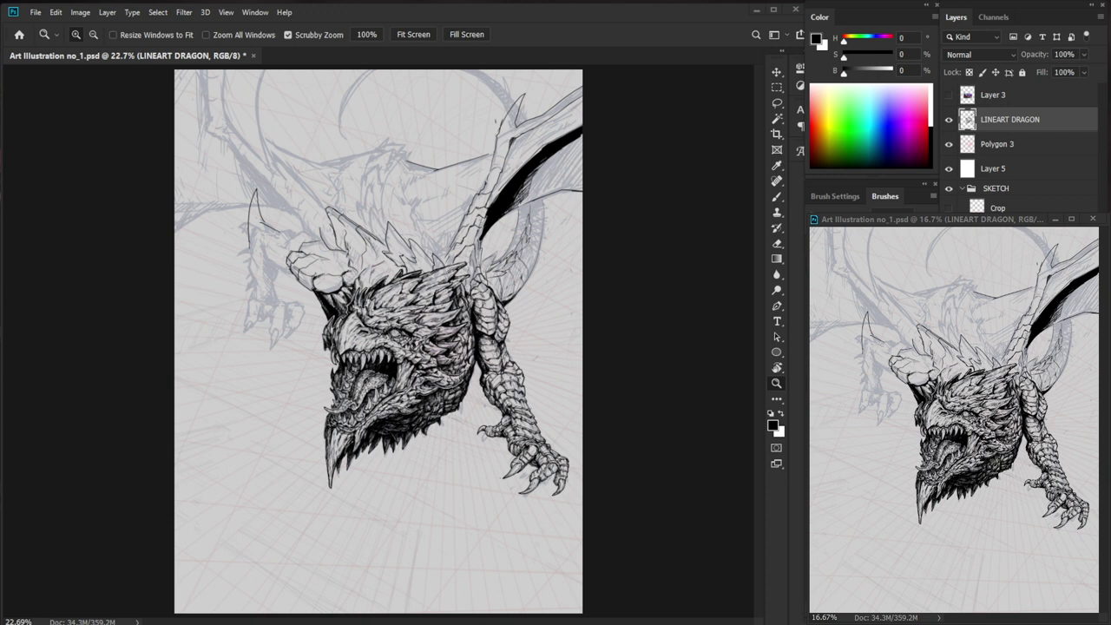
- Ink the curved outer edge of the tail section below the wing membrane
{"action": "left_click_drag", "start_coordinate": [335, 345], "coordinate": [390, 346]}
{"action": "key", "text": "e"}
{"action": "left_click_drag", "start_coordinate": [311, 292], "coordinate": [398, 353]}
{"action": "key", "text": "z"}
{"action": "mouse_move", "coordinate": [541, 250]}
{"action": "left_mouse_down"}
{"action": "mouse_move", "coordinate": [579, 250]}
{"action": "mouse_move", "coordinate": [517, 314]}
{"action": "mouse_move", "coordinate": [556, 314]}
{"action": "left_mouse_up"}
{"action": "key", "text": "b"}
{"action": "left_click_drag", "start_coordinate": [474, 316], "coordinate": [497, 347]}
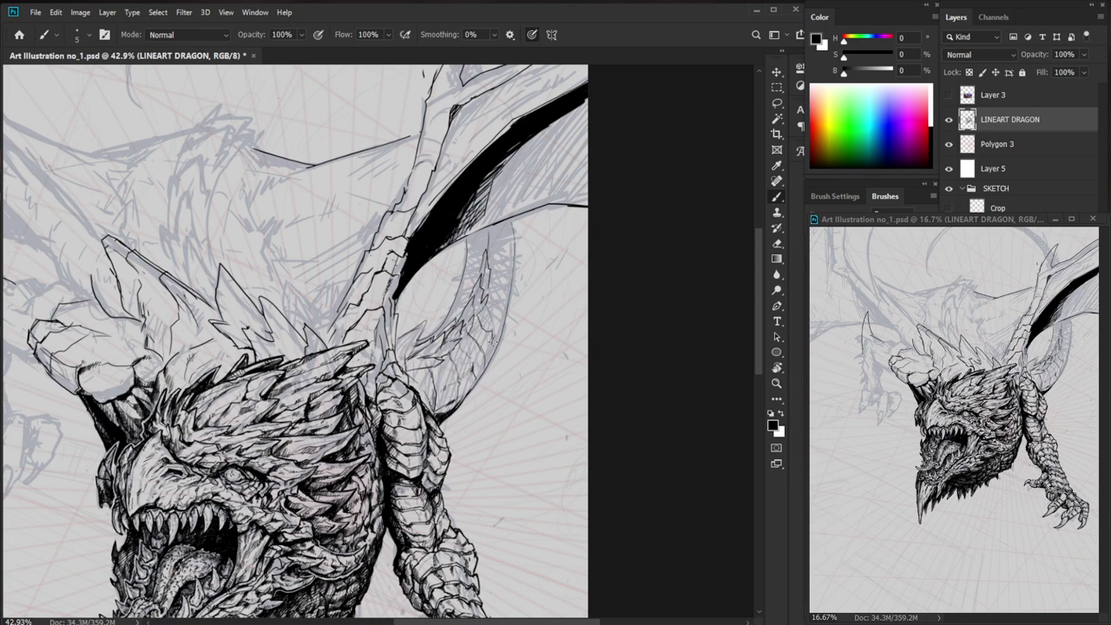
{"action": "left_click_drag", "start_coordinate": [569, 256], "coordinate": [532, 353]}
{"action": "left_click_drag", "start_coordinate": [432, 357], "coordinate": [426, 392]}
{"action": "key", "text": "e"}
{"action": "key", "text": "b"}
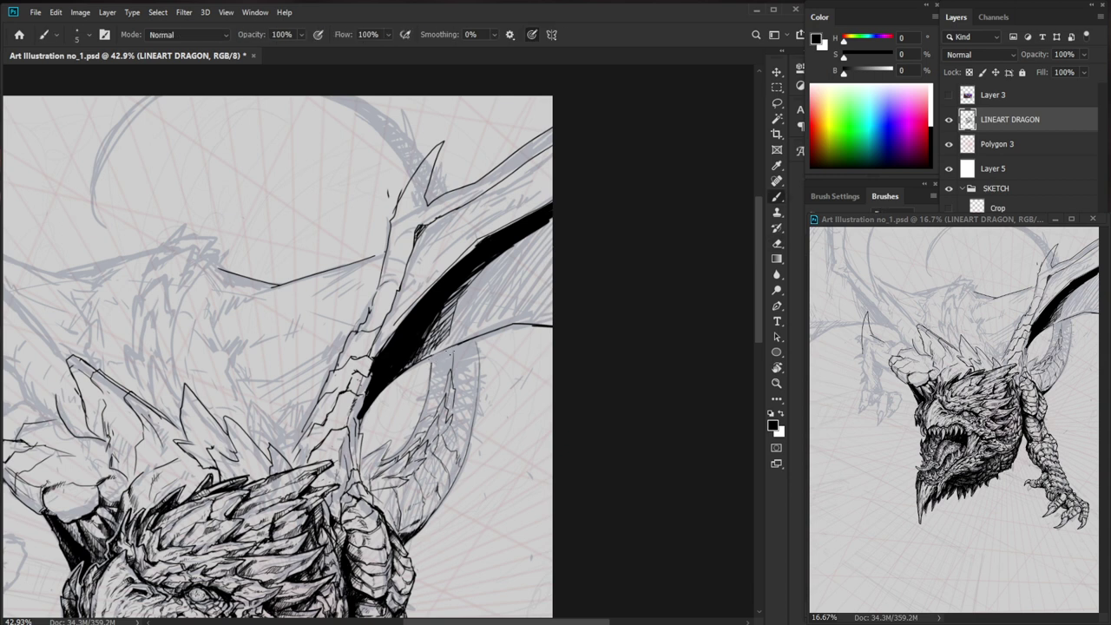
- Refine the tail's outline and scales with short strokes, erasing stray marks along its outer curve
{"action": "mouse_move", "coordinate": [469, 341]}
{"action": "left_mouse_down"}
{"action": "mouse_move", "coordinate": [436, 356]}
{"action": "mouse_move", "coordinate": [445, 368]}
{"action": "mouse_move", "coordinate": [429, 377]}
{"action": "mouse_move", "coordinate": [365, 379]}
{"action": "left_mouse_up"}
{"action": "mouse_move", "coordinate": [565, 206]}
{"action": "left_mouse_down"}
{"action": "mouse_move", "coordinate": [653, 227]}
{"action": "mouse_move", "coordinate": [601, 251]}
{"action": "mouse_move", "coordinate": [618, 240]}
{"action": "mouse_move", "coordinate": [546, 247]}
{"action": "left_mouse_up"}
{"action": "key", "text": "e"}
{"action": "key", "text": "b"}
{"action": "left_click_drag", "start_coordinate": [560, 240], "coordinate": [547, 251]}
{"action": "mouse_move", "coordinate": [562, 244]}
{"action": "left_mouse_down"}
{"action": "mouse_move", "coordinate": [550, 258]}
{"action": "mouse_move", "coordinate": [514, 261]}
{"action": "left_mouse_up"}
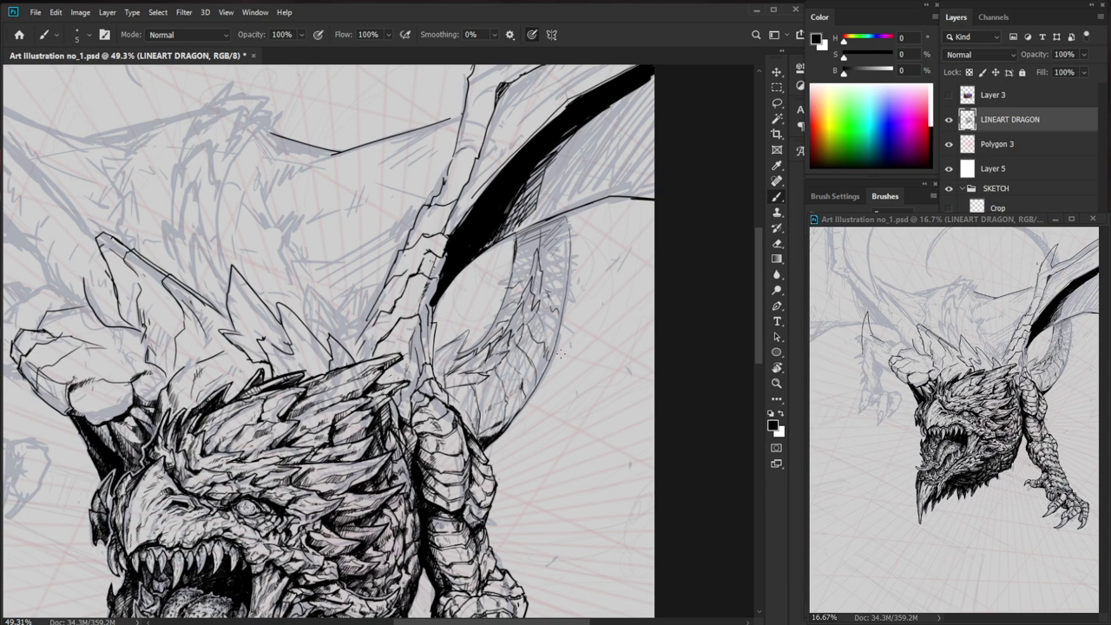
{"action": "key", "text": "e"}
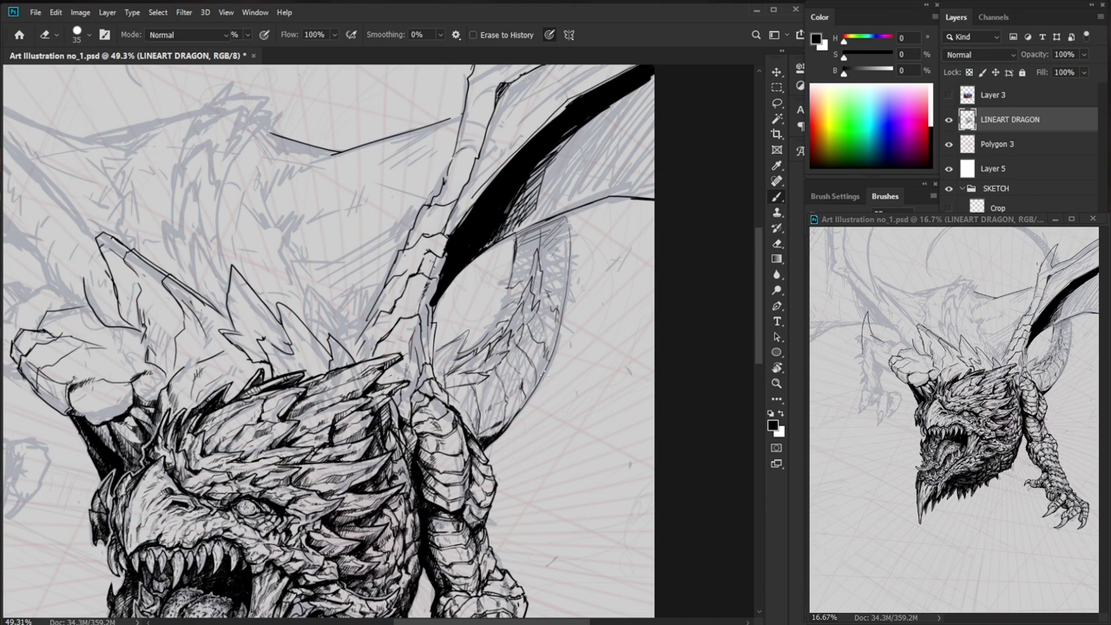
{"action": "key", "text": "b"}
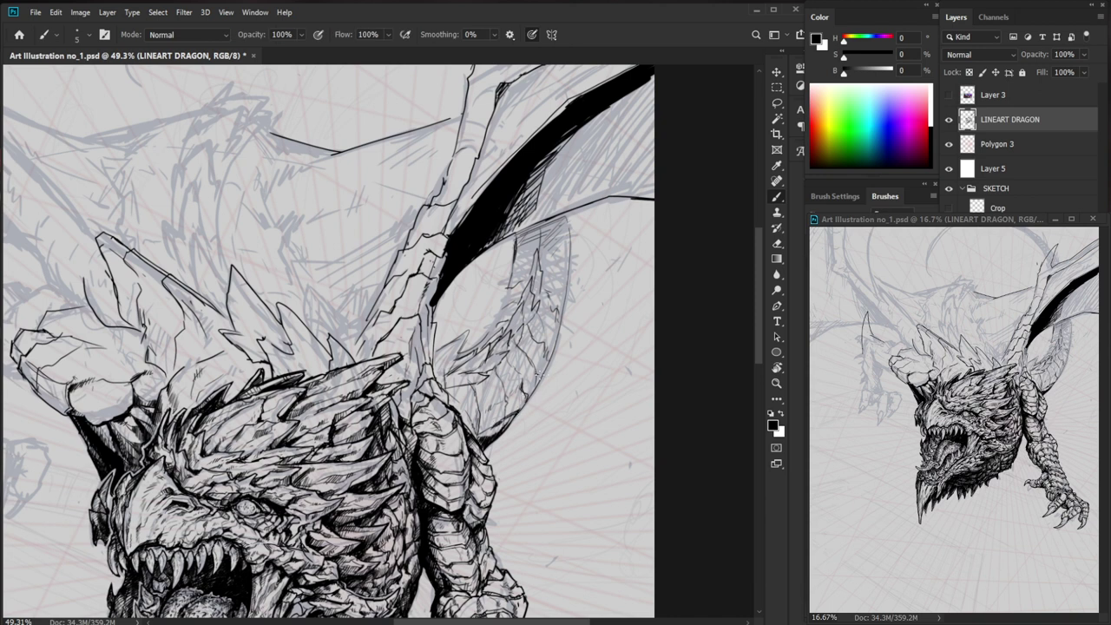
{"action": "key", "text": "e"}
{"action": "key", "text": "b"}
{"action": "left_click_drag", "start_coordinate": [548, 351], "coordinate": [553, 363]}
{"action": "key", "text": "e"}
{"action": "key", "text": "b"}
{"action": "key", "text": "e"}
- Touch up the small pointed scales in front of the upper jaw with short strokes
{"action": "left_click_drag", "start_coordinate": [608, 274], "coordinate": [556, 273]}
{"action": "left_click_drag", "start_coordinate": [563, 476], "coordinate": [570, 402]}
{"action": "left_click_drag", "start_coordinate": [337, 389], "coordinate": [468, 389]}
{"action": "key", "text": "b"}
{"action": "mouse_move", "coordinate": [312, 365]}
{"action": "left_mouse_down"}
{"action": "mouse_move", "coordinate": [309, 385]}
{"action": "mouse_move", "coordinate": [308, 360]}
{"action": "left_mouse_up"}
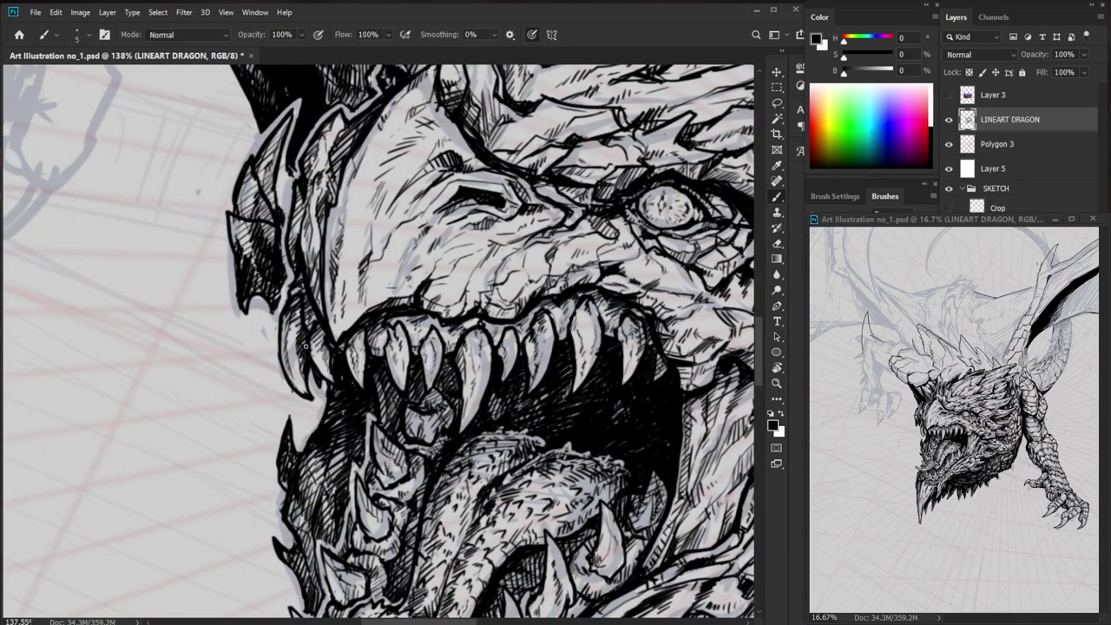
{"action": "left_click_drag", "start_coordinate": [282, 322], "coordinate": [278, 352]}
- Ink the edge and surface cracks of the lowest plate on the blunt horn
{"action": "key", "text": "z"}
{"action": "left_click_drag", "start_coordinate": [382, 373], "coordinate": [352, 428]}
{"action": "left_click_drag", "start_coordinate": [667, 358], "coordinate": [596, 347]}
{"action": "left_click_drag", "start_coordinate": [524, 332], "coordinate": [521, 331]}
{"action": "left_click_drag", "start_coordinate": [536, 297], "coordinate": [522, 352]}
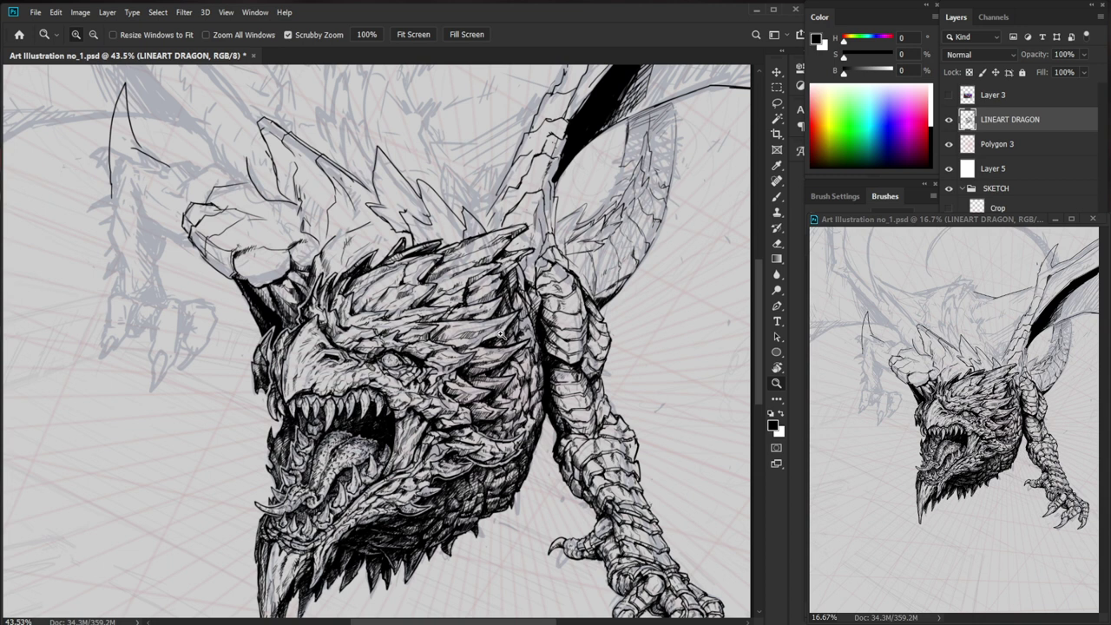
{"action": "mouse_move", "coordinate": [271, 298]}
{"action": "left_mouse_down"}
{"action": "mouse_move", "coordinate": [292, 298]}
{"action": "mouse_move", "coordinate": [361, 372]}
{"action": "left_mouse_up"}
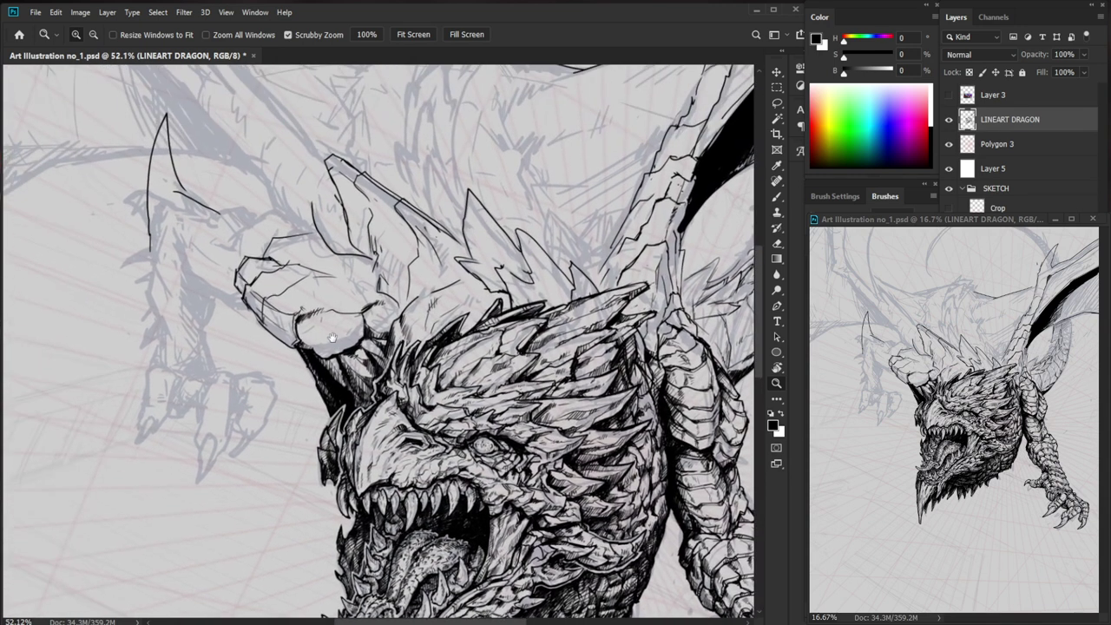
{"action": "key", "text": "b"}
{"action": "left_click_drag", "start_coordinate": [346, 313], "coordinate": [307, 340]}
{"action": "mouse_move", "coordinate": [323, 321]}
{"action": "left_mouse_down"}
{"action": "mouse_move", "coordinate": [315, 334]}
{"action": "mouse_move", "coordinate": [359, 333]}
{"action": "mouse_move", "coordinate": [331, 356]}
{"action": "left_mouse_up"}
{"action": "key", "text": "e"}
{"action": "key", "text": "b"}
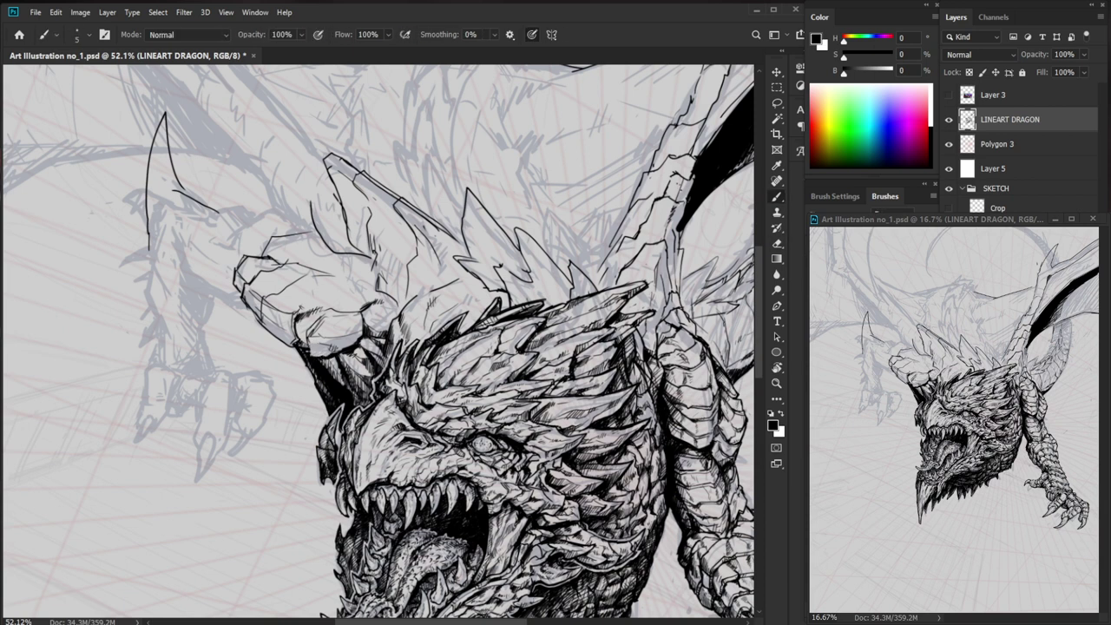
- Hatch the folds where the base of the blunt horn meets the head crest
{"action": "key", "text": "z"}
{"action": "left_click_drag", "start_coordinate": [512, 418], "coordinate": [423, 418]}
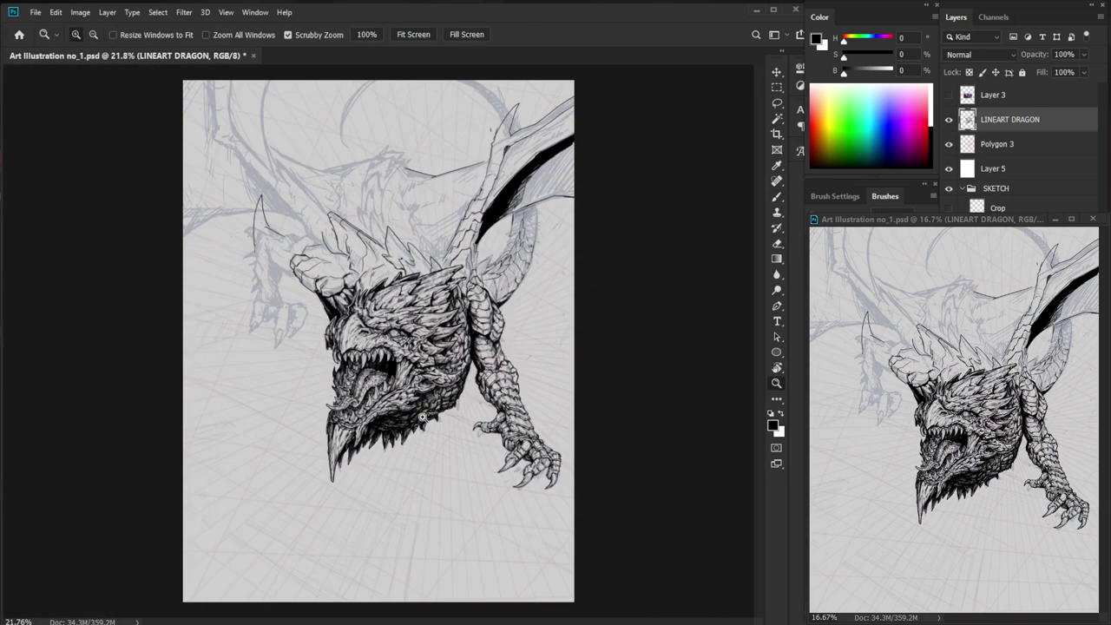
{"action": "left_click_drag", "start_coordinate": [350, 275], "coordinate": [438, 274]}
{"action": "key", "text": "e"}
{"action": "key", "text": "b"}
{"action": "key", "text": "b"}
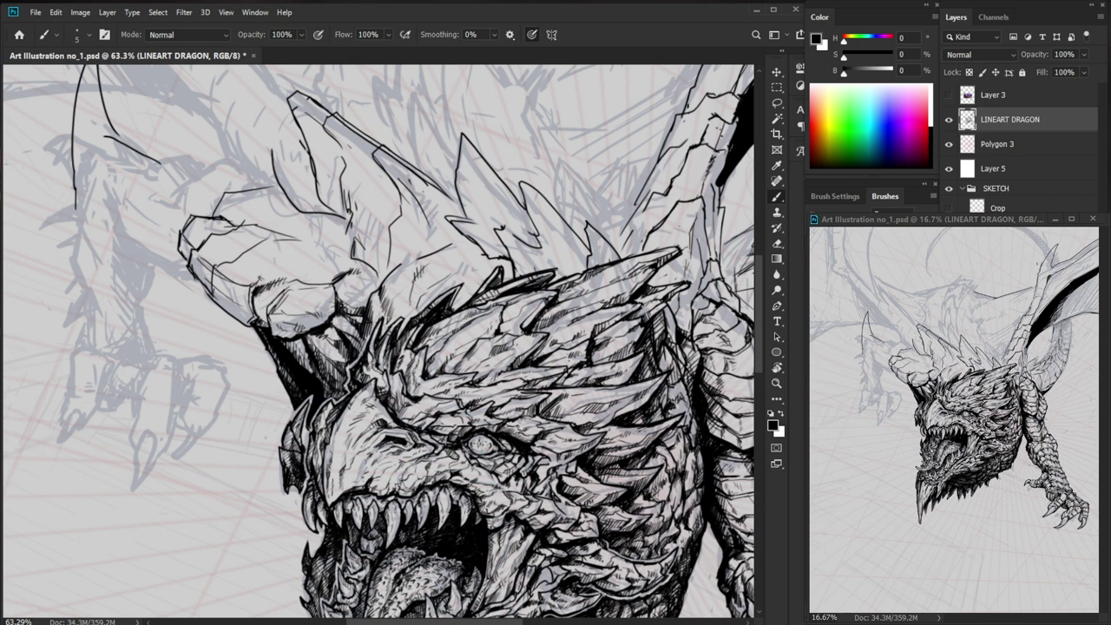
{"action": "left_click_drag", "start_coordinate": [410, 315], "coordinate": [445, 316]}
{"action": "left_click_drag", "start_coordinate": [386, 283], "coordinate": [371, 301]}
{"action": "mouse_move", "coordinate": [392, 301]}
{"action": "left_mouse_down"}
{"action": "mouse_move", "coordinate": [378, 319]}
{"action": "mouse_move", "coordinate": [366, 307]}
{"action": "left_mouse_up"}
{"action": "mouse_move", "coordinate": [378, 296]}
{"action": "left_mouse_down"}
{"action": "mouse_move", "coordinate": [371, 315]}
{"action": "mouse_move", "coordinate": [366, 304]}
{"action": "left_mouse_up"}
{"action": "left_click_drag", "start_coordinate": [377, 288], "coordinate": [372, 320]}
- Add small strokes to the long horn behind the crest, correcting them with the eraser
{"action": "key", "text": "z"}
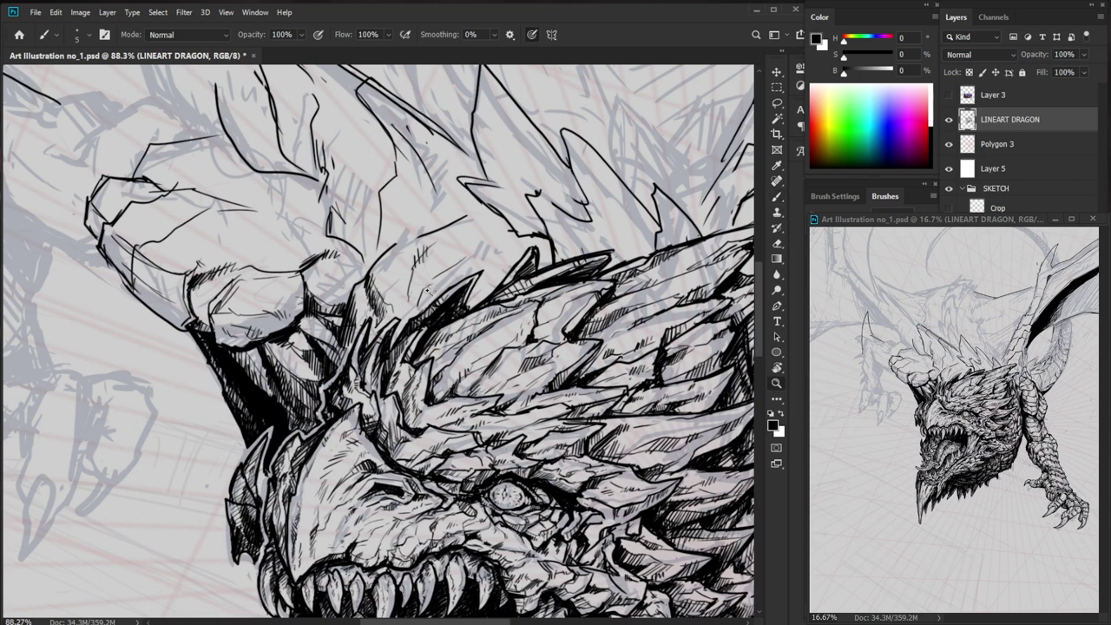
{"action": "left_click_drag", "start_coordinate": [442, 339], "coordinate": [418, 395]}
{"action": "left_click_drag", "start_coordinate": [635, 474], "coordinate": [568, 447]}
{"action": "left_click_drag", "start_coordinate": [374, 271], "coordinate": [429, 289]}
{"action": "key", "text": "b"}
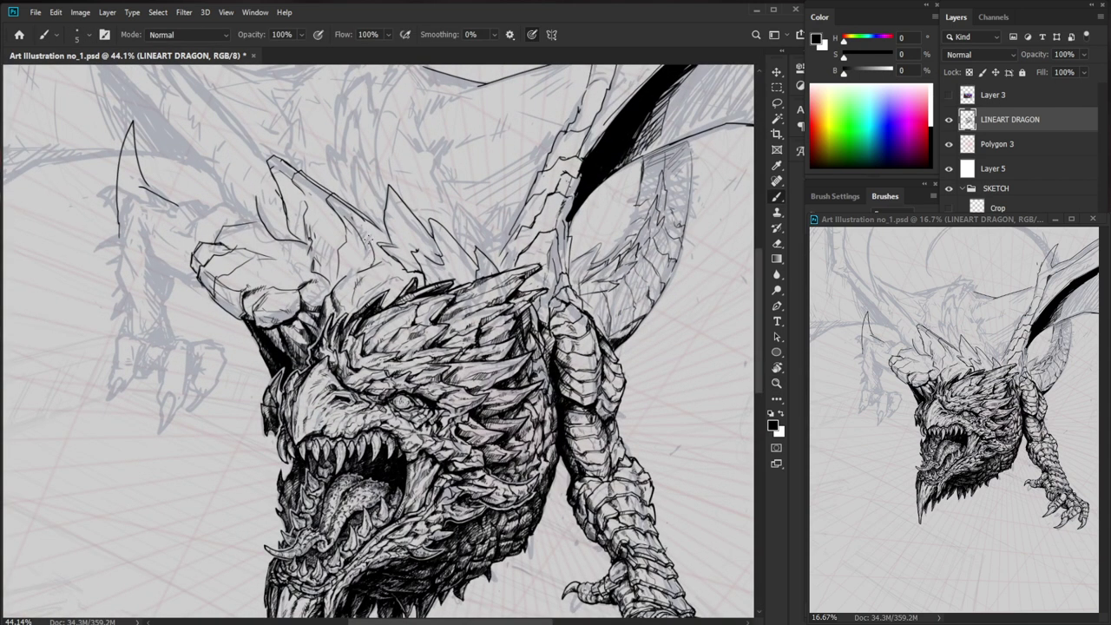
{"action": "key", "text": "e"}
{"action": "key", "text": "b"}
{"action": "key", "text": "e"}
{"action": "key", "text": "b"}
{"action": "left_click_drag", "start_coordinate": [382, 255], "coordinate": [390, 263]}
{"action": "left_click_drag", "start_coordinate": [568, 260], "coordinate": [549, 294]}
{"action": "key", "text": "e"}
{"action": "key", "text": "b"}
- Add short hatching strokes at the base of the long horn behind the head crest
{"action": "mouse_move", "coordinate": [377, 307]}
{"action": "left_mouse_down"}
{"action": "mouse_move", "coordinate": [406, 266]}
{"action": "mouse_move", "coordinate": [384, 299]}
{"action": "left_mouse_up"}
{"action": "left_click_drag", "start_coordinate": [377, 311], "coordinate": [389, 297]}
{"action": "left_click_drag", "start_coordinate": [378, 311], "coordinate": [396, 299]}
{"action": "left_click_drag", "start_coordinate": [376, 304], "coordinate": [380, 283]}
{"action": "left_click_drag", "start_coordinate": [361, 290], "coordinate": [379, 278]}
{"action": "key", "text": "e"}
{"action": "key", "text": "ctrl+space"}
{"action": "key", "text": "ctrl+0"}
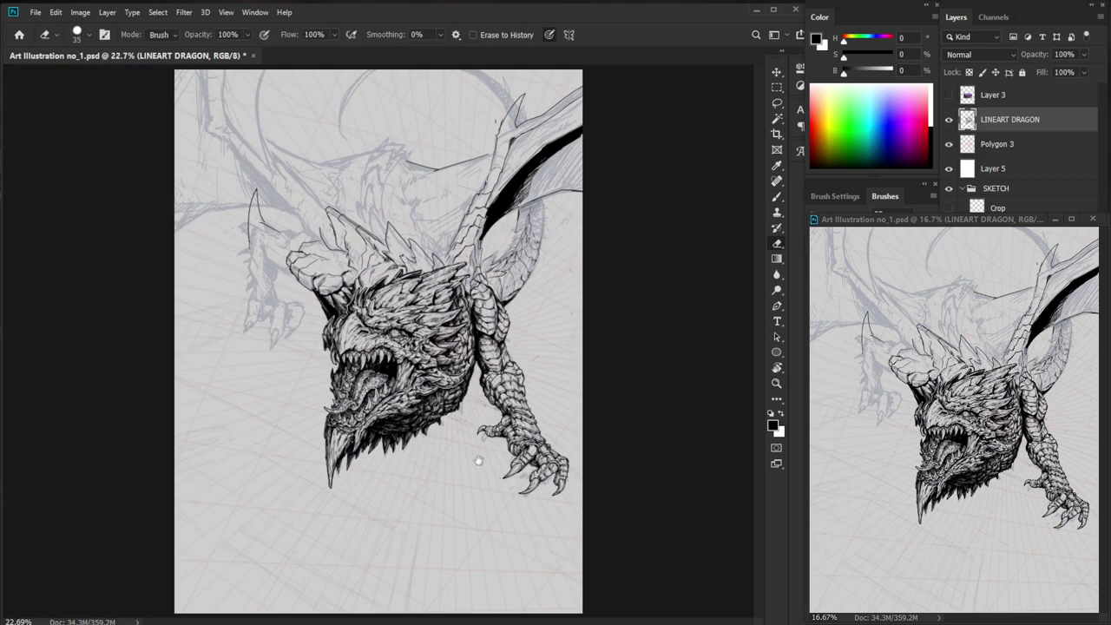
- Ink the jagged outline and inner ridges of the long horn behind the blunt horn, erasing stray lines
{"action": "key", "text": "ctrl+space"}
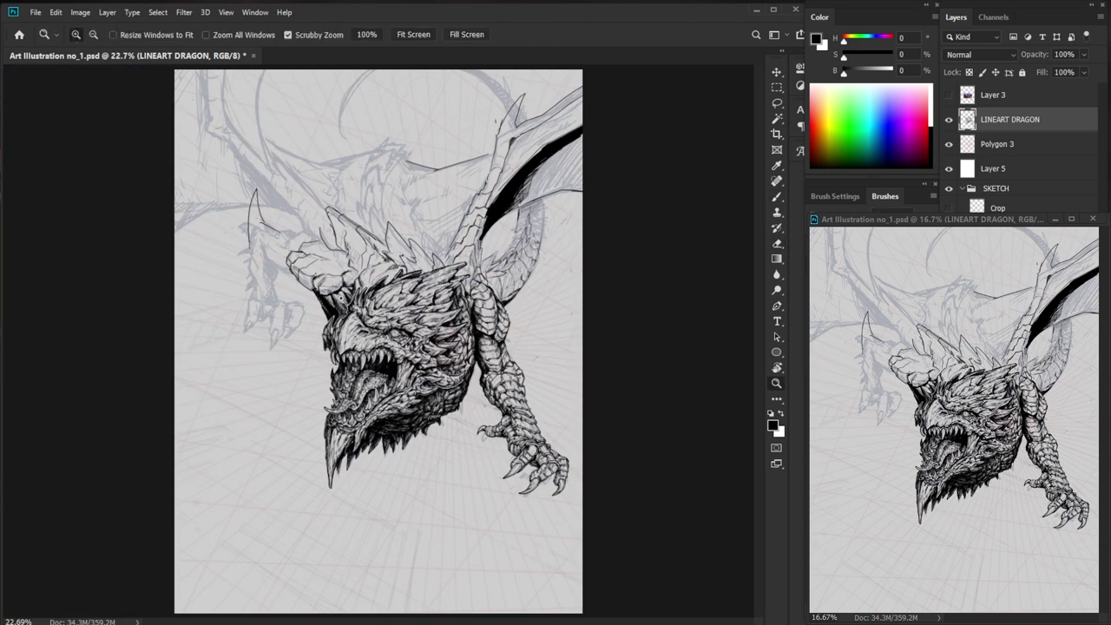
{"action": "left_click_drag", "start_coordinate": [389, 291], "coordinate": [432, 295]}
{"action": "mouse_move", "coordinate": [432, 351]}
{"action": "left_mouse_down"}
{"action": "mouse_move", "coordinate": [371, 476]}
{"action": "mouse_move", "coordinate": [502, 528]}
{"action": "left_mouse_up"}
{"action": "key", "text": "b"}
{"action": "mouse_move", "coordinate": [370, 353]}
{"action": "left_mouse_down"}
{"action": "mouse_move", "coordinate": [346, 341]}
{"action": "mouse_move", "coordinate": [353, 390]}
{"action": "left_mouse_up"}
{"action": "mouse_move", "coordinate": [651, 531]}
{"action": "left_mouse_down"}
{"action": "mouse_move", "coordinate": [606, 506]}
{"action": "mouse_move", "coordinate": [565, 503]}
{"action": "left_mouse_up"}
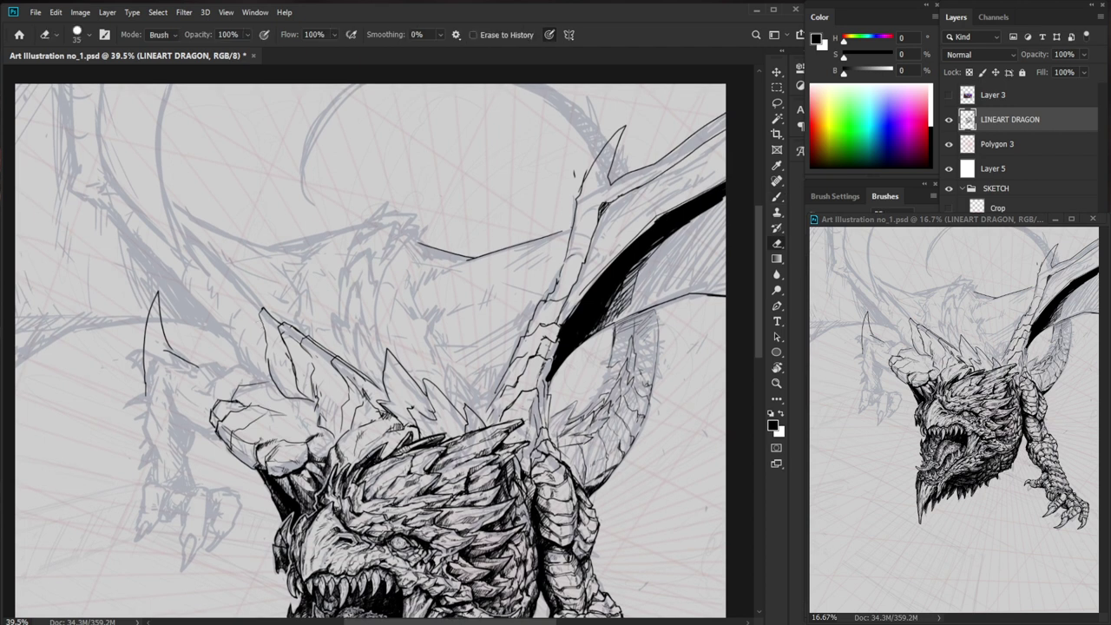
{"action": "mouse_move", "coordinate": [259, 306]}
{"action": "left_mouse_down"}
{"action": "mouse_move", "coordinate": [251, 334]}
{"action": "mouse_move", "coordinate": [267, 367]}
{"action": "mouse_move", "coordinate": [286, 351]}
{"action": "mouse_move", "coordinate": [280, 328]}
{"action": "mouse_move", "coordinate": [296, 369]}
{"action": "mouse_move", "coordinate": [301, 341]}
{"action": "mouse_move", "coordinate": [319, 347]}
{"action": "mouse_move", "coordinate": [303, 337]}
{"action": "mouse_move", "coordinate": [310, 368]}
{"action": "left_mouse_up"}
{"action": "key", "text": "e"}
{"action": "key", "text": "b"}
{"action": "key", "text": "e"}
{"action": "key", "text": "b"}
{"action": "key", "text": "e"}
{"action": "key", "text": "b"}
{"action": "key", "text": "e"}
{"action": "key", "text": "b"}
- Ink a cluster of tall pointed spikes on the neck behind the long horn
{"action": "left_click_drag", "start_coordinate": [369, 398], "coordinate": [330, 398]}
{"action": "left_click_drag", "start_coordinate": [453, 327], "coordinate": [483, 327]}
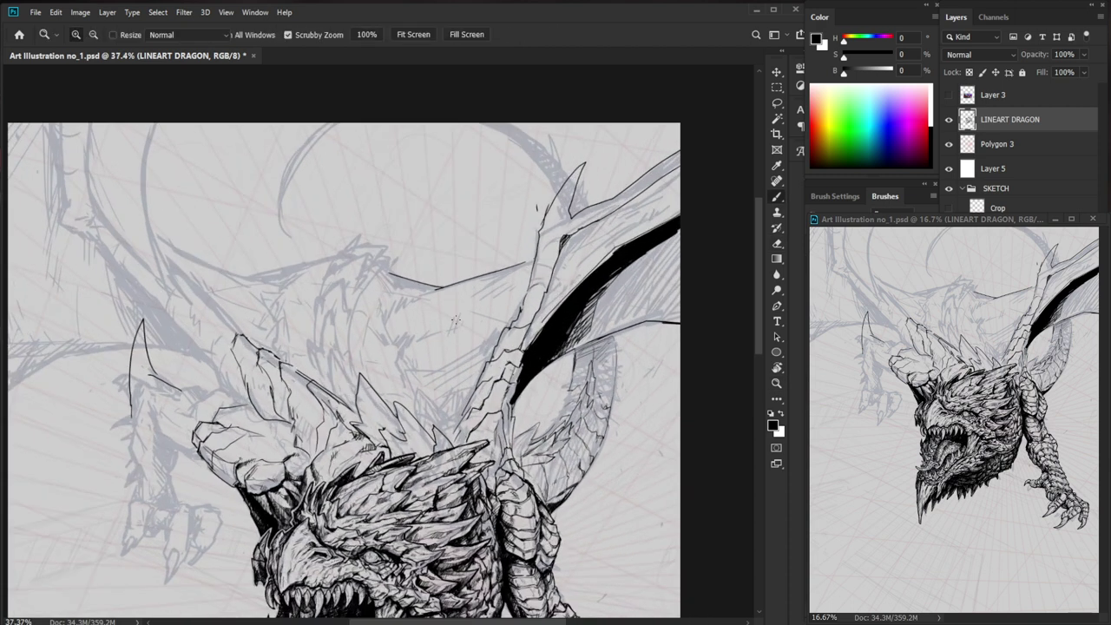
{"action": "mouse_move", "coordinate": [339, 395]}
{"action": "left_mouse_down"}
{"action": "mouse_move", "coordinate": [334, 344]}
{"action": "mouse_move", "coordinate": [354, 378]}
{"action": "mouse_move", "coordinate": [318, 390]}
{"action": "mouse_move", "coordinate": [325, 368]}
{"action": "mouse_move", "coordinate": [360, 370]}
{"action": "mouse_move", "coordinate": [334, 310]}
{"action": "mouse_move", "coordinate": [349, 353]}
{"action": "left_mouse_up"}
{"action": "key", "text": "z"}
{"action": "left_click_drag", "start_coordinate": [620, 342], "coordinate": [550, 343]}
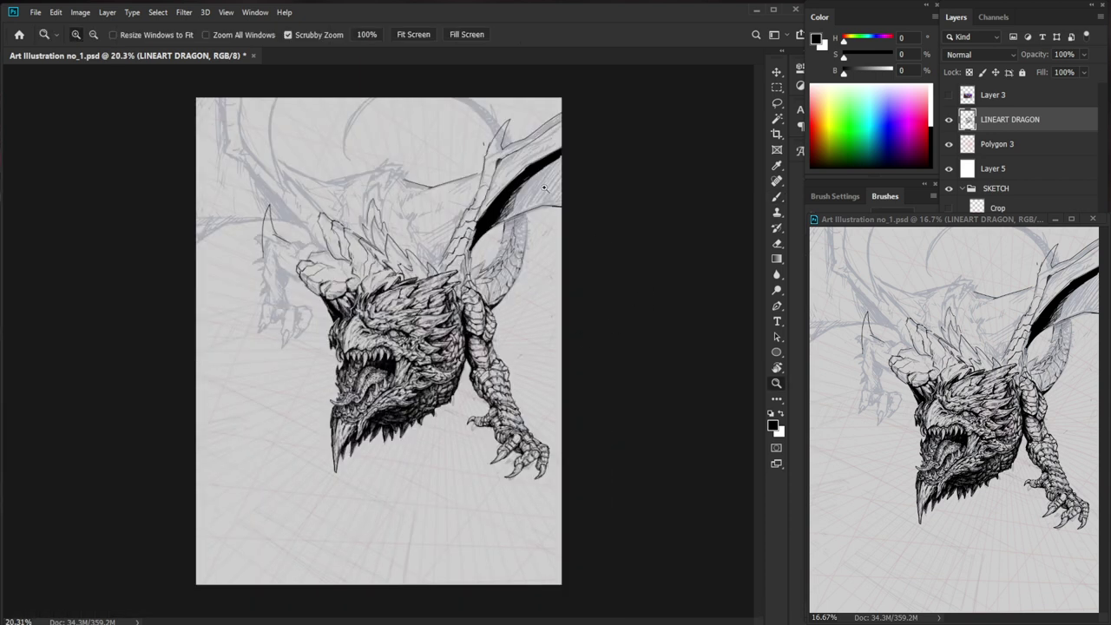
- Hatch the wing membrane beneath the solid black shadow with parallel strokes
{"action": "scroll", "coordinate": [545, 187], "scroll_direction": "up", "scroll_amount": 2}
{"action": "key", "text": "b"}
{"action": "left_click_drag", "start_coordinate": [521, 297], "coordinate": [446, 328]}
{"action": "mouse_move", "coordinate": [542, 248]}
{"action": "left_mouse_down"}
{"action": "mouse_move", "coordinate": [498, 263]}
{"action": "mouse_move", "coordinate": [521, 249]}
{"action": "left_mouse_up"}
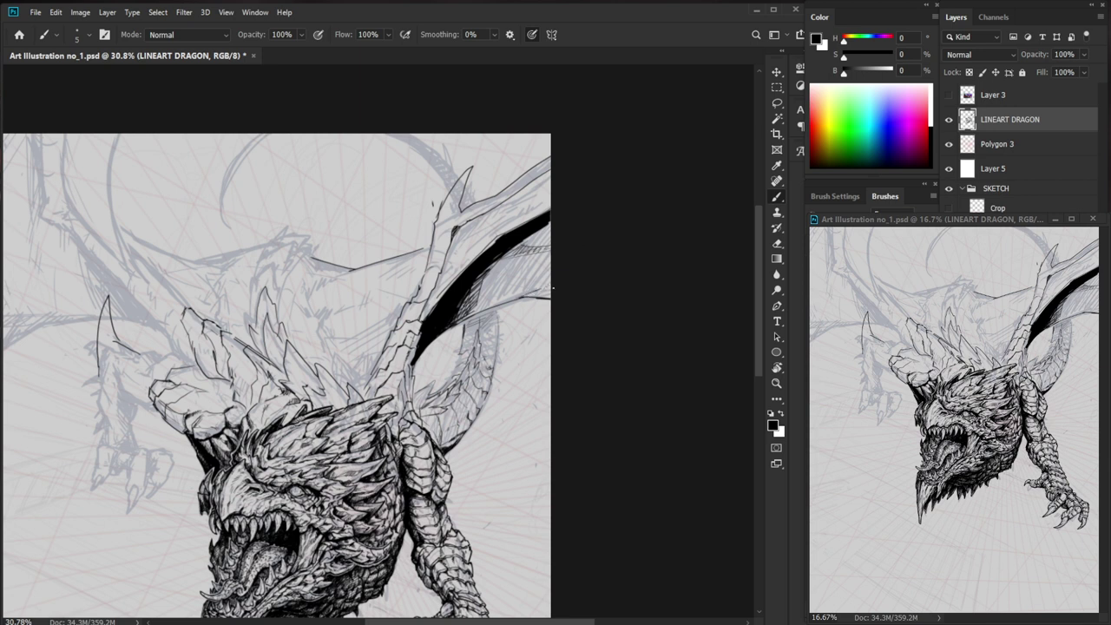
{"action": "key", "text": "e"}
{"action": "key", "text": "b"}
{"action": "left_click_drag", "start_coordinate": [469, 290], "coordinate": [509, 268]}
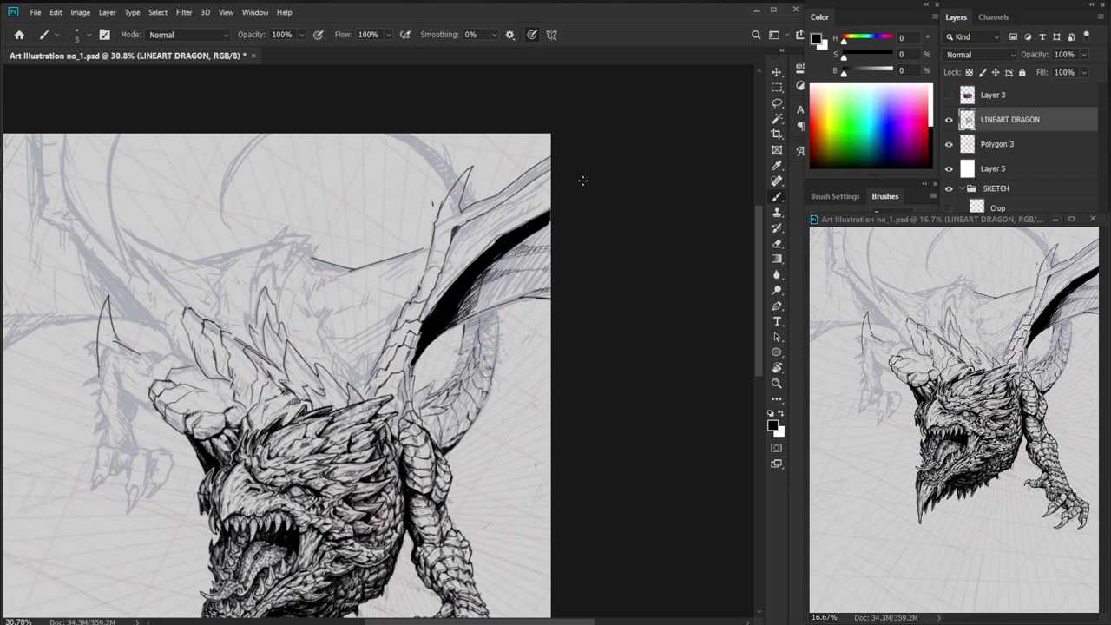
- Undo a misplaced membrane stroke and strengthen the lower edge of the wing membrane with long curved lines
{"action": "key", "text": "e"}
{"action": "key", "text": "b"}
{"action": "mouse_move", "coordinate": [511, 302]}
{"action": "left_mouse_down"}
{"action": "mouse_move", "coordinate": [458, 325]}
{"action": "mouse_move", "coordinate": [564, 303]}
{"action": "left_mouse_up"}
{"action": "key", "text": "ctrl+z"}
{"action": "left_click_drag", "start_coordinate": [399, 349], "coordinate": [470, 312]}
{"action": "left_click_drag", "start_coordinate": [408, 342], "coordinate": [560, 282]}
{"action": "key", "text": "z"}
{"action": "left_click_drag", "start_coordinate": [606, 265], "coordinate": [556, 378]}
{"action": "left_click_drag", "start_coordinate": [544, 446], "coordinate": [489, 445]}
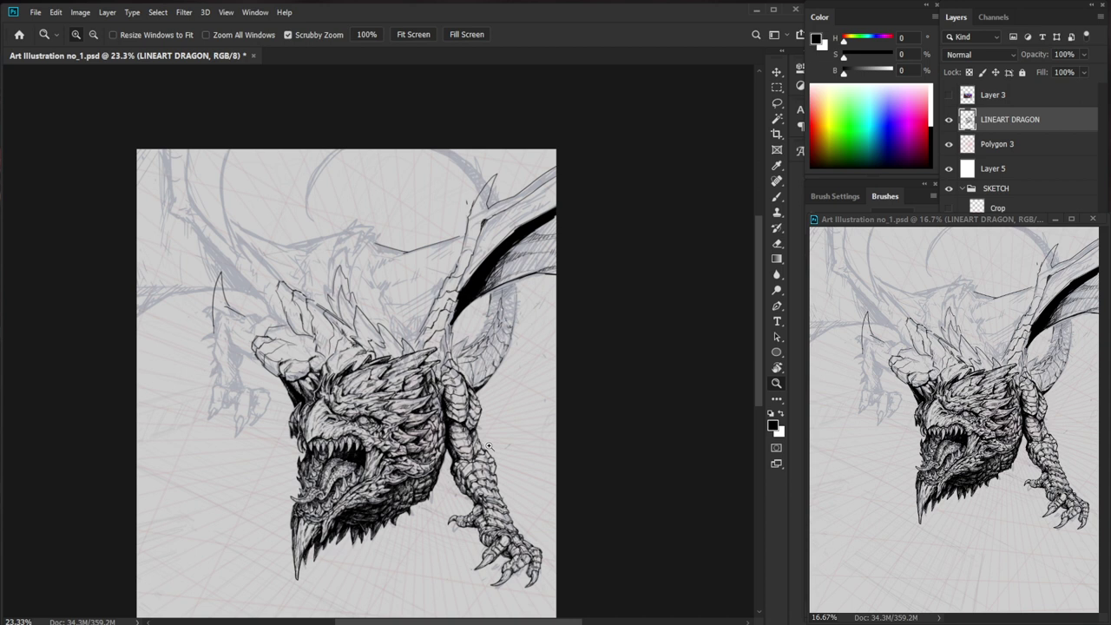
- Hatch the scales and inner edge of the tail section between the wing membrane and the arm
{"action": "left_click_drag", "start_coordinate": [511, 321], "coordinate": [547, 323]}
{"action": "key", "text": "e"}
{"action": "key", "text": "b"}
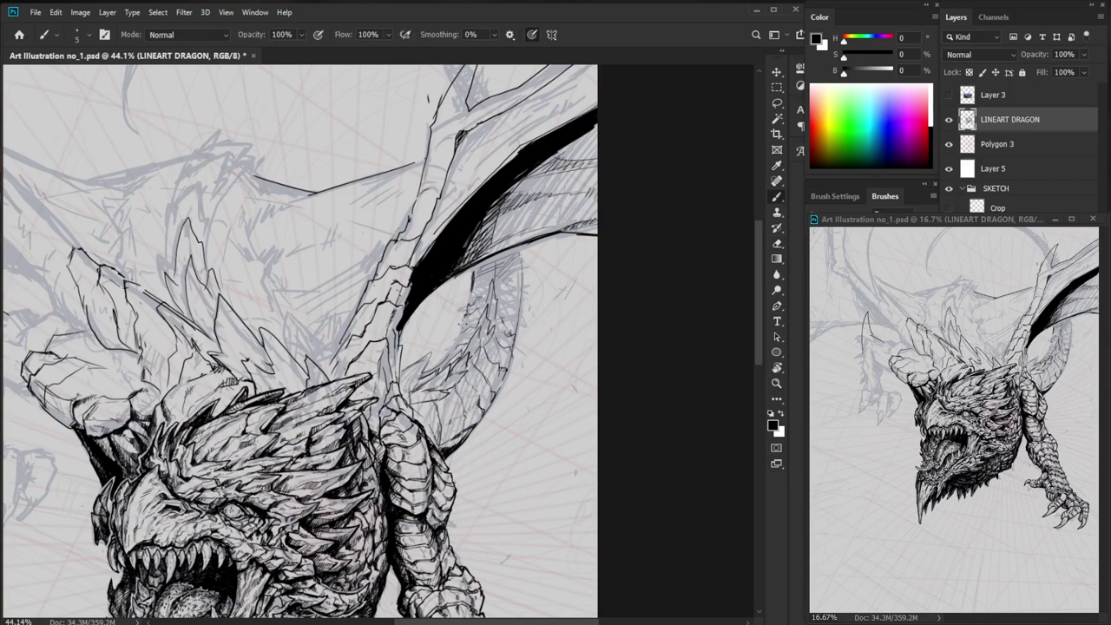
{"action": "left_click_drag", "start_coordinate": [453, 351], "coordinate": [377, 456]}
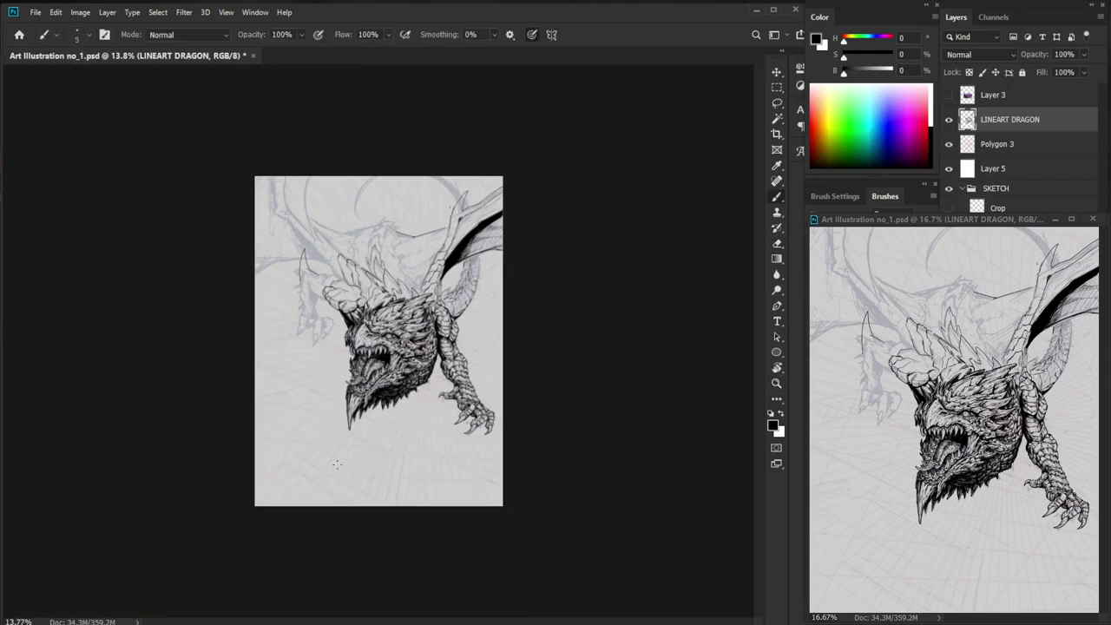
{"action": "left_click_drag", "start_coordinate": [486, 272], "coordinate": [521, 272]}
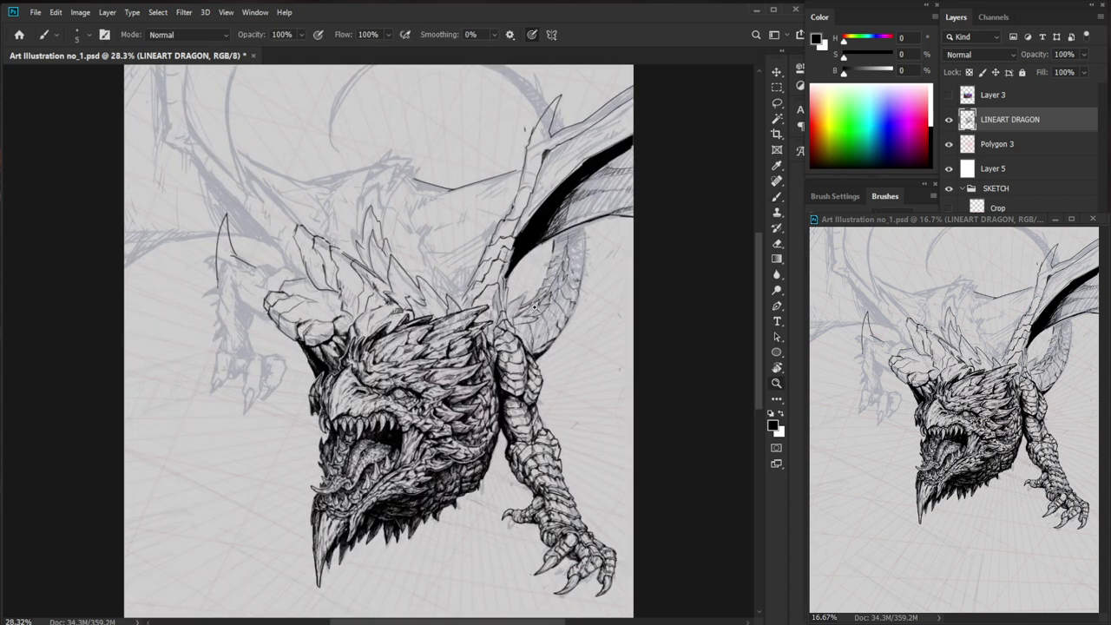
{"action": "left_click_drag", "start_coordinate": [539, 314], "coordinate": [576, 314]}
{"action": "left_click_drag", "start_coordinate": [509, 284], "coordinate": [488, 322]}
{"action": "left_click_drag", "start_coordinate": [496, 307], "coordinate": [491, 320]}
{"action": "left_click_drag", "start_coordinate": [550, 290], "coordinate": [520, 291]}
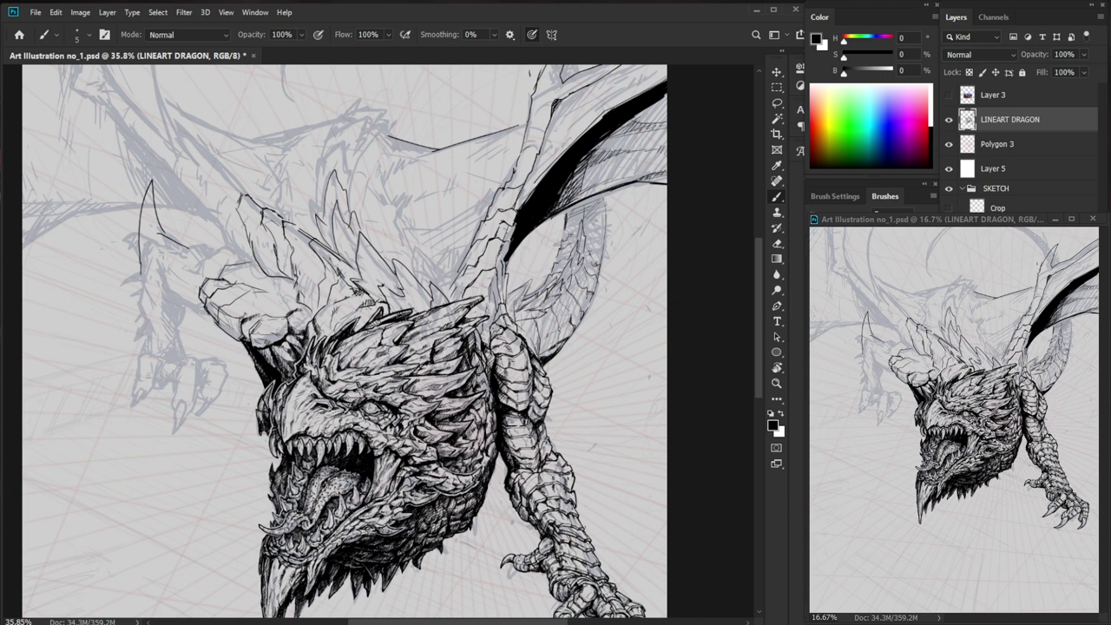
- Examine the cheek scales, upper arm and neck spikes up close and against the whole dragon
{"action": "left_click_drag", "start_coordinate": [470, 436], "coordinate": [521, 438]}
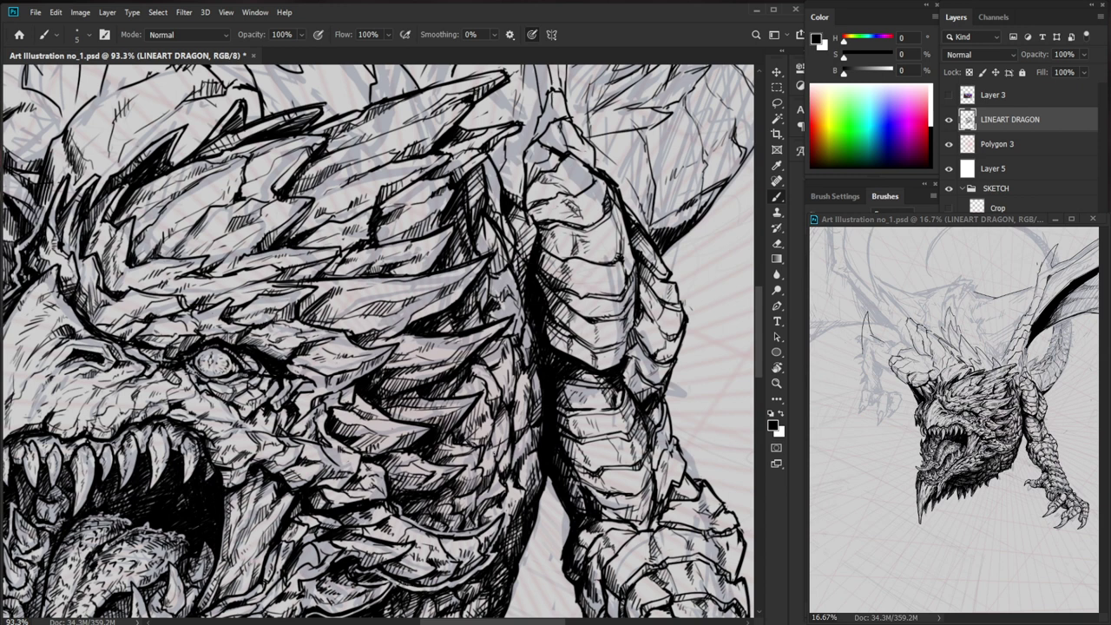
{"action": "left_click_drag", "start_coordinate": [504, 451], "coordinate": [417, 450]}
{"action": "left_click_drag", "start_coordinate": [490, 571], "coordinate": [533, 503]}
{"action": "left_click_drag", "start_coordinate": [550, 413], "coordinate": [655, 385]}
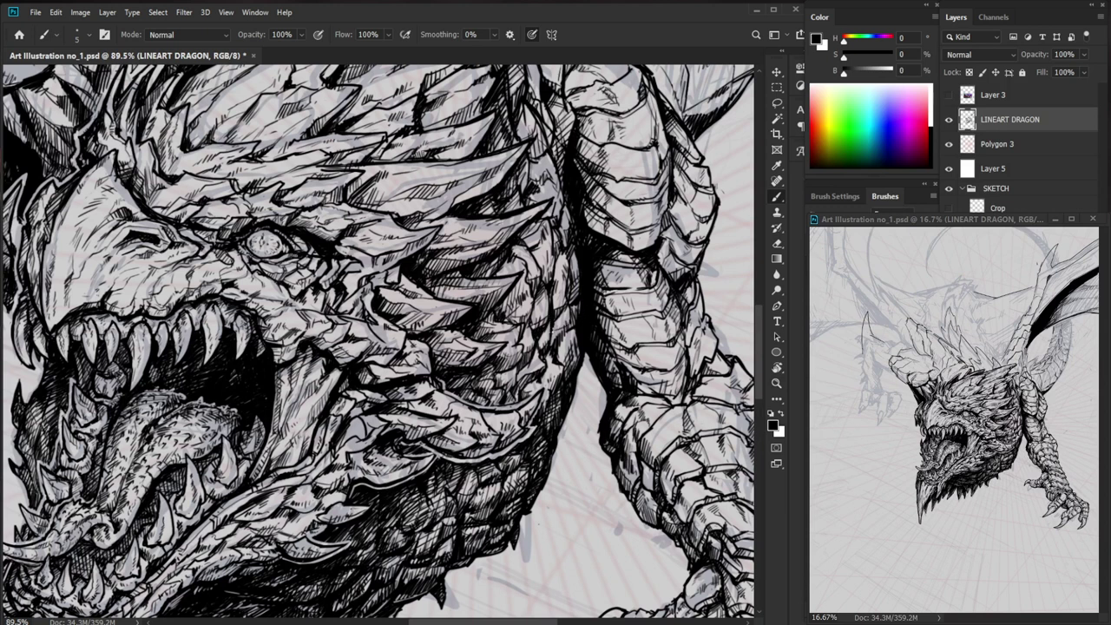
{"action": "key", "text": "z"}
{"action": "mouse_move", "coordinate": [560, 337]}
{"action": "left_mouse_down"}
{"action": "mouse_move", "coordinate": [486, 479]}
{"action": "mouse_move", "coordinate": [481, 462]}
{"action": "left_mouse_up"}
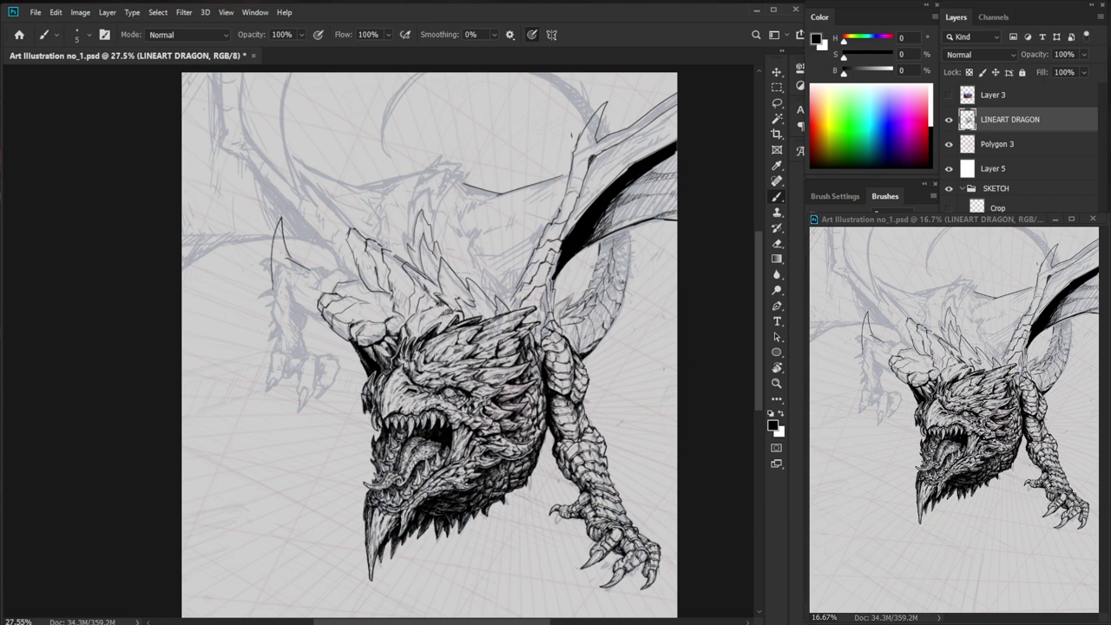
{"action": "scroll", "coordinate": [491, 283], "scroll_direction": "up", "scroll_amount": 3}
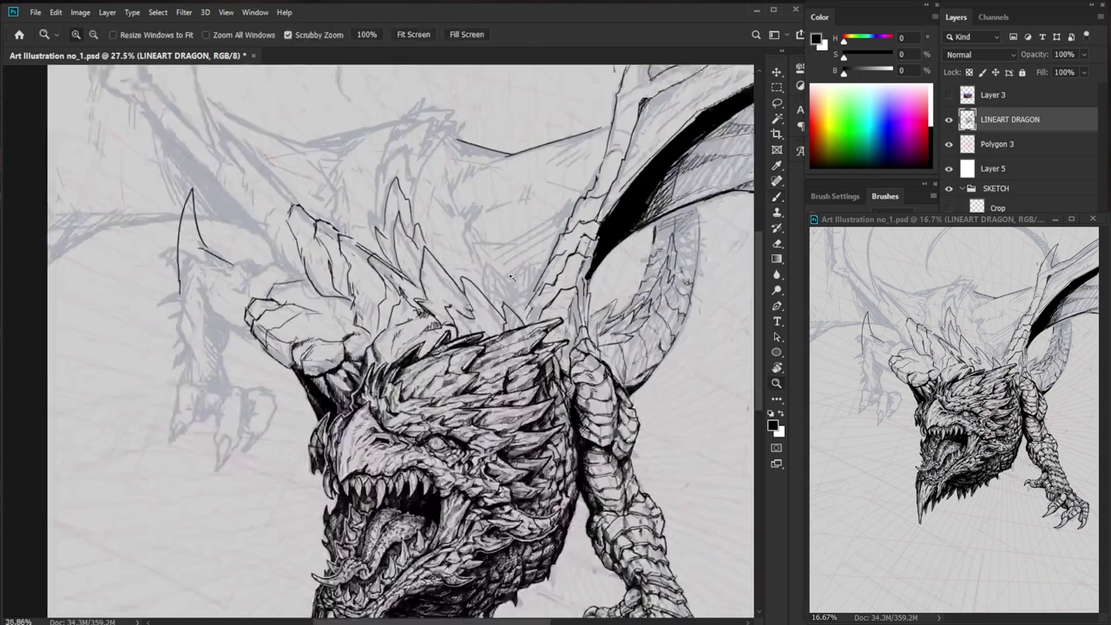
{"action": "left_click_drag", "start_coordinate": [514, 337], "coordinate": [443, 374]}
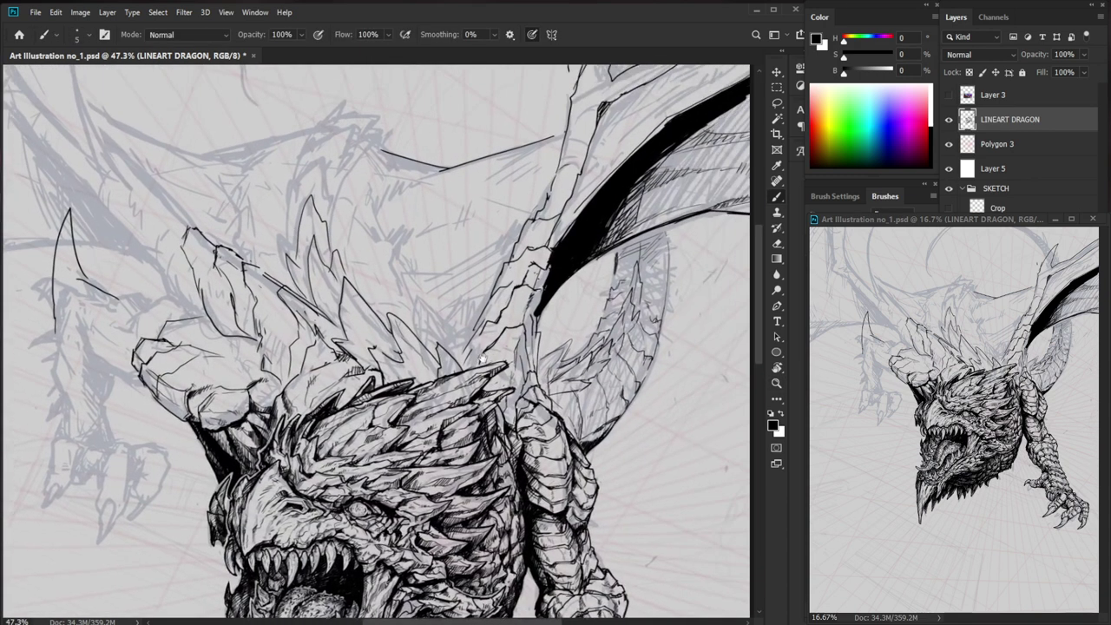
- Erase and redraw small line segments at the base of the neck spikes just behind the dragon's head
{"action": "scroll", "coordinate": [442, 374], "scroll_direction": "up", "scroll_amount": 1}
{"action": "key", "text": "e"}
{"action": "mouse_move", "coordinate": [396, 335]}
{"action": "left_mouse_down"}
{"action": "mouse_move", "coordinate": [410, 349]}
{"action": "mouse_move", "coordinate": [405, 339]}
{"action": "left_mouse_up"}
{"action": "key", "text": "b"}
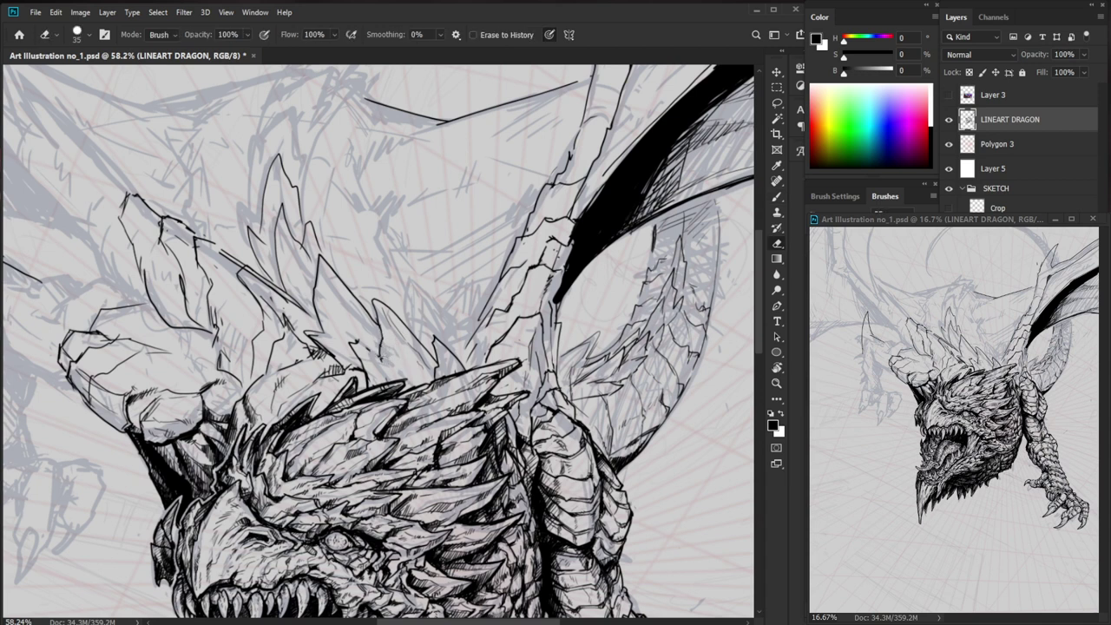
{"action": "mouse_move", "coordinate": [382, 369]}
{"action": "left_mouse_down"}
{"action": "mouse_move", "coordinate": [390, 384]}
{"action": "mouse_move", "coordinate": [349, 335]}
{"action": "mouse_move", "coordinate": [355, 359]}
{"action": "left_mouse_up"}
{"action": "key", "text": "e"}
{"action": "key", "text": "b"}
- Ink short strokes on the neck spikes directly above the head crest
{"action": "key", "text": "z"}
{"action": "left_click_drag", "start_coordinate": [428, 334], "coordinate": [399, 334]}
{"action": "mouse_move", "coordinate": [510, 420]}
{"action": "left_mouse_down"}
{"action": "mouse_move", "coordinate": [479, 415]}
{"action": "mouse_move", "coordinate": [521, 403]}
{"action": "left_mouse_up"}
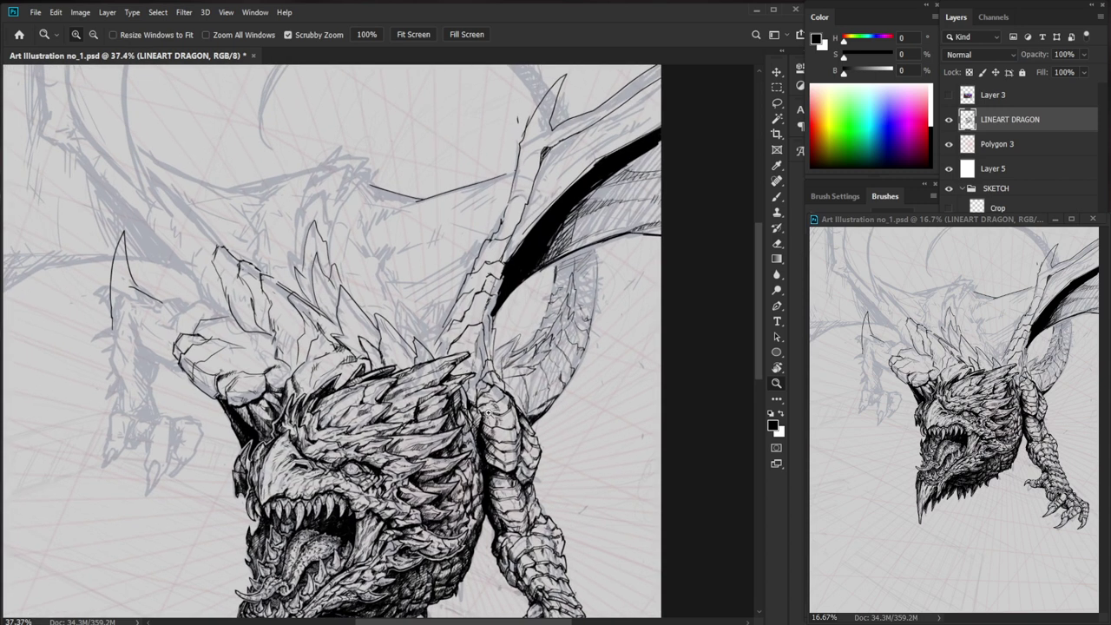
{"action": "left_click_drag", "start_coordinate": [480, 441], "coordinate": [489, 425]}
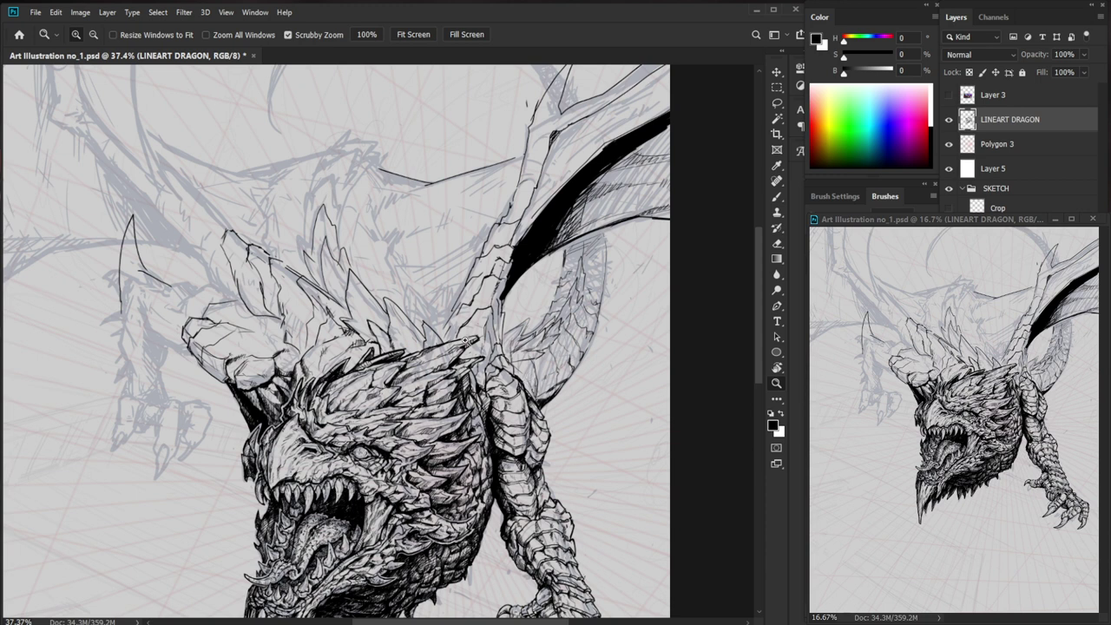
{"action": "left_click_drag", "start_coordinate": [468, 339], "coordinate": [500, 340]}
{"action": "key", "text": "b"}
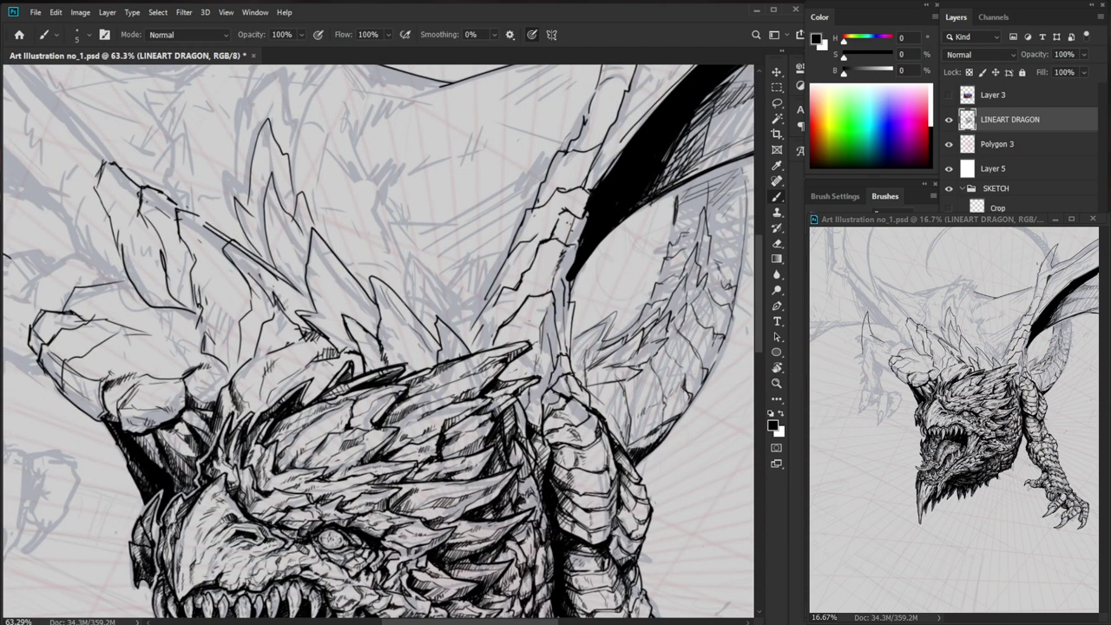
{"action": "left_click_drag", "start_coordinate": [381, 312], "coordinate": [388, 327]}
{"action": "left_click_drag", "start_coordinate": [411, 353], "coordinate": [421, 372]}
- Clean up and re-ink the lower edges of the neck spikes where they meet the crest
{"action": "key", "text": "z"}
{"action": "left_click_drag", "start_coordinate": [495, 432], "coordinate": [434, 434]}
{"action": "left_click_drag", "start_coordinate": [460, 257], "coordinate": [564, 224]}
{"action": "key", "text": "e"}
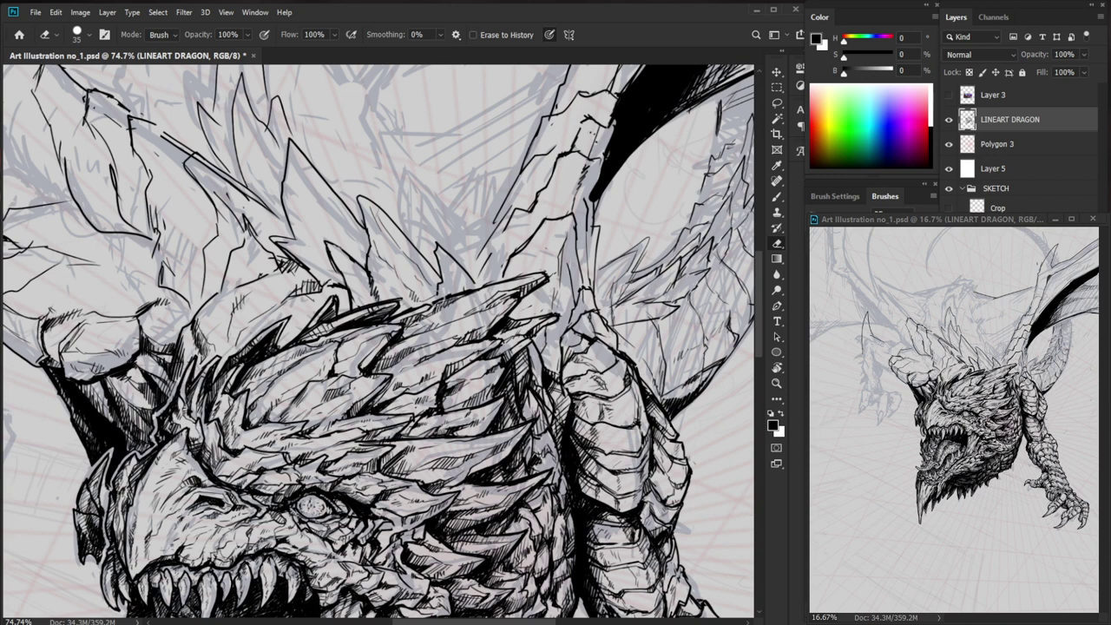
{"action": "key", "text": "b"}
{"action": "key", "text": "e"}
{"action": "key", "text": "b"}
{"action": "key", "text": "e"}
{"action": "key", "text": "b"}
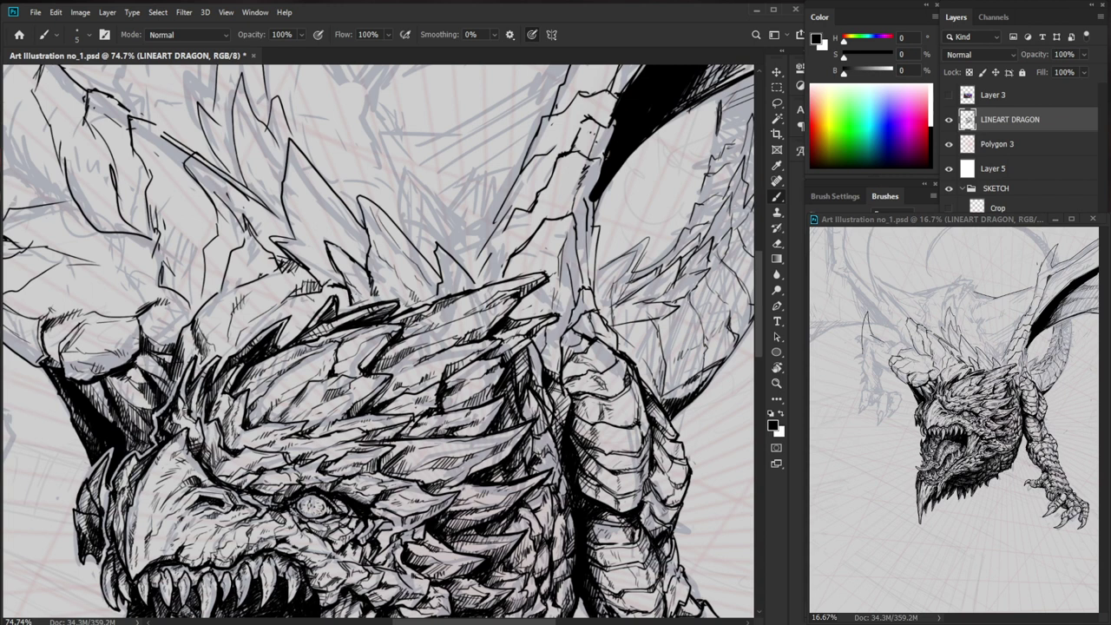
{"action": "key", "text": "z"}
{"action": "mouse_move", "coordinate": [349, 302]}
{"action": "left_mouse_down"}
{"action": "mouse_move", "coordinate": [357, 298]}
{"action": "mouse_move", "coordinate": [333, 236]}
{"action": "left_mouse_up"}
{"action": "key", "text": "b"}
{"action": "key", "text": "z"}
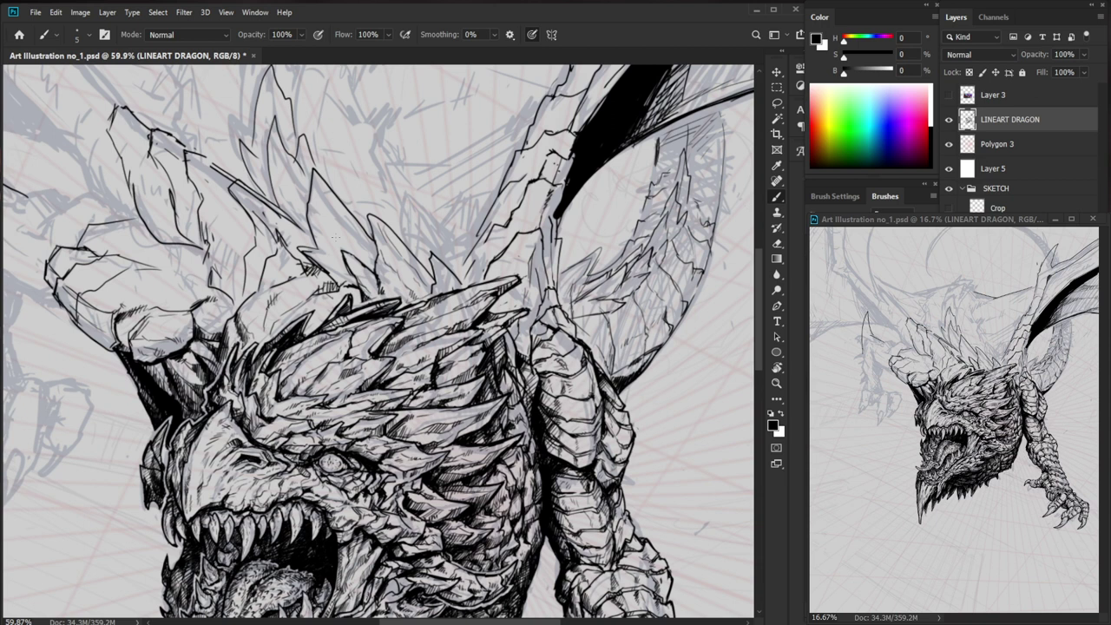
- Add short shading strokes to the small spikes between the neck and the head crest
{"action": "key", "text": "z"}
{"action": "mouse_move", "coordinate": [376, 346]}
{"action": "left_mouse_down"}
{"action": "mouse_move", "coordinate": [426, 346]}
{"action": "mouse_move", "coordinate": [372, 348]}
{"action": "mouse_move", "coordinate": [385, 337]}
{"action": "mouse_move", "coordinate": [331, 358]}
{"action": "mouse_move", "coordinate": [328, 370]}
{"action": "mouse_move", "coordinate": [366, 330]}
{"action": "left_mouse_up"}
{"action": "key", "text": "e"}
{"action": "key", "text": "b"}
{"action": "key", "text": "e"}
{"action": "key", "text": "b"}
{"action": "left_click_drag", "start_coordinate": [377, 320], "coordinate": [372, 326]}
{"action": "left_click_drag", "start_coordinate": [385, 317], "coordinate": [376, 326]}
- Strengthen the contours and add dark accents at the roots of the neck spikes
{"action": "key", "text": "z"}
{"action": "mouse_move", "coordinate": [457, 301]}
{"action": "left_mouse_down"}
{"action": "mouse_move", "coordinate": [426, 314]}
{"action": "mouse_move", "coordinate": [365, 315]}
{"action": "mouse_move", "coordinate": [428, 320]}
{"action": "mouse_move", "coordinate": [361, 333]}
{"action": "mouse_move", "coordinate": [369, 329]}
{"action": "mouse_move", "coordinate": [311, 359]}
{"action": "left_mouse_up"}
{"action": "key", "text": "z"}
{"action": "key", "text": "b"}
{"action": "mouse_move", "coordinate": [313, 357]}
{"action": "left_mouse_down"}
{"action": "mouse_move", "coordinate": [295, 373]}
{"action": "mouse_move", "coordinate": [317, 357]}
{"action": "left_mouse_up"}
{"action": "mouse_move", "coordinate": [364, 321]}
{"action": "left_mouse_down"}
{"action": "mouse_move", "coordinate": [354, 358]}
{"action": "mouse_move", "coordinate": [366, 367]}
{"action": "left_mouse_up"}
{"action": "mouse_move", "coordinate": [385, 365]}
{"action": "left_mouse_down"}
{"action": "mouse_move", "coordinate": [376, 371]}
{"action": "mouse_move", "coordinate": [387, 381]}
{"action": "mouse_move", "coordinate": [394, 373]}
{"action": "mouse_move", "coordinate": [377, 373]}
{"action": "left_mouse_up"}
{"action": "key", "text": "e"}
{"action": "key", "text": "b"}
{"action": "left_click_drag", "start_coordinate": [390, 360], "coordinate": [374, 372]}
{"action": "key", "text": "z"}
{"action": "left_click_drag", "start_coordinate": [463, 335], "coordinate": [412, 417]}
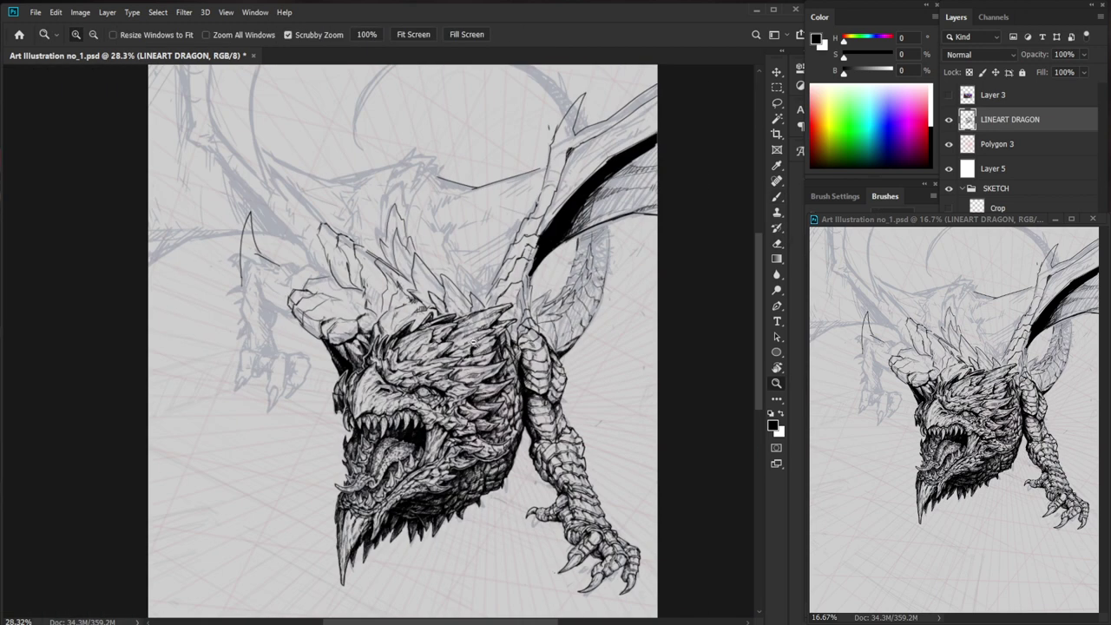
- Refine the edges and hatching of the crest scales above the dragon's eye
{"action": "left_click_drag", "start_coordinate": [475, 342], "coordinate": [543, 343]}
{"action": "key", "text": "b"}
{"action": "mouse_move", "coordinate": [353, 379]}
{"action": "left_mouse_down"}
{"action": "mouse_move", "coordinate": [386, 361]}
{"action": "mouse_move", "coordinate": [346, 380]}
{"action": "left_mouse_up"}
{"action": "left_click_drag", "start_coordinate": [338, 384], "coordinate": [334, 392]}
{"action": "mouse_move", "coordinate": [345, 379]}
{"action": "left_mouse_down"}
{"action": "mouse_move", "coordinate": [338, 390]}
{"action": "mouse_move", "coordinate": [362, 402]}
{"action": "left_mouse_up"}
{"action": "key", "text": "e"}
{"action": "key", "text": "b"}
{"action": "mouse_move", "coordinate": [376, 380]}
{"action": "left_mouse_down"}
{"action": "mouse_move", "coordinate": [367, 402]}
{"action": "mouse_move", "coordinate": [312, 434]}
{"action": "left_mouse_up"}
{"action": "key", "text": "e"}
{"action": "key", "text": "b"}
{"action": "left_click_drag", "start_coordinate": [321, 426], "coordinate": [318, 435]}
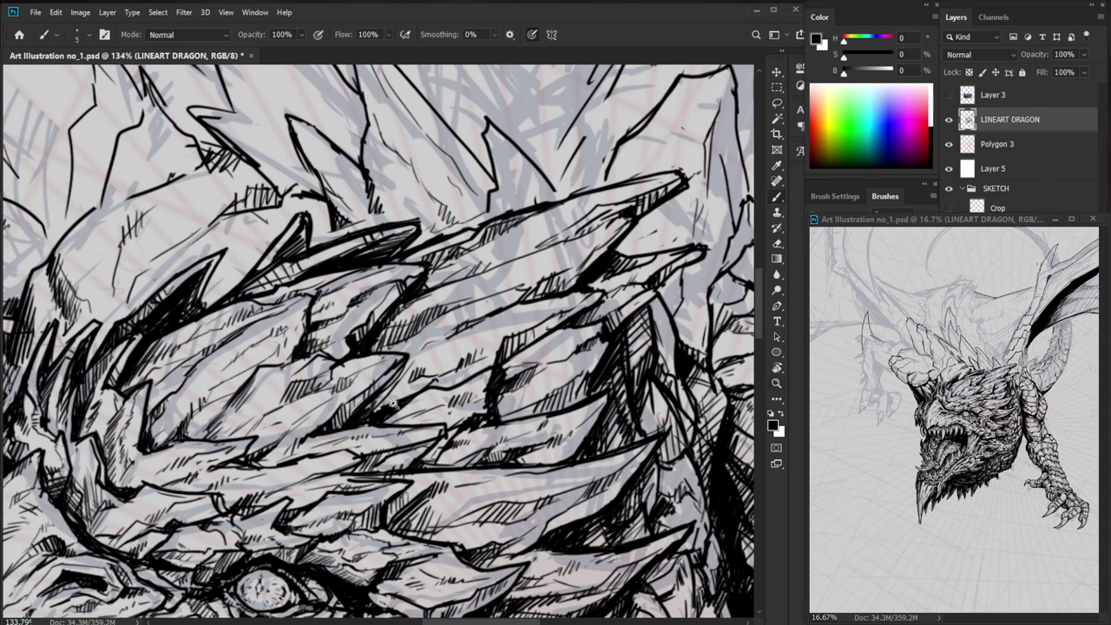
{"action": "left_click_drag", "start_coordinate": [395, 404], "coordinate": [322, 405]}
- Begin the contour of the far upper arm beside the elbow with short ink lines
{"action": "mouse_move", "coordinate": [453, 561]}
{"action": "left_mouse_down"}
{"action": "mouse_move", "coordinate": [520, 467]}
{"action": "mouse_move", "coordinate": [486, 467]}
{"action": "left_mouse_up"}
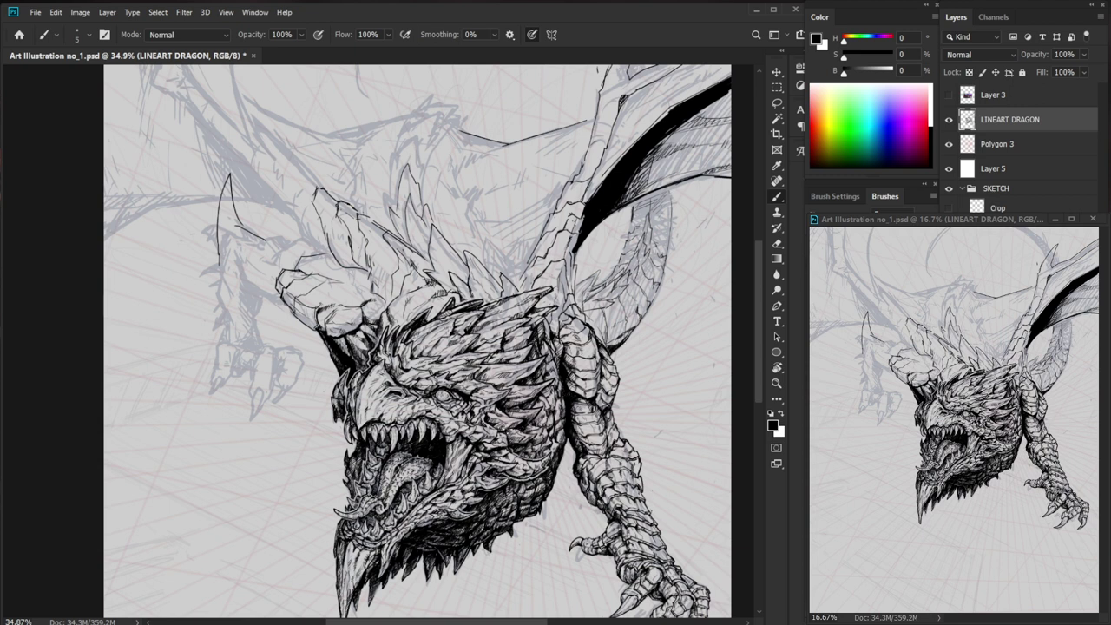
{"action": "mouse_move", "coordinate": [359, 283]}
{"action": "left_mouse_down"}
{"action": "mouse_move", "coordinate": [416, 283]}
{"action": "mouse_move", "coordinate": [432, 335]}
{"action": "mouse_move", "coordinate": [309, 330]}
{"action": "mouse_move", "coordinate": [345, 363]}
{"action": "mouse_move", "coordinate": [368, 361]}
{"action": "mouse_move", "coordinate": [342, 363]}
{"action": "left_mouse_up"}
{"action": "left_click_drag", "start_coordinate": [447, 389], "coordinate": [410, 425]}
{"action": "left_click_drag", "start_coordinate": [673, 474], "coordinate": [646, 474]}
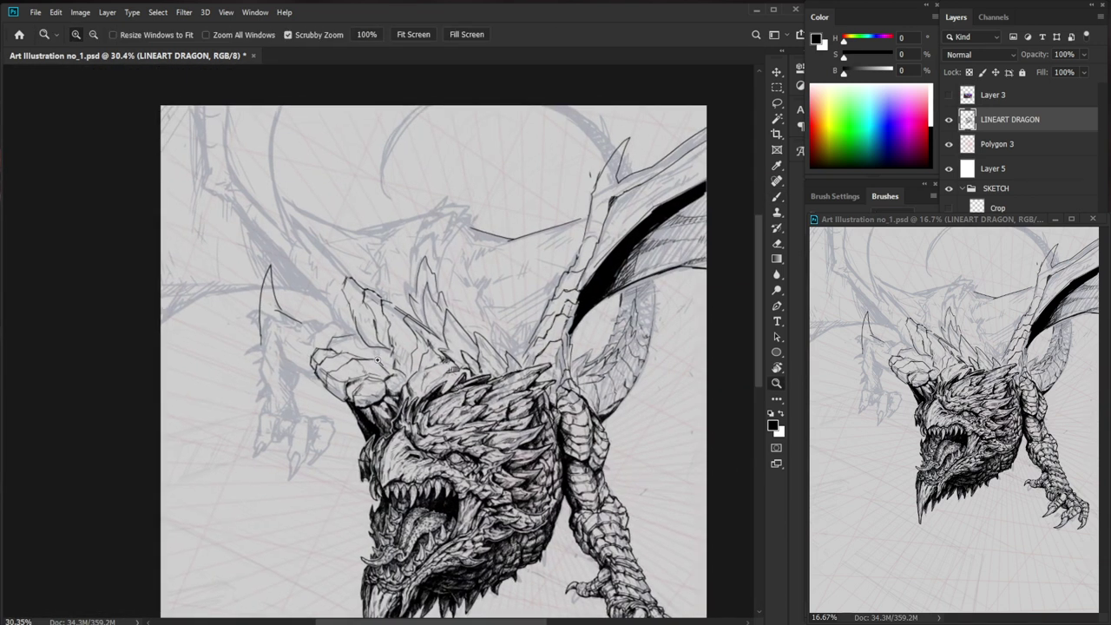
{"action": "left_click_drag", "start_coordinate": [374, 355], "coordinate": [417, 355]}
{"action": "mouse_move", "coordinate": [333, 309]}
{"action": "left_mouse_down"}
{"action": "mouse_move", "coordinate": [405, 346]}
{"action": "mouse_move", "coordinate": [335, 305]}
{"action": "mouse_move", "coordinate": [282, 317]}
{"action": "mouse_move", "coordinate": [277, 336]}
{"action": "mouse_move", "coordinate": [295, 286]}
{"action": "mouse_move", "coordinate": [217, 319]}
{"action": "left_mouse_up"}
{"action": "key", "text": "e"}
{"action": "key", "text": "b"}
{"action": "key", "text": "e"}
{"action": "key", "text": "b"}
{"action": "key", "text": "e"}
{"action": "left_click_drag", "start_coordinate": [295, 284], "coordinate": [246, 313]}
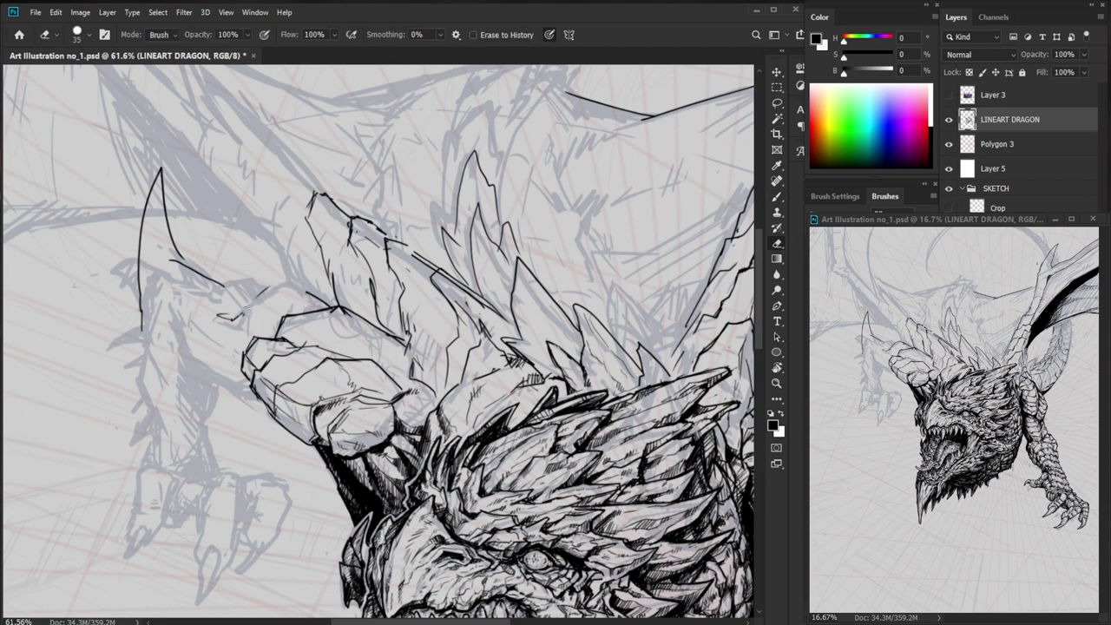
- Outline the next overlapping scale plate on the far upper arm, erasing and correcting its edges
{"action": "key", "text": "b"}
{"action": "mouse_move", "coordinate": [299, 282]}
{"action": "left_mouse_down"}
{"action": "mouse_move", "coordinate": [261, 289]}
{"action": "mouse_move", "coordinate": [241, 312]}
{"action": "left_mouse_up"}
{"action": "key", "text": "b"}
{"action": "mouse_move", "coordinate": [304, 290]}
{"action": "left_mouse_down"}
{"action": "mouse_move", "coordinate": [278, 303]}
{"action": "mouse_move", "coordinate": [264, 328]}
{"action": "mouse_move", "coordinate": [295, 288]}
{"action": "mouse_move", "coordinate": [306, 313]}
{"action": "left_mouse_up"}
{"action": "key", "text": "e"}
{"action": "key", "text": "b"}
{"action": "key", "text": "e"}
{"action": "key", "text": "b"}
{"action": "key", "text": "e"}
{"action": "key", "text": "b"}
{"action": "key", "text": "e"}
{"action": "key", "text": "b"}
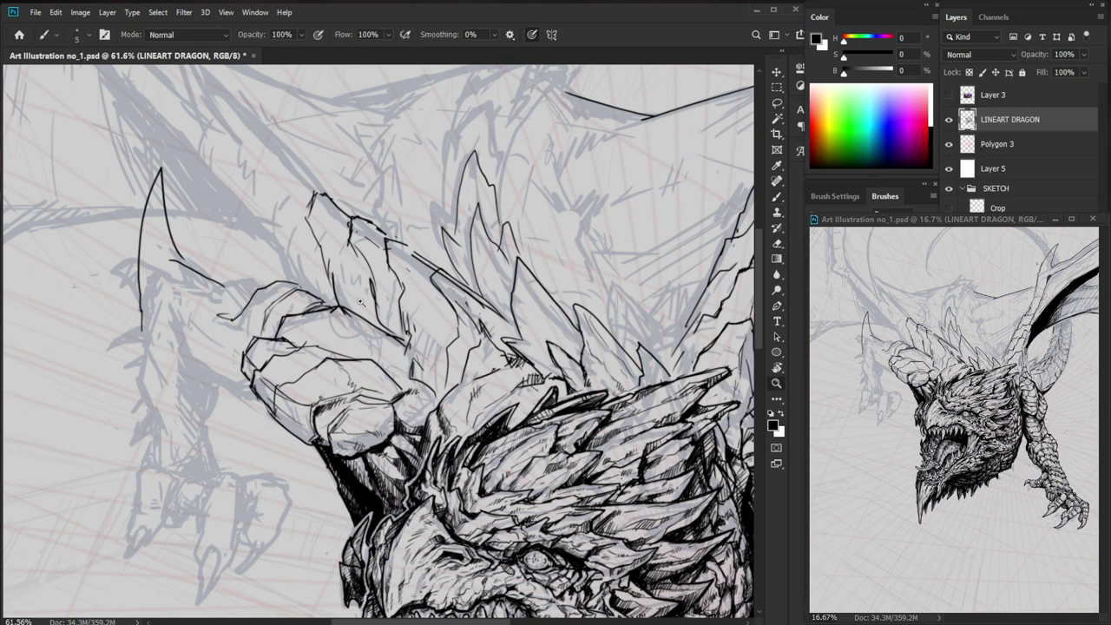
- Extend the contour lines of the far upper arm's plates down toward the elbow
{"action": "scroll", "coordinate": [361, 302], "scroll_direction": "down", "scroll_amount": 3}
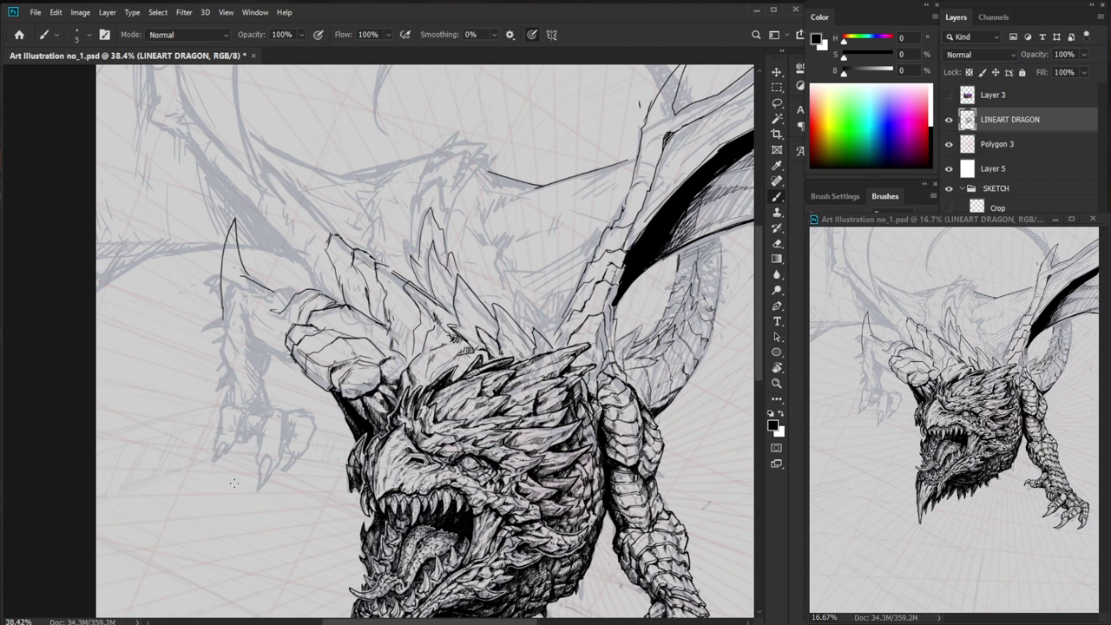
{"action": "key", "text": "ctrl+space"}
{"action": "left_click_drag", "start_coordinate": [305, 307], "coordinate": [343, 308]}
{"action": "key", "text": "ctrl+space"}
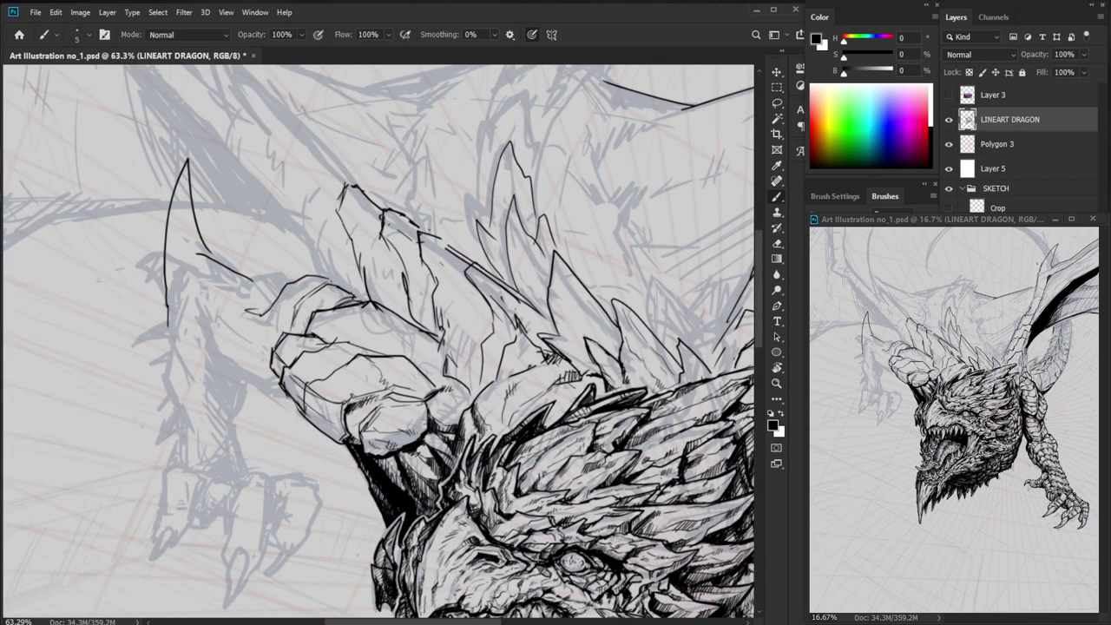
{"action": "mouse_move", "coordinate": [276, 348]}
{"action": "left_mouse_down"}
{"action": "mouse_move", "coordinate": [258, 337]}
{"action": "mouse_move", "coordinate": [266, 316]}
{"action": "mouse_move", "coordinate": [244, 328]}
{"action": "mouse_move", "coordinate": [259, 337]}
{"action": "mouse_move", "coordinate": [241, 307]}
{"action": "mouse_move", "coordinate": [237, 326]}
{"action": "left_mouse_up"}
{"action": "key", "text": "ctrl+space"}
{"action": "left_click_drag", "start_coordinate": [321, 336], "coordinate": [209, 337]}
{"action": "key", "text": "ctrl+space"}
- Select the finished near hand with the Lasso and duplicate it onto the sketched far hand
{"action": "left_click_drag", "start_coordinate": [521, 429], "coordinate": [565, 429]}
{"action": "key", "text": "b"}
{"action": "key", "text": "l"}
{"action": "mouse_move", "coordinate": [528, 501]}
{"action": "left_mouse_down"}
{"action": "mouse_move", "coordinate": [577, 516]}
{"action": "mouse_move", "coordinate": [619, 441]}
{"action": "mouse_move", "coordinate": [549, 415]}
{"action": "mouse_move", "coordinate": [517, 454]}
{"action": "left_mouse_up"}
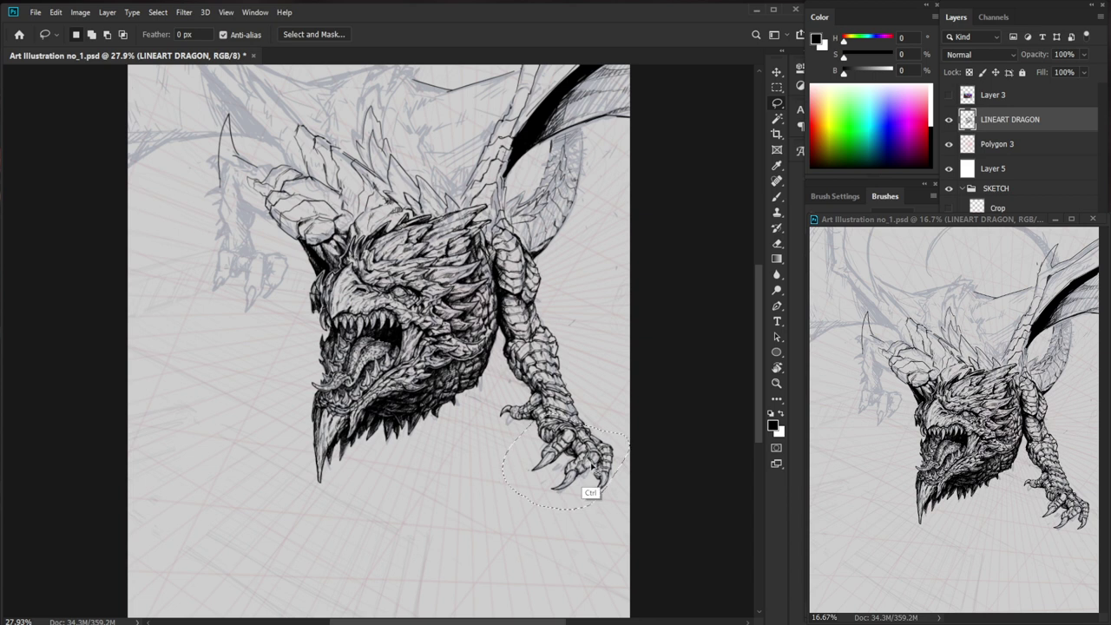
{"action": "mouse_move", "coordinate": [569, 487]}
{"action": "left_mouse_down"}
{"action": "mouse_move", "coordinate": [563, 510]}
{"action": "mouse_move", "coordinate": [354, 423]}
{"action": "mouse_move", "coordinate": [333, 317]}
{"action": "mouse_move", "coordinate": [287, 252]}
{"action": "mouse_move", "coordinate": [278, 287]}
{"action": "mouse_move", "coordinate": [289, 302]}
{"action": "left_mouse_up"}
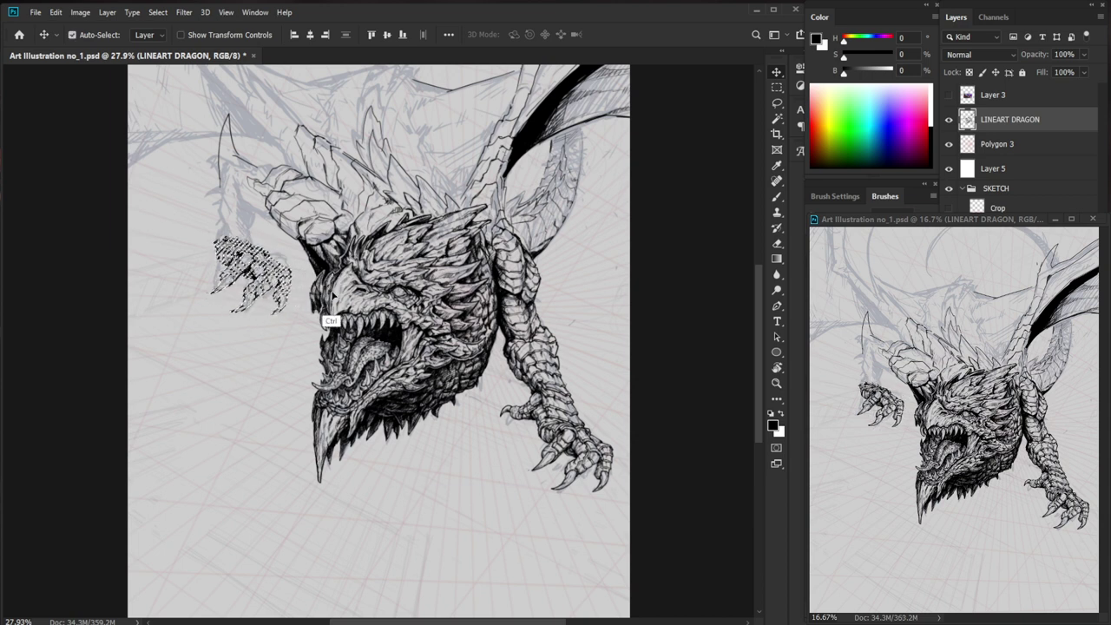
- Rotate the duplicated hand with Free Transform and place it over the far hand sketch
{"action": "key", "text": "ctrl+t"}
{"action": "left_click_drag", "start_coordinate": [369, 313], "coordinate": [367, 311]}
{"action": "left_click_drag", "start_coordinate": [284, 275], "coordinate": [268, 269]}
{"action": "key", "text": "Return"}
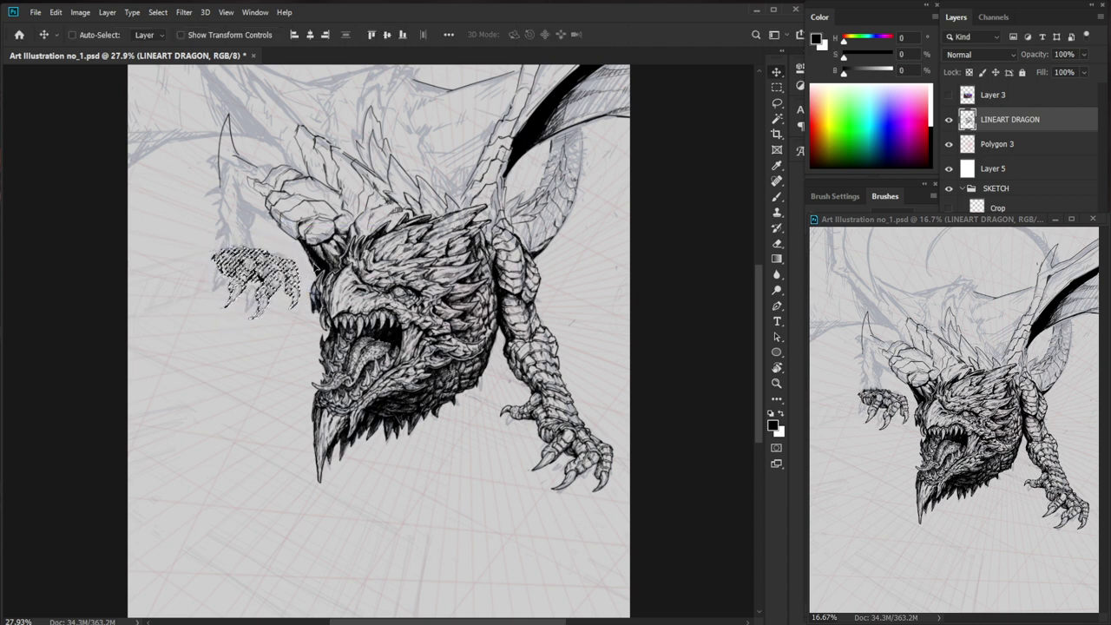
- Move the duplicated hand beneath the far forearm, then scale it down and rotate it to fit the sketch
{"action": "scroll", "coordinate": [265, 269], "scroll_direction": "up", "scroll_amount": 5}
{"action": "mouse_move", "coordinate": [333, 281]}
{"action": "left_mouse_down"}
{"action": "mouse_move", "coordinate": [334, 321]}
{"action": "mouse_move", "coordinate": [318, 277]}
{"action": "left_mouse_up"}
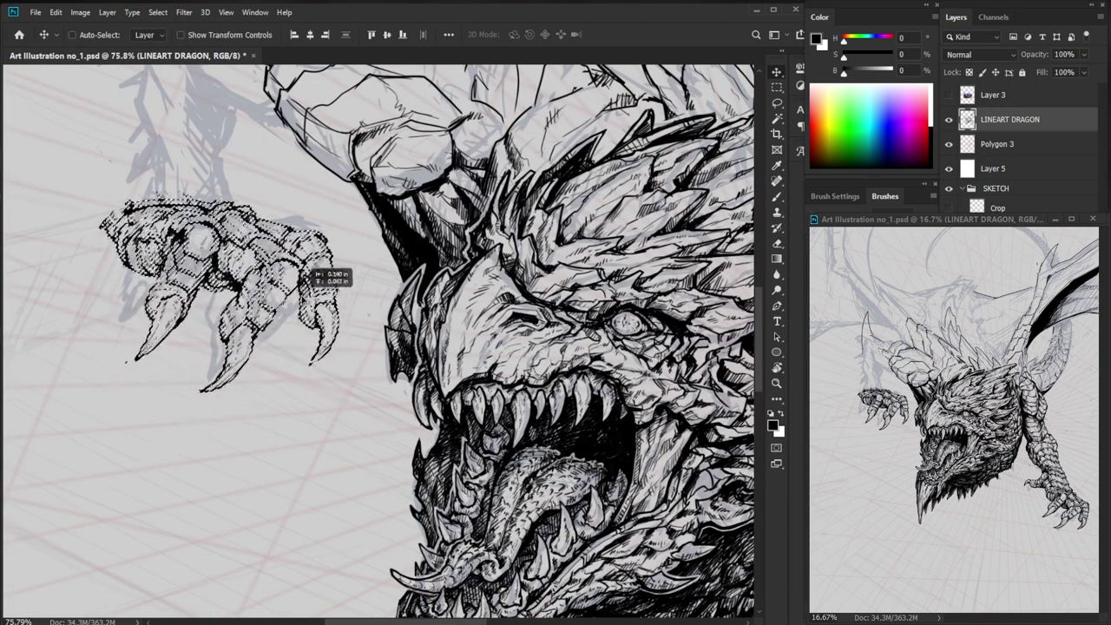
{"action": "key", "text": "ctrl+t"}
{"action": "left_click_drag", "start_coordinate": [363, 170], "coordinate": [375, 191]}
{"action": "mouse_move", "coordinate": [308, 249]}
{"action": "left_mouse_down"}
{"action": "mouse_move", "coordinate": [303, 241]}
{"action": "mouse_move", "coordinate": [306, 269]}
{"action": "left_mouse_up"}
{"action": "key", "text": "Return"}
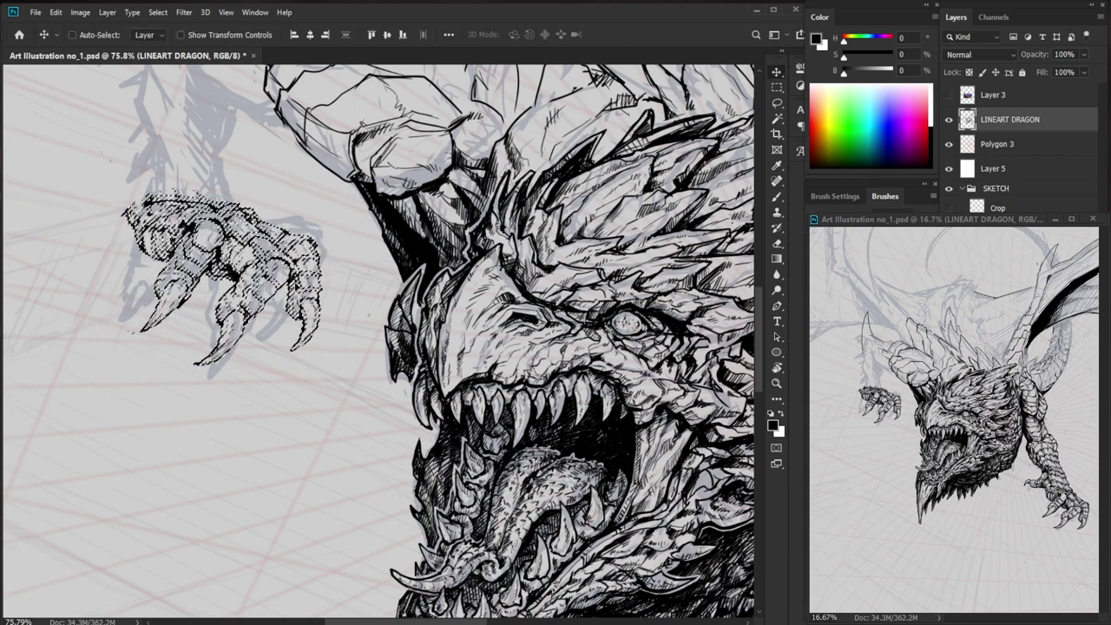
- Examine the duplicated hand's size and placement up close and against the whole dragon
{"action": "key", "text": "ctrl+0"}
{"action": "left_click_drag", "start_coordinate": [272, 367], "coordinate": [395, 330]}
{"action": "key", "text": "ctrl+space"}
{"action": "left_click_drag", "start_coordinate": [265, 342], "coordinate": [172, 238]}
{"action": "key", "text": "ctrl+space"}
{"action": "key", "text": "ctrl+space"}
{"action": "left_click_drag", "start_coordinate": [173, 240], "coordinate": [260, 318]}
{"action": "key", "text": "ctrl+space"}
{"action": "mouse_move", "coordinate": [309, 336]}
{"action": "left_mouse_down"}
{"action": "mouse_move", "coordinate": [359, 344]}
{"action": "mouse_move", "coordinate": [326, 369]}
{"action": "left_mouse_up"}
{"action": "key", "text": "b"}
{"action": "key", "text": "z"}
{"action": "mouse_move", "coordinate": [416, 330]}
{"action": "left_mouse_down"}
{"action": "mouse_move", "coordinate": [390, 330]}
{"action": "mouse_move", "coordinate": [402, 384]}
{"action": "left_mouse_up"}
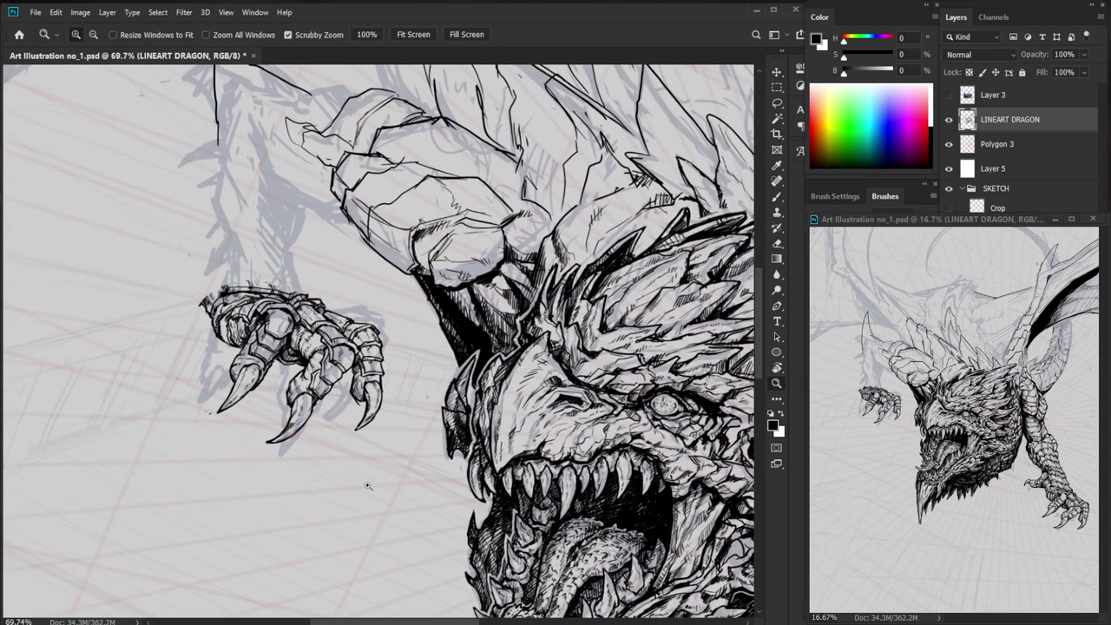
{"action": "key", "text": "b"}
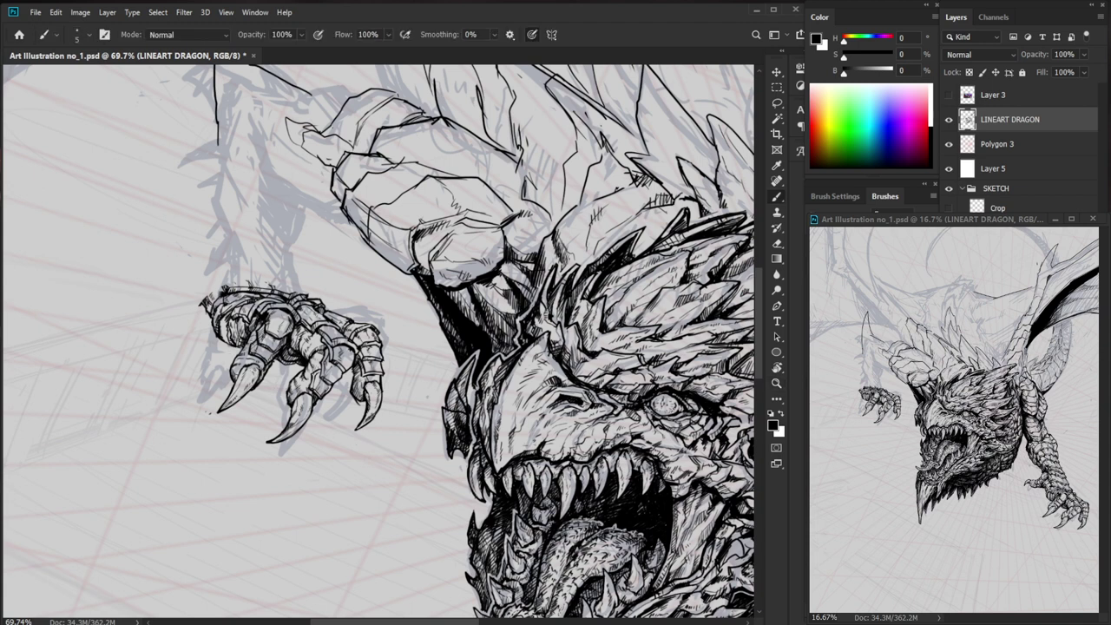
- Shift the duplicated hand toward the far wrist, adjust it with Free Transform and deselect it
{"action": "key", "text": "z"}
{"action": "left_click_drag", "start_coordinate": [303, 359], "coordinate": [233, 360]}
{"action": "mouse_move", "coordinate": [334, 391]}
{"action": "left_mouse_down"}
{"action": "mouse_move", "coordinate": [369, 391]}
{"action": "mouse_move", "coordinate": [297, 297]}
{"action": "mouse_move", "coordinate": [303, 408]}
{"action": "left_mouse_up"}
{"action": "key", "text": "b"}
{"action": "key", "text": "l"}
{"action": "key", "text": "v"}
{"action": "left_click_drag", "start_coordinate": [328, 359], "coordinate": [334, 368]}
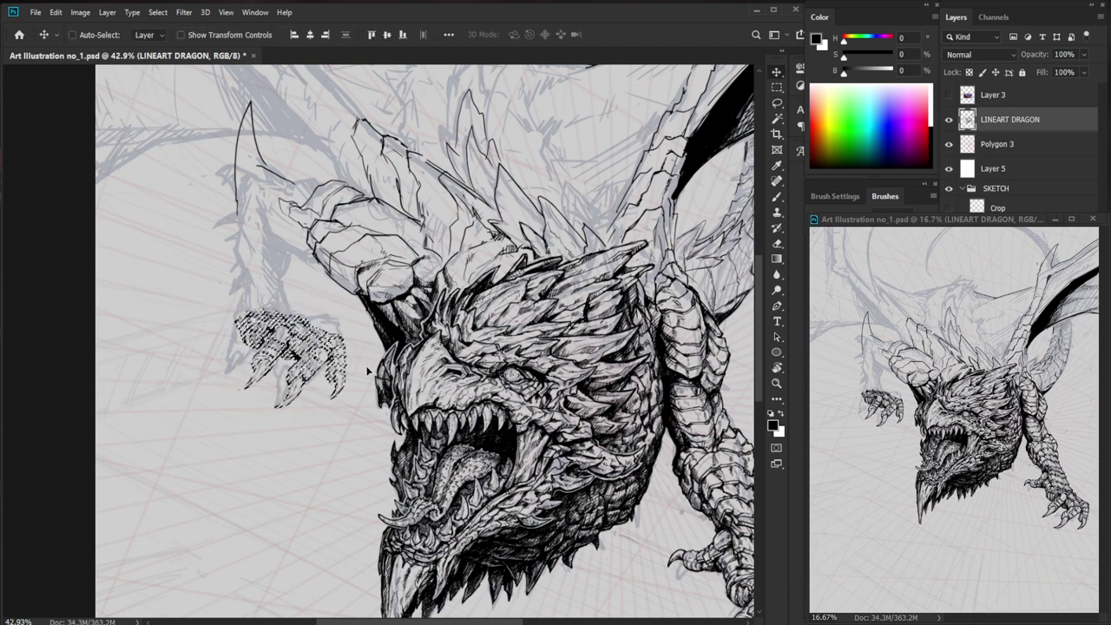
{"action": "key", "text": "ctrl+t"}
{"action": "left_click_drag", "start_coordinate": [363, 320], "coordinate": [366, 327]}
{"action": "key", "text": "Return"}
{"action": "key", "text": "ctrl+d"}
- Erase stray lines at the duplicated hand's wrist and ink both sides of the far wrist
{"action": "key", "text": "e"}
{"action": "mouse_move", "coordinate": [289, 320]}
{"action": "left_mouse_down"}
{"action": "mouse_move", "coordinate": [323, 319]}
{"action": "mouse_move", "coordinate": [240, 301]}
{"action": "mouse_move", "coordinate": [311, 316]}
{"action": "mouse_move", "coordinate": [285, 311]}
{"action": "mouse_move", "coordinate": [276, 261]}
{"action": "mouse_move", "coordinate": [297, 319]}
{"action": "left_mouse_up"}
{"action": "key", "text": "b"}
{"action": "key", "text": "e"}
{"action": "mouse_move", "coordinate": [220, 309]}
{"action": "left_mouse_down"}
{"action": "mouse_move", "coordinate": [227, 323]}
{"action": "mouse_move", "coordinate": [233, 248]}
{"action": "left_mouse_up"}
{"action": "key", "text": "b"}
{"action": "key", "text": "z"}
{"action": "left_click_drag", "start_coordinate": [322, 247], "coordinate": [287, 247]}
{"action": "key", "text": "b"}
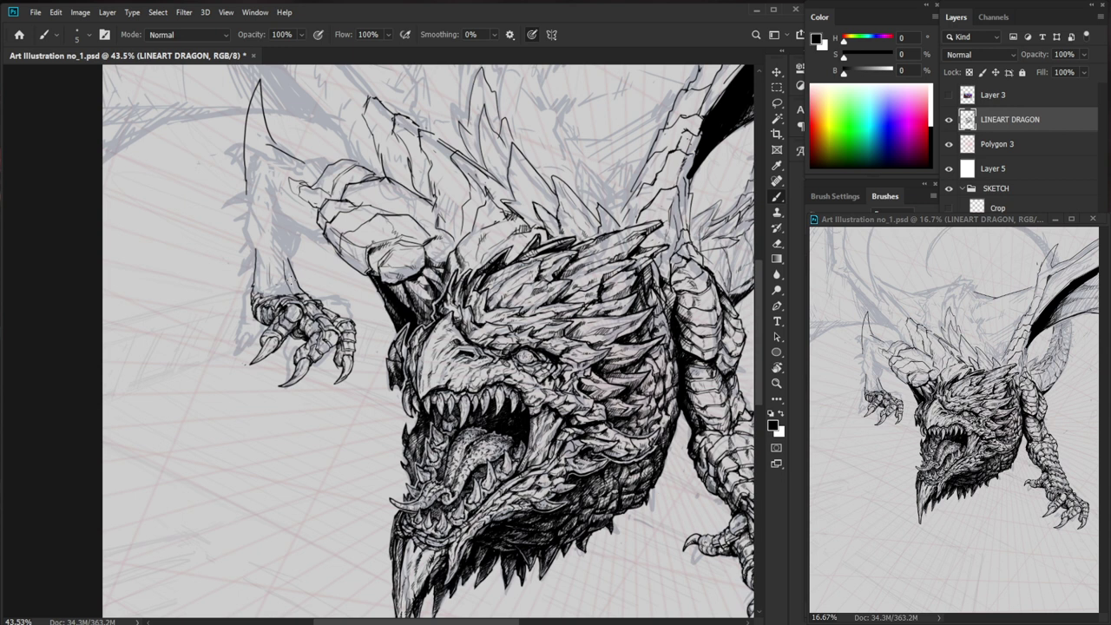
- Ink the cross lines of the scale plates on the far wrist
{"action": "left_click_drag", "start_coordinate": [285, 263], "coordinate": [312, 236]}
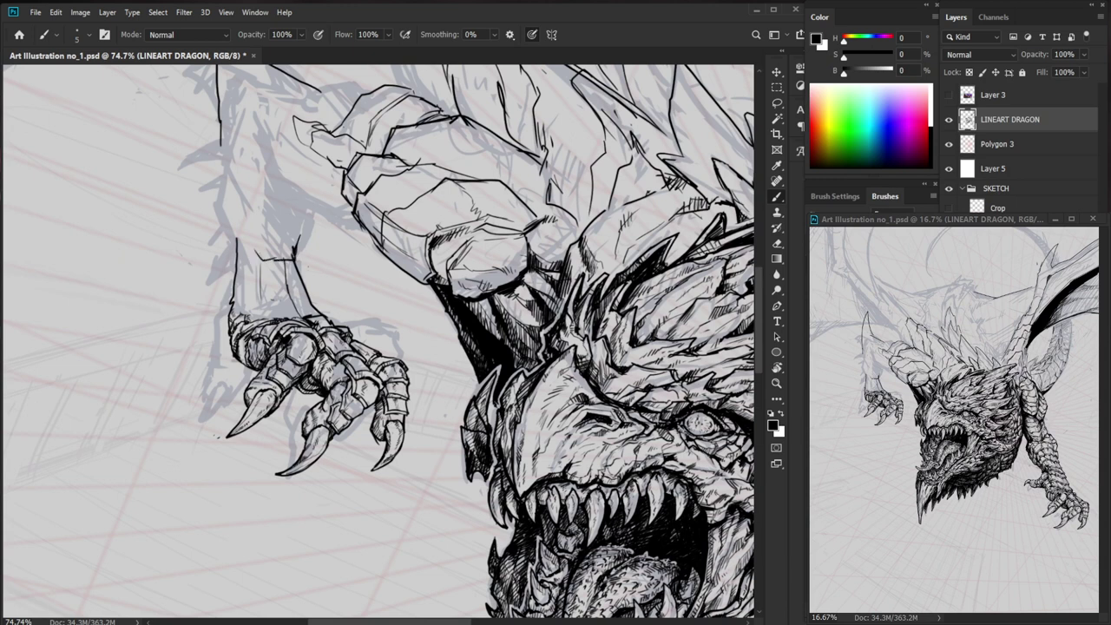
{"action": "mouse_move", "coordinate": [287, 283]}
{"action": "left_mouse_down"}
{"action": "mouse_move", "coordinate": [255, 286]}
{"action": "mouse_move", "coordinate": [248, 265]}
{"action": "left_mouse_up"}
{"action": "key", "text": "ctrl+space"}
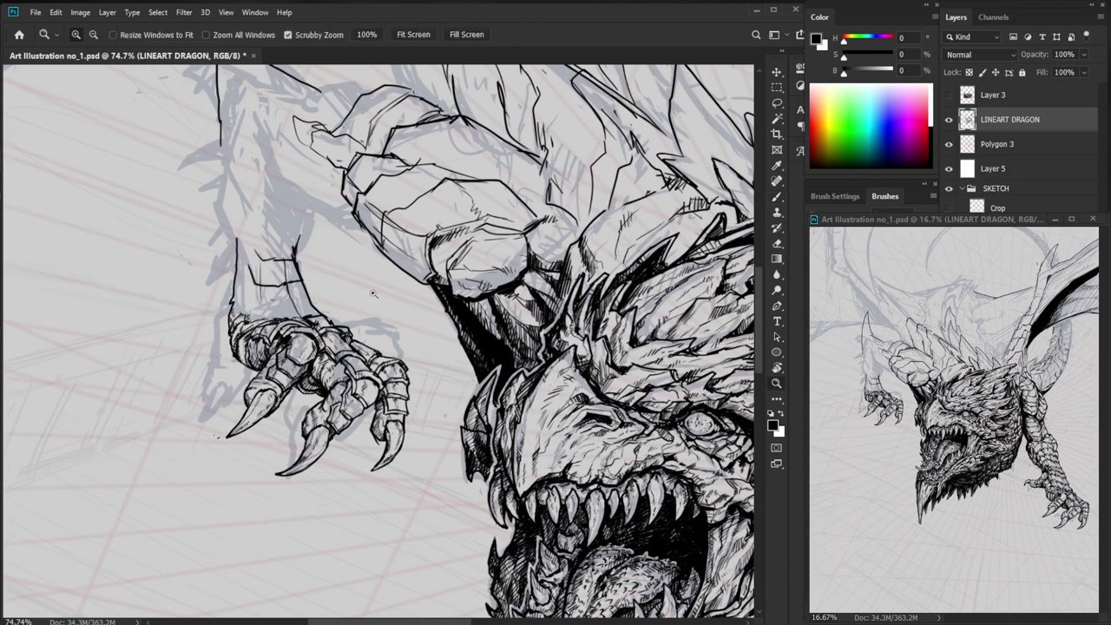
- Select the far hand with the Lasso and try to reshape it with the Distort transform
{"action": "left_click_drag", "start_coordinate": [377, 287], "coordinate": [333, 287]}
{"action": "left_click_drag", "start_coordinate": [644, 514], "coordinate": [614, 499]}
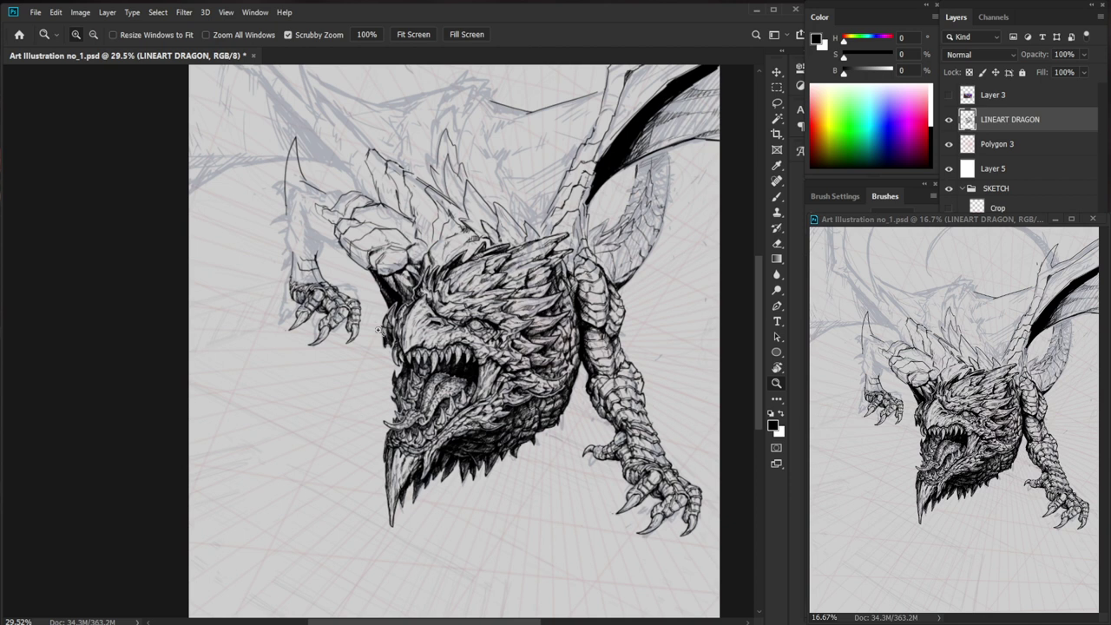
{"action": "scroll", "coordinate": [336, 283], "scroll_direction": "up", "scroll_amount": 3}
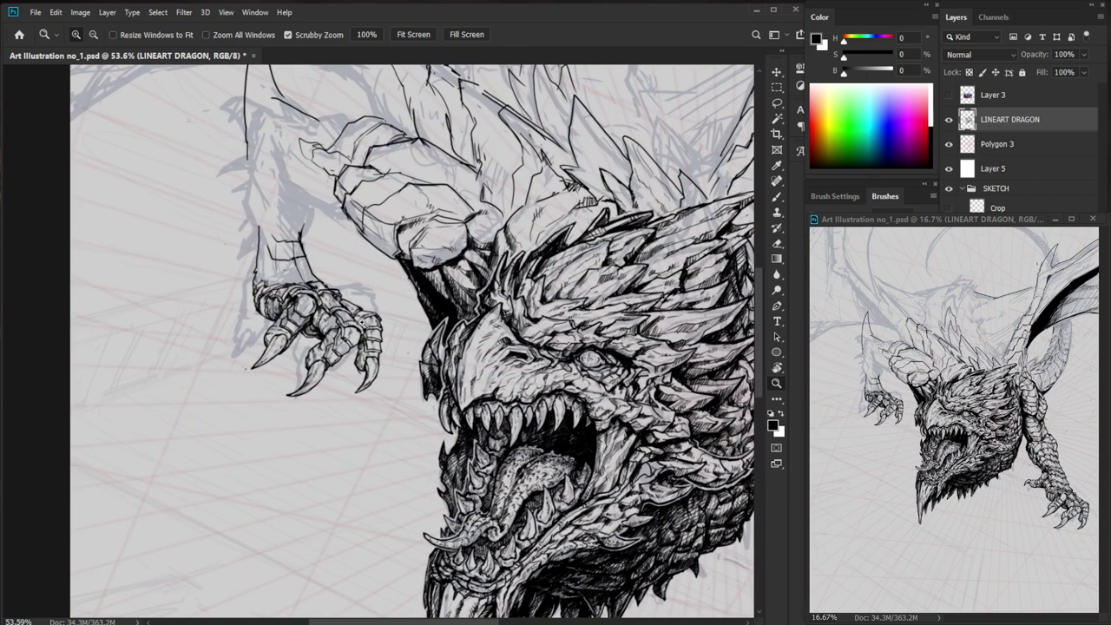
{"action": "key", "text": "l"}
{"action": "mouse_move", "coordinate": [357, 412]}
{"action": "left_mouse_down"}
{"action": "mouse_move", "coordinate": [382, 383]}
{"action": "mouse_move", "coordinate": [385, 319]}
{"action": "left_mouse_up"}
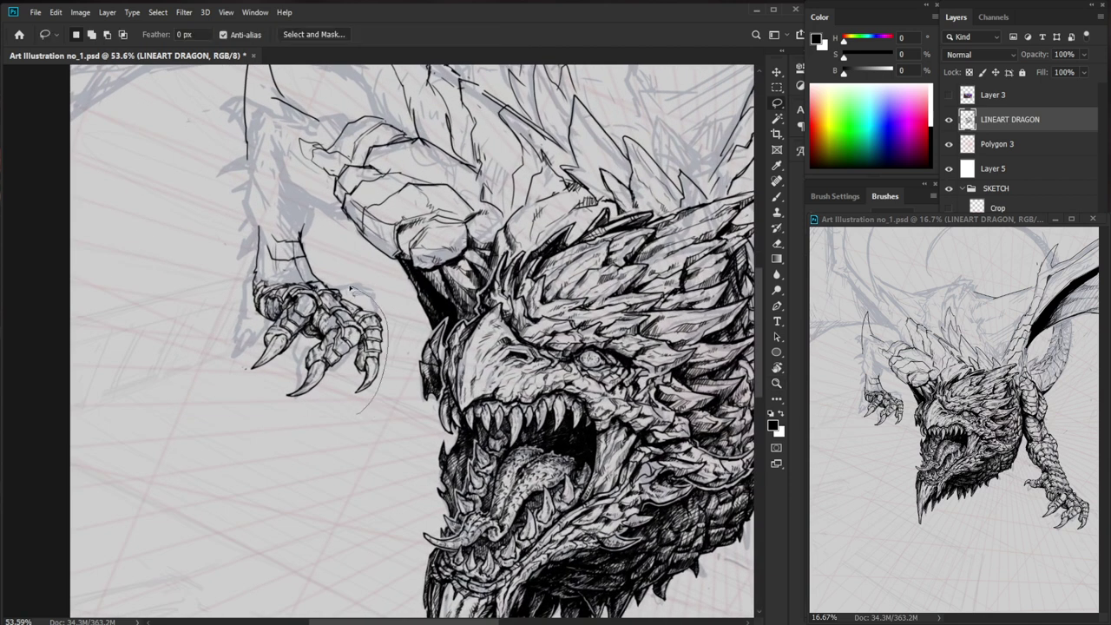
{"action": "key", "text": "ctrl+t"}
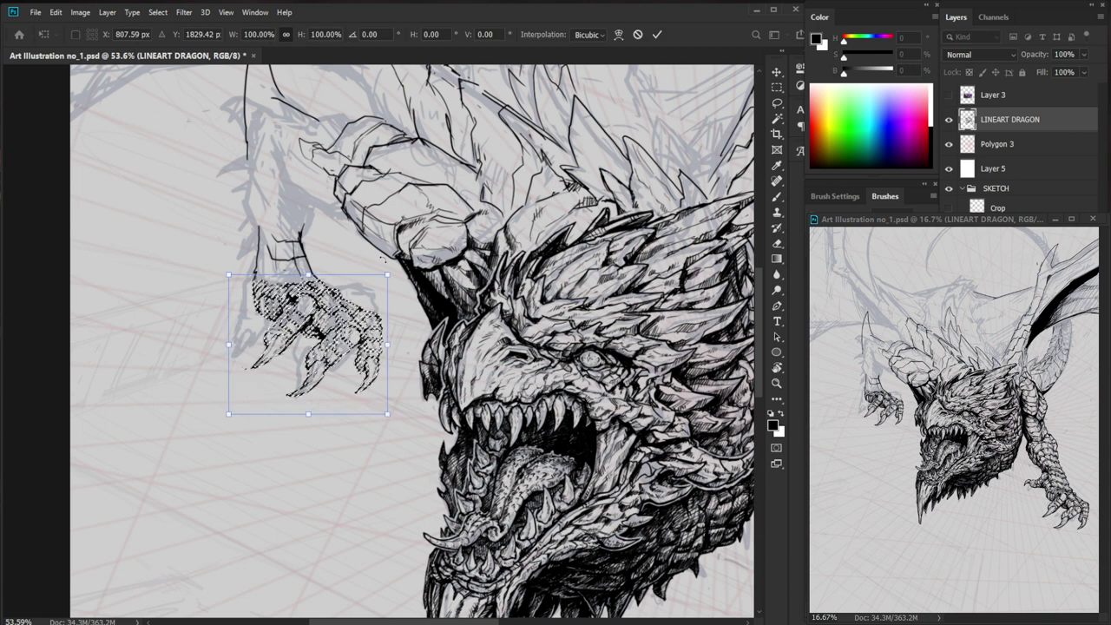
{"action": "right_click", "coordinate": [339, 327]}
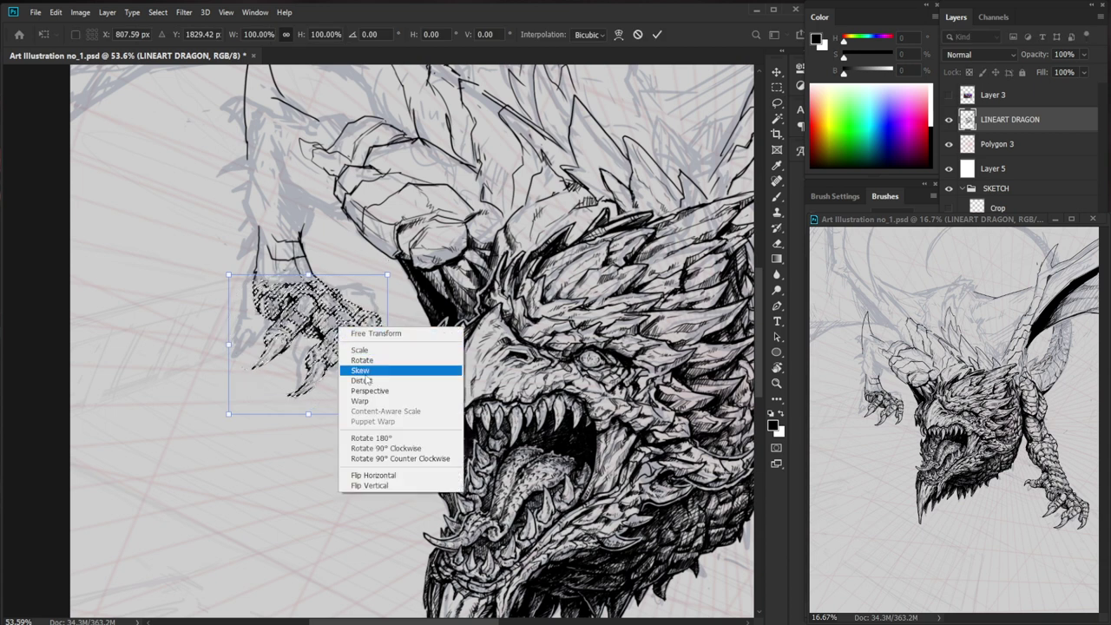
{"action": "left_click", "coordinate": [400, 382]}
{"action": "left_click_drag", "start_coordinate": [343, 333], "coordinate": [334, 302]}
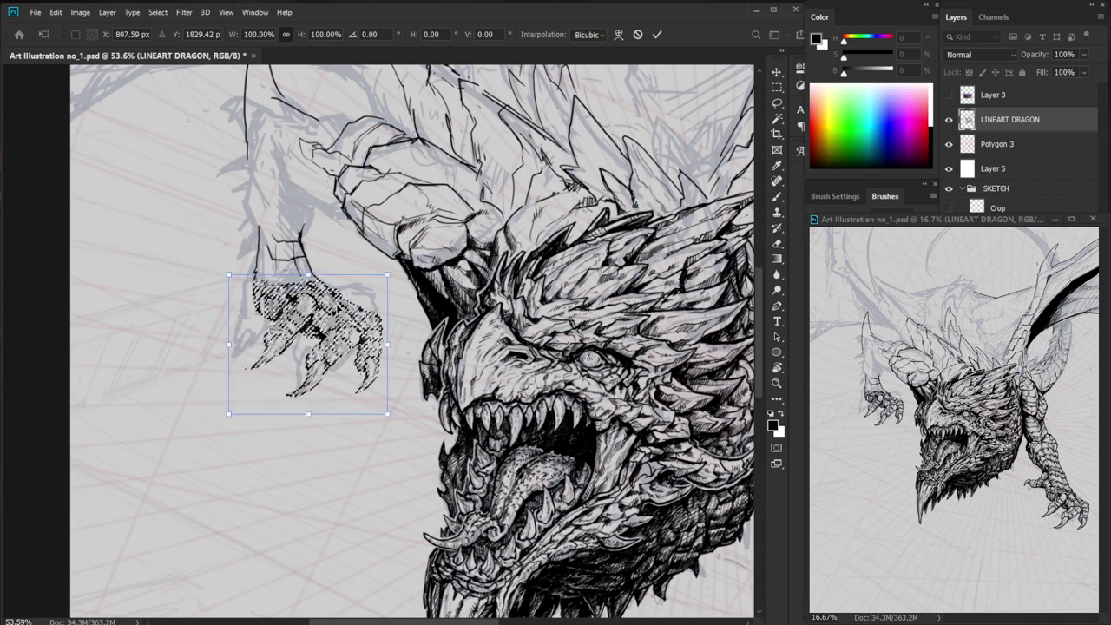
- Warp the selected far hand, pushing its wrist side outward and spreading the fingers to fit the sketch, and deselect it
{"action": "right_click", "coordinate": [327, 318]}
{"action": "left_click", "coordinate": [379, 395]}
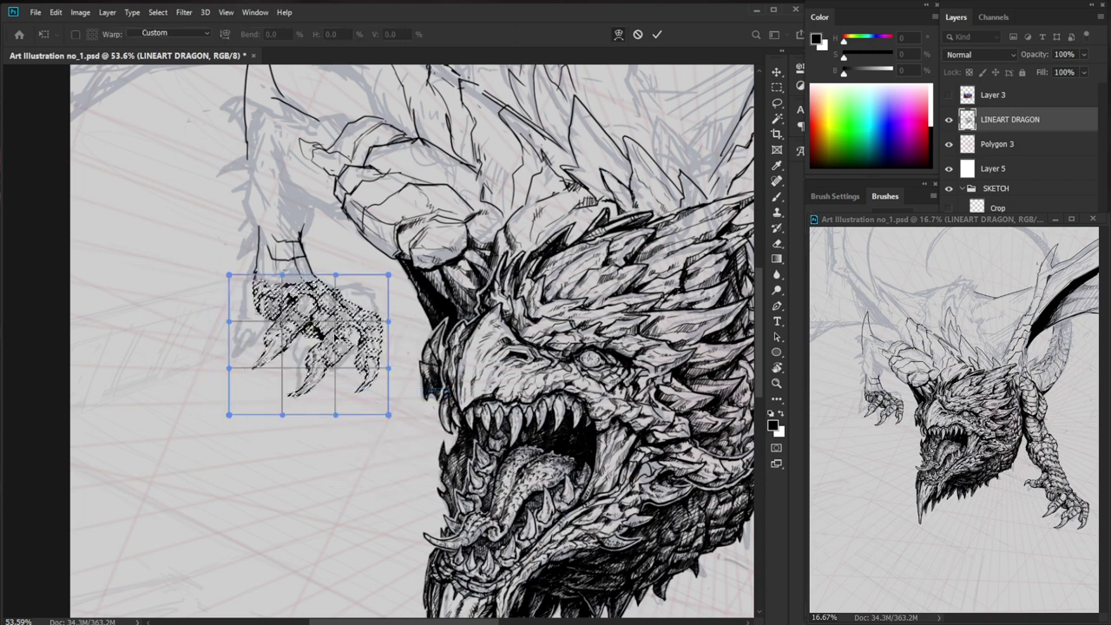
{"action": "left_click_drag", "start_coordinate": [277, 330], "coordinate": [270, 341]}
{"action": "left_click_drag", "start_coordinate": [349, 371], "coordinate": [282, 323]}
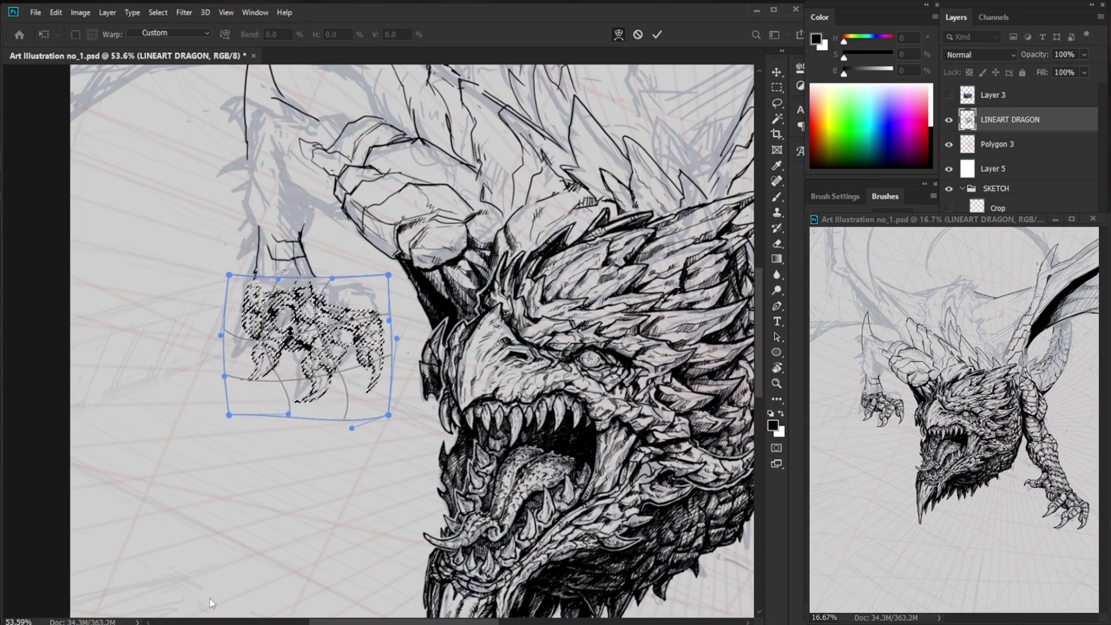
{"action": "left_click_drag", "start_coordinate": [345, 361], "coordinate": [359, 361]}
{"action": "left_click_drag", "start_coordinate": [332, 279], "coordinate": [347, 273]}
{"action": "key", "text": "Return"}
{"action": "key", "text": "ctrl+d"}
- Examine the reshaped far hand against the whole dragon and up close, and switch back to the Brush tool
{"action": "key", "text": "z"}
{"action": "left_click_drag", "start_coordinate": [356, 356], "coordinate": [329, 460]}
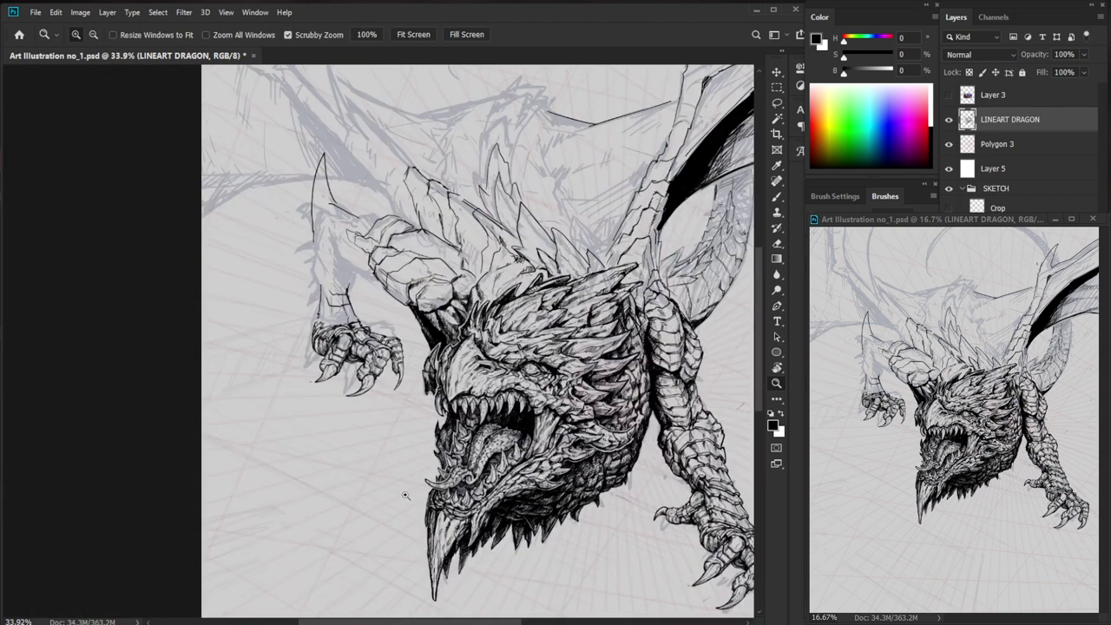
{"action": "left_click_drag", "start_coordinate": [408, 523], "coordinate": [376, 491]}
{"action": "left_click_drag", "start_coordinate": [338, 322], "coordinate": [376, 318]}
{"action": "key", "text": "b"}
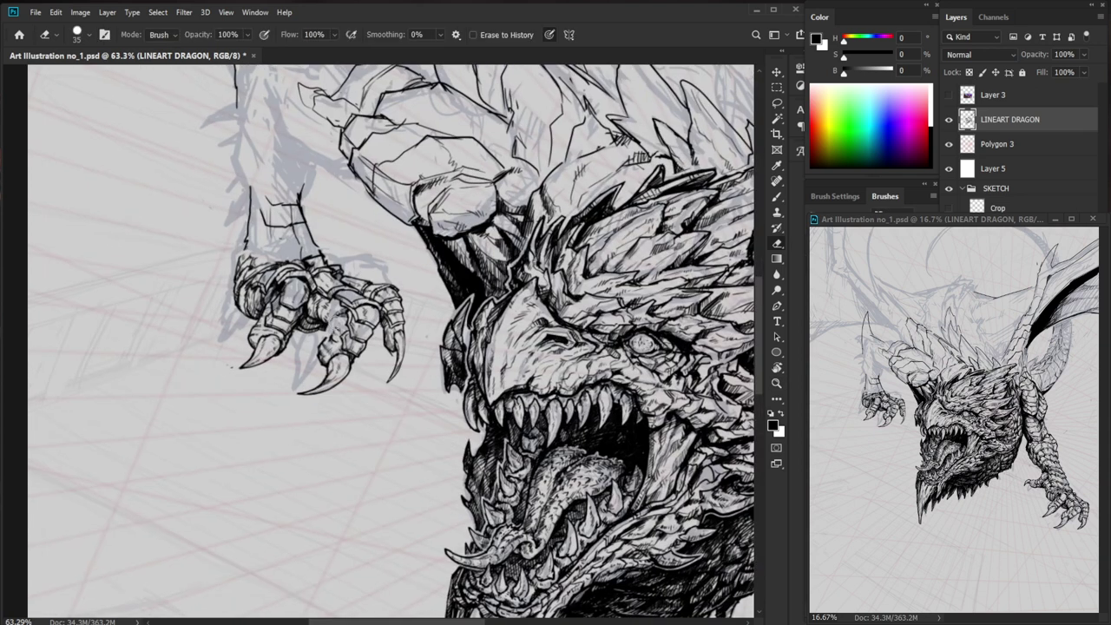
{"action": "key", "text": "e"}
{"action": "key", "text": "b"}
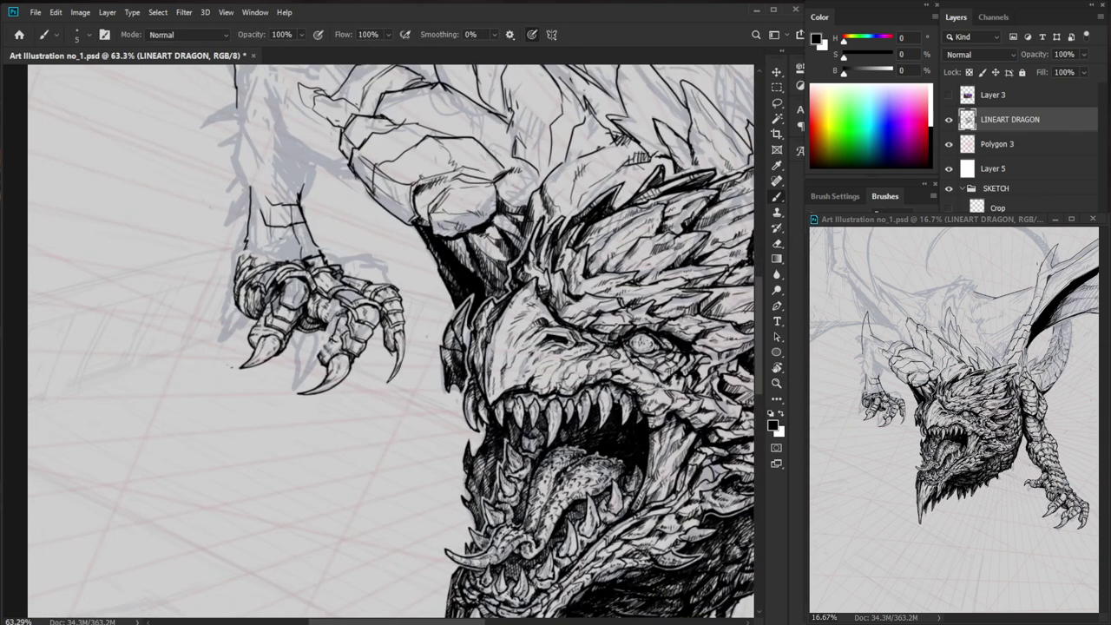
- Erase the rightmost claw on the small foot beside the dragon's head in the LINEART DRAGON layer
{"action": "key", "text": "e"}
{"action": "mouse_move", "coordinate": [335, 356]}
{"action": "left_mouse_down"}
{"action": "mouse_move", "coordinate": [306, 393]}
{"action": "mouse_move", "coordinate": [336, 386]}
{"action": "mouse_move", "coordinate": [329, 398]}
{"action": "mouse_move", "coordinate": [336, 364]}
{"action": "left_mouse_up"}
{"action": "key", "text": "b"}
{"action": "key", "text": "e"}
{"action": "key", "text": "b"}
{"action": "key", "text": "z"}
{"action": "key", "text": "e"}
{"action": "mouse_move", "coordinate": [397, 340]}
{"action": "left_mouse_down"}
{"action": "mouse_move", "coordinate": [430, 339]}
{"action": "mouse_move", "coordinate": [396, 395]}
{"action": "left_mouse_up"}
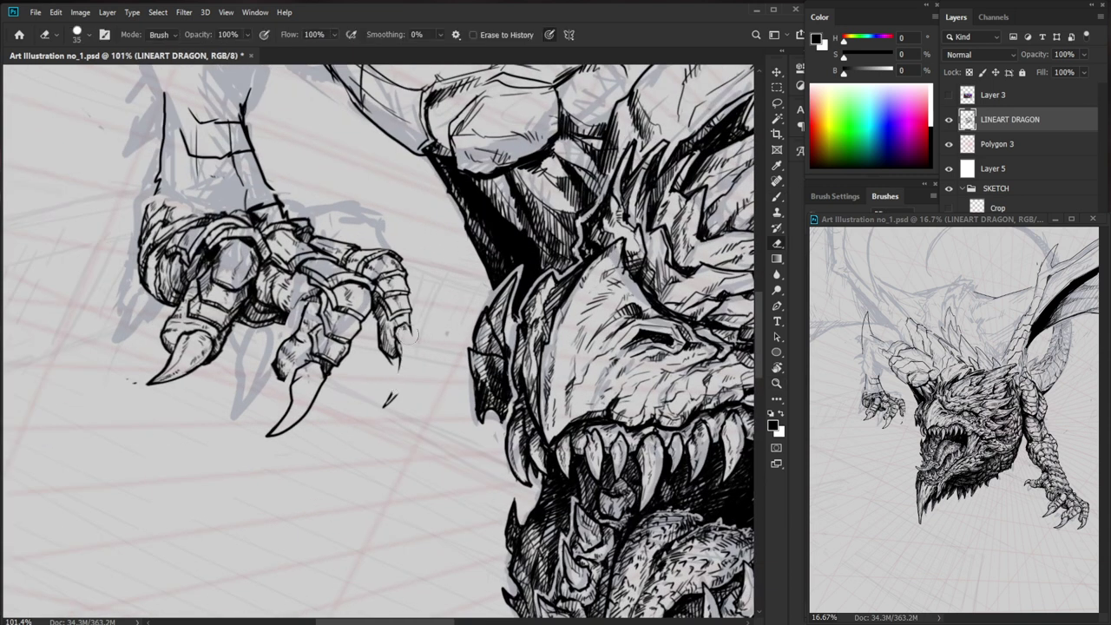
- Redraw the rightmost claw of the small foot as a slim, curved talon ending in a sharp point
{"action": "key", "text": "b"}
{"action": "mouse_move", "coordinate": [415, 330]}
{"action": "left_mouse_down"}
{"action": "mouse_move", "coordinate": [407, 377]}
{"action": "mouse_move", "coordinate": [387, 403]}
{"action": "left_mouse_up"}
{"action": "key", "text": "e"}
{"action": "key", "text": "b"}
{"action": "key", "text": "e"}
{"action": "mouse_move", "coordinate": [400, 364]}
{"action": "left_mouse_down"}
{"action": "mouse_move", "coordinate": [386, 405]}
{"action": "mouse_move", "coordinate": [396, 405]}
{"action": "mouse_move", "coordinate": [386, 403]}
{"action": "left_mouse_up"}
{"action": "key", "text": "b"}
- Refine the linework of the small foot's middle finger and claw with the brush and eraser
{"action": "key", "text": "z"}
{"action": "left_click_drag", "start_coordinate": [390, 401], "coordinate": [356, 408]}
{"action": "left_click_drag", "start_coordinate": [304, 334], "coordinate": [354, 336]}
{"action": "key", "text": "e"}
{"action": "mouse_move", "coordinate": [309, 374]}
{"action": "left_mouse_down"}
{"action": "mouse_move", "coordinate": [304, 350]}
{"action": "mouse_move", "coordinate": [302, 403]}
{"action": "mouse_move", "coordinate": [302, 370]}
{"action": "left_mouse_up"}
{"action": "key", "text": "b"}
{"action": "key", "text": "e"}
{"action": "key", "text": "b"}
{"action": "key", "text": "e"}
{"action": "scroll", "coordinate": [306, 375], "scroll_direction": "down", "scroll_amount": 3}
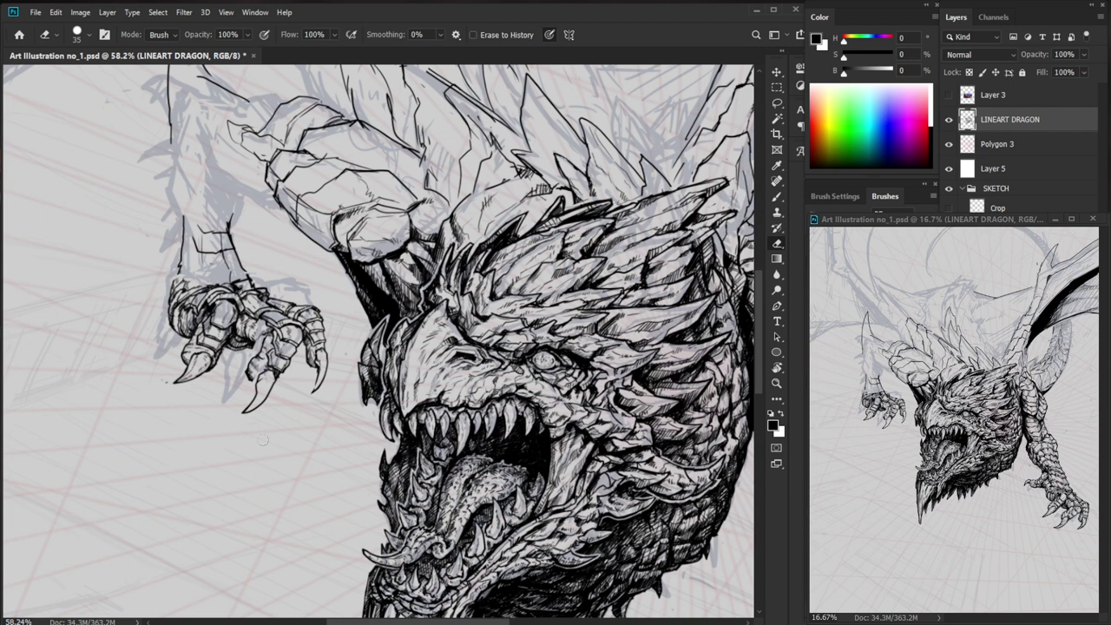
- Erase the leftmost claw of the small foot and redraw it as a longer, steeper talon
{"action": "mouse_move", "coordinate": [266, 362]}
{"action": "left_mouse_down"}
{"action": "mouse_move", "coordinate": [304, 362]}
{"action": "mouse_move", "coordinate": [247, 363]}
{"action": "mouse_move", "coordinate": [245, 389]}
{"action": "left_mouse_up"}
{"action": "key", "text": "l"}
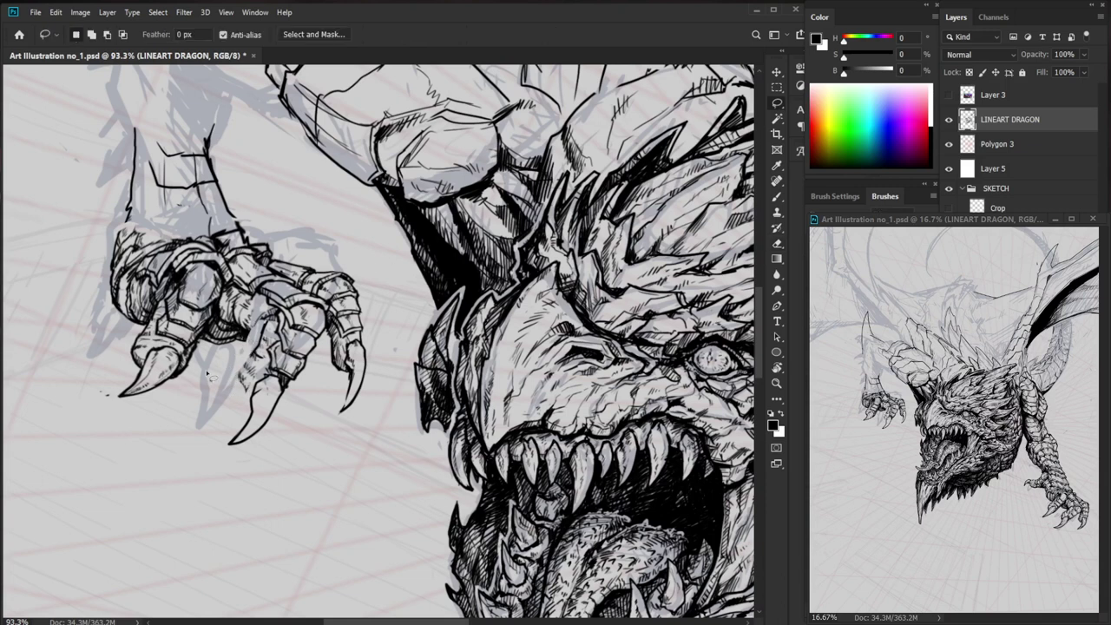
{"action": "key", "text": "e"}
{"action": "mouse_move", "coordinate": [120, 392]}
{"action": "left_mouse_down"}
{"action": "mouse_move", "coordinate": [175, 369]}
{"action": "mouse_move", "coordinate": [127, 415]}
{"action": "left_mouse_up"}
{"action": "key", "text": "b"}
{"action": "left_click_drag", "start_coordinate": [147, 359], "coordinate": [140, 393]}
{"action": "key", "text": "z"}
{"action": "mouse_move", "coordinate": [416, 340]}
{"action": "left_mouse_down"}
{"action": "mouse_move", "coordinate": [339, 340]}
{"action": "mouse_move", "coordinate": [397, 425]}
{"action": "left_mouse_up"}
{"action": "left_click_drag", "start_coordinate": [248, 382], "coordinate": [291, 382]}
{"action": "key", "text": "e"}
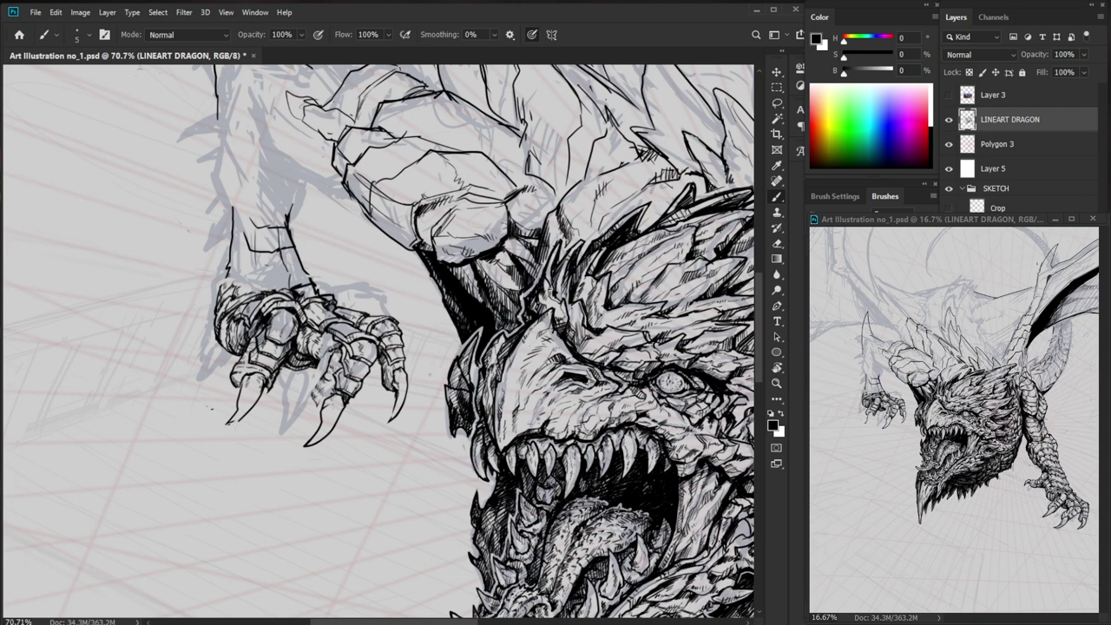
- Rework the upper outline of the middle claw where it joins its finger
{"action": "key", "text": "ctrl+space"}
{"action": "mouse_move", "coordinate": [248, 379]}
{"action": "left_mouse_down"}
{"action": "mouse_move", "coordinate": [287, 379]}
{"action": "mouse_move", "coordinate": [233, 387]}
{"action": "left_mouse_up"}
{"action": "left_click_drag", "start_coordinate": [224, 385], "coordinate": [247, 372]}
{"action": "key", "text": "z"}
{"action": "left_click_drag", "start_coordinate": [343, 409], "coordinate": [295, 481]}
{"action": "left_click_drag", "start_coordinate": [550, 552], "coordinate": [486, 522]}
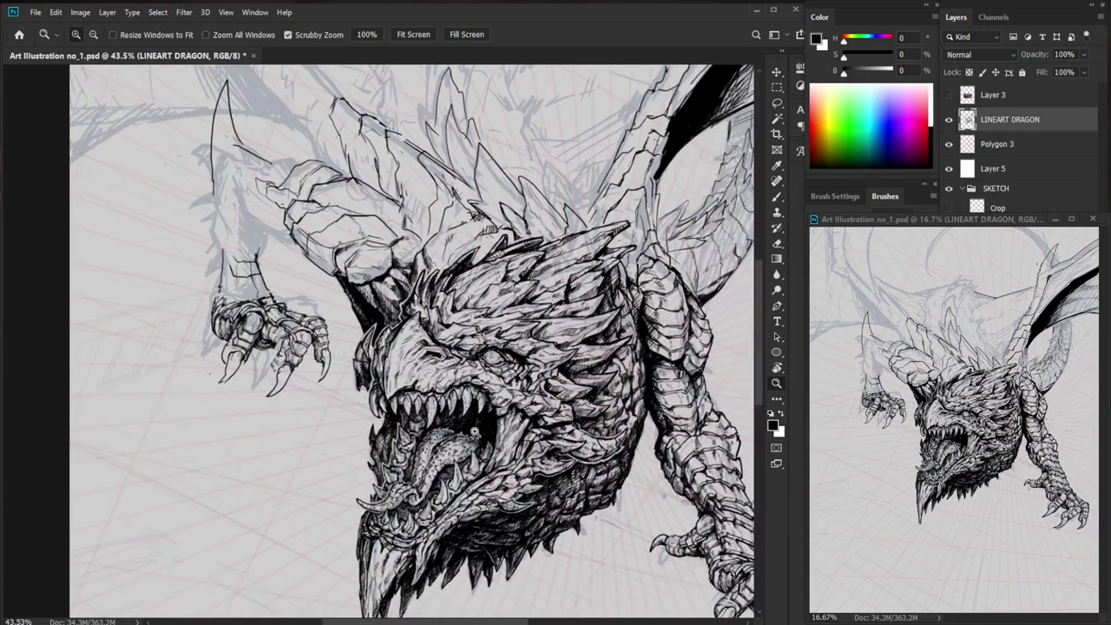
{"action": "left_click_drag", "start_coordinate": [382, 477], "coordinate": [313, 459]}
{"action": "left_click_drag", "start_coordinate": [345, 366], "coordinate": [413, 343]}
{"action": "left_click_drag", "start_coordinate": [333, 322], "coordinate": [378, 324]}
{"action": "mouse_move", "coordinate": [201, 373]}
{"action": "left_mouse_down"}
{"action": "mouse_move", "coordinate": [407, 392]}
{"action": "mouse_move", "coordinate": [390, 407]}
{"action": "left_mouse_up"}
{"action": "key", "text": "e"}
{"action": "key", "text": "b"}
{"action": "left_click_drag", "start_coordinate": [329, 316], "coordinate": [310, 336]}
{"action": "key", "text": "e"}
{"action": "key", "text": "b"}
{"action": "mouse_move", "coordinate": [322, 326]}
{"action": "left_mouse_down"}
{"action": "mouse_move", "coordinate": [313, 338]}
{"action": "mouse_move", "coordinate": [329, 339]}
{"action": "mouse_move", "coordinate": [314, 399]}
{"action": "mouse_move", "coordinate": [306, 389]}
{"action": "left_mouse_up"}
- Extend the middle claw's curved edges down to a sharp tip, correcting the lines with the eraser
{"action": "key", "text": "e"}
{"action": "key", "text": "b"}
{"action": "mouse_move", "coordinate": [306, 388]}
{"action": "left_mouse_down"}
{"action": "mouse_move", "coordinate": [309, 441]}
{"action": "mouse_move", "coordinate": [296, 462]}
{"action": "left_mouse_up"}
{"action": "key", "text": "e"}
{"action": "key", "text": "b"}
{"action": "key", "text": "e"}
{"action": "key", "text": "b"}
{"action": "key", "text": "e"}
{"action": "key", "text": "b"}
{"action": "mouse_move", "coordinate": [346, 405]}
{"action": "left_mouse_down"}
{"action": "mouse_move", "coordinate": [298, 460]}
{"action": "mouse_move", "coordinate": [334, 441]}
{"action": "mouse_move", "coordinate": [300, 460]}
{"action": "mouse_move", "coordinate": [295, 417]}
{"action": "left_mouse_up"}
- Erase the rough edge along the lower part of the middle claw
{"action": "key", "text": "ctrl+space"}
{"action": "key", "text": "ctrl+space"}
{"action": "left_click_drag", "start_coordinate": [402, 383], "coordinate": [476, 383]}
{"action": "key", "text": "e"}
{"action": "mouse_move", "coordinate": [321, 435]}
{"action": "left_mouse_down"}
{"action": "mouse_move", "coordinate": [290, 484]}
{"action": "mouse_move", "coordinate": [298, 478]}
{"action": "left_mouse_up"}
{"action": "key", "text": "b"}
{"action": "scroll", "coordinate": [336, 486], "scroll_direction": "down", "scroll_amount": 1}
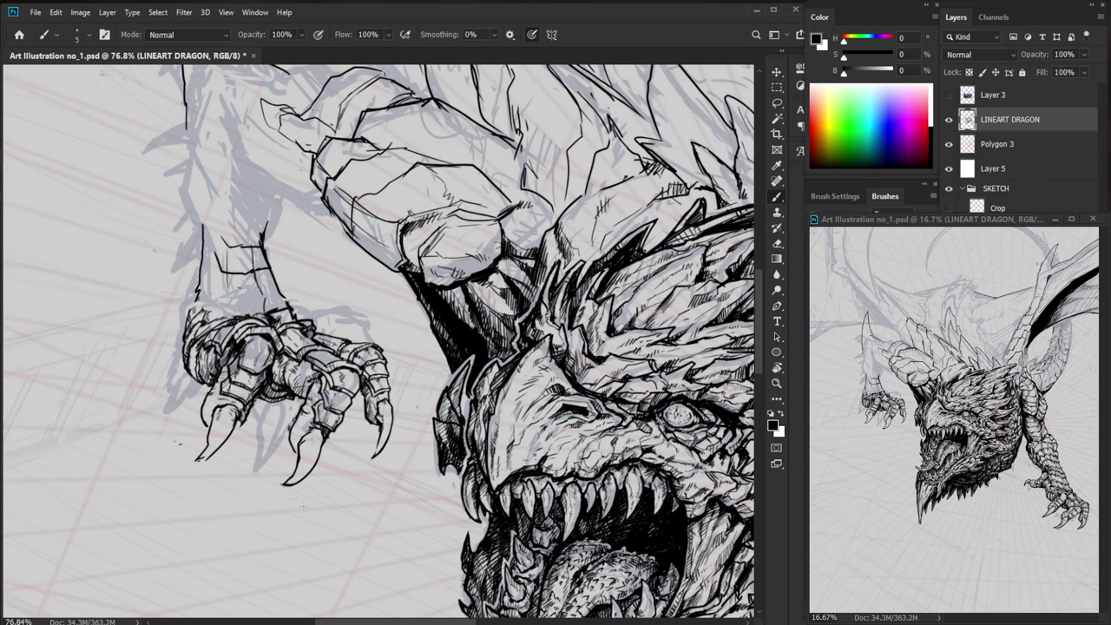
- Redraw the outer curve of the middle claw and check the foot against the whole dragon
{"action": "mouse_move", "coordinate": [417, 421]}
{"action": "left_mouse_down"}
{"action": "mouse_move", "coordinate": [348, 421]}
{"action": "mouse_move", "coordinate": [468, 434]}
{"action": "left_mouse_up"}
{"action": "key", "text": "e"}
{"action": "key", "text": "b"}
{"action": "mouse_move", "coordinate": [351, 432]}
{"action": "left_mouse_down"}
{"action": "mouse_move", "coordinate": [320, 476]}
{"action": "mouse_move", "coordinate": [296, 456]}
{"action": "left_mouse_up"}
{"action": "key", "text": "z"}
{"action": "left_click_drag", "start_coordinate": [565, 579], "coordinate": [492, 486]}
{"action": "scroll", "coordinate": [486, 469], "scroll_direction": "up", "scroll_amount": 6}
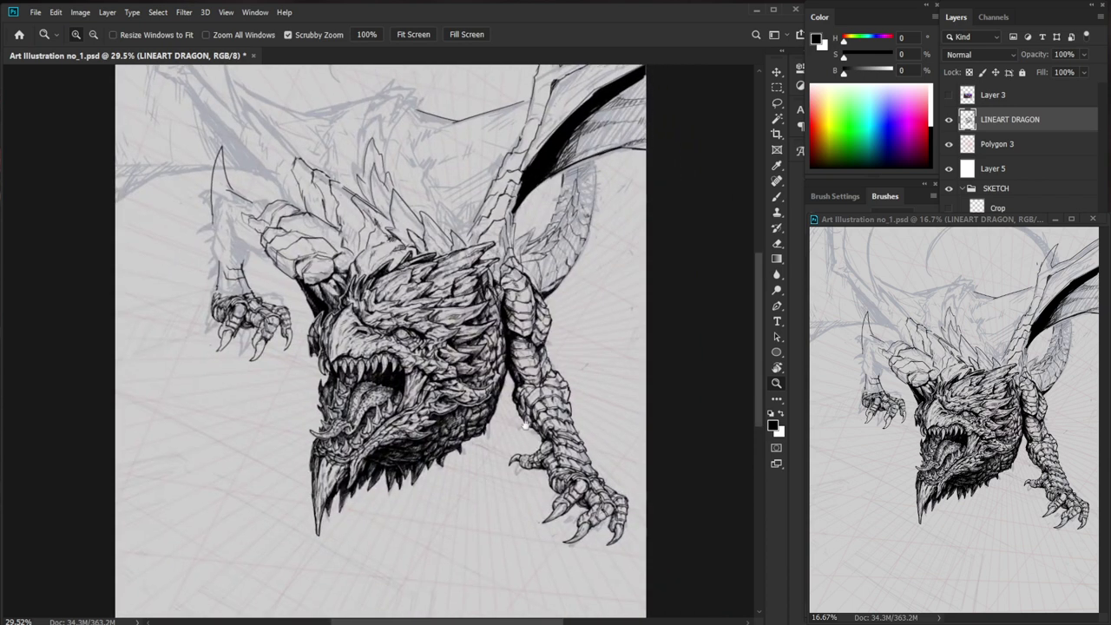
- Erase the middle claw and adjust the lassoed finger linework with a free transform
{"action": "key", "text": "e"}
{"action": "key", "text": "b"}
{"action": "key", "text": "e"}
{"action": "mouse_move", "coordinate": [283, 352]}
{"action": "left_mouse_down"}
{"action": "mouse_move", "coordinate": [272, 383]}
{"action": "mouse_move", "coordinate": [317, 283]}
{"action": "mouse_move", "coordinate": [242, 364]}
{"action": "mouse_move", "coordinate": [271, 391]}
{"action": "left_mouse_up"}
{"action": "key", "text": "l"}
{"action": "key", "text": "ctrl+t"}
{"action": "left_click", "coordinate": [290, 291], "text": "alt"}
{"action": "left_click_drag", "start_coordinate": [351, 434], "coordinate": [375, 420]}
{"action": "key", "text": "Return"}
{"action": "key", "text": "ctrl+d"}
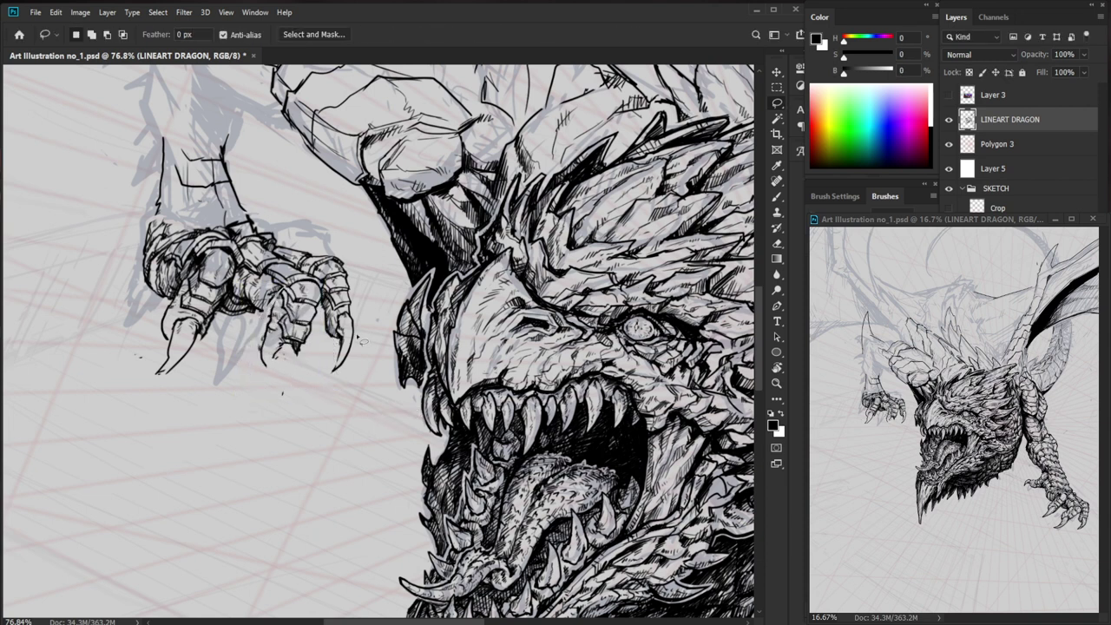
- Erase and redraw the outer edge of the rightmost finger
{"action": "key", "text": "e"}
{"action": "left_click_drag", "start_coordinate": [347, 278], "coordinate": [340, 330]}
{"action": "key", "text": "b"}
{"action": "mouse_move", "coordinate": [347, 270]}
{"action": "left_mouse_down"}
{"action": "mouse_move", "coordinate": [351, 293]}
{"action": "mouse_move", "coordinate": [337, 310]}
{"action": "left_mouse_up"}
{"action": "key", "text": "z"}
{"action": "left_click_drag", "start_coordinate": [454, 418], "coordinate": [365, 418]}
{"action": "left_click_drag", "start_coordinate": [281, 338], "coordinate": [373, 334]}
- Redraw the middle claw as a long talon pointing more steeply downward
{"action": "key", "text": "e"}
{"action": "left_click_drag", "start_coordinate": [214, 325], "coordinate": [212, 415]}
{"action": "key", "text": "b"}
{"action": "key", "text": "b"}
{"action": "left_click_drag", "start_coordinate": [224, 374], "coordinate": [219, 396]}
{"action": "left_click_drag", "start_coordinate": [226, 353], "coordinate": [219, 375]}
{"action": "key", "text": "e"}
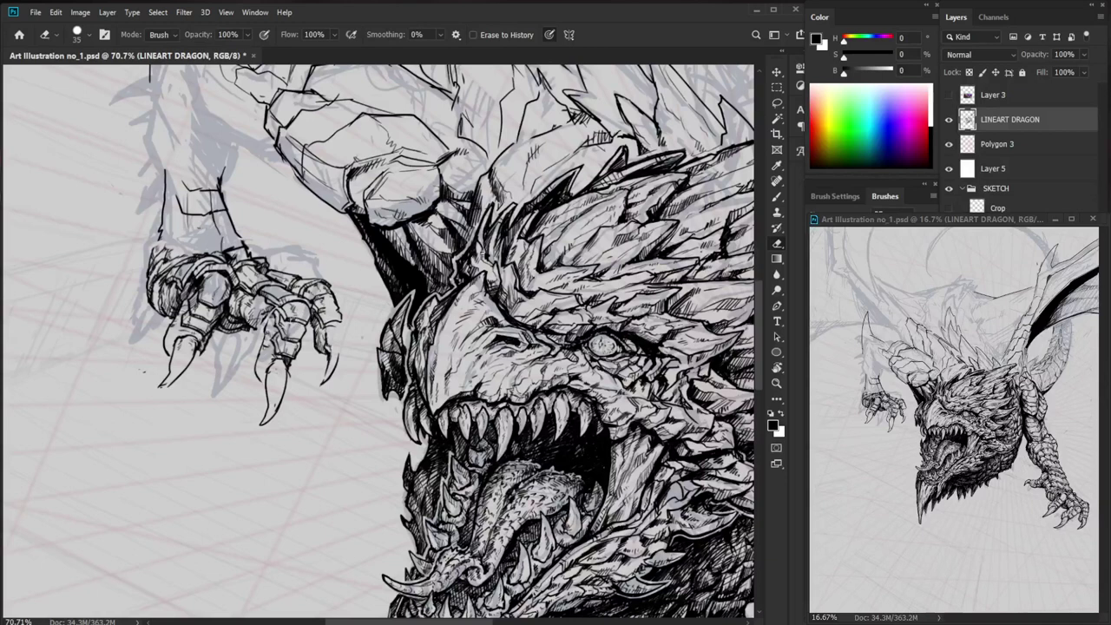
- Reduce the eraser size and refine the middle claw's outline with alternating brush and eraser strokes
{"action": "key", "text": "bracketleft"}
{"action": "key", "text": "bracketleft"}
{"action": "key", "text": "bracketleft"}
{"action": "key", "text": "b"}
{"action": "key", "text": "e"}
{"action": "key", "text": "b"}
{"action": "mouse_move", "coordinate": [286, 370]}
{"action": "left_mouse_down"}
{"action": "mouse_move", "coordinate": [277, 362]}
{"action": "mouse_move", "coordinate": [289, 376]}
{"action": "mouse_move", "coordinate": [265, 423]}
{"action": "mouse_move", "coordinate": [266, 397]}
{"action": "mouse_move", "coordinate": [270, 418]}
{"action": "mouse_move", "coordinate": [277, 408]}
{"action": "mouse_move", "coordinate": [258, 460]}
{"action": "left_mouse_up"}
{"action": "key", "text": "e"}
{"action": "key", "text": "b"}
{"action": "key", "text": "e"}
{"action": "key", "text": "b"}
{"action": "key", "text": "e"}
{"action": "key", "text": "b"}
{"action": "key", "text": "e"}
{"action": "key", "text": "b"}
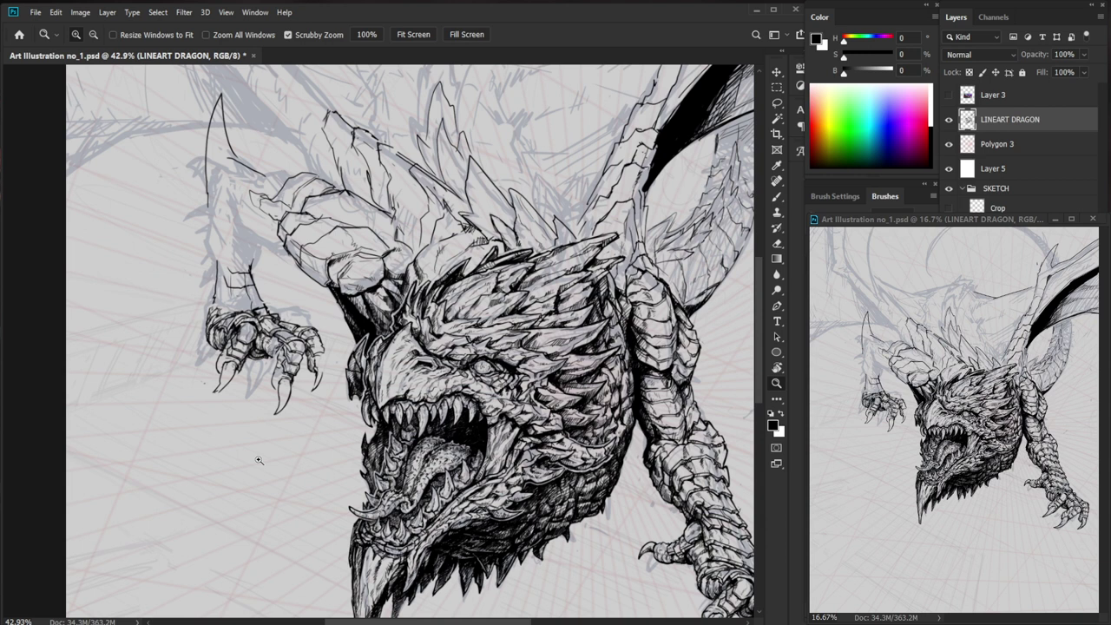
- Draw a new long outline for the rightmost claw and erase its excess lines
{"action": "mouse_move", "coordinate": [325, 366]}
{"action": "left_mouse_down"}
{"action": "mouse_move", "coordinate": [391, 365]}
{"action": "mouse_move", "coordinate": [303, 377]}
{"action": "mouse_move", "coordinate": [327, 389]}
{"action": "mouse_move", "coordinate": [326, 359]}
{"action": "mouse_move", "coordinate": [322, 372]}
{"action": "left_mouse_up"}
{"action": "key", "text": "e"}
{"action": "key", "text": "b"}
{"action": "key", "text": "e"}
{"action": "key", "text": "b"}
{"action": "left_click_drag", "start_coordinate": [328, 351], "coordinate": [328, 429]}
{"action": "key", "text": "e"}
{"action": "mouse_move", "coordinate": [347, 378]}
{"action": "left_mouse_down"}
{"action": "mouse_move", "coordinate": [351, 410]}
{"action": "mouse_move", "coordinate": [314, 443]}
{"action": "left_mouse_up"}
- Draw the rightmost claw's pointed tip and the line where it joins the finger
{"action": "key", "text": "b"}
{"action": "left_click_drag", "start_coordinate": [328, 419], "coordinate": [309, 443]}
{"action": "key", "text": "e"}
{"action": "mouse_move", "coordinate": [328, 398]}
{"action": "left_mouse_down"}
{"action": "mouse_move", "coordinate": [322, 432]}
{"action": "mouse_move", "coordinate": [328, 412]}
{"action": "left_mouse_up"}
{"action": "key", "text": "b"}
{"action": "mouse_move", "coordinate": [329, 369]}
{"action": "left_mouse_down"}
{"action": "mouse_move", "coordinate": [323, 396]}
{"action": "mouse_move", "coordinate": [313, 373]}
{"action": "left_mouse_up"}
- Touch up the small lines between the middle and rightmost fingers with the eraser and brush
{"action": "key", "text": "ctrl+space"}
{"action": "mouse_move", "coordinate": [383, 350]}
{"action": "left_mouse_down"}
{"action": "mouse_move", "coordinate": [347, 372]}
{"action": "mouse_move", "coordinate": [383, 350]}
{"action": "left_mouse_up"}
{"action": "key", "text": "e"}
{"action": "mouse_move", "coordinate": [290, 350]}
{"action": "left_mouse_down"}
{"action": "mouse_move", "coordinate": [291, 372]}
{"action": "mouse_move", "coordinate": [271, 366]}
{"action": "mouse_move", "coordinate": [276, 355]}
{"action": "left_mouse_up"}
{"action": "key", "text": "b"}
{"action": "key", "text": "e"}
{"action": "key", "text": "b"}
{"action": "left_click_drag", "start_coordinate": [276, 352], "coordinate": [269, 365]}
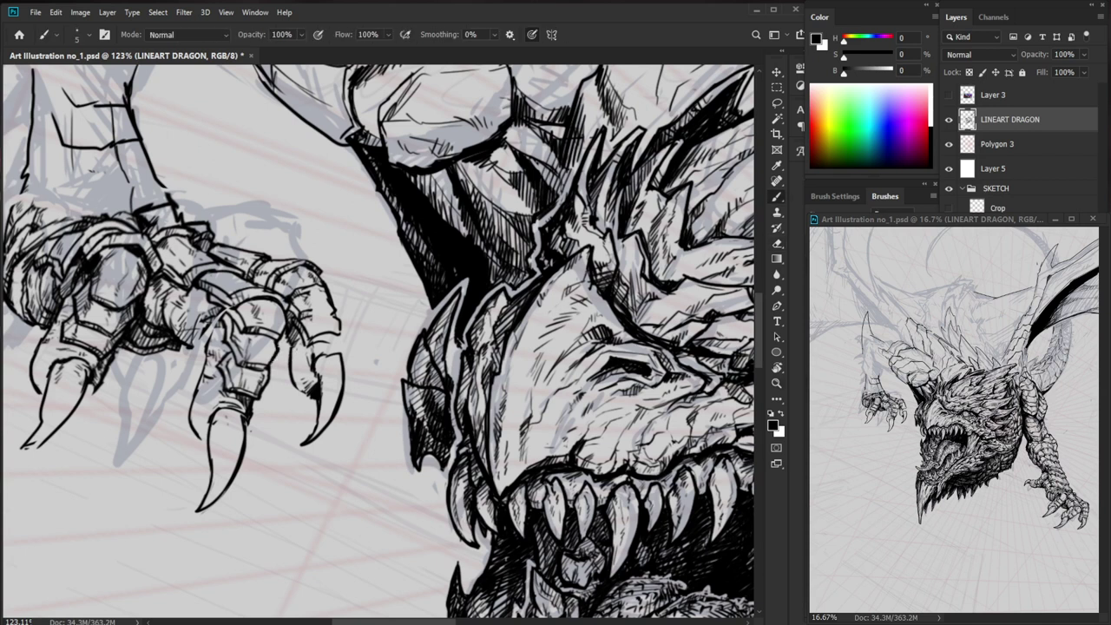
- Erase stray lines around the wrist above the small foot
{"action": "key", "text": "ctrl+space"}
{"action": "left_click_drag", "start_coordinate": [337, 347], "coordinate": [274, 348]}
{"action": "left_click_drag", "start_coordinate": [335, 405], "coordinate": [370, 447]}
{"action": "key", "text": "ctrl+space"}
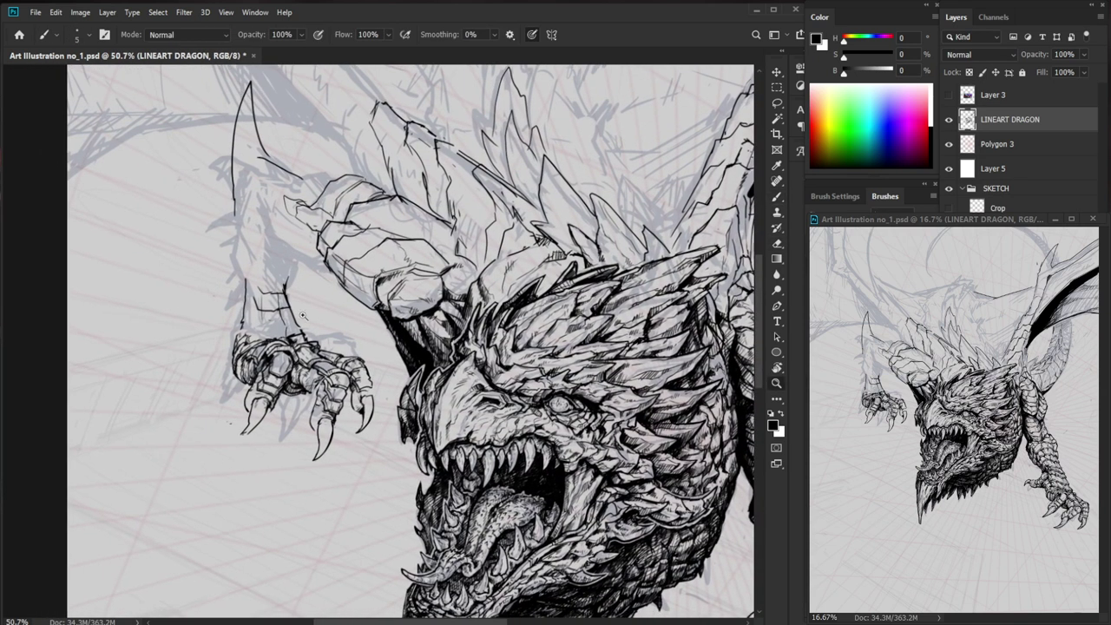
{"action": "left_click_drag", "start_coordinate": [303, 312], "coordinate": [333, 312]}
{"action": "key", "text": "e"}
{"action": "mouse_move", "coordinate": [281, 274]}
{"action": "left_mouse_down"}
{"action": "mouse_move", "coordinate": [286, 310]}
{"action": "mouse_move", "coordinate": [270, 309]}
{"action": "mouse_move", "coordinate": [286, 308]}
{"action": "mouse_move", "coordinate": [299, 333]}
{"action": "mouse_move", "coordinate": [238, 335]}
{"action": "left_mouse_up"}
- Add short ink strokes to the fingers of the small foot, correcting them with the eraser
{"action": "key", "text": "b"}
{"action": "key", "text": "e"}
{"action": "key", "text": "b"}
{"action": "key", "text": "z"}
{"action": "key", "text": "b"}
{"action": "key", "text": "e"}
{"action": "key", "text": "b"}
{"action": "left_click_drag", "start_coordinate": [318, 353], "coordinate": [343, 374]}
- Examine the inked scales and claws of the dragon's other, larger foreleg
{"action": "key", "text": "z"}
{"action": "left_click_drag", "start_coordinate": [398, 370], "coordinate": [327, 439]}
{"action": "mouse_move", "coordinate": [590, 542]}
{"action": "left_mouse_down"}
{"action": "mouse_move", "coordinate": [566, 525]}
{"action": "mouse_move", "coordinate": [537, 531]}
{"action": "left_mouse_up"}
{"action": "left_click_drag", "start_coordinate": [517, 470], "coordinate": [595, 469]}
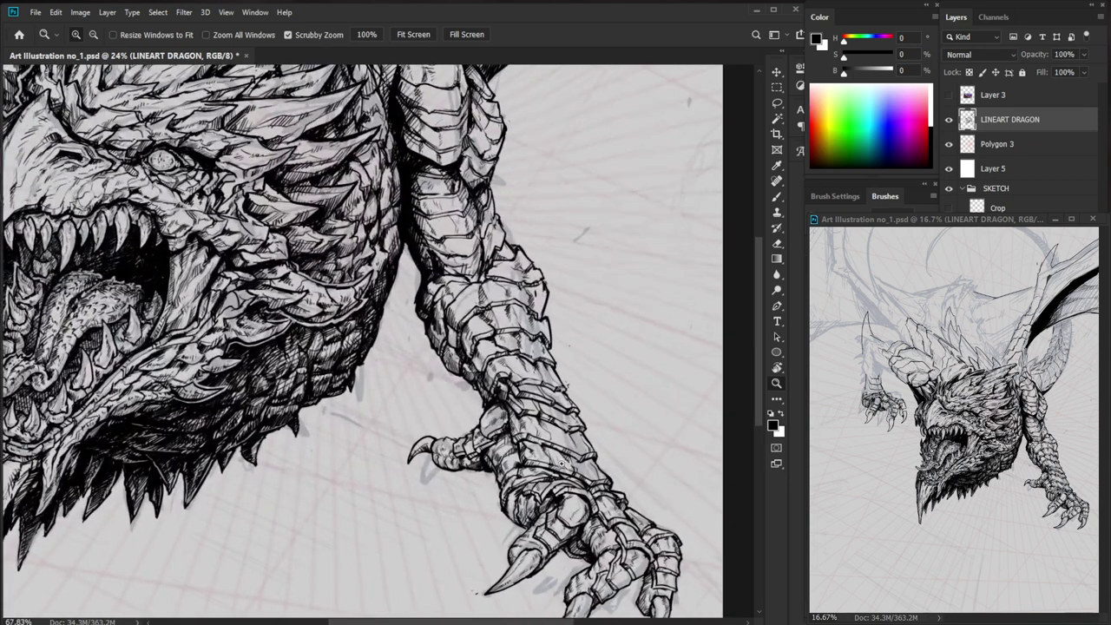
{"action": "key", "text": "b"}
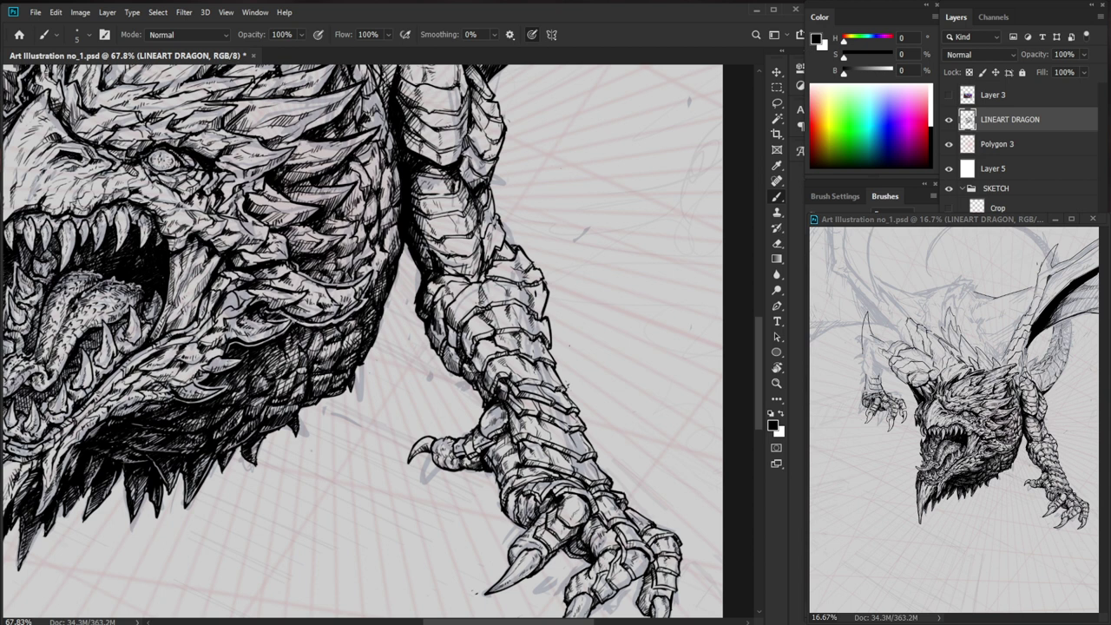
- Inspect the thumb claw, wrist scales and fingers of the larger foreleg up close
{"action": "key", "text": "z"}
{"action": "key", "text": "b"}
{"action": "mouse_move", "coordinate": [446, 441]}
{"action": "left_mouse_down"}
{"action": "mouse_move", "coordinate": [395, 441]}
{"action": "mouse_move", "coordinate": [518, 445]}
{"action": "left_mouse_up"}
{"action": "key", "text": "z"}
{"action": "key", "text": "b"}
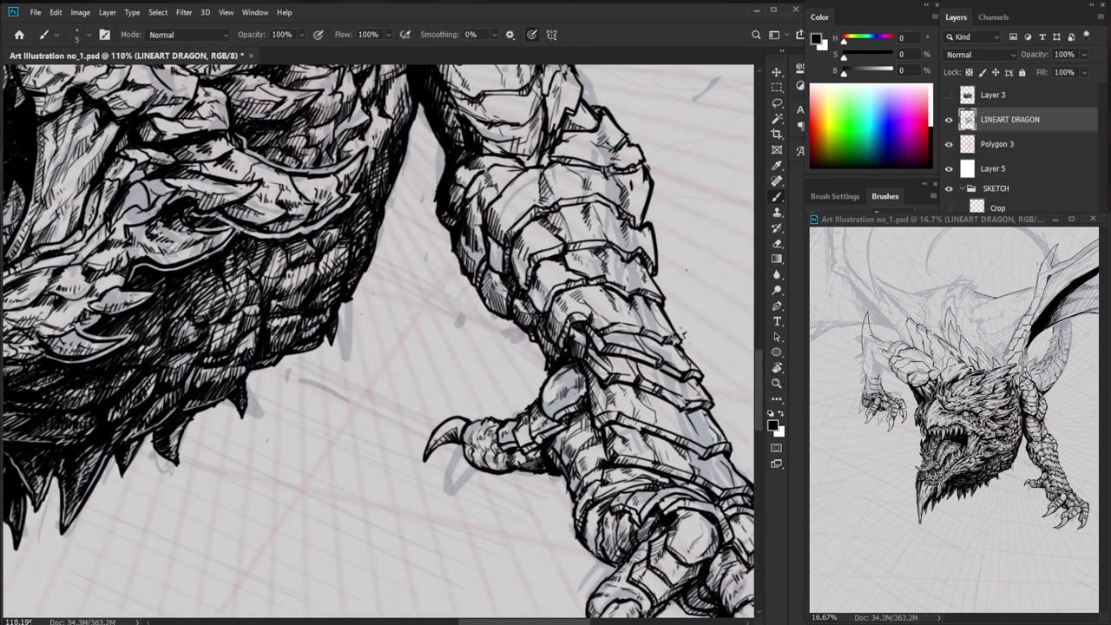
{"action": "key", "text": "z"}
{"action": "left_click_drag", "start_coordinate": [505, 432], "coordinate": [435, 432]}
{"action": "key", "text": "b"}
{"action": "key", "text": "space"}
{"action": "mouse_move", "coordinate": [576, 579]}
{"action": "left_mouse_down"}
{"action": "mouse_move", "coordinate": [540, 534]}
{"action": "mouse_move", "coordinate": [571, 519]}
{"action": "left_mouse_up"}
{"action": "key", "text": "z"}
- Touch up the lines around the claws of the larger foot with the eraser and brush
{"action": "key", "text": "e"}
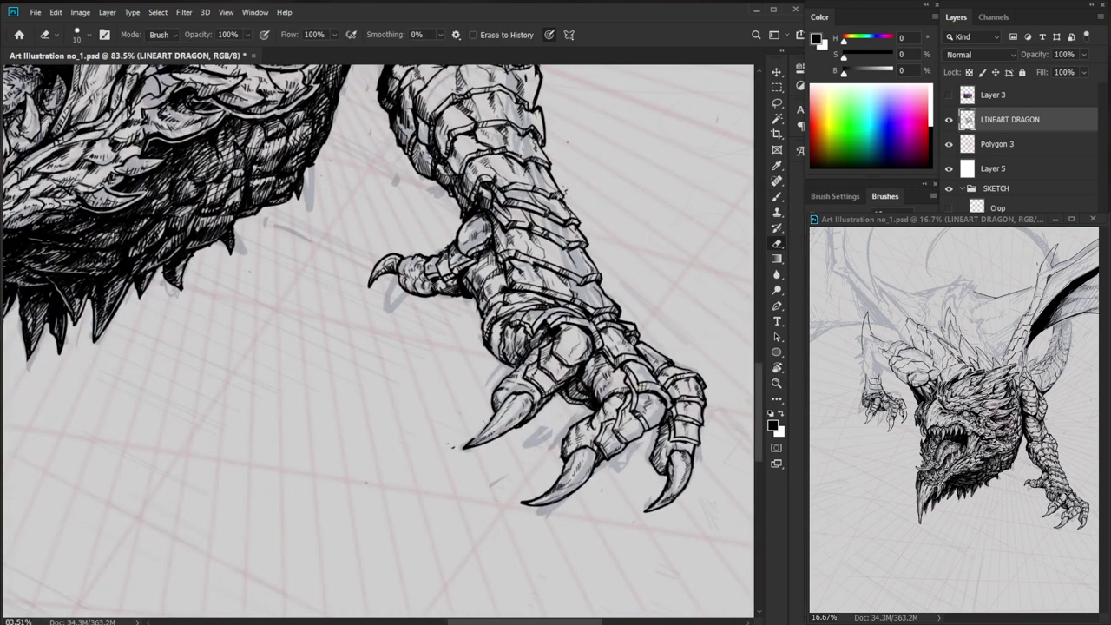
{"action": "key", "text": "b"}
{"action": "mouse_move", "coordinate": [493, 416]}
{"action": "left_mouse_down"}
{"action": "mouse_move", "coordinate": [462, 448]}
{"action": "mouse_move", "coordinate": [472, 448]}
{"action": "mouse_move", "coordinate": [434, 434]}
{"action": "left_mouse_up"}
{"action": "key", "text": "e"}
{"action": "key", "text": "b"}
{"action": "key", "text": "z"}
{"action": "key", "text": "space"}
{"action": "mouse_move", "coordinate": [343, 415]}
{"action": "left_mouse_down"}
{"action": "mouse_move", "coordinate": [338, 434]}
{"action": "mouse_move", "coordinate": [331, 428]}
{"action": "left_mouse_up"}
{"action": "key", "text": "z"}
{"action": "left_click_drag", "start_coordinate": [530, 480], "coordinate": [591, 480]}
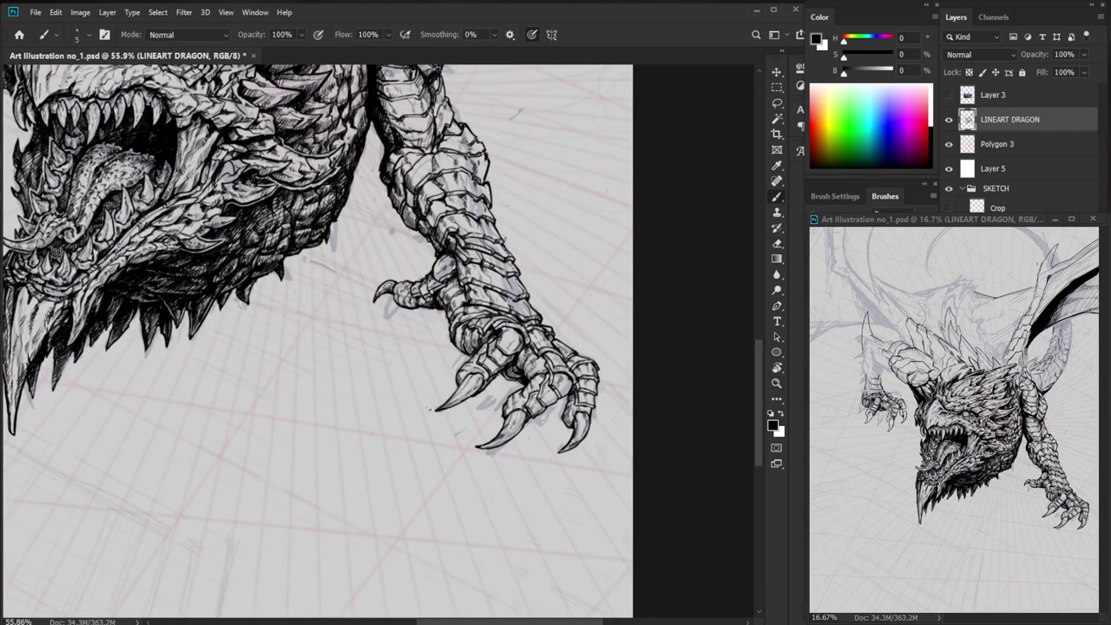
{"action": "key", "text": "e"}
{"action": "left_click_drag", "start_coordinate": [491, 441], "coordinate": [454, 446]}
{"action": "key", "text": "b"}
{"action": "key", "text": "z"}
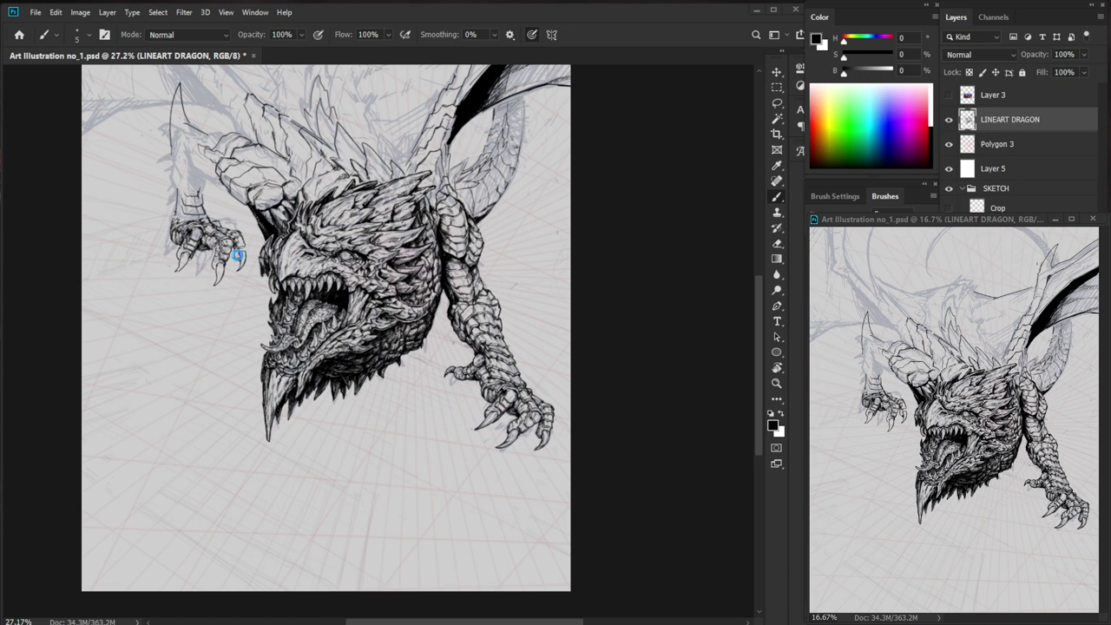
- Refine the outline of the middle claw on the small foot with brush and eraser
{"action": "left_click_drag", "start_coordinate": [208, 306], "coordinate": [243, 307]}
{"action": "mouse_move", "coordinate": [222, 266]}
{"action": "left_mouse_down"}
{"action": "mouse_move", "coordinate": [268, 333]}
{"action": "mouse_move", "coordinate": [321, 335]}
{"action": "left_mouse_up"}
{"action": "key", "text": "ctrl+space"}
{"action": "key", "text": "e"}
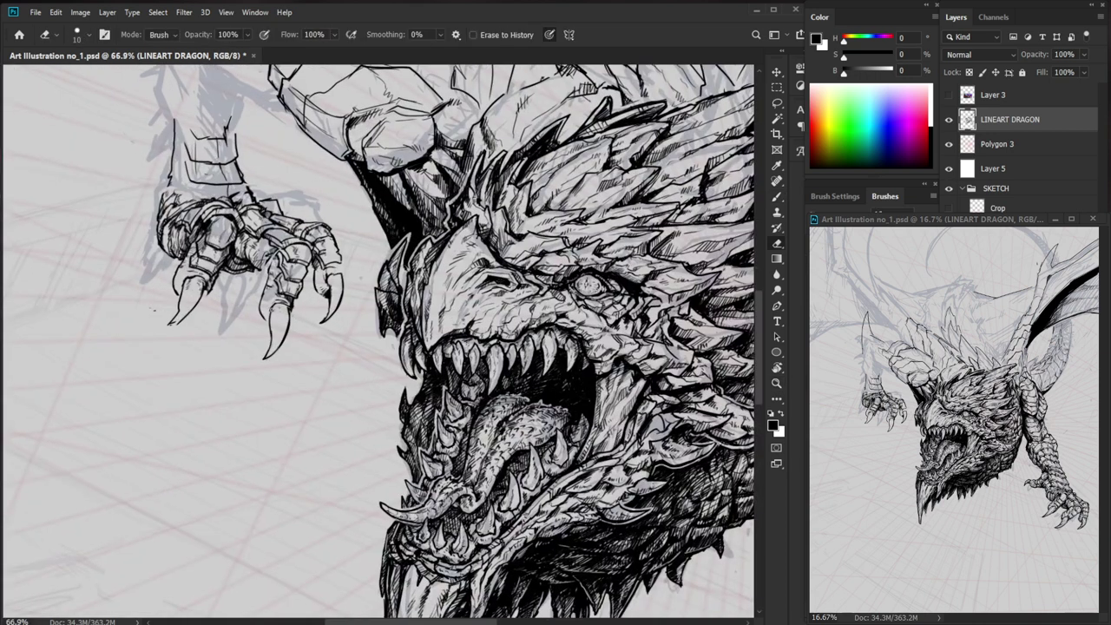
{"action": "key", "text": "b"}
{"action": "key", "text": "ctrl+space"}
{"action": "left_click_drag", "start_coordinate": [270, 314], "coordinate": [294, 314]}
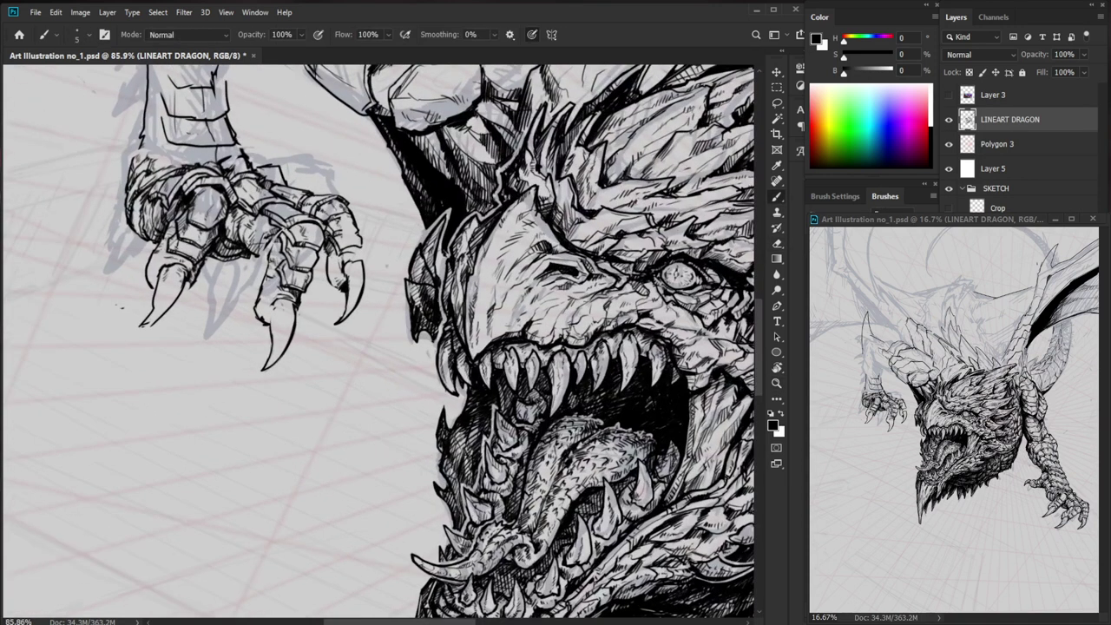
{"action": "key", "text": "e"}
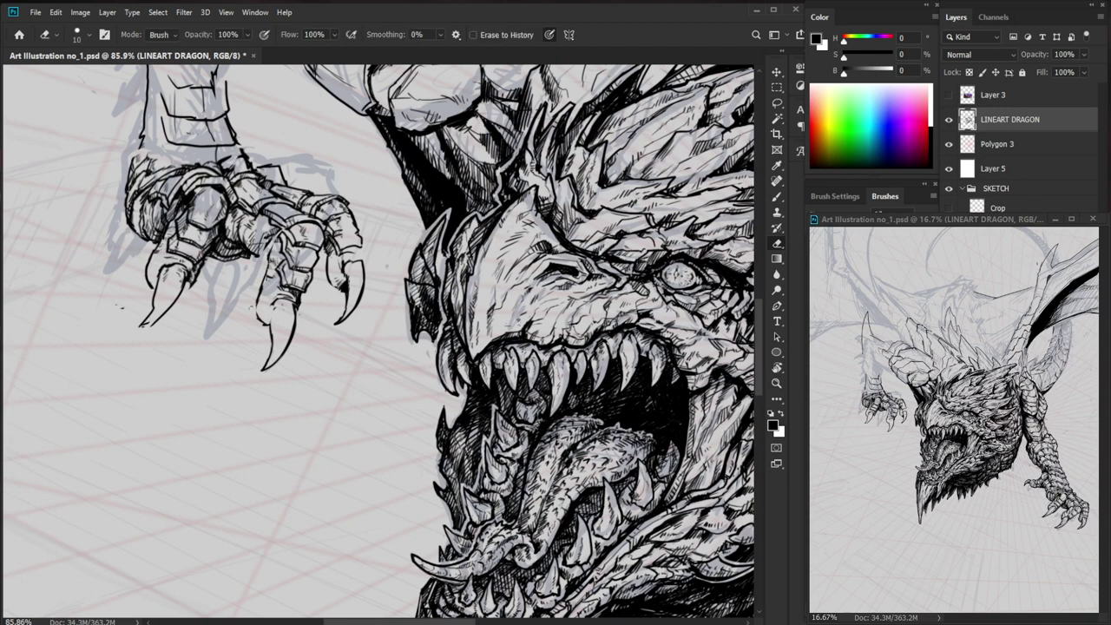
{"action": "key", "text": "b"}
{"action": "key", "text": "e"}
{"action": "key", "text": "b"}
{"action": "left_click_drag", "start_coordinate": [276, 302], "coordinate": [266, 368]}
- Correct the lines of the small foot's rightmost claw with the eraser and brush
{"action": "key", "text": "e"}
{"action": "key", "text": "b"}
{"action": "key", "text": "e"}
{"action": "left_click_drag", "start_coordinate": [349, 271], "coordinate": [346, 306]}
{"action": "key", "text": "b"}
- Erase the narrow slit pupil from the dragon's eye
{"action": "key", "text": "z"}
{"action": "left_click_drag", "start_coordinate": [373, 486], "coordinate": [290, 489]}
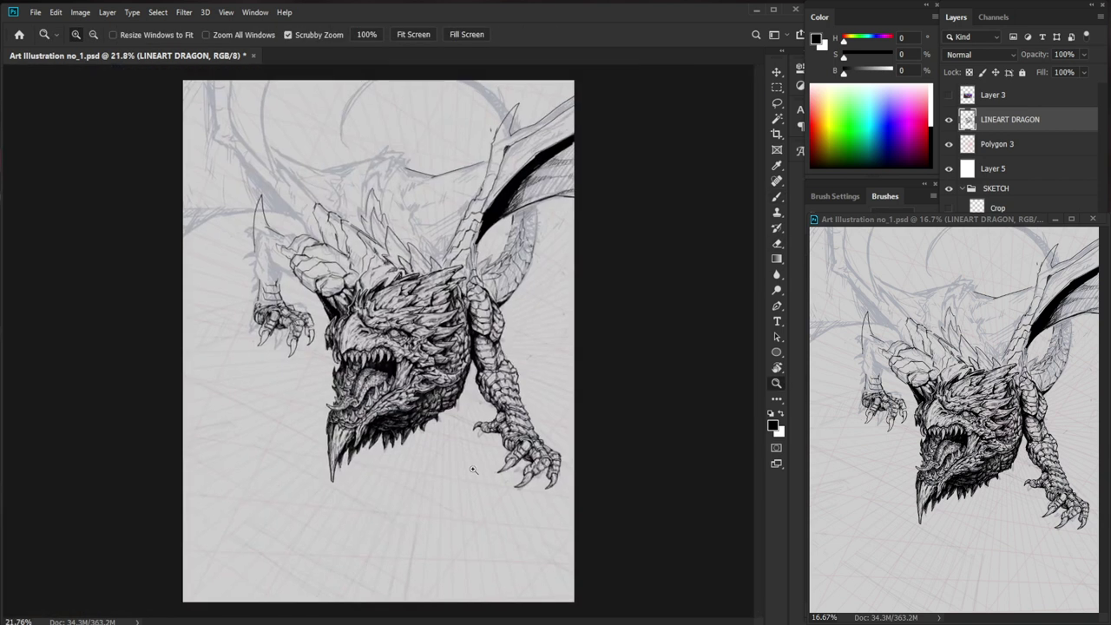
{"action": "left_click_drag", "start_coordinate": [293, 349], "coordinate": [323, 355]}
{"action": "left_click_drag", "start_coordinate": [264, 322], "coordinate": [307, 328]}
{"action": "left_click_drag", "start_coordinate": [608, 335], "coordinate": [659, 334]}
{"action": "key", "text": "e"}
{"action": "key", "text": "b"}
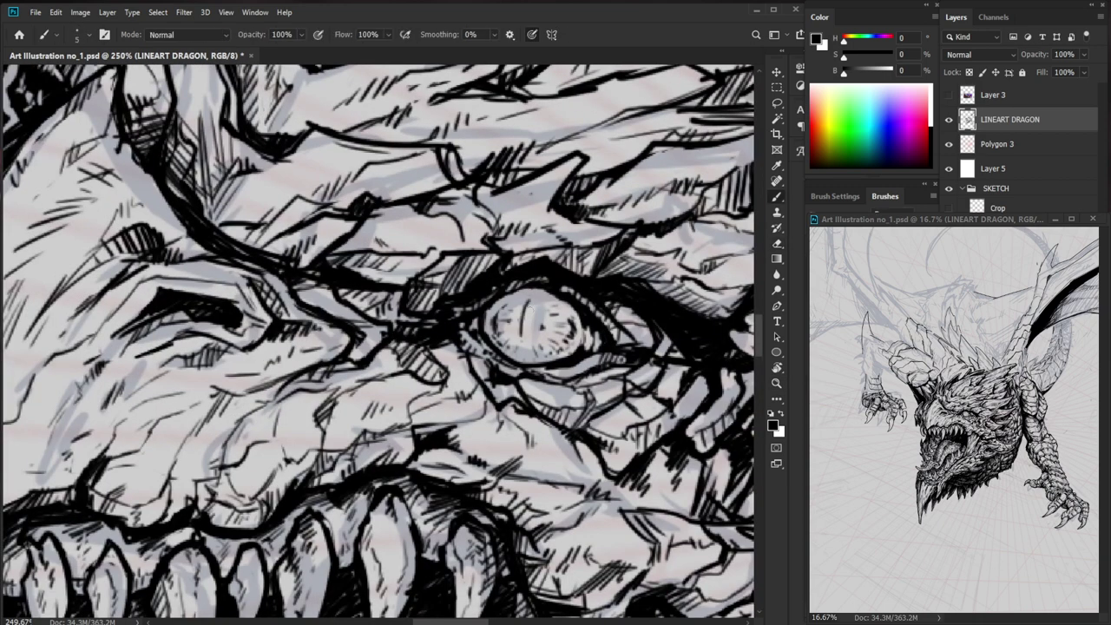
{"action": "left_click_drag", "start_coordinate": [525, 328], "coordinate": [408, 340]}
{"action": "key", "text": "e"}
{"action": "mouse_move", "coordinate": [375, 306]}
{"action": "left_mouse_down"}
{"action": "mouse_move", "coordinate": [358, 314]}
{"action": "mouse_move", "coordinate": [388, 317]}
{"action": "mouse_move", "coordinate": [395, 332]}
{"action": "mouse_move", "coordinate": [456, 332]}
{"action": "left_mouse_up"}
{"action": "key", "text": "b"}
{"action": "key", "text": "z"}
{"action": "key", "text": "z"}
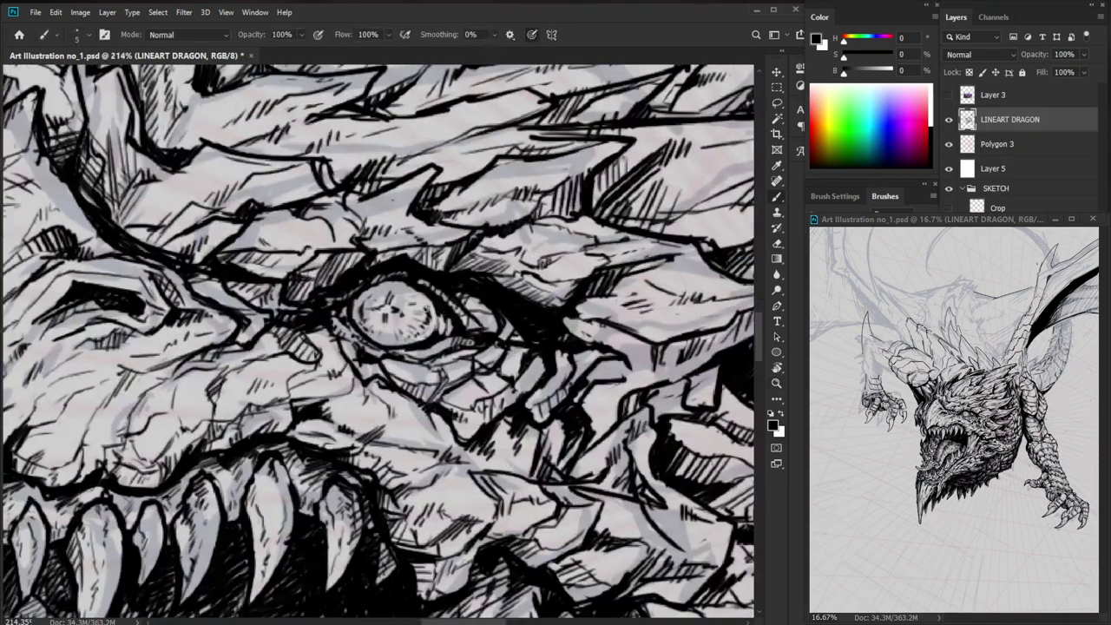
- Redraw the pupil with short ink strokes in the middle of the eye, correcting it with the eraser
{"action": "key", "text": "e"}
{"action": "key", "text": "b"}
{"action": "left_click_drag", "start_coordinate": [390, 292], "coordinate": [376, 327]}
{"action": "key", "text": "e"}
{"action": "key", "text": "b"}
{"action": "key", "text": "z"}
{"action": "key", "text": "b"}
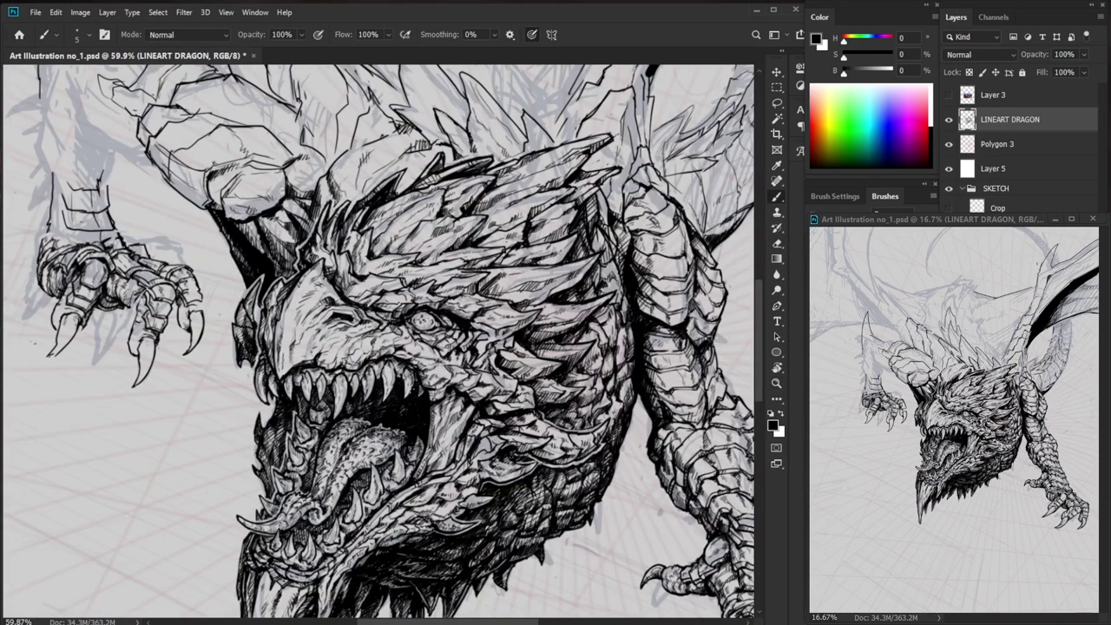
- Refine the new pupil into a pointed, star-like shape with the brush and eraser
{"action": "key", "text": "z"}
{"action": "key", "text": "b"}
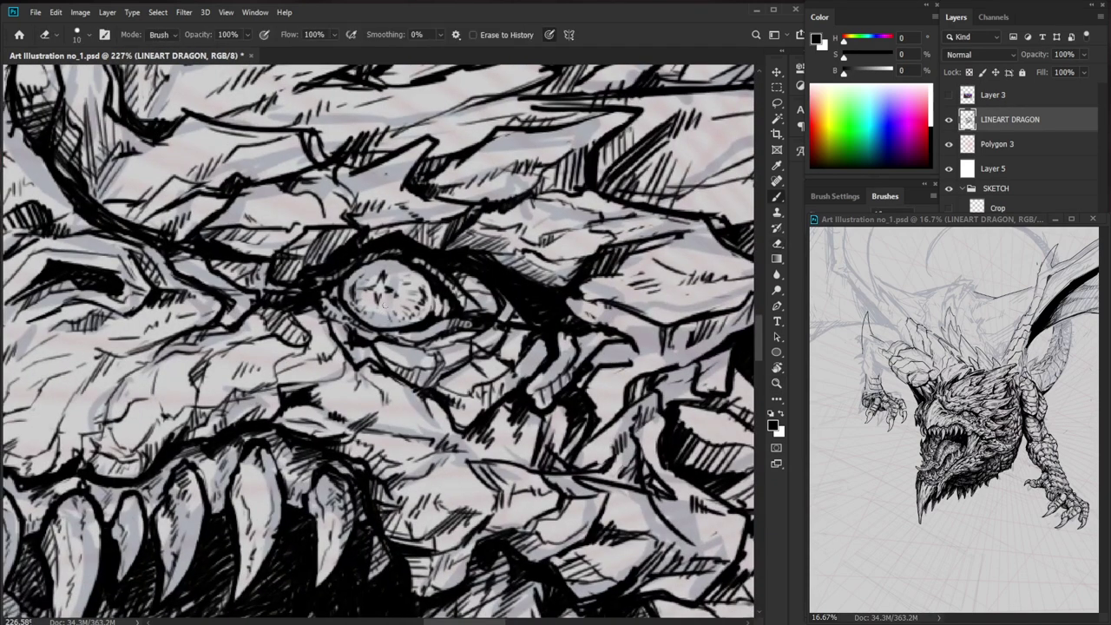
{"action": "key", "text": "z"}
{"action": "mouse_move", "coordinate": [432, 309]}
{"action": "left_mouse_down"}
{"action": "mouse_move", "coordinate": [347, 309]}
{"action": "mouse_move", "coordinate": [510, 305]}
{"action": "left_mouse_up"}
{"action": "key", "text": "e"}
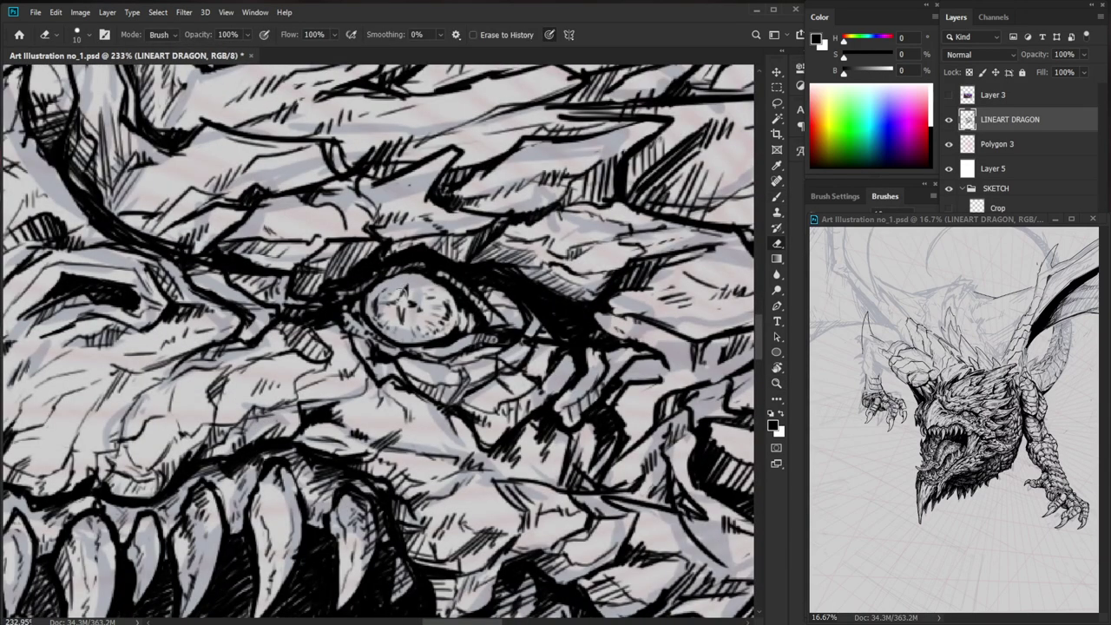
{"action": "key", "text": "b"}
{"action": "key", "text": "z"}
{"action": "left_click_drag", "start_coordinate": [458, 303], "coordinate": [365, 304]}
- Add short ink strokes to the lower teeth and gums beside the tongue
{"action": "left_click_drag", "start_coordinate": [373, 360], "coordinate": [565, 379]}
{"action": "key", "text": "z"}
{"action": "key", "text": "b"}
{"action": "mouse_move", "coordinate": [493, 387]}
{"action": "left_mouse_down"}
{"action": "mouse_move", "coordinate": [517, 413]}
{"action": "mouse_move", "coordinate": [547, 421]}
{"action": "mouse_move", "coordinate": [390, 450]}
{"action": "left_mouse_up"}
{"action": "key", "text": "z"}
{"action": "key", "text": "z"}
{"action": "mouse_move", "coordinate": [358, 386]}
{"action": "left_mouse_down"}
{"action": "mouse_move", "coordinate": [473, 386]}
{"action": "mouse_move", "coordinate": [517, 428]}
{"action": "left_mouse_up"}
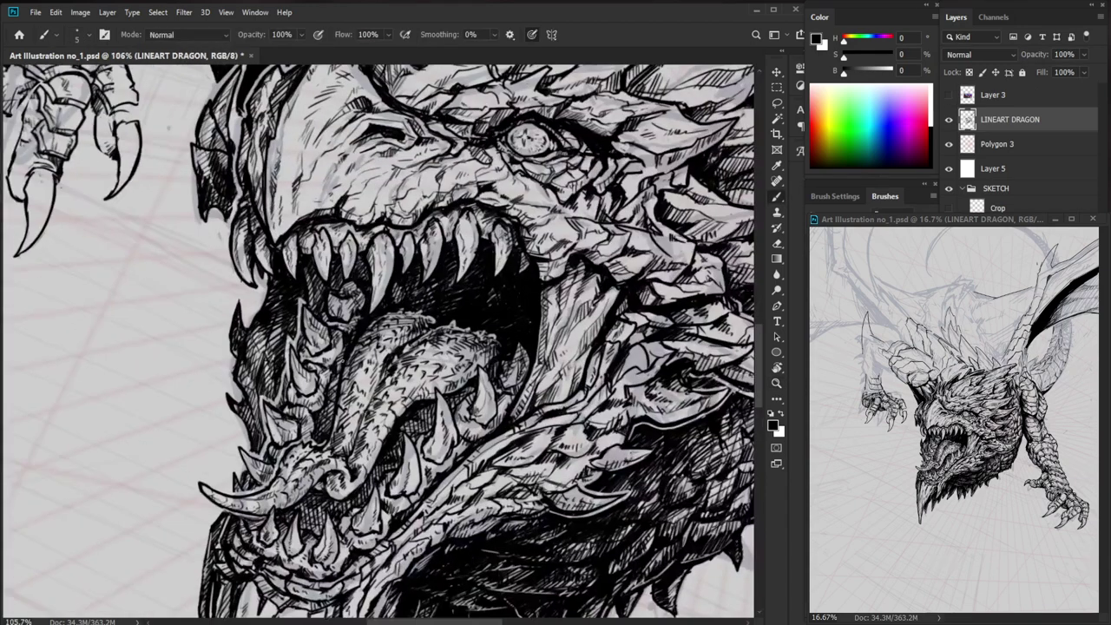
{"action": "left_click_drag", "start_coordinate": [322, 416], "coordinate": [334, 421]}
{"action": "mouse_move", "coordinate": [398, 406]}
{"action": "left_mouse_down"}
{"action": "mouse_move", "coordinate": [381, 459]}
{"action": "mouse_move", "coordinate": [447, 459]}
{"action": "left_mouse_up"}
{"action": "key", "text": "z"}
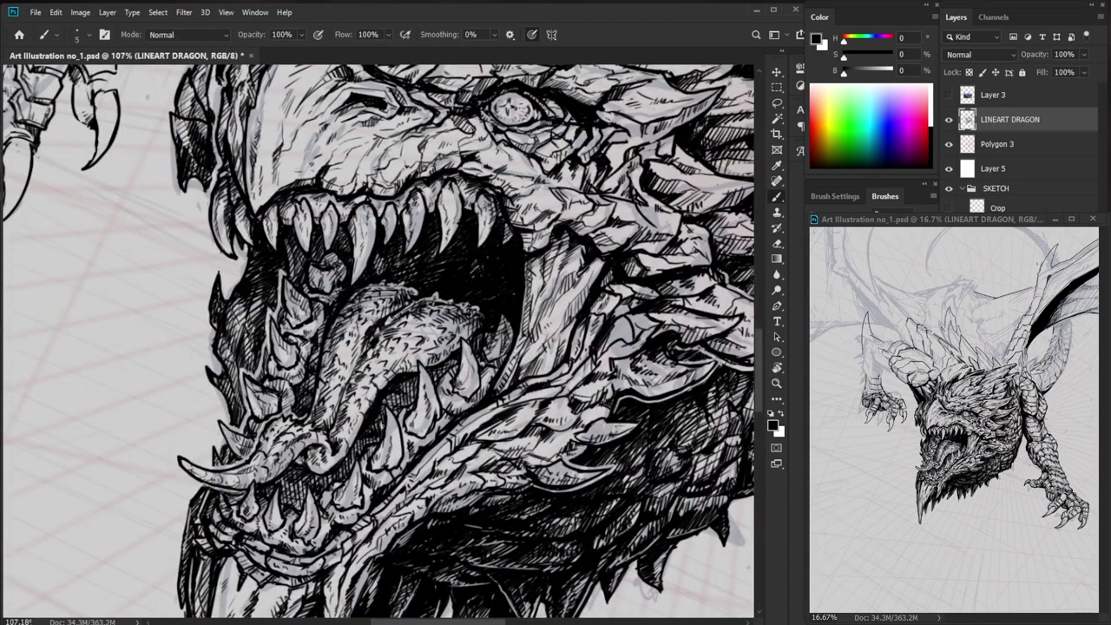
{"action": "left_click_drag", "start_coordinate": [399, 409], "coordinate": [410, 419]}
{"action": "left_click_drag", "start_coordinate": [401, 419], "coordinate": [418, 415]}
{"action": "left_click_drag", "start_coordinate": [466, 353], "coordinate": [457, 383]}
{"action": "left_click_drag", "start_coordinate": [450, 390], "coordinate": [442, 397]}
{"action": "mouse_move", "coordinate": [447, 373]}
{"action": "left_mouse_down"}
{"action": "mouse_move", "coordinate": [445, 398]}
{"action": "mouse_move", "coordinate": [436, 383]}
{"action": "left_mouse_up"}
{"action": "key", "text": "z"}
{"action": "left_click_drag", "start_coordinate": [516, 366], "coordinate": [583, 367]}
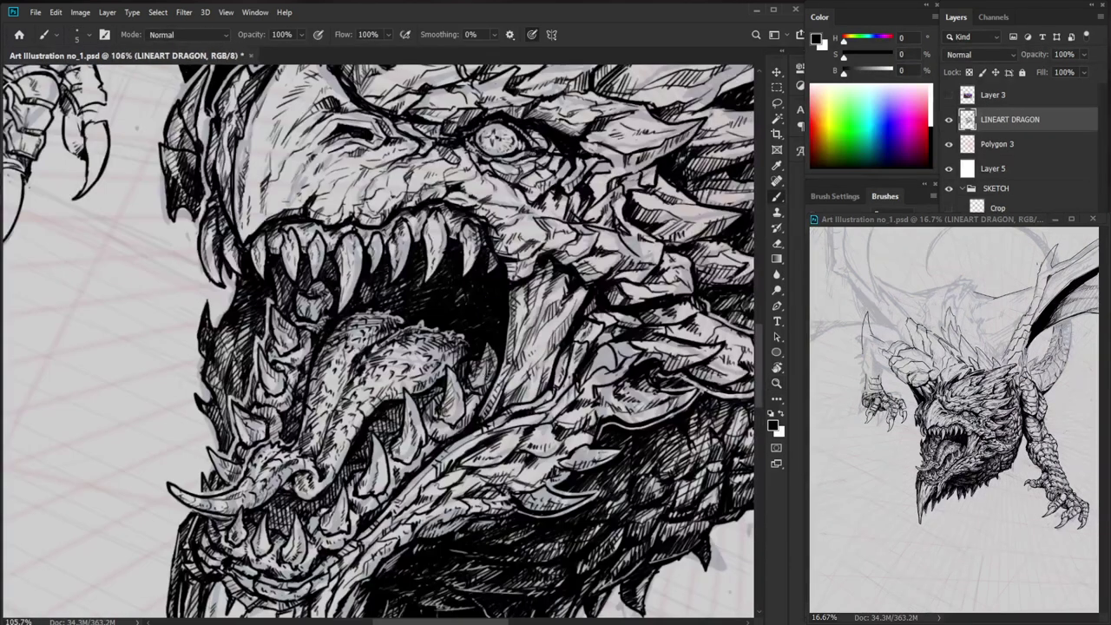
- Review the line art of the whole head, the small foreleg and the head crest beside the shoulder
{"action": "key", "text": "z"}
{"action": "left_click_drag", "start_coordinate": [506, 373], "coordinate": [439, 374]}
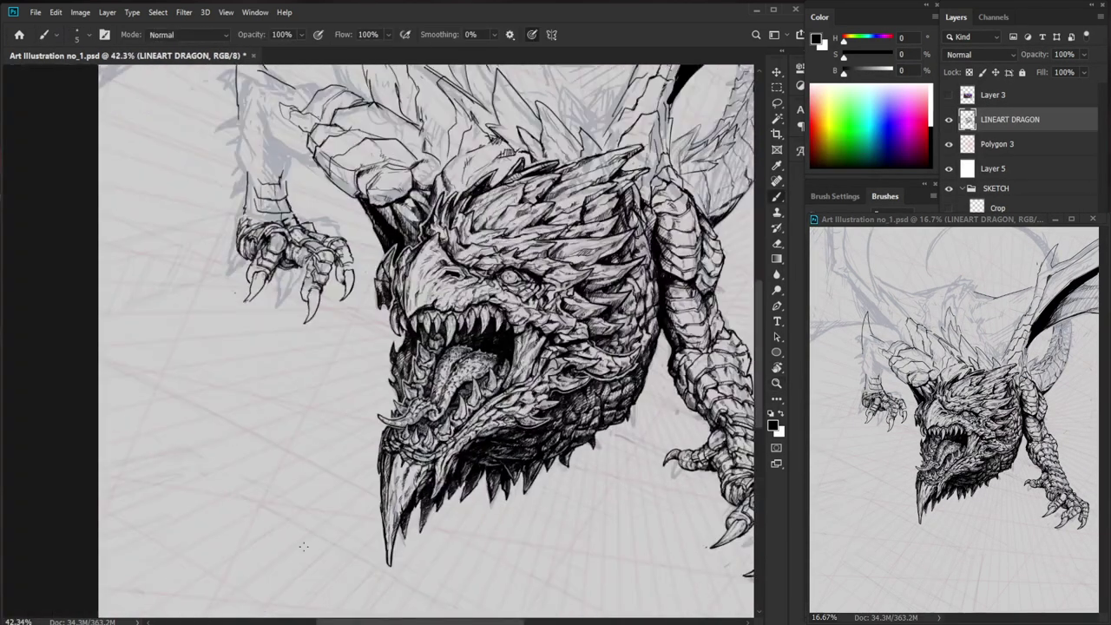
{"action": "key", "text": "space"}
{"action": "left_click_drag", "start_coordinate": [251, 396], "coordinate": [282, 488]}
{"action": "key", "text": "z"}
{"action": "mouse_move", "coordinate": [284, 287]}
{"action": "left_mouse_down"}
{"action": "mouse_move", "coordinate": [337, 289]}
{"action": "mouse_move", "coordinate": [292, 265]}
{"action": "left_mouse_up"}
{"action": "key", "text": "space"}
{"action": "mouse_move", "coordinate": [389, 276]}
{"action": "left_mouse_down"}
{"action": "mouse_move", "coordinate": [392, 370]}
{"action": "mouse_move", "coordinate": [378, 408]}
{"action": "mouse_move", "coordinate": [364, 403]}
{"action": "left_mouse_up"}
{"action": "key", "text": "e"}
{"action": "key", "text": "b"}
{"action": "key", "text": "z"}
{"action": "key", "text": "z"}
{"action": "mouse_move", "coordinate": [418, 371]}
{"action": "left_mouse_down"}
{"action": "mouse_move", "coordinate": [487, 371]}
{"action": "mouse_move", "coordinate": [394, 375]}
{"action": "mouse_move", "coordinate": [394, 386]}
{"action": "mouse_move", "coordinate": [414, 337]}
{"action": "left_mouse_up"}
{"action": "key", "text": "e"}
{"action": "key", "text": "b"}
{"action": "key", "text": "z"}
{"action": "left_click_drag", "start_coordinate": [416, 434], "coordinate": [330, 441]}
{"action": "mouse_move", "coordinate": [459, 331]}
{"action": "left_mouse_down"}
{"action": "mouse_move", "coordinate": [510, 337]}
{"action": "mouse_move", "coordinate": [604, 318]}
{"action": "left_mouse_up"}
{"action": "key", "text": "b"}
{"action": "left_click_drag", "start_coordinate": [462, 295], "coordinate": [613, 376]}
{"action": "key", "text": "z"}
{"action": "key", "text": "b"}
{"action": "mouse_move", "coordinate": [526, 373]}
{"action": "left_mouse_down"}
{"action": "mouse_move", "coordinate": [552, 387]}
{"action": "mouse_move", "coordinate": [543, 405]}
{"action": "mouse_move", "coordinate": [557, 412]}
{"action": "left_mouse_up"}
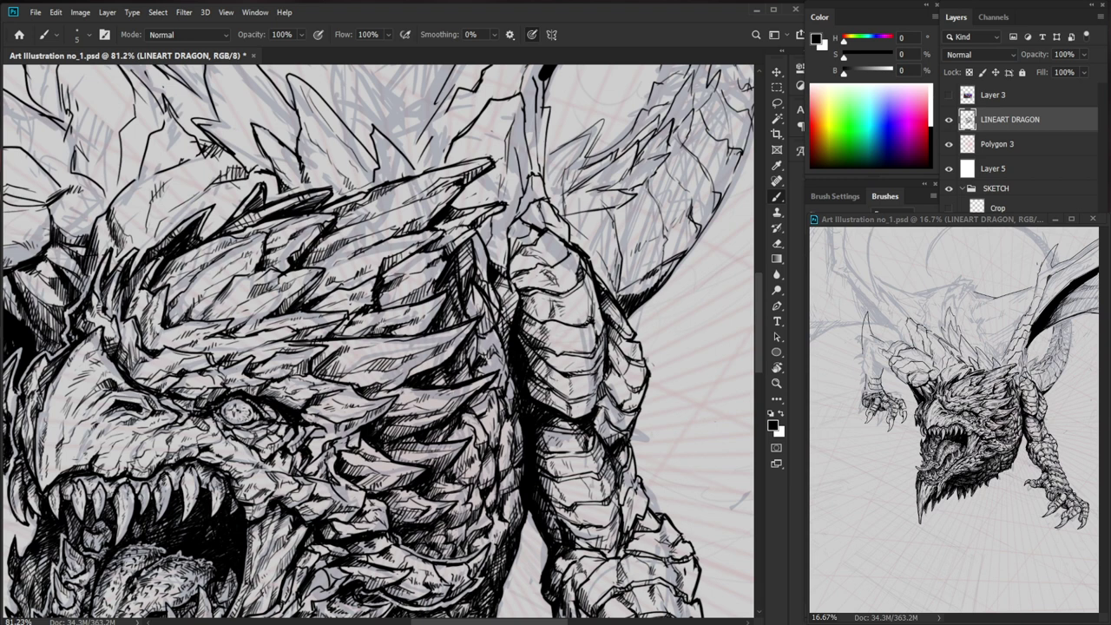
- Touch up the uppermost scales of the larger foreleg beside the head crest
{"action": "key", "text": "z"}
{"action": "left_click_drag", "start_coordinate": [551, 456], "coordinate": [448, 456]}
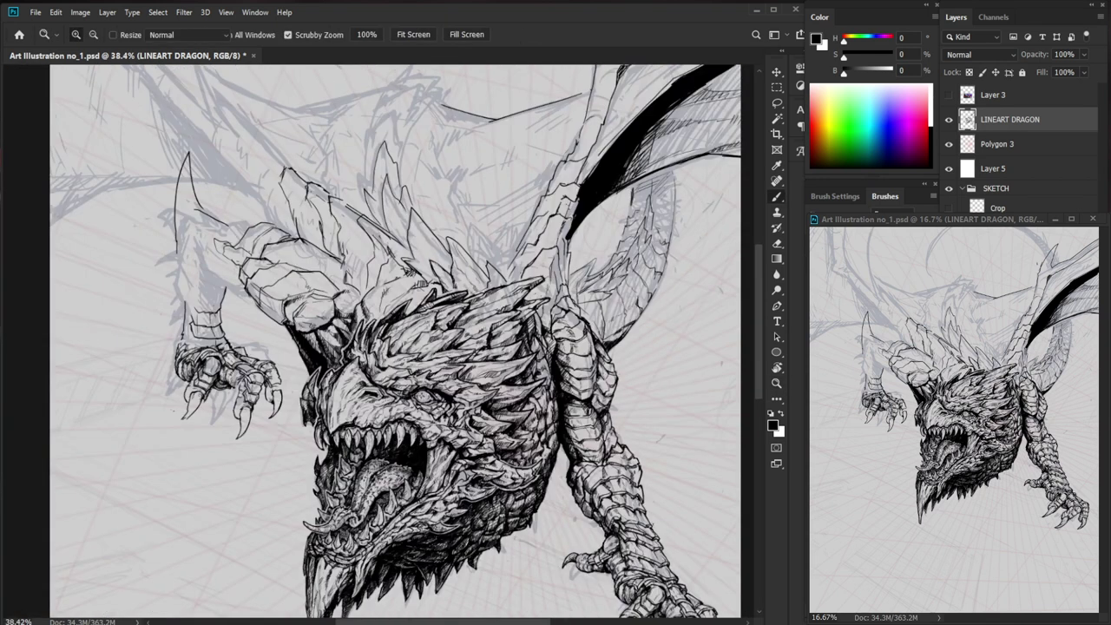
{"action": "key", "text": "z"}
{"action": "left_click_drag", "start_coordinate": [544, 447], "coordinate": [642, 447]}
{"action": "left_click_drag", "start_coordinate": [572, 376], "coordinate": [578, 387]}
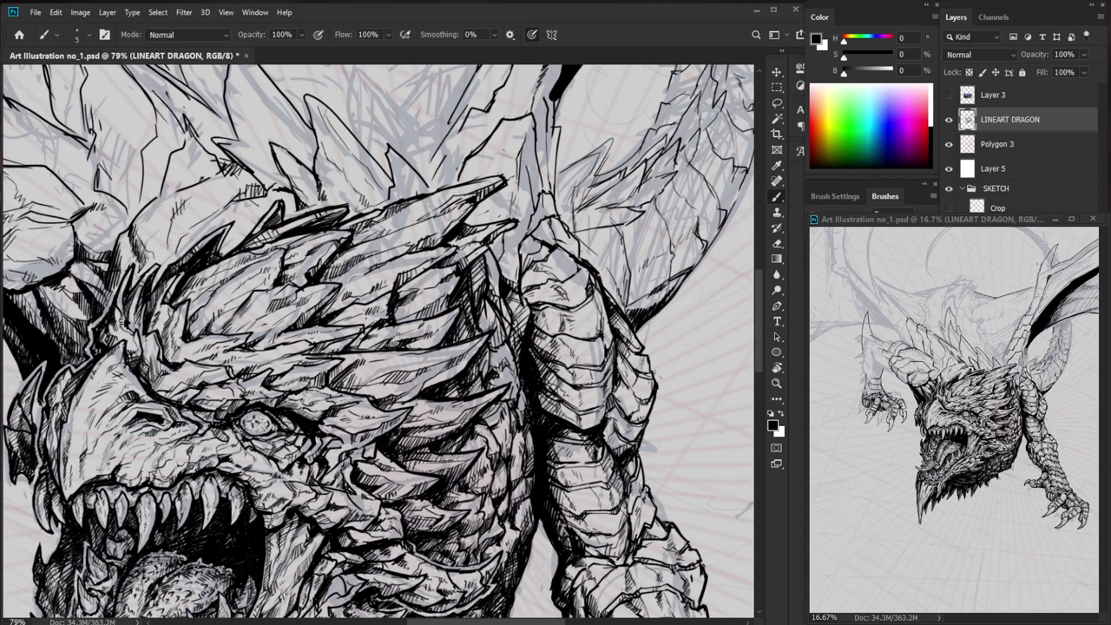
{"action": "left_click_drag", "start_coordinate": [571, 268], "coordinate": [583, 276]}
{"action": "key", "text": "e"}
{"action": "key", "text": "b"}
{"action": "mouse_move", "coordinate": [590, 268]}
{"action": "left_mouse_down"}
{"action": "mouse_move", "coordinate": [604, 296]}
{"action": "mouse_move", "coordinate": [520, 370]}
{"action": "left_mouse_up"}
- Ink the outer contour of the small foreleg above the wrist
{"action": "left_click_drag", "start_coordinate": [318, 518], "coordinate": [395, 512]}
{"action": "key", "text": "z"}
{"action": "left_click_drag", "start_coordinate": [406, 278], "coordinate": [477, 278]}
{"action": "key", "text": "b"}
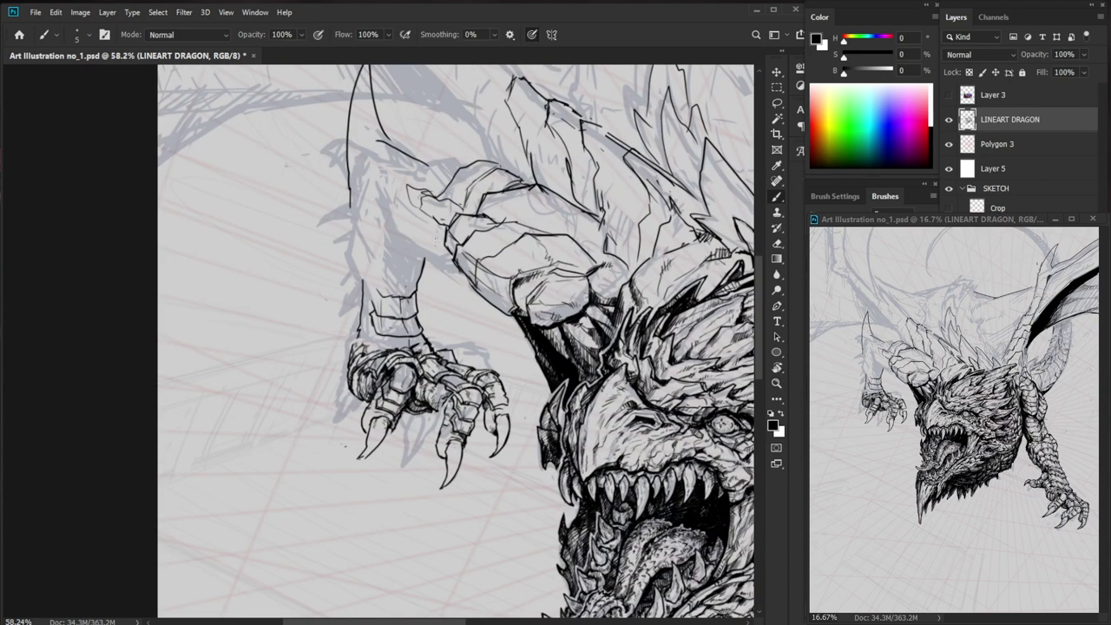
{"action": "left_click_drag", "start_coordinate": [520, 312], "coordinate": [451, 363]}
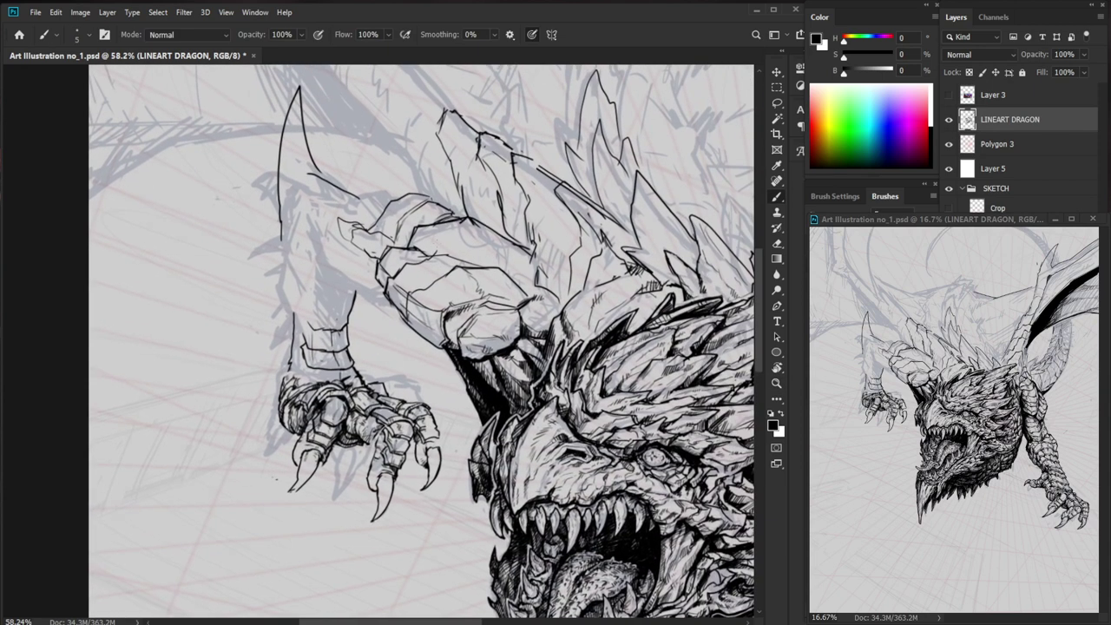
{"action": "key", "text": "z"}
{"action": "left_click_drag", "start_coordinate": [374, 347], "coordinate": [313, 347]}
{"action": "key", "text": "b"}
{"action": "left_click_drag", "start_coordinate": [347, 477], "coordinate": [276, 472]}
{"action": "key", "text": "z"}
{"action": "mouse_move", "coordinate": [278, 304]}
{"action": "left_mouse_down"}
{"action": "mouse_move", "coordinate": [343, 304]}
{"action": "mouse_move", "coordinate": [306, 300]}
{"action": "mouse_move", "coordinate": [276, 318]}
{"action": "mouse_move", "coordinate": [241, 237]}
{"action": "mouse_move", "coordinate": [235, 290]}
{"action": "mouse_move", "coordinate": [259, 335]}
{"action": "left_mouse_up"}
{"action": "key", "text": "b"}
{"action": "key", "text": "e"}
{"action": "key", "text": "b"}
- Add scale lines to the small forearm above the wrist, correcting them with the eraser
{"action": "mouse_move", "coordinate": [236, 295]}
{"action": "left_mouse_down"}
{"action": "mouse_move", "coordinate": [275, 391]}
{"action": "mouse_move", "coordinate": [298, 371]}
{"action": "mouse_move", "coordinate": [217, 365]}
{"action": "left_mouse_up"}
{"action": "key", "text": "e"}
{"action": "key", "text": "b"}
{"action": "key", "text": "e"}
{"action": "key", "text": "b"}
- Select the small foot's leftmost claw with the Lasso and shift it slightly toward the middle finger with Free Transform
{"action": "key", "text": "ctrl+space"}
{"action": "key", "text": "ctrl+space"}
{"action": "left_click_drag", "start_coordinate": [361, 335], "coordinate": [448, 335]}
{"action": "key", "text": "space"}
{"action": "left_click_drag", "start_coordinate": [178, 351], "coordinate": [227, 370]}
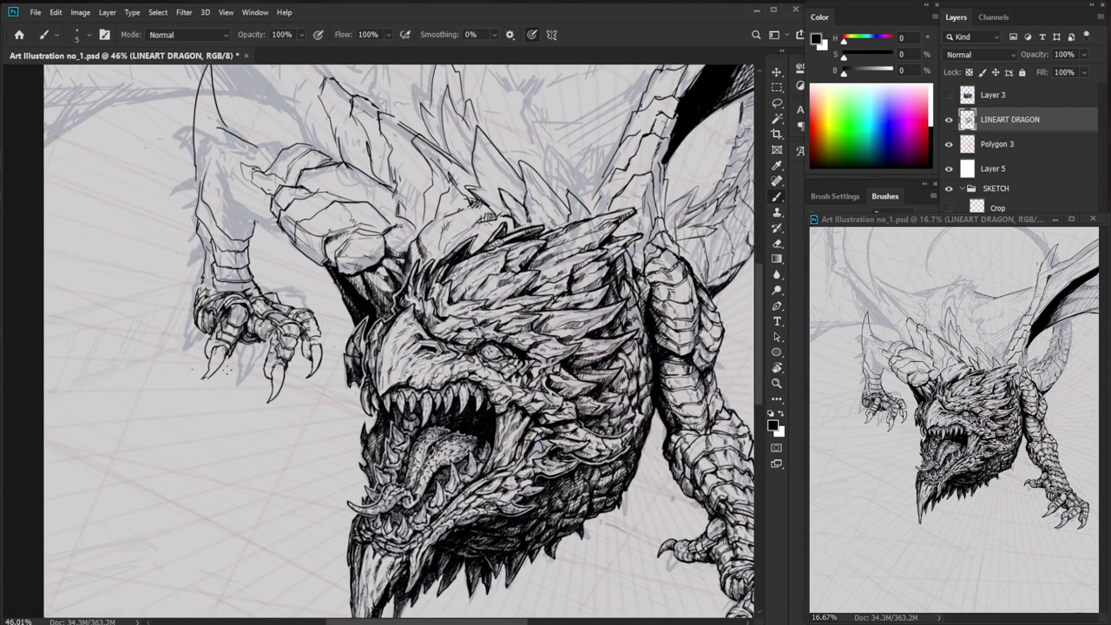
{"action": "key", "text": "l"}
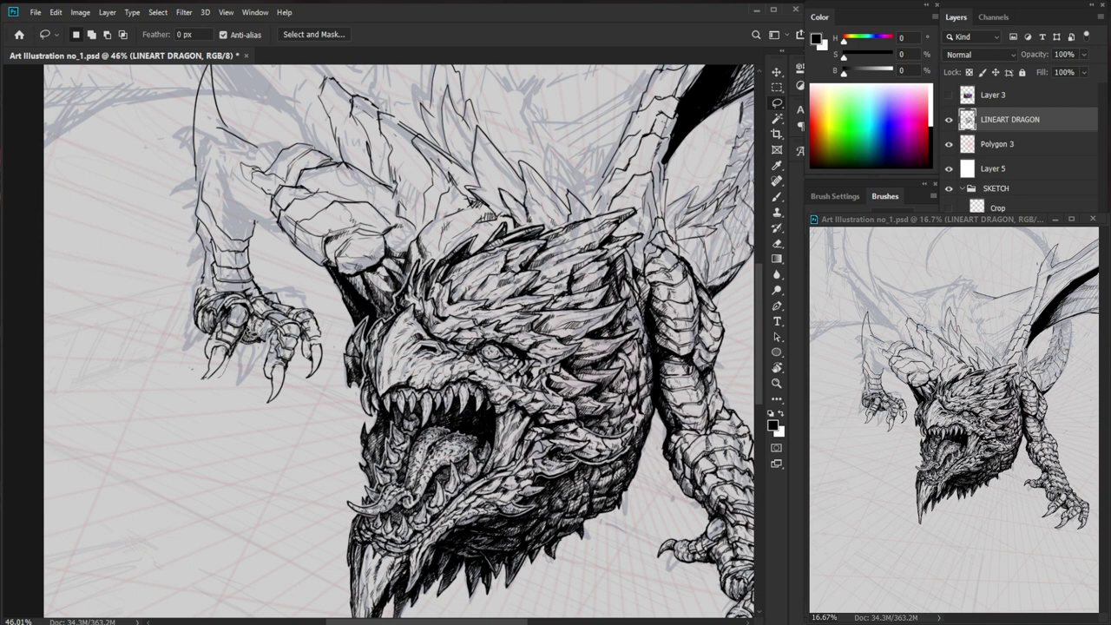
{"action": "mouse_move", "coordinate": [219, 328]}
{"action": "left_mouse_down"}
{"action": "mouse_move", "coordinate": [198, 352]}
{"action": "mouse_move", "coordinate": [256, 379]}
{"action": "left_mouse_up"}
{"action": "key", "text": "ctrl+t"}
{"action": "mouse_move", "coordinate": [276, 428]}
{"action": "left_mouse_down"}
{"action": "mouse_move", "coordinate": [315, 402]}
{"action": "mouse_move", "coordinate": [301, 421]}
{"action": "left_mouse_up"}
{"action": "key", "text": "Return"}
{"action": "key", "text": "ctrl+d"}
- Redraw the outline of the small foot's leftmost claw down to a sharp tip, cleaning it with the eraser
{"action": "key", "text": "e"}
{"action": "scroll", "coordinate": [231, 325], "scroll_direction": "up", "scroll_amount": 3}
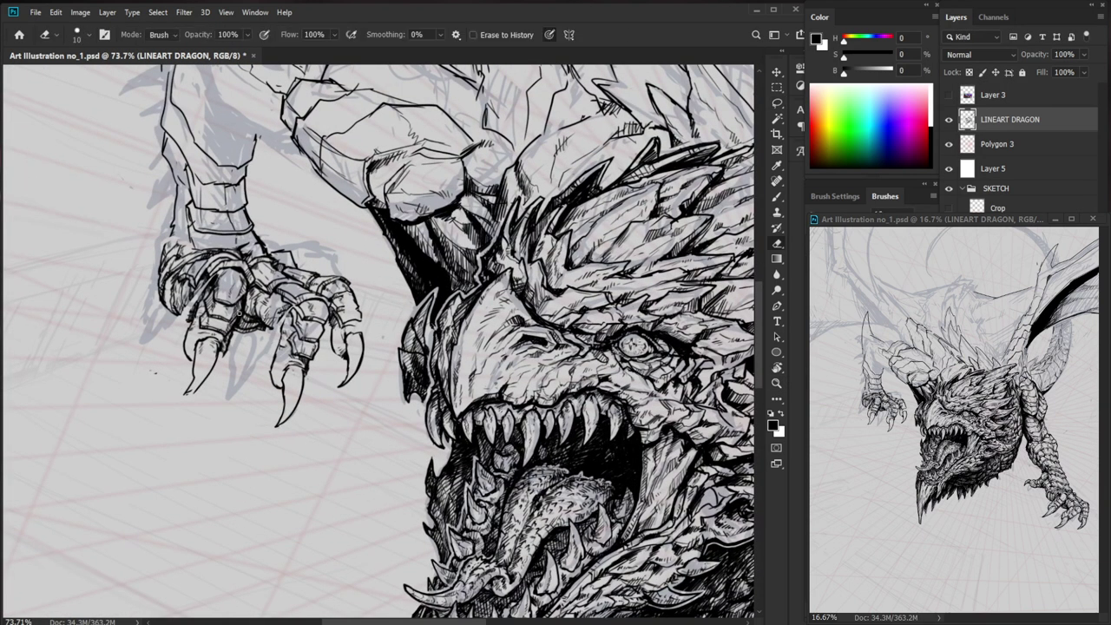
{"action": "key", "text": "b"}
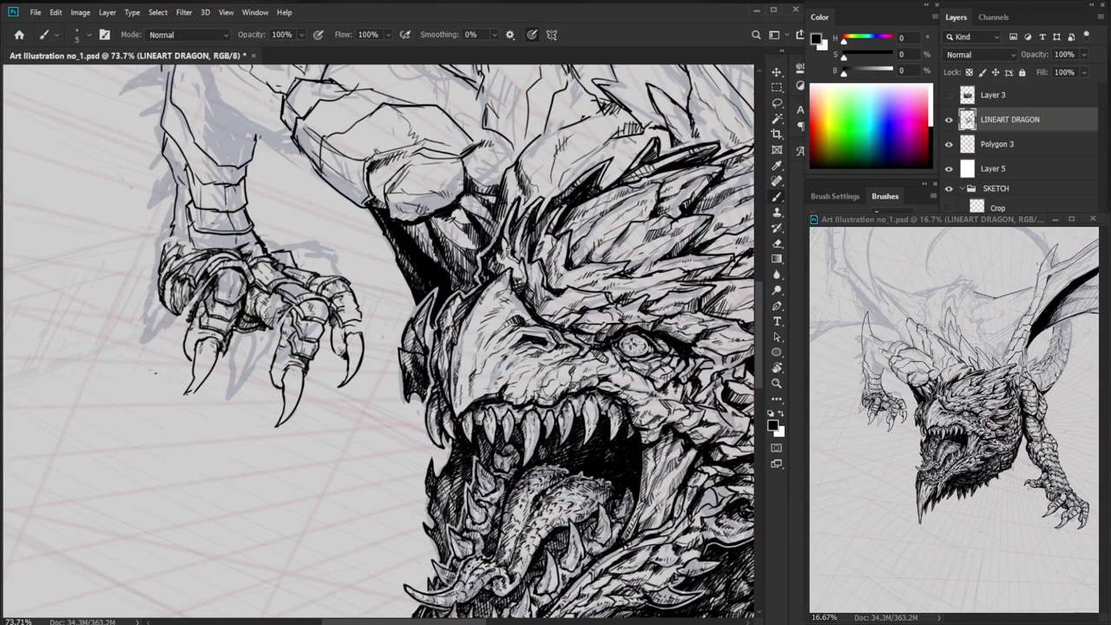
{"action": "key", "text": "e"}
{"action": "key", "text": "b"}
{"action": "mouse_move", "coordinate": [226, 339]}
{"action": "left_mouse_down"}
{"action": "mouse_move", "coordinate": [217, 368]}
{"action": "mouse_move", "coordinate": [191, 385]}
{"action": "left_mouse_up"}
{"action": "key", "text": "e"}
{"action": "key", "text": "b"}
{"action": "left_click_drag", "start_coordinate": [201, 340], "coordinate": [189, 398]}
{"action": "left_click_drag", "start_coordinate": [213, 363], "coordinate": [190, 397]}
- Touch up the inner edge and tip of the small foot's leftmost claw with the brush and eraser
{"action": "key", "text": "z"}
{"action": "left_click_drag", "start_coordinate": [344, 395], "coordinate": [438, 432]}
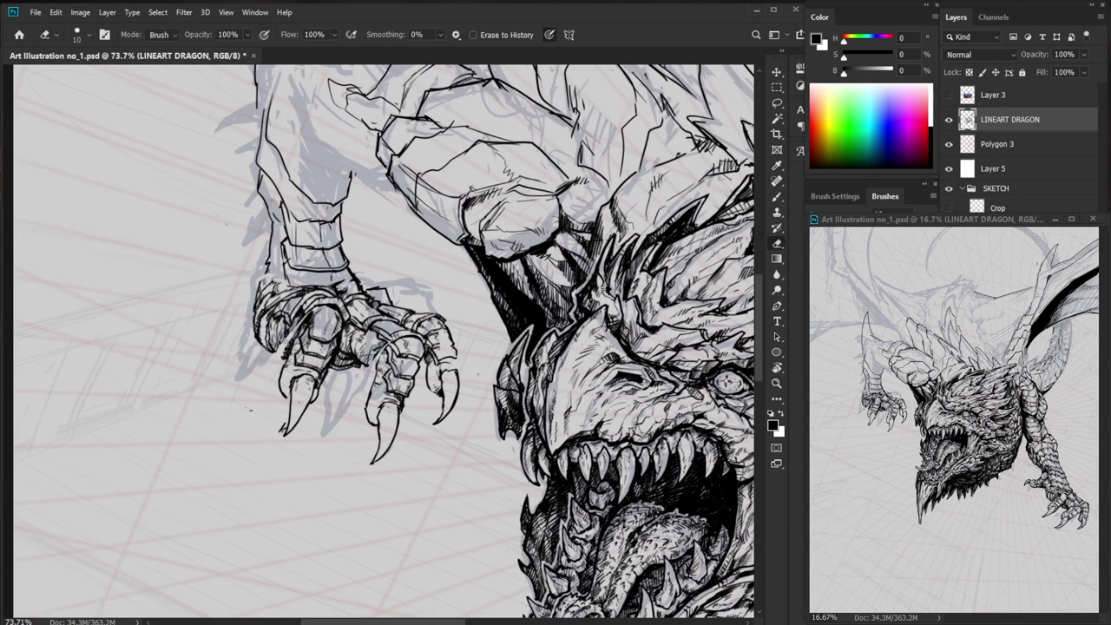
{"action": "key", "text": "b"}
{"action": "left_click_drag", "start_coordinate": [290, 409], "coordinate": [281, 435]}
{"action": "key", "text": "e"}
{"action": "key", "text": "b"}
{"action": "key", "text": "z"}
{"action": "key", "text": "z"}
{"action": "left_click_drag", "start_coordinate": [336, 400], "coordinate": [265, 486]}
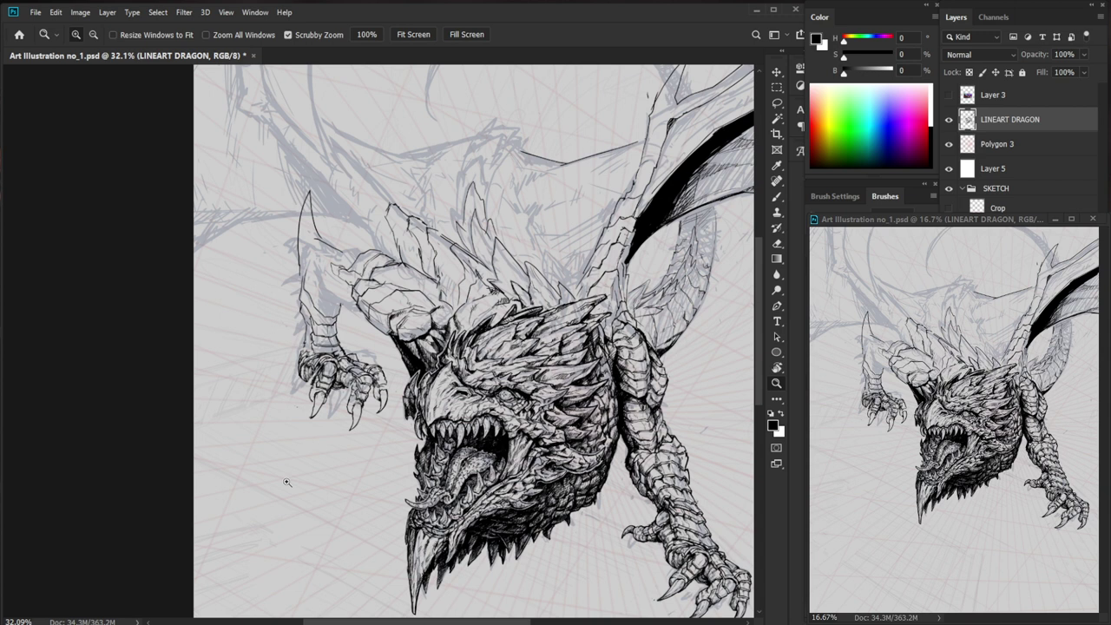
{"action": "left_click_drag", "start_coordinate": [320, 362], "coordinate": [467, 283]}
- Refine the scale plates where the small foot's middle toe meets the wrist, alternating brush and eraser
{"action": "key", "text": "b"}
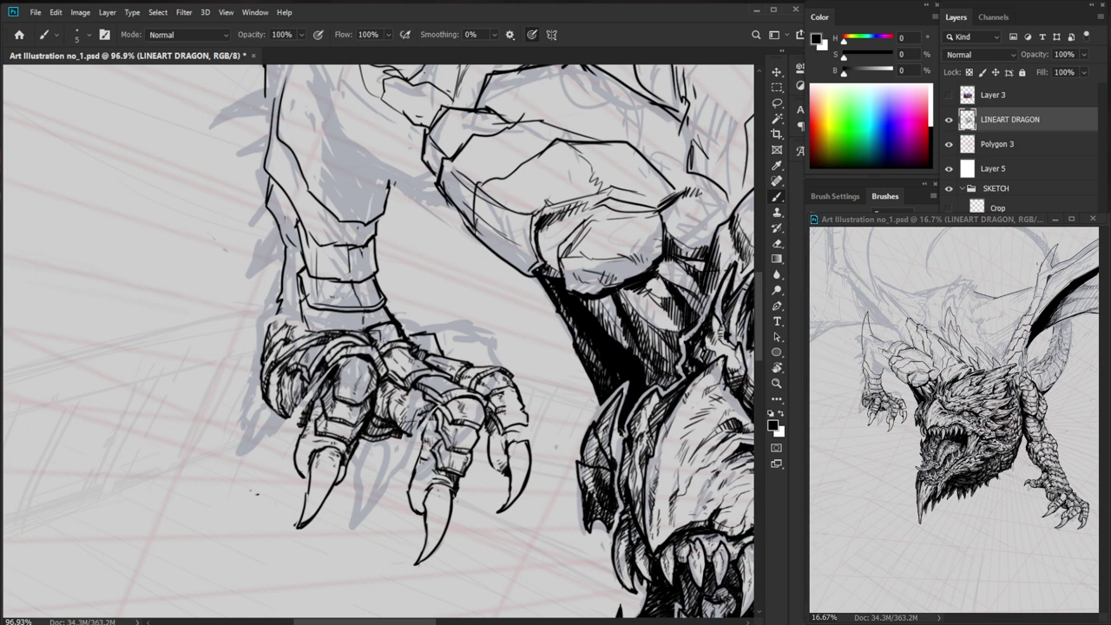
{"action": "key", "text": "e"}
{"action": "key", "text": "b"}
{"action": "left_click_drag", "start_coordinate": [412, 336], "coordinate": [427, 333]}
{"action": "key", "text": "z"}
{"action": "left_click_drag", "start_coordinate": [496, 335], "coordinate": [427, 406]}
{"action": "left_click_drag", "start_coordinate": [584, 530], "coordinate": [559, 532]}
{"action": "left_click_drag", "start_coordinate": [434, 342], "coordinate": [502, 342]}
{"action": "key", "text": "e"}
{"action": "left_click_drag", "start_coordinate": [408, 328], "coordinate": [371, 337]}
{"action": "key", "text": "b"}
{"action": "key", "text": "z"}
{"action": "mouse_move", "coordinate": [480, 369]}
{"action": "left_mouse_down"}
{"action": "mouse_move", "coordinate": [411, 369]}
{"action": "mouse_move", "coordinate": [413, 326]}
{"action": "mouse_move", "coordinate": [482, 324]}
{"action": "left_mouse_up"}
{"action": "key", "text": "e"}
{"action": "key", "text": "b"}
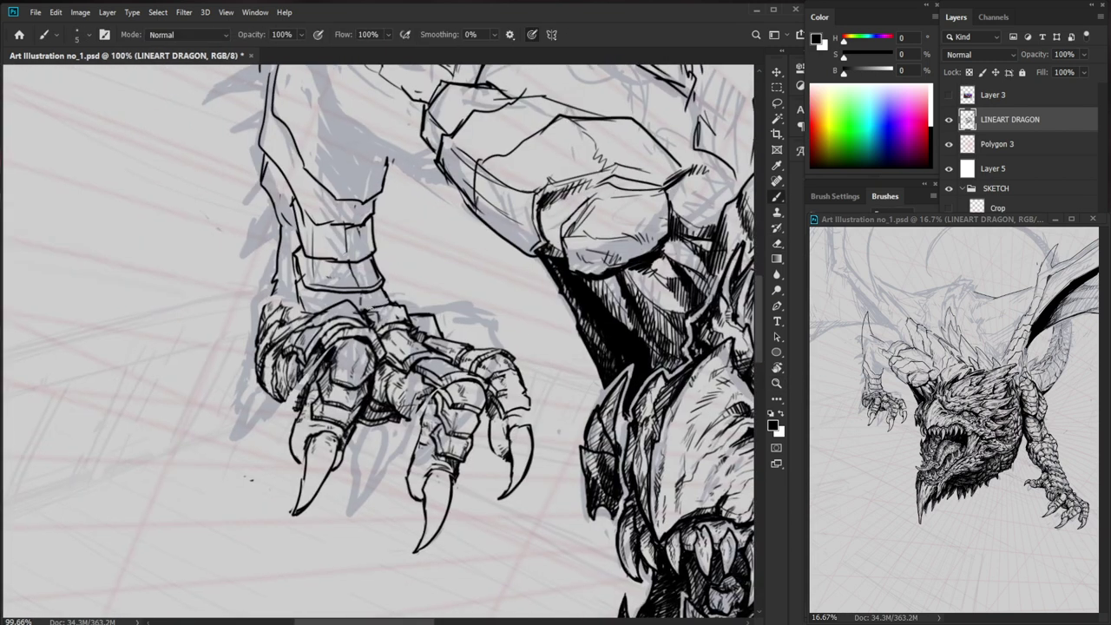
- Deepen the shading around the base of the small foot's leftmost toe and clean stray marks
{"action": "key", "text": "z"}
{"action": "left_click_drag", "start_coordinate": [418, 305], "coordinate": [346, 305]}
{"action": "left_click_drag", "start_coordinate": [582, 558], "coordinate": [466, 527]}
{"action": "left_click_drag", "start_coordinate": [302, 300], "coordinate": [350, 300]}
{"action": "key", "text": "b"}
{"action": "key", "text": "e"}
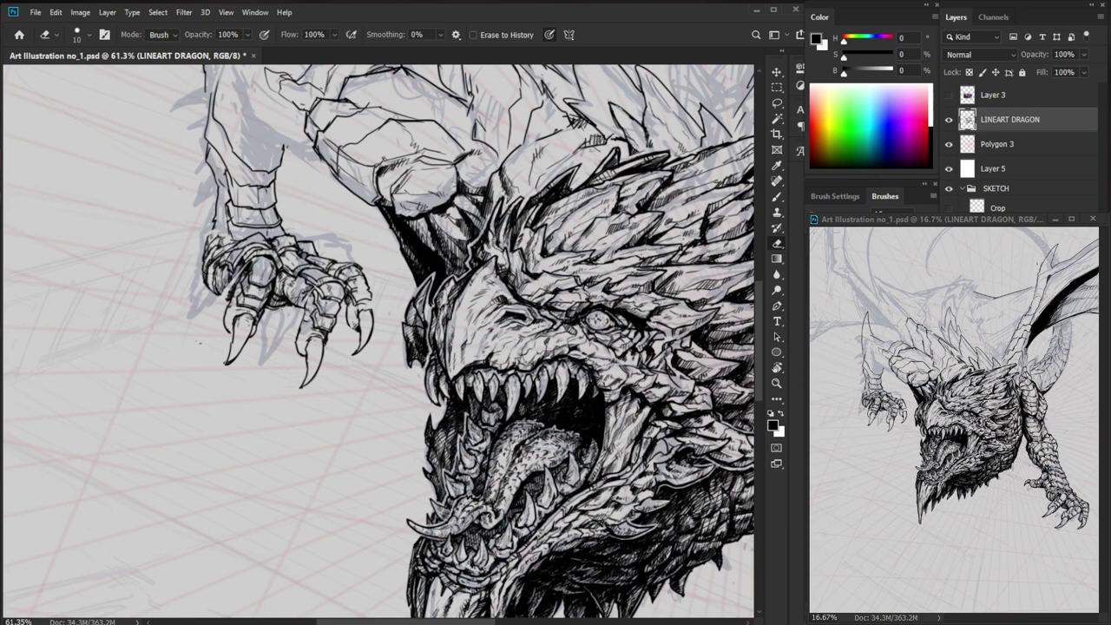
{"action": "key", "text": "ctrl+space"}
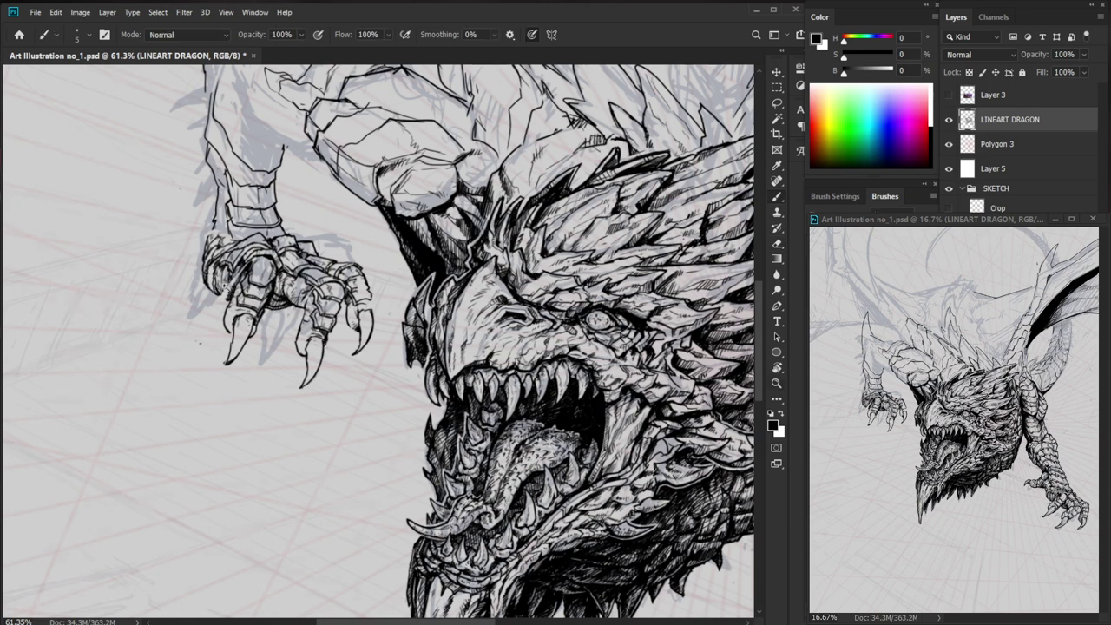
{"action": "left_click_drag", "start_coordinate": [224, 286], "coordinate": [261, 287]}
{"action": "key", "text": "b"}
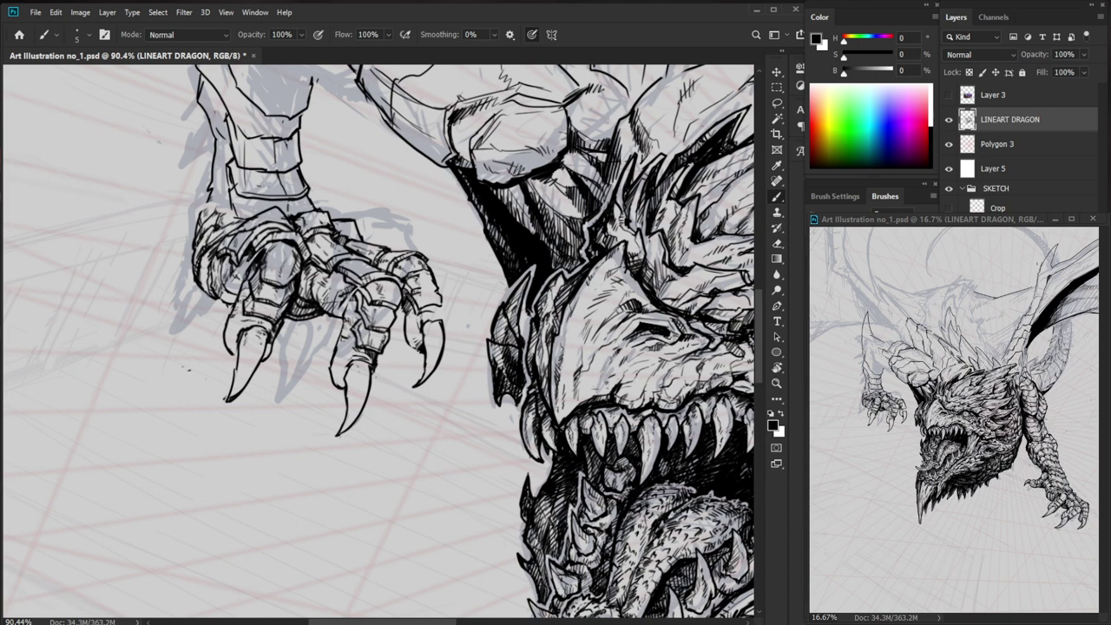
{"action": "key", "text": "e"}
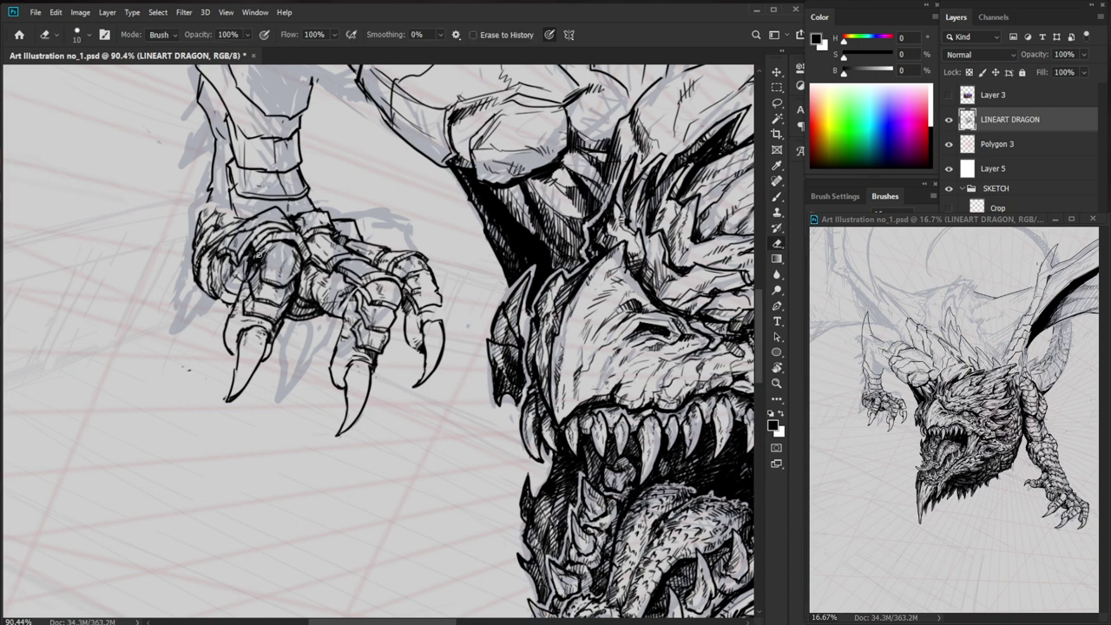
{"action": "key", "text": "b"}
{"action": "key", "text": "e"}
{"action": "key", "text": "b"}
{"action": "mouse_move", "coordinate": [337, 256]}
{"action": "left_mouse_down"}
{"action": "mouse_move", "coordinate": [261, 256]}
{"action": "mouse_move", "coordinate": [399, 250]}
{"action": "left_mouse_up"}
{"action": "key", "text": "e"}
{"action": "key", "text": "b"}
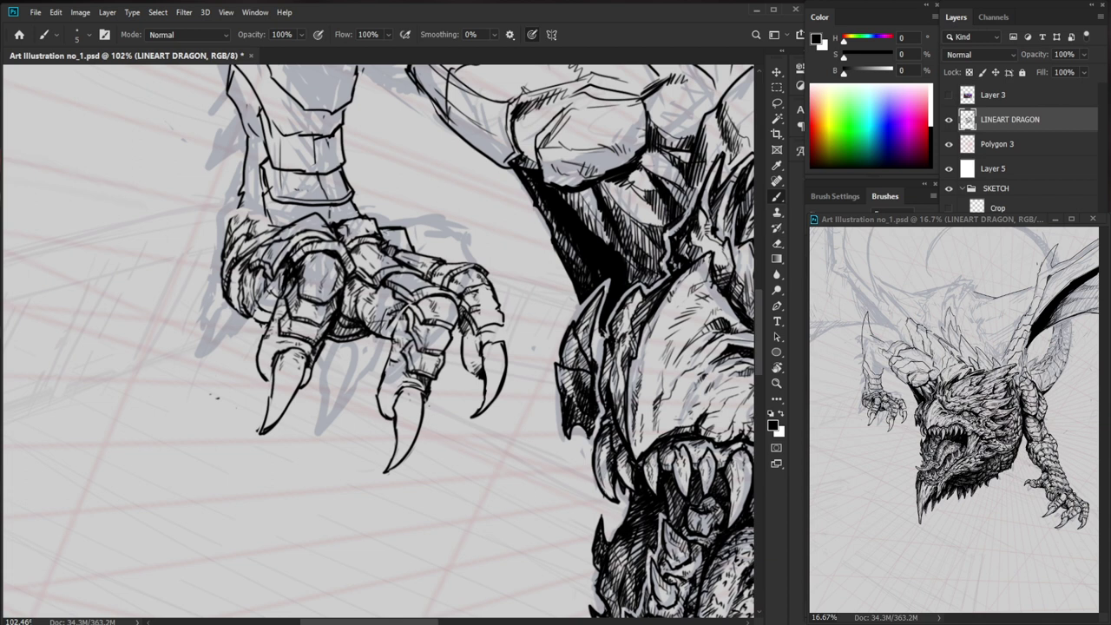
- Add fine texture strokes to the small foot's toes, correcting them with the eraser
{"action": "scroll", "coordinate": [407, 253], "scroll_direction": "up", "scroll_amount": 2}
{"action": "key", "text": "e"}
{"action": "key", "text": "b"}
{"action": "key", "text": "e"}
{"action": "key", "text": "b"}
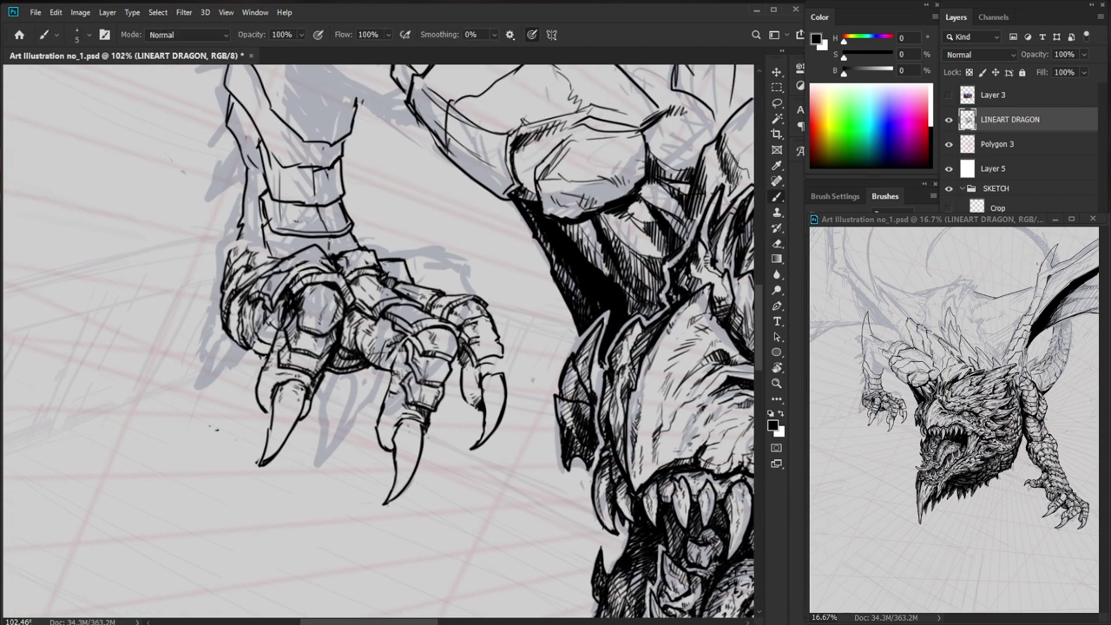
{"action": "key", "text": "e"}
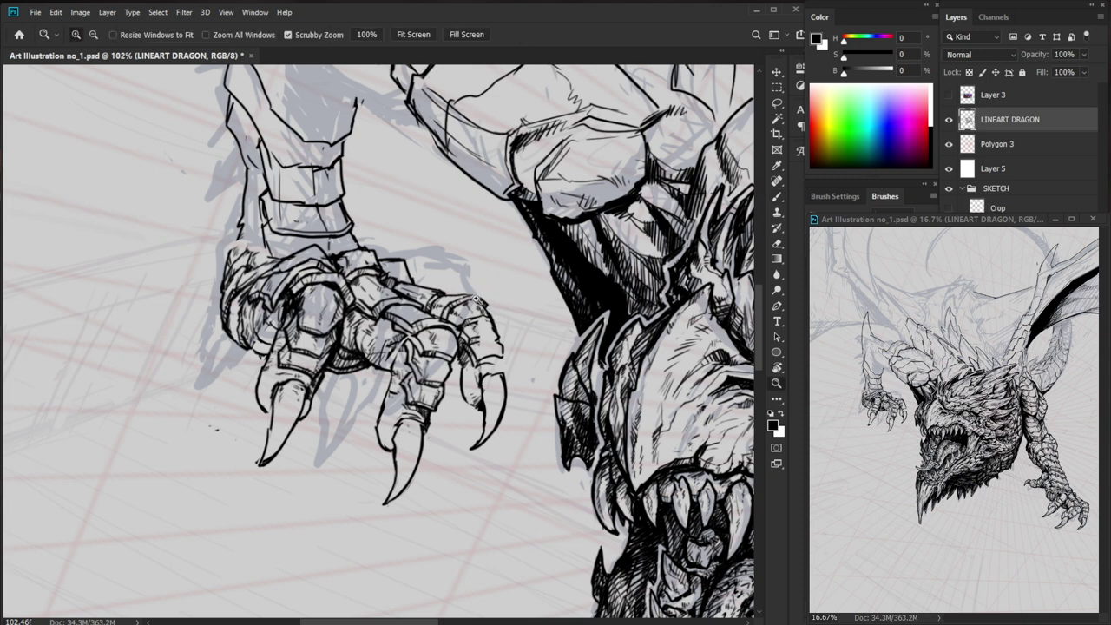
{"action": "scroll", "coordinate": [326, 286], "scroll_direction": "up", "scroll_amount": 1}
{"action": "key", "text": "b"}
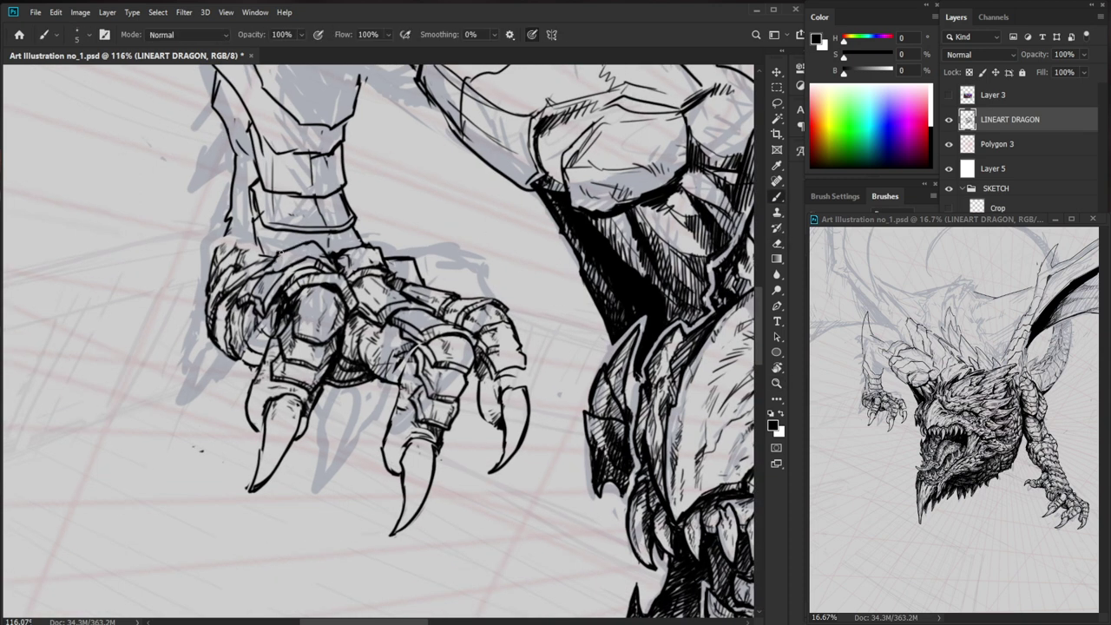
{"action": "key", "text": "e"}
{"action": "key", "text": "b"}
- Ink short contour strokes on the knuckle plates just below the small wrist
{"action": "key", "text": "z"}
{"action": "mouse_move", "coordinate": [397, 165]}
{"action": "left_mouse_down"}
{"action": "mouse_move", "coordinate": [325, 178]}
{"action": "mouse_move", "coordinate": [466, 247]}
{"action": "left_mouse_up"}
{"action": "key", "text": "b"}
{"action": "left_click_drag", "start_coordinate": [397, 286], "coordinate": [422, 299]}
{"action": "mouse_move", "coordinate": [388, 297]}
{"action": "left_mouse_down"}
{"action": "mouse_move", "coordinate": [391, 269]}
{"action": "mouse_move", "coordinate": [468, 286]}
{"action": "mouse_move", "coordinate": [405, 291]}
{"action": "mouse_move", "coordinate": [409, 301]}
{"action": "mouse_move", "coordinate": [382, 317]}
{"action": "left_mouse_up"}
{"action": "key", "text": "ctrl+space"}
{"action": "key", "text": "ctrl+space"}
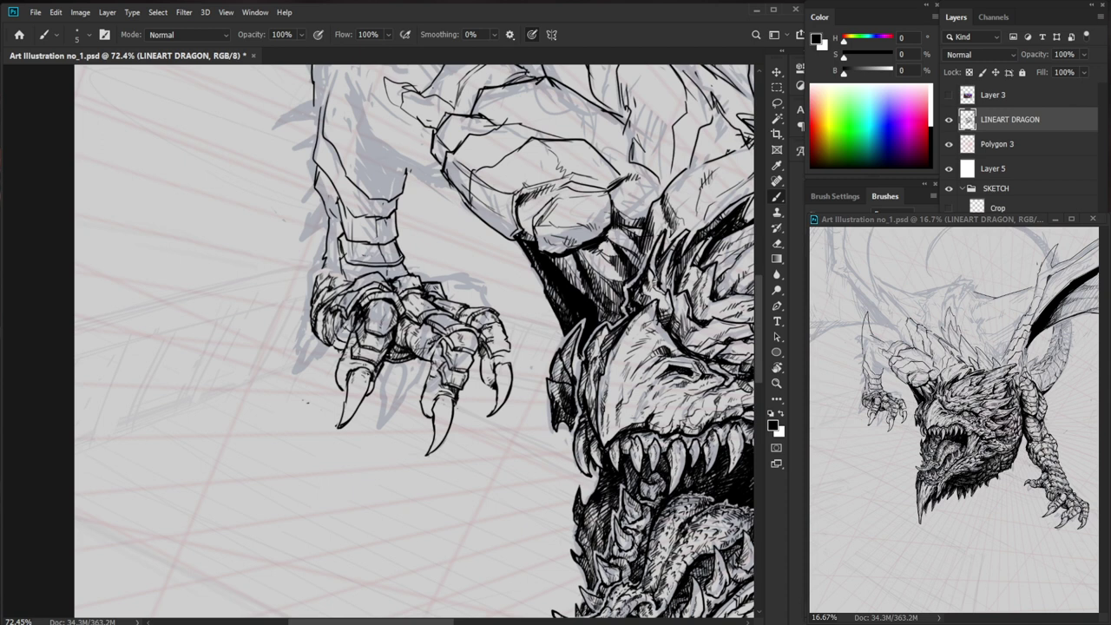
- Ink scale lines along the outer side of the small wrist just above the foot
{"action": "mouse_move", "coordinate": [354, 259]}
{"action": "left_mouse_down"}
{"action": "mouse_move", "coordinate": [401, 259]}
{"action": "mouse_move", "coordinate": [344, 286]}
{"action": "mouse_move", "coordinate": [334, 269]}
{"action": "mouse_move", "coordinate": [338, 289]}
{"action": "left_mouse_up"}
{"action": "key", "text": "e"}
{"action": "key", "text": "b"}
{"action": "mouse_move", "coordinate": [309, 239]}
{"action": "left_mouse_down"}
{"action": "mouse_move", "coordinate": [330, 241]}
{"action": "mouse_move", "coordinate": [302, 282]}
{"action": "mouse_move", "coordinate": [325, 272]}
{"action": "left_mouse_up"}
{"action": "scroll", "coordinate": [371, 284], "scroll_direction": "down", "scroll_amount": 3}
{"action": "scroll", "coordinate": [347, 260], "scroll_direction": "up", "scroll_amount": 3}
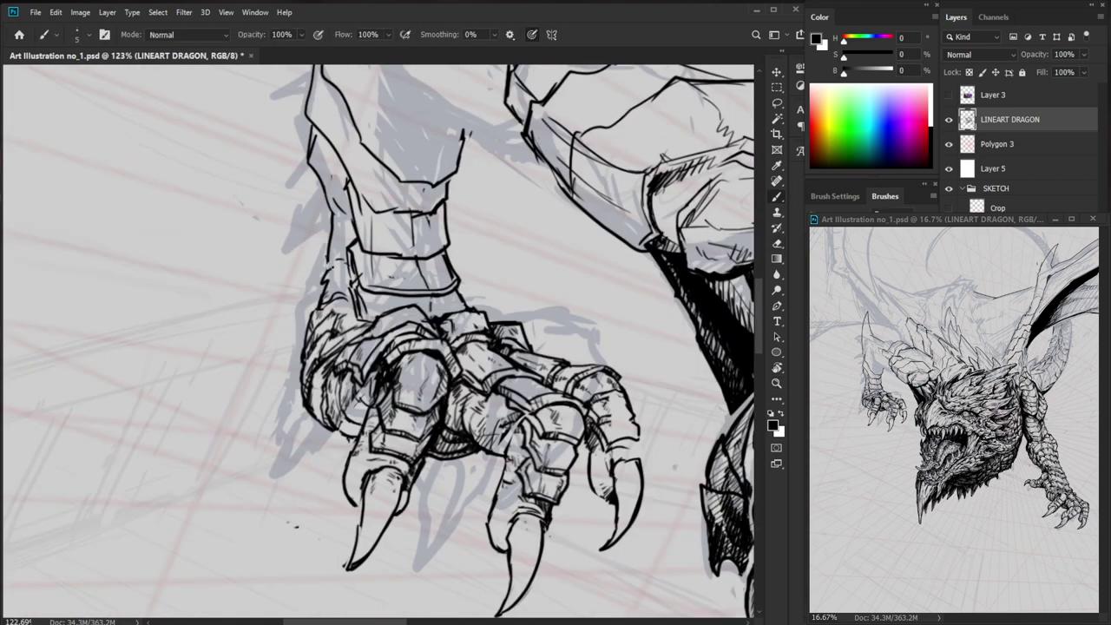
{"action": "mouse_move", "coordinate": [325, 269]}
{"action": "left_mouse_down"}
{"action": "mouse_move", "coordinate": [335, 260]}
{"action": "mouse_move", "coordinate": [261, 285]}
{"action": "left_mouse_up"}
{"action": "key", "text": "z"}
{"action": "left_click_drag", "start_coordinate": [570, 419], "coordinate": [516, 452]}
{"action": "scroll", "coordinate": [307, 288], "scroll_direction": "up", "scroll_amount": 3}
{"action": "key", "text": "b"}
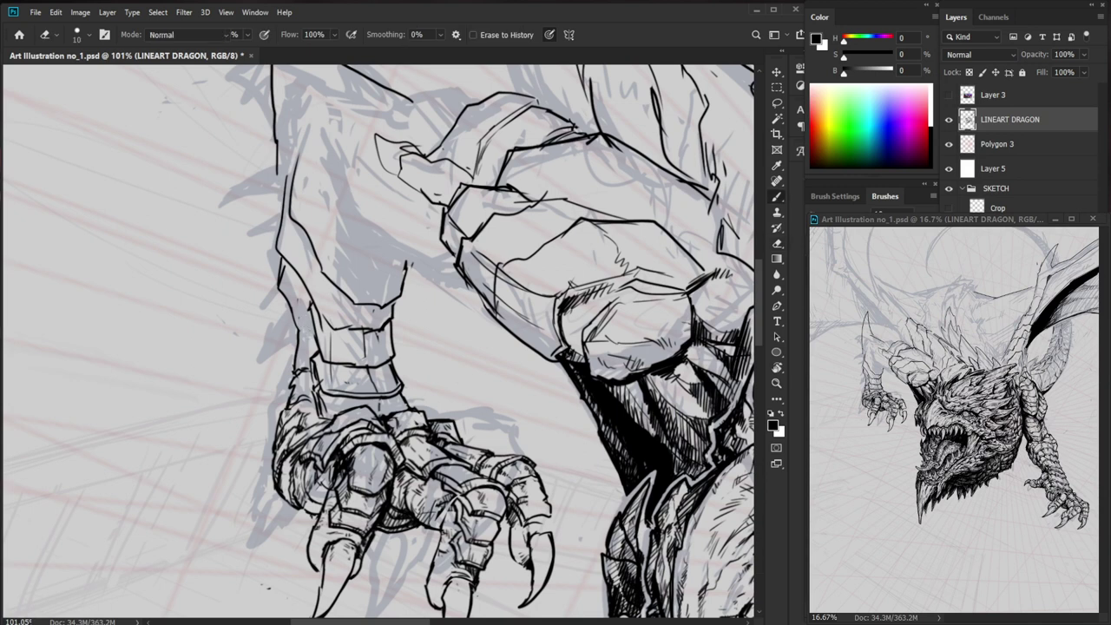
- Build up small overlapping scales along the outer edge of the small forearm, correcting them with the eraser
{"action": "mouse_move", "coordinate": [298, 331]}
{"action": "left_mouse_down"}
{"action": "mouse_move", "coordinate": [314, 335]}
{"action": "mouse_move", "coordinate": [300, 336]}
{"action": "left_mouse_up"}
{"action": "key", "text": "e"}
{"action": "key", "text": "b"}
{"action": "key", "text": "e"}
{"action": "key", "text": "b"}
{"action": "key", "text": "z"}
{"action": "left_click_drag", "start_coordinate": [341, 326], "coordinate": [312, 347]}
{"action": "scroll", "coordinate": [311, 345], "scroll_direction": "down", "scroll_amount": 3}
{"action": "key", "text": "b"}
{"action": "key", "text": "z"}
{"action": "scroll", "coordinate": [319, 294], "scroll_direction": "up", "scroll_amount": 3}
{"action": "key", "text": "b"}
{"action": "mouse_move", "coordinate": [306, 321]}
{"action": "left_mouse_down"}
{"action": "mouse_move", "coordinate": [325, 309]}
{"action": "mouse_move", "coordinate": [308, 337]}
{"action": "mouse_move", "coordinate": [315, 313]}
{"action": "left_mouse_up"}
{"action": "key", "text": "e"}
{"action": "key", "text": "b"}
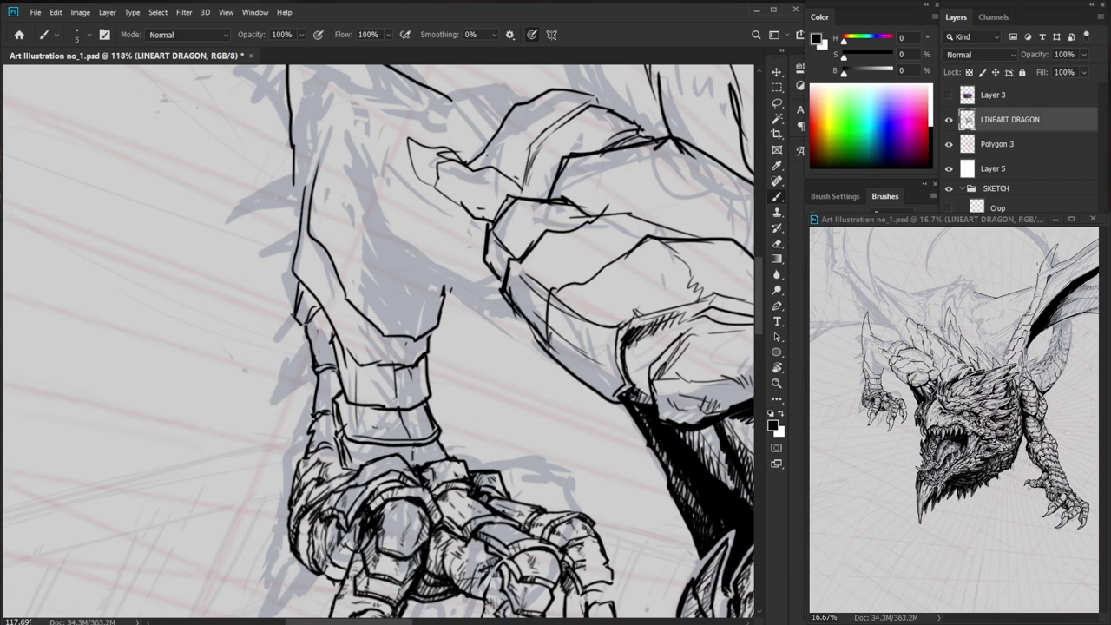
- Ink the pointed spines of the curved back ridge rising behind the dragon's head
{"action": "key", "text": "z"}
{"action": "left_click_drag", "start_coordinate": [378, 295], "coordinate": [261, 295]}
{"action": "key", "text": "b"}
{"action": "mouse_move", "coordinate": [732, 414]}
{"action": "left_mouse_down"}
{"action": "mouse_move", "coordinate": [658, 417]}
{"action": "mouse_move", "coordinate": [635, 431]}
{"action": "left_mouse_up"}
{"action": "key", "text": "z"}
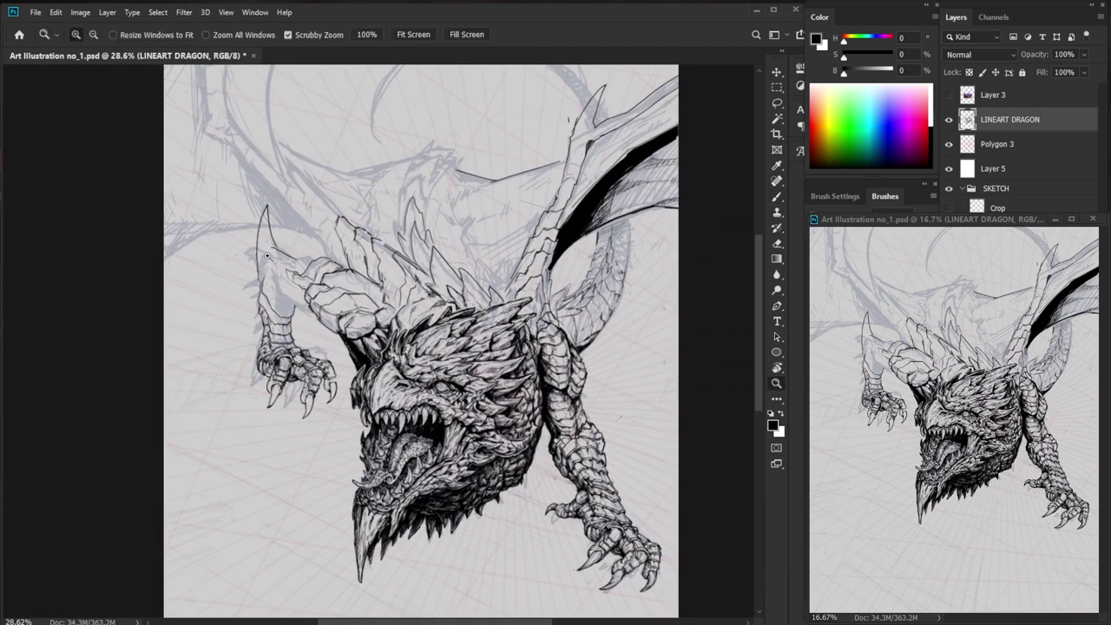
{"action": "scroll", "coordinate": [263, 257], "scroll_direction": "up", "scroll_amount": 3}
{"action": "key", "text": "b"}
{"action": "mouse_move", "coordinate": [248, 347]}
{"action": "left_mouse_down"}
{"action": "mouse_move", "coordinate": [256, 291]}
{"action": "mouse_move", "coordinate": [298, 349]}
{"action": "mouse_move", "coordinate": [380, 391]}
{"action": "left_mouse_up"}
{"action": "mouse_move", "coordinate": [354, 335]}
{"action": "left_mouse_down"}
{"action": "mouse_move", "coordinate": [345, 377]}
{"action": "mouse_move", "coordinate": [348, 348]}
{"action": "mouse_move", "coordinate": [318, 326]}
{"action": "mouse_move", "coordinate": [312, 350]}
{"action": "left_mouse_up"}
{"action": "key", "text": "e"}
{"action": "key", "text": "b"}
{"action": "left_click_drag", "start_coordinate": [314, 346], "coordinate": [245, 346]}
{"action": "left_click_drag", "start_coordinate": [530, 196], "coordinate": [344, 276]}
- Ink the cluster of sharp spines at the upper tip of the back ridge, next to the wing membrane's edge
{"action": "mouse_move", "coordinate": [293, 336]}
{"action": "left_mouse_down"}
{"action": "mouse_move", "coordinate": [292, 279]}
{"action": "mouse_move", "coordinate": [296, 295]}
{"action": "left_mouse_up"}
{"action": "mouse_move", "coordinate": [335, 333]}
{"action": "left_mouse_down"}
{"action": "mouse_move", "coordinate": [299, 297]}
{"action": "mouse_move", "coordinate": [305, 262]}
{"action": "mouse_move", "coordinate": [327, 246]}
{"action": "mouse_move", "coordinate": [325, 278]}
{"action": "mouse_move", "coordinate": [309, 250]}
{"action": "mouse_move", "coordinate": [295, 275]}
{"action": "mouse_move", "coordinate": [302, 257]}
{"action": "mouse_move", "coordinate": [356, 205]}
{"action": "mouse_move", "coordinate": [343, 280]}
{"action": "mouse_move", "coordinate": [325, 234]}
{"action": "mouse_move", "coordinate": [337, 224]}
{"action": "mouse_move", "coordinate": [323, 221]}
{"action": "mouse_move", "coordinate": [332, 213]}
{"action": "mouse_move", "coordinate": [374, 223]}
{"action": "left_mouse_up"}
{"action": "mouse_move", "coordinate": [376, 223]}
{"action": "left_mouse_down"}
{"action": "mouse_move", "coordinate": [363, 236]}
{"action": "mouse_move", "coordinate": [382, 205]}
{"action": "left_mouse_up"}
{"action": "mouse_move", "coordinate": [384, 205]}
{"action": "left_mouse_down"}
{"action": "mouse_move", "coordinate": [368, 224]}
{"action": "mouse_move", "coordinate": [387, 239]}
{"action": "left_mouse_up"}
{"action": "left_click_drag", "start_coordinate": [387, 239], "coordinate": [349, 258]}
{"action": "key", "text": "e"}
{"action": "key", "text": "b"}
{"action": "key", "text": "e"}
{"action": "key", "text": "b"}
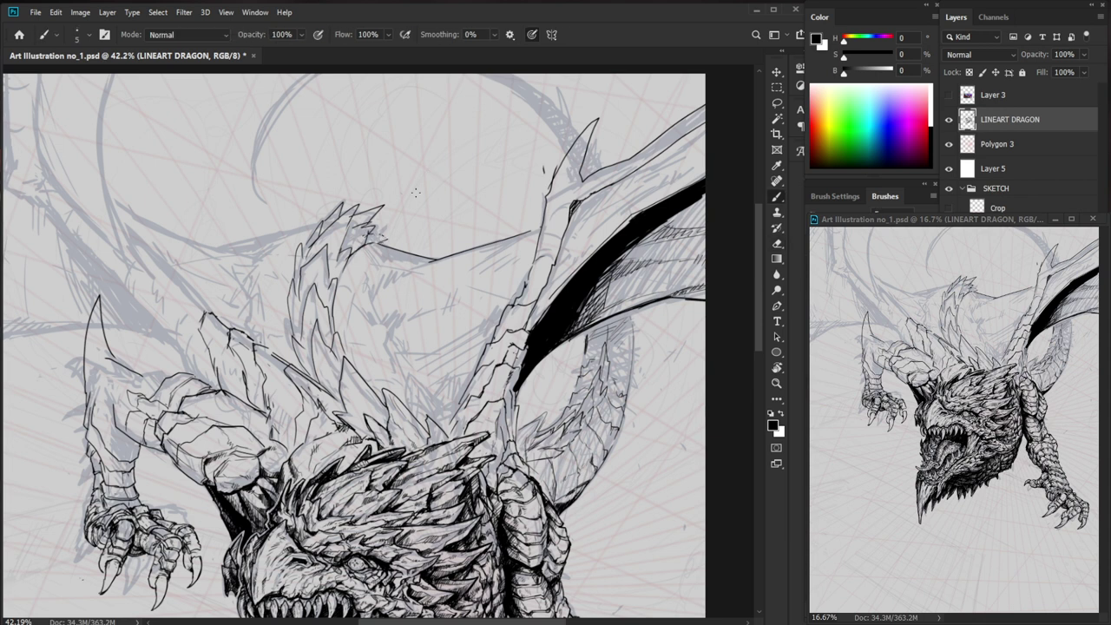
{"action": "left_click_drag", "start_coordinate": [379, 233], "coordinate": [397, 239]}
{"action": "mouse_move", "coordinate": [395, 242]}
{"action": "left_mouse_down"}
{"action": "mouse_move", "coordinate": [378, 247]}
{"action": "mouse_move", "coordinate": [396, 223]}
{"action": "mouse_move", "coordinate": [396, 233]}
{"action": "left_mouse_up"}
{"action": "key", "text": "z"}
{"action": "left_click_drag", "start_coordinate": [390, 230], "coordinate": [304, 230]}
{"action": "key", "text": "b"}
{"action": "key", "text": "z"}
{"action": "mouse_move", "coordinate": [446, 200]}
{"action": "left_mouse_down"}
{"action": "mouse_move", "coordinate": [474, 205]}
{"action": "mouse_move", "coordinate": [422, 250]}
{"action": "left_mouse_up"}
{"action": "key", "text": "z"}
{"action": "left_click_drag", "start_coordinate": [434, 244], "coordinate": [382, 243]}
{"action": "key", "text": "z"}
{"action": "mouse_move", "coordinate": [526, 147]}
{"action": "left_mouse_down"}
{"action": "mouse_move", "coordinate": [549, 140]}
{"action": "mouse_move", "coordinate": [527, 307]}
{"action": "mouse_move", "coordinate": [564, 279]}
{"action": "mouse_move", "coordinate": [425, 290]}
{"action": "mouse_move", "coordinate": [477, 290]}
{"action": "left_mouse_up"}
{"action": "key", "text": "z"}
{"action": "key", "text": "ctrl+z"}
{"action": "left_click_drag", "start_coordinate": [599, 147], "coordinate": [497, 286]}
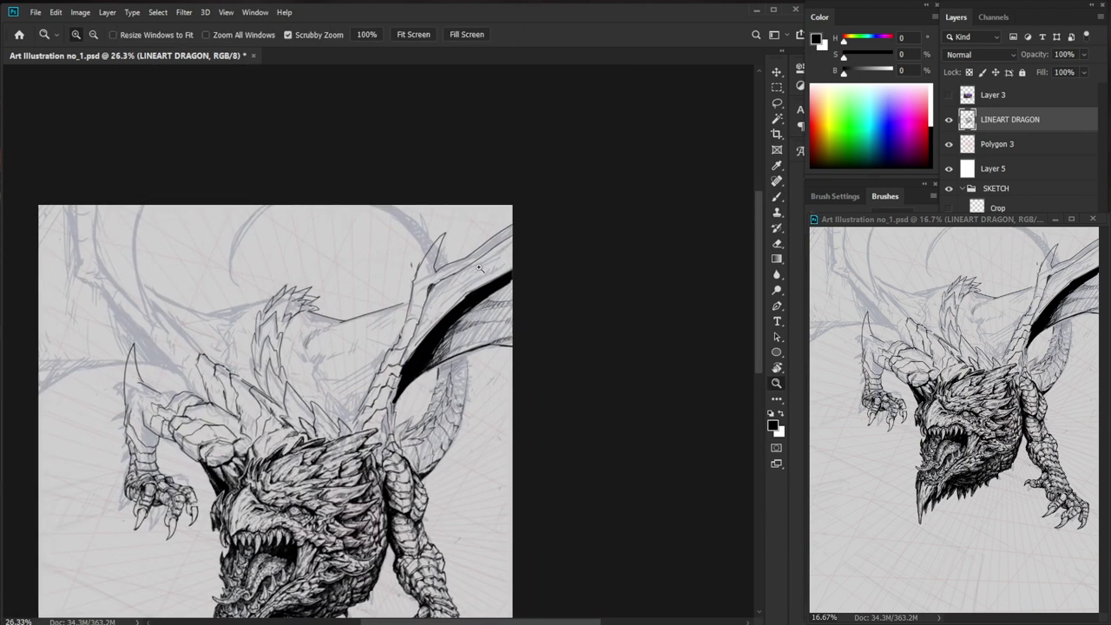
- Ink the inner edge and overlapping scales of the tail's upper section just below the wing
{"action": "left_click_drag", "start_coordinate": [433, 231], "coordinate": [494, 232]}
{"action": "key", "text": "b"}
{"action": "mouse_move", "coordinate": [423, 276]}
{"action": "left_mouse_down"}
{"action": "mouse_move", "coordinate": [410, 252]}
{"action": "mouse_move", "coordinate": [266, 163]}
{"action": "left_mouse_up"}
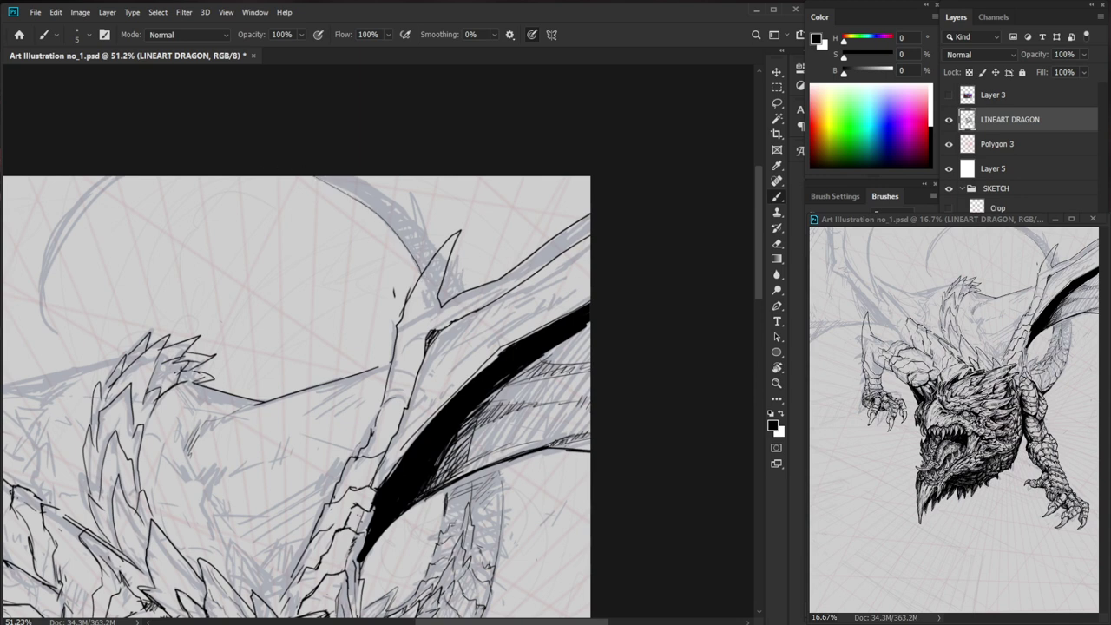
{"action": "mouse_move", "coordinate": [467, 476]}
{"action": "left_mouse_down"}
{"action": "mouse_move", "coordinate": [452, 531]}
{"action": "mouse_move", "coordinate": [518, 405]}
{"action": "left_mouse_up"}
{"action": "key", "text": "e"}
{"action": "key", "text": "b"}
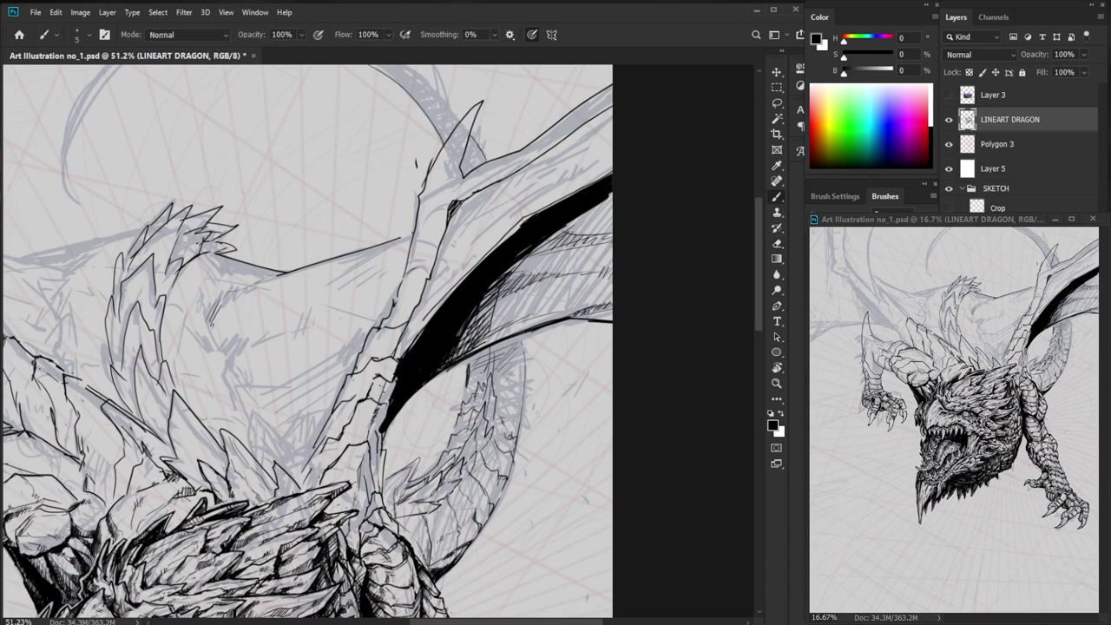
{"action": "mouse_move", "coordinate": [500, 375]}
{"action": "left_mouse_down"}
{"action": "mouse_move", "coordinate": [501, 401]}
{"action": "mouse_move", "coordinate": [492, 350]}
{"action": "mouse_move", "coordinate": [500, 356]}
{"action": "left_mouse_up"}
{"action": "left_click_drag", "start_coordinate": [474, 361], "coordinate": [466, 379]}
{"action": "left_click_drag", "start_coordinate": [476, 367], "coordinate": [468, 381]}
{"action": "left_click_drag", "start_coordinate": [477, 367], "coordinate": [467, 401]}
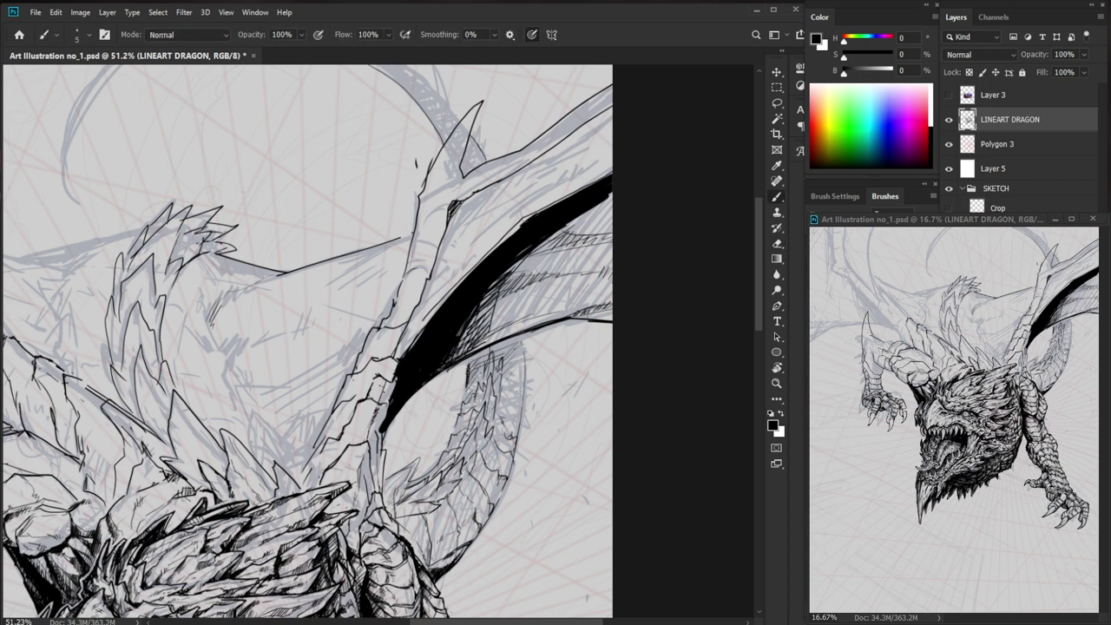
- Ink the tail's outer contour below the wing and add more scale lines inside it, cleaning with the eraser
{"action": "key", "text": "ctrl+0"}
{"action": "left_click_drag", "start_coordinate": [628, 402], "coordinate": [660, 402]}
{"action": "left_click_drag", "start_coordinate": [634, 137], "coordinate": [584, 294]}
{"action": "left_click_drag", "start_coordinate": [578, 294], "coordinate": [608, 294]}
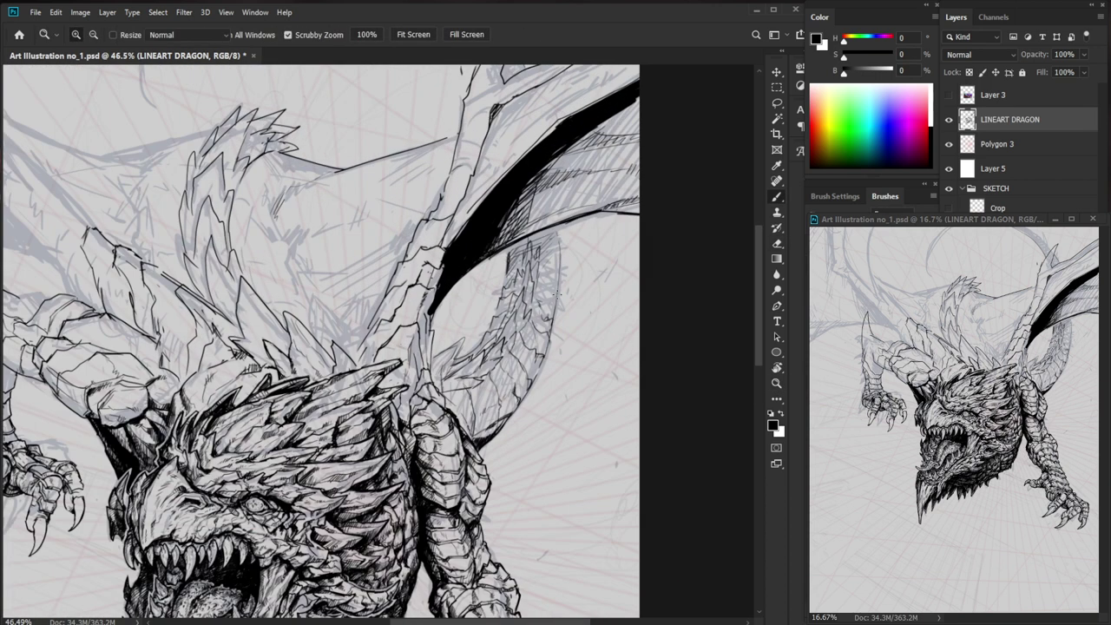
{"action": "key", "text": "b"}
{"action": "key", "text": "e"}
{"action": "key", "text": "b"}
{"action": "key", "text": "e"}
{"action": "key", "text": "b"}
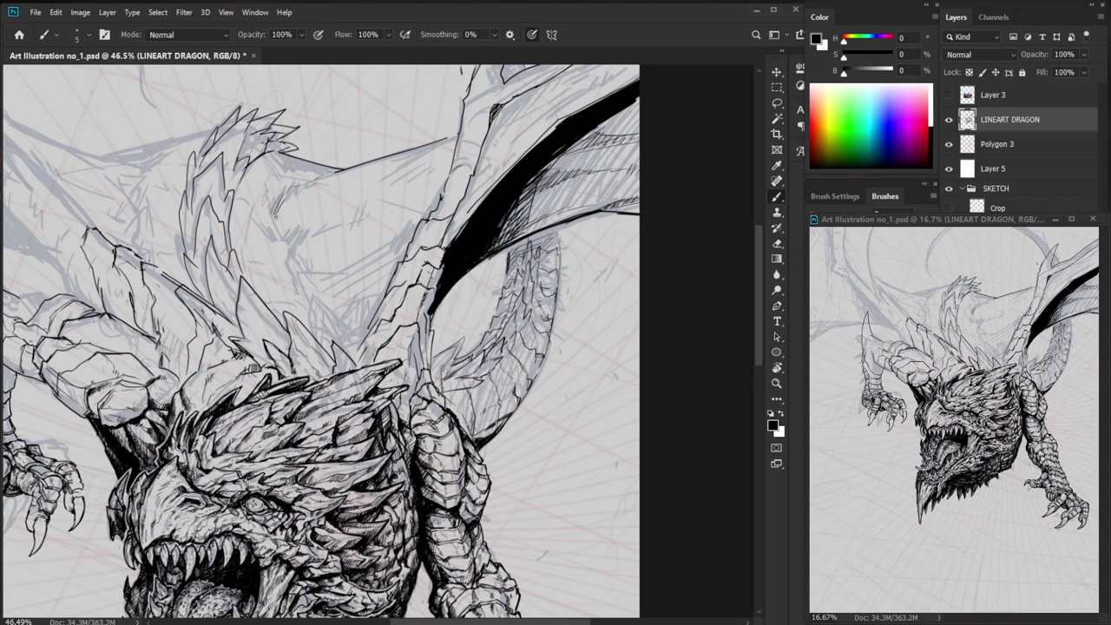
{"action": "mouse_move", "coordinate": [534, 241]}
{"action": "left_mouse_down"}
{"action": "mouse_move", "coordinate": [561, 247]}
{"action": "mouse_move", "coordinate": [554, 290]}
{"action": "left_mouse_up"}
{"action": "left_click_drag", "start_coordinate": [497, 311], "coordinate": [483, 344]}
{"action": "key", "text": "e"}
{"action": "key", "text": "b"}
{"action": "scroll", "coordinate": [658, 406], "scroll_direction": "down", "scroll_amount": 3}
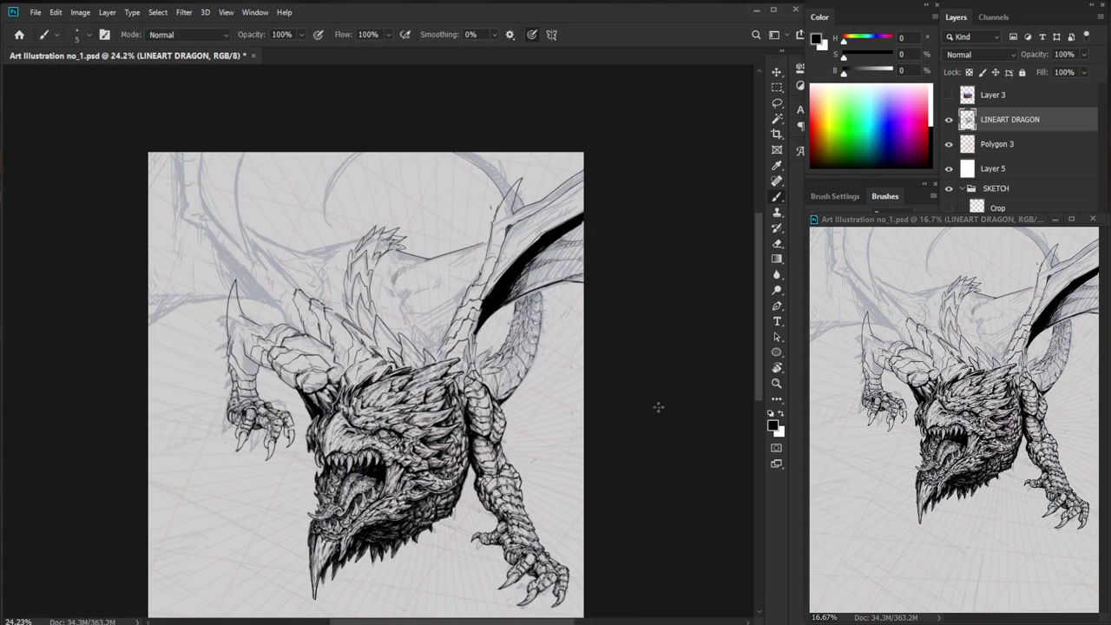
- Add fine scale lines inside the curved tail section below the wing
{"action": "key", "text": "z"}
{"action": "left_click_drag", "start_coordinate": [533, 399], "coordinate": [550, 394]}
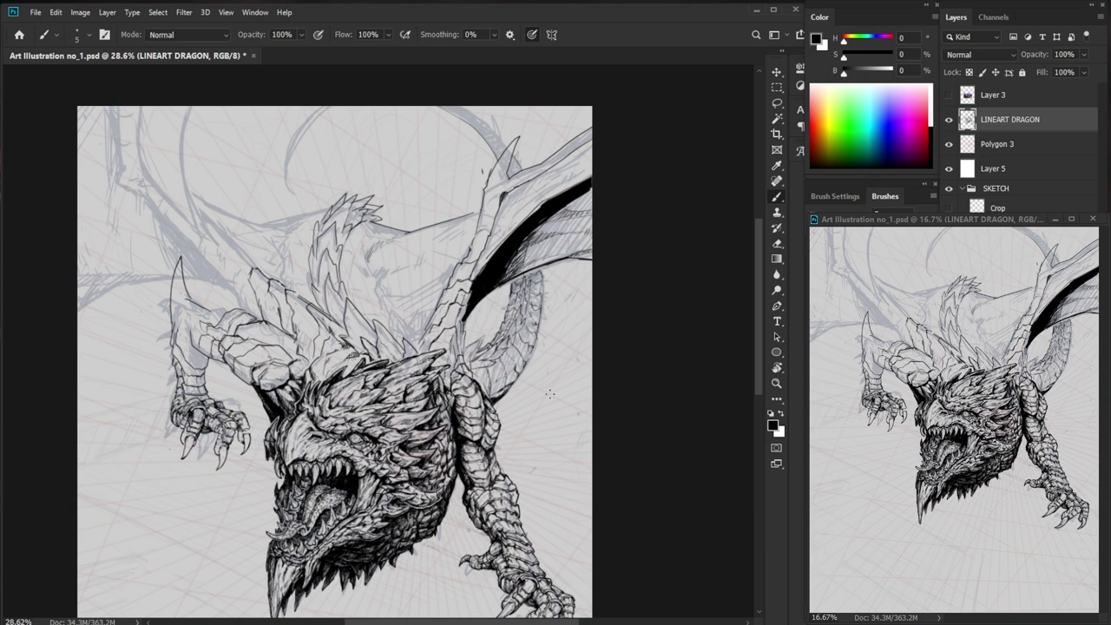
{"action": "left_click_drag", "start_coordinate": [511, 353], "coordinate": [564, 352]}
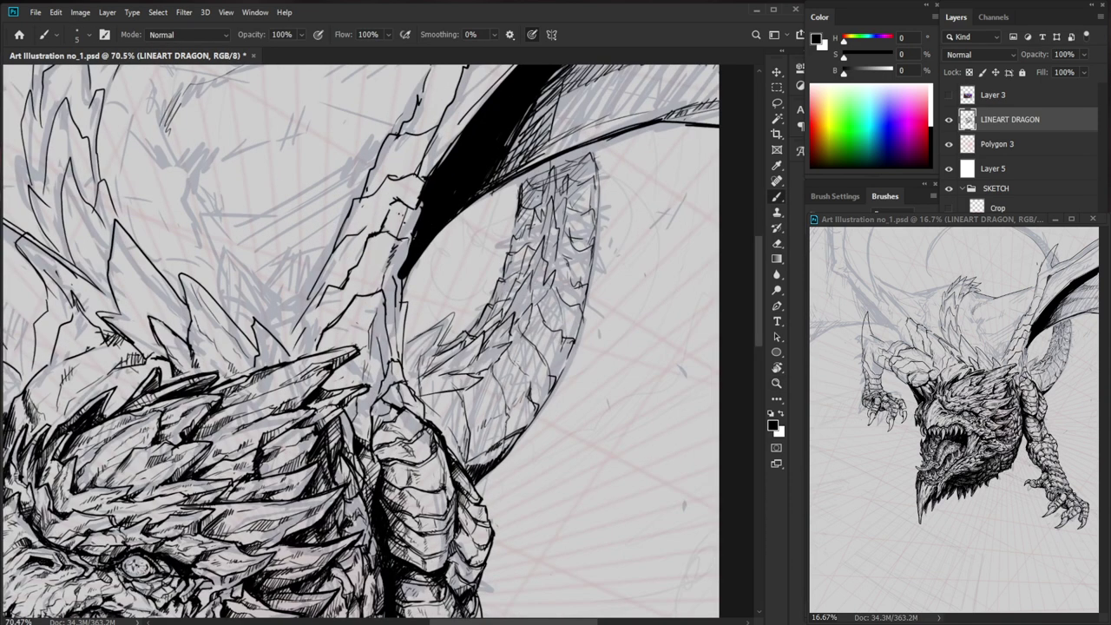
{"action": "left_click_drag", "start_coordinate": [501, 361], "coordinate": [511, 361]}
{"action": "left_click_drag", "start_coordinate": [487, 469], "coordinate": [477, 434]}
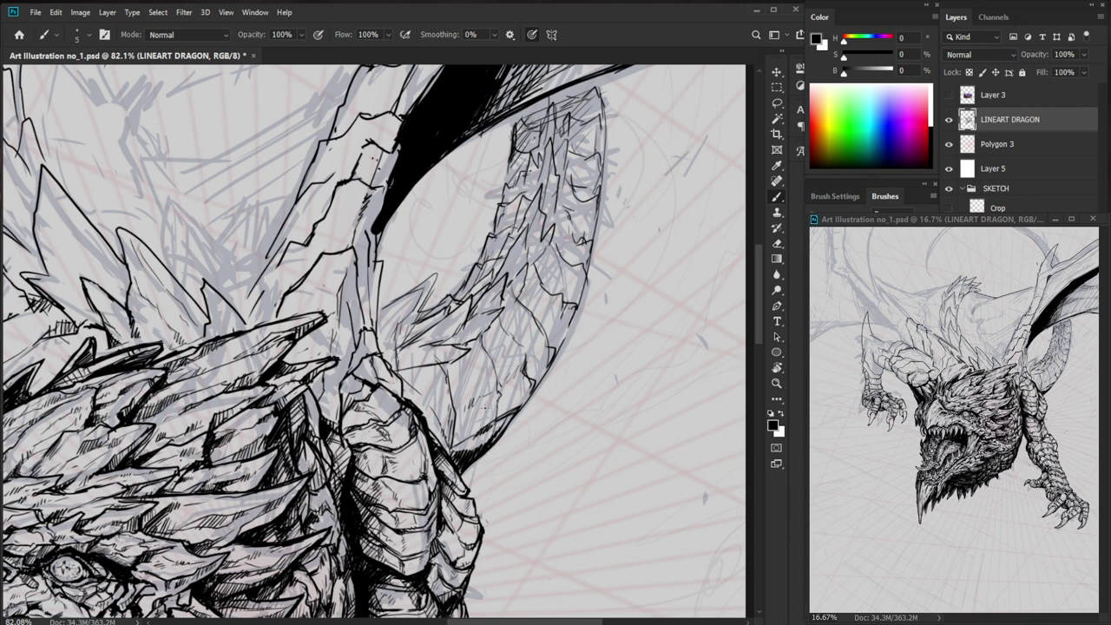
{"action": "key", "text": "z"}
{"action": "mouse_move", "coordinate": [474, 413]}
{"action": "left_mouse_down"}
{"action": "mouse_move", "coordinate": [493, 408]}
{"action": "mouse_move", "coordinate": [500, 430]}
{"action": "left_mouse_up"}
{"action": "key", "text": "b"}
{"action": "left_click_drag", "start_coordinate": [366, 347], "coordinate": [382, 345]}
{"action": "key", "text": "z"}
{"action": "key", "text": "b"}
{"action": "mouse_move", "coordinate": [491, 287]}
{"action": "left_mouse_down"}
{"action": "mouse_move", "coordinate": [408, 287]}
{"action": "mouse_move", "coordinate": [543, 287]}
{"action": "left_mouse_up"}
{"action": "key", "text": "z"}
{"action": "key", "text": "b"}
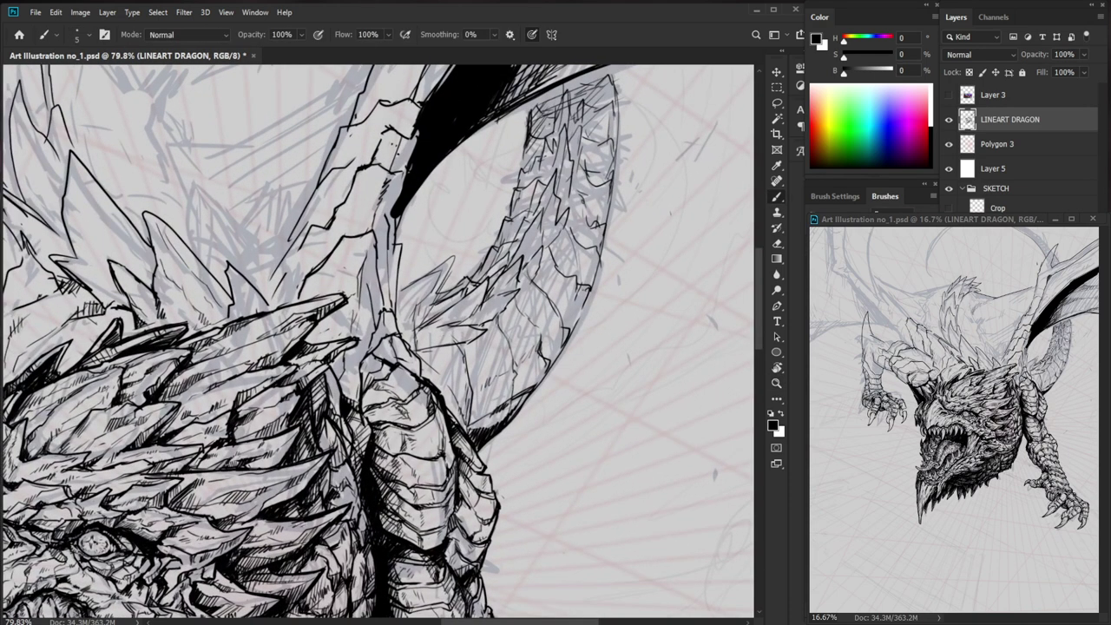
- Refine the small pointed spines on the tail's inner edge beside the wing arm
{"action": "mouse_move", "coordinate": [414, 284]}
{"action": "left_mouse_down"}
{"action": "mouse_move", "coordinate": [426, 277]}
{"action": "mouse_move", "coordinate": [420, 285]}
{"action": "left_mouse_up"}
{"action": "key", "text": "z"}
{"action": "left_click_drag", "start_coordinate": [483, 270], "coordinate": [439, 270]}
{"action": "key", "text": "b"}
{"action": "mouse_move", "coordinate": [498, 428]}
{"action": "left_mouse_down"}
{"action": "mouse_move", "coordinate": [485, 395]}
{"action": "mouse_move", "coordinate": [513, 388]}
{"action": "left_mouse_up"}
{"action": "key", "text": "z"}
{"action": "key", "text": "b"}
{"action": "left_click_drag", "start_coordinate": [434, 290], "coordinate": [448, 329]}
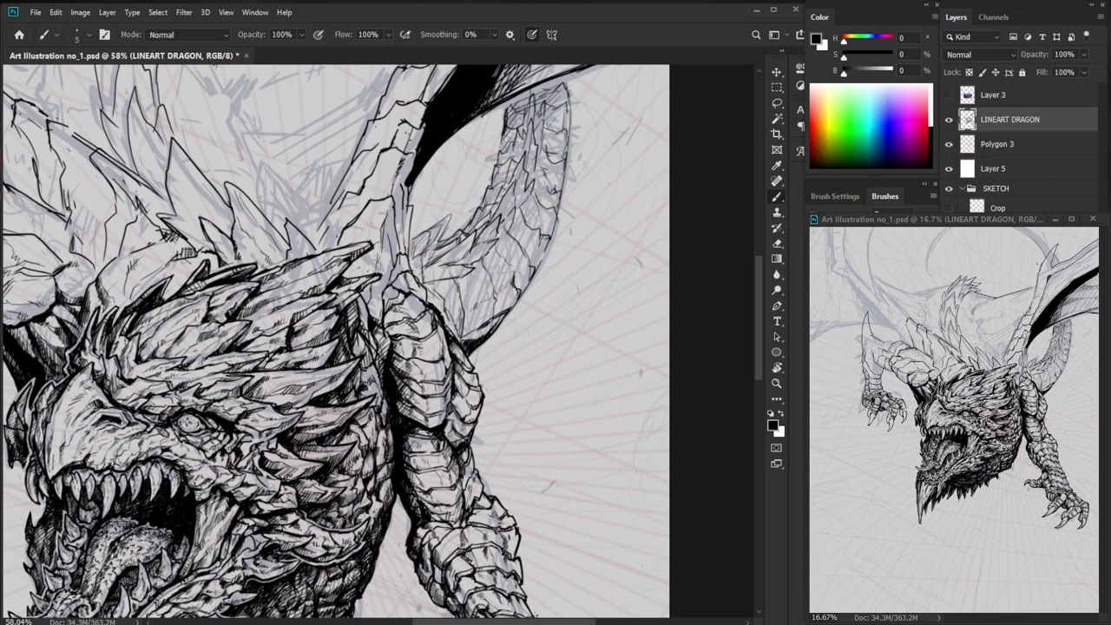
- Clean up the tail's lower end beside the foreleg and start hatching along its underside
{"action": "key", "text": "z"}
{"action": "left_click_drag", "start_coordinate": [508, 308], "coordinate": [447, 308]}
{"action": "key", "text": "b"}
{"action": "left_click_drag", "start_coordinate": [593, 403], "coordinate": [584, 426]}
{"action": "key", "text": "z"}
{"action": "left_click_drag", "start_coordinate": [488, 347], "coordinate": [584, 347]}
{"action": "key", "text": "e"}
{"action": "mouse_move", "coordinate": [431, 371]}
{"action": "left_mouse_down"}
{"action": "mouse_move", "coordinate": [450, 408]}
{"action": "mouse_move", "coordinate": [459, 394]}
{"action": "mouse_move", "coordinate": [440, 383]}
{"action": "mouse_move", "coordinate": [444, 395]}
{"action": "left_mouse_up"}
{"action": "key", "text": "b"}
{"action": "mouse_move", "coordinate": [460, 353]}
{"action": "left_mouse_down"}
{"action": "mouse_move", "coordinate": [451, 394]}
{"action": "mouse_move", "coordinate": [461, 376]}
{"action": "left_mouse_up"}
{"action": "left_click_drag", "start_coordinate": [474, 348], "coordinate": [471, 379]}
{"action": "left_click_drag", "start_coordinate": [489, 348], "coordinate": [481, 384]}
{"action": "mouse_move", "coordinate": [512, 330]}
{"action": "left_mouse_down"}
{"action": "mouse_move", "coordinate": [491, 364]}
{"action": "mouse_move", "coordinate": [506, 357]}
{"action": "left_mouse_up"}
{"action": "key", "text": "z"}
{"action": "mouse_move", "coordinate": [568, 299]}
{"action": "left_mouse_down"}
{"action": "mouse_move", "coordinate": [517, 299]}
{"action": "mouse_move", "coordinate": [599, 293]}
{"action": "left_mouse_up"}
{"action": "key", "text": "z"}
{"action": "key", "text": "e"}
{"action": "left_click_drag", "start_coordinate": [493, 381], "coordinate": [491, 398]}
{"action": "left_click_drag", "start_coordinate": [511, 377], "coordinate": [489, 405]}
{"action": "key", "text": "ctrl+z"}
{"action": "key", "text": "ctrl+z"}
{"action": "key", "text": "ctrl+z"}
- Extend the short hatching strokes up along the tail's lower outer edge, cleaning them with the eraser
{"action": "left_click_drag", "start_coordinate": [506, 379], "coordinate": [497, 408]}
{"action": "mouse_move", "coordinate": [515, 380]}
{"action": "left_mouse_down"}
{"action": "mouse_move", "coordinate": [506, 401]}
{"action": "mouse_move", "coordinate": [513, 394]}
{"action": "left_mouse_up"}
{"action": "mouse_move", "coordinate": [531, 368]}
{"action": "left_mouse_down"}
{"action": "mouse_move", "coordinate": [521, 389]}
{"action": "mouse_move", "coordinate": [533, 378]}
{"action": "left_mouse_up"}
{"action": "mouse_move", "coordinate": [548, 359]}
{"action": "left_mouse_down"}
{"action": "mouse_move", "coordinate": [489, 410]}
{"action": "mouse_move", "coordinate": [515, 390]}
{"action": "left_mouse_up"}
{"action": "key", "text": "b"}
{"action": "key", "text": "e"}
{"action": "left_click_drag", "start_coordinate": [530, 366], "coordinate": [530, 384]}
{"action": "mouse_move", "coordinate": [545, 354]}
{"action": "left_mouse_down"}
{"action": "mouse_move", "coordinate": [536, 378]}
{"action": "mouse_move", "coordinate": [500, 393]}
{"action": "mouse_move", "coordinate": [532, 375]}
{"action": "mouse_move", "coordinate": [555, 339]}
{"action": "mouse_move", "coordinate": [533, 381]}
{"action": "left_mouse_up"}
{"action": "key", "text": "b"}
{"action": "mouse_move", "coordinate": [533, 380]}
{"action": "left_mouse_down"}
{"action": "mouse_move", "coordinate": [493, 410]}
{"action": "mouse_move", "coordinate": [461, 408]}
{"action": "left_mouse_up"}
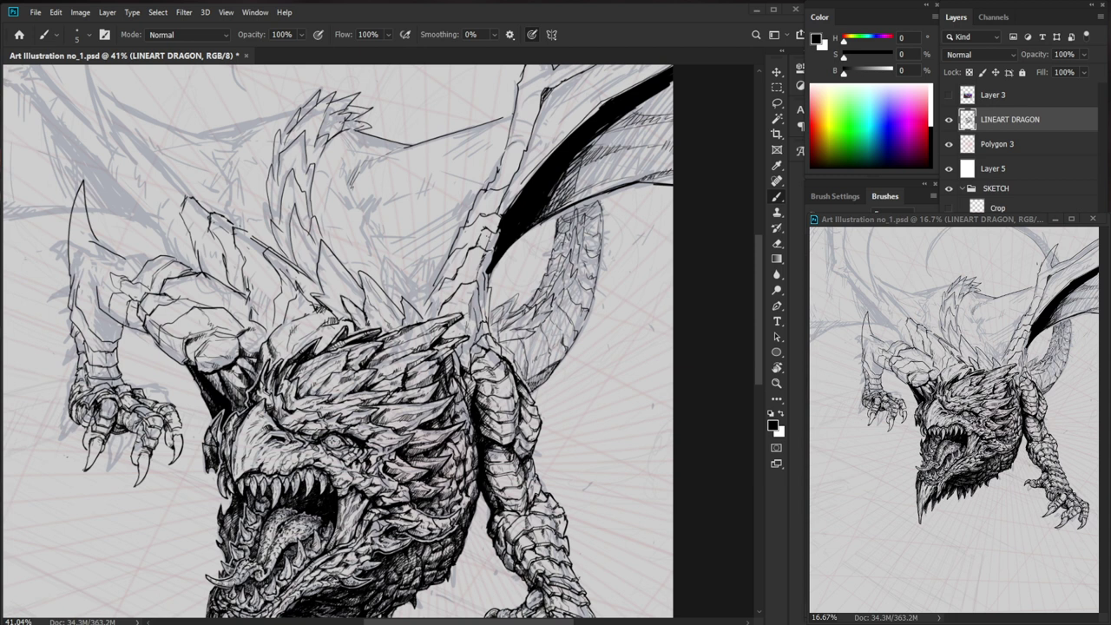
- Examine the overall dragon line art from the back ridge and head down to the claws
{"action": "key", "text": "ctrl+space"}
{"action": "left_click_drag", "start_coordinate": [473, 326], "coordinate": [560, 325]}
{"action": "key", "text": "ctrl+space"}
{"action": "left_click_drag", "start_coordinate": [447, 347], "coordinate": [365, 347]}
{"action": "key", "text": "space"}
{"action": "left_click_drag", "start_coordinate": [506, 529], "coordinate": [518, 438]}
{"action": "key", "text": "ctrl+space"}
{"action": "left_click_drag", "start_coordinate": [554, 319], "coordinate": [532, 319]}
{"action": "key", "text": "space"}
{"action": "left_click_drag", "start_coordinate": [493, 462], "coordinate": [501, 406]}
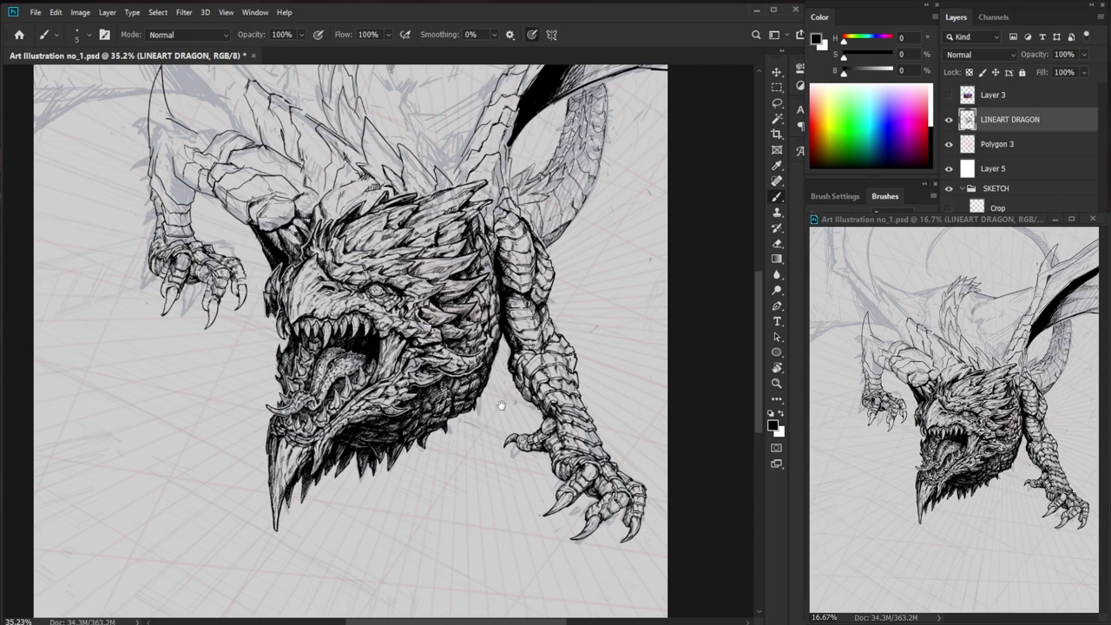
{"action": "left_click_drag", "start_coordinate": [501, 406], "coordinate": [489, 453]}
- Ink and hatch the bases of the small spines directly behind the dragon's head crest
{"action": "key", "text": "ctrl+space"}
{"action": "left_click_drag", "start_coordinate": [476, 233], "coordinate": [596, 233]}
{"action": "left_click_drag", "start_coordinate": [334, 249], "coordinate": [462, 217]}
{"action": "key", "text": "e"}
{"action": "key", "text": "b"}
{"action": "mouse_move", "coordinate": [285, 183]}
{"action": "left_mouse_down"}
{"action": "mouse_move", "coordinate": [318, 235]}
{"action": "mouse_move", "coordinate": [300, 245]}
{"action": "left_mouse_up"}
{"action": "key", "text": "ctrl+space"}
{"action": "left_click_drag", "start_coordinate": [373, 227], "coordinate": [260, 228]}
{"action": "left_click_drag", "start_coordinate": [335, 221], "coordinate": [447, 221]}
{"action": "key", "text": "e"}
{"action": "left_click_drag", "start_coordinate": [354, 267], "coordinate": [342, 272]}
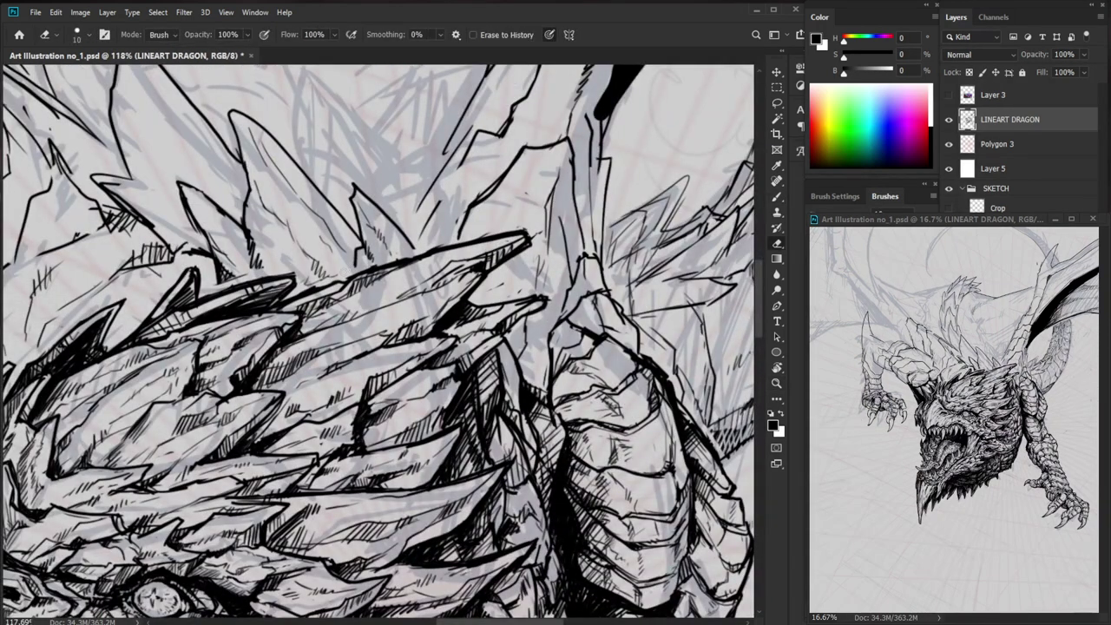
{"action": "key", "text": "b"}
{"action": "mouse_move", "coordinate": [355, 268]}
{"action": "left_mouse_down"}
{"action": "mouse_move", "coordinate": [338, 259]}
{"action": "mouse_move", "coordinate": [345, 250]}
{"action": "mouse_move", "coordinate": [325, 264]}
{"action": "mouse_move", "coordinate": [321, 285]}
{"action": "left_mouse_up"}
{"action": "scroll", "coordinate": [347, 252], "scroll_direction": "up", "scroll_amount": 2}
{"action": "mouse_move", "coordinate": [349, 231]}
{"action": "left_mouse_down"}
{"action": "mouse_move", "coordinate": [331, 261]}
{"action": "mouse_move", "coordinate": [353, 270]}
{"action": "mouse_move", "coordinate": [342, 248]}
{"action": "left_mouse_up"}
{"action": "left_click_drag", "start_coordinate": [310, 180], "coordinate": [301, 187]}
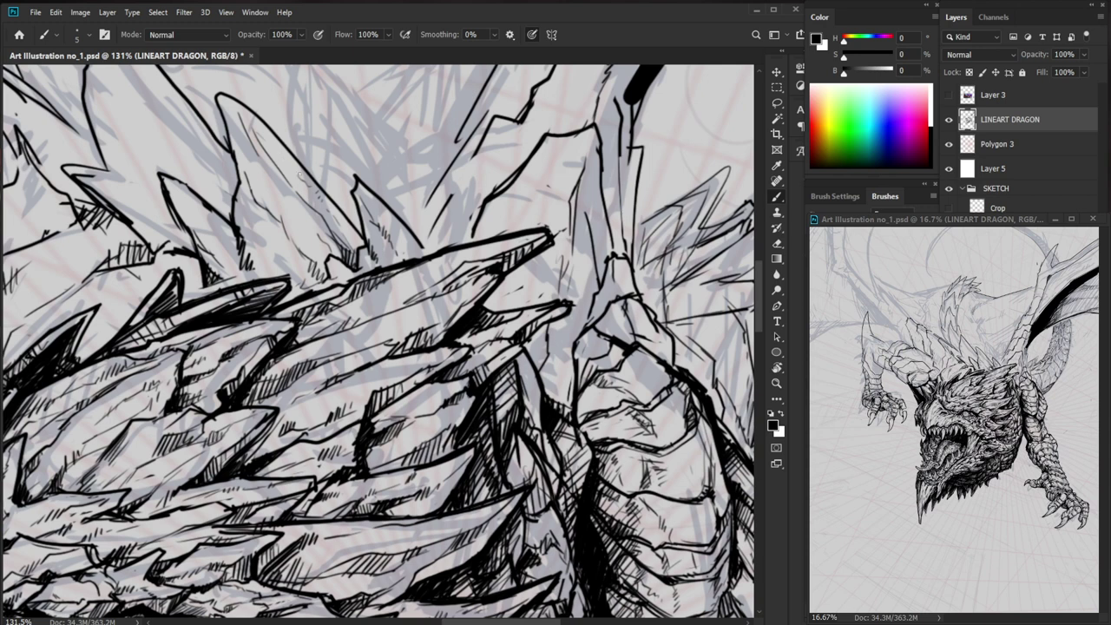
- Clean the inner contour of the tall spine behind the head and add fine texture strokes to it
{"action": "key", "text": "e"}
{"action": "left_click_drag", "start_coordinate": [241, 116], "coordinate": [302, 212]}
{"action": "key", "text": "b"}
{"action": "left_click_drag", "start_coordinate": [287, 183], "coordinate": [304, 211]}
{"action": "left_click_drag", "start_coordinate": [408, 220], "coordinate": [379, 256]}
{"action": "left_click_drag", "start_coordinate": [569, 404], "coordinate": [469, 405]}
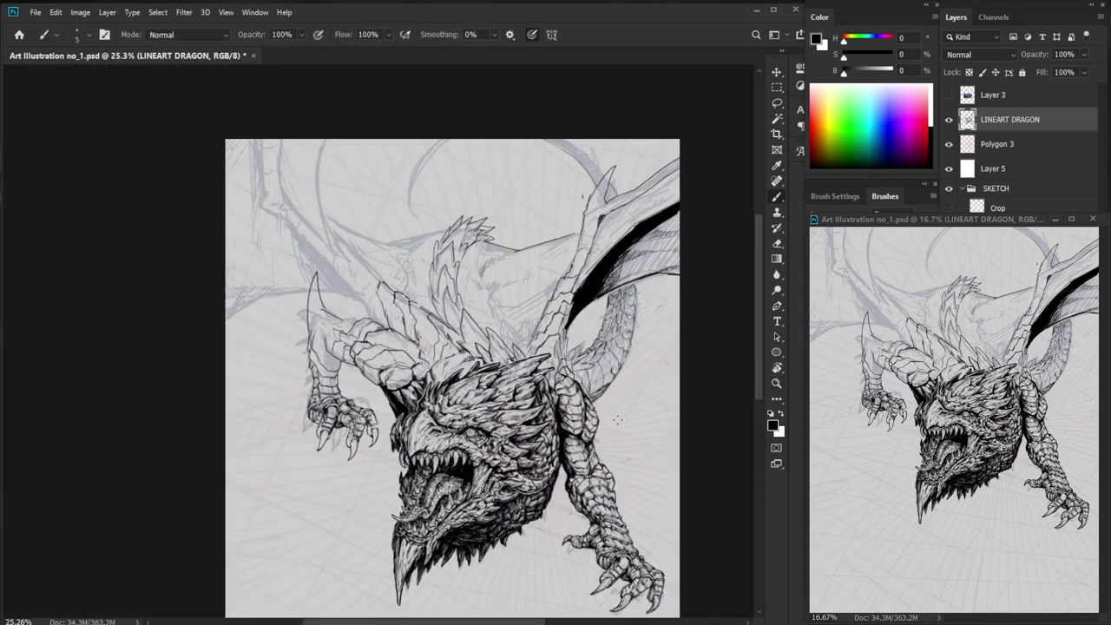
- Reinforce the line where the wing arm meets the top of the large foreleg
{"action": "left_click_drag", "start_coordinate": [618, 421], "coordinate": [694, 420]}
{"action": "left_click_drag", "start_coordinate": [558, 409], "coordinate": [561, 363]}
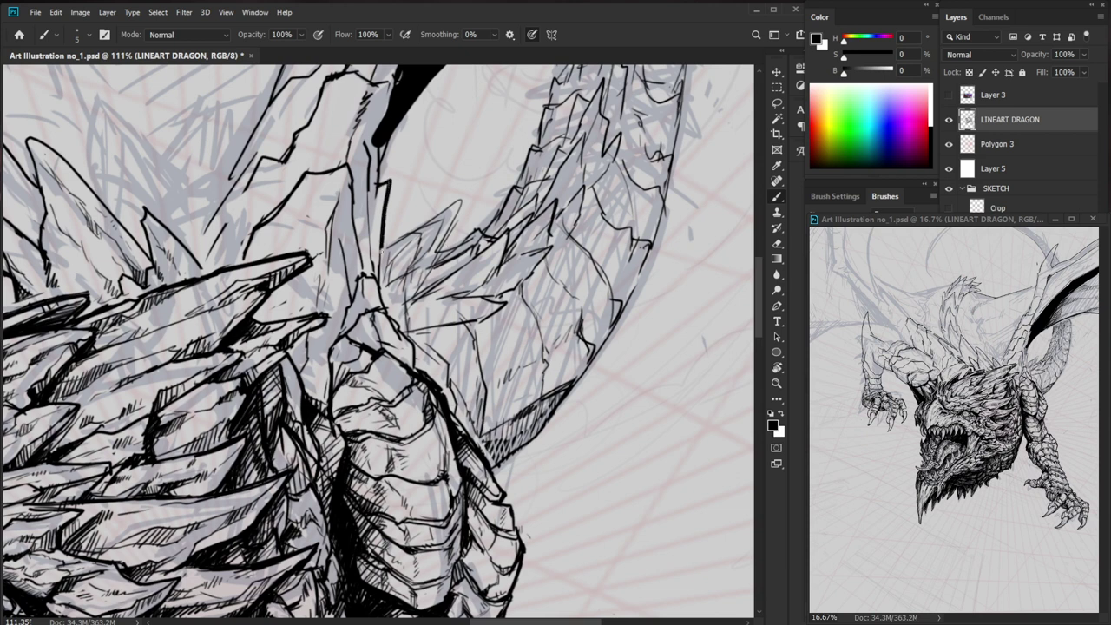
{"action": "key", "text": "e"}
{"action": "key", "text": "b"}
{"action": "left_click_drag", "start_coordinate": [389, 306], "coordinate": [429, 377]}
{"action": "key", "text": "e"}
{"action": "key", "text": "b"}
{"action": "key", "text": "z"}
{"action": "left_click_drag", "start_coordinate": [473, 365], "coordinate": [411, 367]}
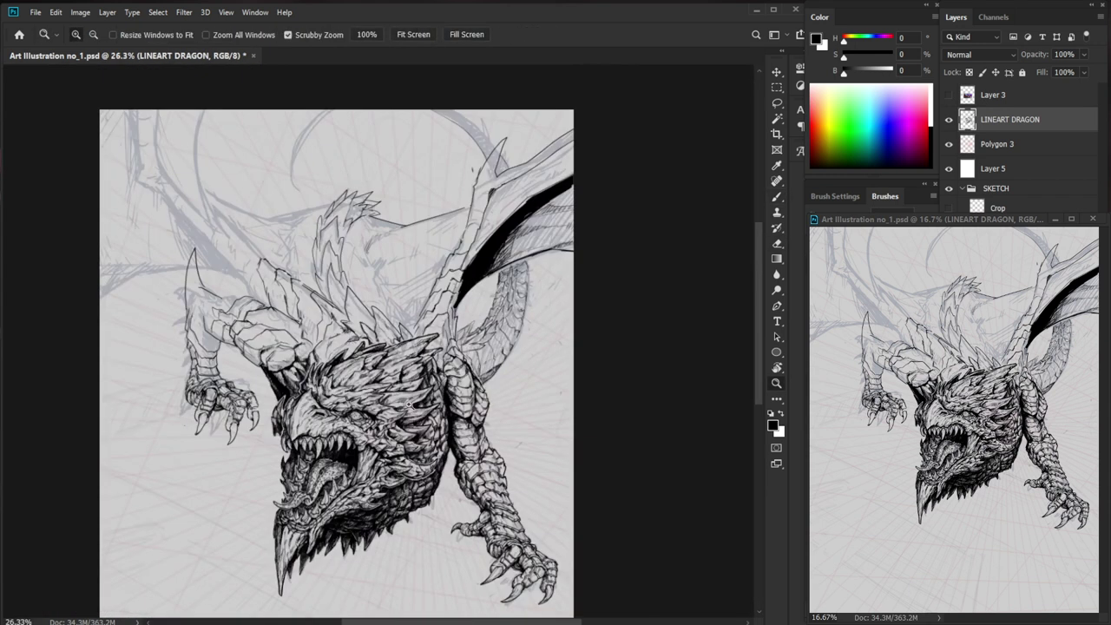
- Add contour strokes to the upper shoulder scales of the large foreleg
{"action": "left_click_drag", "start_coordinate": [481, 358], "coordinate": [565, 359]}
{"action": "key", "text": "b"}
{"action": "left_click_drag", "start_coordinate": [412, 385], "coordinate": [414, 409]}
{"action": "left_click_drag", "start_coordinate": [414, 396], "coordinate": [434, 459]}
{"action": "key", "text": "e"}
{"action": "key", "text": "b"}
{"action": "left_click_drag", "start_coordinate": [432, 450], "coordinate": [436, 461]}
{"action": "key", "text": "z"}
{"action": "key", "text": "b"}
{"action": "mouse_move", "coordinate": [518, 400]}
{"action": "left_mouse_down"}
{"action": "mouse_move", "coordinate": [475, 399]}
{"action": "mouse_move", "coordinate": [531, 401]}
{"action": "left_mouse_up"}
{"action": "key", "text": "z"}
{"action": "key", "text": "b"}
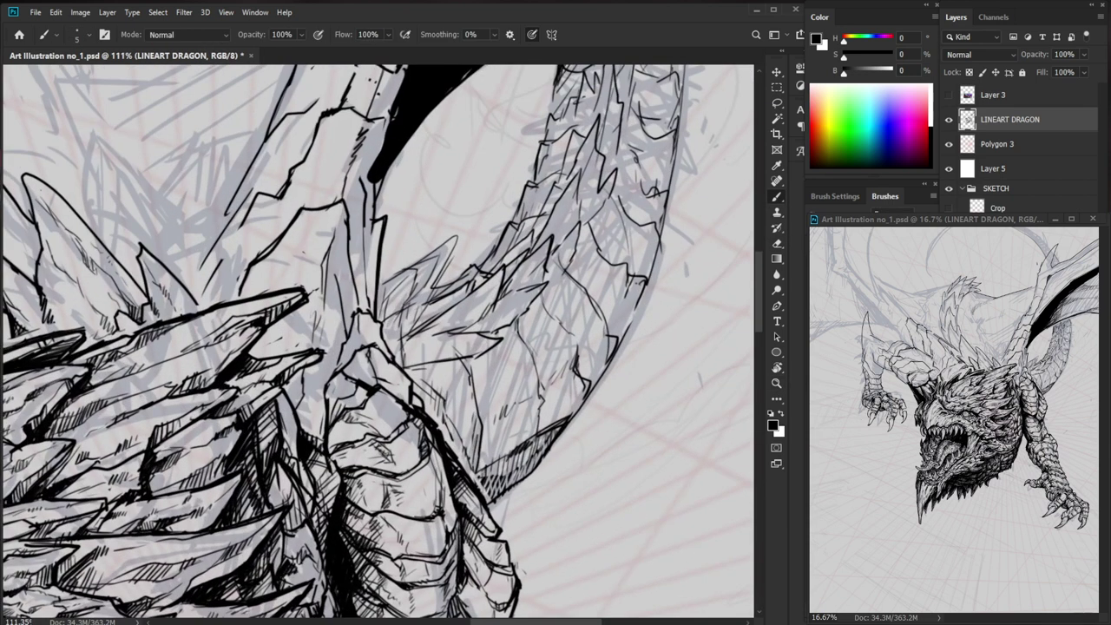
- Erase rough marks on the foreleg's top scale and redraw its edge with short ink strokes
{"action": "key", "text": "e"}
{"action": "left_click_drag", "start_coordinate": [383, 380], "coordinate": [401, 392]}
{"action": "key", "text": "b"}
{"action": "mouse_move", "coordinate": [399, 393]}
{"action": "left_mouse_down"}
{"action": "mouse_move", "coordinate": [409, 401]}
{"action": "mouse_move", "coordinate": [368, 385]}
{"action": "mouse_move", "coordinate": [398, 396]}
{"action": "mouse_move", "coordinate": [388, 397]}
{"action": "left_mouse_up"}
{"action": "mouse_move", "coordinate": [388, 395]}
{"action": "left_mouse_down"}
{"action": "mouse_move", "coordinate": [402, 404]}
{"action": "mouse_move", "coordinate": [382, 417]}
{"action": "left_mouse_up"}
{"action": "left_click_drag", "start_coordinate": [378, 416], "coordinate": [385, 425]}
{"action": "key", "text": "e"}
{"action": "key", "text": "b"}
- Examine the inking around the tail and foreleg, hiding and showing the LINEART DRAGON layer to compare with the sketch
{"action": "key", "text": "ctrl+space"}
{"action": "mouse_move", "coordinate": [386, 435]}
{"action": "left_mouse_down"}
{"action": "mouse_move", "coordinate": [420, 436]}
{"action": "mouse_move", "coordinate": [354, 450]}
{"action": "left_mouse_up"}
{"action": "key", "text": "ctrl+space"}
{"action": "left_click_drag", "start_coordinate": [473, 438], "coordinate": [453, 546]}
{"action": "key", "text": "ctrl+space"}
{"action": "left_click_drag", "start_coordinate": [395, 302], "coordinate": [443, 302]}
{"action": "key", "text": "space"}
{"action": "left_click_drag", "start_coordinate": [632, 415], "coordinate": [570, 476]}
{"action": "key", "text": "ctrl+space"}
{"action": "left_click_drag", "start_coordinate": [534, 259], "coordinate": [582, 259]}
{"action": "left_click_drag", "start_coordinate": [481, 341], "coordinate": [462, 343]}
{"action": "left_click_drag", "start_coordinate": [522, 326], "coordinate": [538, 325]}
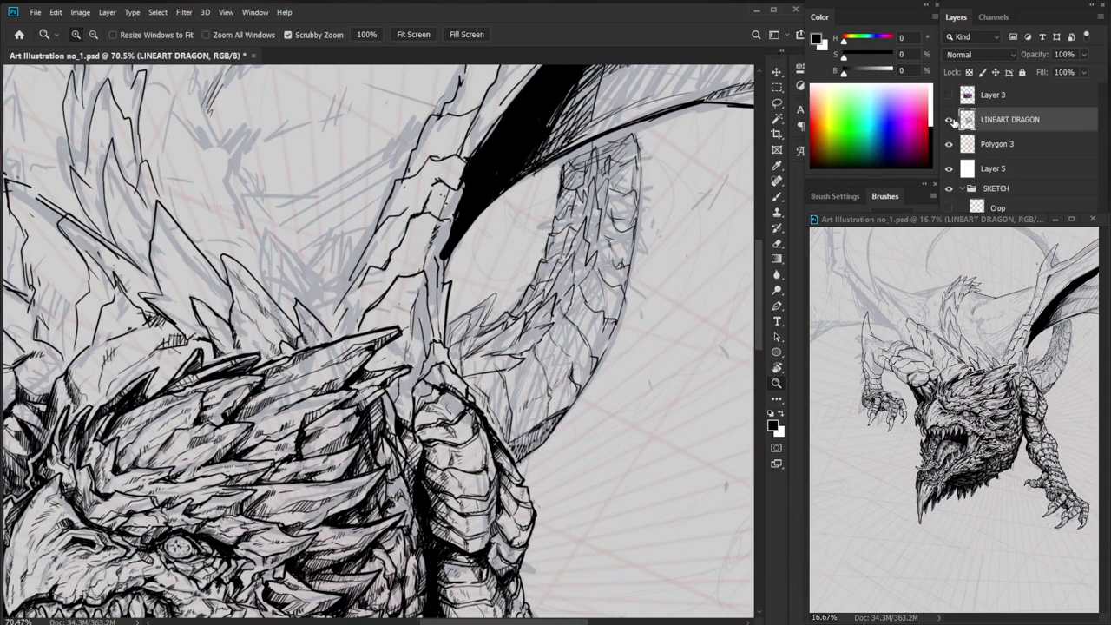
{"action": "left_click", "coordinate": [949, 120]}
{"action": "left_click", "coordinate": [949, 120]}
{"action": "key", "text": "ctrl+1"}
{"action": "key", "text": "b"}
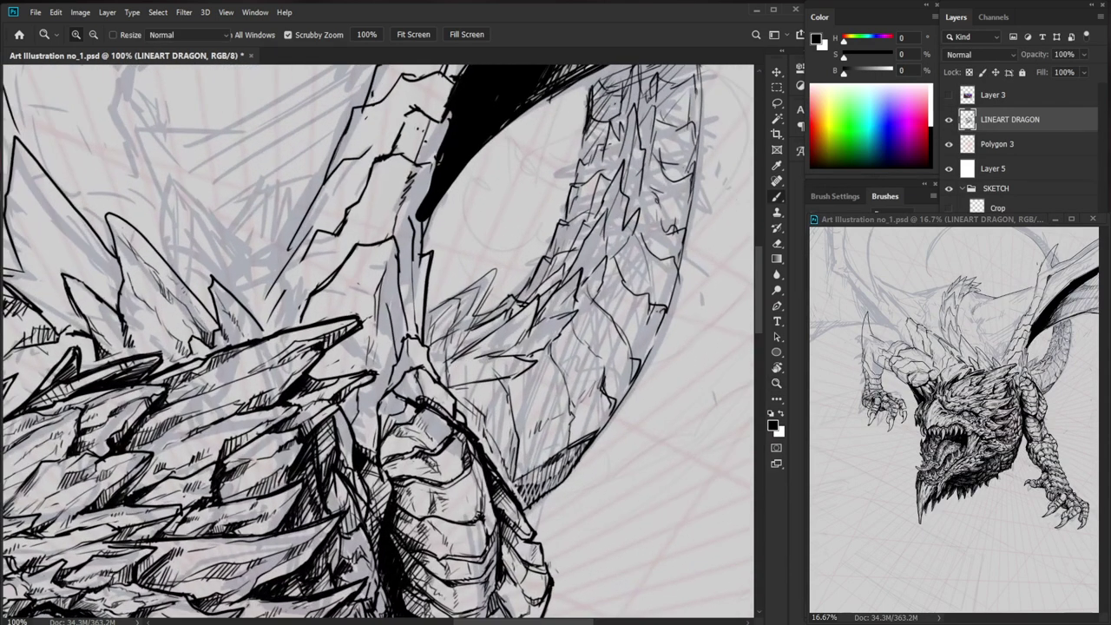
- Clean up the lines of the small tail spines next to the wing arm with the eraser
{"action": "key", "text": "e"}
{"action": "mouse_move", "coordinate": [446, 375]}
{"action": "left_mouse_down"}
{"action": "mouse_move", "coordinate": [460, 391]}
{"action": "mouse_move", "coordinate": [481, 370]}
{"action": "mouse_move", "coordinate": [477, 395]}
{"action": "mouse_move", "coordinate": [474, 372]}
{"action": "mouse_move", "coordinate": [452, 359]}
{"action": "left_mouse_up"}
{"action": "key", "text": "b"}
{"action": "key", "text": "e"}
{"action": "key", "text": "b"}
{"action": "key", "text": "e"}
{"action": "left_click_drag", "start_coordinate": [528, 328], "coordinate": [460, 332]}
{"action": "mouse_move", "coordinate": [491, 253]}
{"action": "left_mouse_down"}
{"action": "mouse_move", "coordinate": [486, 329]}
{"action": "mouse_move", "coordinate": [505, 328]}
{"action": "left_mouse_up"}
{"action": "key", "text": "b"}
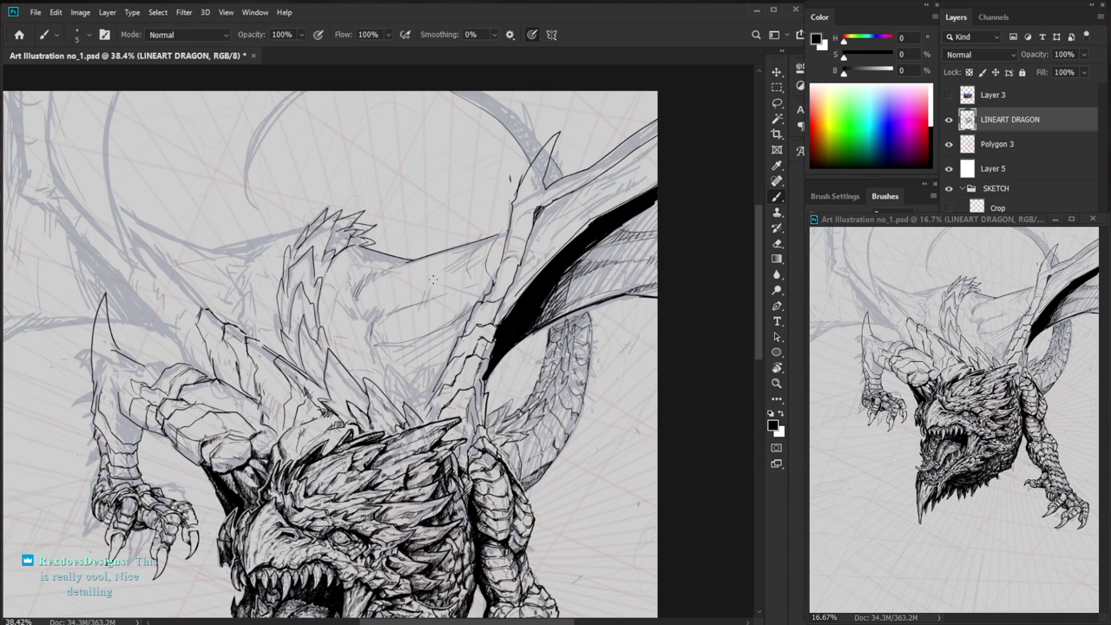
- Refine the overlapping plates along the middle of the curved back ridge with short ink strokes and erasing
{"action": "left_click_drag", "start_coordinate": [413, 288], "coordinate": [367, 304]}
{"action": "scroll", "coordinate": [307, 296], "scroll_direction": "up", "scroll_amount": 5}
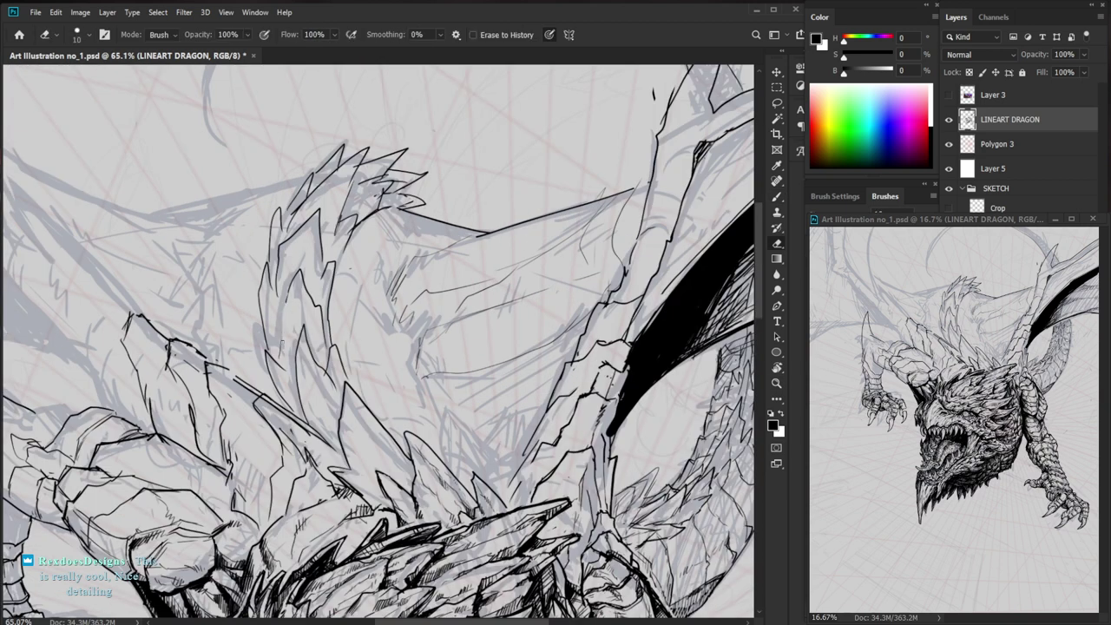
{"action": "mouse_move", "coordinate": [283, 314]}
{"action": "left_mouse_down"}
{"action": "mouse_move", "coordinate": [275, 294]}
{"action": "mouse_move", "coordinate": [327, 296]}
{"action": "mouse_move", "coordinate": [329, 340]}
{"action": "mouse_move", "coordinate": [335, 290]}
{"action": "mouse_move", "coordinate": [336, 327]}
{"action": "mouse_move", "coordinate": [329, 307]}
{"action": "mouse_move", "coordinate": [324, 338]}
{"action": "left_mouse_up"}
{"action": "key", "text": "e"}
{"action": "key", "text": "b"}
{"action": "key", "text": "e"}
{"action": "key", "text": "b"}
{"action": "left_click_drag", "start_coordinate": [312, 303], "coordinate": [328, 294]}
{"action": "key", "text": "z"}
{"action": "mouse_move", "coordinate": [395, 281]}
{"action": "left_mouse_down"}
{"action": "mouse_move", "coordinate": [334, 281]}
{"action": "mouse_move", "coordinate": [439, 283]}
{"action": "left_mouse_up"}
{"action": "key", "text": "e"}
{"action": "key", "text": "z"}
{"action": "key", "text": "e"}
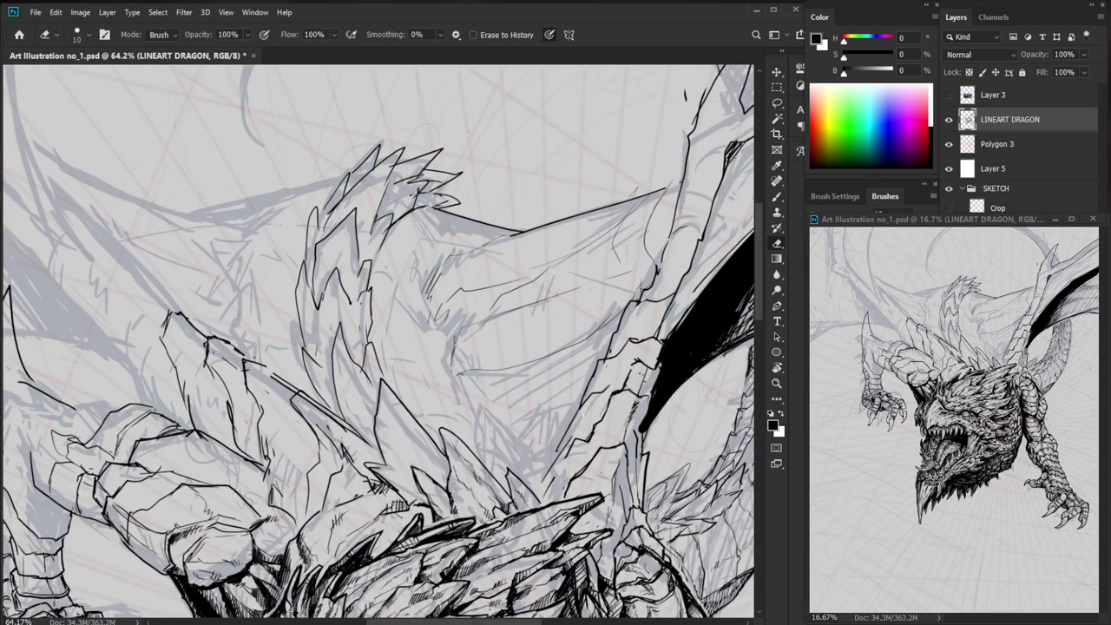
{"action": "key", "text": "b"}
{"action": "mouse_move", "coordinate": [360, 301]}
{"action": "left_mouse_down"}
{"action": "mouse_move", "coordinate": [352, 311]}
{"action": "mouse_move", "coordinate": [348, 297]}
{"action": "left_mouse_up"}
{"action": "key", "text": "z"}
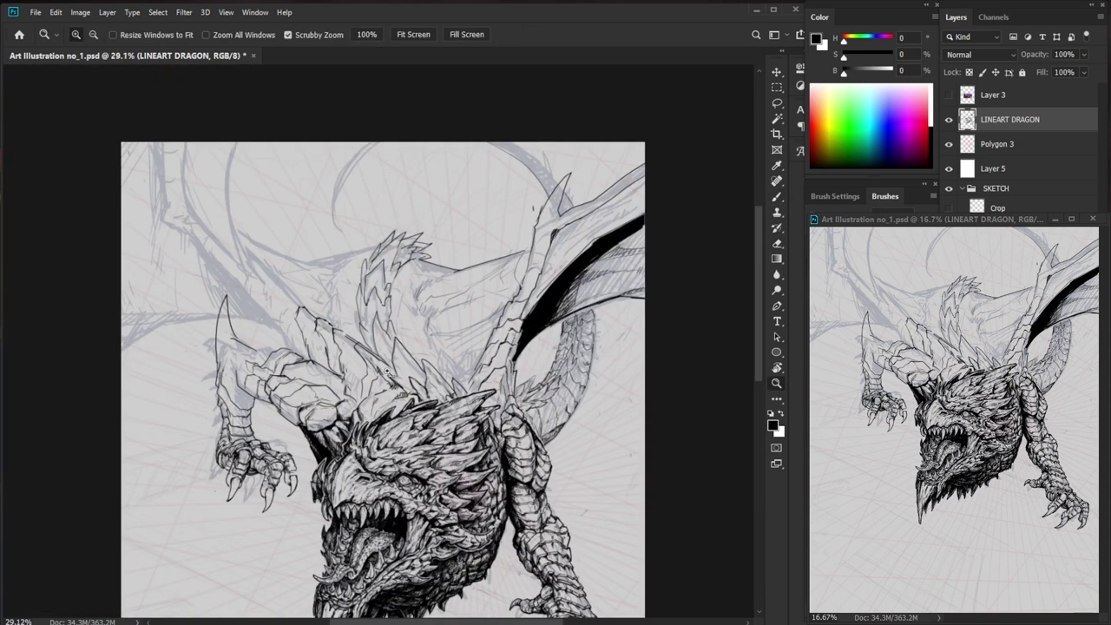
- Refine the overlapping plates on the bent foreleg's upper arm with short ink strokes
{"action": "left_click_drag", "start_coordinate": [624, 487], "coordinate": [555, 495]}
{"action": "left_click_drag", "start_coordinate": [475, 244], "coordinate": [539, 243]}
{"action": "key", "text": "b"}
{"action": "key", "text": "z"}
{"action": "left_click_drag", "start_coordinate": [539, 379], "coordinate": [457, 382]}
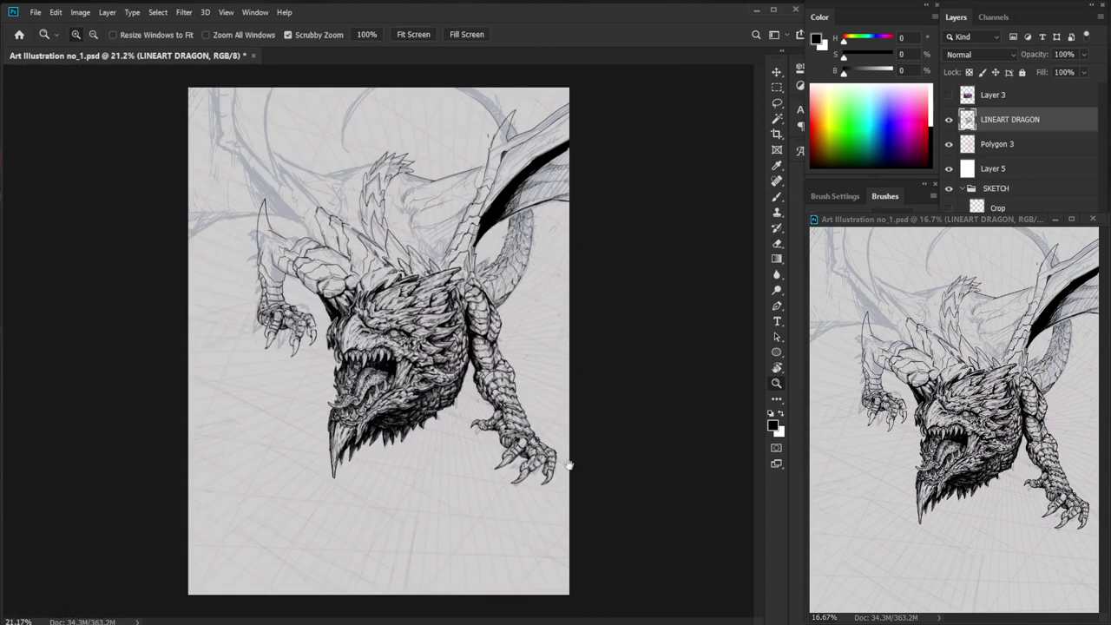
{"action": "mouse_move", "coordinate": [292, 265]}
{"action": "left_mouse_down"}
{"action": "mouse_move", "coordinate": [356, 260]}
{"action": "mouse_move", "coordinate": [433, 285]}
{"action": "left_mouse_up"}
{"action": "key", "text": "b"}
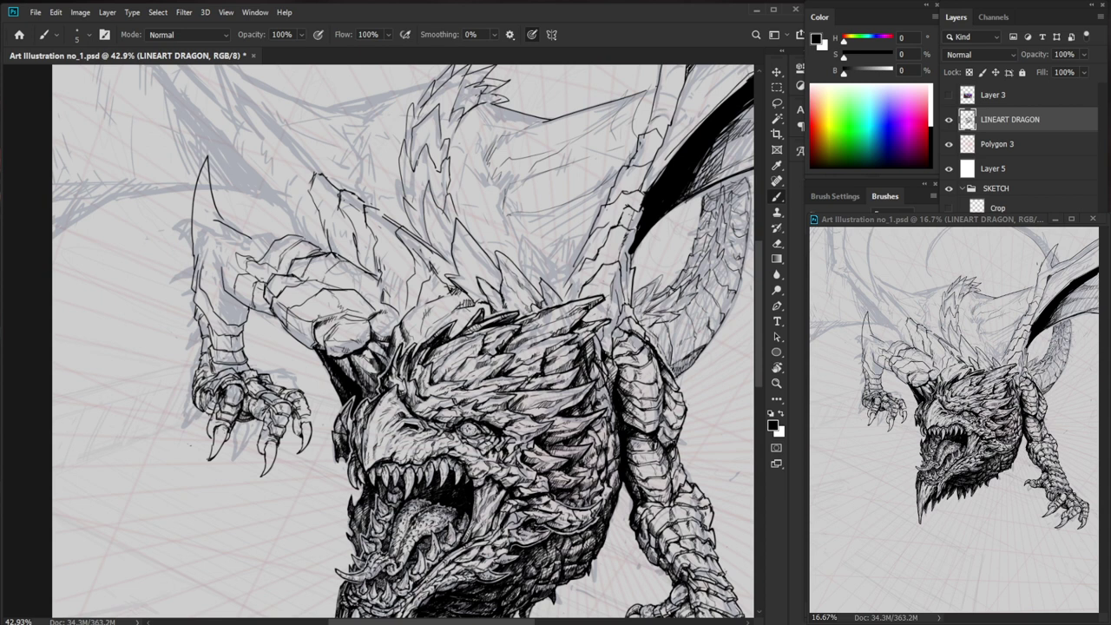
{"action": "key", "text": "e"}
{"action": "key", "text": "b"}
{"action": "left_click_drag", "start_coordinate": [311, 260], "coordinate": [288, 276]}
{"action": "key", "text": "z"}
{"action": "left_click_drag", "start_coordinate": [319, 314], "coordinate": [254, 367]}
{"action": "key", "text": "z"}
{"action": "left_click_drag", "start_coordinate": [295, 289], "coordinate": [391, 289]}
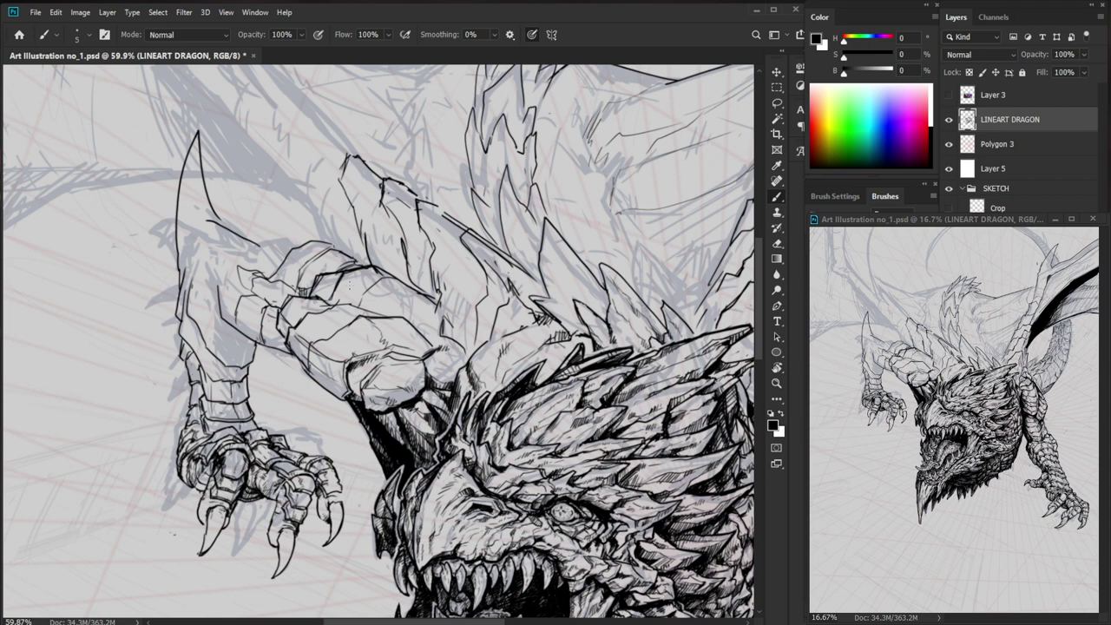
- Erase part of the bent foreleg's long elbow spike with a larger eraser and ink a new curved tip
{"action": "key", "text": "e"}
{"action": "mouse_move", "coordinate": [207, 197]}
{"action": "left_mouse_down"}
{"action": "mouse_move", "coordinate": [200, 147]}
{"action": "mouse_move", "coordinate": [215, 215]}
{"action": "left_mouse_up"}
{"action": "key", "text": "bracketright"}
{"action": "key", "text": "bracketright"}
{"action": "key", "text": "bracketright"}
{"action": "key", "text": "bracketright"}
{"action": "key", "text": "b"}
{"action": "mouse_move", "coordinate": [198, 132]}
{"action": "left_mouse_down"}
{"action": "mouse_move", "coordinate": [195, 148]}
{"action": "mouse_move", "coordinate": [225, 98]}
{"action": "left_mouse_up"}
{"action": "mouse_move", "coordinate": [224, 98]}
{"action": "left_mouse_down"}
{"action": "mouse_move", "coordinate": [223, 222]}
{"action": "mouse_move", "coordinate": [199, 194]}
{"action": "mouse_move", "coordinate": [207, 141]}
{"action": "left_mouse_up"}
{"action": "key", "text": "z"}
{"action": "left_click_drag", "start_coordinate": [290, 121], "coordinate": [234, 121]}
{"action": "left_click_drag", "start_coordinate": [565, 359], "coordinate": [512, 421]}
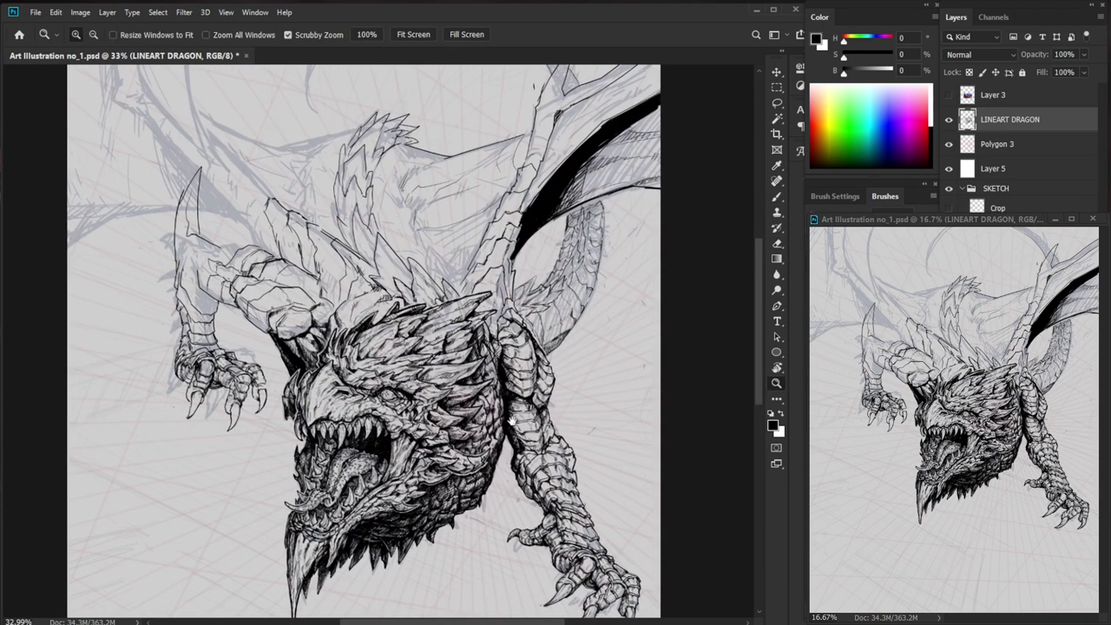
- Clean up the leftover outline inside the elbow spike and redraw its curved edge in ink
{"action": "key", "text": "e"}
{"action": "mouse_move", "coordinate": [199, 196]}
{"action": "left_mouse_down"}
{"action": "mouse_move", "coordinate": [255, 196]}
{"action": "mouse_move", "coordinate": [199, 257]}
{"action": "left_mouse_up"}
{"action": "key", "text": "b"}
{"action": "key", "text": "e"}
{"action": "key", "text": "b"}
{"action": "mouse_move", "coordinate": [211, 127]}
{"action": "left_mouse_down"}
{"action": "mouse_move", "coordinate": [199, 272]}
{"action": "mouse_move", "coordinate": [177, 228]}
{"action": "mouse_move", "coordinate": [192, 185]}
{"action": "left_mouse_up"}
{"action": "key", "text": "z"}
{"action": "left_click_drag", "start_coordinate": [262, 135], "coordinate": [198, 135]}
{"action": "key", "text": "b"}
{"action": "left_click_drag", "start_coordinate": [438, 397], "coordinate": [387, 439]}
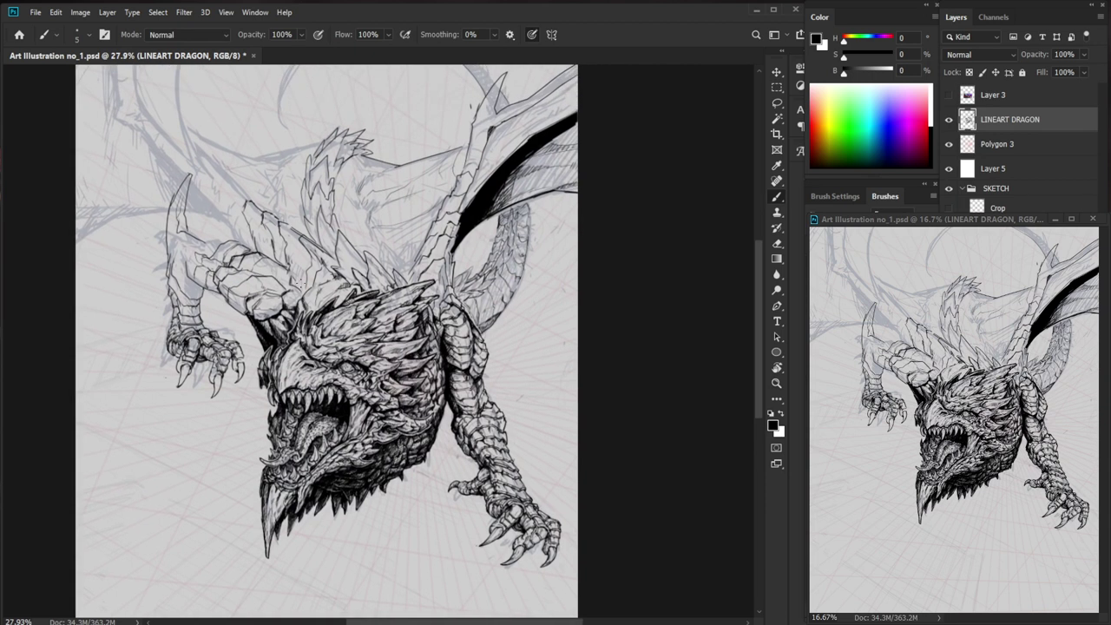
- Erase rough lines around the elbow spike's base and ink its contour down along the forearm's outer side
{"action": "key", "text": "z"}
{"action": "left_click_drag", "start_coordinate": [160, 200], "coordinate": [240, 199]}
{"action": "key", "text": "e"}
{"action": "left_click_drag", "start_coordinate": [227, 149], "coordinate": [184, 258]}
{"action": "key", "text": "b"}
{"action": "mouse_move", "coordinate": [254, 113]}
{"action": "left_mouse_down"}
{"action": "mouse_move", "coordinate": [188, 253]}
{"action": "mouse_move", "coordinate": [193, 321]}
{"action": "left_mouse_up"}
{"action": "left_click_drag", "start_coordinate": [199, 342], "coordinate": [177, 417]}
- Ink the outer edge of the scales around the elbow of the straight foreleg
{"action": "key", "text": "z"}
{"action": "mouse_move", "coordinate": [592, 582]}
{"action": "left_mouse_down"}
{"action": "mouse_move", "coordinate": [507, 488]}
{"action": "mouse_move", "coordinate": [604, 493]}
{"action": "left_mouse_up"}
{"action": "key", "text": "b"}
{"action": "key", "text": "z"}
{"action": "mouse_move", "coordinate": [556, 433]}
{"action": "left_mouse_down"}
{"action": "mouse_move", "coordinate": [535, 432]}
{"action": "mouse_move", "coordinate": [582, 432]}
{"action": "left_mouse_up"}
{"action": "key", "text": "b"}
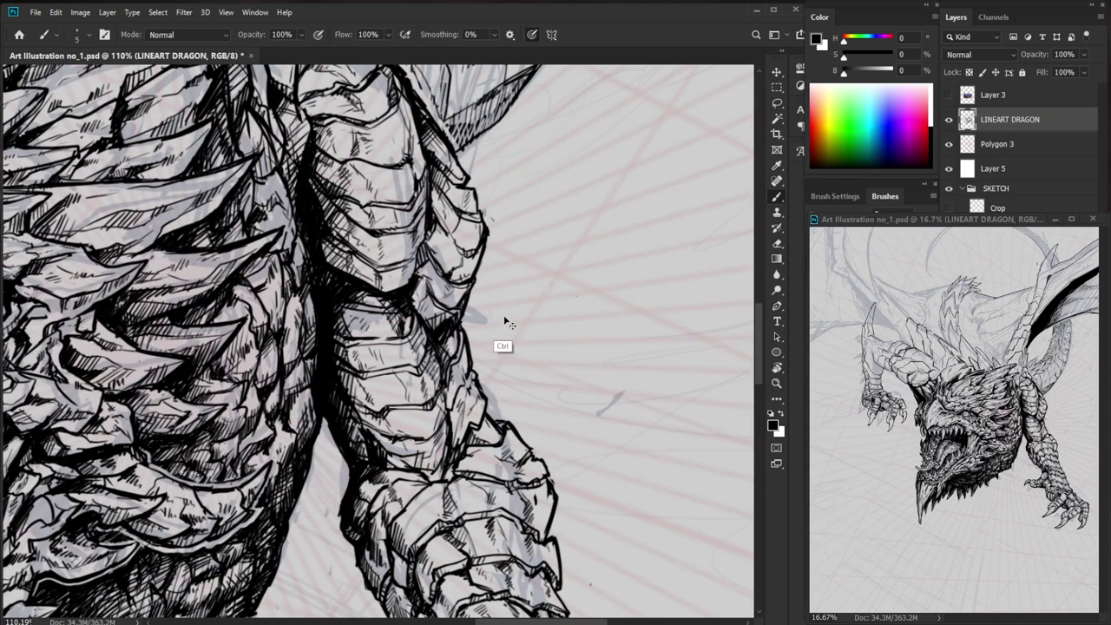
{"action": "left_click_drag", "start_coordinate": [461, 330], "coordinate": [466, 377]}
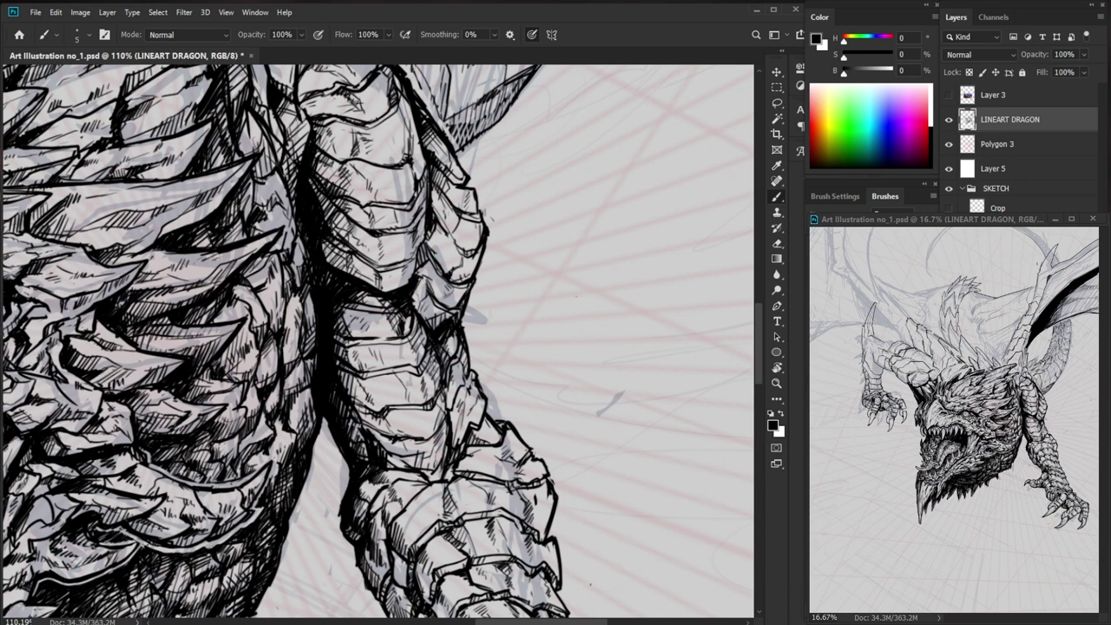
{"action": "left_click_drag", "start_coordinate": [477, 384], "coordinate": [475, 396]}
{"action": "mouse_move", "coordinate": [486, 438]}
{"action": "left_mouse_down"}
{"action": "mouse_move", "coordinate": [484, 422]}
{"action": "mouse_move", "coordinate": [498, 440]}
{"action": "mouse_move", "coordinate": [507, 423]}
{"action": "left_mouse_up"}
{"action": "key", "text": "z"}
{"action": "mouse_move", "coordinate": [507, 422]}
{"action": "left_mouse_down"}
{"action": "mouse_move", "coordinate": [451, 422]}
{"action": "mouse_move", "coordinate": [495, 422]}
{"action": "left_mouse_up"}
{"action": "mouse_move", "coordinate": [520, 335]}
{"action": "left_mouse_down"}
{"action": "mouse_move", "coordinate": [524, 351]}
{"action": "mouse_move", "coordinate": [489, 355]}
{"action": "mouse_move", "coordinate": [542, 361]}
{"action": "mouse_move", "coordinate": [509, 377]}
{"action": "left_mouse_up"}
- Trim the straight foreleg's scale edges below the elbow with a smaller eraser and touch them up with short ink strokes
{"action": "key", "text": "z"}
{"action": "key", "text": "e"}
{"action": "key", "text": "bracketleft"}
{"action": "key", "text": "bracketleft"}
{"action": "key", "text": "bracketleft"}
{"action": "key", "text": "bracketleft"}
{"action": "key", "text": "bracketleft"}
{"action": "key", "text": "b"}
{"action": "left_click_drag", "start_coordinate": [512, 370], "coordinate": [504, 381]}
{"action": "key", "text": "z"}
{"action": "left_click_drag", "start_coordinate": [553, 404], "coordinate": [487, 404]}
{"action": "key", "text": "z"}
{"action": "left_click_drag", "start_coordinate": [564, 391], "coordinate": [622, 391]}
{"action": "left_click_drag", "start_coordinate": [509, 382], "coordinate": [458, 376]}
{"action": "left_click_drag", "start_coordinate": [459, 361], "coordinate": [422, 363]}
{"action": "key", "text": "z"}
{"action": "left_click_drag", "start_coordinate": [564, 378], "coordinate": [518, 379]}
{"action": "key", "text": "space"}
- Add short ink contour strokes to the bent foreleg's forearm just below the elbow spike
{"action": "left_click_drag", "start_coordinate": [607, 444], "coordinate": [627, 470]}
{"action": "key", "text": "z"}
{"action": "mouse_move", "coordinate": [174, 262]}
{"action": "left_mouse_down"}
{"action": "mouse_move", "coordinate": [202, 262]}
{"action": "mouse_move", "coordinate": [192, 242]}
{"action": "left_mouse_up"}
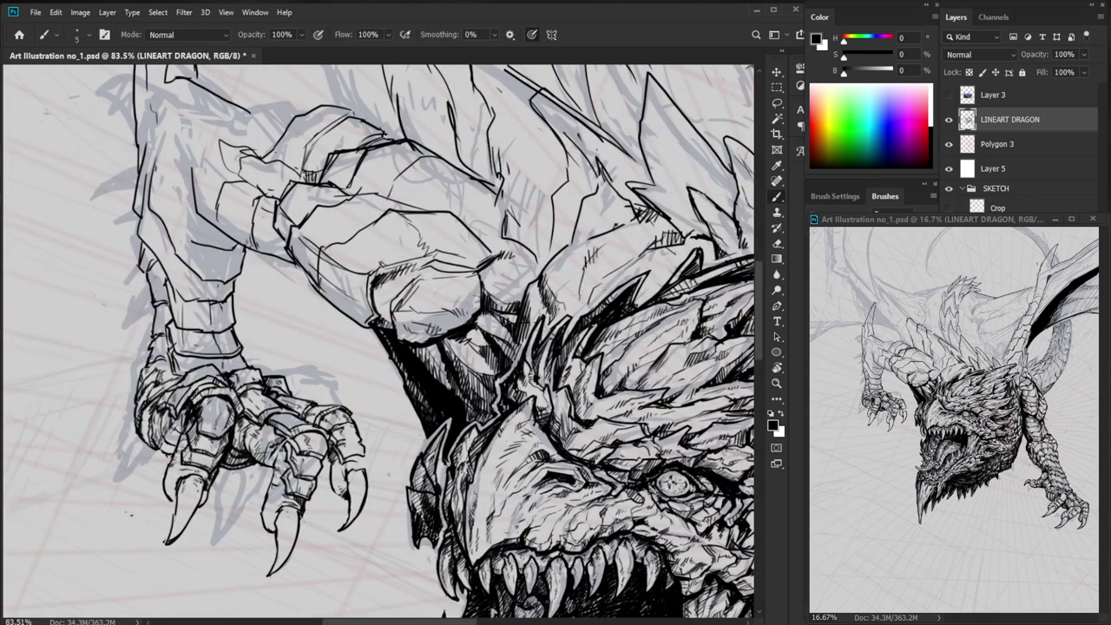
{"action": "left_click_drag", "start_coordinate": [182, 171], "coordinate": [190, 197]}
{"action": "key", "text": "space"}
{"action": "mouse_move", "coordinate": [199, 169]}
{"action": "left_mouse_down"}
{"action": "mouse_move", "coordinate": [245, 255]}
{"action": "mouse_move", "coordinate": [270, 239]}
{"action": "left_mouse_up"}
- Erase and redraw the small plate on the inner side of the bent foreleg's elbow
{"action": "key", "text": "ctrl+space"}
{"action": "left_click_drag", "start_coordinate": [506, 286], "coordinate": [460, 286]}
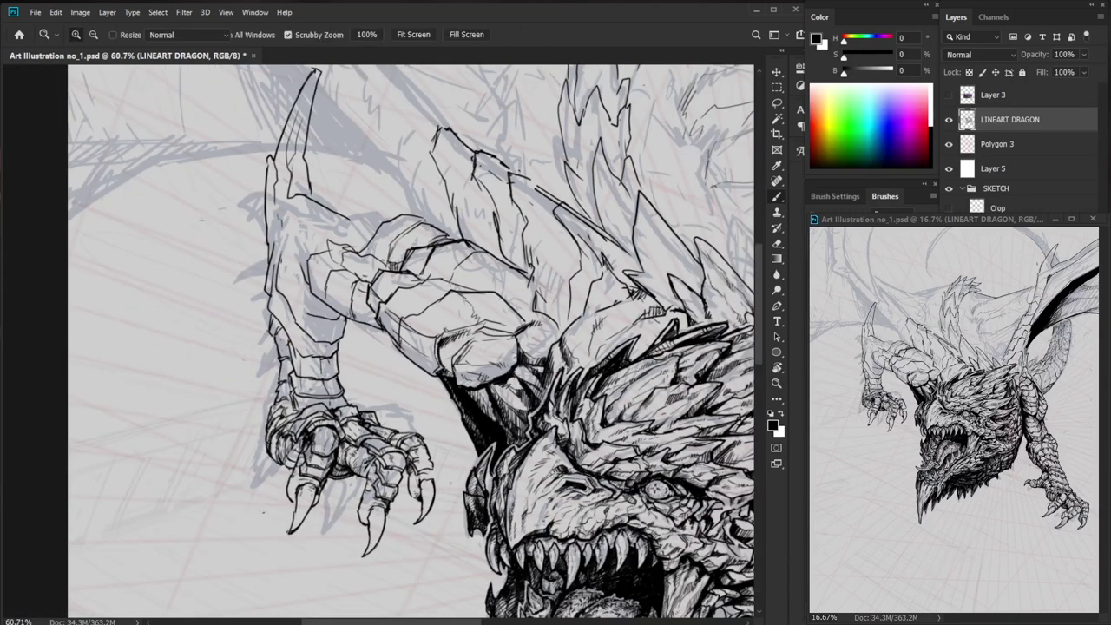
{"action": "left_click_drag", "start_coordinate": [373, 255], "coordinate": [352, 271]}
{"action": "key", "text": "space"}
{"action": "left_click_drag", "start_coordinate": [497, 290], "coordinate": [480, 311]}
{"action": "key", "text": "ctrl+space"}
{"action": "left_click_drag", "start_coordinate": [326, 268], "coordinate": [370, 268]}
{"action": "key", "text": "e"}
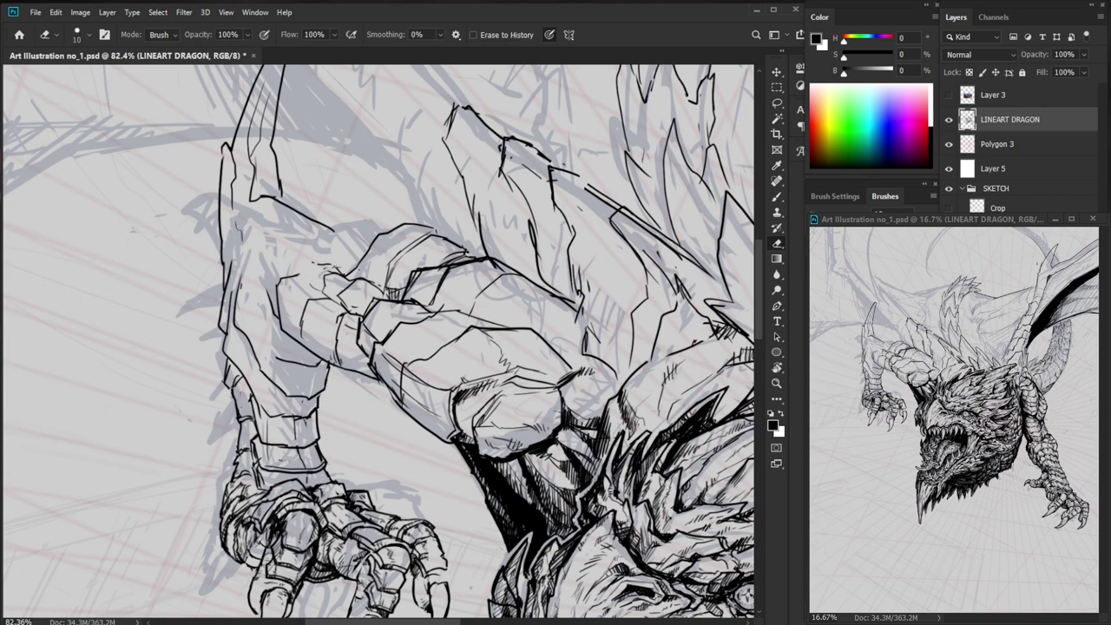
{"action": "key", "text": "b"}
{"action": "key", "text": "e"}
{"action": "mouse_move", "coordinate": [342, 267]}
{"action": "left_mouse_down"}
{"action": "mouse_move", "coordinate": [311, 263]}
{"action": "mouse_move", "coordinate": [315, 289]}
{"action": "left_mouse_up"}
{"action": "key", "text": "b"}
{"action": "key", "text": "ctrl+space"}
{"action": "left_click_drag", "start_coordinate": [383, 284], "coordinate": [293, 284]}
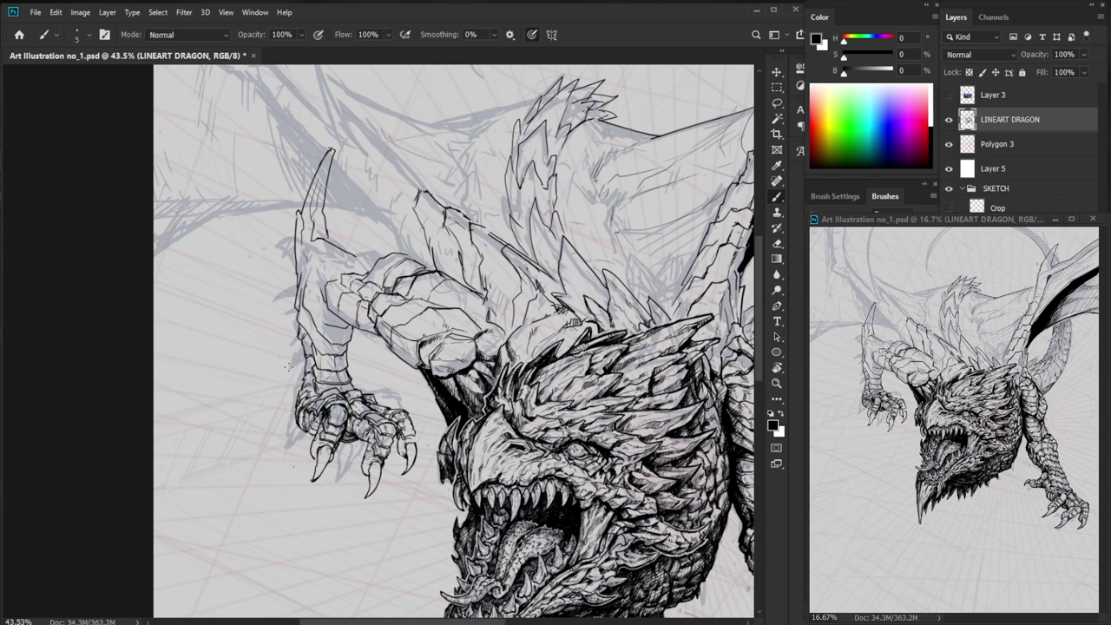
- Clean up the lower edge of the bent foreleg's large upper-arm plates and reinforce it with ink strokes
{"action": "key", "text": "ctrl+space"}
{"action": "left_click_drag", "start_coordinate": [404, 356], "coordinate": [513, 356]}
{"action": "key", "text": "e"}
{"action": "left_click_drag", "start_coordinate": [383, 324], "coordinate": [383, 337]}
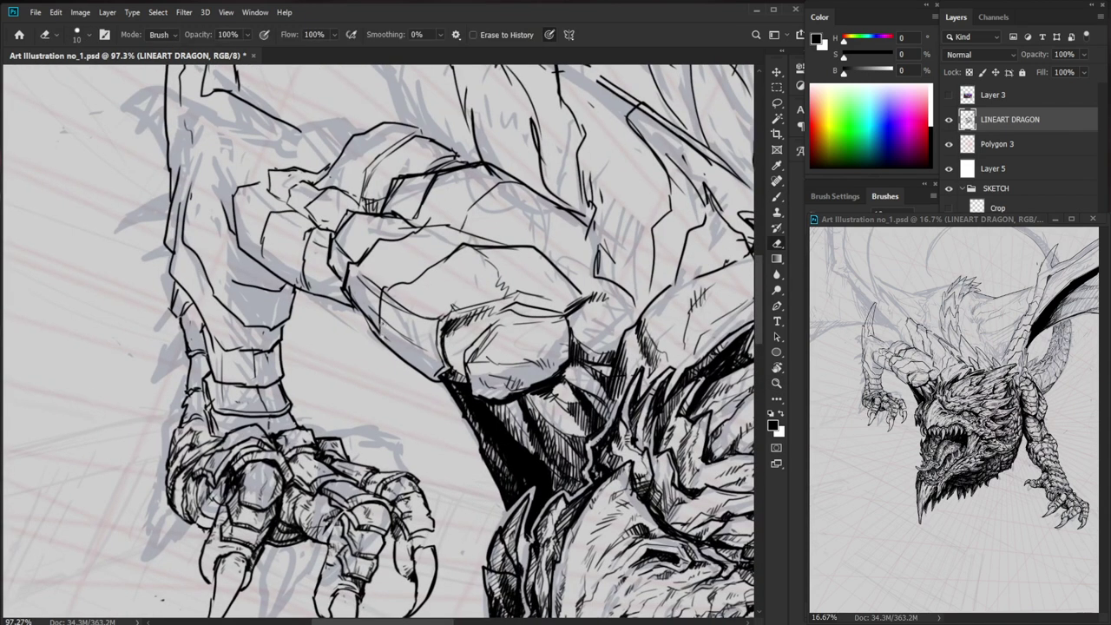
{"action": "scroll", "coordinate": [444, 338], "scroll_direction": "up", "scroll_amount": 2}
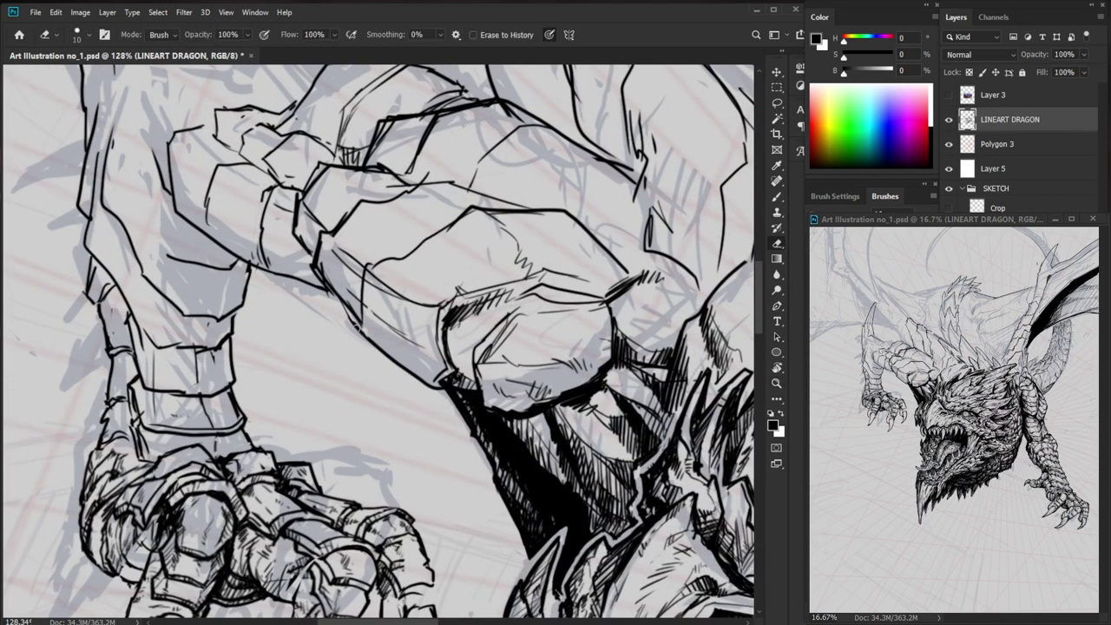
{"action": "key", "text": "b"}
{"action": "mouse_move", "coordinate": [359, 293]}
{"action": "left_mouse_down"}
{"action": "mouse_move", "coordinate": [361, 328]}
{"action": "mouse_move", "coordinate": [387, 365]}
{"action": "mouse_move", "coordinate": [429, 394]}
{"action": "mouse_move", "coordinate": [453, 394]}
{"action": "mouse_move", "coordinate": [440, 378]}
{"action": "mouse_move", "coordinate": [429, 396]}
{"action": "mouse_move", "coordinate": [370, 347]}
{"action": "left_mouse_up"}
{"action": "key", "text": "e"}
{"action": "key", "text": "b"}
{"action": "key", "text": "e"}
{"action": "key", "text": "b"}
{"action": "key", "text": "e"}
{"action": "key", "text": "b"}
{"action": "key", "text": "z"}
{"action": "left_click_drag", "start_coordinate": [496, 373], "coordinate": [432, 427]}
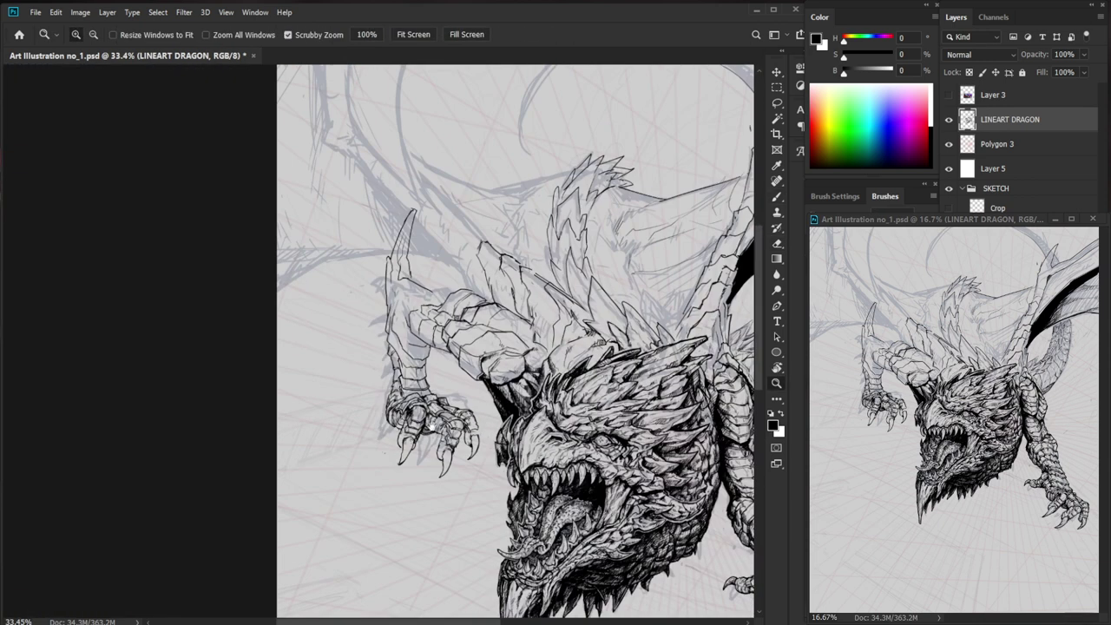
- Strengthen the outline of the rounded joint plate at the bent foreleg's shoulder, adding shading strokes beneath it
{"action": "left_click_drag", "start_coordinate": [646, 524], "coordinate": [457, 498]}
{"action": "left_click_drag", "start_coordinate": [285, 351], "coordinate": [319, 349]}
{"action": "key", "text": "b"}
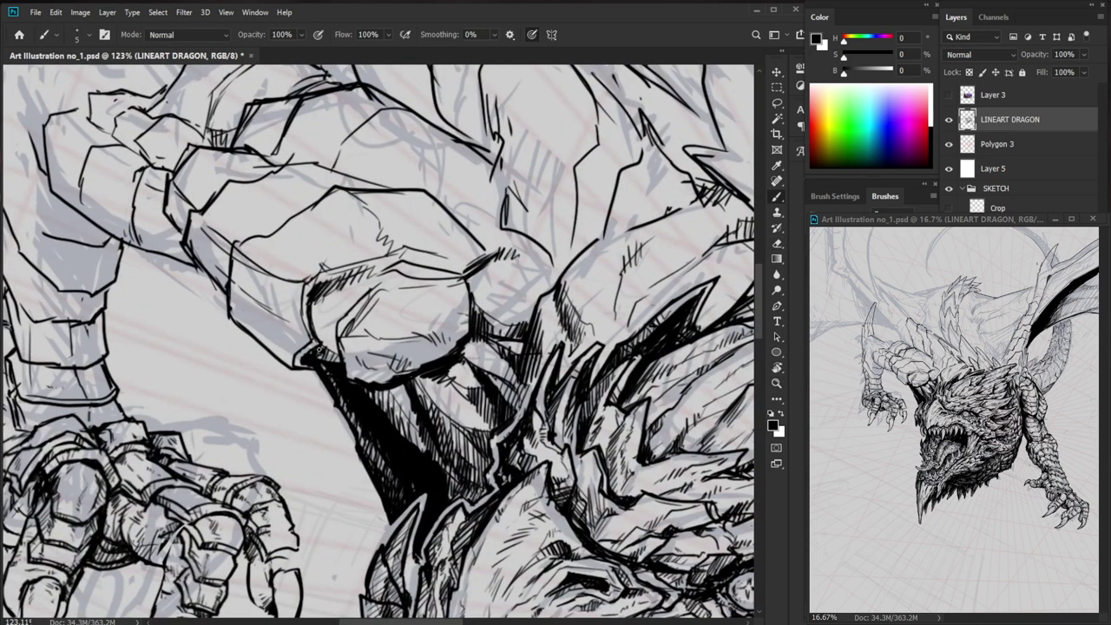
{"action": "mouse_move", "coordinate": [313, 310]}
{"action": "left_mouse_down"}
{"action": "mouse_move", "coordinate": [408, 397]}
{"action": "mouse_move", "coordinate": [444, 373]}
{"action": "left_mouse_up"}
{"action": "mouse_move", "coordinate": [417, 401]}
{"action": "left_mouse_down"}
{"action": "mouse_move", "coordinate": [459, 356]}
{"action": "mouse_move", "coordinate": [422, 386]}
{"action": "mouse_move", "coordinate": [453, 368]}
{"action": "mouse_move", "coordinate": [438, 394]}
{"action": "left_mouse_up"}
{"action": "key", "text": "e"}
{"action": "key", "text": "b"}
{"action": "key", "text": "ctrl+space"}
{"action": "left_click_drag", "start_coordinate": [520, 377], "coordinate": [434, 377]}
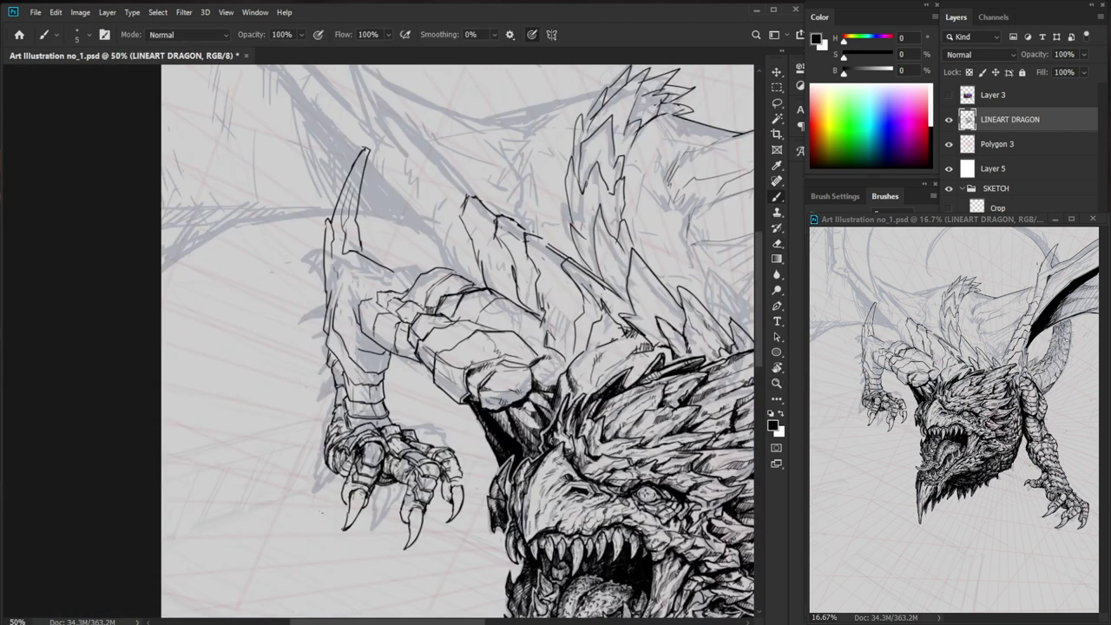
- Erase rough marks on the rounded shoulder plate and redraw its upper contour with fine ink strokes
{"action": "left_click_drag", "start_coordinate": [608, 563], "coordinate": [560, 508]}
{"action": "key", "text": "ctrl+space"}
{"action": "left_click_drag", "start_coordinate": [433, 321], "coordinate": [524, 321]}
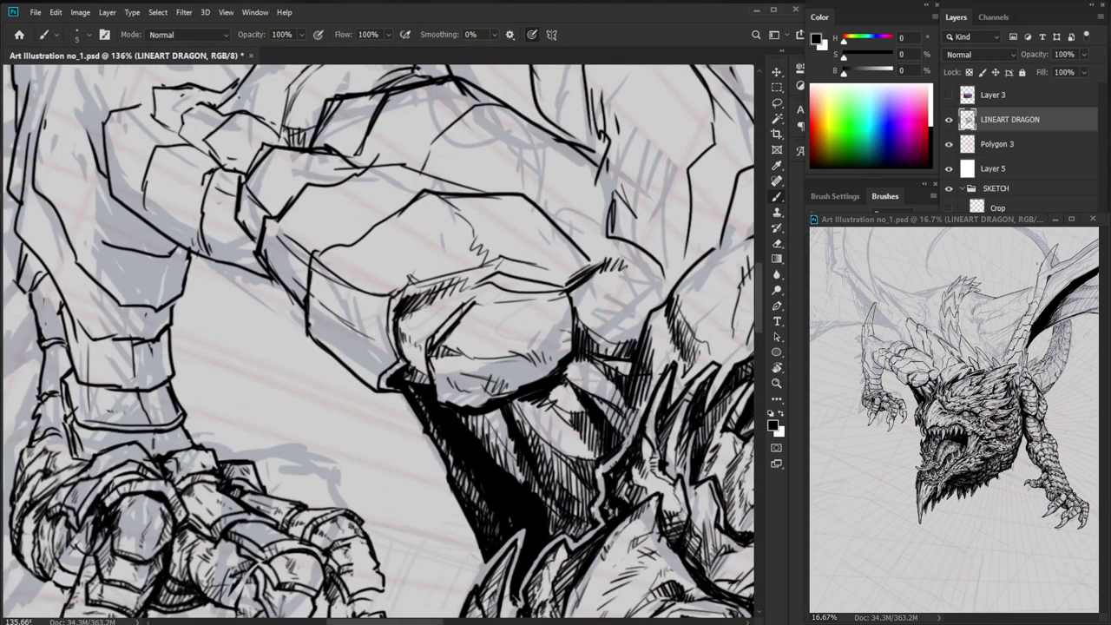
{"action": "key", "text": "e"}
{"action": "mouse_move", "coordinate": [416, 319]}
{"action": "left_mouse_down"}
{"action": "mouse_move", "coordinate": [414, 310]}
{"action": "mouse_move", "coordinate": [401, 321]}
{"action": "left_mouse_up"}
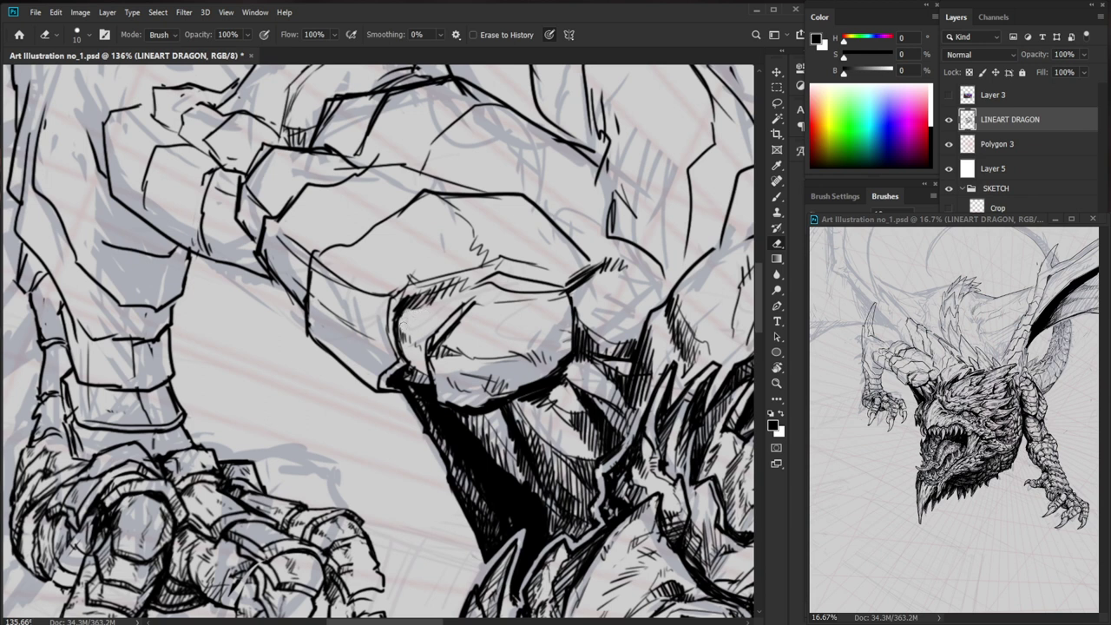
{"action": "key", "text": "b"}
{"action": "left_click_drag", "start_coordinate": [476, 287], "coordinate": [427, 309]}
{"action": "mouse_move", "coordinate": [436, 302]}
{"action": "left_mouse_down"}
{"action": "mouse_move", "coordinate": [425, 312]}
{"action": "mouse_move", "coordinate": [448, 326]}
{"action": "mouse_move", "coordinate": [489, 286]}
{"action": "mouse_move", "coordinate": [495, 303]}
{"action": "left_mouse_up"}
{"action": "key", "text": "e"}
{"action": "key", "text": "b"}
{"action": "left_click_drag", "start_coordinate": [488, 304], "coordinate": [526, 306]}
{"action": "key", "text": "z"}
{"action": "left_click_drag", "start_coordinate": [607, 314], "coordinate": [486, 315]}
{"action": "left_click_drag", "start_coordinate": [569, 511], "coordinate": [367, 487]}
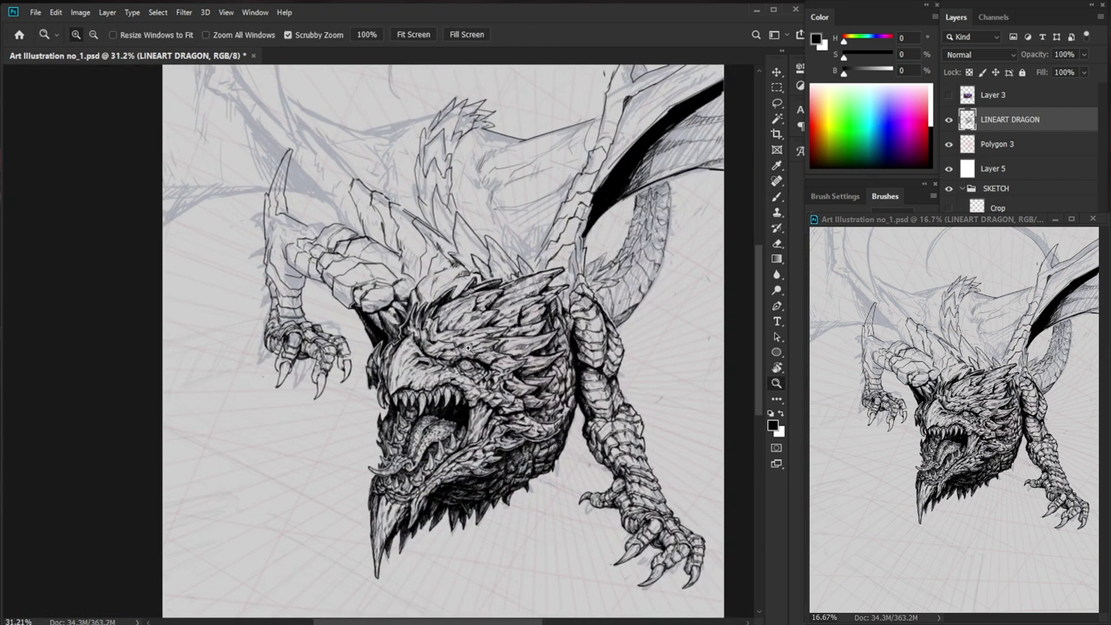
- Refine the outer contour of the bent foreleg's forearm above the wrist with the brush and eraser
{"action": "left_click_drag", "start_coordinate": [474, 352], "coordinate": [555, 347]}
{"action": "left_click_drag", "start_coordinate": [447, 352], "coordinate": [529, 353]}
{"action": "key", "text": "b"}
{"action": "mouse_move", "coordinate": [419, 338]}
{"action": "left_mouse_down"}
{"action": "mouse_move", "coordinate": [435, 343]}
{"action": "mouse_move", "coordinate": [355, 344]}
{"action": "left_mouse_up"}
{"action": "left_click_drag", "start_coordinate": [224, 83], "coordinate": [315, 131]}
{"action": "left_click_drag", "start_coordinate": [171, 286], "coordinate": [183, 316]}
{"action": "mouse_move", "coordinate": [264, 362]}
{"action": "left_mouse_down"}
{"action": "mouse_move", "coordinate": [340, 424]}
{"action": "mouse_move", "coordinate": [267, 396]}
{"action": "left_mouse_up"}
{"action": "left_click_drag", "start_coordinate": [245, 342], "coordinate": [255, 360]}
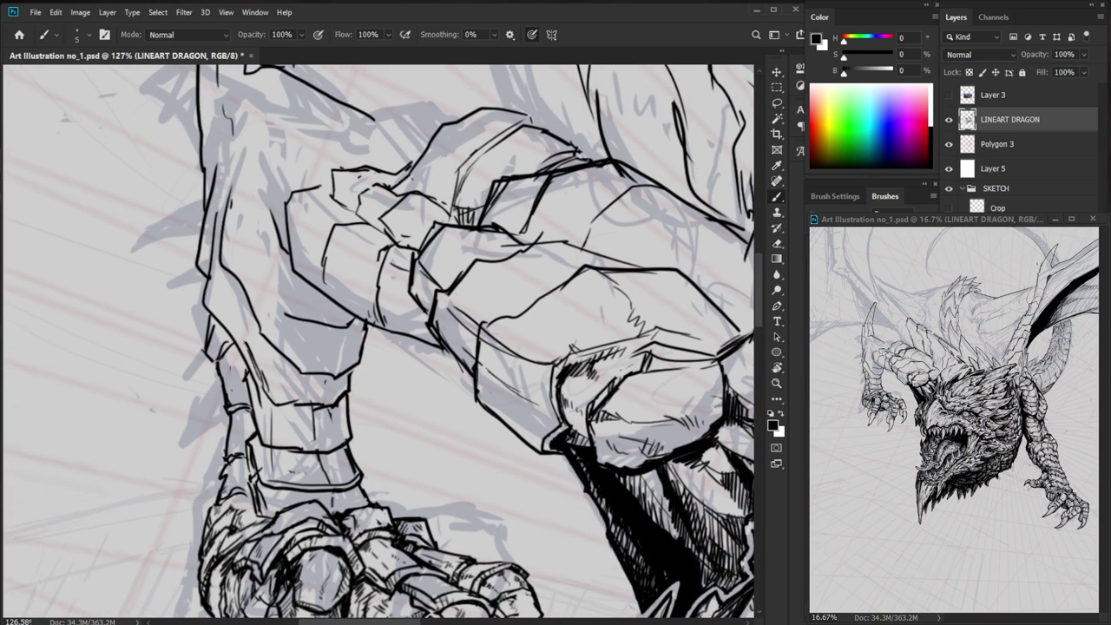
{"action": "key", "text": "e"}
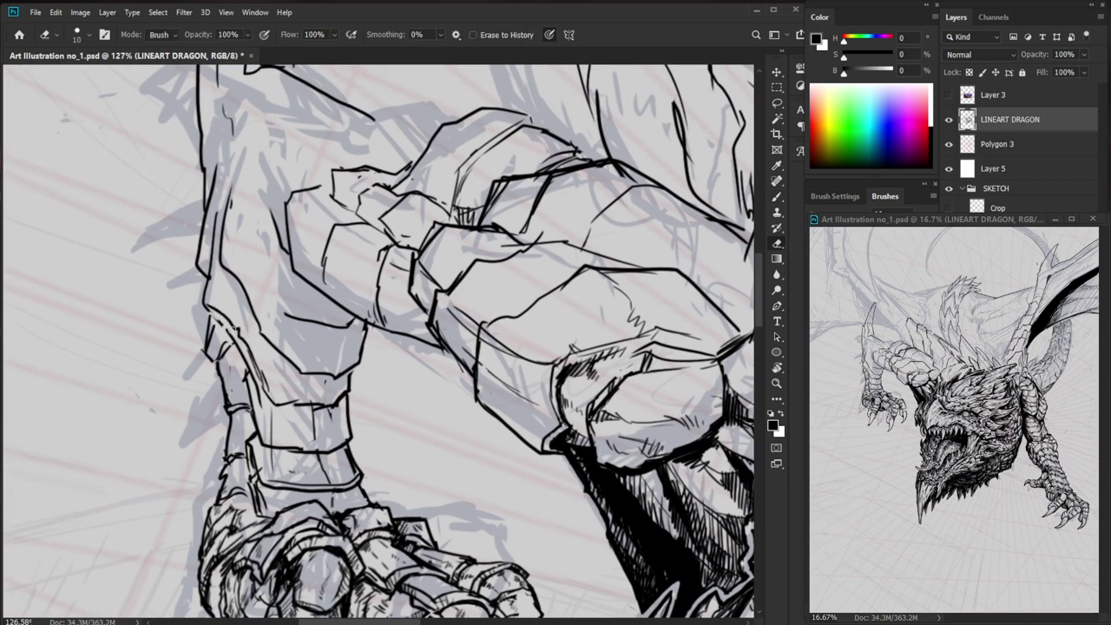
{"action": "key", "text": "b"}
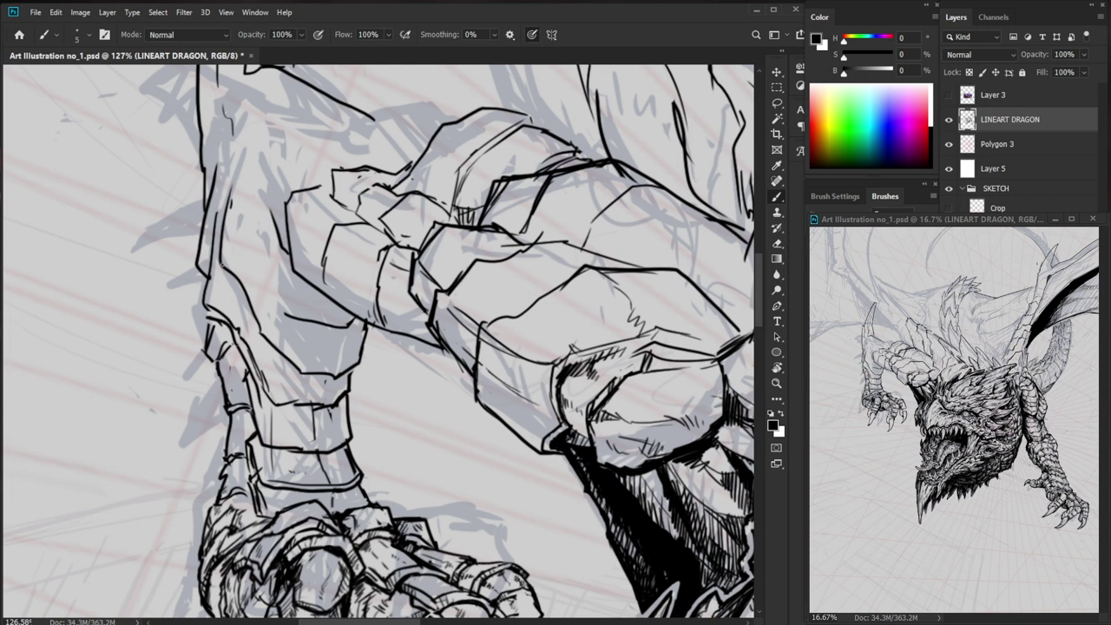
{"action": "left_click_drag", "start_coordinate": [204, 307], "coordinate": [207, 330]}
{"action": "key", "text": "z"}
- Open up the bent foreleg's outer forearm edge with the eraser and ink small spikes along it
{"action": "left_click_drag", "start_coordinate": [428, 310], "coordinate": [343, 411]}
{"action": "left_click_drag", "start_coordinate": [579, 531], "coordinate": [451, 519]}
{"action": "mouse_move", "coordinate": [211, 294]}
{"action": "left_mouse_down"}
{"action": "mouse_move", "coordinate": [311, 268]}
{"action": "mouse_move", "coordinate": [250, 311]}
{"action": "mouse_move", "coordinate": [264, 299]}
{"action": "mouse_move", "coordinate": [266, 324]}
{"action": "left_mouse_up"}
{"action": "key", "text": "e"}
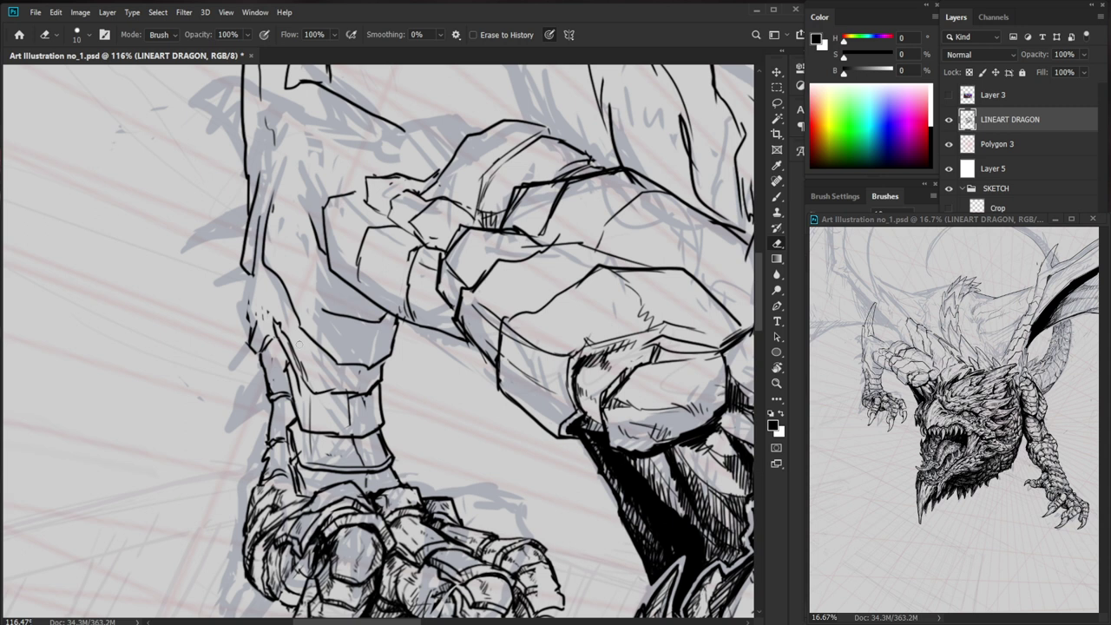
{"action": "key", "text": "b"}
{"action": "mouse_move", "coordinate": [250, 268]}
{"action": "left_mouse_down"}
{"action": "mouse_move", "coordinate": [236, 314]}
{"action": "mouse_move", "coordinate": [246, 338]}
{"action": "mouse_move", "coordinate": [248, 311]}
{"action": "mouse_move", "coordinate": [266, 330]}
{"action": "mouse_move", "coordinate": [217, 310]}
{"action": "left_mouse_up"}
- Touch up the outer scale edge of the straight foreleg's forearm with the eraser and brush
{"action": "key", "text": "z"}
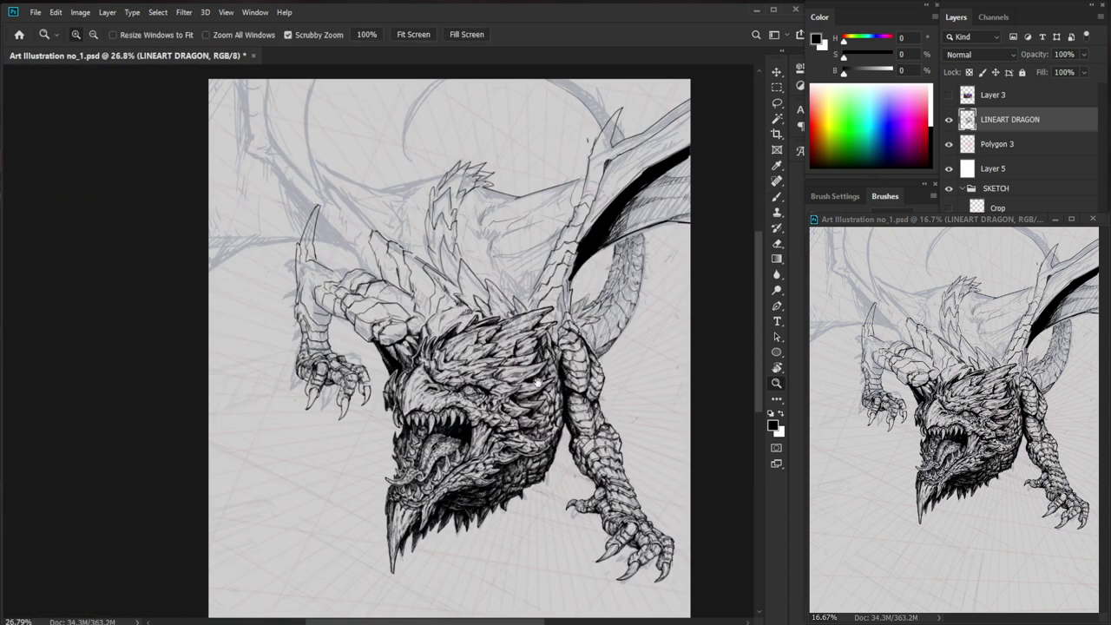
{"action": "left_click_drag", "start_coordinate": [532, 487], "coordinate": [450, 487]}
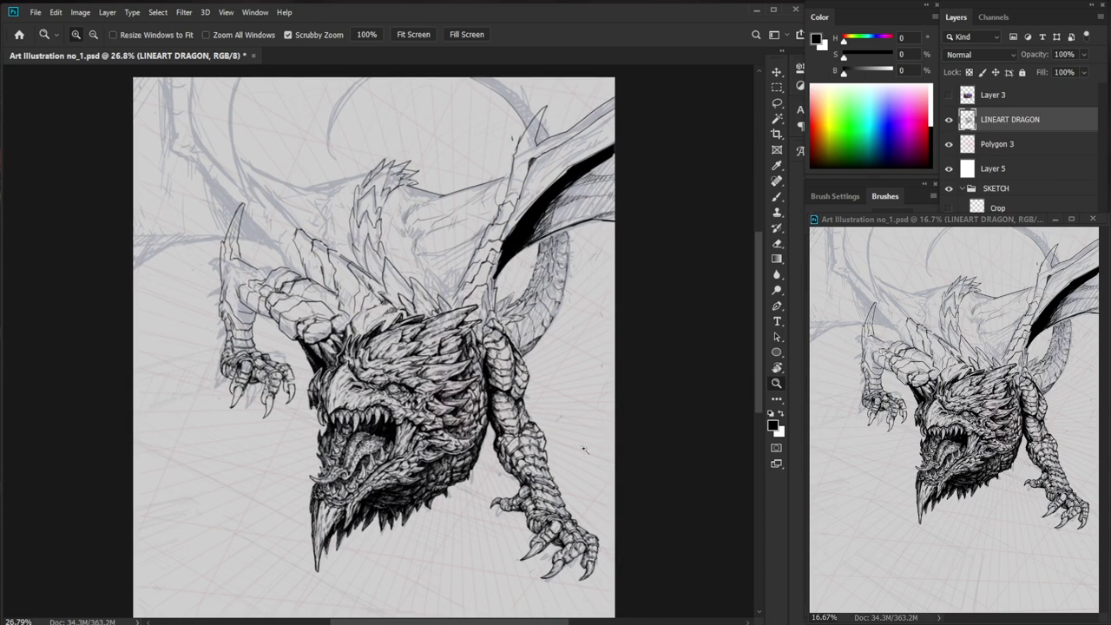
{"action": "scroll", "coordinate": [582, 447], "scroll_direction": "up", "scroll_amount": 4}
{"action": "key", "text": "b"}
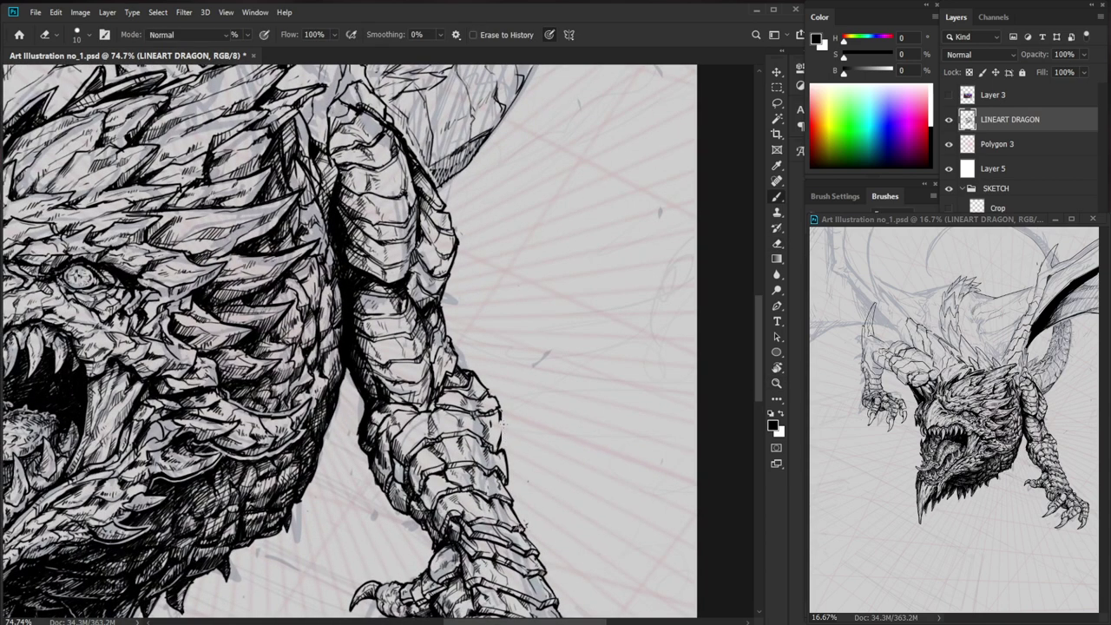
{"action": "key", "text": "b"}
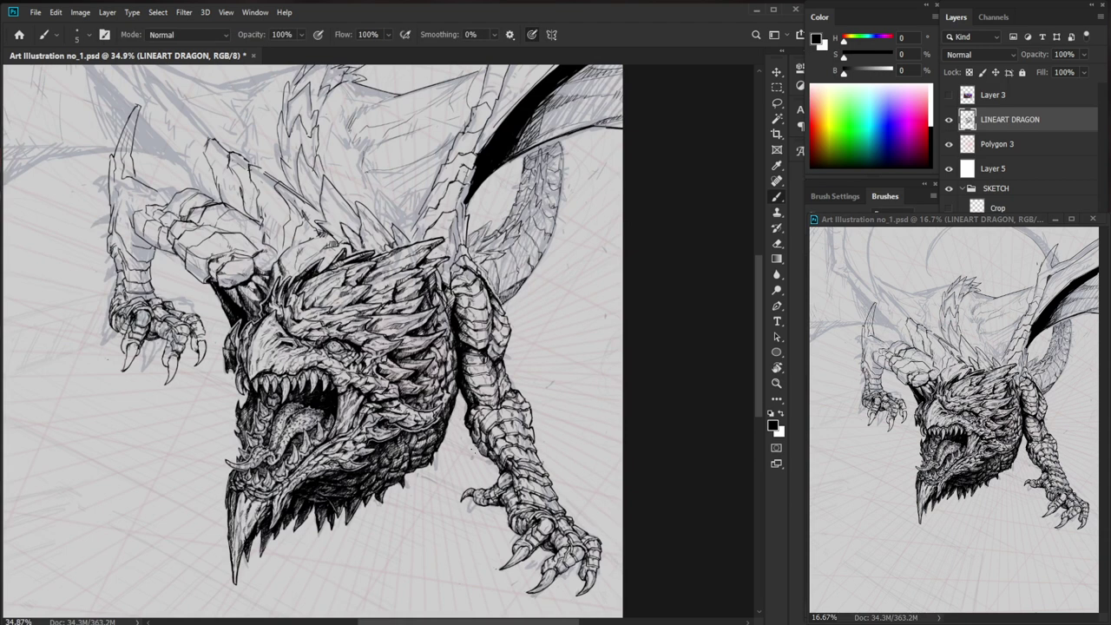
- Touch up the plate lines around the bent foreleg's elbow with short ink strokes
{"action": "key", "text": "z"}
{"action": "mouse_move", "coordinate": [152, 242]}
{"action": "left_mouse_down"}
{"action": "mouse_move", "coordinate": [226, 243]}
{"action": "mouse_move", "coordinate": [208, 320]}
{"action": "mouse_move", "coordinate": [192, 326]}
{"action": "mouse_move", "coordinate": [201, 330]}
{"action": "mouse_move", "coordinate": [181, 325]}
{"action": "mouse_move", "coordinate": [153, 290]}
{"action": "mouse_move", "coordinate": [144, 217]}
{"action": "mouse_move", "coordinate": [152, 235]}
{"action": "left_mouse_up"}
{"action": "key", "text": "e"}
{"action": "key", "text": "b"}
{"action": "key", "text": "z"}
{"action": "left_click_drag", "start_coordinate": [230, 249], "coordinate": [169, 250]}
{"action": "key", "text": "b"}
{"action": "key", "text": "space"}
{"action": "left_click_drag", "start_coordinate": [727, 406], "coordinate": [676, 421]}
{"action": "key", "text": "z"}
{"action": "key", "text": "b"}
{"action": "mouse_move", "coordinate": [168, 232]}
{"action": "left_mouse_down"}
{"action": "mouse_move", "coordinate": [217, 222]}
{"action": "mouse_move", "coordinate": [157, 252]}
{"action": "mouse_move", "coordinate": [161, 261]}
{"action": "left_mouse_up"}
{"action": "key", "text": "space"}
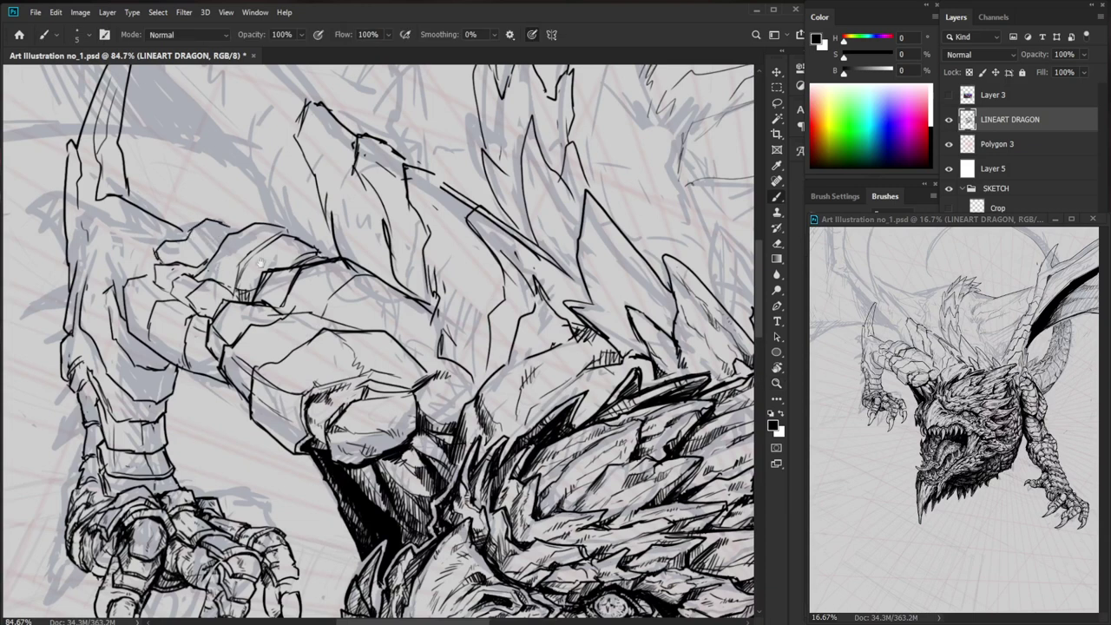
- Rework the overlapping plates on the bent foreleg's upper arm beside the elbow with the eraser and brush
{"action": "left_click_drag", "start_coordinate": [261, 263], "coordinate": [340, 321]}
{"action": "mouse_move", "coordinate": [284, 278]}
{"action": "left_mouse_down"}
{"action": "mouse_move", "coordinate": [219, 286]}
{"action": "mouse_move", "coordinate": [227, 321]}
{"action": "left_mouse_up"}
{"action": "key", "text": "e"}
{"action": "mouse_move", "coordinate": [228, 273]}
{"action": "left_mouse_down"}
{"action": "mouse_move", "coordinate": [259, 286]}
{"action": "mouse_move", "coordinate": [224, 298]}
{"action": "left_mouse_up"}
{"action": "key", "text": "b"}
{"action": "key", "text": "e"}
{"action": "mouse_move", "coordinate": [200, 258]}
{"action": "left_mouse_down"}
{"action": "mouse_move", "coordinate": [180, 255]}
{"action": "mouse_move", "coordinate": [246, 280]}
{"action": "left_mouse_up"}
{"action": "key", "text": "b"}
{"action": "mouse_move", "coordinate": [211, 262]}
{"action": "left_mouse_down"}
{"action": "mouse_move", "coordinate": [235, 276]}
{"action": "mouse_move", "coordinate": [215, 276]}
{"action": "mouse_move", "coordinate": [211, 251]}
{"action": "left_mouse_up"}
{"action": "left_click_drag", "start_coordinate": [191, 237], "coordinate": [172, 285]}
{"action": "key", "text": "z"}
{"action": "left_click_drag", "start_coordinate": [365, 272], "coordinate": [311, 358]}
{"action": "left_click_drag", "start_coordinate": [348, 222], "coordinate": [399, 222]}
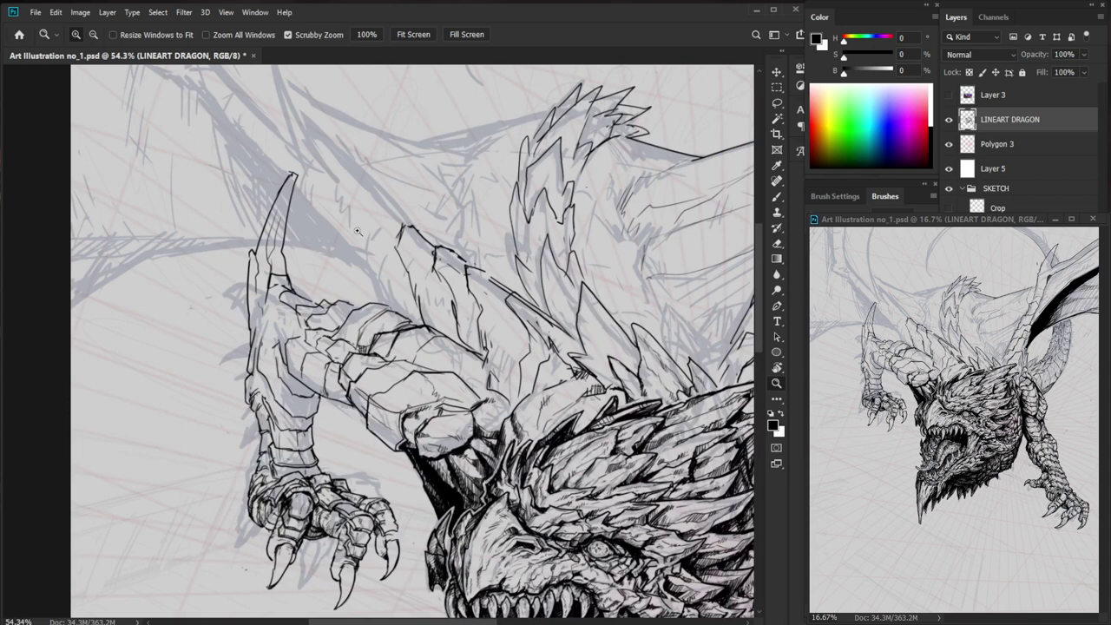
- Erase the elbow spike's tip with a larger eraser and redraw the spike's inner edge
{"action": "key", "text": "e"}
{"action": "key", "text": "]"}
{"action": "mouse_move", "coordinate": [293, 178]}
{"action": "left_mouse_down"}
{"action": "mouse_move", "coordinate": [280, 228]}
{"action": "mouse_move", "coordinate": [300, 162]}
{"action": "left_mouse_up"}
{"action": "key", "text": "b"}
{"action": "key", "text": "e"}
{"action": "key", "text": "b"}
{"action": "left_click_drag", "start_coordinate": [301, 162], "coordinate": [294, 297]}
{"action": "key", "text": "z"}
{"action": "left_click_drag", "start_coordinate": [646, 408], "coordinate": [561, 449]}
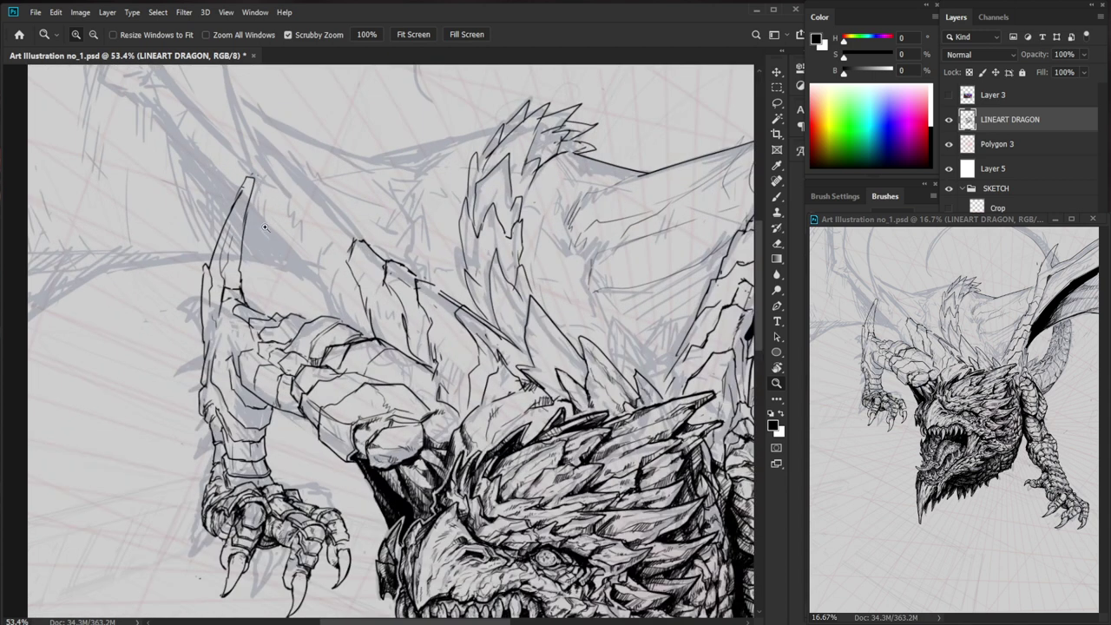
- Ink the elbow spike's tip to a close and strengthen its contour down to the base
{"action": "left_click", "coordinate": [228, 276]}
{"action": "key", "text": "b"}
{"action": "mouse_move", "coordinate": [255, 177]}
{"action": "left_mouse_down"}
{"action": "mouse_move", "coordinate": [218, 242]}
{"action": "mouse_move", "coordinate": [268, 249]}
{"action": "left_mouse_up"}
{"action": "key", "text": "z"}
{"action": "left_click_drag", "start_coordinate": [224, 211], "coordinate": [228, 208]}
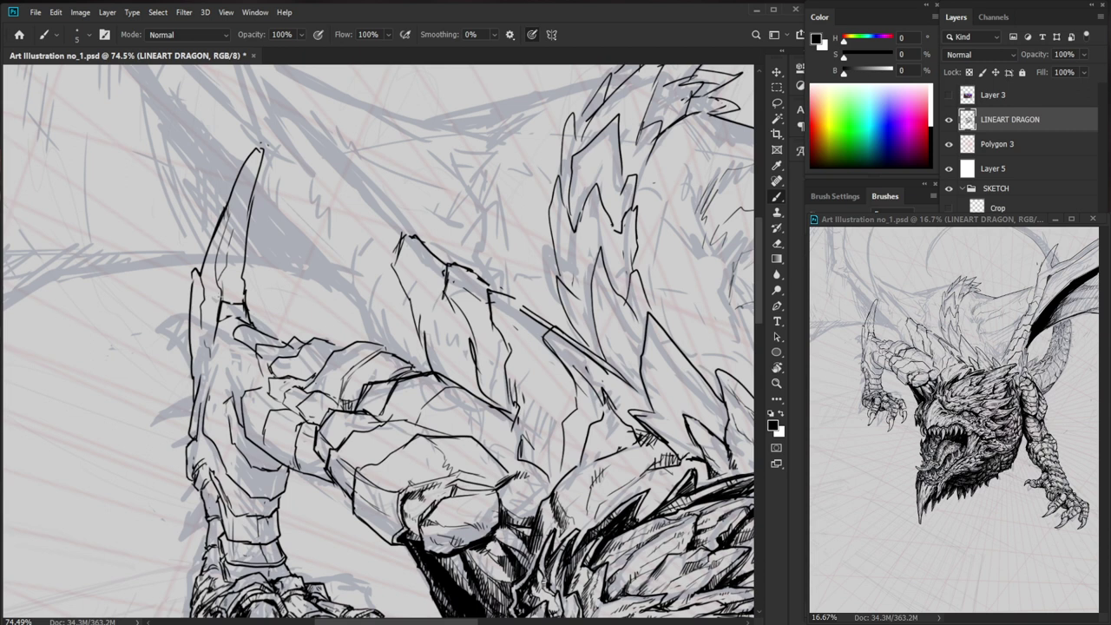
- Erase and re-ink the bent foreleg's outer contour alongside and below the elbow spike
{"action": "key", "text": "e"}
{"action": "left_click_drag", "start_coordinate": [190, 329], "coordinate": [201, 266]}
{"action": "key", "text": "b"}
{"action": "left_click_drag", "start_coordinate": [205, 257], "coordinate": [199, 287]}
{"action": "left_click_drag", "start_coordinate": [203, 253], "coordinate": [189, 354]}
{"action": "key", "text": "z"}
{"action": "left_click_drag", "start_coordinate": [247, 336], "coordinate": [246, 392]}
{"action": "left_click_drag", "start_coordinate": [648, 530], "coordinate": [641, 523]}
{"action": "left_click_drag", "start_coordinate": [257, 348], "coordinate": [309, 348]}
{"action": "key", "text": "b"}
{"action": "mouse_move", "coordinate": [210, 335]}
{"action": "left_mouse_down"}
{"action": "mouse_move", "coordinate": [212, 370]}
{"action": "mouse_move", "coordinate": [233, 327]}
{"action": "mouse_move", "coordinate": [205, 343]}
{"action": "left_mouse_up"}
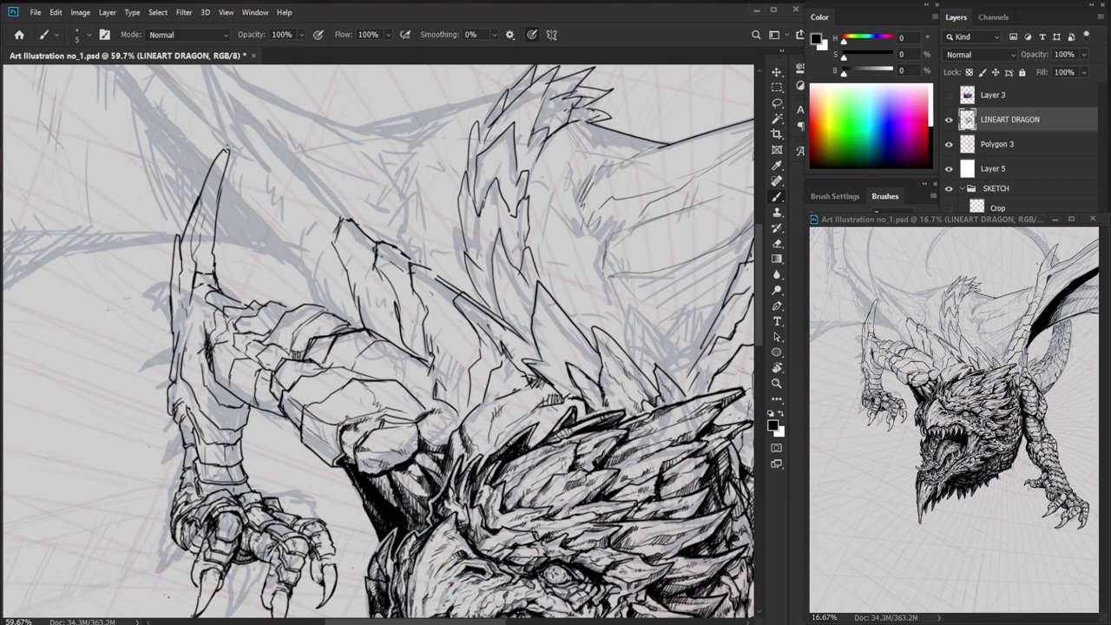
- Clean up the lines at the elbow spike's base and ink a small rounded plate there
{"action": "key", "text": "e"}
{"action": "mouse_move", "coordinate": [222, 305]}
{"action": "left_mouse_down"}
{"action": "mouse_move", "coordinate": [221, 317]}
{"action": "mouse_move", "coordinate": [224, 296]}
{"action": "mouse_move", "coordinate": [232, 301]}
{"action": "mouse_move", "coordinate": [217, 301]}
{"action": "mouse_move", "coordinate": [228, 309]}
{"action": "mouse_move", "coordinate": [233, 291]}
{"action": "left_mouse_up"}
{"action": "key", "text": "b"}
{"action": "key", "text": "ctrl+space"}
{"action": "key", "text": "e"}
{"action": "key", "text": "b"}
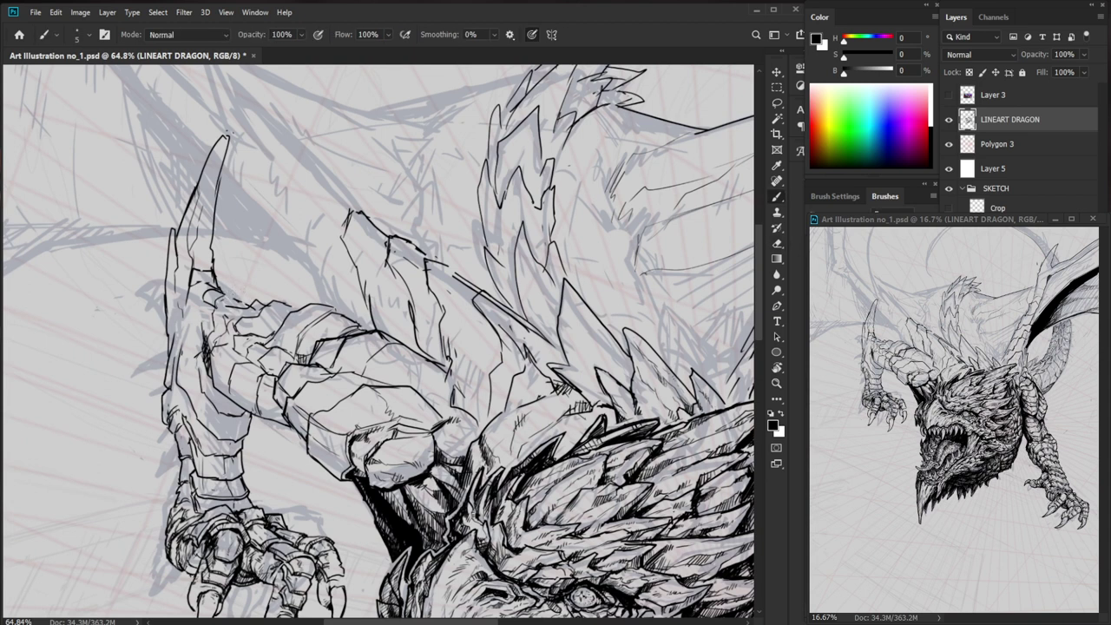
{"action": "key", "text": "ctrl+space"}
{"action": "left_click_drag", "start_coordinate": [233, 307], "coordinate": [280, 307]}
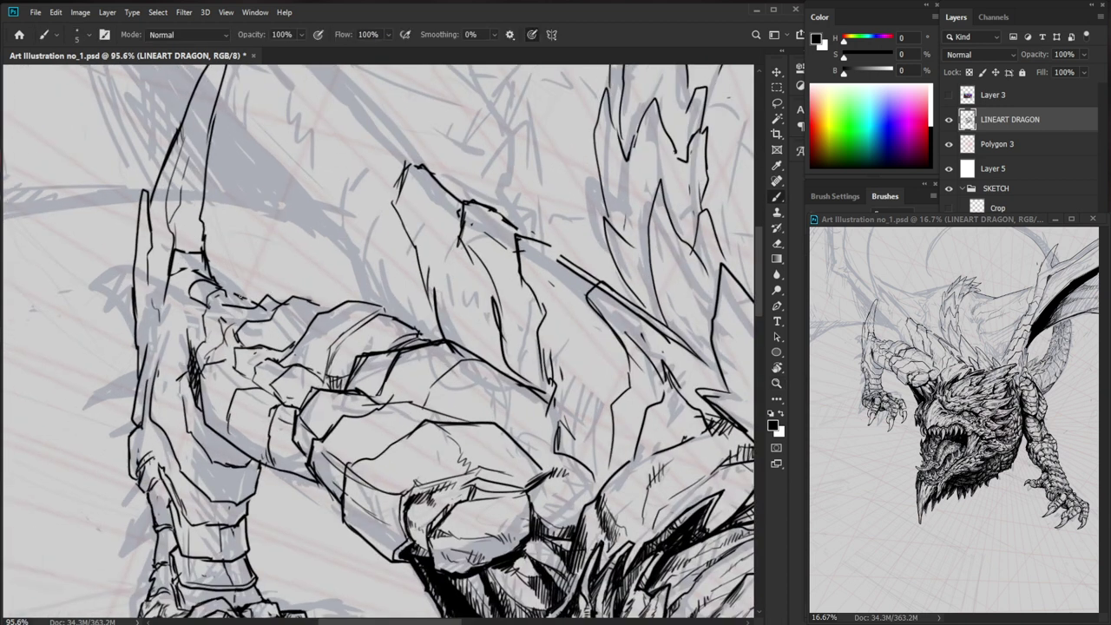
- Refine the small banded plates between the elbow spike and the upper arm with the eraser and brush
{"action": "key", "text": "e"}
{"action": "mouse_move", "coordinate": [215, 287]}
{"action": "left_mouse_down"}
{"action": "mouse_move", "coordinate": [233, 307]}
{"action": "mouse_move", "coordinate": [233, 296]}
{"action": "mouse_move", "coordinate": [211, 307]}
{"action": "mouse_move", "coordinate": [239, 304]}
{"action": "mouse_move", "coordinate": [221, 337]}
{"action": "left_mouse_up"}
{"action": "key", "text": "b"}
{"action": "key", "text": "e"}
{"action": "key", "text": "b"}
{"action": "key", "text": "ctrl+space"}
{"action": "left_click_drag", "start_coordinate": [296, 347], "coordinate": [208, 437]}
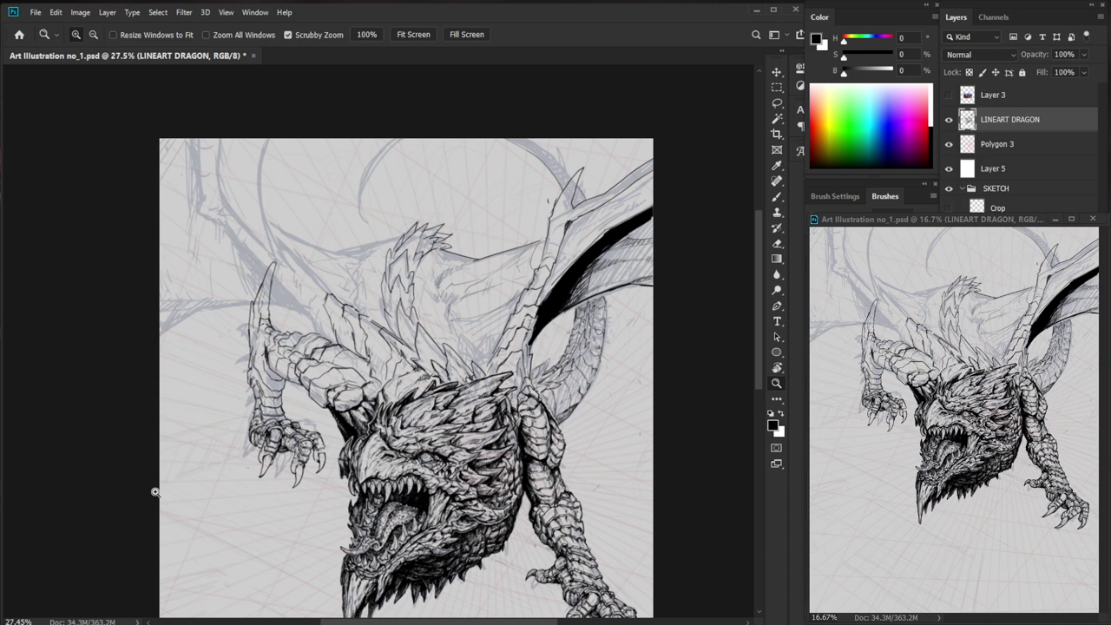
- Redraw the underside contour of the bent foreleg's upper arm where it meets the forearm
{"action": "scroll", "coordinate": [293, 379], "scroll_direction": "up", "scroll_amount": 5}
{"action": "key", "text": "b"}
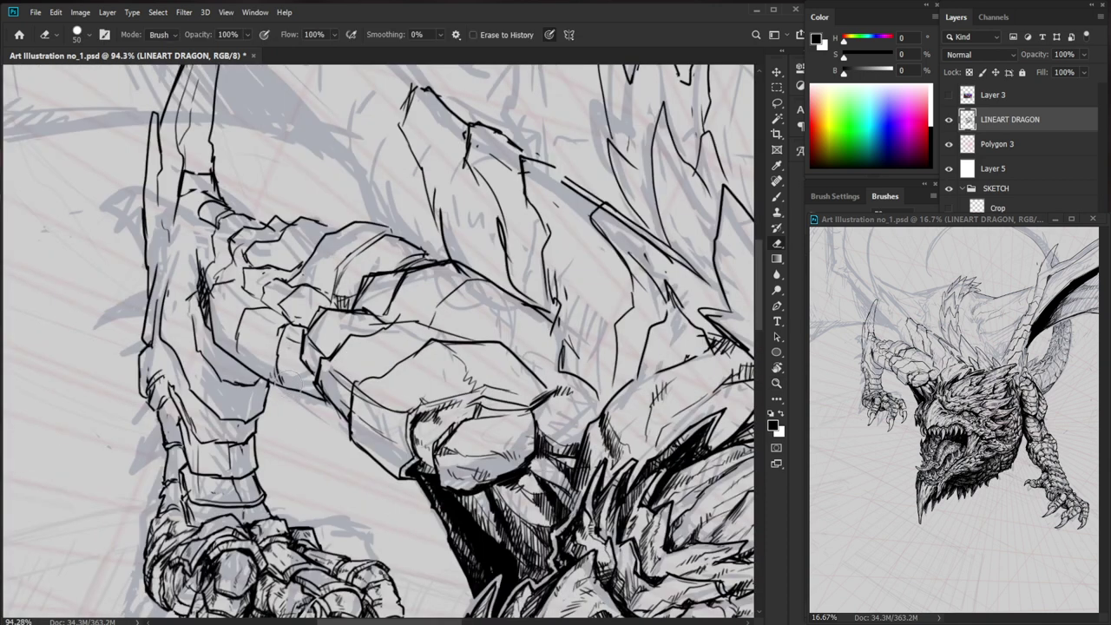
{"action": "key", "text": "e"}
{"action": "key", "text": "b"}
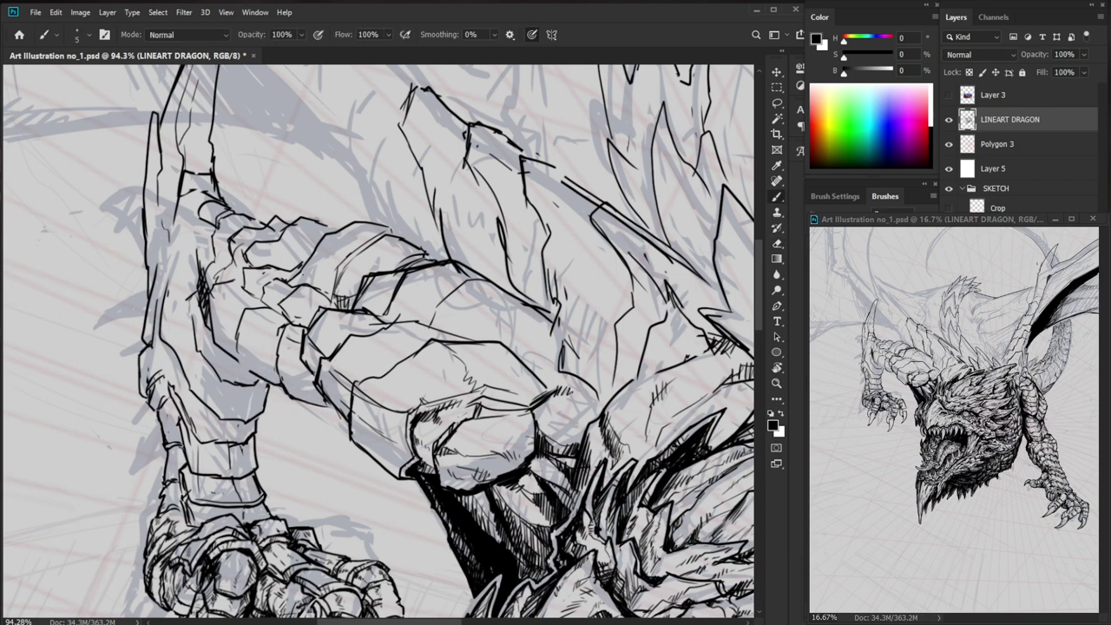
{"action": "key", "text": "e"}
{"action": "key", "text": "b"}
{"action": "key", "text": "e"}
{"action": "key", "text": "b"}
- Add short hatch strokes to the small underside plate beside the bent foreleg's inner elbow
{"action": "key", "text": "z"}
{"action": "mouse_move", "coordinate": [249, 325]}
{"action": "left_mouse_down"}
{"action": "mouse_move", "coordinate": [262, 325]}
{"action": "mouse_move", "coordinate": [241, 341]}
{"action": "left_mouse_up"}
{"action": "key", "text": "b"}
{"action": "left_click_drag", "start_coordinate": [250, 335], "coordinate": [280, 368]}
{"action": "key", "text": "e"}
{"action": "key", "text": "b"}
{"action": "mouse_move", "coordinate": [283, 359]}
{"action": "left_mouse_down"}
{"action": "mouse_move", "coordinate": [276, 374]}
{"action": "mouse_move", "coordinate": [280, 362]}
{"action": "left_mouse_up"}
{"action": "left_click_drag", "start_coordinate": [286, 355], "coordinate": [285, 365]}
{"action": "left_click_drag", "start_coordinate": [293, 360], "coordinate": [288, 368]}
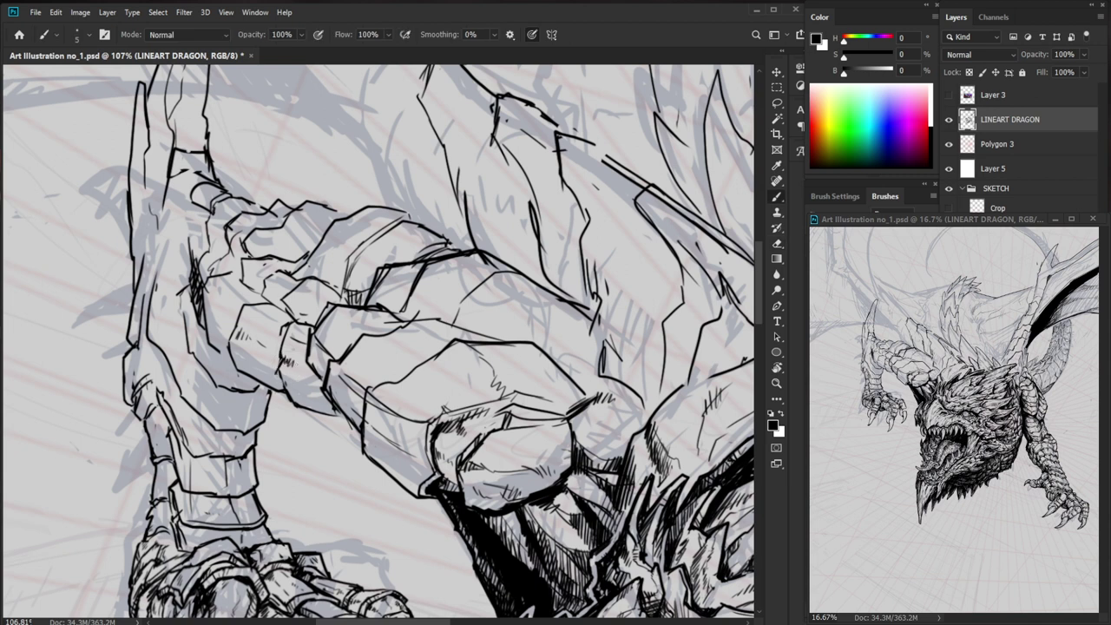
{"action": "key", "text": "z"}
{"action": "left_click_drag", "start_coordinate": [403, 362], "coordinate": [260, 362]}
{"action": "key", "text": "space"}
{"action": "left_click_drag", "start_coordinate": [627, 540], "coordinate": [536, 528]}
{"action": "mouse_move", "coordinate": [275, 320]}
{"action": "left_mouse_down"}
{"action": "mouse_move", "coordinate": [304, 320]}
{"action": "mouse_move", "coordinate": [283, 351]}
{"action": "mouse_move", "coordinate": [217, 351]}
{"action": "left_mouse_up"}
{"action": "key", "text": "b"}
{"action": "key", "text": "z"}
{"action": "left_click_drag", "start_coordinate": [323, 241], "coordinate": [356, 240]}
{"action": "key", "text": "e"}
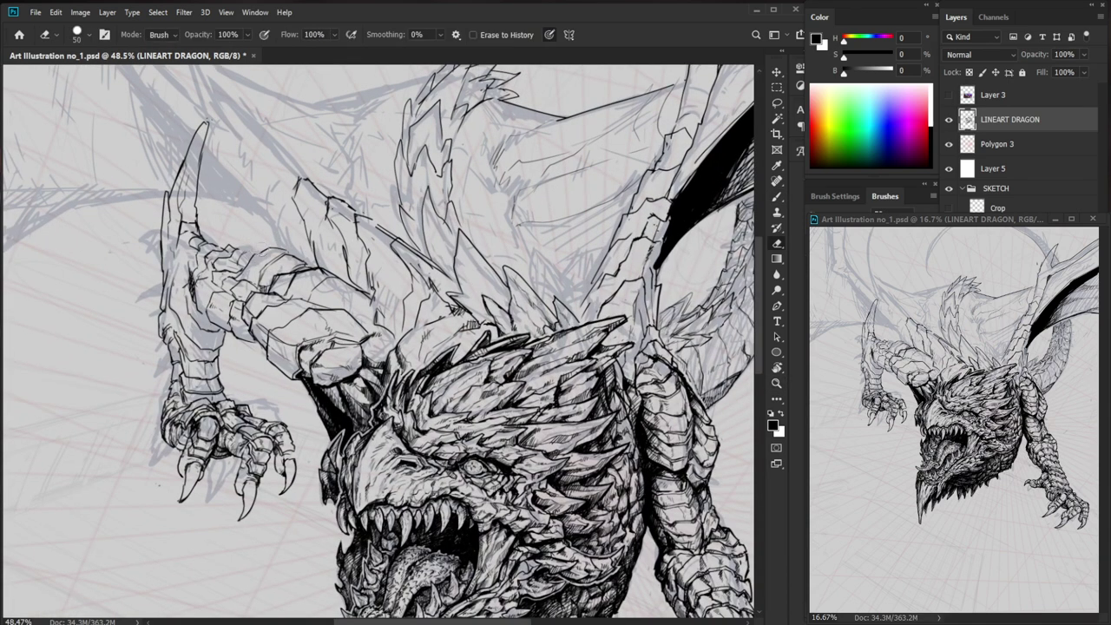
{"action": "key", "text": "b"}
- Ink a pointed back-ridge scale behind the dragon's head crest
{"action": "key", "text": "ctrl+0"}
{"action": "left_click_drag", "start_coordinate": [641, 377], "coordinate": [607, 406]}
{"action": "key", "text": "z"}
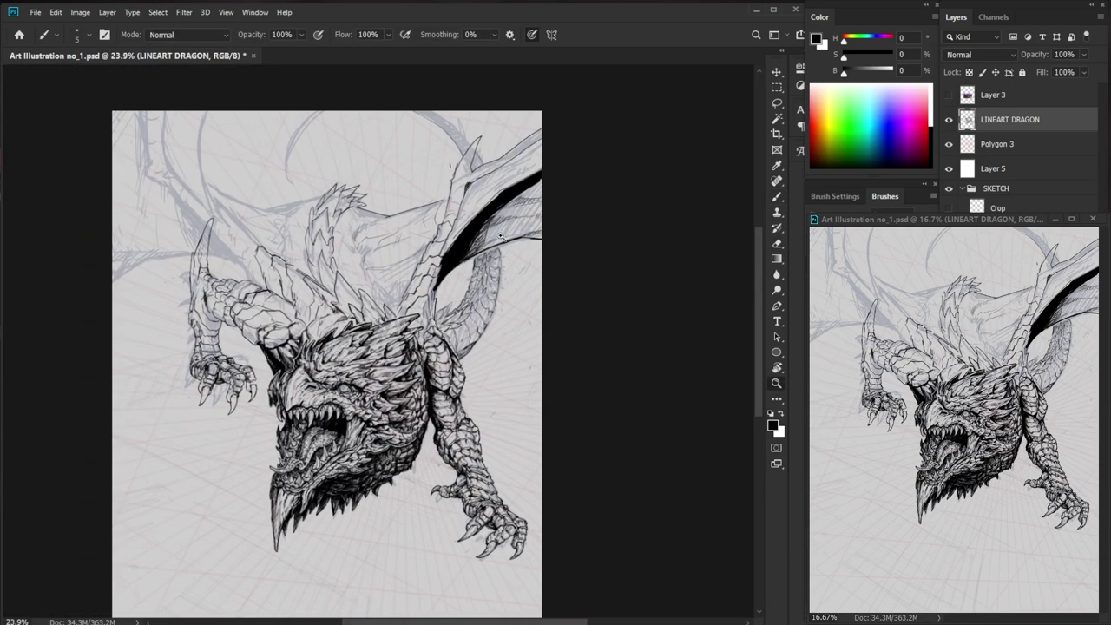
{"action": "left_click", "coordinate": [426, 214]}
{"action": "key", "text": "b"}
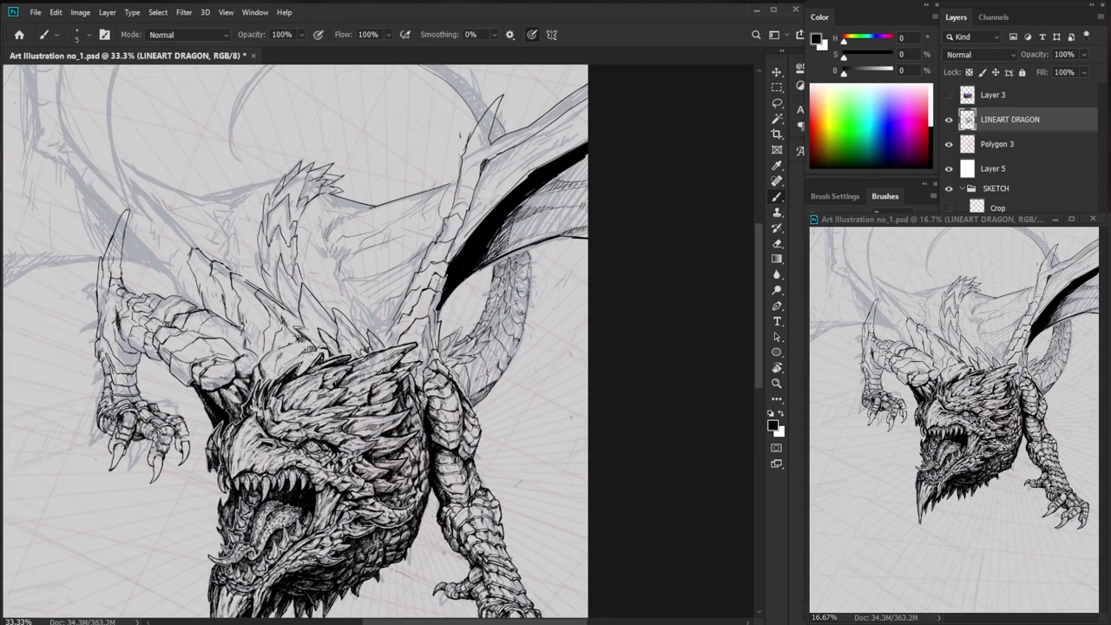
{"action": "mouse_move", "coordinate": [389, 327]}
{"action": "left_mouse_down"}
{"action": "mouse_move", "coordinate": [353, 295]}
{"action": "mouse_move", "coordinate": [350, 314]}
{"action": "left_mouse_up"}
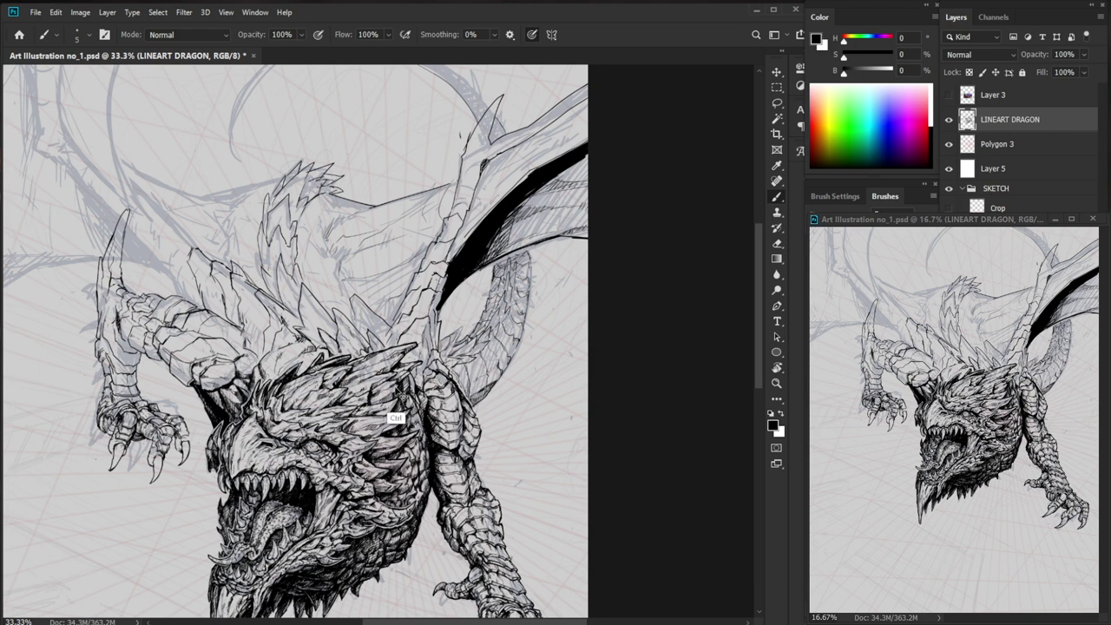
- Refine the upper edge of the long shoulder plates behind the bent foreleg with alternating eraser and brush strokes
{"action": "mouse_move", "coordinate": [245, 270]}
{"action": "left_mouse_down"}
{"action": "mouse_move", "coordinate": [256, 287]}
{"action": "mouse_move", "coordinate": [234, 271]}
{"action": "mouse_move", "coordinate": [244, 280]}
{"action": "left_mouse_up"}
{"action": "key", "text": "e"}
{"action": "key", "text": "b"}
{"action": "left_click_drag", "start_coordinate": [365, 394], "coordinate": [372, 407]}
{"action": "key", "text": "e"}
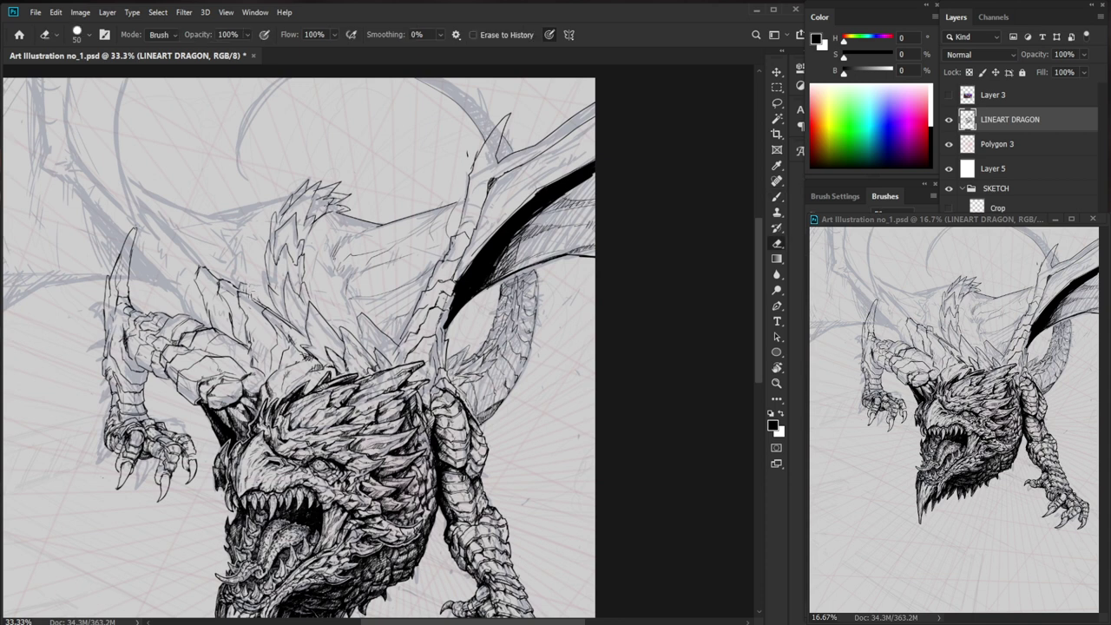
{"action": "key", "text": "b"}
{"action": "left_click_drag", "start_coordinate": [254, 297], "coordinate": [259, 307]}
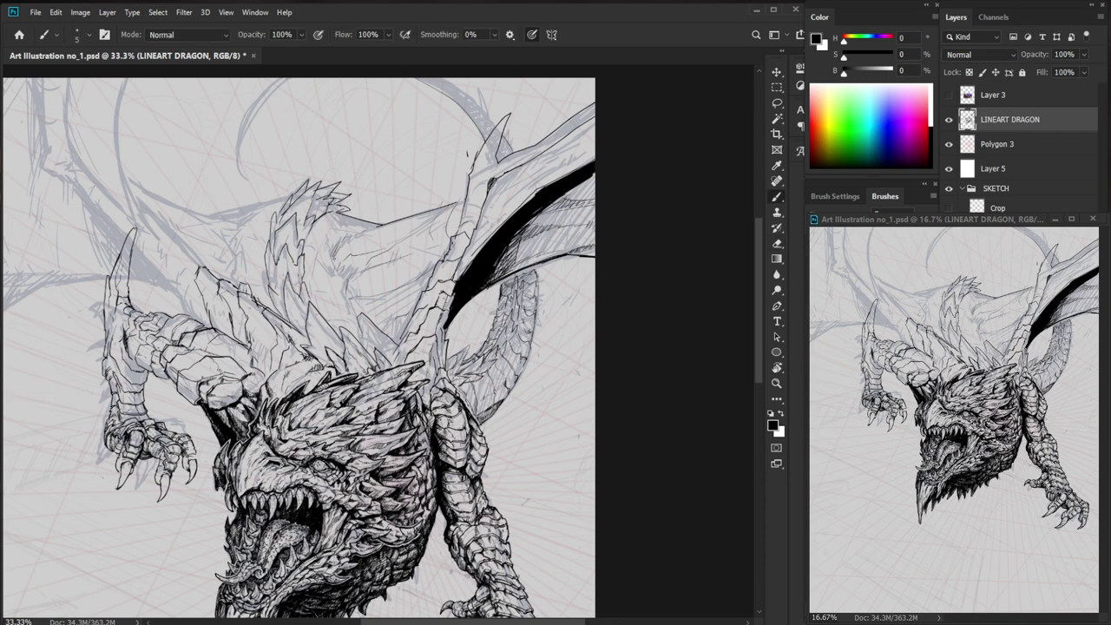
{"action": "key", "text": "e"}
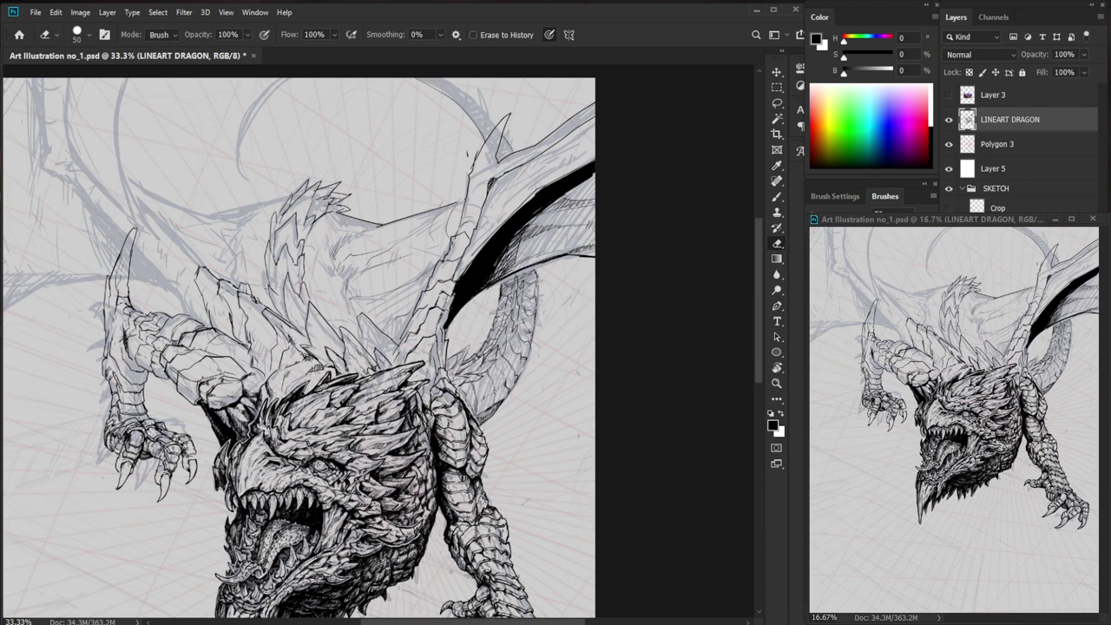
{"action": "key", "text": "b"}
{"action": "left_click_drag", "start_coordinate": [261, 302], "coordinate": [266, 314]}
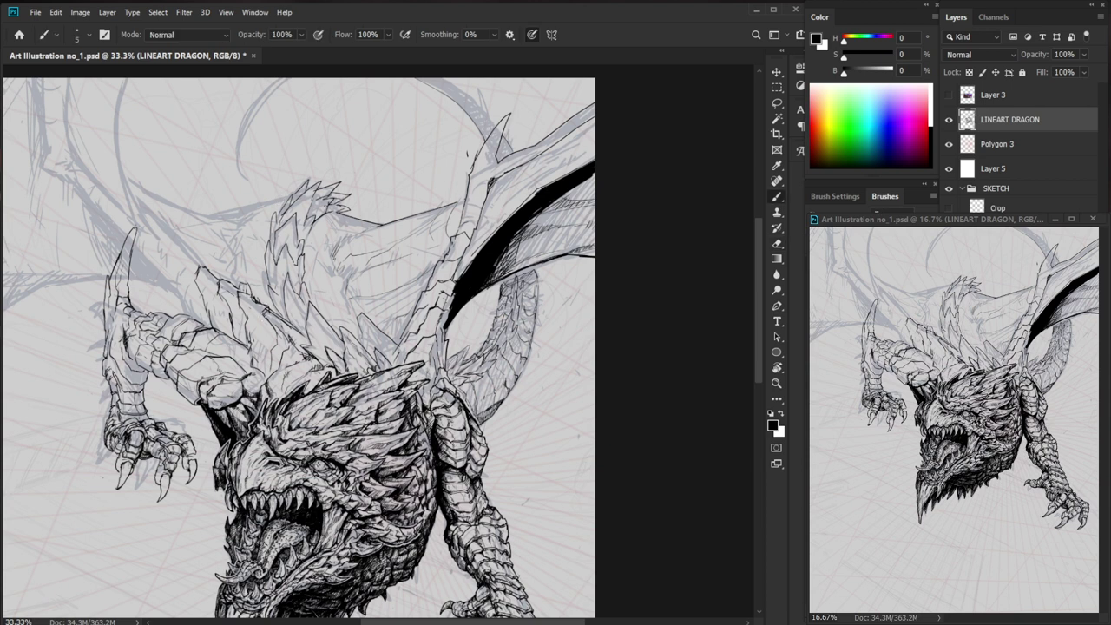
{"action": "left_click_drag", "start_coordinate": [340, 315], "coordinate": [320, 315]}
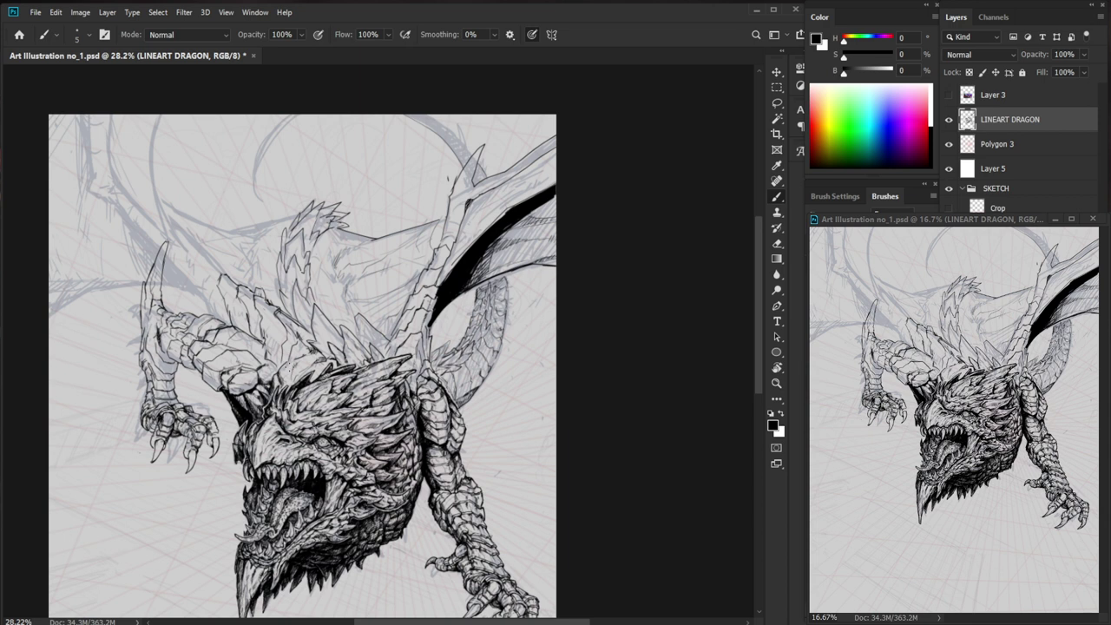
- Ink scale edges along the shoulder ridge between the bent foreleg and the spiked back ridge
{"action": "left_click_drag", "start_coordinate": [334, 348], "coordinate": [393, 337]}
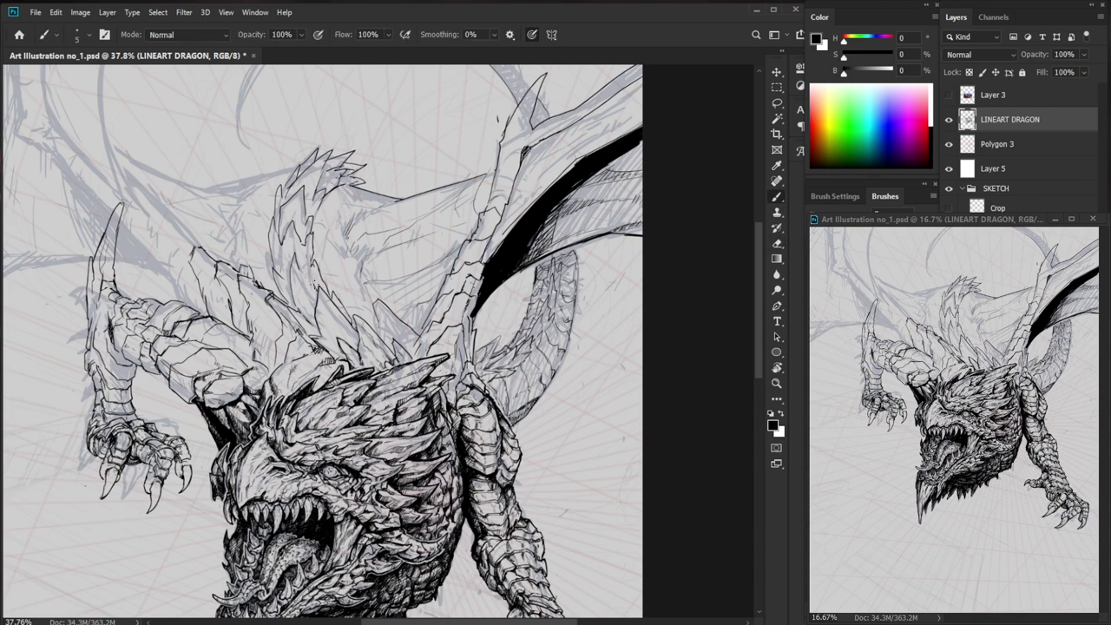
{"action": "key", "text": "e"}
{"action": "key", "text": "b"}
{"action": "key", "text": "b"}
{"action": "left_click_drag", "start_coordinate": [294, 295], "coordinate": [272, 310]}
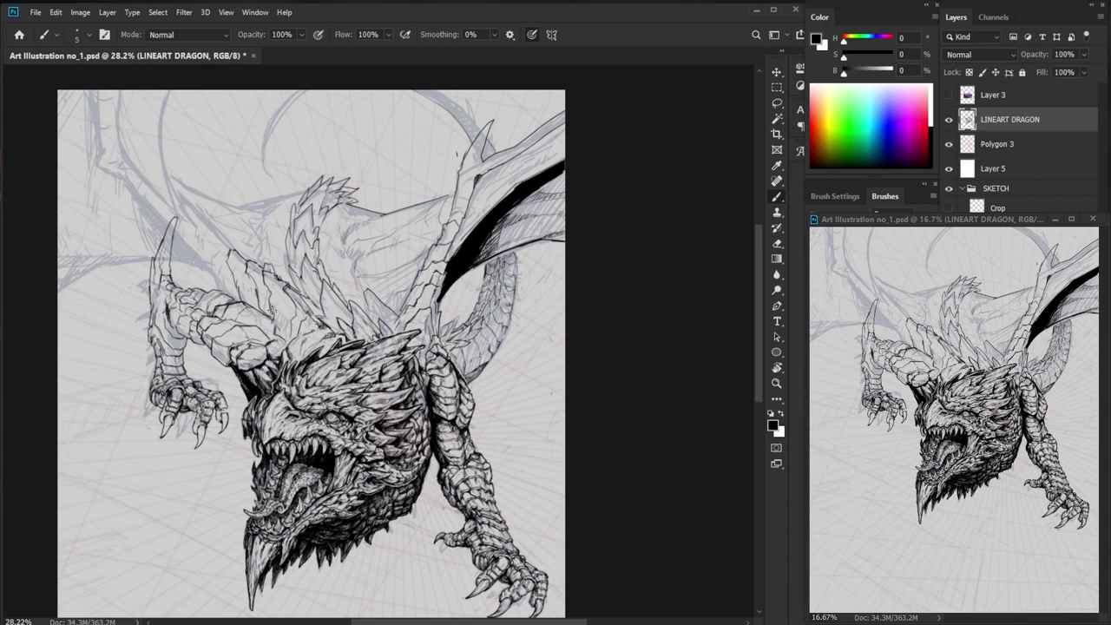
- Touch up the shoulder ridge's lower contour toward the head crest with the brush and eraser
{"action": "key", "text": "z"}
{"action": "mouse_move", "coordinate": [318, 304]}
{"action": "left_mouse_down"}
{"action": "mouse_move", "coordinate": [352, 304]}
{"action": "mouse_move", "coordinate": [280, 301]}
{"action": "left_mouse_up"}
{"action": "key", "text": "e"}
{"action": "key", "text": "b"}
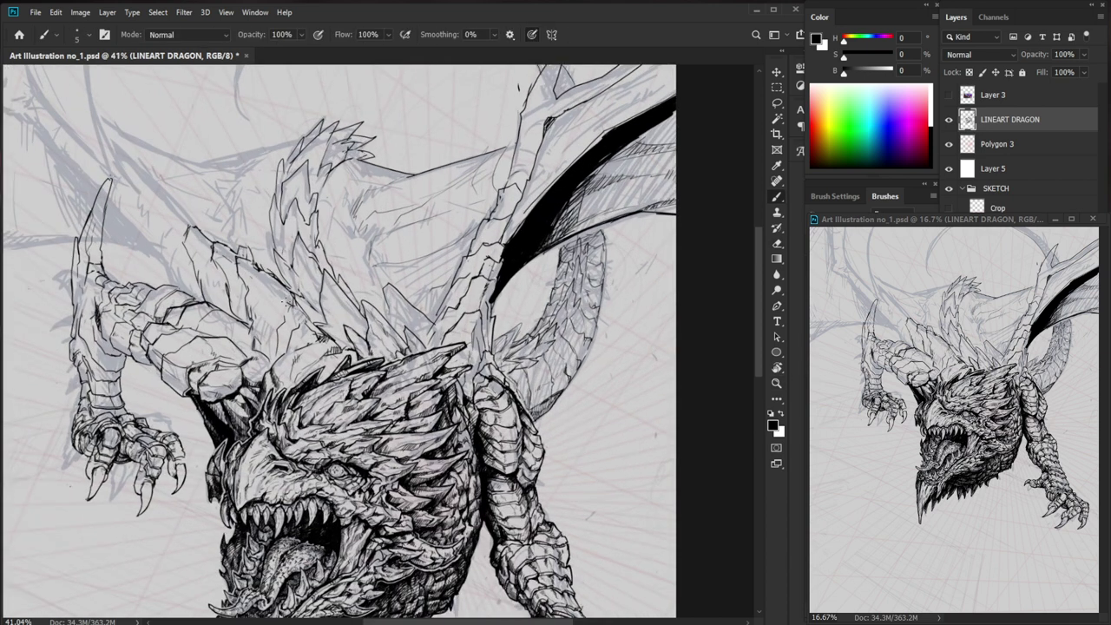
{"action": "key", "text": "e"}
{"action": "key", "text": "b"}
- Erase rough lines where the shoulder ridge meets the head crest and redraw the small scales there
{"action": "key", "text": "e"}
{"action": "mouse_move", "coordinate": [310, 320]}
{"action": "left_mouse_down"}
{"action": "mouse_move", "coordinate": [325, 335]}
{"action": "mouse_move", "coordinate": [283, 359]}
{"action": "mouse_move", "coordinate": [251, 318]}
{"action": "mouse_move", "coordinate": [274, 304]}
{"action": "mouse_move", "coordinate": [251, 320]}
{"action": "mouse_move", "coordinate": [243, 286]}
{"action": "mouse_move", "coordinate": [240, 326]}
{"action": "mouse_move", "coordinate": [286, 307]}
{"action": "mouse_move", "coordinate": [337, 339]}
{"action": "left_mouse_up"}
{"action": "key", "text": "e"}
{"action": "key", "text": "b"}
{"action": "key", "text": "e"}
{"action": "key", "text": "b"}
{"action": "key", "text": "e"}
{"action": "key", "text": "b"}
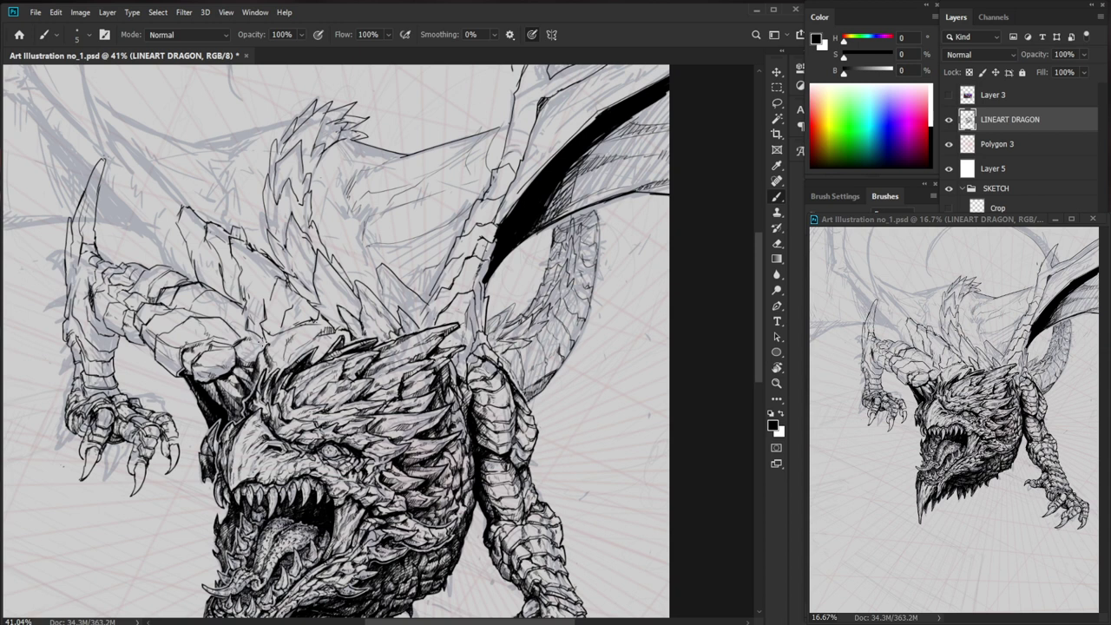
- Clean up the upper edge of the rounded shoulder plate behind the head crest and re-ink it
{"action": "key", "text": "e"}
{"action": "mouse_move", "coordinate": [313, 323]}
{"action": "left_mouse_down"}
{"action": "mouse_move", "coordinate": [296, 290]}
{"action": "mouse_move", "coordinate": [309, 328]}
{"action": "mouse_move", "coordinate": [292, 342]}
{"action": "left_mouse_up"}
{"action": "key", "text": "b"}
{"action": "key", "text": "e"}
{"action": "key", "text": "z"}
{"action": "left_click_drag", "start_coordinate": [368, 330], "coordinate": [316, 330]}
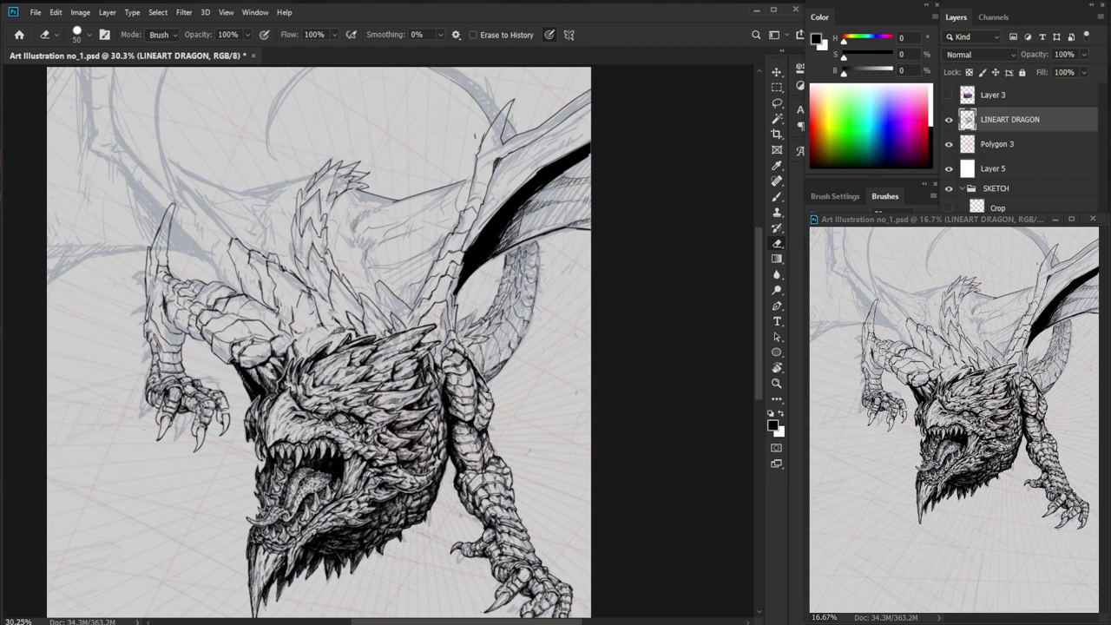
- Add fine hatch strokes to the small scales beneath the spikes at the back of the dragon's cheek
{"action": "key", "text": "z"}
{"action": "left_click_drag", "start_coordinate": [432, 393], "coordinate": [423, 403]}
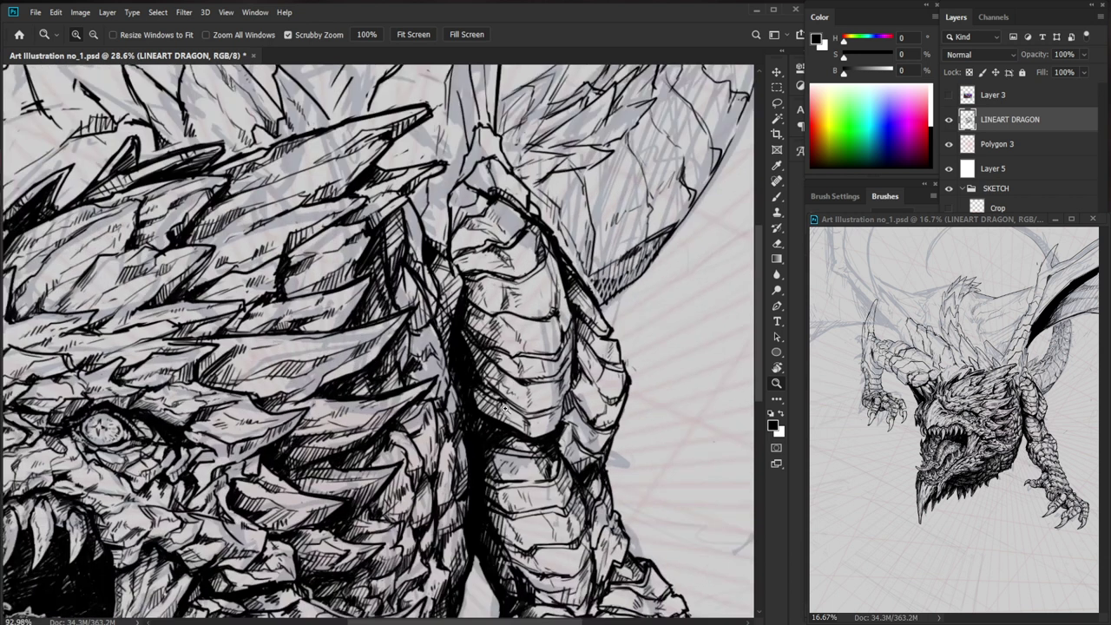
{"action": "left_click_drag", "start_coordinate": [444, 413], "coordinate": [504, 410]}
{"action": "key", "text": "b"}
{"action": "mouse_move", "coordinate": [402, 427]}
{"action": "left_mouse_down"}
{"action": "mouse_move", "coordinate": [425, 422]}
{"action": "mouse_move", "coordinate": [403, 436]}
{"action": "mouse_move", "coordinate": [424, 432]}
{"action": "mouse_move", "coordinate": [428, 454]}
{"action": "left_mouse_up"}
{"action": "mouse_move", "coordinate": [428, 450]}
{"action": "left_mouse_down"}
{"action": "mouse_move", "coordinate": [418, 454]}
{"action": "mouse_move", "coordinate": [427, 465]}
{"action": "left_mouse_up"}
{"action": "left_click_drag", "start_coordinate": [434, 449], "coordinate": [431, 458]}
{"action": "key", "text": "z"}
{"action": "mouse_move", "coordinate": [503, 405]}
{"action": "left_mouse_down"}
{"action": "mouse_move", "coordinate": [475, 426]}
{"action": "mouse_move", "coordinate": [420, 427]}
{"action": "left_mouse_up"}
{"action": "key", "text": "b"}
{"action": "left_click_drag", "start_coordinate": [580, 526], "coordinate": [626, 418]}
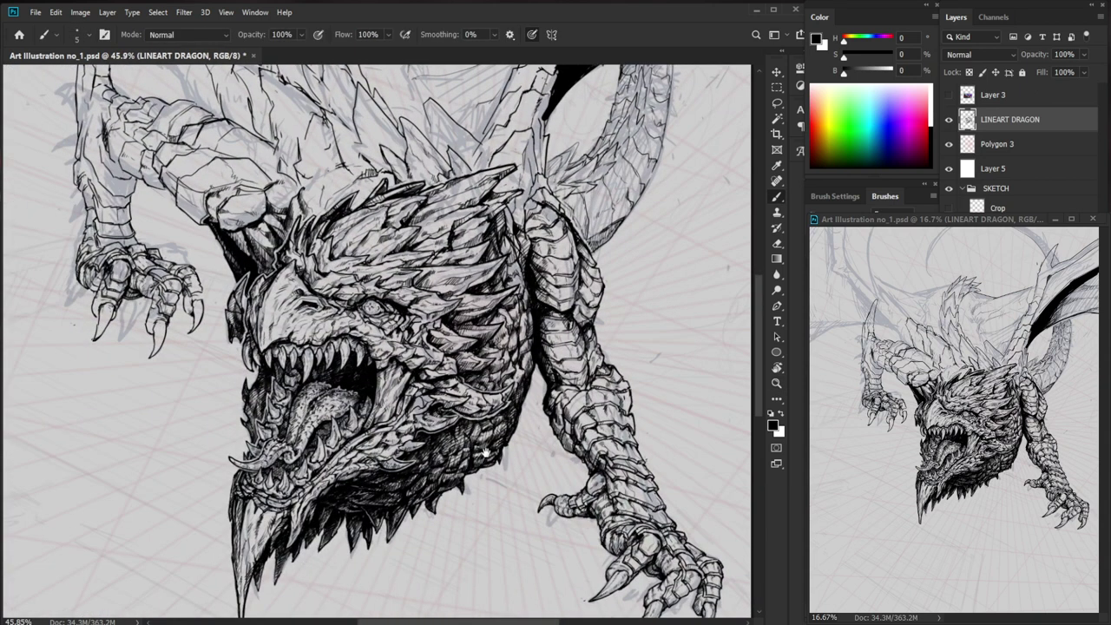
{"action": "key", "text": "z"}
{"action": "left_click_drag", "start_coordinate": [525, 429], "coordinate": [498, 447]}
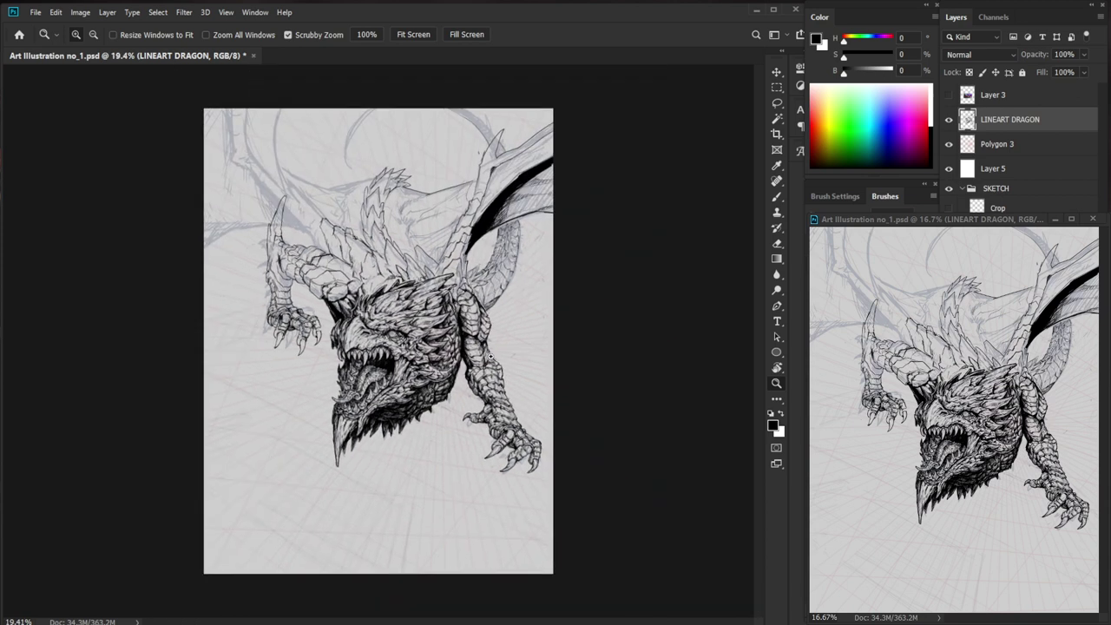
- Clean up and re-ink the scale edges at the base of the wing arm behind the head crest
{"action": "mouse_move", "coordinate": [513, 270]}
{"action": "left_mouse_down"}
{"action": "mouse_move", "coordinate": [639, 261]}
{"action": "mouse_move", "coordinate": [513, 272]}
{"action": "mouse_move", "coordinate": [500, 261]}
{"action": "mouse_move", "coordinate": [476, 323]}
{"action": "left_mouse_up"}
{"action": "key", "text": "b"}
{"action": "key", "text": "e"}
{"action": "key", "text": "b"}
{"action": "mouse_move", "coordinate": [488, 257]}
{"action": "left_mouse_down"}
{"action": "mouse_move", "coordinate": [505, 248]}
{"action": "mouse_move", "coordinate": [467, 282]}
{"action": "left_mouse_up"}
{"action": "key", "text": "e"}
{"action": "key", "text": "b"}
{"action": "key", "text": "e"}
{"action": "key", "text": "b"}
- Ink the narrow contour lines where the wing arm's base meets the foreleg's shoulder, below the solid black membrane shadow
{"action": "key", "text": "z"}
{"action": "left_click_drag", "start_coordinate": [511, 297], "coordinate": [464, 297]}
{"action": "key", "text": "b"}
{"action": "left_click_drag", "start_coordinate": [469, 304], "coordinate": [517, 347]}
{"action": "key", "text": "z"}
{"action": "left_click_drag", "start_coordinate": [504, 451], "coordinate": [469, 451]}
{"action": "key", "text": "b"}
{"action": "key", "text": "z"}
{"action": "left_click_drag", "start_coordinate": [535, 373], "coordinate": [608, 373]}
{"action": "key", "text": "b"}
{"action": "left_click_drag", "start_coordinate": [483, 350], "coordinate": [478, 370]}
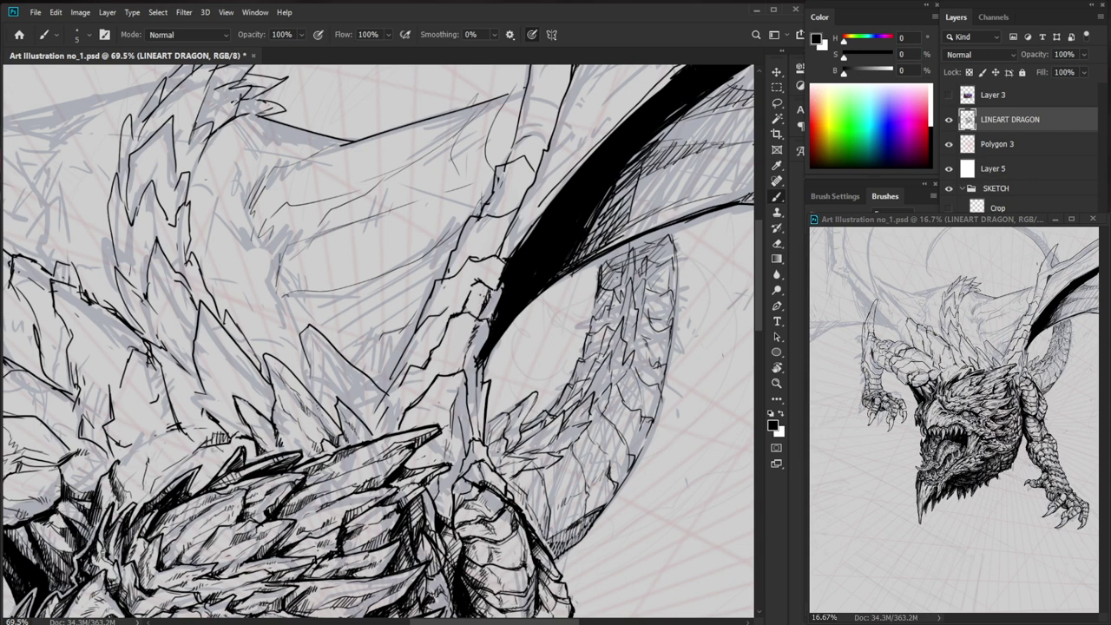
- Strengthen the wing arm's inner edge beside the black membrane shadow and add short strokes to its lower scales
{"action": "key", "text": "e"}
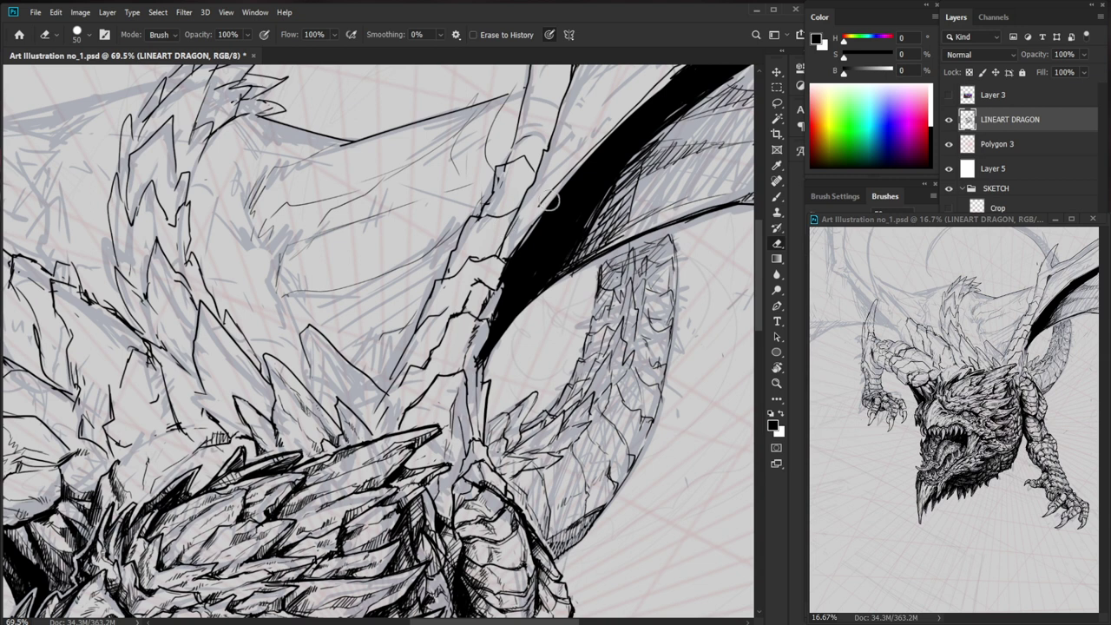
{"action": "key", "text": "b"}
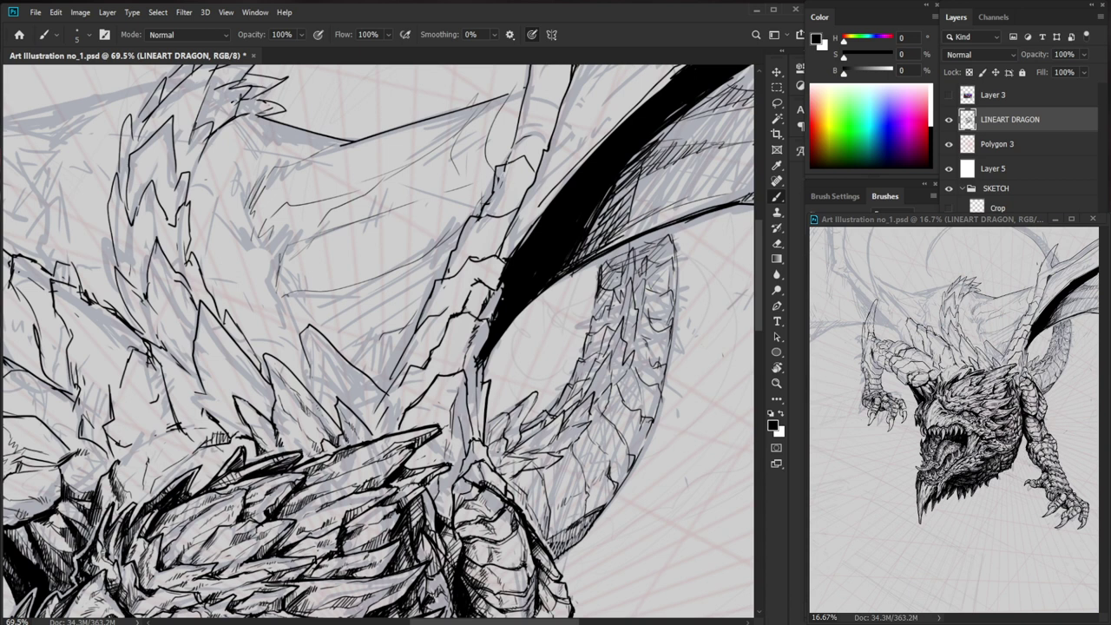
{"action": "left_click_drag", "start_coordinate": [505, 296], "coordinate": [481, 353]}
{"action": "key", "text": "ctrl+space"}
{"action": "mouse_move", "coordinate": [556, 261]}
{"action": "left_mouse_down"}
{"action": "mouse_move", "coordinate": [460, 261]}
{"action": "mouse_move", "coordinate": [556, 269]}
{"action": "left_mouse_up"}
{"action": "left_click_drag", "start_coordinate": [465, 291], "coordinate": [459, 301]}
{"action": "left_click_drag", "start_coordinate": [465, 296], "coordinate": [458, 309]}
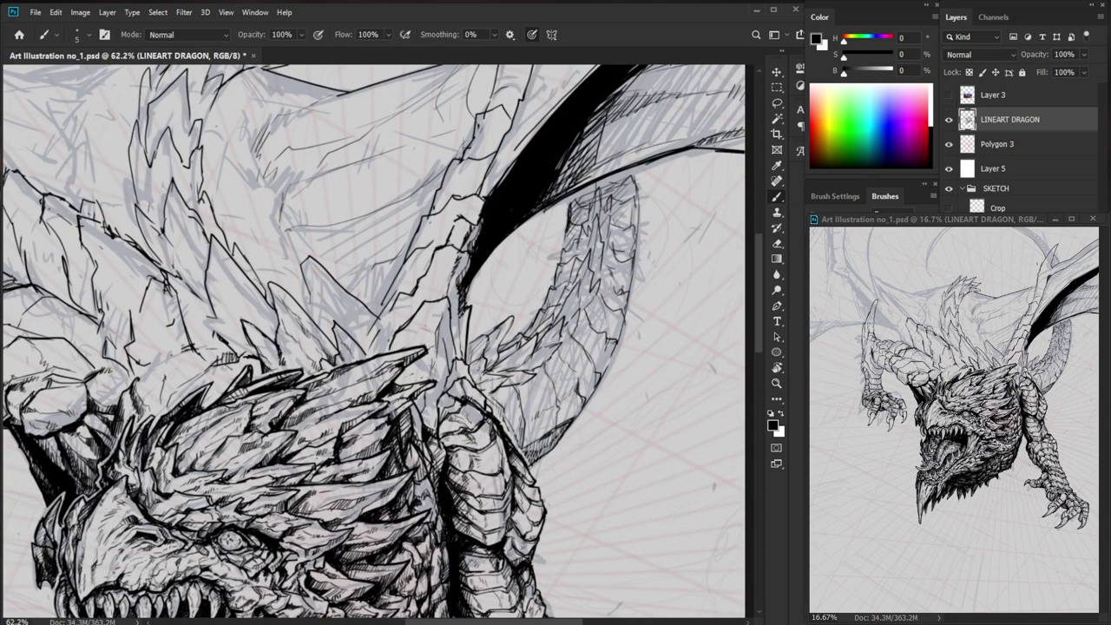
- Erase rough marks beneath the black membrane shadow and hatch the underside of the wing arm's base
{"action": "key", "text": "z"}
{"action": "left_click_drag", "start_coordinate": [528, 326], "coordinate": [434, 326]}
{"action": "key", "text": "ctrl+space"}
{"action": "left_click_drag", "start_coordinate": [497, 217], "coordinate": [590, 217]}
{"action": "key", "text": "e"}
{"action": "mouse_move", "coordinate": [481, 255]}
{"action": "left_mouse_down"}
{"action": "mouse_move", "coordinate": [482, 309]}
{"action": "mouse_move", "coordinate": [467, 275]}
{"action": "mouse_move", "coordinate": [476, 287]}
{"action": "mouse_move", "coordinate": [457, 307]}
{"action": "mouse_move", "coordinate": [468, 304]}
{"action": "mouse_move", "coordinate": [472, 318]}
{"action": "left_mouse_up"}
{"action": "key", "text": "b"}
{"action": "key", "text": "e"}
{"action": "key", "text": "b"}
{"action": "key", "text": "e"}
{"action": "key", "text": "b"}
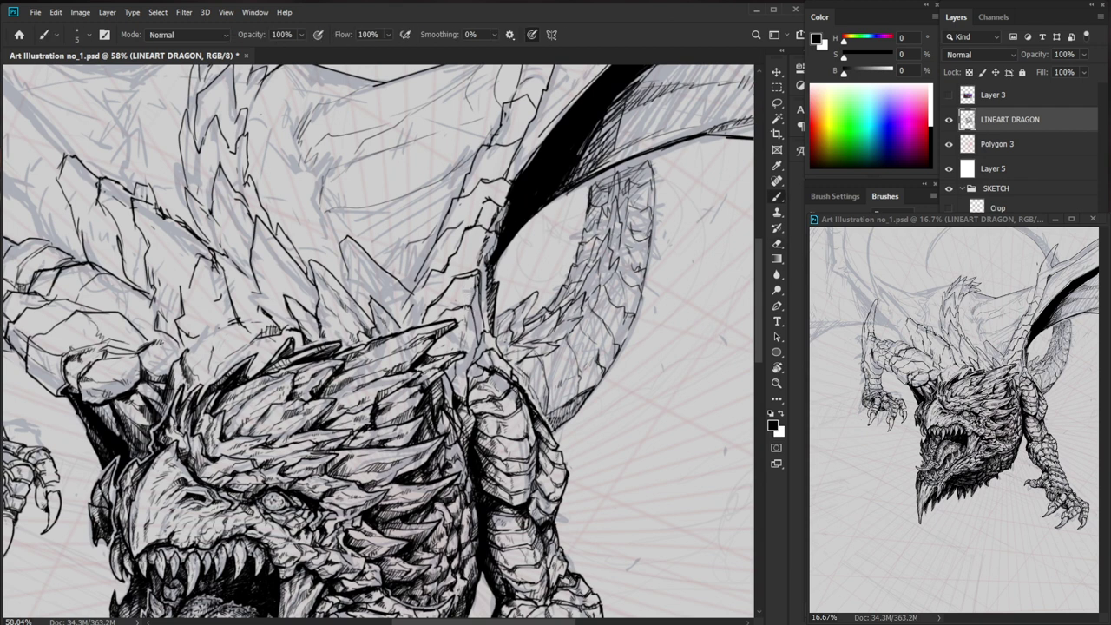
- Refine the outline of the lowest wing-arm scales down to the shoulder joint with the brush and eraser
{"action": "key", "text": "z"}
{"action": "left_click_drag", "start_coordinate": [521, 346], "coordinate": [501, 345]}
{"action": "left_click_drag", "start_coordinate": [534, 265], "coordinate": [599, 266]}
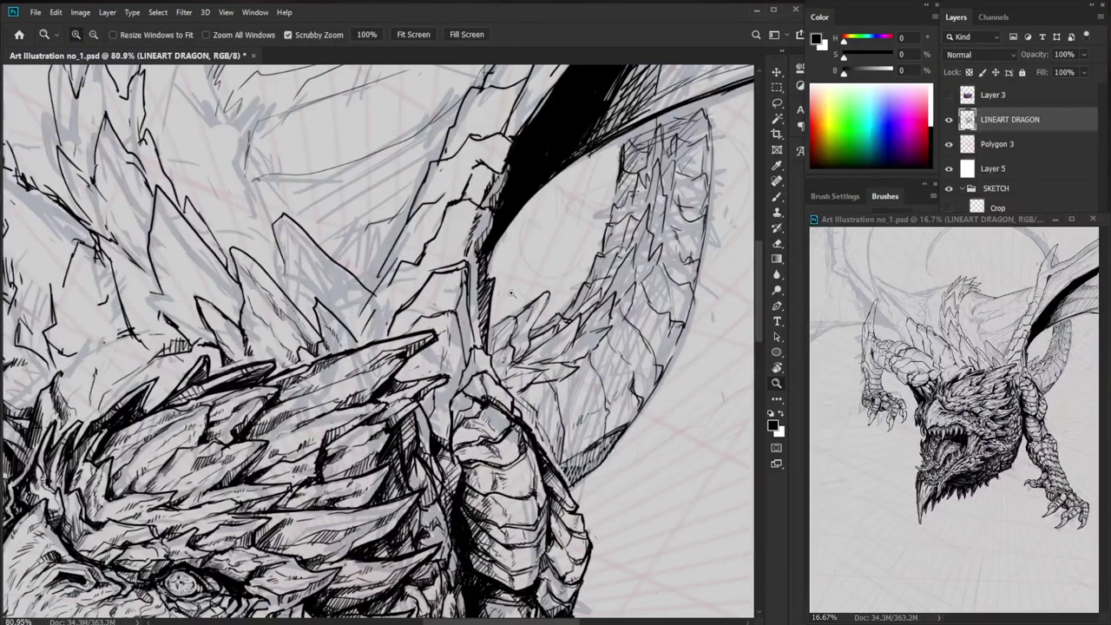
{"action": "key", "text": "b"}
{"action": "left_click_drag", "start_coordinate": [456, 303], "coordinate": [470, 366]}
{"action": "key", "text": "e"}
{"action": "key", "text": "b"}
{"action": "left_click_drag", "start_coordinate": [465, 355], "coordinate": [469, 365]}
{"action": "key", "text": "z"}
{"action": "left_click_drag", "start_coordinate": [513, 330], "coordinate": [462, 330]}
{"action": "key", "text": "b"}
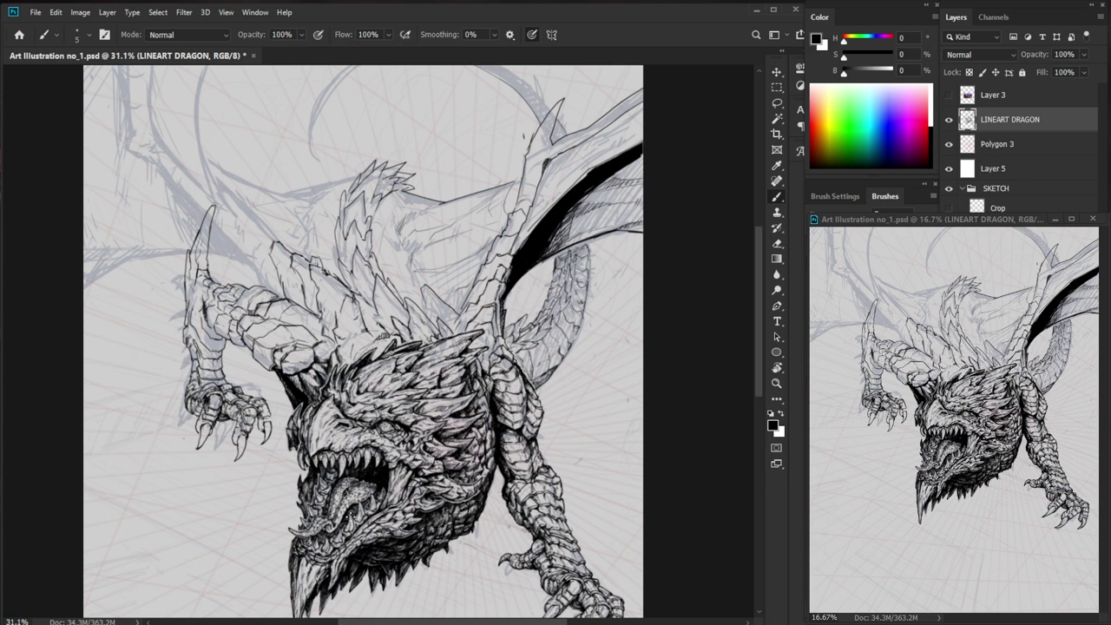
- Ink contours and fine hatching on the back spikes rising behind the head crest
{"action": "key", "text": "z"}
{"action": "mouse_move", "coordinate": [435, 338]}
{"action": "left_mouse_down"}
{"action": "mouse_move", "coordinate": [495, 339]}
{"action": "mouse_move", "coordinate": [410, 359]}
{"action": "left_mouse_up"}
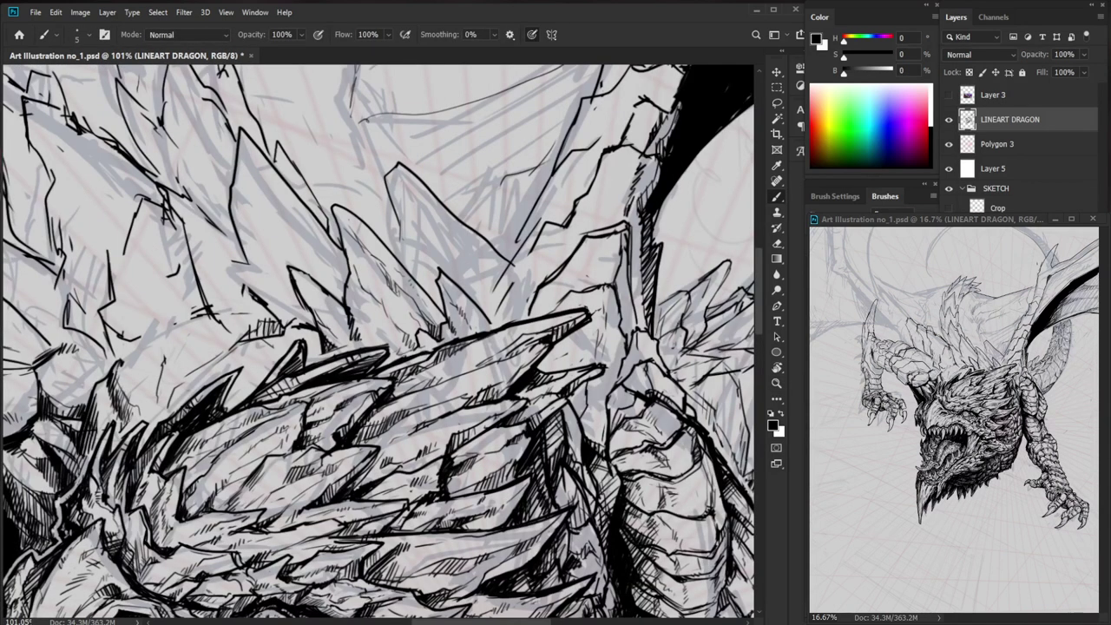
{"action": "key", "text": "e"}
{"action": "key", "text": "b"}
{"action": "left_click_drag", "start_coordinate": [375, 307], "coordinate": [358, 340]}
{"action": "left_click_drag", "start_coordinate": [377, 327], "coordinate": [365, 333]}
{"action": "left_click_drag", "start_coordinate": [346, 283], "coordinate": [331, 287]}
{"action": "mouse_move", "coordinate": [317, 258]}
{"action": "left_mouse_down"}
{"action": "mouse_move", "coordinate": [262, 194]}
{"action": "mouse_move", "coordinate": [235, 187]}
{"action": "mouse_move", "coordinate": [246, 204]}
{"action": "left_mouse_up"}
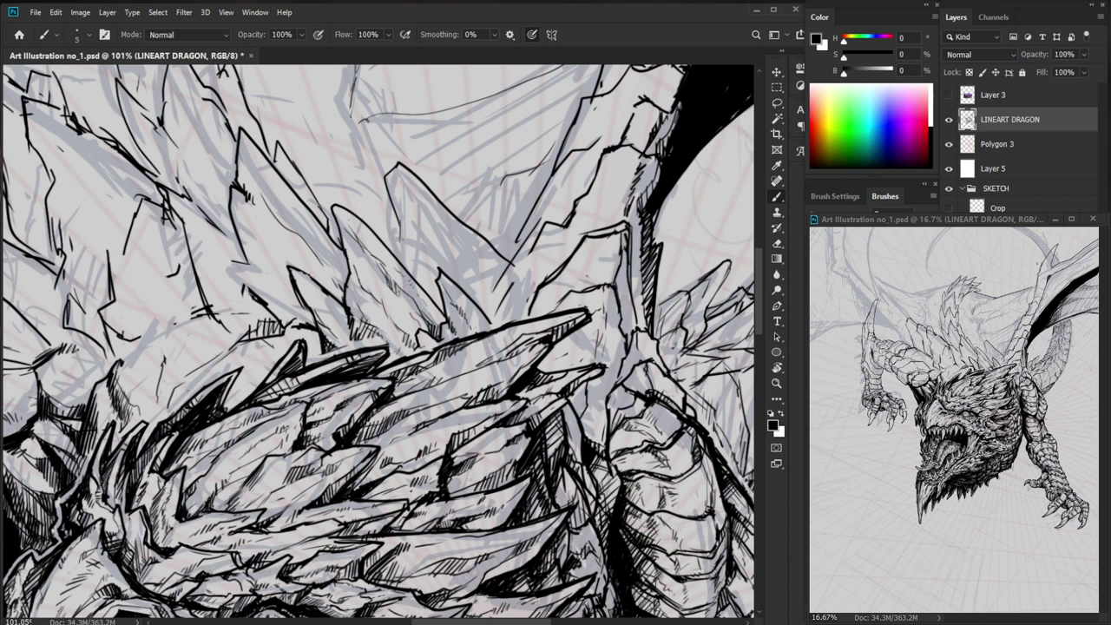
- Add short hatch strokes to the bases and shaded sides of the small spikes above the head crest
{"action": "key", "text": "z"}
{"action": "left_click_drag", "start_coordinate": [335, 349], "coordinate": [375, 349]}
{"action": "left_click_drag", "start_coordinate": [339, 347], "coordinate": [349, 339]}
{"action": "left_click_drag", "start_coordinate": [348, 346], "coordinate": [356, 338]}
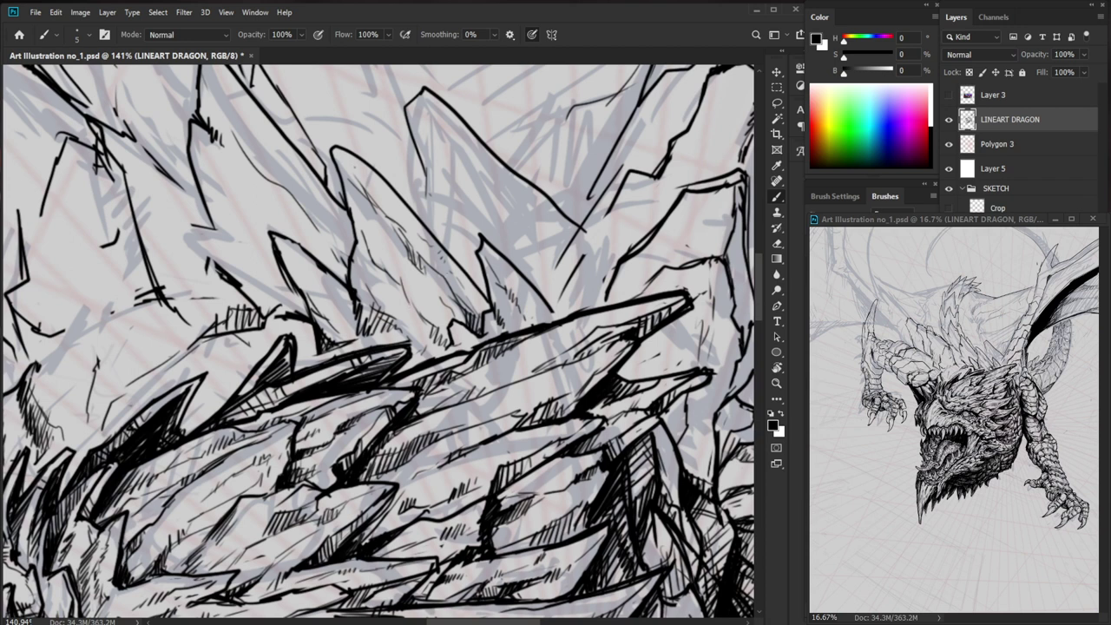
{"action": "left_click_drag", "start_coordinate": [332, 277], "coordinate": [342, 272]}
{"action": "mouse_move", "coordinate": [335, 277]}
{"action": "left_mouse_down"}
{"action": "mouse_move", "coordinate": [350, 272]}
{"action": "mouse_move", "coordinate": [336, 260]}
{"action": "left_mouse_up"}
{"action": "left_click_drag", "start_coordinate": [334, 274], "coordinate": [346, 267]}
{"action": "left_click_drag", "start_coordinate": [339, 284], "coordinate": [346, 277]}
- Examine the inked spikes and the whole dragon composition from a distance
{"action": "key", "text": "ctrl+space"}
{"action": "left_click_drag", "start_coordinate": [426, 259], "coordinate": [347, 260]}
{"action": "key", "text": "ctrl+space"}
{"action": "mouse_move", "coordinate": [469, 313]}
{"action": "left_mouse_down"}
{"action": "mouse_move", "coordinate": [503, 313]}
{"action": "mouse_move", "coordinate": [489, 426]}
{"action": "mouse_move", "coordinate": [512, 424]}
{"action": "left_mouse_up"}
{"action": "key", "text": "space"}
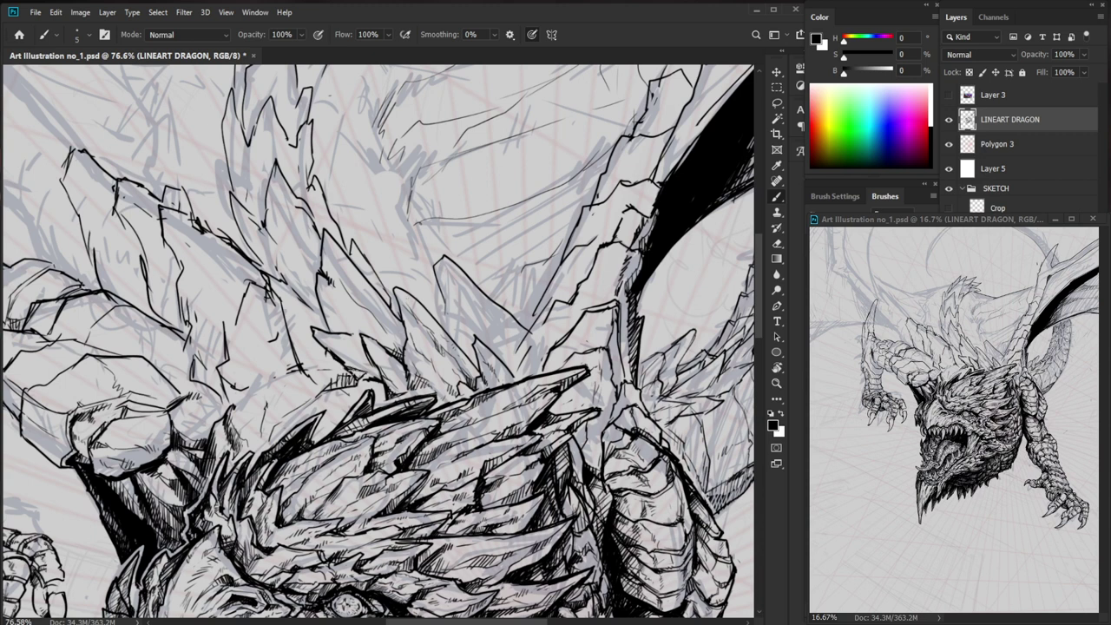
{"action": "left_click_drag", "start_coordinate": [660, 459], "coordinate": [591, 460]}
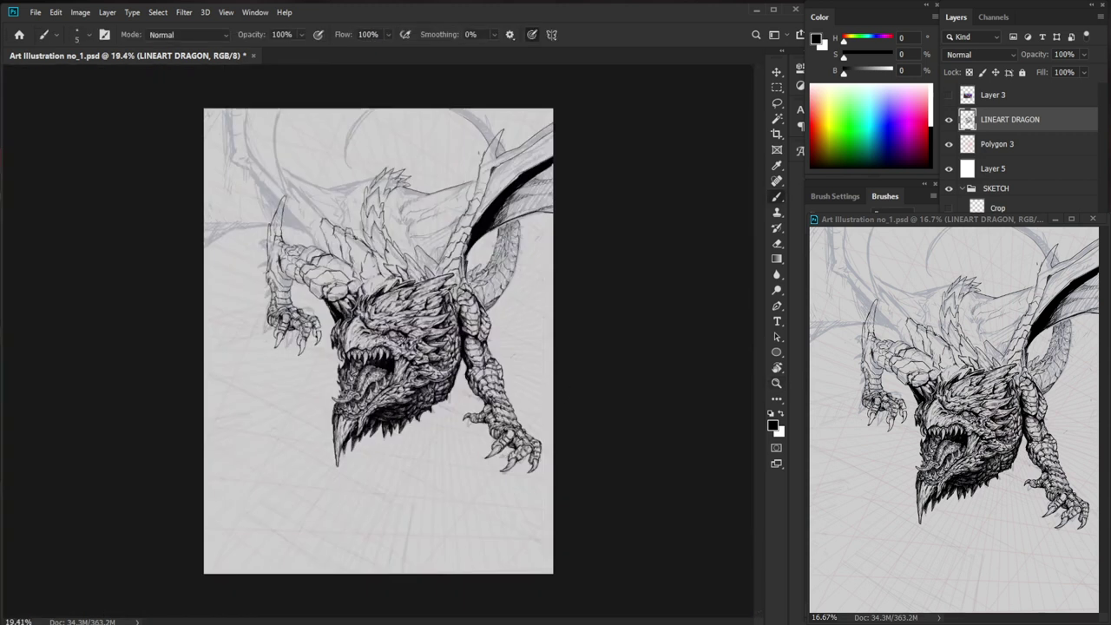
{"action": "left_click_drag", "start_coordinate": [416, 243], "coordinate": [467, 250]}
{"action": "scroll", "coordinate": [468, 250], "scroll_direction": "up", "scroll_amount": 1}
{"action": "scroll", "coordinate": [410, 454], "scroll_direction": "down", "scroll_amount": 2}
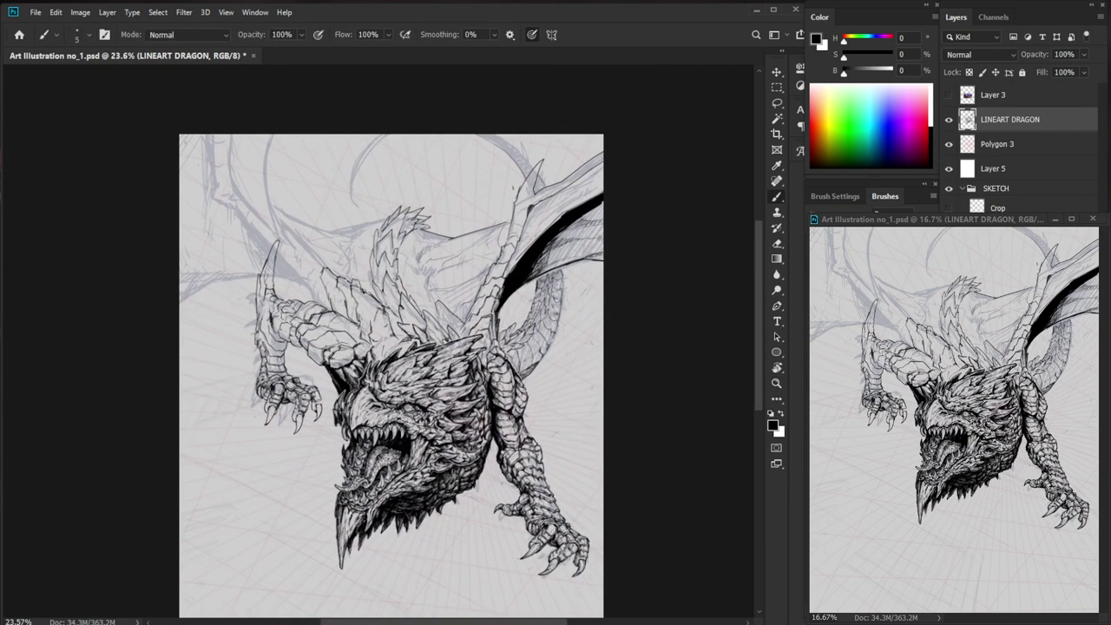
{"action": "key", "text": "z"}
{"action": "left_click_drag", "start_coordinate": [473, 414], "coordinate": [444, 413]}
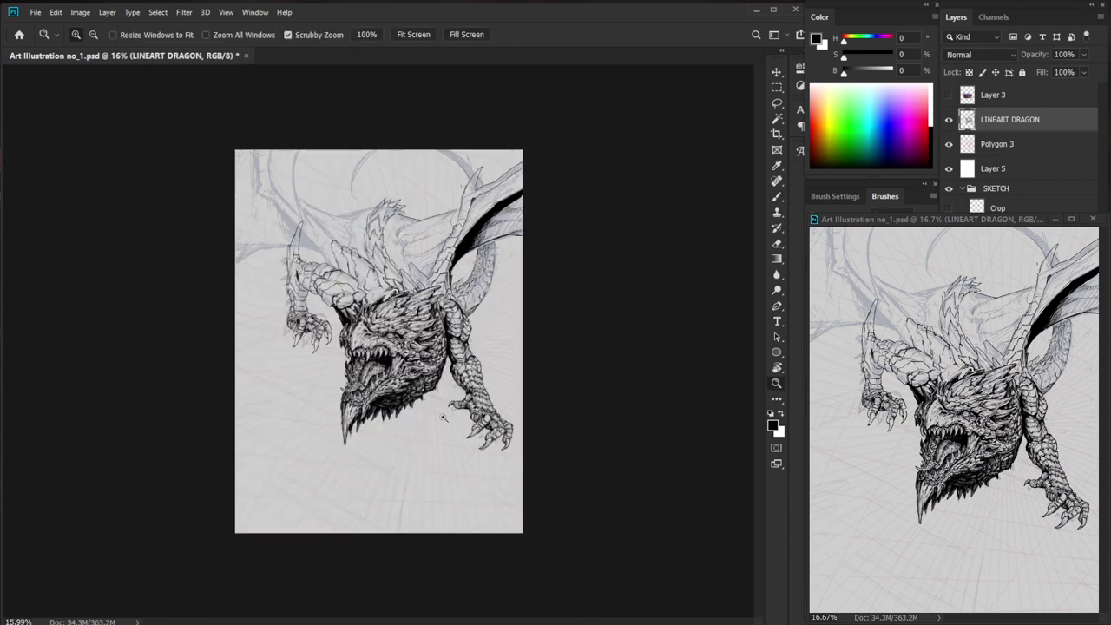
- Touch up the elbow area of the bent foreleg with short ink strokes
{"action": "key", "text": "z"}
{"action": "left_click_drag", "start_coordinate": [333, 303], "coordinate": [427, 303]}
{"action": "left_click_drag", "start_coordinate": [250, 285], "coordinate": [287, 285]}
{"action": "key", "text": "b"}
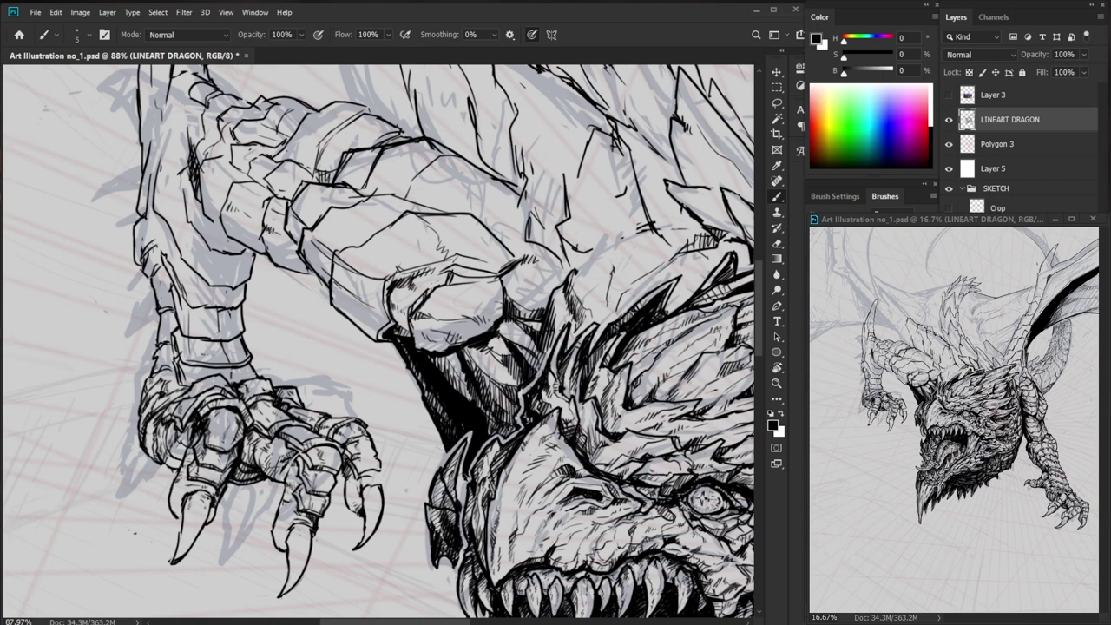
{"action": "key", "text": "ctrl+space"}
{"action": "mouse_move", "coordinate": [450, 311]}
{"action": "left_mouse_down"}
{"action": "mouse_move", "coordinate": [373, 310]}
{"action": "mouse_move", "coordinate": [387, 311]}
{"action": "left_mouse_up"}
{"action": "left_click_drag", "start_coordinate": [251, 182], "coordinate": [245, 215]}
{"action": "key", "text": "space"}
{"action": "left_click_drag", "start_coordinate": [356, 188], "coordinate": [271, 356]}
{"action": "key", "text": "ctrl+space"}
{"action": "left_click_drag", "start_coordinate": [276, 370], "coordinate": [174, 370]}
- Ink the upper edge of the wing membrane on both sides of the back ridge
{"action": "key", "text": "ctrl+space"}
{"action": "mouse_move", "coordinate": [345, 250]}
{"action": "left_mouse_down"}
{"action": "mouse_move", "coordinate": [415, 231]}
{"action": "mouse_move", "coordinate": [290, 266]}
{"action": "mouse_move", "coordinate": [345, 276]}
{"action": "mouse_move", "coordinate": [322, 261]}
{"action": "mouse_move", "coordinate": [314, 267]}
{"action": "mouse_move", "coordinate": [340, 274]}
{"action": "left_mouse_up"}
{"action": "key", "text": "ctrl+0"}
{"action": "key", "text": "ctrl+space"}
{"action": "mouse_move", "coordinate": [415, 172]}
{"action": "left_mouse_down"}
{"action": "mouse_move", "coordinate": [521, 172]}
{"action": "mouse_move", "coordinate": [527, 185]}
{"action": "mouse_move", "coordinate": [574, 153]}
{"action": "left_mouse_up"}
{"action": "mouse_move", "coordinate": [531, 183]}
{"action": "left_mouse_down"}
{"action": "mouse_move", "coordinate": [575, 158]}
{"action": "mouse_move", "coordinate": [564, 177]}
{"action": "left_mouse_up"}
{"action": "key", "text": "ctrl+0"}
- Draw fold lines and hatching on the membrane between the back ridge and the wing arm
{"action": "key", "text": "space"}
{"action": "mouse_move", "coordinate": [535, 279]}
{"action": "left_mouse_down"}
{"action": "mouse_move", "coordinate": [488, 314]}
{"action": "mouse_move", "coordinate": [590, 304]}
{"action": "left_mouse_up"}
{"action": "key", "text": "ctrl+space"}
{"action": "left_click_drag", "start_coordinate": [413, 263], "coordinate": [527, 228]}
{"action": "mouse_move", "coordinate": [420, 269]}
{"action": "left_mouse_down"}
{"action": "mouse_move", "coordinate": [497, 254]}
{"action": "mouse_move", "coordinate": [502, 236]}
{"action": "mouse_move", "coordinate": [537, 231]}
{"action": "mouse_move", "coordinate": [469, 236]}
{"action": "left_mouse_up"}
{"action": "key", "text": "ctrl+space"}
{"action": "key", "text": "space"}
{"action": "left_click_drag", "start_coordinate": [560, 338], "coordinate": [533, 324]}
{"action": "key", "text": "ctrl+space"}
{"action": "mouse_move", "coordinate": [477, 245]}
{"action": "left_mouse_down"}
{"action": "mouse_move", "coordinate": [530, 245]}
{"action": "mouse_move", "coordinate": [436, 233]}
{"action": "mouse_move", "coordinate": [471, 242]}
{"action": "left_mouse_up"}
{"action": "key", "text": "ctrl+space"}
{"action": "key", "text": "space"}
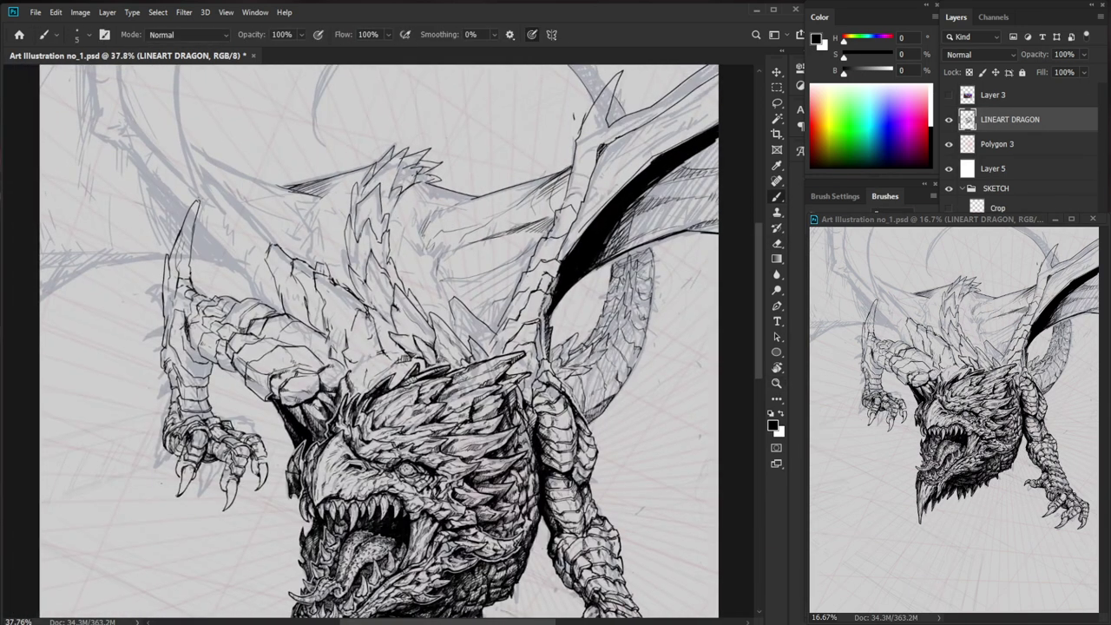
- Add hatched fold lines to the lower membrane between the back spikes and the wing arm
{"action": "mouse_move", "coordinate": [452, 397]}
{"action": "left_mouse_down"}
{"action": "mouse_move", "coordinate": [463, 388]}
{"action": "mouse_move", "coordinate": [460, 415]}
{"action": "left_mouse_up"}
{"action": "key", "text": "ctrl+space"}
{"action": "left_click_drag", "start_coordinate": [499, 306], "coordinate": [551, 306]}
{"action": "left_click_drag", "start_coordinate": [461, 323], "coordinate": [427, 329]}
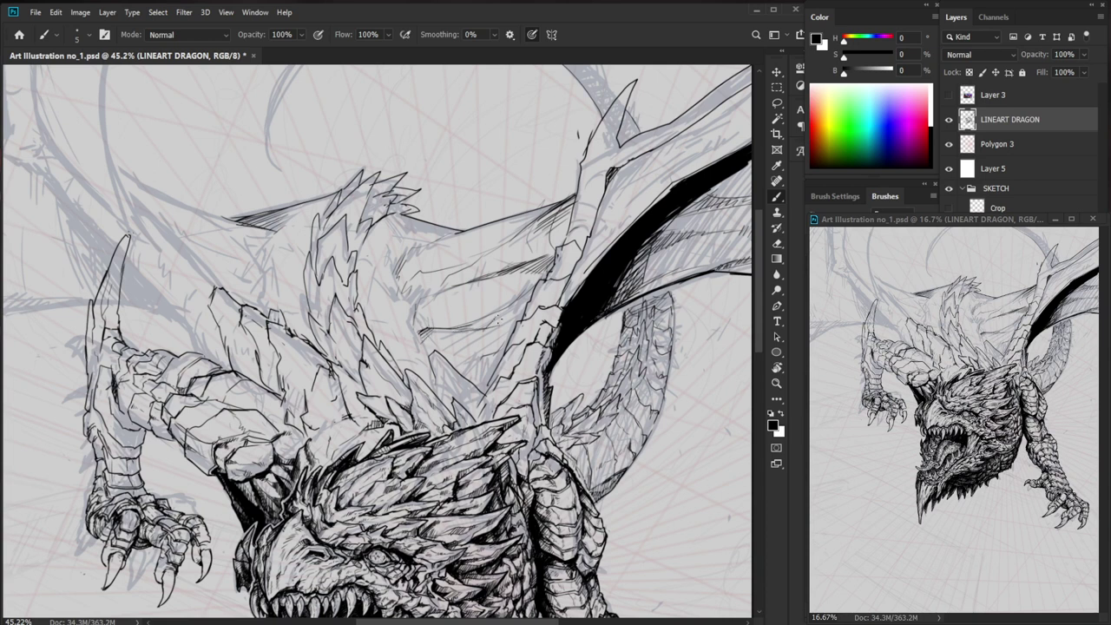
{"action": "key", "text": "ctrl+space"}
{"action": "left_click_drag", "start_coordinate": [540, 324], "coordinate": [498, 351]}
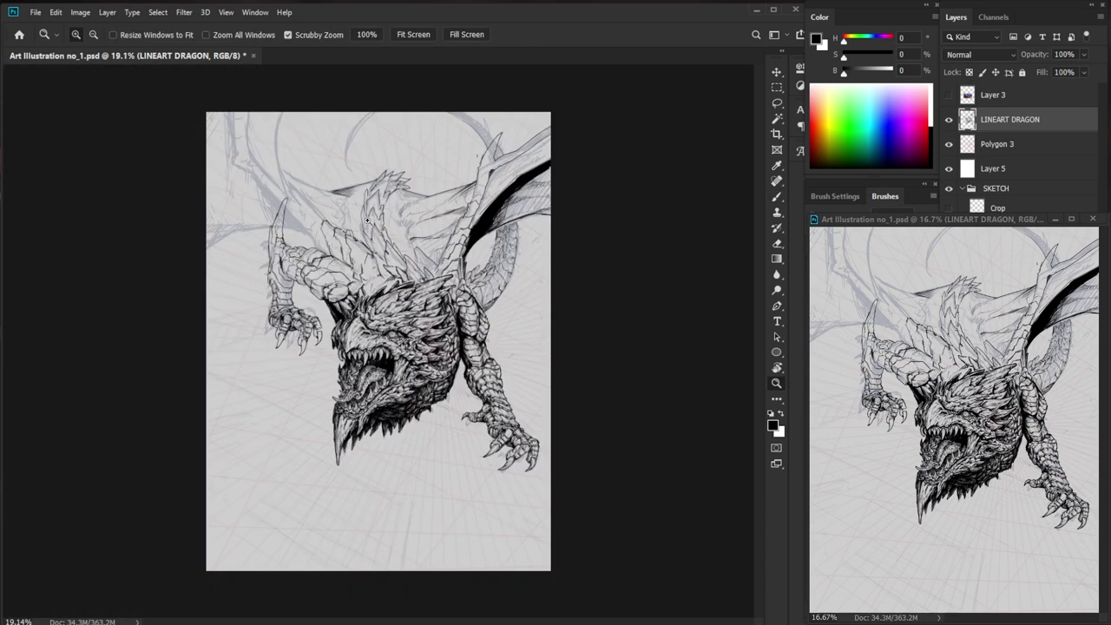
- Ink the far wing's long curved outlines above the bent foreleg, correcting them with the eraser
{"action": "left_click_drag", "start_coordinate": [372, 223], "coordinate": [408, 224]}
{"action": "left_click_drag", "start_coordinate": [236, 152], "coordinate": [215, 139]}
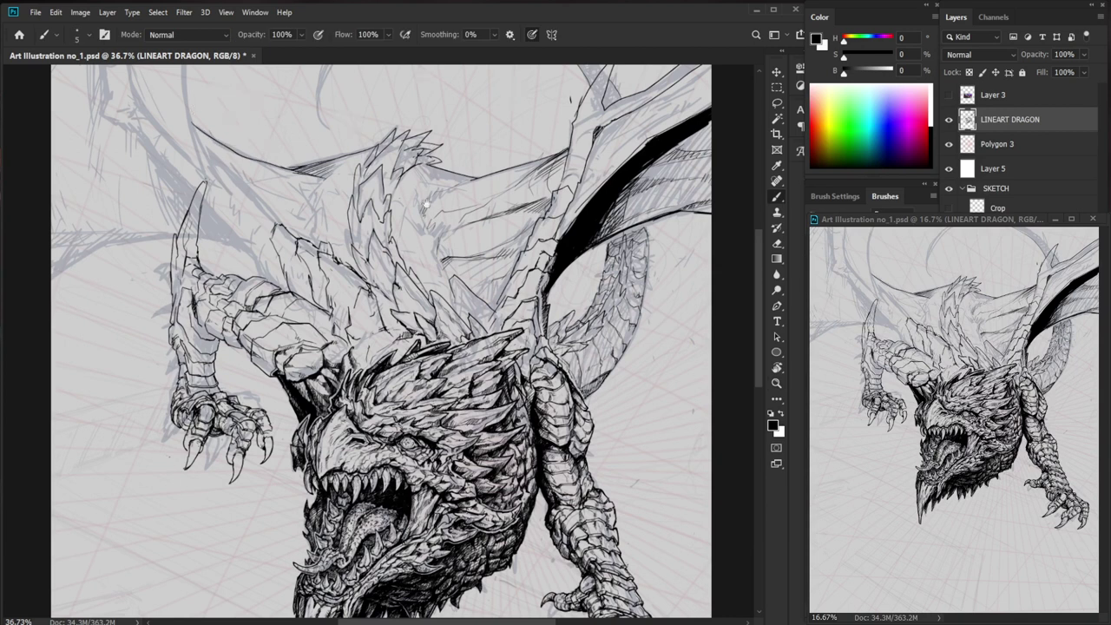
{"action": "key", "text": "space"}
{"action": "left_click_drag", "start_coordinate": [425, 204], "coordinate": [446, 317]}
{"action": "key", "text": "e"}
{"action": "key", "text": "b"}
{"action": "mouse_move", "coordinate": [214, 133]}
{"action": "left_mouse_down"}
{"action": "mouse_move", "coordinate": [209, 224]}
{"action": "mouse_move", "coordinate": [231, 288]}
{"action": "left_mouse_up"}
{"action": "key", "text": "e"}
{"action": "key", "text": "b"}
{"action": "left_click_drag", "start_coordinate": [212, 235], "coordinate": [227, 289]}
{"action": "left_click_drag", "start_coordinate": [155, 128], "coordinate": [160, 228]}
- Clean up and re-ink the wing arm's edge near the wing joint and its claw
{"action": "key", "text": "z"}
{"action": "left_click_drag", "start_coordinate": [289, 283], "coordinate": [289, 337]}
{"action": "key", "text": "space"}
{"action": "left_click_drag", "start_coordinate": [638, 337], "coordinate": [603, 356]}
{"action": "left_click_drag", "start_coordinate": [503, 286], "coordinate": [538, 287]}
{"action": "key", "text": "e"}
{"action": "key", "text": "b"}
{"action": "mouse_move", "coordinate": [479, 327]}
{"action": "left_mouse_down"}
{"action": "mouse_move", "coordinate": [473, 338]}
{"action": "mouse_move", "coordinate": [478, 297]}
{"action": "mouse_move", "coordinate": [474, 307]}
{"action": "mouse_move", "coordinate": [486, 295]}
{"action": "mouse_move", "coordinate": [486, 308]}
{"action": "left_mouse_up"}
{"action": "key", "text": "e"}
{"action": "key", "text": "b"}
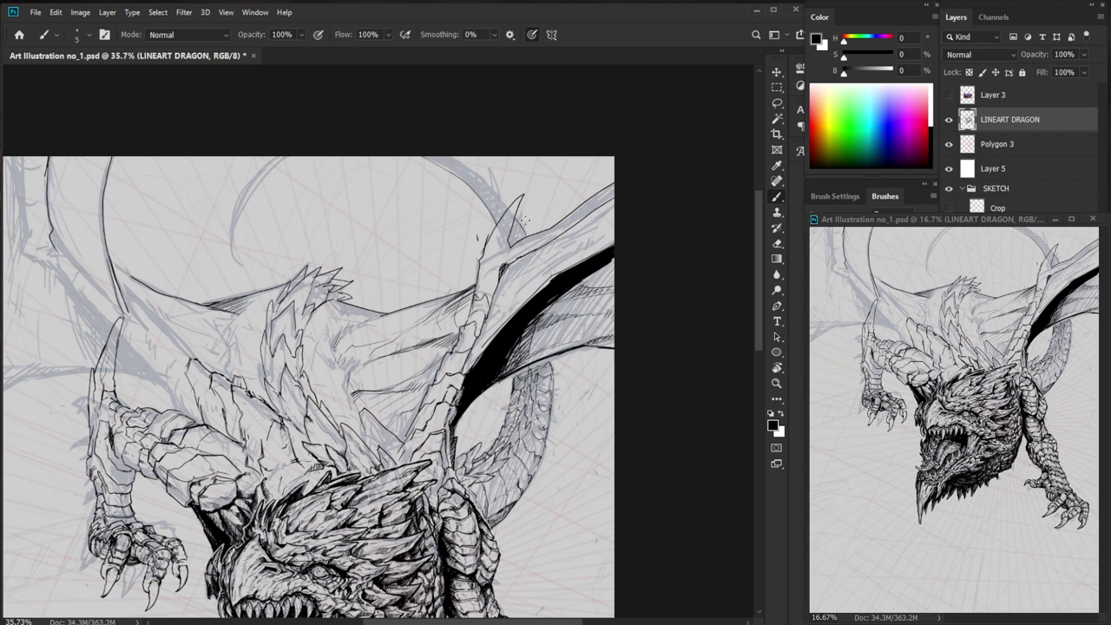
- Draw long contour strokes along the near wing's upper limb, above the black membrane shadow
{"action": "left_click_drag", "start_coordinate": [507, 278], "coordinate": [495, 293]}
{"action": "left_click_drag", "start_coordinate": [526, 256], "coordinate": [488, 318]}
{"action": "left_click_drag", "start_coordinate": [538, 273], "coordinate": [514, 298]}
{"action": "left_click_drag", "start_coordinate": [569, 251], "coordinate": [539, 273]}
{"action": "left_click_drag", "start_coordinate": [611, 228], "coordinate": [542, 277]}
{"action": "key", "text": "ctrl+space"}
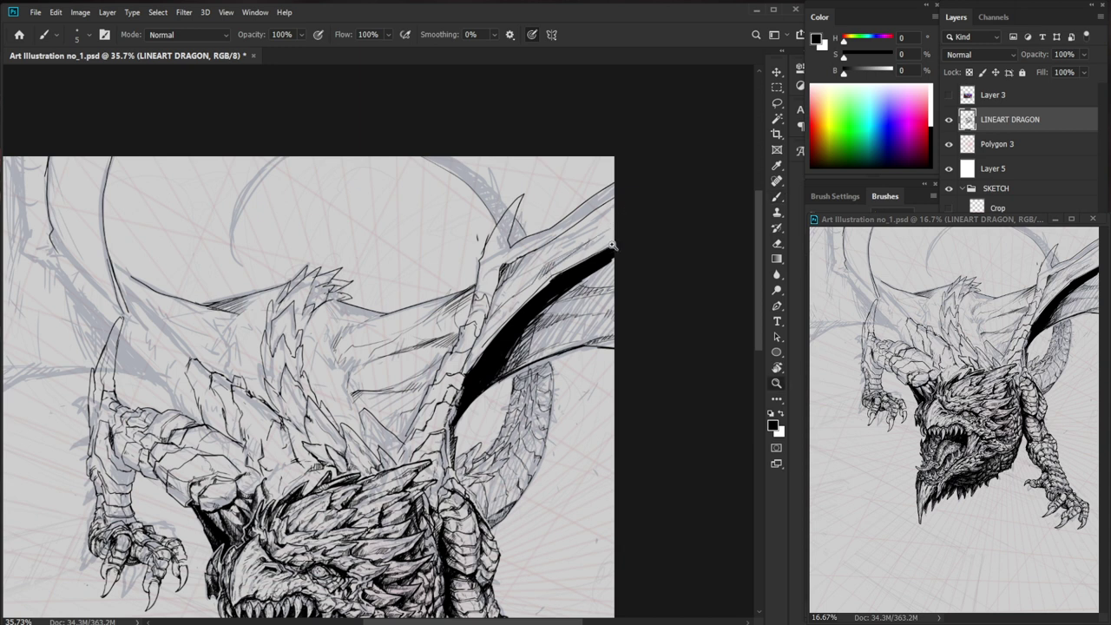
{"action": "left_click_drag", "start_coordinate": [606, 249], "coordinate": [547, 269]}
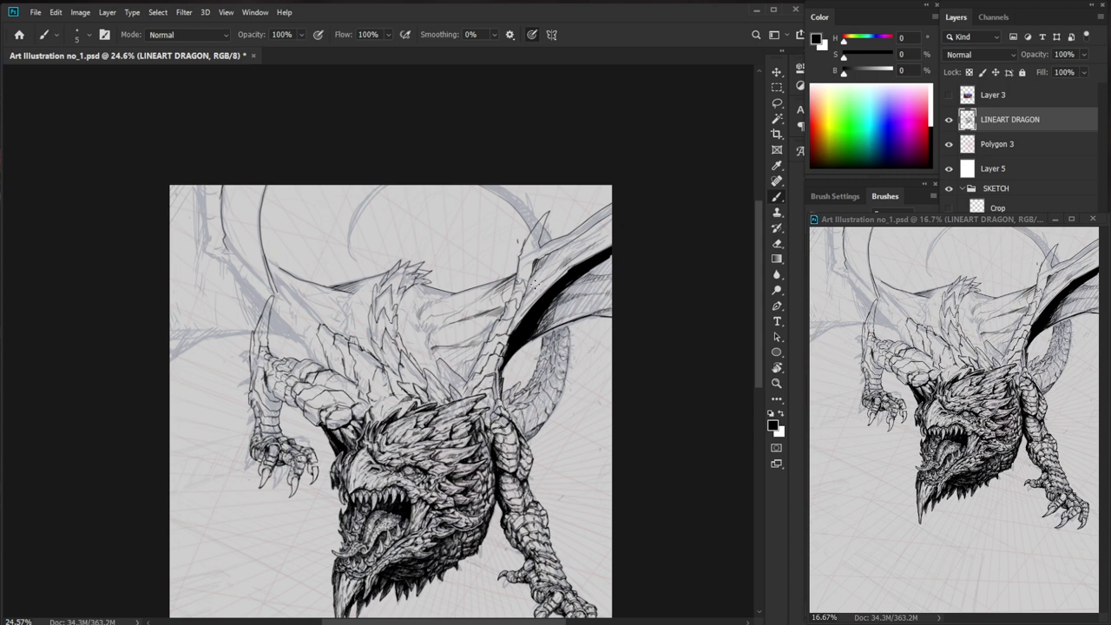
- Ink the far wing's root from the elbow spike down to the shoulder plates, tidying the lines with the eraser
{"action": "key", "text": "z"}
{"action": "key", "text": "b"}
{"action": "mouse_move", "coordinate": [321, 317]}
{"action": "left_mouse_down"}
{"action": "mouse_move", "coordinate": [353, 317]}
{"action": "mouse_move", "coordinate": [317, 320]}
{"action": "mouse_move", "coordinate": [296, 299]}
{"action": "mouse_move", "coordinate": [290, 320]}
{"action": "left_mouse_up"}
{"action": "key", "text": "e"}
{"action": "key", "text": "b"}
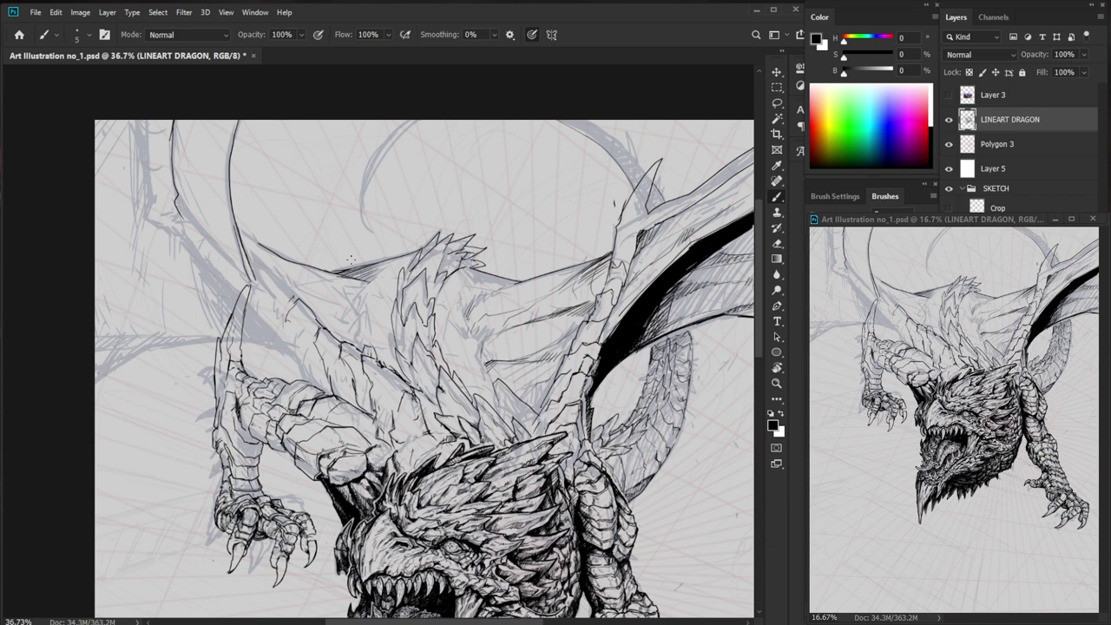
{"action": "key", "text": "e"}
{"action": "key", "text": "b"}
{"action": "mouse_move", "coordinate": [309, 305]}
{"action": "left_mouse_down"}
{"action": "mouse_move", "coordinate": [297, 319]}
{"action": "mouse_move", "coordinate": [300, 349]}
{"action": "left_mouse_up"}
{"action": "key", "text": "e"}
{"action": "key", "text": "b"}
{"action": "mouse_move", "coordinate": [329, 359]}
{"action": "left_mouse_down"}
{"action": "mouse_move", "coordinate": [328, 386]}
{"action": "mouse_move", "coordinate": [326, 376]}
{"action": "left_mouse_up"}
- Add contour strokes to the shoulder scales beside the back ridge and check the full drawing
{"action": "key", "text": "z"}
{"action": "left_click_drag", "start_coordinate": [395, 362], "coordinate": [348, 362]}
{"action": "key", "text": "b"}
{"action": "mouse_move", "coordinate": [540, 571]}
{"action": "left_mouse_down"}
{"action": "mouse_move", "coordinate": [470, 547]}
{"action": "mouse_move", "coordinate": [517, 545]}
{"action": "left_mouse_up"}
{"action": "left_click_drag", "start_coordinate": [408, 392], "coordinate": [420, 375]}
{"action": "key", "text": "z"}
{"action": "left_click_drag", "start_coordinate": [526, 448], "coordinate": [469, 448]}
{"action": "key", "text": "b"}
{"action": "key", "text": "z"}
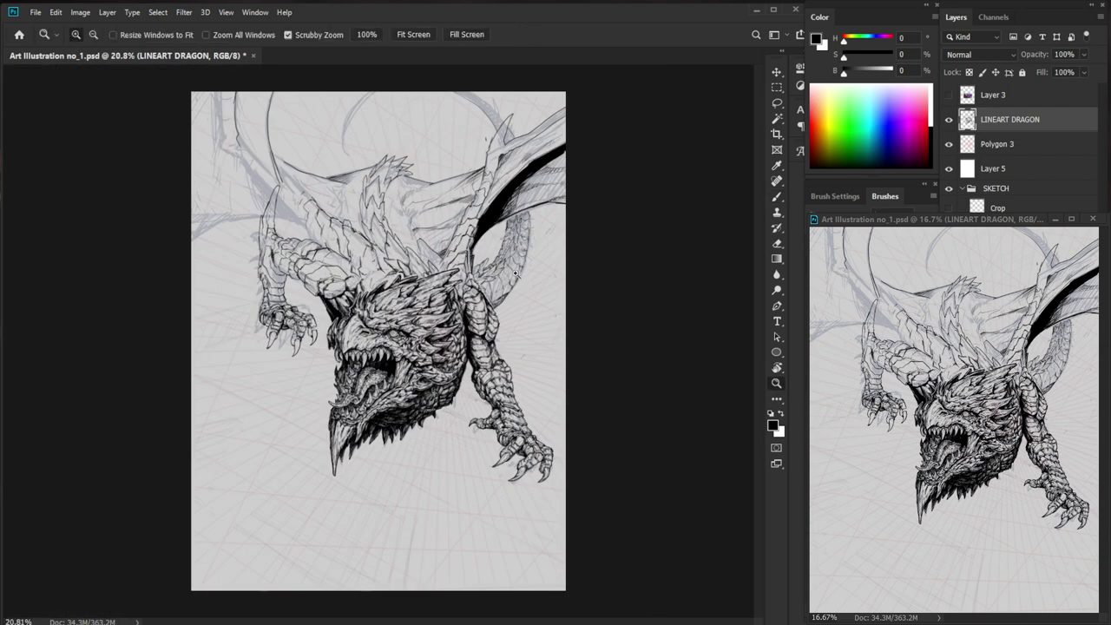
- Ink and tidy the scale edges between the base of the back ridge and the near wing's shoulder, using brush and eraser
{"action": "left_click_drag", "start_coordinate": [391, 226], "coordinate": [444, 226]}
{"action": "key", "text": "b"}
{"action": "left_click_drag", "start_coordinate": [457, 287], "coordinate": [413, 349]}
{"action": "key", "text": "e"}
{"action": "left_click_drag", "start_coordinate": [471, 320], "coordinate": [458, 344]}
{"action": "key", "text": "b"}
{"action": "key", "text": "space"}
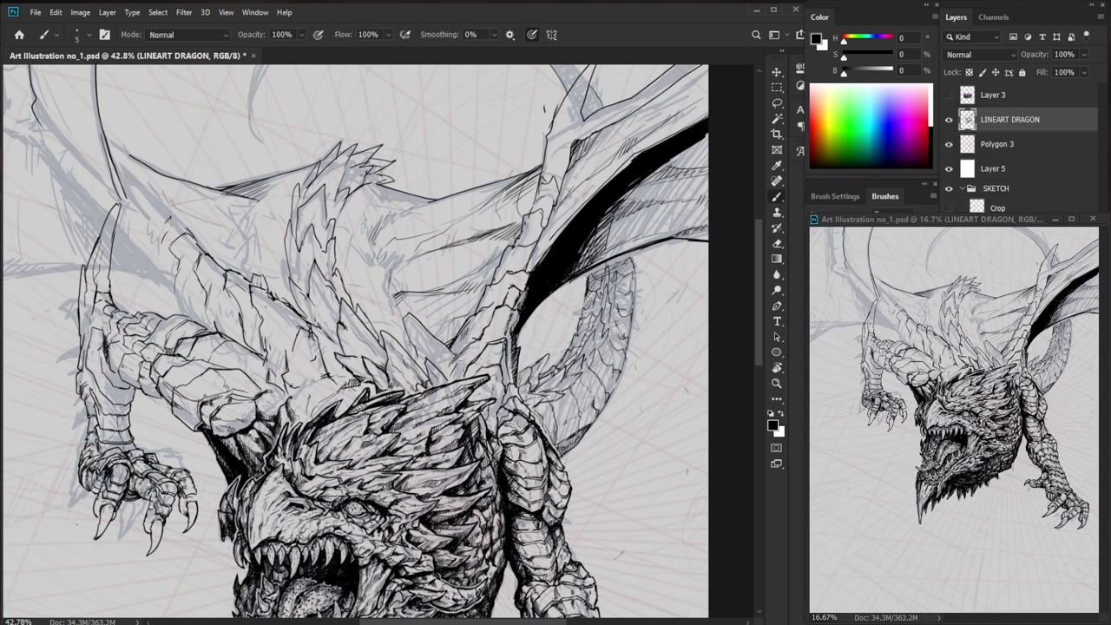
{"action": "key", "text": "e"}
{"action": "mouse_move", "coordinate": [471, 345]}
{"action": "left_mouse_down"}
{"action": "mouse_move", "coordinate": [463, 365]}
{"action": "mouse_move", "coordinate": [465, 349]}
{"action": "left_mouse_up"}
{"action": "key", "text": "b"}
{"action": "key", "text": "ctrl+space"}
{"action": "left_click_drag", "start_coordinate": [469, 343], "coordinate": [417, 343]}
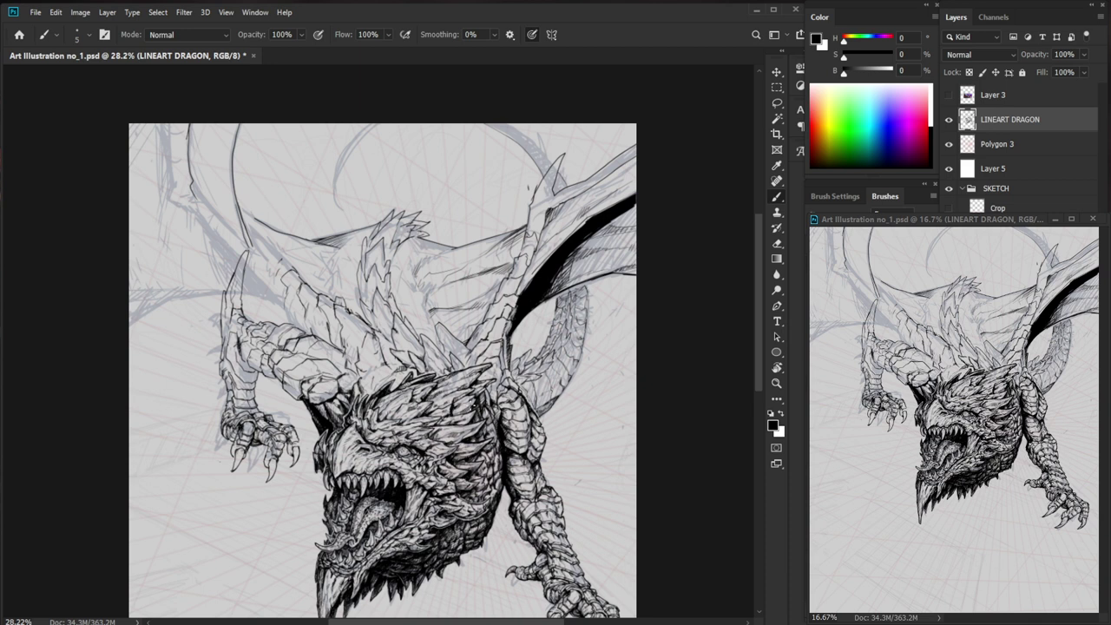
- Ink a dark shadow gap and heavier plate edges between the scales on the raised foreleg's upper arm
{"action": "key", "text": "z"}
{"action": "left_click_drag", "start_coordinate": [357, 369], "coordinate": [417, 368]}
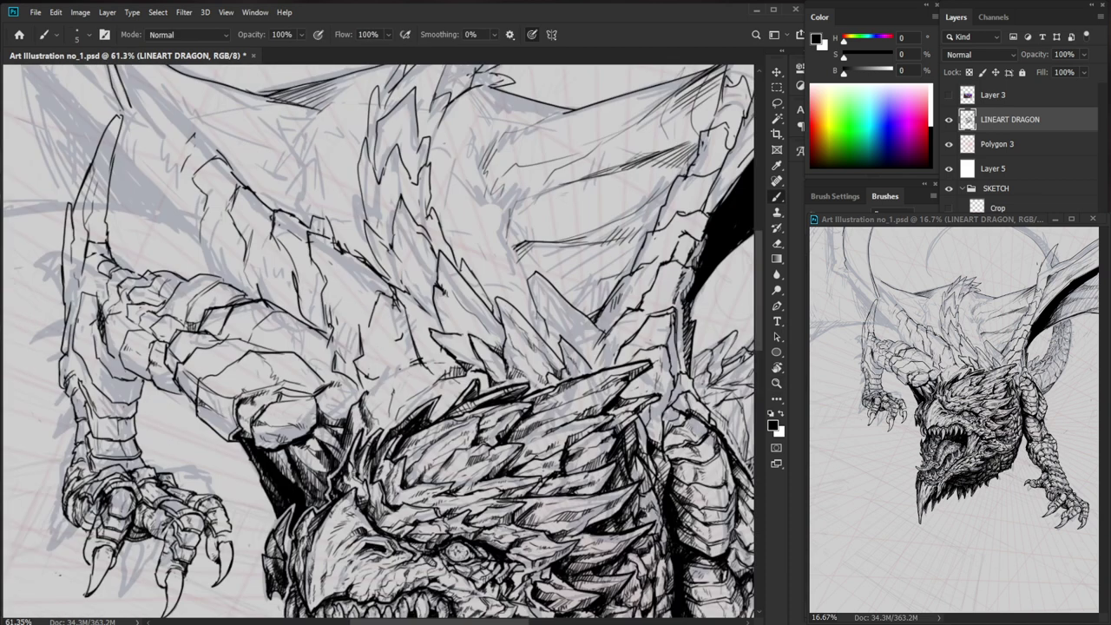
{"action": "key", "text": "e"}
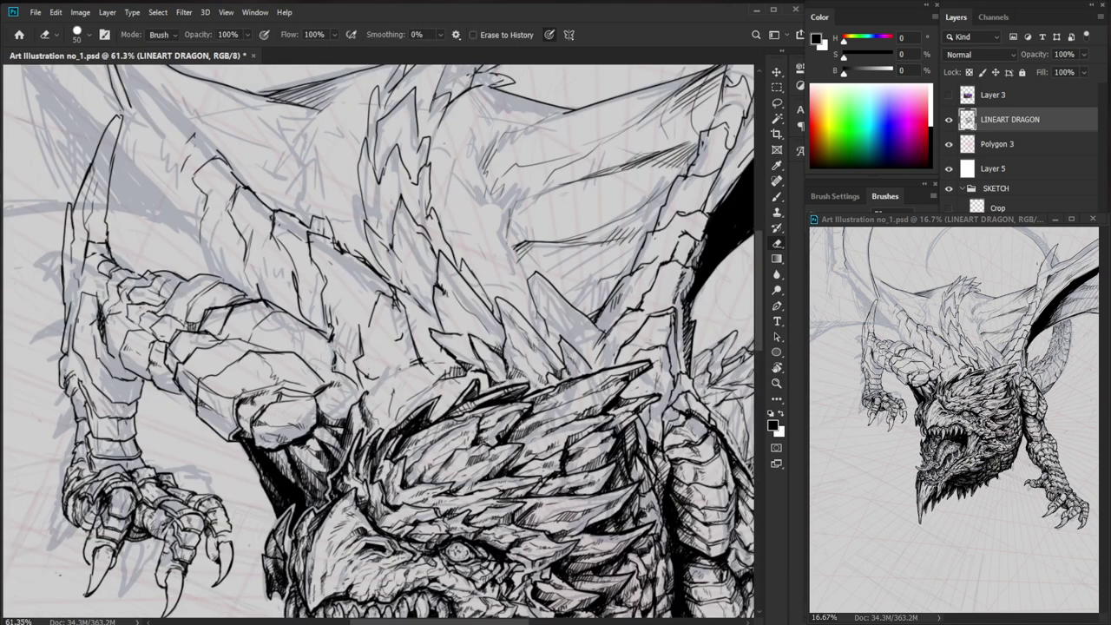
{"action": "key", "text": "b"}
{"action": "mouse_move", "coordinate": [331, 342]}
{"action": "left_mouse_down"}
{"action": "mouse_move", "coordinate": [312, 331]}
{"action": "mouse_move", "coordinate": [285, 344]}
{"action": "left_mouse_up"}
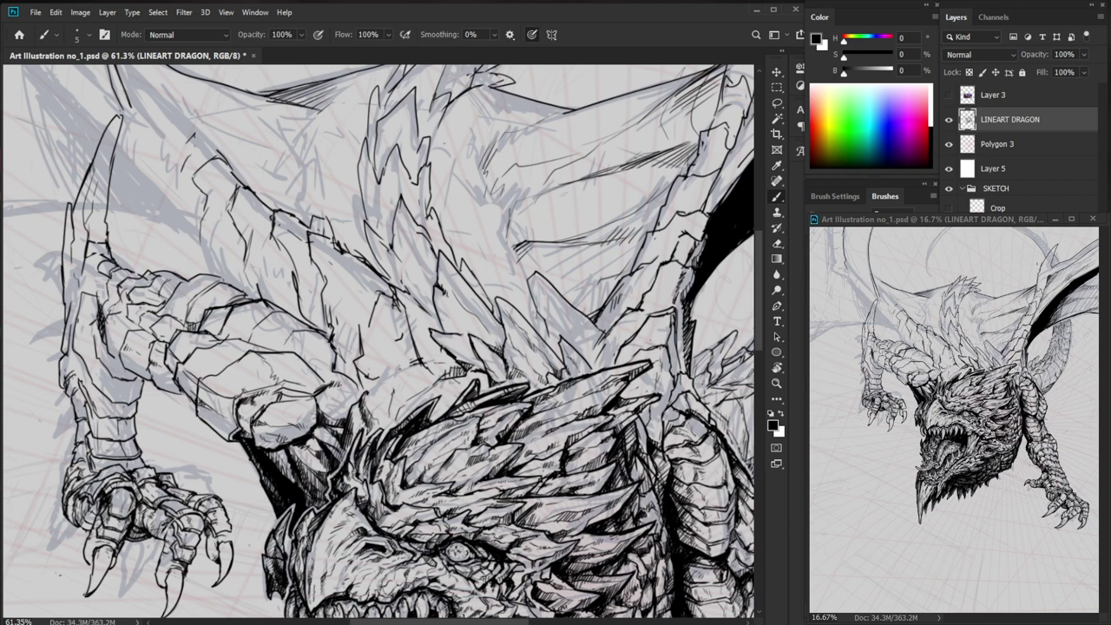
{"action": "key", "text": "z"}
{"action": "mouse_move", "coordinate": [300, 331]}
{"action": "left_mouse_down"}
{"action": "mouse_move", "coordinate": [306, 295]}
{"action": "mouse_move", "coordinate": [313, 305]}
{"action": "mouse_move", "coordinate": [349, 247]}
{"action": "left_mouse_up"}
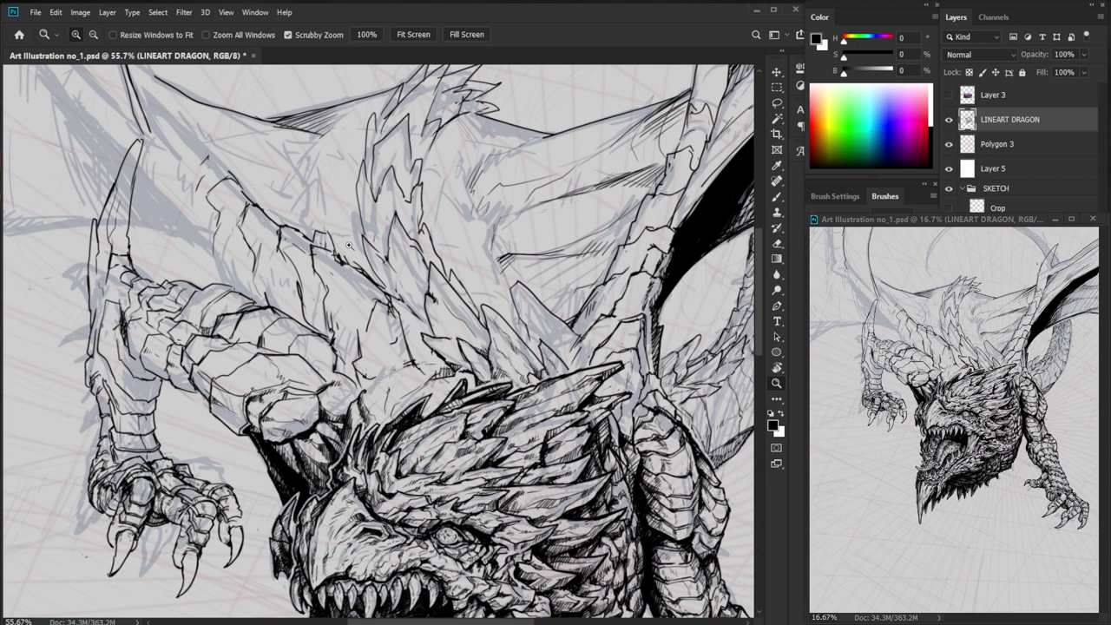
{"action": "mouse_move", "coordinate": [219, 330]}
{"action": "left_mouse_down"}
{"action": "mouse_move", "coordinate": [237, 328]}
{"action": "mouse_move", "coordinate": [200, 344]}
{"action": "mouse_move", "coordinate": [227, 306]}
{"action": "mouse_move", "coordinate": [215, 342]}
{"action": "mouse_move", "coordinate": [200, 340]}
{"action": "left_mouse_up"}
{"action": "key", "text": "b"}
{"action": "key", "text": "z"}
{"action": "key", "text": "b"}
{"action": "mouse_move", "coordinate": [369, 547]}
{"action": "left_mouse_down"}
{"action": "mouse_move", "coordinate": [402, 515]}
{"action": "mouse_move", "coordinate": [415, 519]}
{"action": "left_mouse_up"}
{"action": "key", "text": "z"}
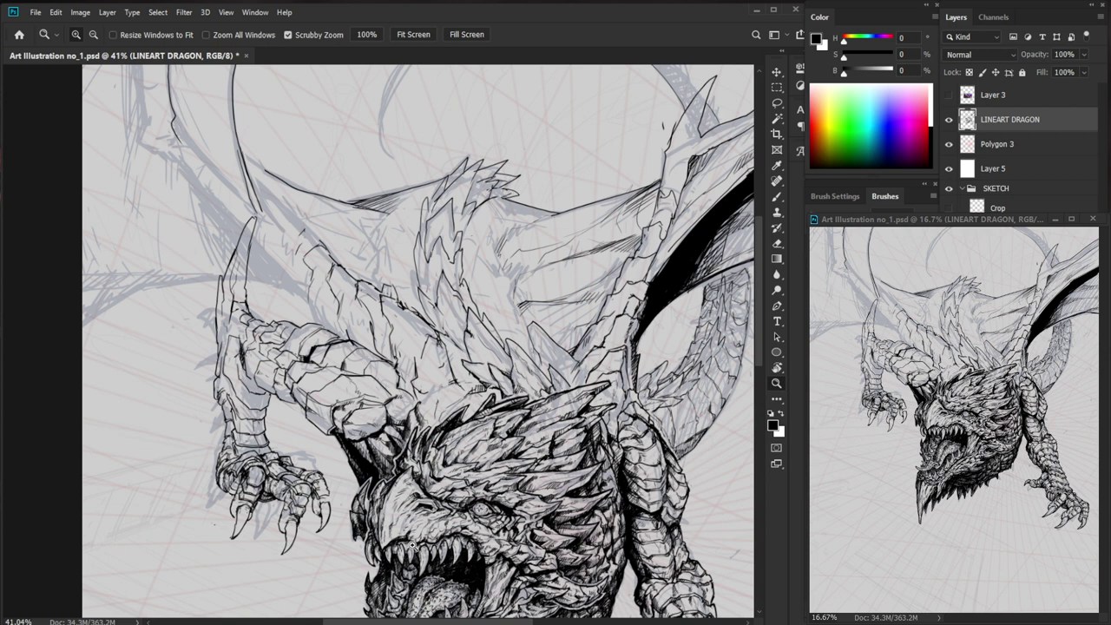
- Hatch a dark shadow wedge where the shoulder meets the upper edge of the raised foreleg
{"action": "left_click_drag", "start_coordinate": [370, 350], "coordinate": [434, 372]}
{"action": "mouse_move", "coordinate": [326, 375]}
{"action": "left_mouse_down"}
{"action": "mouse_move", "coordinate": [330, 384]}
{"action": "mouse_move", "coordinate": [318, 383]}
{"action": "left_mouse_up"}
{"action": "key", "text": "b"}
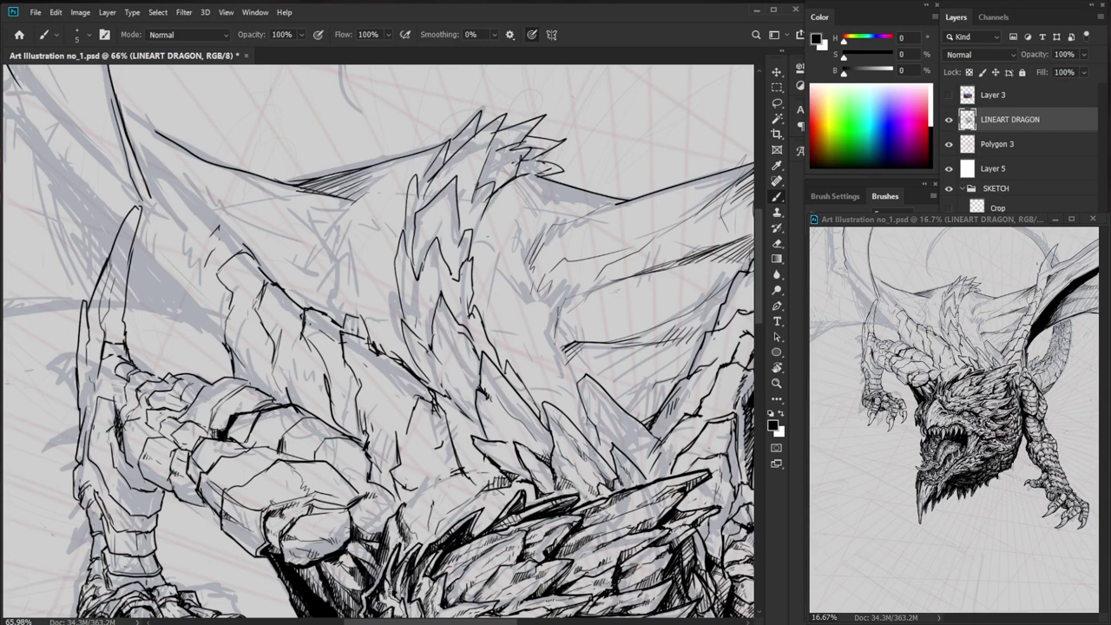
{"action": "left_click_drag", "start_coordinate": [237, 370], "coordinate": [235, 385]}
{"action": "left_click_drag", "start_coordinate": [238, 365], "coordinate": [243, 384]}
{"action": "mouse_move", "coordinate": [244, 370]}
{"action": "left_mouse_down"}
{"action": "mouse_move", "coordinate": [248, 391]}
{"action": "mouse_move", "coordinate": [234, 385]}
{"action": "left_mouse_up"}
{"action": "key", "text": "e"}
{"action": "key", "text": "b"}
{"action": "left_click_drag", "start_coordinate": [237, 374], "coordinate": [244, 388]}
{"action": "left_click_drag", "start_coordinate": [309, 369], "coordinate": [274, 363]}
- Extend the shadow wedge with short strokes farther down along the foreleg's upper edge
{"action": "key", "text": "z"}
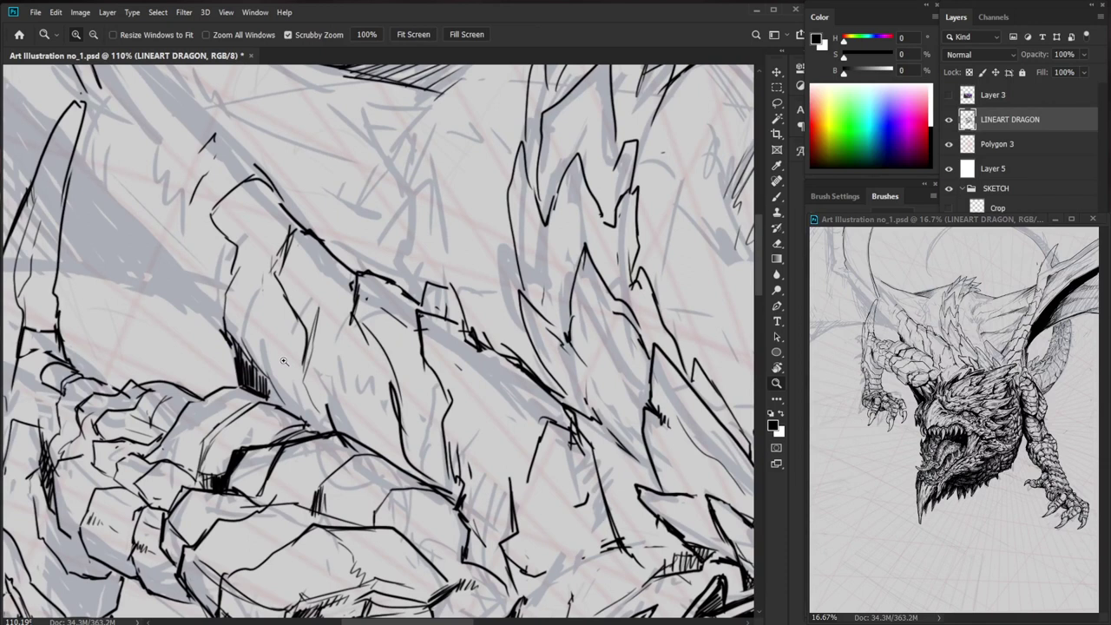
{"action": "key", "text": "b"}
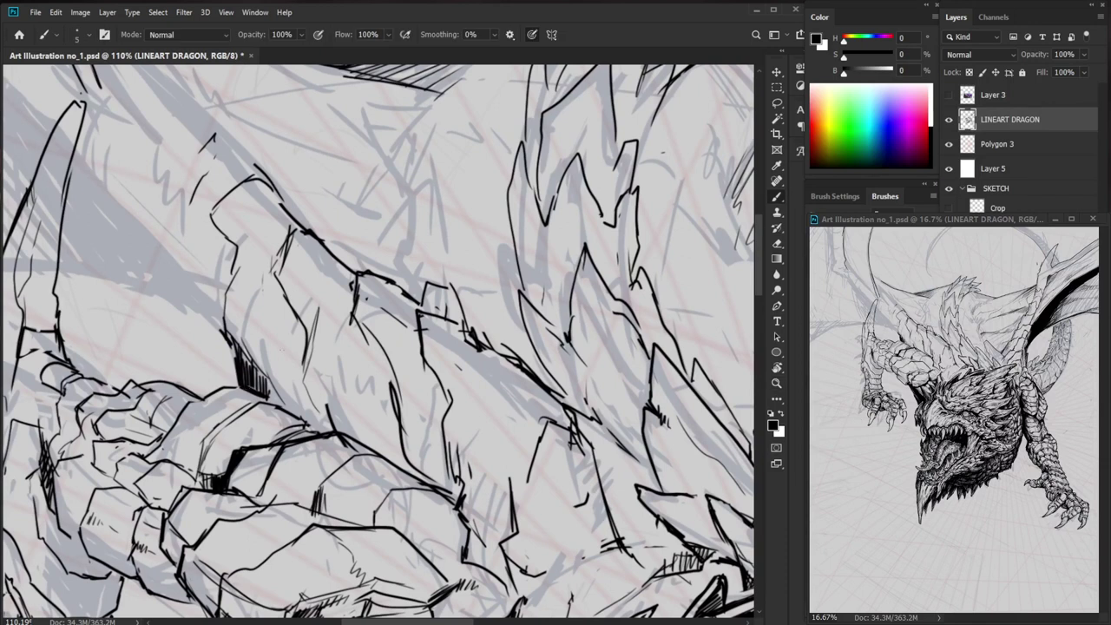
{"action": "left_click_drag", "start_coordinate": [265, 387], "coordinate": [274, 403]}
{"action": "left_click_drag", "start_coordinate": [275, 391], "coordinate": [288, 410]}
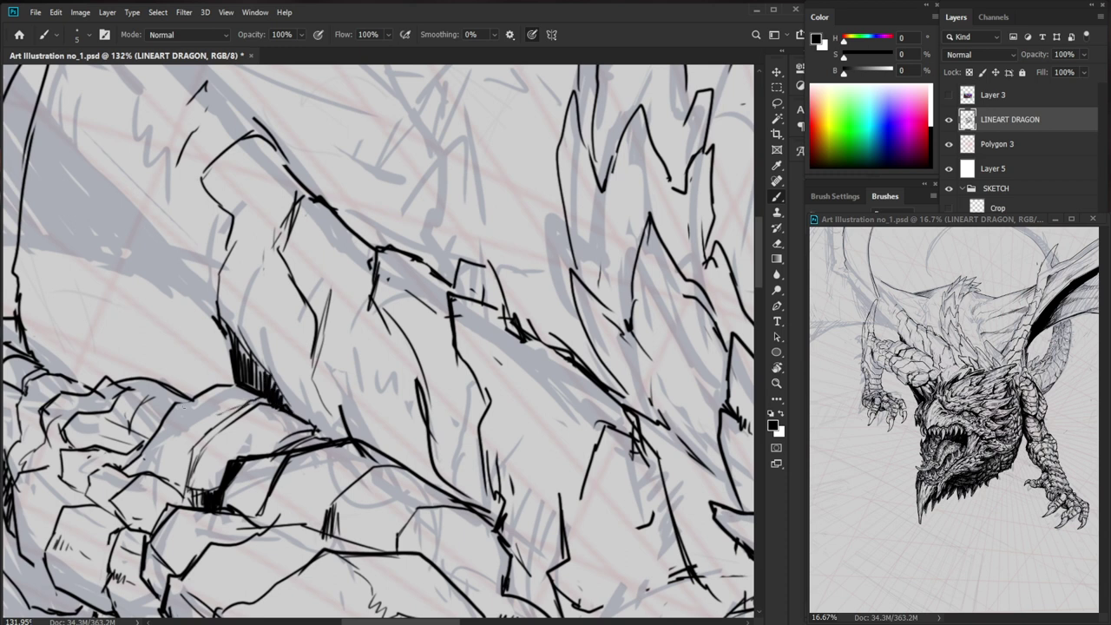
{"action": "key", "text": "z"}
{"action": "mouse_move", "coordinate": [297, 374]}
{"action": "left_mouse_down"}
{"action": "mouse_move", "coordinate": [252, 375]}
{"action": "mouse_move", "coordinate": [305, 388]}
{"action": "left_mouse_up"}
{"action": "key", "text": "z"}
{"action": "mouse_move", "coordinate": [271, 381]}
{"action": "left_mouse_down"}
{"action": "mouse_move", "coordinate": [294, 391]}
{"action": "mouse_move", "coordinate": [252, 390]}
{"action": "mouse_move", "coordinate": [239, 430]}
{"action": "left_mouse_up"}
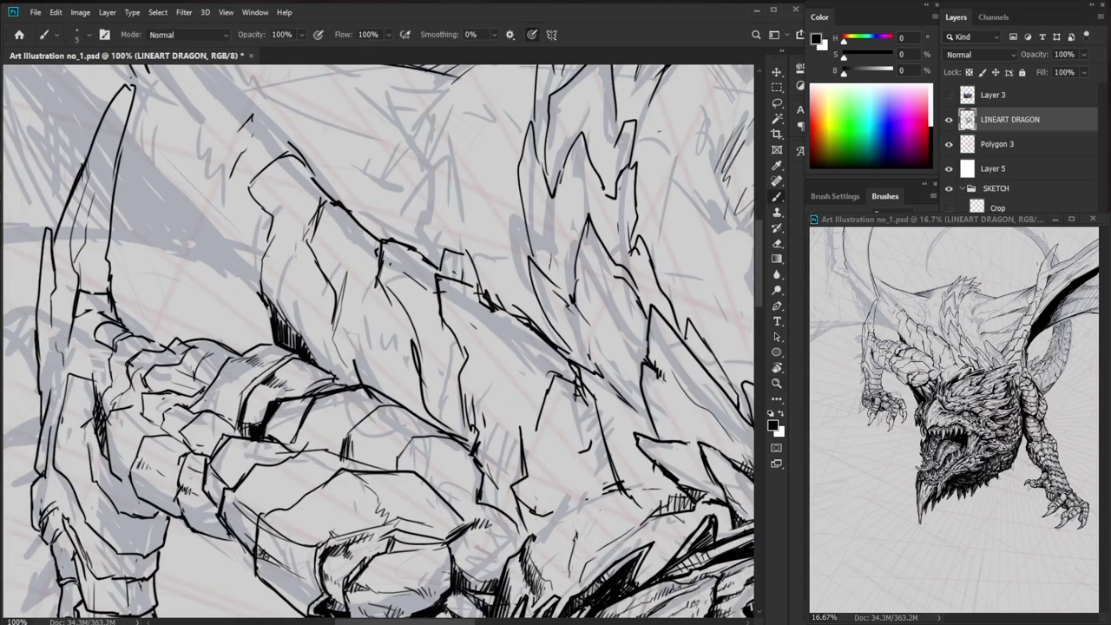
- Add short hatching strokes to the neck scales behind the dragon's cheek spikes
{"action": "key", "text": "z"}
{"action": "key", "text": "ctrl+0"}
{"action": "left_click_drag", "start_coordinate": [515, 375], "coordinate": [559, 382]}
{"action": "key", "text": "b"}
{"action": "mouse_move", "coordinate": [440, 302]}
{"action": "left_mouse_down"}
{"action": "mouse_move", "coordinate": [422, 324]}
{"action": "mouse_move", "coordinate": [422, 382]}
{"action": "mouse_move", "coordinate": [406, 373]}
{"action": "left_mouse_up"}
{"action": "key", "text": "z"}
{"action": "mouse_move", "coordinate": [471, 393]}
{"action": "left_mouse_down"}
{"action": "mouse_move", "coordinate": [441, 394]}
{"action": "mouse_move", "coordinate": [442, 408]}
{"action": "left_mouse_up"}
{"action": "key", "text": "b"}
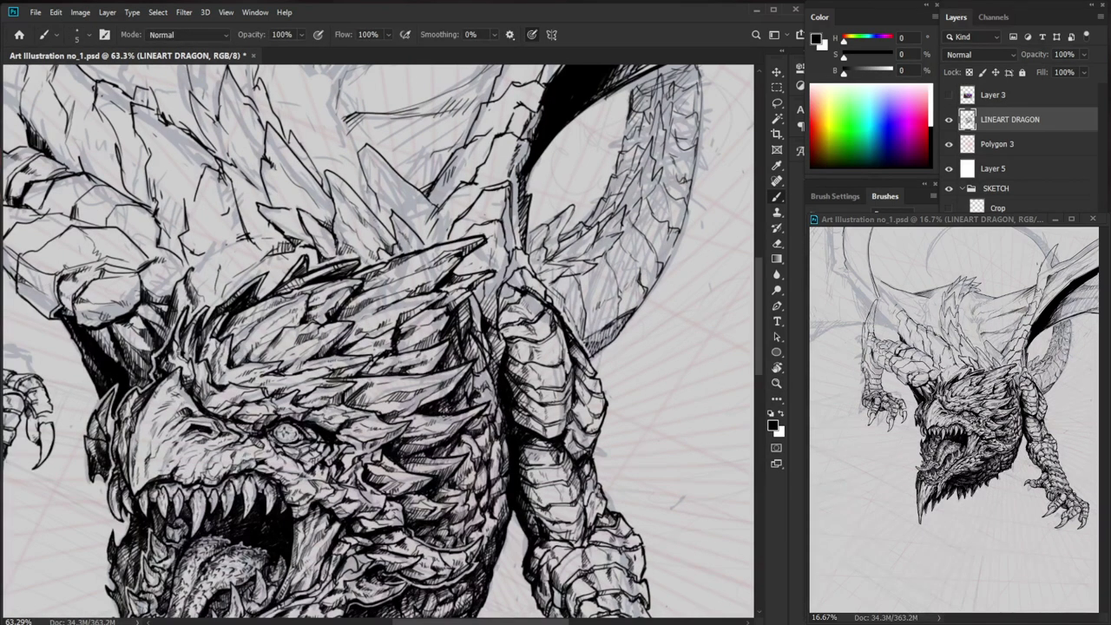
{"action": "mouse_move", "coordinate": [441, 452]}
{"action": "left_mouse_down"}
{"action": "mouse_move", "coordinate": [431, 460]}
{"action": "mouse_move", "coordinate": [464, 453]}
{"action": "left_mouse_up"}
{"action": "left_click_drag", "start_coordinate": [479, 430], "coordinate": [451, 483]}
{"action": "left_click_drag", "start_coordinate": [461, 469], "coordinate": [450, 492]}
{"action": "left_click_drag", "start_coordinate": [464, 470], "coordinate": [461, 492]}
{"action": "mouse_move", "coordinate": [523, 468]}
{"action": "left_mouse_down"}
{"action": "mouse_move", "coordinate": [460, 468]}
{"action": "mouse_move", "coordinate": [534, 304]}
{"action": "left_mouse_up"}
{"action": "left_click_drag", "start_coordinate": [374, 425], "coordinate": [434, 431]}
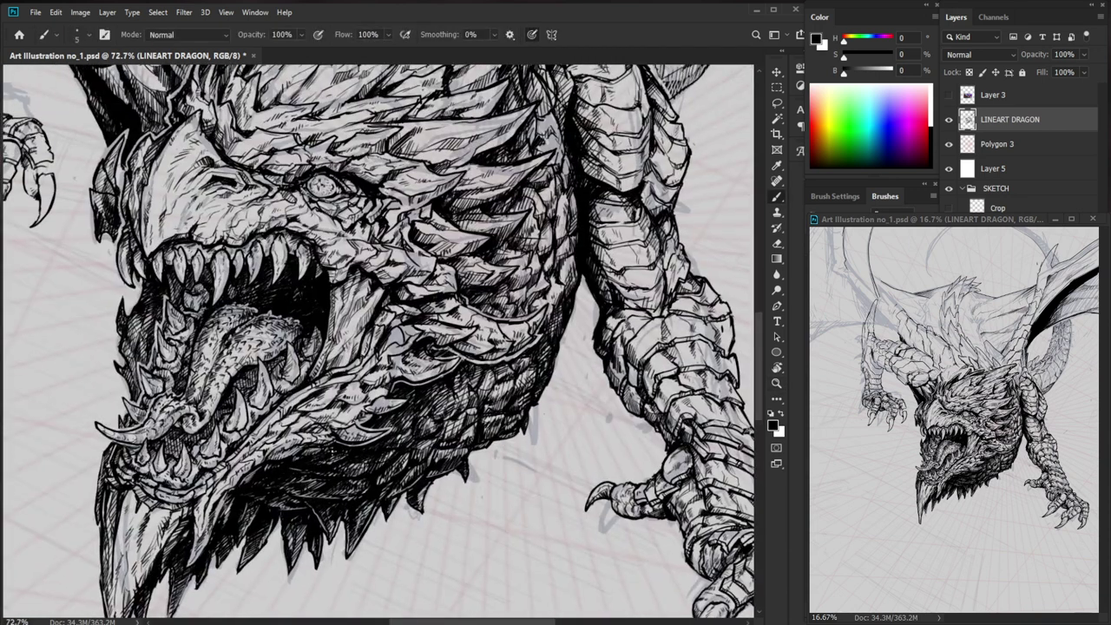
- Shrink the eraser to 8 and clean up the dark linework beneath the small spike on the lower jaw
{"action": "key", "text": "e"}
{"action": "scroll", "coordinate": [319, 460], "scroll_direction": "up", "scroll_amount": 3}
{"action": "key", "text": "bracketleft"}
{"action": "key", "text": "bracketleft"}
{"action": "key", "text": "bracketleft"}
{"action": "key", "text": "bracketleft"}
{"action": "key", "text": "bracketleft"}
{"action": "key", "text": "bracketleft"}
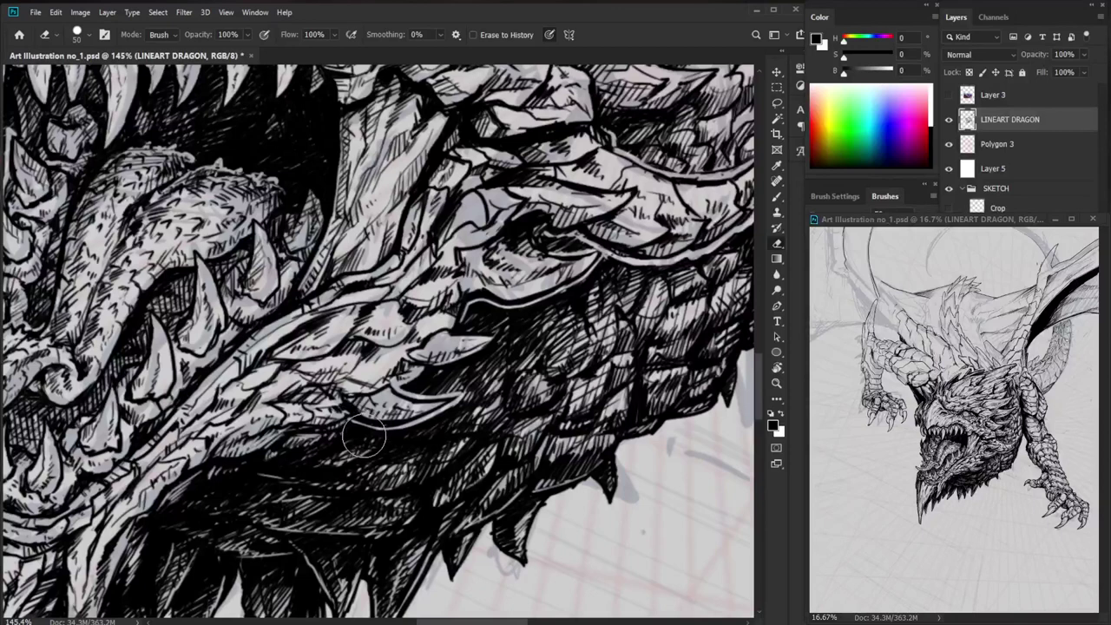
{"action": "mouse_move", "coordinate": [346, 427]}
{"action": "left_mouse_down"}
{"action": "mouse_move", "coordinate": [295, 455]}
{"action": "mouse_move", "coordinate": [320, 448]}
{"action": "left_mouse_up"}
{"action": "mouse_move", "coordinate": [386, 428]}
{"action": "left_mouse_down"}
{"action": "mouse_move", "coordinate": [323, 466]}
{"action": "mouse_move", "coordinate": [344, 467]}
{"action": "mouse_move", "coordinate": [318, 483]}
{"action": "left_mouse_up"}
{"action": "key", "text": "e"}
{"action": "key", "text": "z"}
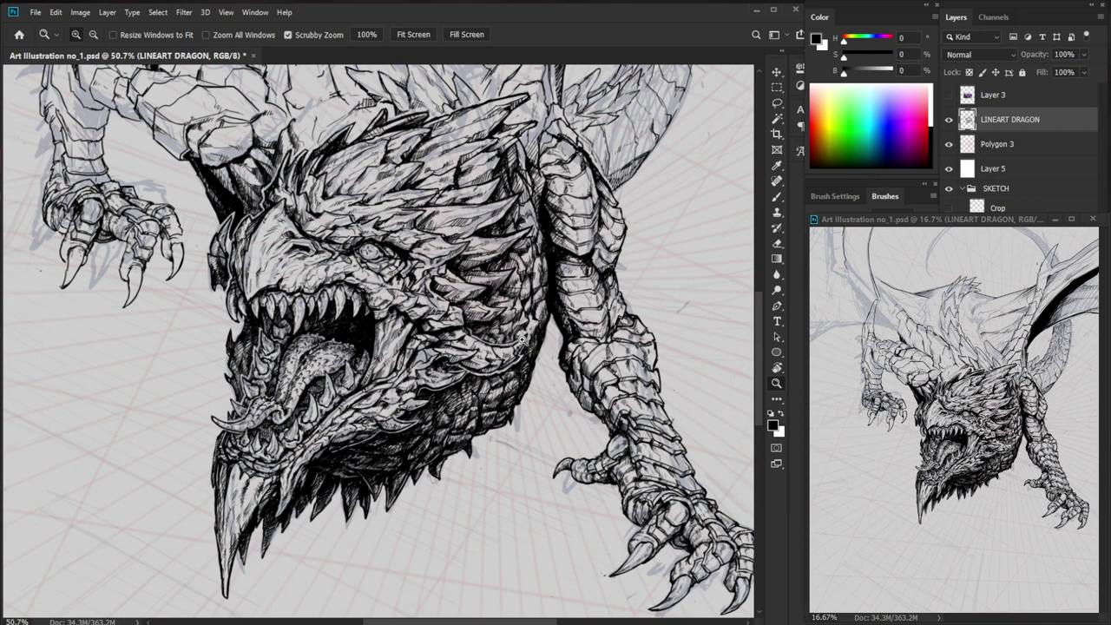
- Strengthen the ink strokes around the lower jaw spikes and the shadowed throat scales
{"action": "left_click_drag", "start_coordinate": [448, 416], "coordinate": [530, 416]}
{"action": "key", "text": "b"}
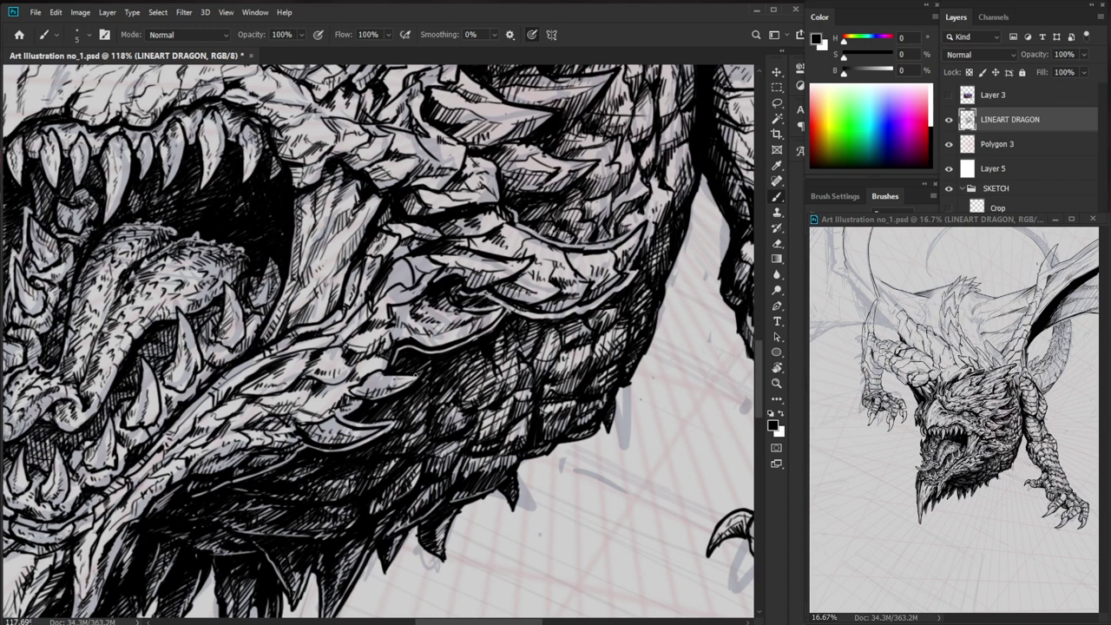
{"action": "mouse_move", "coordinate": [378, 422]}
{"action": "left_mouse_down"}
{"action": "mouse_move", "coordinate": [453, 399]}
{"action": "mouse_move", "coordinate": [434, 391]}
{"action": "left_mouse_up"}
{"action": "left_click_drag", "start_coordinate": [511, 461], "coordinate": [491, 506]}
{"action": "scroll", "coordinate": [491, 507], "scroll_direction": "down", "scroll_amount": 3}
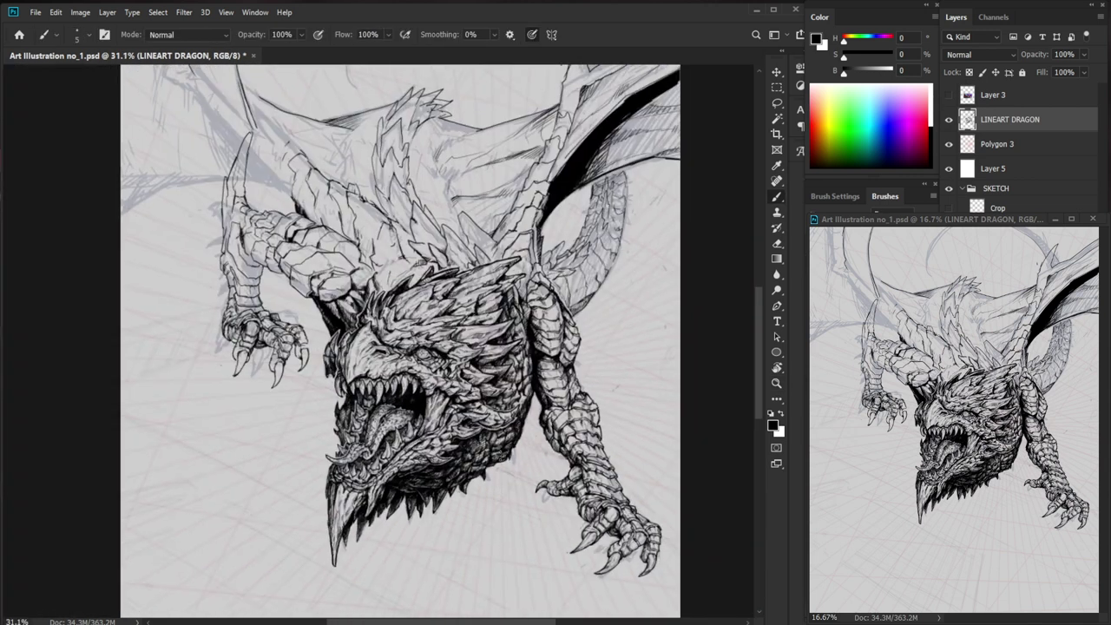
{"action": "scroll", "coordinate": [512, 455], "scroll_direction": "down", "scroll_amount": 1}
{"action": "scroll", "coordinate": [356, 326], "scroll_direction": "up", "scroll_amount": 5}
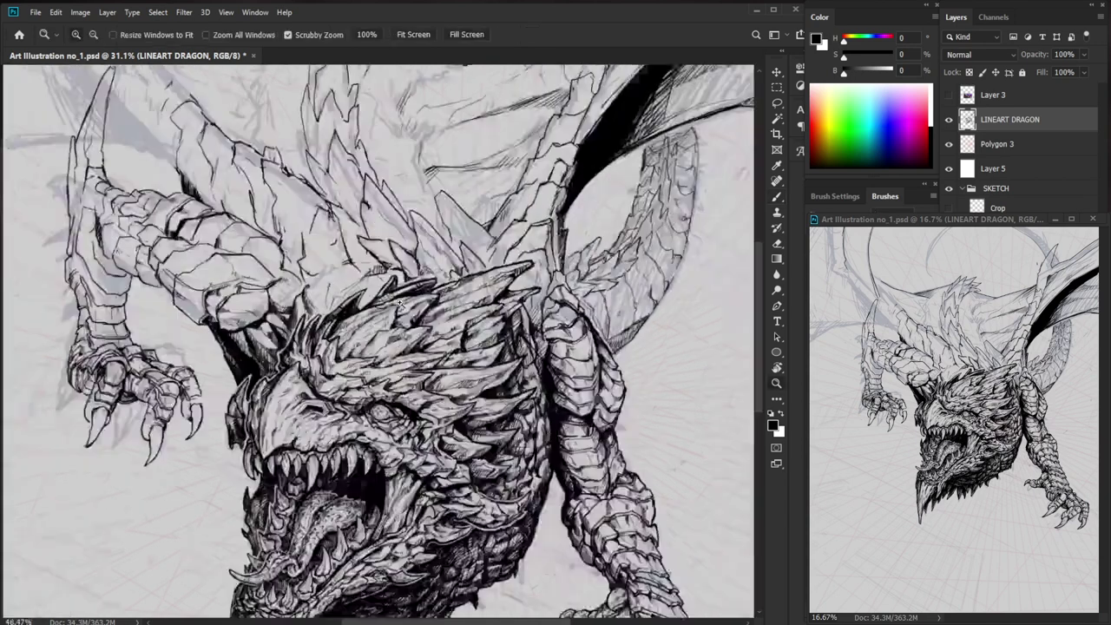
- Add short hatching strokes to the crest spikes and scales above the dragon's brow
{"action": "left_click_drag", "start_coordinate": [331, 359], "coordinate": [347, 352]}
{"action": "left_click_drag", "start_coordinate": [304, 380], "coordinate": [315, 362]}
{"action": "mouse_move", "coordinate": [312, 377]}
{"action": "left_mouse_down"}
{"action": "mouse_move", "coordinate": [324, 360]}
{"action": "mouse_move", "coordinate": [287, 372]}
{"action": "left_mouse_up"}
{"action": "left_click_drag", "start_coordinate": [289, 381], "coordinate": [305, 352]}
{"action": "left_click_drag", "start_coordinate": [303, 423], "coordinate": [302, 404]}
{"action": "mouse_move", "coordinate": [309, 381]}
{"action": "left_mouse_down"}
{"action": "mouse_move", "coordinate": [299, 420]}
{"action": "mouse_move", "coordinate": [313, 392]}
{"action": "mouse_move", "coordinate": [311, 431]}
{"action": "left_mouse_up"}
{"action": "left_click_drag", "start_coordinate": [323, 414], "coordinate": [309, 428]}
{"action": "left_click_drag", "start_coordinate": [314, 409], "coordinate": [307, 429]}
{"action": "left_click_drag", "start_coordinate": [320, 413], "coordinate": [311, 429]}
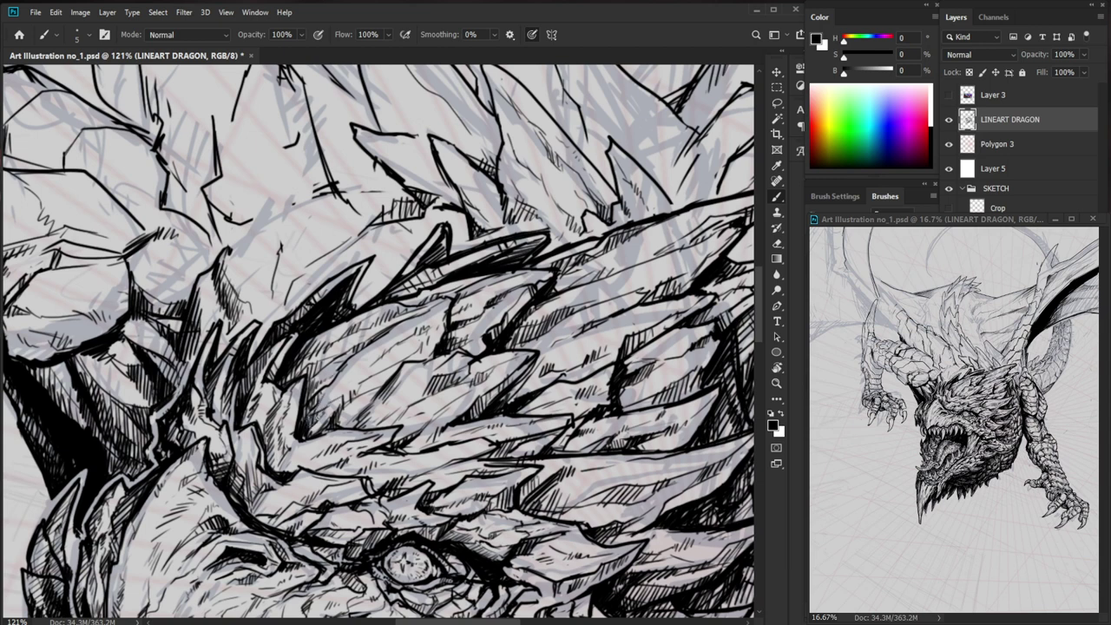
{"action": "key", "text": "z"}
{"action": "left_click_drag", "start_coordinate": [400, 374], "coordinate": [365, 375]}
{"action": "mouse_move", "coordinate": [430, 537]}
{"action": "left_mouse_down"}
{"action": "mouse_move", "coordinate": [388, 510]}
{"action": "mouse_move", "coordinate": [347, 512]}
{"action": "left_mouse_up"}
{"action": "key", "text": "z"}
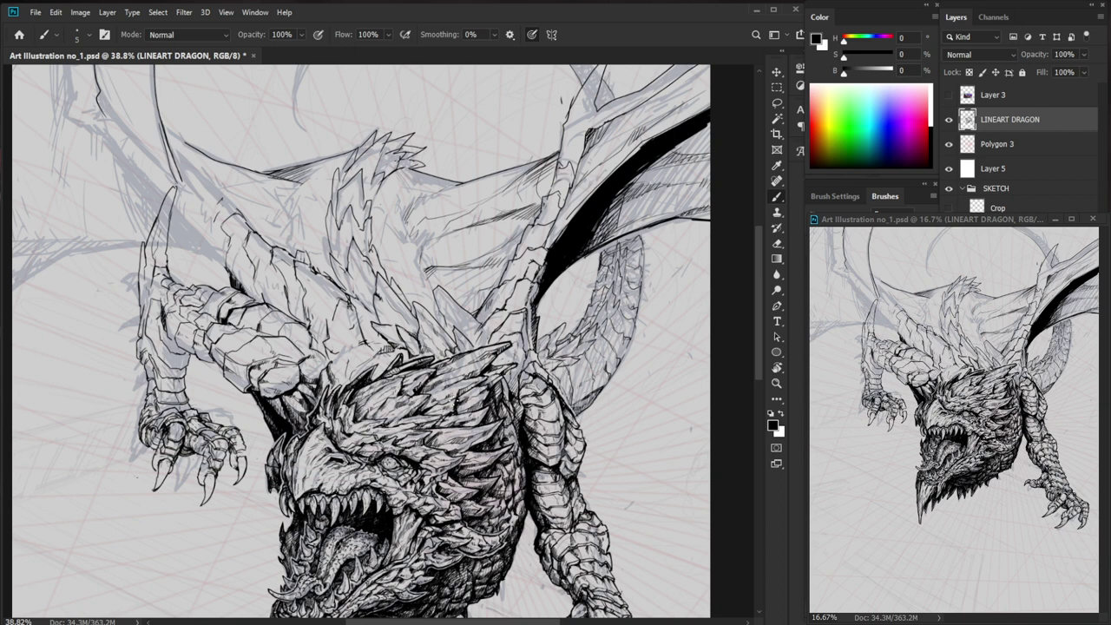
- Hatch shading onto the raised foreleg's scale plates along the underside near the elbow
{"action": "key", "text": "z"}
{"action": "left_click_drag", "start_coordinate": [260, 338], "coordinate": [334, 339]}
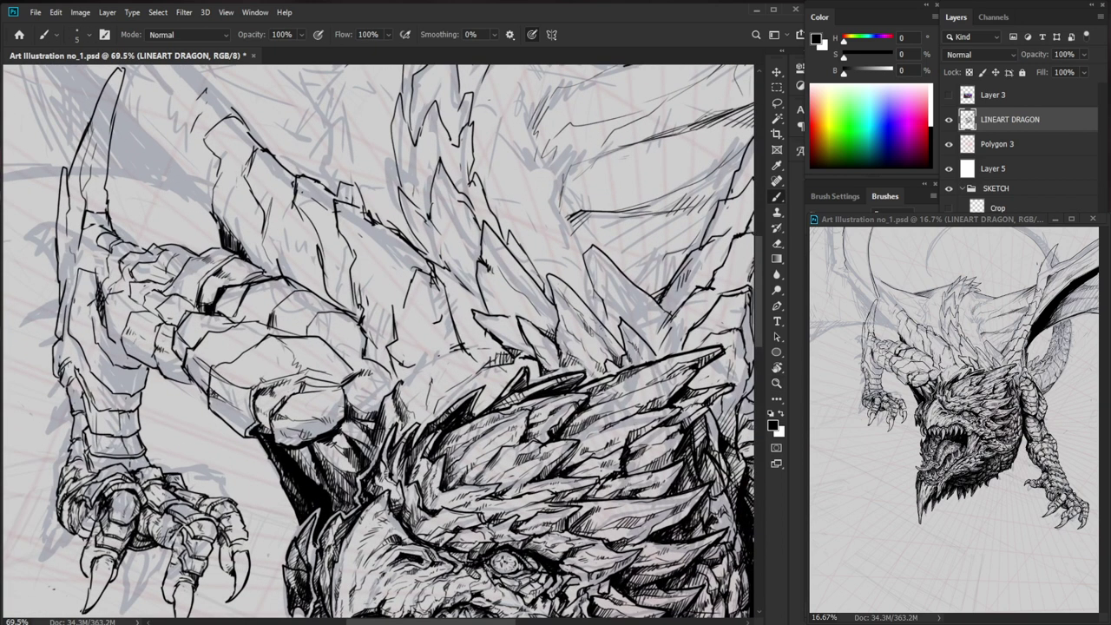
{"action": "mouse_move", "coordinate": [217, 354]}
{"action": "left_mouse_down"}
{"action": "mouse_move", "coordinate": [245, 404]}
{"action": "mouse_move", "coordinate": [308, 404]}
{"action": "left_mouse_up"}
{"action": "key", "text": "e"}
{"action": "key", "text": "z"}
{"action": "key", "text": "b"}
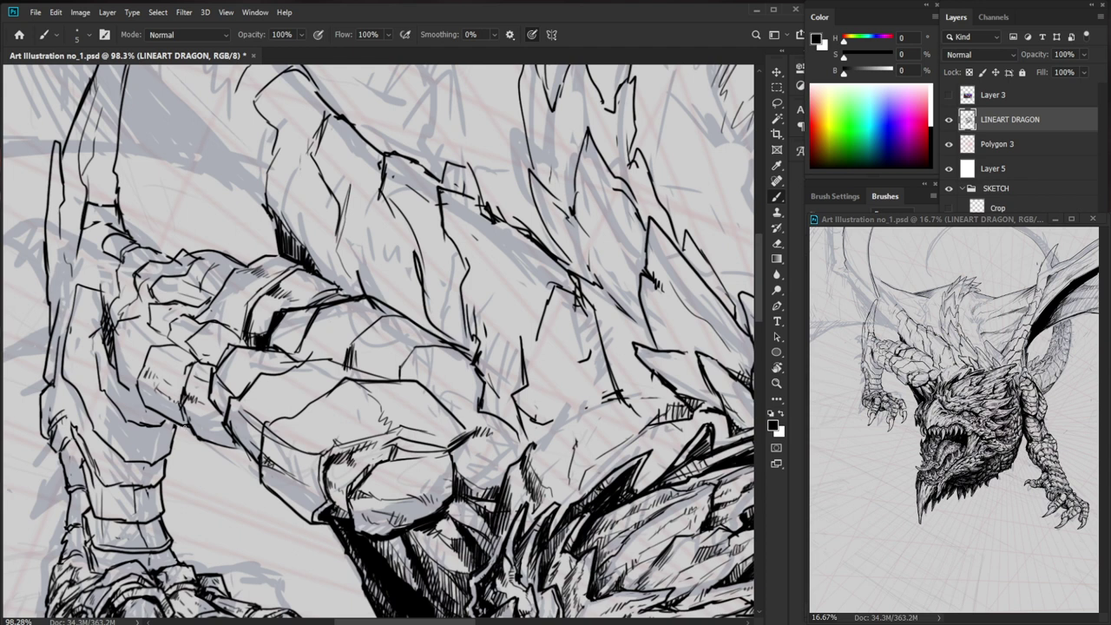
{"action": "left_click_drag", "start_coordinate": [222, 390], "coordinate": [252, 421]}
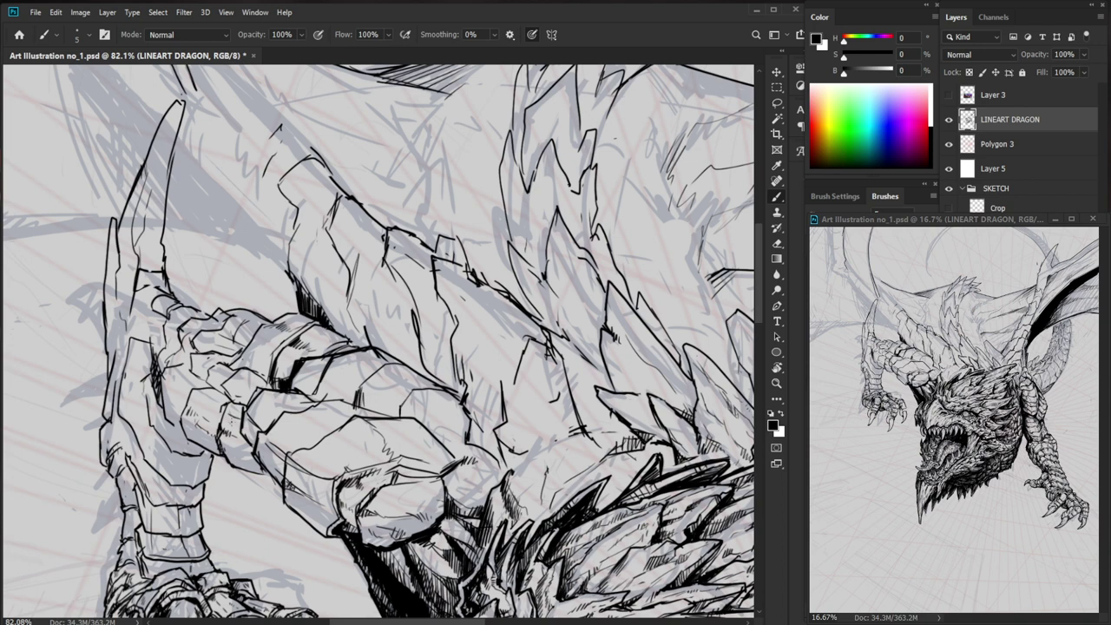
{"action": "key", "text": "z"}
{"action": "left_click_drag", "start_coordinate": [203, 418], "coordinate": [235, 418]}
{"action": "left_click_drag", "start_coordinate": [164, 426], "coordinate": [178, 438]}
{"action": "key", "text": "e"}
{"action": "key", "text": "b"}
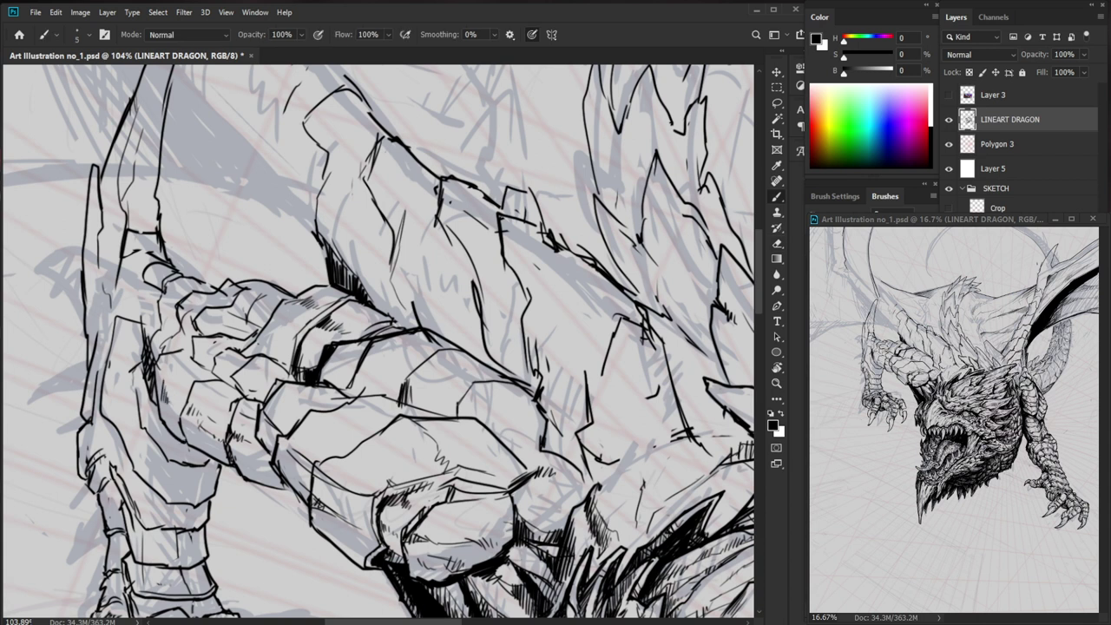
{"action": "key", "text": "z"}
{"action": "left_click_drag", "start_coordinate": [249, 381], "coordinate": [209, 381]}
{"action": "key", "text": "space"}
{"action": "left_click_drag", "start_coordinate": [322, 535], "coordinate": [303, 514]}
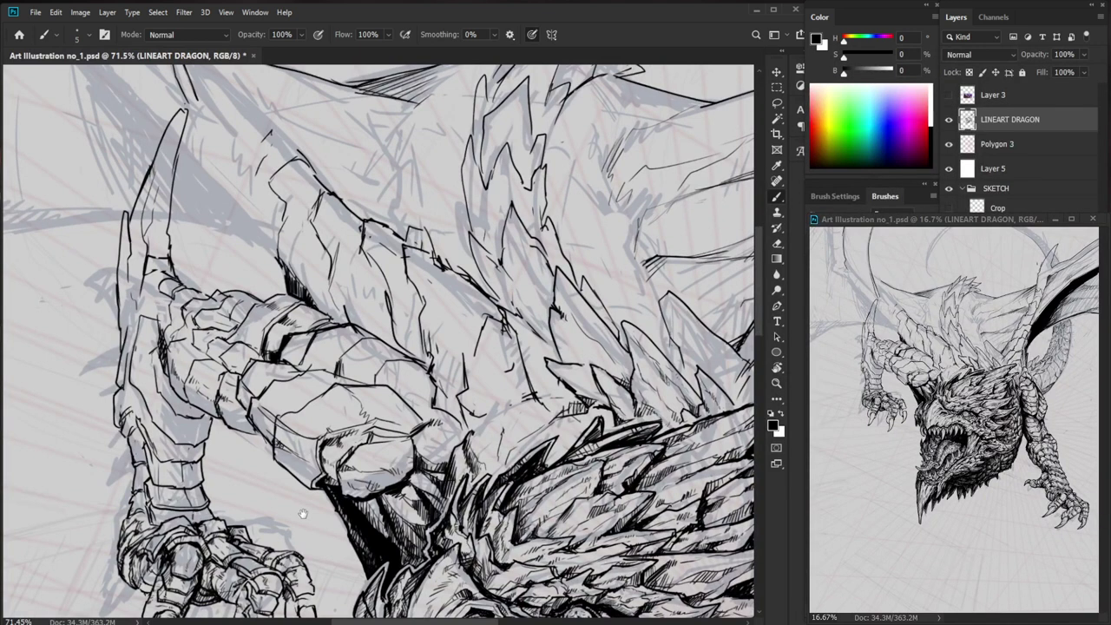
- Erase stray lines at the raised foreleg's elbow and hatch the shadow where the forearm plates meet it
{"action": "key", "text": "z"}
{"action": "left_click_drag", "start_coordinate": [250, 460], "coordinate": [290, 460]}
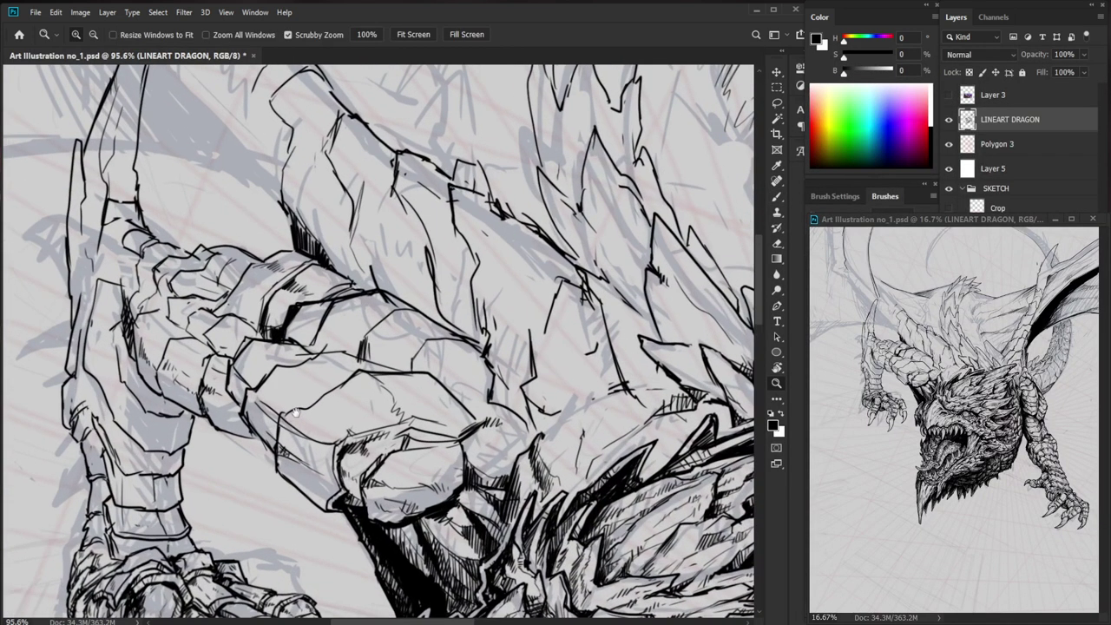
{"action": "key", "text": "space"}
{"action": "left_click_drag", "start_coordinate": [295, 397], "coordinate": [294, 455]}
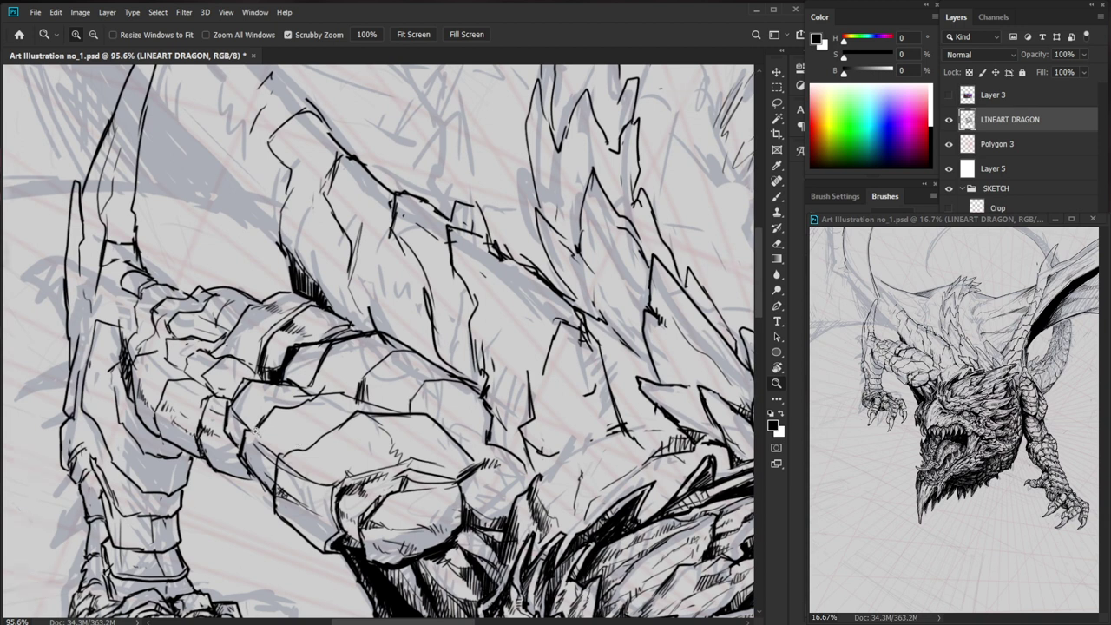
{"action": "left_click_drag", "start_coordinate": [257, 427], "coordinate": [180, 428]}
{"action": "key", "text": "space"}
{"action": "mouse_move", "coordinate": [198, 389]}
{"action": "left_mouse_down"}
{"action": "mouse_move", "coordinate": [177, 315]}
{"action": "mouse_move", "coordinate": [261, 304]}
{"action": "left_mouse_up"}
{"action": "key", "text": "b"}
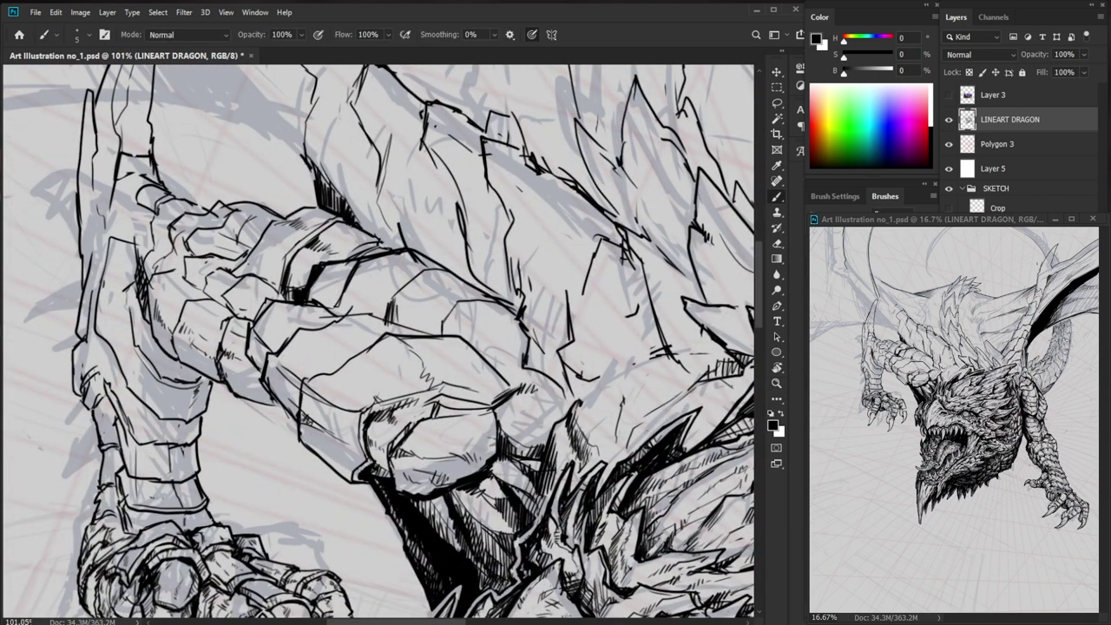
{"action": "key", "text": "e"}
{"action": "left_click_drag", "start_coordinate": [137, 353], "coordinate": [157, 378]}
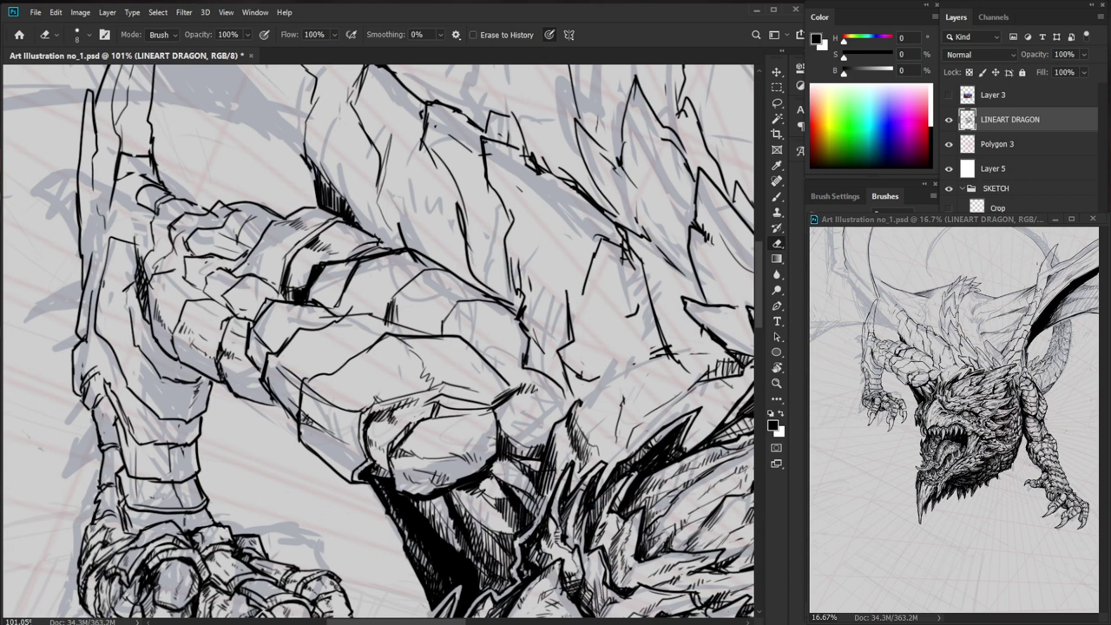
{"action": "key", "text": "b"}
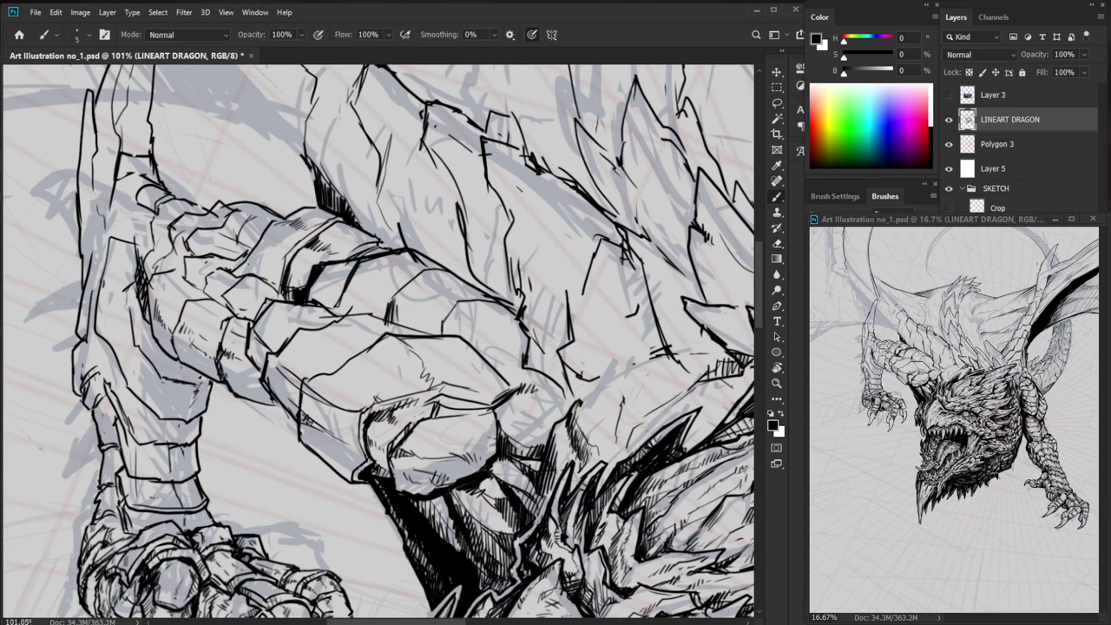
{"action": "mouse_move", "coordinate": [197, 370]}
{"action": "left_mouse_down"}
{"action": "mouse_move", "coordinate": [203, 384]}
{"action": "mouse_move", "coordinate": [170, 373]}
{"action": "mouse_move", "coordinate": [166, 412]}
{"action": "mouse_move", "coordinate": [191, 419]}
{"action": "mouse_move", "coordinate": [158, 435]}
{"action": "left_mouse_up"}
{"action": "left_click_drag", "start_coordinate": [158, 420], "coordinate": [160, 445]}
{"action": "scroll", "coordinate": [319, 269], "scroll_direction": "up", "scroll_amount": 2}
- Open up the dark gap between the upper foreleg plates with the eraser and re-hatch its edges with fine strokes
{"action": "key", "text": "e"}
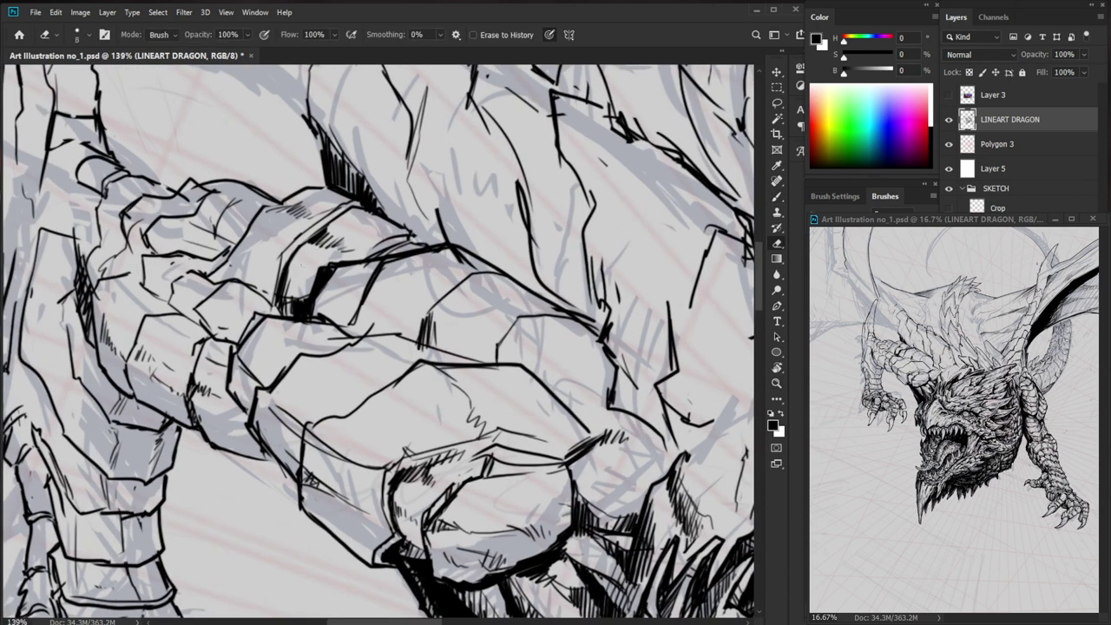
{"action": "key", "text": "b"}
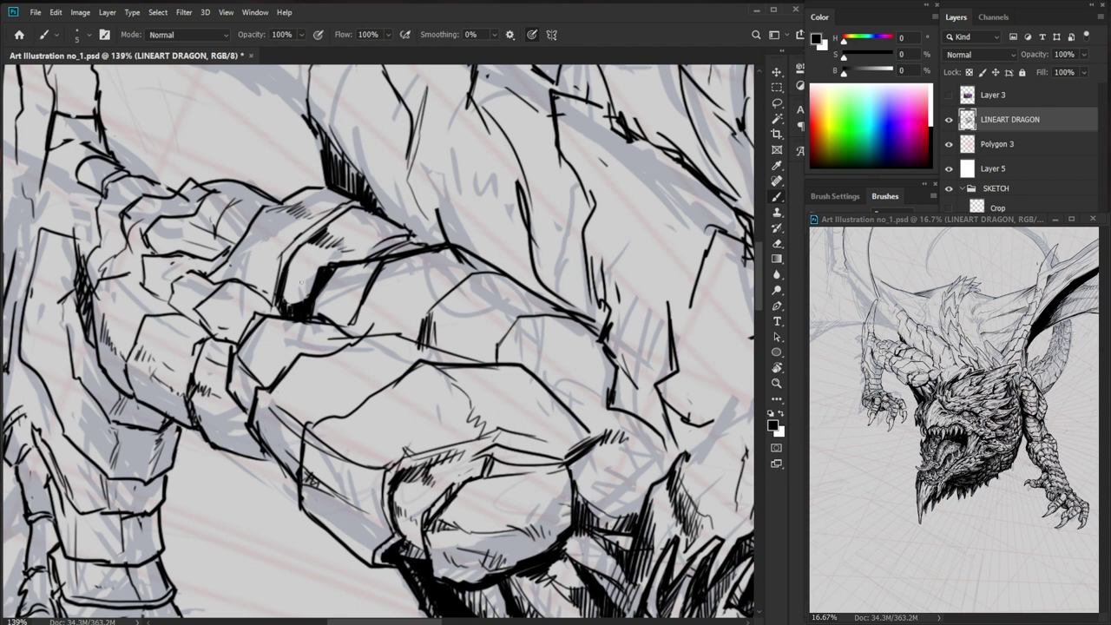
{"action": "left_click_drag", "start_coordinate": [299, 267], "coordinate": [297, 274]}
{"action": "left_click_drag", "start_coordinate": [303, 266], "coordinate": [303, 274]}
{"action": "left_click_drag", "start_coordinate": [313, 268], "coordinate": [308, 275]}
{"action": "key", "text": "z"}
{"action": "mouse_move", "coordinate": [382, 278]}
{"action": "left_mouse_down"}
{"action": "mouse_move", "coordinate": [347, 261]}
{"action": "mouse_move", "coordinate": [368, 246]}
{"action": "mouse_move", "coordinate": [329, 292]}
{"action": "left_mouse_up"}
{"action": "key", "text": "b"}
{"action": "left_click_drag", "start_coordinate": [328, 276], "coordinate": [322, 289]}
{"action": "left_click_drag", "start_coordinate": [326, 284], "coordinate": [320, 294]}
{"action": "key", "text": "z"}
{"action": "left_click_drag", "start_coordinate": [374, 288], "coordinate": [321, 288]}
{"action": "key", "text": "b"}
{"action": "key", "text": "z"}
{"action": "left_click_drag", "start_coordinate": [390, 489], "coordinate": [401, 498]}
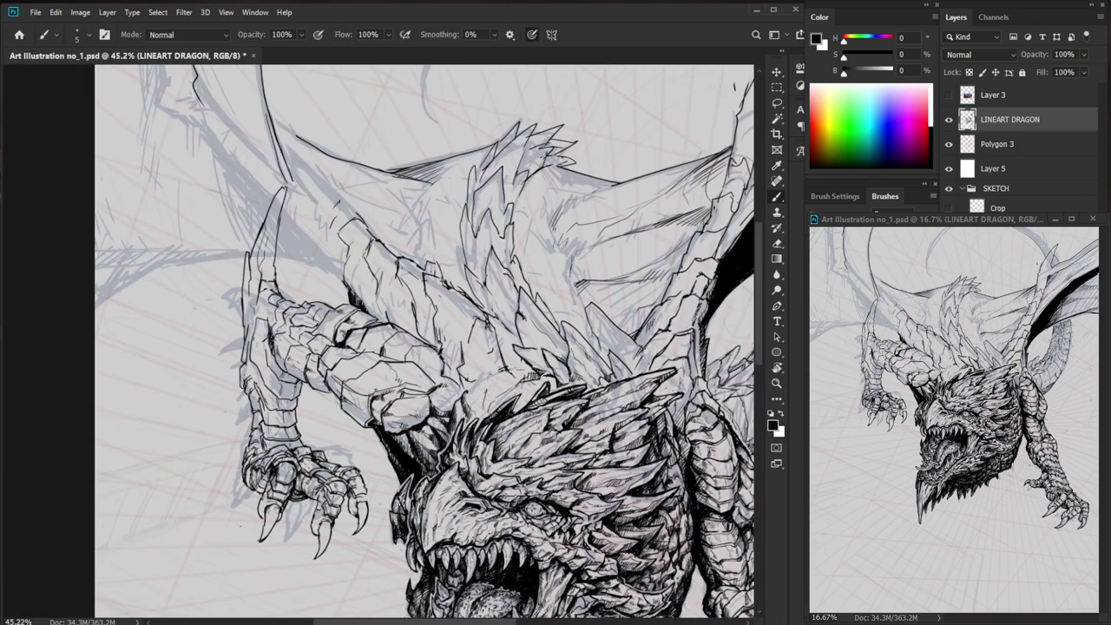
{"action": "key", "text": "z"}
{"action": "left_click_drag", "start_coordinate": [339, 323], "coordinate": [352, 329]}
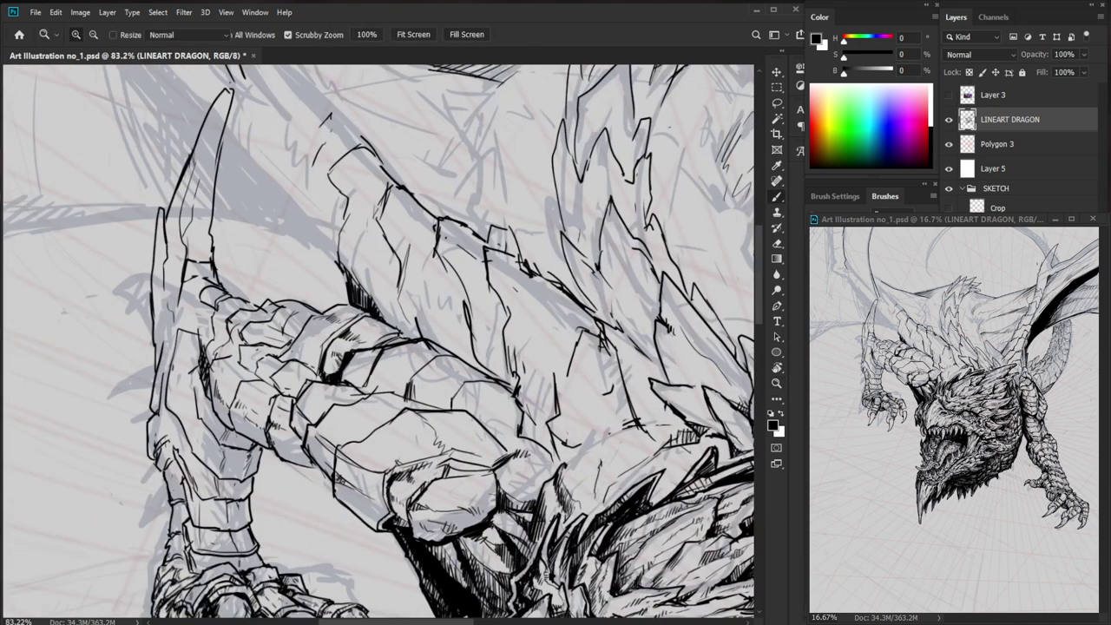
- Add short hatching strokes to the scale plates of the raised upper foreleg beside the dark gap
{"action": "key", "text": "e"}
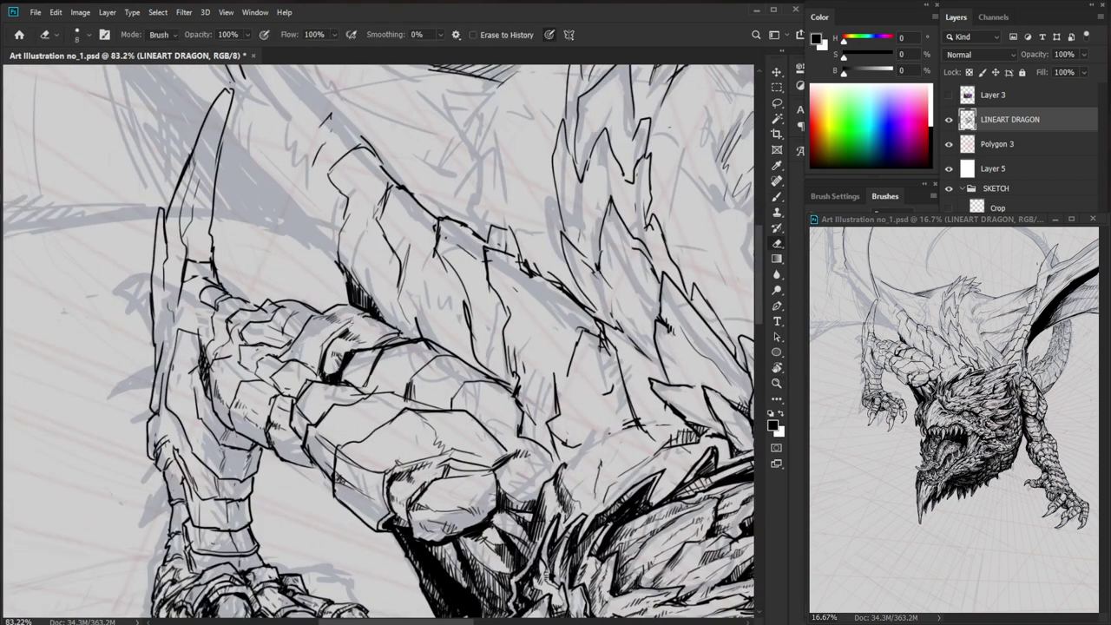
{"action": "key", "text": "b"}
{"action": "mouse_move", "coordinate": [373, 313]}
{"action": "left_mouse_down"}
{"action": "mouse_move", "coordinate": [346, 333]}
{"action": "mouse_move", "coordinate": [356, 351]}
{"action": "left_mouse_up"}
{"action": "key", "text": "z"}
{"action": "left_click_drag", "start_coordinate": [384, 550], "coordinate": [295, 527]}
{"action": "key", "text": "z"}
{"action": "left_click_drag", "start_coordinate": [332, 468], "coordinate": [315, 468]}
{"action": "key", "text": "z"}
{"action": "left_click_drag", "start_coordinate": [560, 390], "coordinate": [612, 391]}
{"action": "mouse_move", "coordinate": [461, 386]}
{"action": "left_mouse_down"}
{"action": "mouse_move", "coordinate": [482, 374]}
{"action": "mouse_move", "coordinate": [464, 386]}
{"action": "left_mouse_up"}
{"action": "mouse_move", "coordinate": [458, 398]}
{"action": "left_mouse_down"}
{"action": "mouse_move", "coordinate": [472, 381]}
{"action": "mouse_move", "coordinate": [498, 408]}
{"action": "left_mouse_up"}
- Hatch the narrow shadow at the base of the wing arm, beside the solid black membrane
{"action": "key", "text": "z"}
{"action": "key", "text": "space"}
{"action": "left_click_drag", "start_coordinate": [501, 500], "coordinate": [438, 484]}
{"action": "key", "text": "z"}
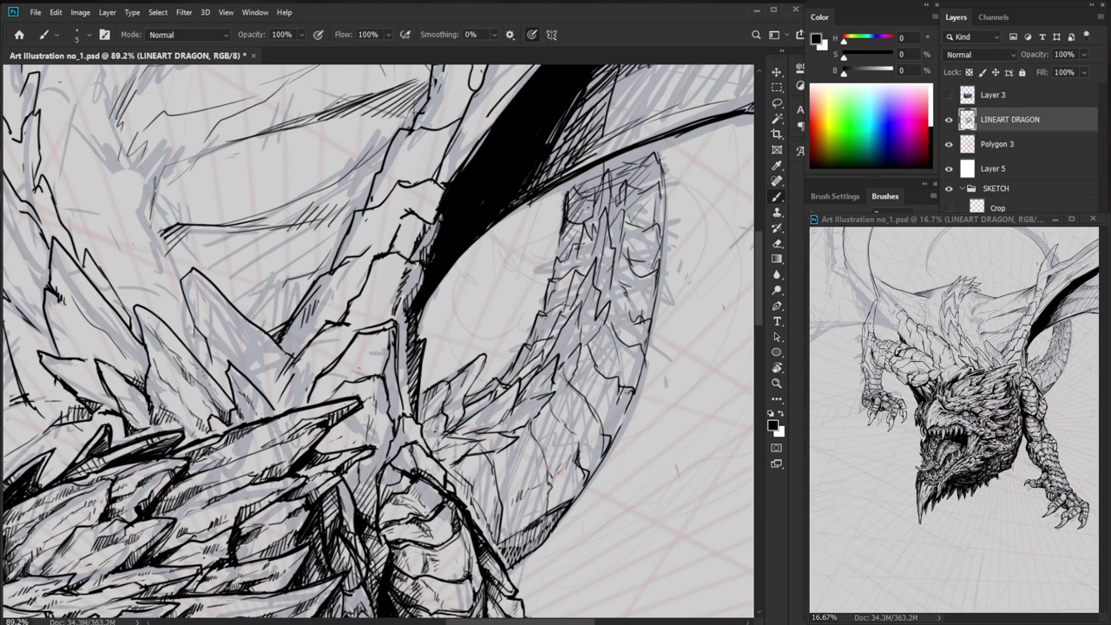
{"action": "key", "text": "e"}
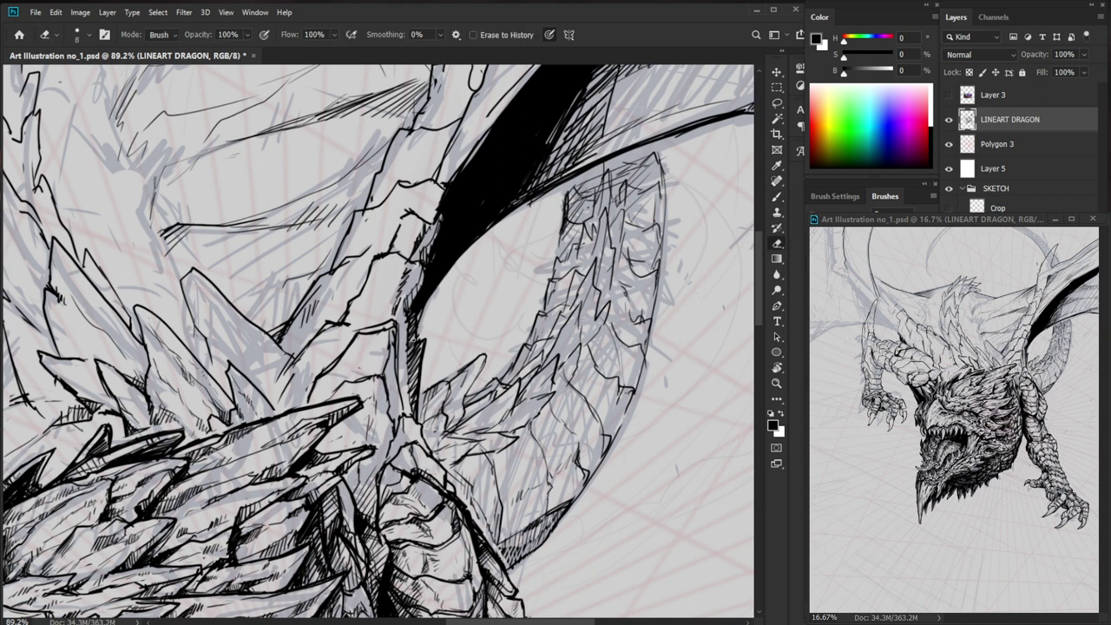
{"action": "key", "text": "b"}
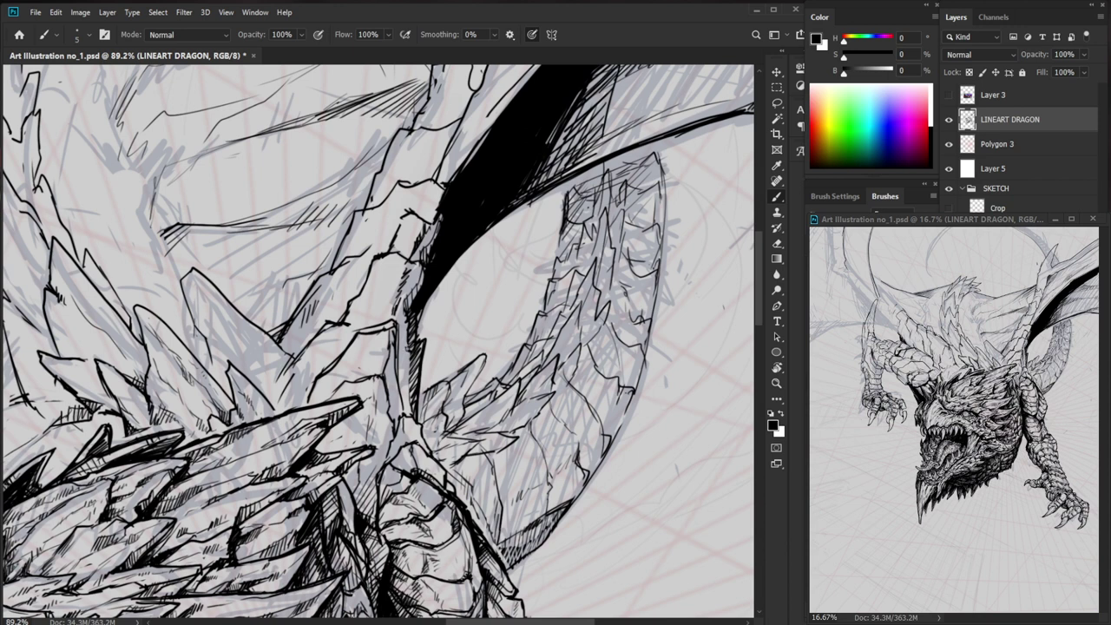
{"action": "left_click_drag", "start_coordinate": [407, 316], "coordinate": [400, 351]}
{"action": "left_click_drag", "start_coordinate": [412, 306], "coordinate": [408, 347]}
{"action": "mouse_move", "coordinate": [411, 293]}
{"action": "left_mouse_down"}
{"action": "mouse_move", "coordinate": [426, 275]}
{"action": "mouse_move", "coordinate": [382, 265]}
{"action": "mouse_move", "coordinate": [513, 282]}
{"action": "mouse_move", "coordinate": [425, 265]}
{"action": "left_mouse_up"}
{"action": "key", "text": "ctrl+space"}
{"action": "key", "text": "ctrl+space"}
{"action": "left_click_drag", "start_coordinate": [423, 267], "coordinate": [465, 188]}
- Erase stray marks on the wing arm's lower scales and re-ink their dividing lines
{"action": "key", "text": "e"}
{"action": "mouse_move", "coordinate": [432, 233]}
{"action": "left_mouse_down"}
{"action": "mouse_move", "coordinate": [432, 213]}
{"action": "mouse_move", "coordinate": [447, 209]}
{"action": "mouse_move", "coordinate": [435, 242]}
{"action": "left_mouse_up"}
{"action": "key", "text": "b"}
{"action": "mouse_move", "coordinate": [415, 242]}
{"action": "left_mouse_down"}
{"action": "mouse_move", "coordinate": [424, 235]}
{"action": "mouse_move", "coordinate": [390, 241]}
{"action": "left_mouse_up"}
{"action": "key", "text": "z"}
{"action": "left_click_drag", "start_coordinate": [469, 228], "coordinate": [456, 237]}
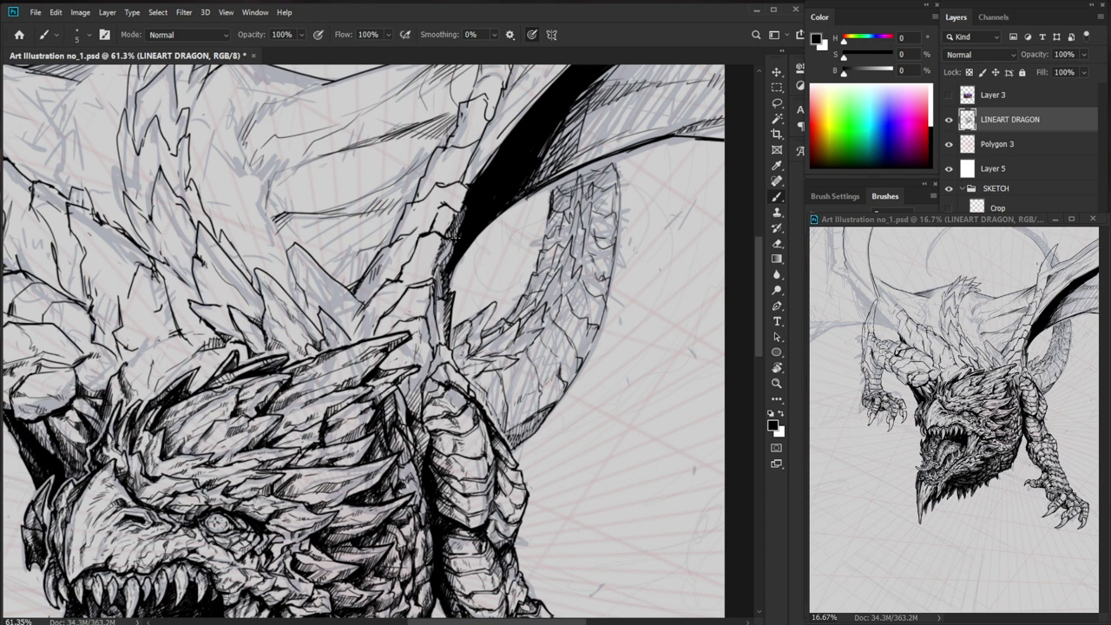
- Hatch the shoulder scales behind the longest head spike and darken the crease where the wing arm joins
{"action": "left_click_drag", "start_coordinate": [405, 348], "coordinate": [393, 364]}
{"action": "left_click_drag", "start_coordinate": [430, 324], "coordinate": [423, 341]}
{"action": "left_click_drag", "start_coordinate": [427, 327], "coordinate": [414, 357]}
{"action": "mouse_move", "coordinate": [421, 355]}
{"action": "left_mouse_down"}
{"action": "mouse_move", "coordinate": [414, 367]}
{"action": "mouse_move", "coordinate": [414, 356]}
{"action": "left_mouse_up"}
{"action": "left_click_drag", "start_coordinate": [425, 339], "coordinate": [422, 350]}
{"action": "left_click_drag", "start_coordinate": [430, 306], "coordinate": [429, 313]}
{"action": "key", "text": "e"}
{"action": "key", "text": "b"}
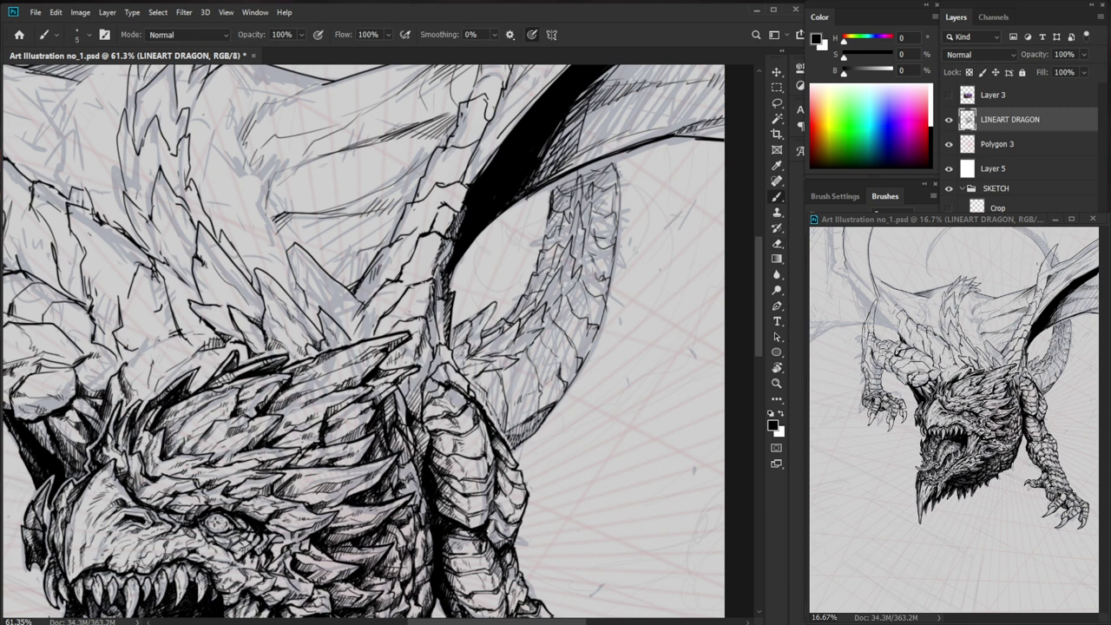
{"action": "left_click_drag", "start_coordinate": [448, 300], "coordinate": [442, 309]}
{"action": "left_click_drag", "start_coordinate": [446, 309], "coordinate": [443, 335]}
{"action": "key", "text": "e"}
{"action": "key", "text": "b"}
- Draw hatching strokes over the base of the tail, just below its spikes beside the near shoulder
{"action": "key", "text": "z"}
{"action": "mouse_move", "coordinate": [550, 323]}
{"action": "left_mouse_down"}
{"action": "mouse_move", "coordinate": [537, 372]}
{"action": "mouse_move", "coordinate": [607, 343]}
{"action": "left_mouse_up"}
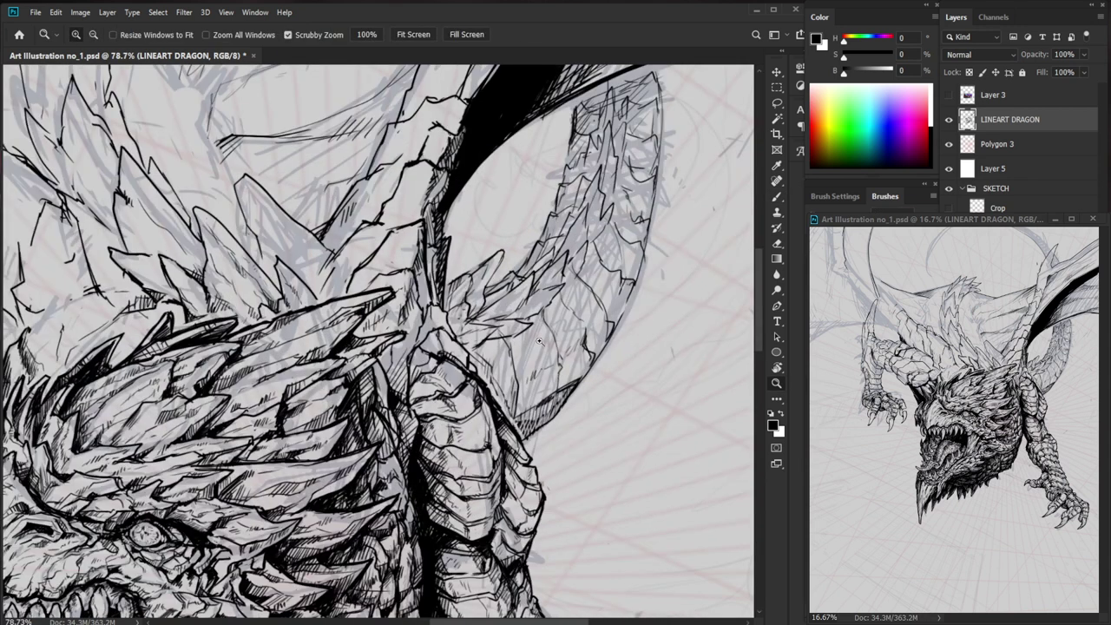
{"action": "key", "text": "e"}
{"action": "key", "text": "b"}
{"action": "key", "text": "e"}
{"action": "key", "text": "b"}
{"action": "left_click_drag", "start_coordinate": [468, 330], "coordinate": [465, 343]}
{"action": "mouse_move", "coordinate": [478, 322]}
{"action": "left_mouse_down"}
{"action": "mouse_move", "coordinate": [469, 355]}
{"action": "mouse_move", "coordinate": [472, 345]}
{"action": "left_mouse_up"}
{"action": "left_click_drag", "start_coordinate": [484, 317], "coordinate": [486, 362]}
{"action": "left_click_drag", "start_coordinate": [496, 323], "coordinate": [488, 380]}
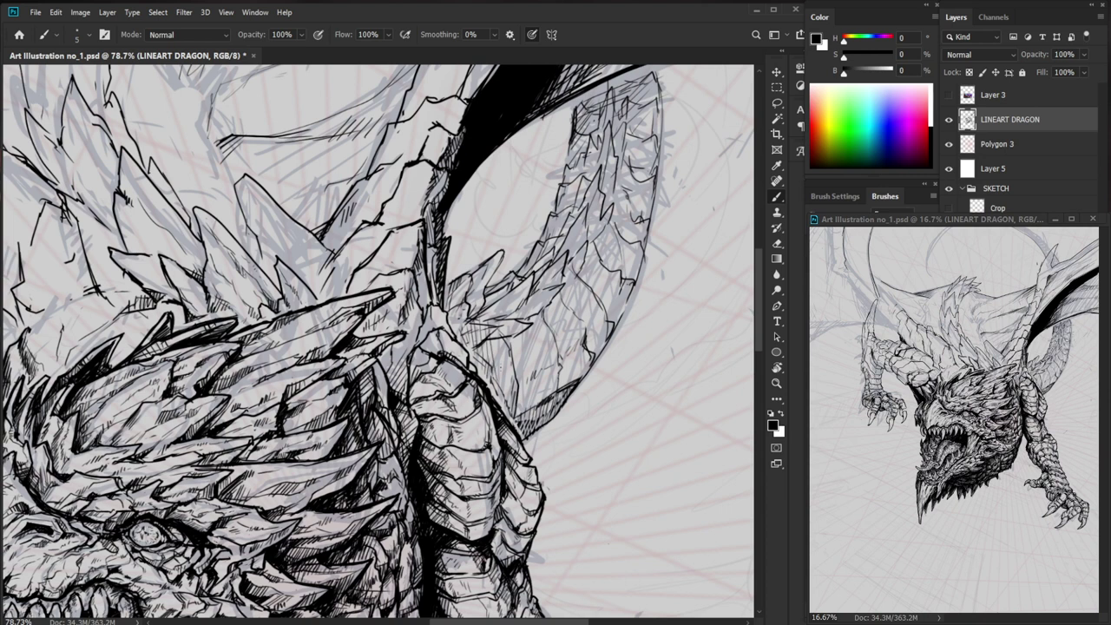
- Erase stray lines around the upper back spikes and along the far wing's top edge
{"action": "key", "text": "z"}
{"action": "left_click_drag", "start_coordinate": [560, 344], "coordinate": [514, 344]}
{"action": "left_click_drag", "start_coordinate": [593, 502], "coordinate": [619, 450]}
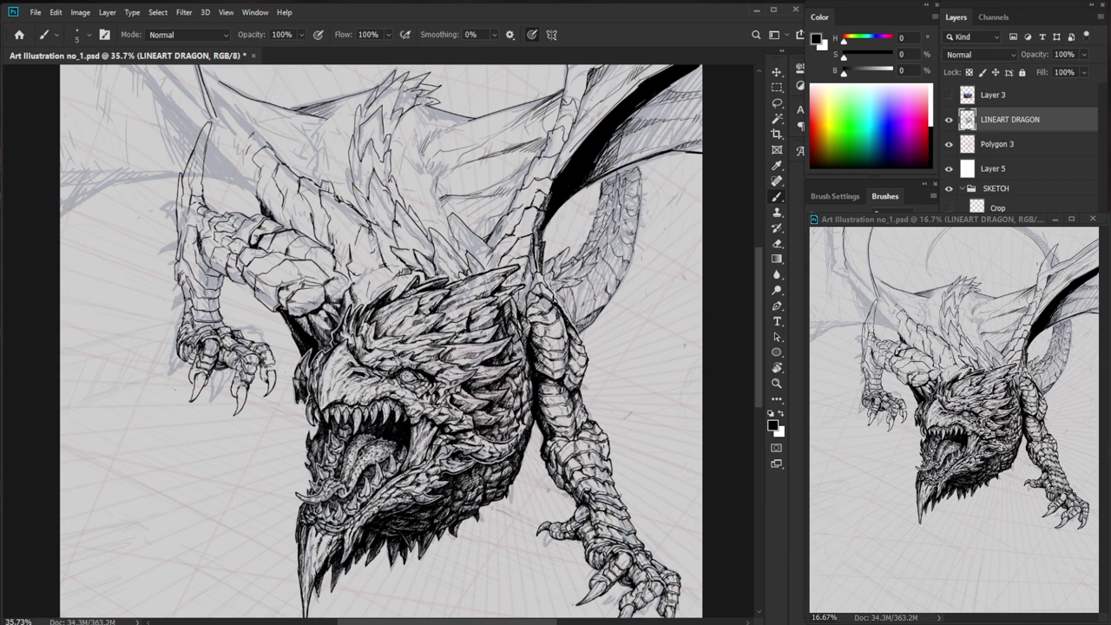
{"action": "key", "text": "z"}
{"action": "left_click_drag", "start_coordinate": [431, 208], "coordinate": [347, 209]}
{"action": "key", "text": "z"}
{"action": "left_click_drag", "start_coordinate": [395, 173], "coordinate": [491, 174]}
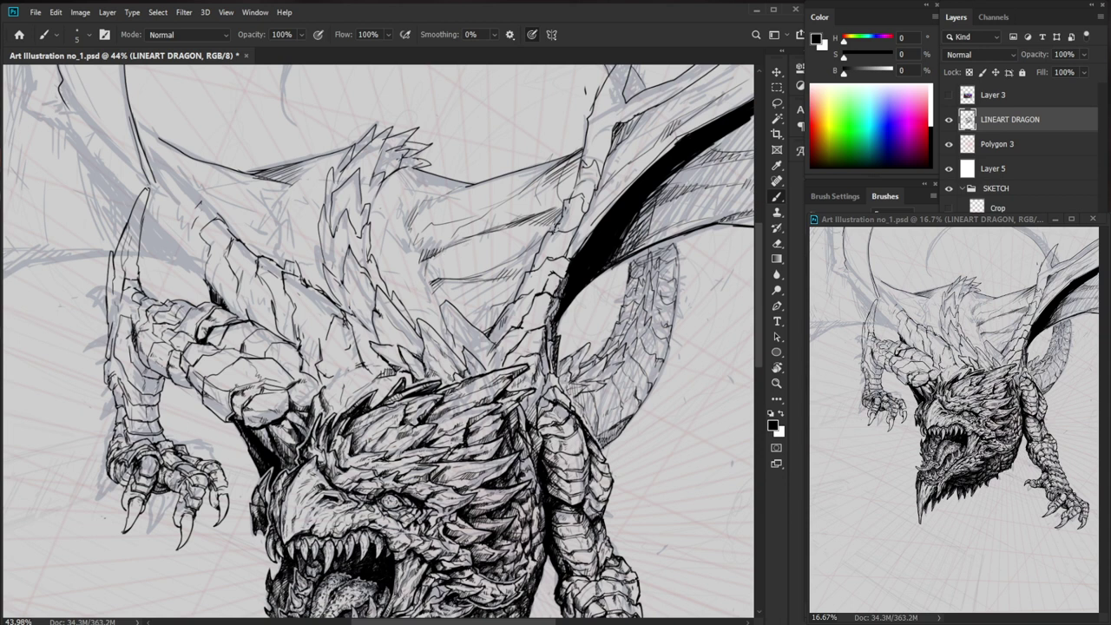
{"action": "key", "text": "z"}
{"action": "left_click_drag", "start_coordinate": [608, 287], "coordinate": [541, 287]}
{"action": "key", "text": "z"}
{"action": "left_click_drag", "start_coordinate": [369, 199], "coordinate": [452, 200]}
{"action": "key", "text": "e"}
{"action": "left_click_drag", "start_coordinate": [336, 183], "coordinate": [343, 210]}
{"action": "key", "text": "b"}
{"action": "key", "text": "e"}
{"action": "left_click_drag", "start_coordinate": [356, 112], "coordinate": [300, 125]}
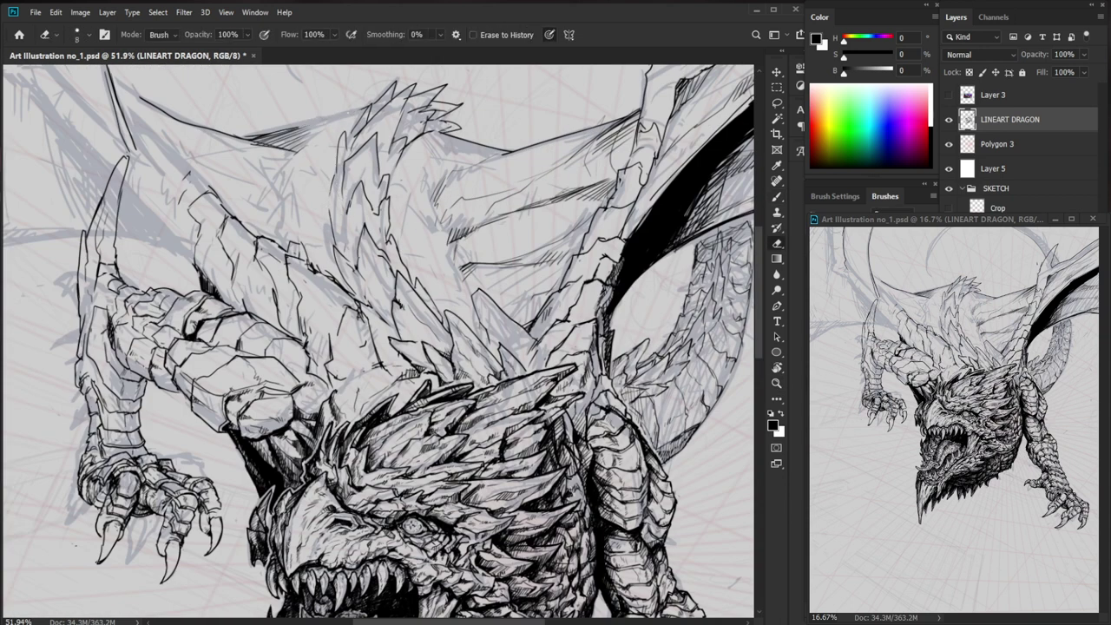
{"action": "key", "text": "b"}
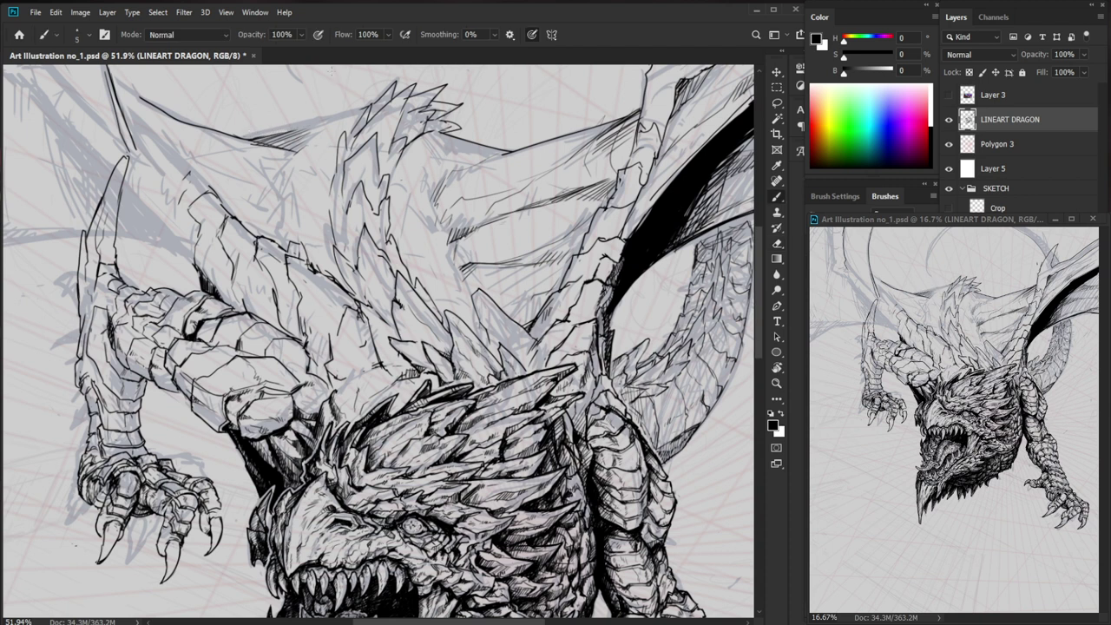
- Ink the far wing's upper contour toward the back spikes and trim the excess line with the eraser
{"action": "key", "text": "space"}
{"action": "left_click_drag", "start_coordinate": [332, 139], "coordinate": [375, 215]}
{"action": "left_click_drag", "start_coordinate": [286, 217], "coordinate": [405, 184]}
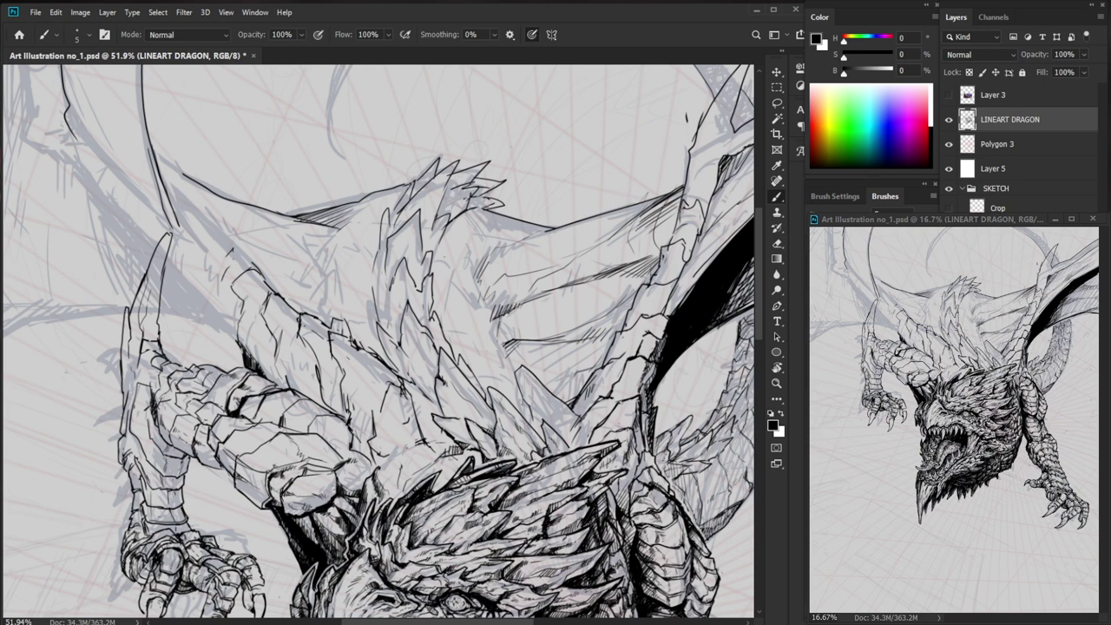
{"action": "key", "text": "e"}
{"action": "mouse_move", "coordinate": [342, 209]}
{"action": "left_mouse_down"}
{"action": "mouse_move", "coordinate": [352, 206]}
{"action": "mouse_move", "coordinate": [334, 205]}
{"action": "left_mouse_up"}
{"action": "key", "text": "b"}
{"action": "key", "text": "ctrl+space"}
{"action": "key", "text": "space"}
{"action": "left_click_drag", "start_coordinate": [513, 377], "coordinate": [571, 406]}
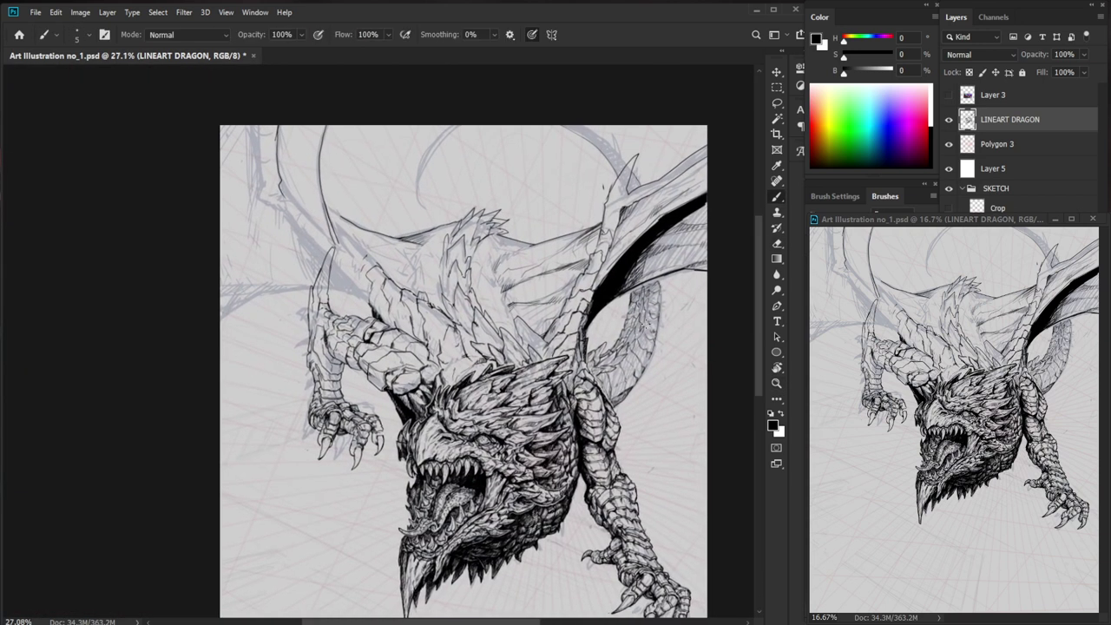
- Erase the near wing membrane's upper edge behind the back spikes and redraw it as a cleaner curve
{"action": "scroll", "coordinate": [486, 243], "scroll_direction": "up", "scroll_amount": 4}
{"action": "key", "text": "e"}
{"action": "left_click_drag", "start_coordinate": [485, 238], "coordinate": [526, 250]}
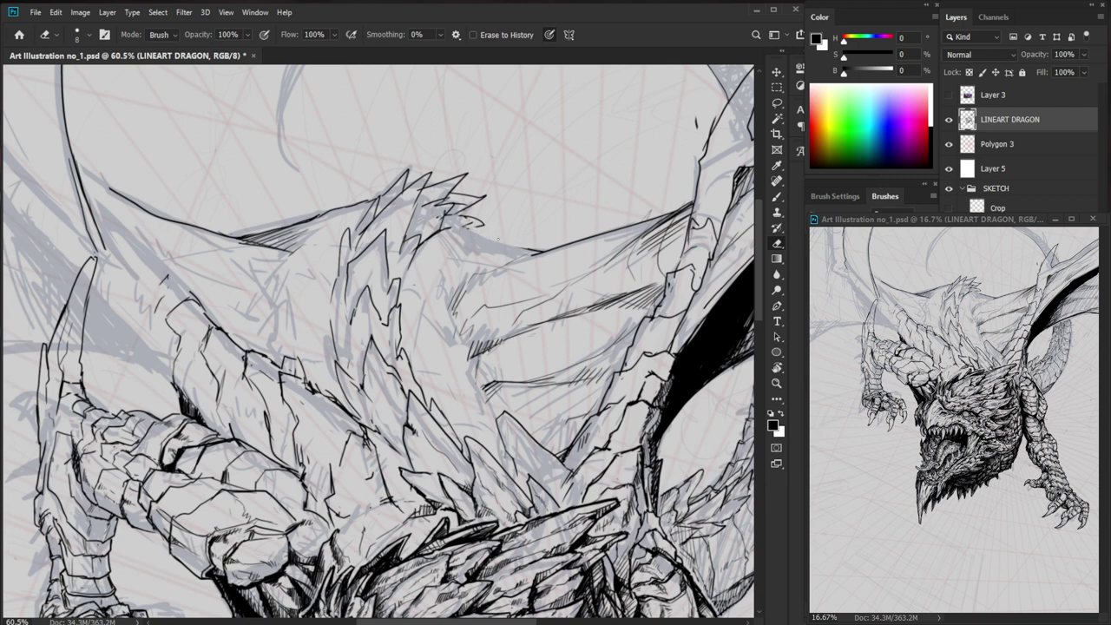
{"action": "key", "text": "b"}
{"action": "left_click_drag", "start_coordinate": [524, 251], "coordinate": [451, 227]}
{"action": "key", "text": "ctrl+z"}
{"action": "key", "text": "e"}
{"action": "key", "text": "b"}
{"action": "mouse_move", "coordinate": [540, 250]}
{"action": "left_mouse_down"}
{"action": "mouse_move", "coordinate": [452, 225]}
{"action": "mouse_move", "coordinate": [426, 242]}
{"action": "mouse_move", "coordinate": [456, 203]}
{"action": "mouse_move", "coordinate": [425, 218]}
{"action": "mouse_move", "coordinate": [452, 195]}
{"action": "left_mouse_up"}
- Refine the jagged spike tips at the top of the back, alternating brush strokes and erasing
{"action": "key", "text": "e"}
{"action": "key", "text": "b"}
{"action": "key", "text": "e"}
{"action": "key", "text": "b"}
{"action": "mouse_move", "coordinate": [427, 212]}
{"action": "left_mouse_down"}
{"action": "mouse_move", "coordinate": [465, 174]}
{"action": "mouse_move", "coordinate": [429, 219]}
{"action": "left_mouse_up"}
{"action": "key", "text": "e"}
{"action": "key", "text": "b"}
{"action": "key", "text": "ctrl+z"}
{"action": "key", "text": "e"}
{"action": "key", "text": "b"}
{"action": "key", "text": "b"}
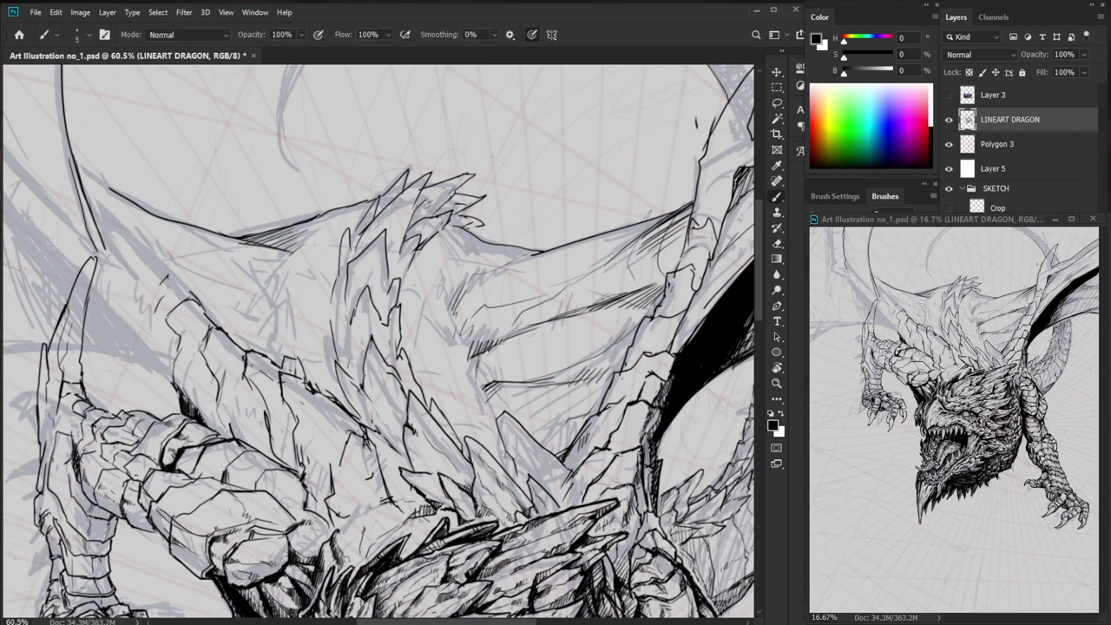
{"action": "key", "text": "e"}
{"action": "key", "text": "b"}
{"action": "mouse_move", "coordinate": [483, 198]}
{"action": "left_mouse_down"}
{"action": "mouse_move", "coordinate": [464, 196]}
{"action": "mouse_move", "coordinate": [469, 207]}
{"action": "left_mouse_up"}
{"action": "key", "text": "e"}
{"action": "key", "text": "b"}
{"action": "key", "text": "e"}
{"action": "key", "text": "b"}
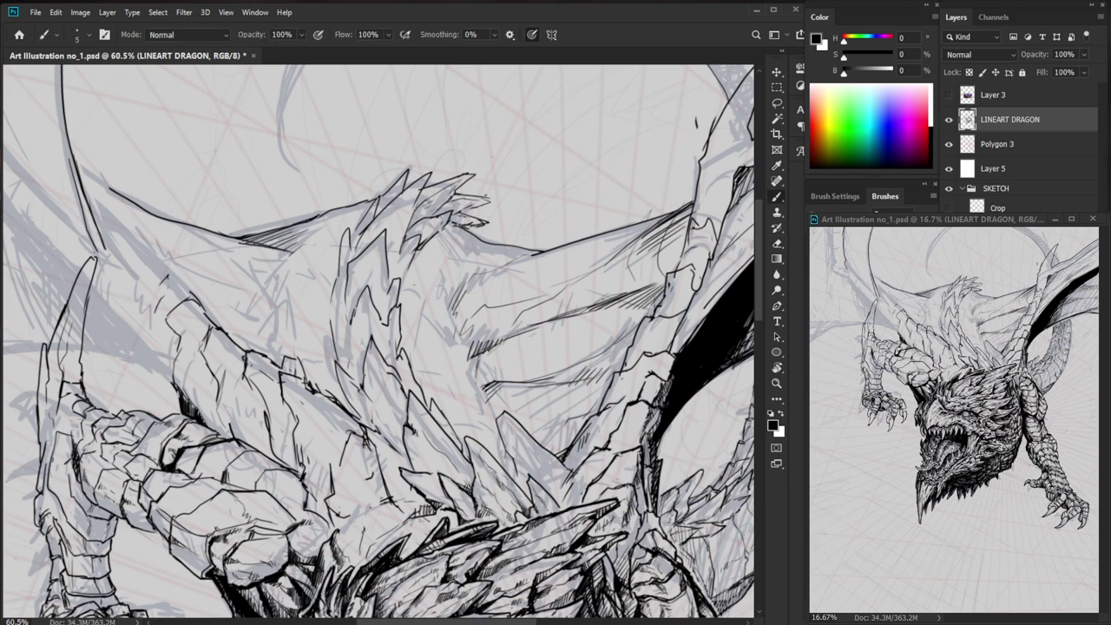
- Add a short ink stroke to the topmost spikes of the dragon's back
{"action": "left_click_drag", "start_coordinate": [521, 248], "coordinate": [432, 441]}
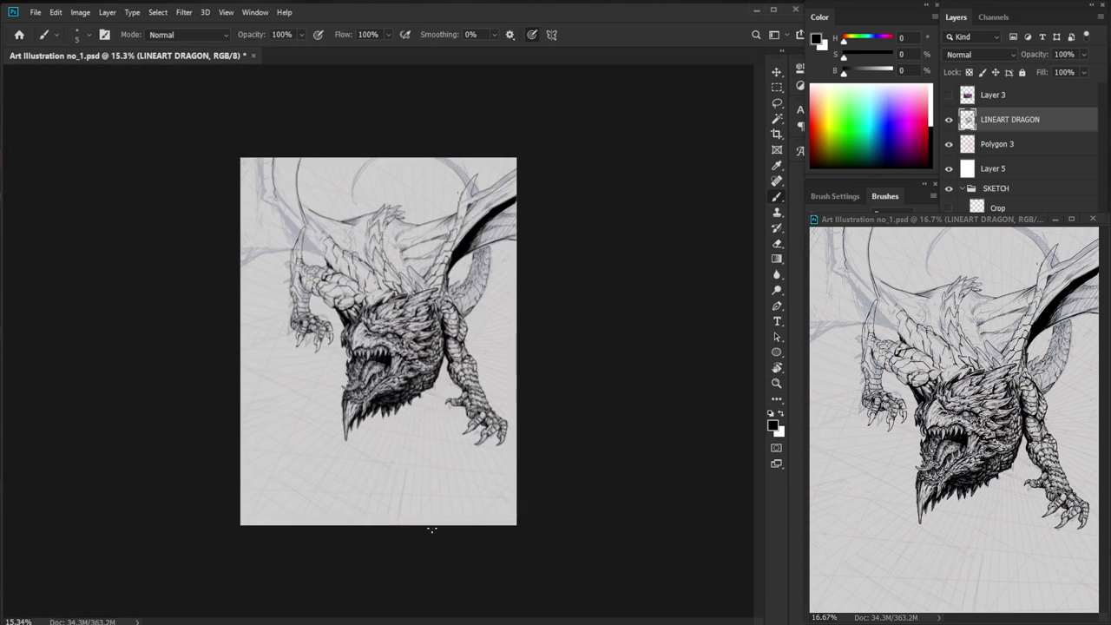
{"action": "key", "text": "z"}
{"action": "left_click_drag", "start_coordinate": [410, 180], "coordinate": [468, 201]}
{"action": "key", "text": "b"}
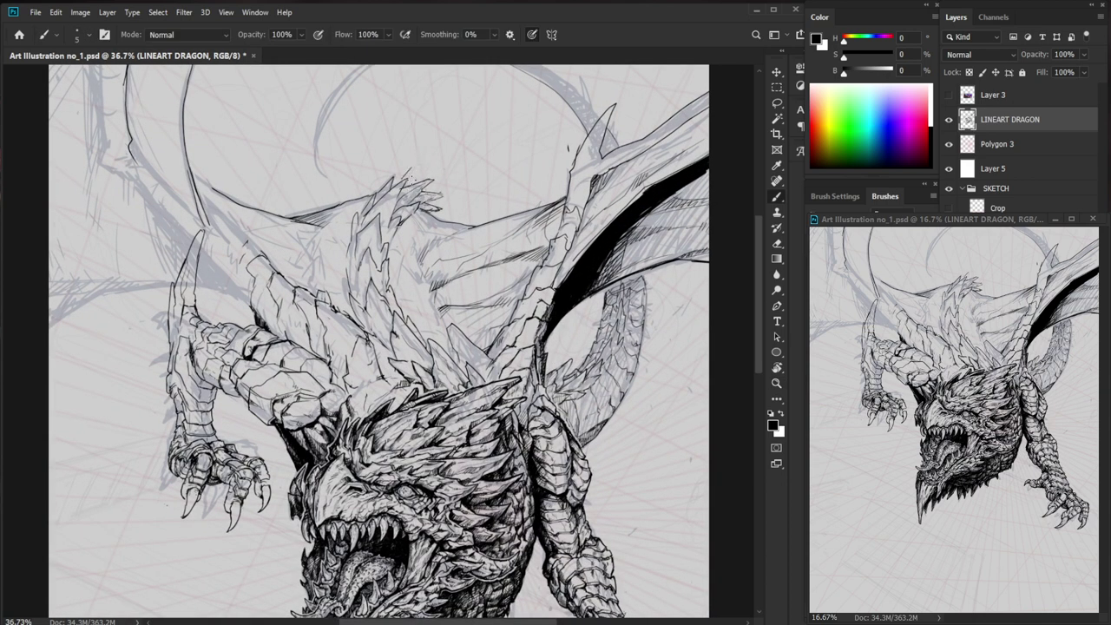
{"action": "left_click_drag", "start_coordinate": [417, 169], "coordinate": [410, 185]}
{"action": "scroll", "coordinate": [418, 222], "scroll_direction": "down", "scroll_amount": 3}
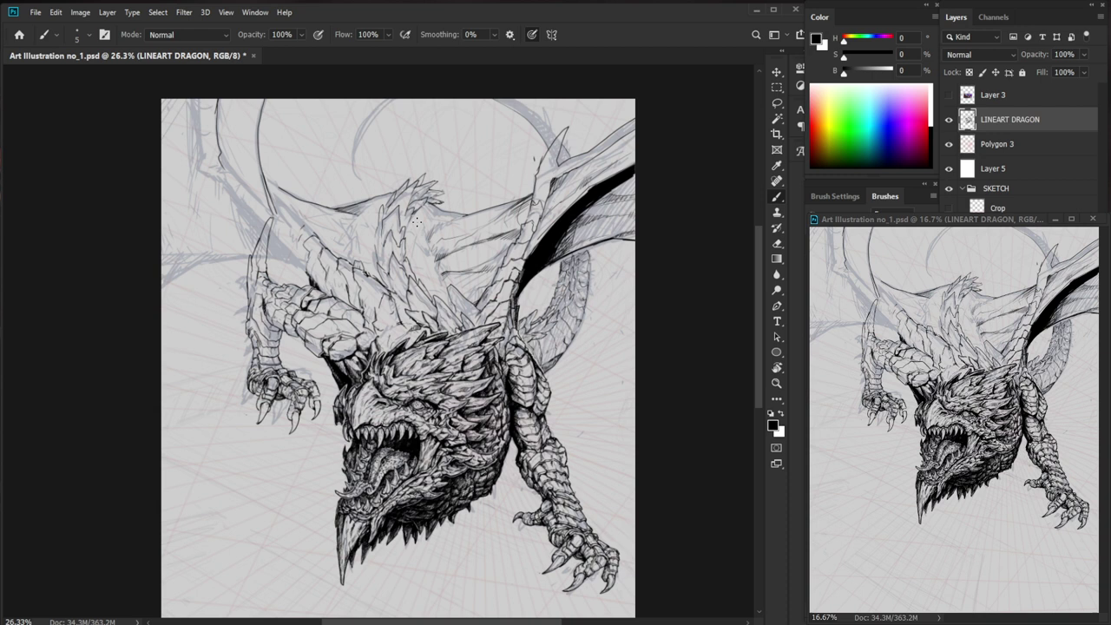
- Ink and darken the outermost claw on the raised foreleg's foot
{"action": "key", "text": "z"}
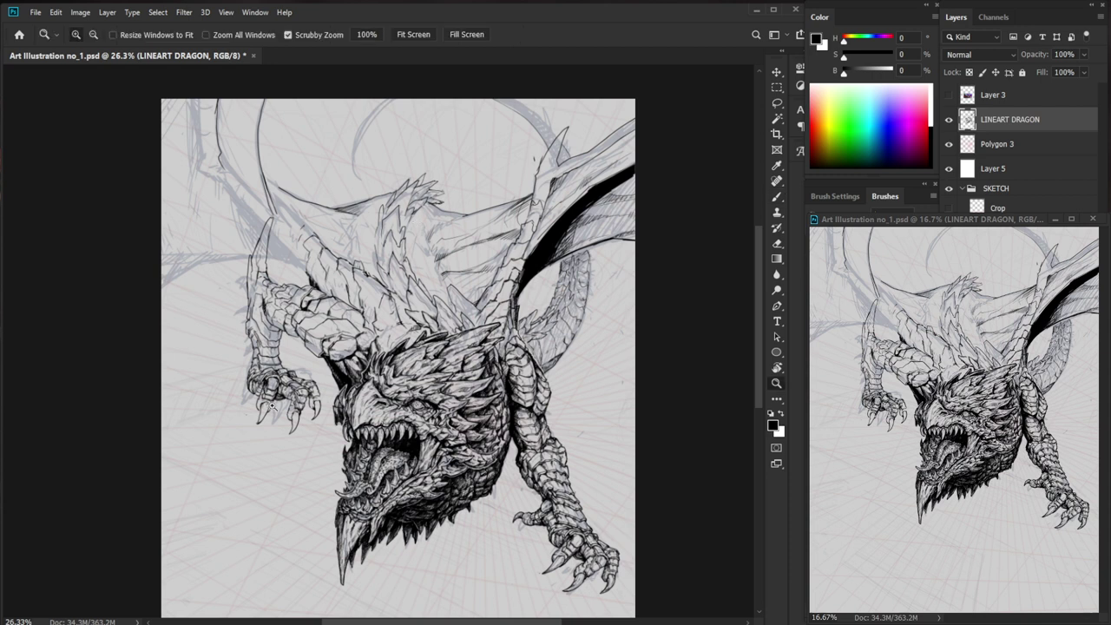
{"action": "left_click", "coordinate": [272, 405]}
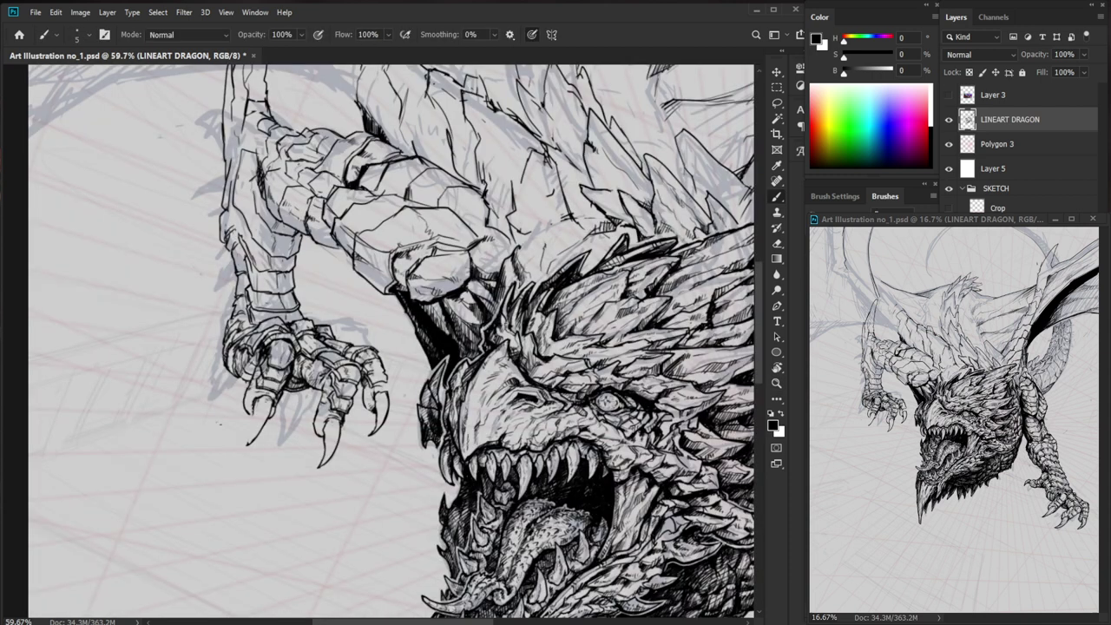
{"action": "left_click_drag", "start_coordinate": [265, 405], "coordinate": [243, 445]}
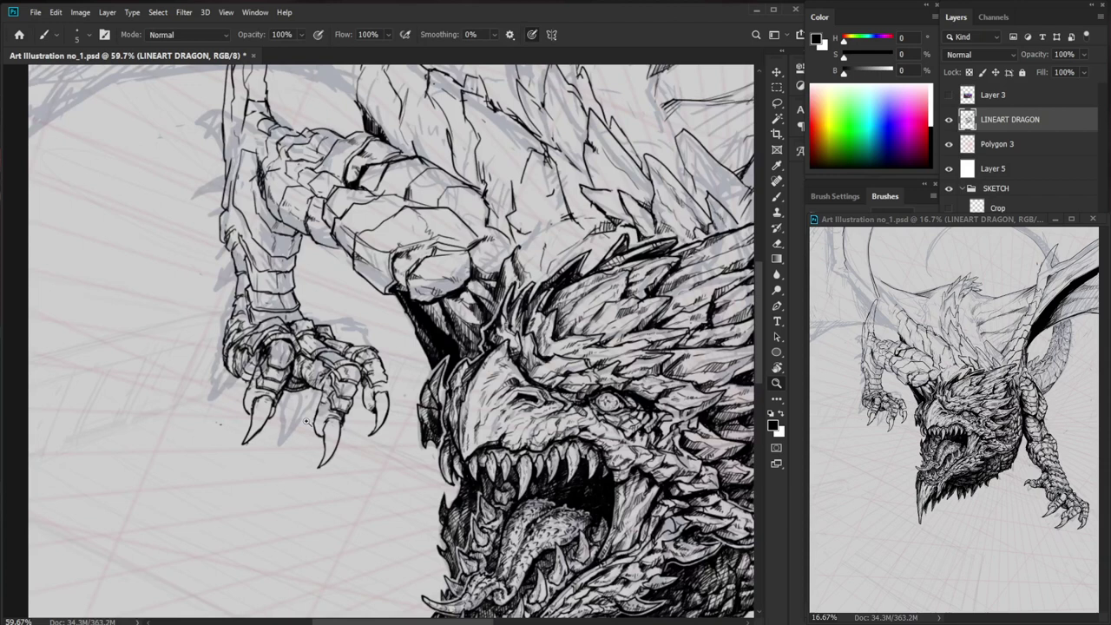
{"action": "left_click", "coordinate": [307, 421]}
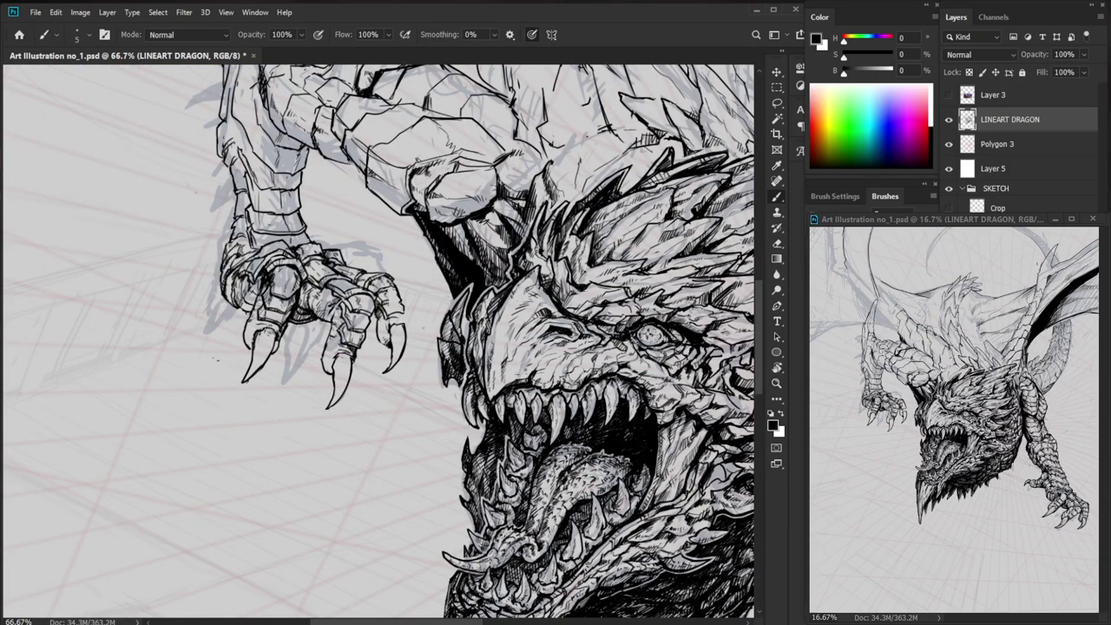
{"action": "key", "text": "e"}
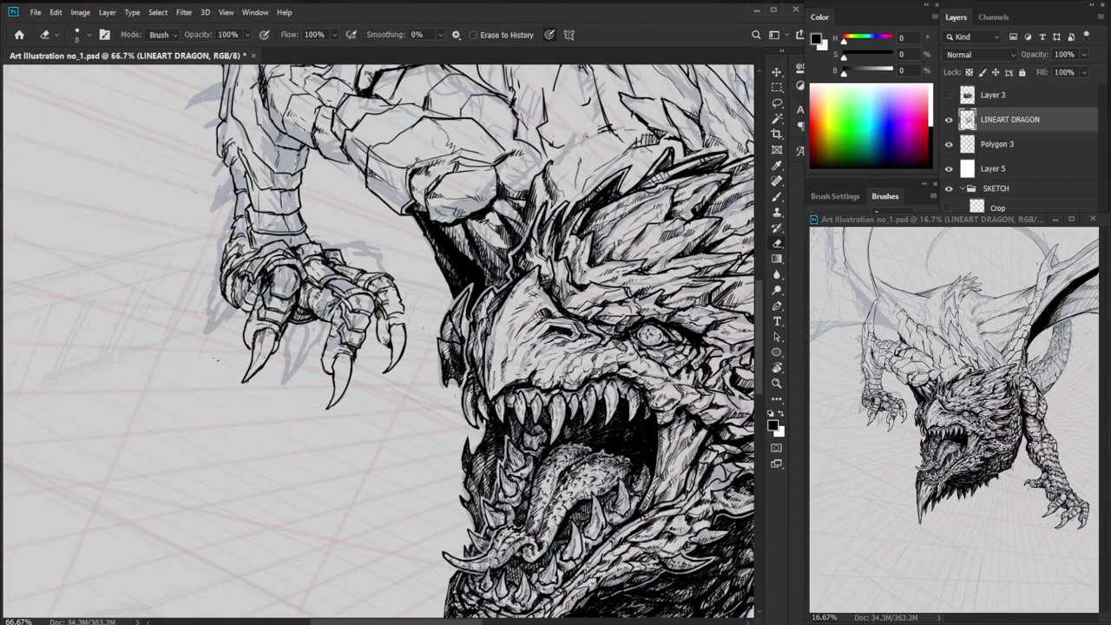
{"action": "key", "text": "b"}
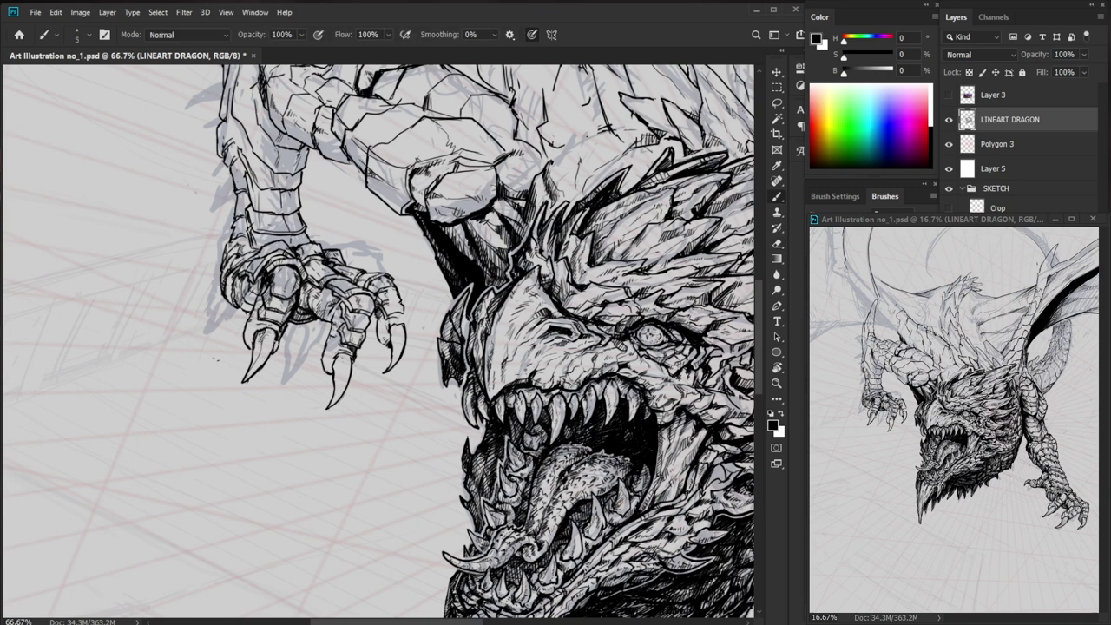
- Add ink strokes to the neck and shoulder area between the raised foreleg and the head crest
{"action": "key", "text": "z"}
{"action": "mouse_move", "coordinate": [468, 366]}
{"action": "left_mouse_down"}
{"action": "mouse_move", "coordinate": [405, 366]}
{"action": "mouse_move", "coordinate": [451, 367]}
{"action": "left_mouse_up"}
{"action": "key", "text": "b"}
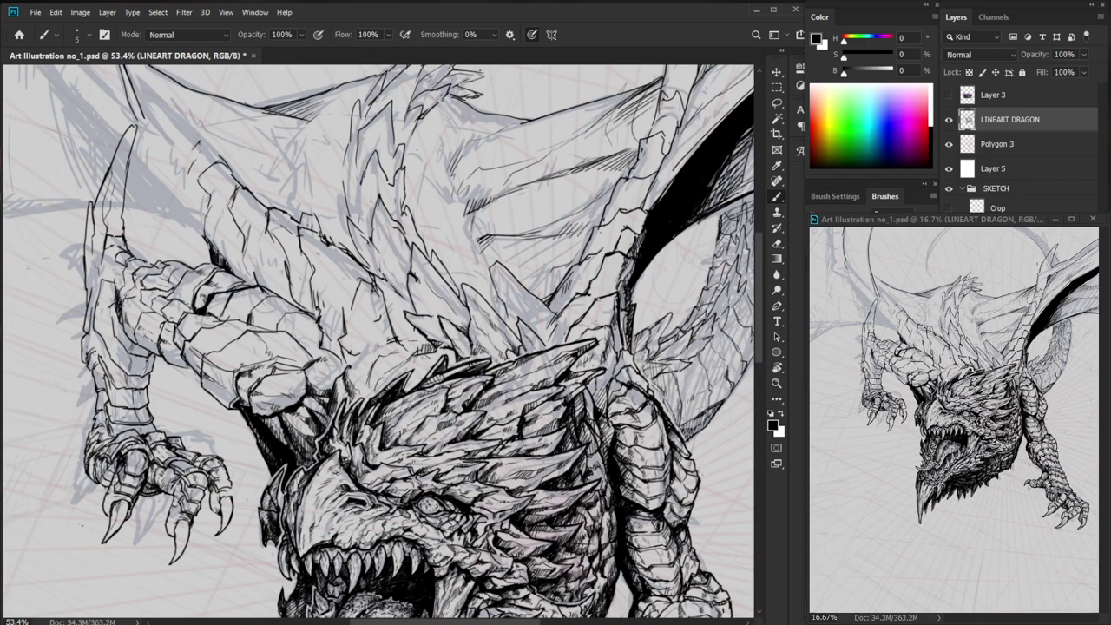
{"action": "left_click_drag", "start_coordinate": [377, 355], "coordinate": [367, 391]}
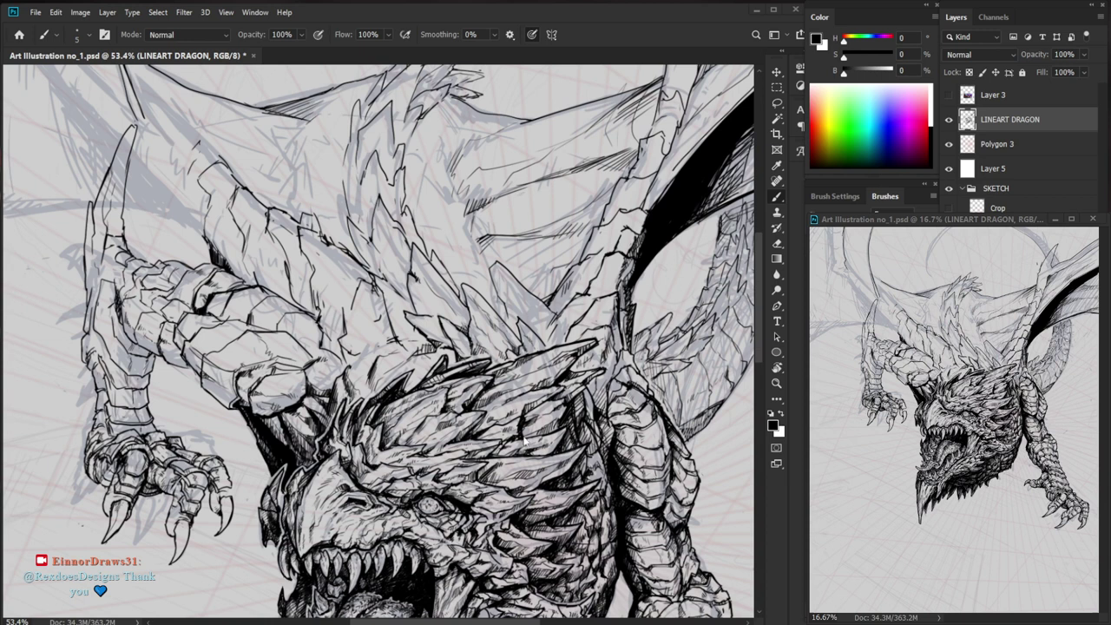
{"action": "left_click_drag", "start_coordinate": [369, 323], "coordinate": [435, 318]}
{"action": "left_click_drag", "start_coordinate": [435, 318], "coordinate": [439, 319]}
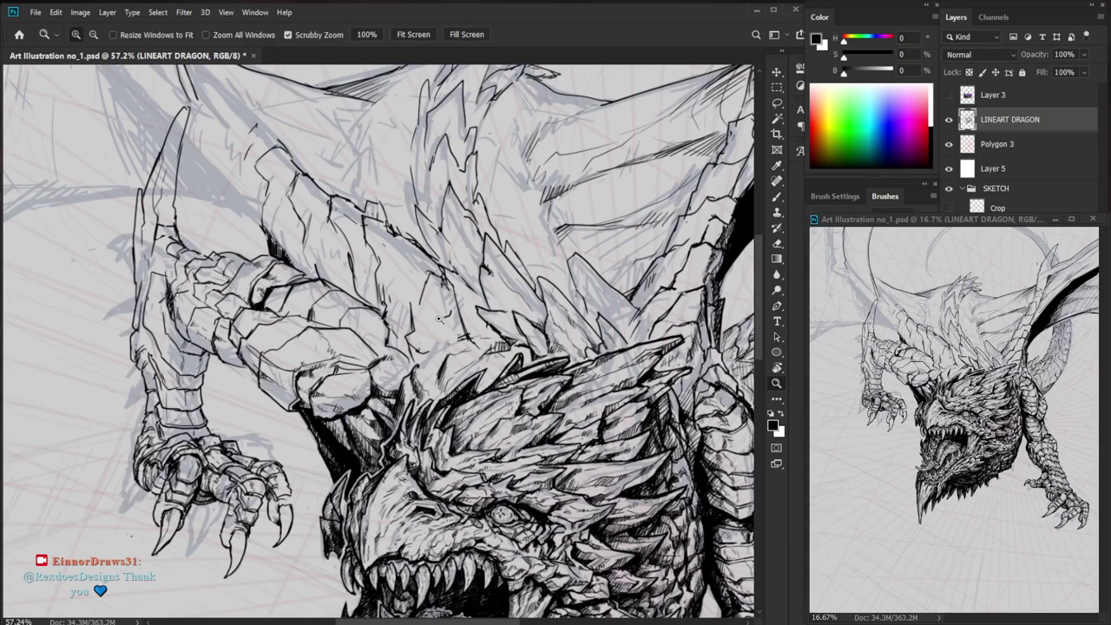
{"action": "key", "text": "b"}
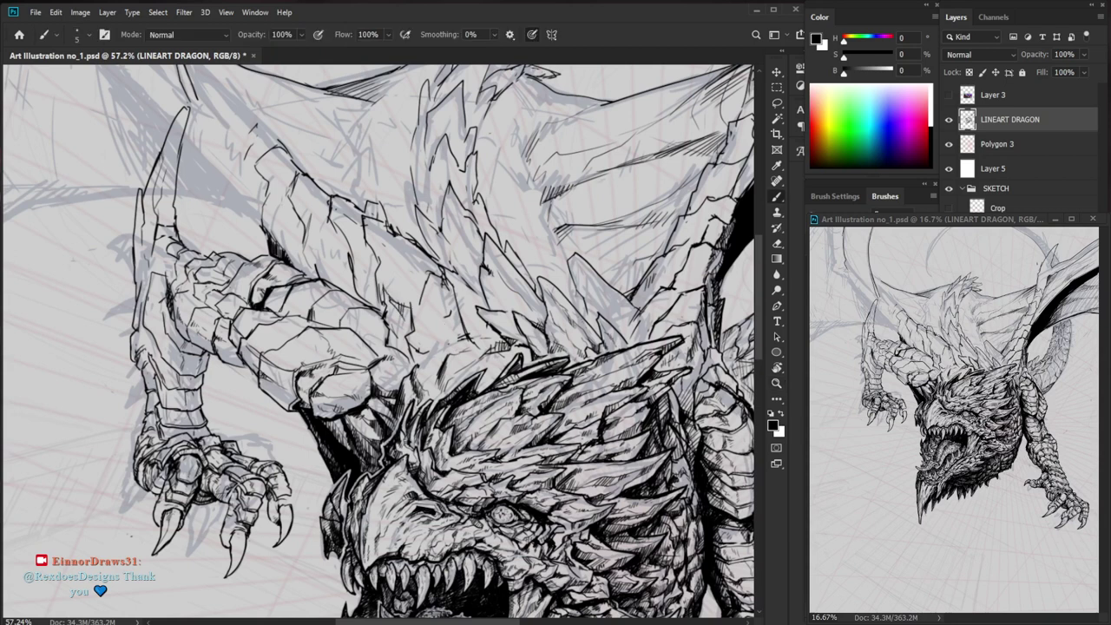
- Add a short shading stroke to the scales along the far shoulder's upper edge
{"action": "key", "text": "z"}
{"action": "left_click_drag", "start_coordinate": [531, 291], "coordinate": [494, 290]}
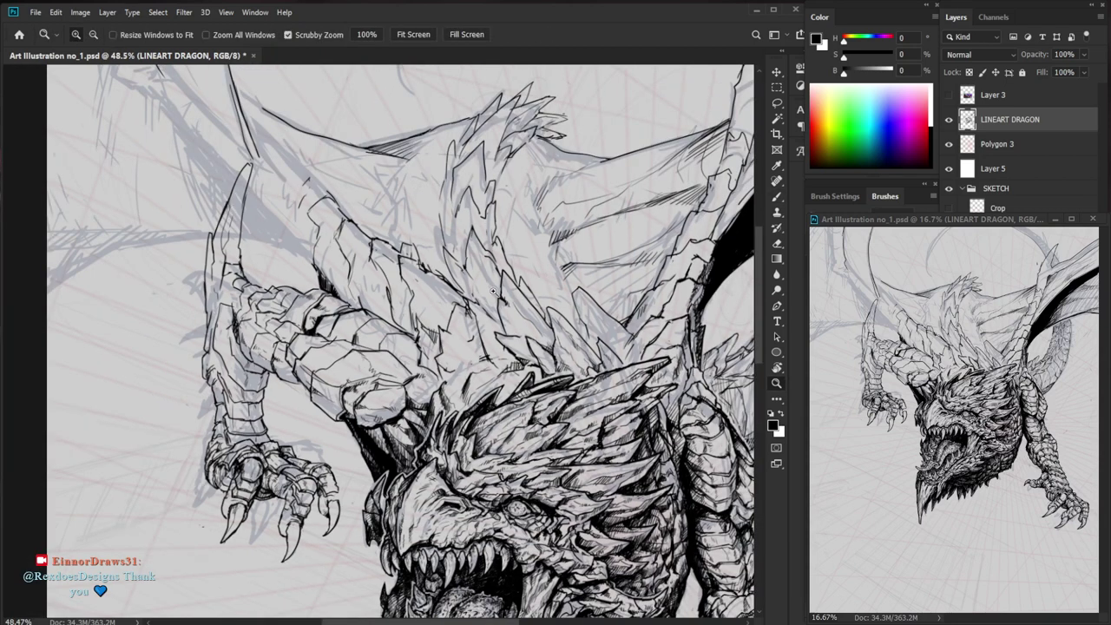
{"action": "key", "text": "e"}
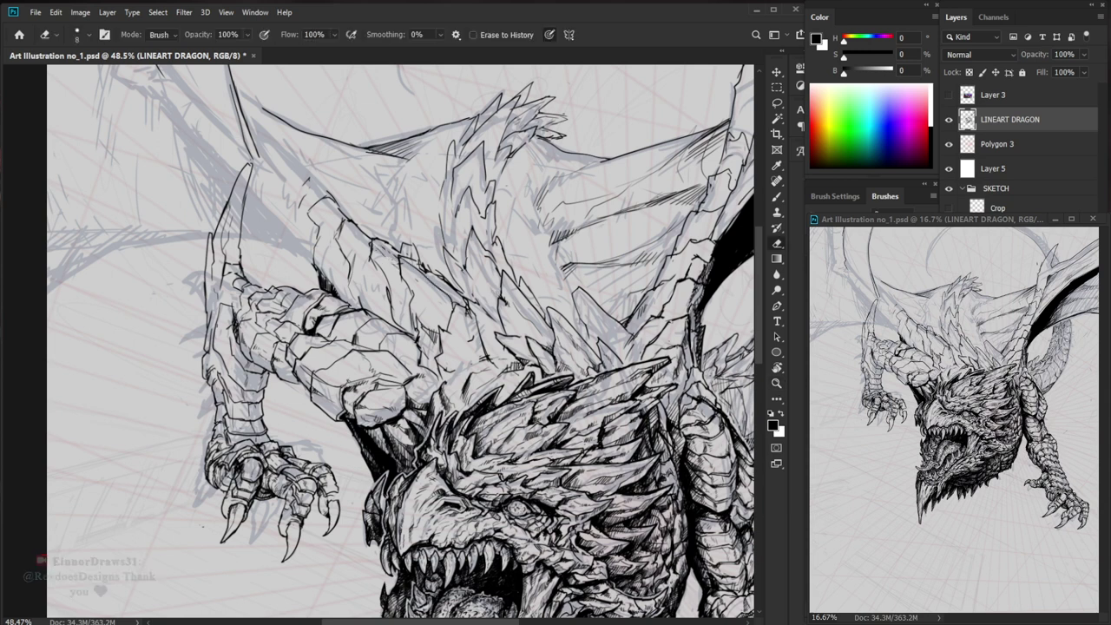
{"action": "key", "text": "b"}
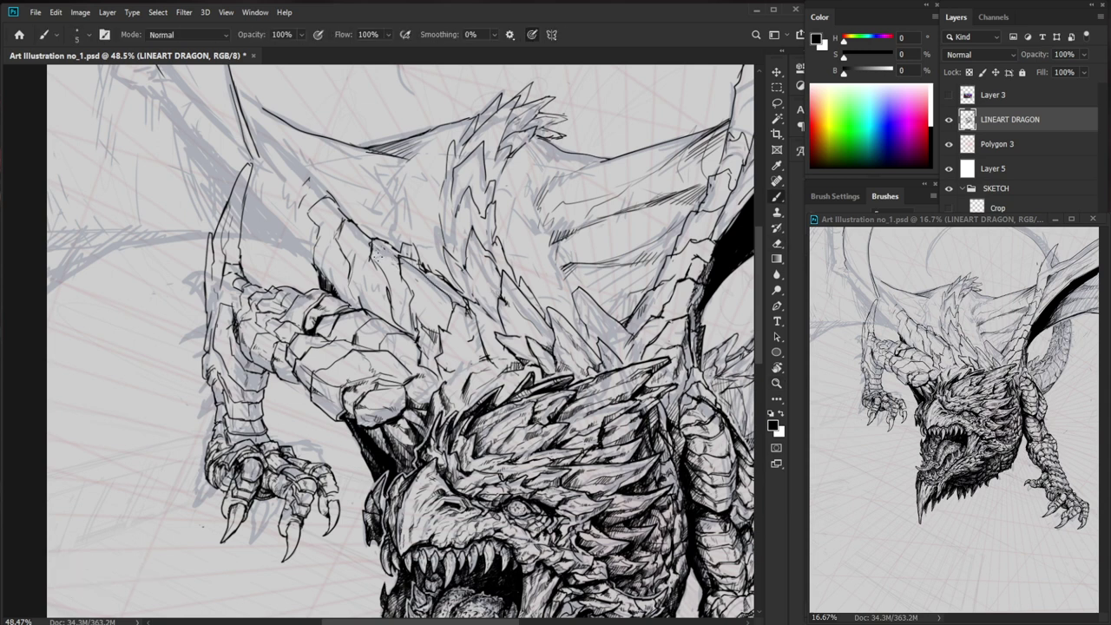
{"action": "left_click_drag", "start_coordinate": [375, 255], "coordinate": [394, 269]}
{"action": "key", "text": "z"}
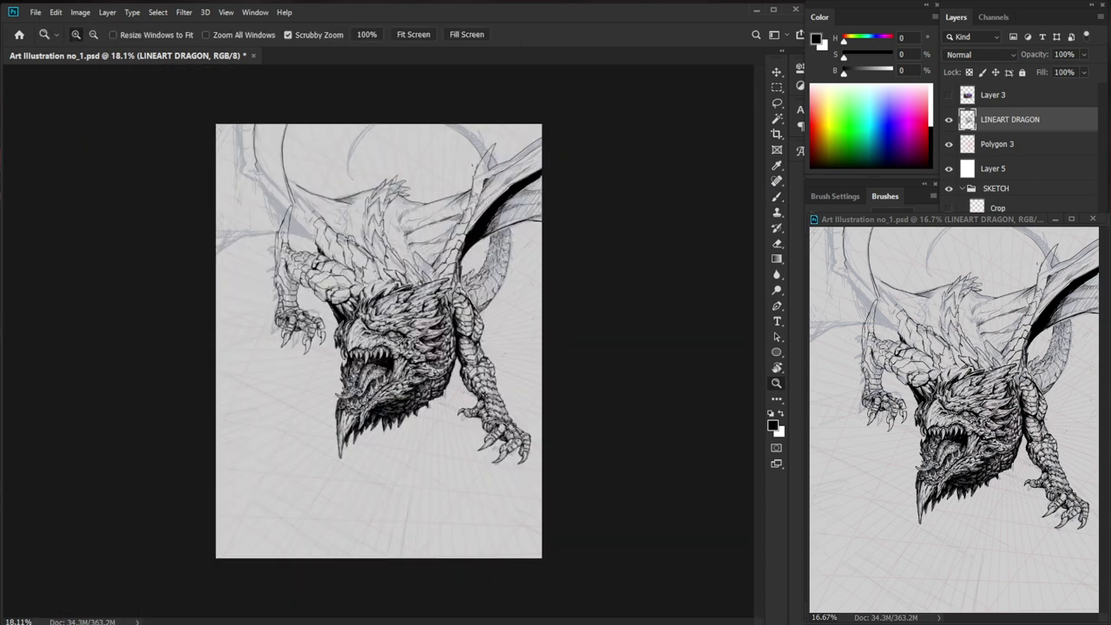
{"action": "left_click_drag", "start_coordinate": [401, 263], "coordinate": [478, 263]}
{"action": "key", "text": "b"}
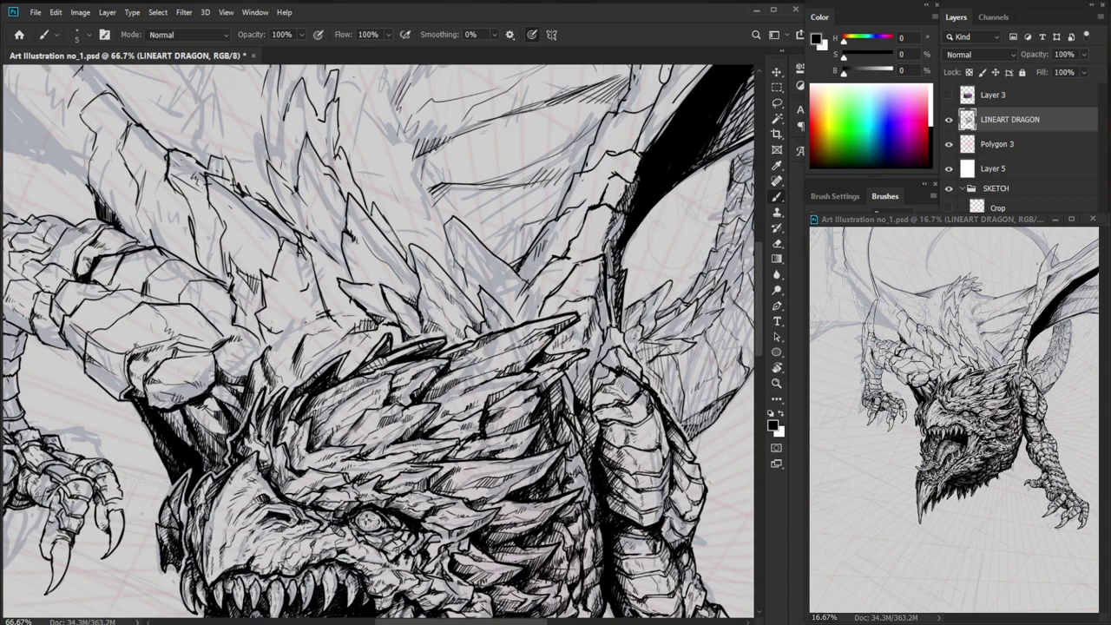
- Add an ink stroke to the scales between the far shoulder and the head crest
{"action": "mouse_move", "coordinate": [347, 373]}
{"action": "left_mouse_down"}
{"action": "mouse_move", "coordinate": [370, 336]}
{"action": "mouse_move", "coordinate": [302, 376]}
{"action": "mouse_move", "coordinate": [344, 338]}
{"action": "left_mouse_up"}
{"action": "scroll", "coordinate": [316, 348], "scroll_direction": "up", "scroll_amount": 2}
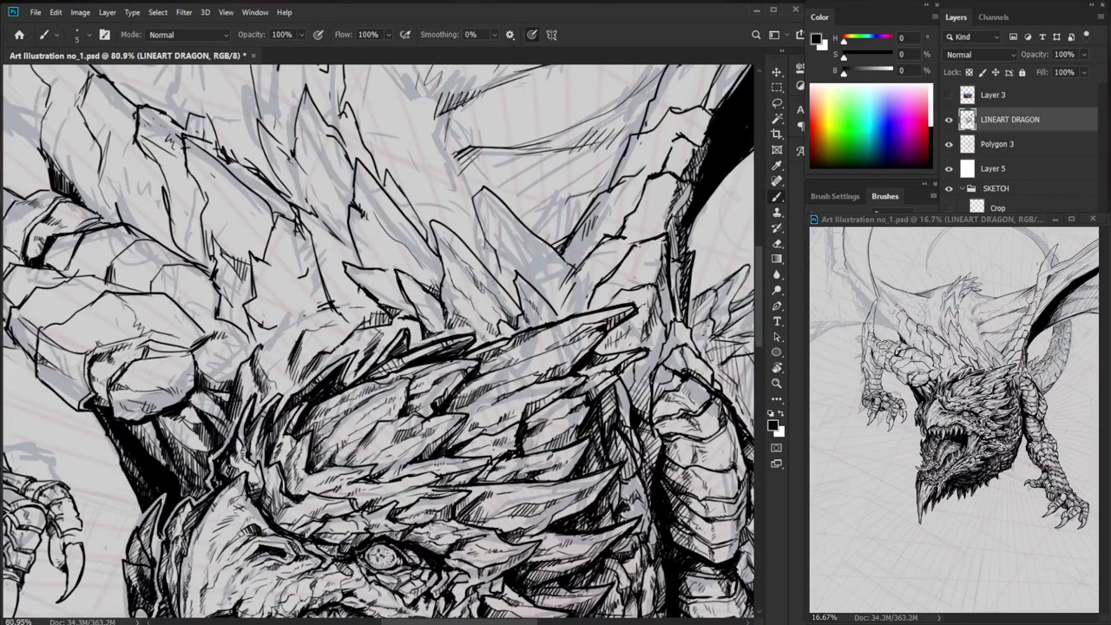
{"action": "key", "text": "z"}
{"action": "left_click_drag", "start_coordinate": [417, 321], "coordinate": [356, 335]}
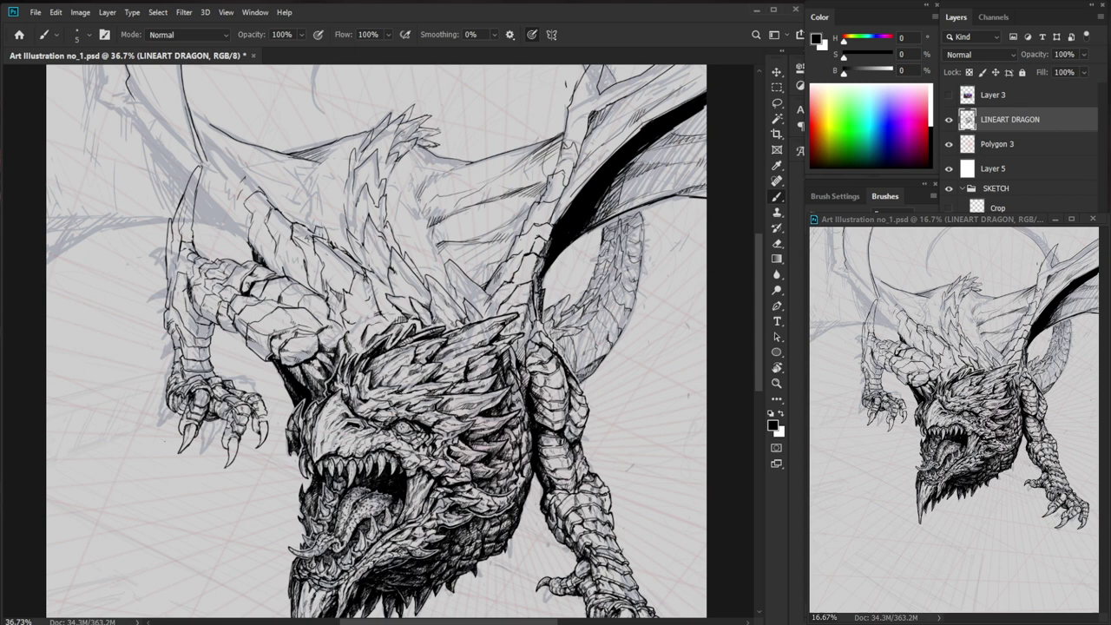
{"action": "scroll", "coordinate": [252, 353], "scroll_direction": "up", "scroll_amount": 2}
{"action": "key", "text": "e"}
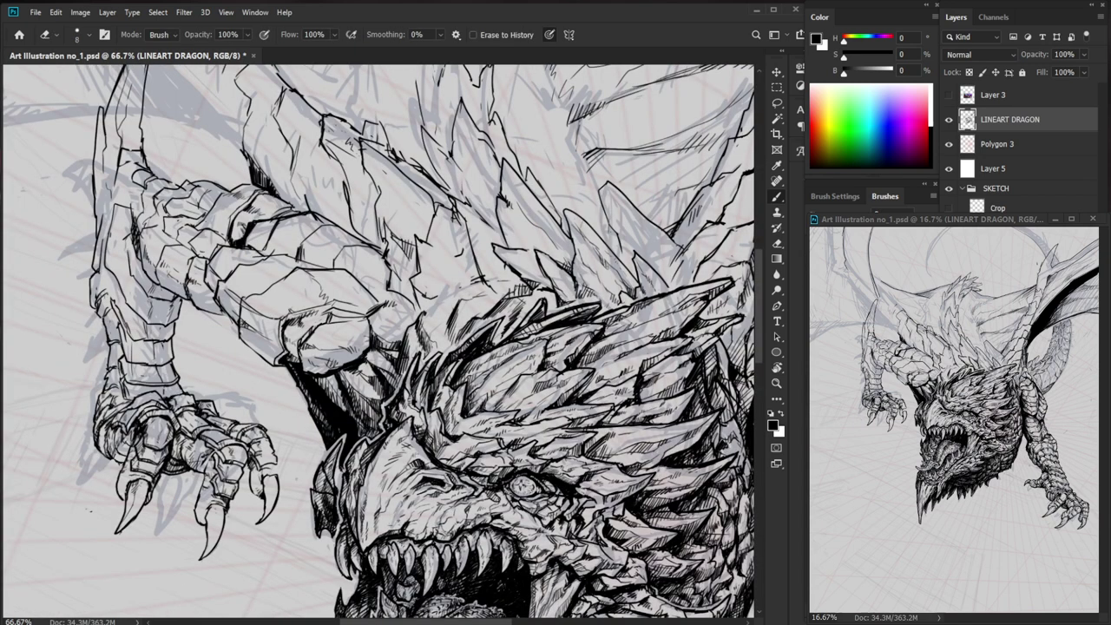
{"action": "scroll", "coordinate": [290, 340], "scroll_direction": "up", "scroll_amount": 2}
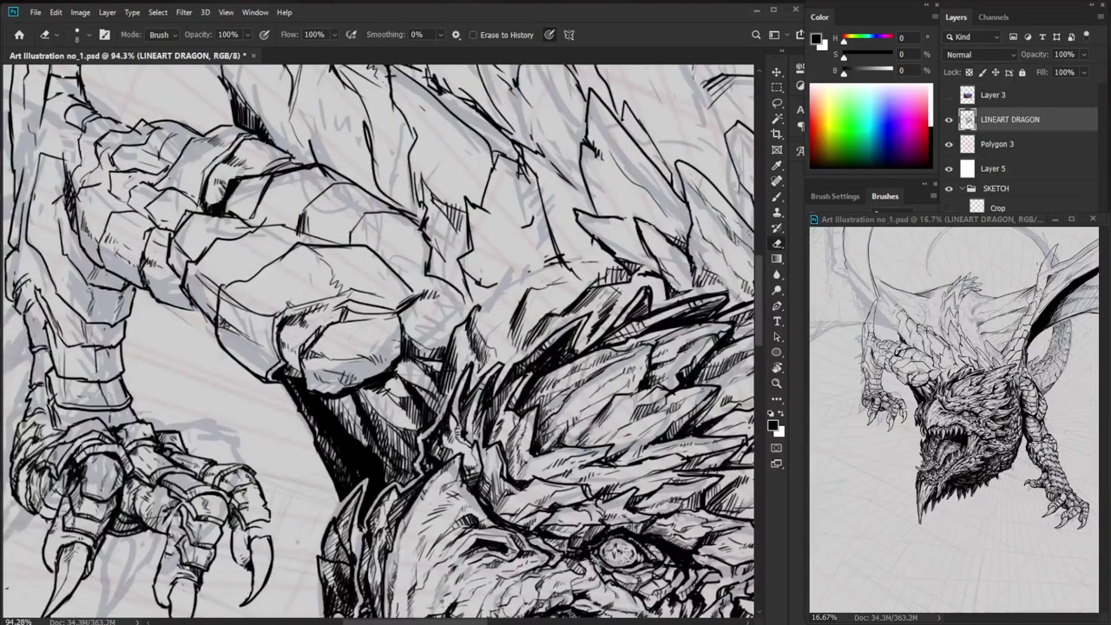
{"action": "key", "text": "b"}
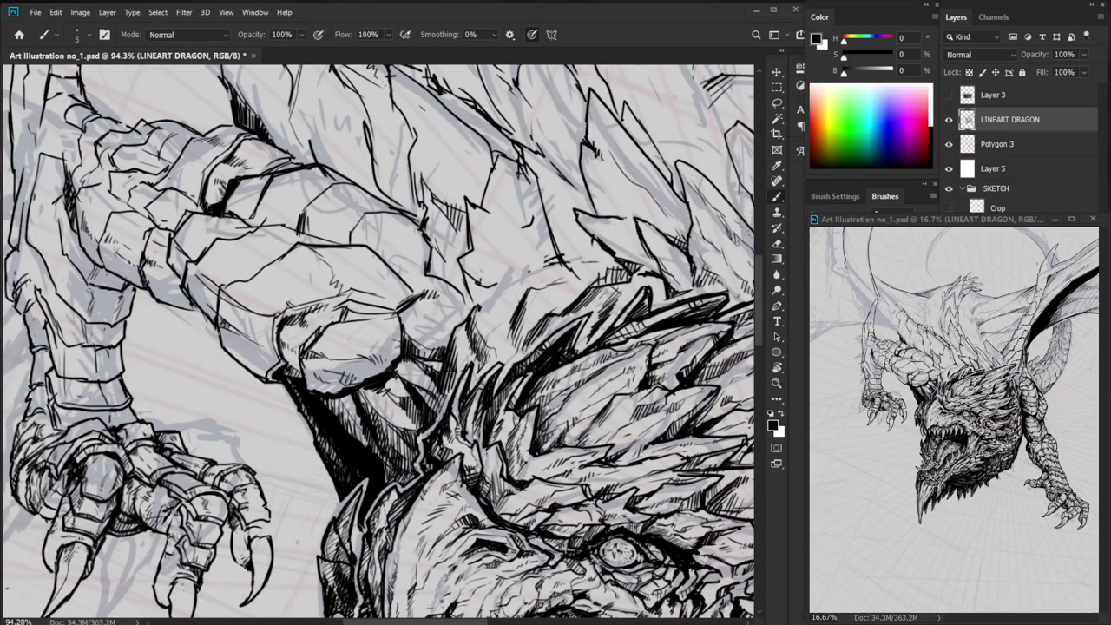
{"action": "key", "text": "z"}
{"action": "left_click_drag", "start_coordinate": [556, 255], "coordinate": [474, 255]}
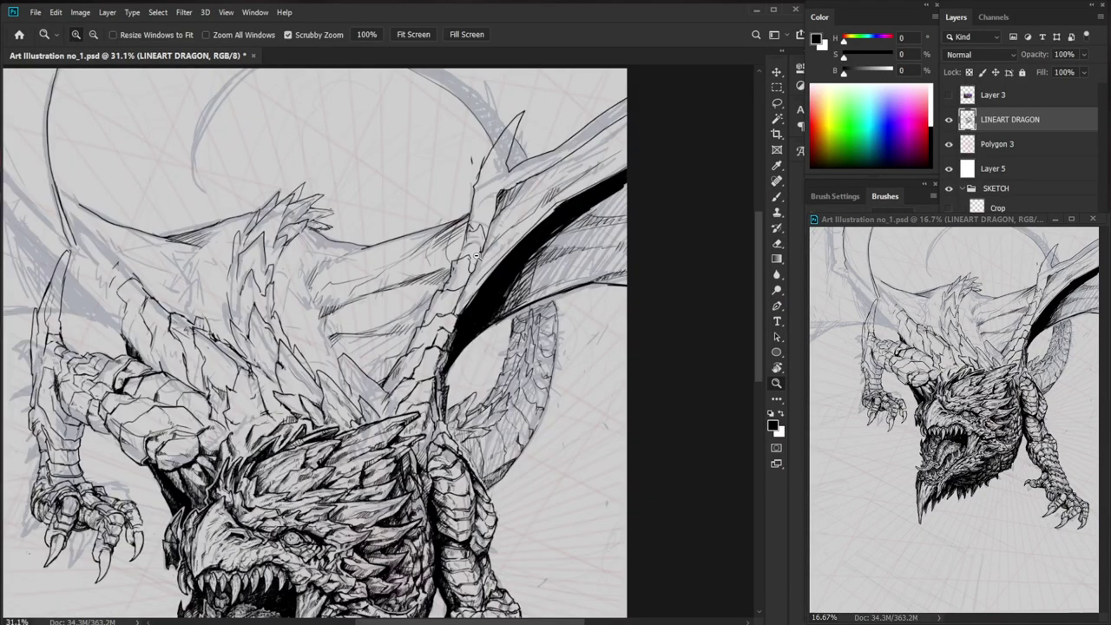
- Try to ink a stroke along the scaly wing arm beside the solid black membrane shadow
{"action": "scroll", "coordinate": [476, 255], "scroll_direction": "up", "scroll_amount": 4}
{"action": "key", "text": "e"}
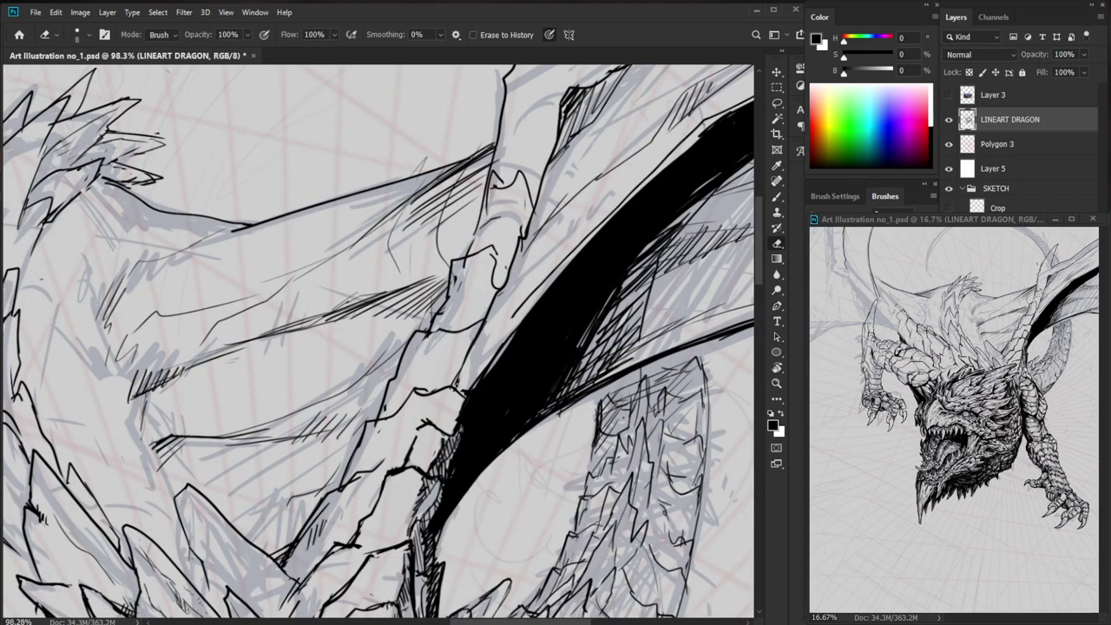
{"action": "key", "text": "b"}
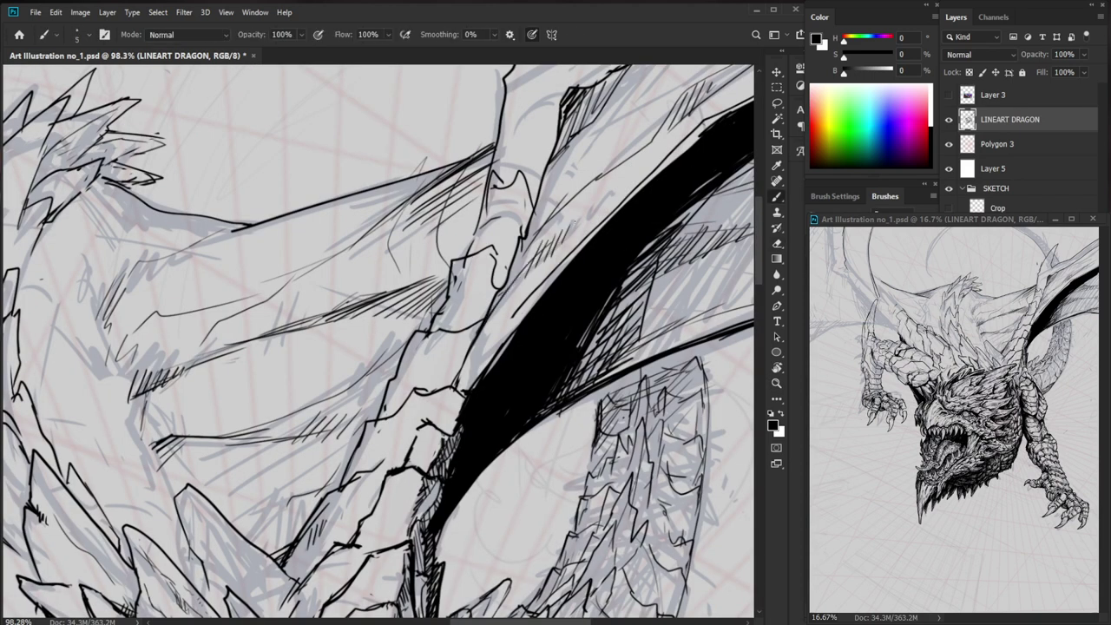
{"action": "left_click_drag", "start_coordinate": [458, 407], "coordinate": [539, 286]}
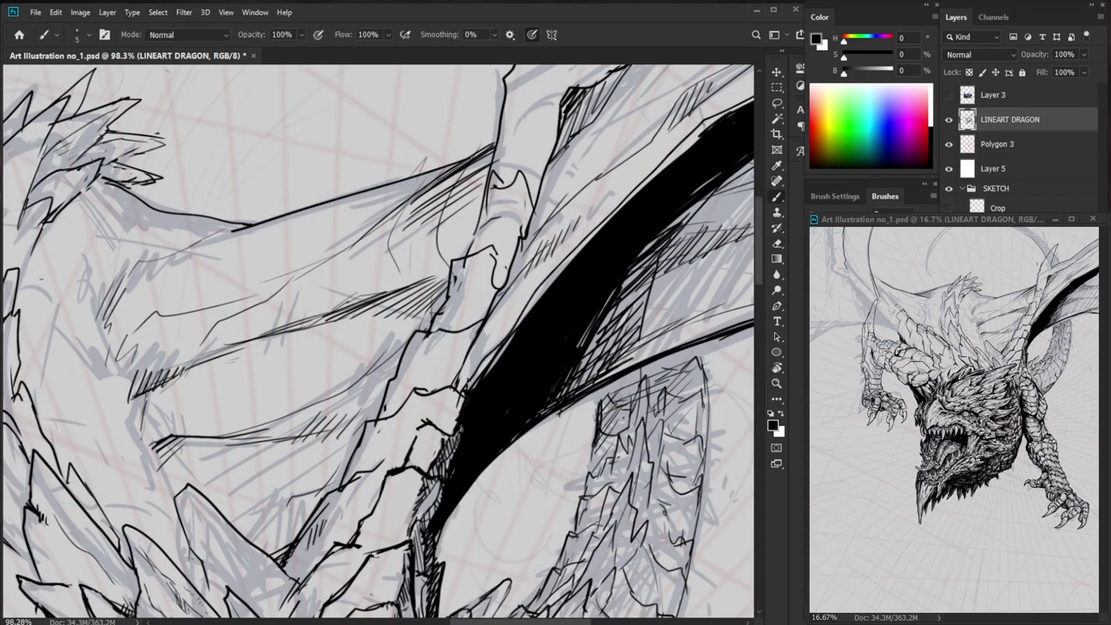
{"action": "key", "text": "ctrl+z"}
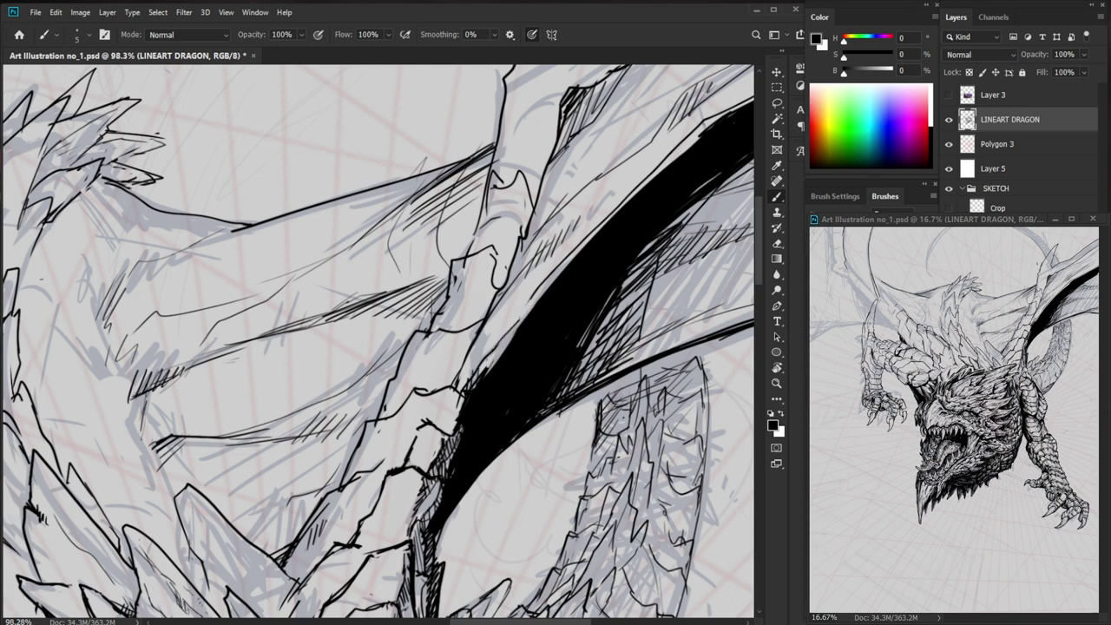
- Add hatched shading to the wing membrane in the gap between the lower back spikes and the base of the wing arm
{"action": "key", "text": "z"}
{"action": "left_click_drag", "start_coordinate": [560, 315], "coordinate": [486, 314]}
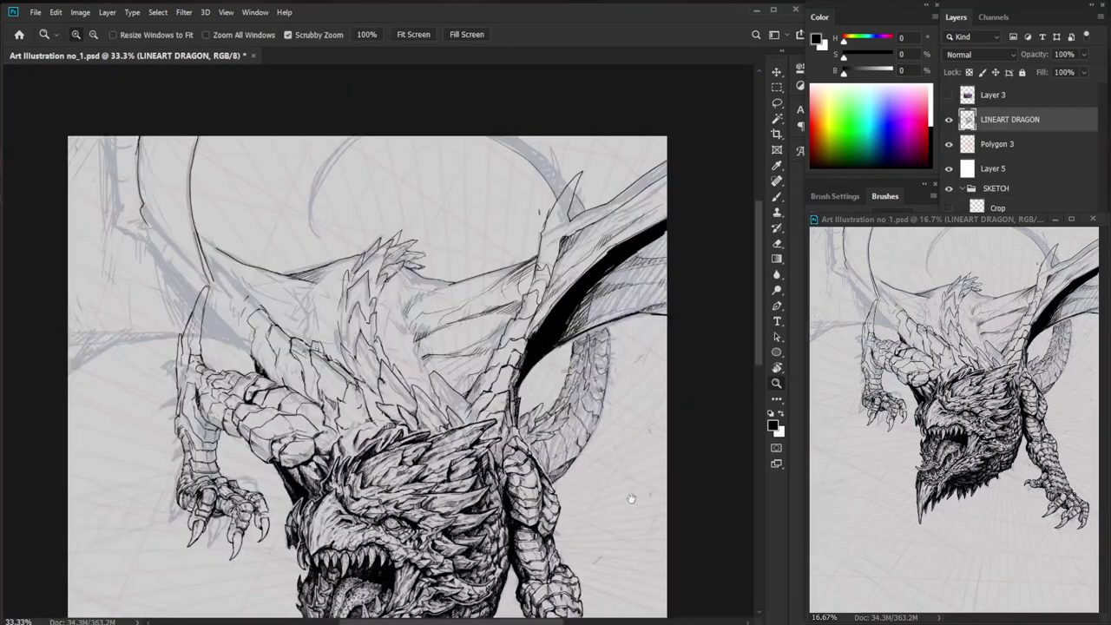
{"action": "left_click_drag", "start_coordinate": [631, 498], "coordinate": [481, 607]}
{"action": "left_click_drag", "start_coordinate": [482, 608], "coordinate": [519, 608]}
{"action": "key", "text": "e"}
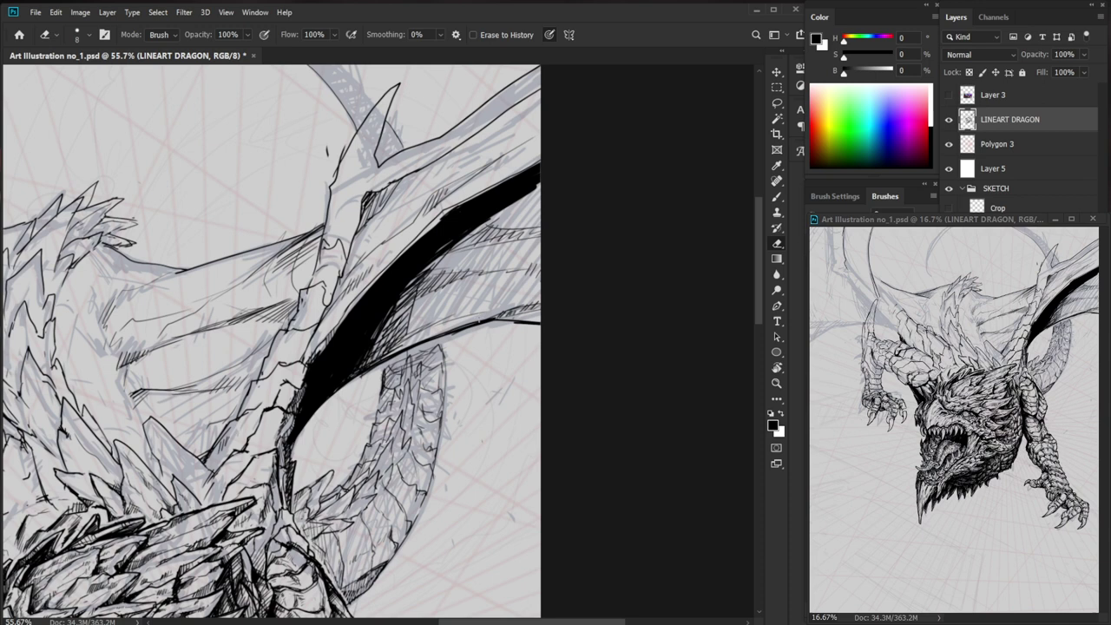
{"action": "key", "text": "b"}
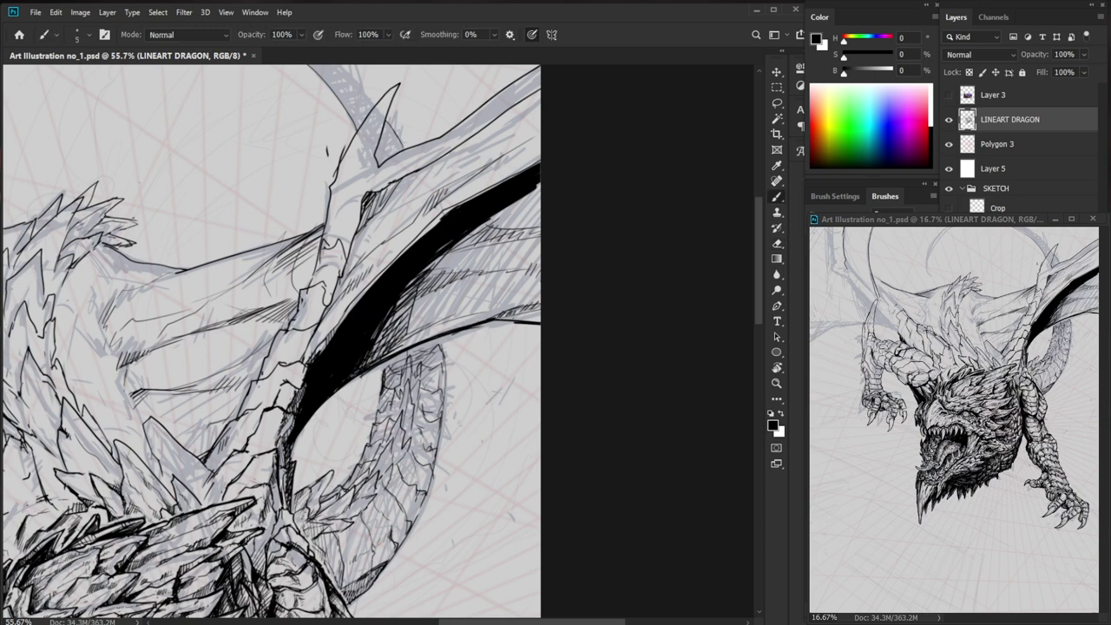
{"action": "left_click_drag", "start_coordinate": [451, 363], "coordinate": [412, 363]}
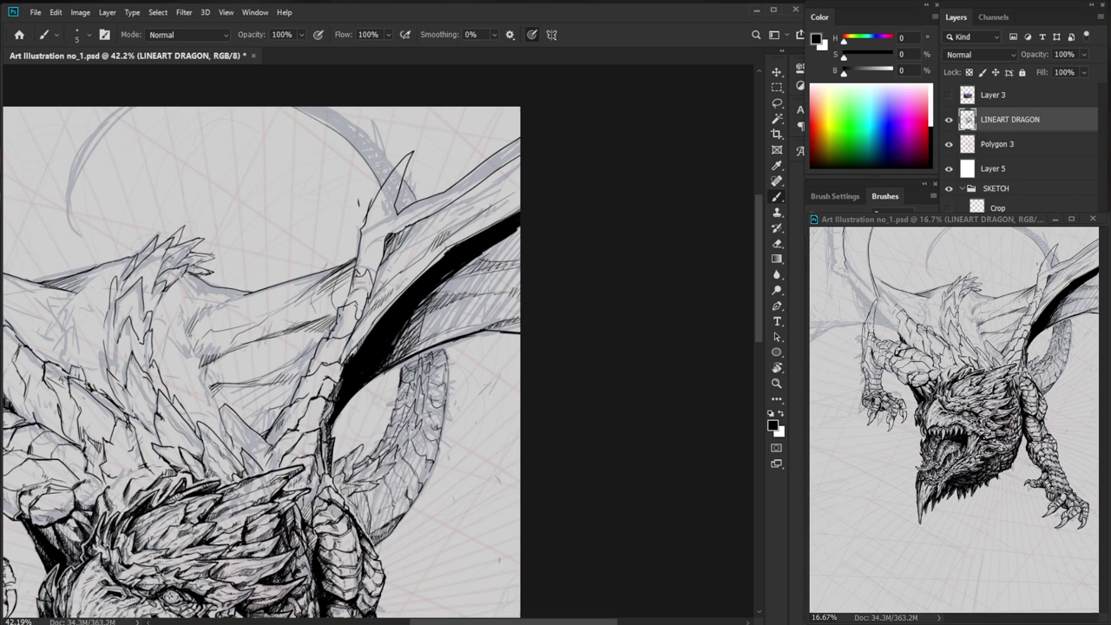
{"action": "scroll", "coordinate": [261, 421], "scroll_direction": "up", "scroll_amount": 4}
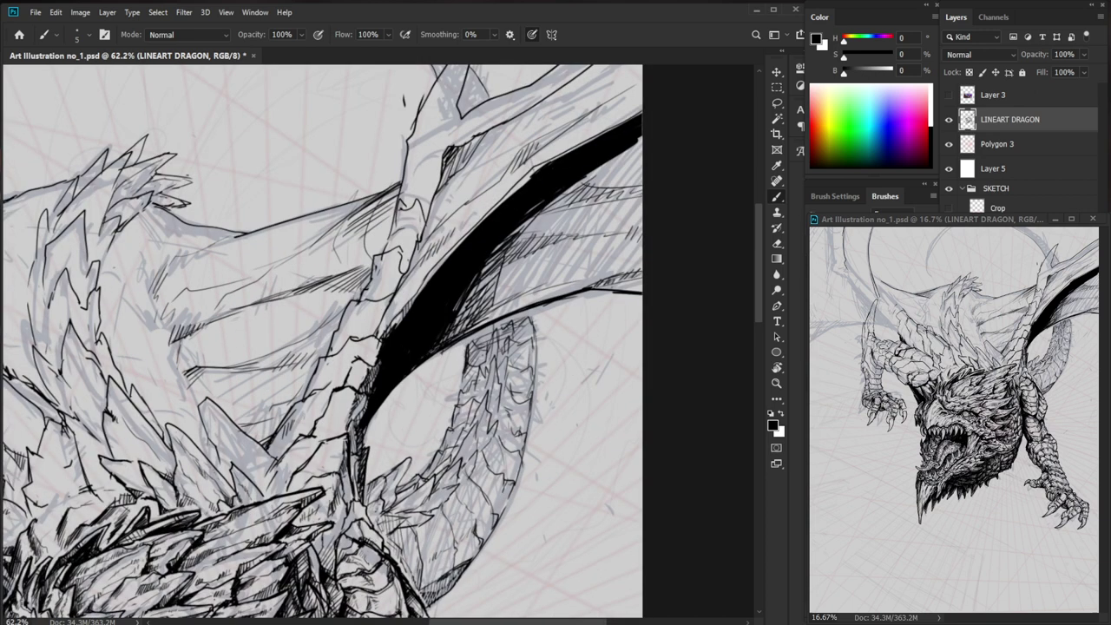
{"action": "left_click_drag", "start_coordinate": [247, 435], "coordinate": [277, 419]}
{"action": "key", "text": "z"}
{"action": "left_click_drag", "start_coordinate": [512, 276], "coordinate": [448, 348]}
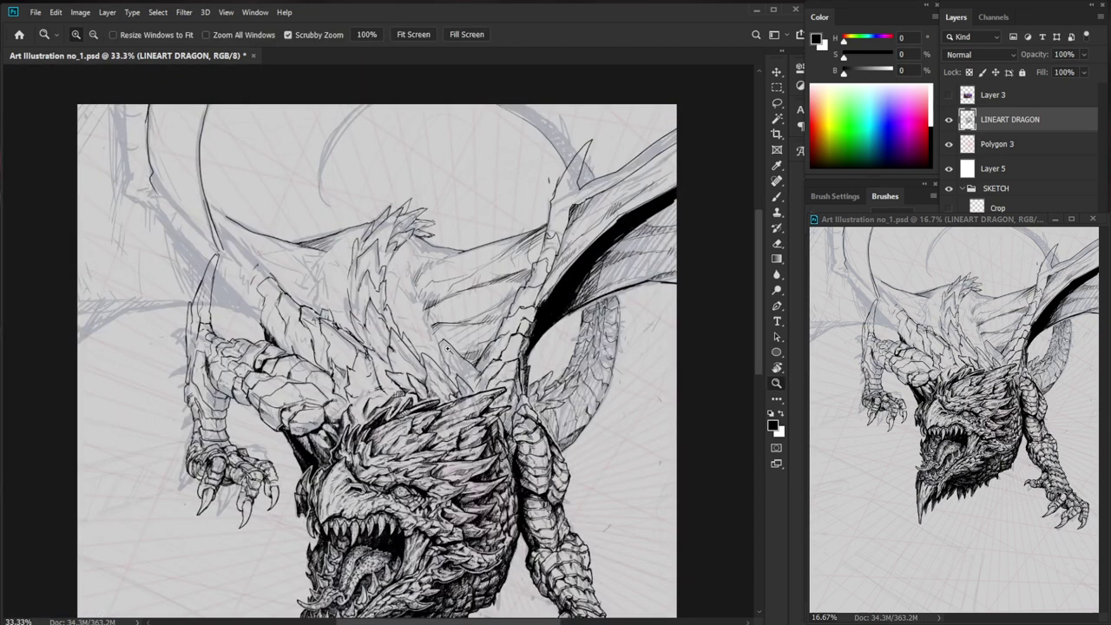
- Add short ink strokes to the jagged scales at the neck base, just above the head crest and beside the raised foreleg
{"action": "scroll", "coordinate": [447, 348], "scroll_direction": "up", "scroll_amount": 2}
{"action": "key", "text": "b"}
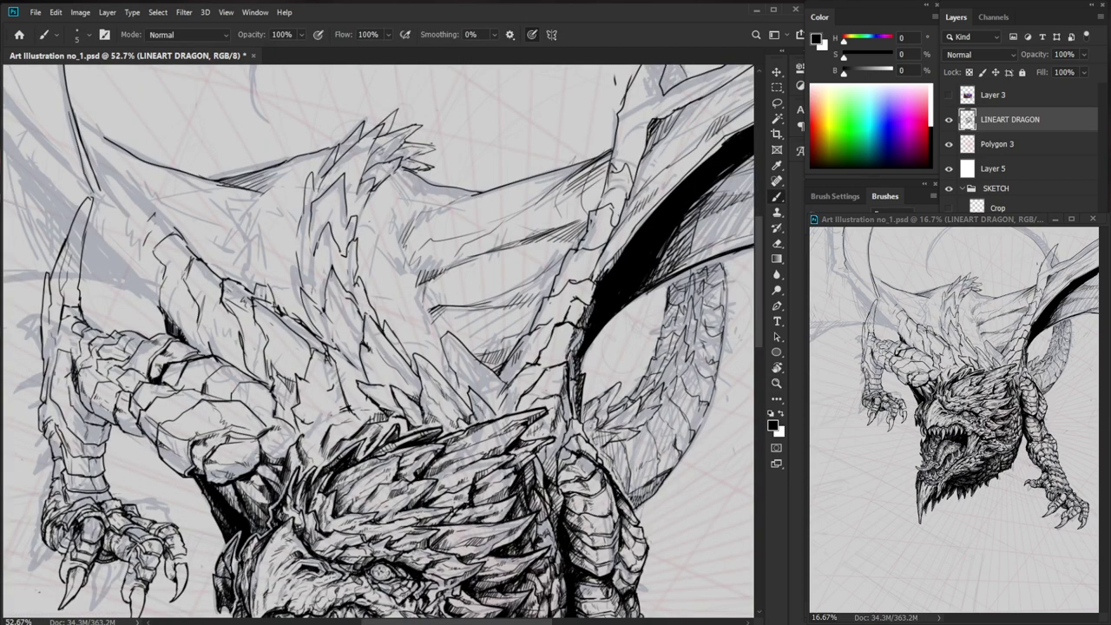
{"action": "key", "text": "e"}
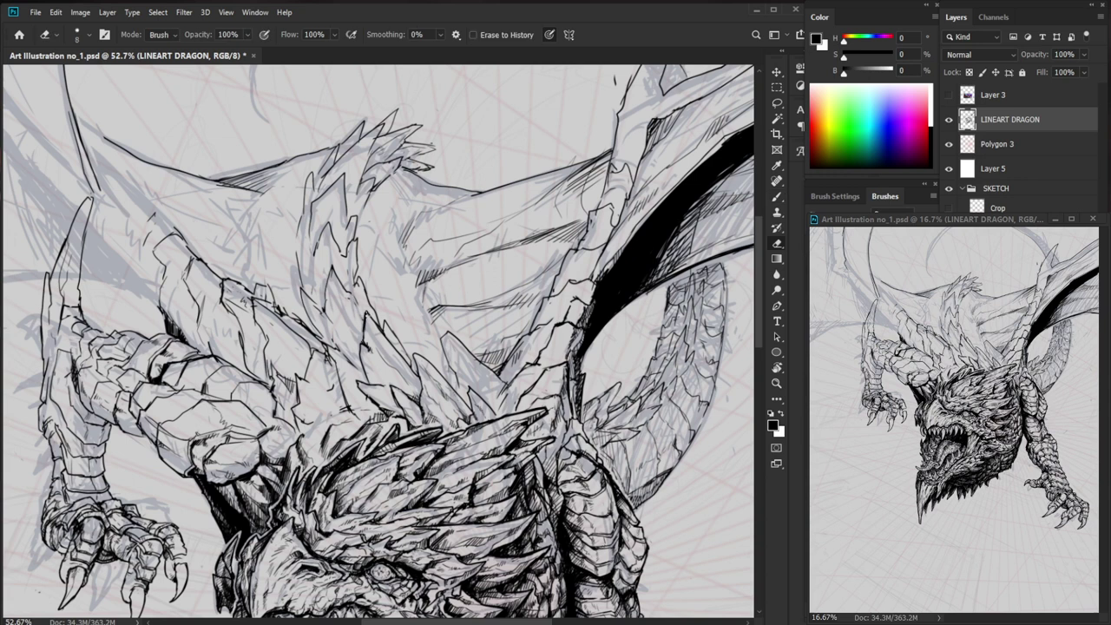
{"action": "key", "text": "b"}
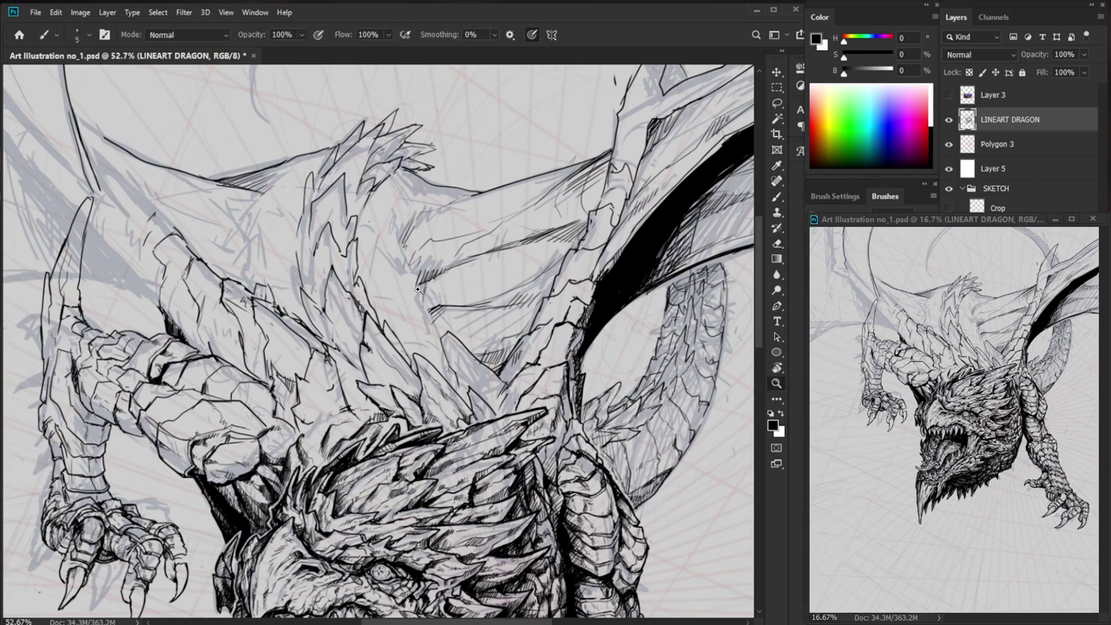
{"action": "scroll", "coordinate": [418, 289], "scroll_direction": "down", "scroll_amount": 1}
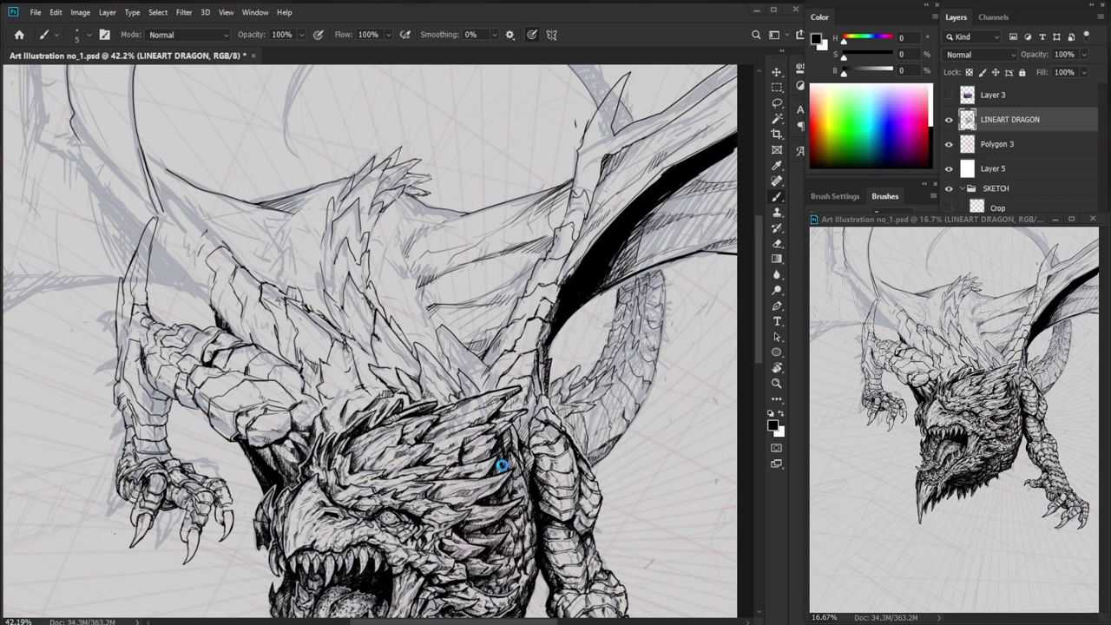
{"action": "scroll", "coordinate": [502, 466], "scroll_direction": "up", "scroll_amount": 3}
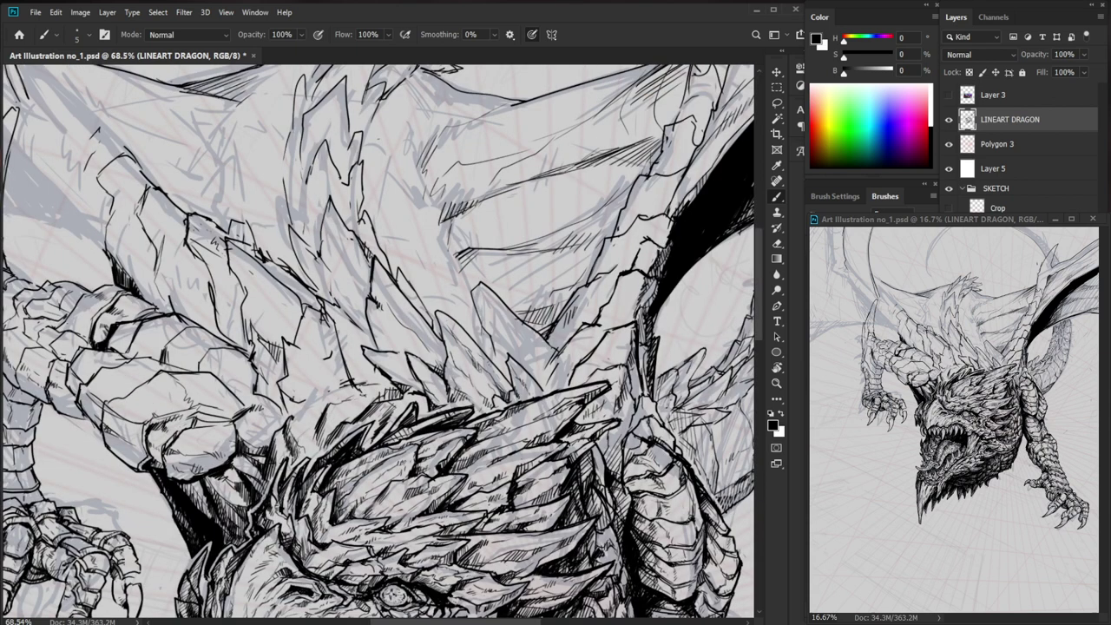
{"action": "left_click_drag", "start_coordinate": [359, 393], "coordinate": [346, 414]}
{"action": "mouse_move", "coordinate": [334, 354]}
{"action": "left_mouse_down"}
{"action": "mouse_move", "coordinate": [344, 367]}
{"action": "mouse_move", "coordinate": [300, 344]}
{"action": "left_mouse_up"}
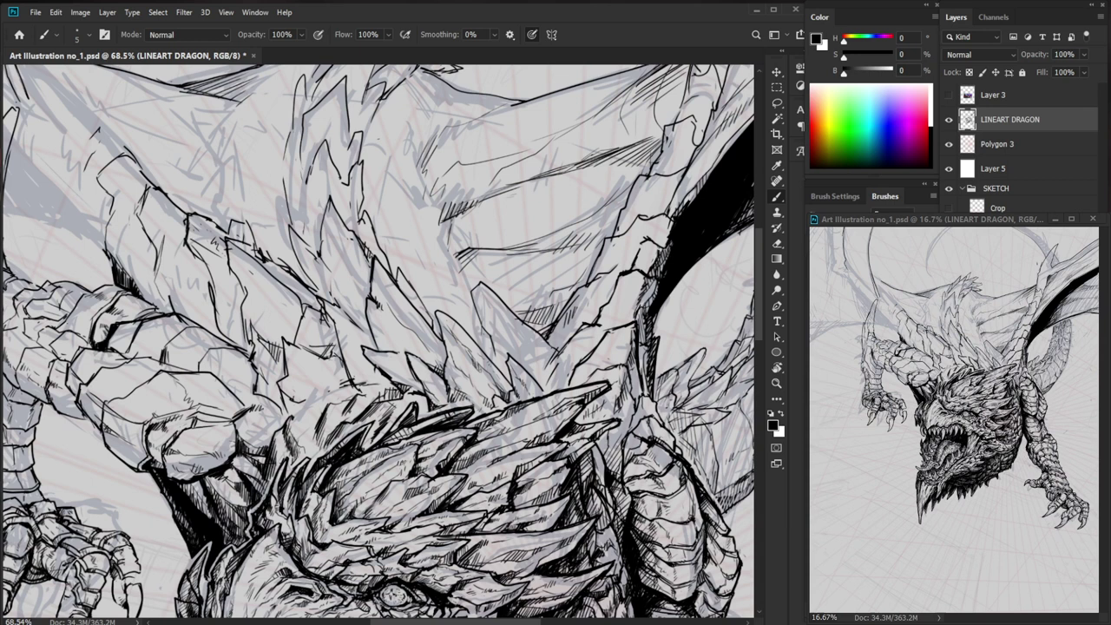
{"action": "key", "text": "z"}
{"action": "mouse_move", "coordinate": [660, 407]}
{"action": "left_mouse_down"}
{"action": "mouse_move", "coordinate": [597, 407]}
{"action": "mouse_move", "coordinate": [686, 335]}
{"action": "mouse_move", "coordinate": [621, 387]}
{"action": "left_mouse_up"}
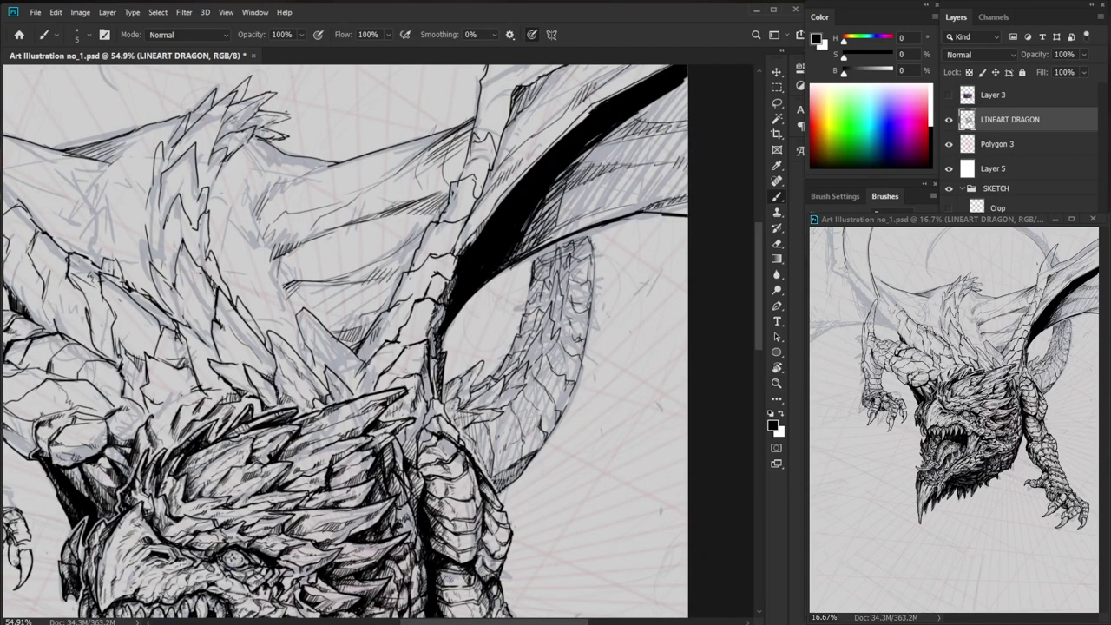
{"action": "left_click_drag", "start_coordinate": [525, 421], "coordinate": [536, 414]}
{"action": "key", "text": "e"}
{"action": "scroll", "coordinate": [596, 391], "scroll_direction": "up", "scroll_amount": 1}
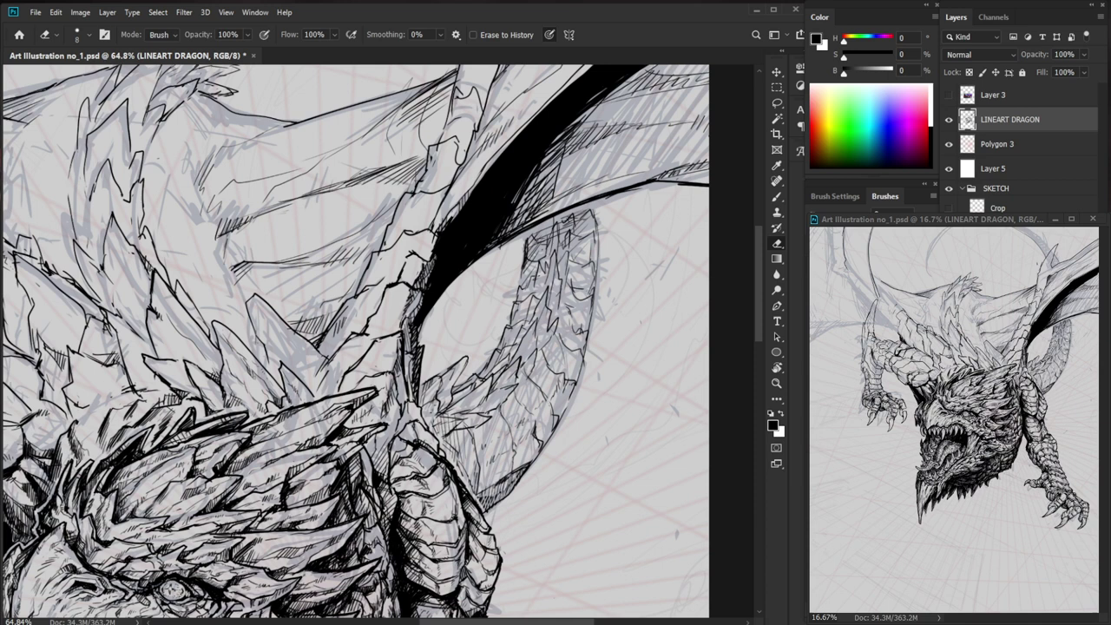
{"action": "key", "text": "b"}
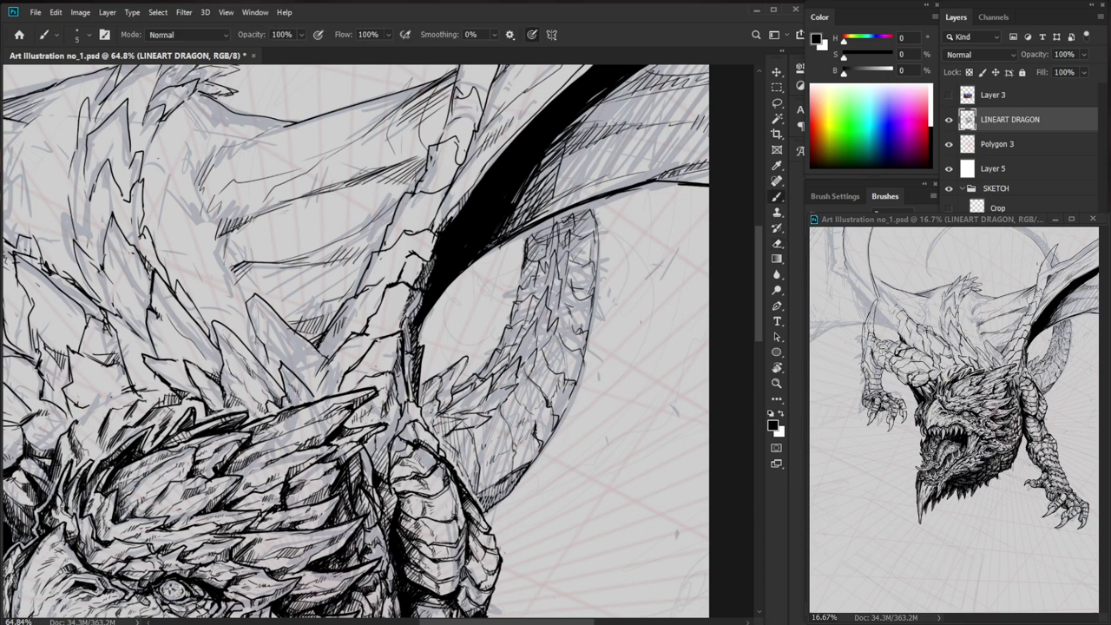
{"action": "key", "text": "e"}
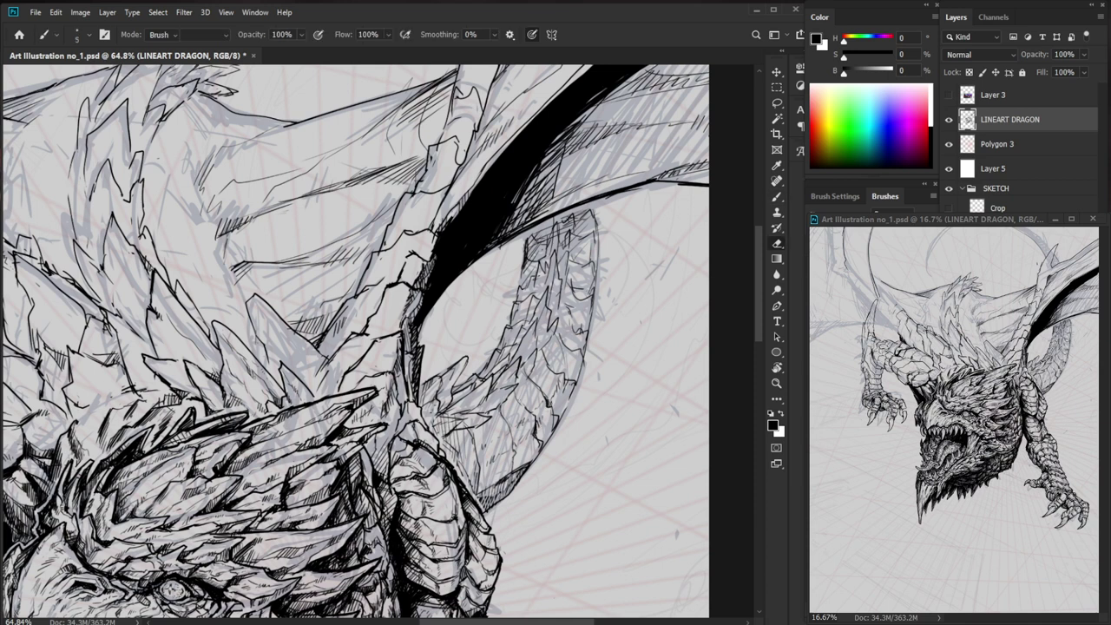
{"action": "key", "text": "e"}
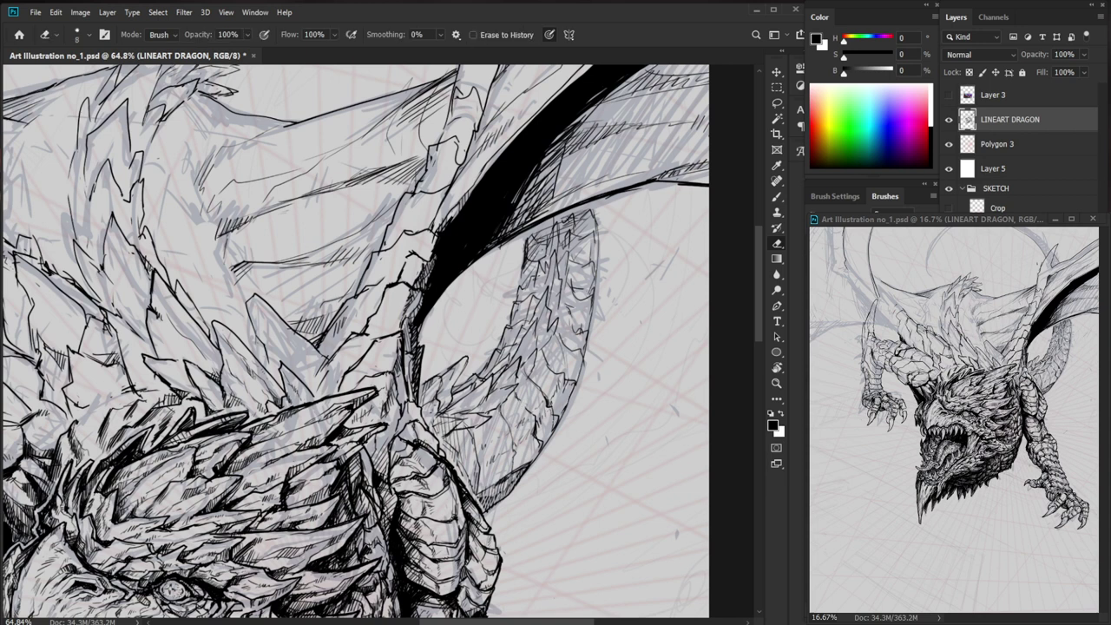
{"action": "key", "text": "b"}
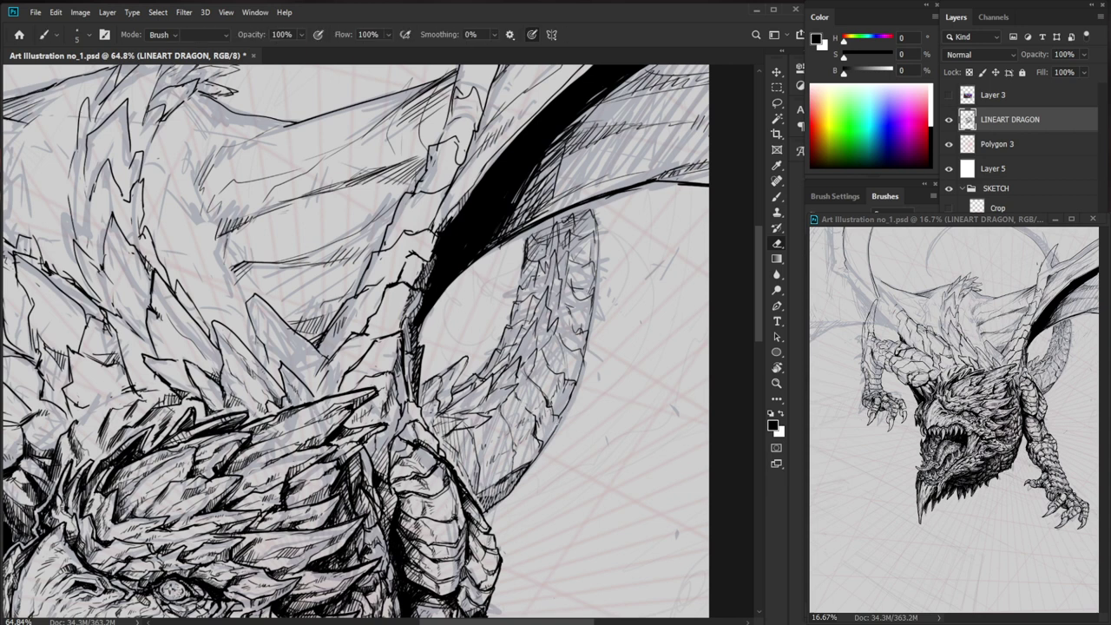
{"action": "key", "text": "e"}
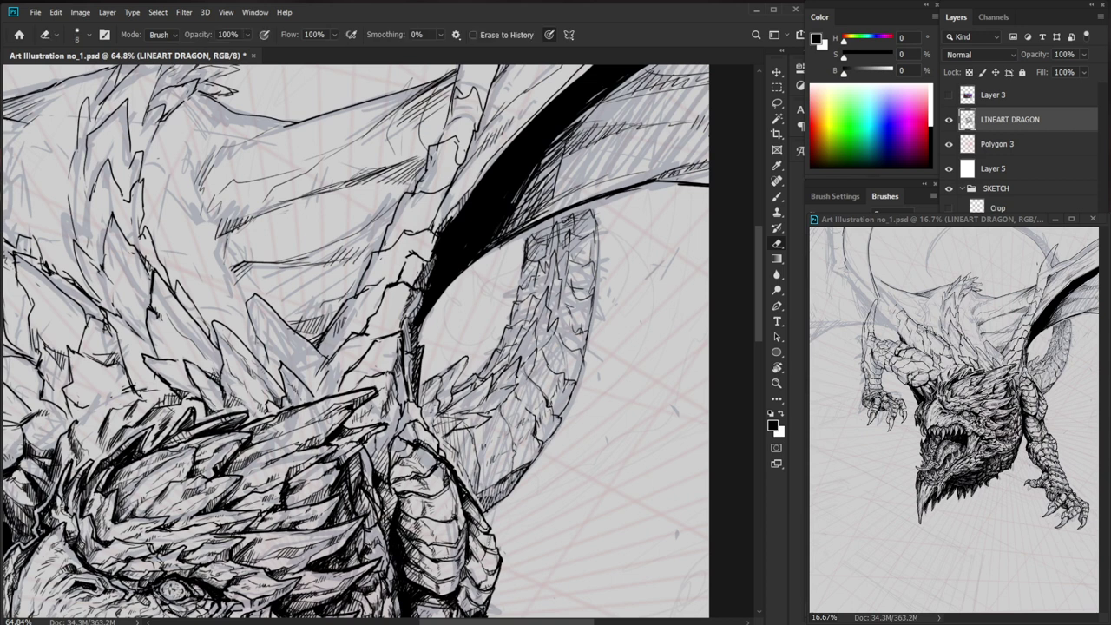
- Rework the scale edge on the tail's lower outer contour and erase the dark hatching along it above the near foreleg
{"action": "key", "text": "z"}
{"action": "left_click_drag", "start_coordinate": [571, 449], "coordinate": [487, 449]}
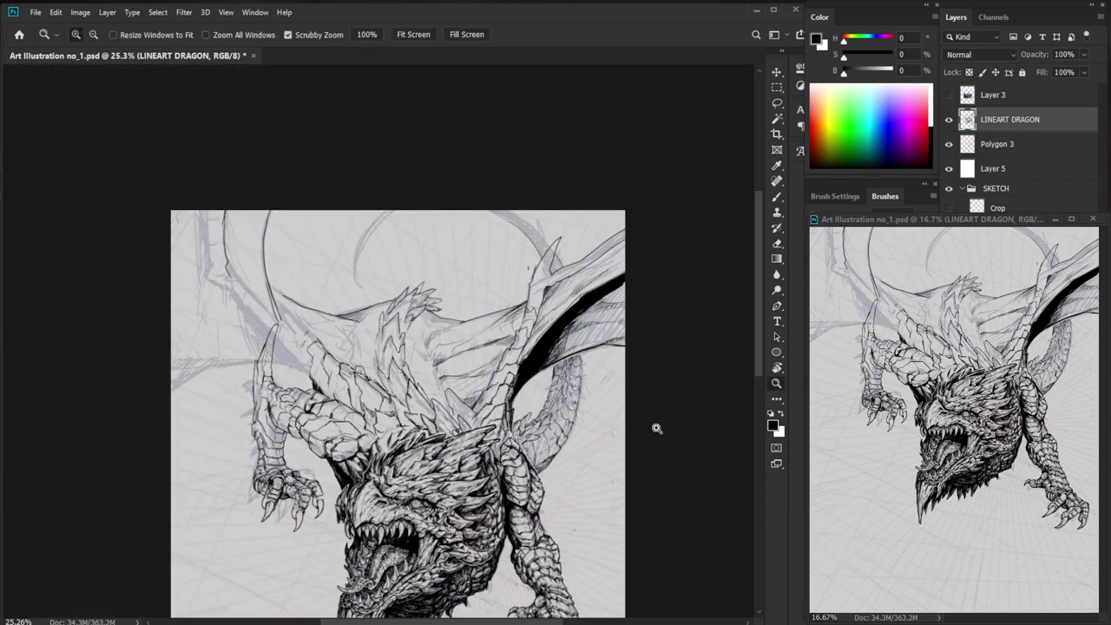
{"action": "left_click_drag", "start_coordinate": [569, 442], "coordinate": [653, 442]}
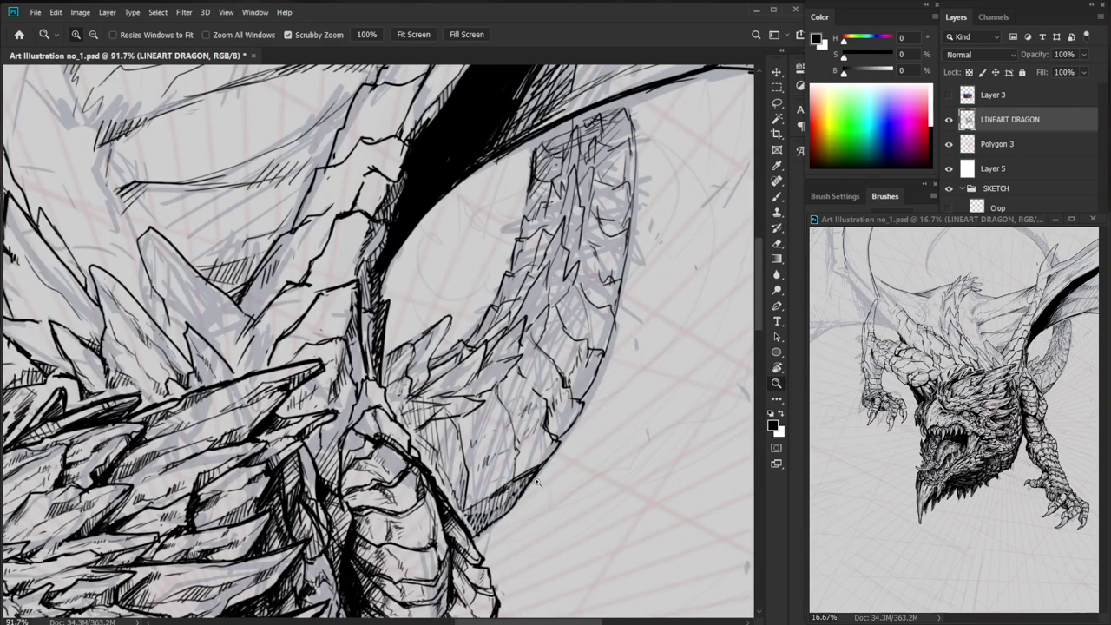
{"action": "key", "text": "e"}
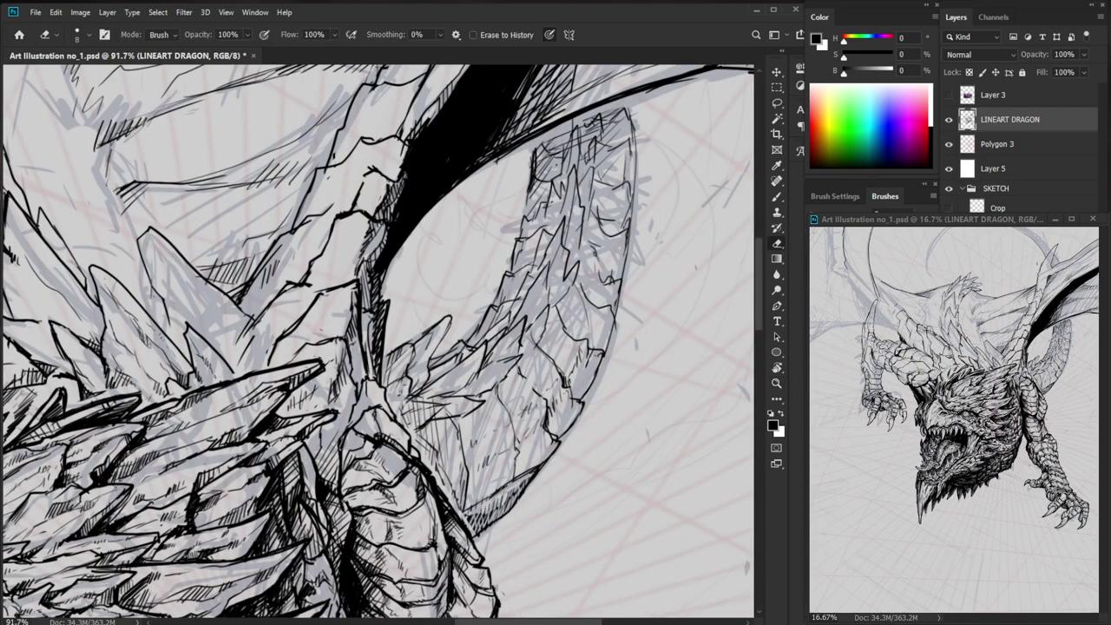
{"action": "key", "text": "b"}
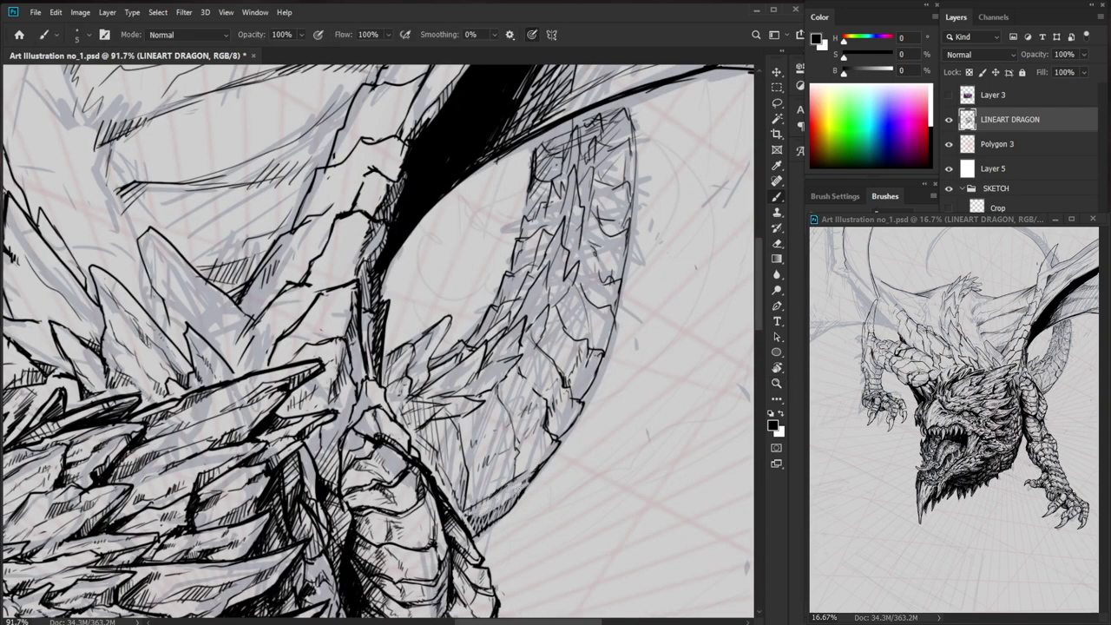
{"action": "left_click_drag", "start_coordinate": [527, 470], "coordinate": [512, 496]}
{"action": "key", "text": "e"}
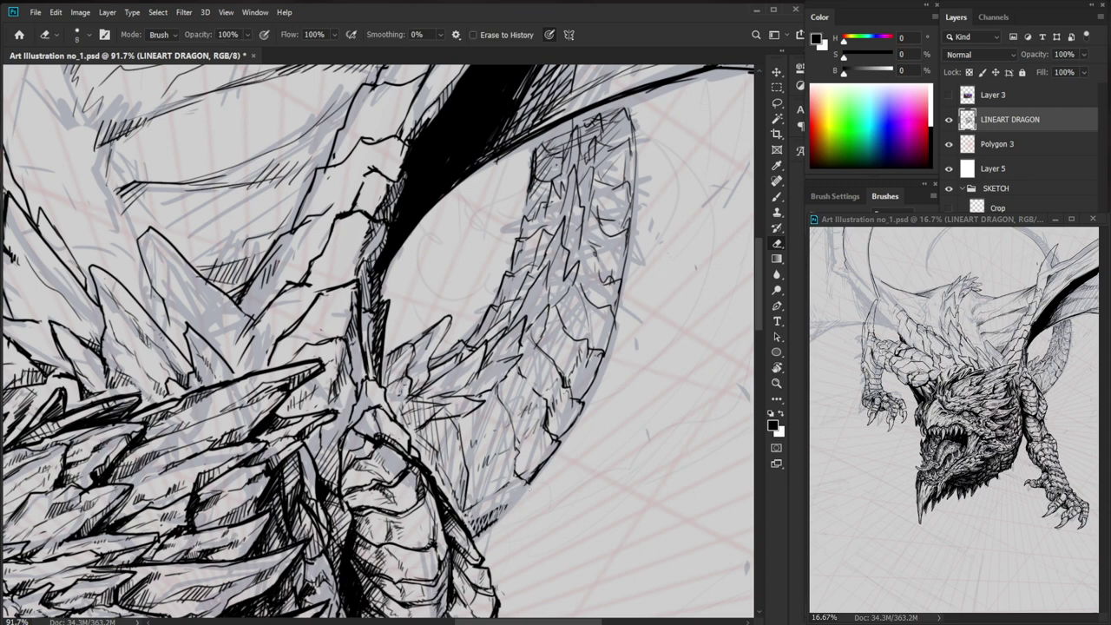
{"action": "mouse_move", "coordinate": [532, 482]}
{"action": "left_mouse_down"}
{"action": "mouse_move", "coordinate": [484, 512]}
{"action": "mouse_move", "coordinate": [501, 520]}
{"action": "left_mouse_up"}
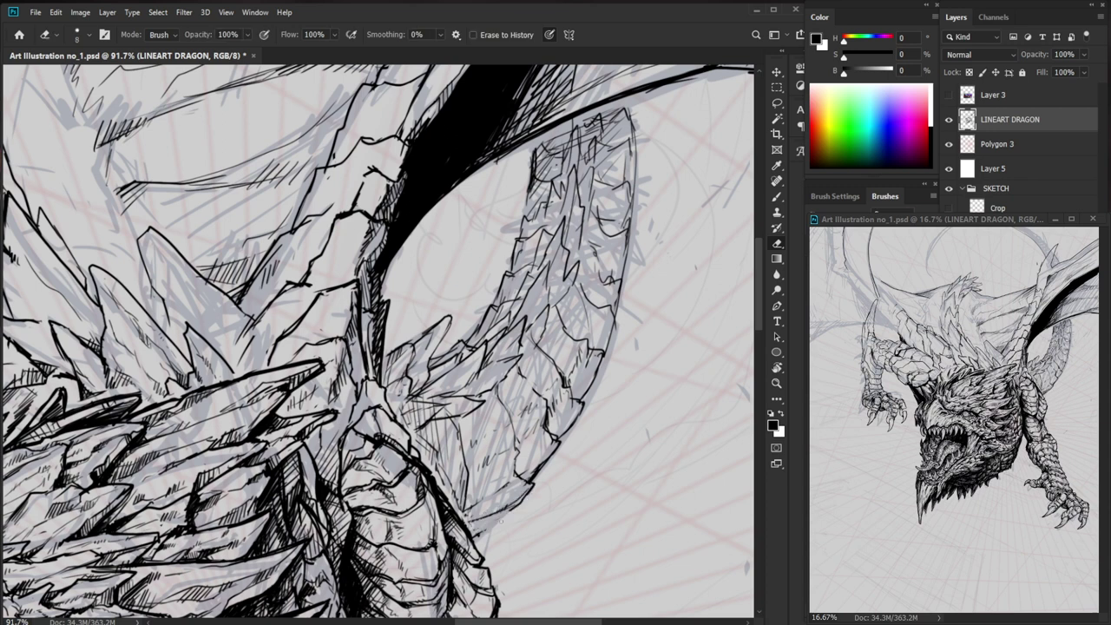
- Ink the underside contour of the tail down to where it meets the near foreleg
{"action": "key", "text": "b"}
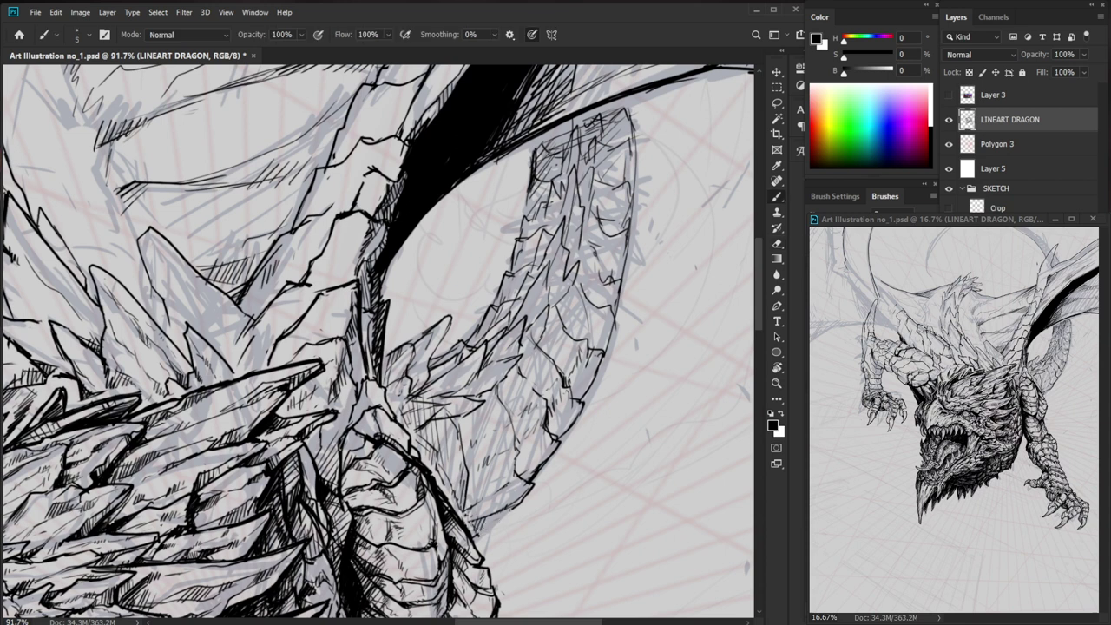
{"action": "left_click_drag", "start_coordinate": [513, 506], "coordinate": [473, 538]}
{"action": "key", "text": "e"}
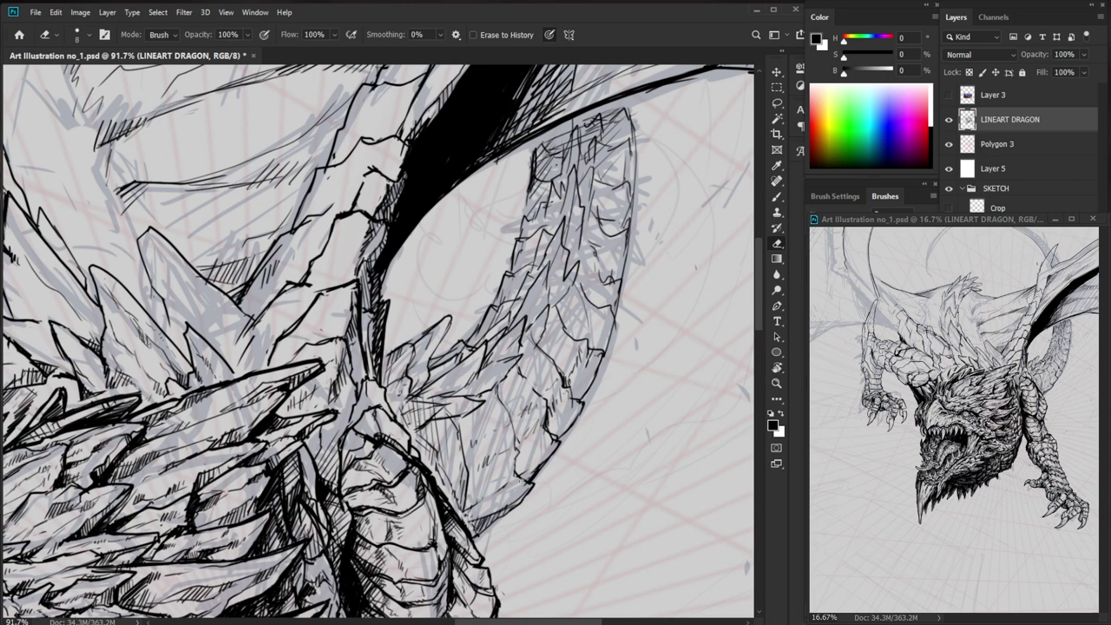
{"action": "key", "text": "b"}
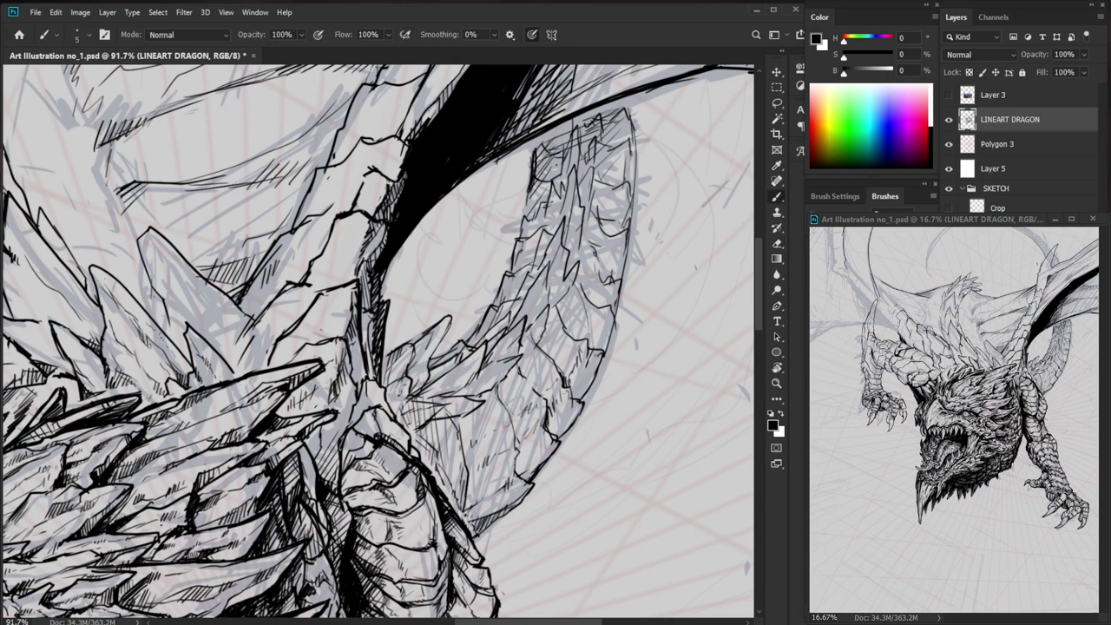
{"action": "key", "text": "e"}
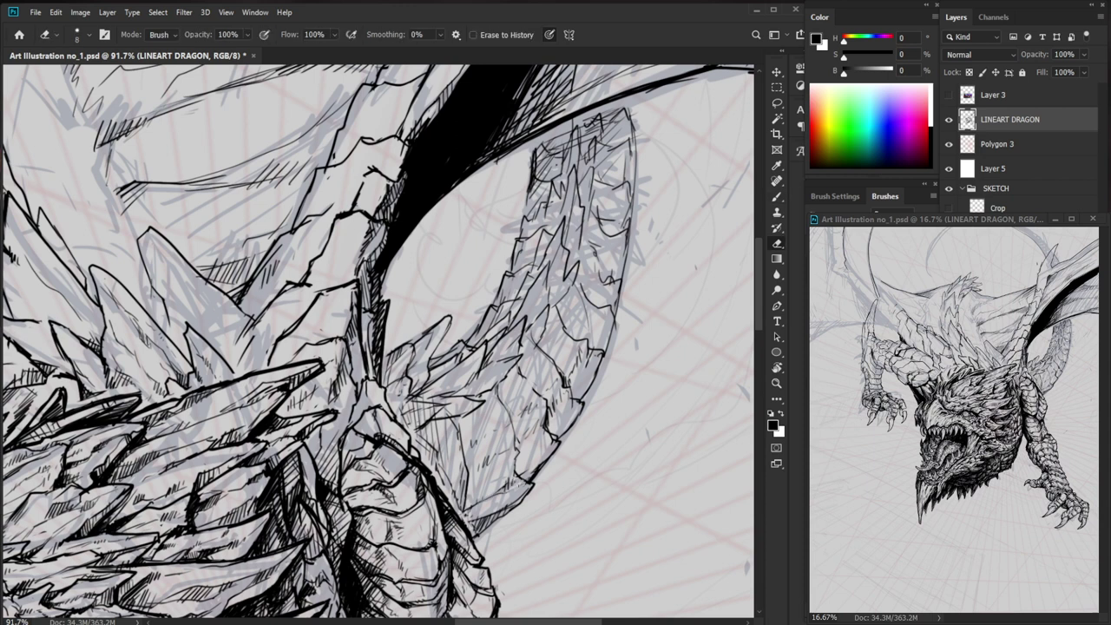
{"action": "key", "text": "b"}
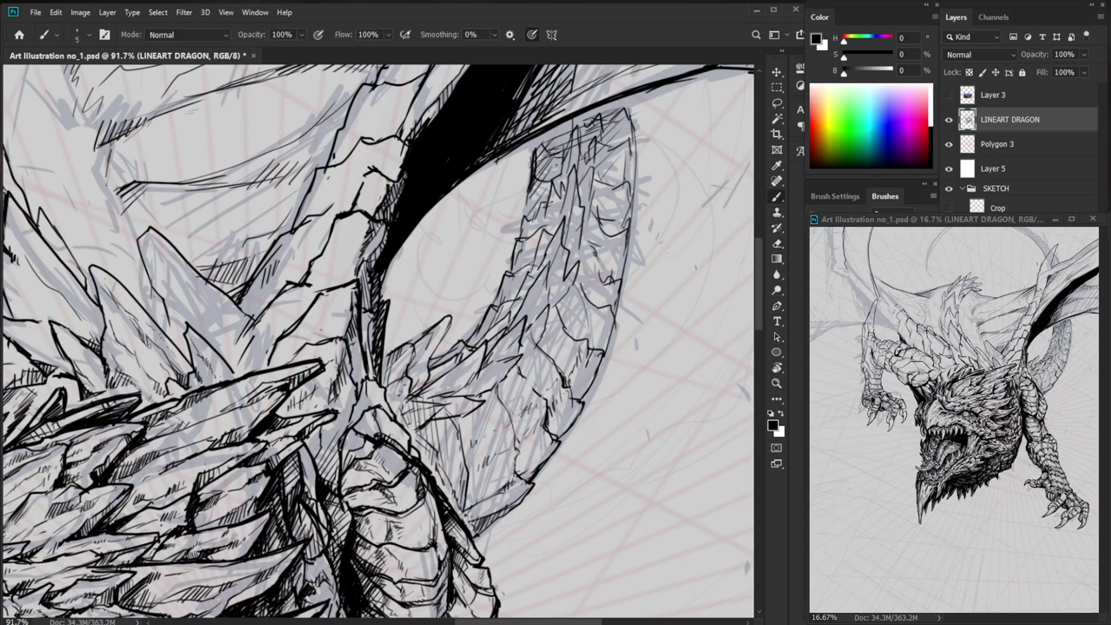
- Examine the inking of the head, near foreleg, wing arm and tail, both as a whole figure and in close-up
{"action": "key", "text": "z"}
{"action": "left_click_drag", "start_coordinate": [550, 265], "coordinate": [460, 266]}
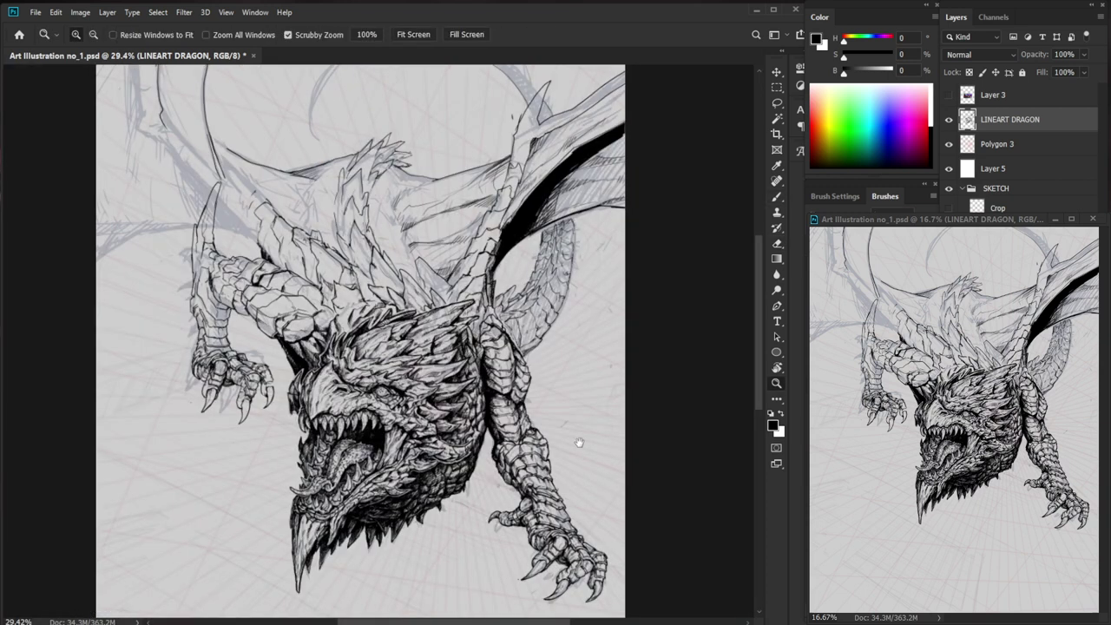
{"action": "left_click_drag", "start_coordinate": [579, 443], "coordinate": [577, 428]}
{"action": "left_click_drag", "start_coordinate": [517, 425], "coordinate": [599, 423]}
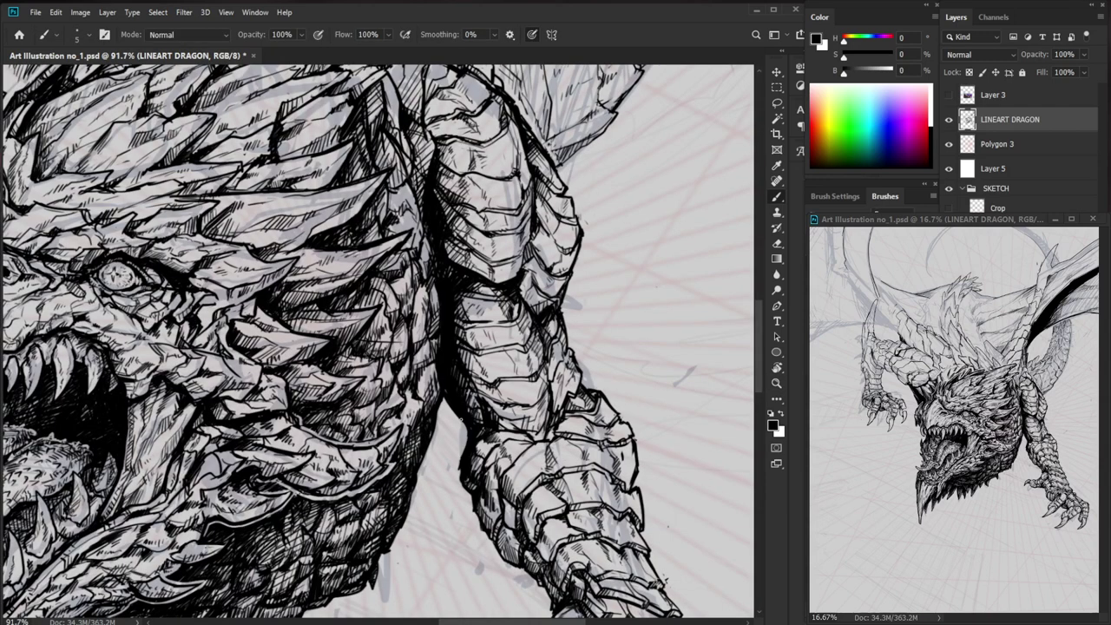
{"action": "key", "text": "z"}
{"action": "left_click_drag", "start_coordinate": [521, 417], "coordinate": [465, 513]}
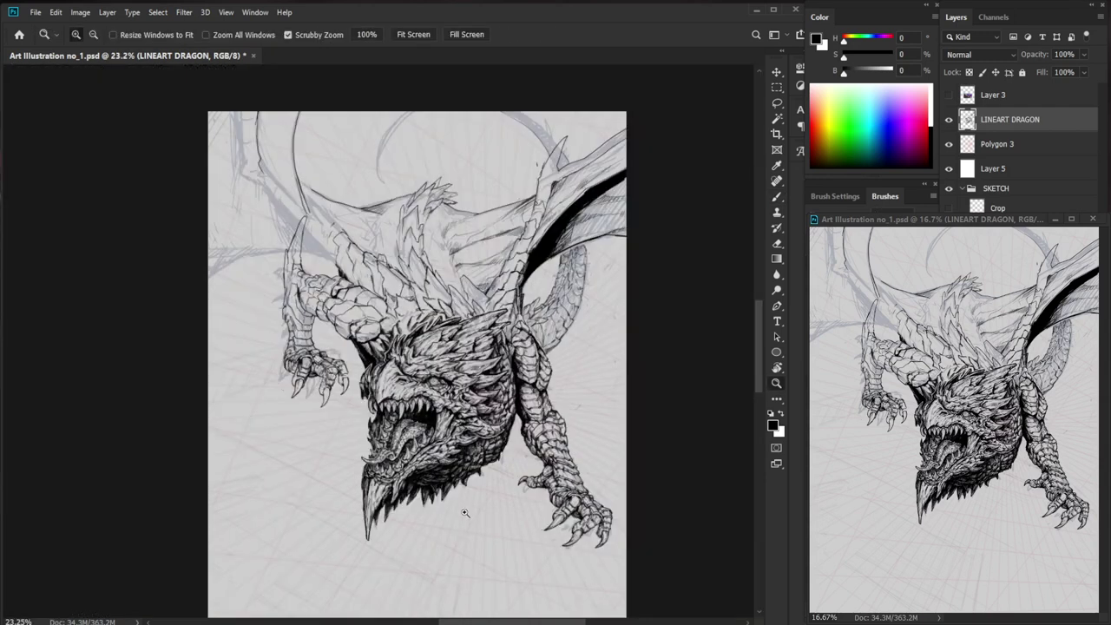
{"action": "left_click_drag", "start_coordinate": [552, 414], "coordinate": [615, 414]}
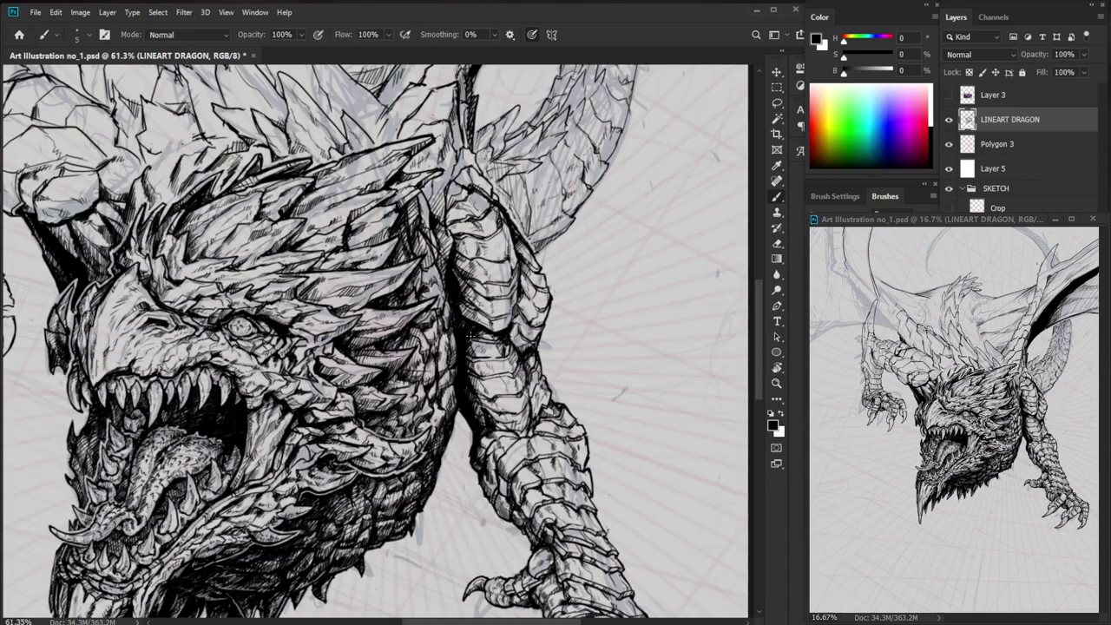
{"action": "key", "text": "z"}
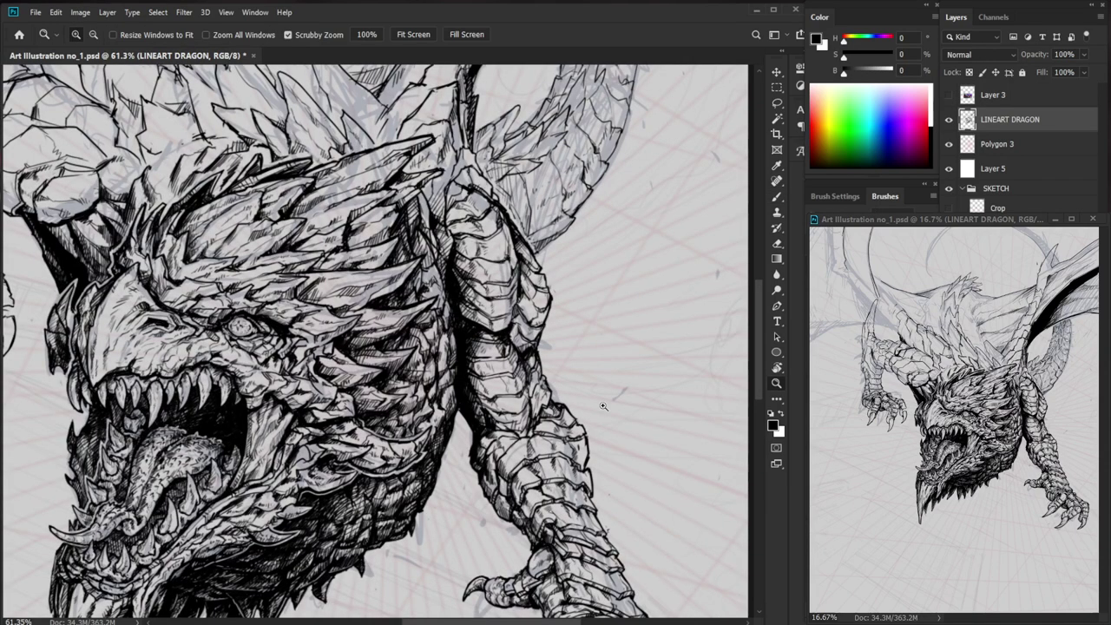
{"action": "left_click_drag", "start_coordinate": [600, 416], "coordinate": [569, 418]}
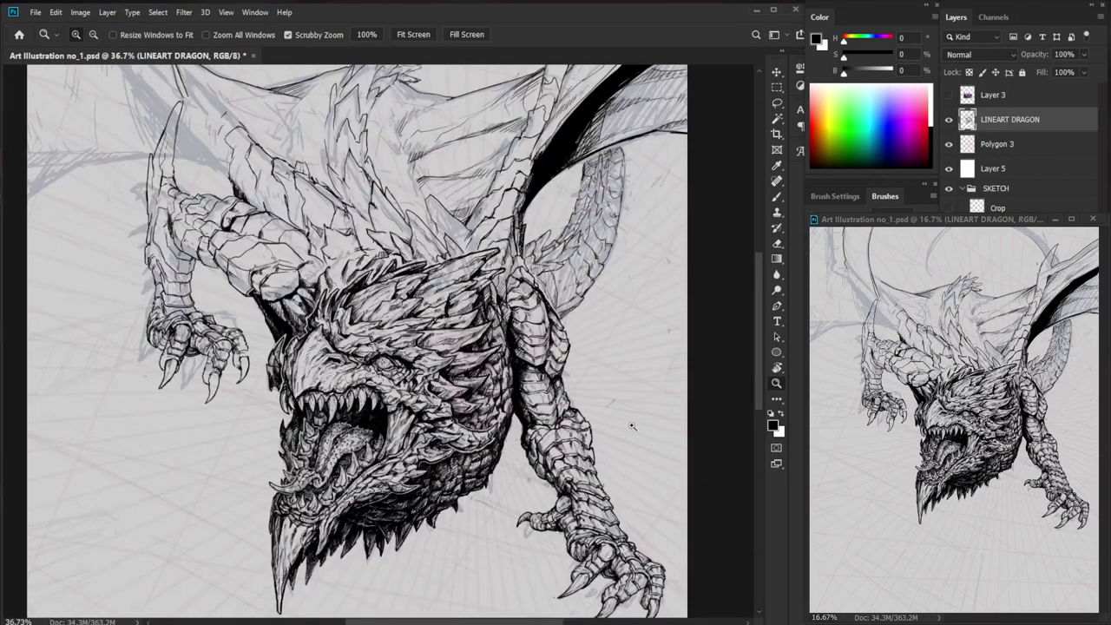
{"action": "left_click_drag", "start_coordinate": [601, 266], "coordinate": [640, 266]}
{"action": "key", "text": "e"}
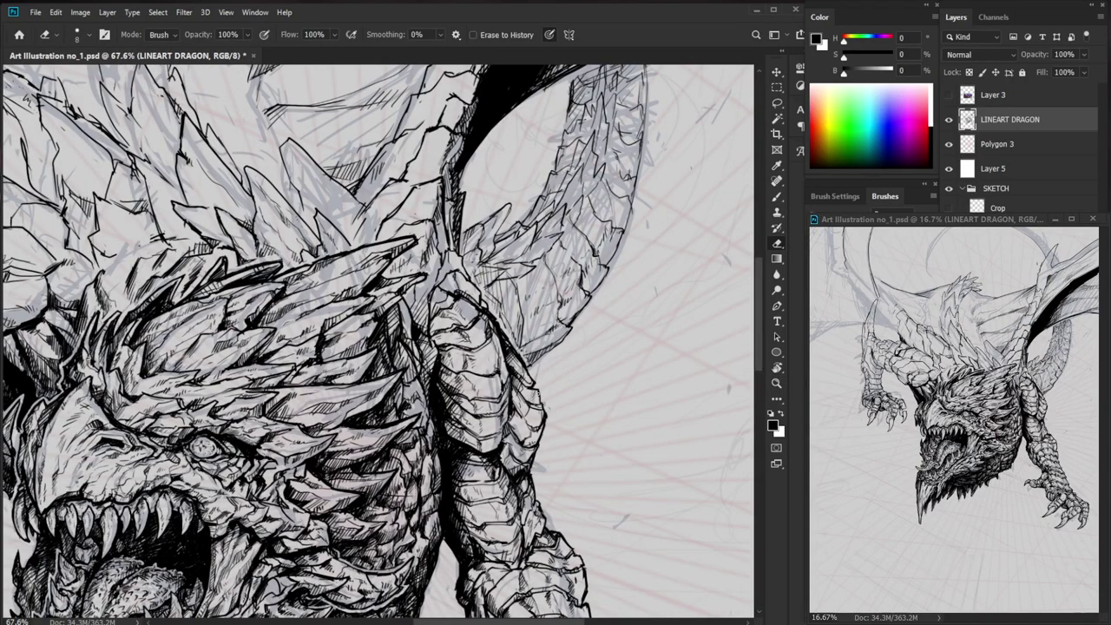
{"action": "key", "text": "b"}
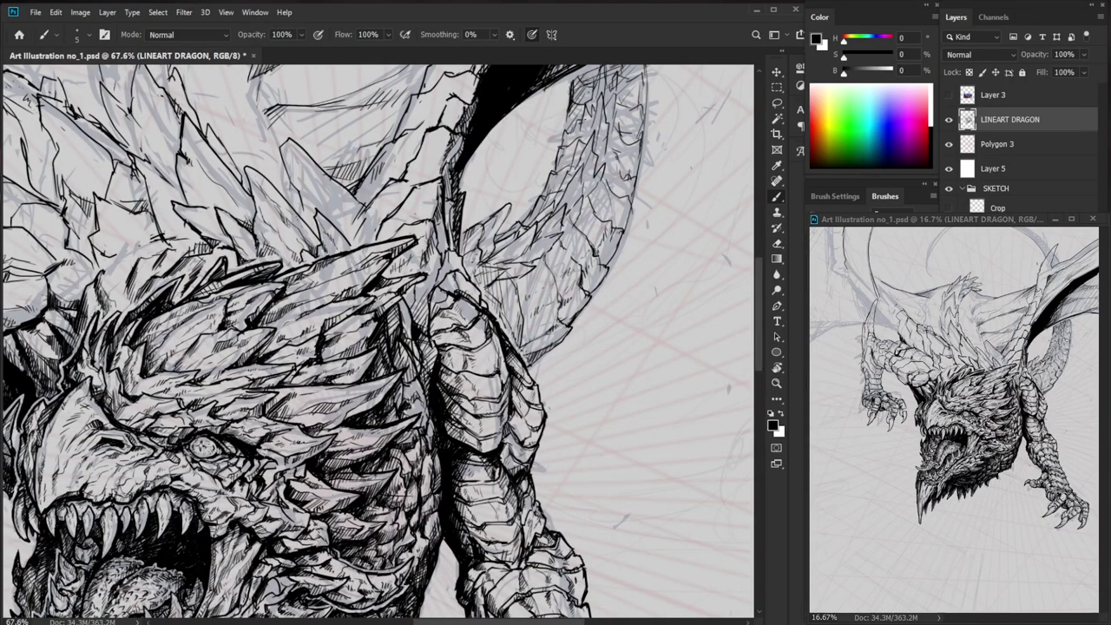
{"action": "left_click_drag", "start_coordinate": [549, 342], "coordinate": [533, 397]}
{"action": "key", "text": "z"}
{"action": "left_click_drag", "start_coordinate": [533, 397], "coordinate": [536, 397]}
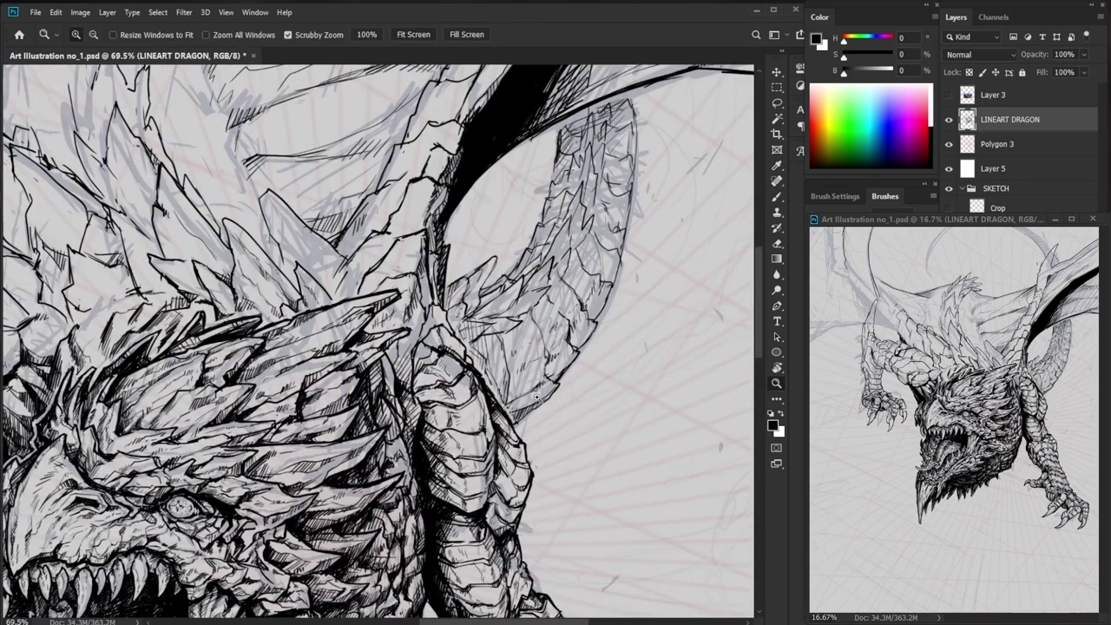
{"action": "key", "text": "e"}
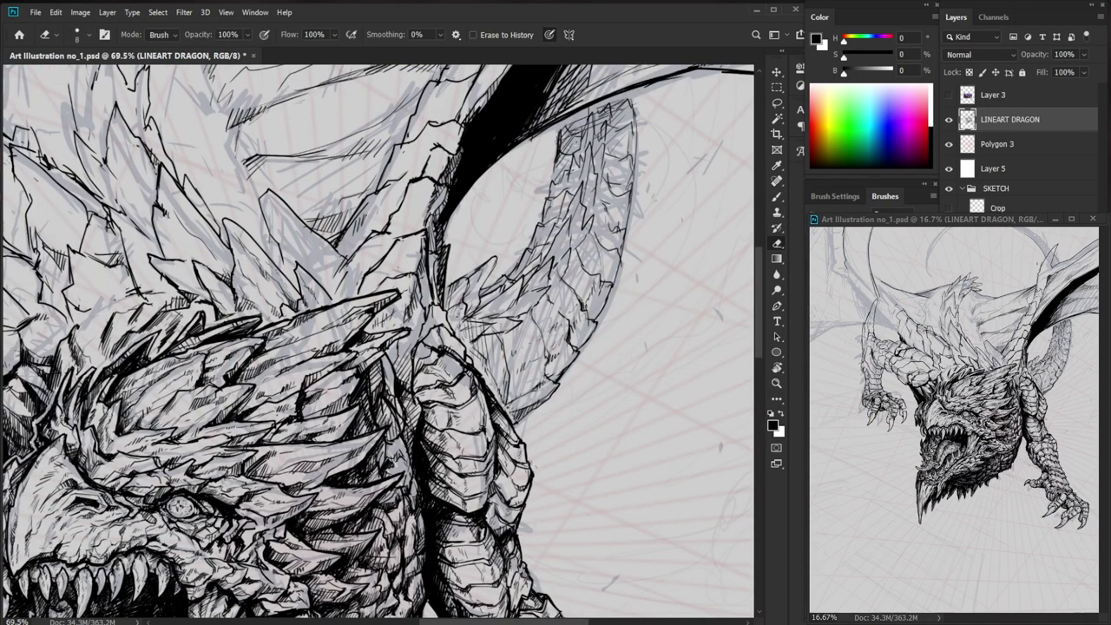
{"action": "key", "text": "b"}
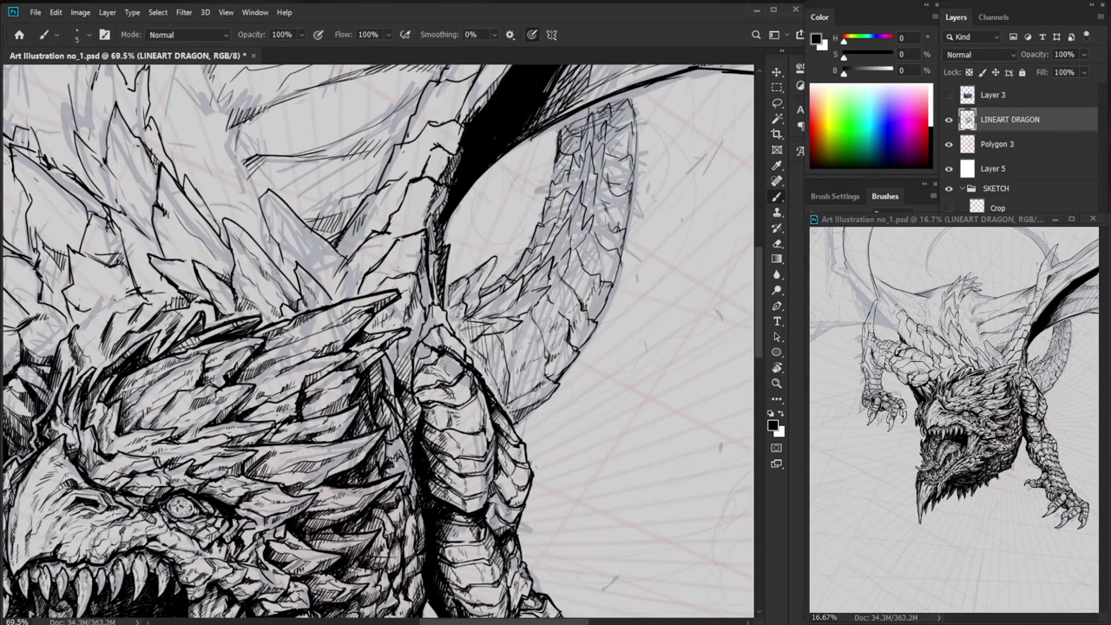
{"action": "left_click_drag", "start_coordinate": [455, 313], "coordinate": [434, 372]}
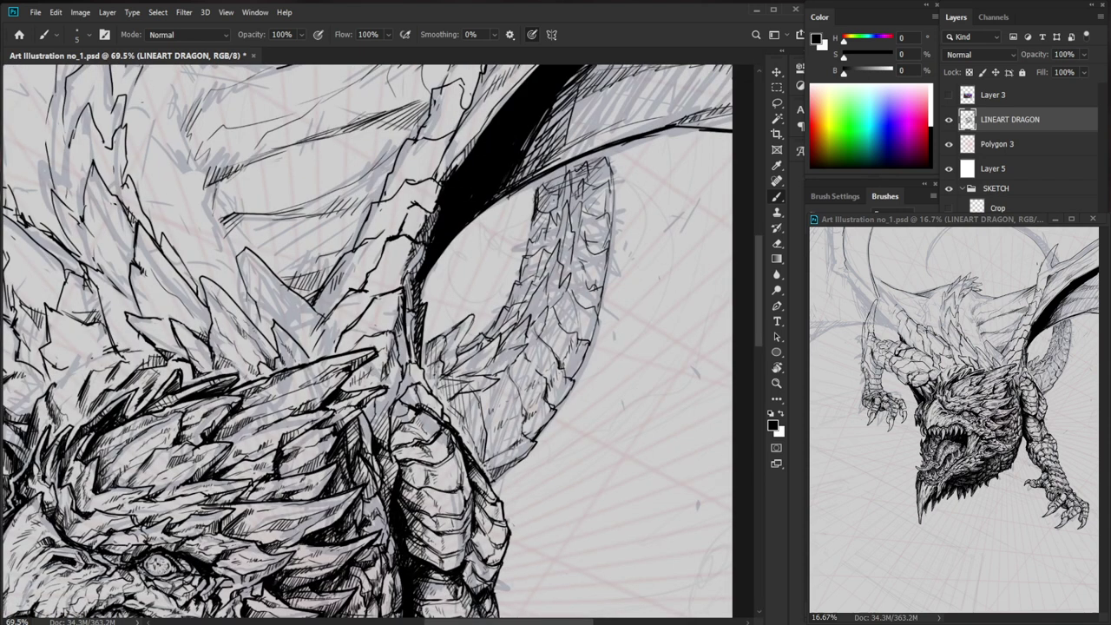
- Add short ink strokes to the jagged scales at the base of the tail, beside the wing arm
{"action": "key", "text": "z"}
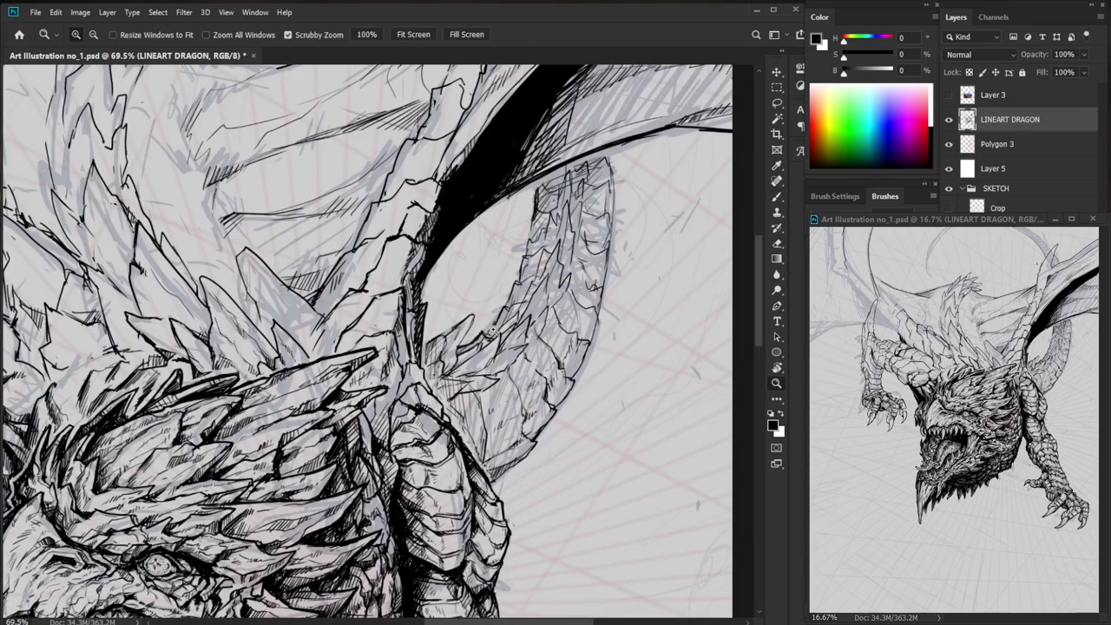
{"action": "mouse_move", "coordinate": [491, 332]}
{"action": "left_mouse_down"}
{"action": "mouse_move", "coordinate": [512, 338]}
{"action": "mouse_move", "coordinate": [496, 338]}
{"action": "left_mouse_up"}
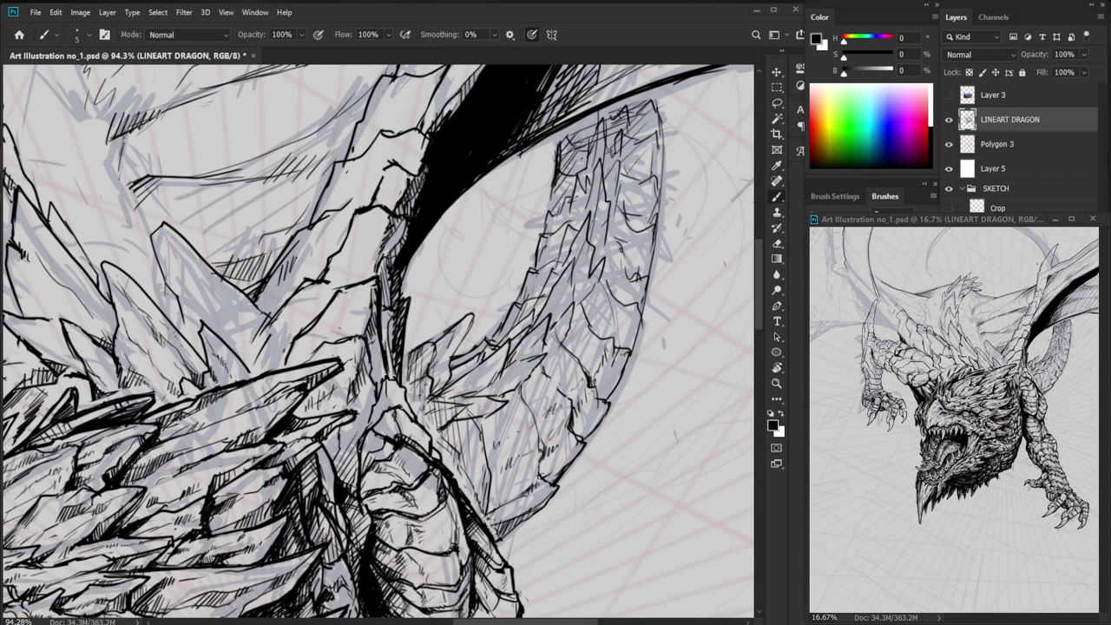
{"action": "scroll", "coordinate": [472, 391], "scroll_direction": "up", "scroll_amount": 2}
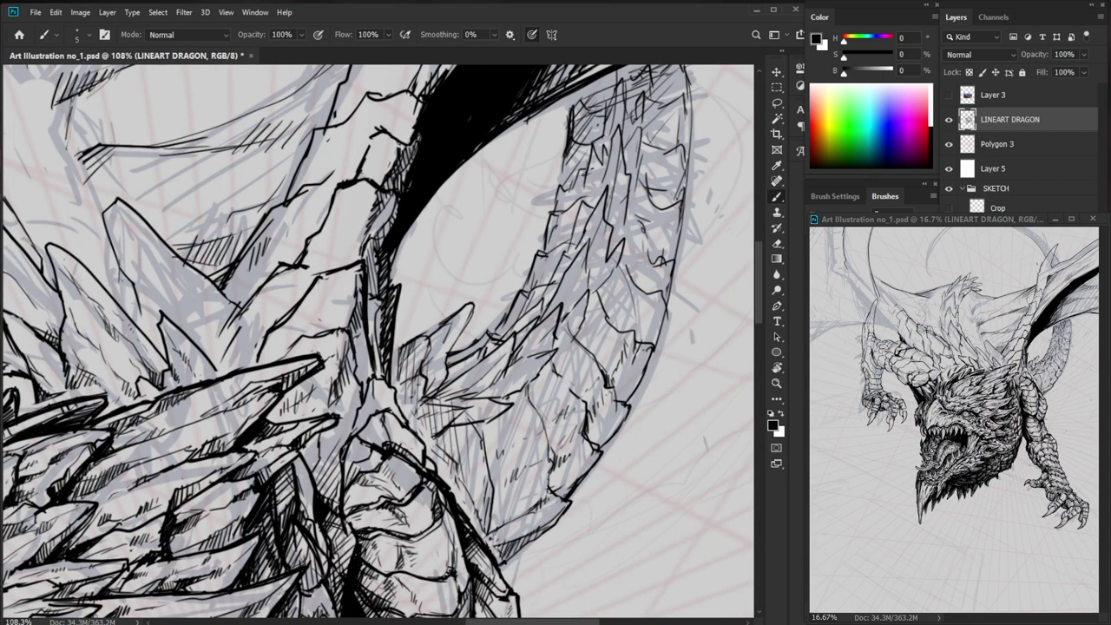
{"action": "left_click_drag", "start_coordinate": [445, 384], "coordinate": [467, 359]}
{"action": "key", "text": "e"}
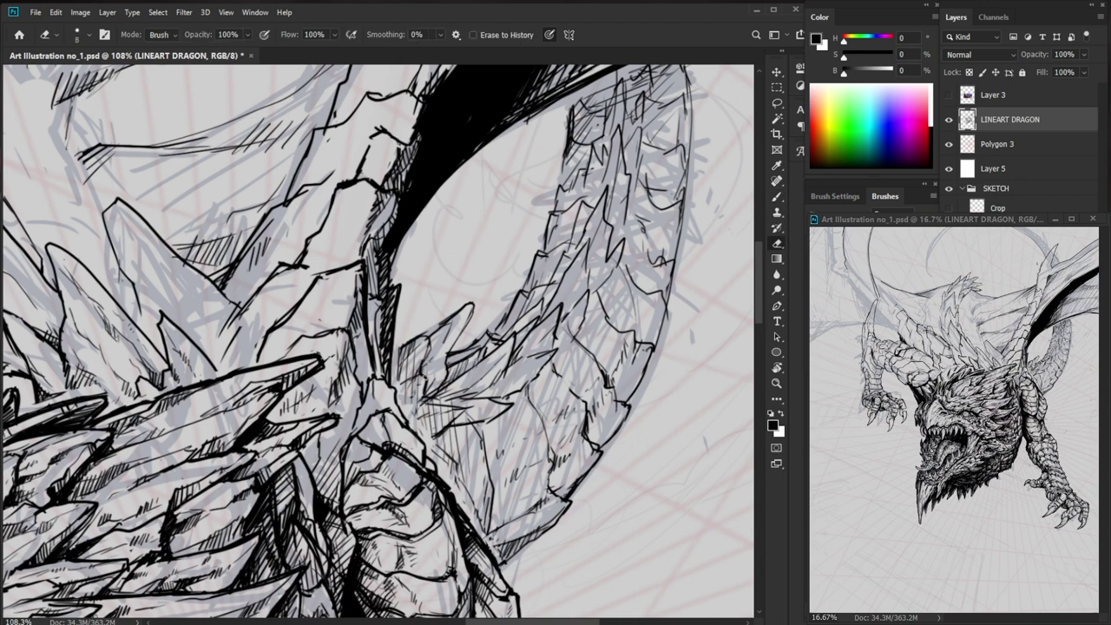
{"action": "key", "text": "b"}
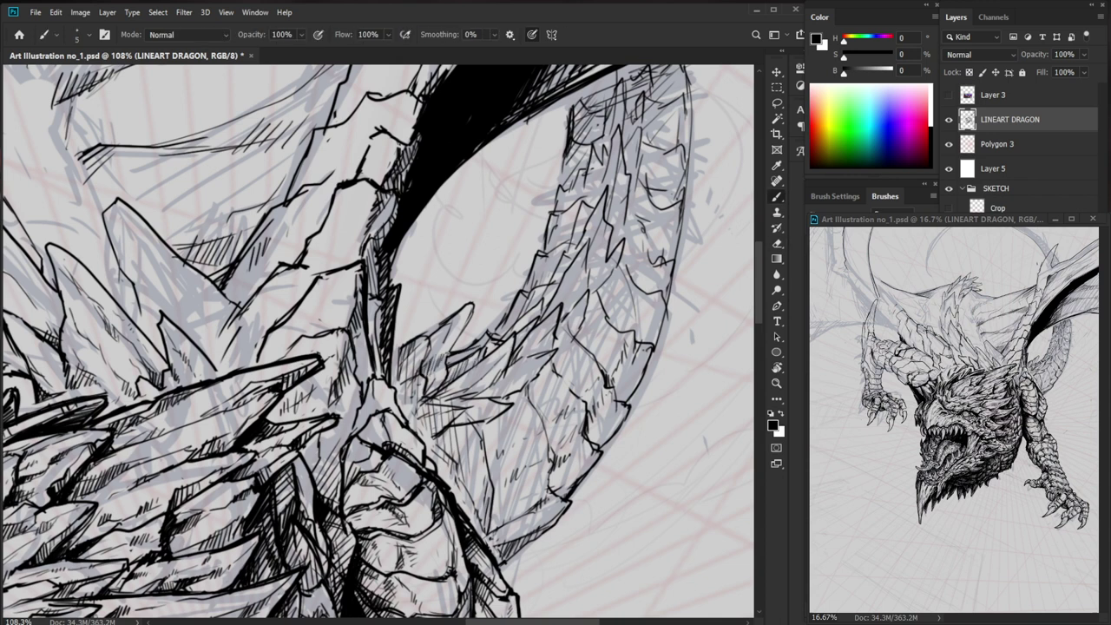
{"action": "left_click_drag", "start_coordinate": [452, 323], "coordinate": [420, 368]}
- Examine the line art of the far foreleg, its claws and the shadowed area beside the dragon's snout
{"action": "scroll", "coordinate": [445, 474], "scroll_direction": "down", "scroll_amount": 5}
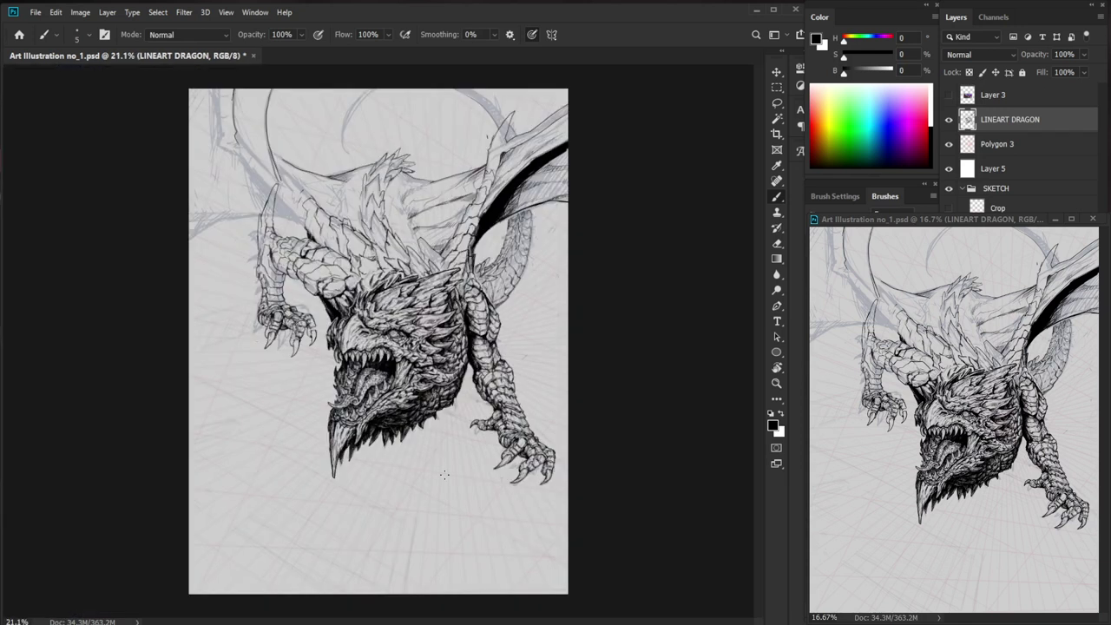
{"action": "key", "text": "z"}
{"action": "left_click_drag", "start_coordinate": [302, 276], "coordinate": [483, 430]}
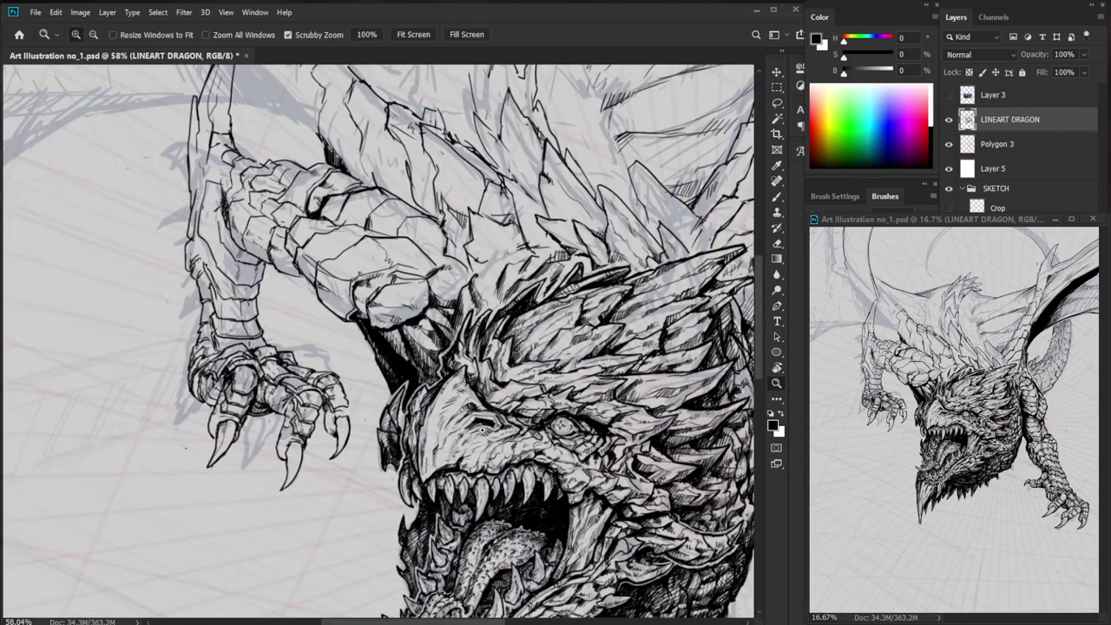
{"action": "key", "text": "b"}
{"action": "mouse_move", "coordinate": [380, 442]}
{"action": "left_mouse_down"}
{"action": "mouse_move", "coordinate": [465, 442]}
{"action": "mouse_move", "coordinate": [409, 483]}
{"action": "left_mouse_up"}
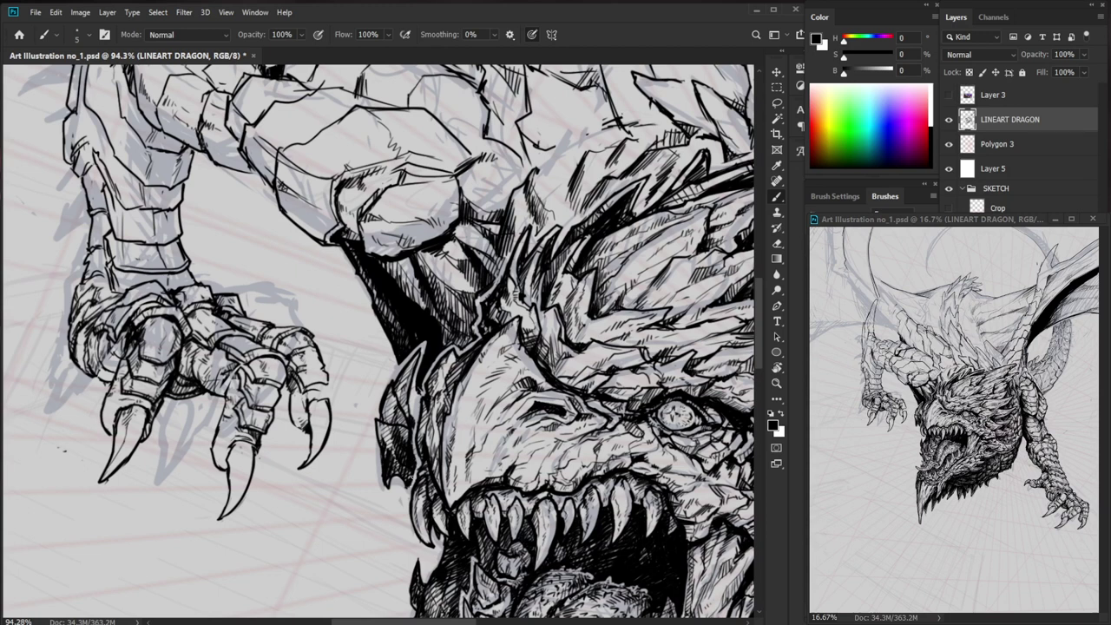
{"action": "key", "text": "z"}
{"action": "left_click_drag", "start_coordinate": [470, 461], "coordinate": [428, 461]}
{"action": "key", "text": "b"}
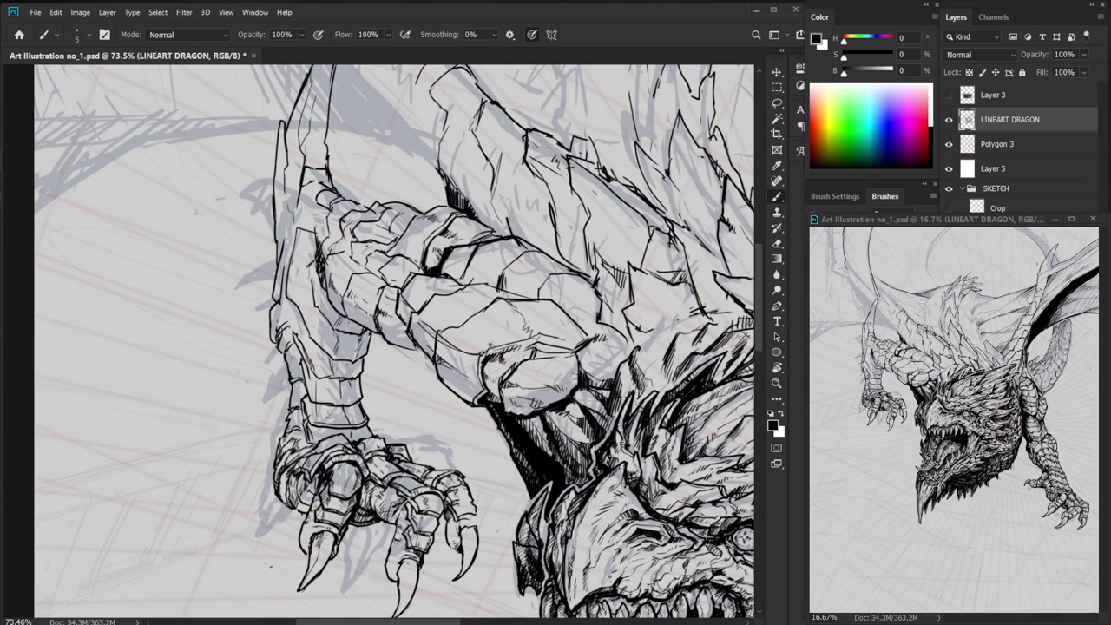
{"action": "scroll", "coordinate": [333, 428], "scroll_direction": "up", "scroll_amount": 2}
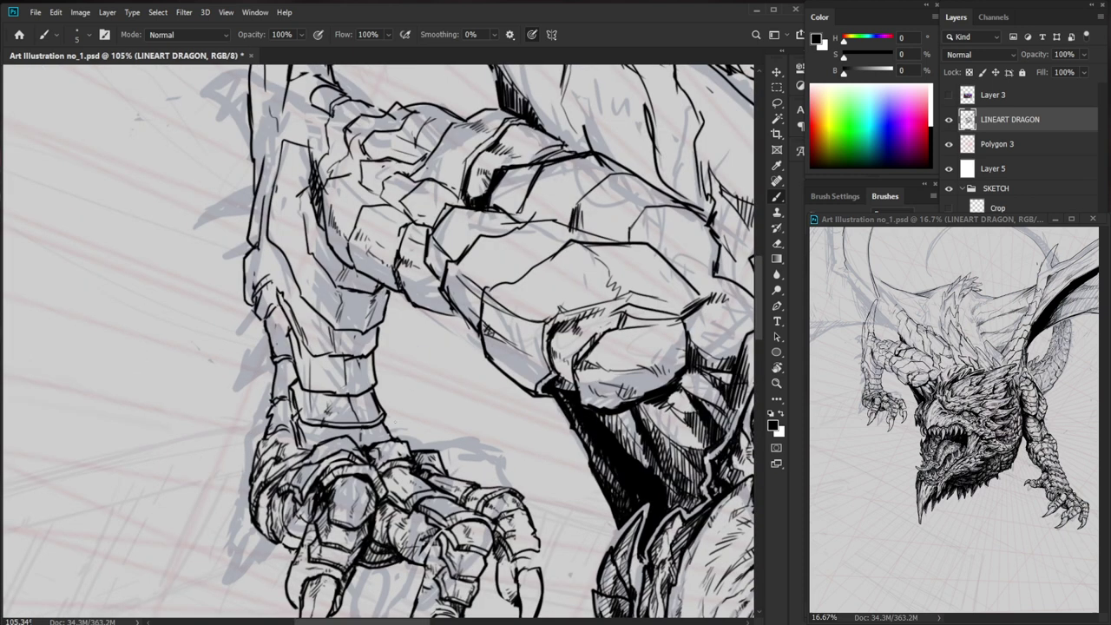
{"action": "key", "text": "e"}
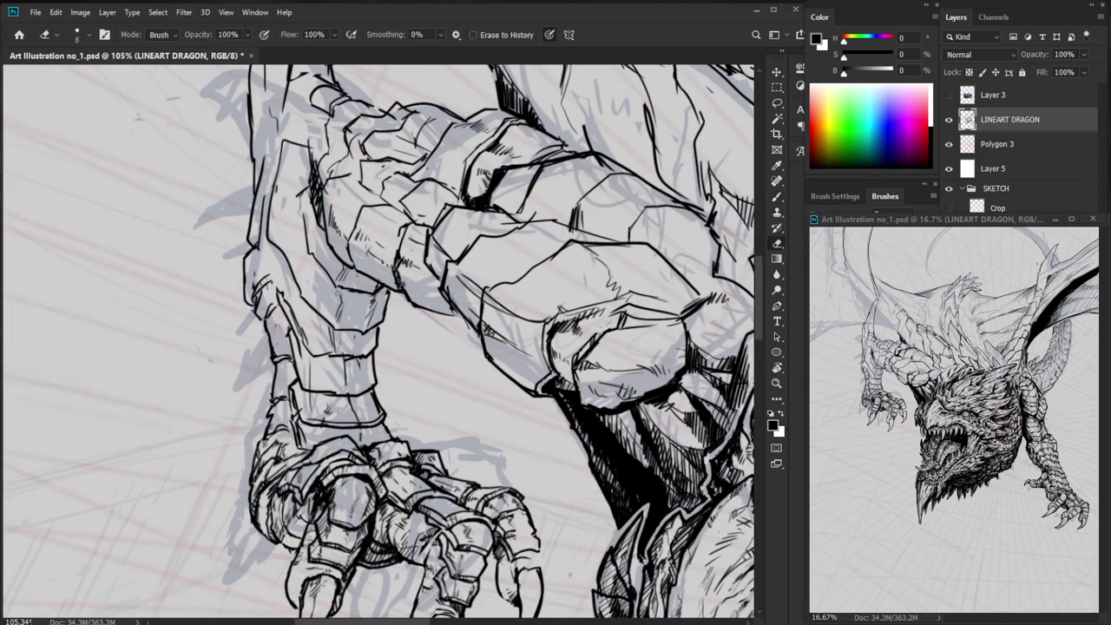
{"action": "key", "text": "b"}
{"action": "scroll", "coordinate": [416, 426], "scroll_direction": "down", "scroll_amount": 1}
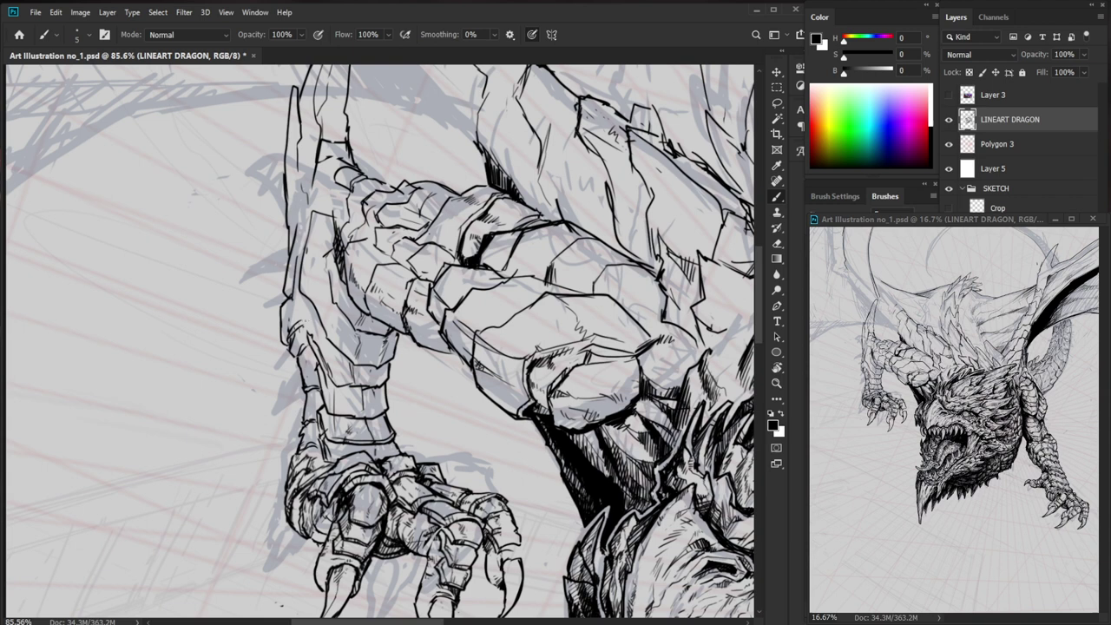
- Ink a dark hatched shadow on the far foreleg's forearm, just below the bend of the elbow
{"action": "key", "text": "e"}
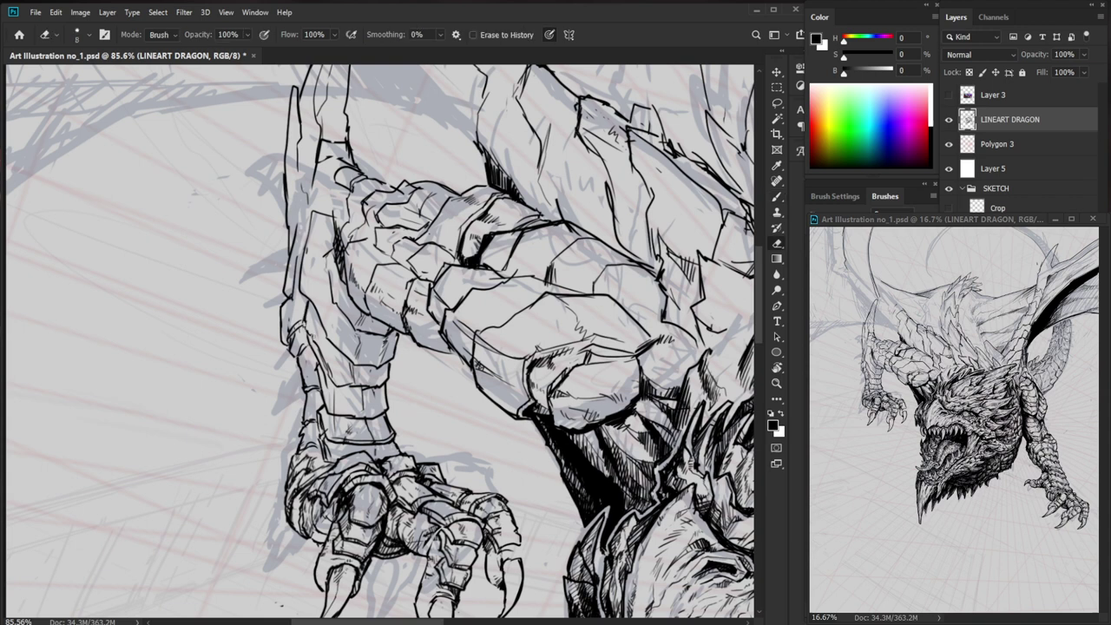
{"action": "scroll", "coordinate": [338, 349], "scroll_direction": "up", "scroll_amount": 3}
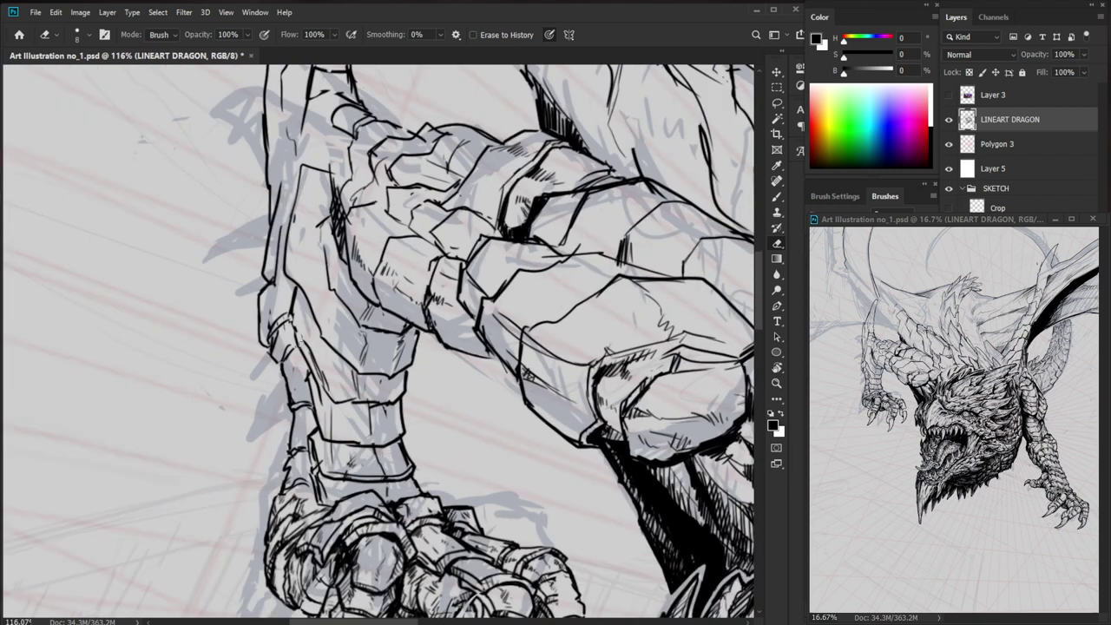
{"action": "key", "text": "b"}
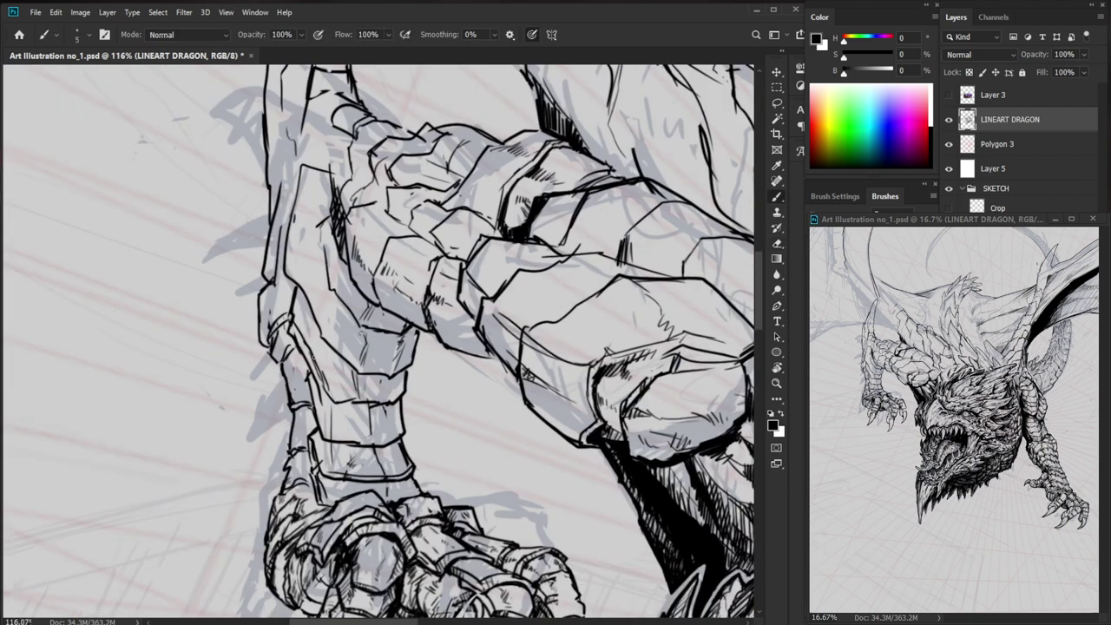
{"action": "key", "text": "z"}
{"action": "left_click_drag", "start_coordinate": [525, 344], "coordinate": [434, 347]}
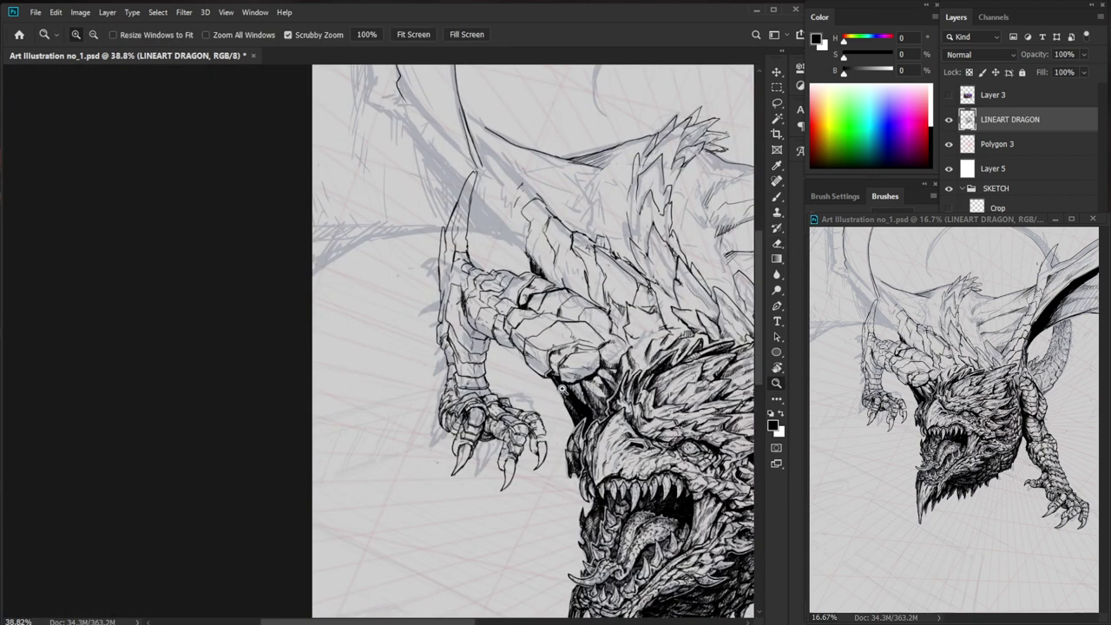
{"action": "left_click_drag", "start_coordinate": [533, 314], "coordinate": [620, 315]}
{"action": "key", "text": "b"}
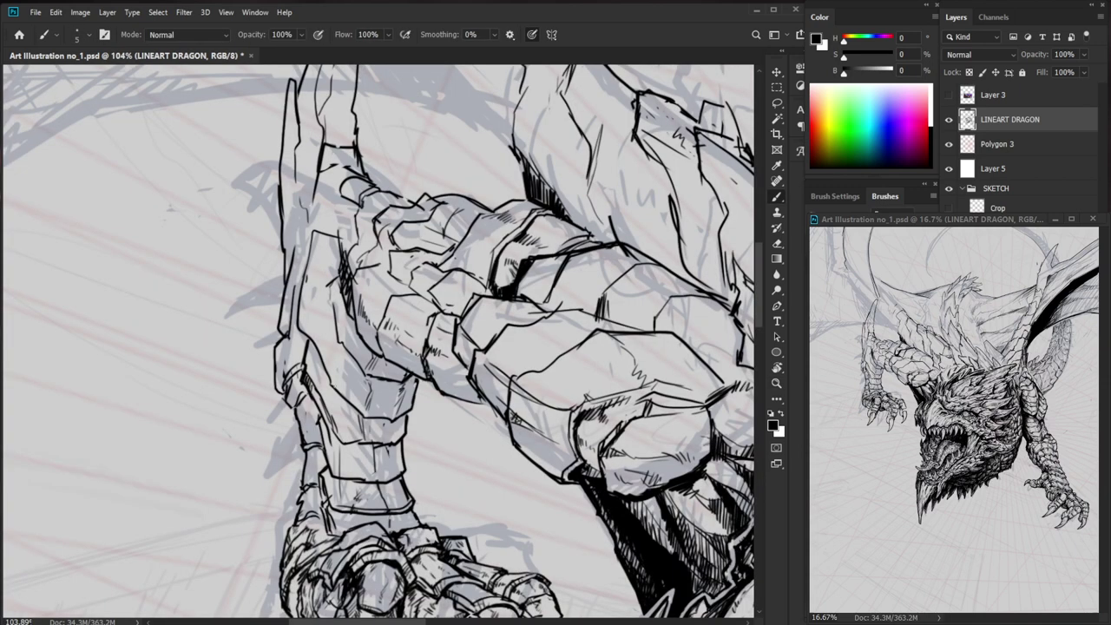
{"action": "mouse_move", "coordinate": [300, 310]}
{"action": "left_mouse_down"}
{"action": "mouse_move", "coordinate": [335, 387]}
{"action": "mouse_move", "coordinate": [357, 403]}
{"action": "left_mouse_up"}
{"action": "scroll", "coordinate": [382, 345], "scroll_direction": "down", "scroll_amount": 2}
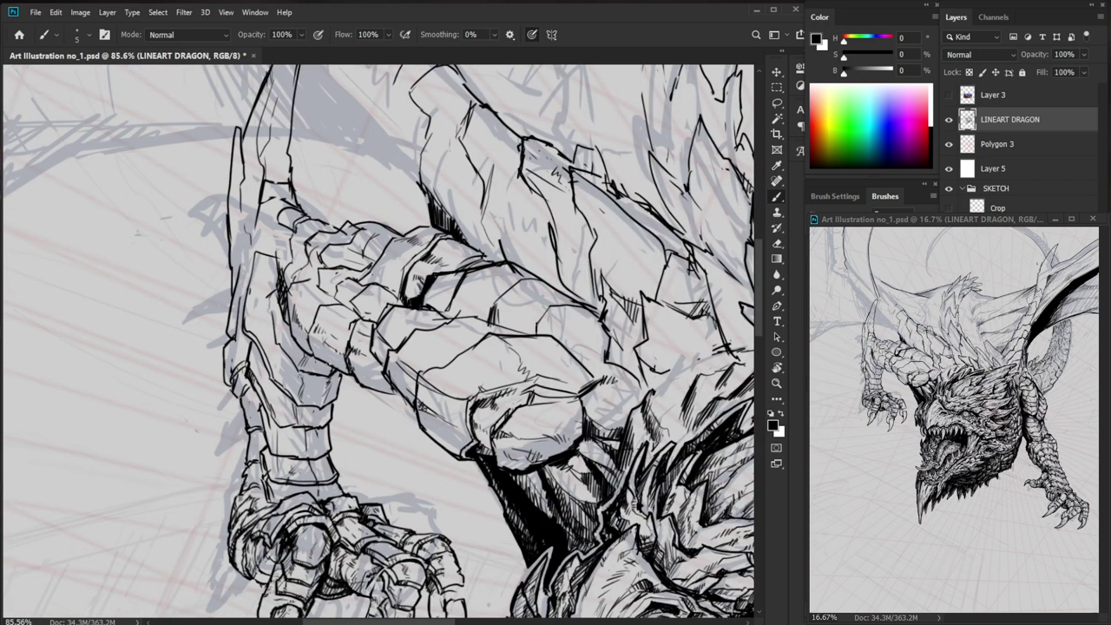
{"action": "mouse_move", "coordinate": [304, 352]}
{"action": "left_mouse_down"}
{"action": "mouse_move", "coordinate": [336, 374]}
{"action": "mouse_move", "coordinate": [321, 420]}
{"action": "left_mouse_up"}
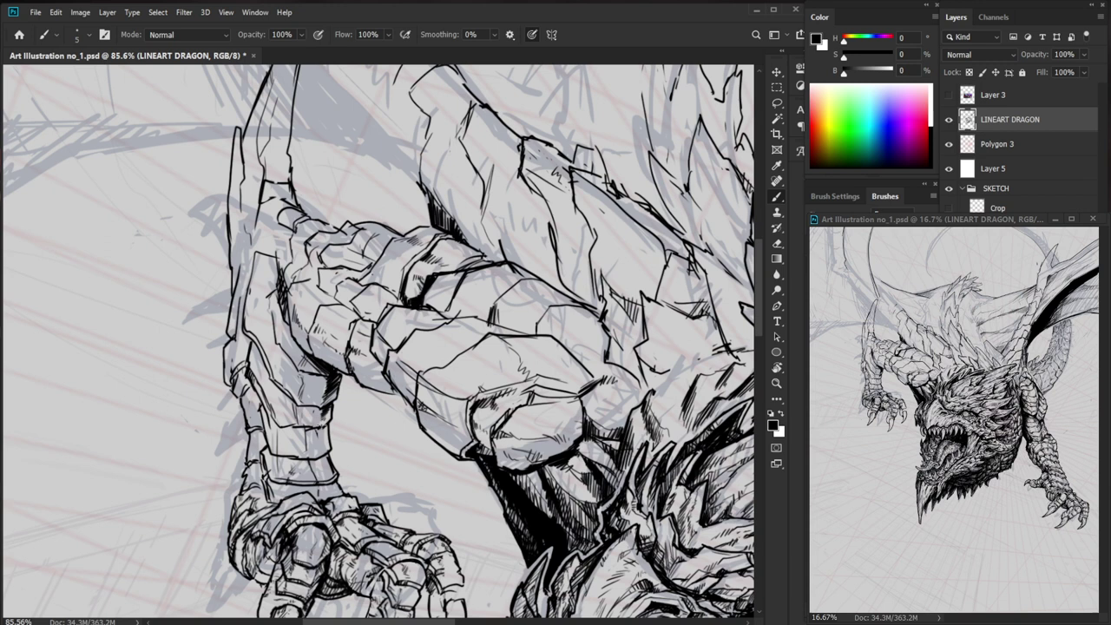
- Add short hatching strokes to the banded plates just above the far foreleg's wrist
{"action": "key", "text": "z"}
{"action": "left_click_drag", "start_coordinate": [388, 412], "coordinate": [321, 417]}
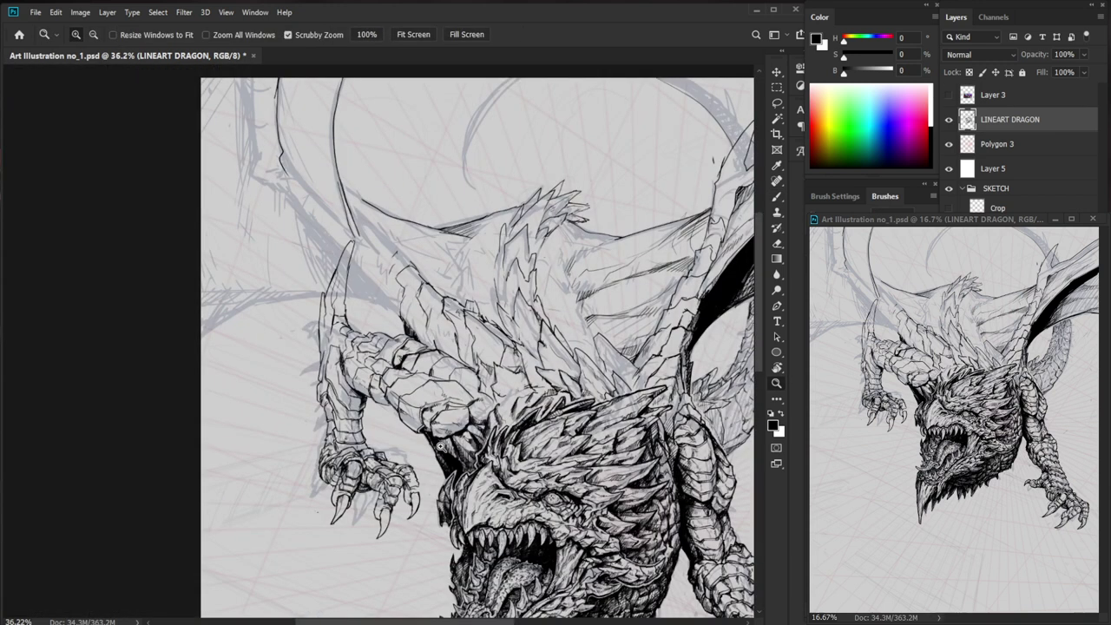
{"action": "left_click_drag", "start_coordinate": [382, 439], "coordinate": [412, 440]}
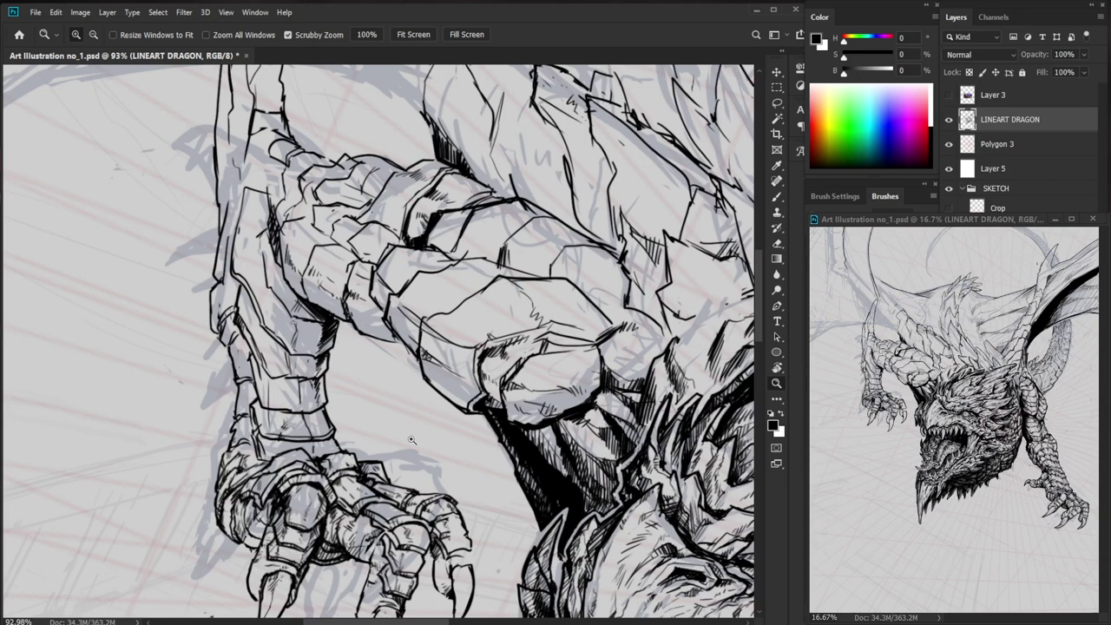
{"action": "left_click", "coordinate": [411, 440]}
{"action": "key", "text": "e"}
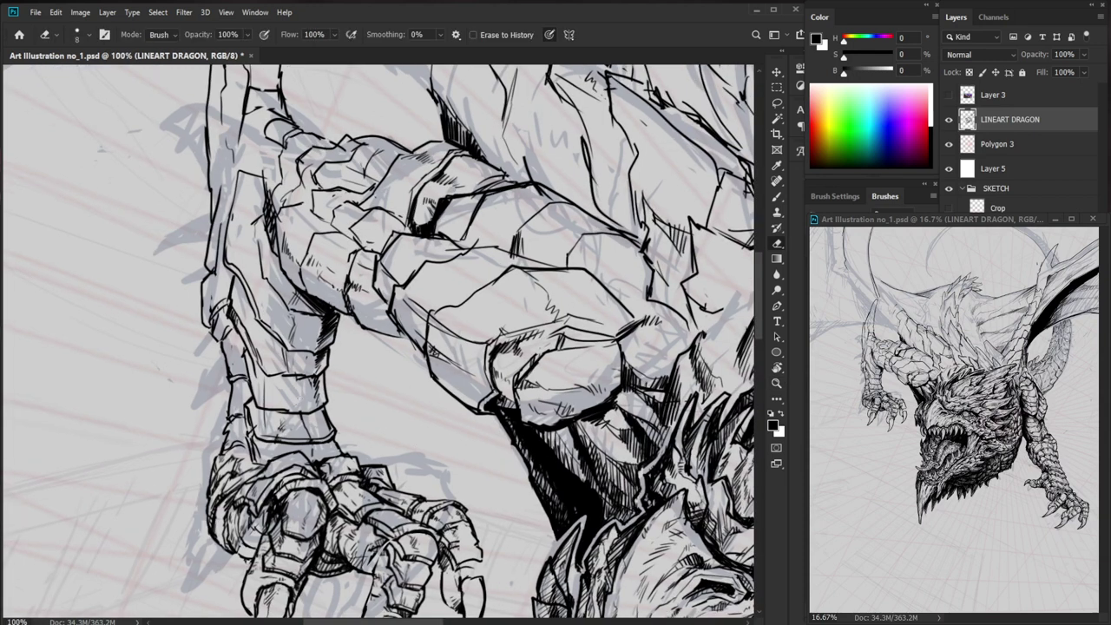
{"action": "key", "text": "b"}
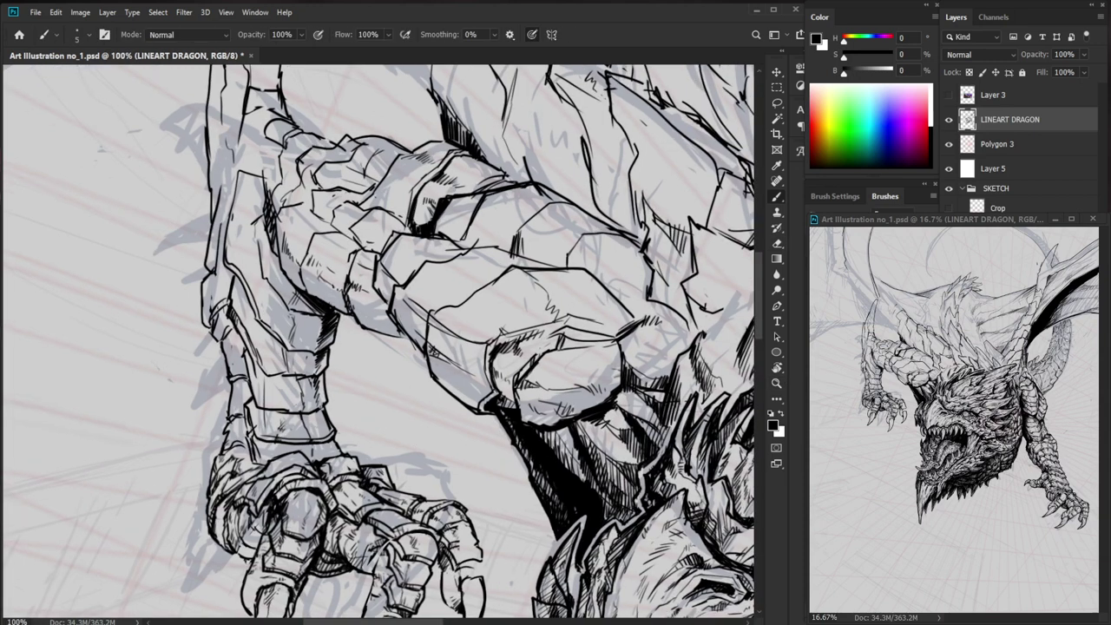
{"action": "key", "text": "e"}
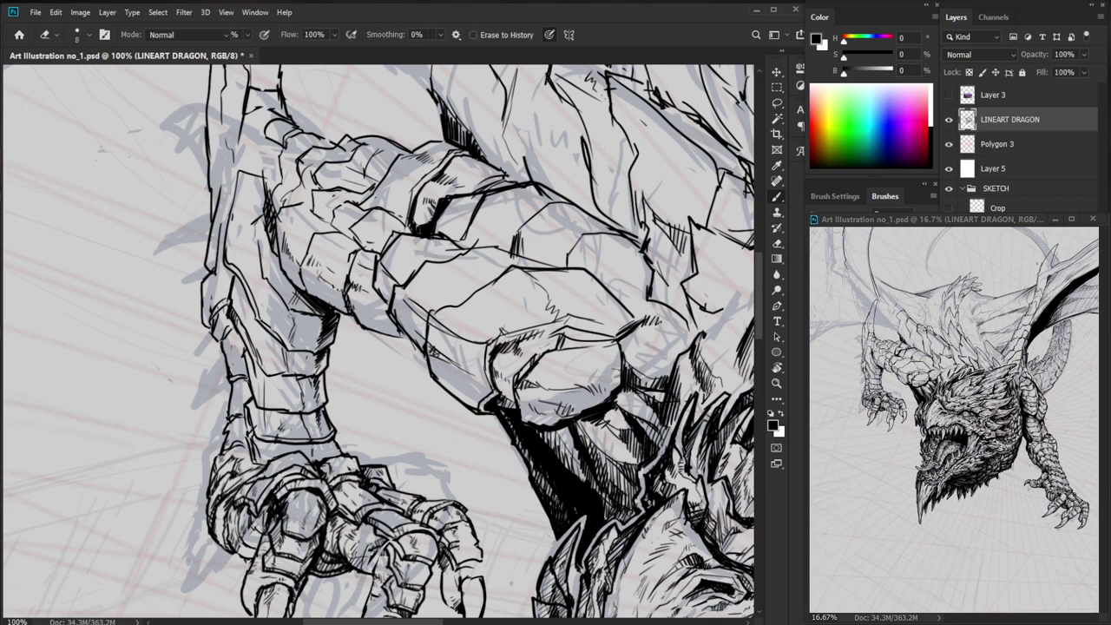
{"action": "key", "text": "b"}
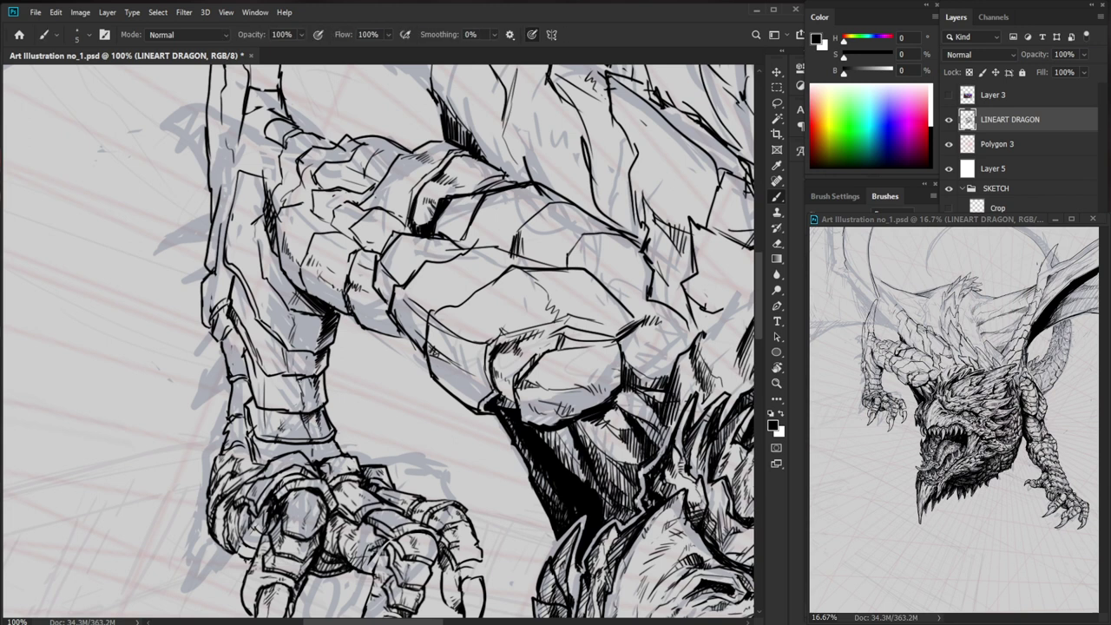
{"action": "left_click_drag", "start_coordinate": [297, 351], "coordinate": [287, 365]}
{"action": "left_click_drag", "start_coordinate": [306, 380], "coordinate": [300, 400]}
- Examine the line art of the whole figure, the near foreleg, the head and the far foreleg's claws
{"action": "key", "text": "ctrl+space"}
{"action": "left_click_drag", "start_coordinate": [207, 271], "coordinate": [130, 271]}
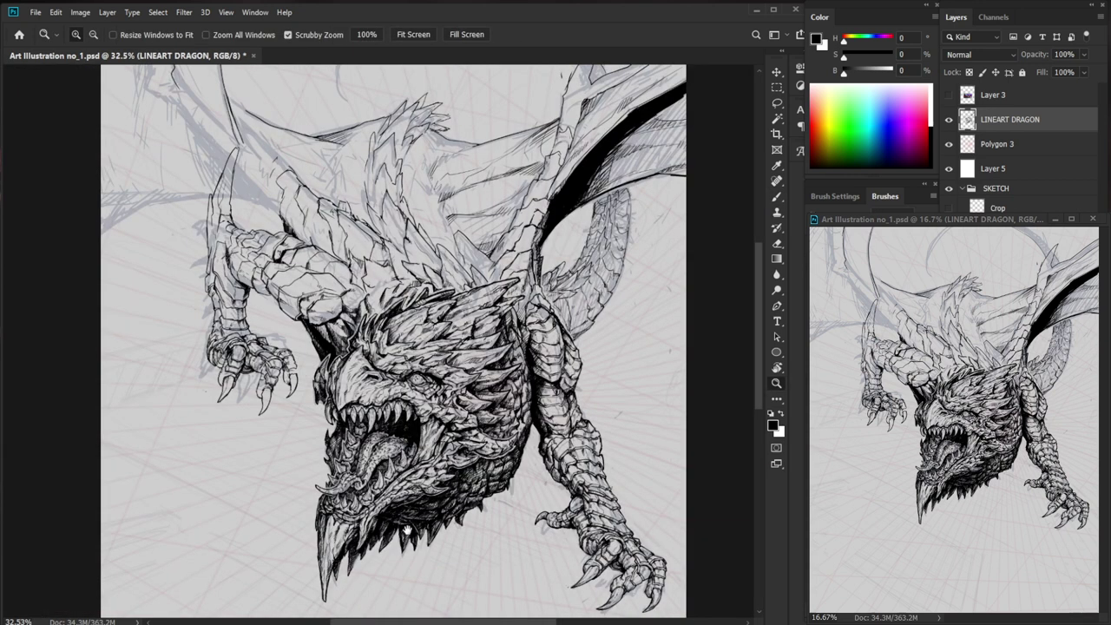
{"action": "left_click_drag", "start_coordinate": [575, 431], "coordinate": [651, 431]}
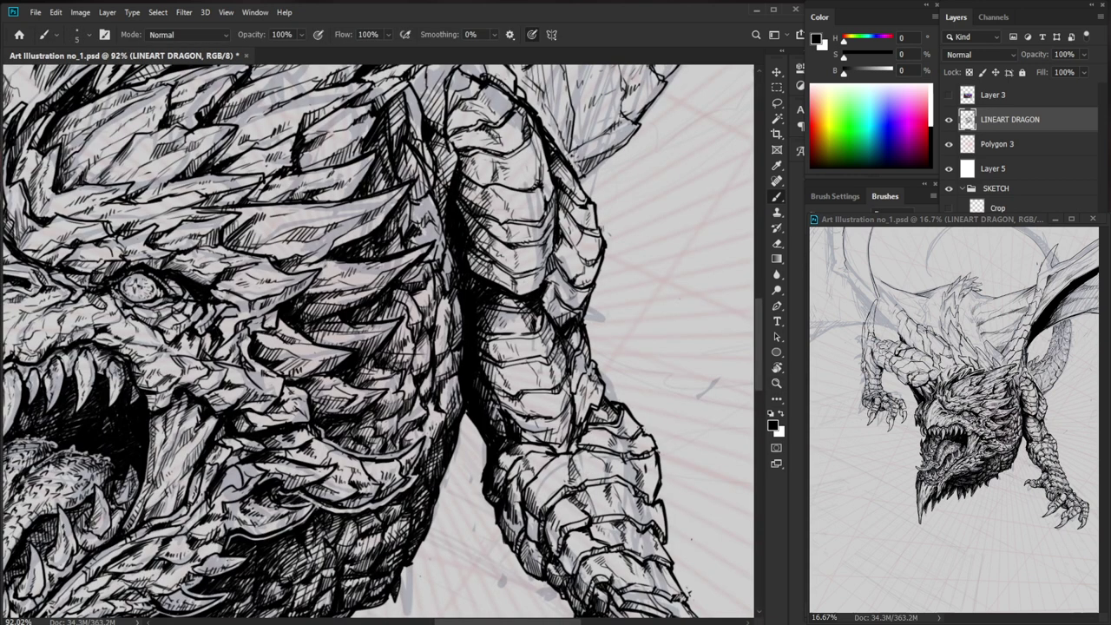
{"action": "key", "text": "z"}
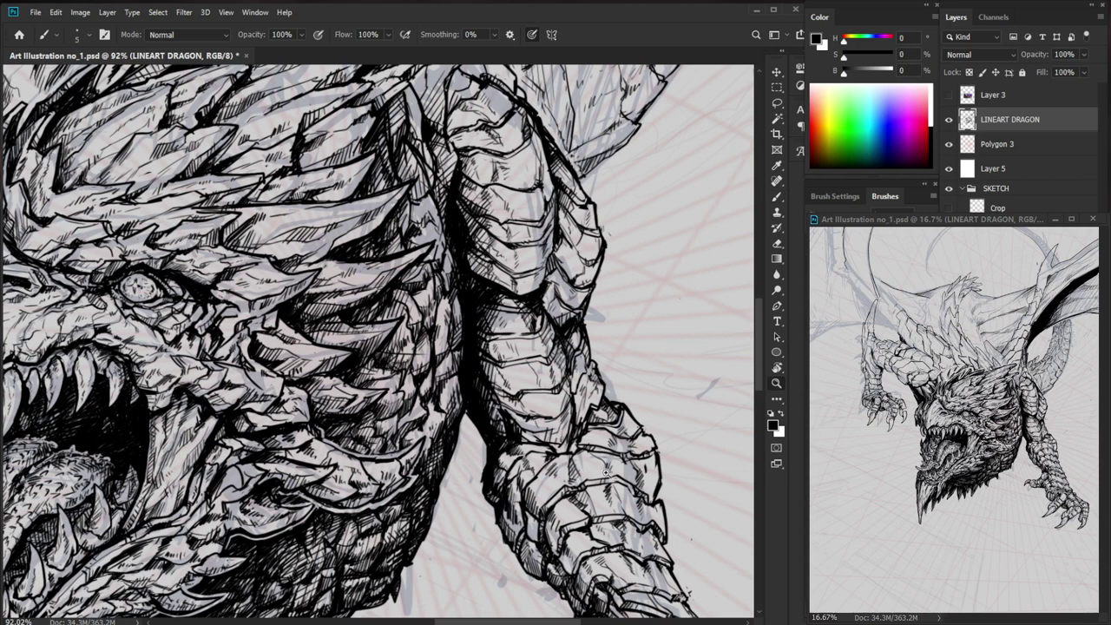
{"action": "left_click_drag", "start_coordinate": [606, 472], "coordinate": [432, 302]}
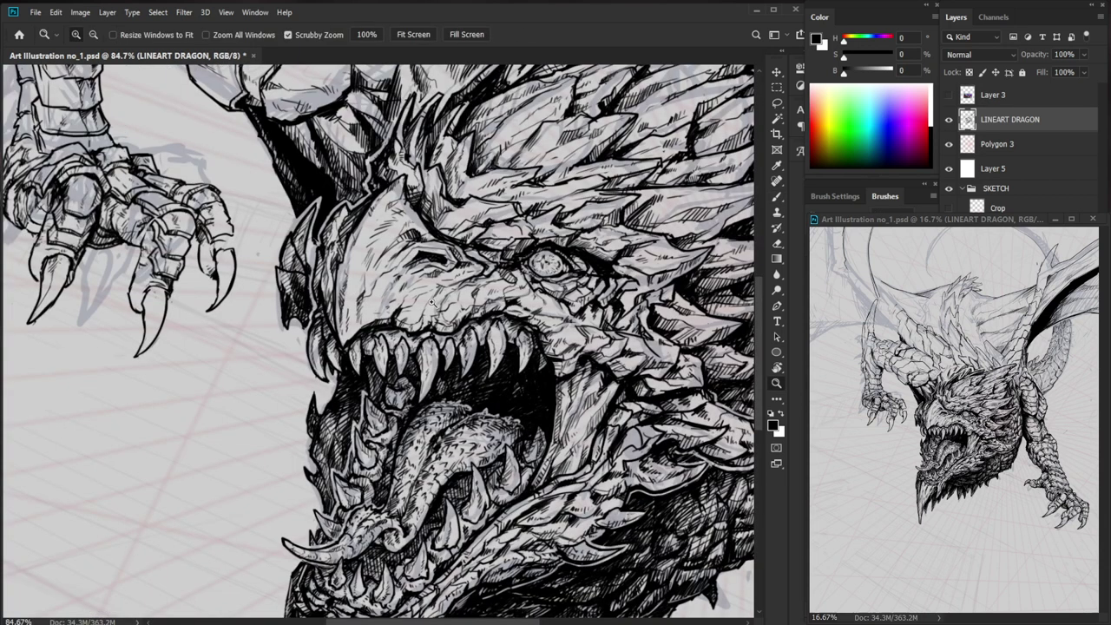
{"action": "key", "text": "b"}
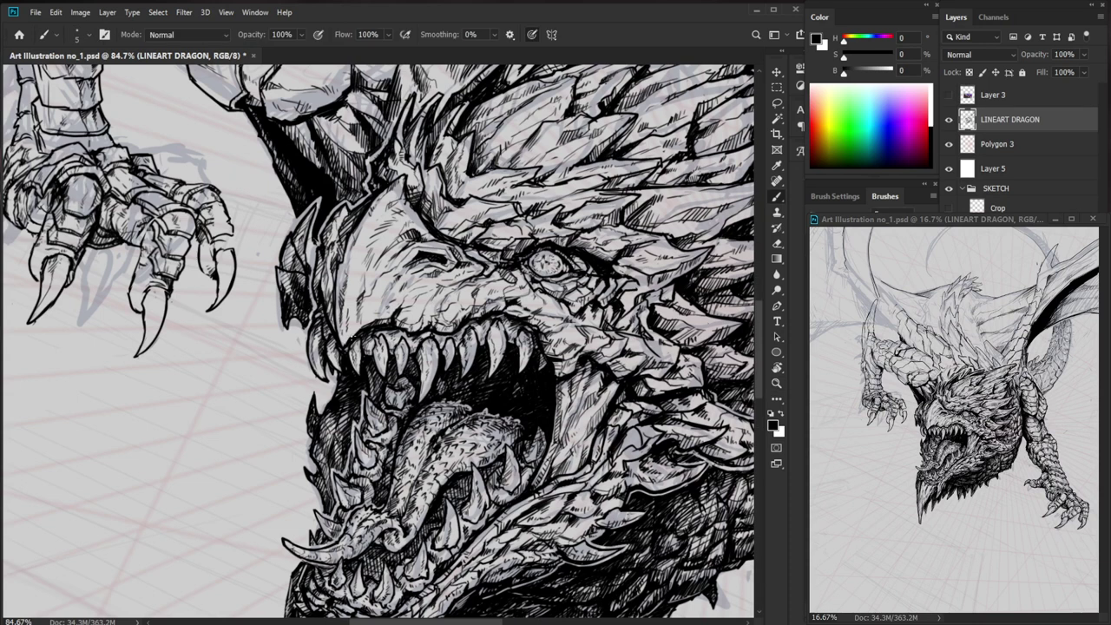
{"action": "key", "text": "e"}
{"action": "scroll", "coordinate": [382, 339], "scroll_direction": "up", "scroll_amount": 1}
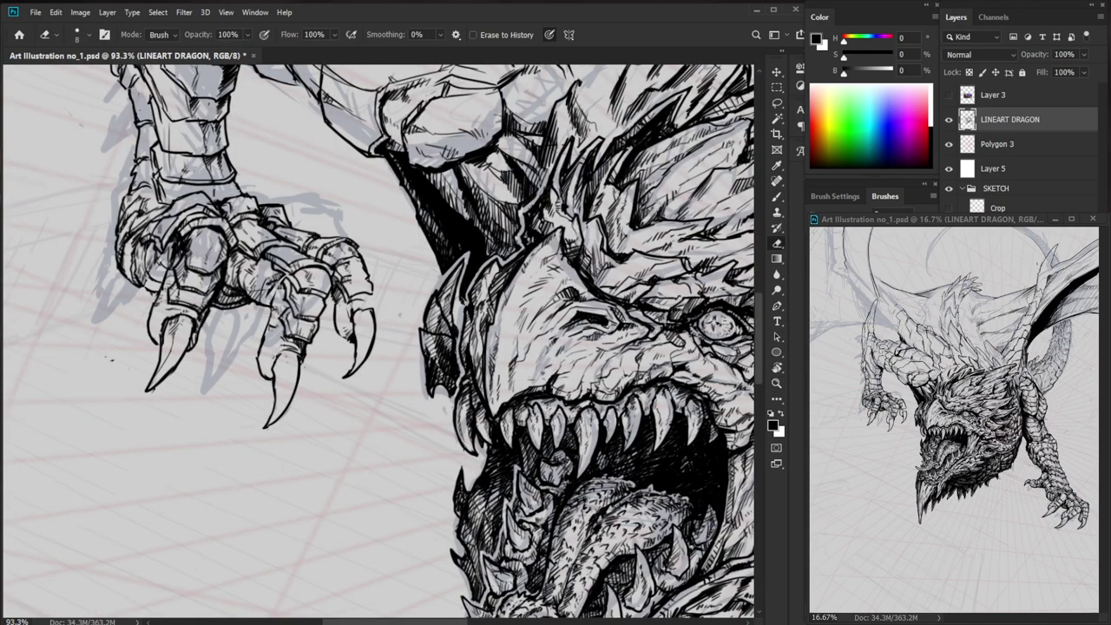
- Hatch the inside of the far forefoot's middle claw with fine ink strokes and sharpen its tip
{"action": "key", "text": "b"}
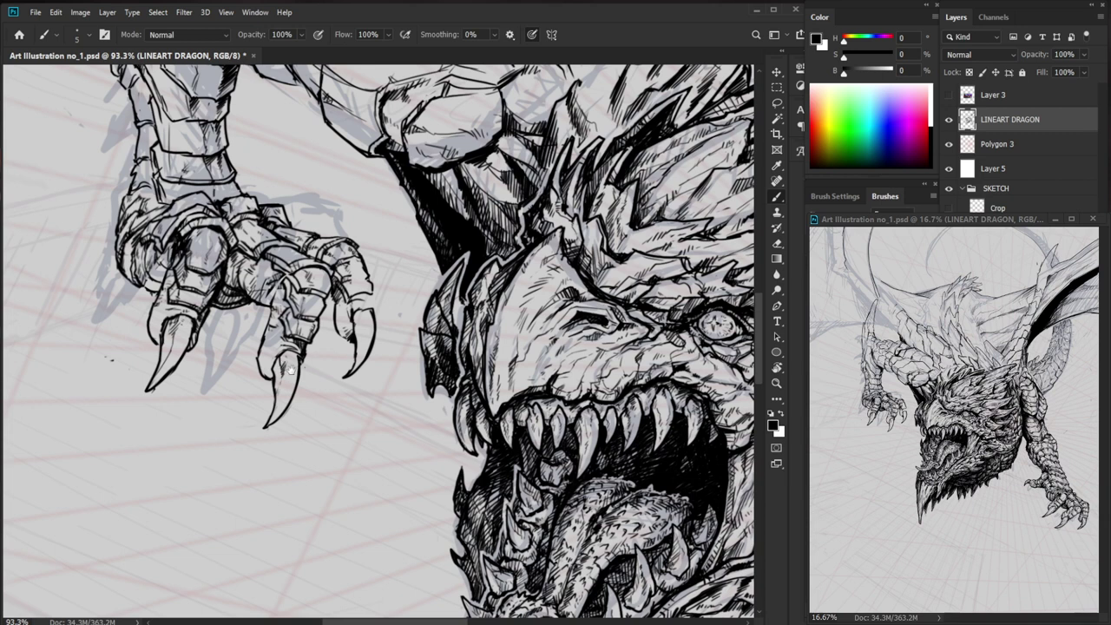
{"action": "scroll", "coordinate": [290, 370], "scroll_direction": "up", "scroll_amount": 2}
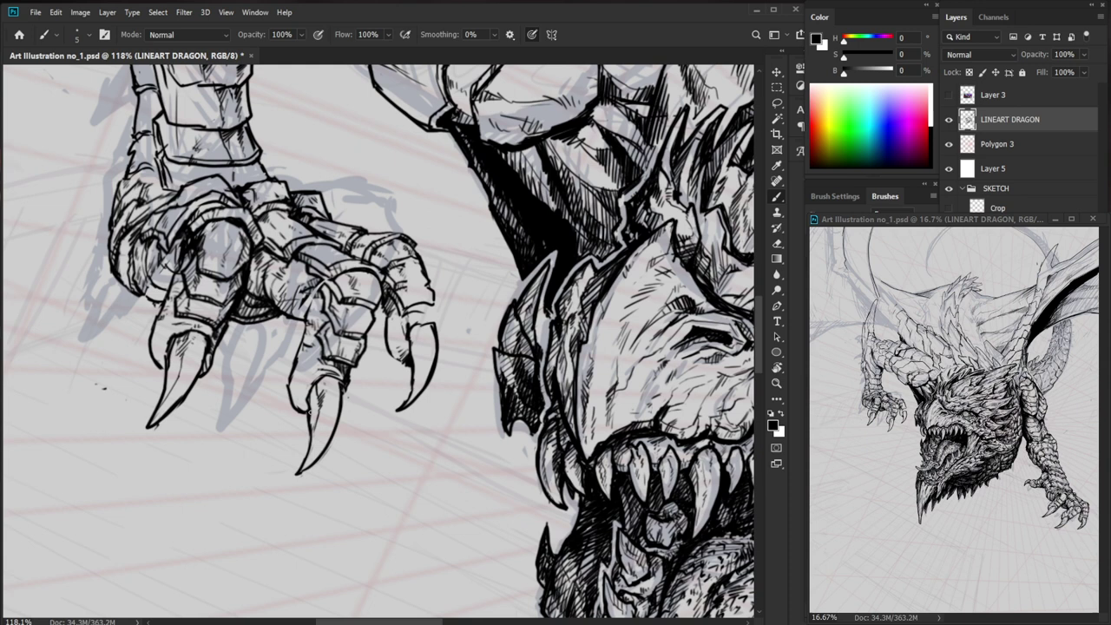
{"action": "left_click_drag", "start_coordinate": [308, 459], "coordinate": [352, 493]}
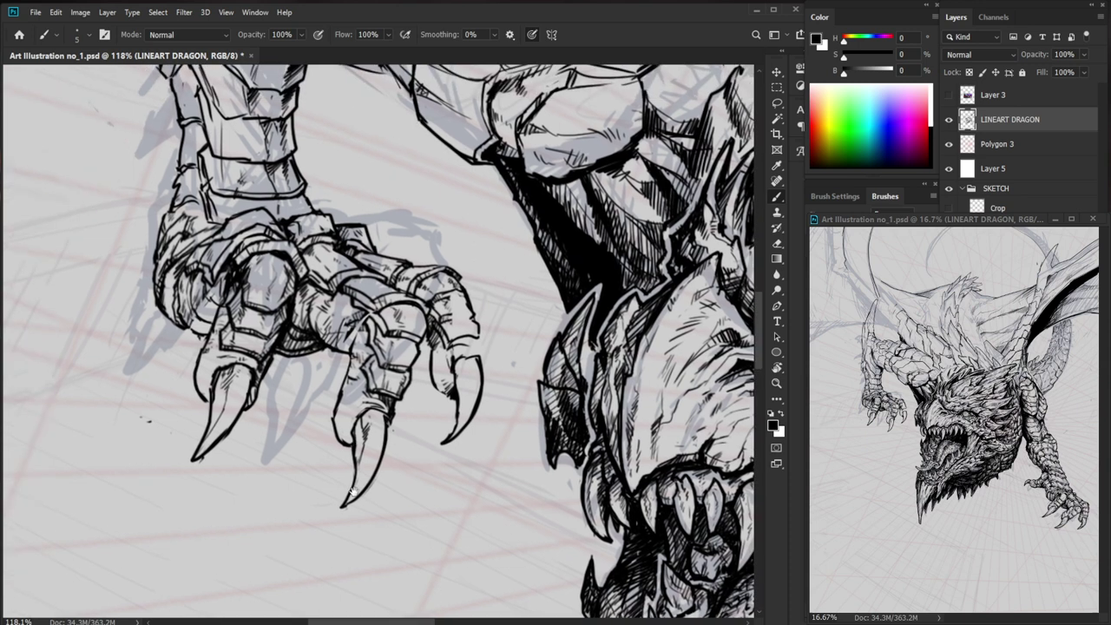
{"action": "scroll", "coordinate": [353, 492], "scroll_direction": "up", "scroll_amount": 1}
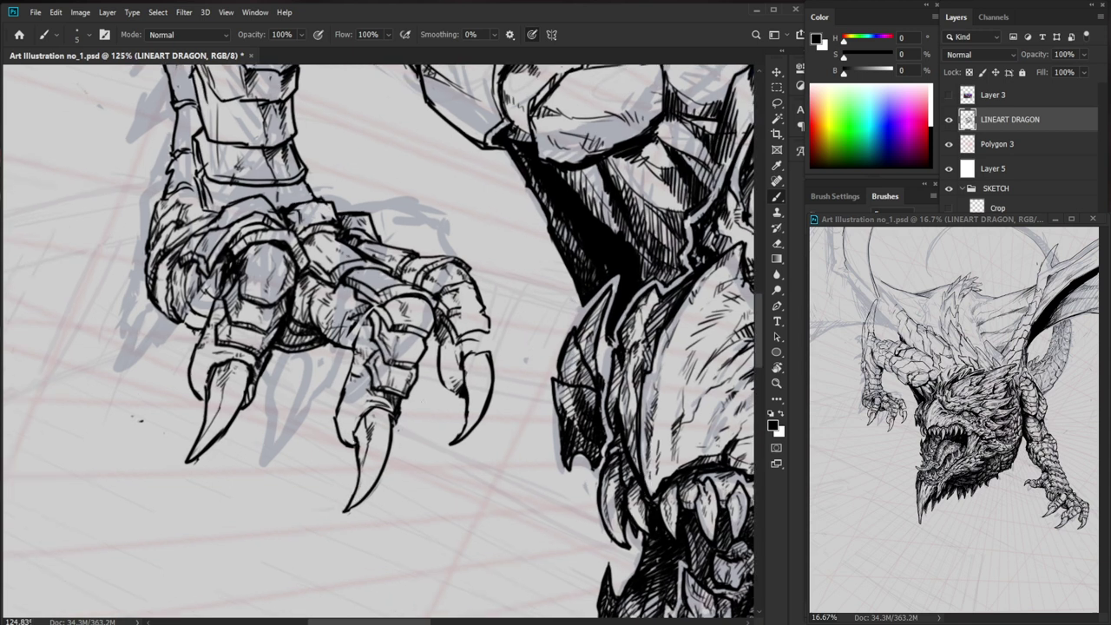
{"action": "left_click_drag", "start_coordinate": [383, 423], "coordinate": [373, 464]}
{"action": "key", "text": "e"}
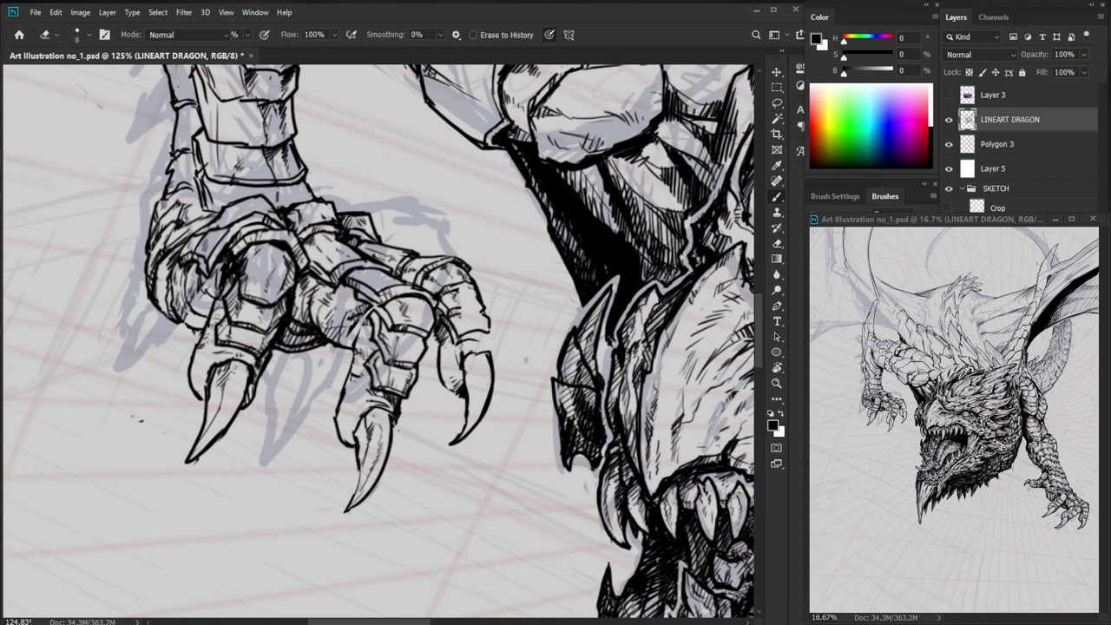
{"action": "key", "text": "b"}
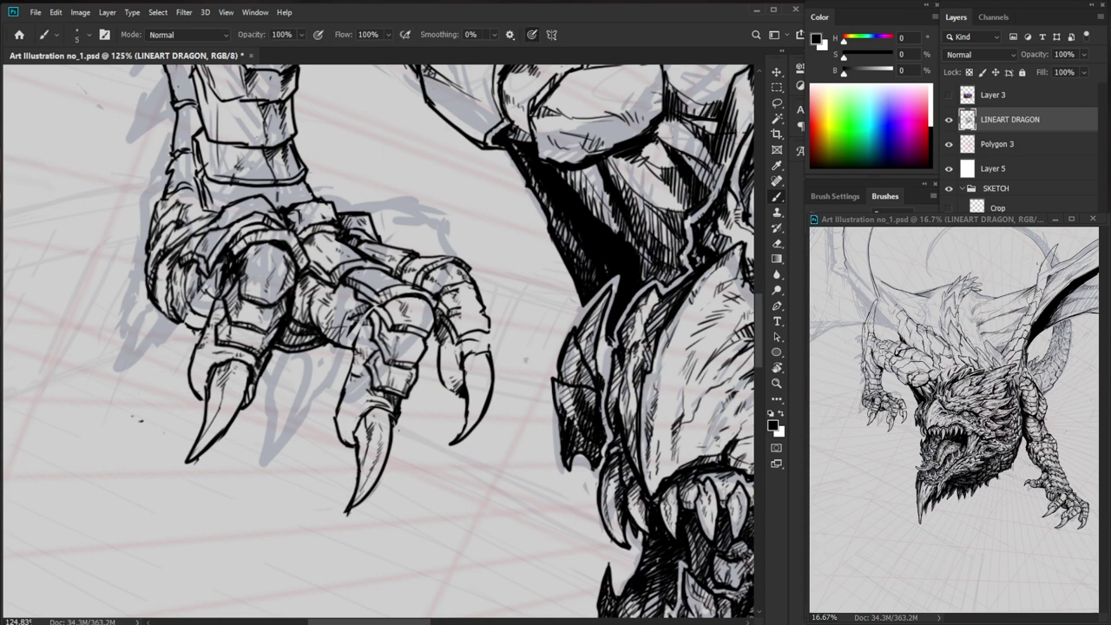
- Ink small bumps and short texture strokes along the outer contour of the far forefoot's outermost toe, nearest the snout
{"action": "left_click_drag", "start_coordinate": [457, 307], "coordinate": [487, 310]}
{"action": "key", "text": "e"}
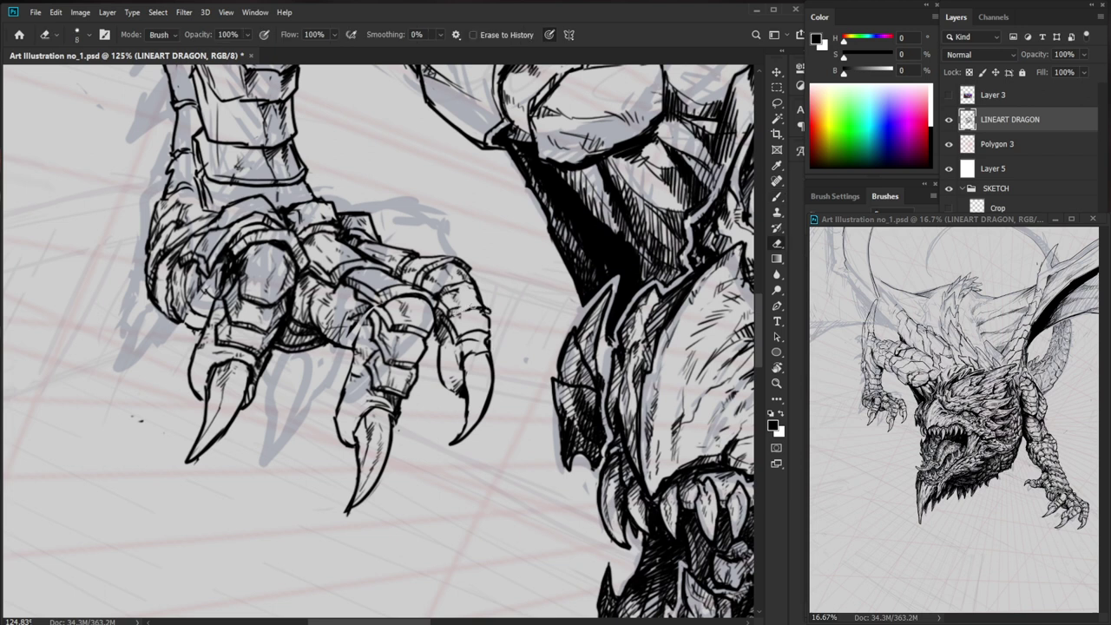
{"action": "key", "text": "b"}
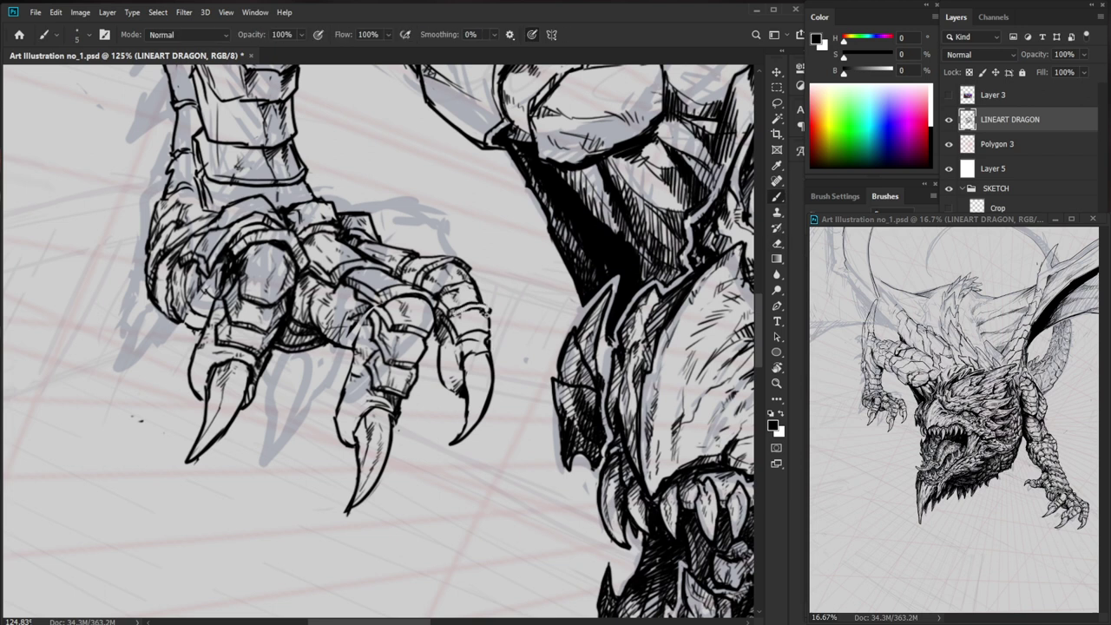
{"action": "key", "text": "z"}
{"action": "left_click_drag", "start_coordinate": [536, 319], "coordinate": [452, 321]}
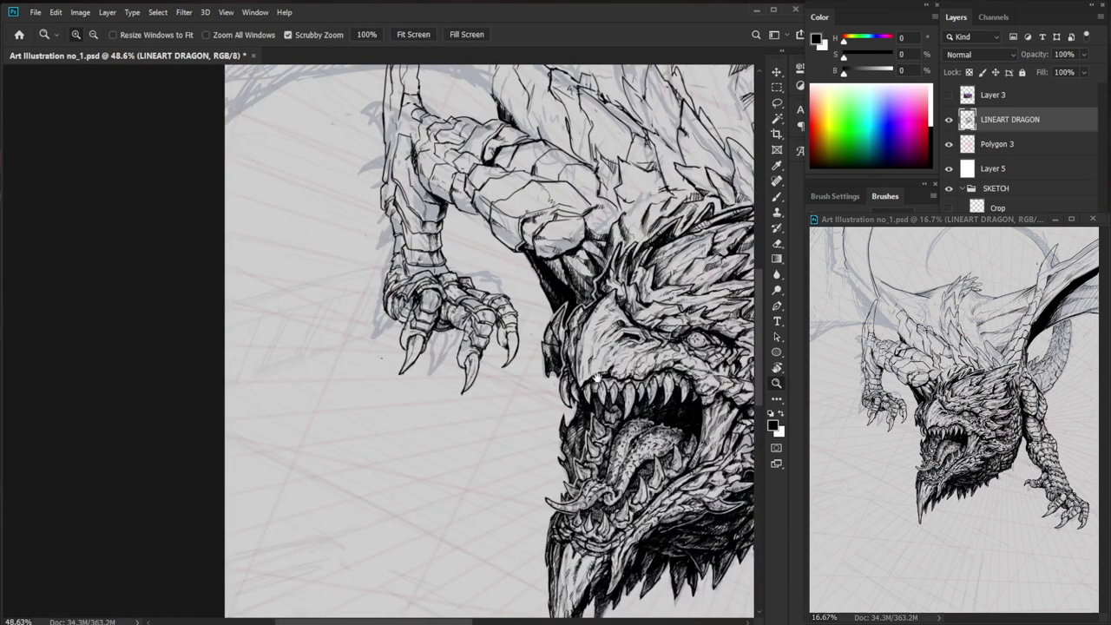
{"action": "left_click_drag", "start_coordinate": [597, 378], "coordinate": [434, 383]}
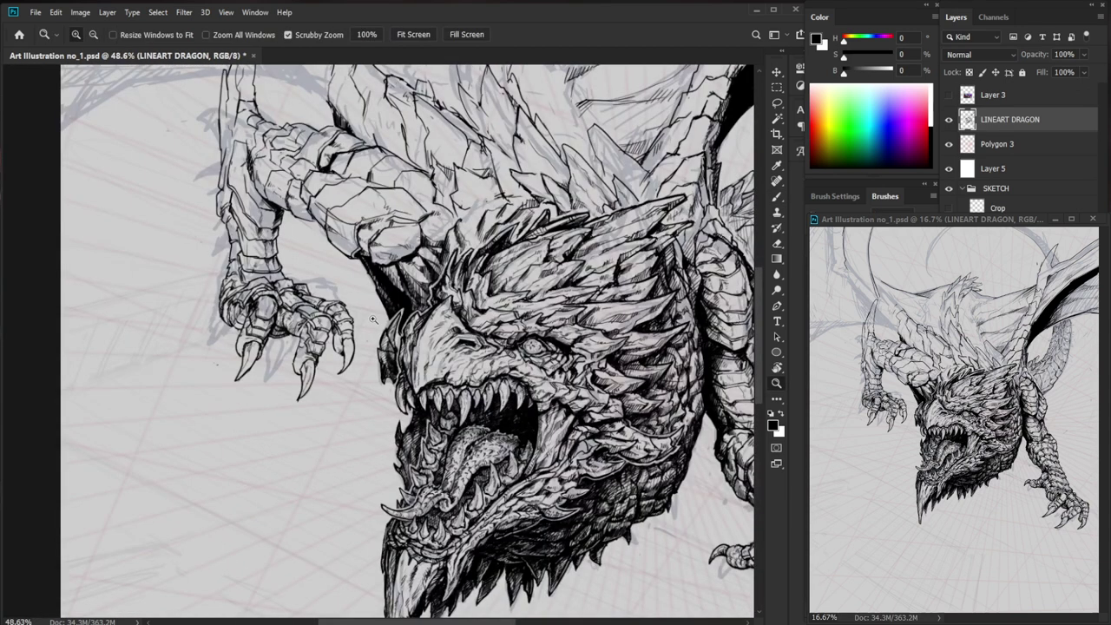
{"action": "left_click_drag", "start_coordinate": [350, 312], "coordinate": [466, 314]}
{"action": "key", "text": "b"}
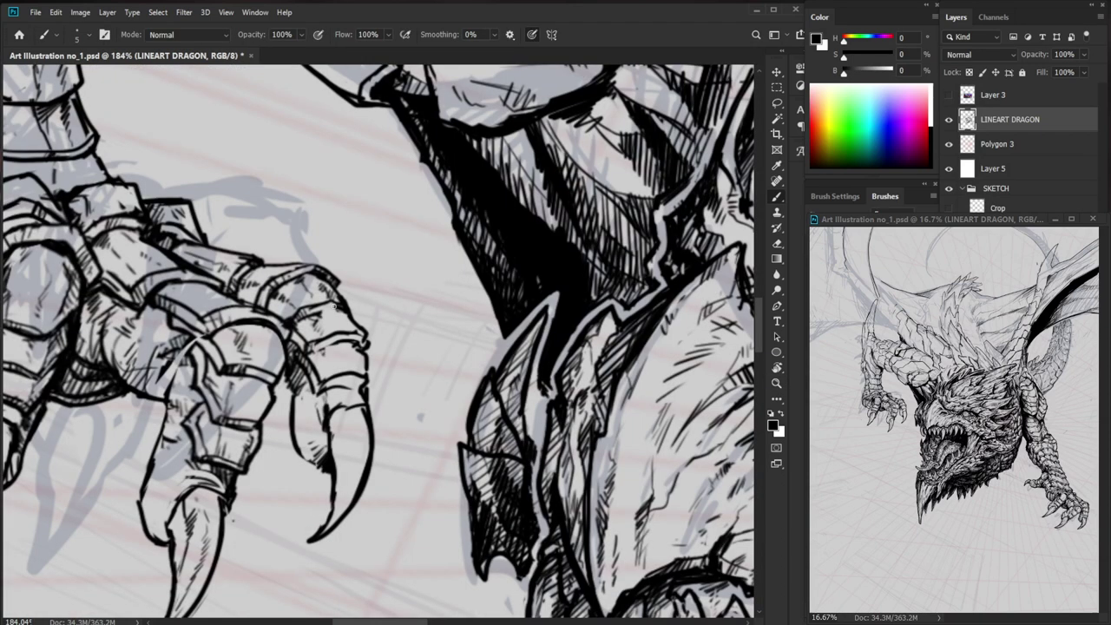
{"action": "scroll", "coordinate": [420, 417], "scroll_direction": "down", "scroll_amount": 3}
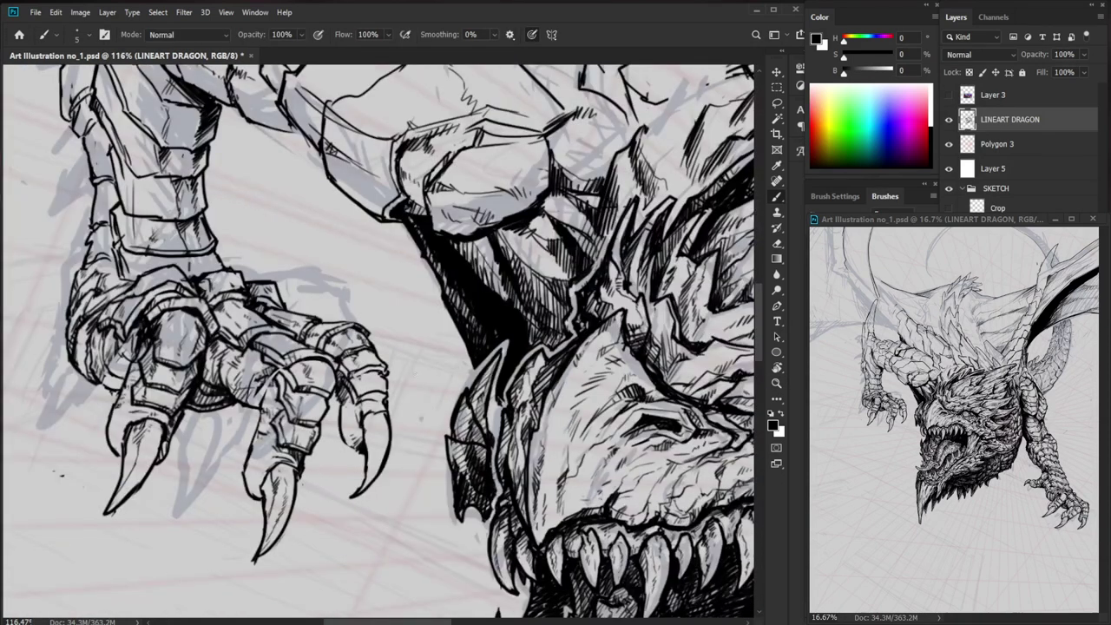
{"action": "scroll", "coordinate": [360, 325], "scroll_direction": "up", "scroll_amount": 3}
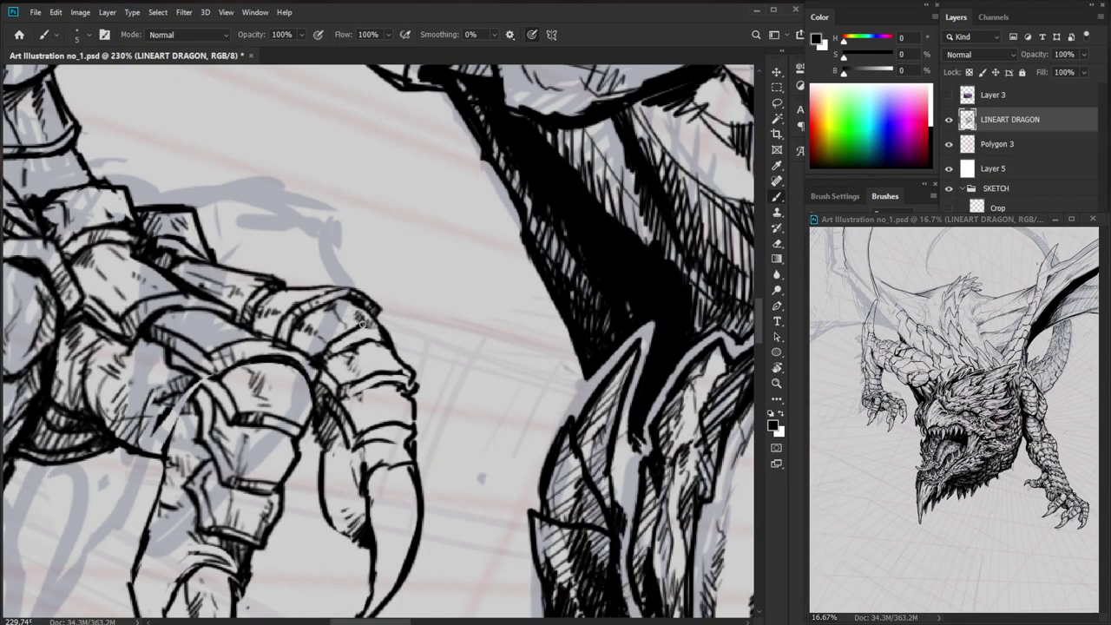
{"action": "left_click_drag", "start_coordinate": [362, 323], "coordinate": [403, 350]}
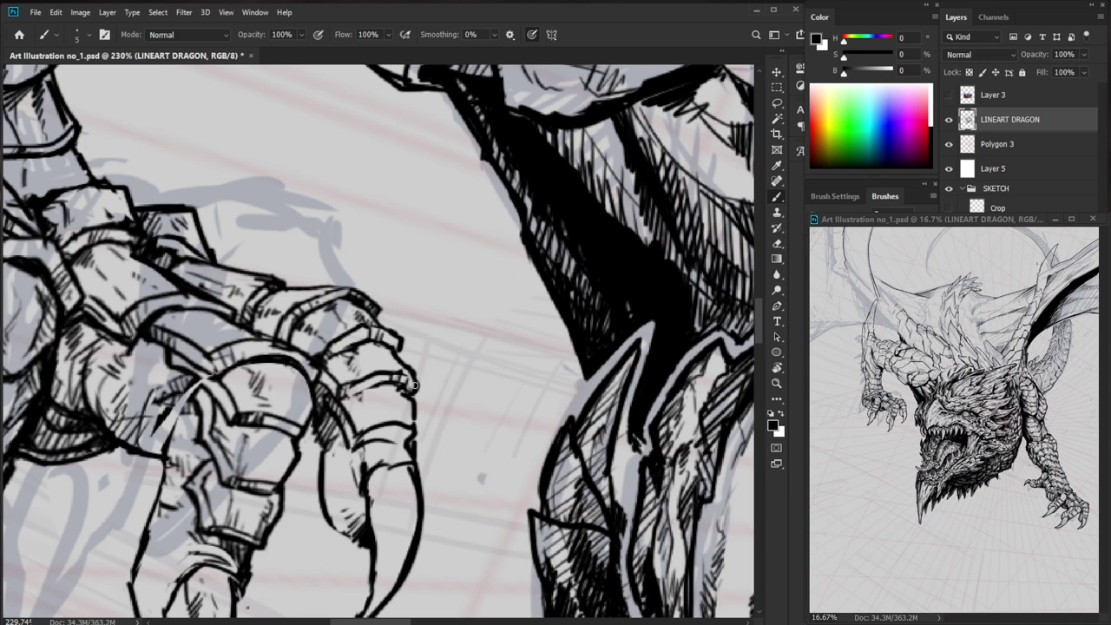
- Hatch the shadowed inner side of the outermost toe where it meets the base of its claw
{"action": "mouse_move", "coordinate": [323, 455]}
{"action": "left_mouse_down"}
{"action": "mouse_move", "coordinate": [330, 494]}
{"action": "mouse_move", "coordinate": [337, 521]}
{"action": "left_mouse_up"}
{"action": "left_click_drag", "start_coordinate": [345, 502], "coordinate": [341, 514]}
{"action": "key", "text": "z"}
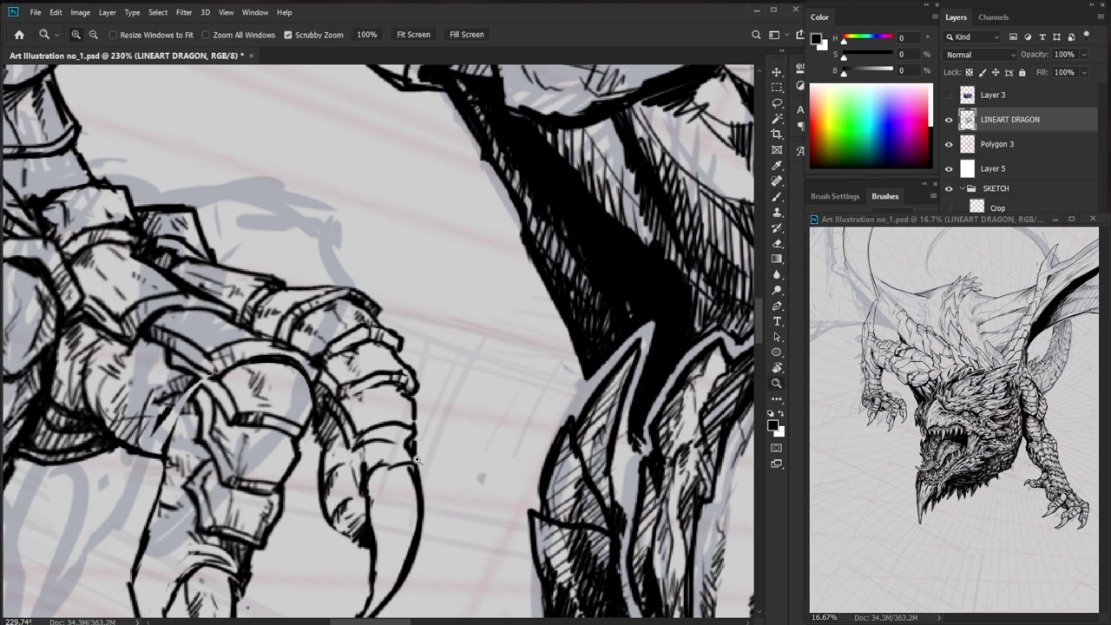
{"action": "left_click_drag", "start_coordinate": [443, 437], "coordinate": [373, 436]}
{"action": "left_click_drag", "start_coordinate": [447, 466], "coordinate": [499, 465]}
{"action": "key", "text": "e"}
{"action": "key", "text": "b"}
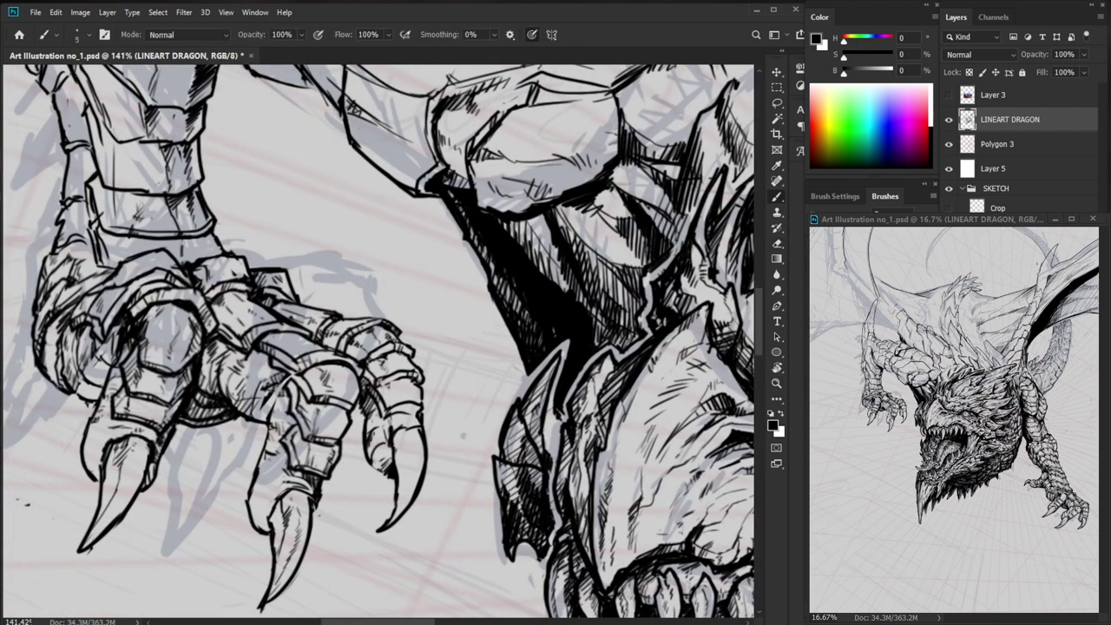
- Add short shading strokes along the inner edge of the far forefoot's outermost toe, beside its claw
{"action": "left_click_drag", "start_coordinate": [375, 446], "coordinate": [381, 467]}
{"action": "left_click_drag", "start_coordinate": [372, 406], "coordinate": [365, 418]}
{"action": "key", "text": "e"}
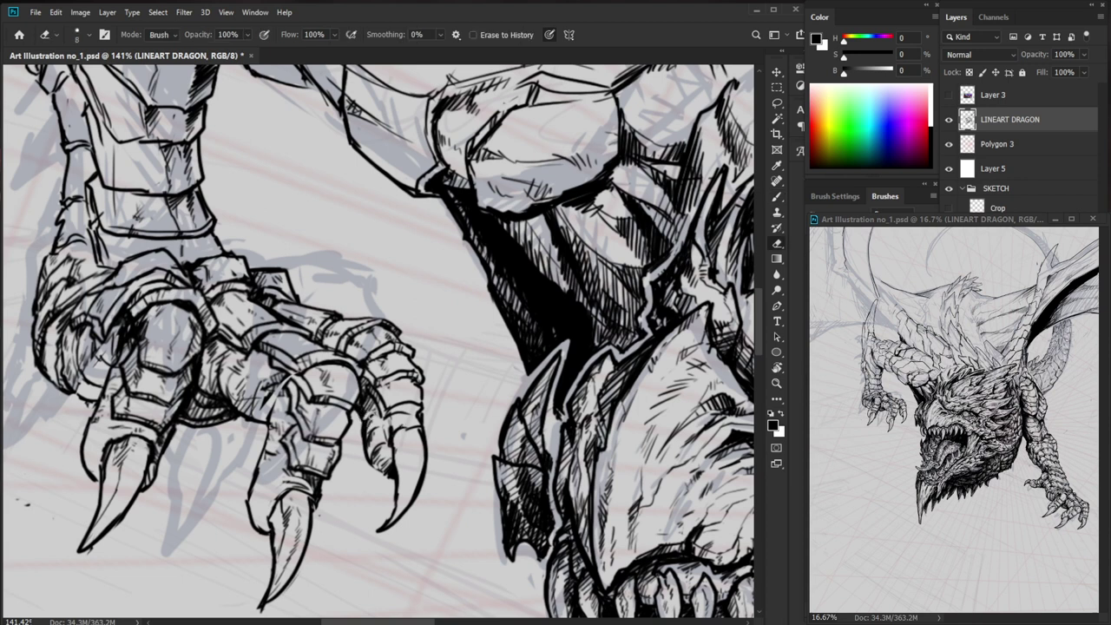
{"action": "key", "text": "b"}
{"action": "scroll", "coordinate": [405, 344], "scroll_direction": "down", "scroll_amount": 3}
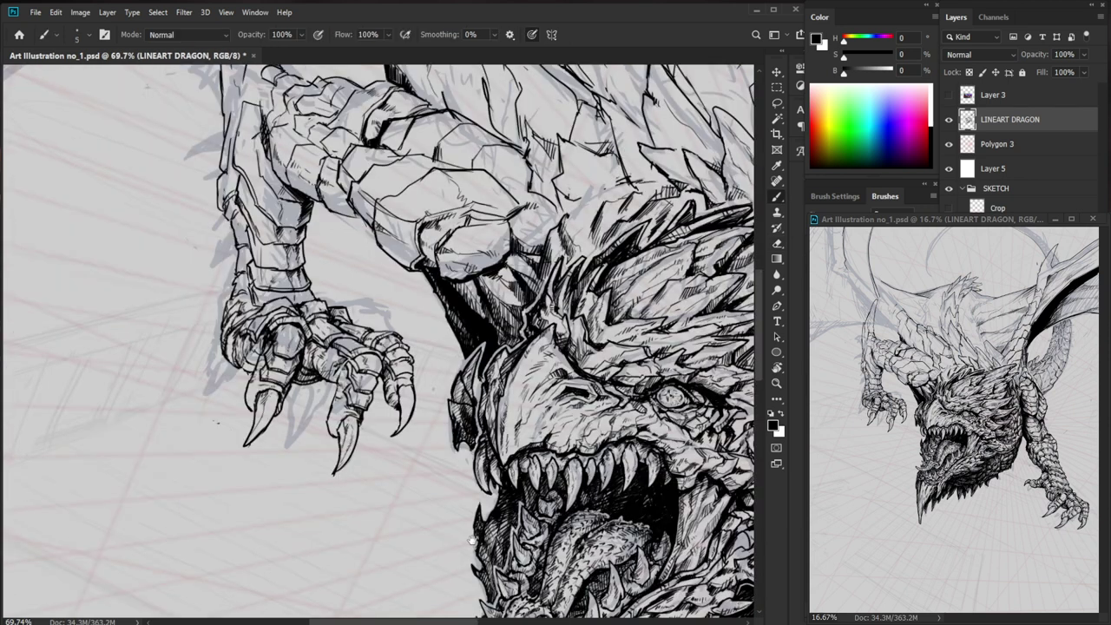
- Hatch the inner parts of the outermost toe's plates and tidy the strokes with the eraser
{"action": "scroll", "coordinate": [469, 434], "scroll_direction": "up", "scroll_amount": 5}
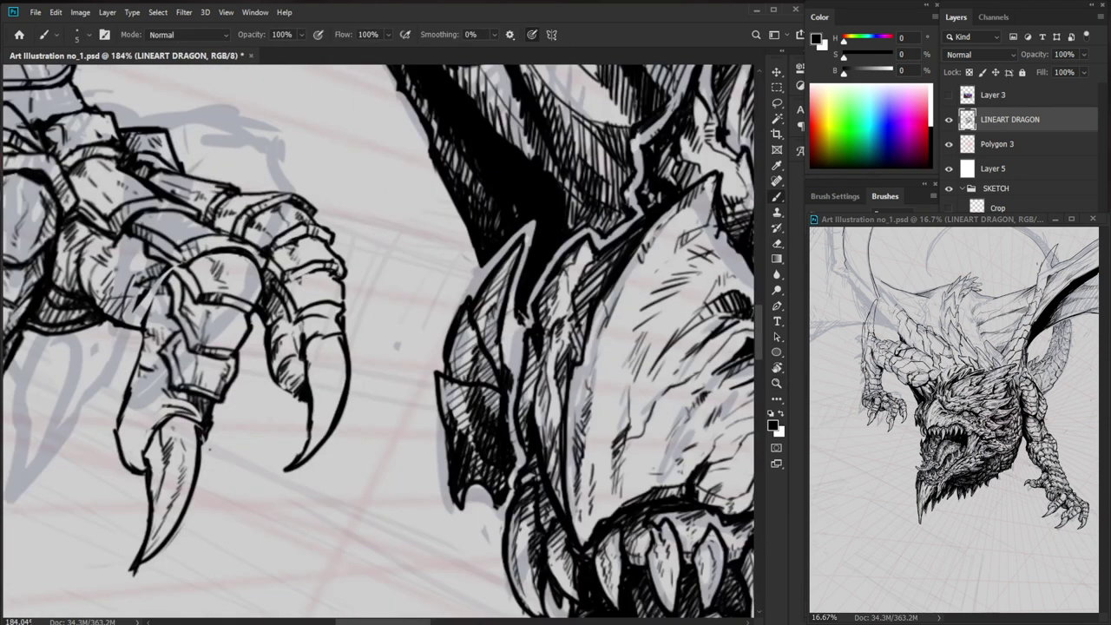
{"action": "left_click_drag", "start_coordinate": [300, 278], "coordinate": [314, 300]}
{"action": "mouse_move", "coordinate": [283, 246]}
{"action": "left_mouse_down"}
{"action": "mouse_move", "coordinate": [293, 252]}
{"action": "mouse_move", "coordinate": [268, 257]}
{"action": "mouse_move", "coordinate": [250, 243]}
{"action": "mouse_move", "coordinate": [328, 335]}
{"action": "mouse_move", "coordinate": [292, 310]}
{"action": "left_mouse_up"}
{"action": "key", "text": "e"}
{"action": "key", "text": "b"}
{"action": "key", "text": "e"}
{"action": "key", "text": "b"}
{"action": "left_click_drag", "start_coordinate": [300, 323], "coordinate": [293, 312]}
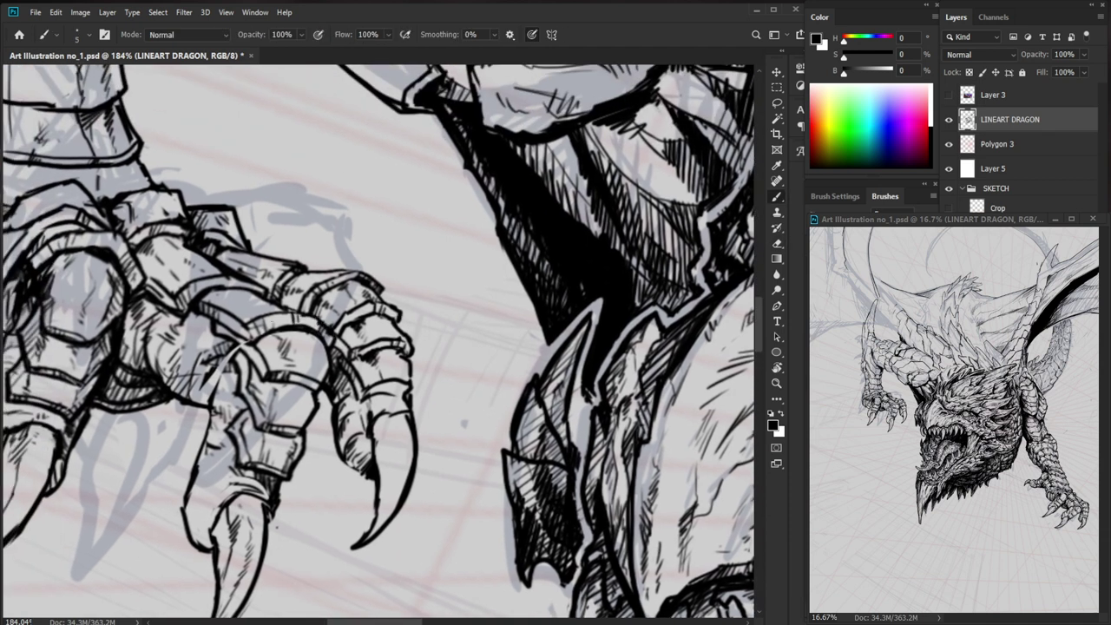
- Add fine hatching to the middle toe's knuckle and clean up the toe's inner contour
{"action": "left_click_drag", "start_coordinate": [375, 305], "coordinate": [438, 340]}
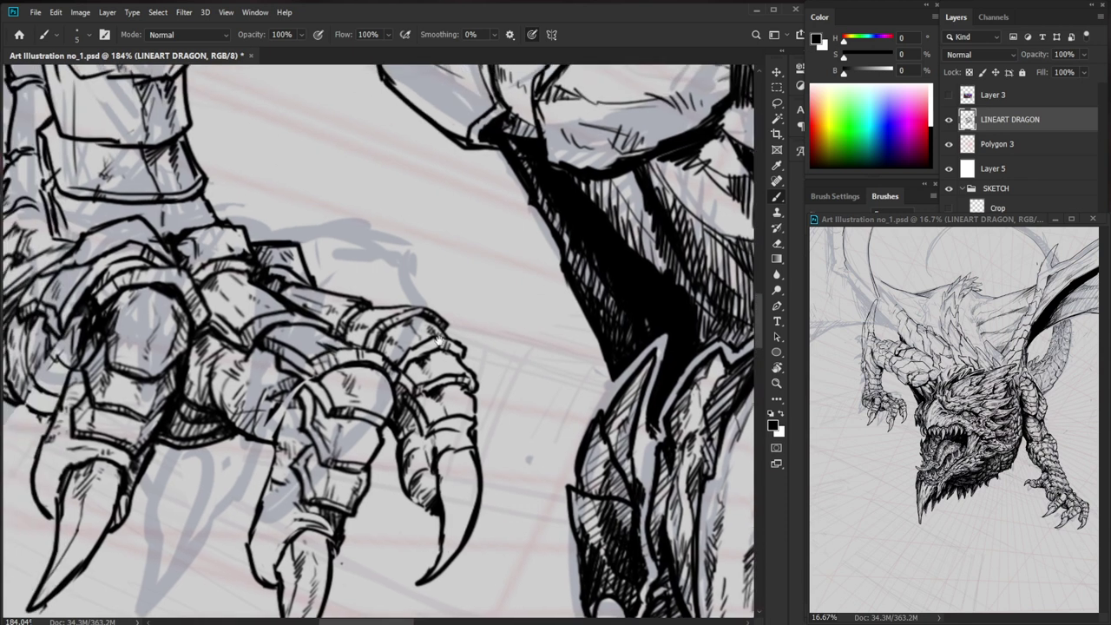
{"action": "mouse_move", "coordinate": [316, 382]}
{"action": "left_mouse_down"}
{"action": "mouse_move", "coordinate": [289, 361]}
{"action": "mouse_move", "coordinate": [332, 369]}
{"action": "left_mouse_up"}
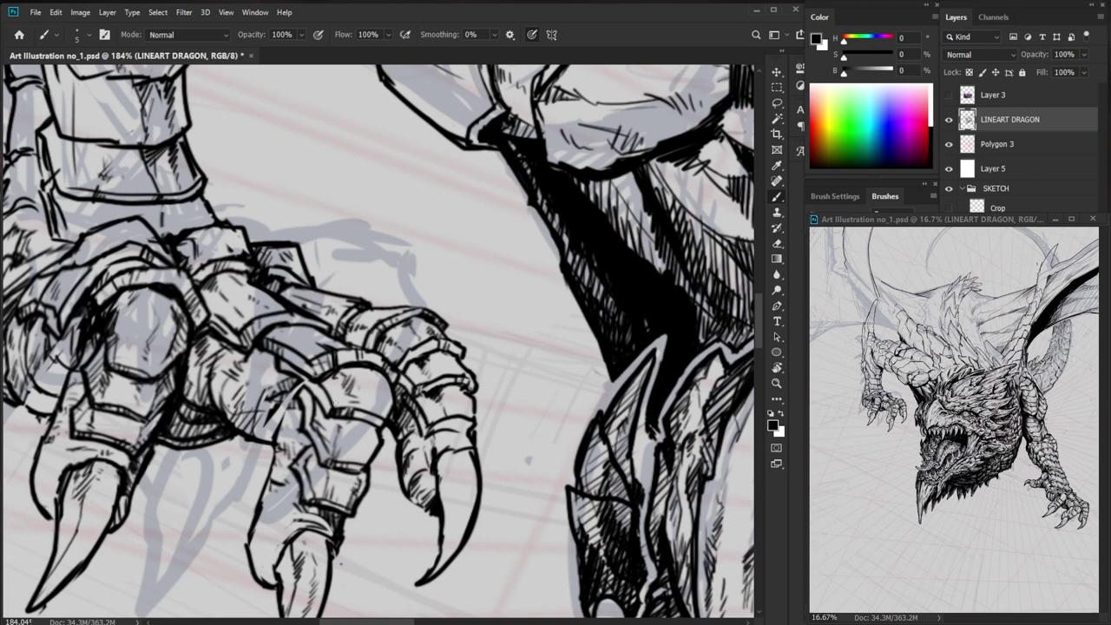
{"action": "key", "text": "e"}
{"action": "scroll", "coordinate": [378, 341], "scroll_direction": "down", "scroll_amount": 2}
{"action": "mouse_move", "coordinate": [368, 411]}
{"action": "left_mouse_down"}
{"action": "mouse_move", "coordinate": [372, 392]}
{"action": "mouse_move", "coordinate": [365, 419]}
{"action": "left_mouse_up"}
{"action": "key", "text": "b"}
{"action": "key", "text": "e"}
{"action": "key", "text": "b"}
{"action": "key", "text": "e"}
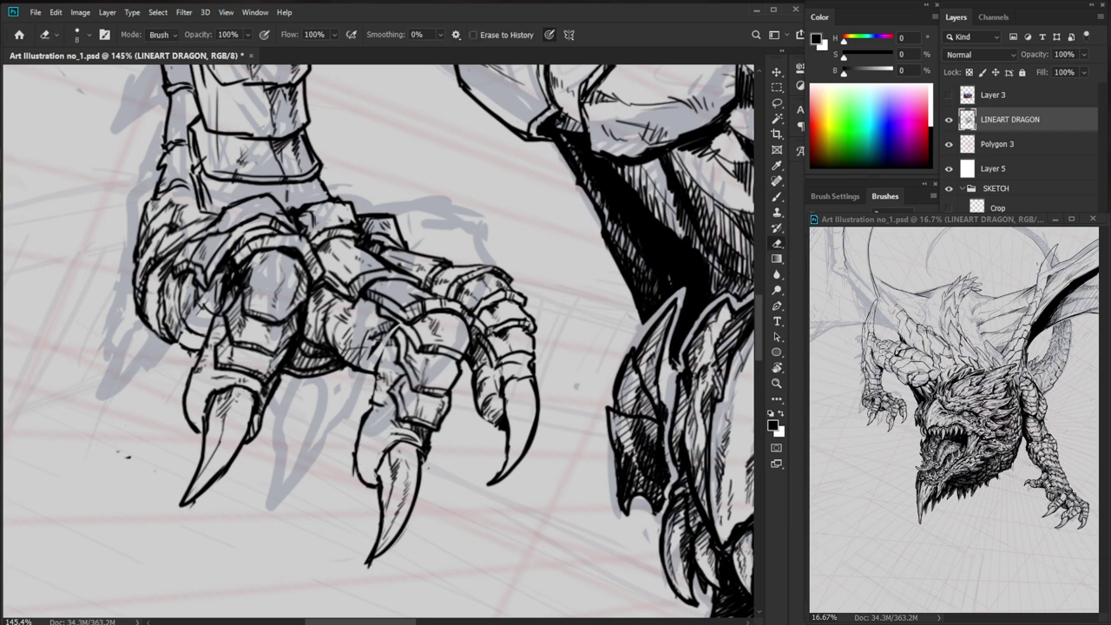
- Ink the outer contour of the toe farthest from the head and shade the skin around its claw
{"action": "key", "text": "b"}
{"action": "key", "text": "e"}
{"action": "key", "text": "b"}
{"action": "left_click_drag", "start_coordinate": [200, 418], "coordinate": [193, 428]}
{"action": "left_click_drag", "start_coordinate": [201, 424], "coordinate": [196, 438]}
{"action": "left_click_drag", "start_coordinate": [196, 381], "coordinate": [191, 392]}
{"action": "mouse_move", "coordinate": [214, 370]}
{"action": "left_mouse_down"}
{"action": "mouse_move", "coordinate": [220, 420]}
{"action": "mouse_move", "coordinate": [224, 407]}
{"action": "left_mouse_up"}
{"action": "key", "text": "e"}
{"action": "key", "text": "b"}
- Ink the fold of skin above the claw of the toe farthest from the head
{"action": "key", "text": "z"}
{"action": "mouse_move", "coordinate": [389, 453]}
{"action": "left_mouse_down"}
{"action": "mouse_move", "coordinate": [334, 454]}
{"action": "mouse_move", "coordinate": [362, 453]}
{"action": "left_mouse_up"}
{"action": "key", "text": "b"}
{"action": "left_click_drag", "start_coordinate": [271, 395], "coordinate": [247, 398]}
{"action": "left_click_drag", "start_coordinate": [251, 393], "coordinate": [240, 403]}
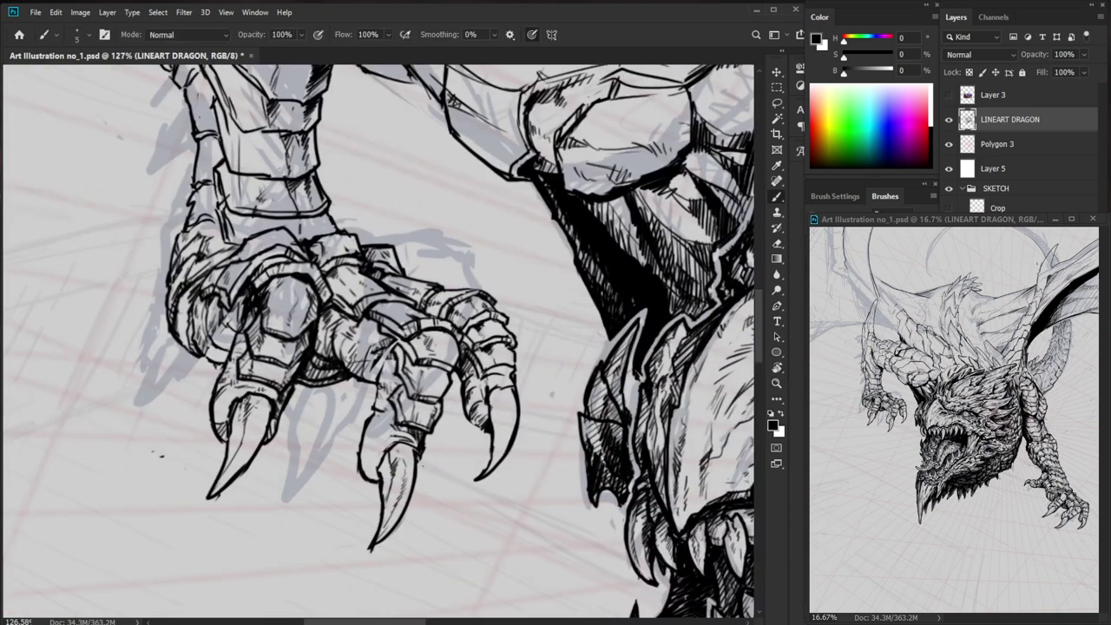
{"action": "key", "text": "z"}
{"action": "left_click_drag", "start_coordinate": [334, 351], "coordinate": [252, 351]}
{"action": "key", "text": "b"}
{"action": "key", "text": "z"}
{"action": "left_click_drag", "start_coordinate": [378, 354], "coordinate": [469, 355]}
{"action": "key", "text": "b"}
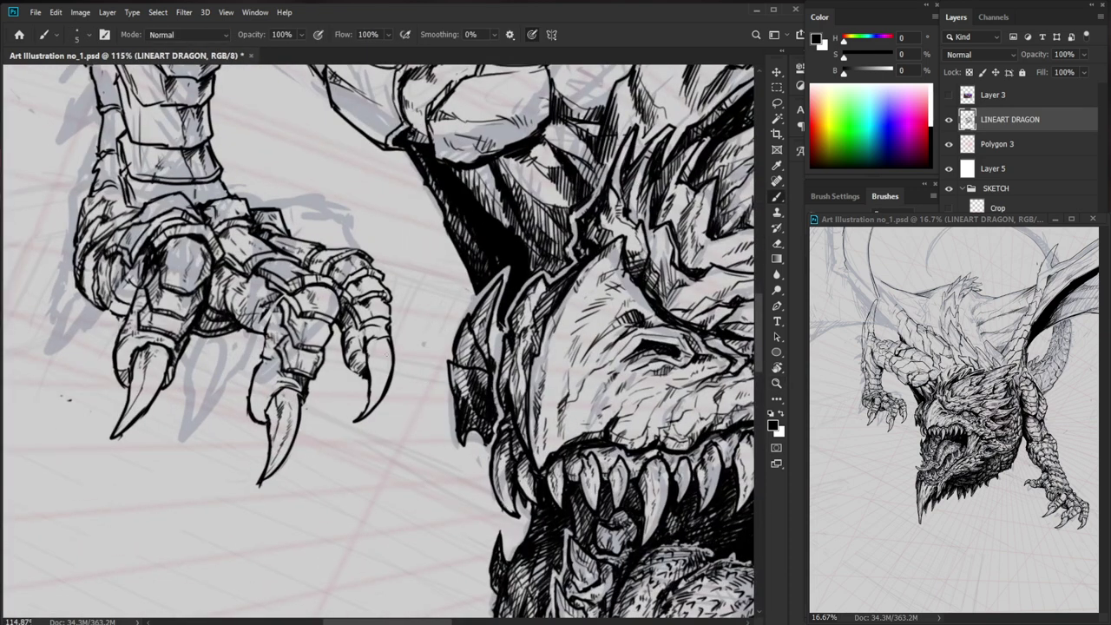
- Trim and re-ink the outer contour of the outermost toe where it meets the claw
{"action": "key", "text": "e"}
{"action": "key", "text": "b"}
{"action": "key", "text": "e"}
{"action": "mouse_move", "coordinate": [391, 325]}
{"action": "left_mouse_down"}
{"action": "mouse_move", "coordinate": [380, 329]}
{"action": "mouse_move", "coordinate": [392, 320]}
{"action": "left_mouse_up"}
{"action": "key", "text": "b"}
{"action": "key", "text": "e"}
{"action": "key", "text": "b"}
{"action": "key", "text": "e"}
{"action": "key", "text": "b"}
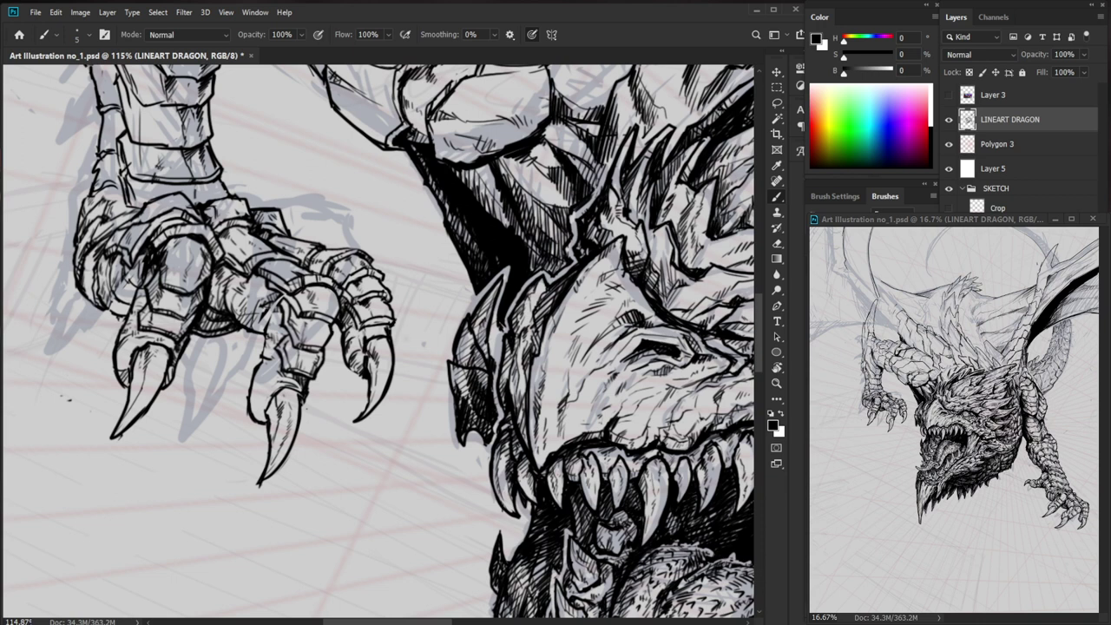
- Refine the rim around the base of the outermost claw with alternating ink and eraser touches
{"action": "scroll", "coordinate": [391, 364], "scroll_direction": "up", "scroll_amount": 2}
{"action": "key", "text": "e"}
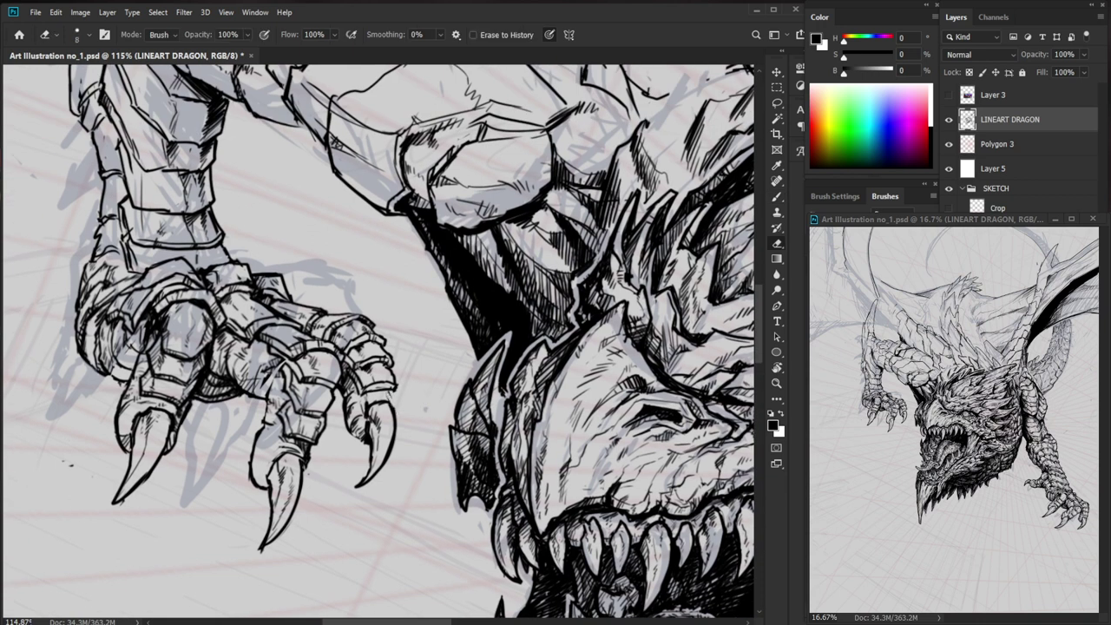
{"action": "key", "text": "b"}
{"action": "key", "text": "e"}
{"action": "key", "text": "b"}
{"action": "key", "text": "e"}
{"action": "key", "text": "b"}
{"action": "key", "text": "e"}
{"action": "key", "text": "b"}
{"action": "scroll", "coordinate": [441, 380], "scroll_direction": "down", "scroll_amount": 3}
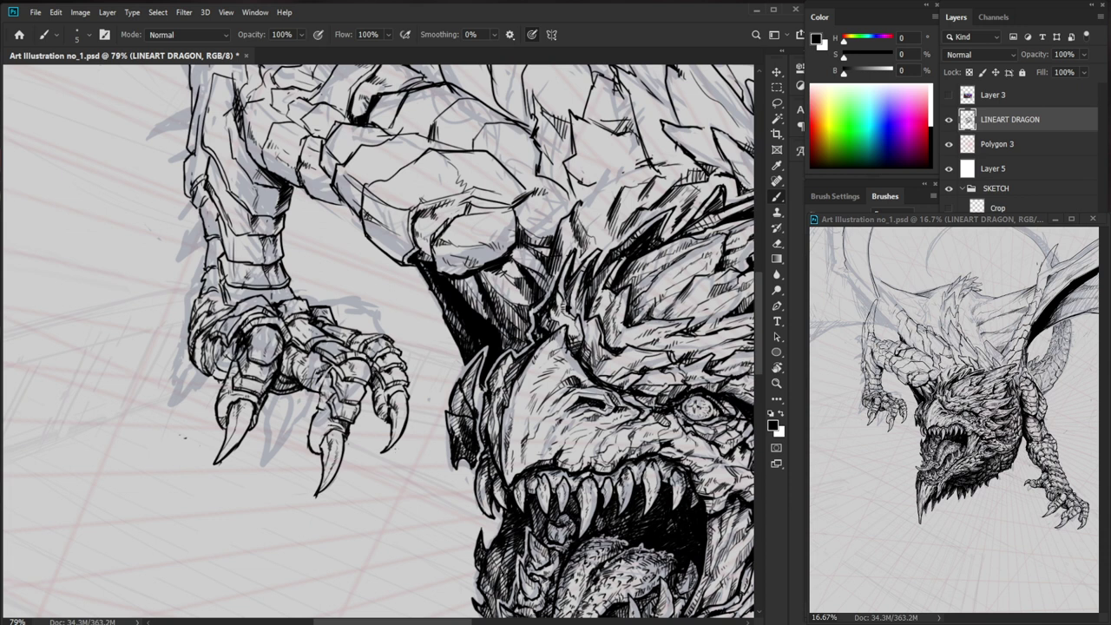
- Clean the edge of the claw on the toe farthest from the head and touch up its line
{"action": "key", "text": "z"}
{"action": "left_click_drag", "start_coordinate": [237, 441], "coordinate": [358, 433]}
{"action": "key", "text": "e"}
{"action": "key", "text": "b"}
{"action": "key", "text": "space"}
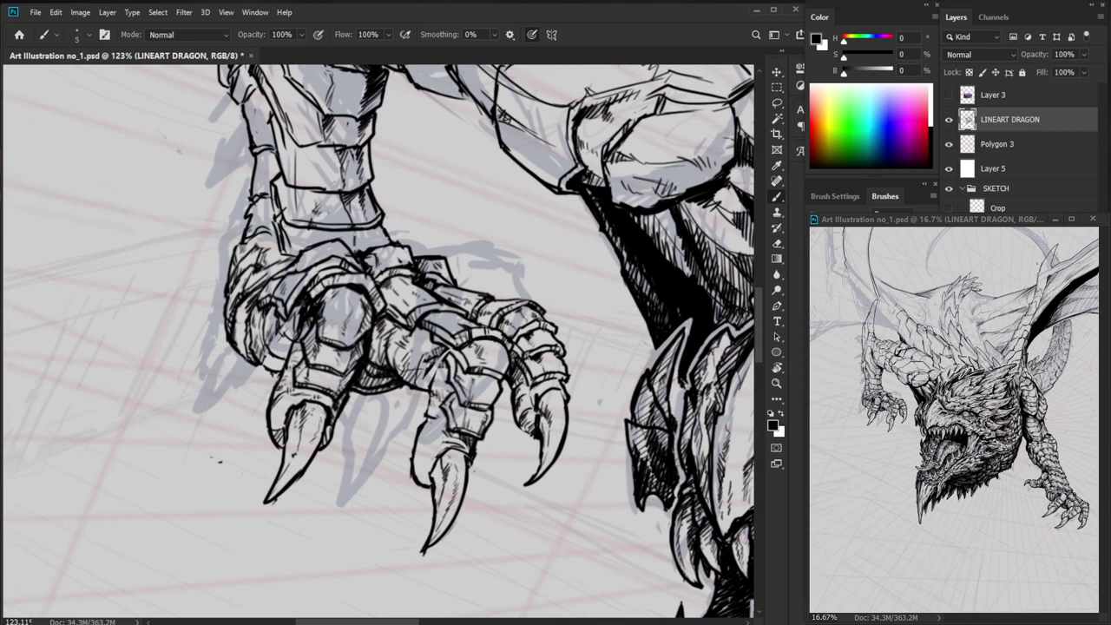
{"action": "key", "text": "e"}
{"action": "left_click_drag", "start_coordinate": [299, 466], "coordinate": [270, 502]}
{"action": "key", "text": "b"}
{"action": "key", "text": "e"}
- Ink a textured fold of skin over the base of the outermost toe's claw
{"action": "left_click_drag", "start_coordinate": [469, 527], "coordinate": [404, 524]}
{"action": "key", "text": "b"}
{"action": "key", "text": "e"}
{"action": "key", "text": "b"}
{"action": "key", "text": "e"}
{"action": "key", "text": "b"}
{"action": "key", "text": "e"}
{"action": "key", "text": "b"}
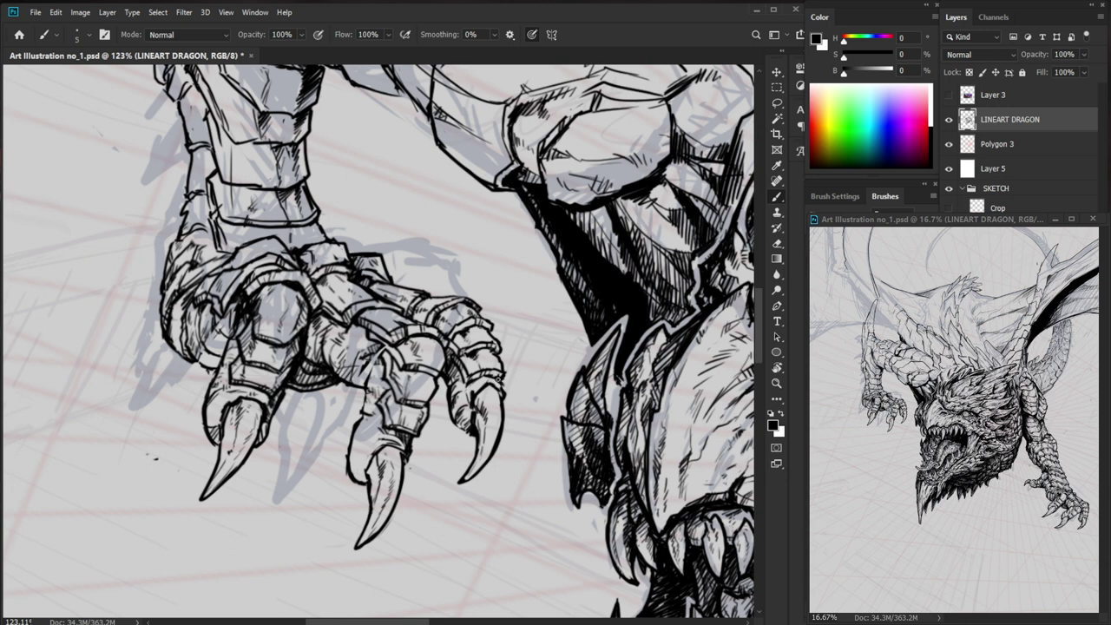
- Add fine hatching to the last joint of the outermost toe and correct its edges
{"action": "key", "text": "e"}
{"action": "key", "text": "b"}
{"action": "key", "text": "e"}
{"action": "key", "text": "b"}
{"action": "left_click_drag", "start_coordinate": [521, 393], "coordinate": [460, 392]}
{"action": "left_click_drag", "start_coordinate": [561, 442], "coordinate": [500, 452]}
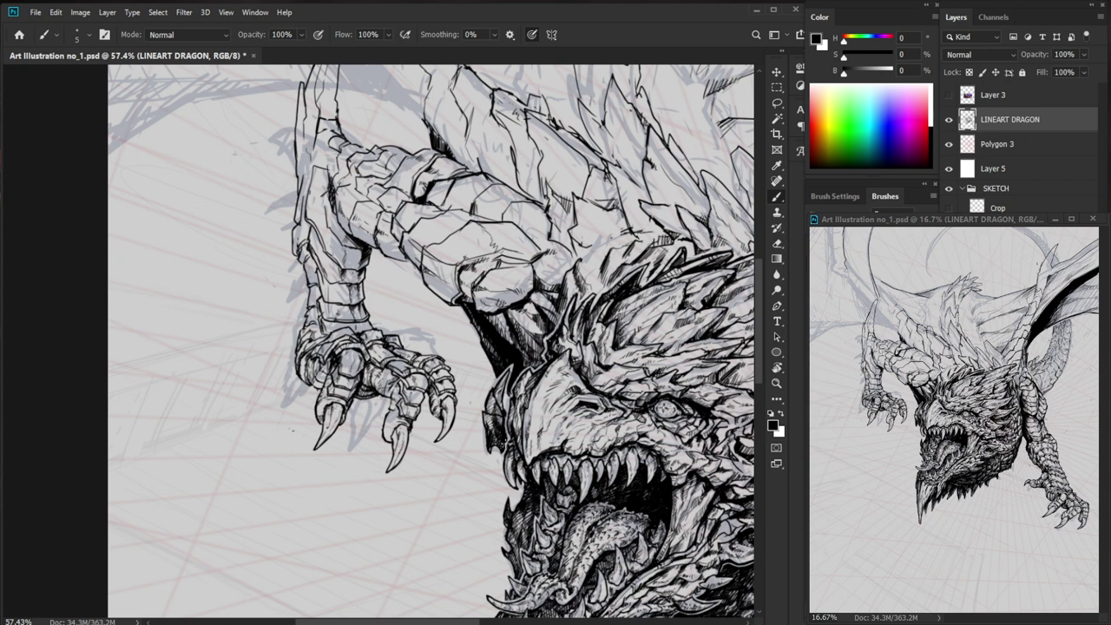
- Erase stray ink around the far forefoot's toes
{"action": "key", "text": "z"}
{"action": "left_click_drag", "start_coordinate": [452, 400], "coordinate": [505, 399]}
{"action": "key", "text": "e"}
{"action": "left_click_drag", "start_coordinate": [436, 392], "coordinate": [453, 375]}
{"action": "key", "text": "b"}
{"action": "key", "text": "z"}
- Examine the far forefoot's toes and claws in relation to the head and foreleg
{"action": "key", "text": "z"}
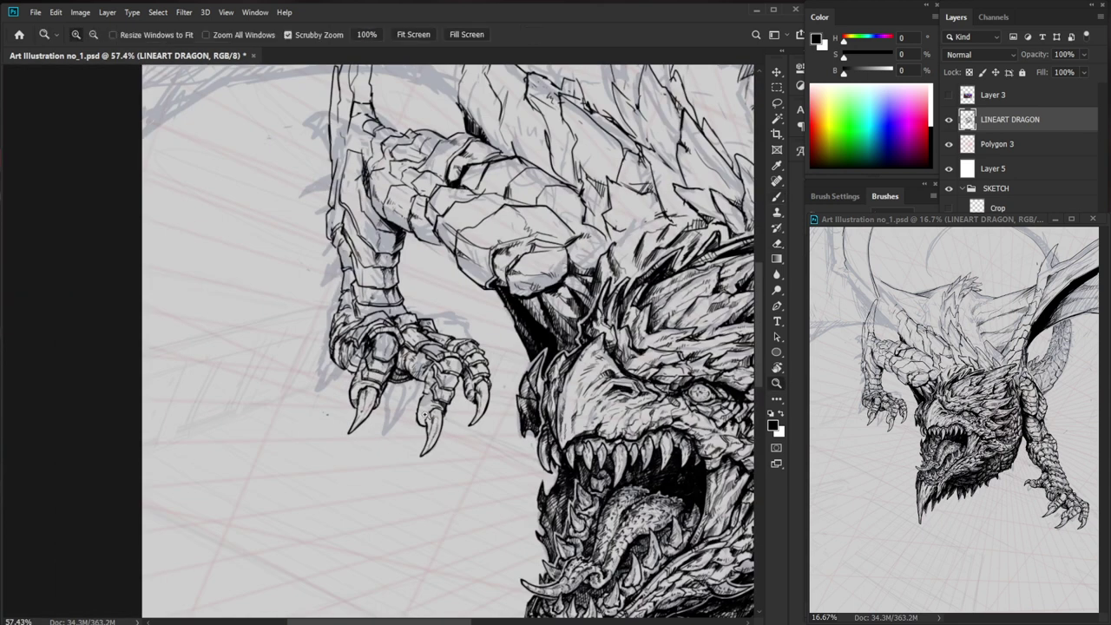
{"action": "left_click_drag", "start_coordinate": [427, 415], "coordinate": [472, 402]}
{"action": "mouse_move", "coordinate": [429, 374]}
{"action": "left_mouse_down"}
{"action": "mouse_move", "coordinate": [406, 411]}
{"action": "mouse_move", "coordinate": [412, 425]}
{"action": "left_mouse_up"}
{"action": "mouse_move", "coordinate": [420, 369]}
{"action": "left_mouse_down"}
{"action": "mouse_move", "coordinate": [416, 337]}
{"action": "mouse_move", "coordinate": [419, 356]}
{"action": "mouse_move", "coordinate": [439, 300]}
{"action": "left_mouse_up"}
{"action": "key", "text": "space"}
{"action": "left_click_drag", "start_coordinate": [506, 307], "coordinate": [493, 388]}
{"action": "mouse_move", "coordinate": [397, 407]}
{"action": "left_mouse_down"}
{"action": "mouse_move", "coordinate": [410, 421]}
{"action": "mouse_move", "coordinate": [410, 402]}
{"action": "left_mouse_up"}
{"action": "key", "text": "z"}
{"action": "mouse_move", "coordinate": [488, 368]}
{"action": "left_mouse_down"}
{"action": "mouse_move", "coordinate": [417, 368]}
{"action": "mouse_move", "coordinate": [538, 374]}
{"action": "mouse_move", "coordinate": [471, 377]}
{"action": "mouse_move", "coordinate": [473, 360]}
{"action": "mouse_move", "coordinate": [471, 372]}
{"action": "left_mouse_up"}
{"action": "key", "text": "z"}
- Erase and re-ink the base of the middle toe where it emerges from the palm
{"action": "key", "text": "e"}
{"action": "key", "text": "b"}
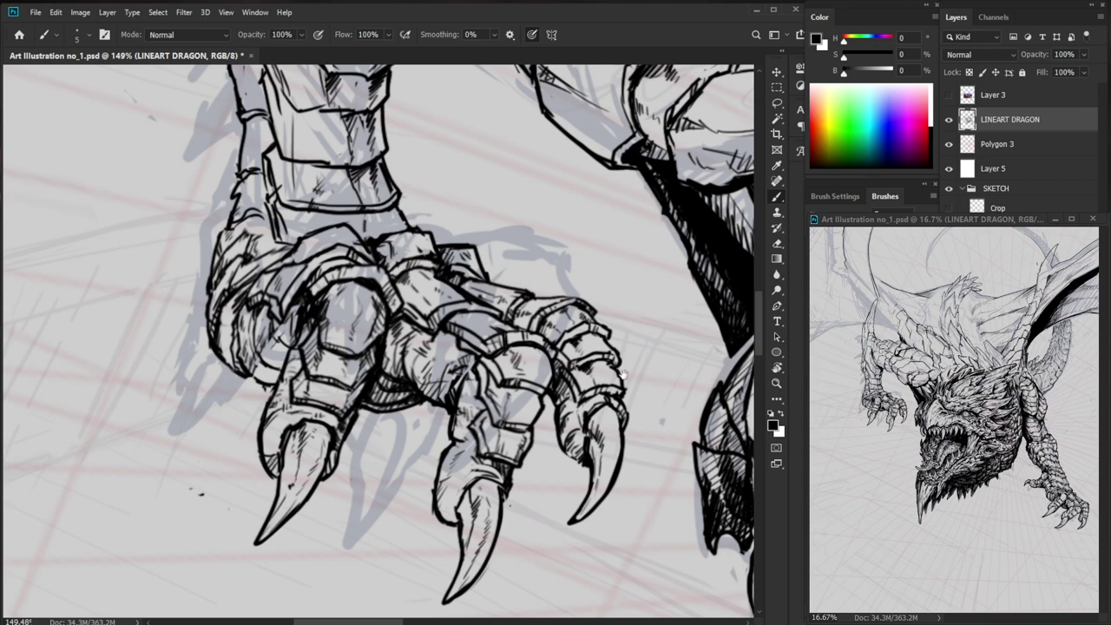
{"action": "key", "text": "space"}
{"action": "left_click_drag", "start_coordinate": [625, 375], "coordinate": [553, 384]}
{"action": "key", "text": "e"}
{"action": "left_click_drag", "start_coordinate": [408, 377], "coordinate": [392, 394]}
{"action": "key", "text": "b"}
{"action": "left_click_drag", "start_coordinate": [403, 377], "coordinate": [402, 391]}
{"action": "key", "text": "space"}
{"action": "left_click_drag", "start_coordinate": [517, 467], "coordinate": [504, 490]}
- Darken the palm's hatched shadow beside the middle toe and clean its edge
{"action": "key", "text": "e"}
{"action": "left_click_drag", "start_coordinate": [383, 388], "coordinate": [356, 378]}
{"action": "key", "text": "b"}
{"action": "mouse_move", "coordinate": [365, 375]}
{"action": "left_mouse_down"}
{"action": "mouse_move", "coordinate": [356, 386]}
{"action": "mouse_move", "coordinate": [260, 390]}
{"action": "mouse_move", "coordinate": [487, 392]}
{"action": "left_mouse_up"}
{"action": "key", "text": "ctrl+space"}
{"action": "key", "text": "ctrl+space"}
{"action": "mouse_move", "coordinate": [391, 358]}
{"action": "left_mouse_down"}
{"action": "mouse_move", "coordinate": [363, 360]}
{"action": "mouse_move", "coordinate": [417, 408]}
{"action": "mouse_move", "coordinate": [414, 386]}
{"action": "left_mouse_up"}
- Touch up the plate edges along the upper part of the middle toe
{"action": "key", "text": "e"}
{"action": "key", "text": "b"}
{"action": "left_click_drag", "start_coordinate": [415, 375], "coordinate": [409, 359]}
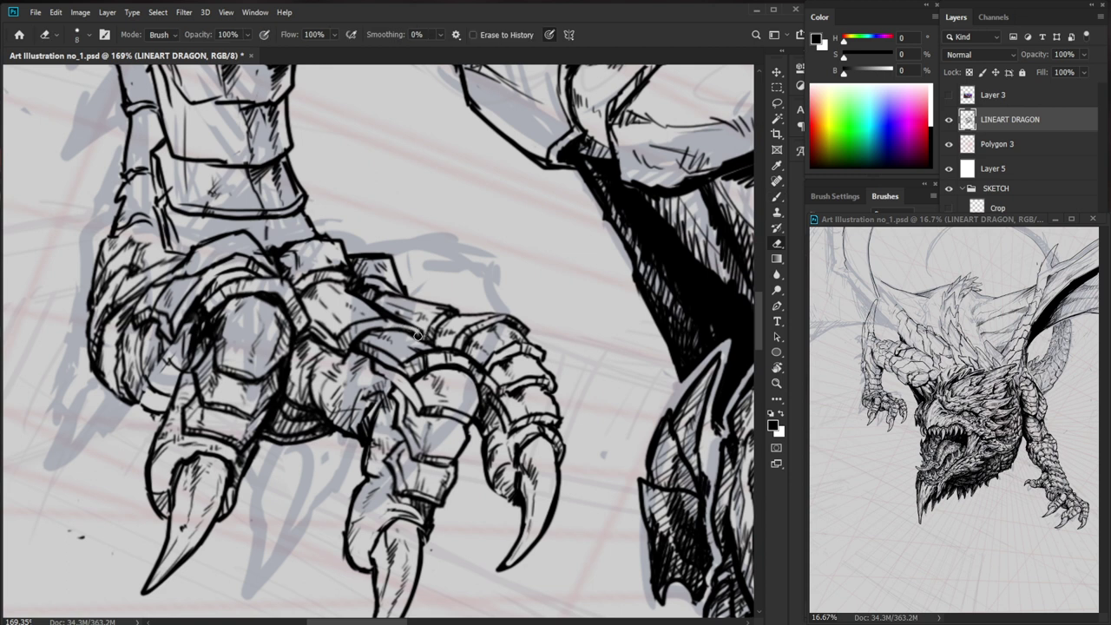
{"action": "left_click_drag", "start_coordinate": [405, 329], "coordinate": [513, 313]}
{"action": "key", "text": "ctrl+space"}
{"action": "left_click_drag", "start_coordinate": [530, 321], "coordinate": [443, 321]}
{"action": "key", "text": "space"}
{"action": "left_click_drag", "start_coordinate": [689, 354], "coordinate": [583, 379]}
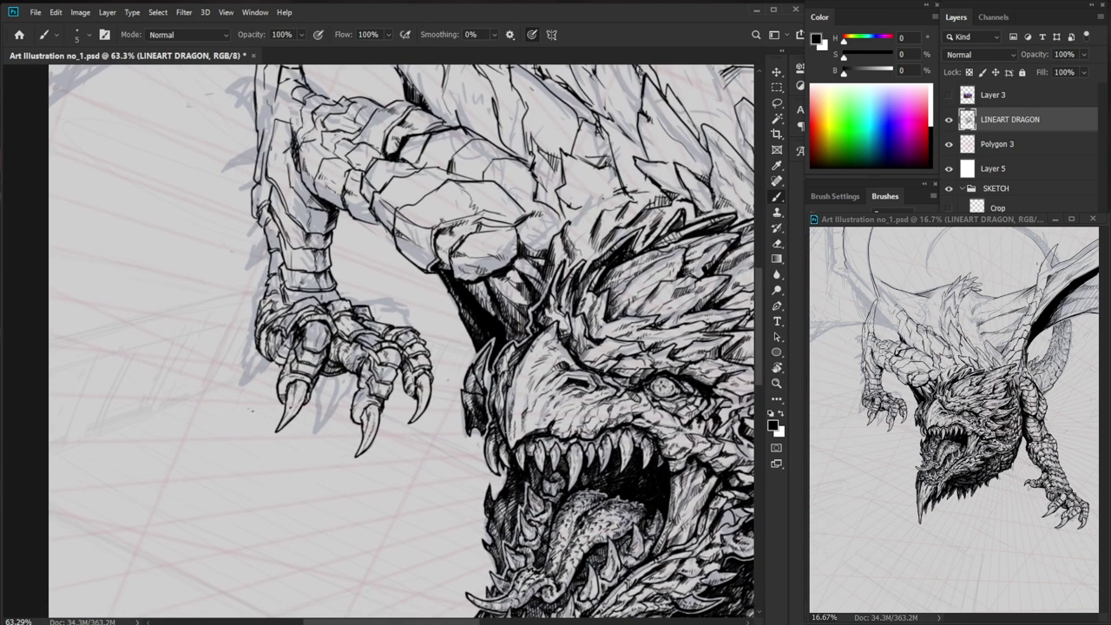
- Hatch the rounded pad behind the toe farthest from the head with dense ink strokes
{"action": "key", "text": "ctrl+space"}
{"action": "left_click_drag", "start_coordinate": [295, 385], "coordinate": [369, 384]}
{"action": "left_click_drag", "start_coordinate": [263, 359], "coordinate": [255, 371]}
{"action": "mouse_move", "coordinate": [267, 358]}
{"action": "left_mouse_down"}
{"action": "mouse_move", "coordinate": [257, 367]}
{"action": "mouse_move", "coordinate": [269, 356]}
{"action": "left_mouse_up"}
{"action": "left_click_drag", "start_coordinate": [277, 336], "coordinate": [276, 356]}
{"action": "mouse_move", "coordinate": [283, 340]}
{"action": "left_mouse_down"}
{"action": "mouse_move", "coordinate": [280, 356]}
{"action": "mouse_move", "coordinate": [287, 342]}
{"action": "left_mouse_up"}
{"action": "mouse_move", "coordinate": [283, 352]}
{"action": "left_mouse_down"}
{"action": "mouse_move", "coordinate": [288, 344]}
{"action": "mouse_move", "coordinate": [260, 353]}
{"action": "left_mouse_up"}
{"action": "left_click_drag", "start_coordinate": [259, 365], "coordinate": [269, 353]}
{"action": "left_click_drag", "start_coordinate": [267, 369], "coordinate": [278, 359]}
{"action": "left_click_drag", "start_coordinate": [275, 370], "coordinate": [331, 416]}
{"action": "key", "text": "space"}
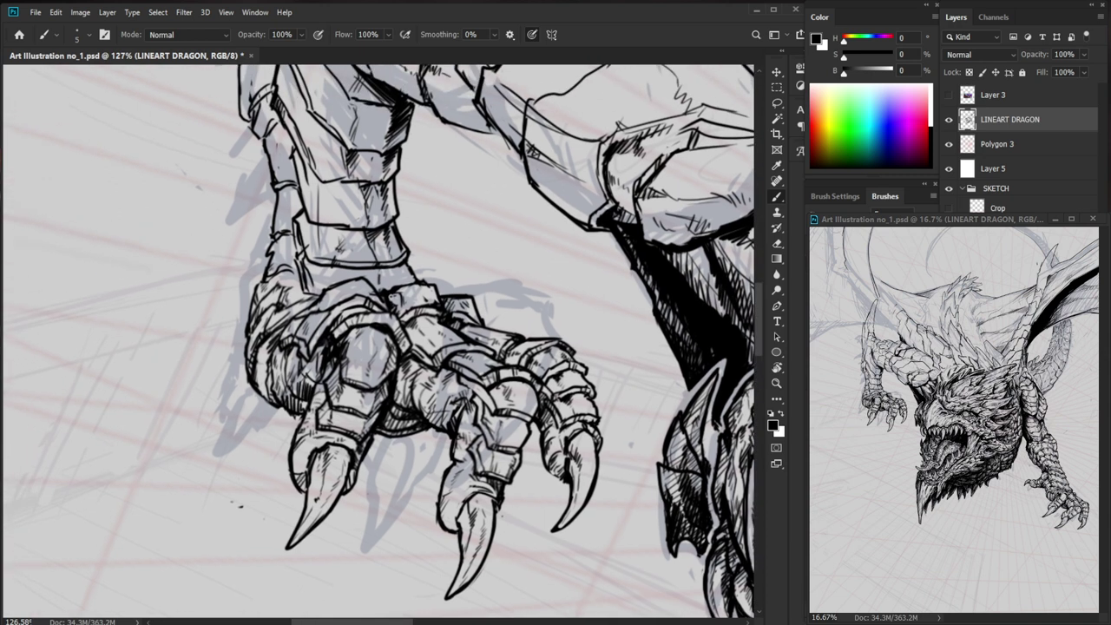
- Darken the gap between the rounded pad and the adjacent toe with short strokes
{"action": "left_click_drag", "start_coordinate": [319, 376], "coordinate": [314, 385]}
{"action": "mouse_move", "coordinate": [315, 374]}
{"action": "left_mouse_down"}
{"action": "mouse_move", "coordinate": [308, 382]}
{"action": "mouse_move", "coordinate": [311, 368]}
{"action": "left_mouse_up"}
{"action": "left_click_drag", "start_coordinate": [307, 382], "coordinate": [318, 368]}
{"action": "key", "text": "z"}
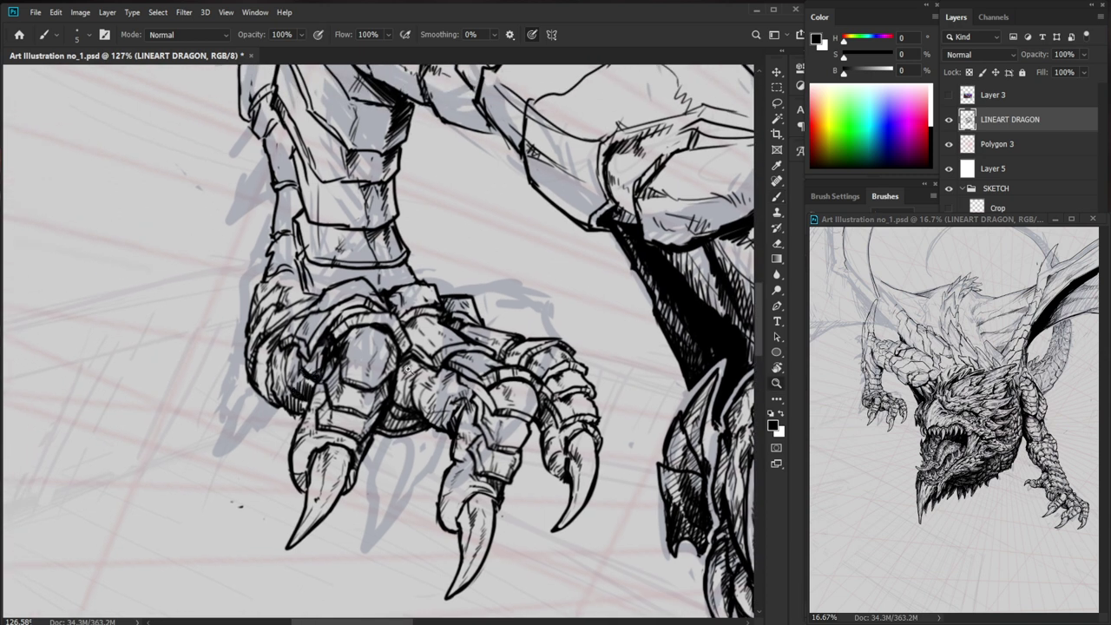
{"action": "left_click_drag", "start_coordinate": [412, 382], "coordinate": [359, 439]}
{"action": "left_click_drag", "start_coordinate": [380, 389], "coordinate": [417, 371]}
- Build up the hatching across the rounded pad and thicken its lower contour
{"action": "key", "text": "b"}
{"action": "mouse_move", "coordinate": [342, 389]}
{"action": "left_mouse_down"}
{"action": "mouse_move", "coordinate": [360, 385]}
{"action": "mouse_move", "coordinate": [303, 356]}
{"action": "left_mouse_up"}
{"action": "mouse_move", "coordinate": [309, 388]}
{"action": "left_mouse_down"}
{"action": "mouse_move", "coordinate": [302, 360]}
{"action": "mouse_move", "coordinate": [305, 375]}
{"action": "left_mouse_up"}
{"action": "mouse_move", "coordinate": [315, 383]}
{"action": "left_mouse_down"}
{"action": "mouse_move", "coordinate": [307, 367]}
{"action": "mouse_move", "coordinate": [325, 381]}
{"action": "mouse_move", "coordinate": [315, 398]}
{"action": "mouse_move", "coordinate": [349, 423]}
{"action": "left_mouse_up"}
{"action": "key", "text": "e"}
{"action": "key", "text": "b"}
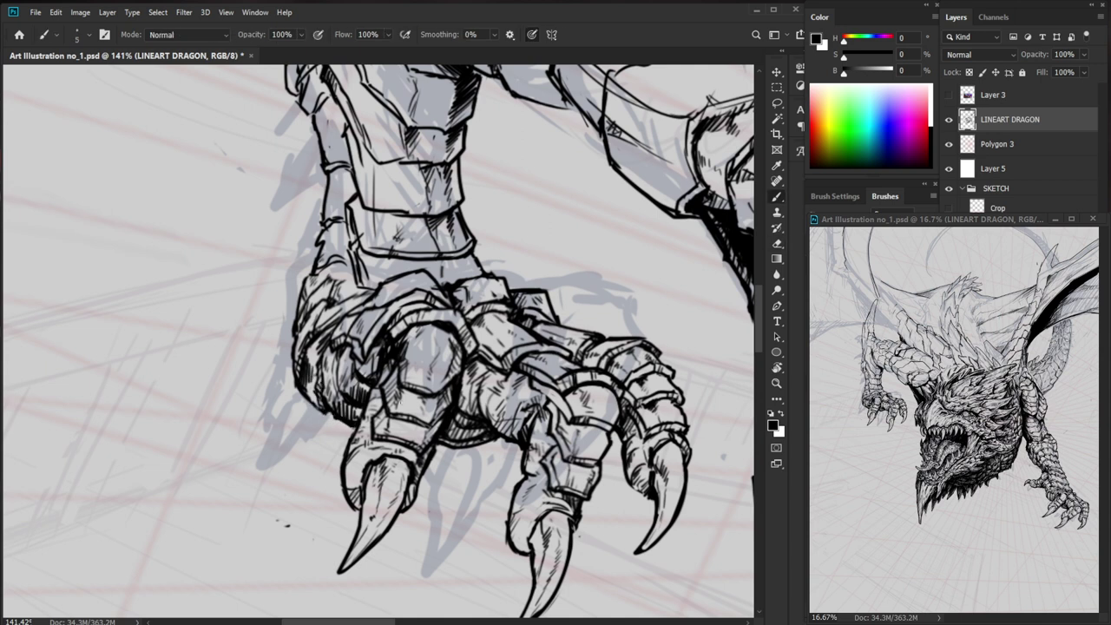
{"action": "scroll", "coordinate": [411, 392], "scroll_direction": "down", "scroll_amount": 3}
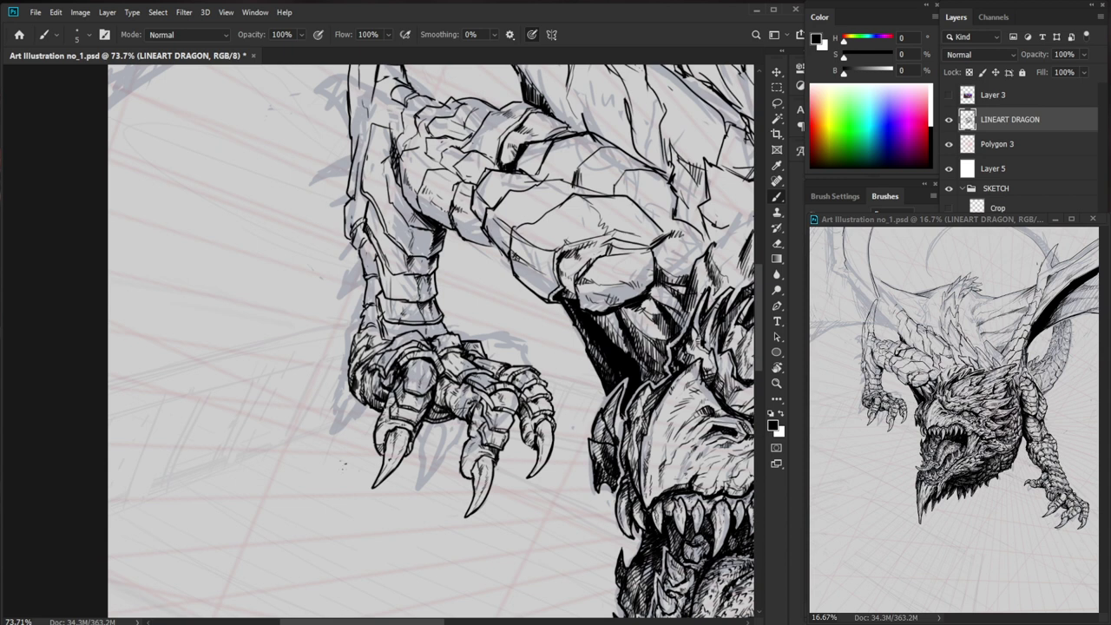
- Erase and re-ink the claw base on the toe farthest from the head, adding a shading stroke along the claw
{"action": "key", "text": "z"}
{"action": "left_click_drag", "start_coordinate": [397, 449], "coordinate": [439, 450]}
{"action": "key", "text": "e"}
{"action": "left_click_drag", "start_coordinate": [419, 412], "coordinate": [406, 405]}
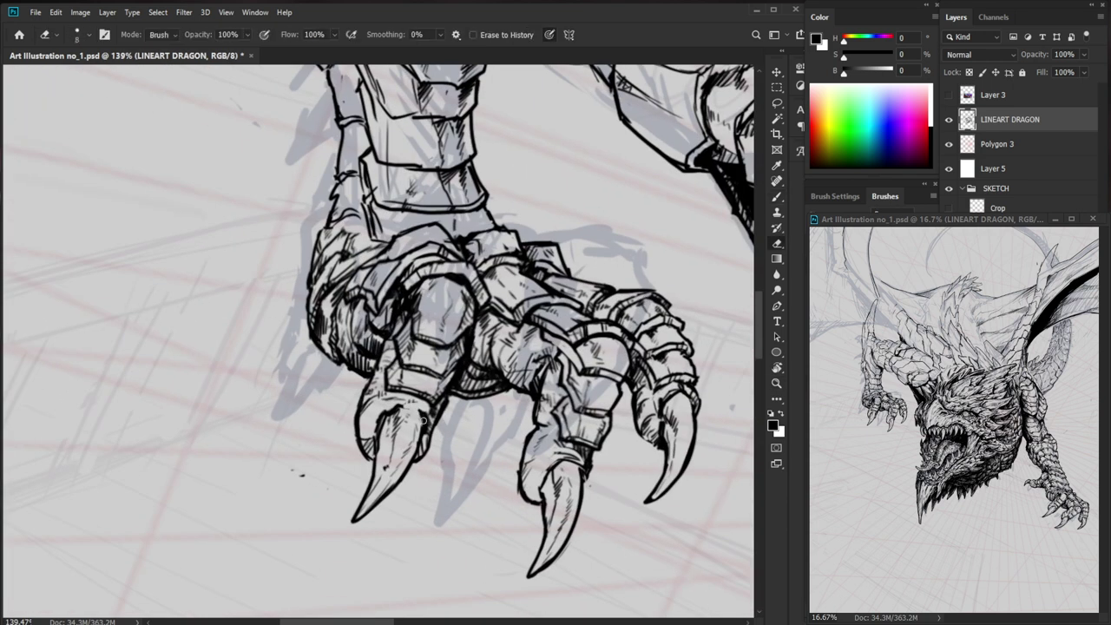
{"action": "key", "text": "b"}
{"action": "left_click_drag", "start_coordinate": [413, 406], "coordinate": [424, 434]}
{"action": "key", "text": "e"}
{"action": "key", "text": "b"}
{"action": "key", "text": "z"}
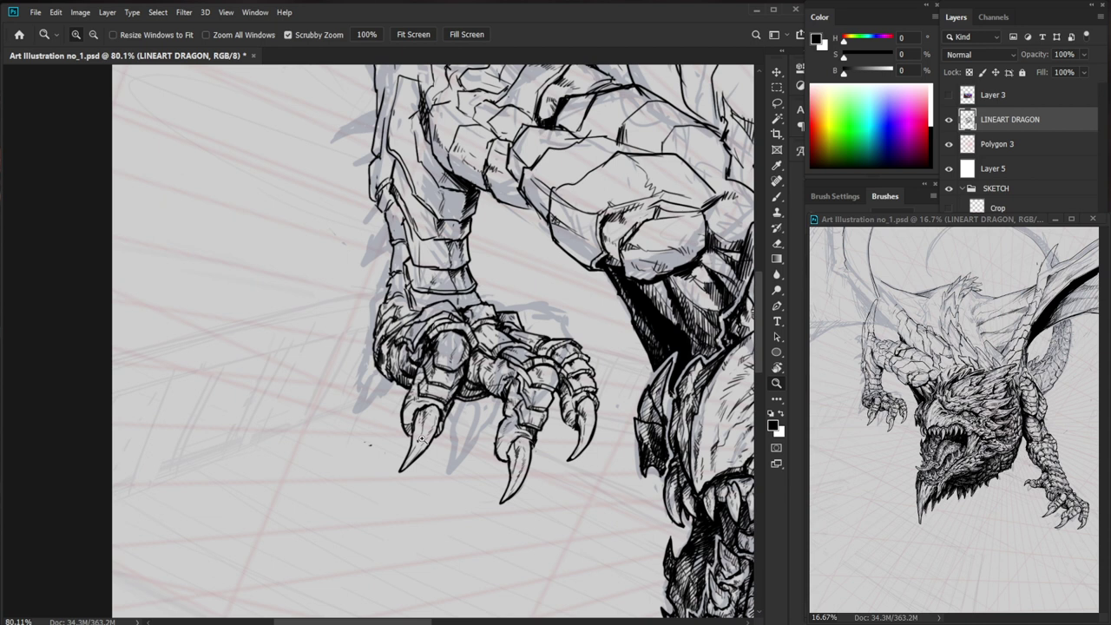
- Add short ink strokes along the outer edge of the wrist above the foreleg's knuckles
{"action": "key", "text": "b"}
{"action": "mouse_move", "coordinate": [419, 325]}
{"action": "left_mouse_down"}
{"action": "mouse_move", "coordinate": [461, 325]}
{"action": "mouse_move", "coordinate": [383, 342]}
{"action": "left_mouse_up"}
{"action": "left_click_drag", "start_coordinate": [393, 330], "coordinate": [381, 346]}
{"action": "left_click_drag", "start_coordinate": [379, 272], "coordinate": [370, 277]}
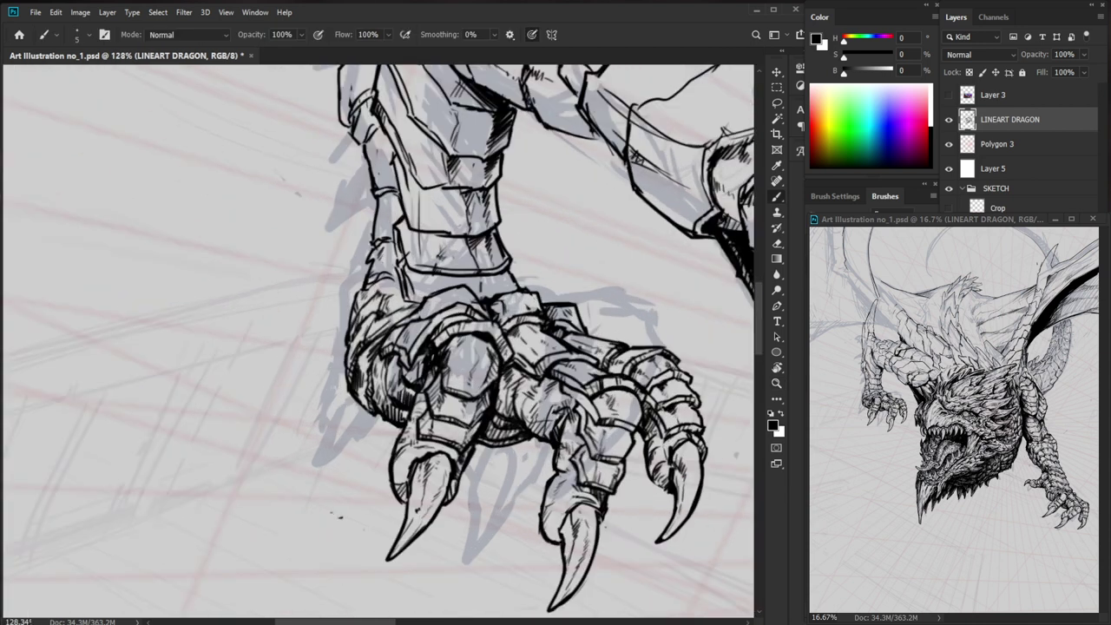
{"action": "left_click_drag", "start_coordinate": [422, 204], "coordinate": [388, 297]}
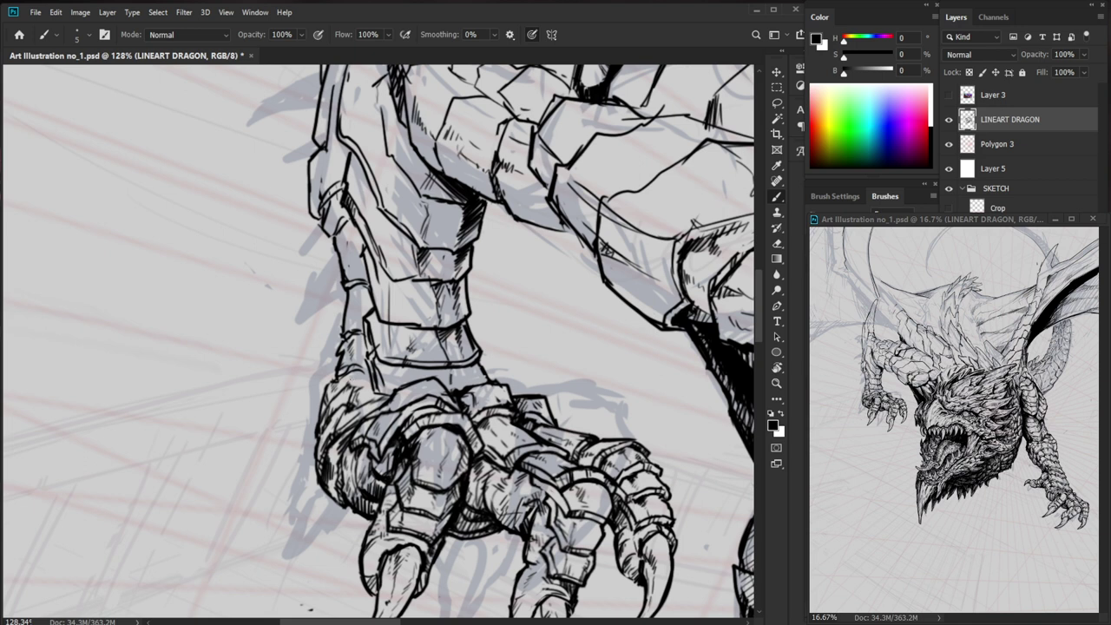
- Ink a short contour stroke on the outer side of the foreleg's wrist, below the forearm plates
{"action": "key", "text": "z"}
{"action": "mouse_move", "coordinate": [358, 310]}
{"action": "left_mouse_down"}
{"action": "mouse_move", "coordinate": [390, 291]}
{"action": "mouse_move", "coordinate": [361, 346]}
{"action": "left_mouse_up"}
{"action": "key", "text": "b"}
{"action": "left_click_drag", "start_coordinate": [365, 333], "coordinate": [370, 348]}
{"action": "key", "text": "z"}
{"action": "mouse_move", "coordinate": [388, 387]}
{"action": "left_mouse_down"}
{"action": "mouse_move", "coordinate": [338, 387]}
{"action": "mouse_move", "coordinate": [422, 390]}
{"action": "left_mouse_up"}
{"action": "key", "text": "z"}
{"action": "key", "text": "e"}
- Clean up the wrist's outer contour and hatch the narrow scales beside the forearm plates
{"action": "mouse_move", "coordinate": [388, 346]}
{"action": "left_mouse_down"}
{"action": "mouse_move", "coordinate": [389, 366]}
{"action": "mouse_move", "coordinate": [375, 349]}
{"action": "mouse_move", "coordinate": [371, 375]}
{"action": "left_mouse_up"}
{"action": "key", "text": "b"}
{"action": "left_click_drag", "start_coordinate": [376, 266], "coordinate": [367, 277]}
{"action": "left_click_drag", "start_coordinate": [376, 272], "coordinate": [365, 291]}
{"action": "left_click_drag", "start_coordinate": [377, 279], "coordinate": [365, 301]}
{"action": "mouse_move", "coordinate": [375, 296]}
{"action": "left_mouse_down"}
{"action": "mouse_move", "coordinate": [365, 308]}
{"action": "mouse_move", "coordinate": [386, 331]}
{"action": "left_mouse_up"}
- Erase stray ink at the wrist's outer scale and redraw its edge line
{"action": "key", "text": "space"}
{"action": "key", "text": "e"}
{"action": "mouse_move", "coordinate": [363, 309]}
{"action": "left_mouse_down"}
{"action": "mouse_move", "coordinate": [382, 290]}
{"action": "mouse_move", "coordinate": [381, 303]}
{"action": "left_mouse_up"}
{"action": "key", "text": "b"}
{"action": "left_click_drag", "start_coordinate": [373, 297], "coordinate": [391, 325]}
{"action": "key", "text": "ctrl+space"}
{"action": "key", "text": "space"}
{"action": "mouse_move", "coordinate": [591, 401]}
{"action": "left_mouse_down"}
{"action": "mouse_move", "coordinate": [517, 471]}
{"action": "mouse_move", "coordinate": [512, 441]}
{"action": "mouse_move", "coordinate": [468, 455]}
{"action": "left_mouse_up"}
{"action": "key", "text": "ctrl+space"}
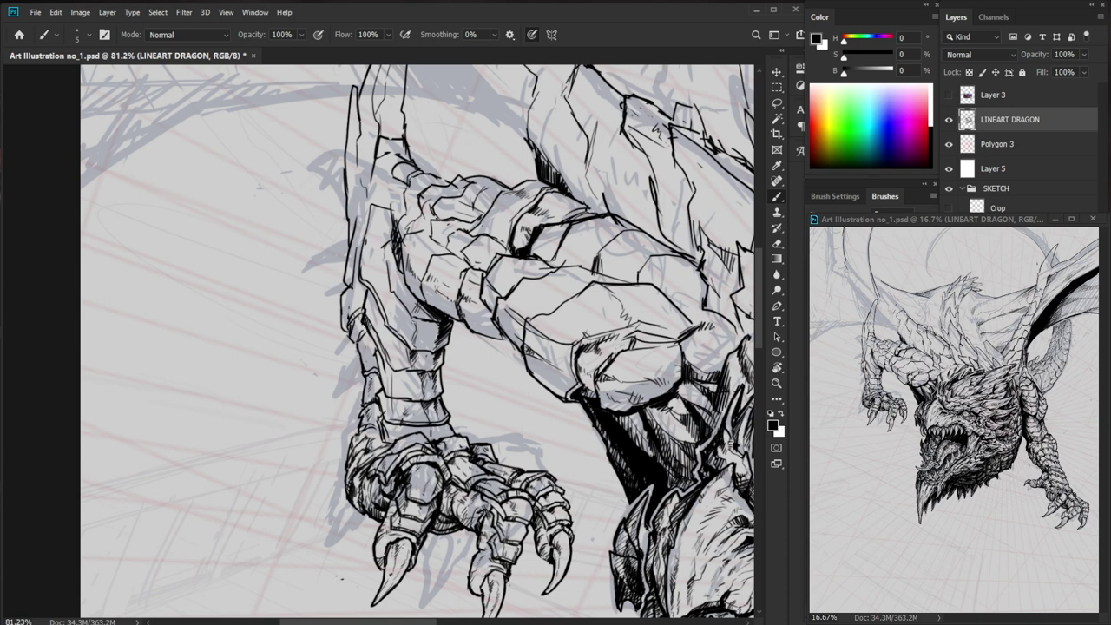
- Refine the plate edges on the lower forearm just above the wrist, alternating erasing and inking
{"action": "key", "text": "z"}
{"action": "left_click_drag", "start_coordinate": [413, 444], "coordinate": [465, 445]}
{"action": "key", "text": "e"}
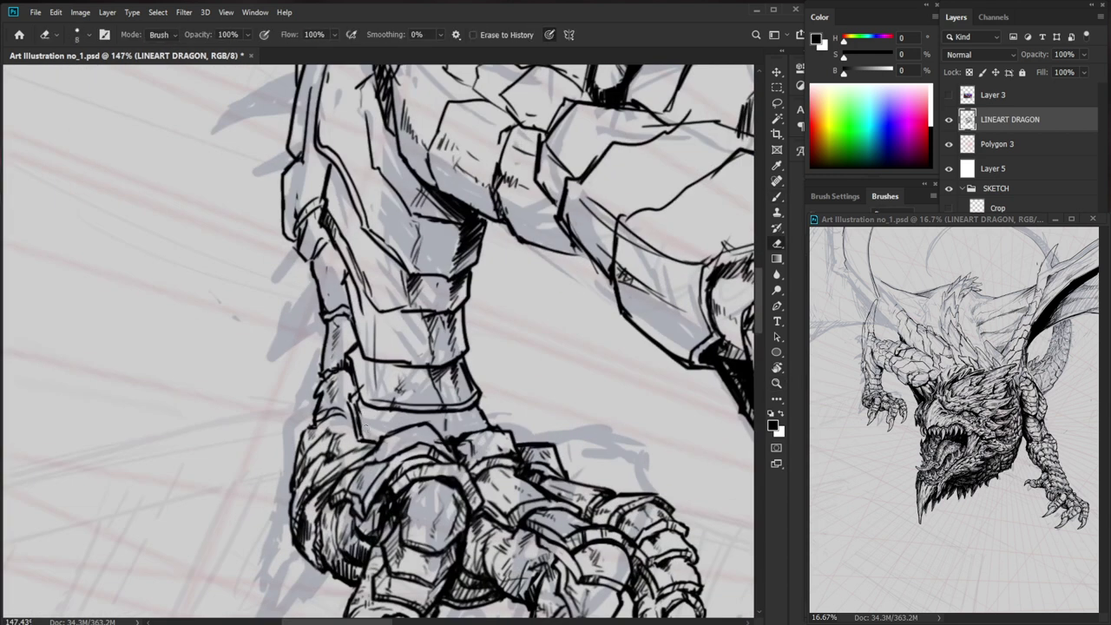
{"action": "key", "text": "b"}
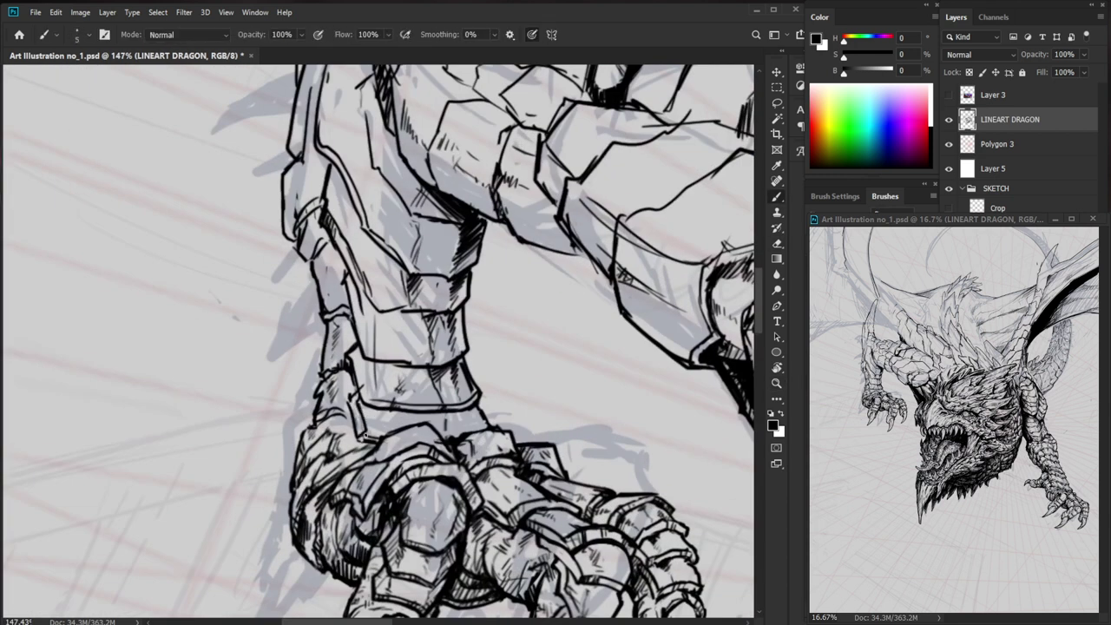
{"action": "key", "text": "e"}
{"action": "key", "text": "b"}
{"action": "mouse_move", "coordinate": [434, 363]}
{"action": "left_mouse_down"}
{"action": "mouse_move", "coordinate": [375, 354]}
{"action": "mouse_move", "coordinate": [365, 316]}
{"action": "left_mouse_up"}
{"action": "key", "text": "e"}
{"action": "key", "text": "b"}
{"action": "mouse_move", "coordinate": [390, 317]}
{"action": "left_mouse_down"}
{"action": "mouse_move", "coordinate": [398, 338]}
{"action": "mouse_move", "coordinate": [369, 278]}
{"action": "left_mouse_up"}
- Ink the contour of the narrow scale on the forearm's outer side and tidy its edge
{"action": "key", "text": "z"}
{"action": "mouse_move", "coordinate": [488, 271]}
{"action": "left_mouse_down"}
{"action": "mouse_move", "coordinate": [467, 271]}
{"action": "mouse_move", "coordinate": [460, 312]}
{"action": "left_mouse_up"}
{"action": "mouse_move", "coordinate": [367, 321]}
{"action": "left_mouse_down"}
{"action": "mouse_move", "coordinate": [320, 314]}
{"action": "mouse_move", "coordinate": [335, 343]}
{"action": "mouse_move", "coordinate": [301, 320]}
{"action": "mouse_move", "coordinate": [302, 335]}
{"action": "left_mouse_up"}
{"action": "key", "text": "e"}
{"action": "key", "text": "b"}
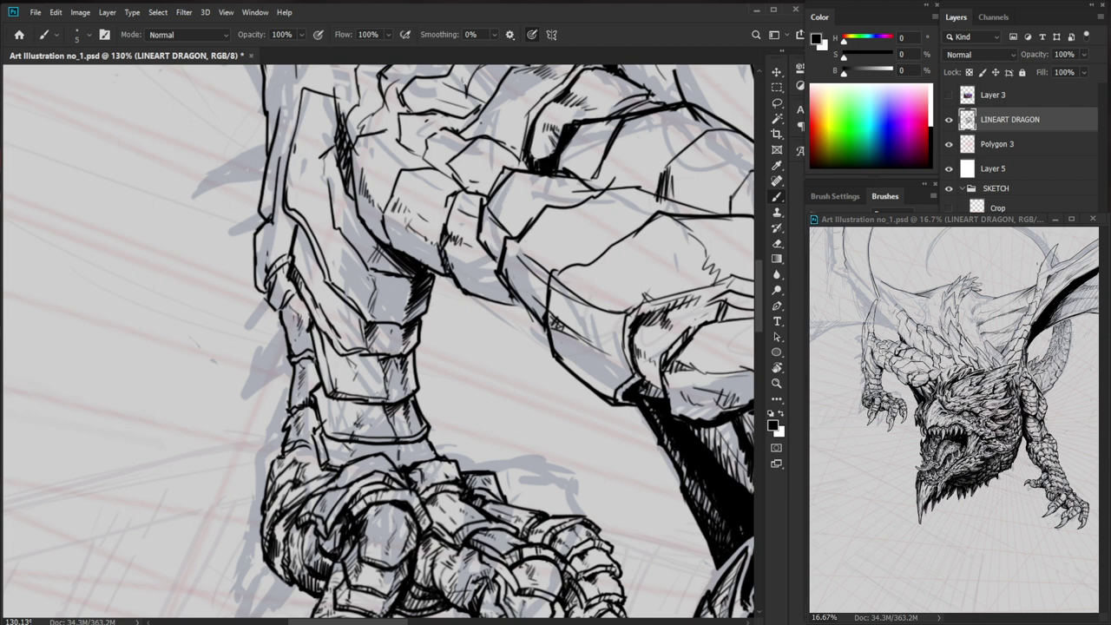
{"action": "left_click_drag", "start_coordinate": [296, 292], "coordinate": [309, 327]}
{"action": "key", "text": "e"}
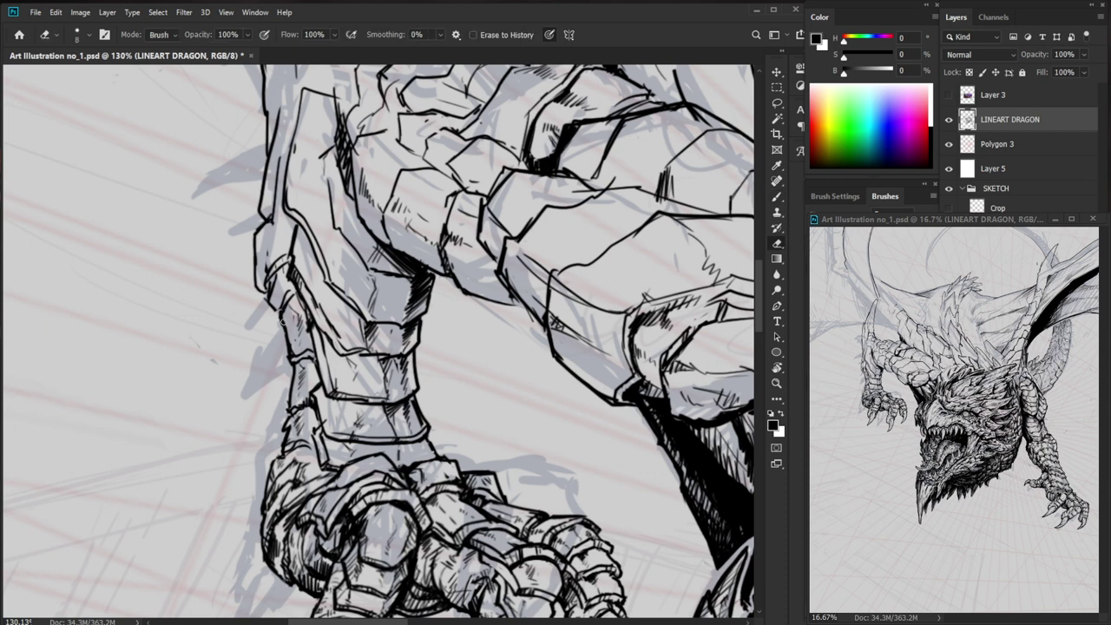
{"action": "key", "text": "b"}
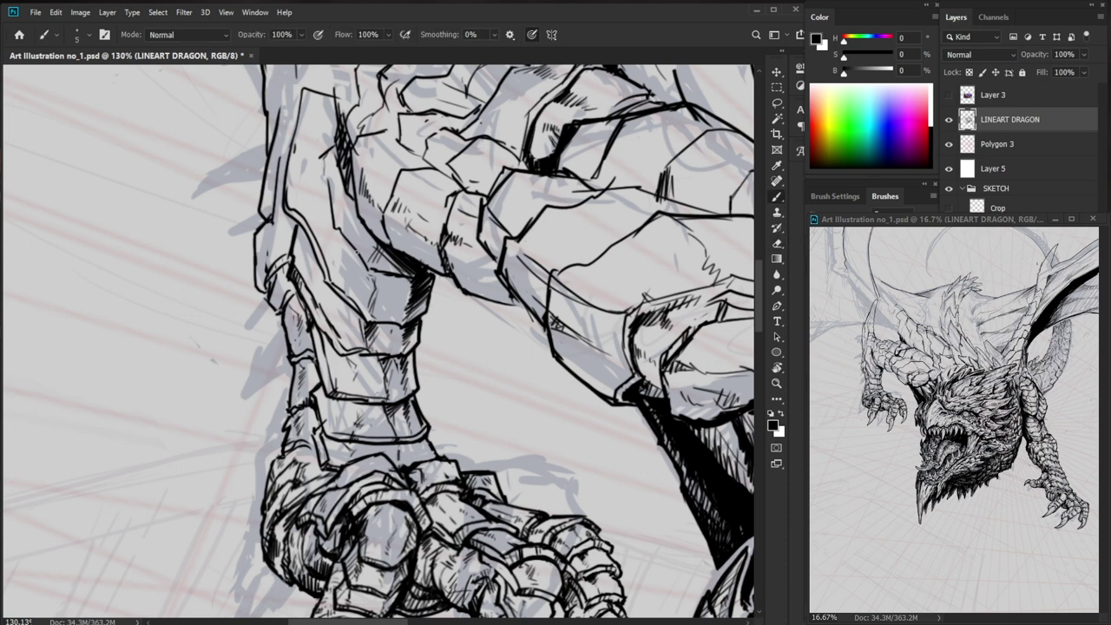
- Thicken the outer contour of the narrow scale halfway down the forearm
{"action": "key", "text": "z"}
{"action": "left_click_drag", "start_coordinate": [334, 321], "coordinate": [296, 321]}
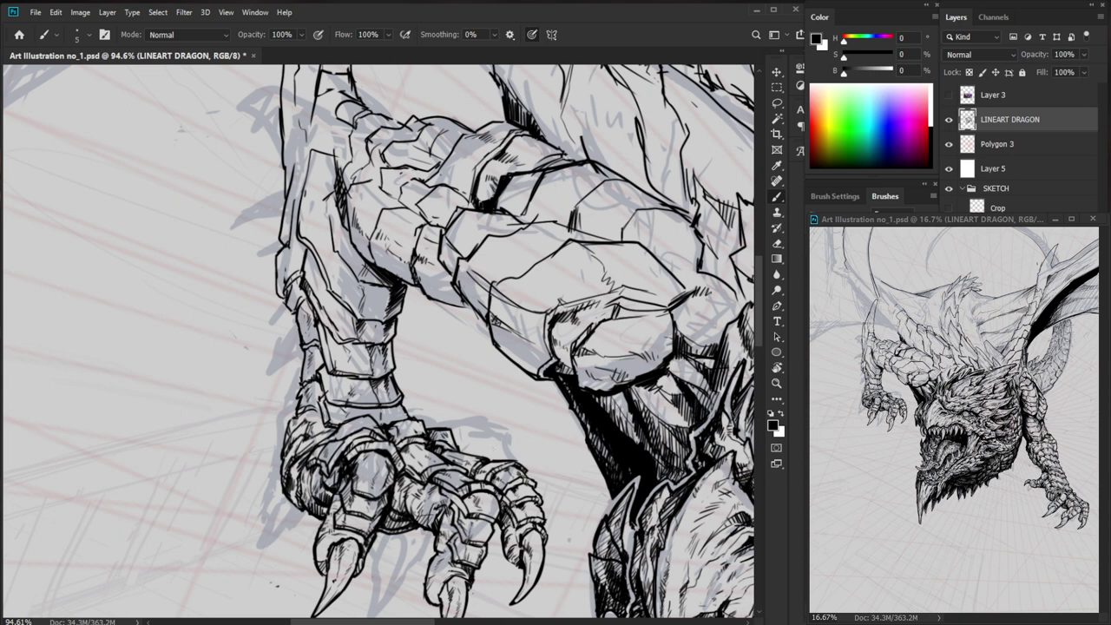
{"action": "key", "text": "z"}
{"action": "mouse_move", "coordinate": [323, 333]}
{"action": "left_mouse_down"}
{"action": "mouse_move", "coordinate": [365, 332]}
{"action": "mouse_move", "coordinate": [314, 323]}
{"action": "mouse_move", "coordinate": [322, 332]}
{"action": "left_mouse_up"}
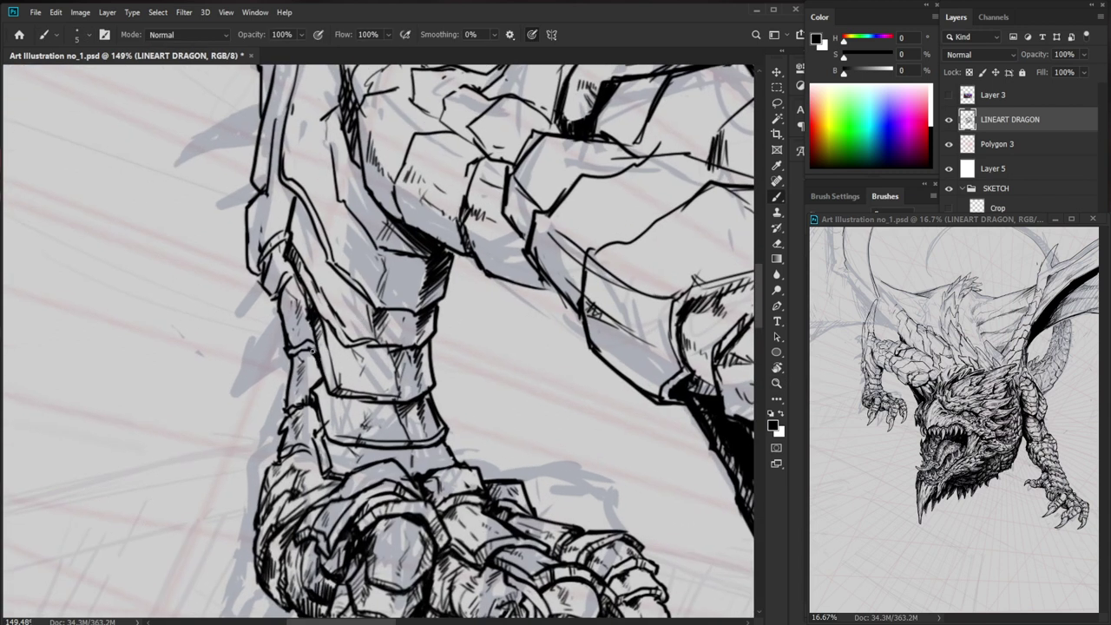
{"action": "mouse_move", "coordinate": [295, 276]}
{"action": "left_mouse_down"}
{"action": "mouse_move", "coordinate": [282, 290]}
{"action": "mouse_move", "coordinate": [289, 309]}
{"action": "left_mouse_up"}
- Add a shading stroke to the front claws of the foreleg and clean up its edge
{"action": "key", "text": "z"}
{"action": "mouse_move", "coordinate": [393, 330]}
{"action": "left_mouse_down"}
{"action": "mouse_move", "coordinate": [364, 371]}
{"action": "mouse_move", "coordinate": [304, 371]}
{"action": "left_mouse_up"}
{"action": "mouse_move", "coordinate": [478, 455]}
{"action": "left_mouse_down"}
{"action": "mouse_move", "coordinate": [394, 486]}
{"action": "mouse_move", "coordinate": [452, 460]}
{"action": "left_mouse_up"}
{"action": "key", "text": "b"}
{"action": "left_click_drag", "start_coordinate": [383, 409], "coordinate": [389, 434]}
{"action": "key", "text": "e"}
{"action": "key", "text": "b"}
- Hatch the foreleg's front claws with strokes along their length and erase stray marks
{"action": "key", "text": "z"}
{"action": "left_click_drag", "start_coordinate": [464, 361], "coordinate": [403, 361]}
{"action": "mouse_move", "coordinate": [434, 417]}
{"action": "left_mouse_down"}
{"action": "mouse_move", "coordinate": [386, 413]}
{"action": "mouse_move", "coordinate": [459, 385]}
{"action": "mouse_move", "coordinate": [401, 405]}
{"action": "mouse_move", "coordinate": [379, 473]}
{"action": "left_mouse_up"}
{"action": "key", "text": "e"}
{"action": "key", "text": "b"}
{"action": "left_click_drag", "start_coordinate": [392, 410], "coordinate": [365, 488]}
{"action": "left_click_drag", "start_coordinate": [408, 368], "coordinate": [388, 446]}
{"action": "left_click_drag", "start_coordinate": [500, 420], "coordinate": [496, 458]}
{"action": "key", "text": "e"}
{"action": "left_click_drag", "start_coordinate": [146, 354], "coordinate": [116, 442]}
{"action": "key", "text": "b"}
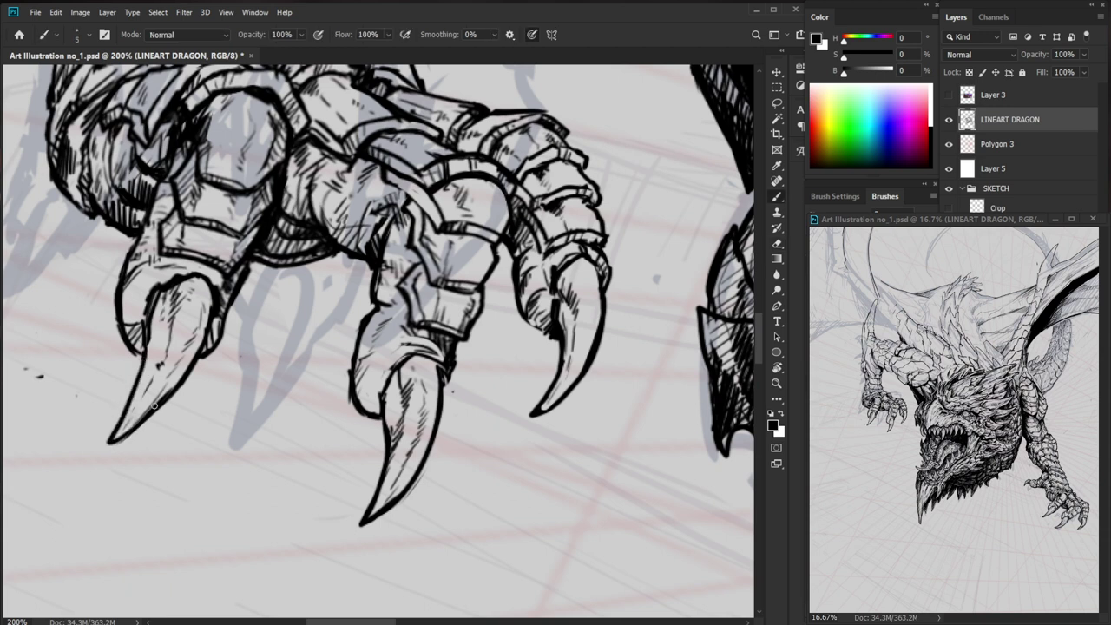
- Add fine hatching strokes inside the foreleg's curved claws
{"action": "key", "text": "z"}
{"action": "mouse_move", "coordinate": [293, 374]}
{"action": "left_mouse_down"}
{"action": "mouse_move", "coordinate": [243, 411]}
{"action": "mouse_move", "coordinate": [319, 369]}
{"action": "mouse_move", "coordinate": [252, 394]}
{"action": "left_mouse_up"}
{"action": "key", "text": "e"}
{"action": "key", "text": "b"}
{"action": "left_click_drag", "start_coordinate": [286, 330], "coordinate": [266, 382]}
{"action": "mouse_move", "coordinate": [276, 357]}
{"action": "left_mouse_down"}
{"action": "mouse_move", "coordinate": [268, 378]}
{"action": "mouse_move", "coordinate": [276, 365]}
{"action": "left_mouse_up"}
- Add short hatching strokes to the toe scales of the foreleg
{"action": "key", "text": "z"}
{"action": "left_click_drag", "start_coordinate": [339, 339], "coordinate": [257, 417]}
{"action": "left_click_drag", "start_coordinate": [675, 474], "coordinate": [582, 481]}
{"action": "left_click_drag", "start_coordinate": [305, 375], "coordinate": [390, 371]}
{"action": "key", "text": "b"}
{"action": "left_click_drag", "start_coordinate": [304, 318], "coordinate": [309, 348]}
{"action": "left_click_drag", "start_coordinate": [318, 342], "coordinate": [312, 350]}
- Touch up the ink around the toe and claw nearest the head, erasing stray marks
{"action": "key", "text": "z"}
{"action": "left_click_drag", "start_coordinate": [378, 352], "coordinate": [335, 356]}
{"action": "key", "text": "b"}
{"action": "left_click_drag", "start_coordinate": [441, 344], "coordinate": [508, 400]}
{"action": "mouse_move", "coordinate": [415, 409]}
{"action": "left_mouse_down"}
{"action": "mouse_move", "coordinate": [449, 397]}
{"action": "mouse_move", "coordinate": [466, 414]}
{"action": "left_mouse_up"}
{"action": "key", "text": "z"}
{"action": "key", "text": "e"}
{"action": "mouse_move", "coordinate": [479, 363]}
{"action": "left_mouse_down"}
{"action": "mouse_move", "coordinate": [403, 404]}
{"action": "mouse_move", "coordinate": [336, 409]}
{"action": "left_mouse_up"}
{"action": "key", "text": "b"}
{"action": "key", "text": "e"}
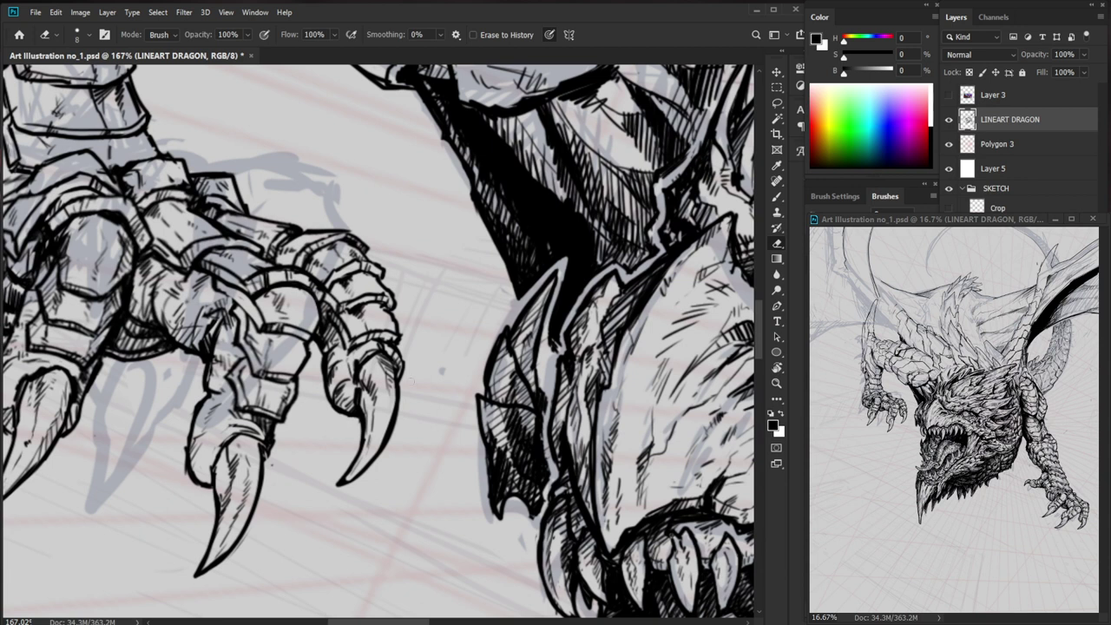
{"action": "left_click_drag", "start_coordinate": [428, 318], "coordinate": [491, 396]}
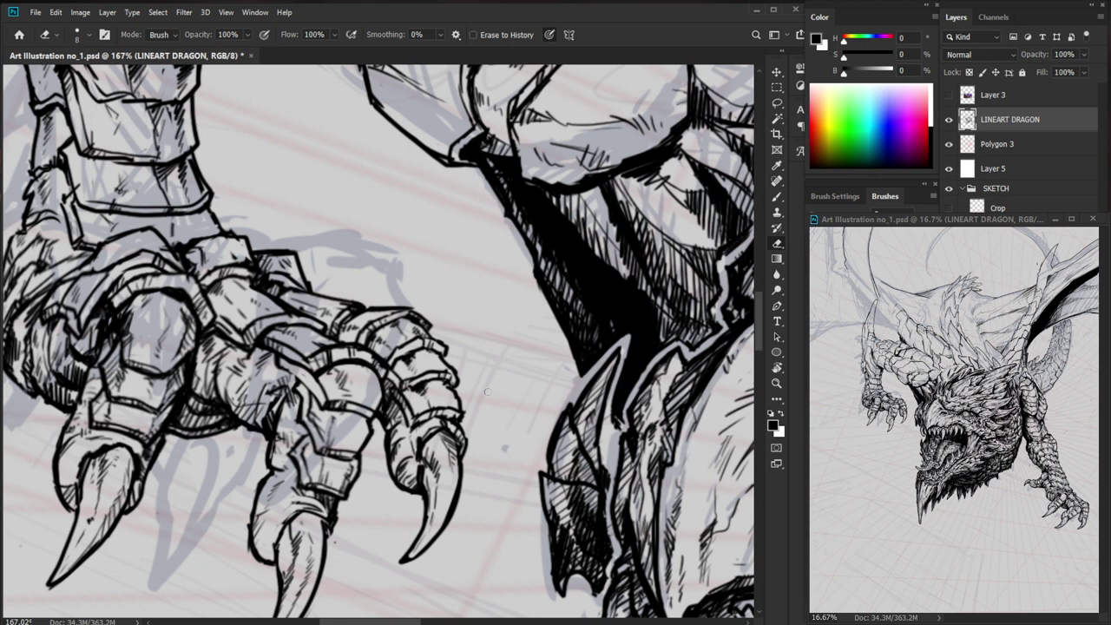
- Darken the shadow between the toe nearest the head and the adjacent toe
{"action": "key", "text": "z"}
{"action": "left_click_drag", "start_coordinate": [441, 417], "coordinate": [494, 416]}
{"action": "key", "text": "b"}
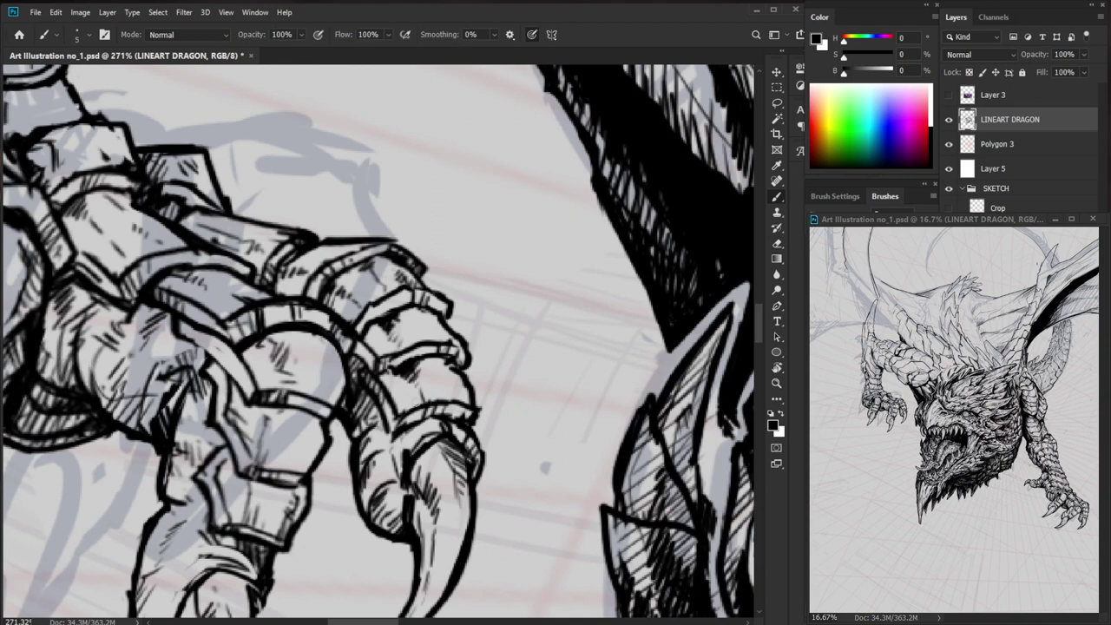
{"action": "mouse_move", "coordinate": [367, 391]}
{"action": "left_mouse_down"}
{"action": "mouse_move", "coordinate": [350, 367]}
{"action": "mouse_move", "coordinate": [346, 415]}
{"action": "mouse_move", "coordinate": [369, 412]}
{"action": "mouse_move", "coordinate": [405, 433]}
{"action": "mouse_move", "coordinate": [387, 426]}
{"action": "mouse_move", "coordinate": [405, 439]}
{"action": "mouse_move", "coordinate": [406, 460]}
{"action": "mouse_move", "coordinate": [462, 427]}
{"action": "mouse_move", "coordinate": [484, 485]}
{"action": "mouse_move", "coordinate": [373, 460]}
{"action": "left_mouse_up"}
{"action": "key", "text": "e"}
{"action": "key", "text": "b"}
{"action": "key", "text": "z"}
{"action": "key", "text": "b"}
{"action": "key", "text": "z"}
{"action": "left_click_drag", "start_coordinate": [473, 421], "coordinate": [556, 421]}
{"action": "key", "text": "b"}
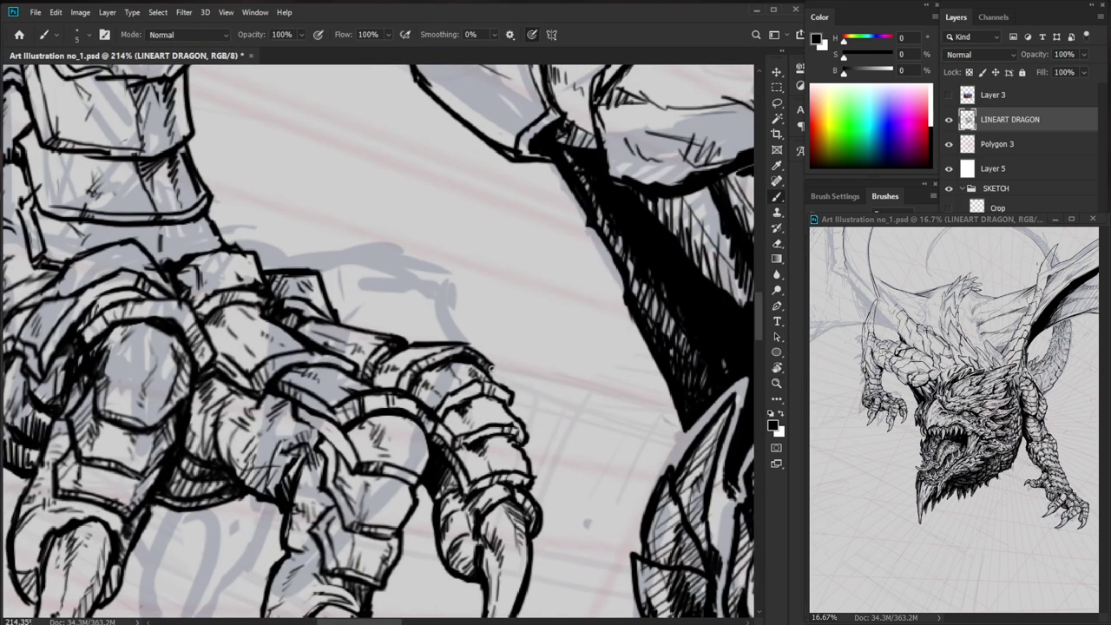
- Examine the line art from the foreleg's toes up across the wing bases
{"action": "key", "text": "z"}
{"action": "left_click_drag", "start_coordinate": [474, 356], "coordinate": [304, 357]}
{"action": "key", "text": "b"}
{"action": "mouse_move", "coordinate": [422, 226]}
{"action": "left_mouse_down"}
{"action": "mouse_move", "coordinate": [311, 315]}
{"action": "mouse_move", "coordinate": [393, 316]}
{"action": "left_mouse_up"}
{"action": "key", "text": "z"}
{"action": "key", "text": "b"}
{"action": "mouse_move", "coordinate": [502, 366]}
{"action": "left_mouse_down"}
{"action": "mouse_move", "coordinate": [434, 332]}
{"action": "mouse_move", "coordinate": [309, 329]}
{"action": "mouse_move", "coordinate": [241, 341]}
{"action": "mouse_move", "coordinate": [138, 406]}
{"action": "left_mouse_up"}
{"action": "mouse_move", "coordinate": [256, 338]}
{"action": "left_mouse_down"}
{"action": "mouse_move", "coordinate": [94, 356]}
{"action": "mouse_move", "coordinate": [173, 323]}
{"action": "mouse_move", "coordinate": [350, 321]}
{"action": "left_mouse_up"}
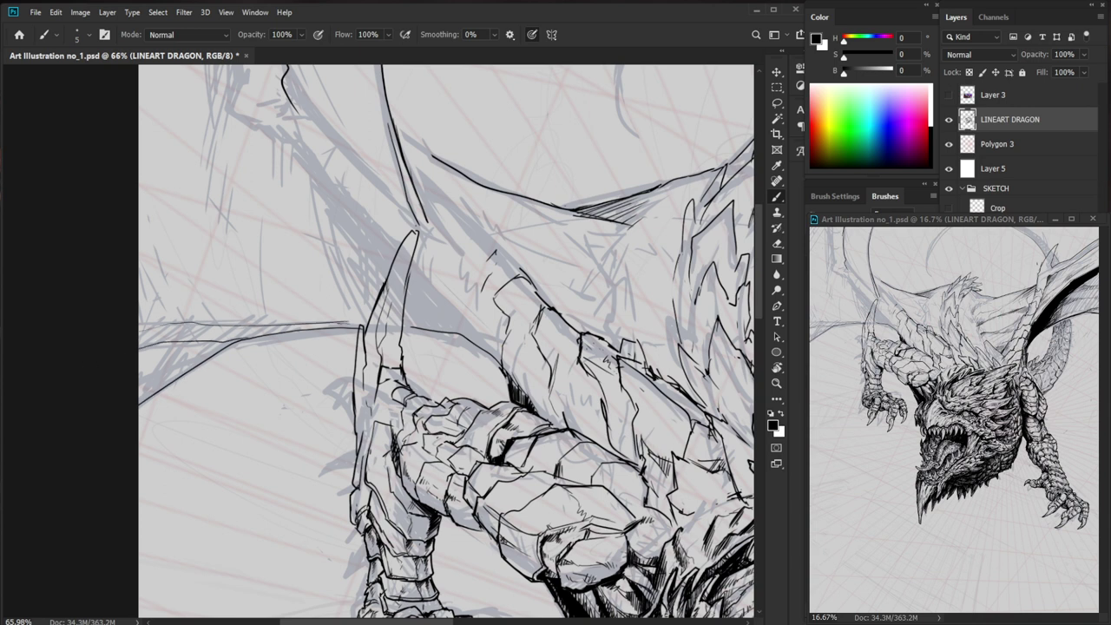
{"action": "left_click_drag", "start_coordinate": [498, 317], "coordinate": [453, 357]}
{"action": "left_click_drag", "start_coordinate": [451, 395], "coordinate": [372, 312]}
{"action": "key", "text": "z"}
{"action": "left_click_drag", "start_coordinate": [518, 324], "coordinate": [473, 324]}
{"action": "left_click_drag", "start_coordinate": [625, 383], "coordinate": [439, 392]}
{"action": "left_click_drag", "start_coordinate": [580, 472], "coordinate": [609, 471]}
- Hatch the plated wing arm's edge where it meets the solid black membrane shadow
{"action": "key", "text": "b"}
{"action": "key", "text": "z"}
{"action": "left_click_drag", "start_coordinate": [676, 360], "coordinate": [710, 357]}
{"action": "key", "text": "b"}
{"action": "key", "text": "e"}
{"action": "left_click_drag", "start_coordinate": [673, 336], "coordinate": [653, 382]}
{"action": "left_click_drag", "start_coordinate": [670, 425], "coordinate": [619, 368]}
{"action": "key", "text": "b"}
{"action": "left_click_drag", "start_coordinate": [622, 278], "coordinate": [607, 283]}
{"action": "left_click_drag", "start_coordinate": [607, 275], "coordinate": [600, 297]}
{"action": "left_click_drag", "start_coordinate": [612, 283], "coordinate": [595, 314]}
{"action": "mouse_move", "coordinate": [610, 290]}
{"action": "left_mouse_down"}
{"action": "mouse_move", "coordinate": [598, 310]}
{"action": "mouse_move", "coordinate": [604, 297]}
{"action": "left_mouse_up"}
{"action": "left_click_drag", "start_coordinate": [619, 287], "coordinate": [602, 306]}
{"action": "left_click_drag", "start_coordinate": [617, 297], "coordinate": [601, 316]}
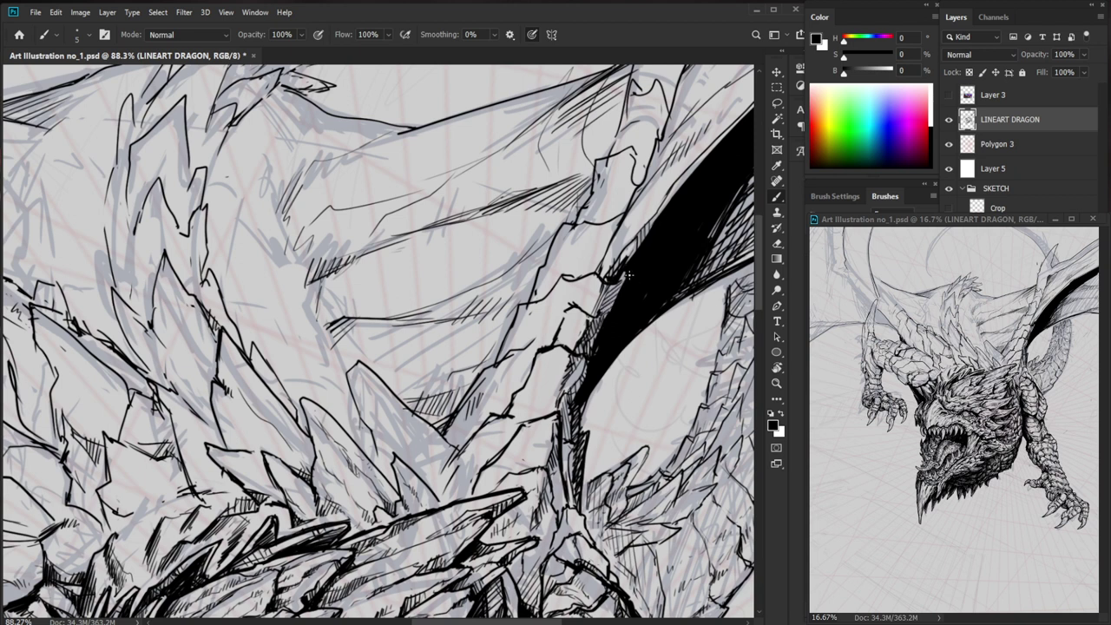
{"action": "mouse_move", "coordinate": [631, 268]}
{"action": "left_mouse_down"}
{"action": "mouse_move", "coordinate": [608, 290]}
{"action": "mouse_move", "coordinate": [573, 283]}
{"action": "mouse_move", "coordinate": [600, 283]}
{"action": "mouse_move", "coordinate": [601, 323]}
{"action": "mouse_move", "coordinate": [608, 312]}
{"action": "mouse_move", "coordinate": [580, 316]}
{"action": "mouse_move", "coordinate": [598, 316]}
{"action": "left_mouse_up"}
- Refine the plate edges on the wing arm beside the black shadow, alternating erasing and inking
{"action": "key", "text": "e"}
{"action": "key", "text": "b"}
{"action": "key", "text": "e"}
{"action": "key", "text": "b"}
{"action": "key", "text": "e"}
{"action": "key", "text": "b"}
{"action": "key", "text": "e"}
{"action": "key", "text": "b"}
{"action": "mouse_move", "coordinate": [568, 354]}
{"action": "left_mouse_down"}
{"action": "mouse_move", "coordinate": [592, 359]}
{"action": "mouse_move", "coordinate": [543, 349]}
{"action": "left_mouse_up"}
- Add a short detail stroke to the plate at the wing arm's base and review the whole illustration
{"action": "key", "text": "ctrl+space"}
{"action": "left_click_drag", "start_coordinate": [596, 354], "coordinate": [503, 355]}
{"action": "key", "text": "space"}
{"action": "left_click_drag", "start_coordinate": [643, 432], "coordinate": [557, 454]}
{"action": "key", "text": "ctrl+space"}
{"action": "left_click_drag", "start_coordinate": [506, 405], "coordinate": [583, 405]}
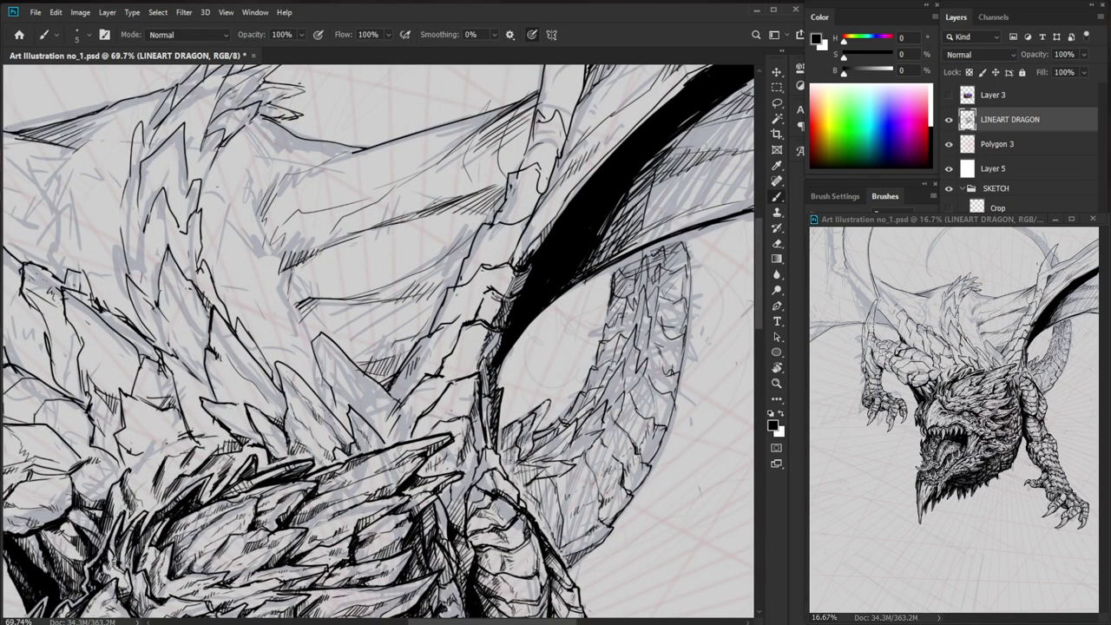
{"action": "key", "text": "z"}
{"action": "left_click_drag", "start_coordinate": [512, 455], "coordinate": [539, 455]}
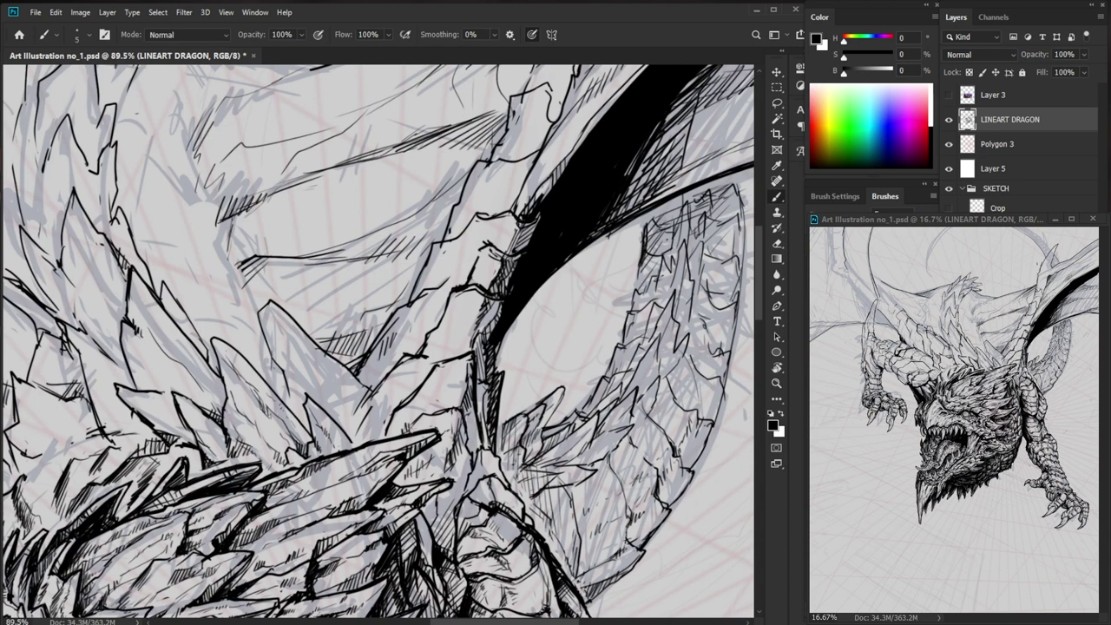
{"action": "left_click_drag", "start_coordinate": [453, 381], "coordinate": [437, 391]}
{"action": "key", "text": "ctrl+space"}
{"action": "mouse_move", "coordinate": [491, 347]}
{"action": "left_mouse_down"}
{"action": "mouse_move", "coordinate": [430, 348]}
{"action": "mouse_move", "coordinate": [501, 347]}
{"action": "left_mouse_up"}
{"action": "key", "text": "ctrl+space"}
{"action": "key", "text": "ctrl+space"}
{"action": "key", "text": "z"}
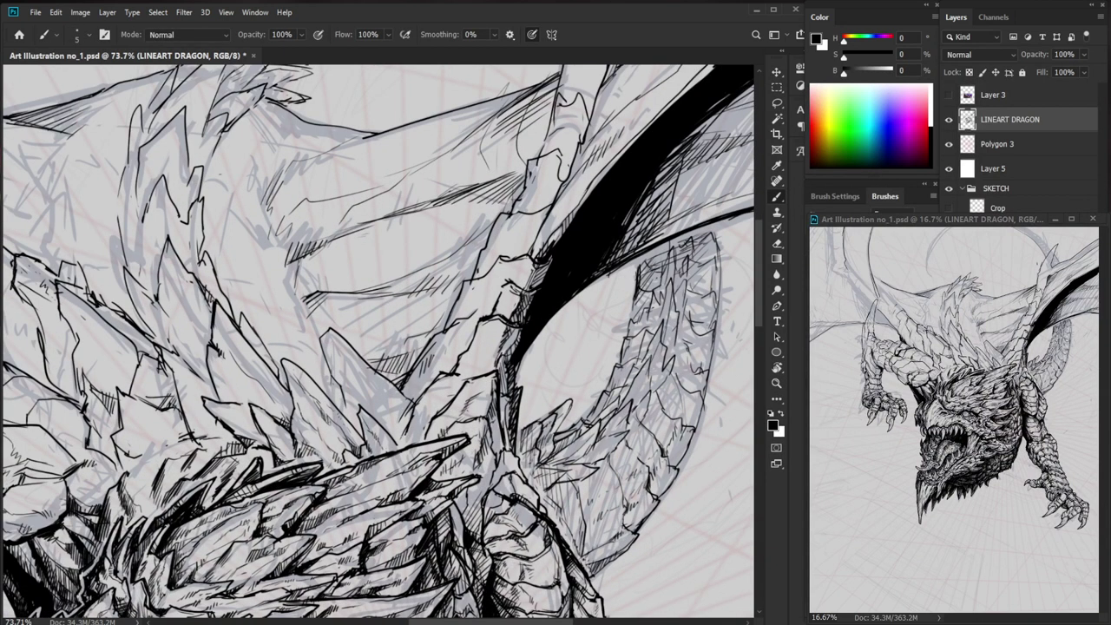
{"action": "left_click_drag", "start_coordinate": [411, 415], "coordinate": [359, 472]}
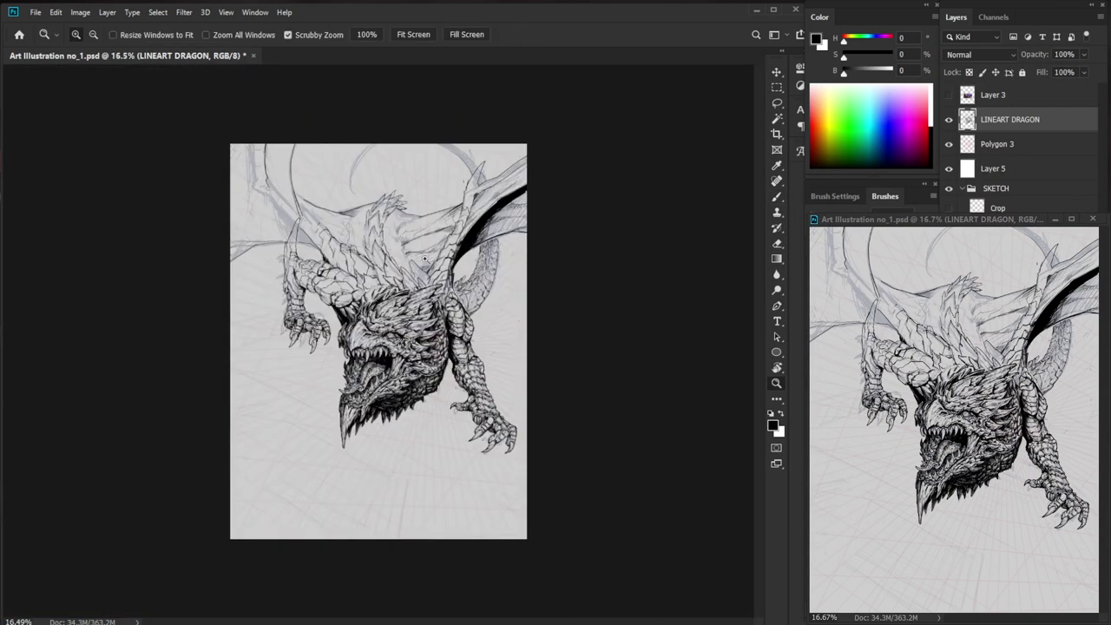
- Ink and clean up the spiky plates along the outer edge of the dragon's neck, alternating inking and erasing
{"action": "left_click_drag", "start_coordinate": [426, 260], "coordinate": [503, 269]}
{"action": "key", "text": "space"}
{"action": "left_click_drag", "start_coordinate": [616, 206], "coordinate": [635, 257]}
{"action": "left_click_drag", "start_coordinate": [379, 347], "coordinate": [417, 323]}
{"action": "key", "text": "b"}
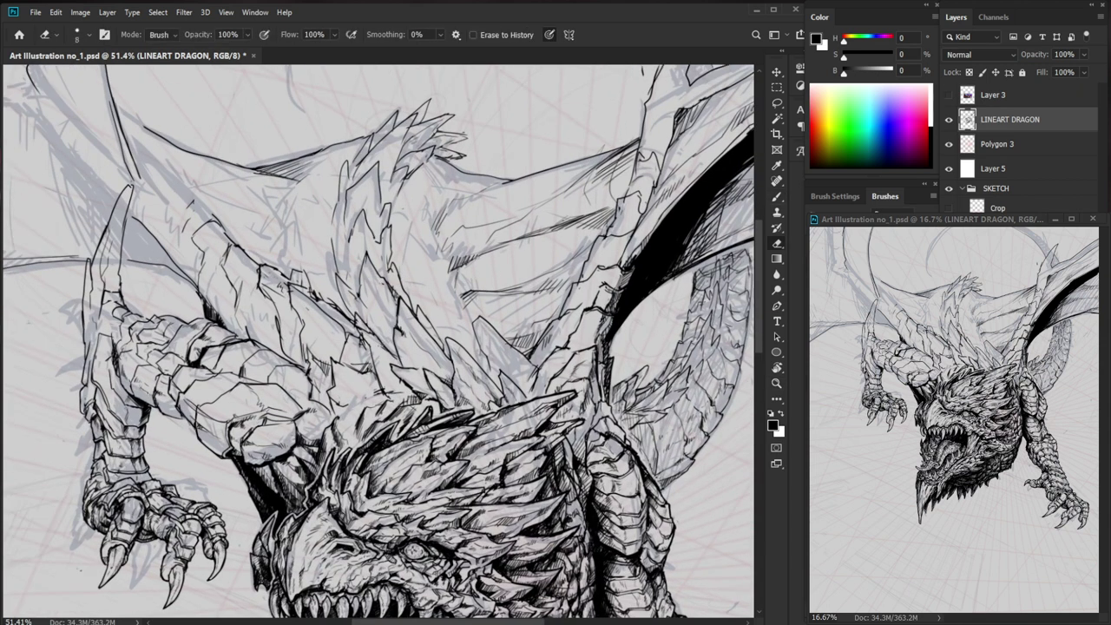
{"action": "left_click_drag", "start_coordinate": [382, 338], "coordinate": [395, 351]}
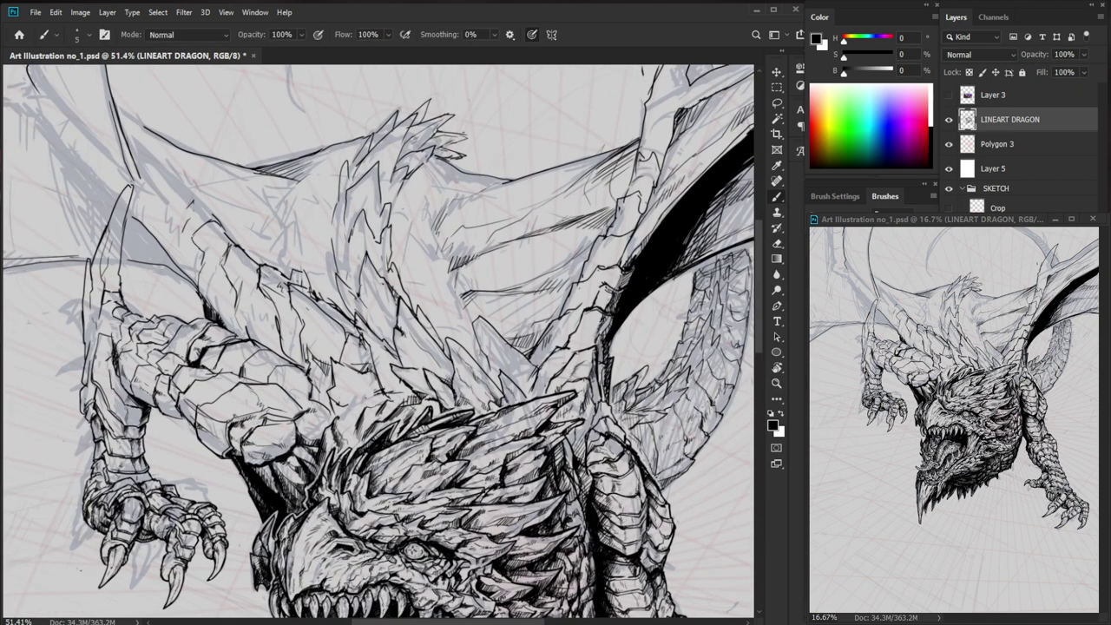
{"action": "left_click_drag", "start_coordinate": [337, 224], "coordinate": [343, 240]}
{"action": "key", "text": "e"}
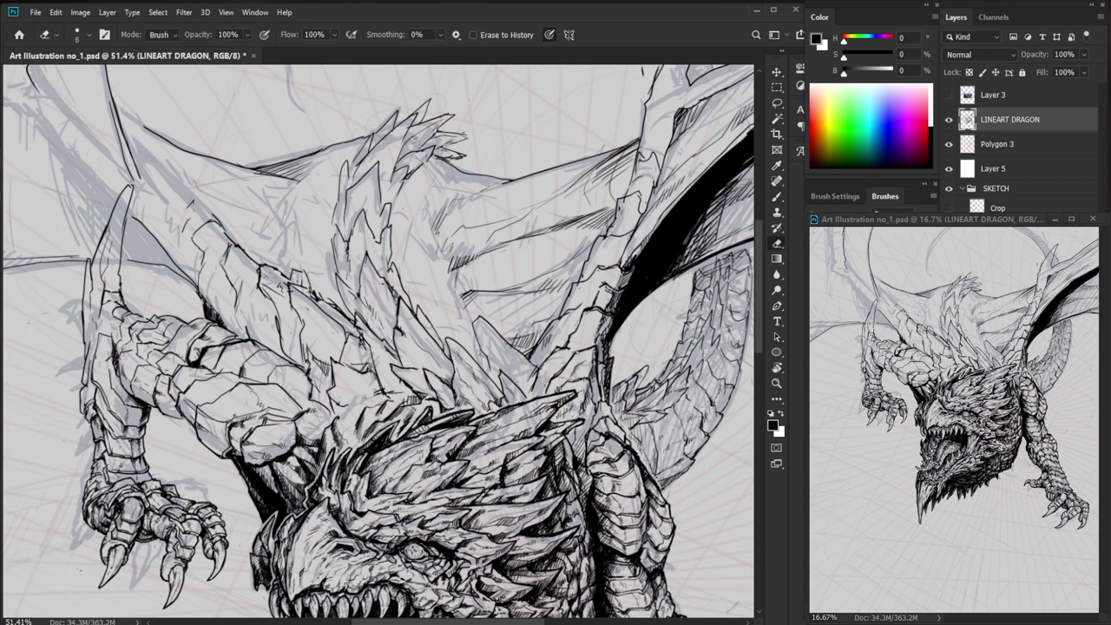
{"action": "key", "text": "b"}
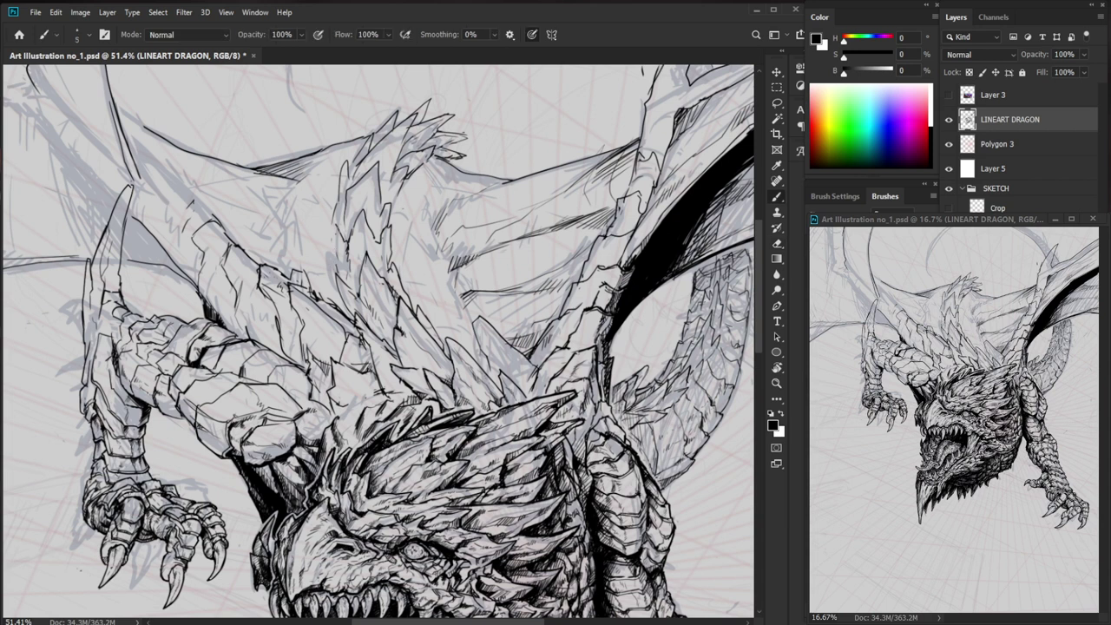
{"action": "left_click_drag", "start_coordinate": [337, 242], "coordinate": [333, 270]}
{"action": "left_click_drag", "start_coordinate": [331, 219], "coordinate": [327, 247]}
{"action": "key", "text": "z"}
{"action": "left_click_drag", "start_coordinate": [486, 530], "coordinate": [414, 551]}
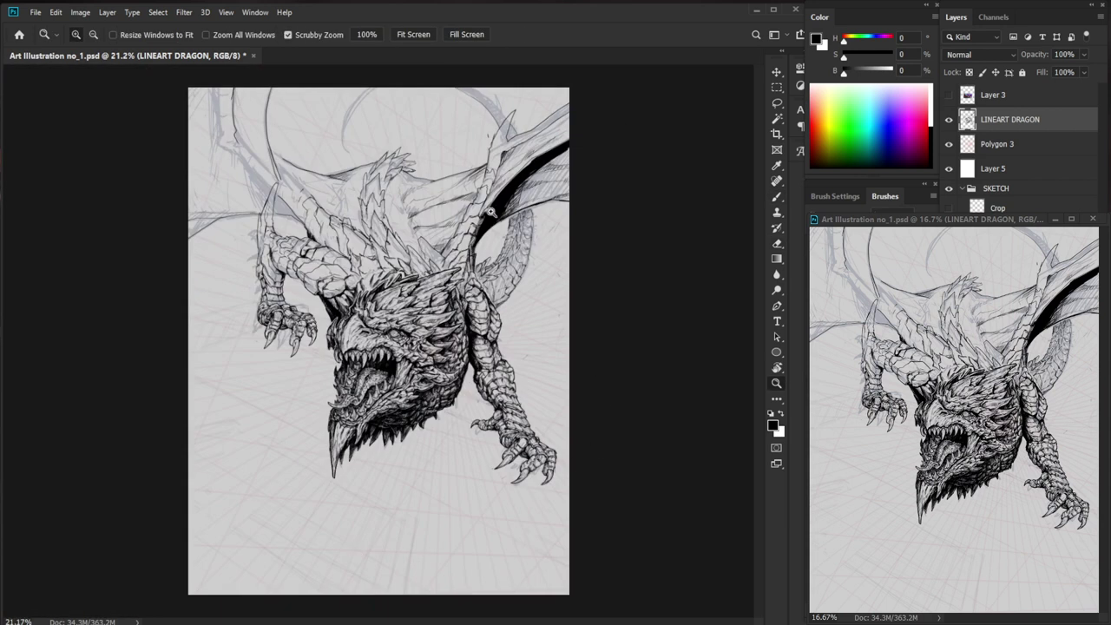
{"action": "left_click_drag", "start_coordinate": [382, 193], "coordinate": [433, 193]}
{"action": "key", "text": "b"}
{"action": "key", "text": "e"}
{"action": "key", "text": "b"}
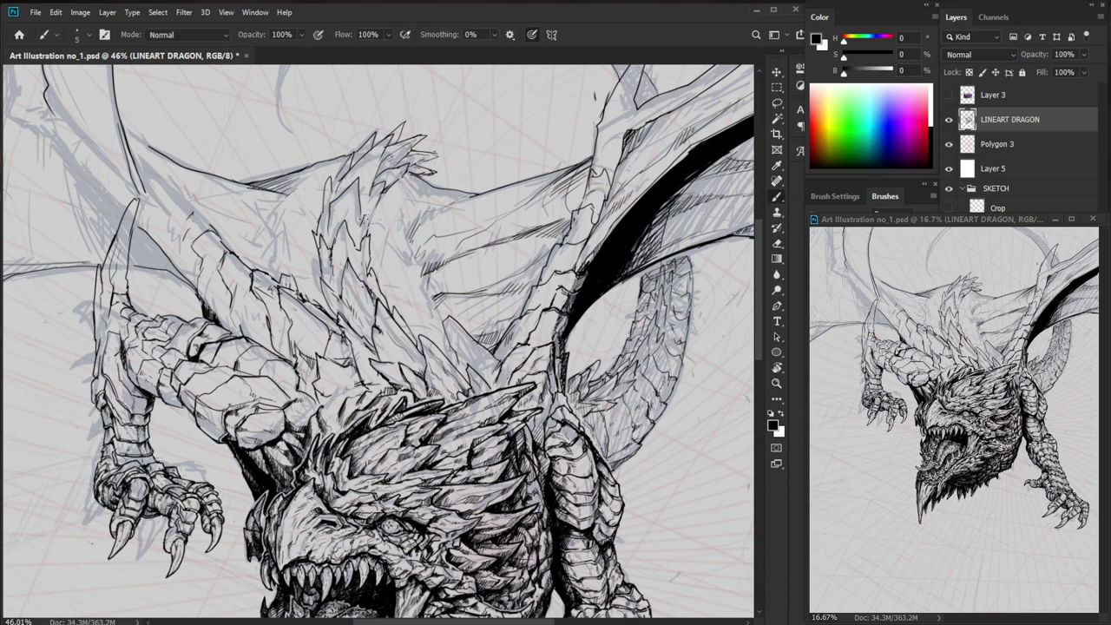
{"action": "key", "text": "e"}
{"action": "key", "text": "b"}
{"action": "scroll", "coordinate": [408, 191], "scroll_direction": "down", "scroll_amount": 2}
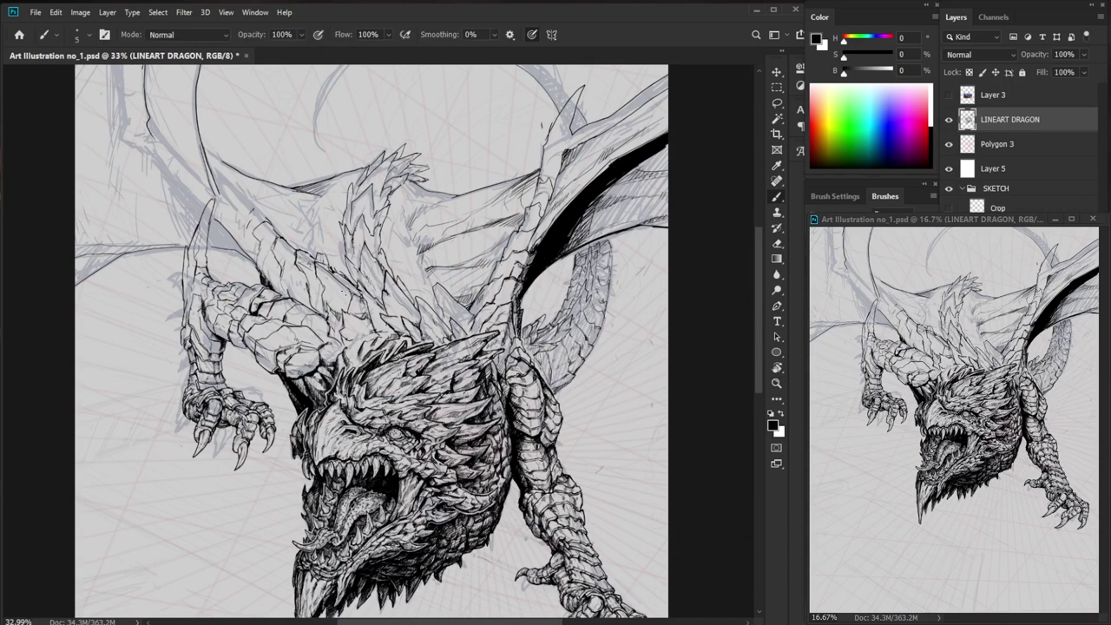
- Ink and trim the wing arm's plate edge where it meets the solid black membrane shadow
{"action": "left_click_drag", "start_coordinate": [589, 198], "coordinate": [522, 314]}
{"action": "key", "text": "z"}
{"action": "left_click_drag", "start_coordinate": [489, 360], "coordinate": [556, 359]}
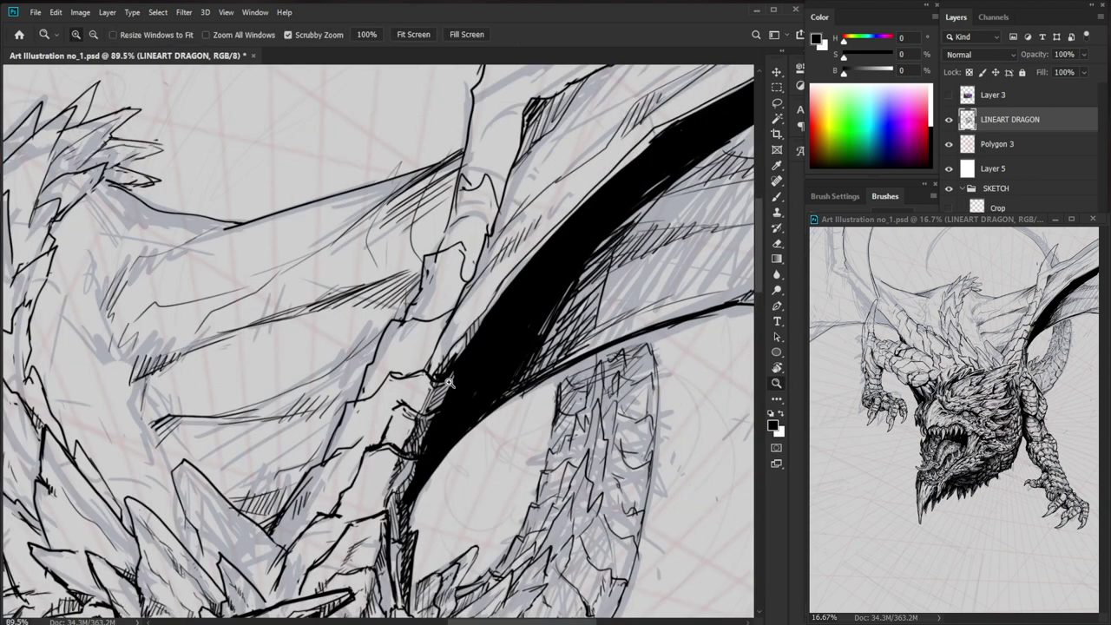
{"action": "key", "text": "b"}
{"action": "left_click_drag", "start_coordinate": [447, 370], "coordinate": [480, 326]}
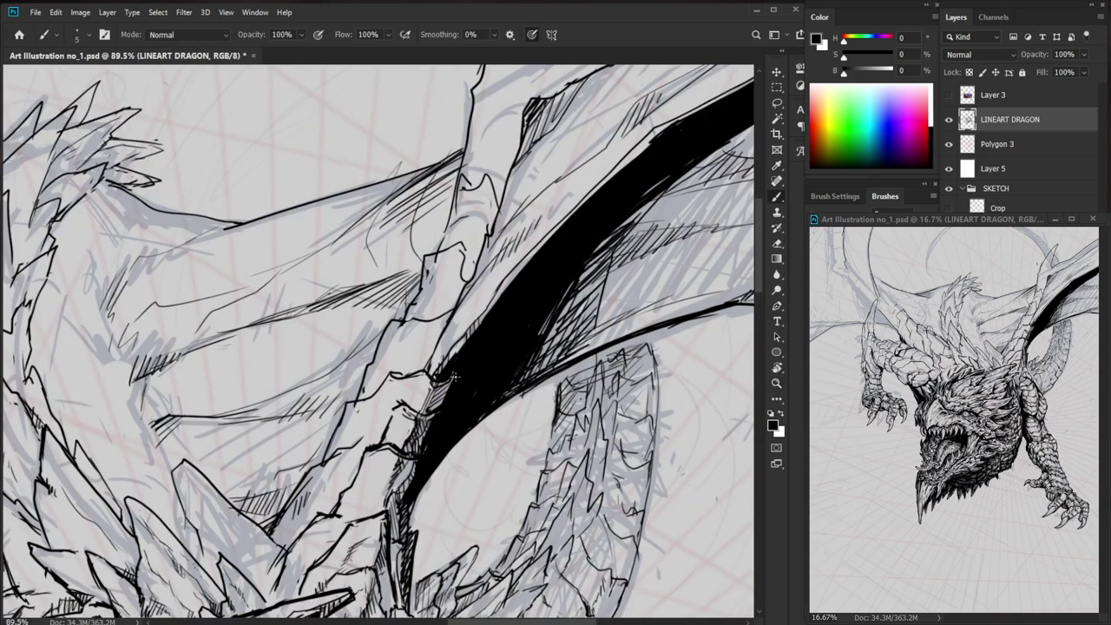
{"action": "key", "text": "e"}
{"action": "mouse_move", "coordinate": [453, 375]}
{"action": "left_mouse_down"}
{"action": "mouse_move", "coordinate": [474, 377]}
{"action": "mouse_move", "coordinate": [407, 377]}
{"action": "left_mouse_up"}
{"action": "key", "text": "b"}
- Hatch shading strokes onto the wing membrane between the plated shoulder and the spiked neck
{"action": "key", "text": "z"}
{"action": "key", "text": "z"}
{"action": "left_click_drag", "start_coordinate": [532, 163], "coordinate": [573, 165]}
{"action": "left_click_drag", "start_coordinate": [587, 242], "coordinate": [629, 328]}
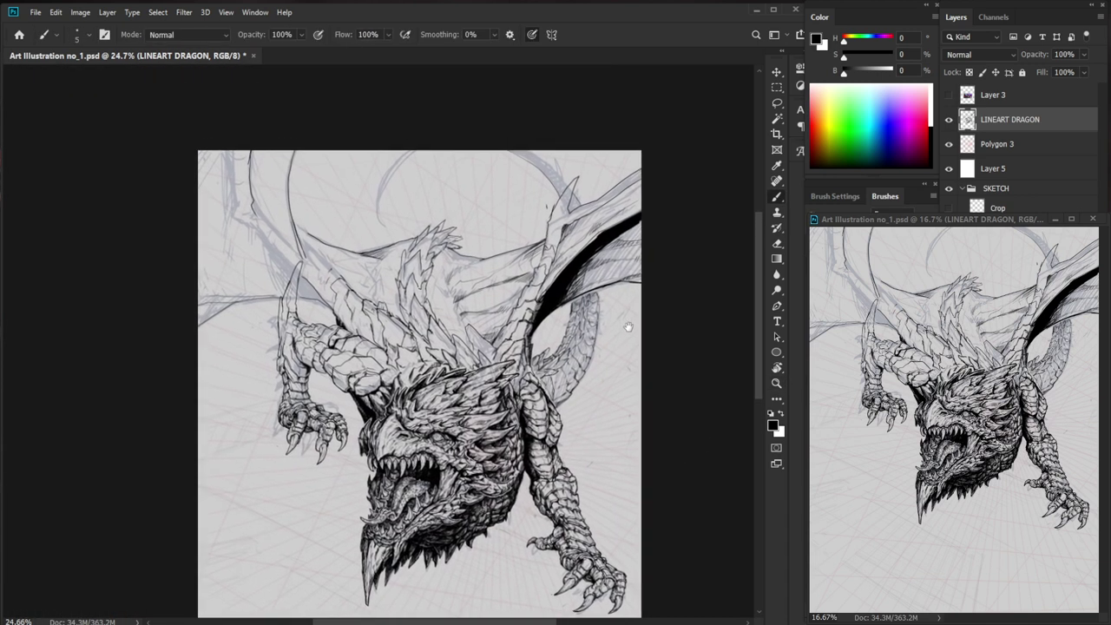
{"action": "key", "text": "z"}
{"action": "scroll", "coordinate": [371, 270], "scroll_direction": "up", "scroll_amount": 3}
{"action": "key", "text": "b"}
{"action": "left_click_drag", "start_coordinate": [297, 238], "coordinate": [338, 265]}
{"action": "left_click_drag", "start_coordinate": [257, 244], "coordinate": [365, 304]}
{"action": "left_click_drag", "start_coordinate": [307, 284], "coordinate": [376, 320]}
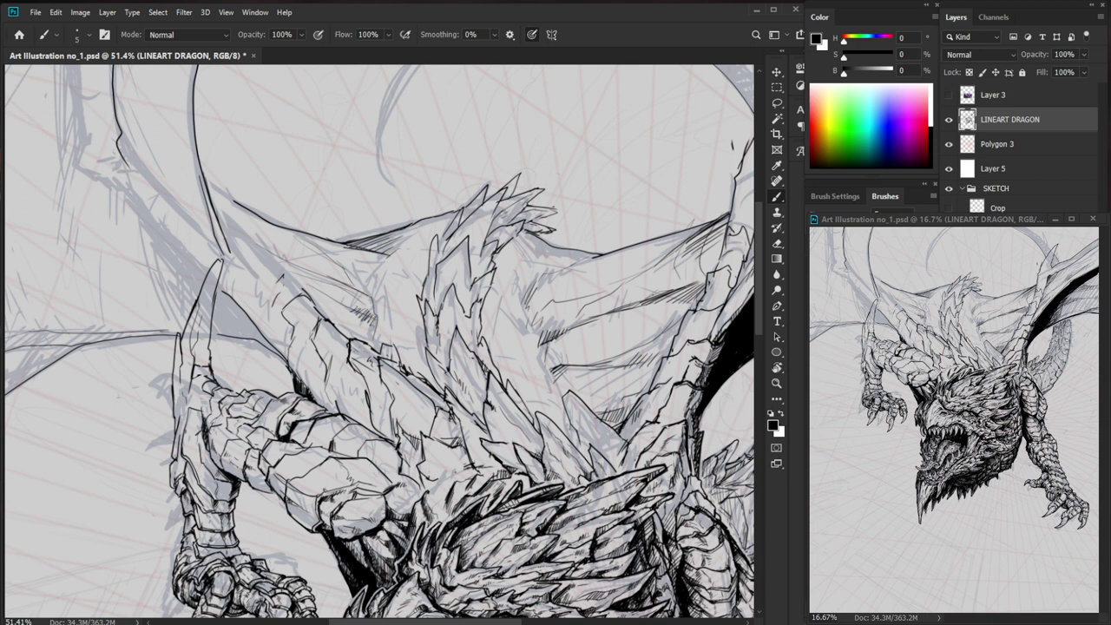
- Add short ink strokes to the spikes and membrane folds around the upper neck
{"action": "key", "text": "space"}
{"action": "left_click_drag", "start_coordinate": [584, 338], "coordinate": [576, 356]}
{"action": "left_click_drag", "start_coordinate": [385, 300], "coordinate": [401, 268]}
{"action": "left_click_drag", "start_coordinate": [488, 287], "coordinate": [500, 304]}
{"action": "left_click_drag", "start_coordinate": [501, 292], "coordinate": [505, 314]}
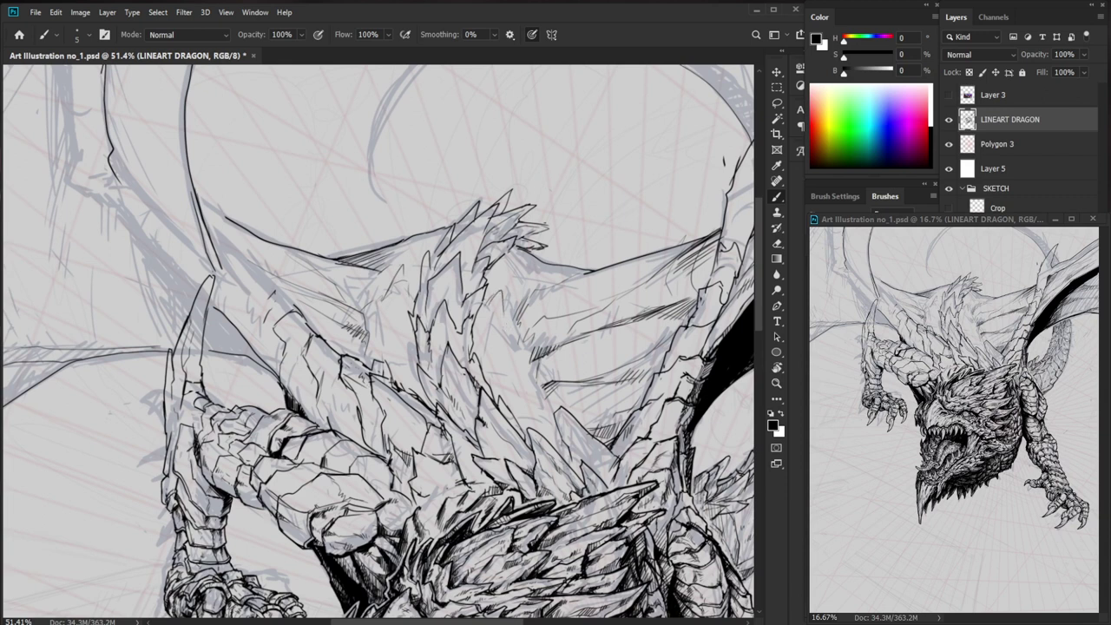
- Fill out both sides of the neck with additional pointed scales and short contour strokes
{"action": "left_click_drag", "start_coordinate": [378, 333], "coordinate": [375, 360]}
{"action": "left_click_drag", "start_coordinate": [389, 320], "coordinate": [378, 346]}
{"action": "mouse_move", "coordinate": [492, 336]}
{"action": "left_mouse_down"}
{"action": "mouse_move", "coordinate": [487, 363]}
{"action": "mouse_move", "coordinate": [507, 359]}
{"action": "left_mouse_up"}
{"action": "left_click_drag", "start_coordinate": [522, 346], "coordinate": [498, 395]}
{"action": "mouse_move", "coordinate": [520, 365]}
{"action": "left_mouse_down"}
{"action": "mouse_move", "coordinate": [519, 393]}
{"action": "mouse_move", "coordinate": [487, 386]}
{"action": "left_mouse_up"}
{"action": "left_click_drag", "start_coordinate": [479, 328], "coordinate": [471, 349]}
{"action": "left_click_drag", "start_coordinate": [490, 323], "coordinate": [476, 347]}
{"action": "mouse_move", "coordinate": [418, 275]}
{"action": "left_mouse_down"}
{"action": "mouse_move", "coordinate": [407, 293]}
{"action": "mouse_move", "coordinate": [368, 294]}
{"action": "mouse_move", "coordinate": [356, 308]}
{"action": "left_mouse_up"}
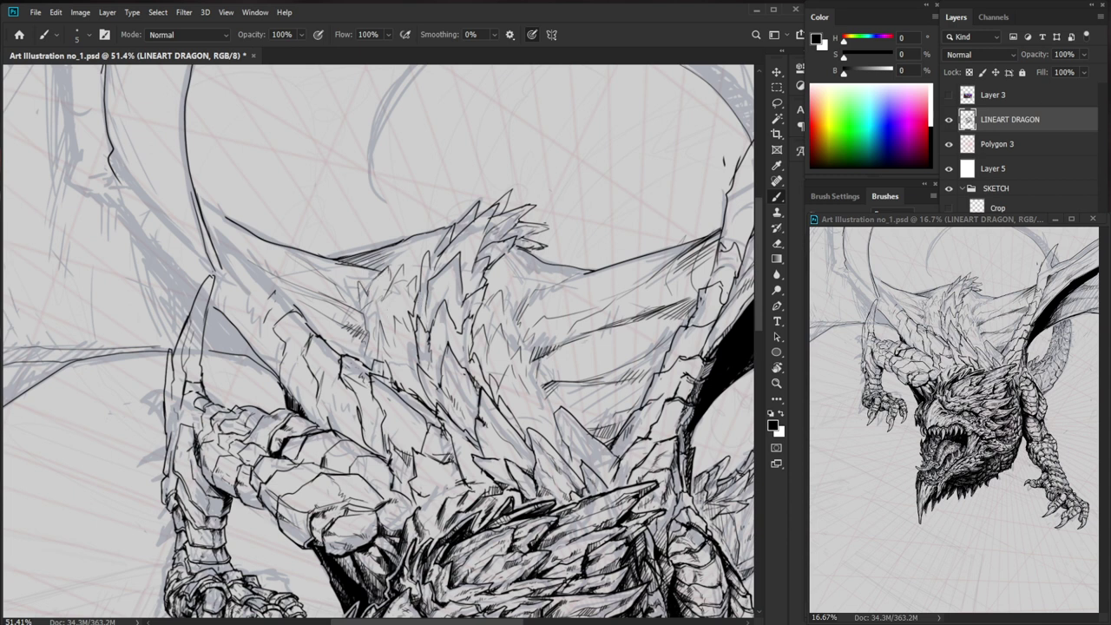
- Ink more pointed scales and fine detail strokes where the upper neck meets the wing membranes
{"action": "left_click_drag", "start_coordinate": [396, 248], "coordinate": [389, 266]}
{"action": "left_click_drag", "start_coordinate": [405, 235], "coordinate": [397, 258]}
{"action": "left_click_drag", "start_coordinate": [524, 275], "coordinate": [509, 291]}
{"action": "left_click_drag", "start_coordinate": [530, 267], "coordinate": [520, 299]}
{"action": "mouse_move", "coordinate": [568, 262]}
{"action": "left_mouse_down"}
{"action": "mouse_move", "coordinate": [542, 267]}
{"action": "mouse_move", "coordinate": [540, 283]}
{"action": "left_mouse_up"}
{"action": "left_click_drag", "start_coordinate": [563, 288], "coordinate": [524, 305]}
{"action": "left_click_drag", "start_coordinate": [549, 285], "coordinate": [540, 297]}
{"action": "left_click_drag", "start_coordinate": [555, 284], "coordinate": [550, 296]}
{"action": "left_click_drag", "start_coordinate": [634, 268], "coordinate": [564, 268]}
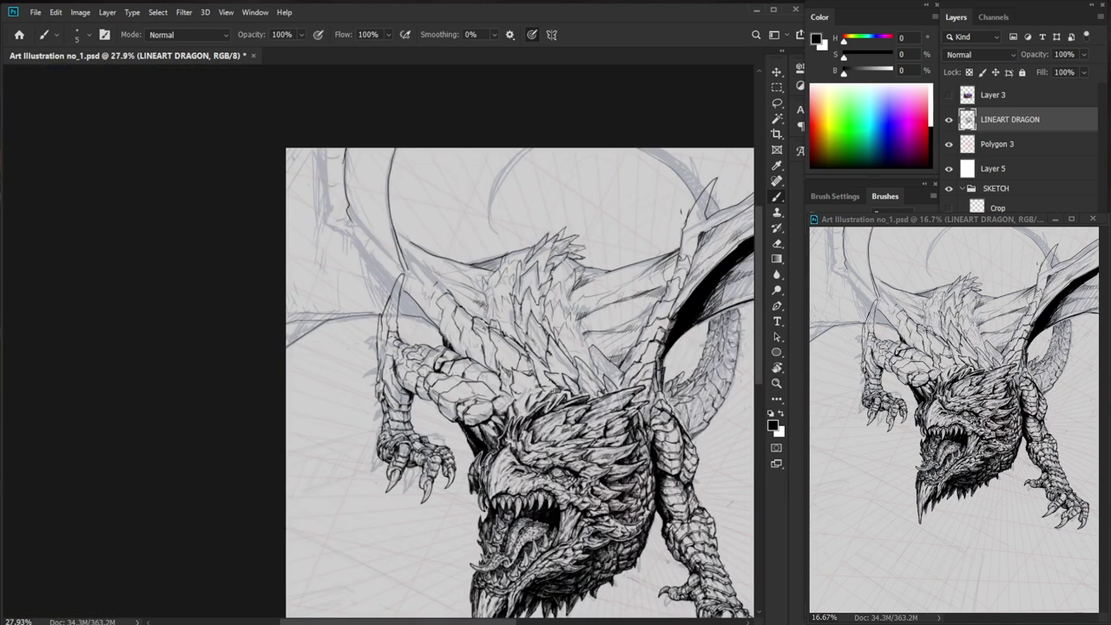
{"action": "mouse_move", "coordinate": [643, 309]}
{"action": "left_mouse_down"}
{"action": "mouse_move", "coordinate": [675, 295]}
{"action": "mouse_move", "coordinate": [604, 344]}
{"action": "left_mouse_up"}
{"action": "left_click_drag", "start_coordinate": [577, 299], "coordinate": [553, 312]}
{"action": "left_click_drag", "start_coordinate": [559, 306], "coordinate": [552, 328]}
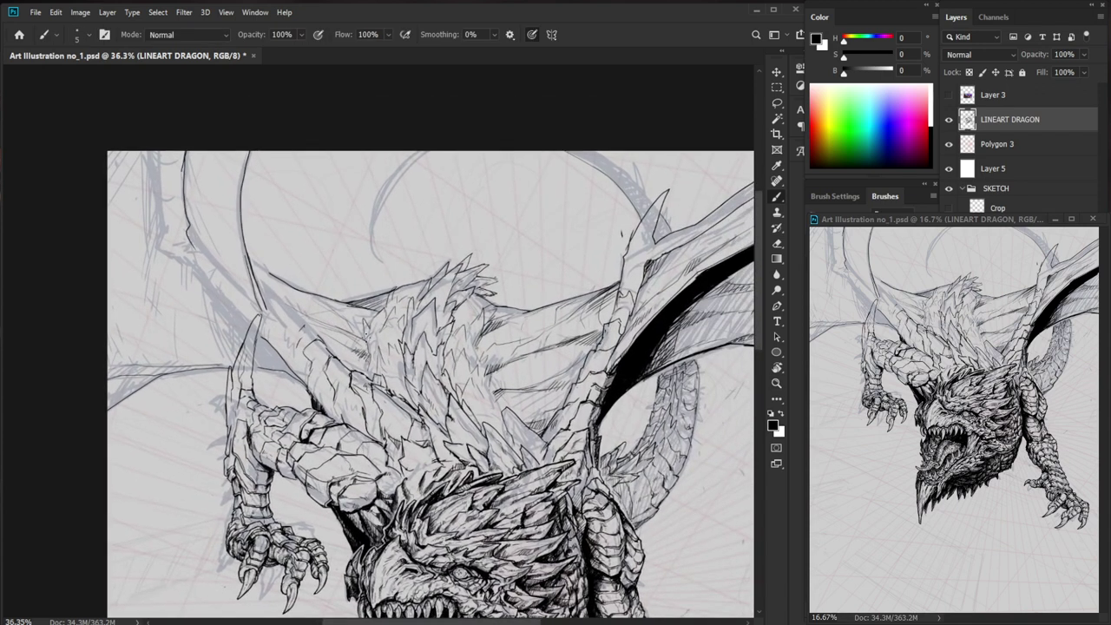
- Ink the upper contour of the plated shoulder beside the curved wing bone
{"action": "left_click_drag", "start_coordinate": [335, 292], "coordinate": [337, 354]}
{"action": "scroll", "coordinate": [310, 321], "scroll_direction": "up", "scroll_amount": 2}
{"action": "left_click_drag", "start_coordinate": [311, 339], "coordinate": [276, 303]}
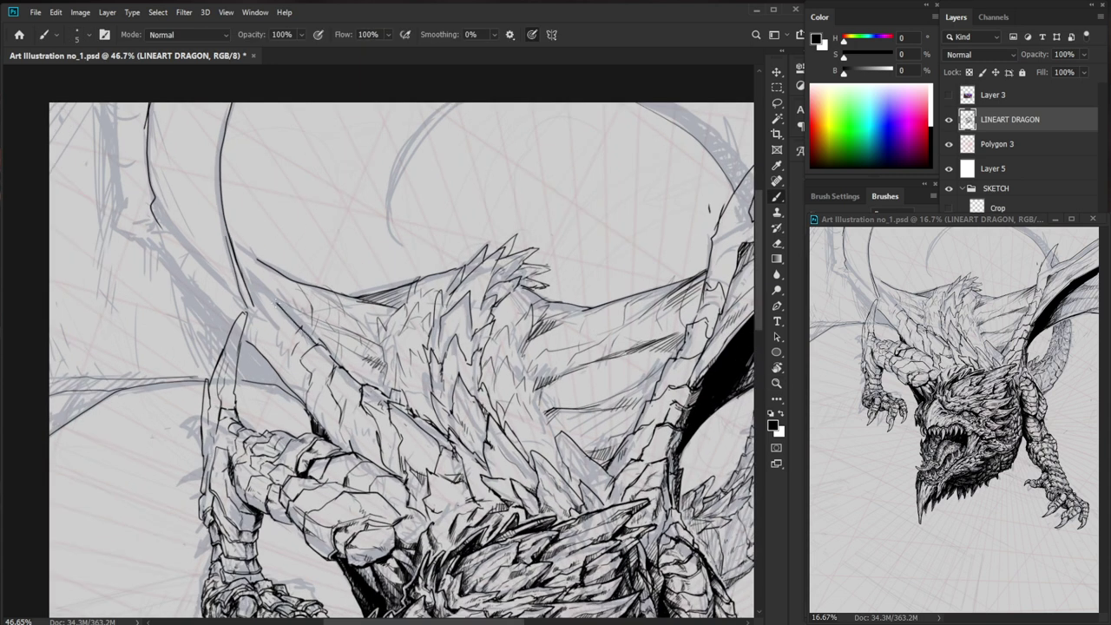
{"action": "left_click_drag", "start_coordinate": [276, 342], "coordinate": [283, 379]}
{"action": "key", "text": "z"}
{"action": "left_click_drag", "start_coordinate": [400, 477], "coordinate": [318, 477]}
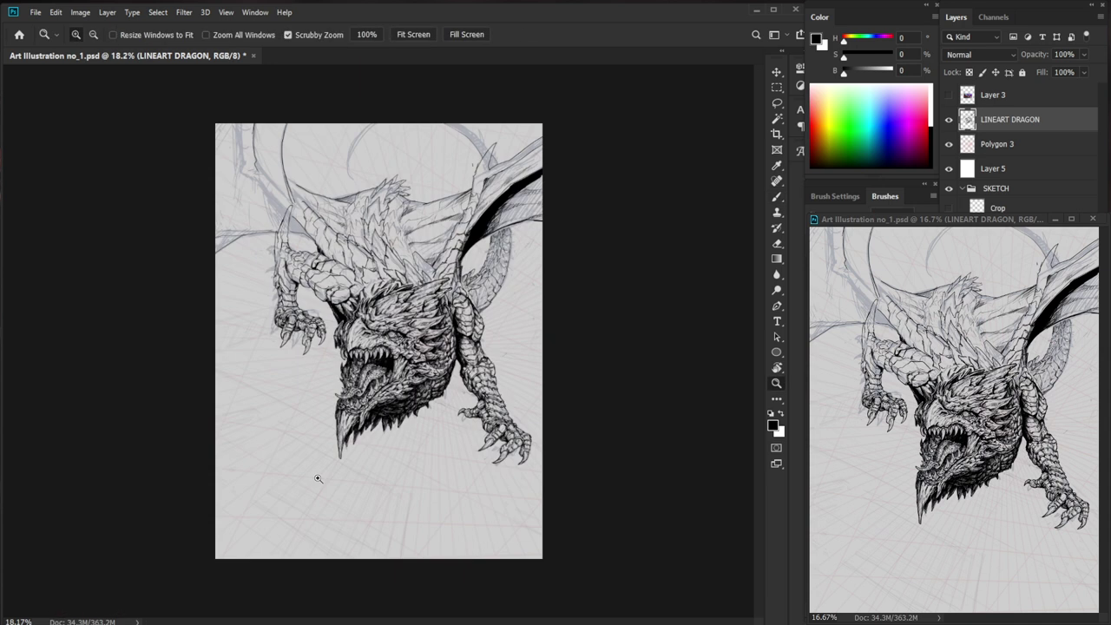
- Ink the edges of the curling tapered tip sketched above the dragon's back
{"action": "left_click_drag", "start_coordinate": [474, 130], "coordinate": [582, 129]}
{"action": "left_click_drag", "start_coordinate": [730, 127], "coordinate": [673, 280]}
{"action": "key", "text": "b"}
{"action": "mouse_move", "coordinate": [583, 311]}
{"action": "left_mouse_down"}
{"action": "mouse_move", "coordinate": [534, 248]}
{"action": "mouse_move", "coordinate": [483, 219]}
{"action": "left_mouse_up"}
{"action": "mouse_move", "coordinate": [289, 219]}
{"action": "left_mouse_down"}
{"action": "mouse_move", "coordinate": [212, 295]}
{"action": "mouse_move", "coordinate": [215, 359]}
{"action": "left_mouse_up"}
{"action": "left_click_drag", "start_coordinate": [233, 248], "coordinate": [212, 360]}
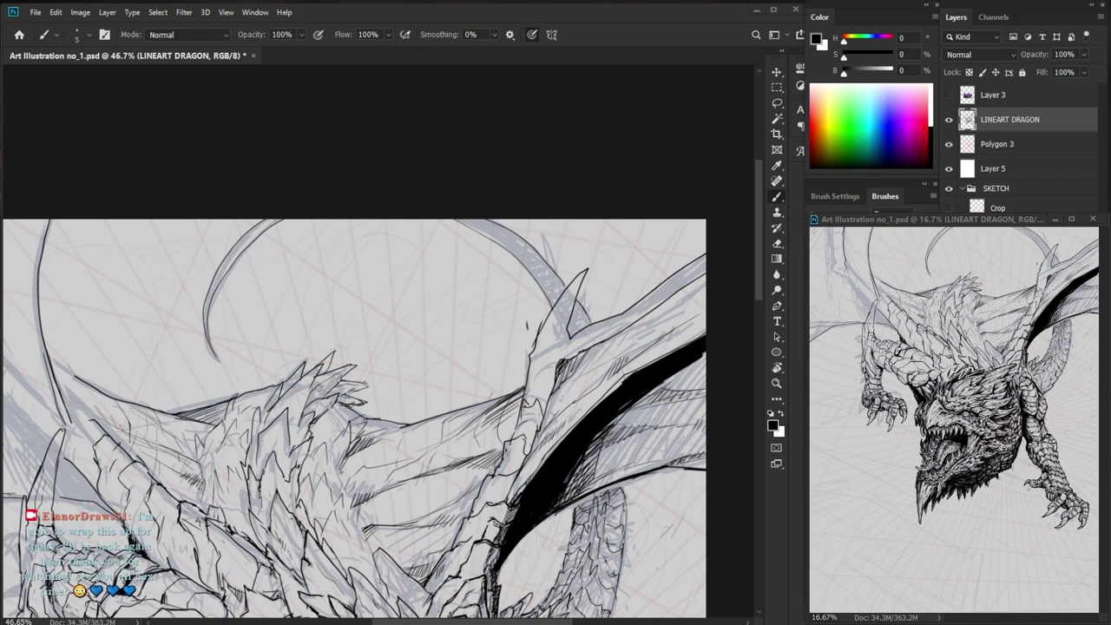
- Review the whole illustration, examining the dragon's head, neck and forelegs up close
{"action": "key", "text": "ctrl+0"}
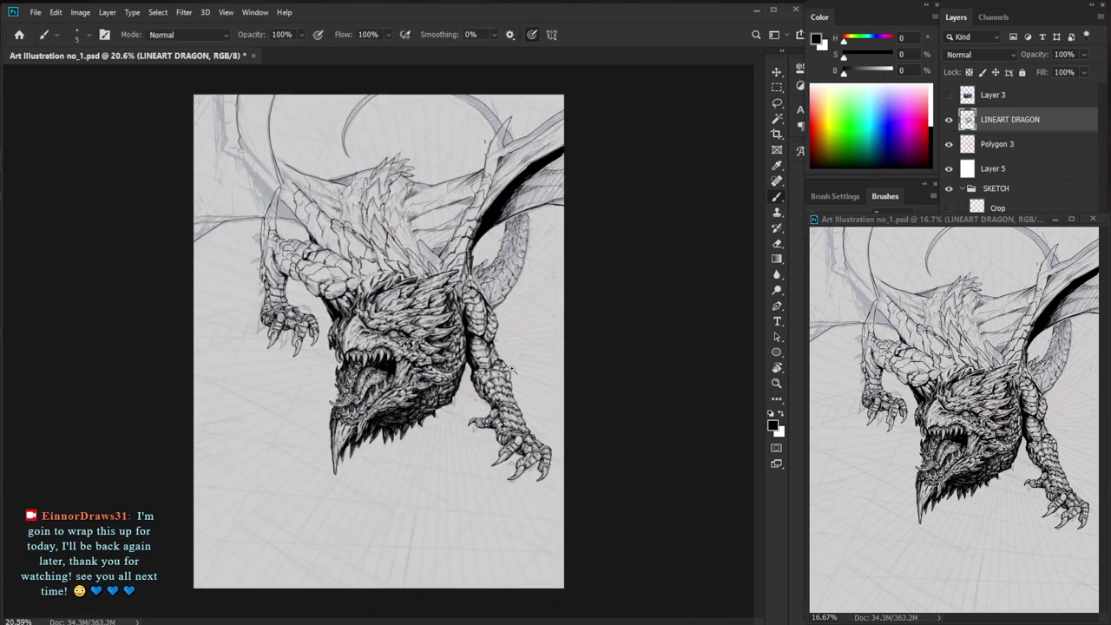
{"action": "scroll", "coordinate": [564, 432], "scroll_direction": "up", "scroll_amount": 3}
{"action": "left_click_drag", "start_coordinate": [560, 425], "coordinate": [536, 453]}
{"action": "left_click_drag", "start_coordinate": [663, 534], "coordinate": [607, 514]}
{"action": "key", "text": "alt+space"}
{"action": "scroll", "coordinate": [585, 474], "scroll_direction": "up", "scroll_amount": 2}
{"action": "key", "text": "b"}
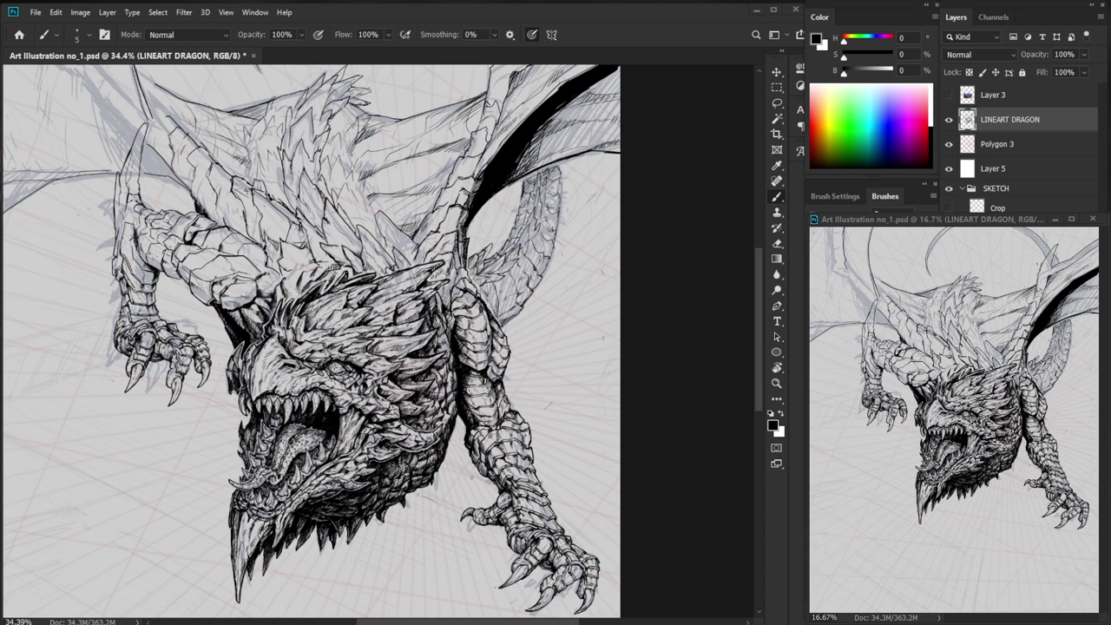
{"action": "left_click_drag", "start_coordinate": [472, 283], "coordinate": [535, 291]}
{"action": "key", "text": "ctrl+z"}
{"action": "key", "text": "z"}
{"action": "mouse_move", "coordinate": [434, 284]}
{"action": "left_mouse_down"}
{"action": "mouse_move", "coordinate": [544, 171]}
{"action": "mouse_move", "coordinate": [530, 222]}
{"action": "left_mouse_up"}
{"action": "left_click_drag", "start_coordinate": [510, 271], "coordinate": [537, 297]}
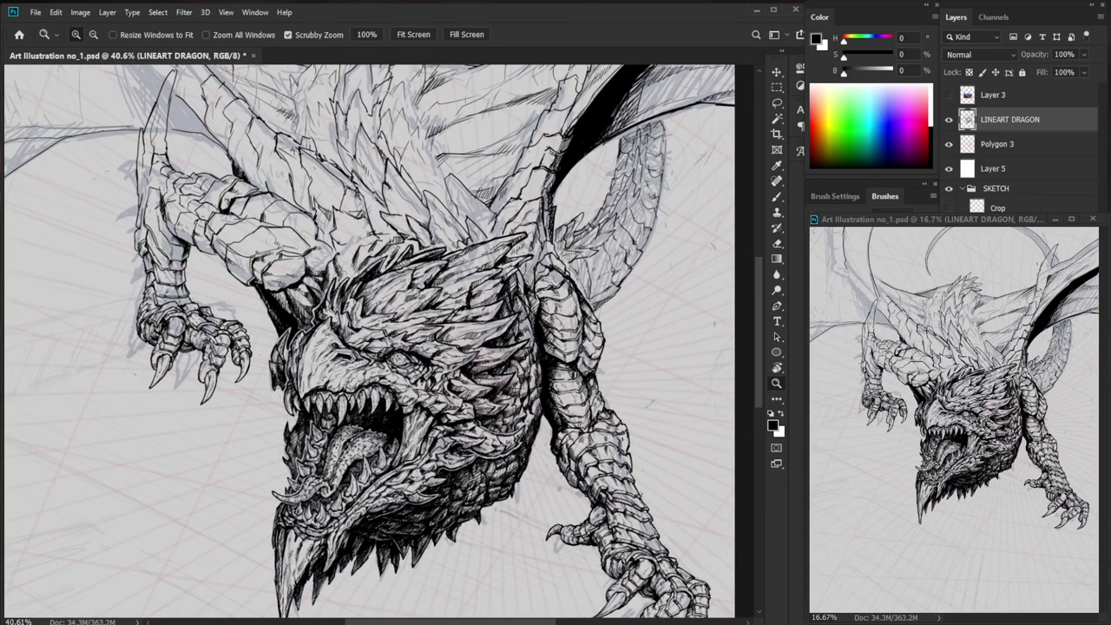